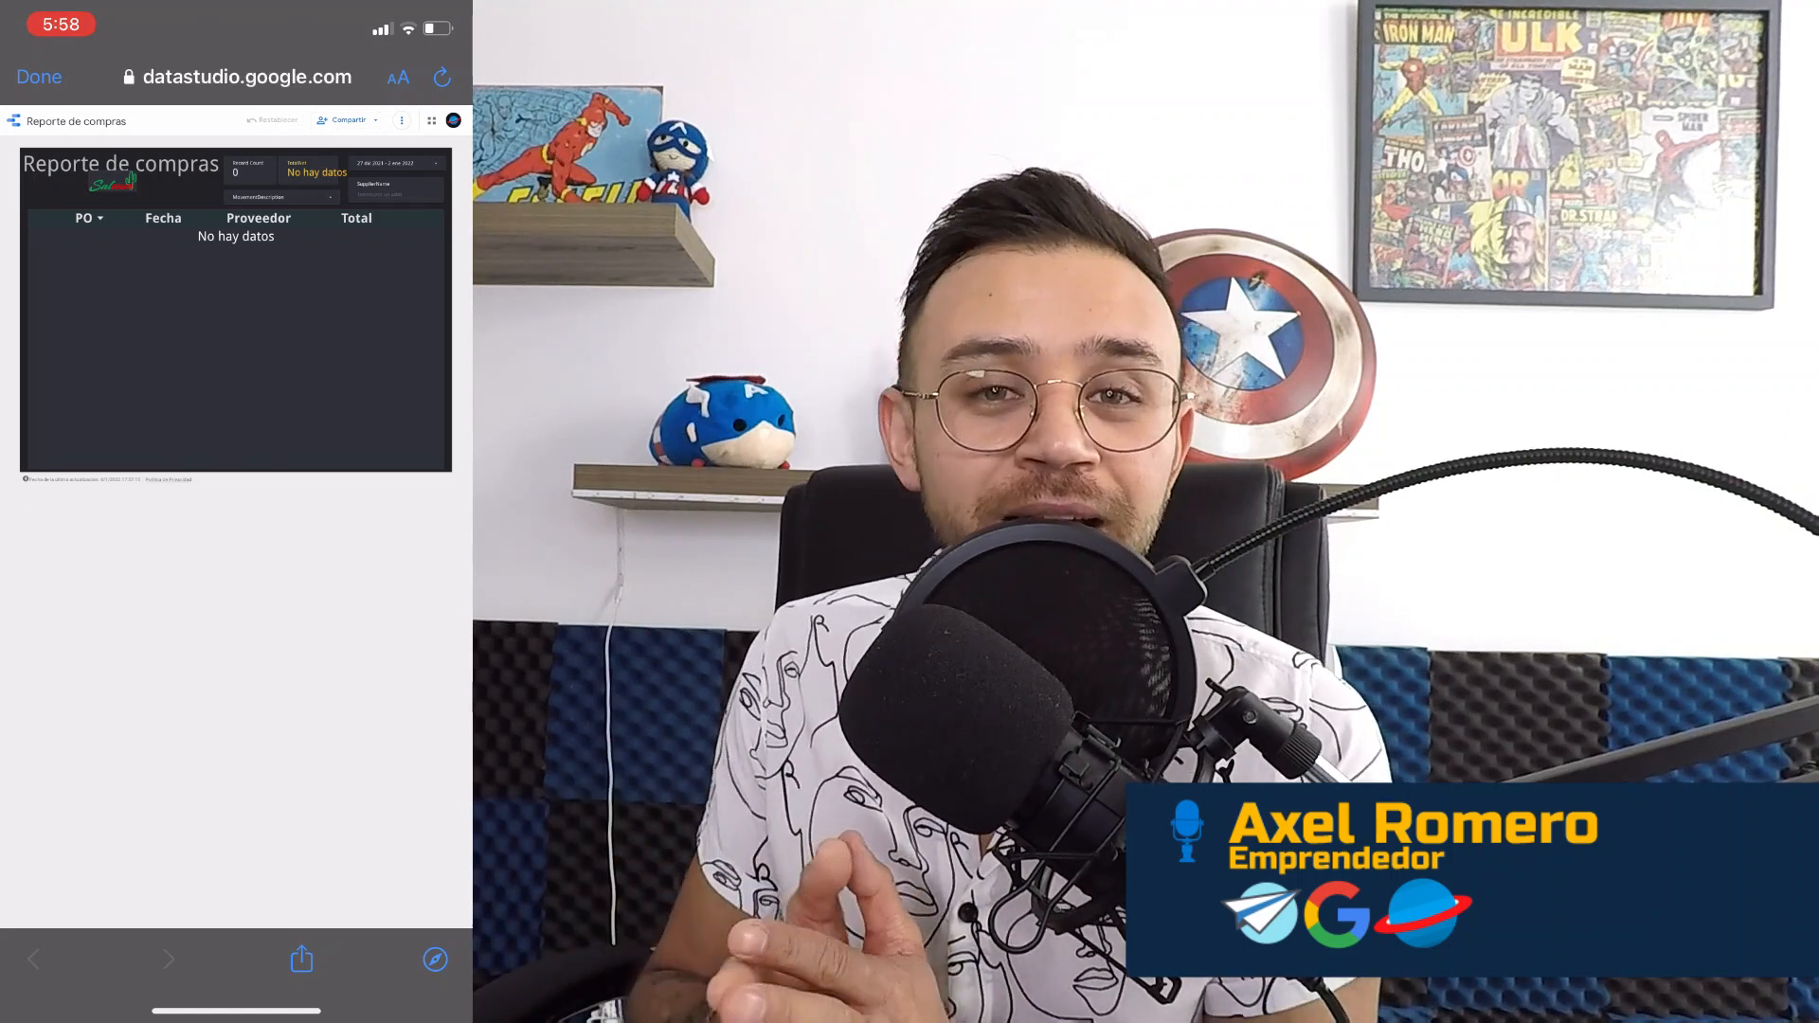
Glance at the sales report, then reopen the purchase report
left_click(39, 77)
left_click(119, 273)
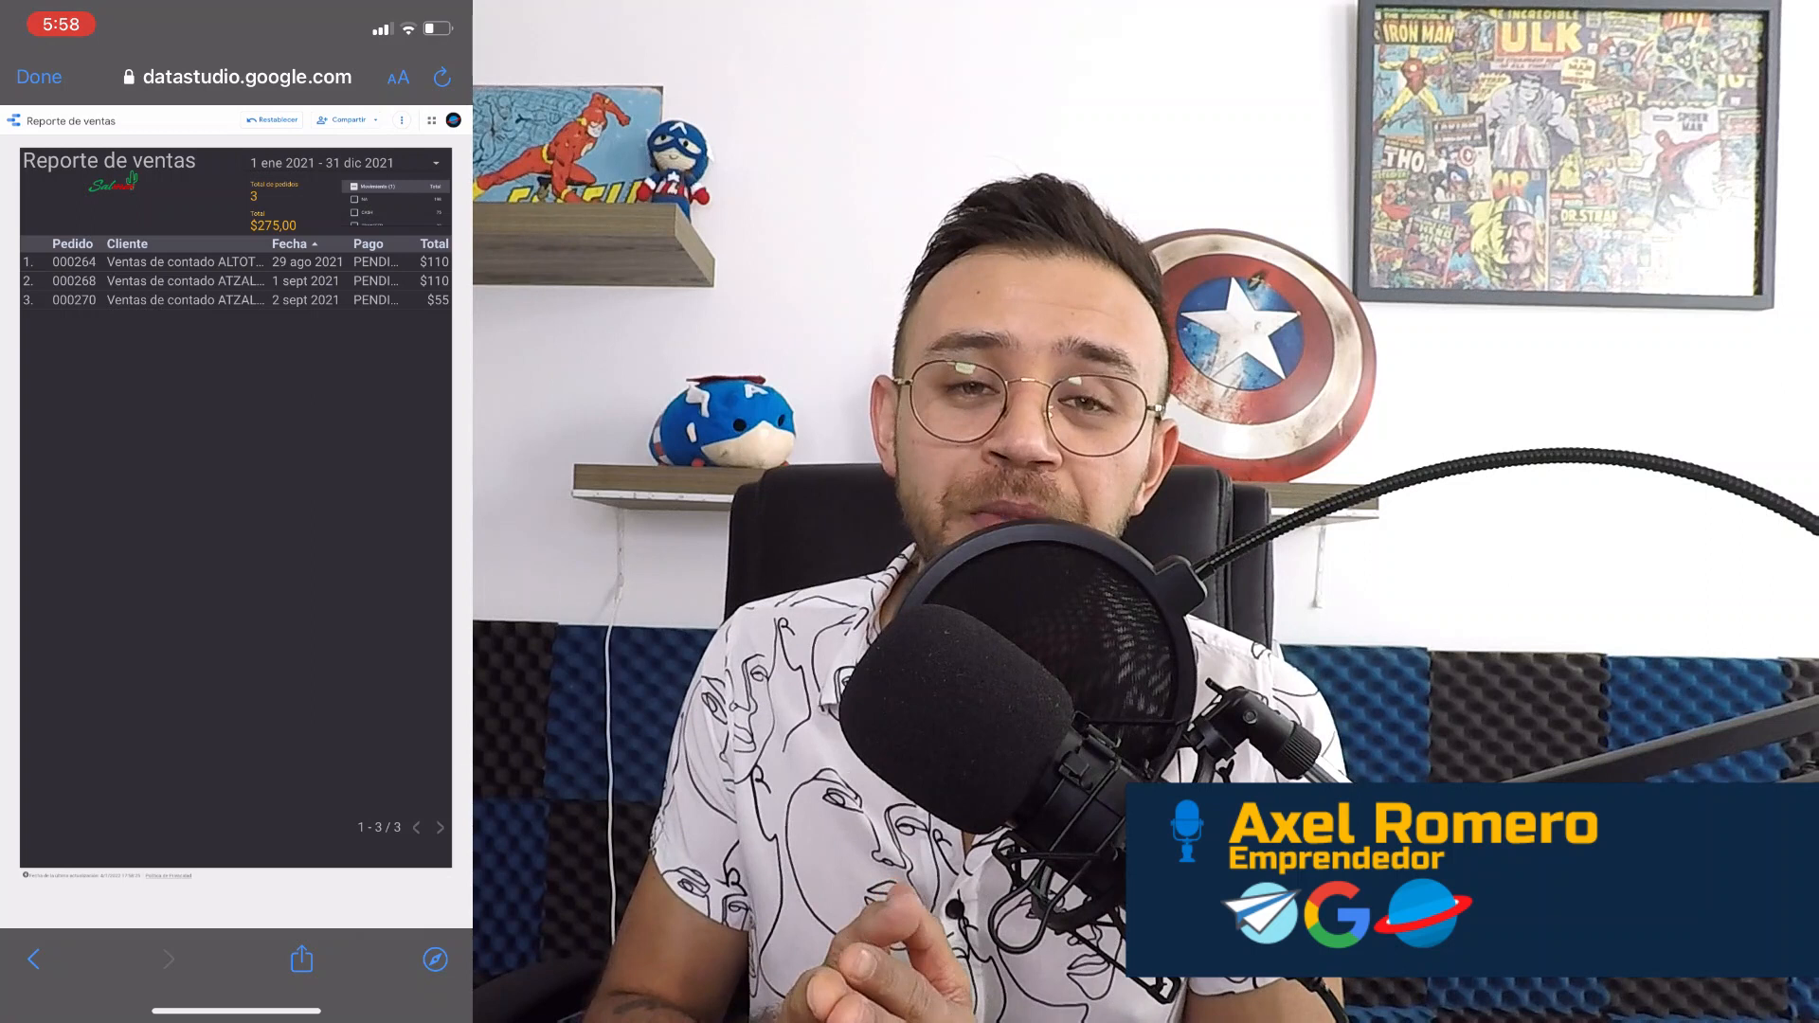
left_click(38, 77)
left_click(116, 256)
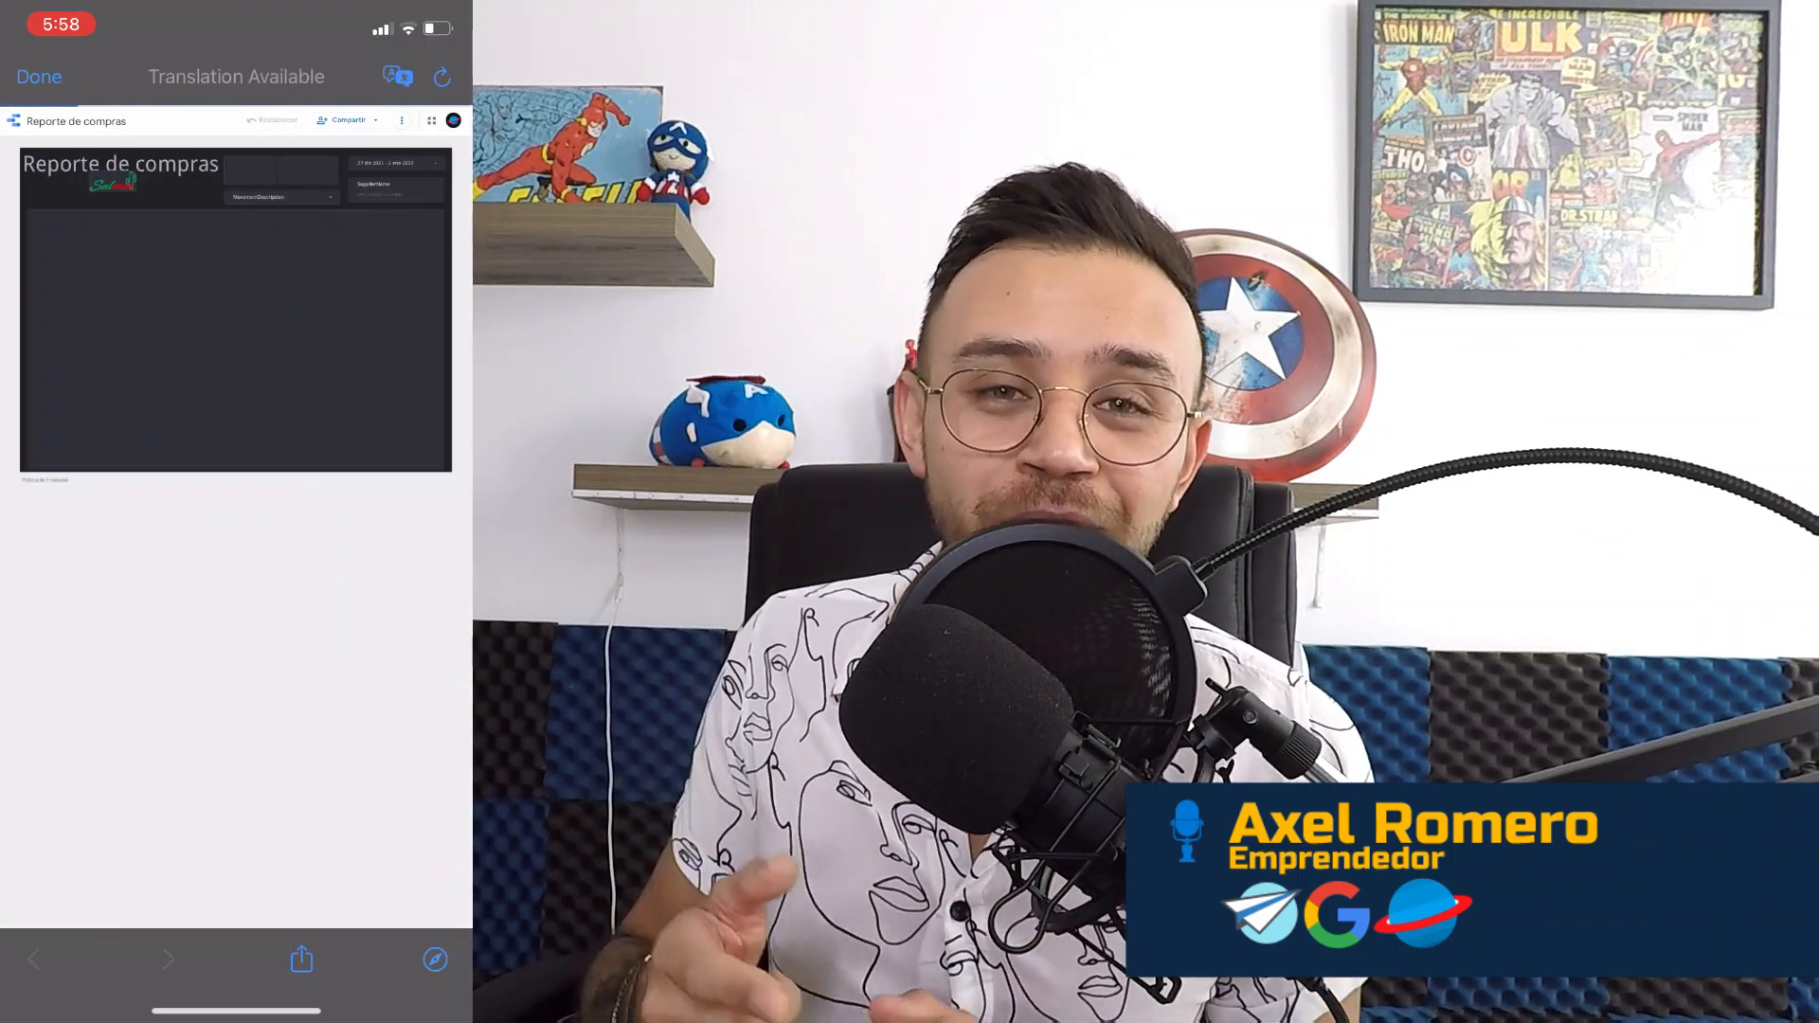
Change the purchase report's date range to start on 1 September 2021 and apply it
left_click(396, 163)
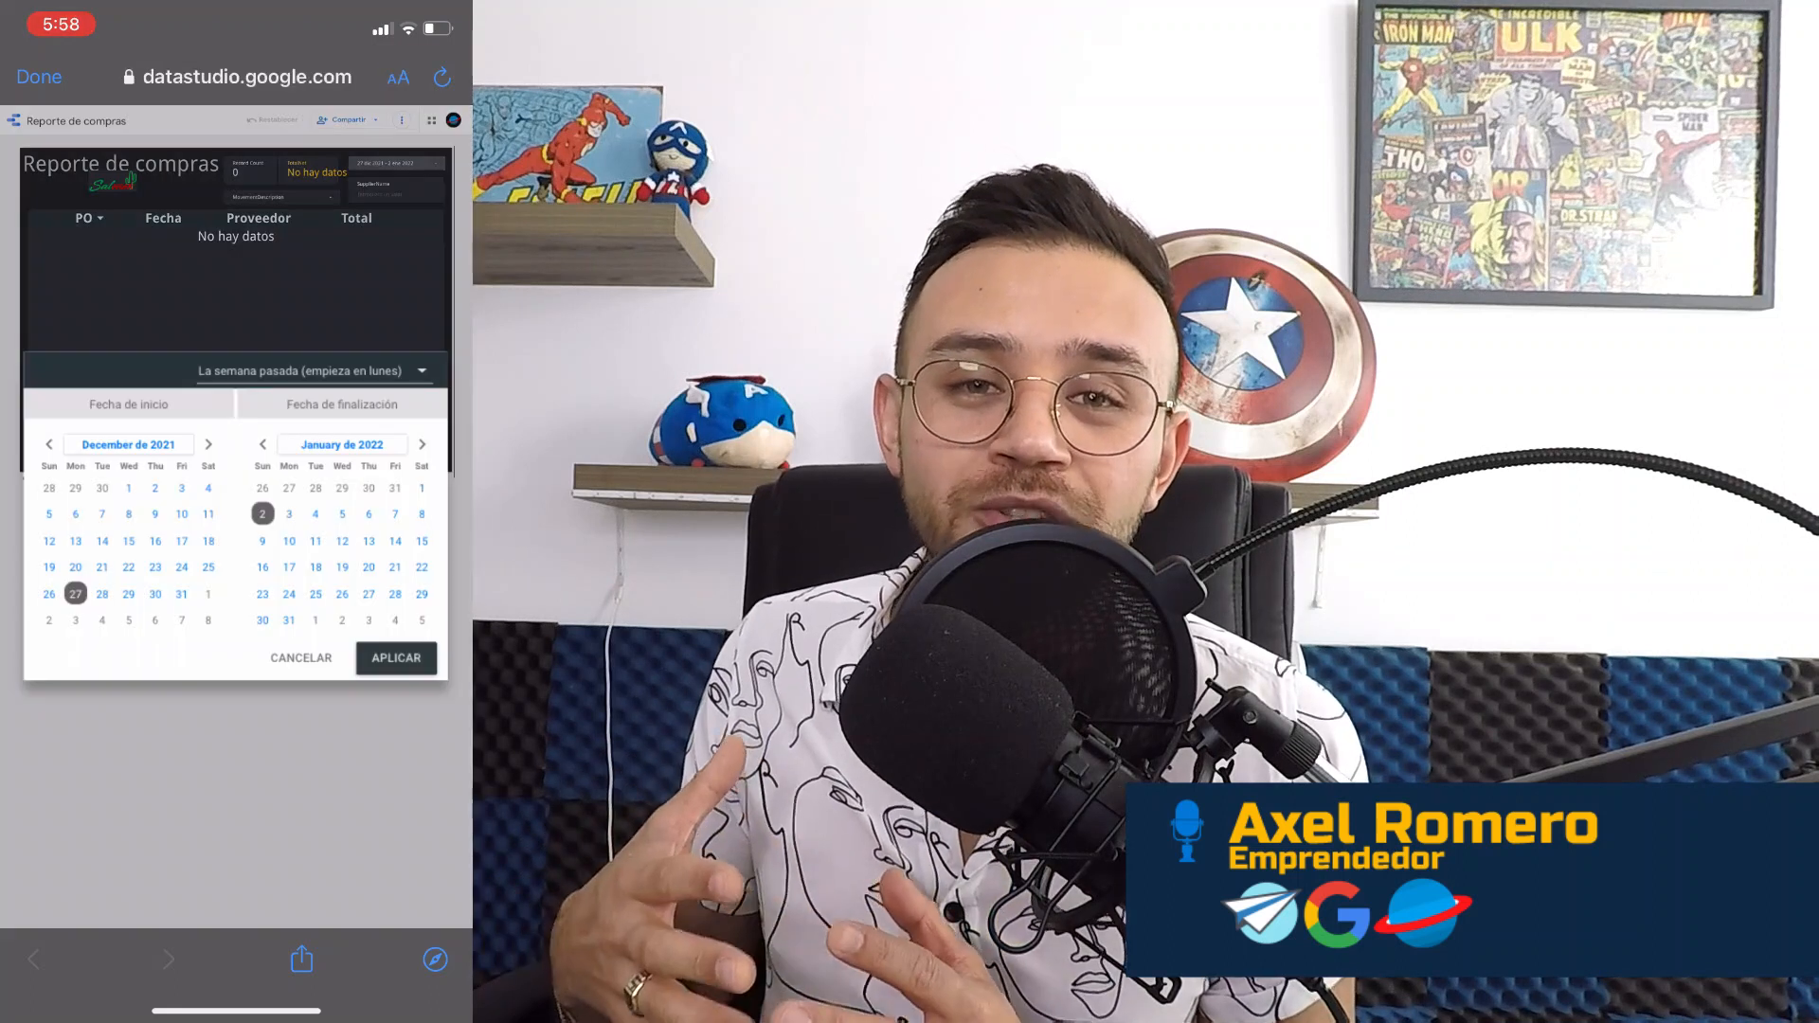
left_click(48, 445)
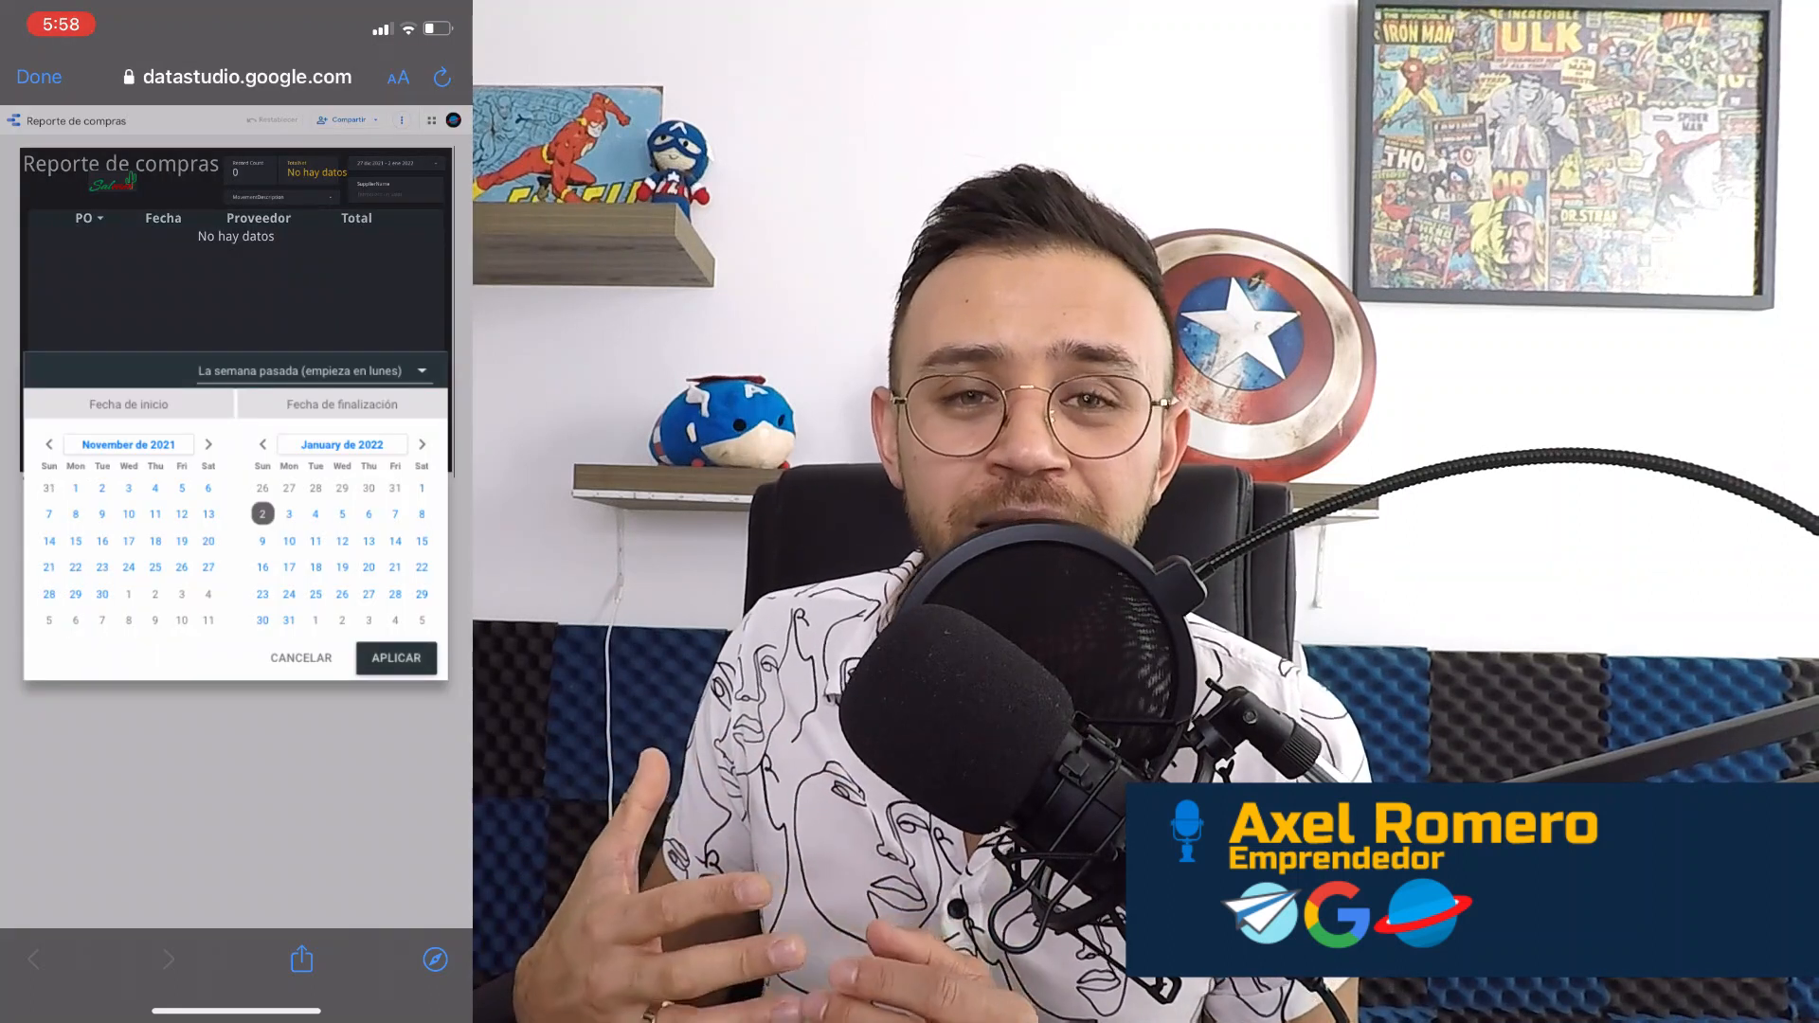
left_click(48, 444)
left_click(48, 444)
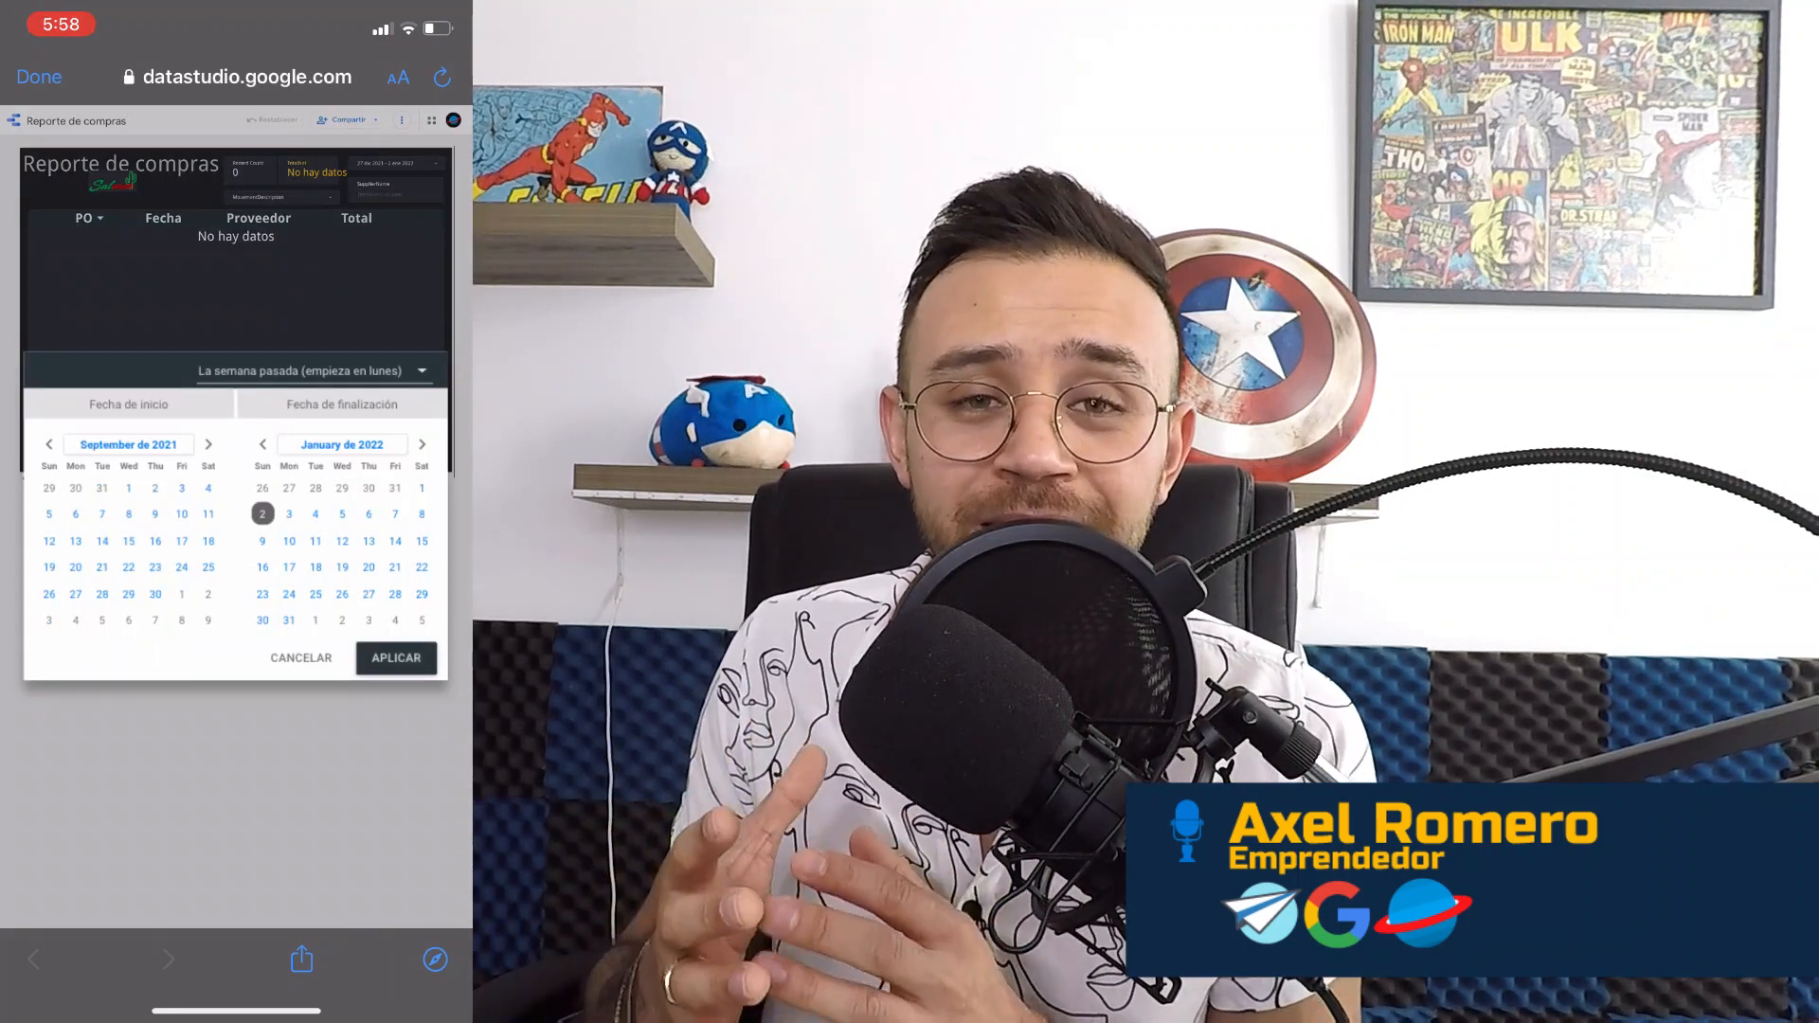
left_click(128, 488)
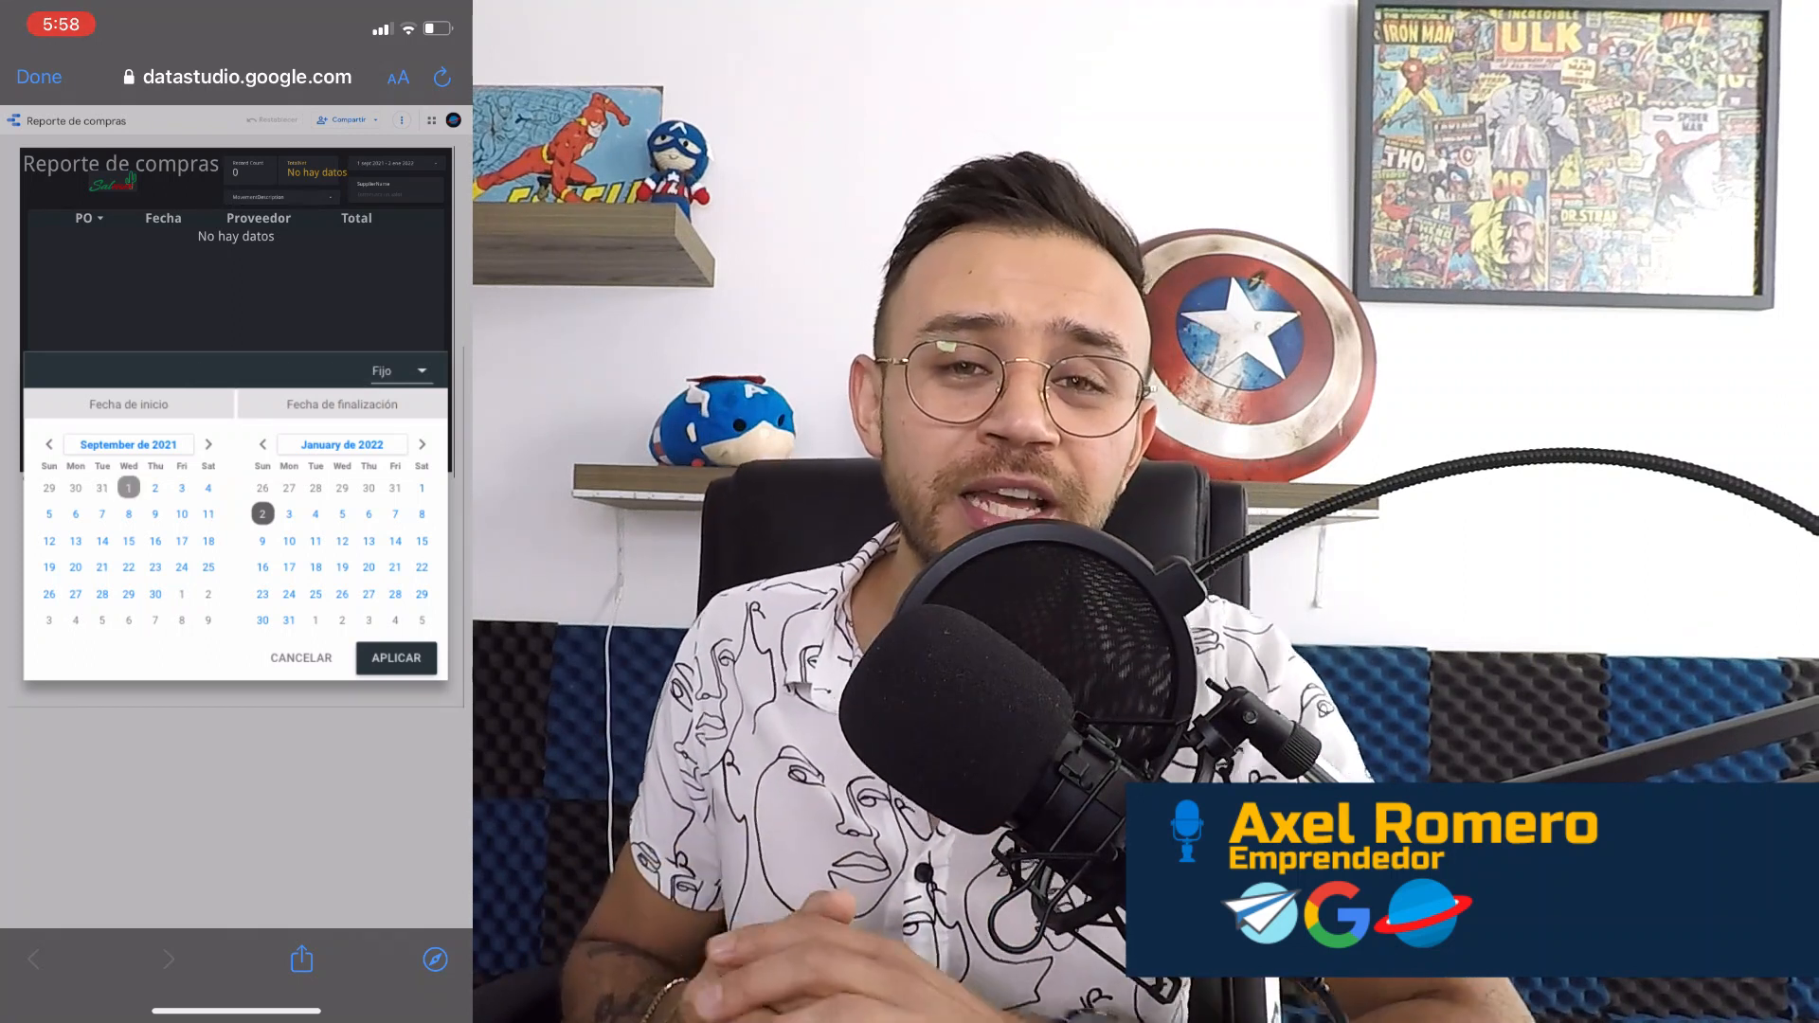
left_click(396, 658)
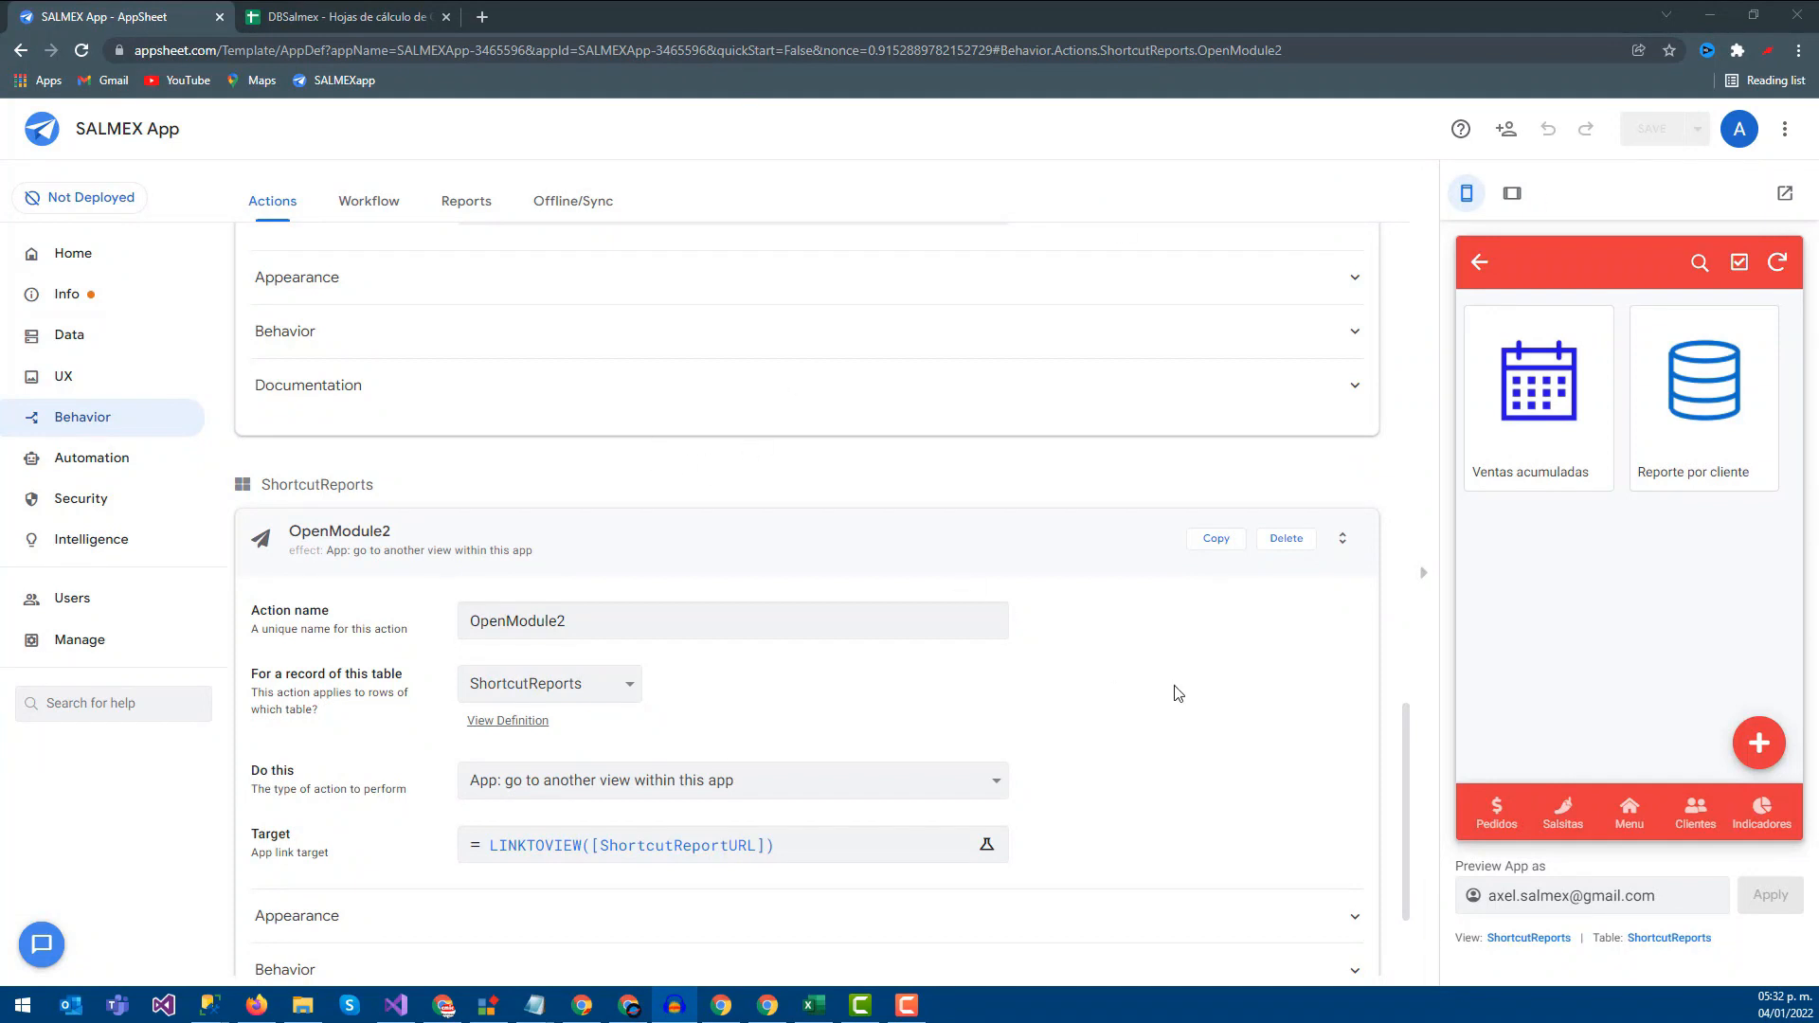
In the preview, go through Menu > Reportes and open the Ventas acumuladas shortcut
left_click(1646, 817)
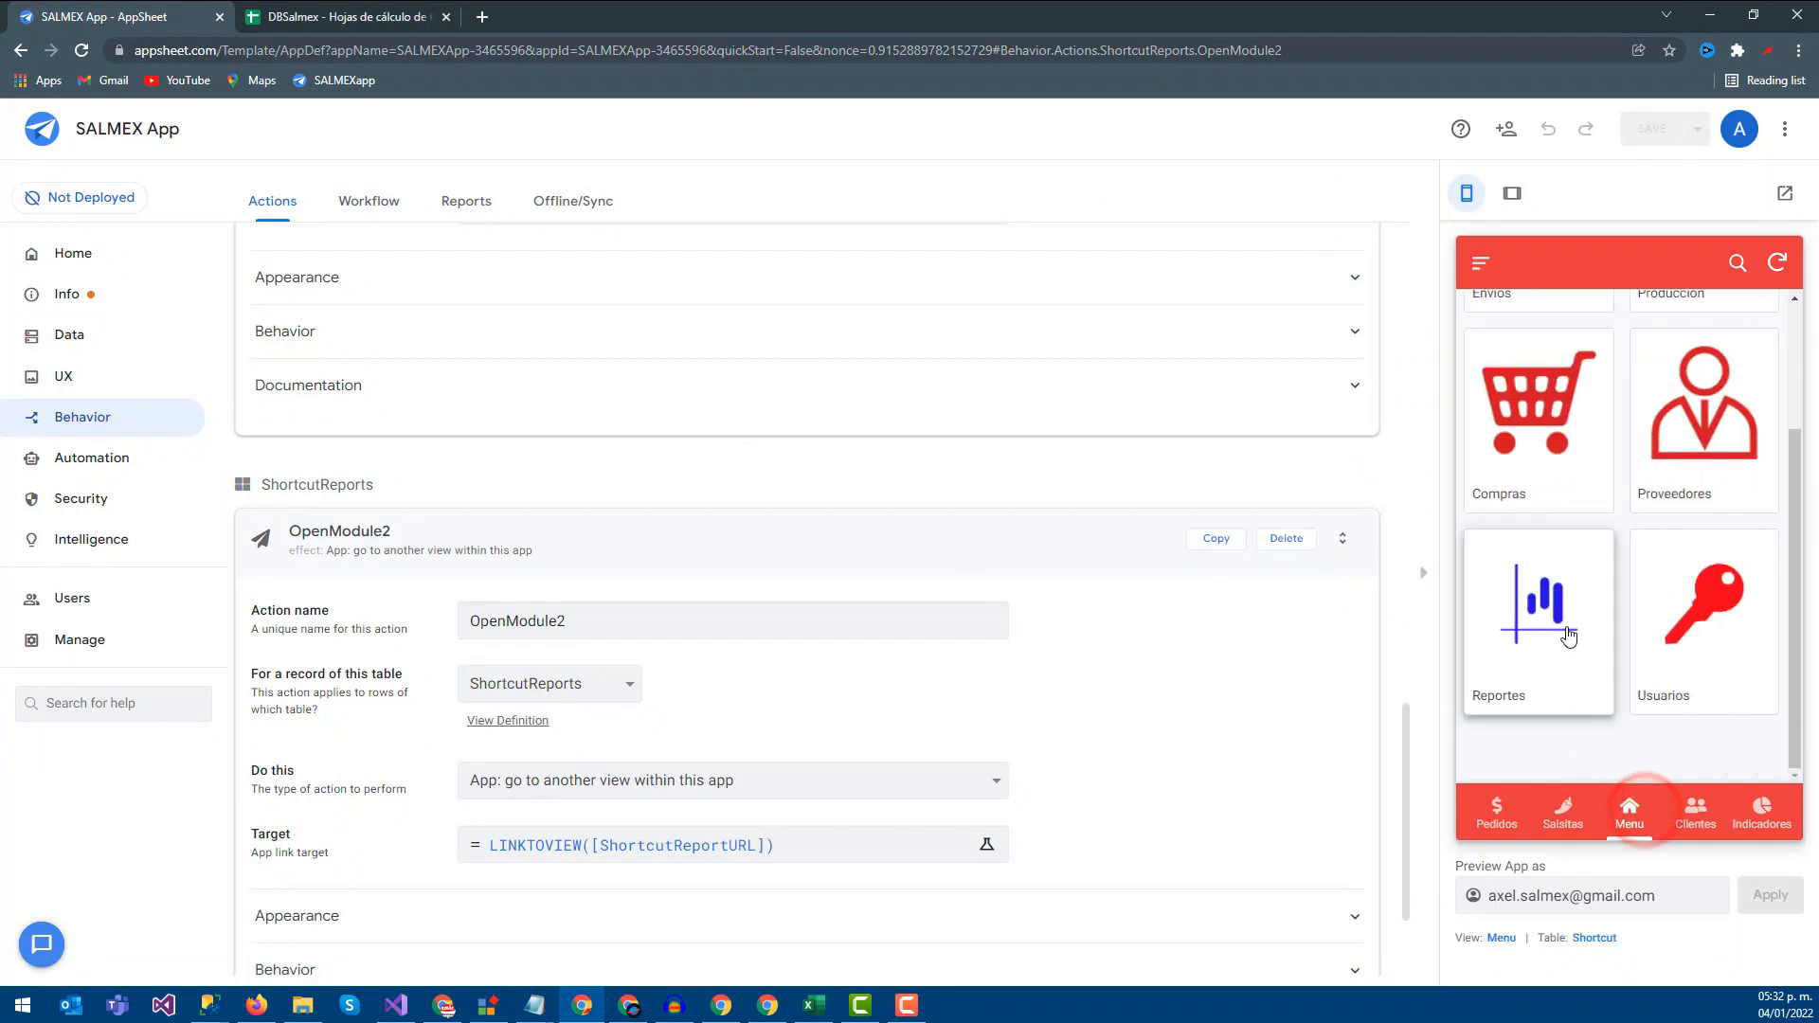
left_click(1577, 648)
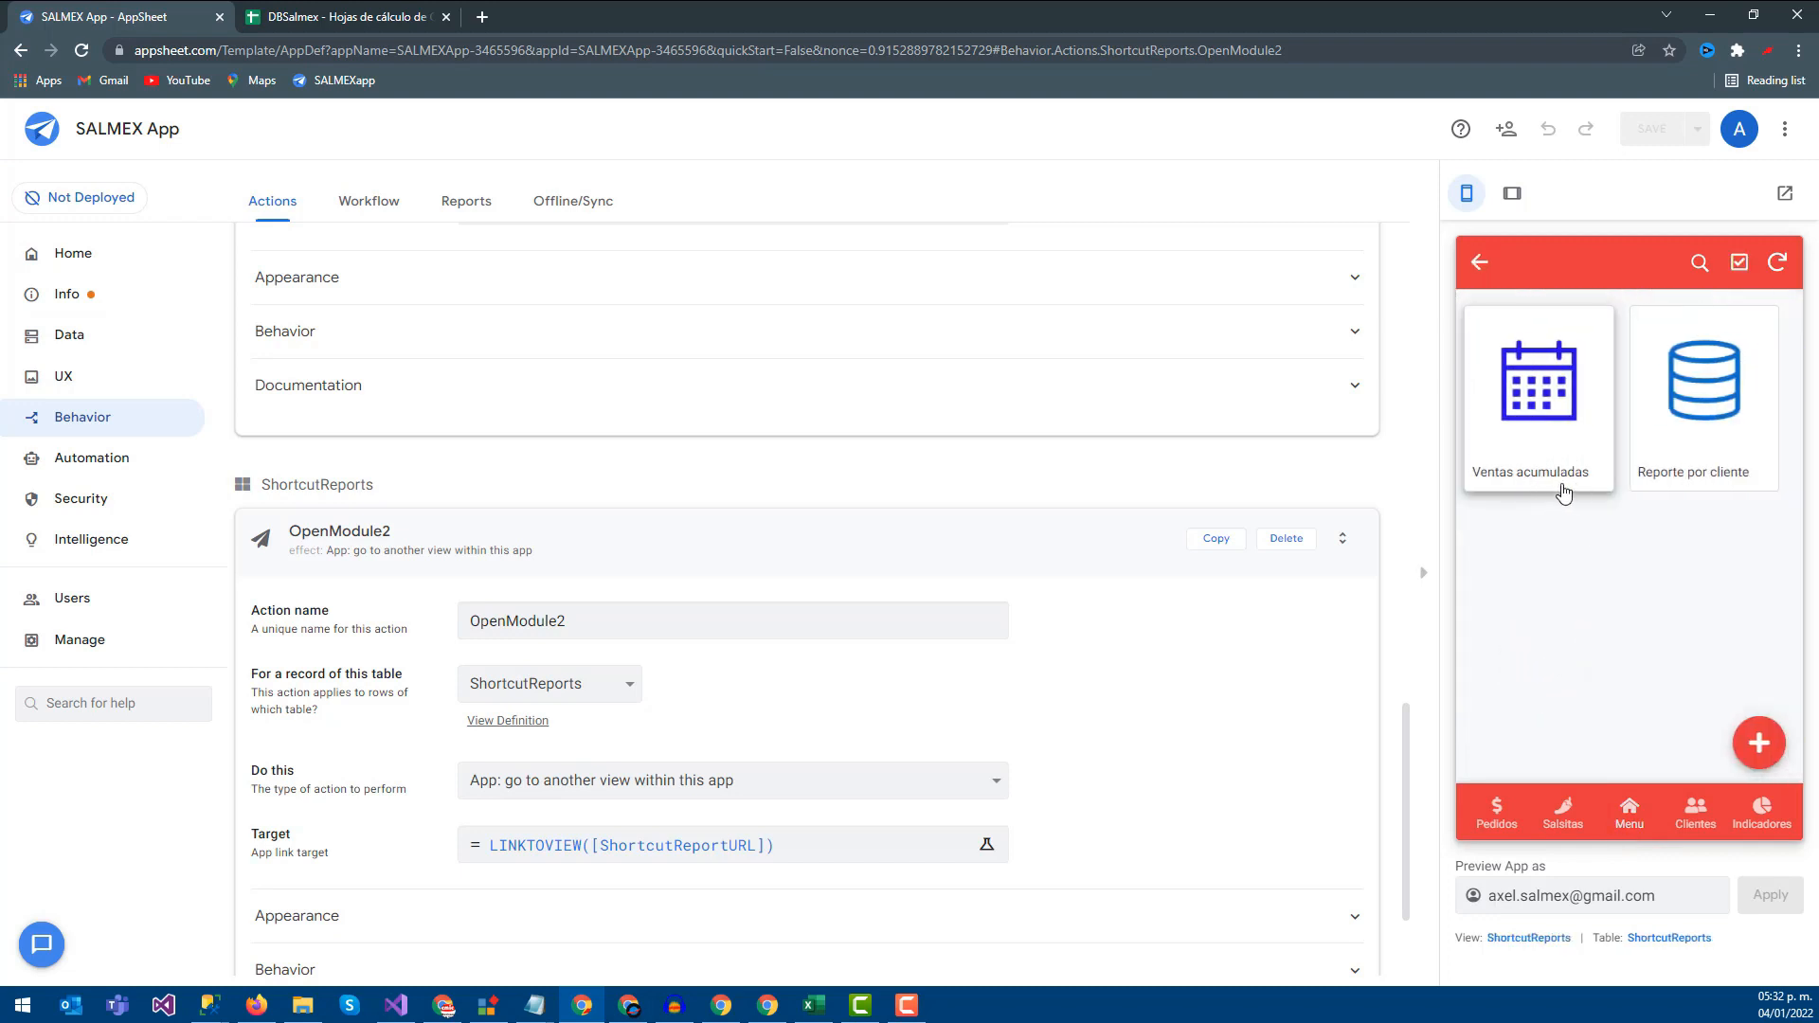
left_click(1479, 262)
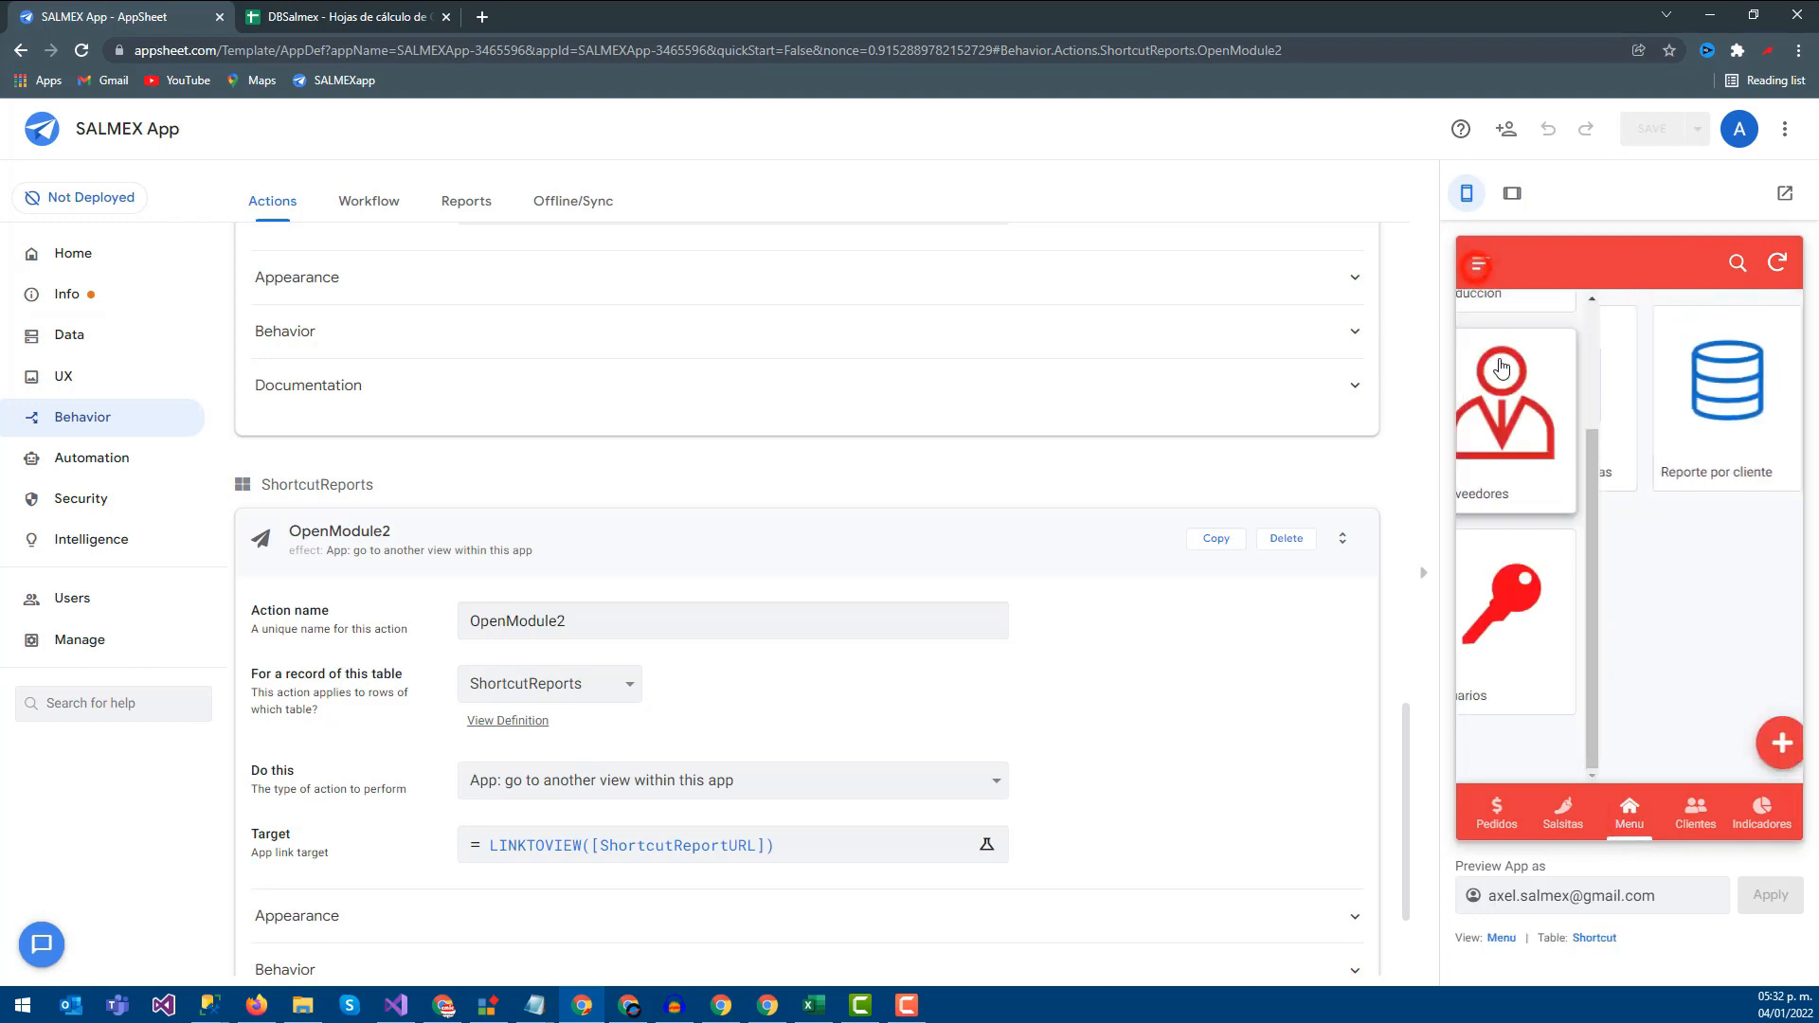
left_click(1557, 606)
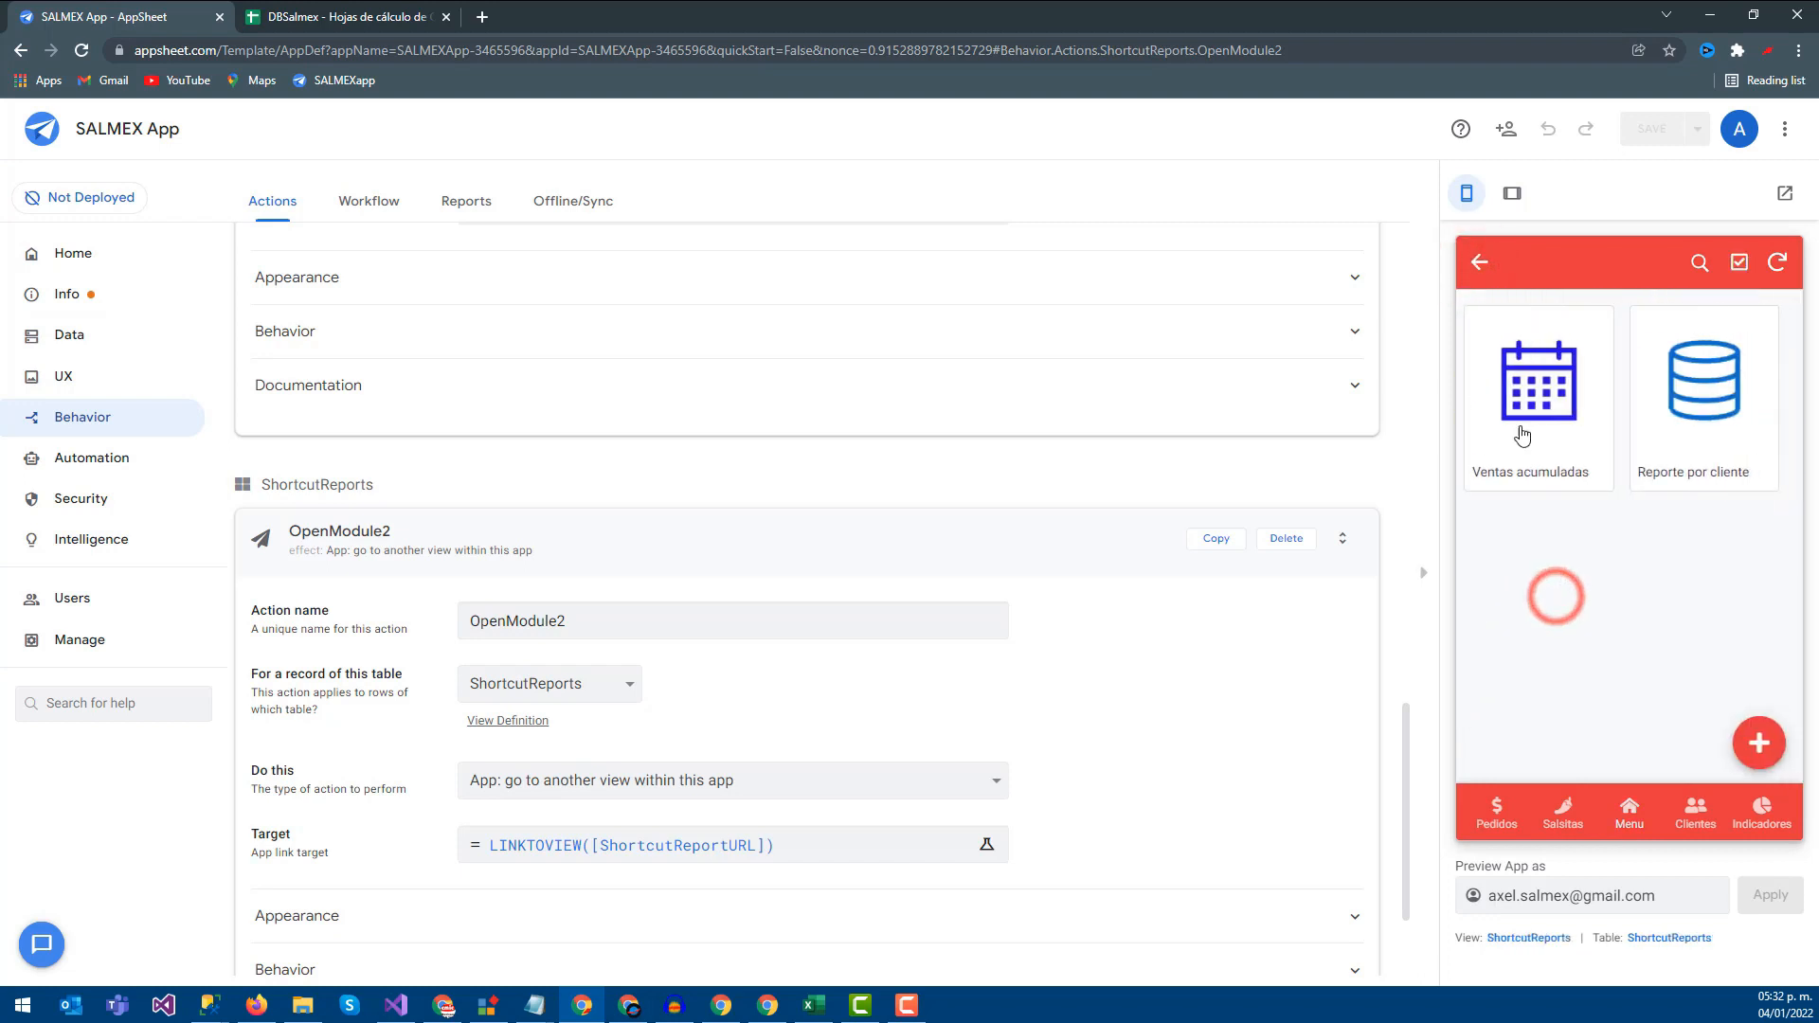
left_click(1517, 431)
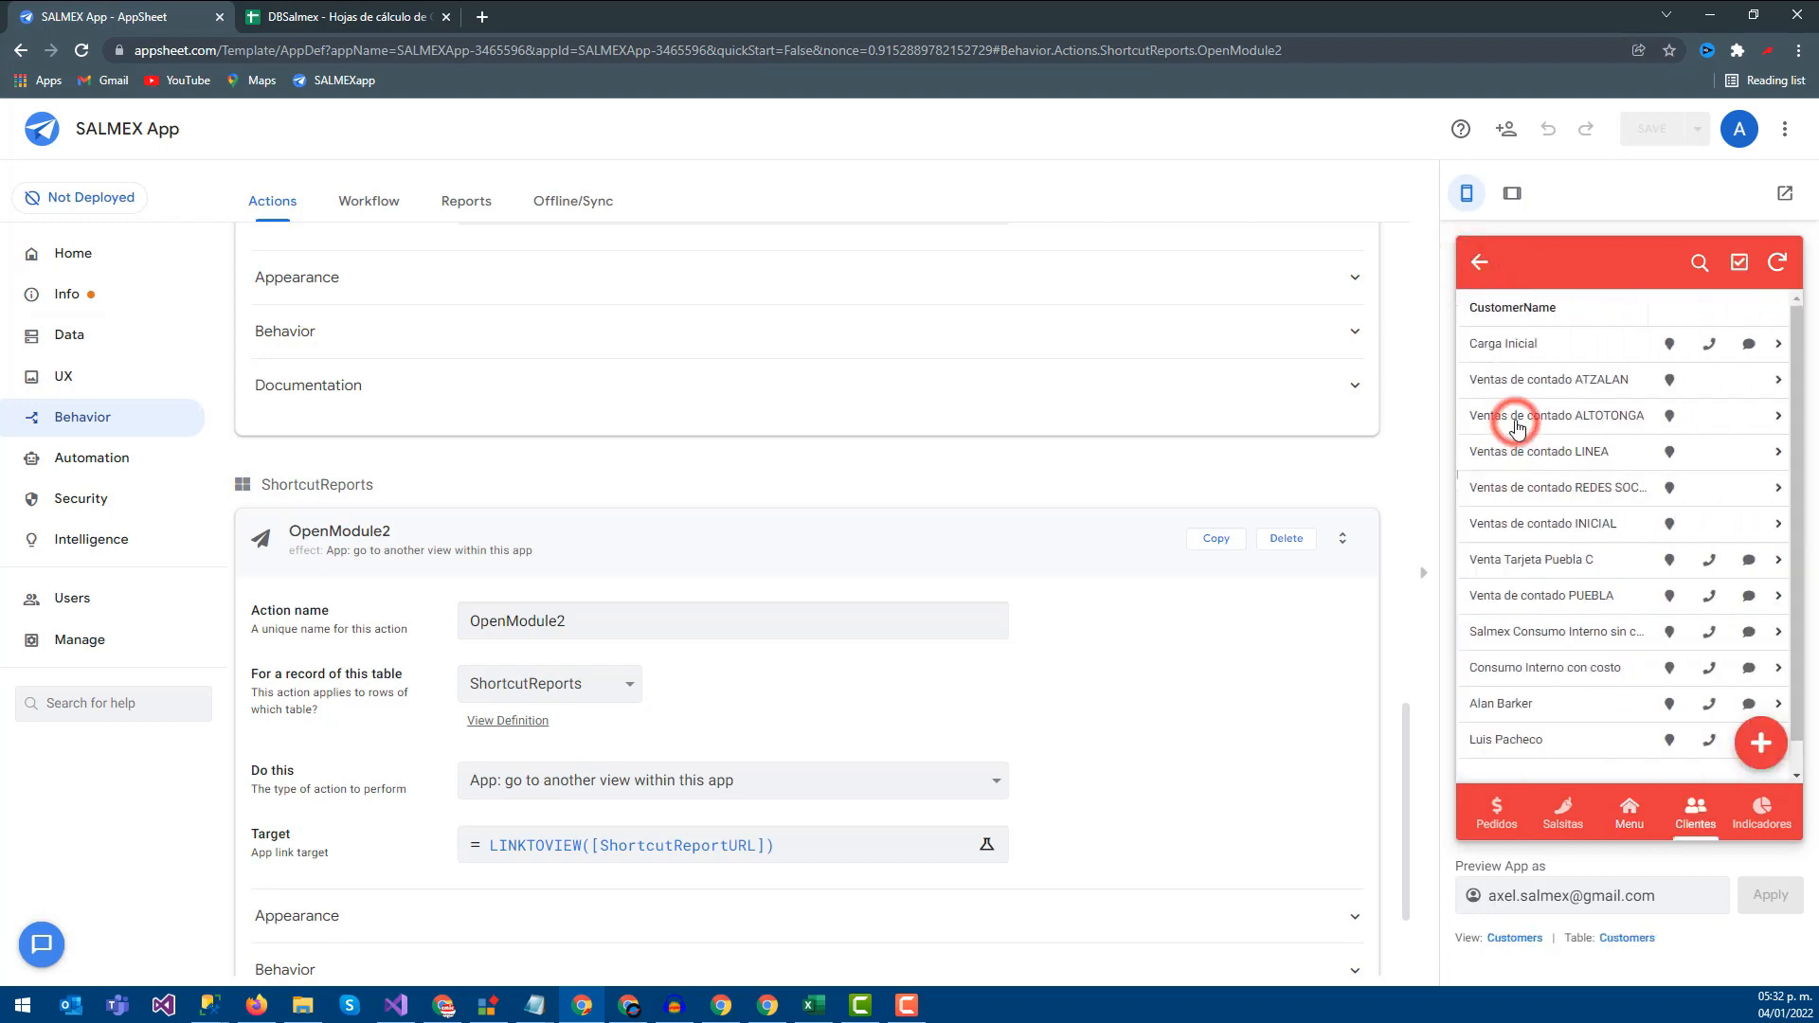
scroll(1467, 358, "down", 1)
scroll(1526, 341, "up", 1)
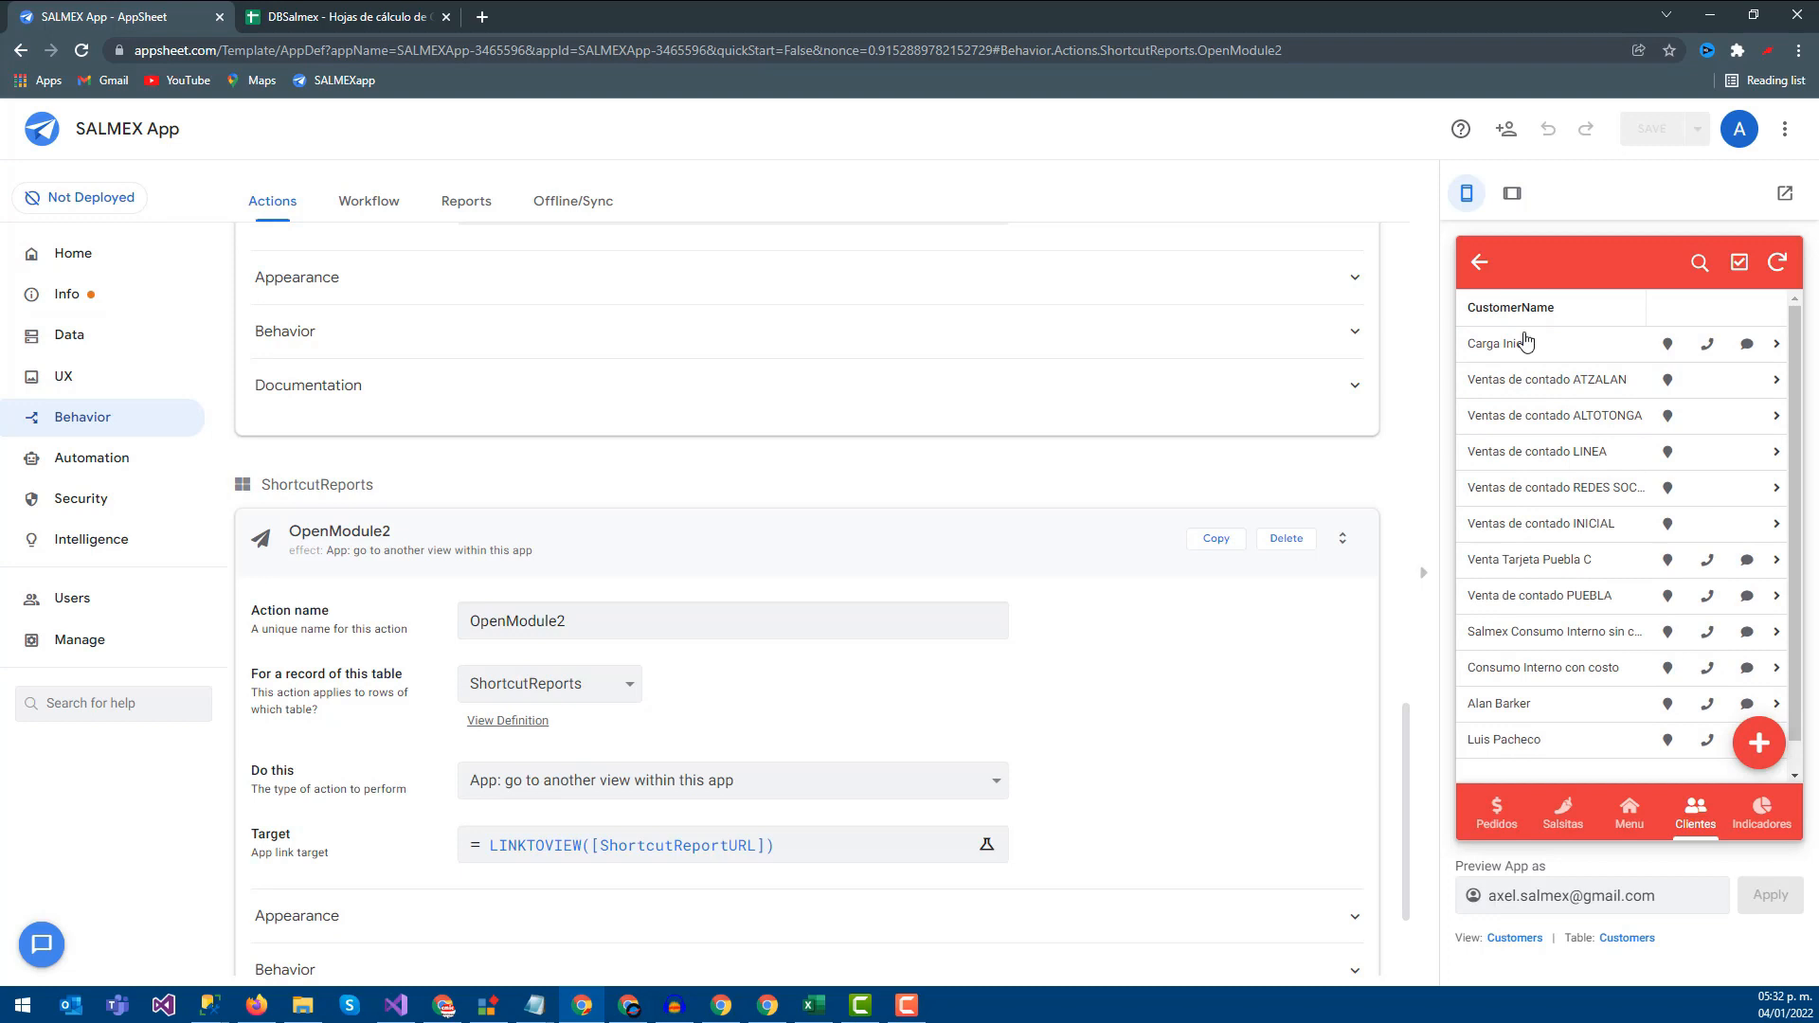
Retry the Ventas acumuladas shortcut, return to Reportes, and switch to the DBSalmex spreadsheet
left_click(1480, 275)
left_click(1497, 341)
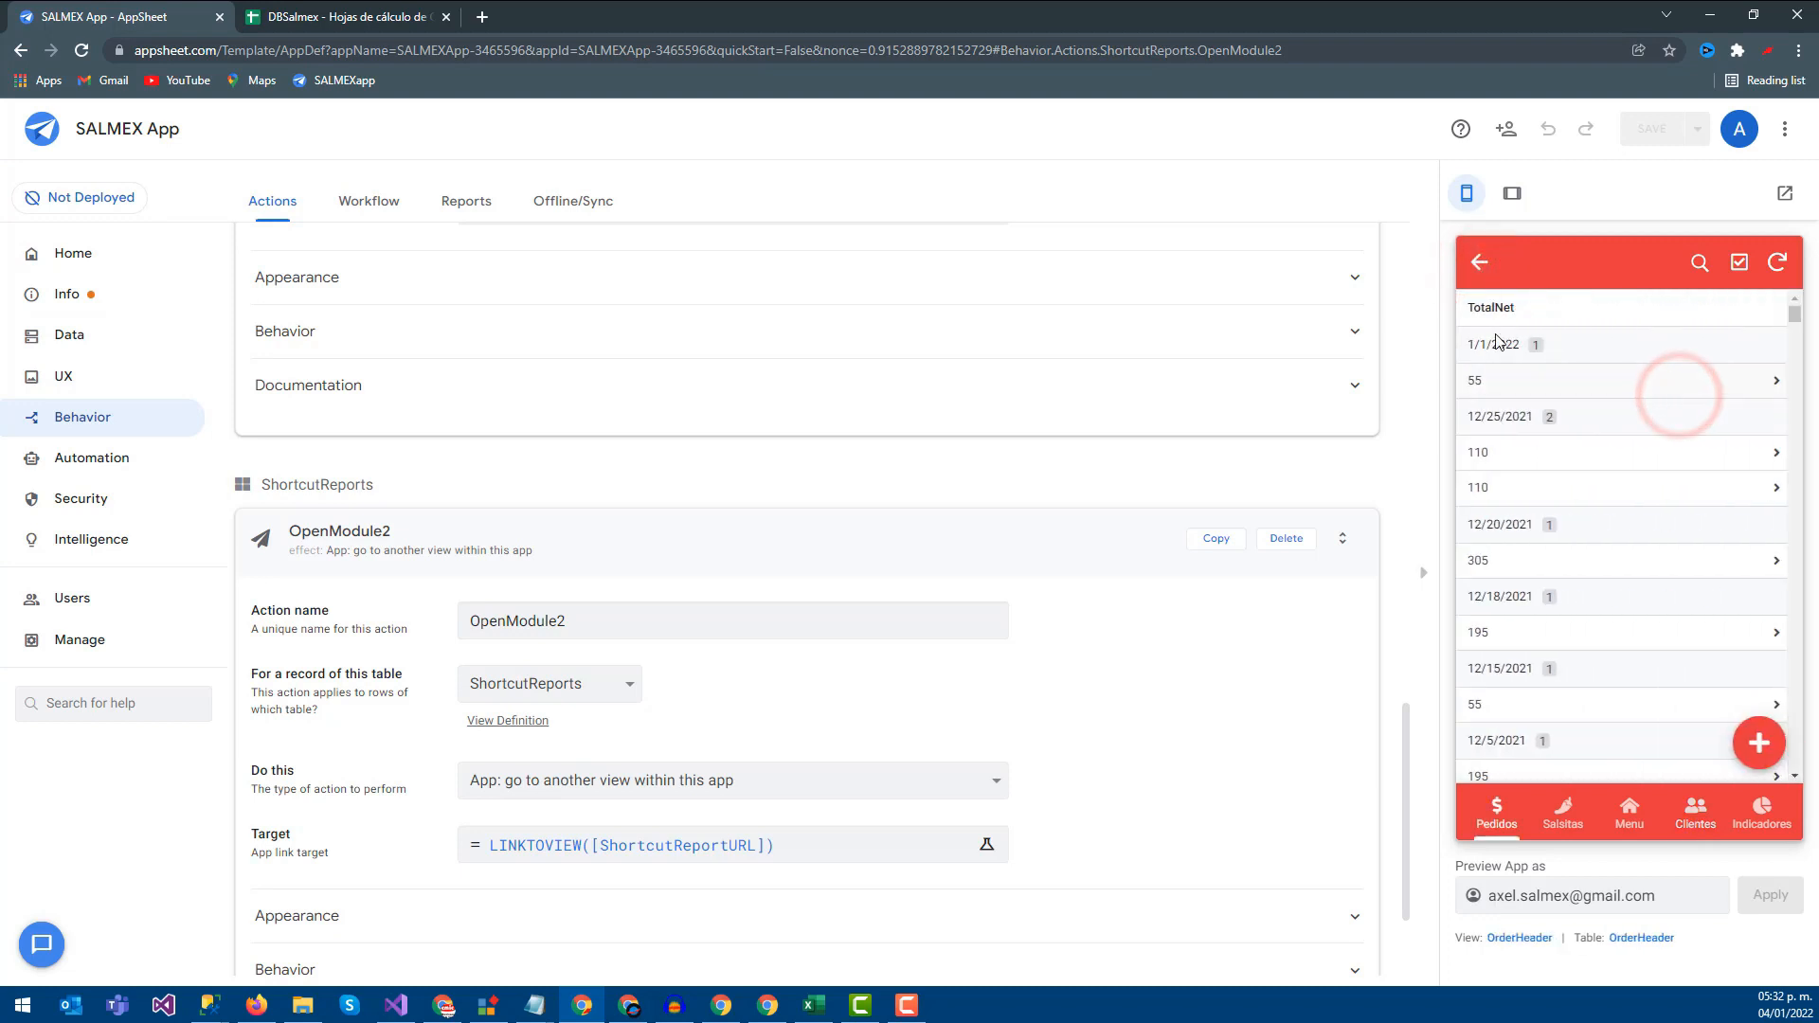
left_click(1483, 265)
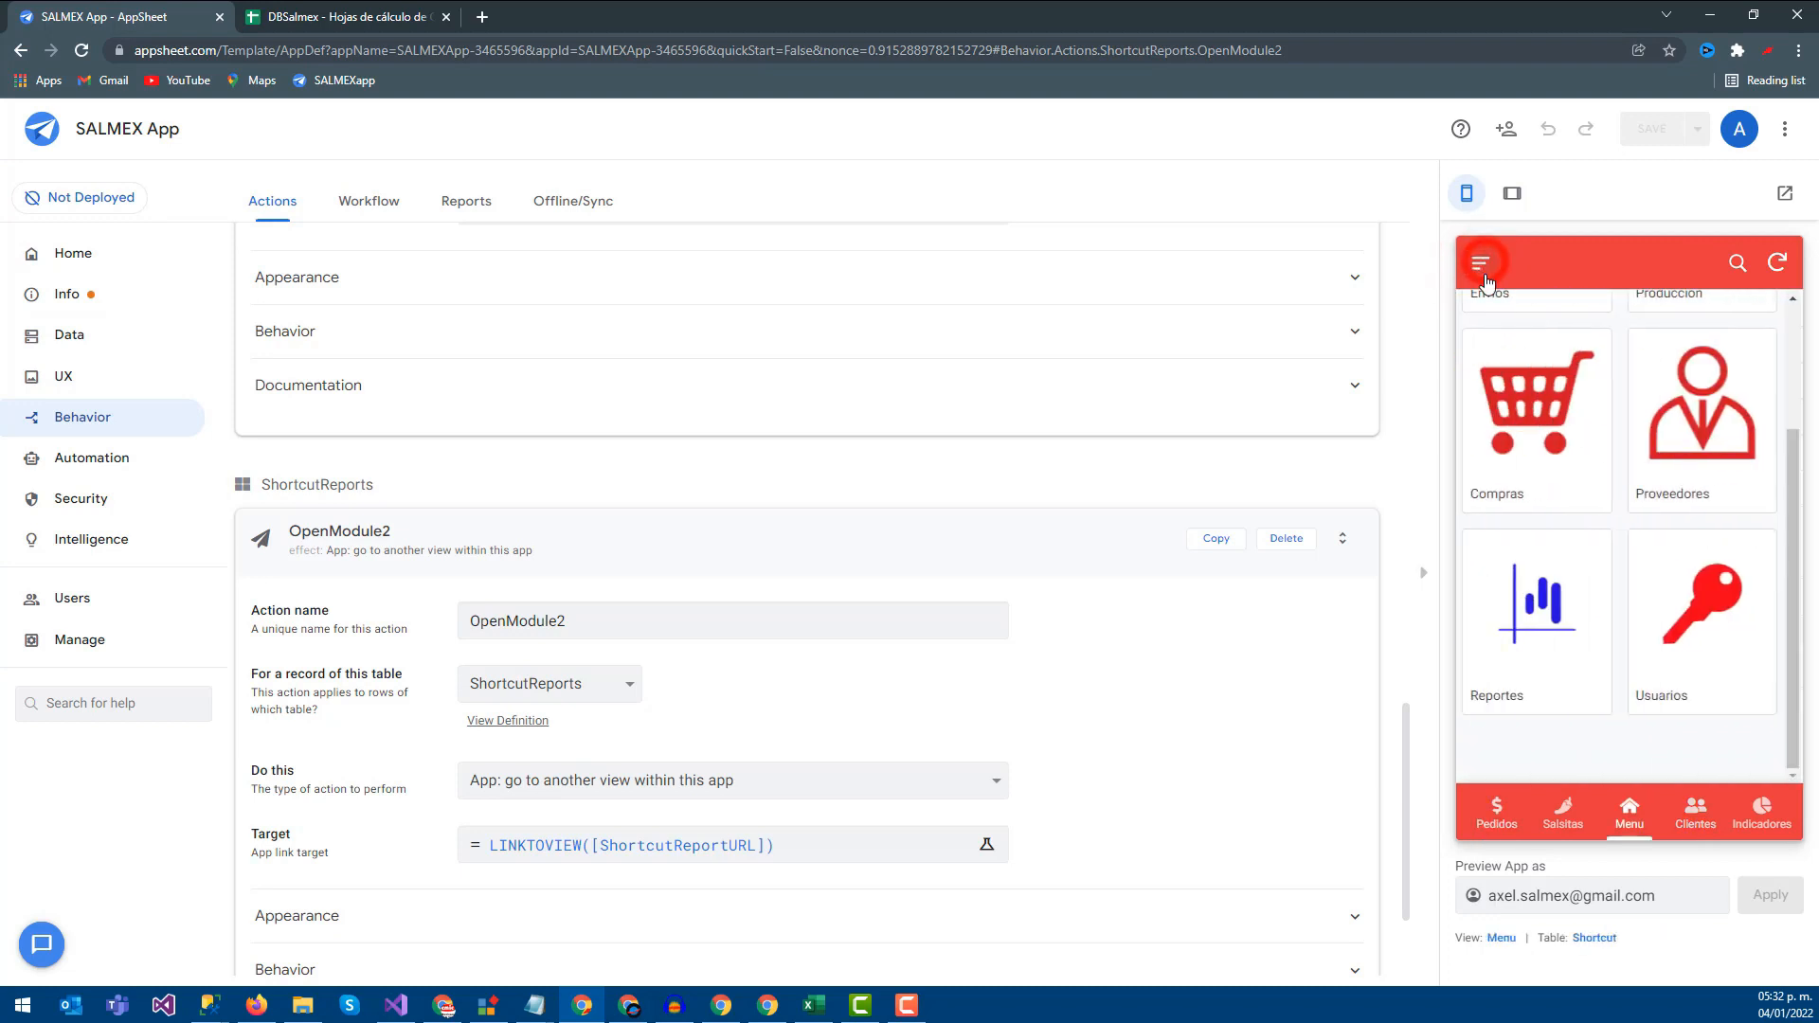
left_click(1535, 611)
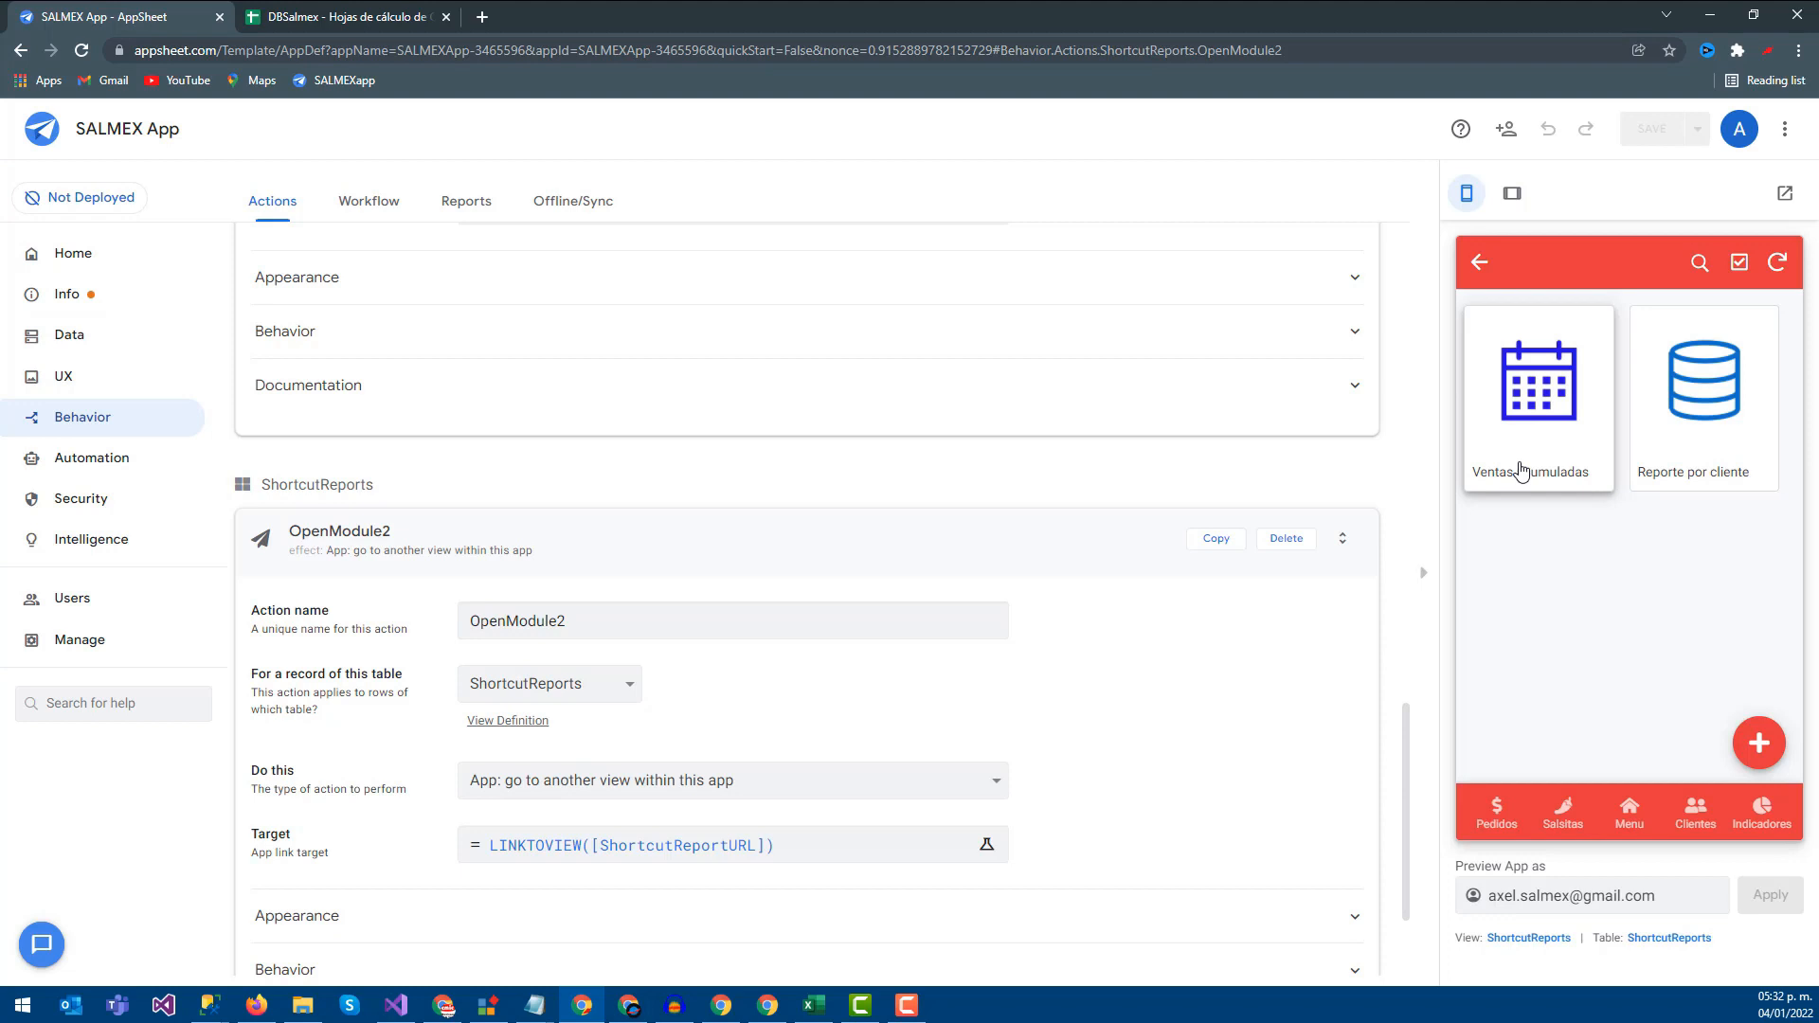
left_click(312, 16)
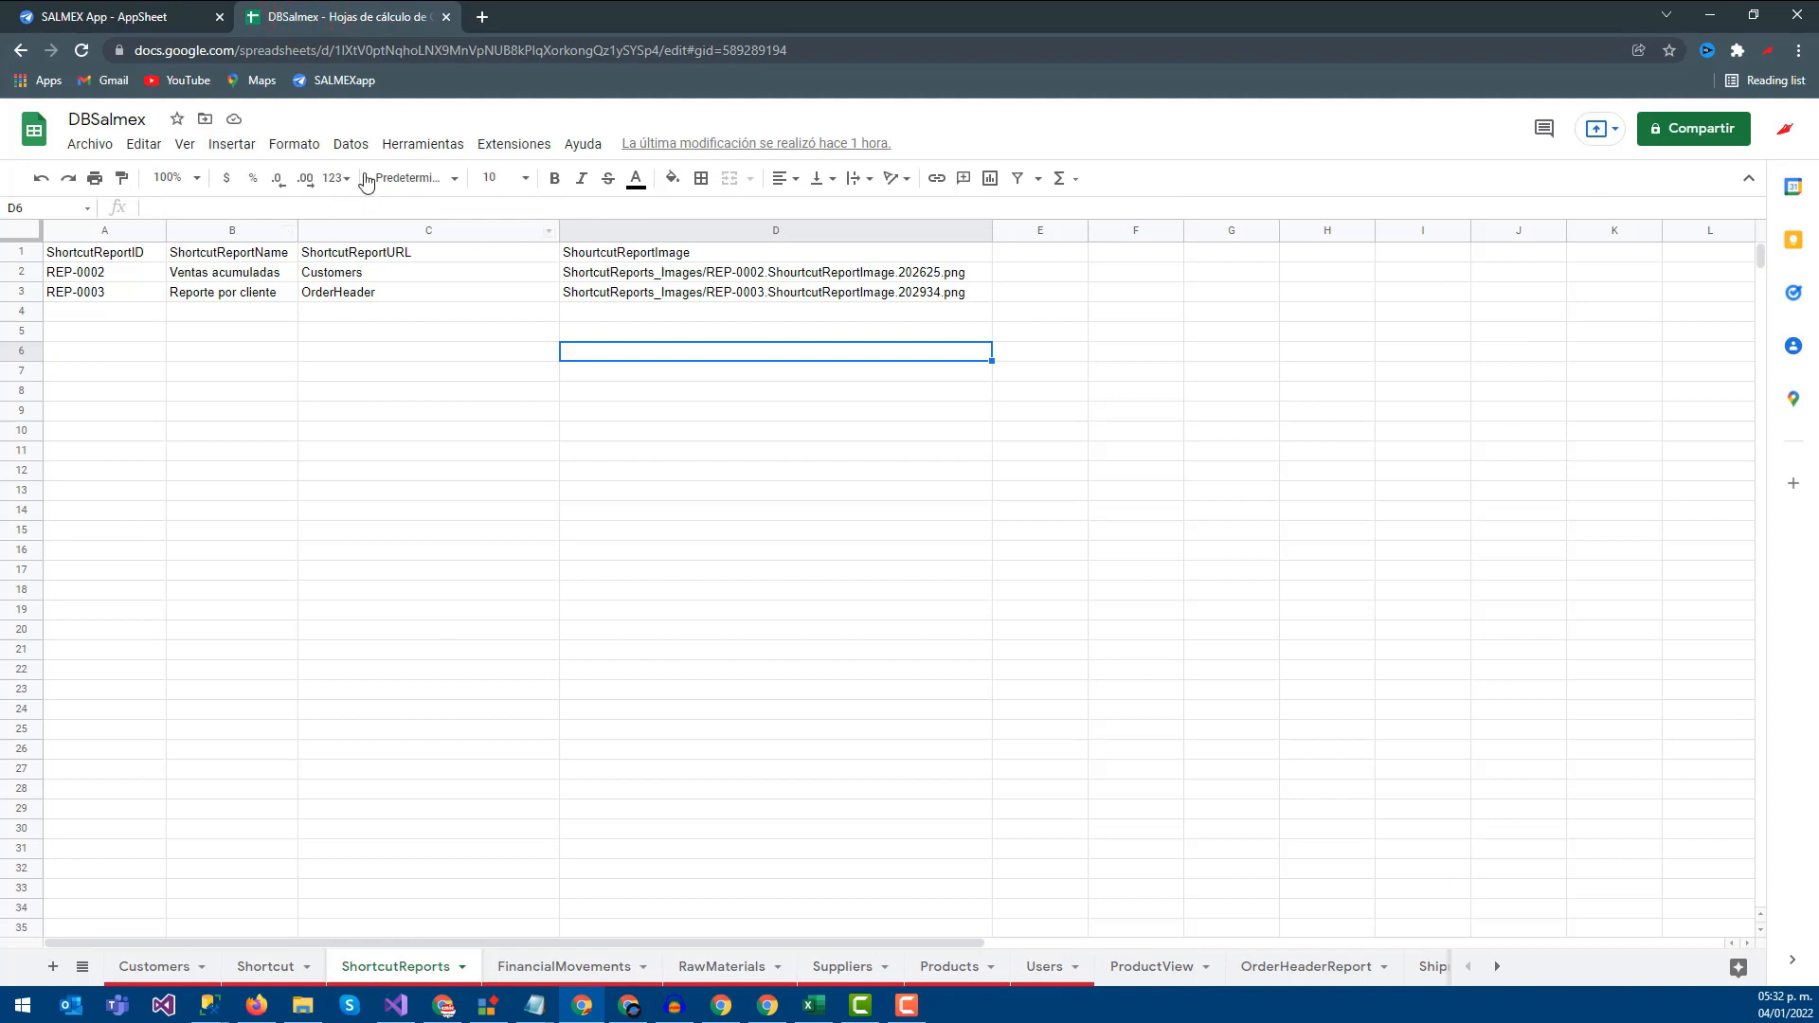
Review the ShortcutReportURL column values in cells C1 through C4
left_click(262, 331)
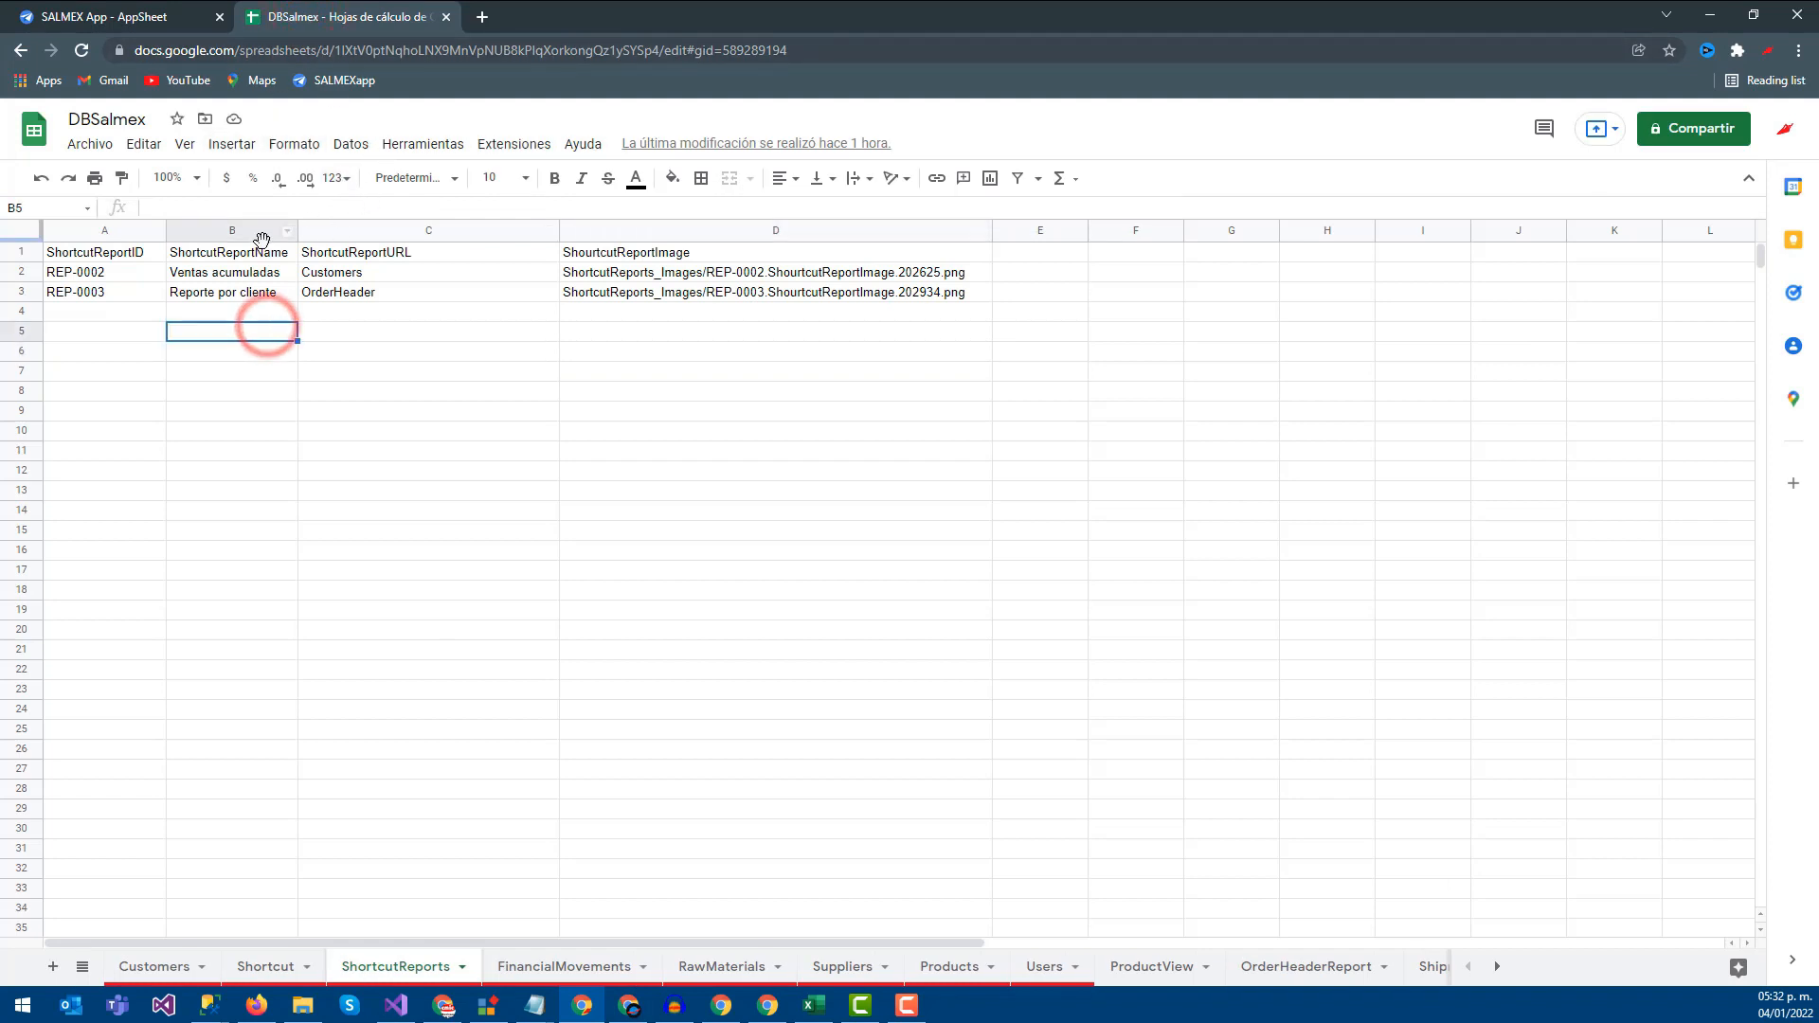
left_click(347, 254)
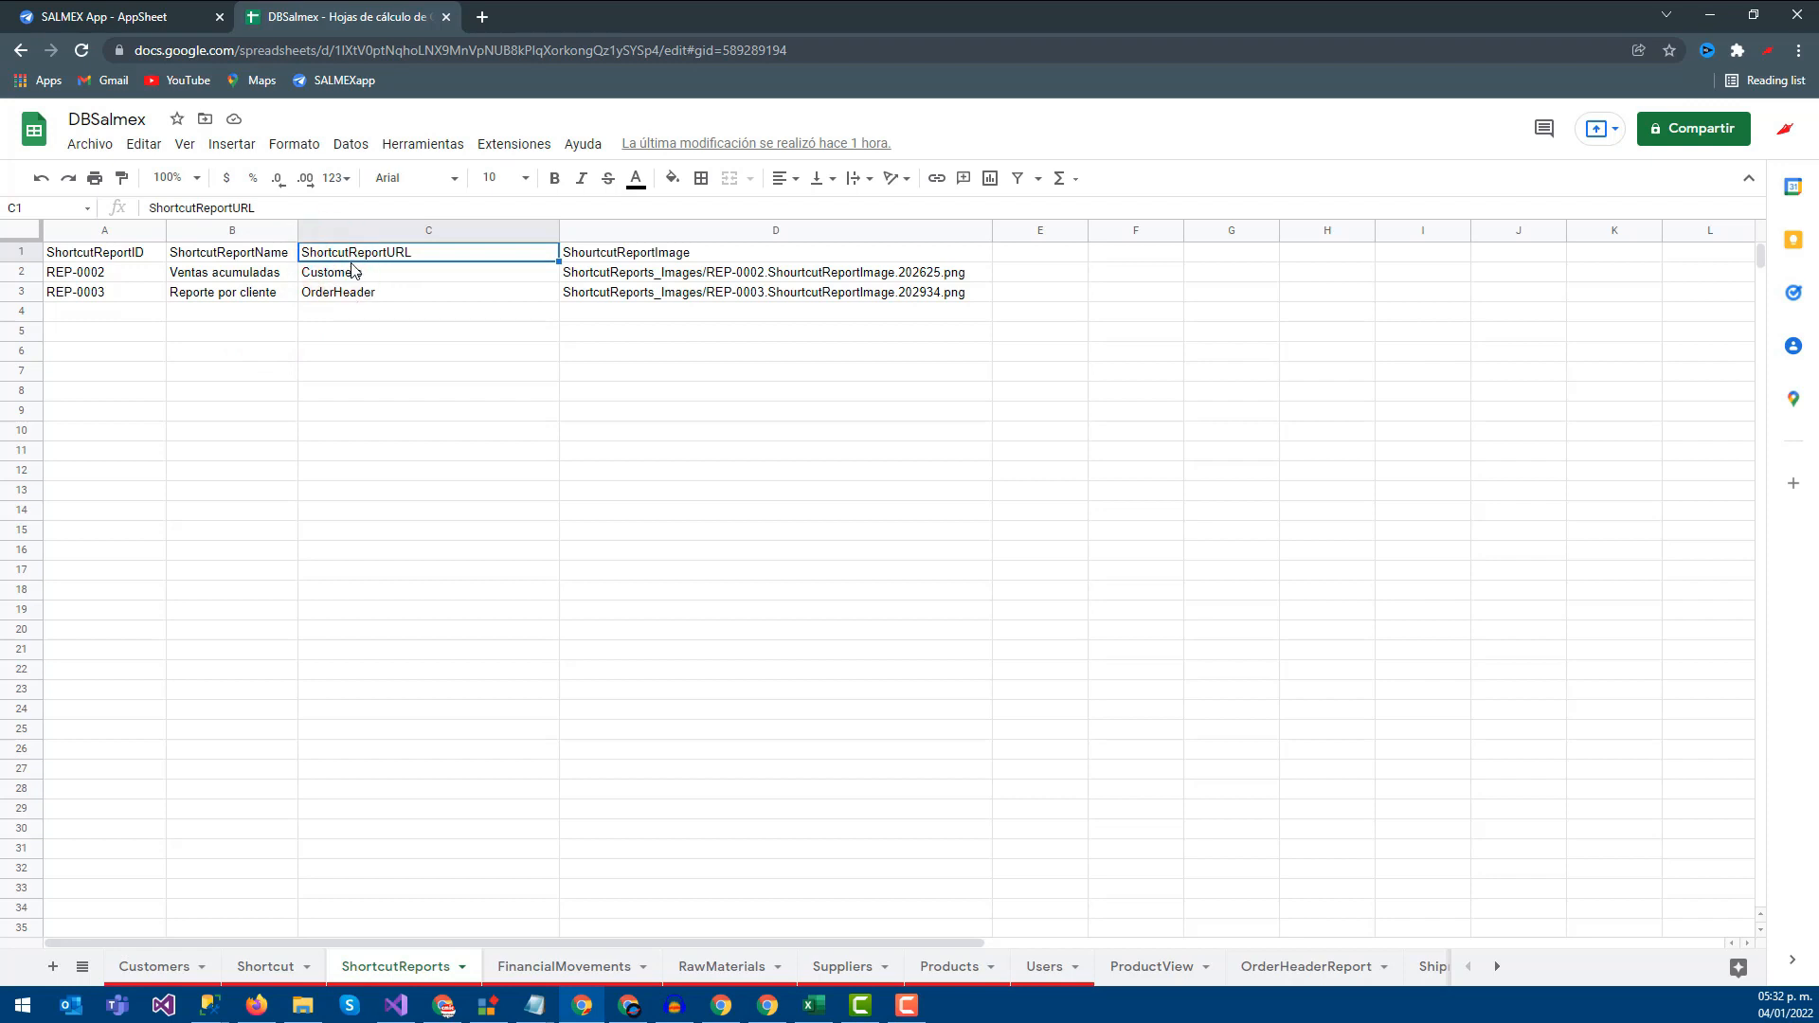
left_click(402, 274)
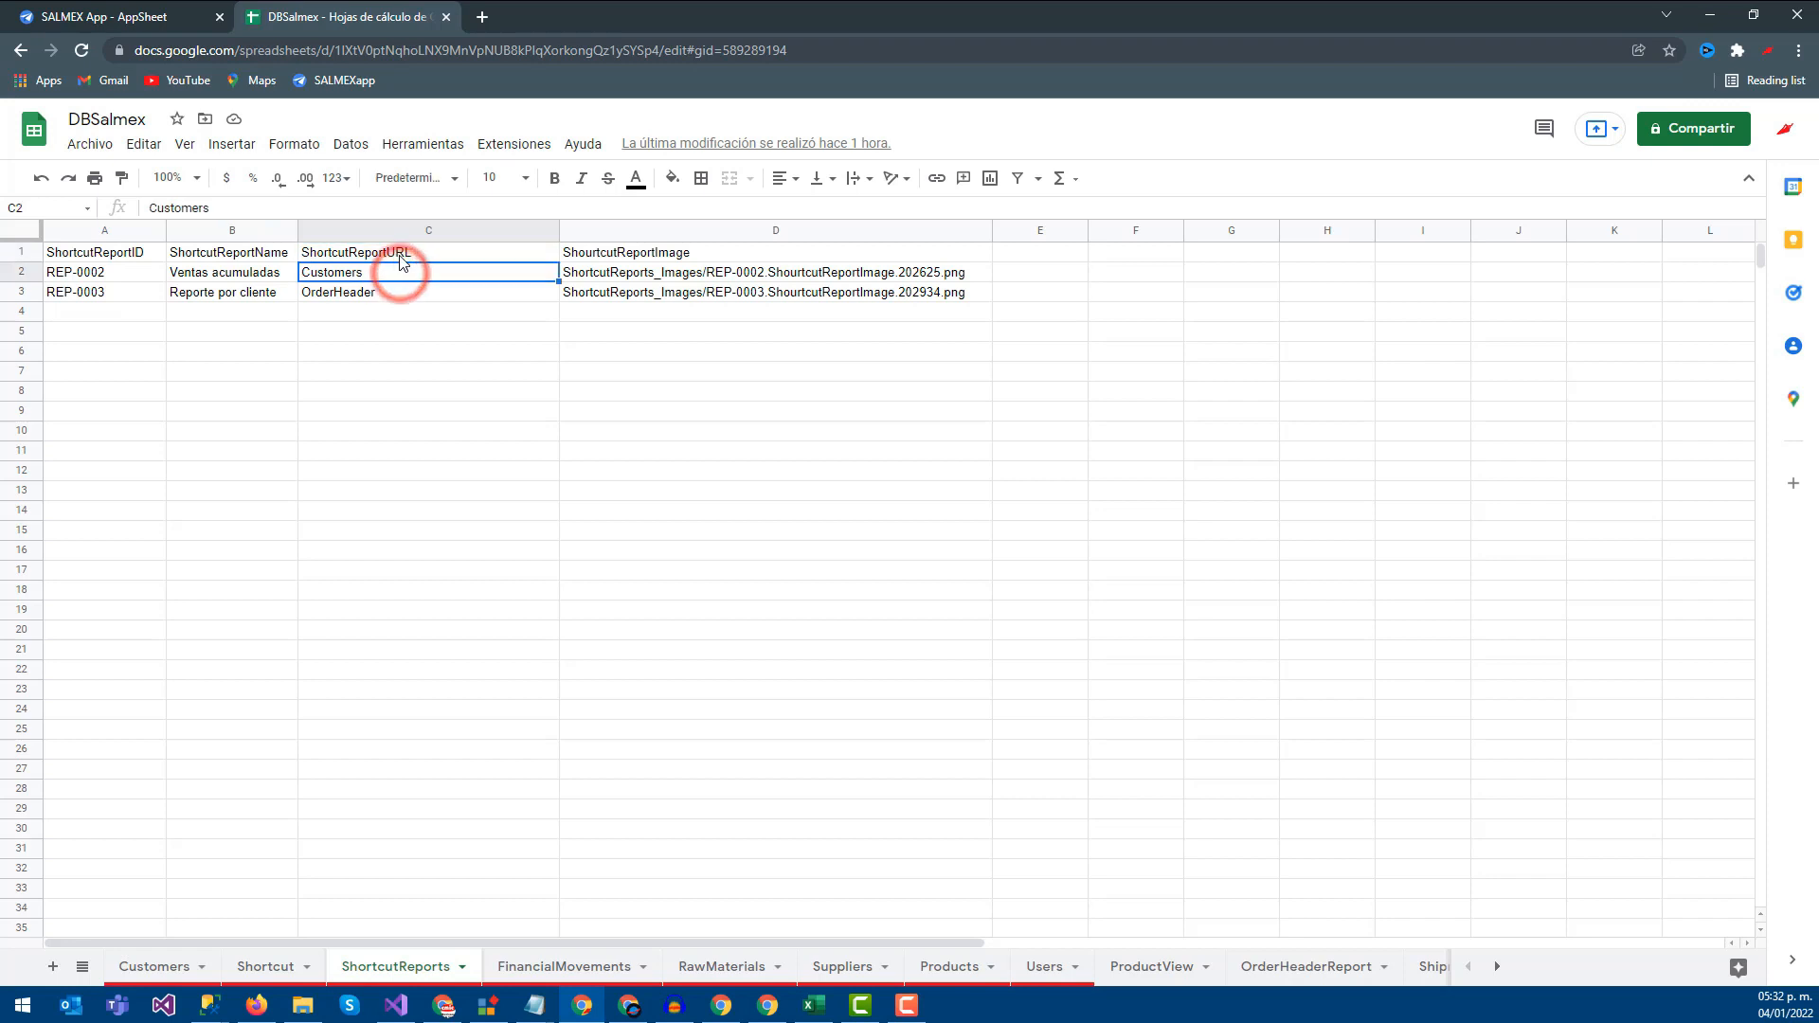
left_click(357, 314)
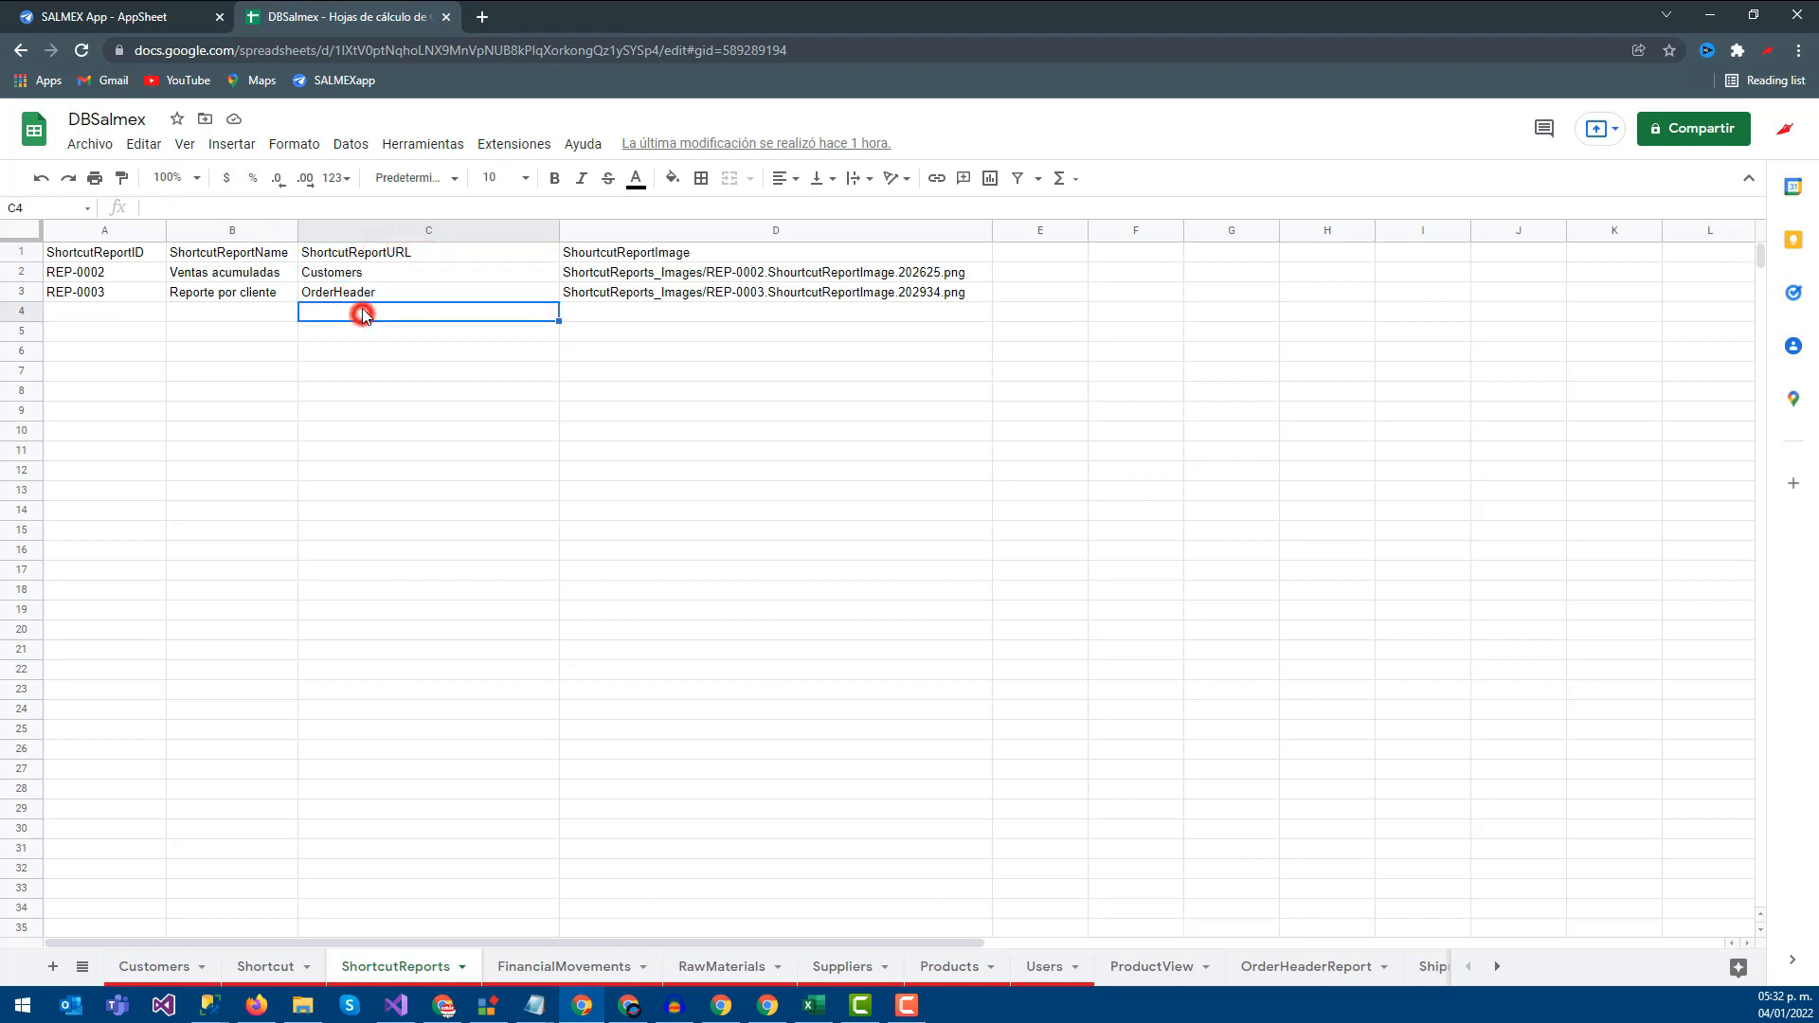
left_click(363, 294)
left_click(370, 274)
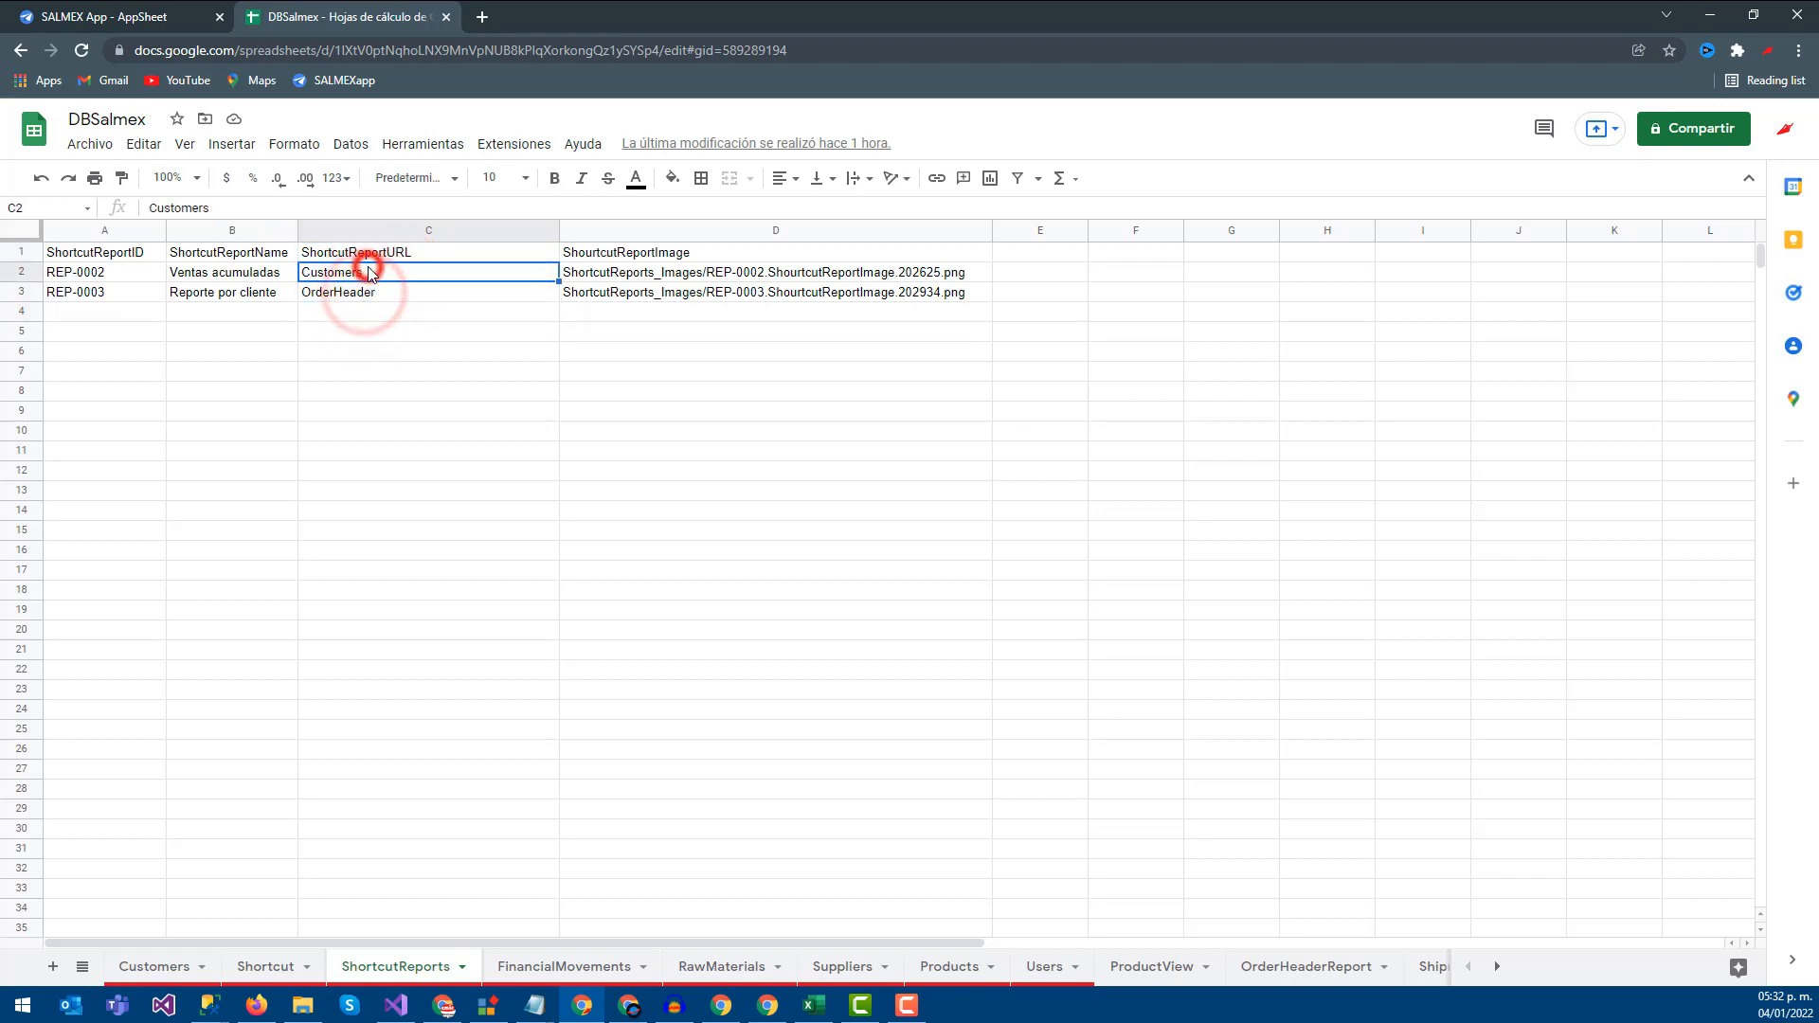
type("www.google.com.mx")
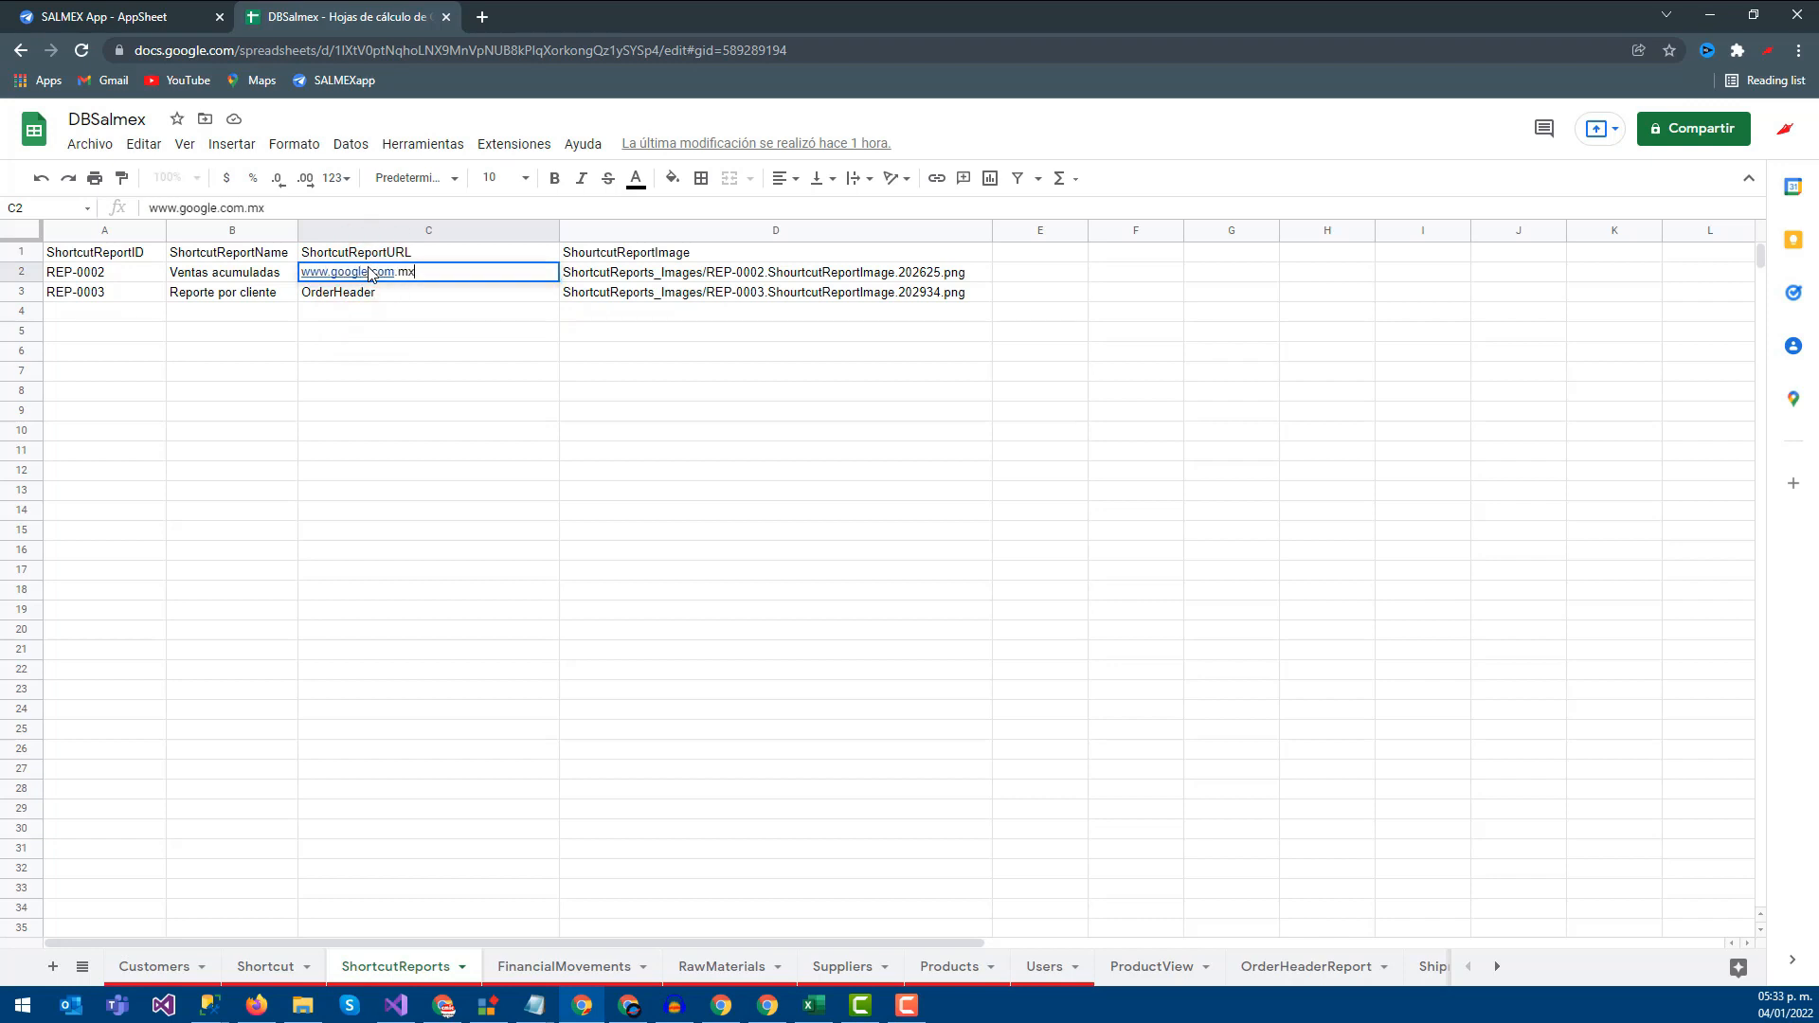
key("Return")
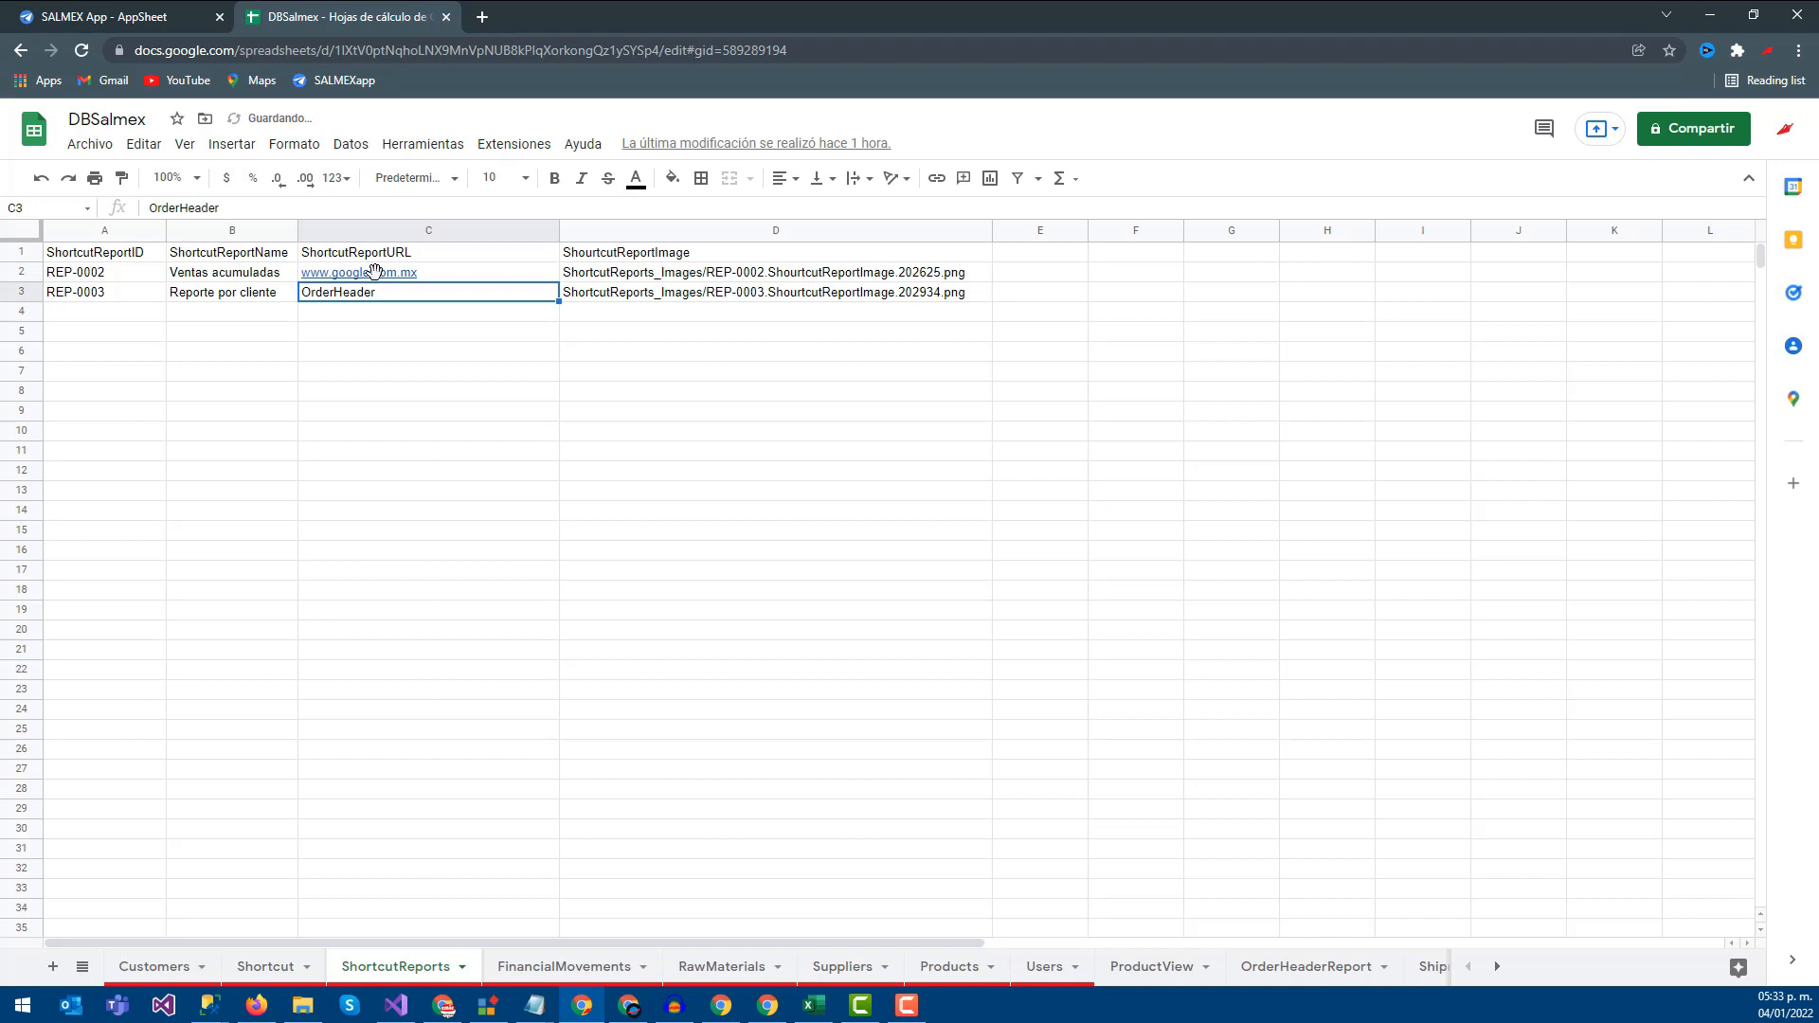
left_click(476, 16)
type("wkik")
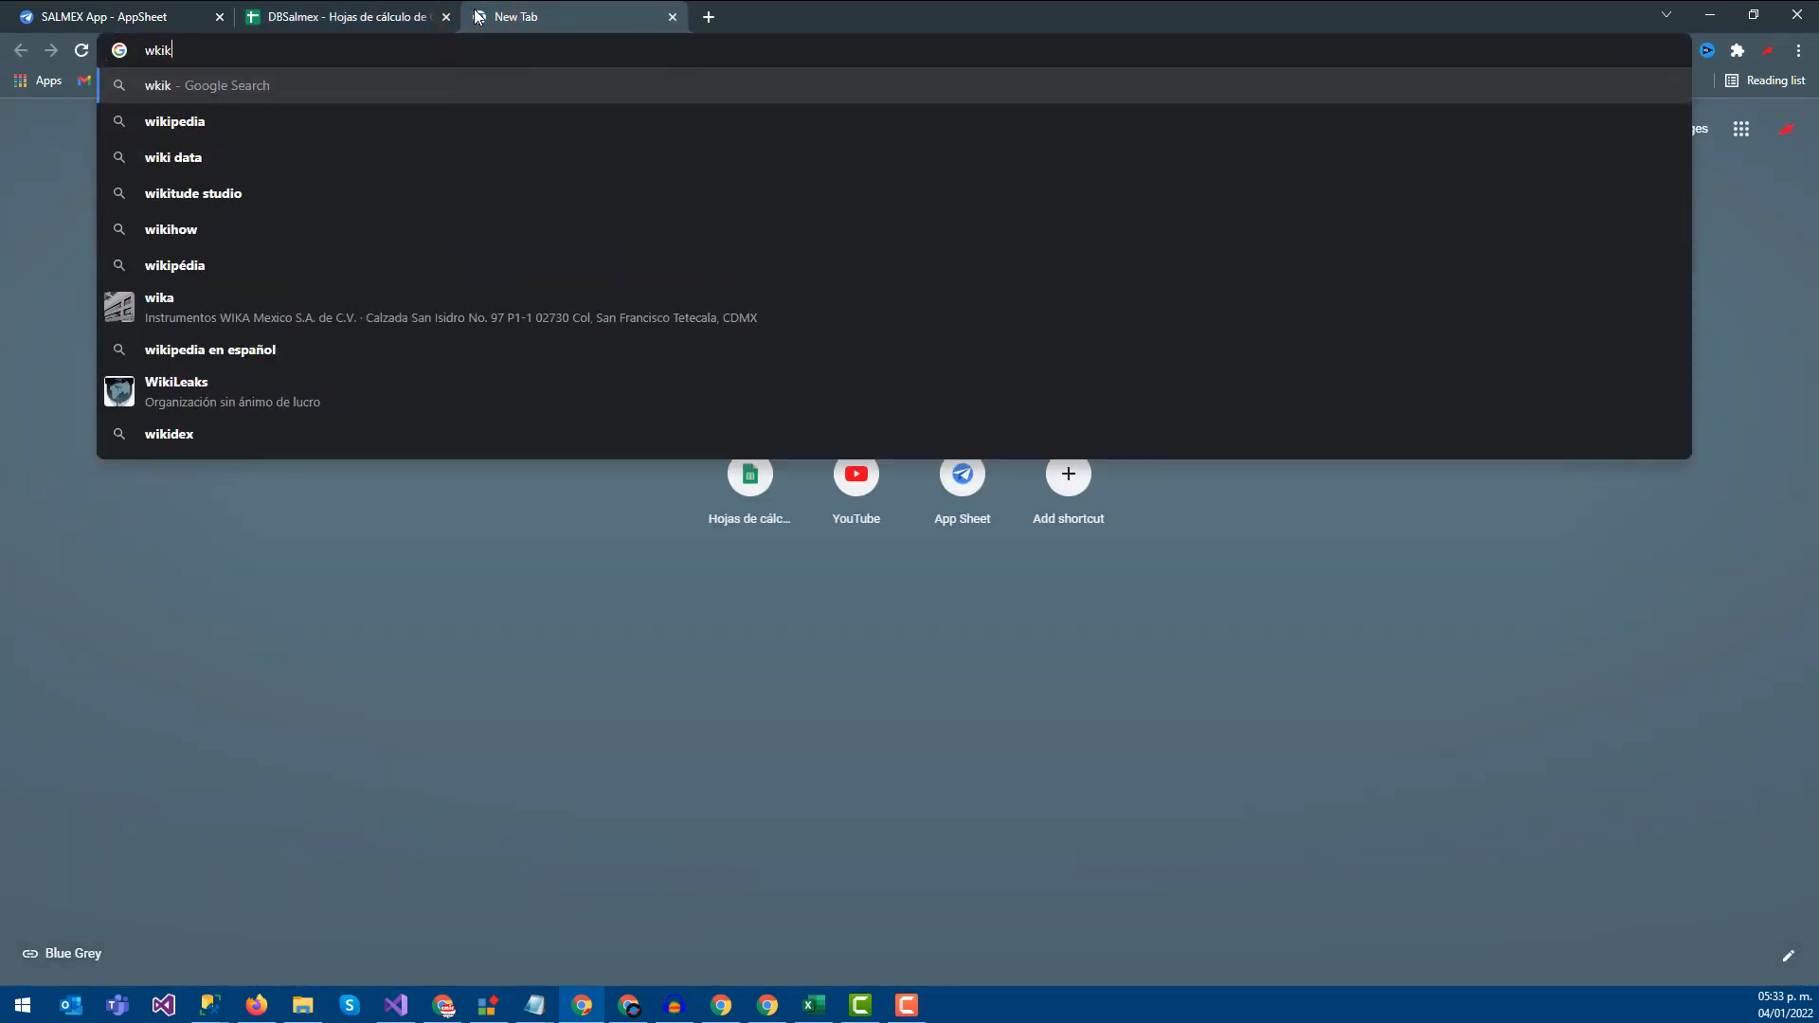
Open the Spanish Wikipedia main page and copy its address
key("Down")
key("Return")
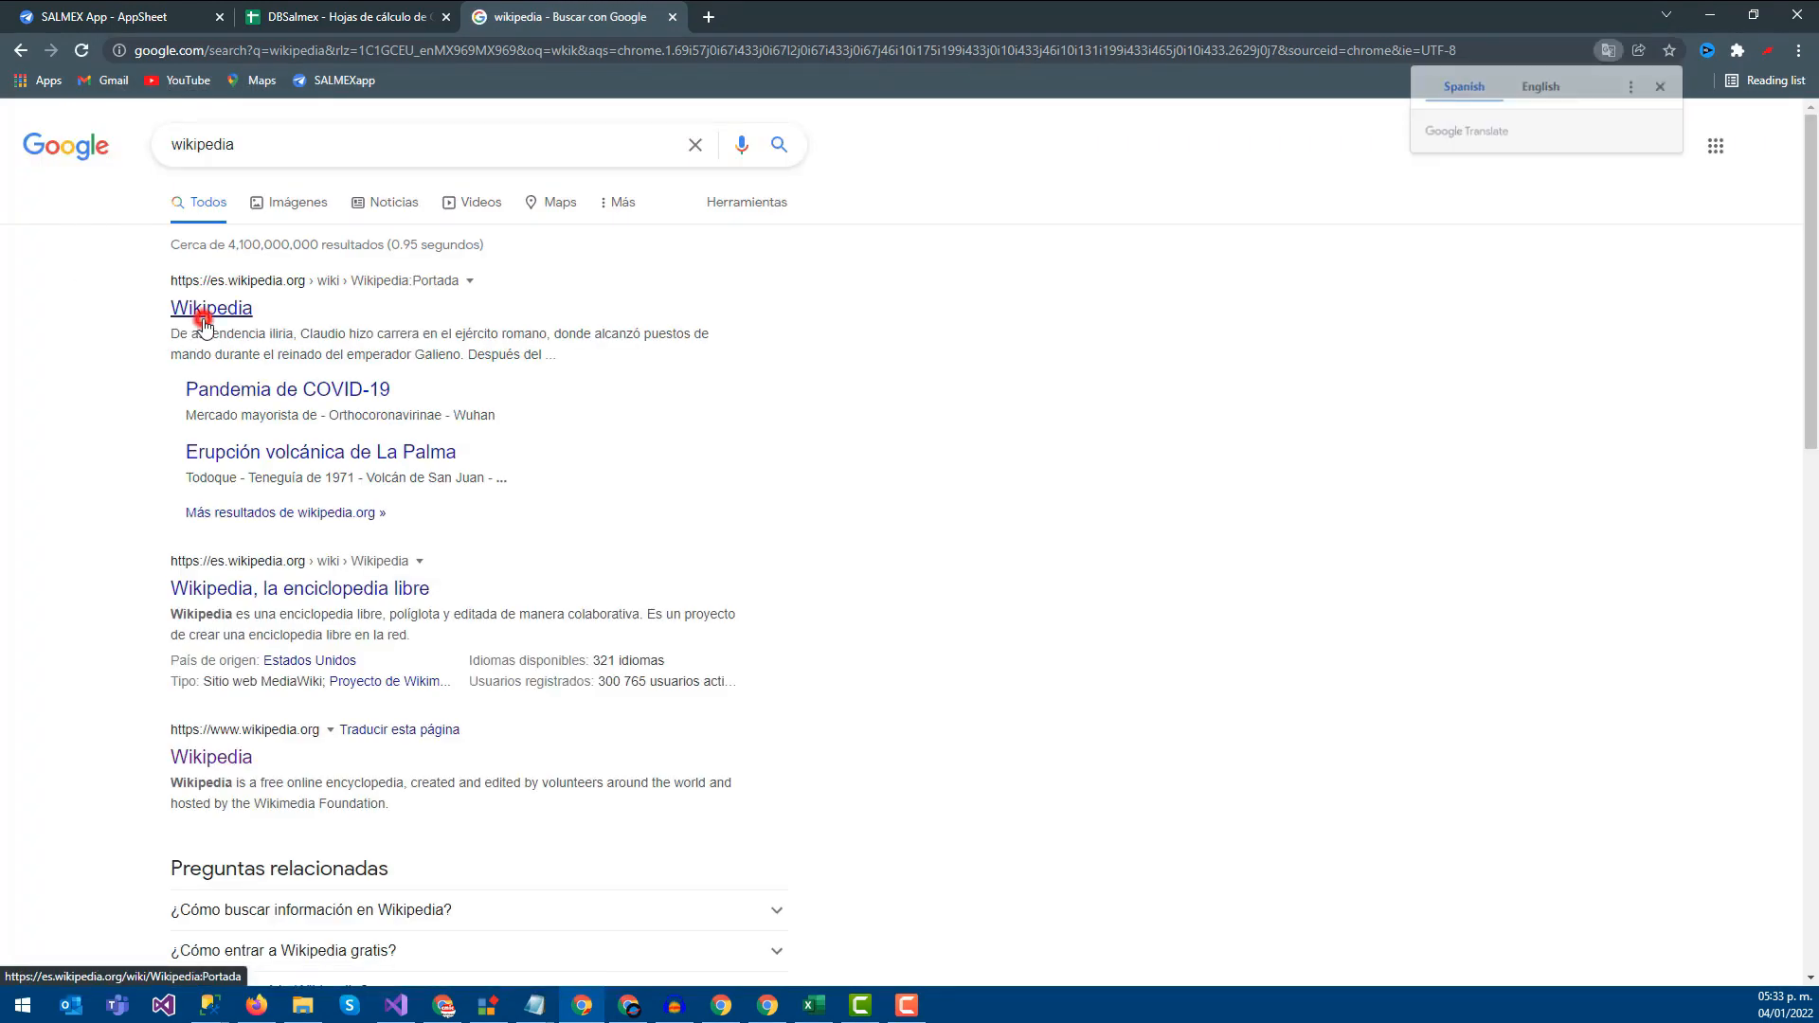
left_click(204, 320)
left_click(228, 55)
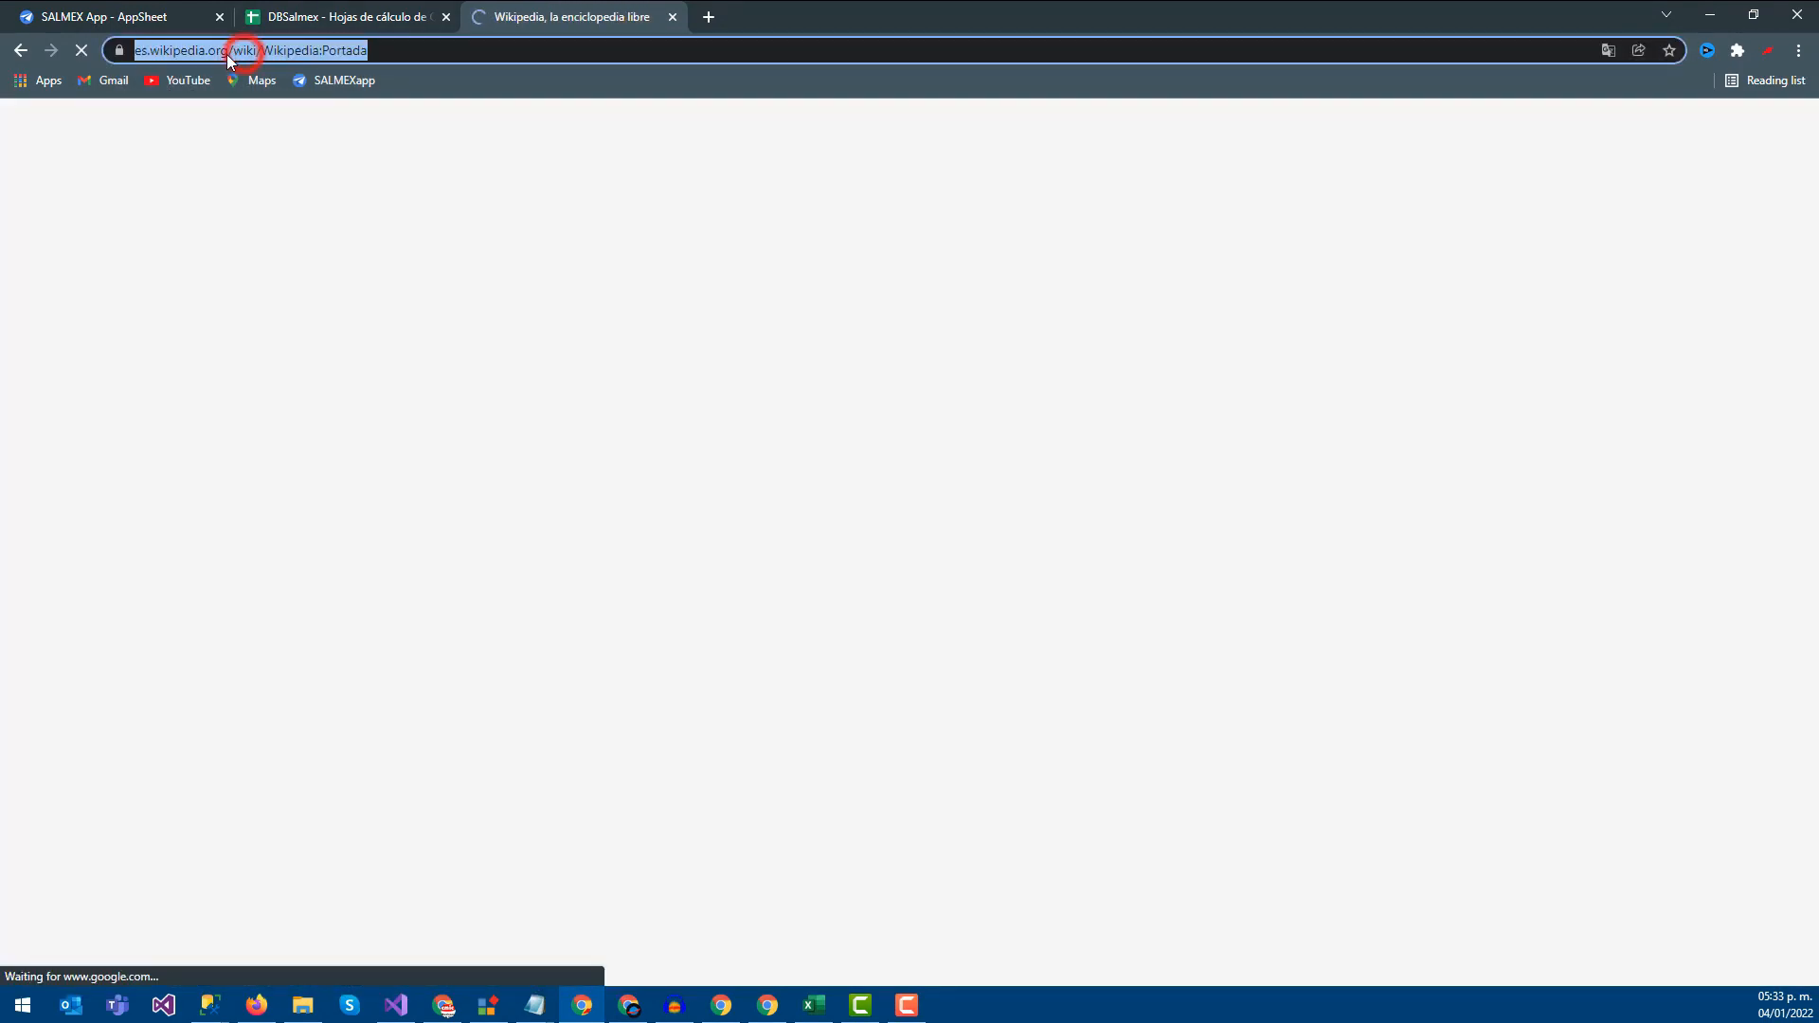
left_click(229, 52)
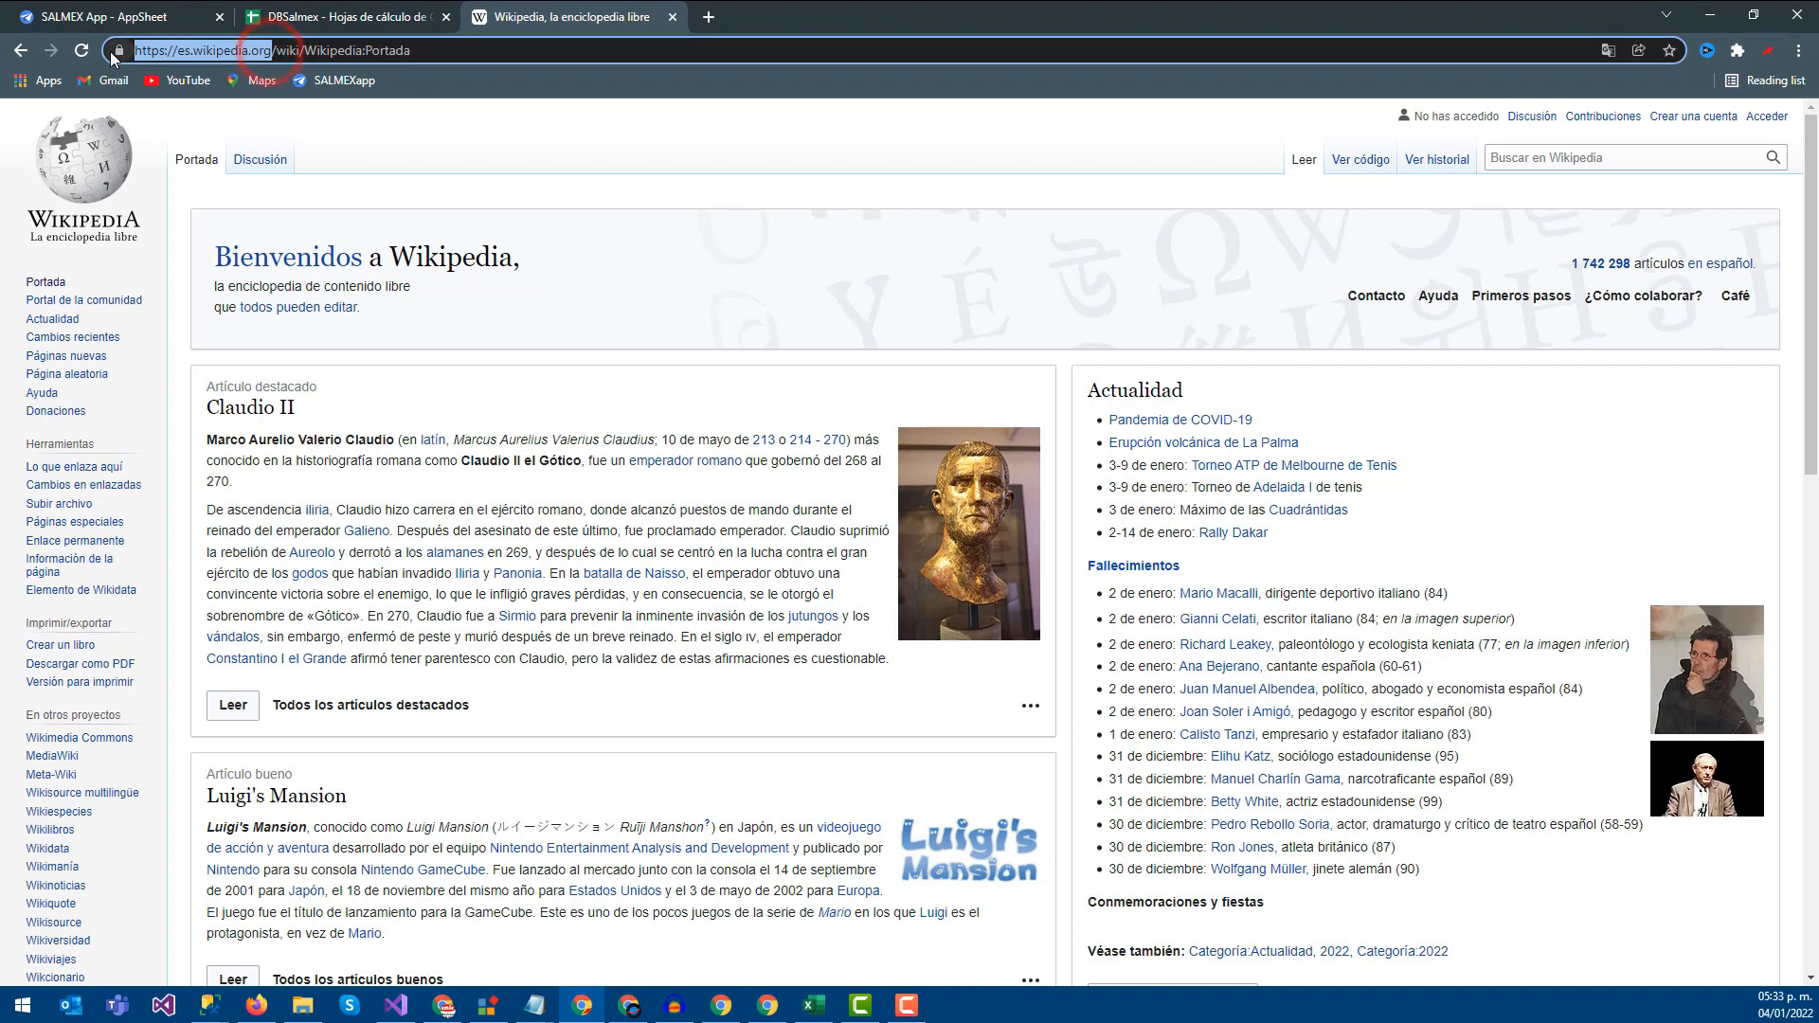
left_click(407, 12)
left_click(409, 293)
type("https://es.wikipedia.org/")
double_click(418, 330)
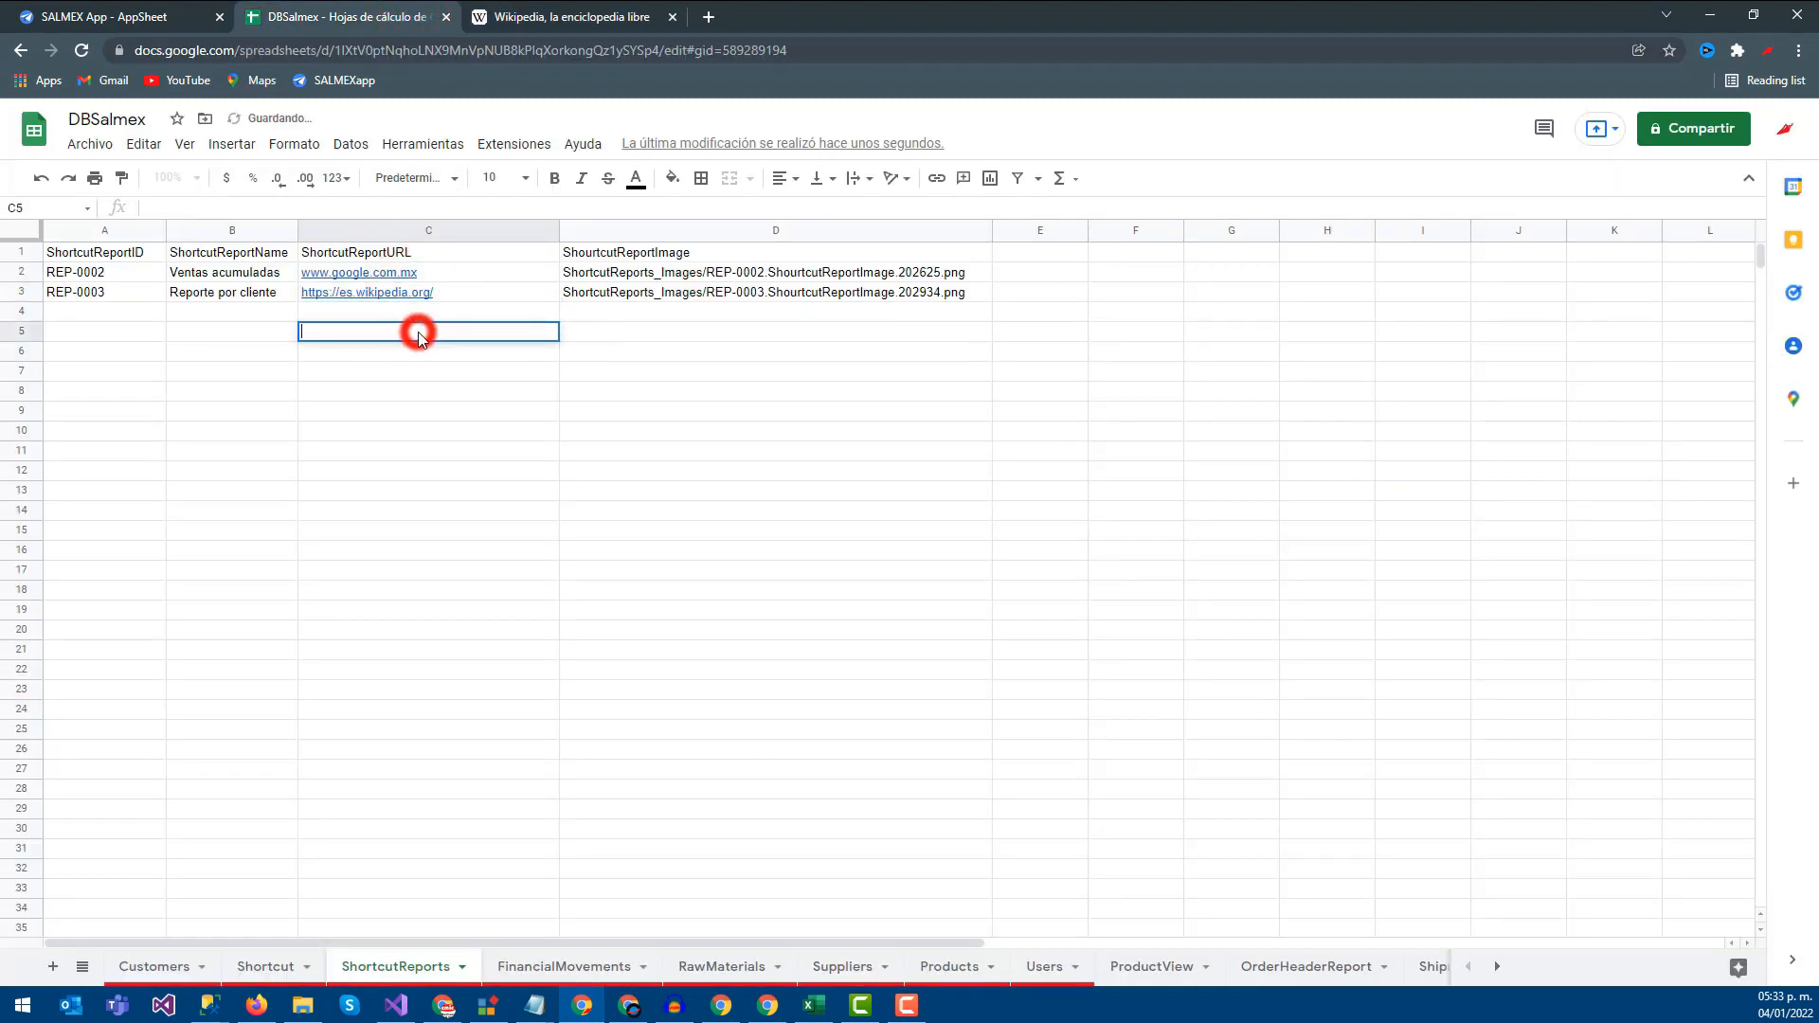
left_click(326, 295)
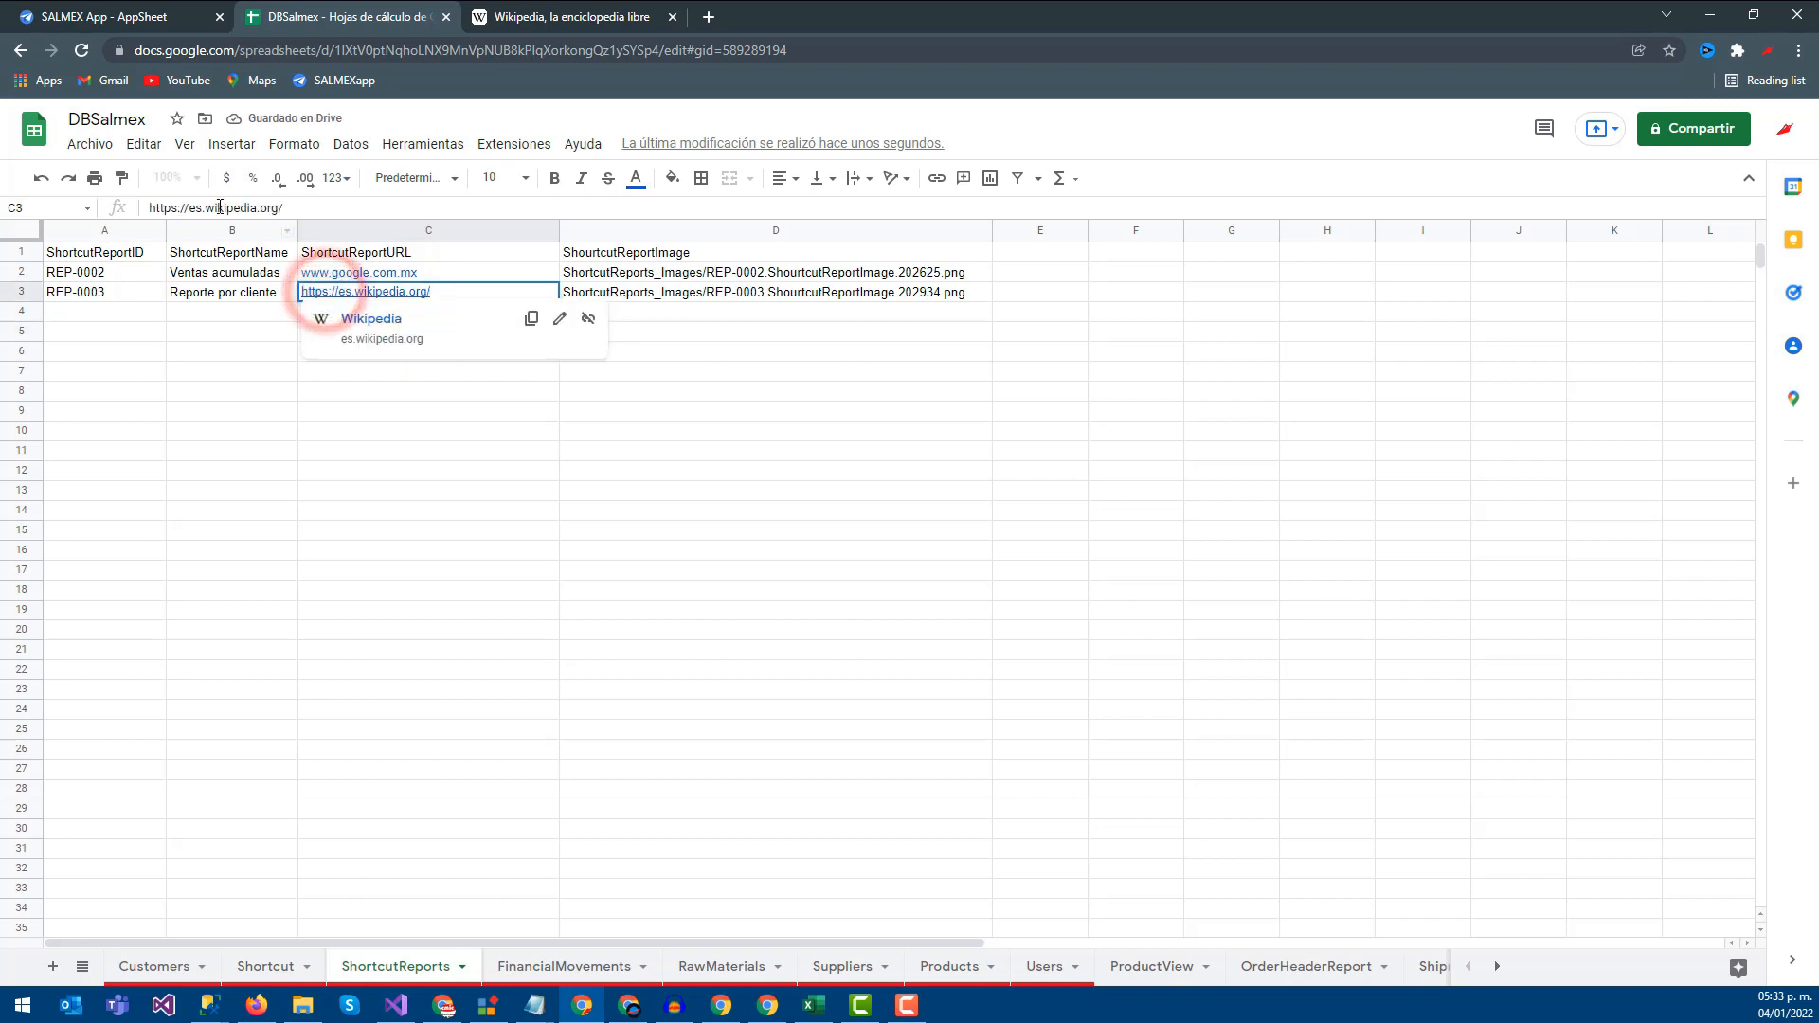
left_click(191, 210)
left_click(223, 369)
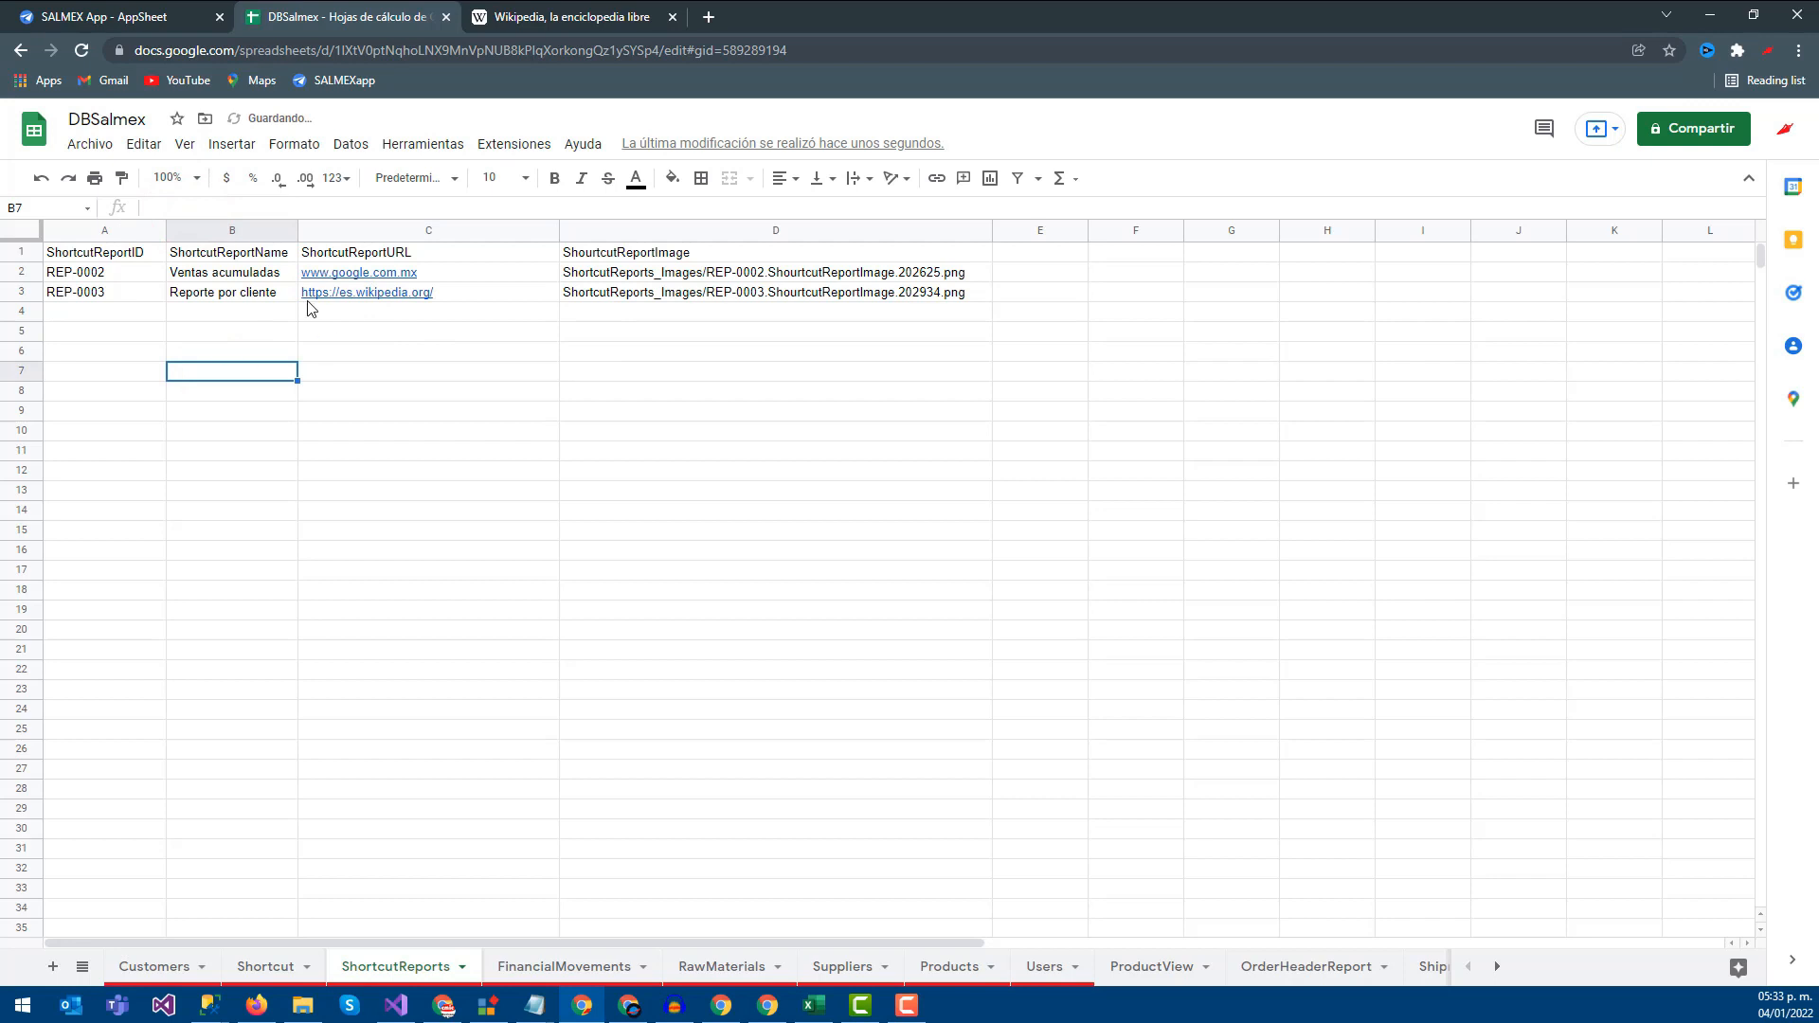
left_click(157, 10)
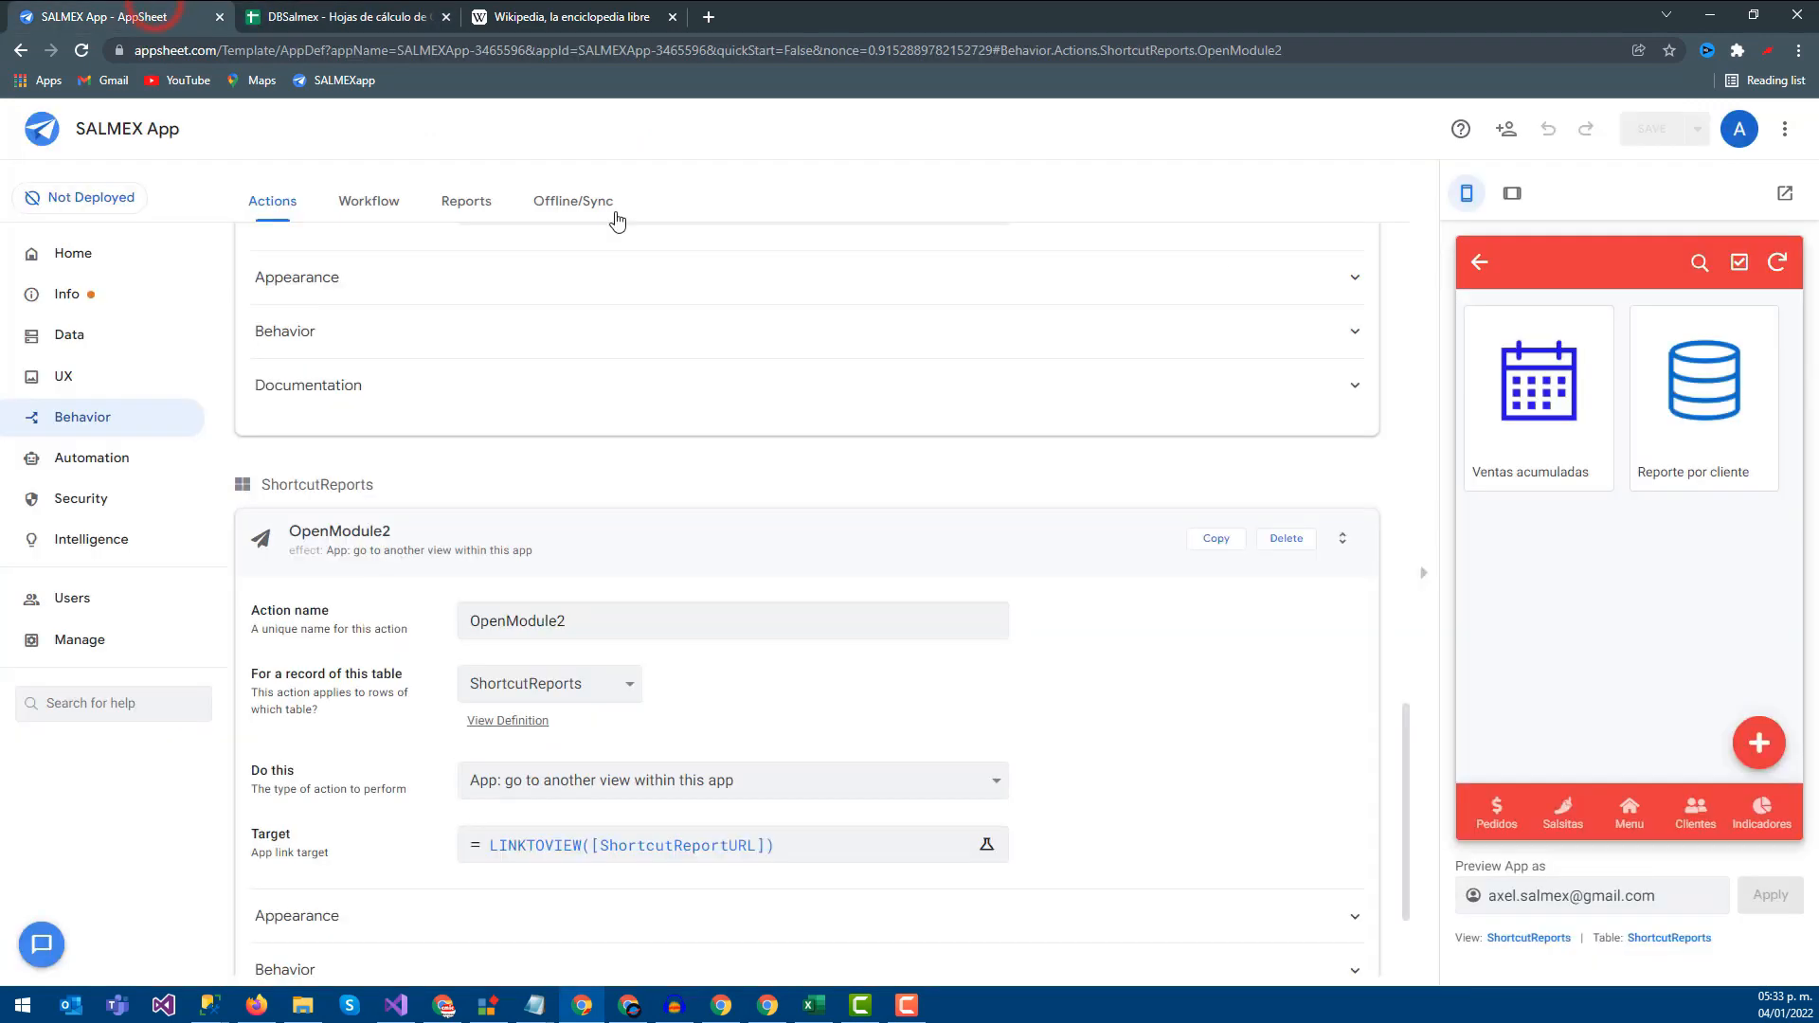
Test the Ventas acumuladas shortcut, collapse the OpenModule2 action, and add a new action
left_click(1511, 428)
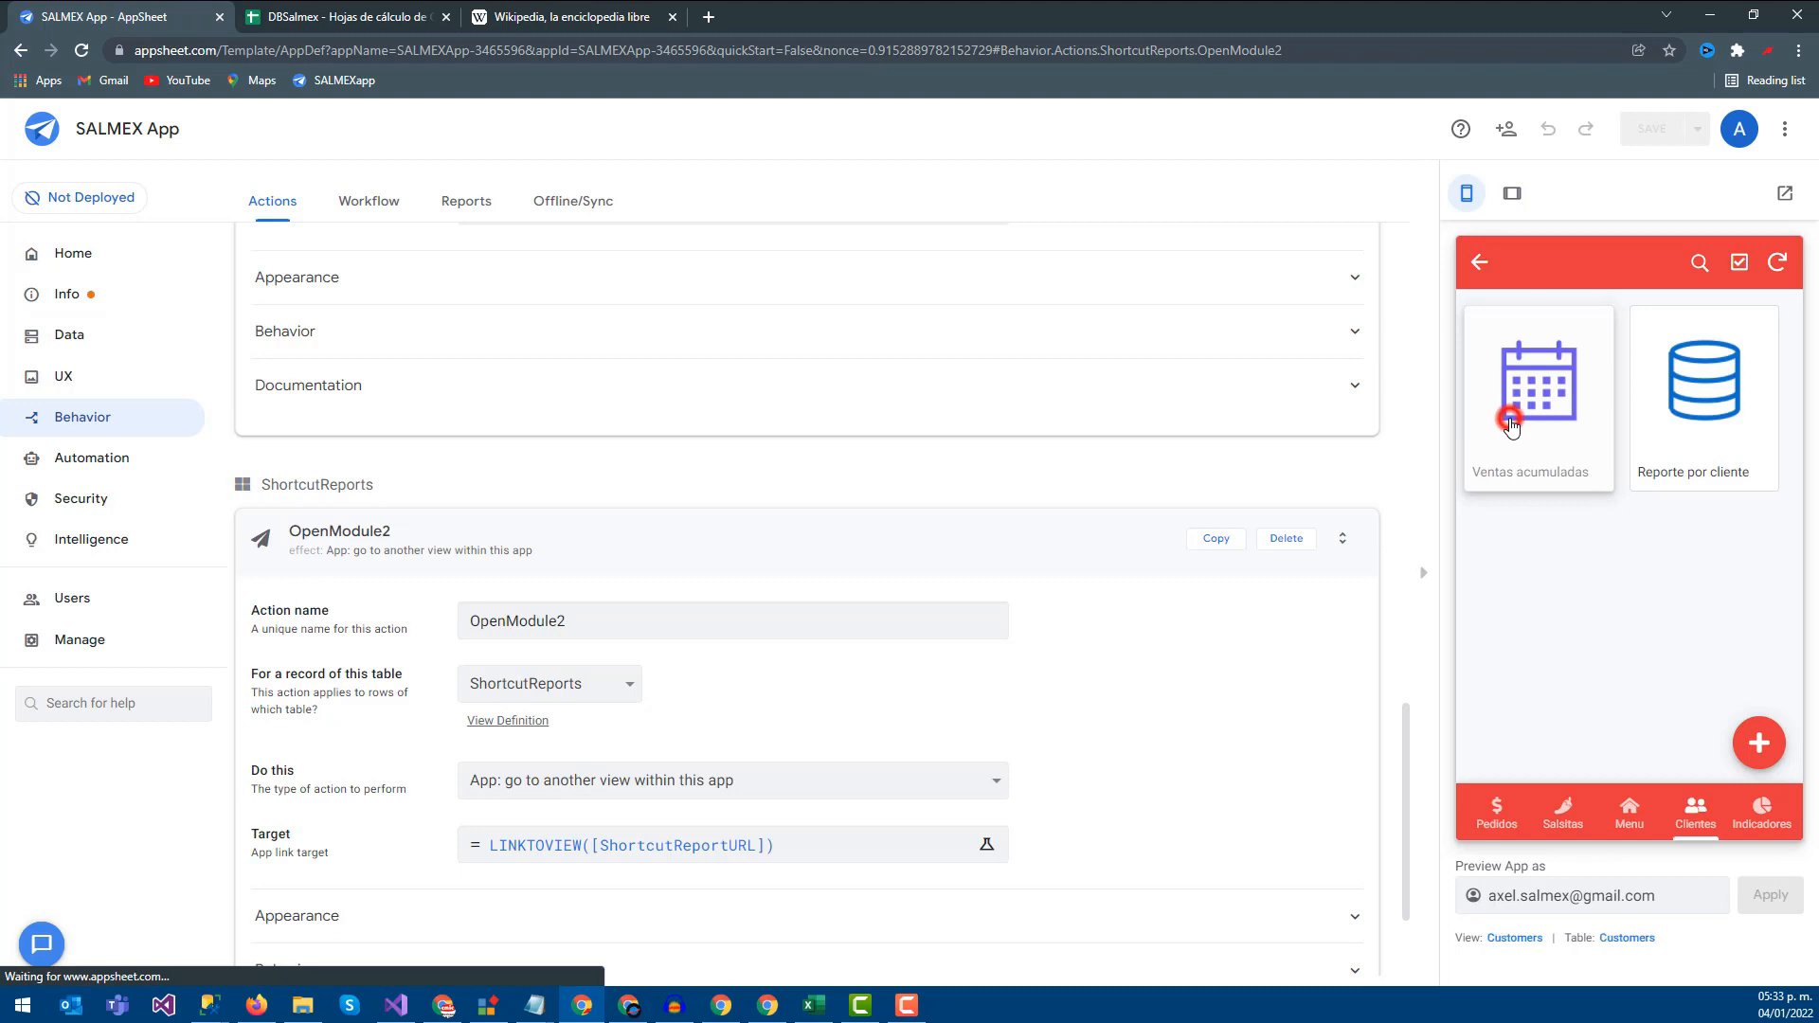
left_click(1471, 270)
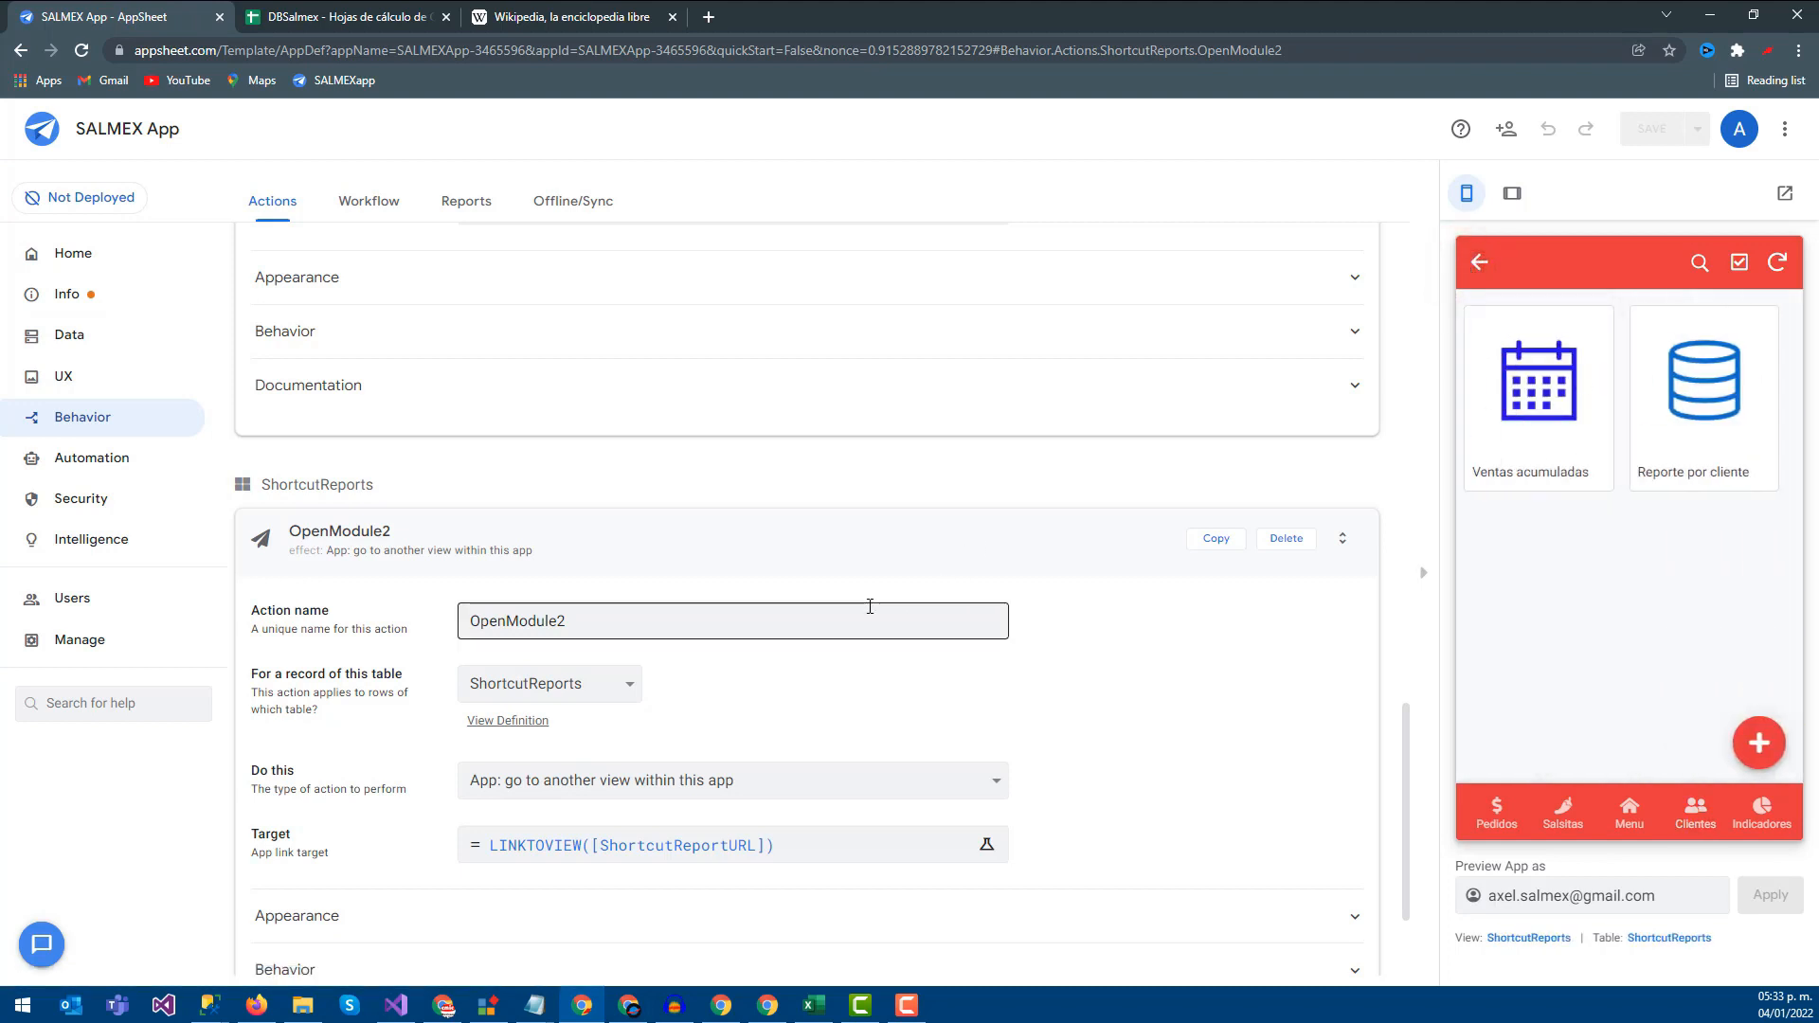
left_click(352, 539)
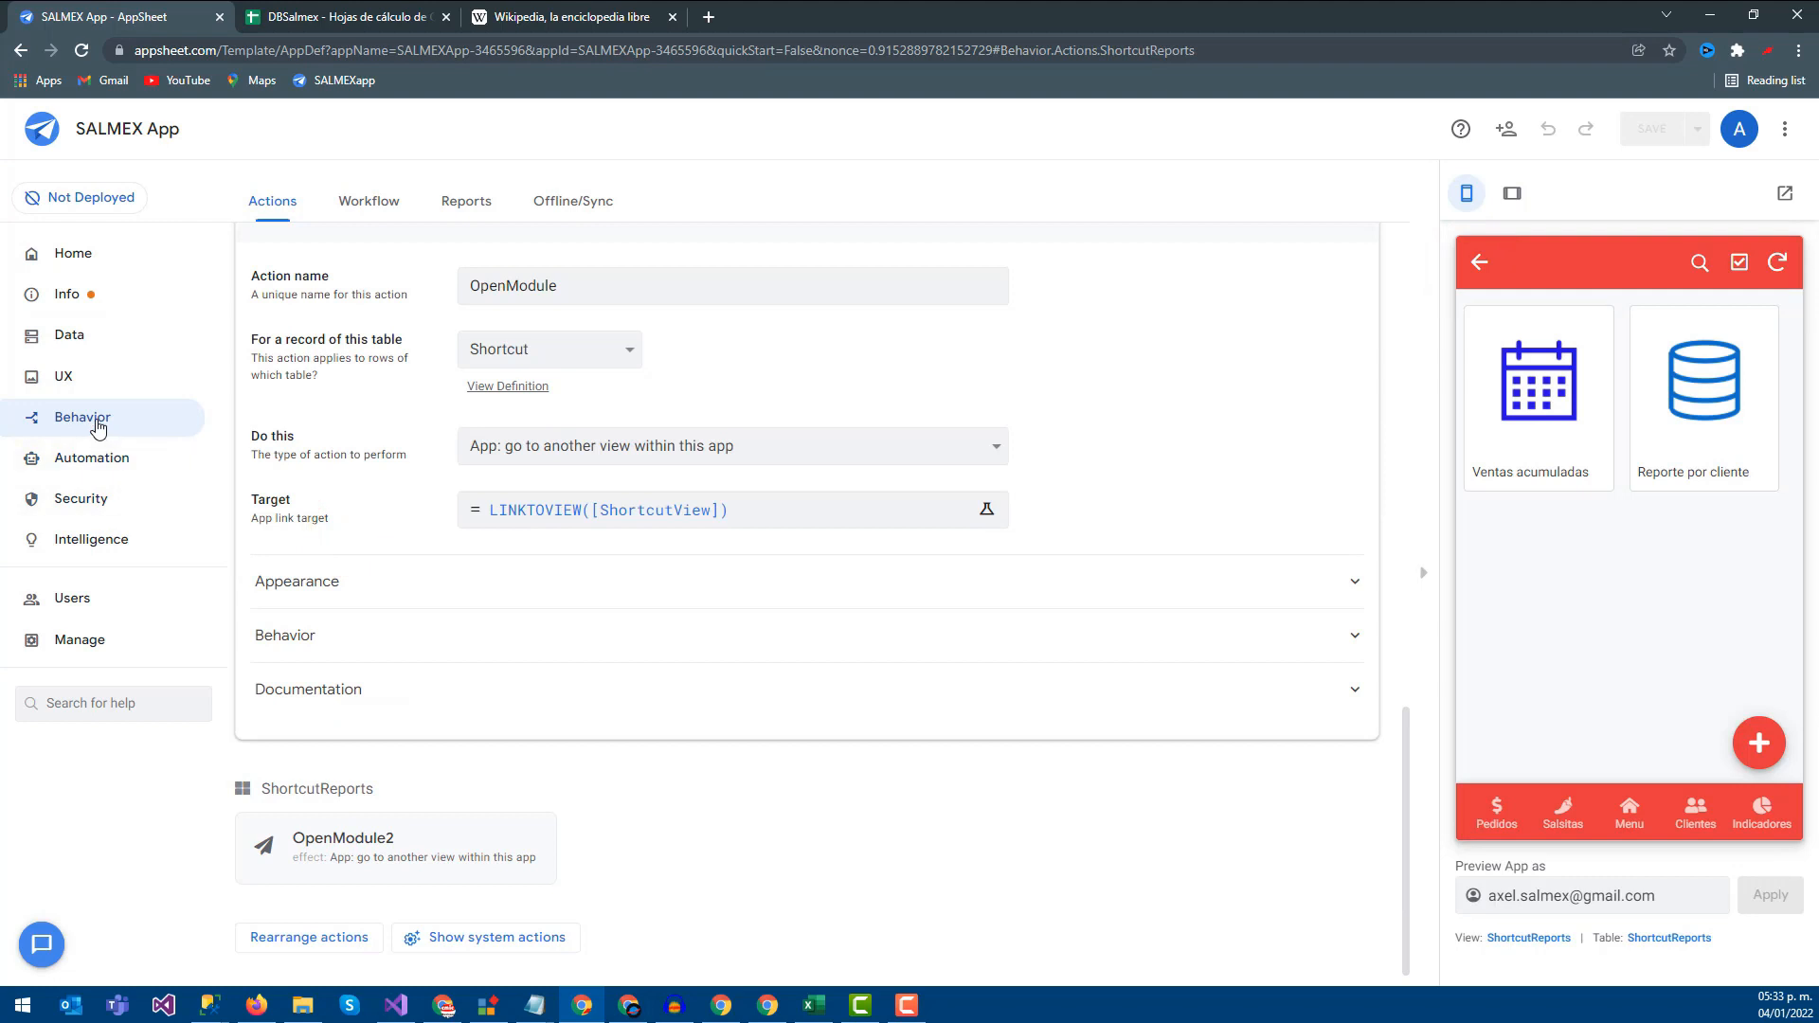
scroll(415, 487, "up", 2)
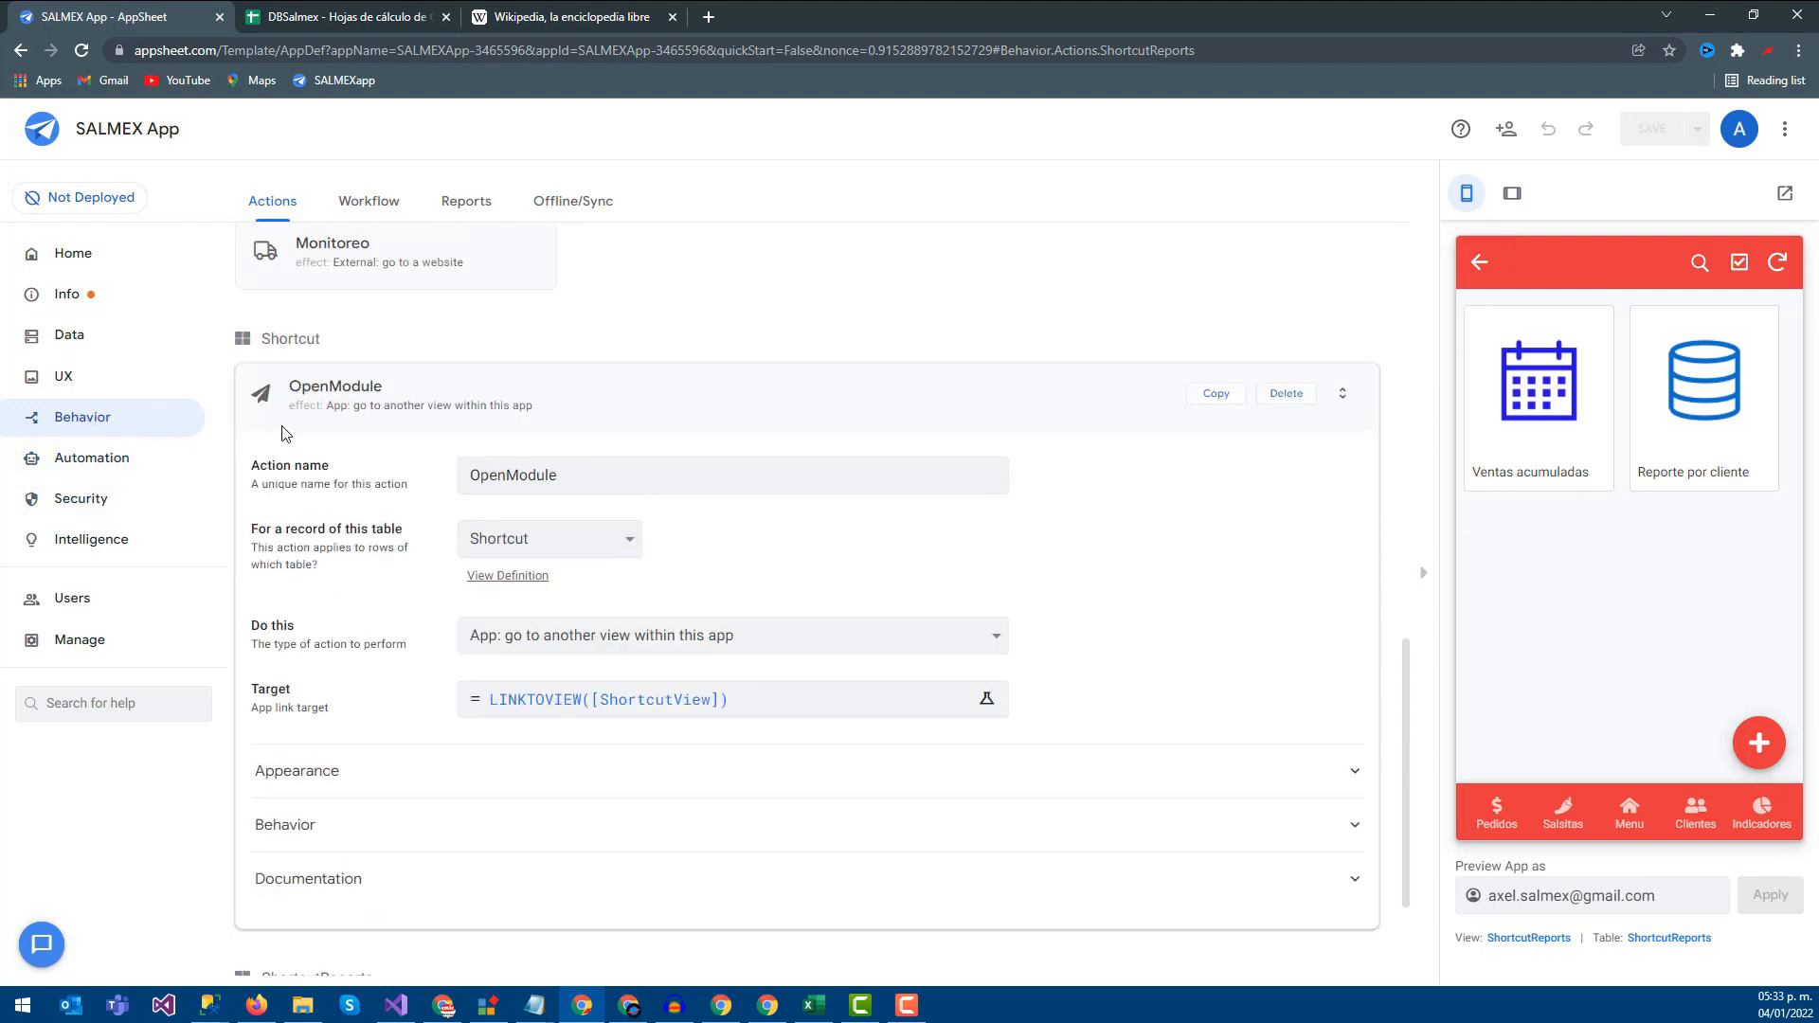
scroll(285, 433, "up", 5)
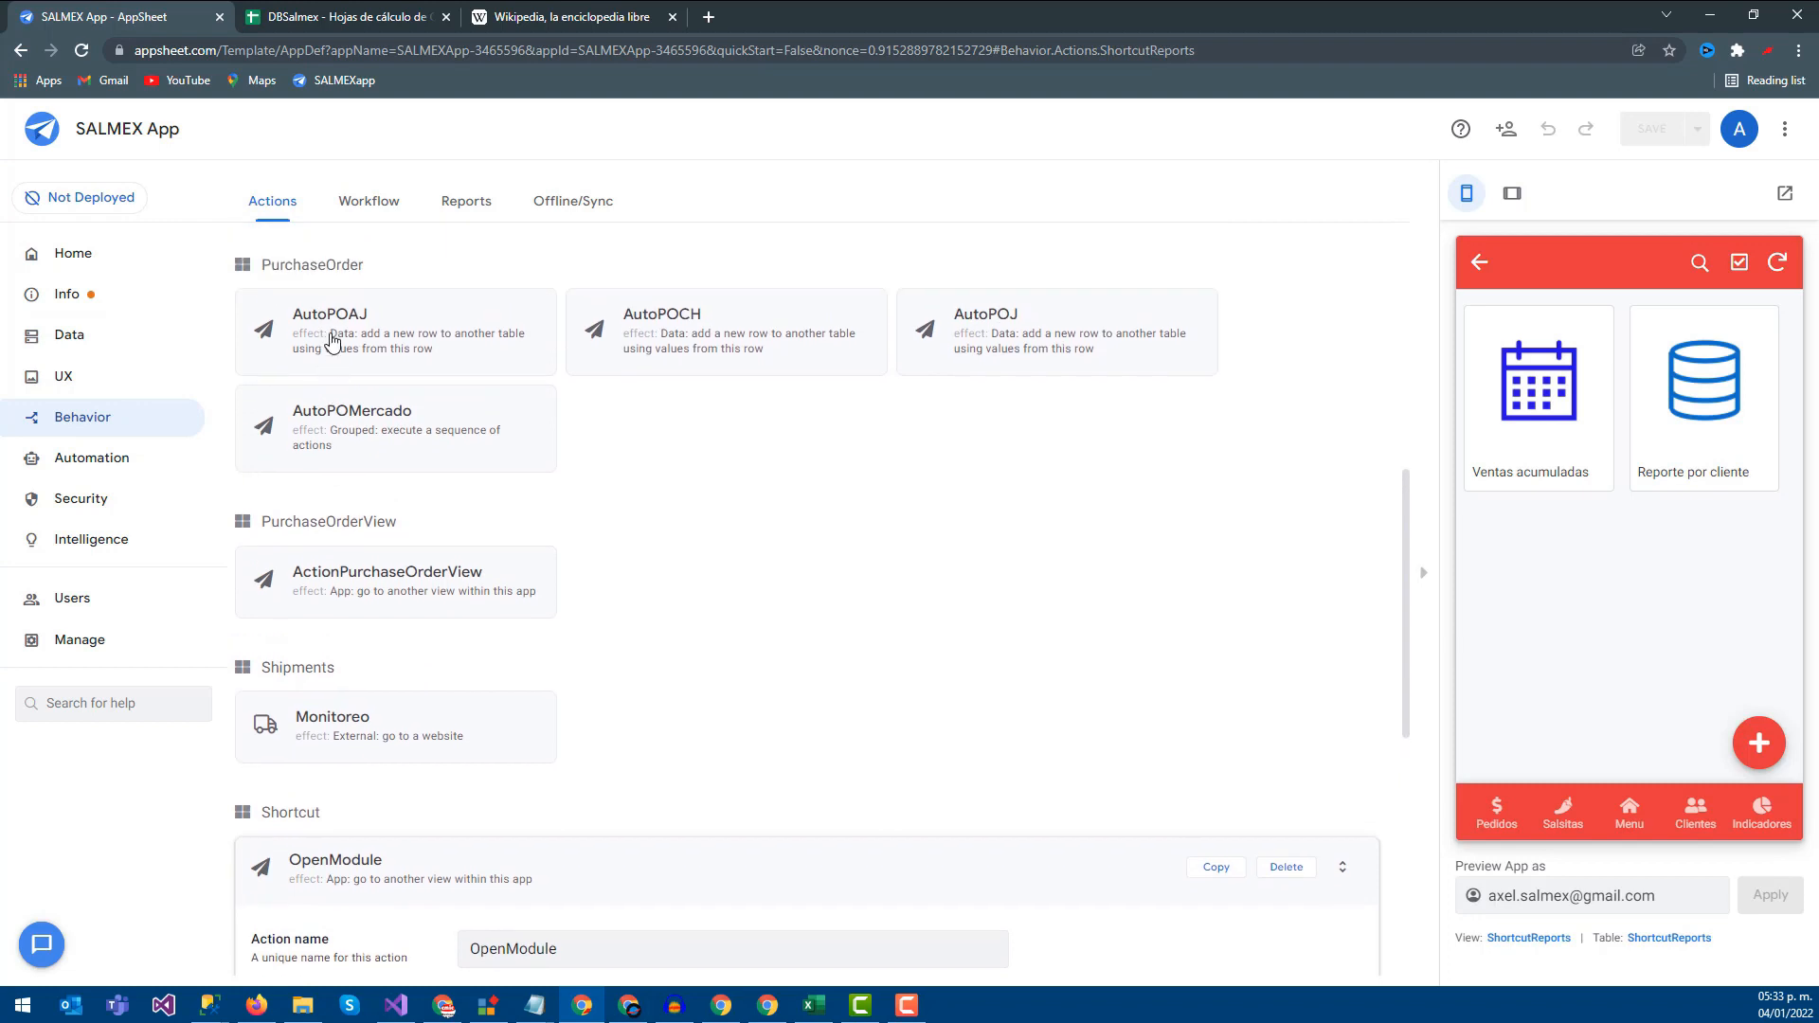
scroll(332, 341, "up", 7)
left_click(297, 347)
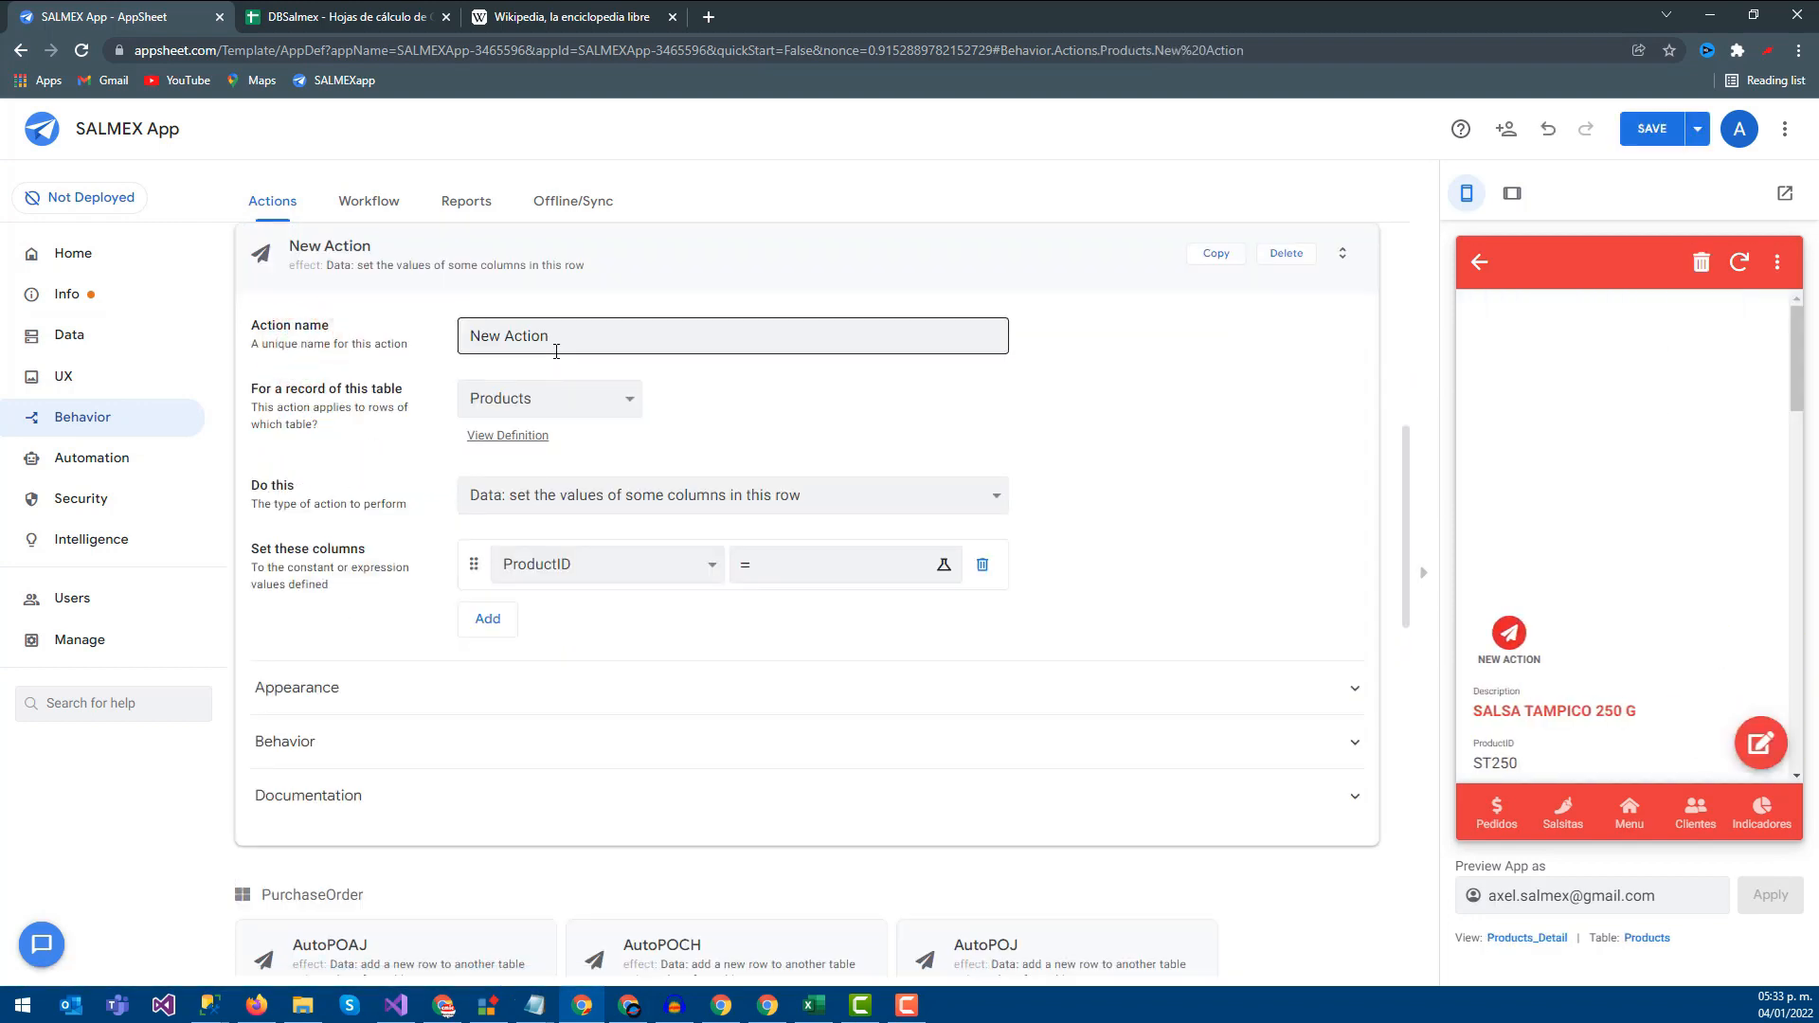
Name the new action OpenURL and apply it to the ShortcutReports table
triple_click(602, 332)
type("OP")
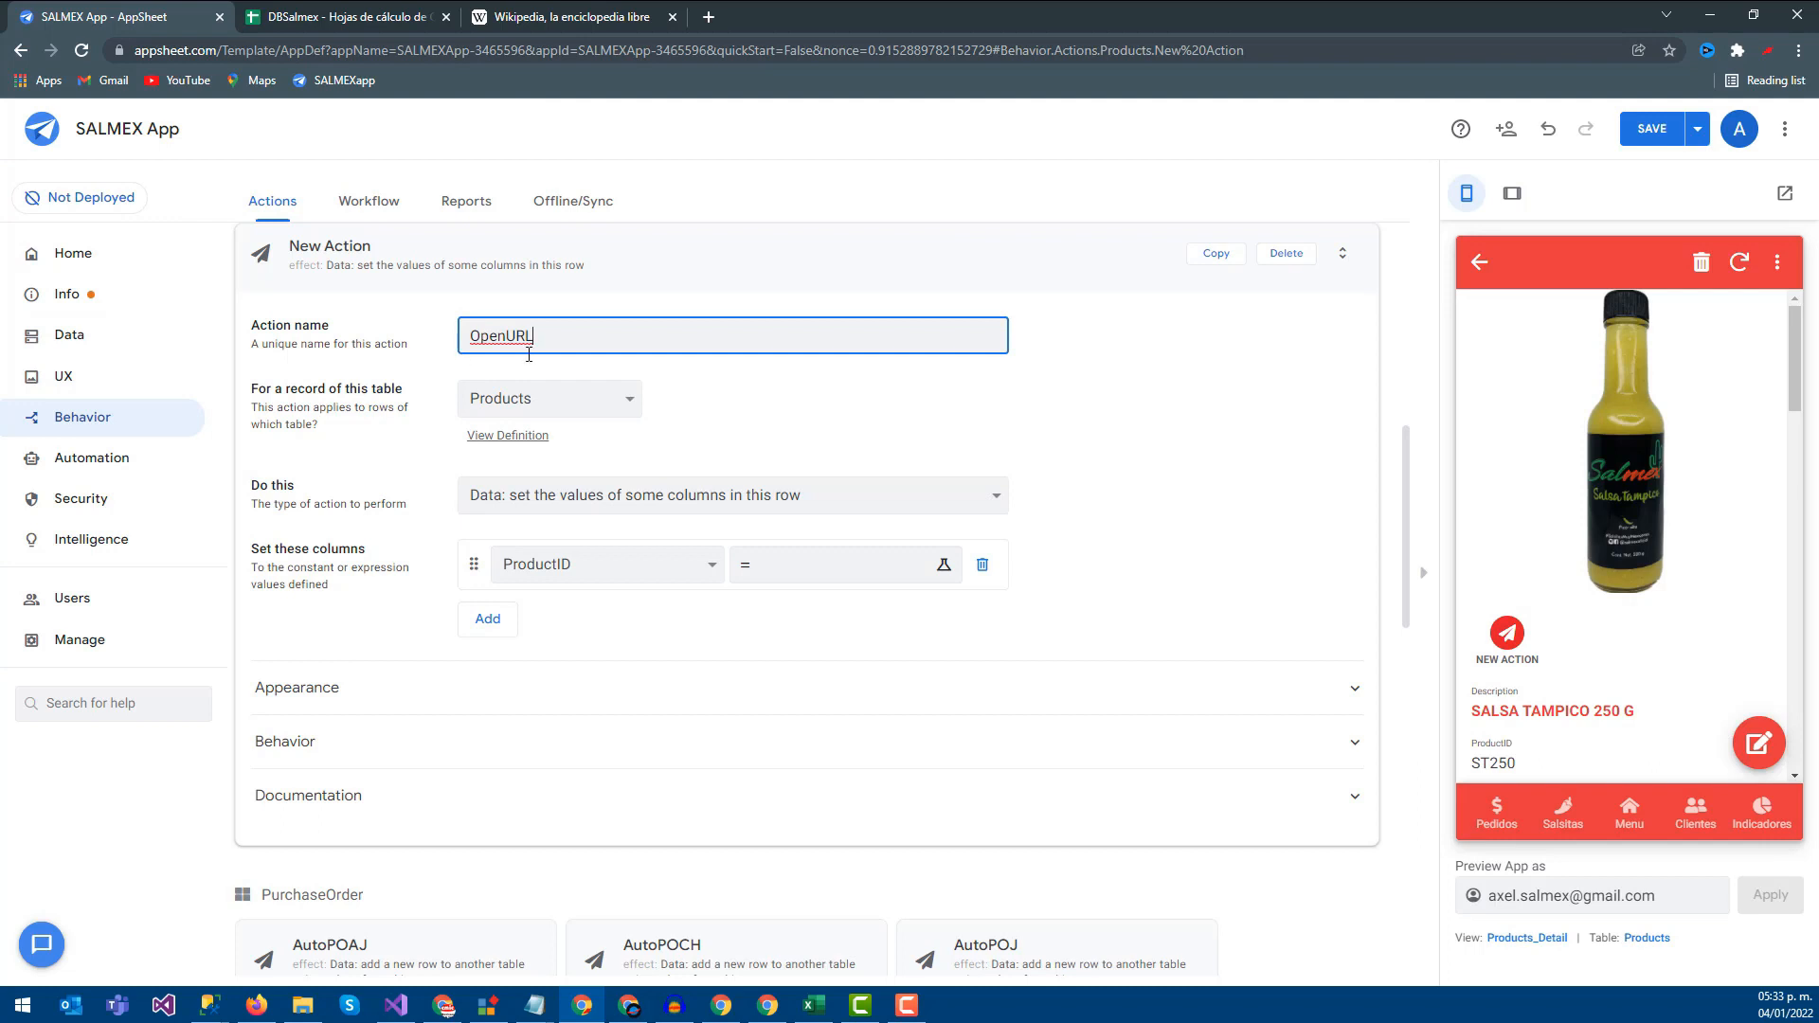
left_click(515, 399)
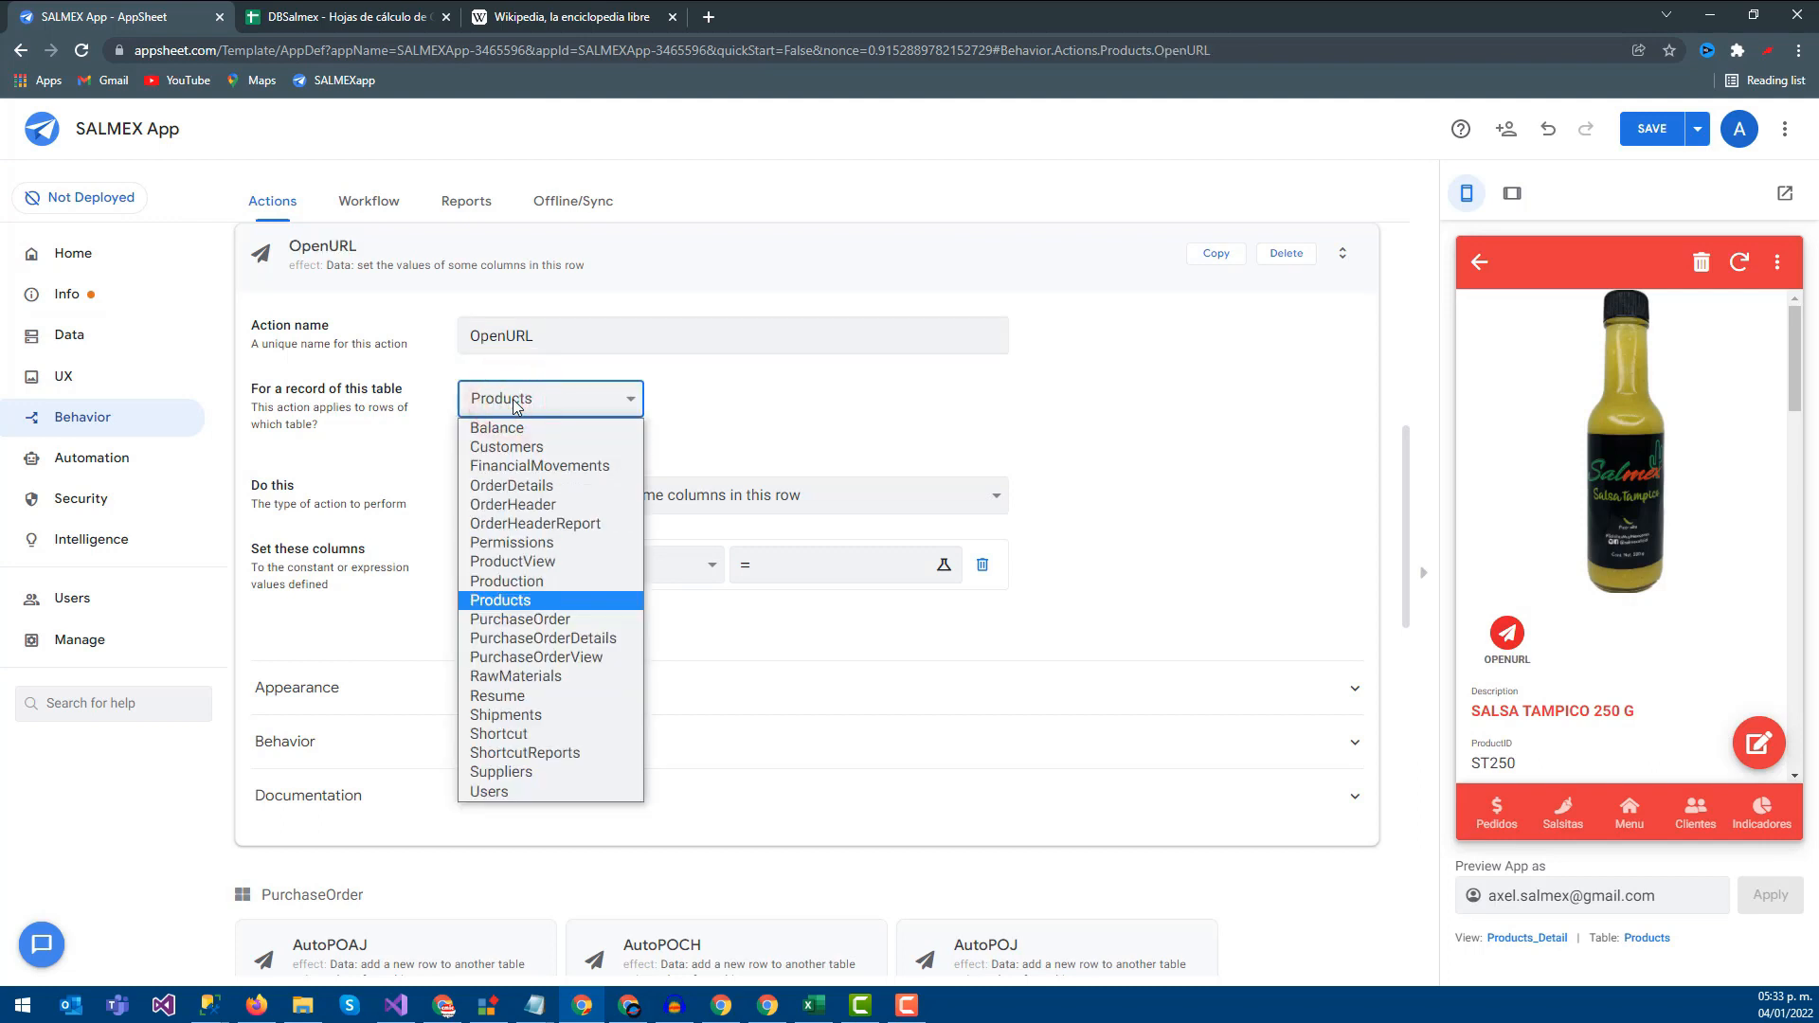
left_click(517, 405)
left_click(346, 16)
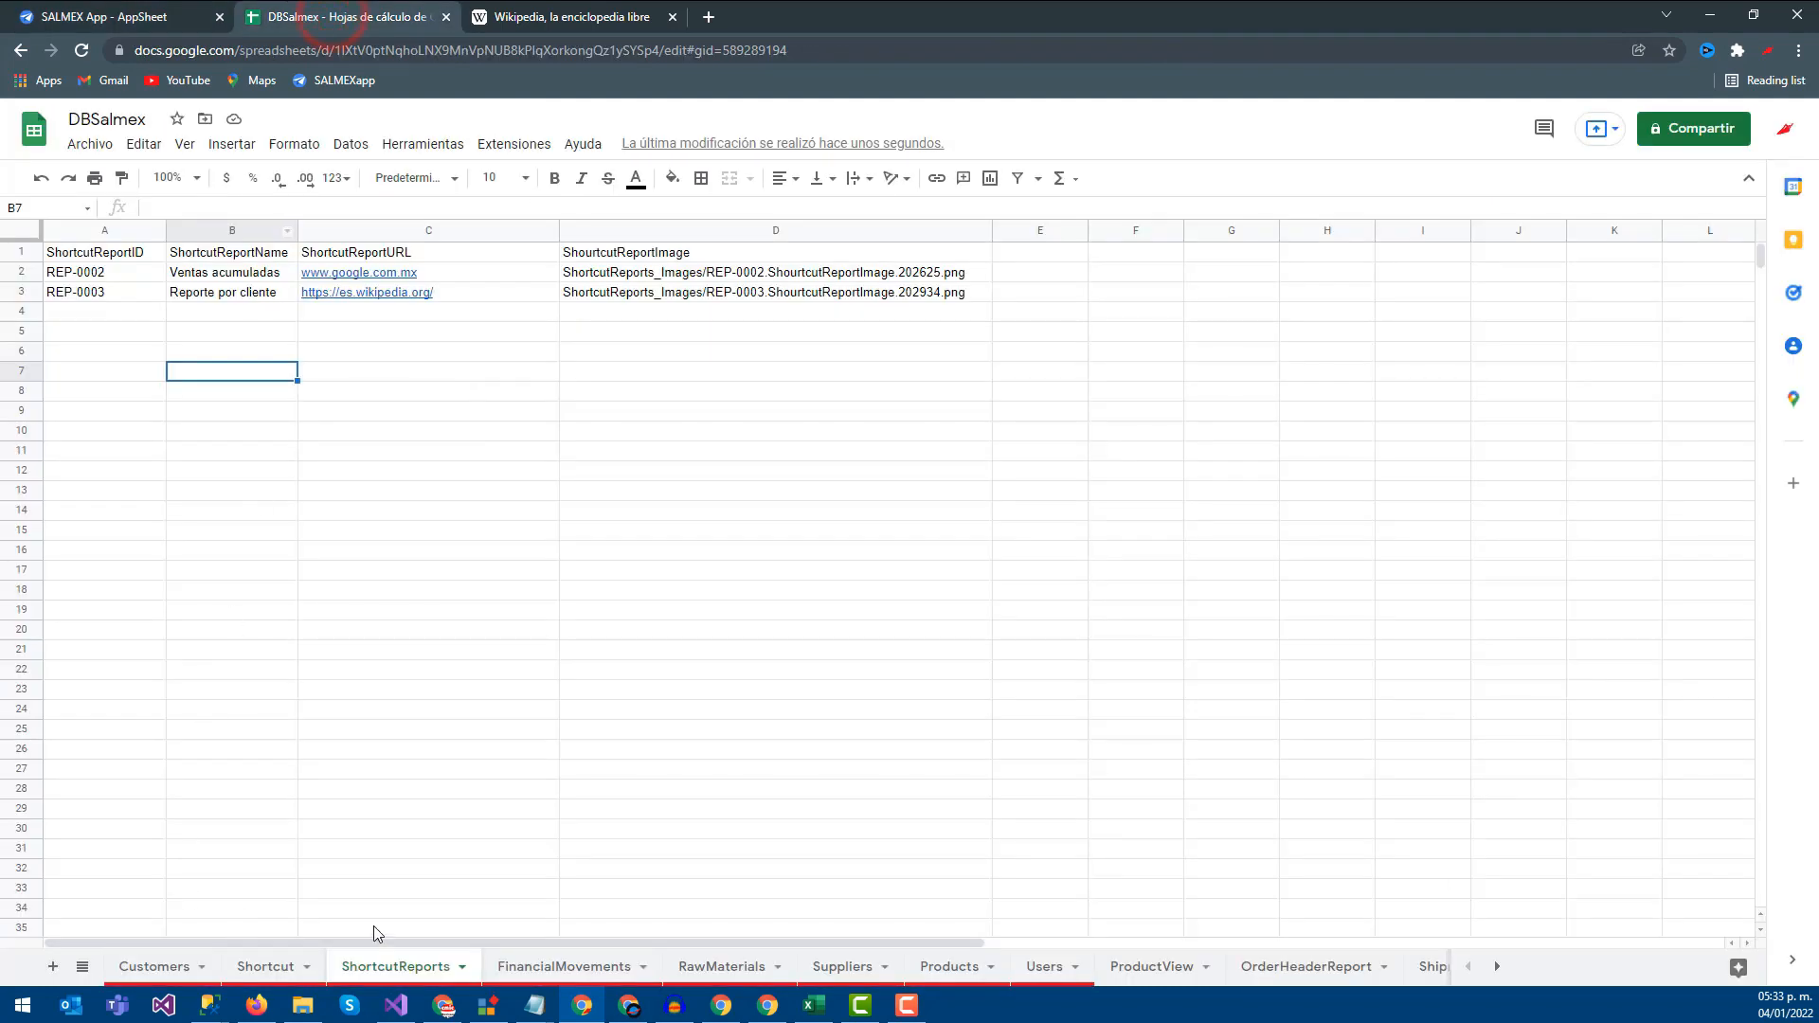
left_click(159, 10)
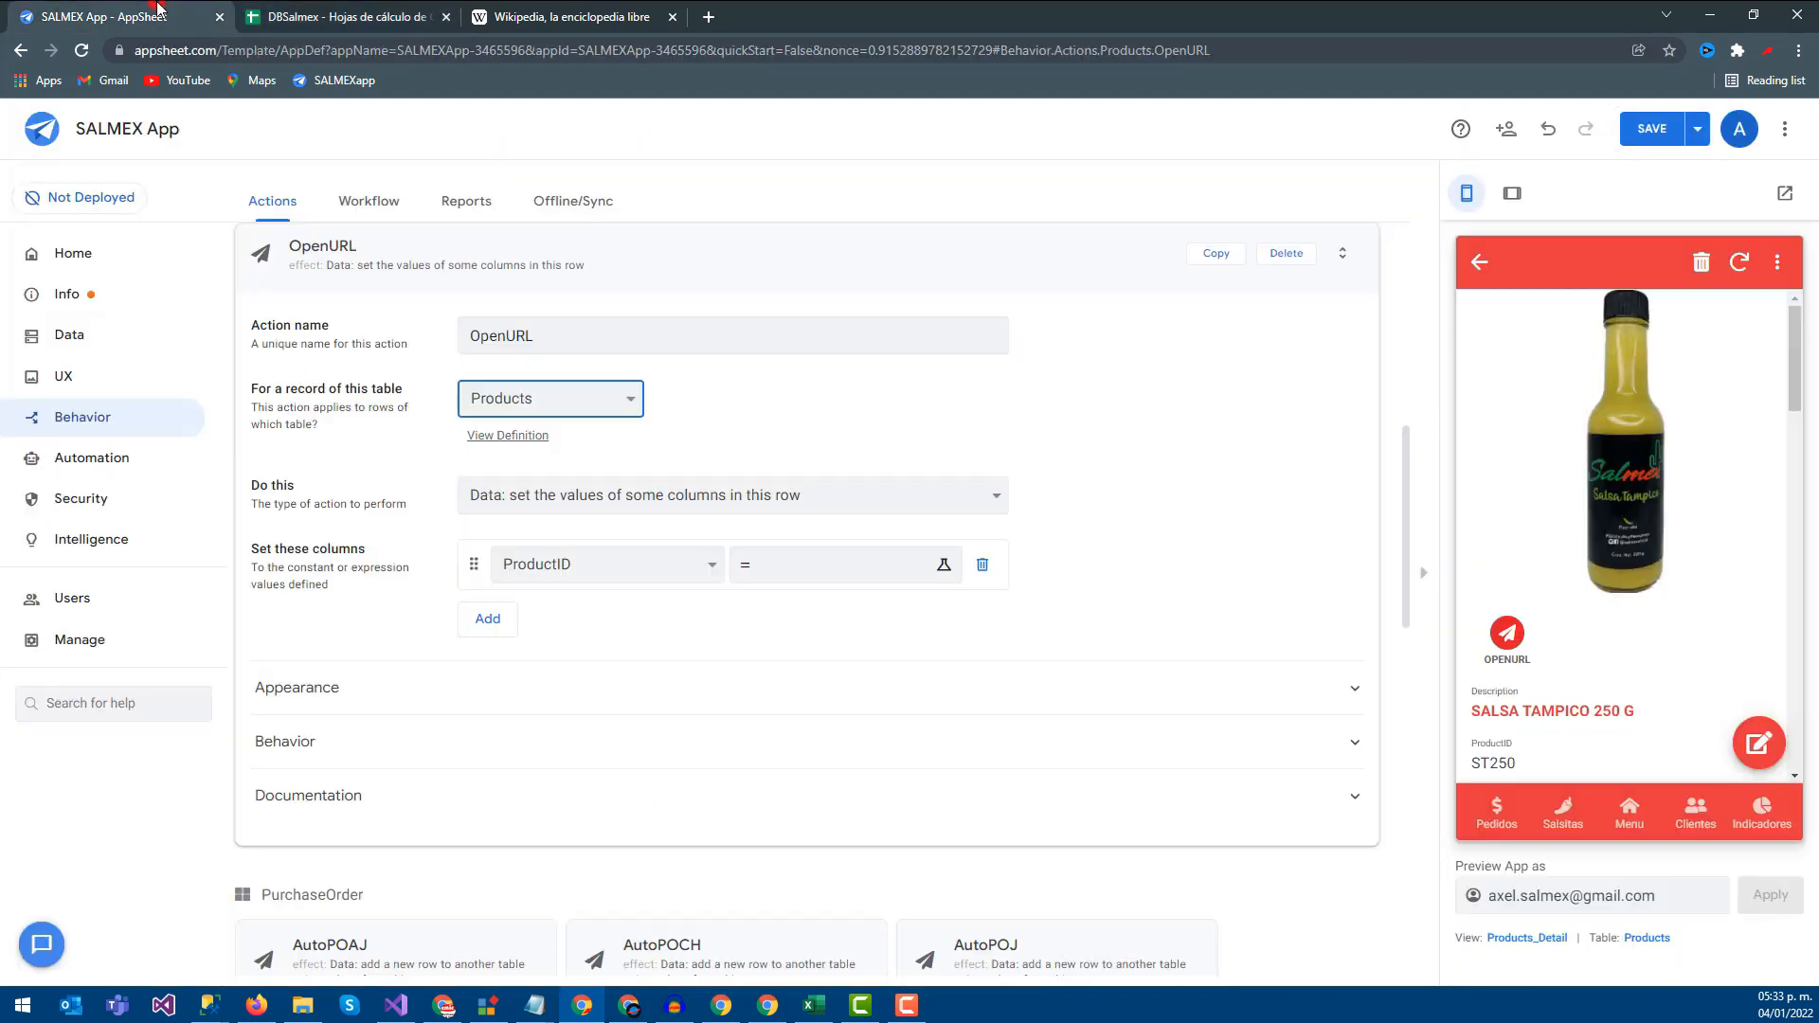
left_click(565, 403)
left_click(546, 755)
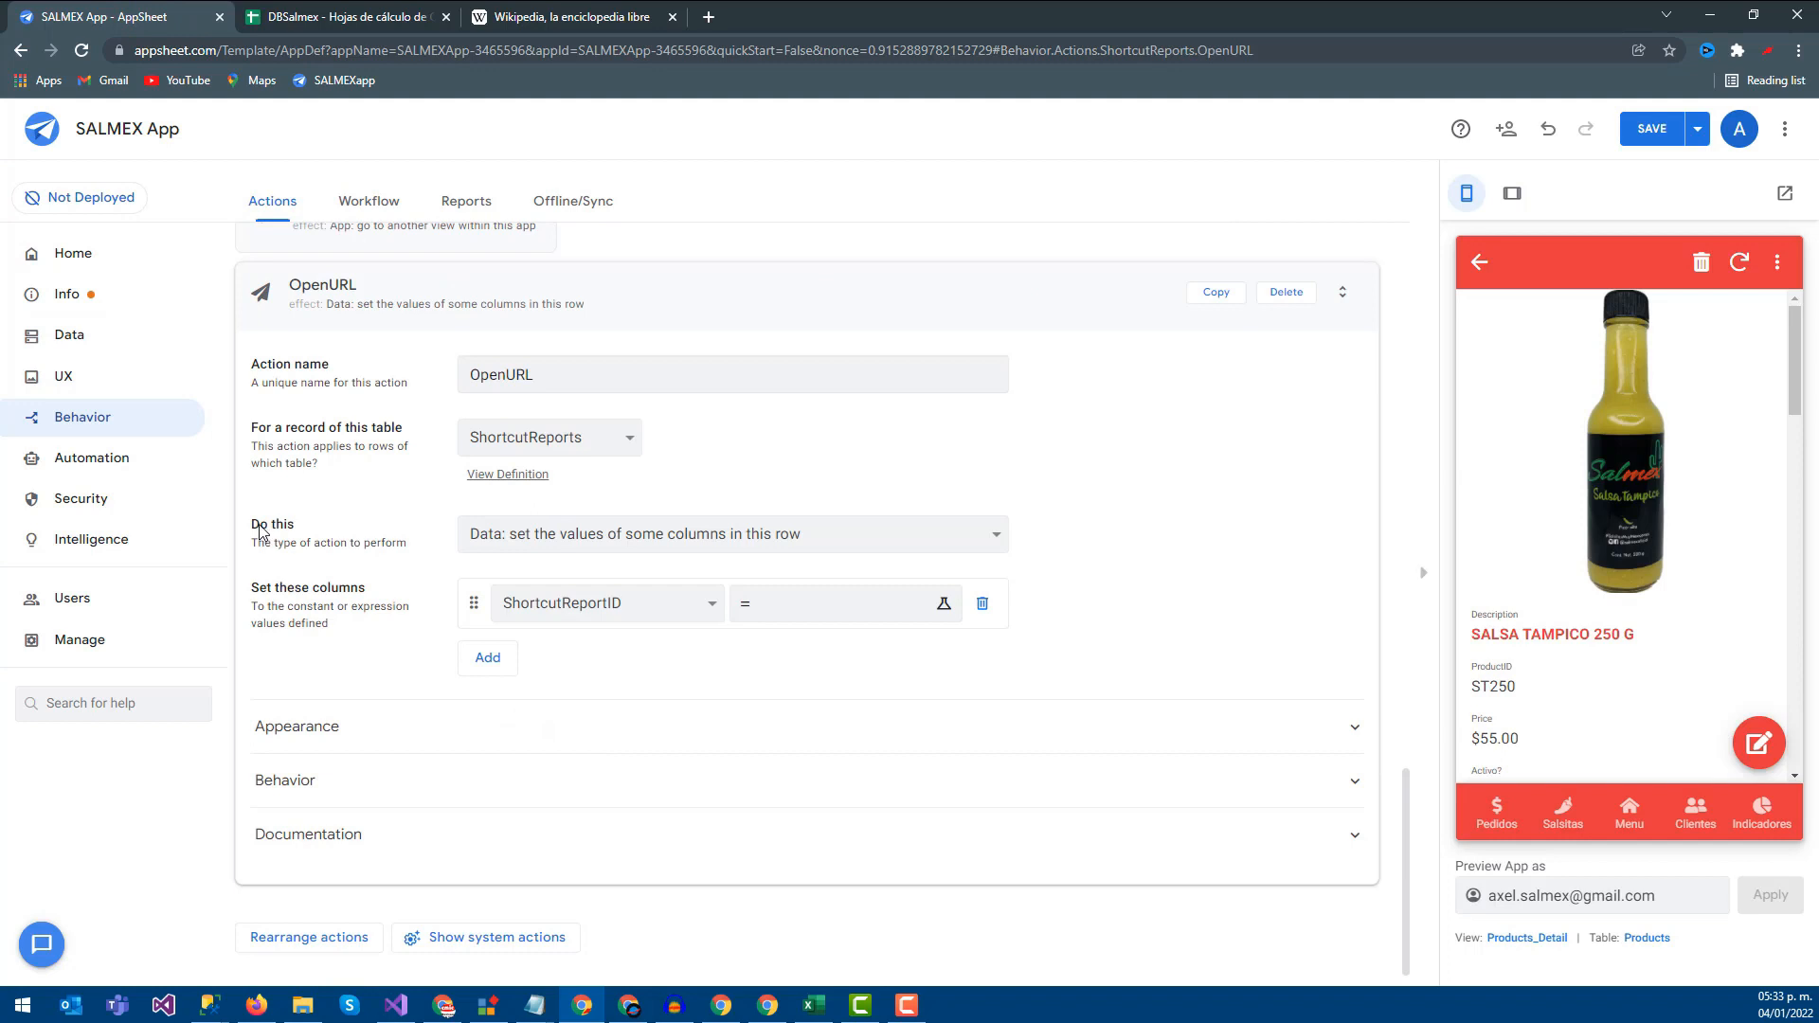
Set the OpenURL action type to External: go to a website
left_click(537, 532)
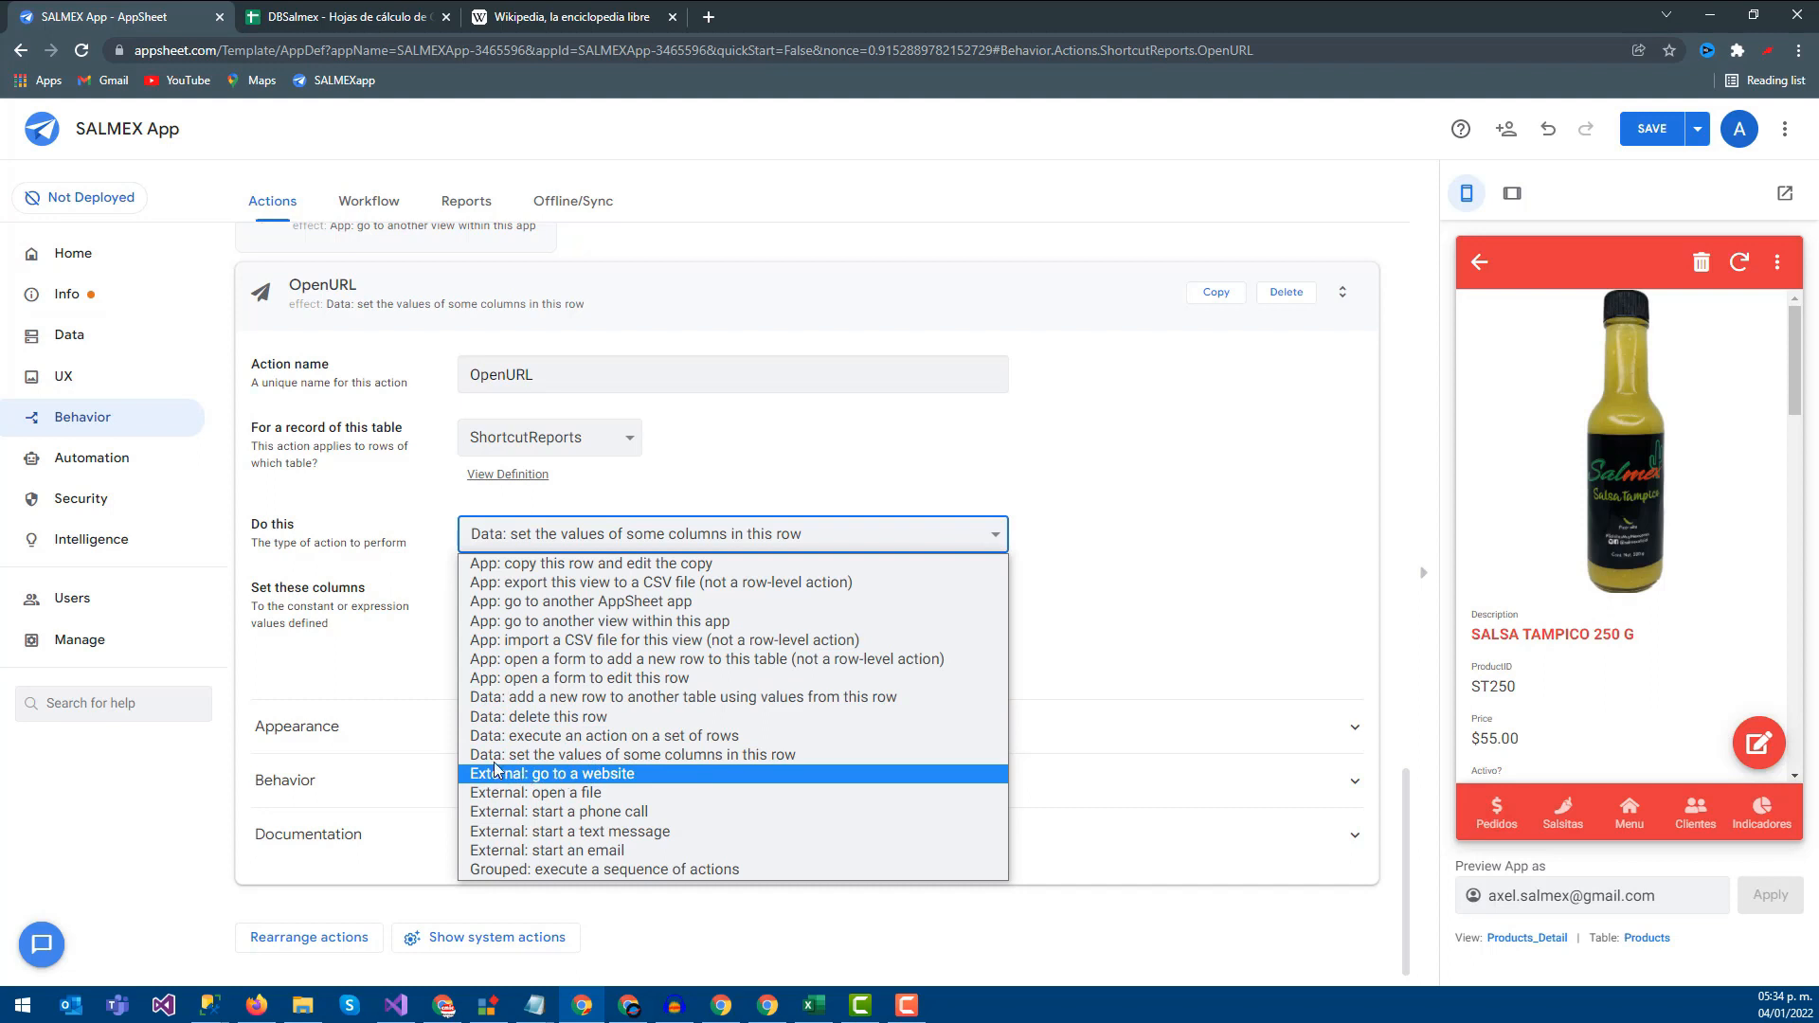
left_click(684, 404)
left_click(484, 540)
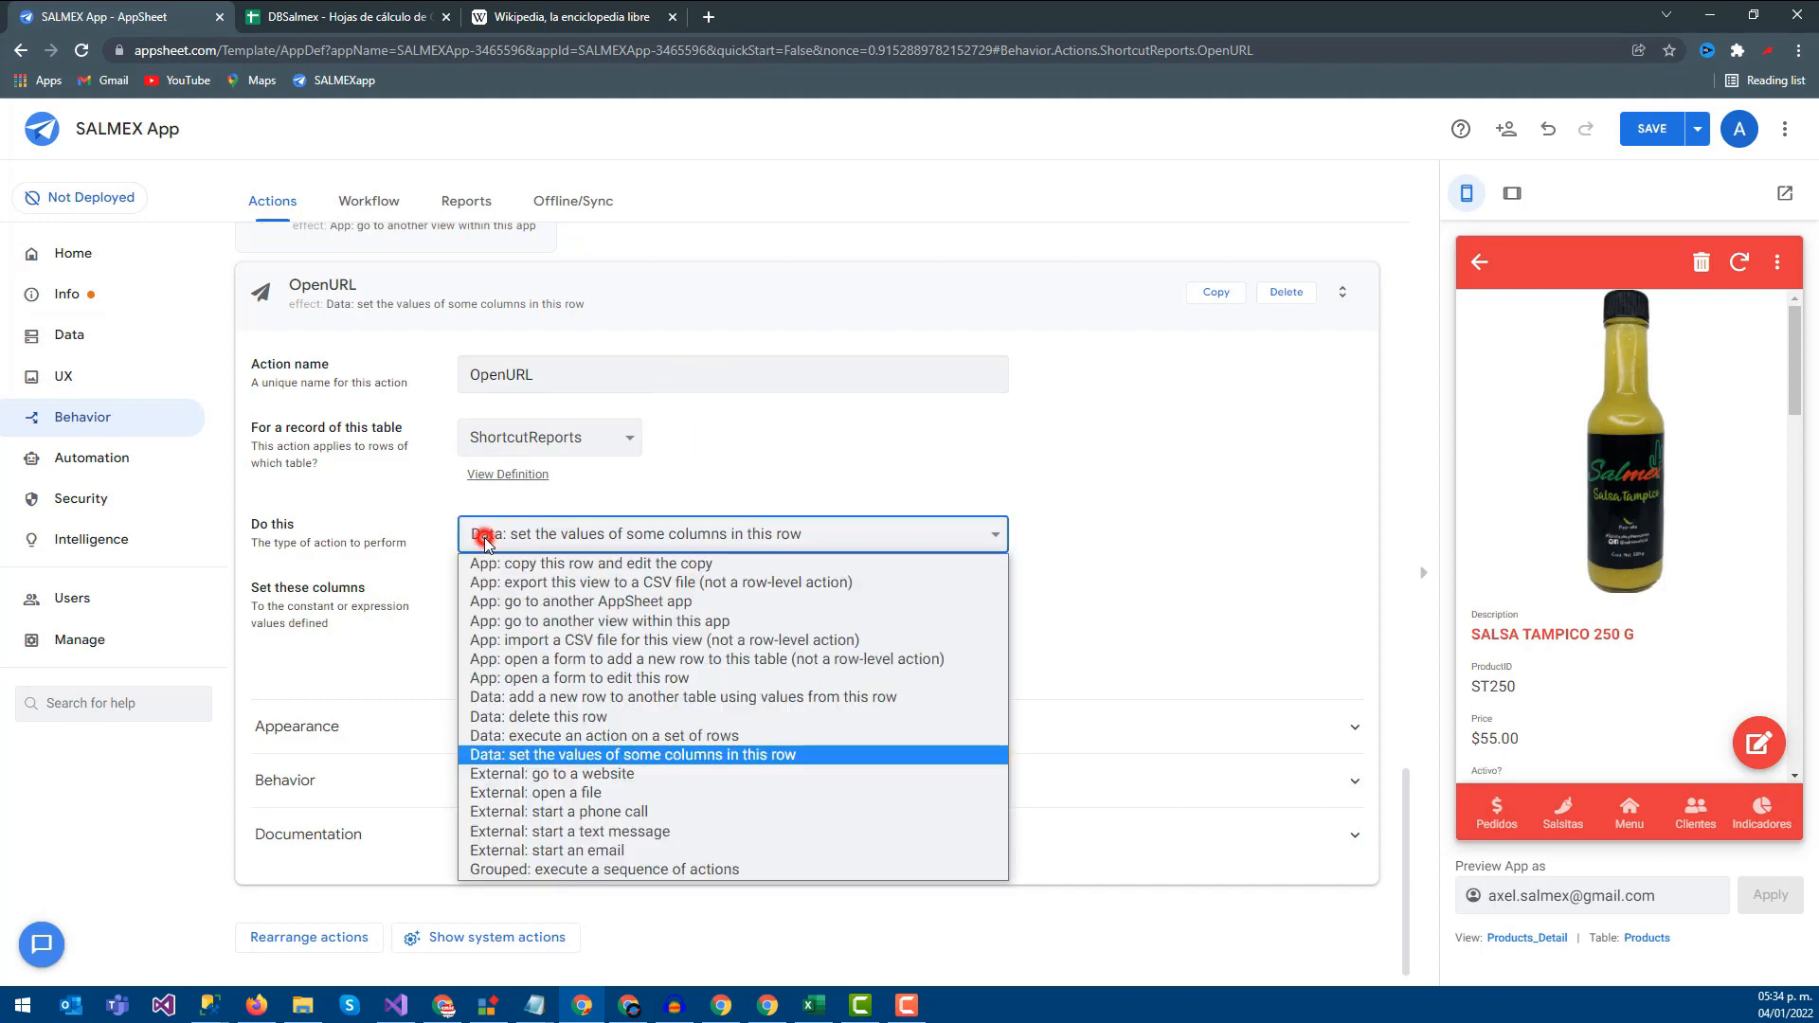
left_click(551, 775)
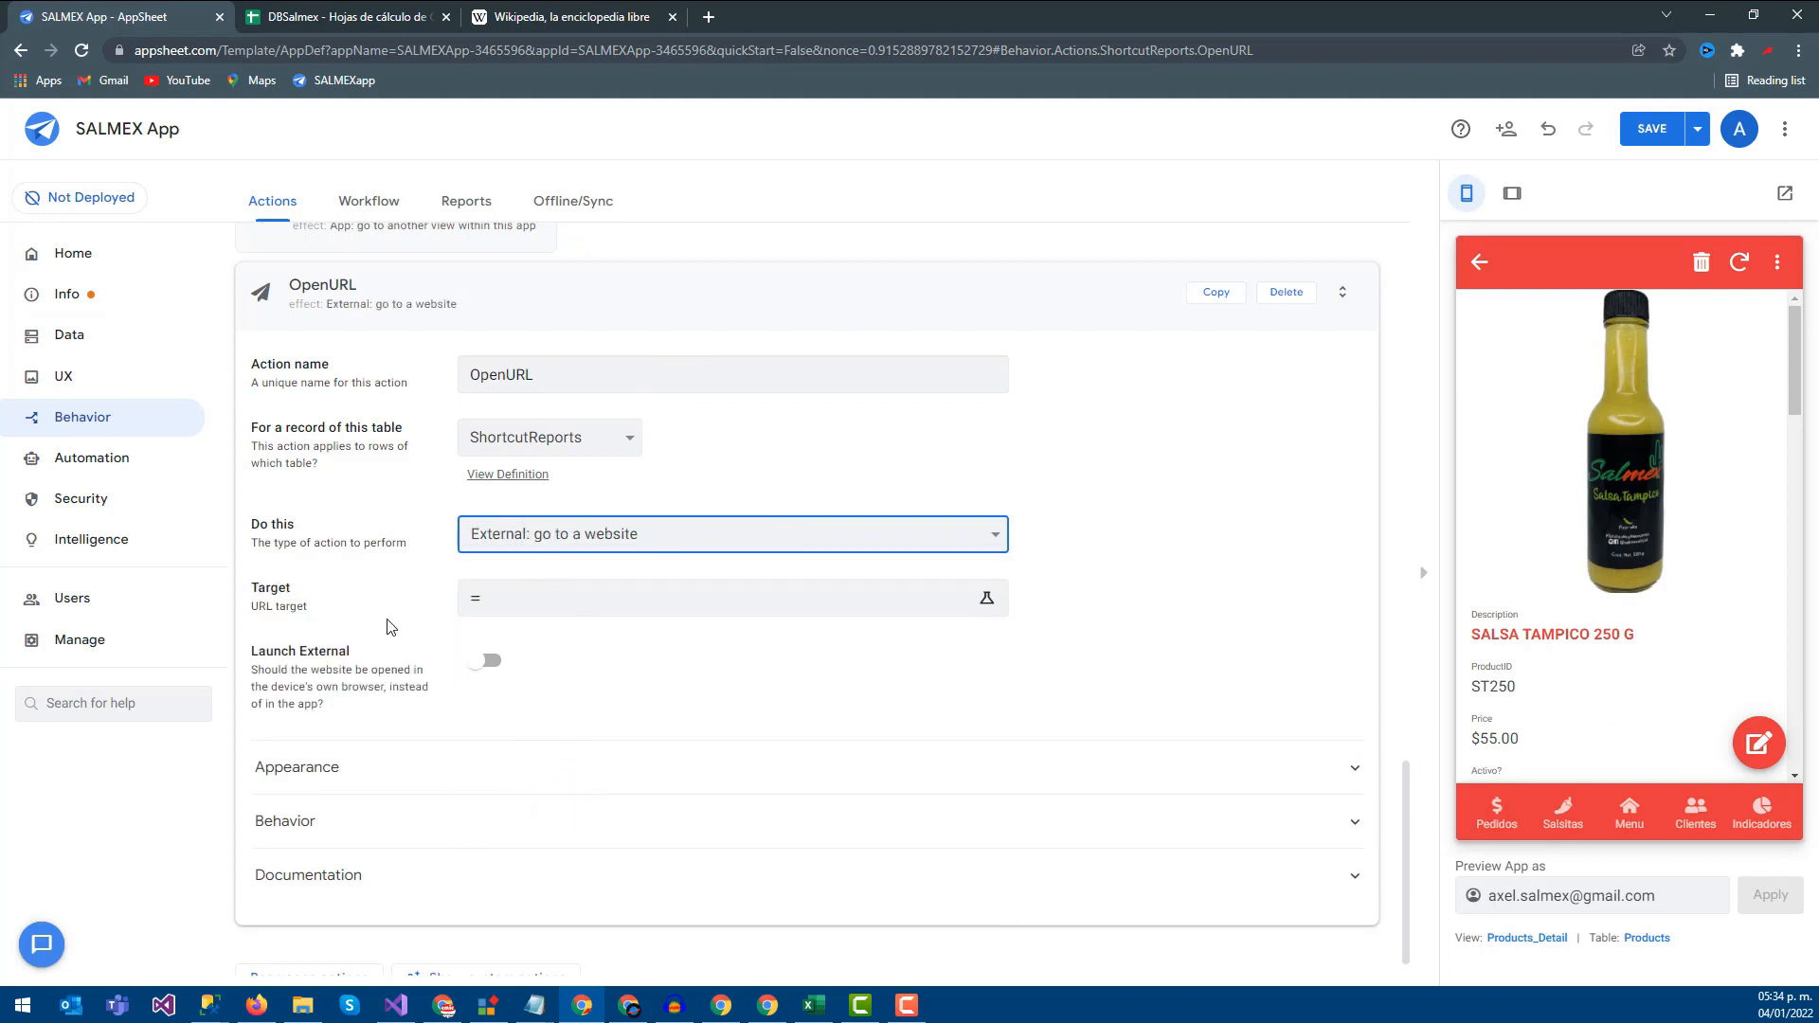
Set the OpenURL target to [ShortcutReportURL] using the Expression Assistant
left_click(485, 604)
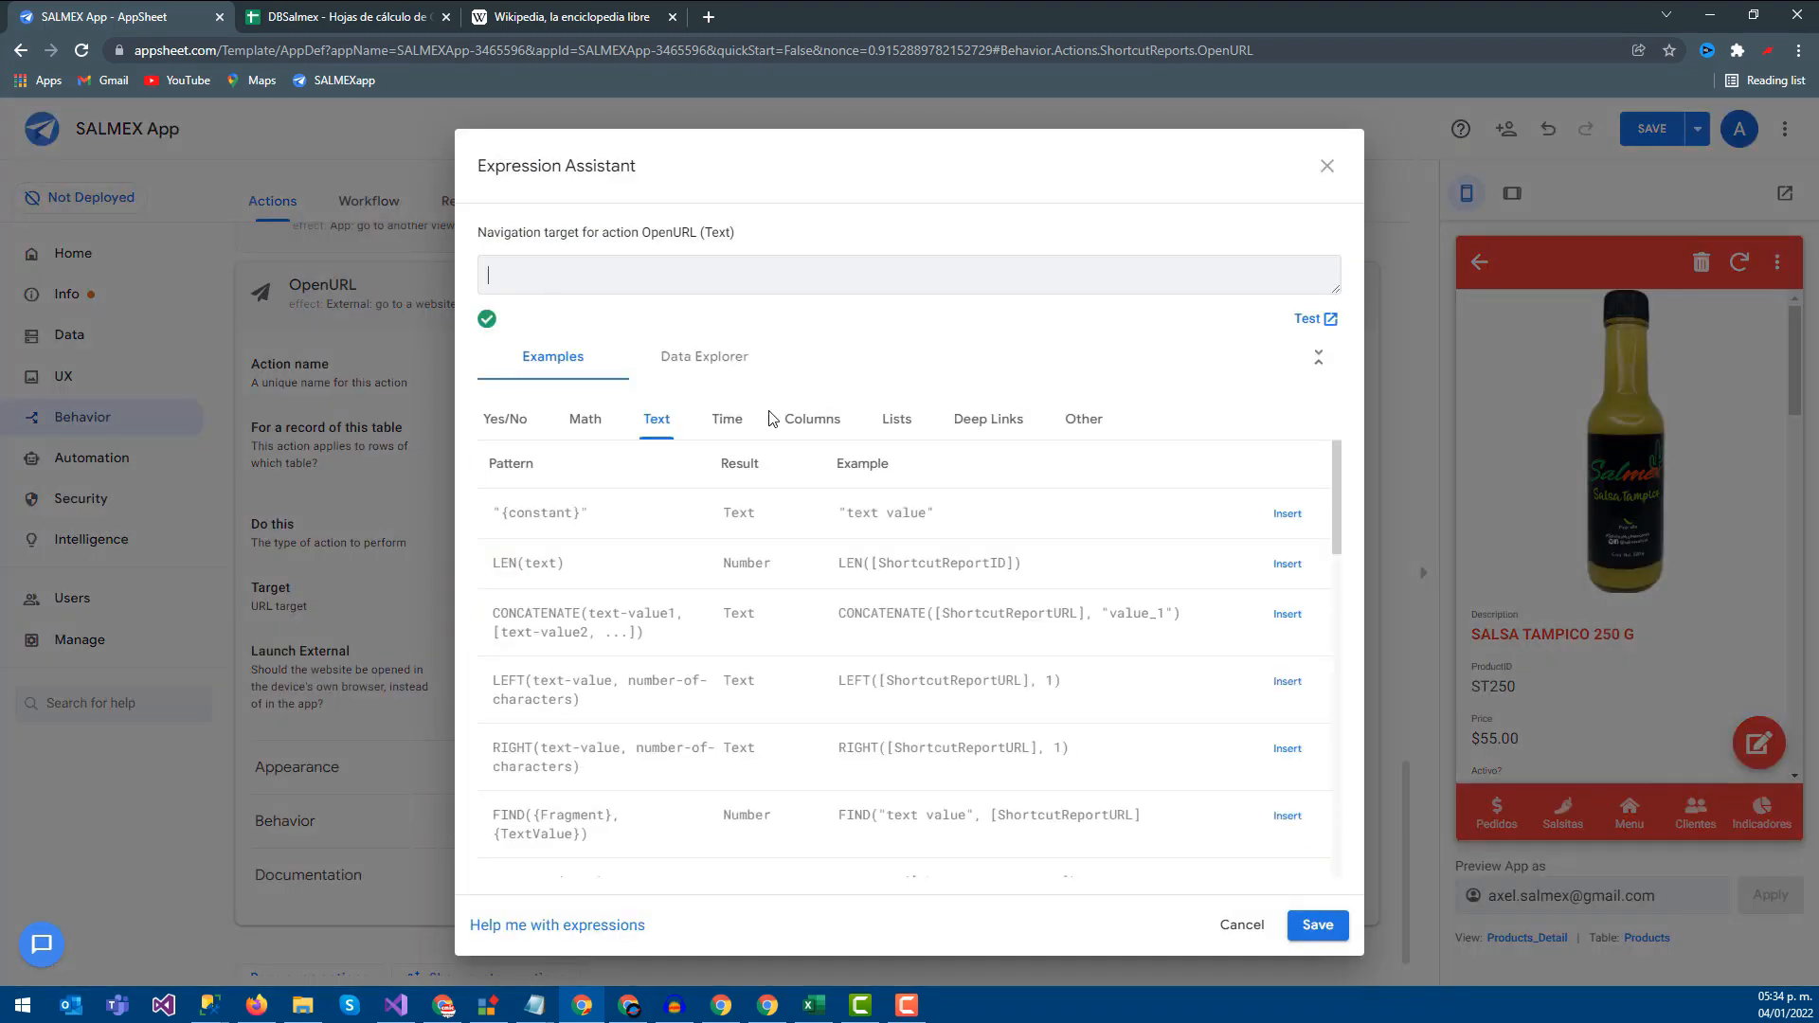
left_click(792, 419)
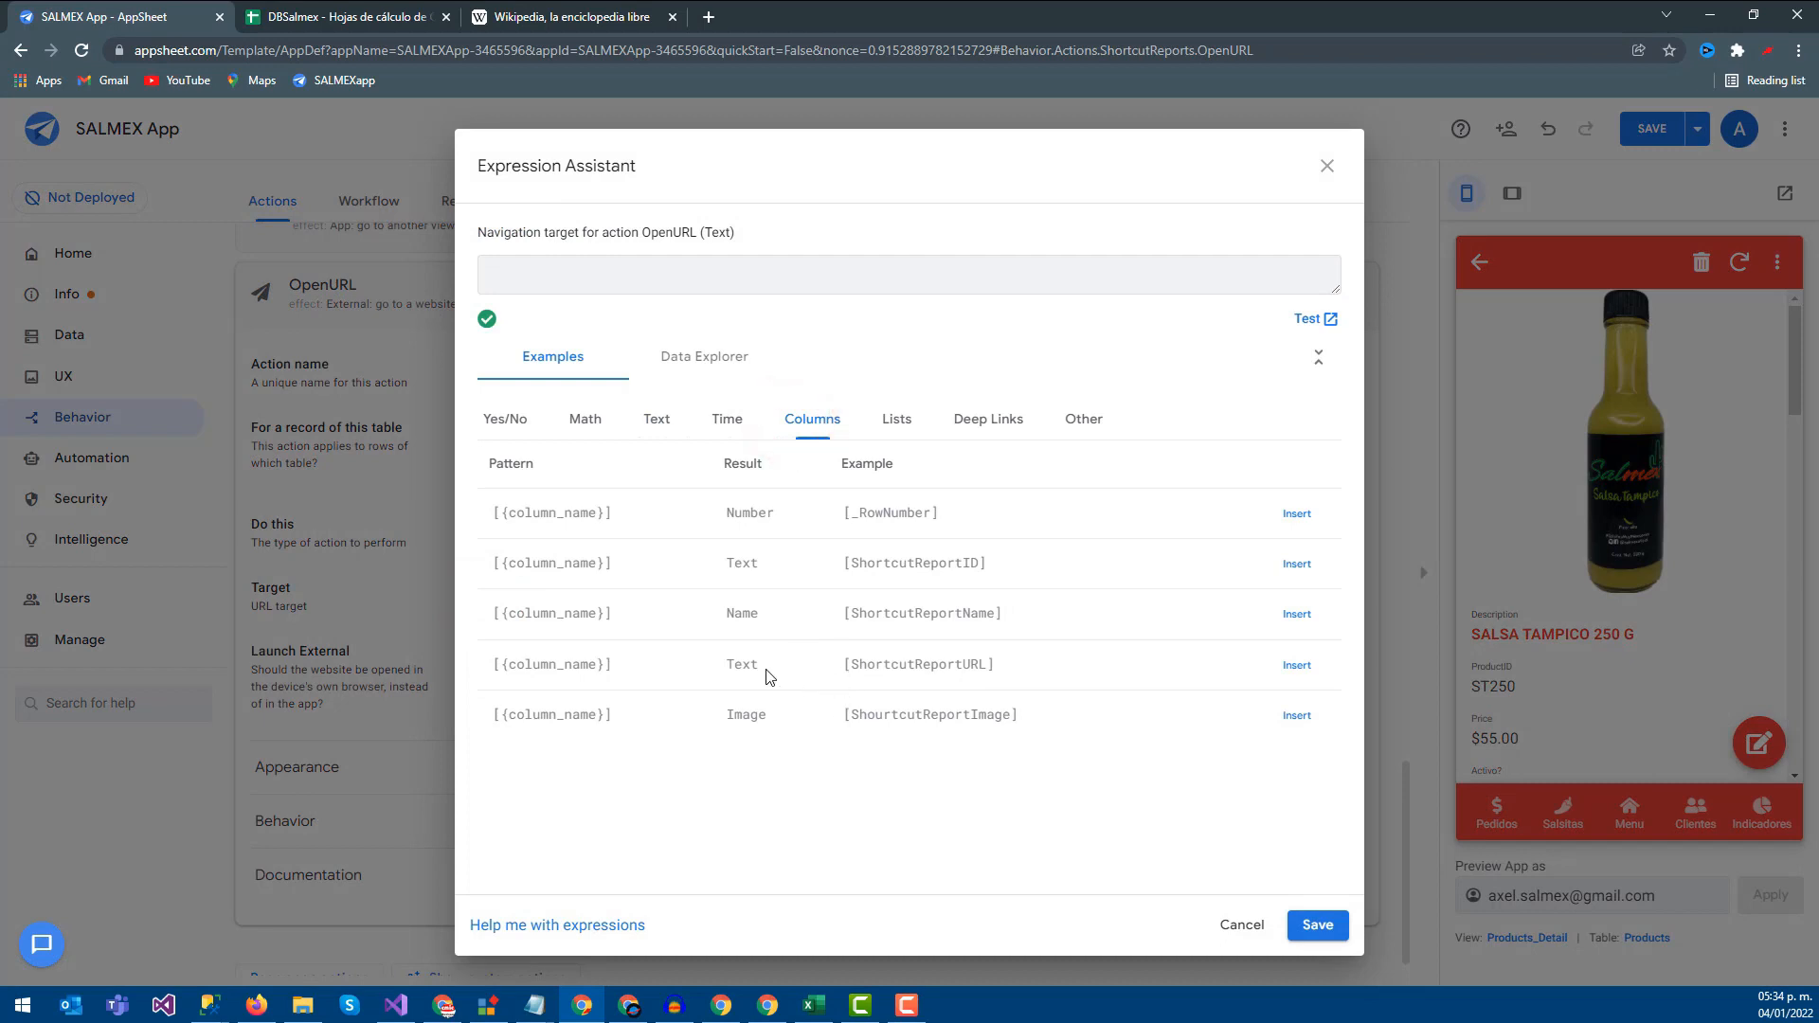
left_click(359, 16)
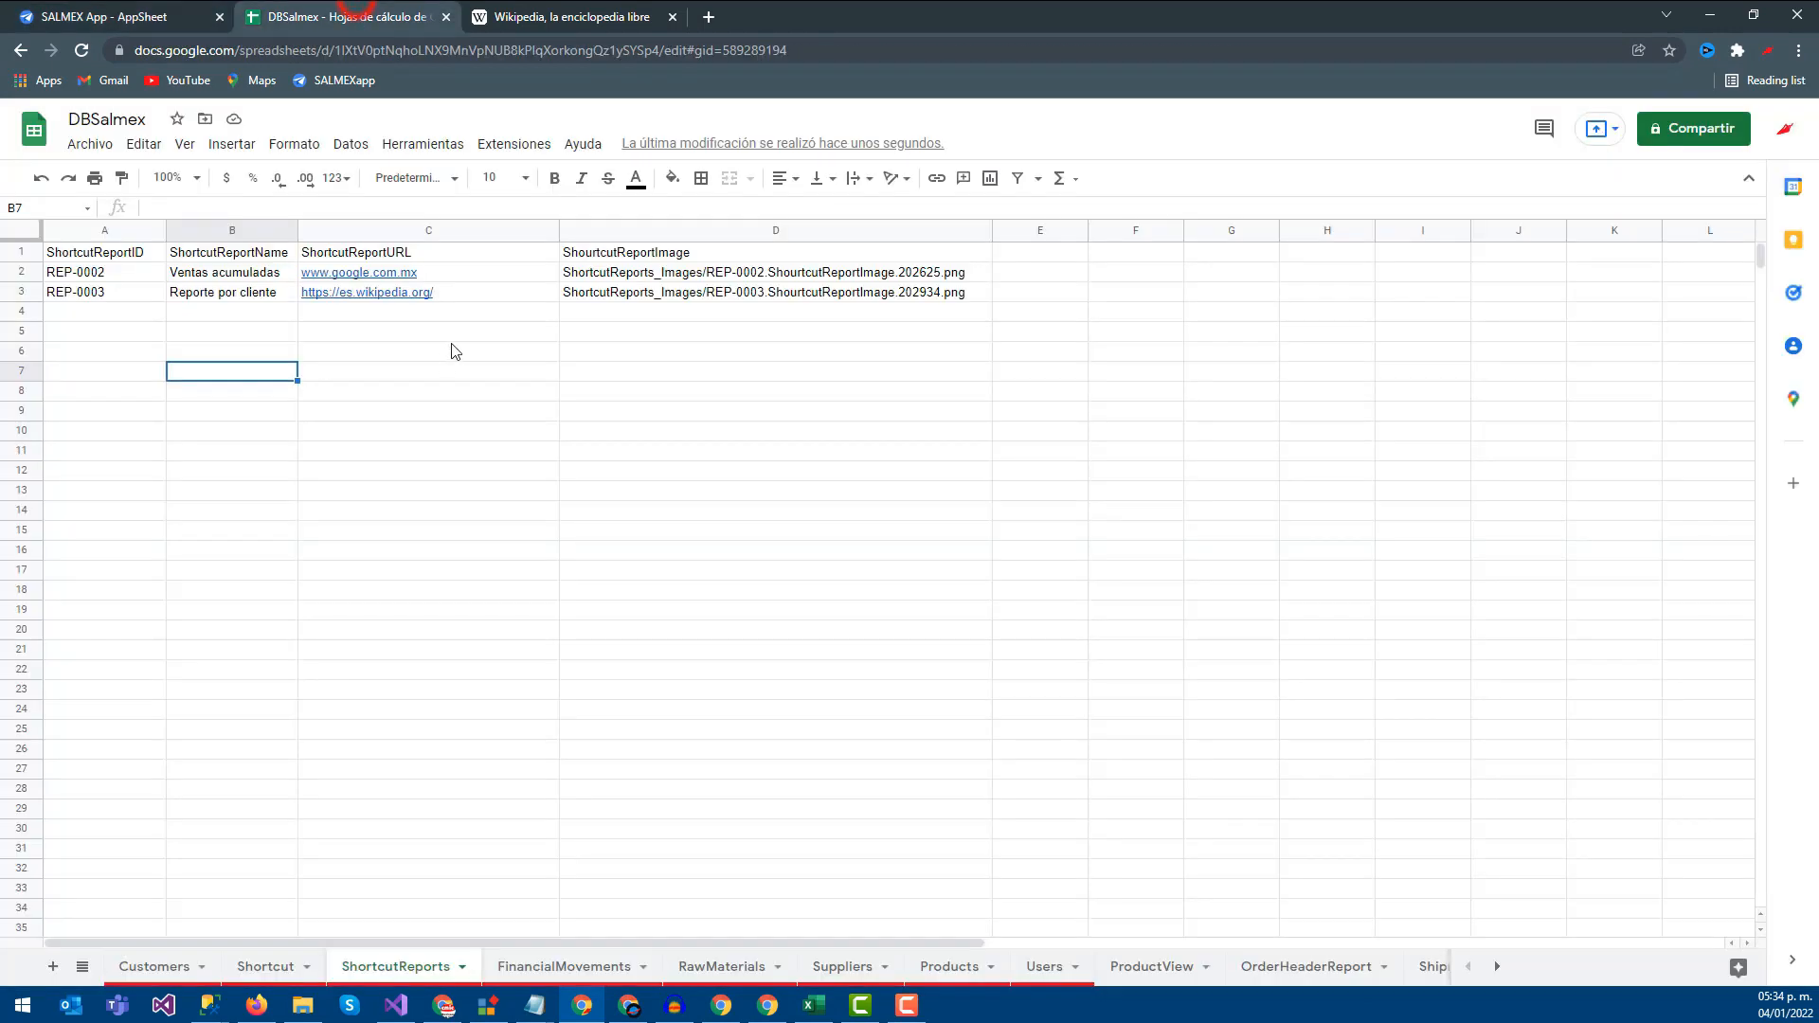
left_click(353, 254)
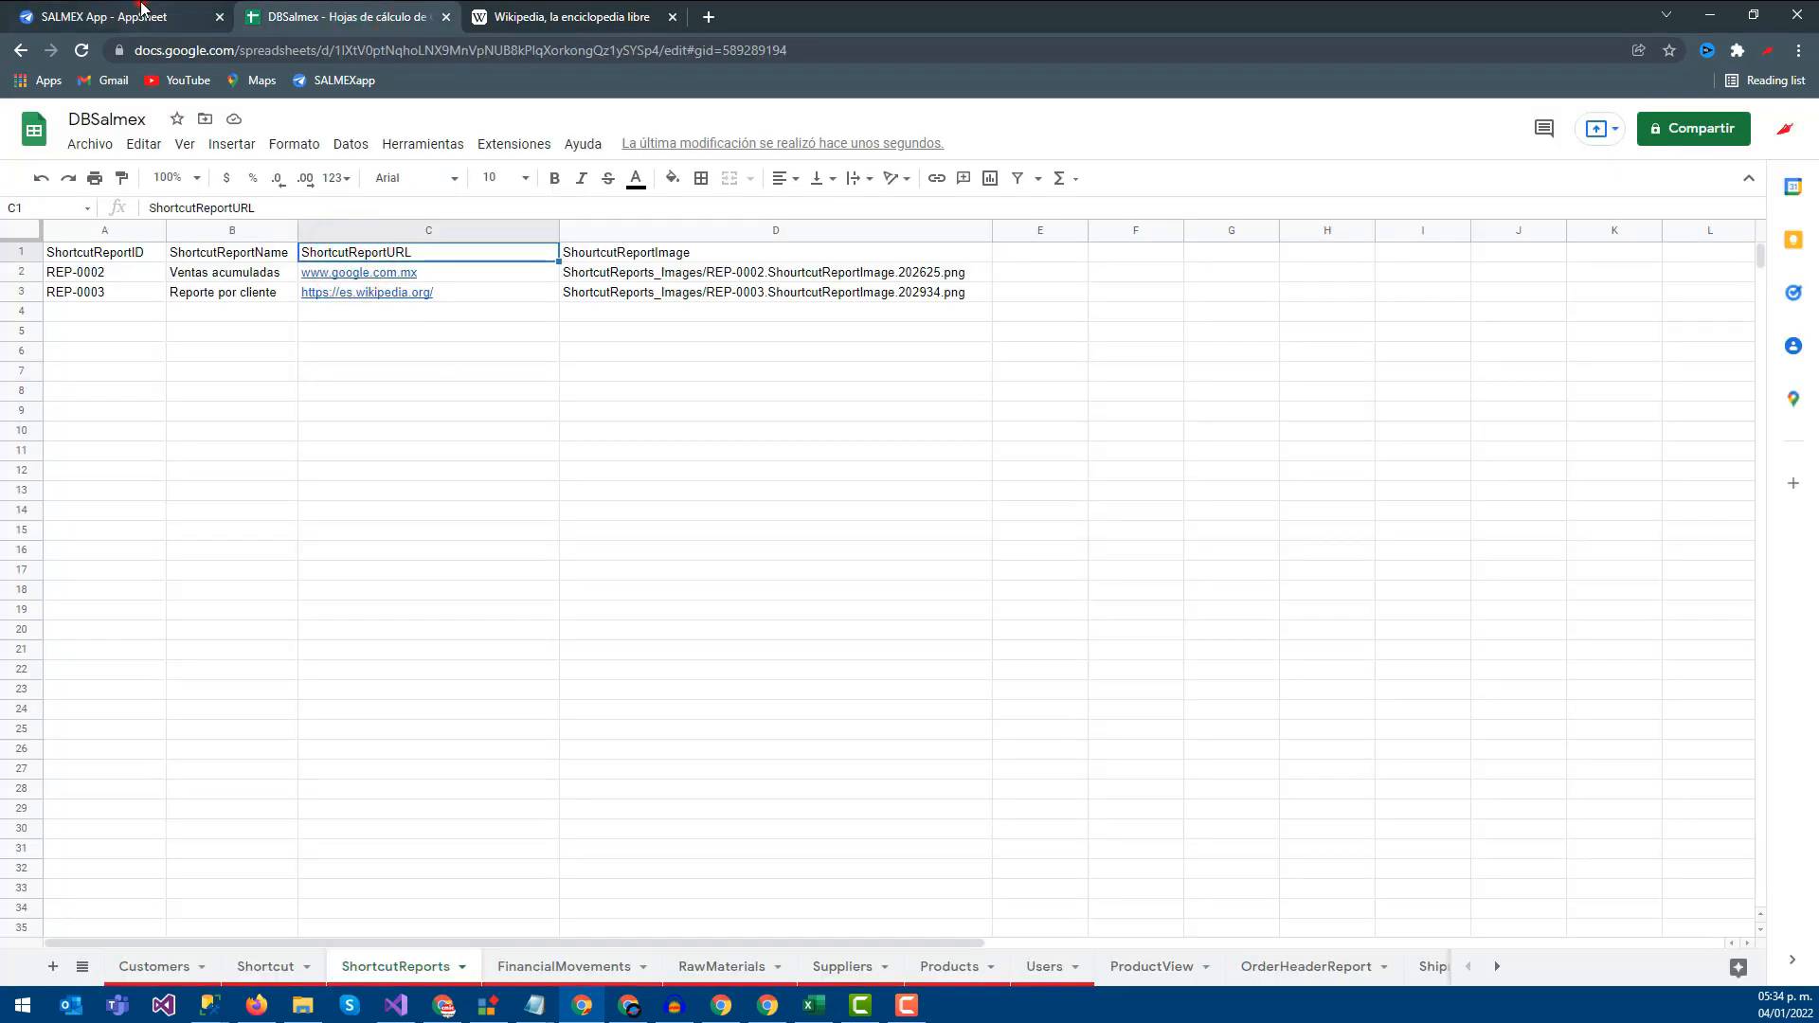
left_click(140, 15)
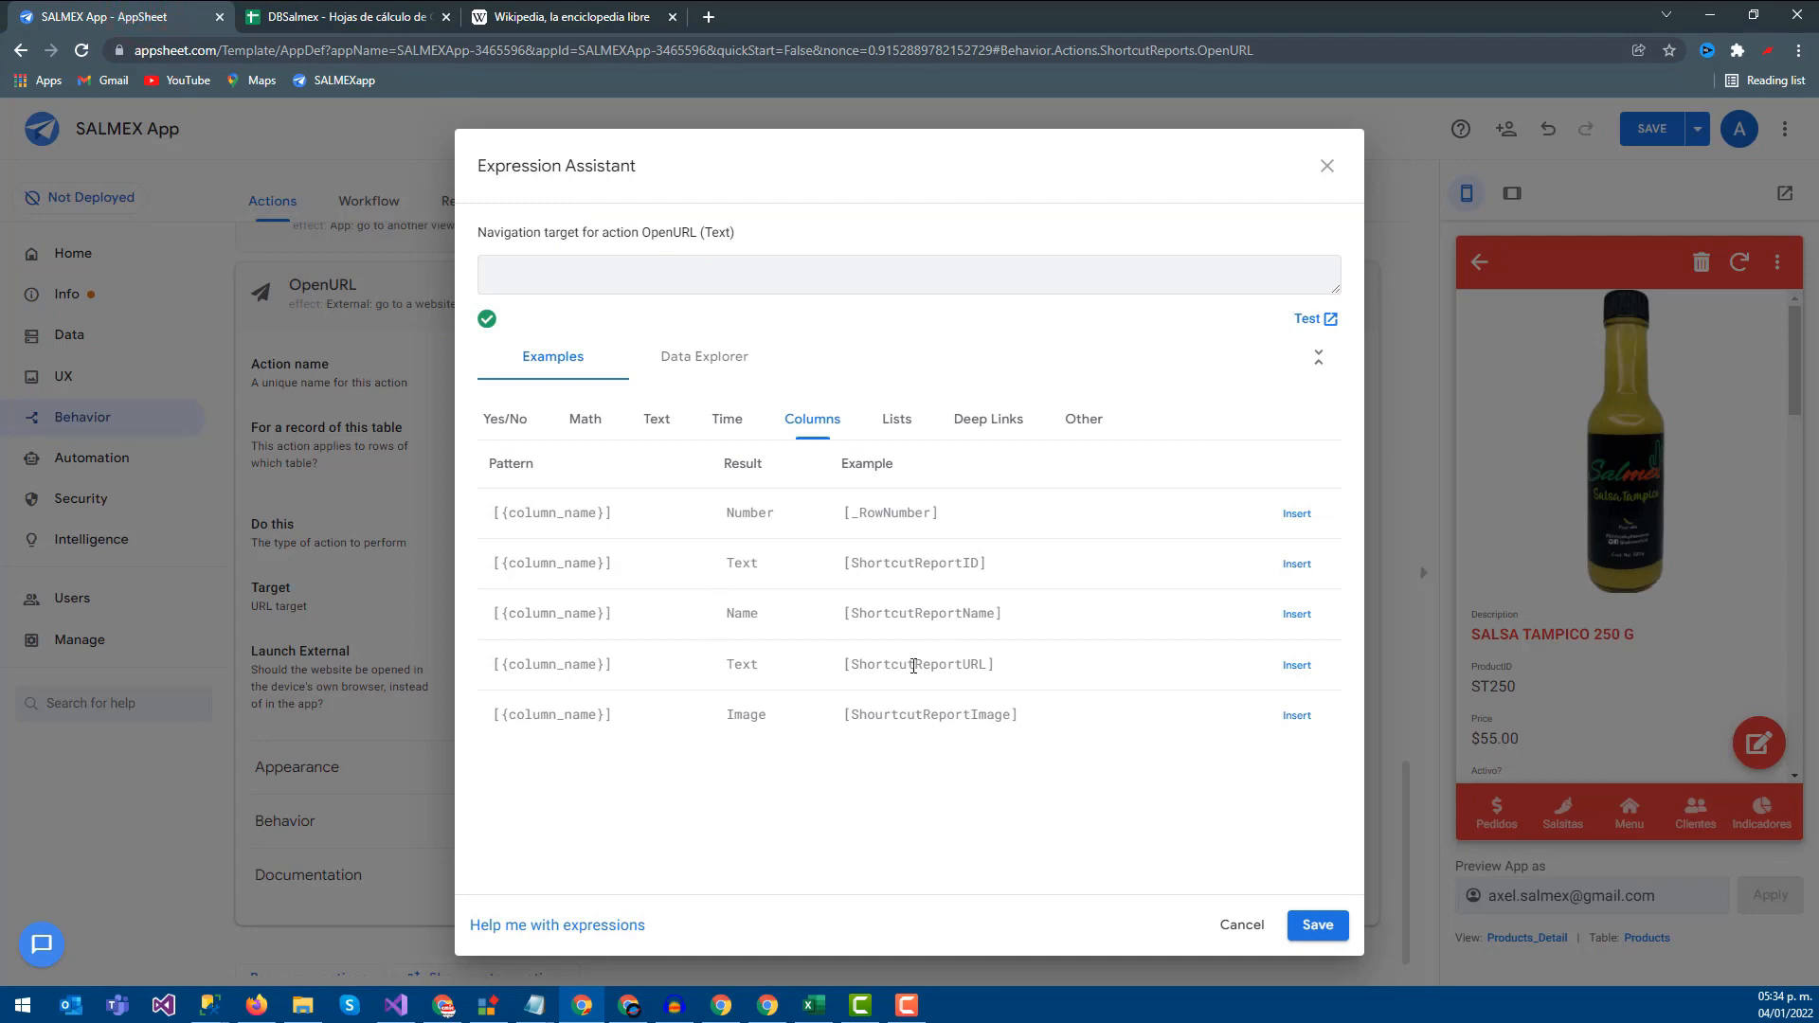
left_click(1297, 666)
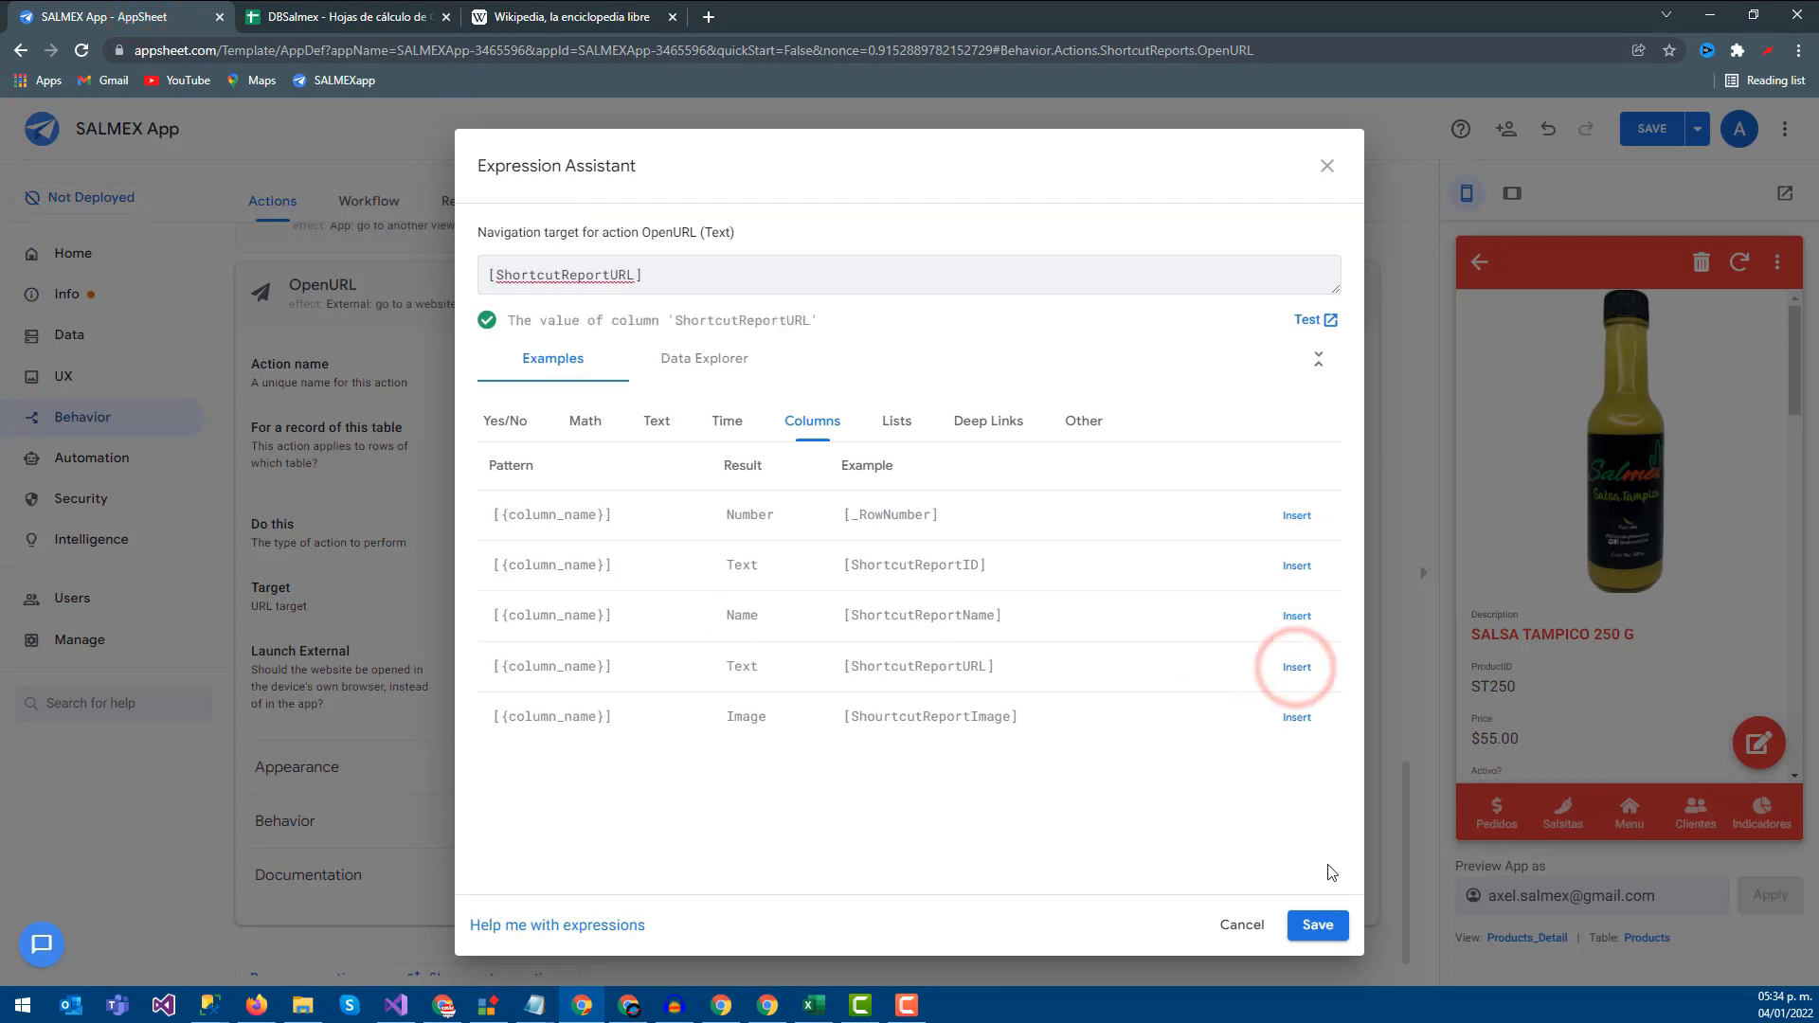
left_click(1321, 924)
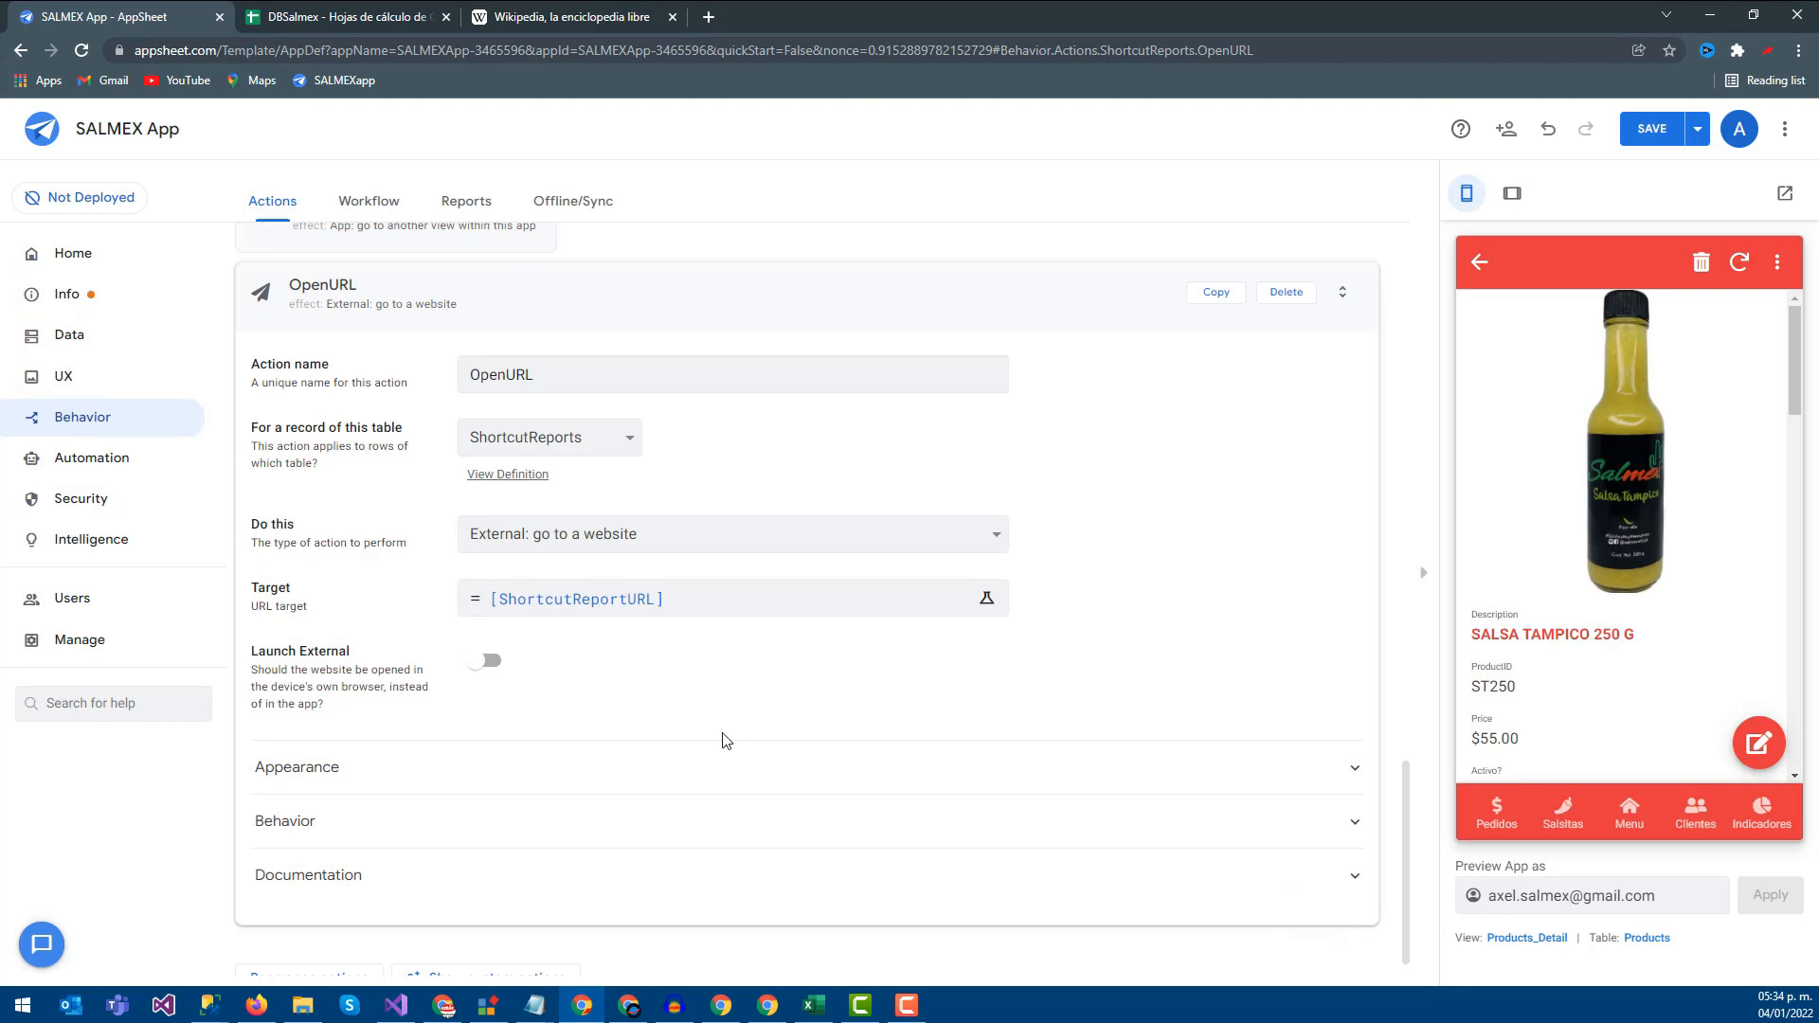
Save the app and open the ShortcutReports view settings under UX > Views
scroll(753, 446, "up", 1)
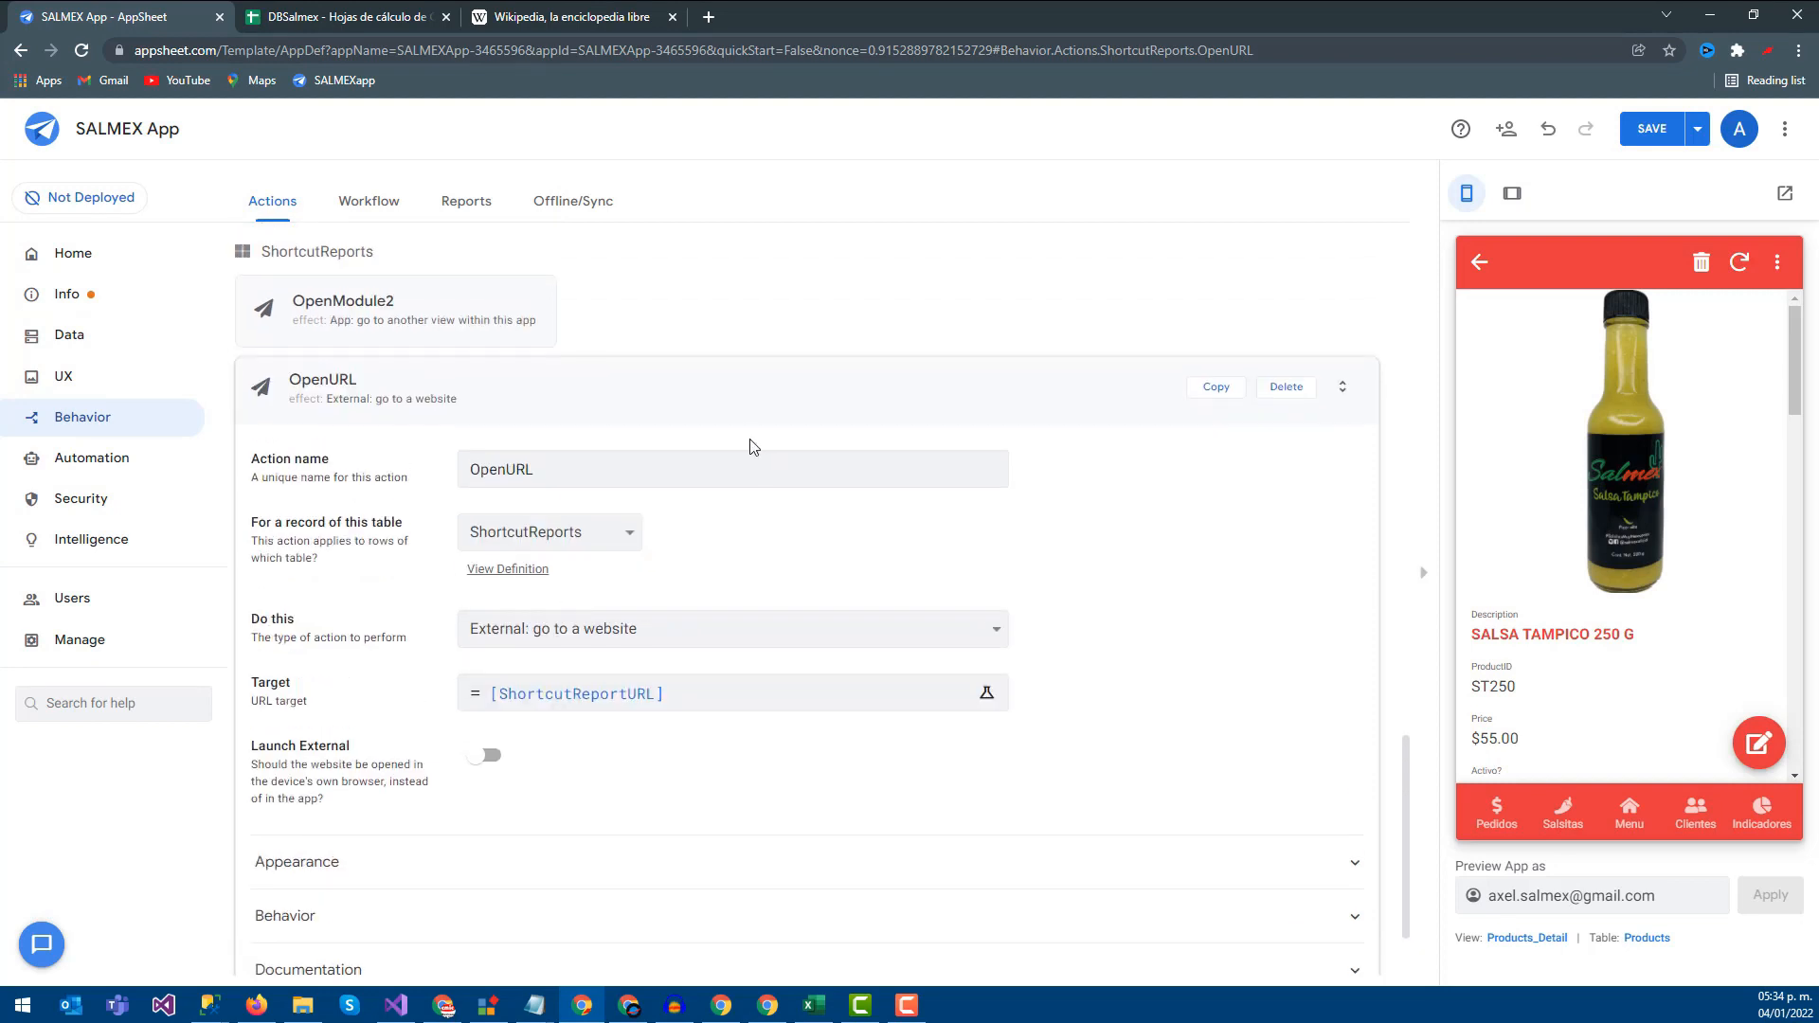
left_click(1651, 128)
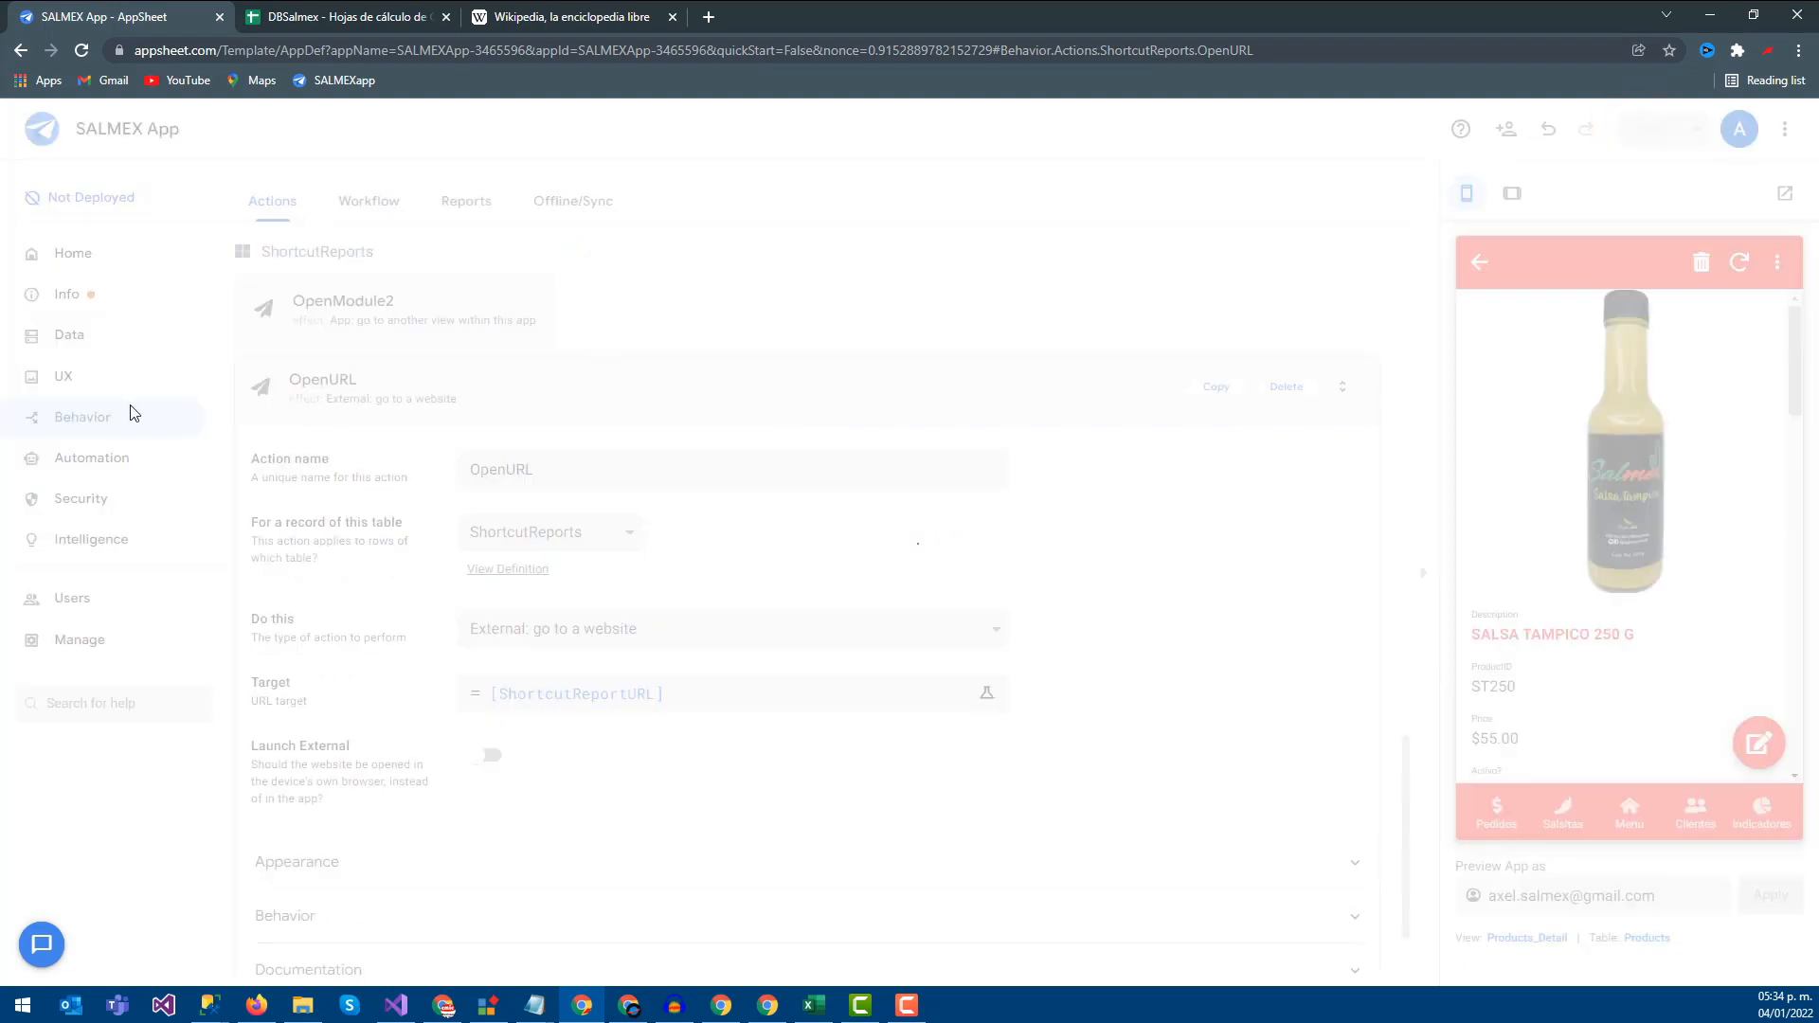
left_click(64, 378)
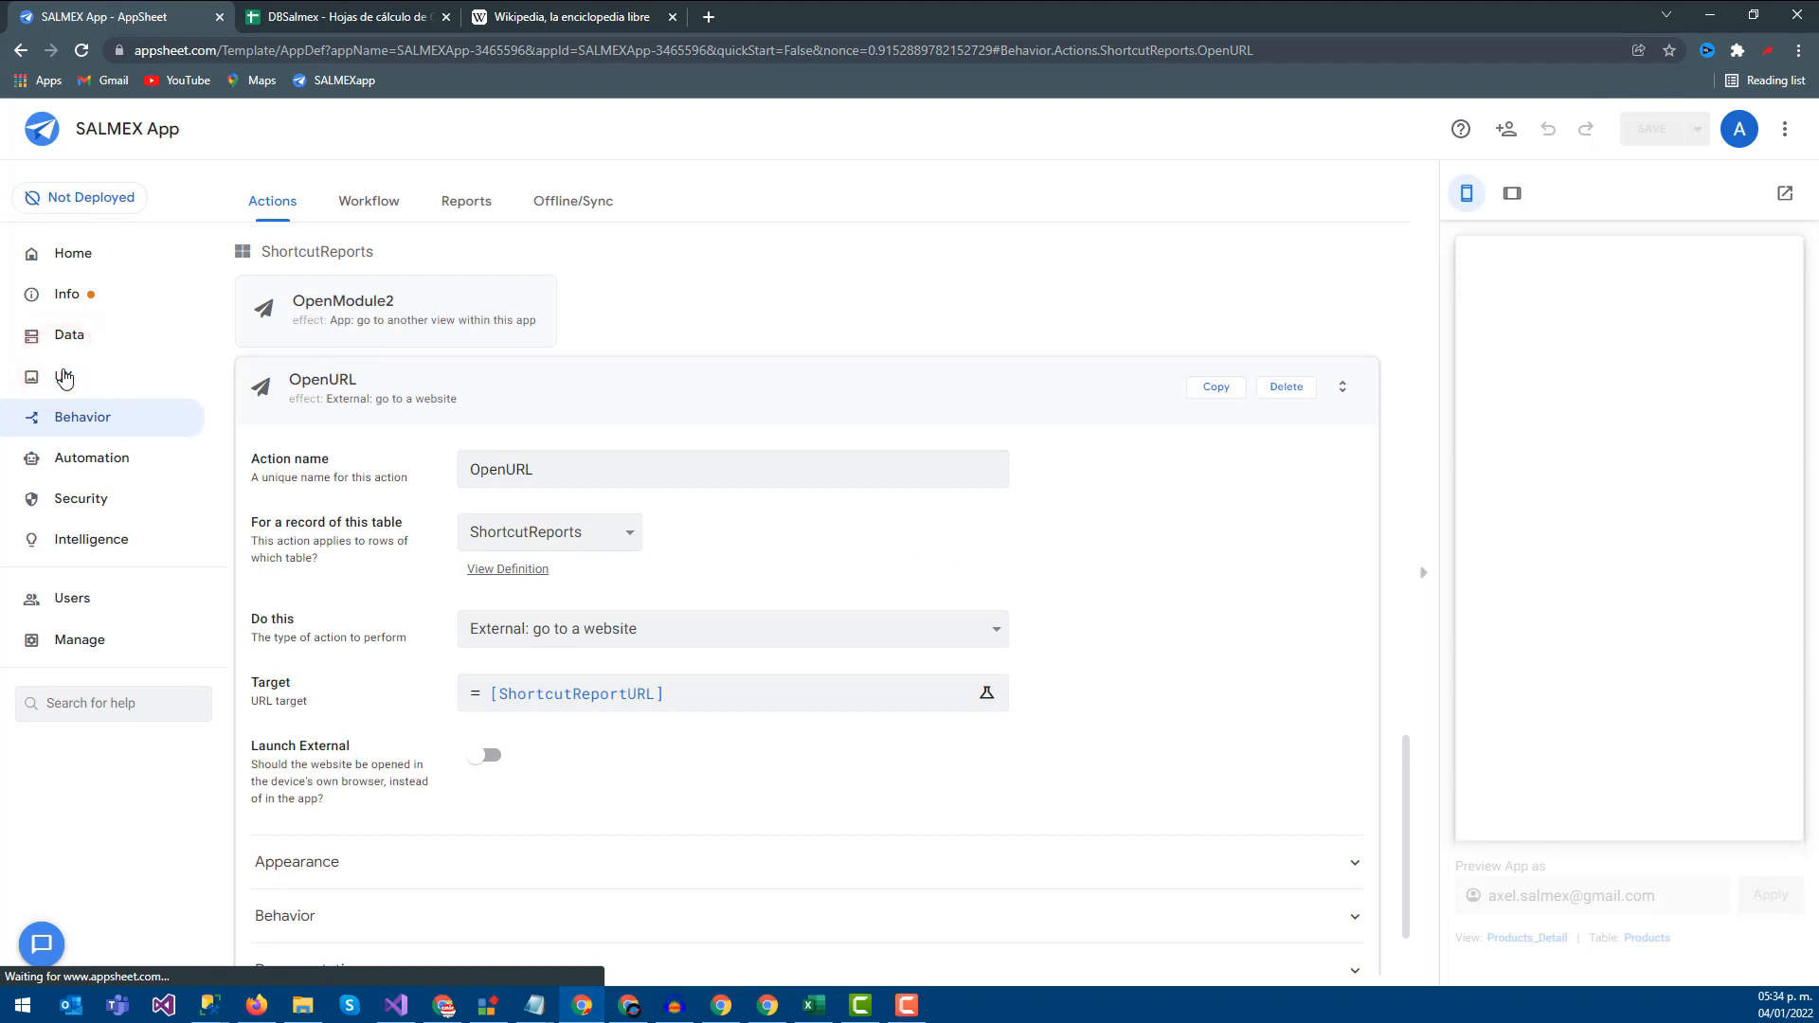
scroll(571, 609, "down", 2)
scroll(606, 608, "up", 2)
scroll(966, 607, "down", 1)
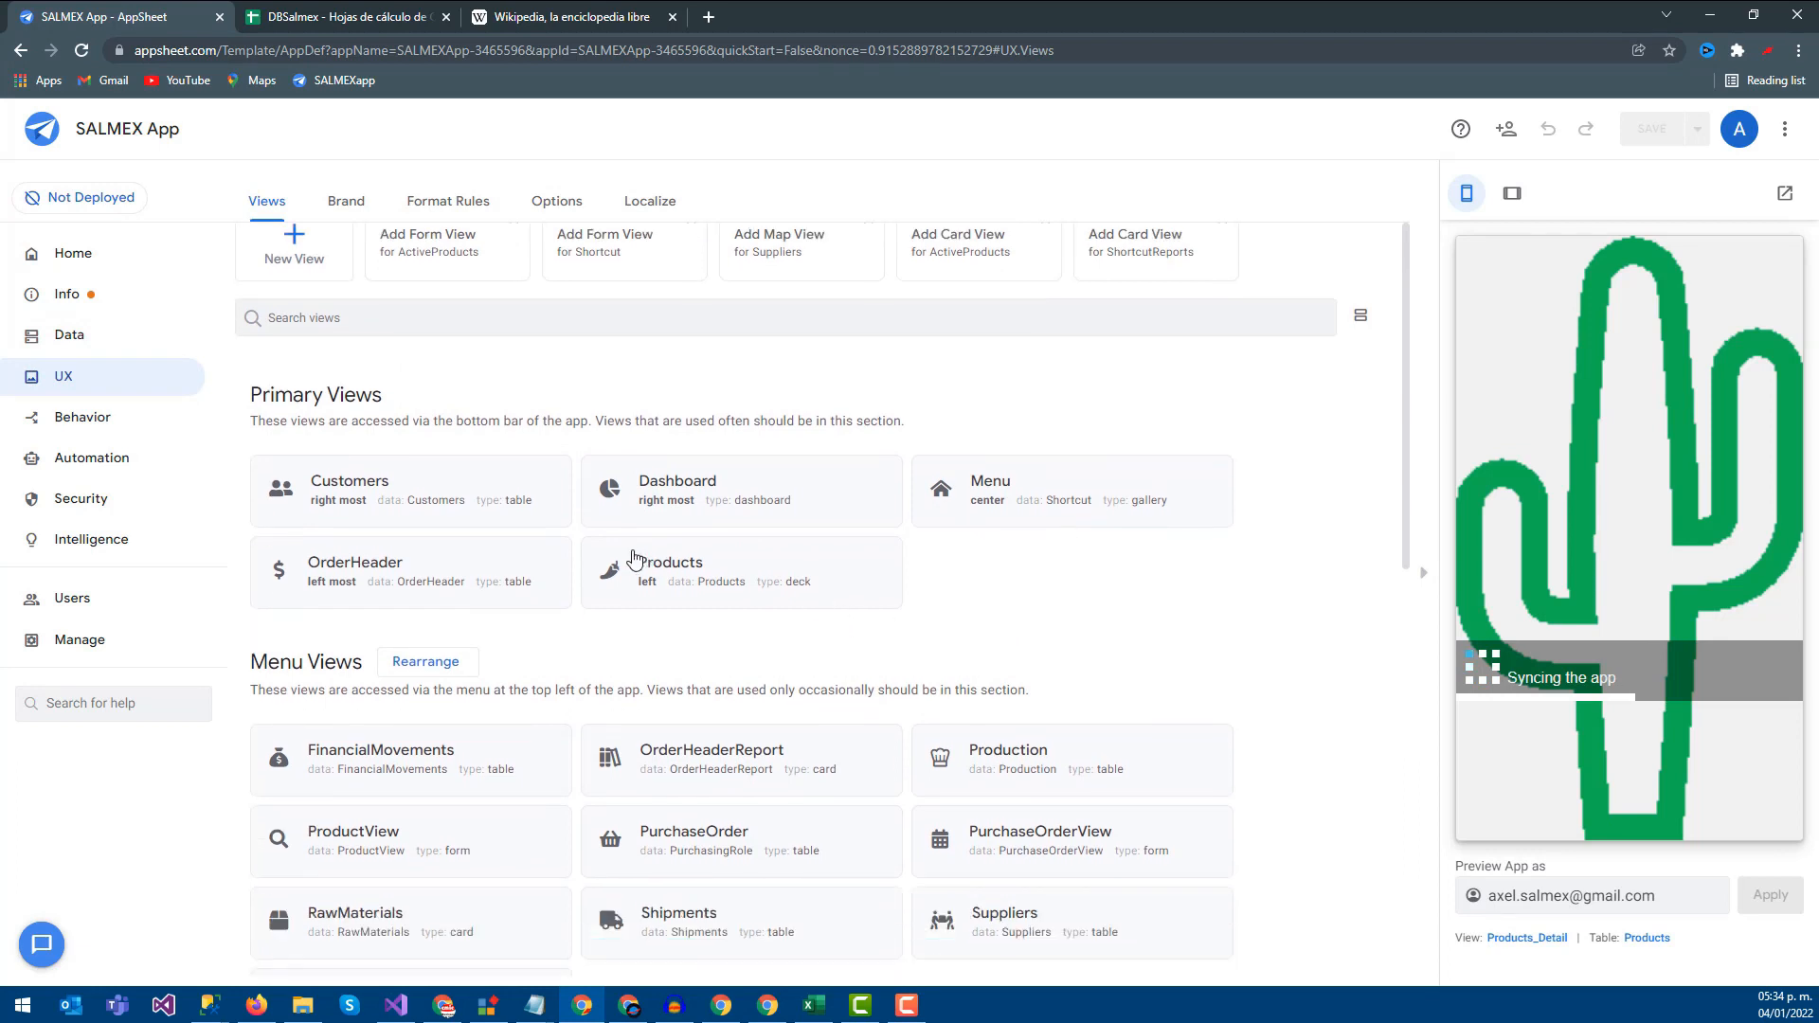
scroll(600, 616, "down", 8)
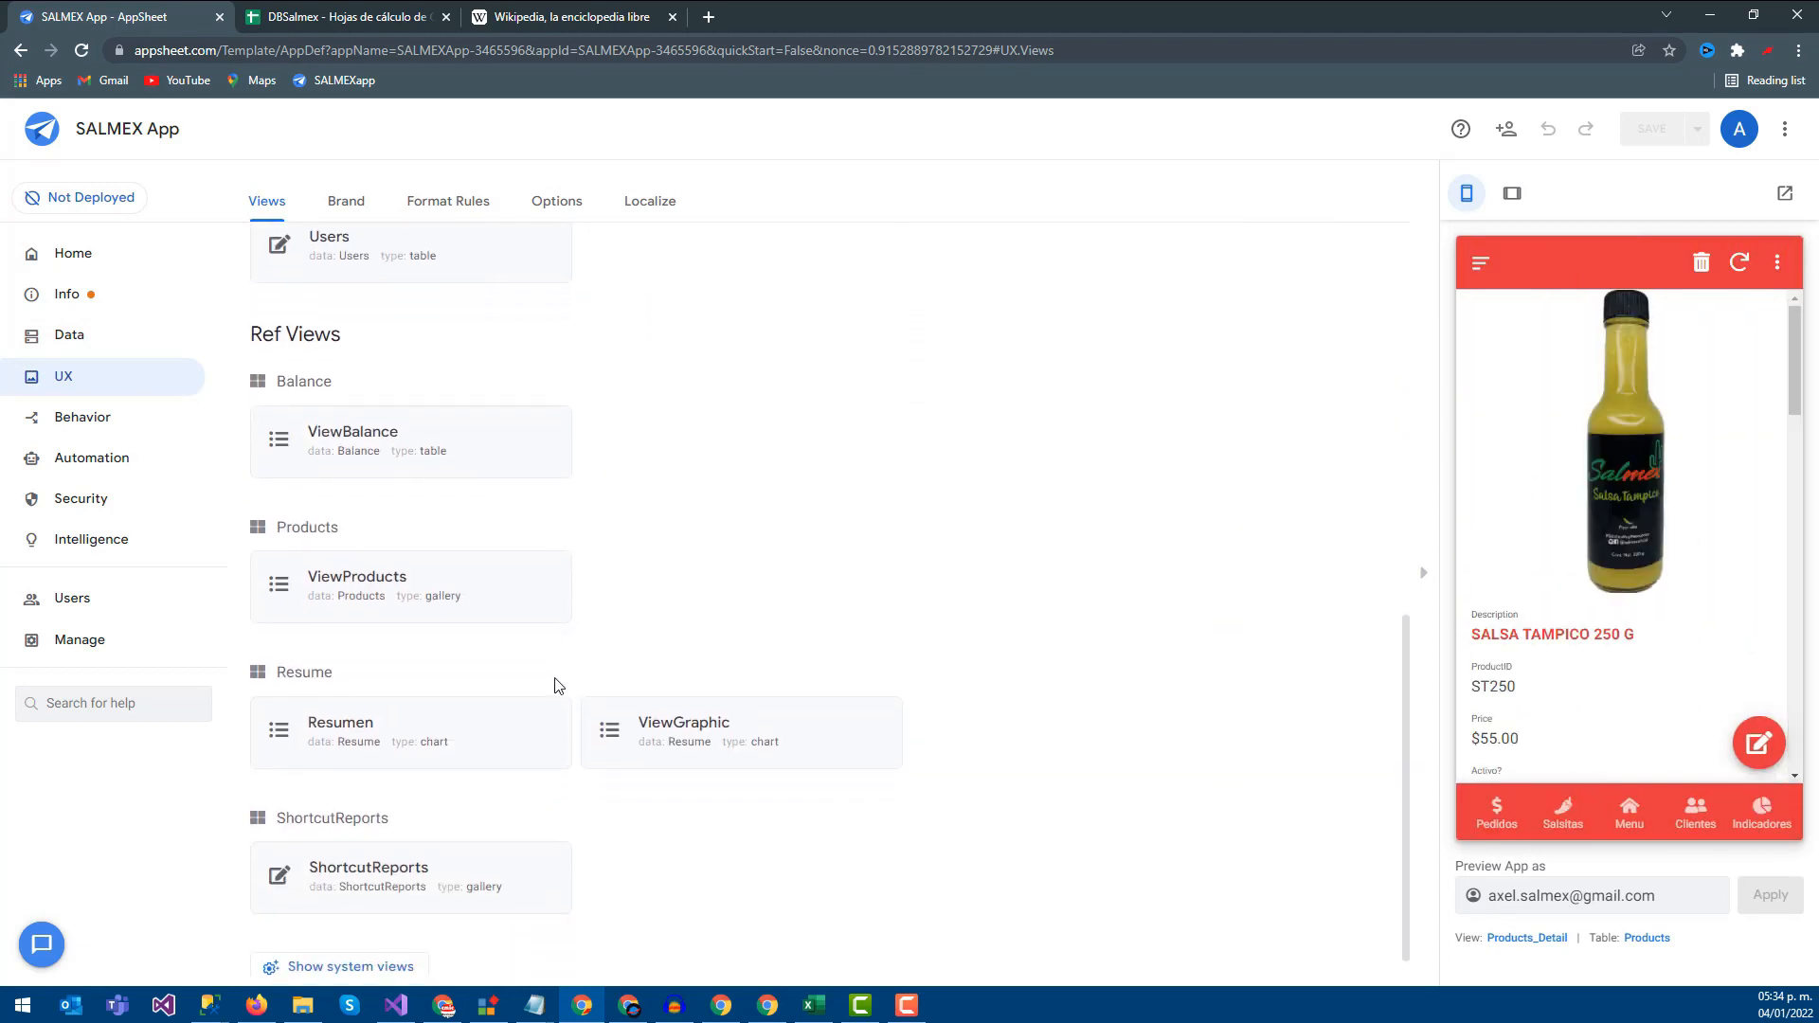
scroll(555, 685, "down", 1)
left_click(372, 853)
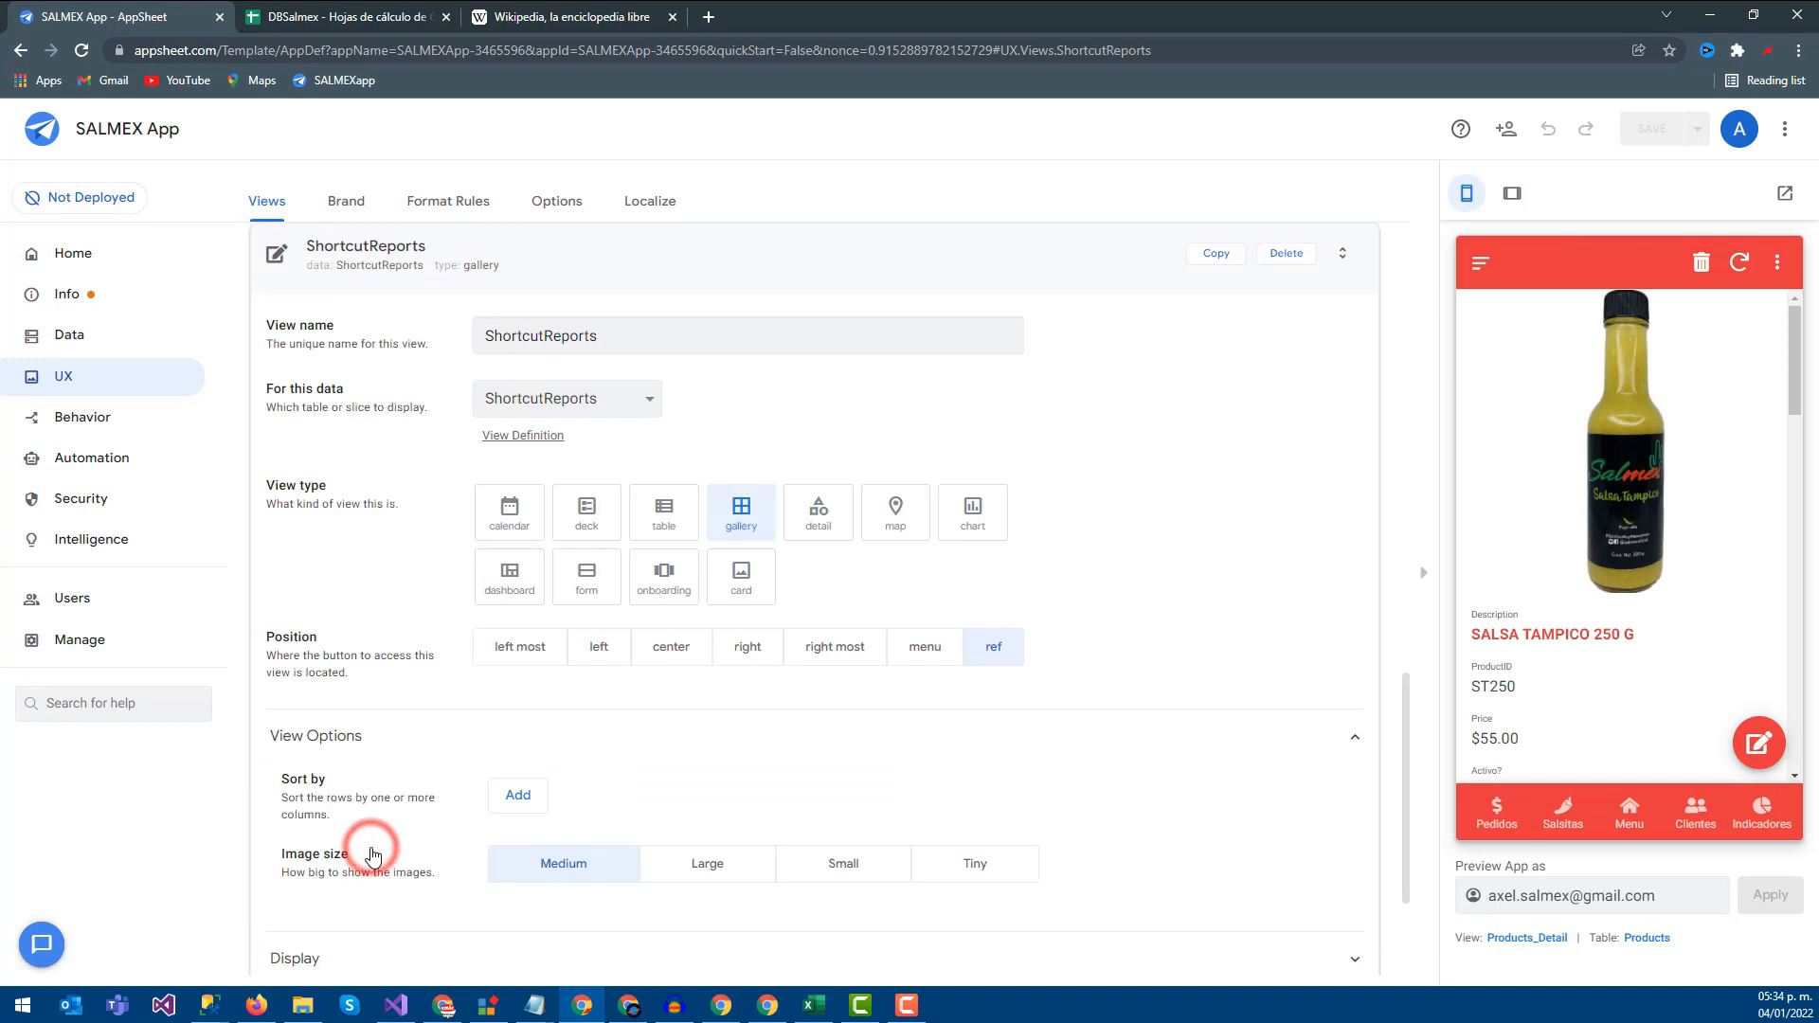
Set the view's Row Selected event action to OpenURL and save
scroll(563, 690, "down", 3)
left_click(333, 779)
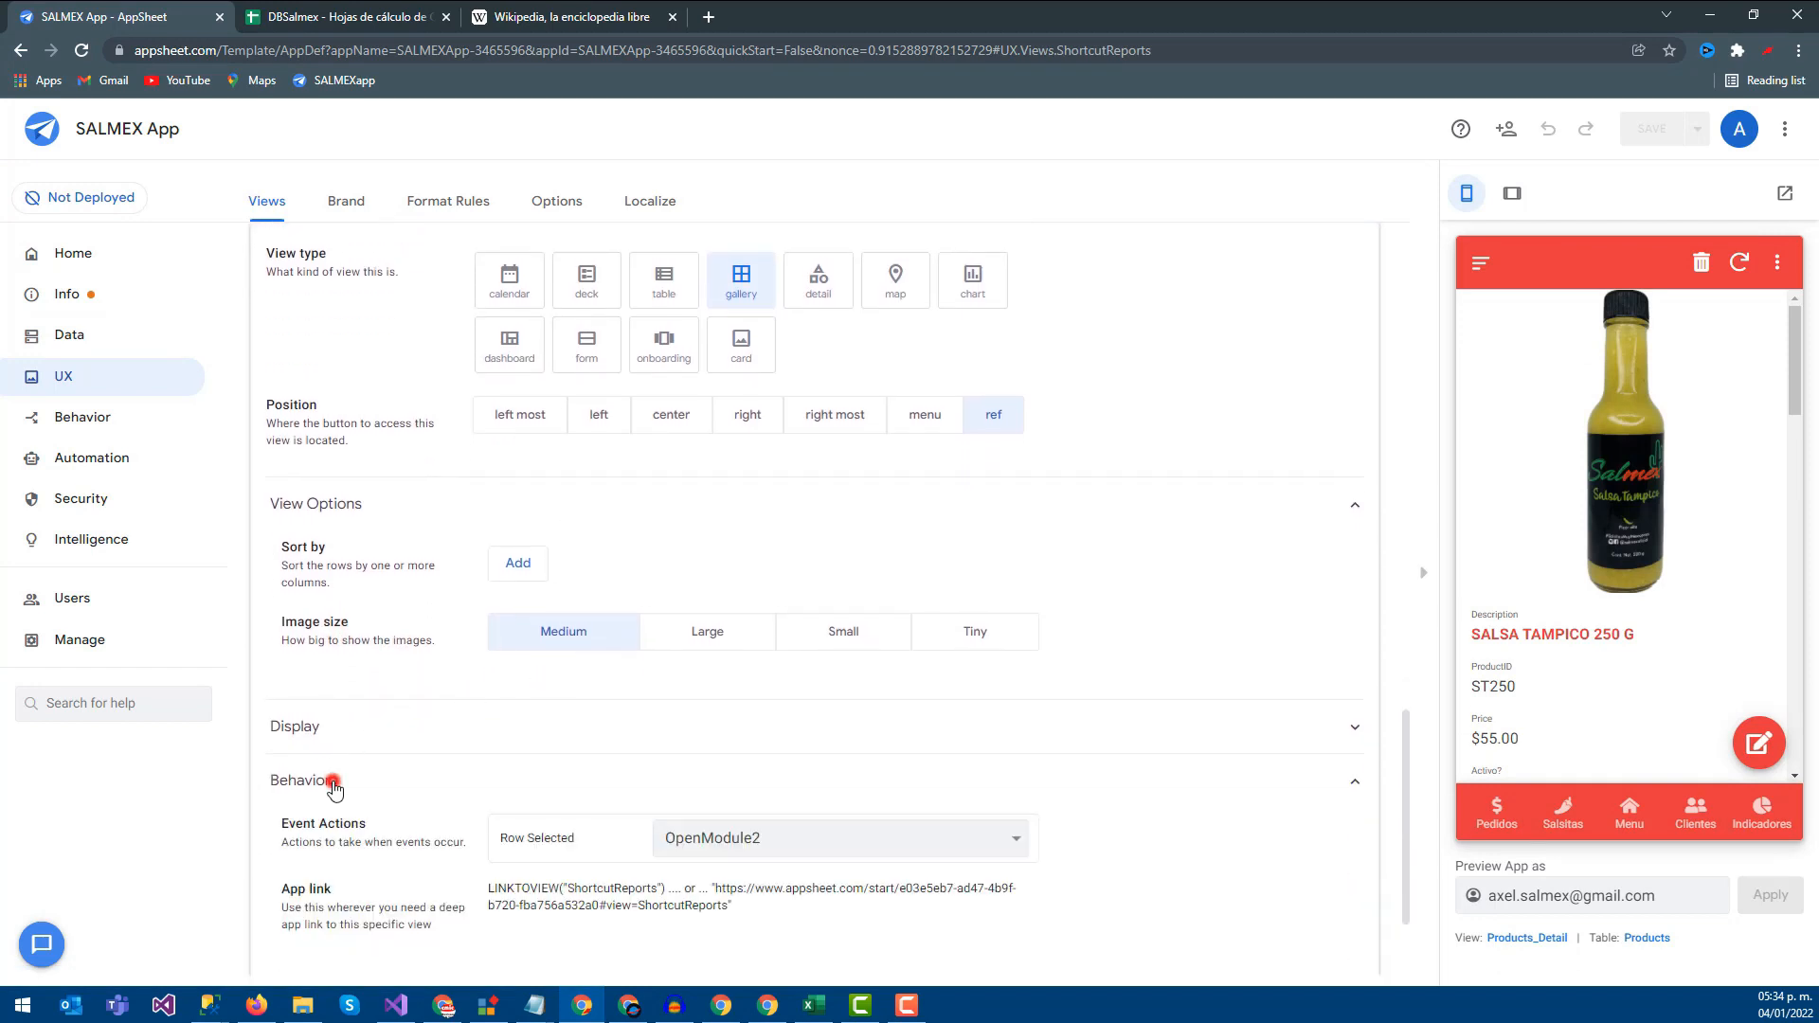
scroll(332, 786, "down", 2)
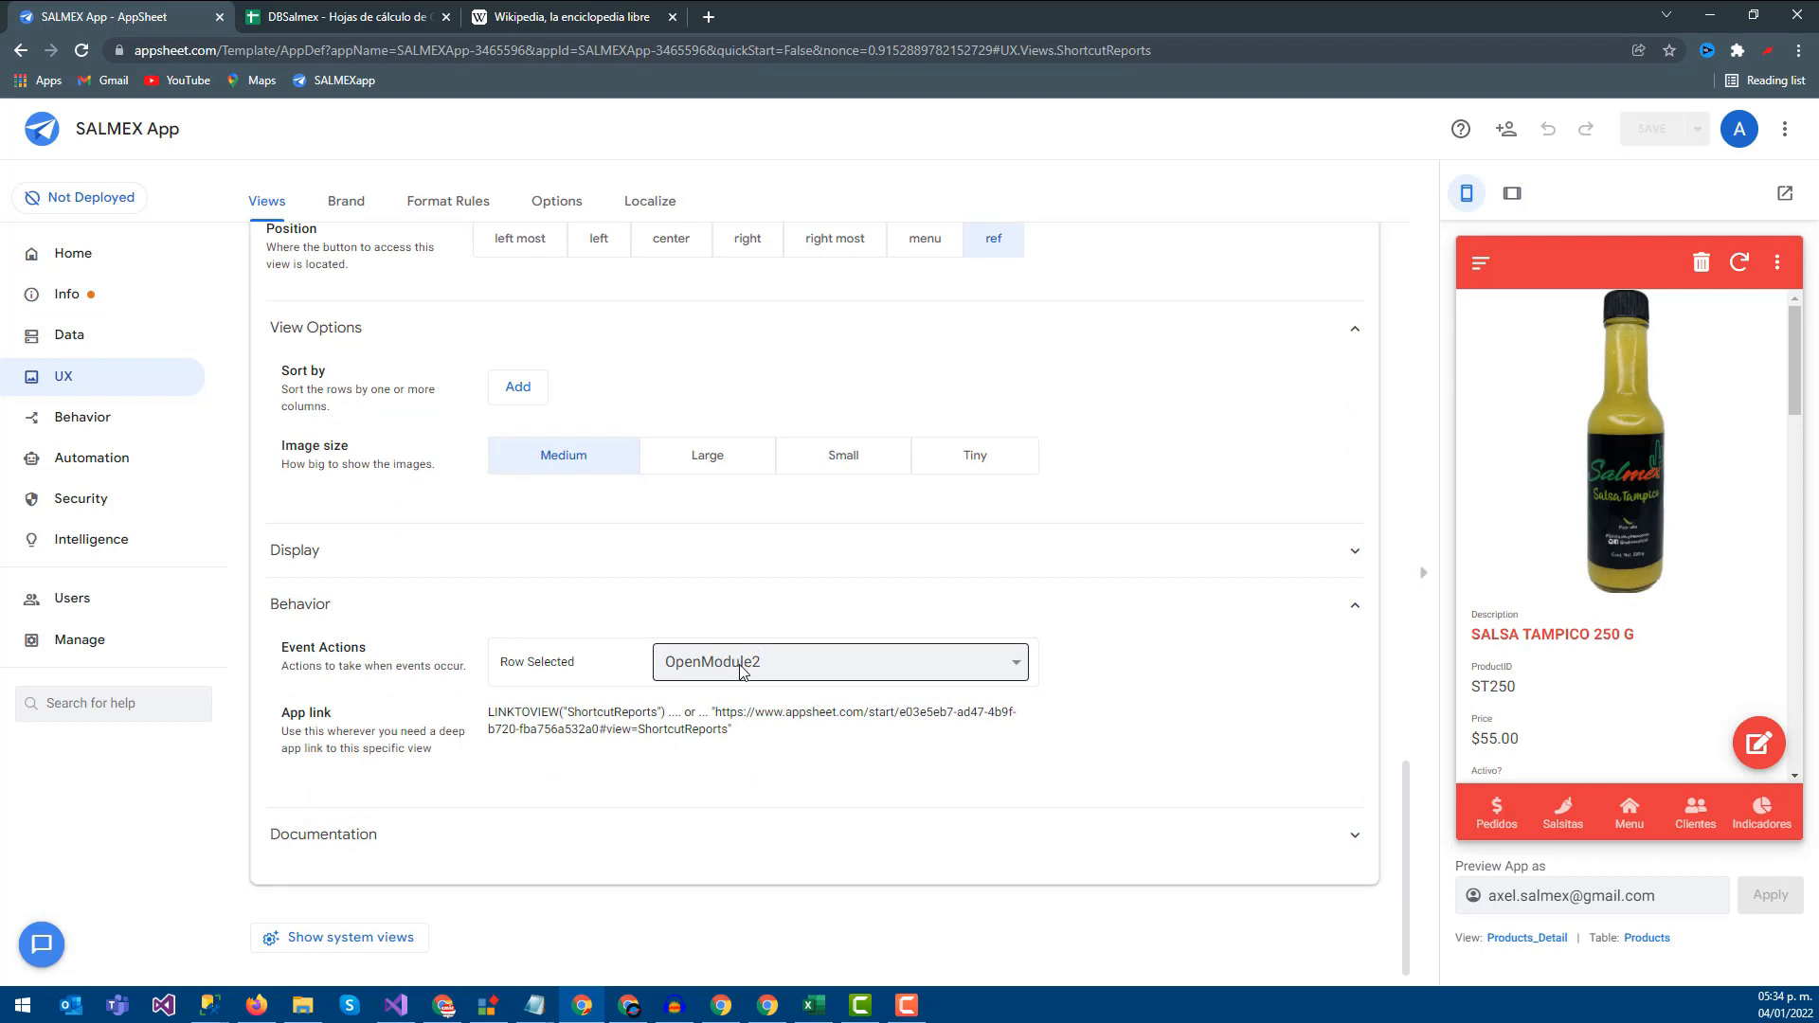
left_click(742, 671)
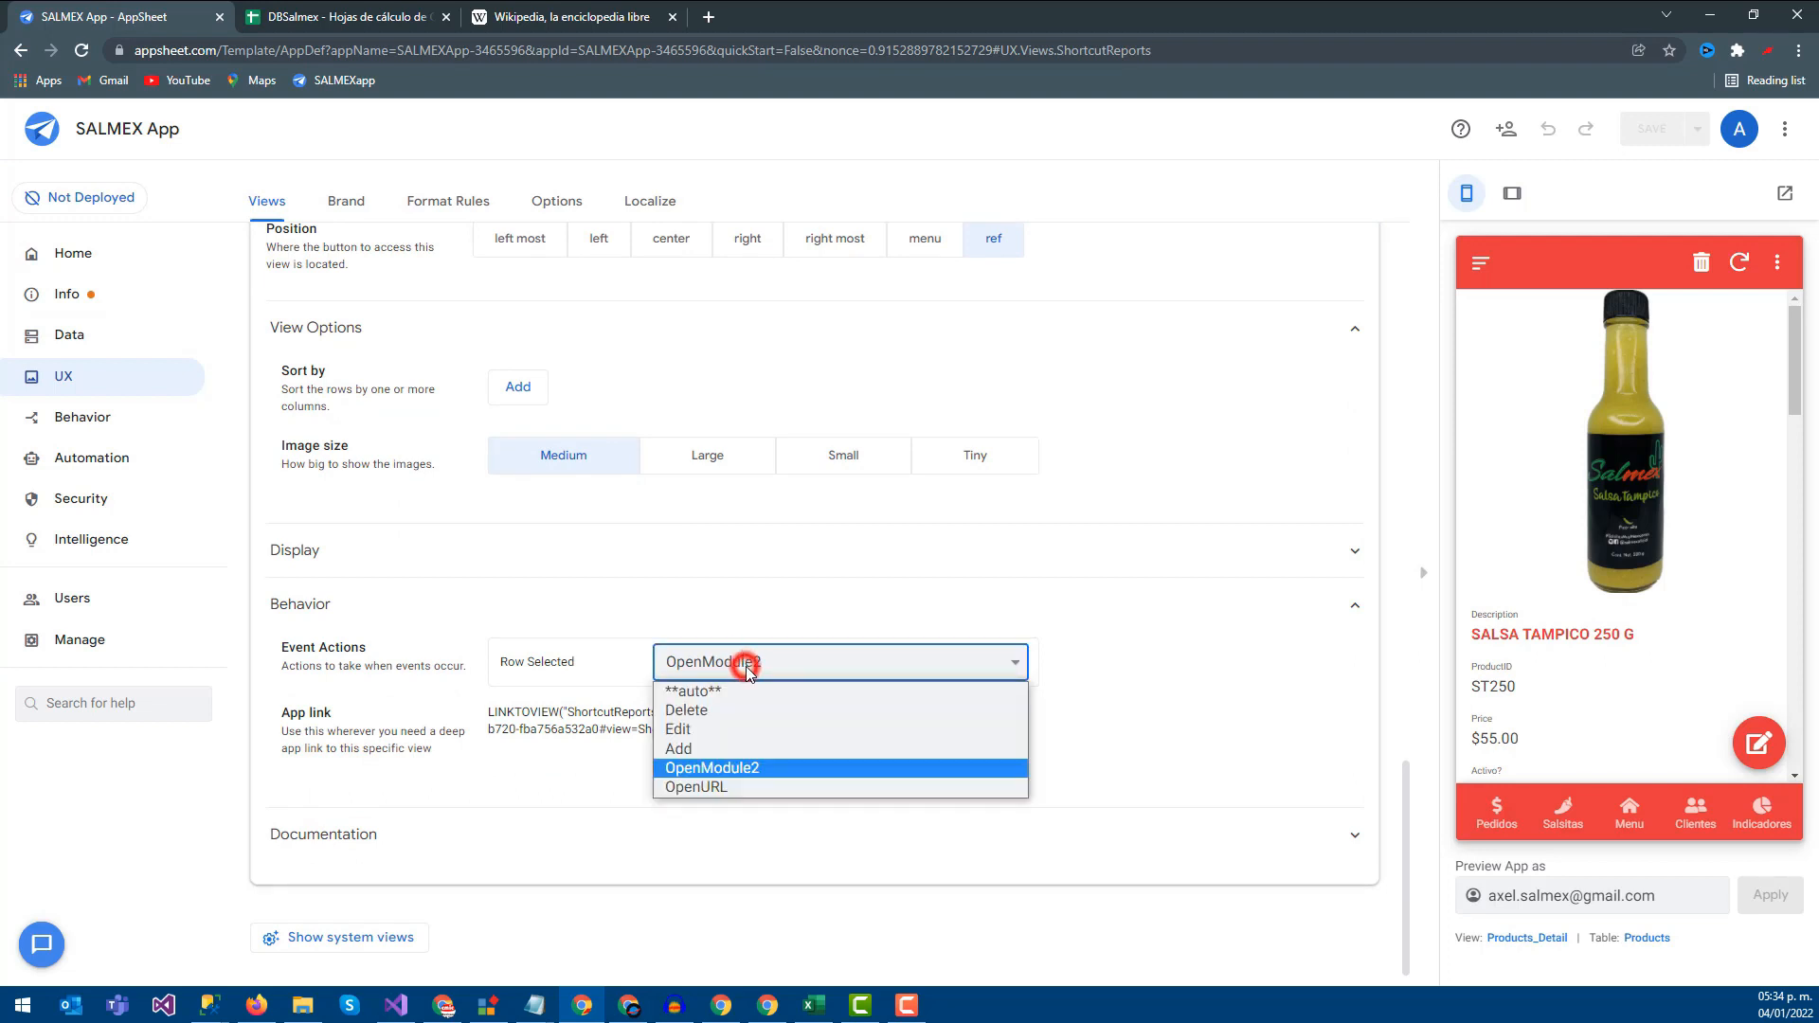
left_click(697, 788)
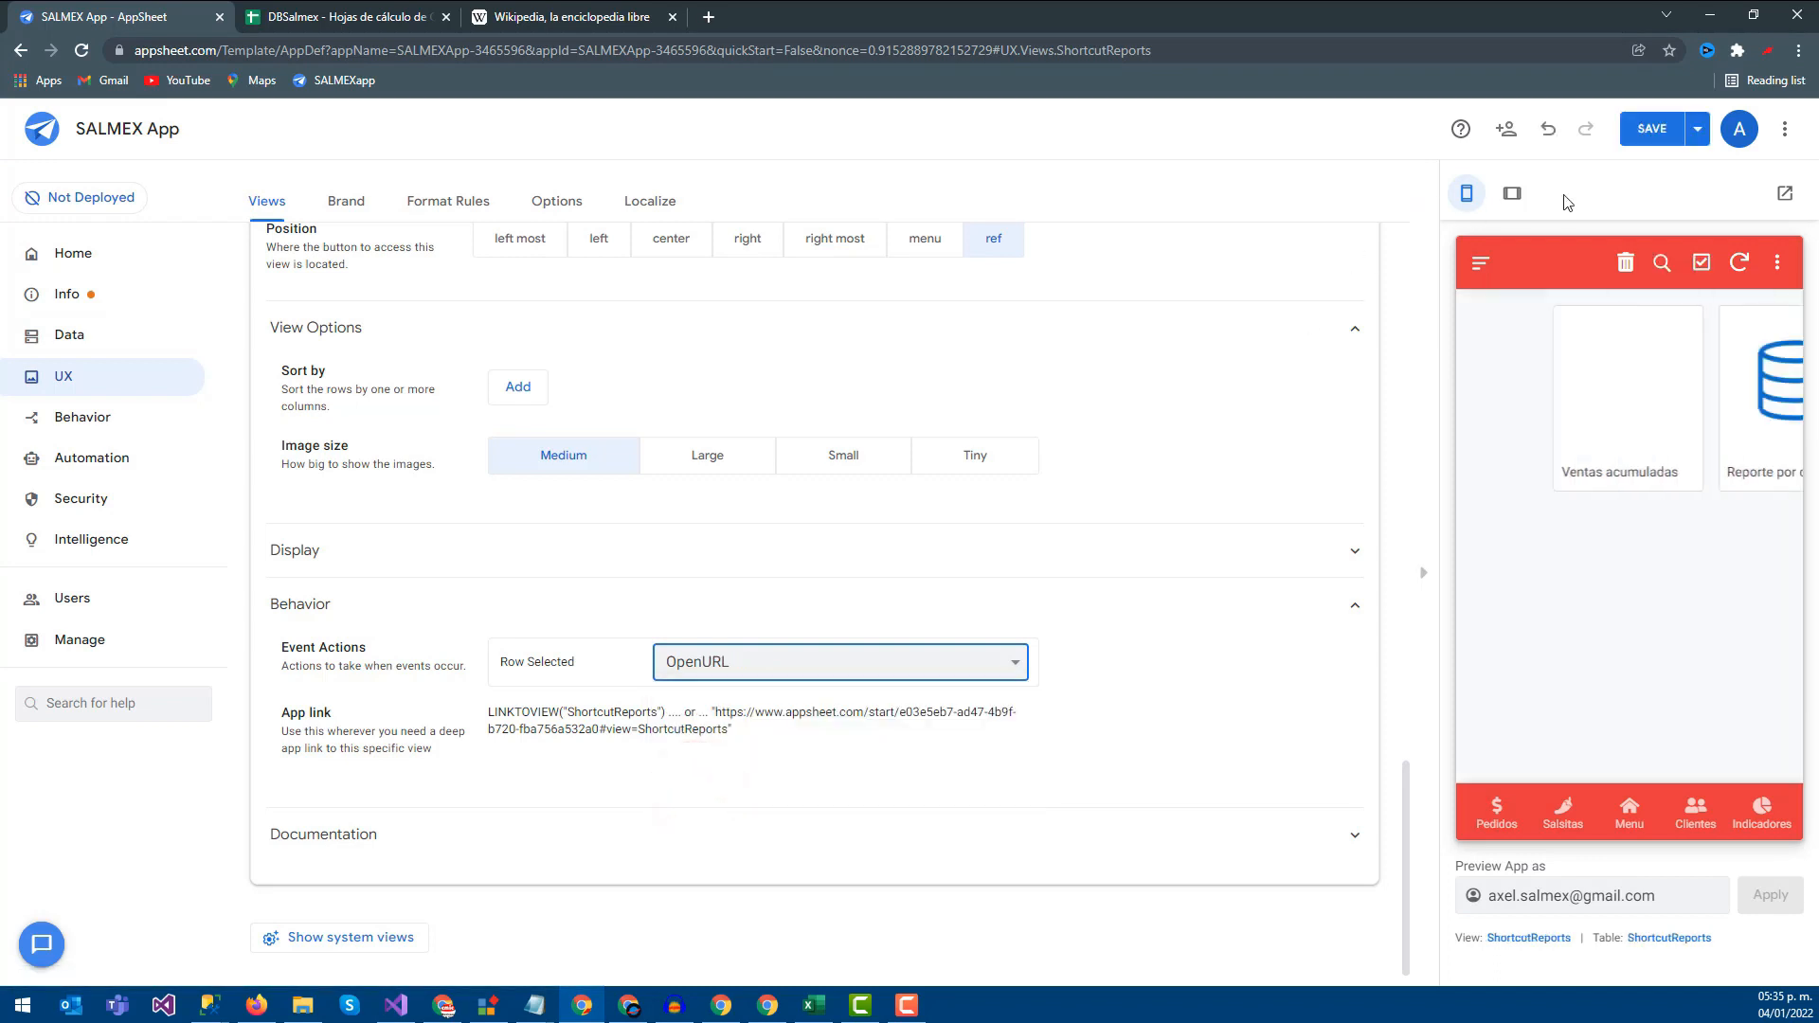
left_click(1653, 132)
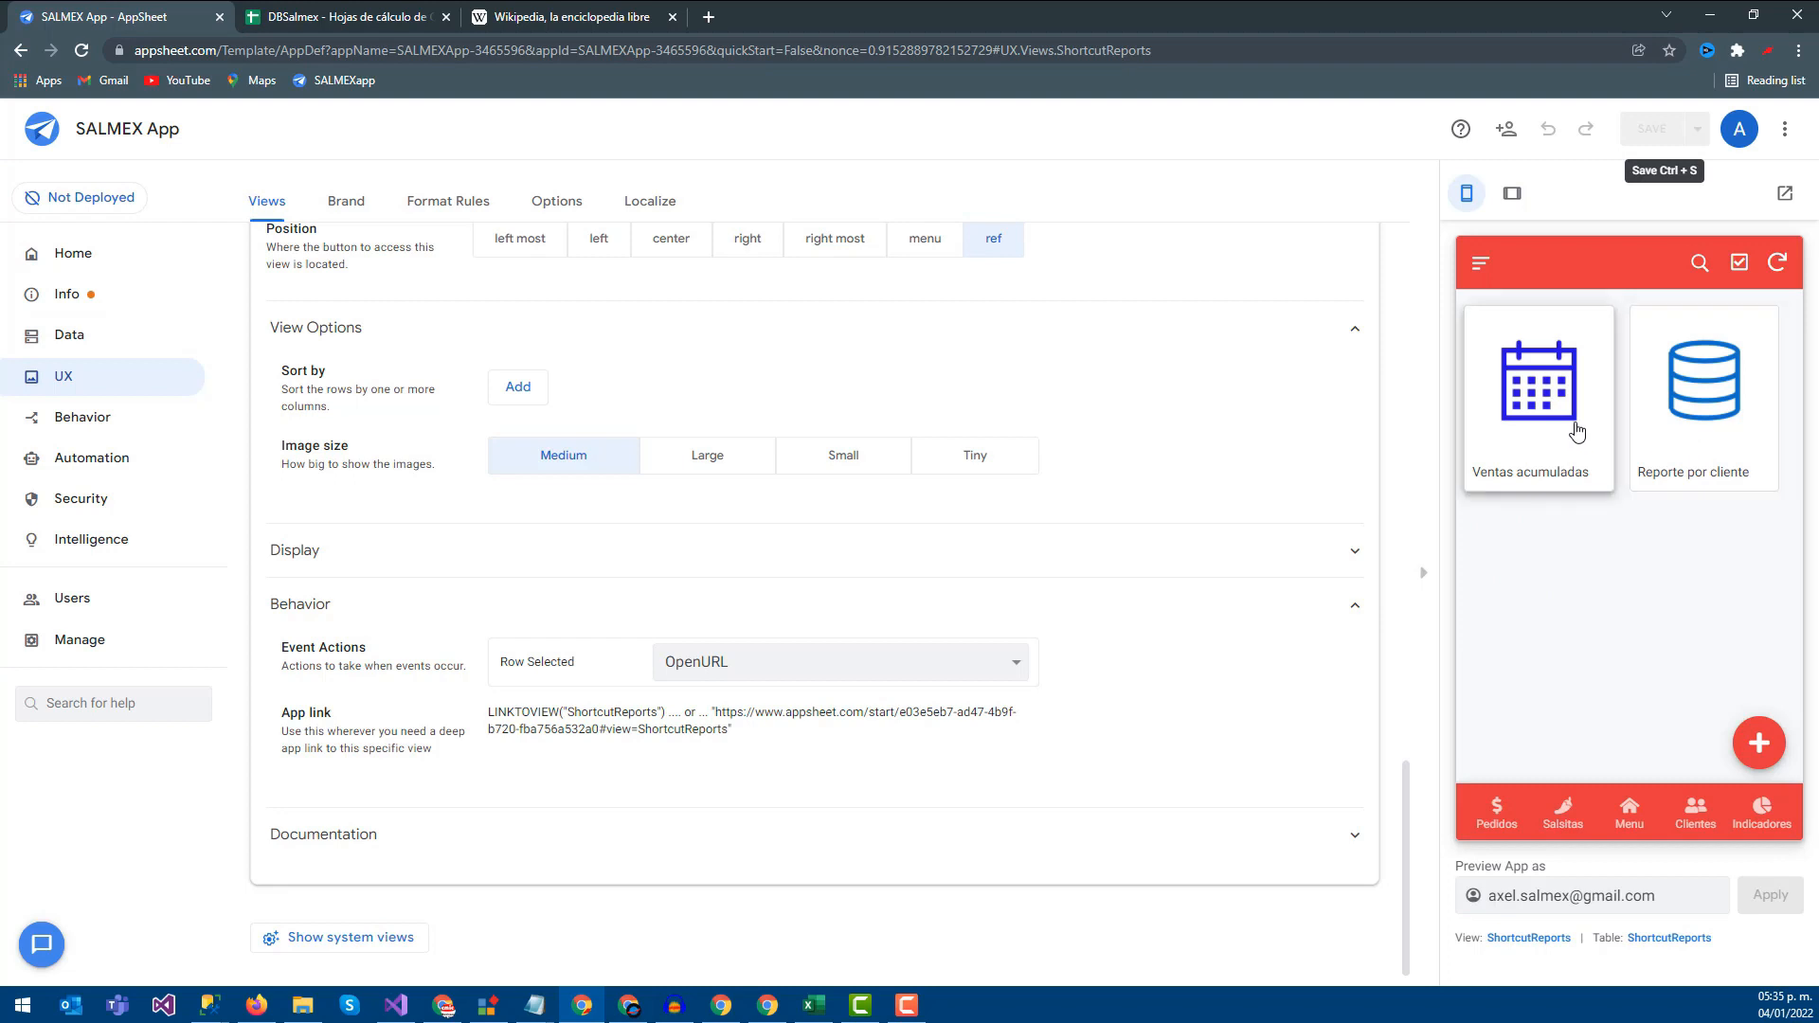
Test the Ventas acumuladas and Reporte por cliente links, then close the Google and Wikipedia pages
left_click(1508, 428)
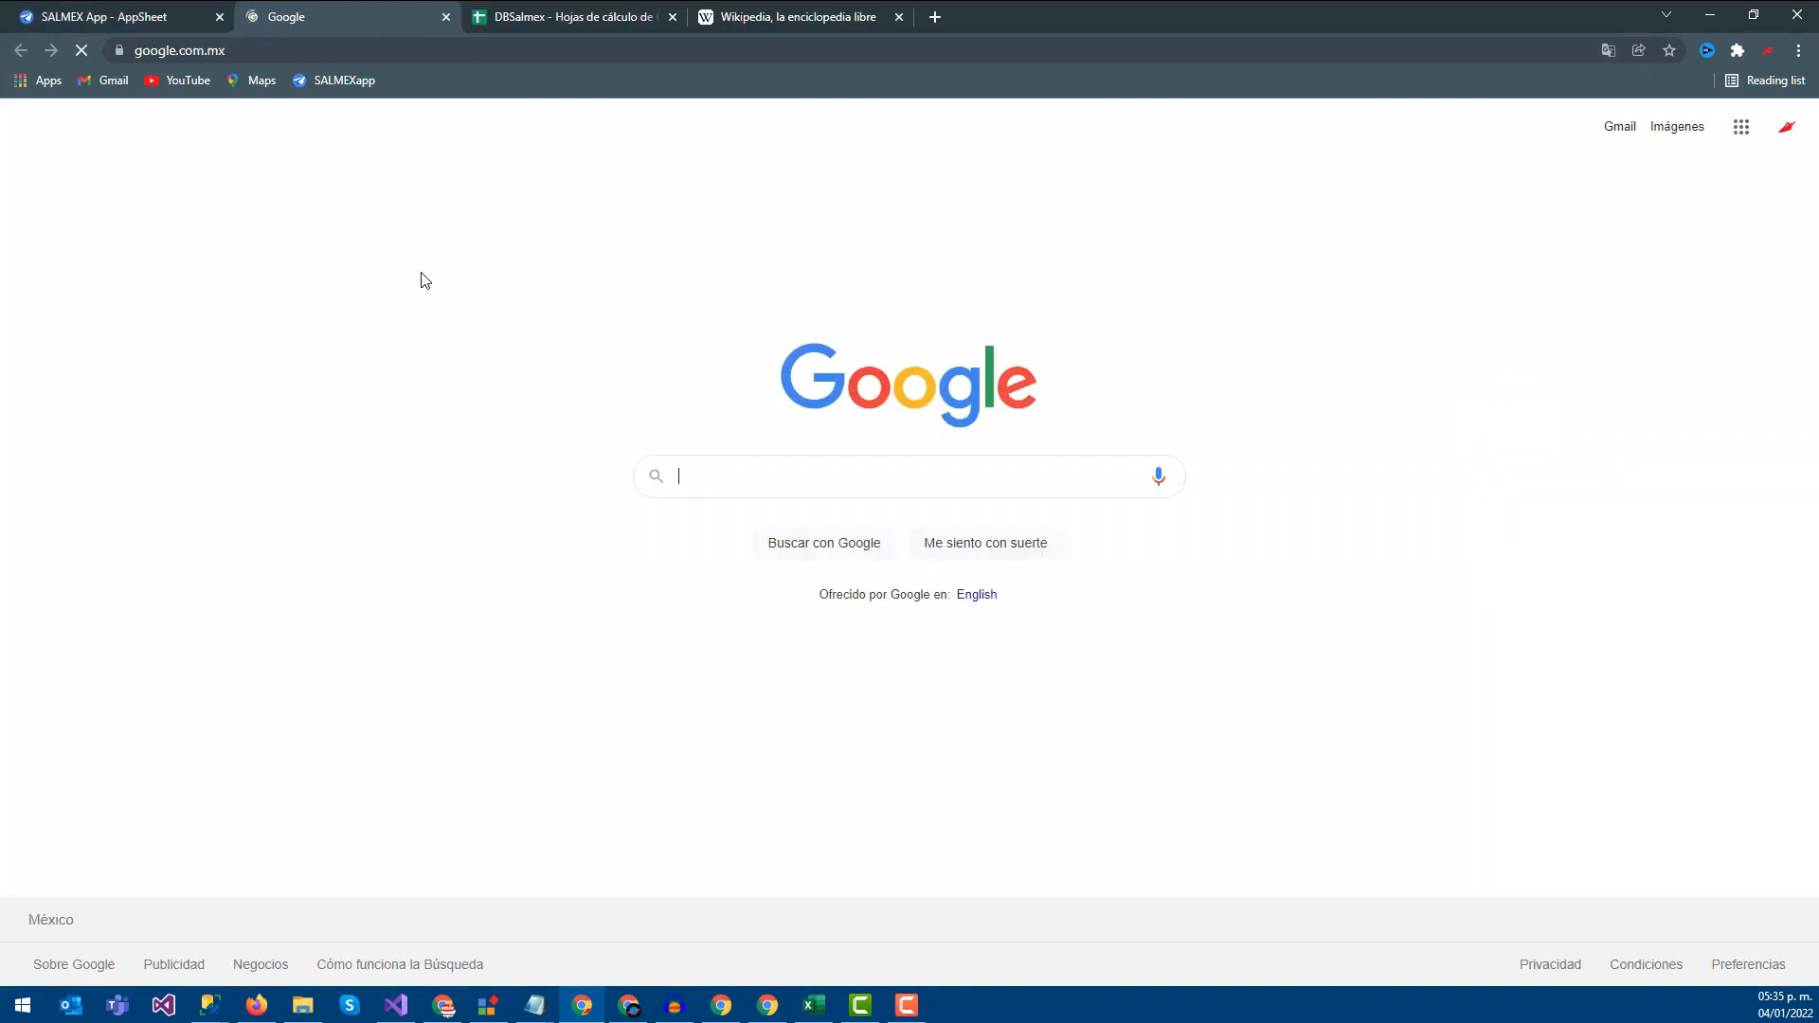
left_click(86, 16)
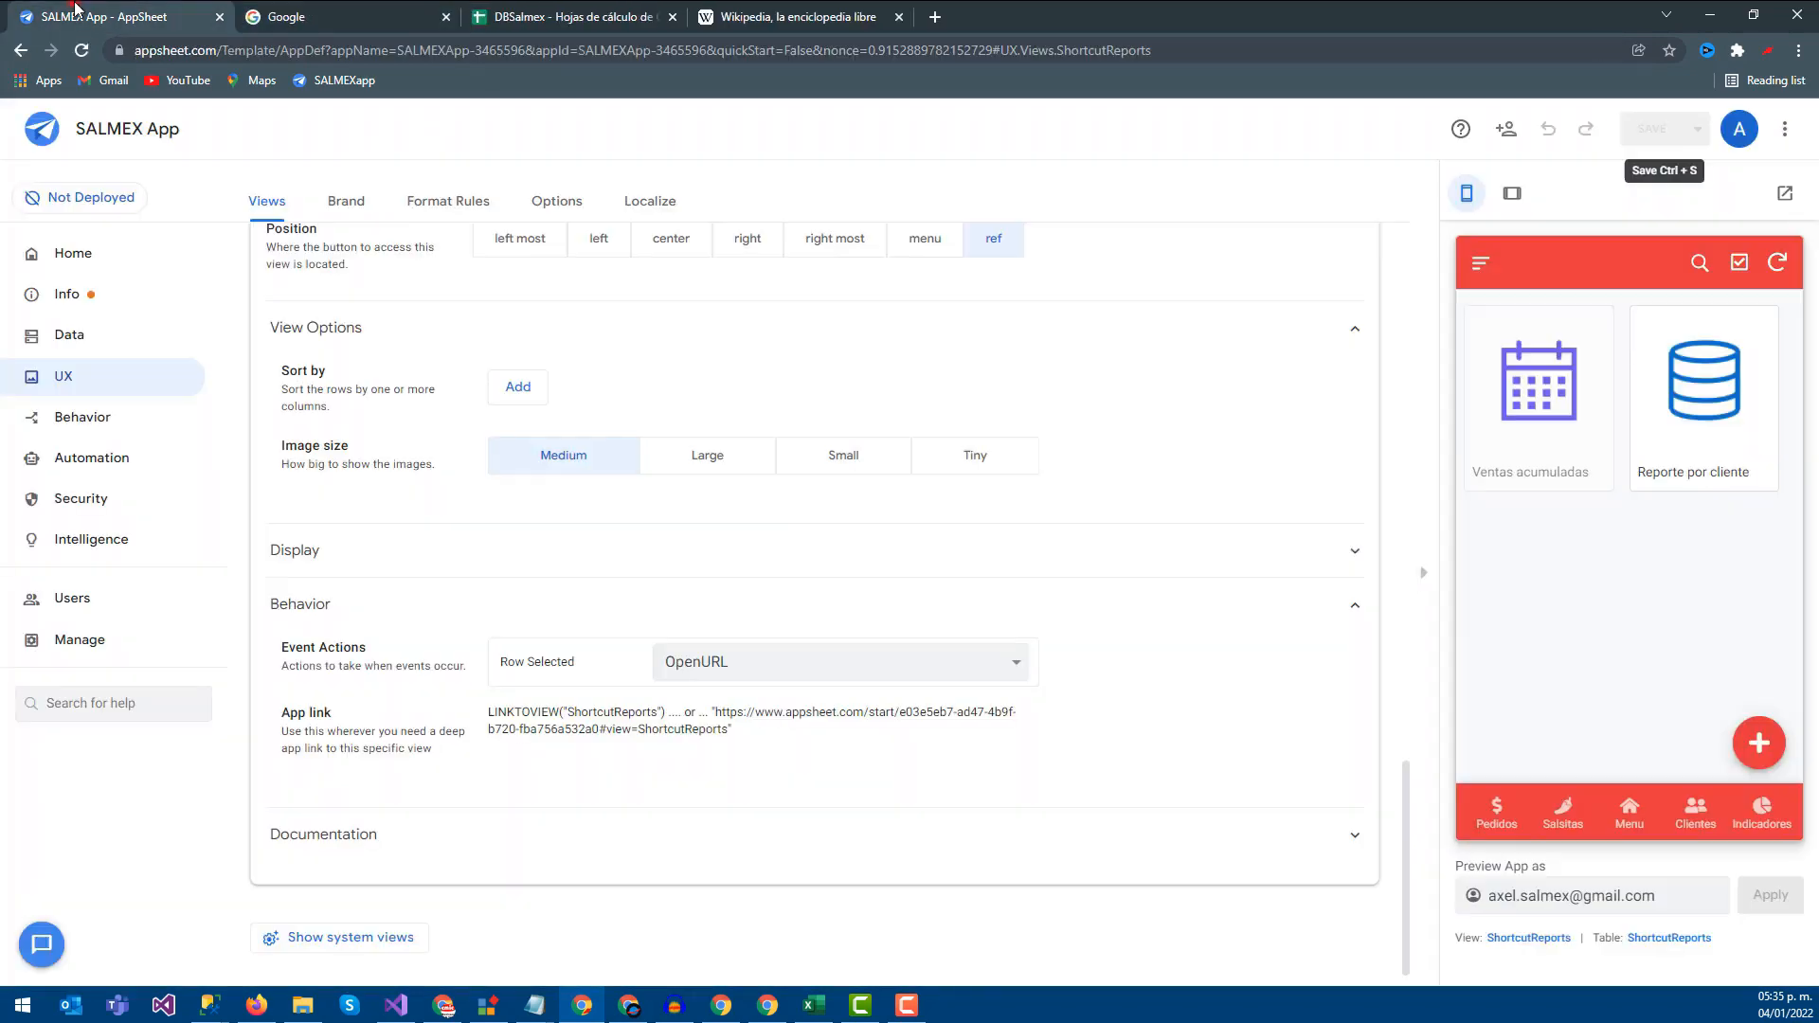
left_click(1706, 415)
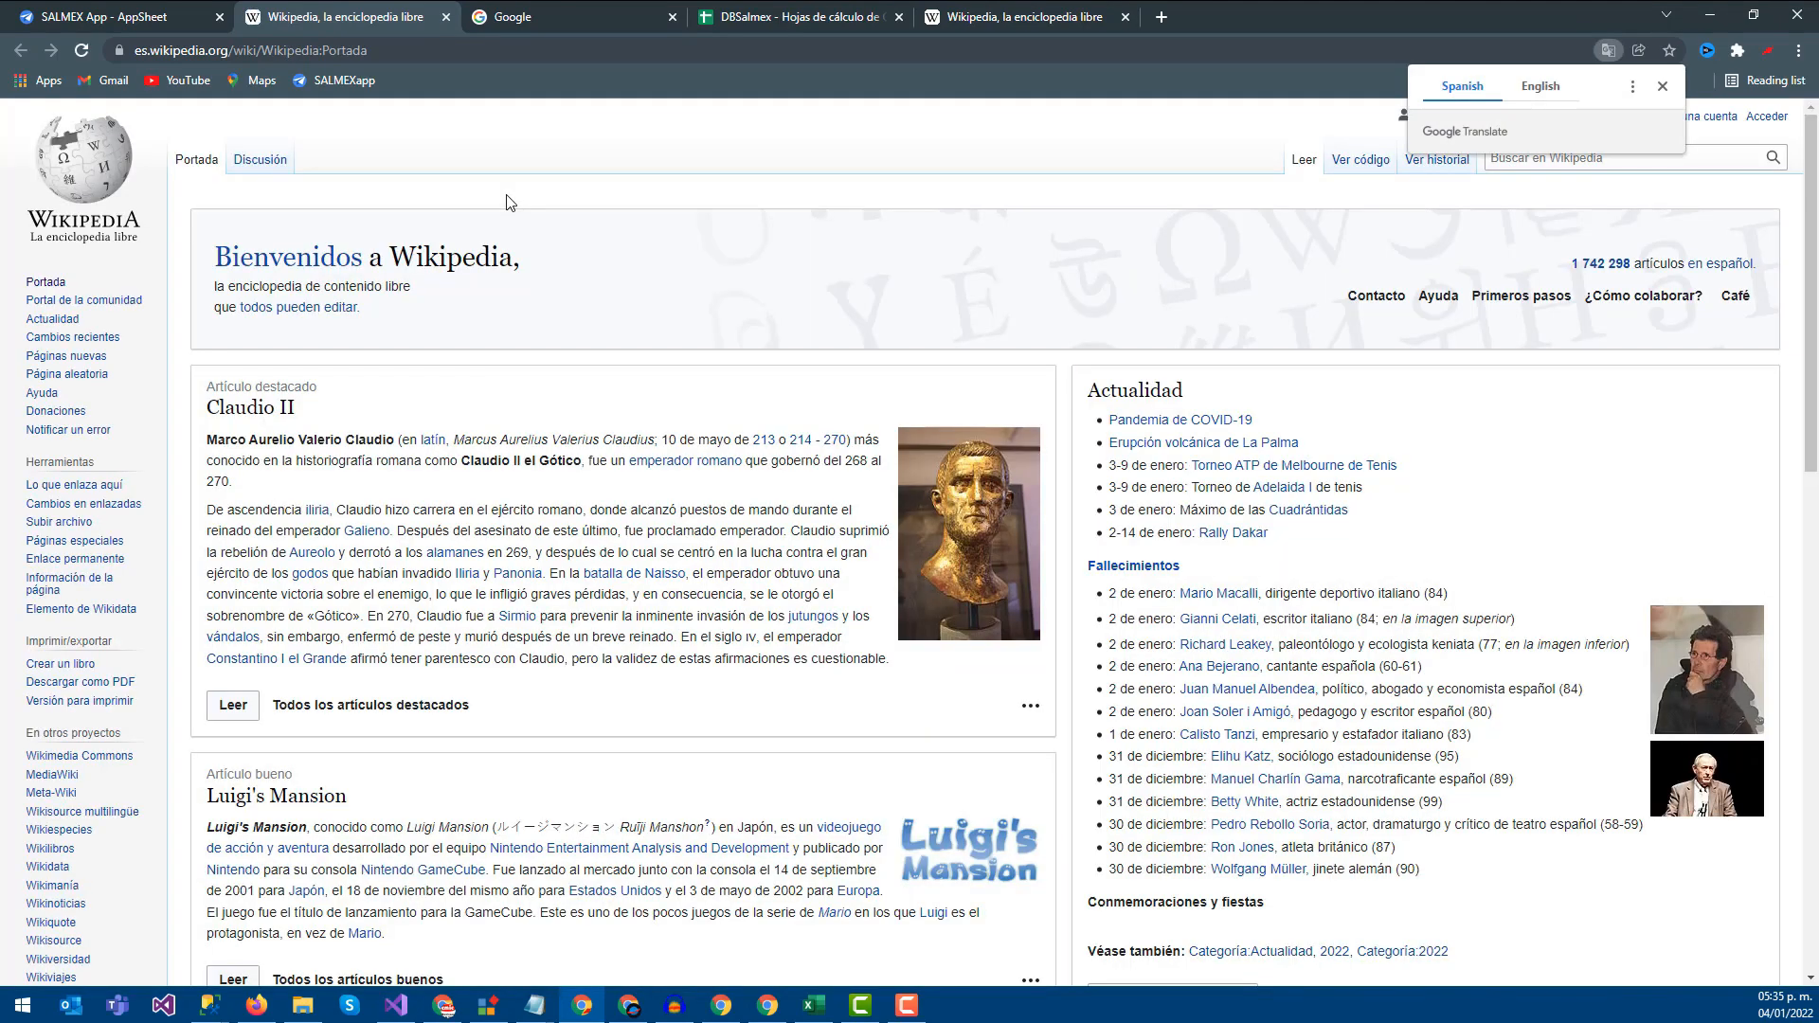
left_click(447, 17)
left_click(449, 18)
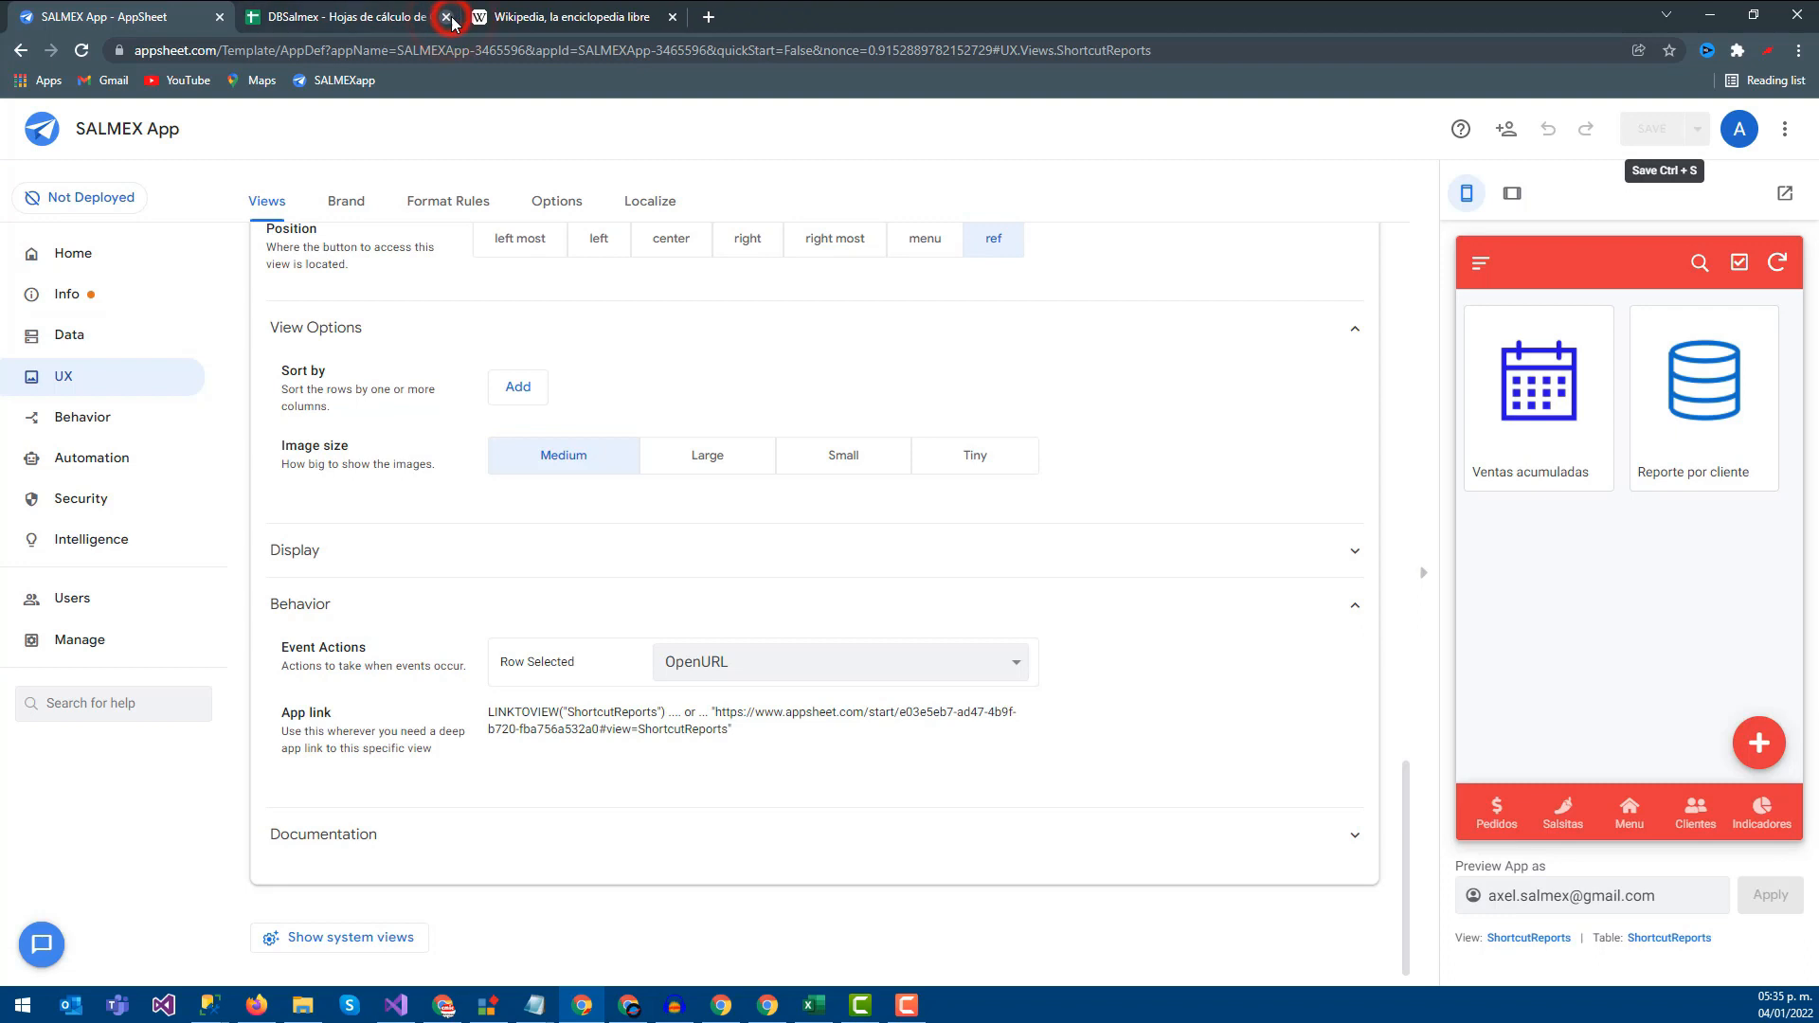
Switch to the DBSalmex sheet and select report names in B2 and B3
left_click(355, 17)
left_click(279, 368)
left_click(235, 274)
left_click(233, 293)
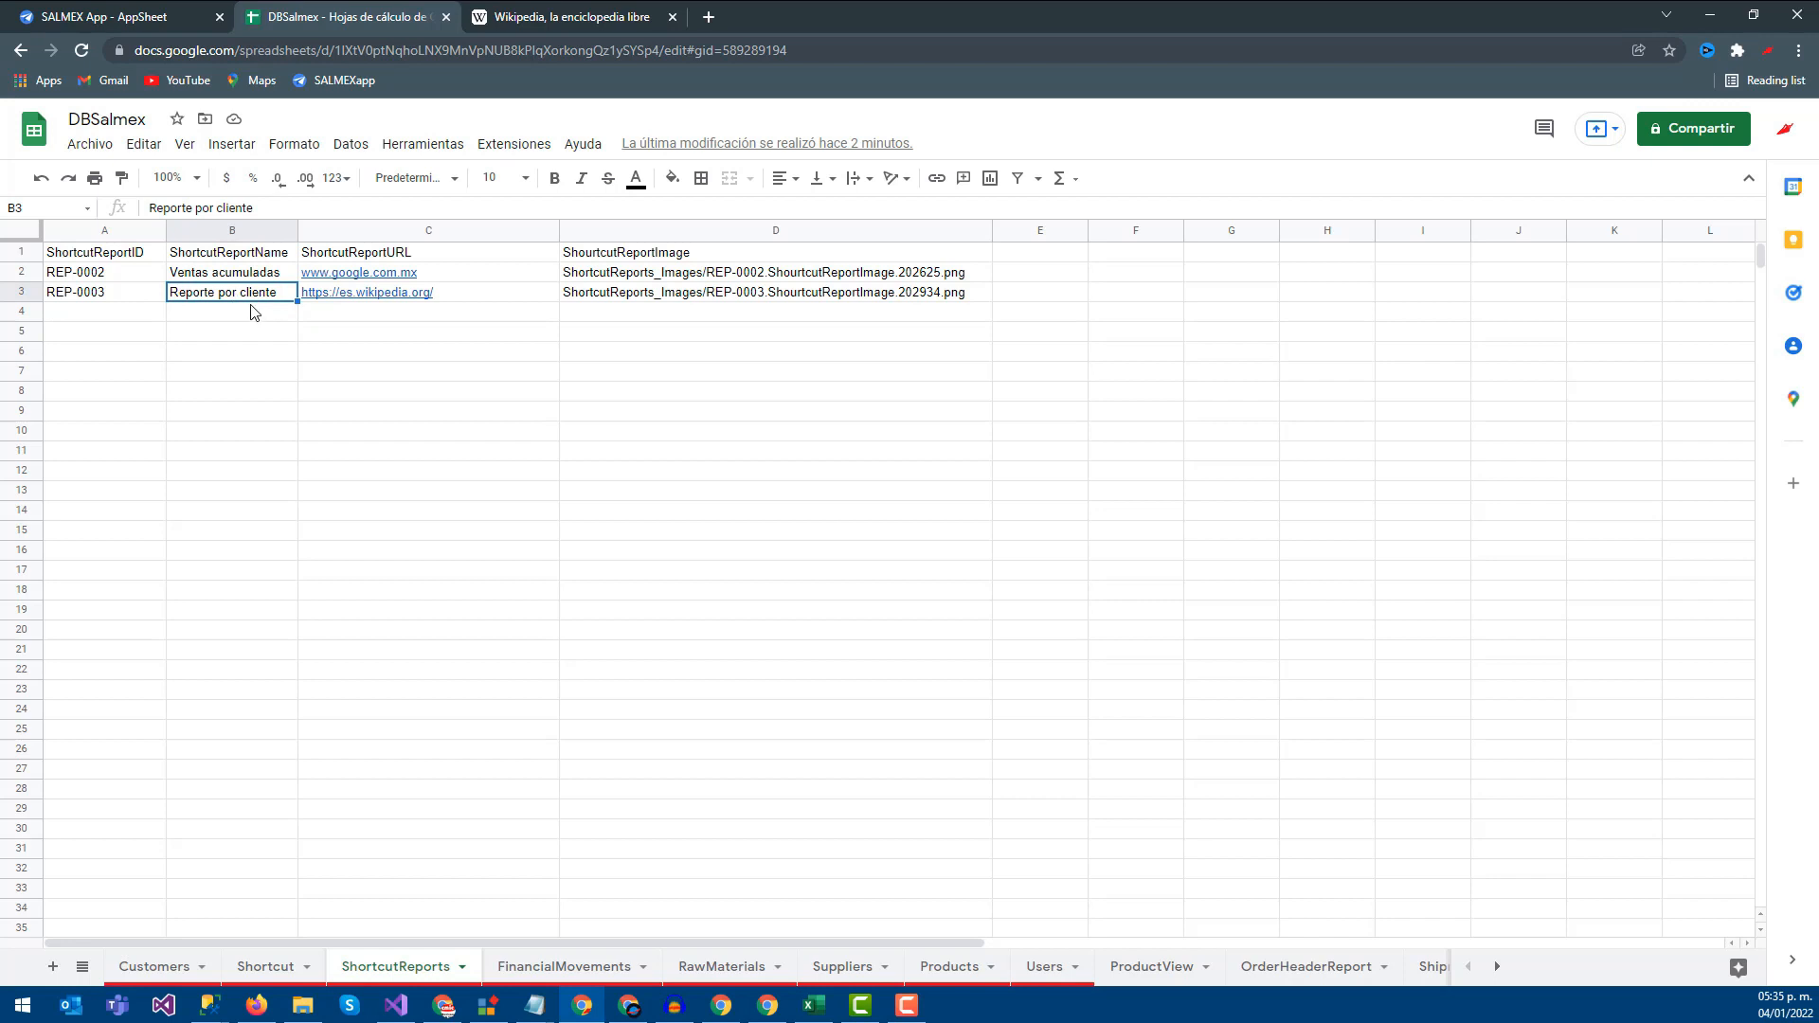
Rename the REP-0003 shortcut in B3 to 'Compras acumulas' and return to the AppSheet editor
type("Compras acumulas")
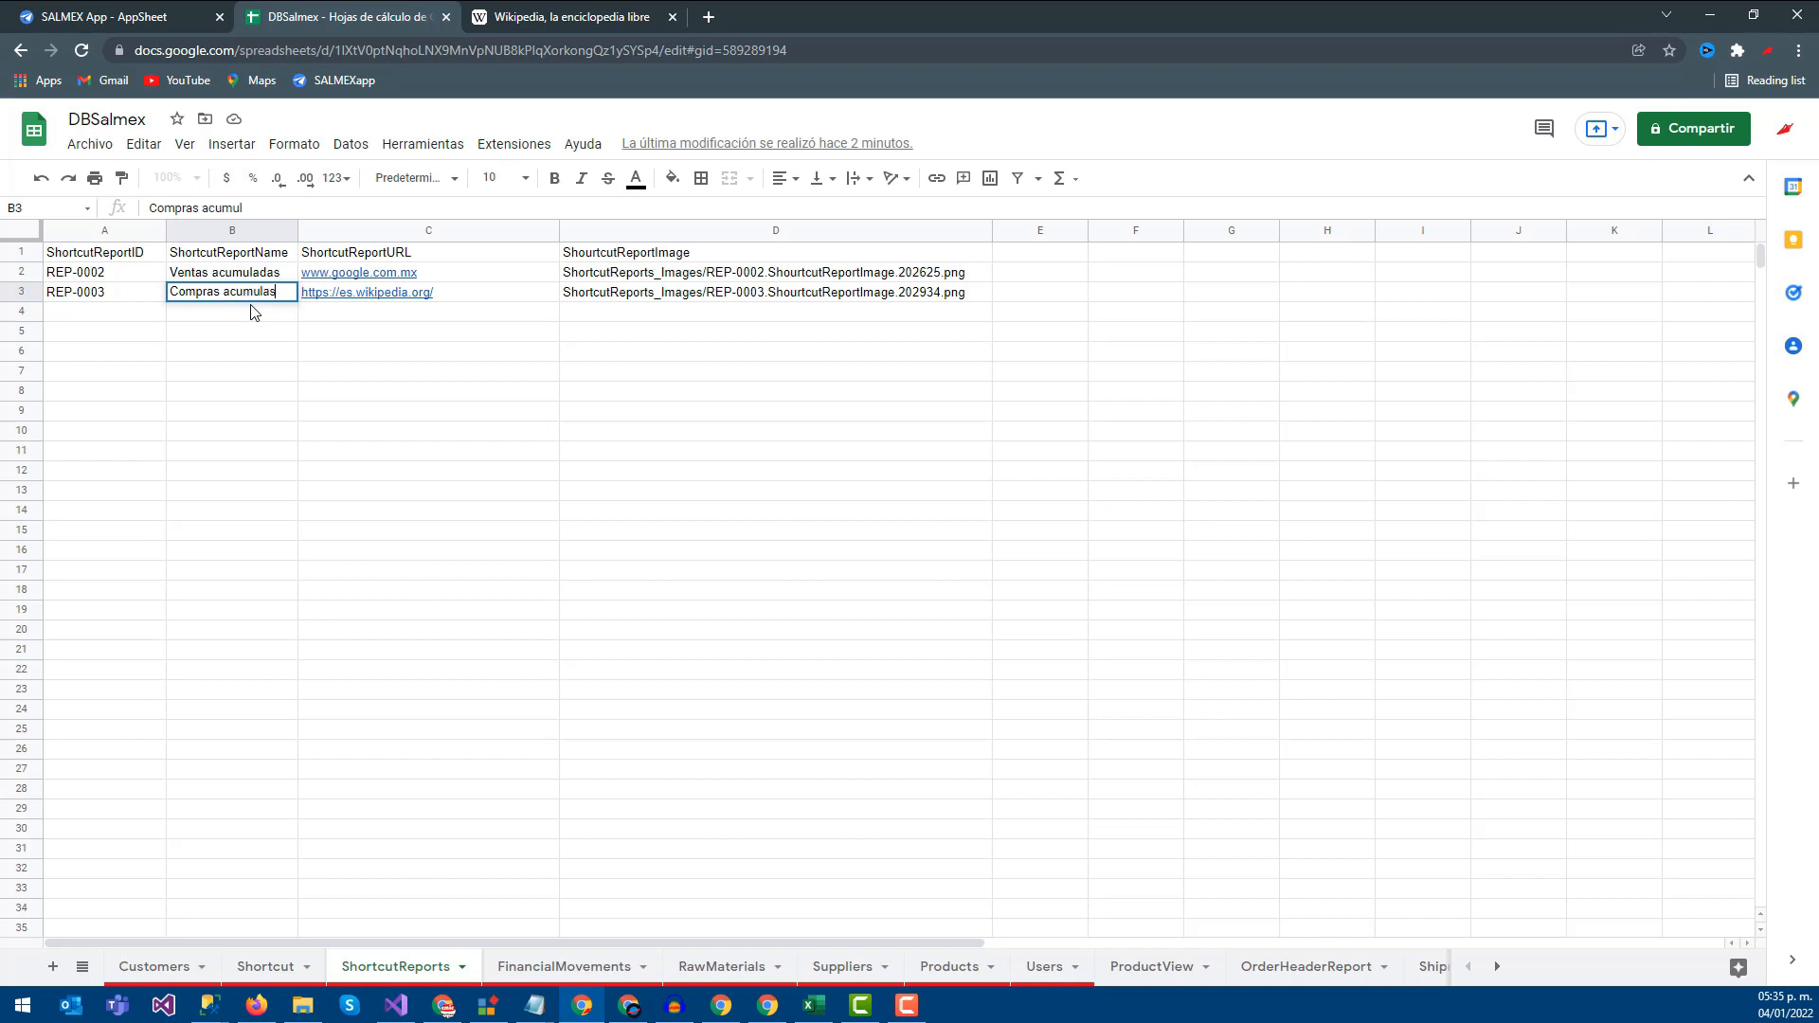
key("Return")
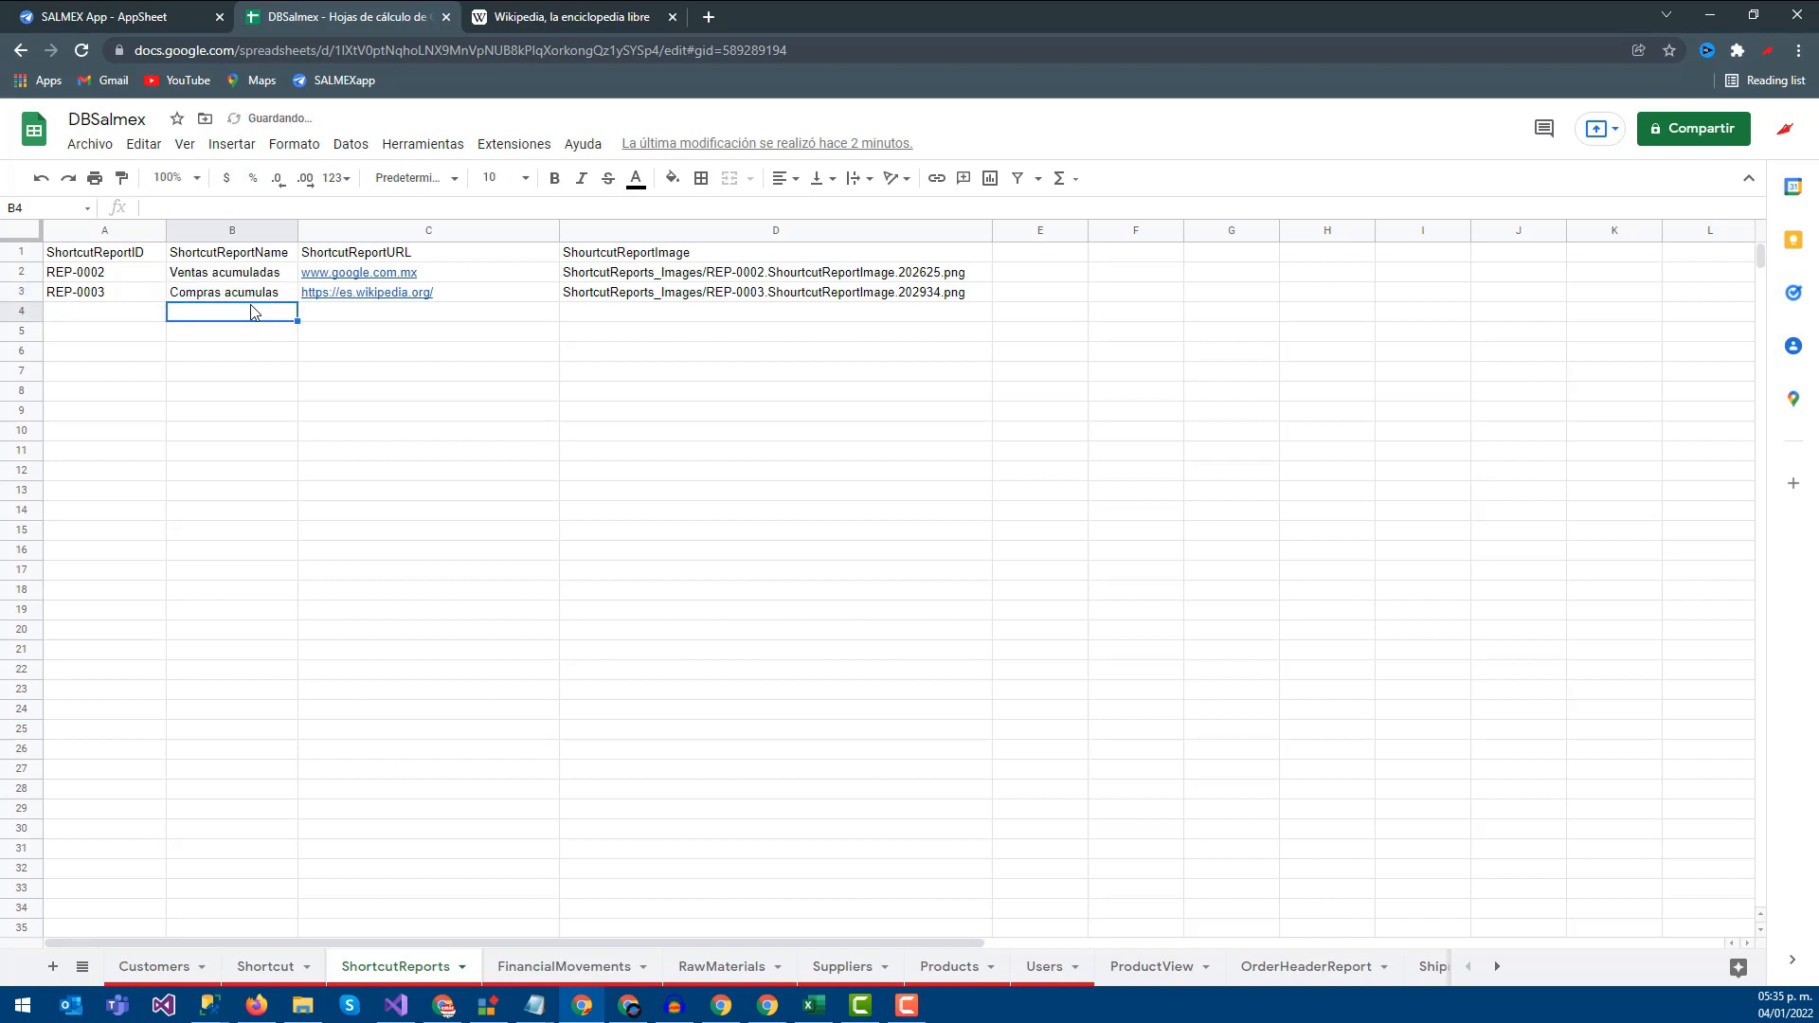
left_click_drag(725, 272, 720, 292)
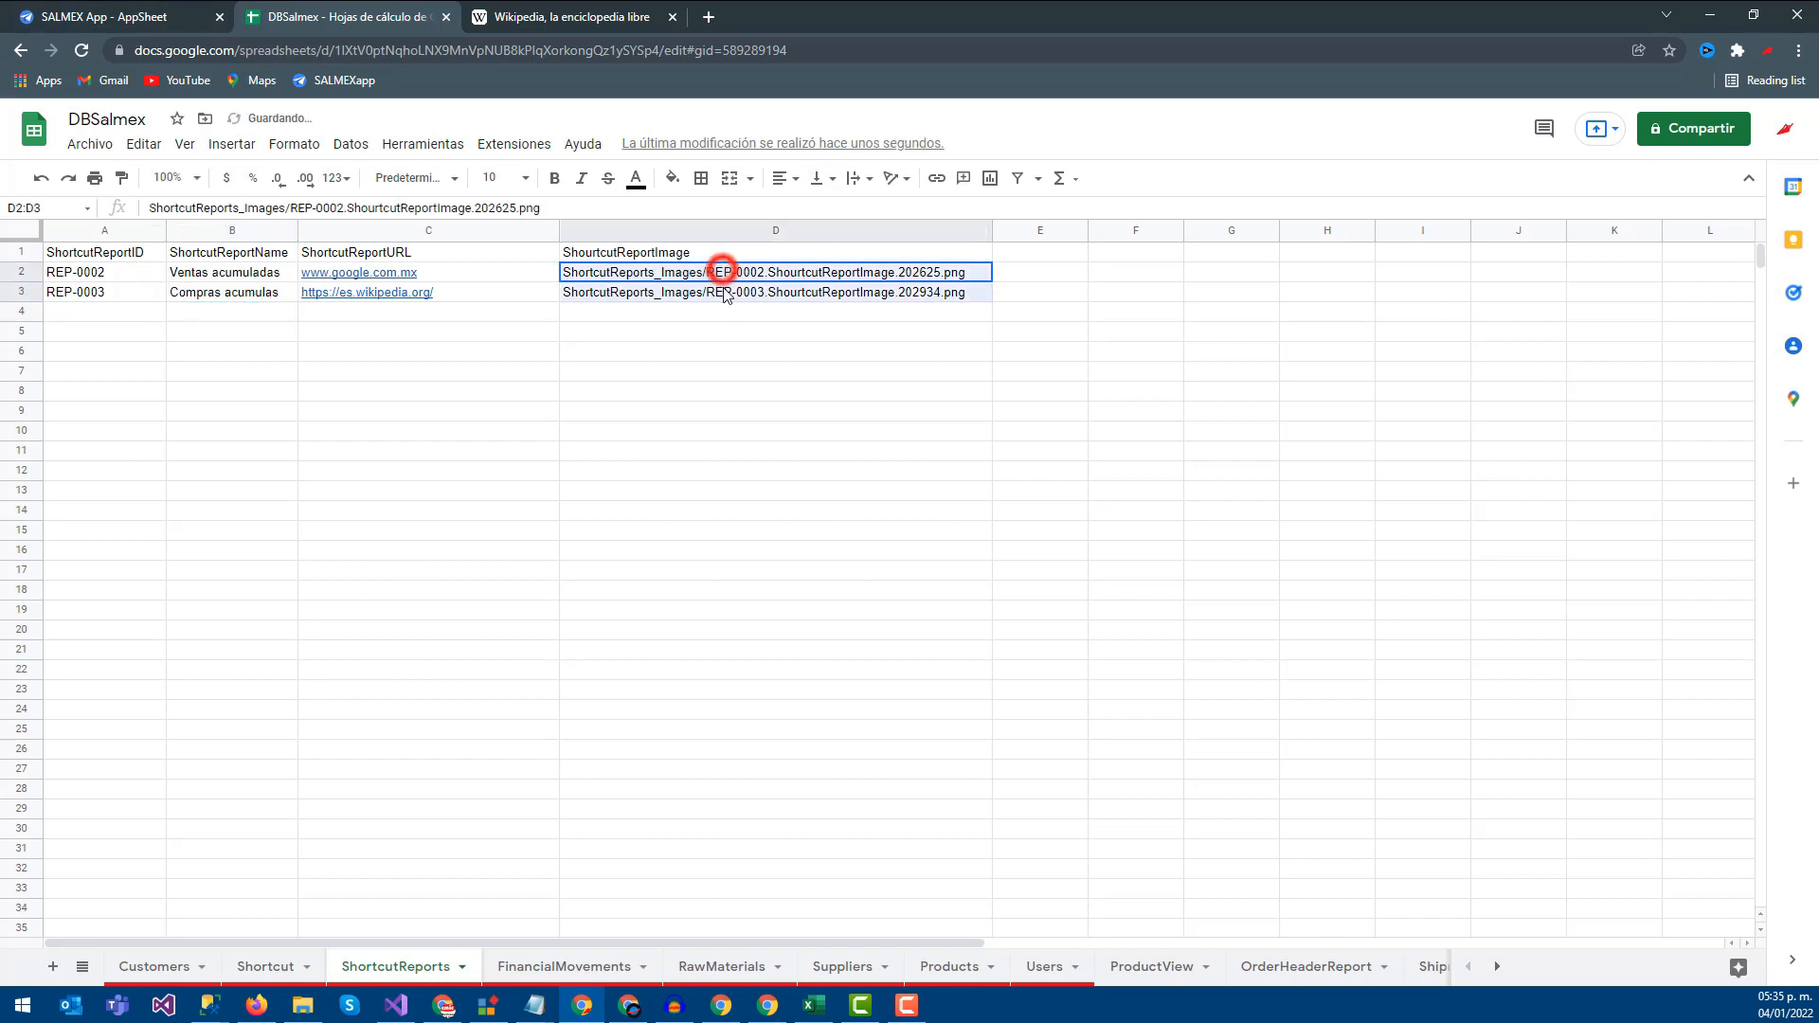
left_click(695, 312)
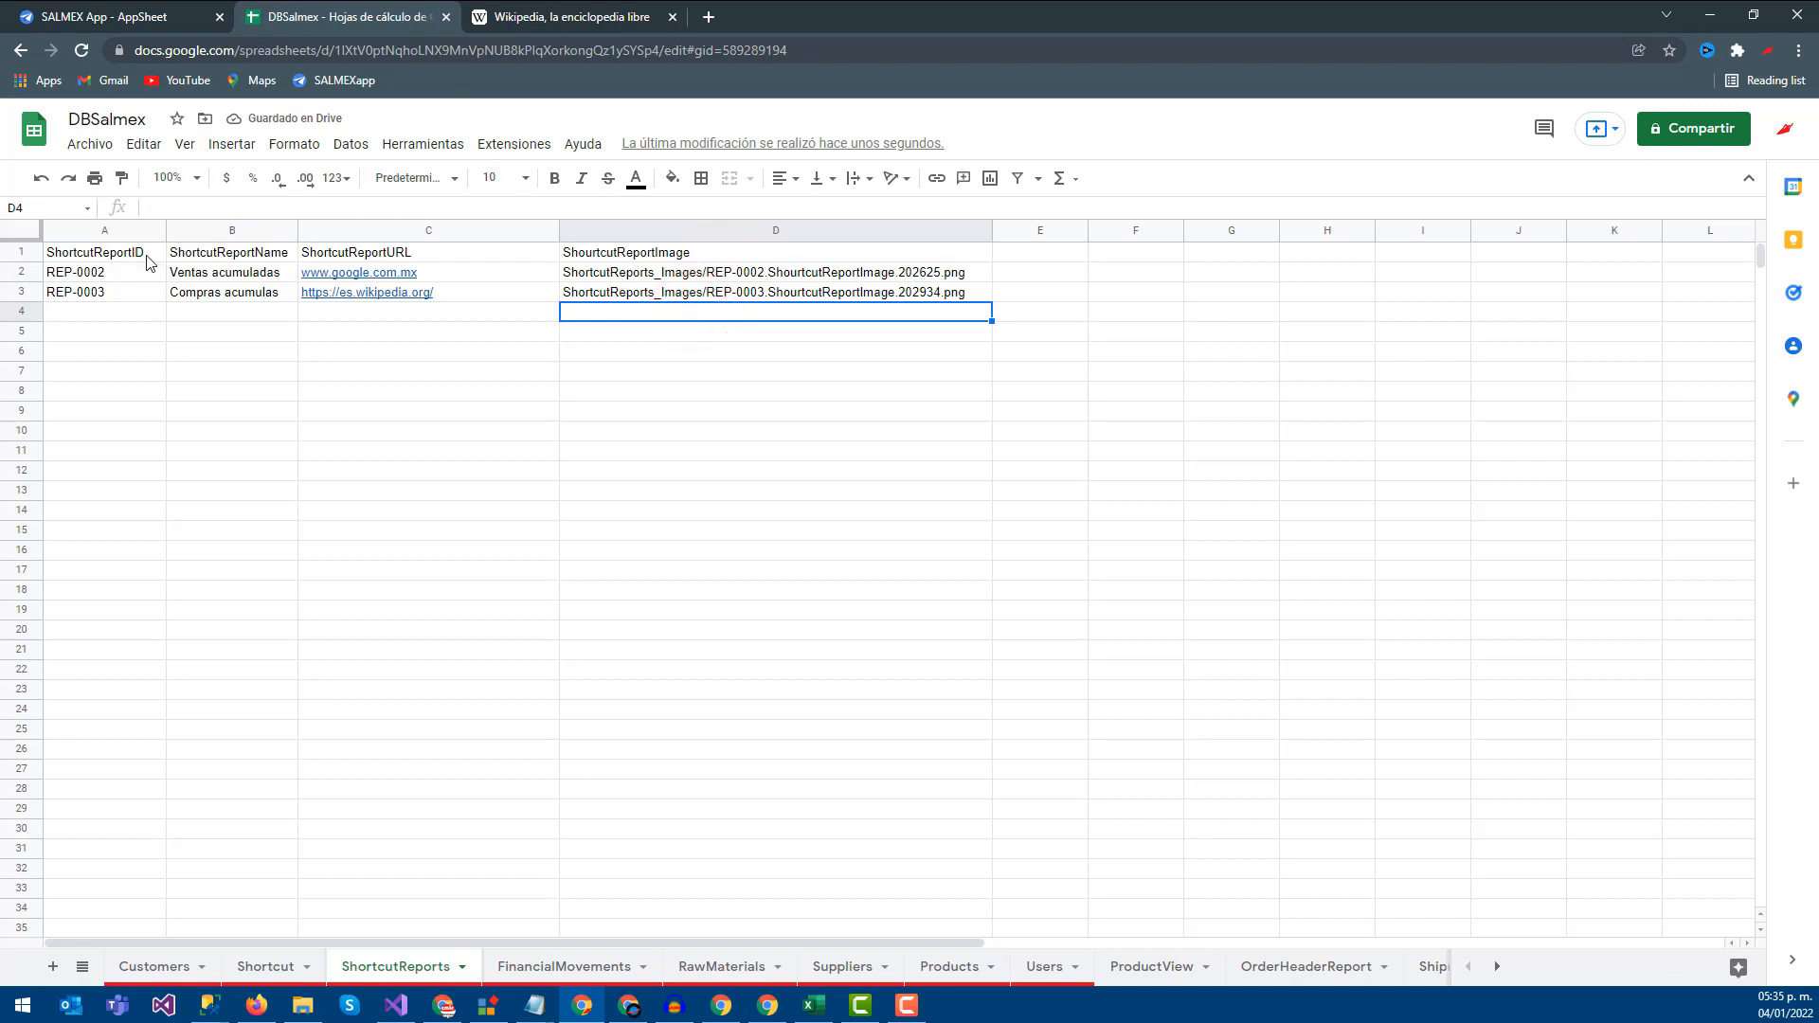
left_click(172, 9)
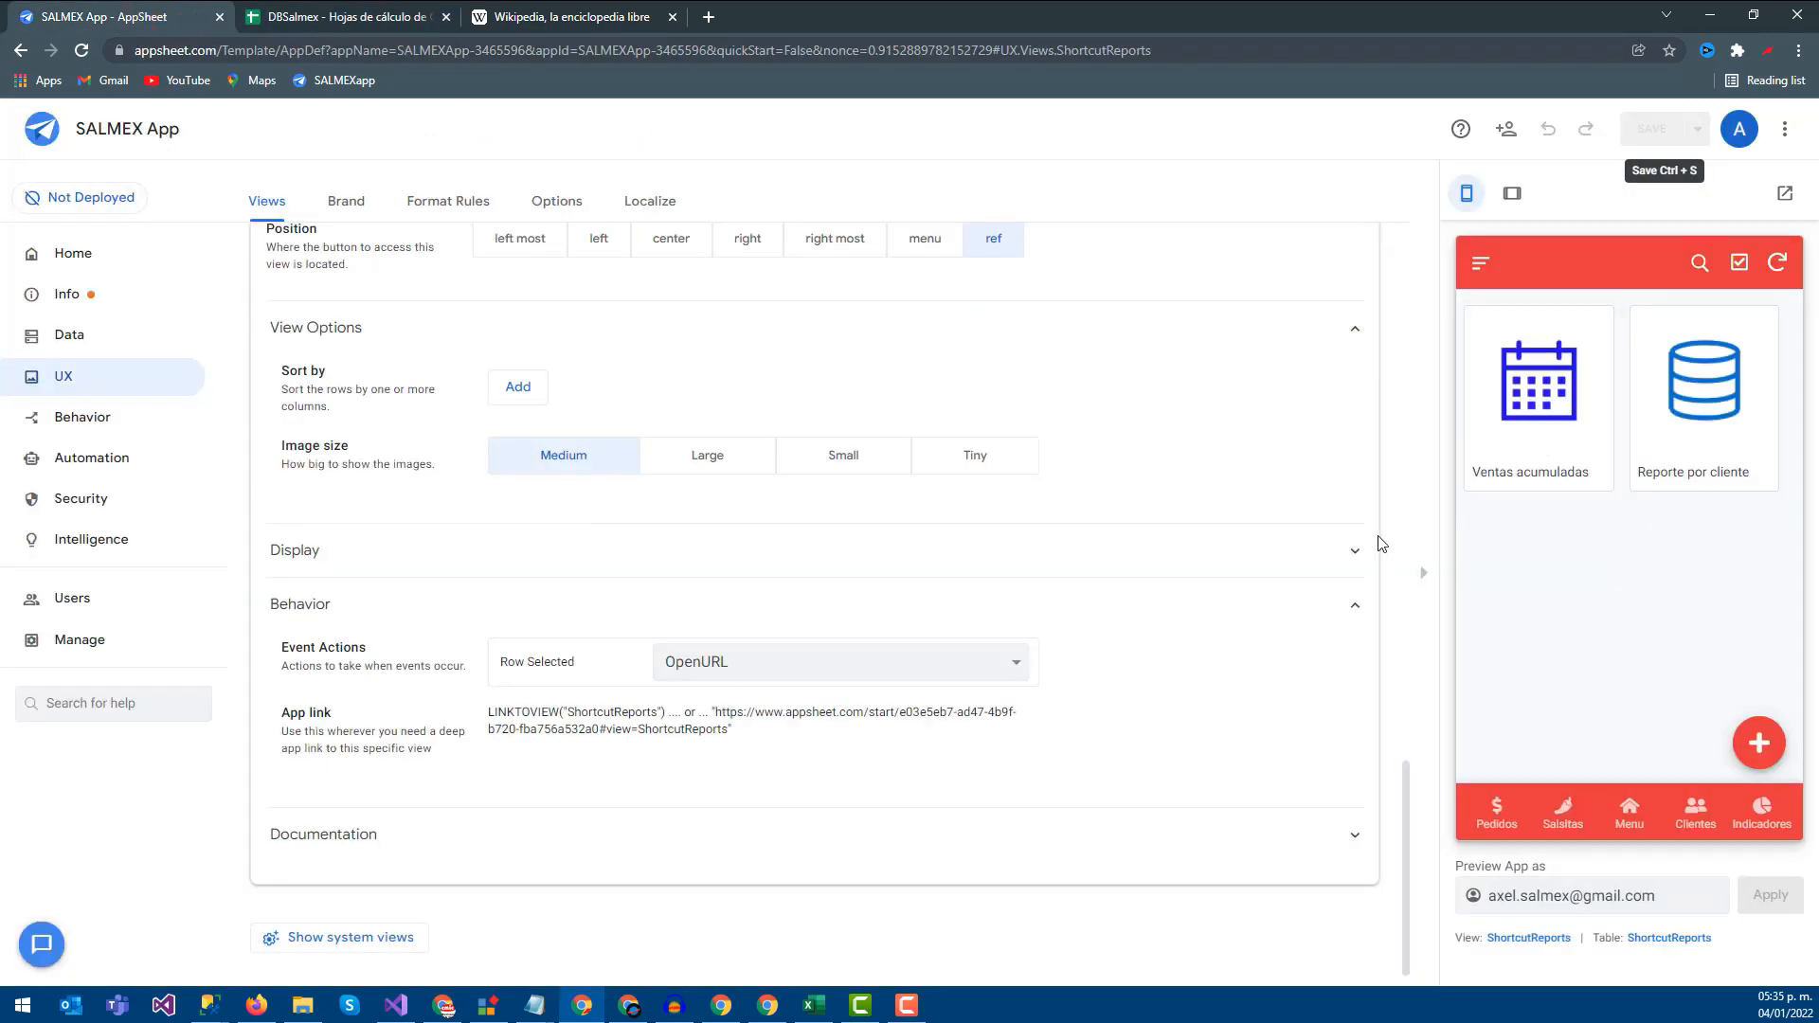
Retest the Ventas acumuladas shortcut and close the Google and Wikipedia pages it opened
left_click(1514, 429)
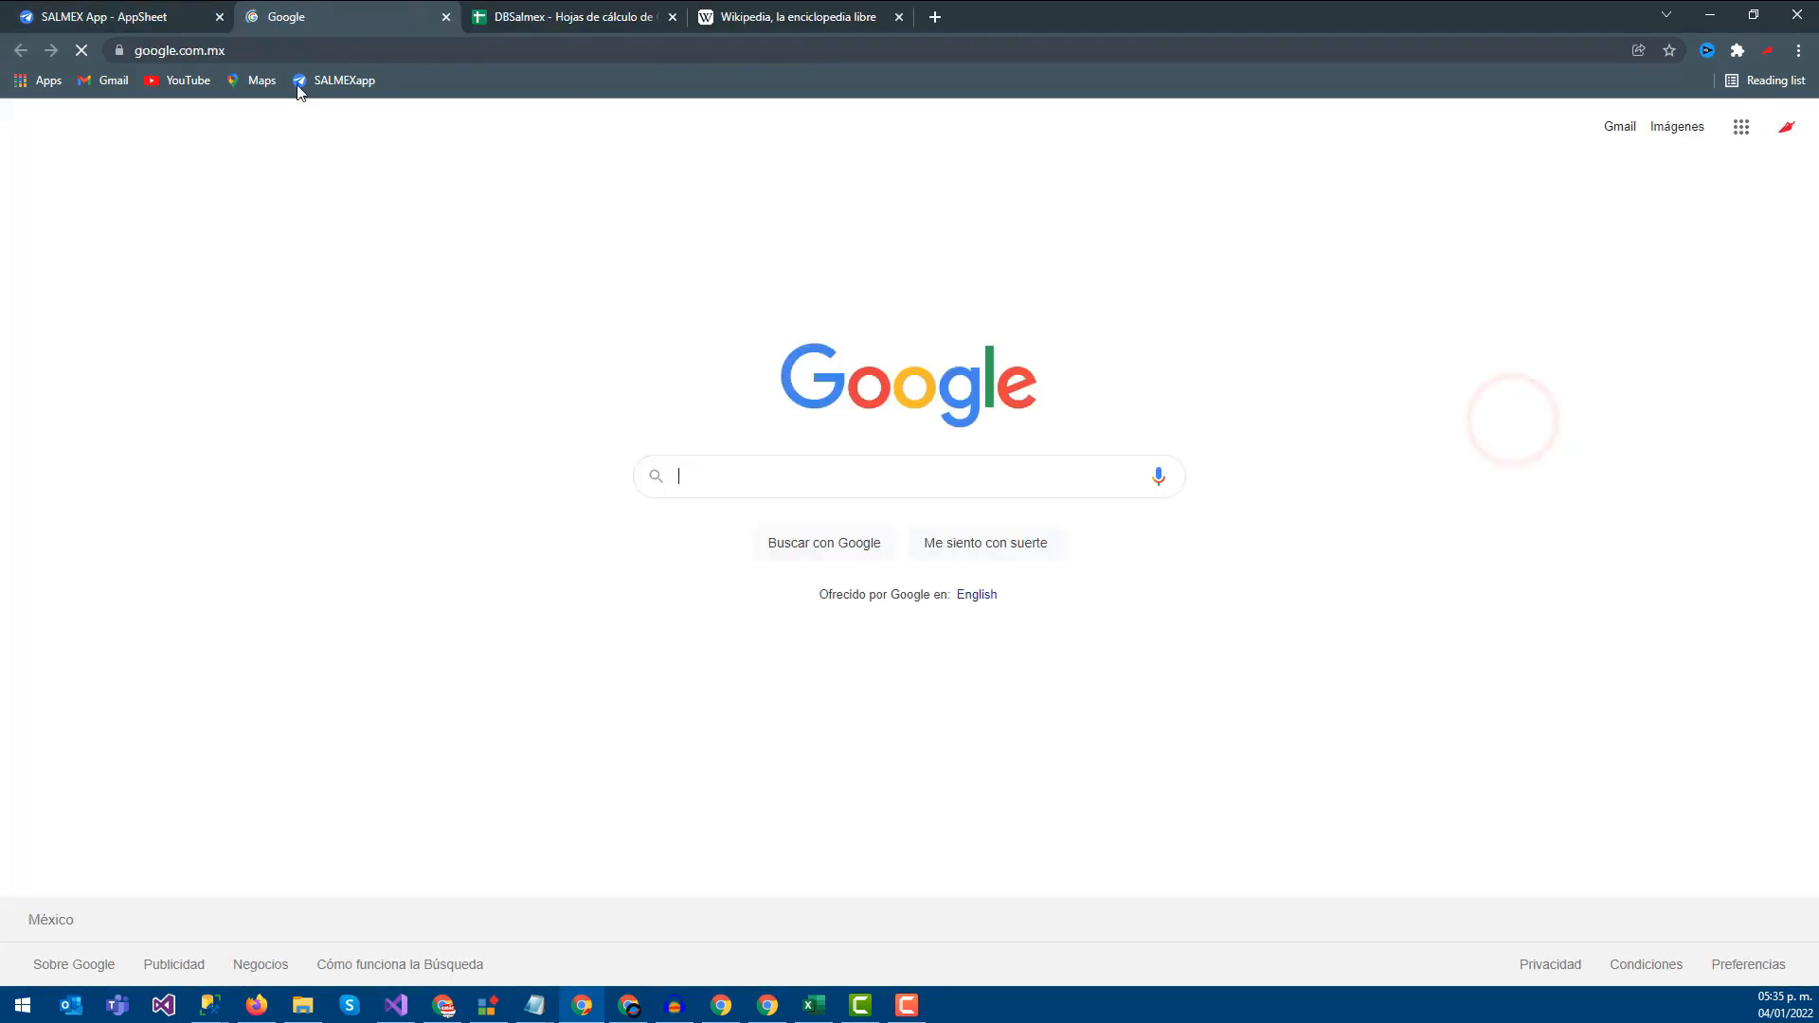
left_click(444, 18)
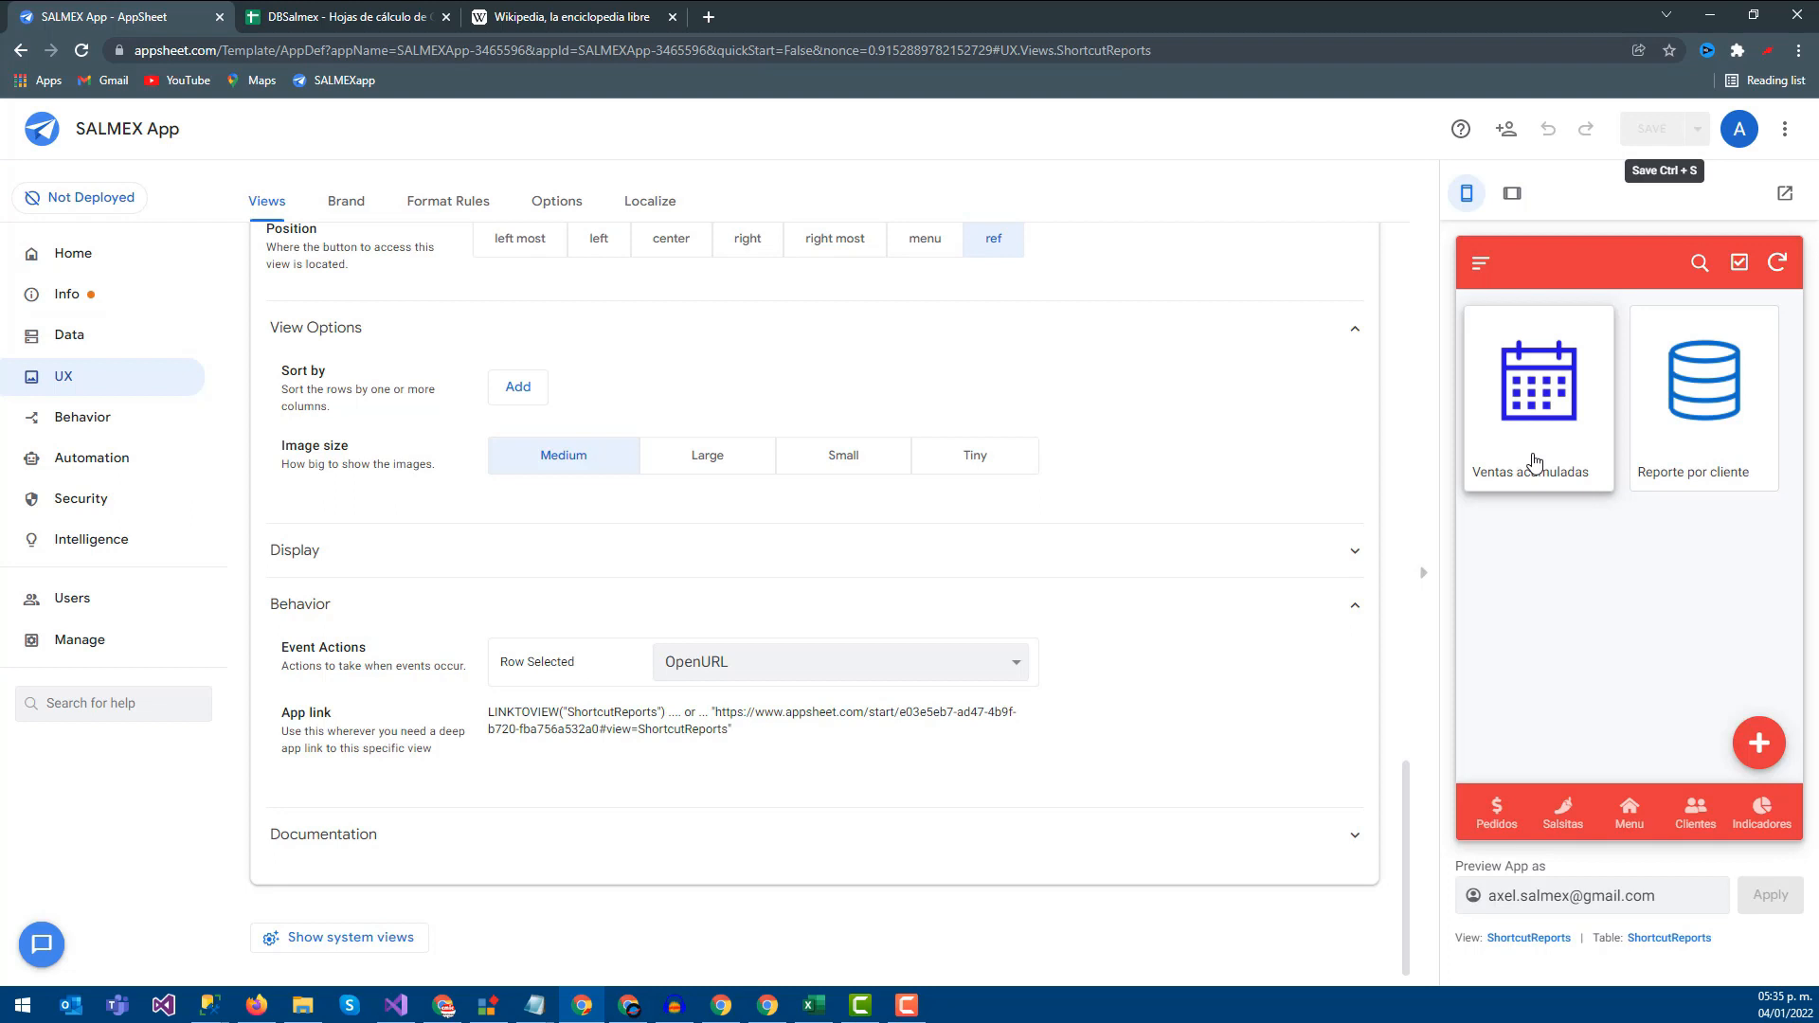
left_click(541, 10)
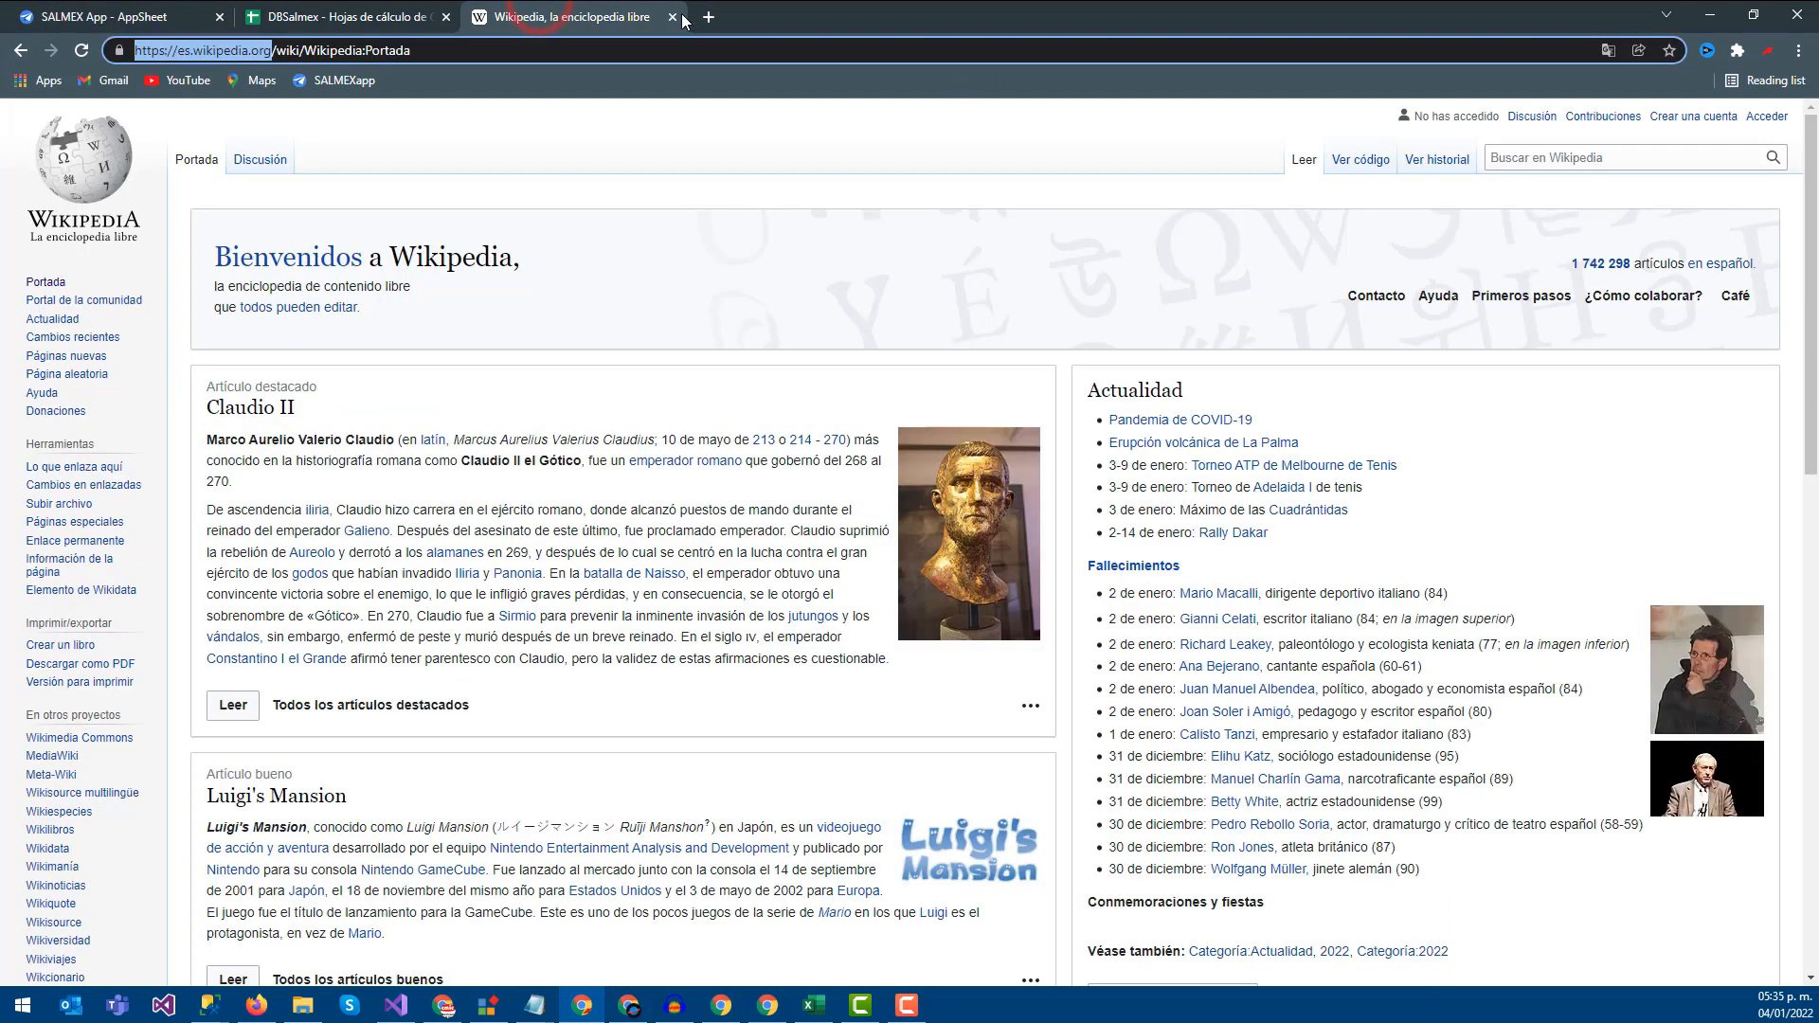
left_click(683, 18)
Go back to the DBSalmex spreadsheet and start a new blank browser tab
left_click(204, 11)
left_click(350, 12)
left_click(475, 16)
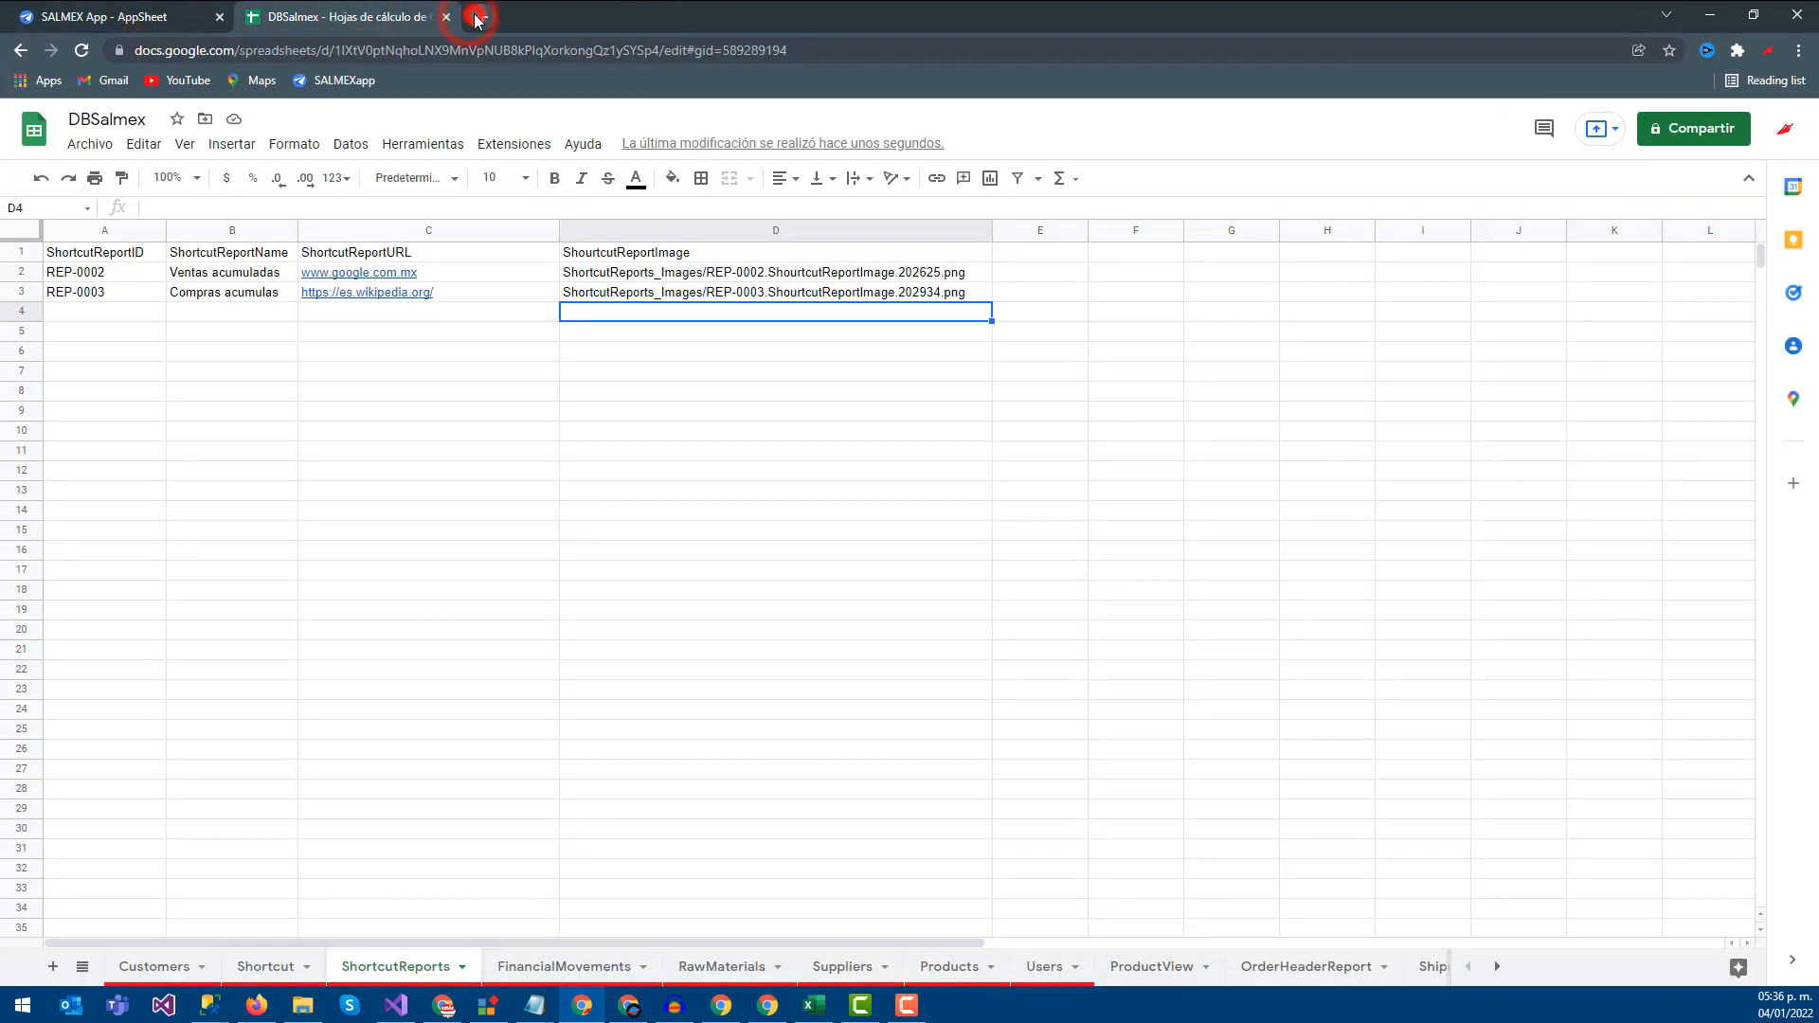
Search the web for 'data studio' and open the Google Data Studio site
type("od")
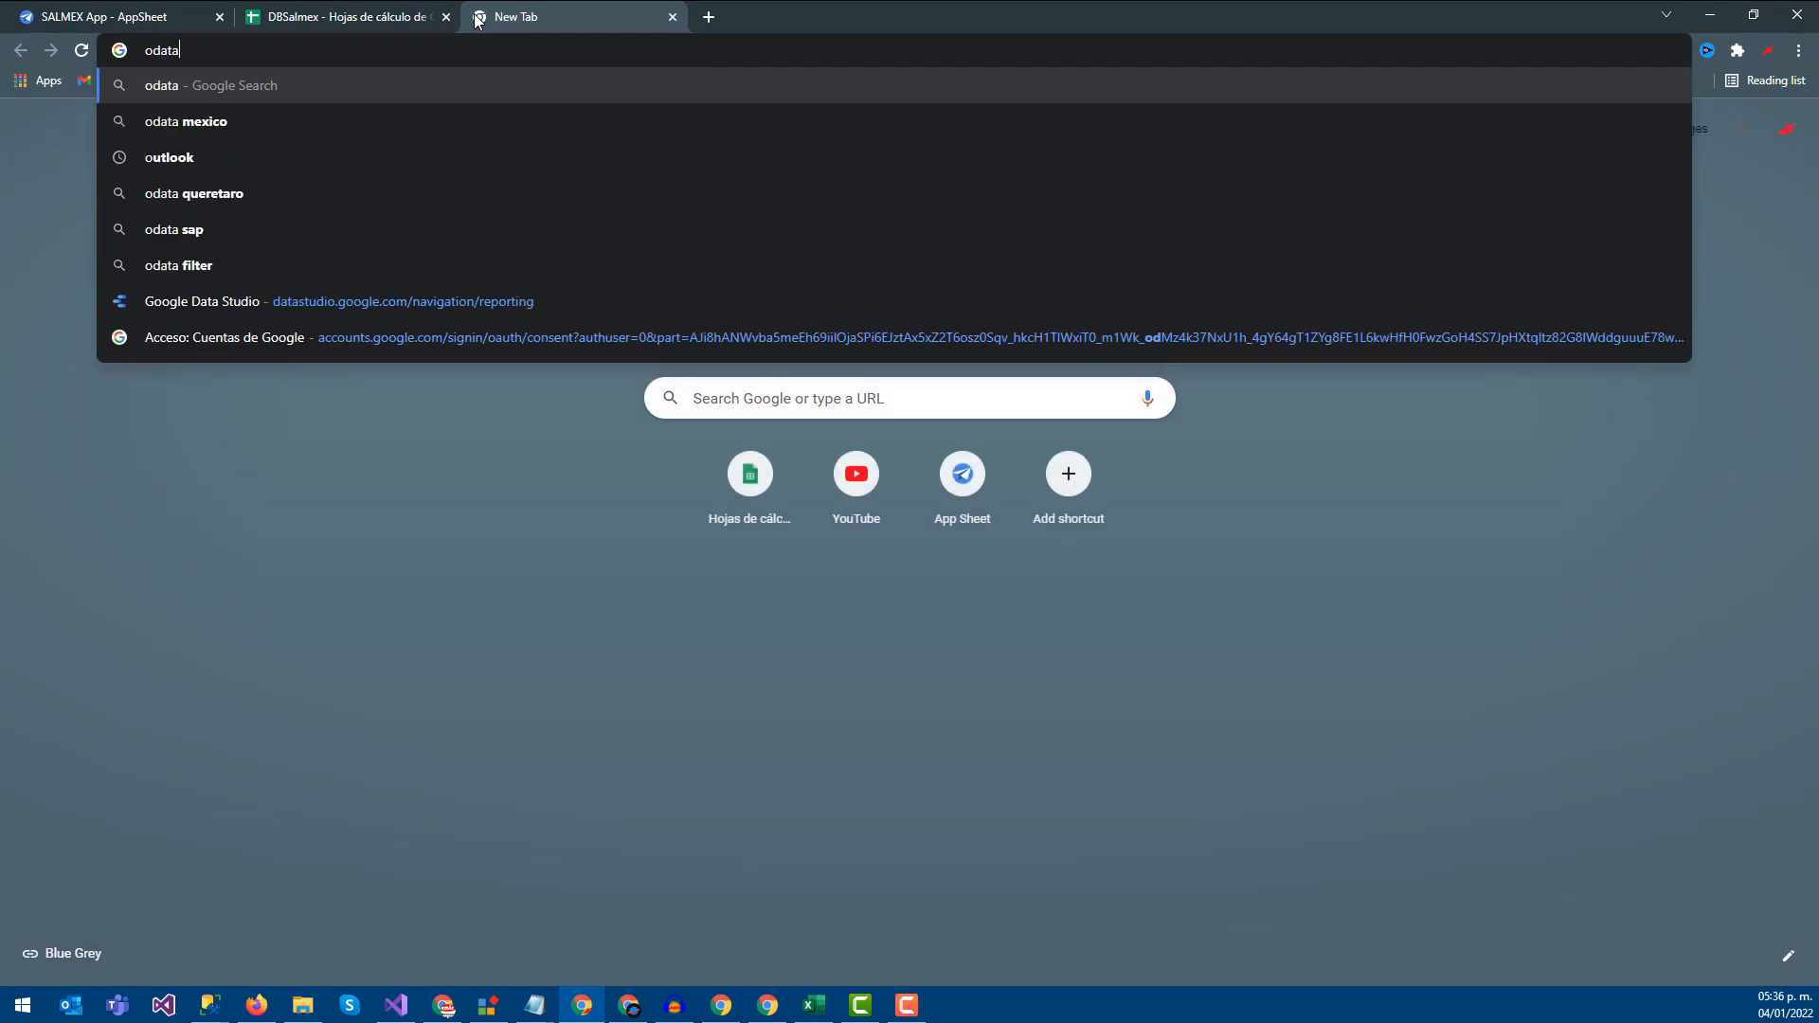
key("BackSpace")
key("BackSpace")
type("data")
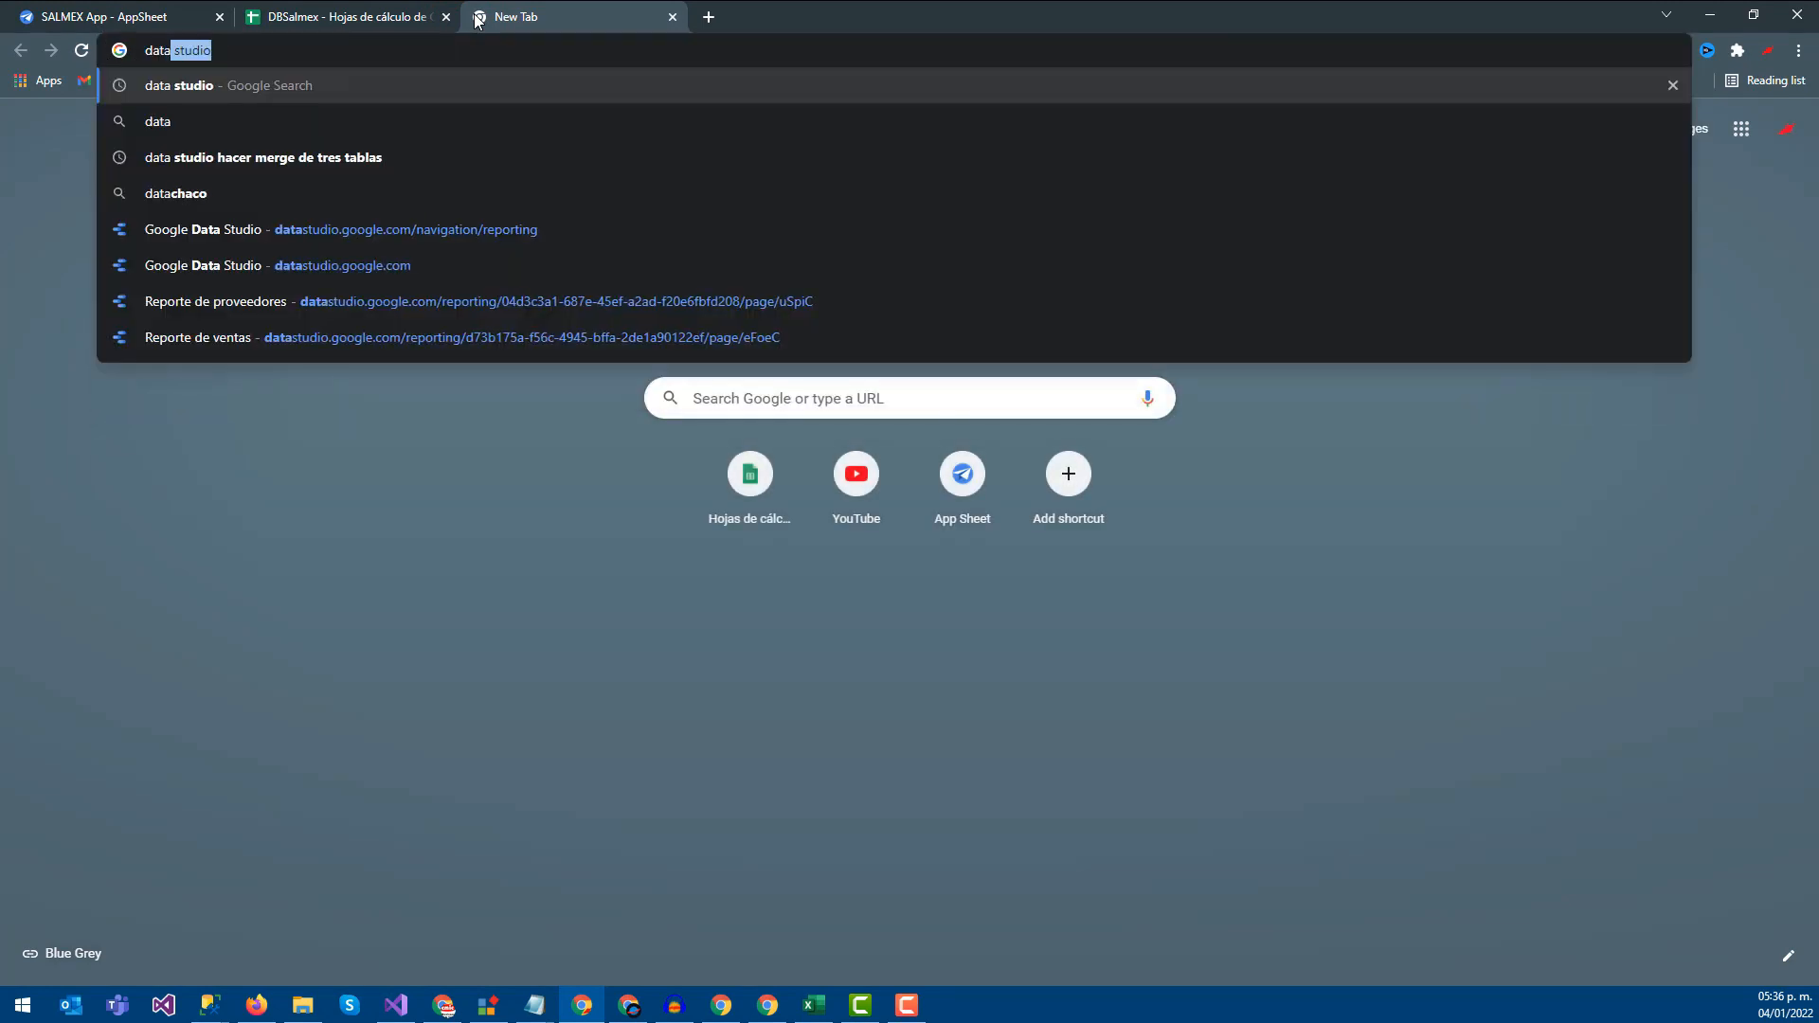
key("Return")
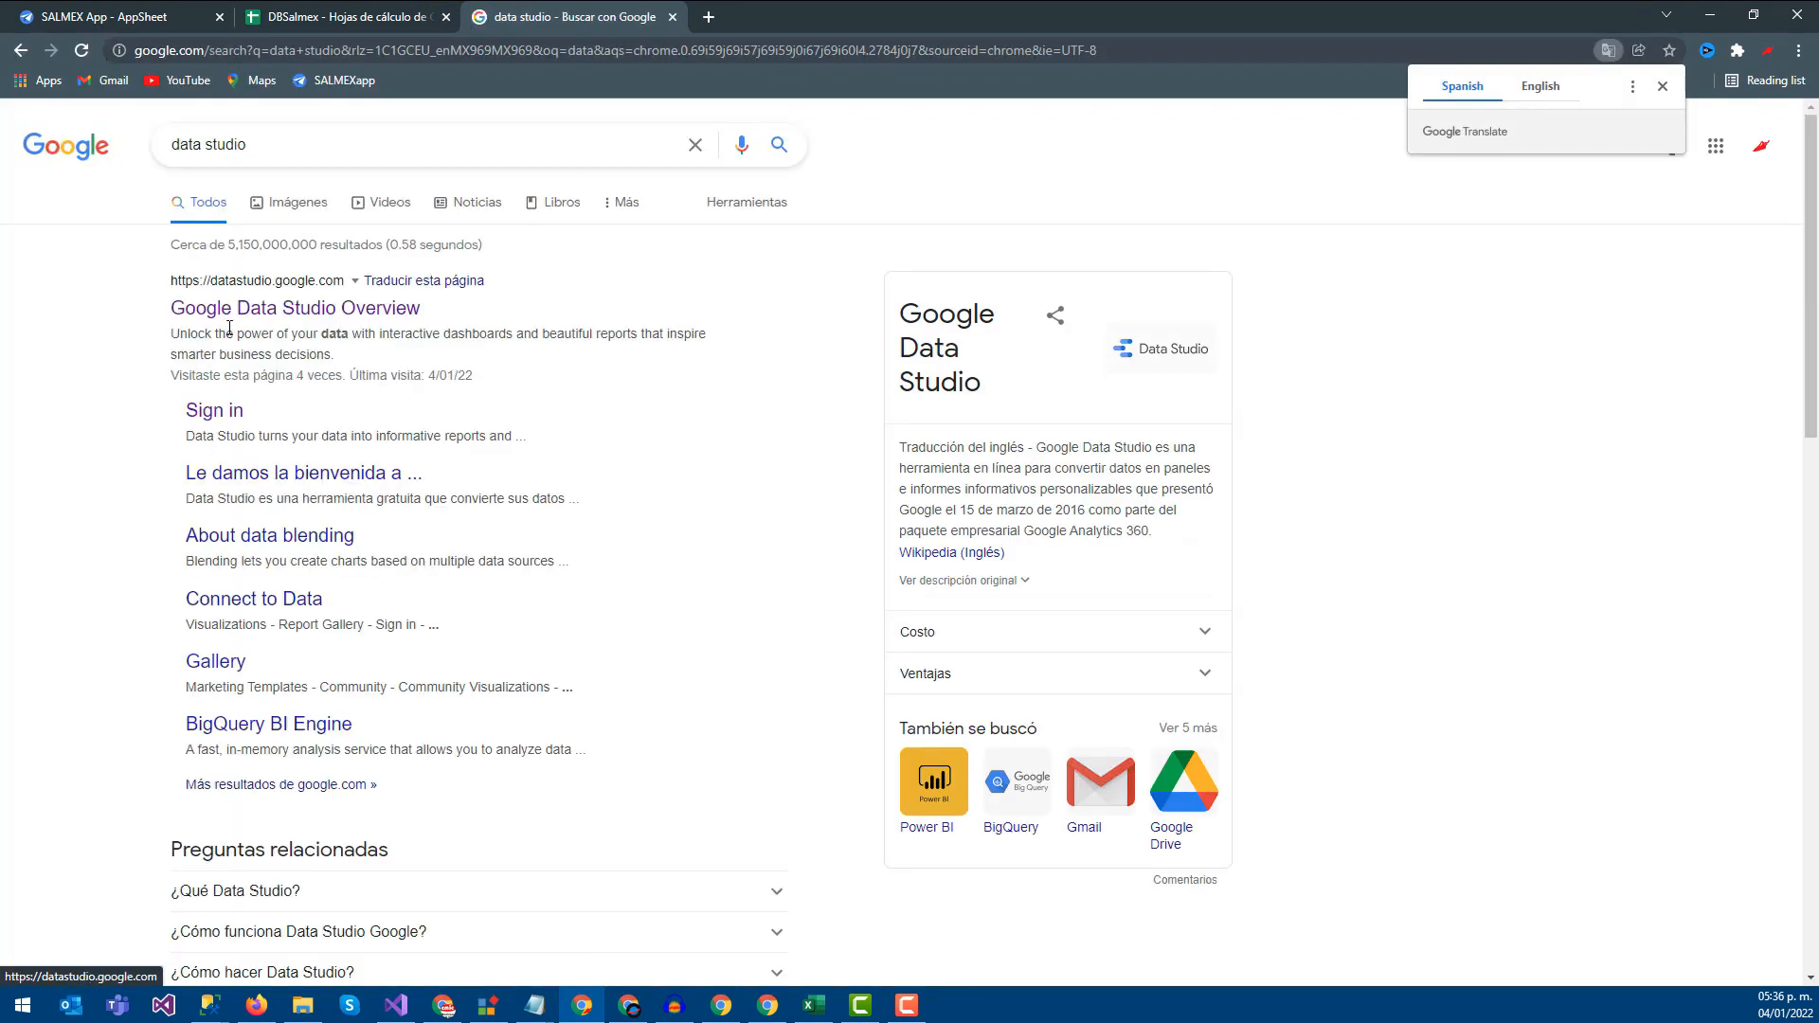
left_click(257, 320)
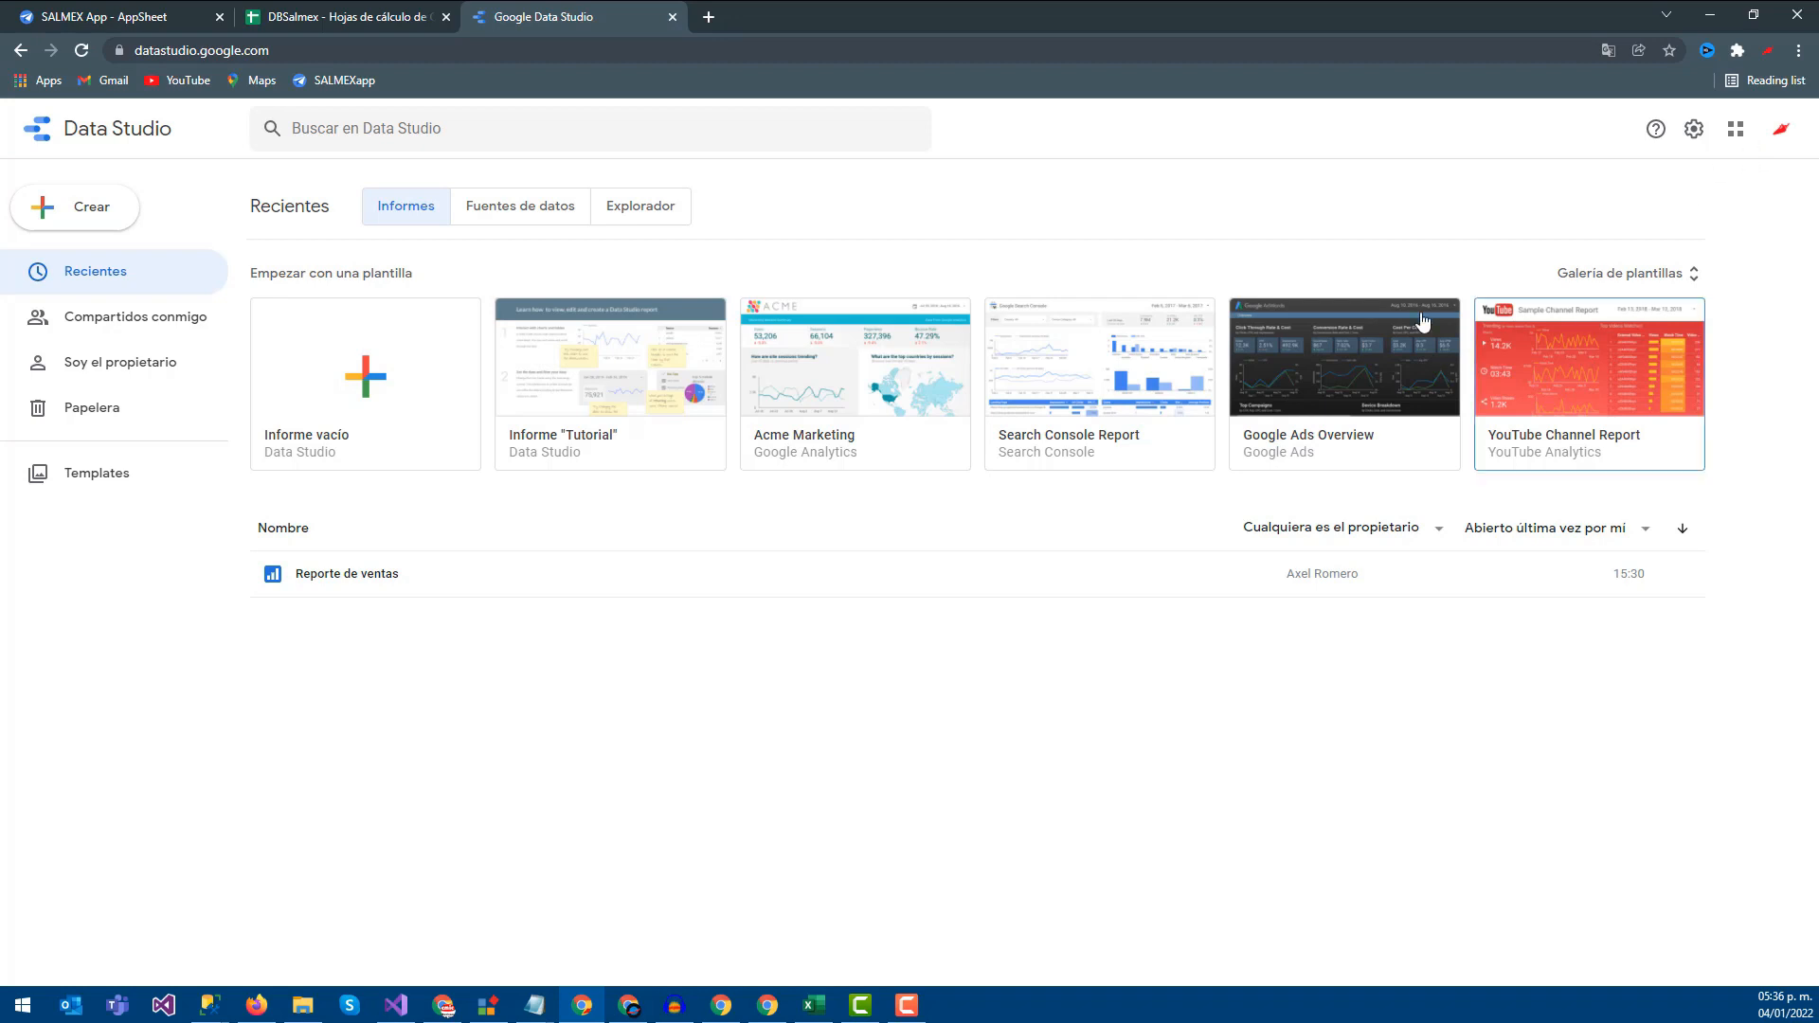
left_click(1561, 379)
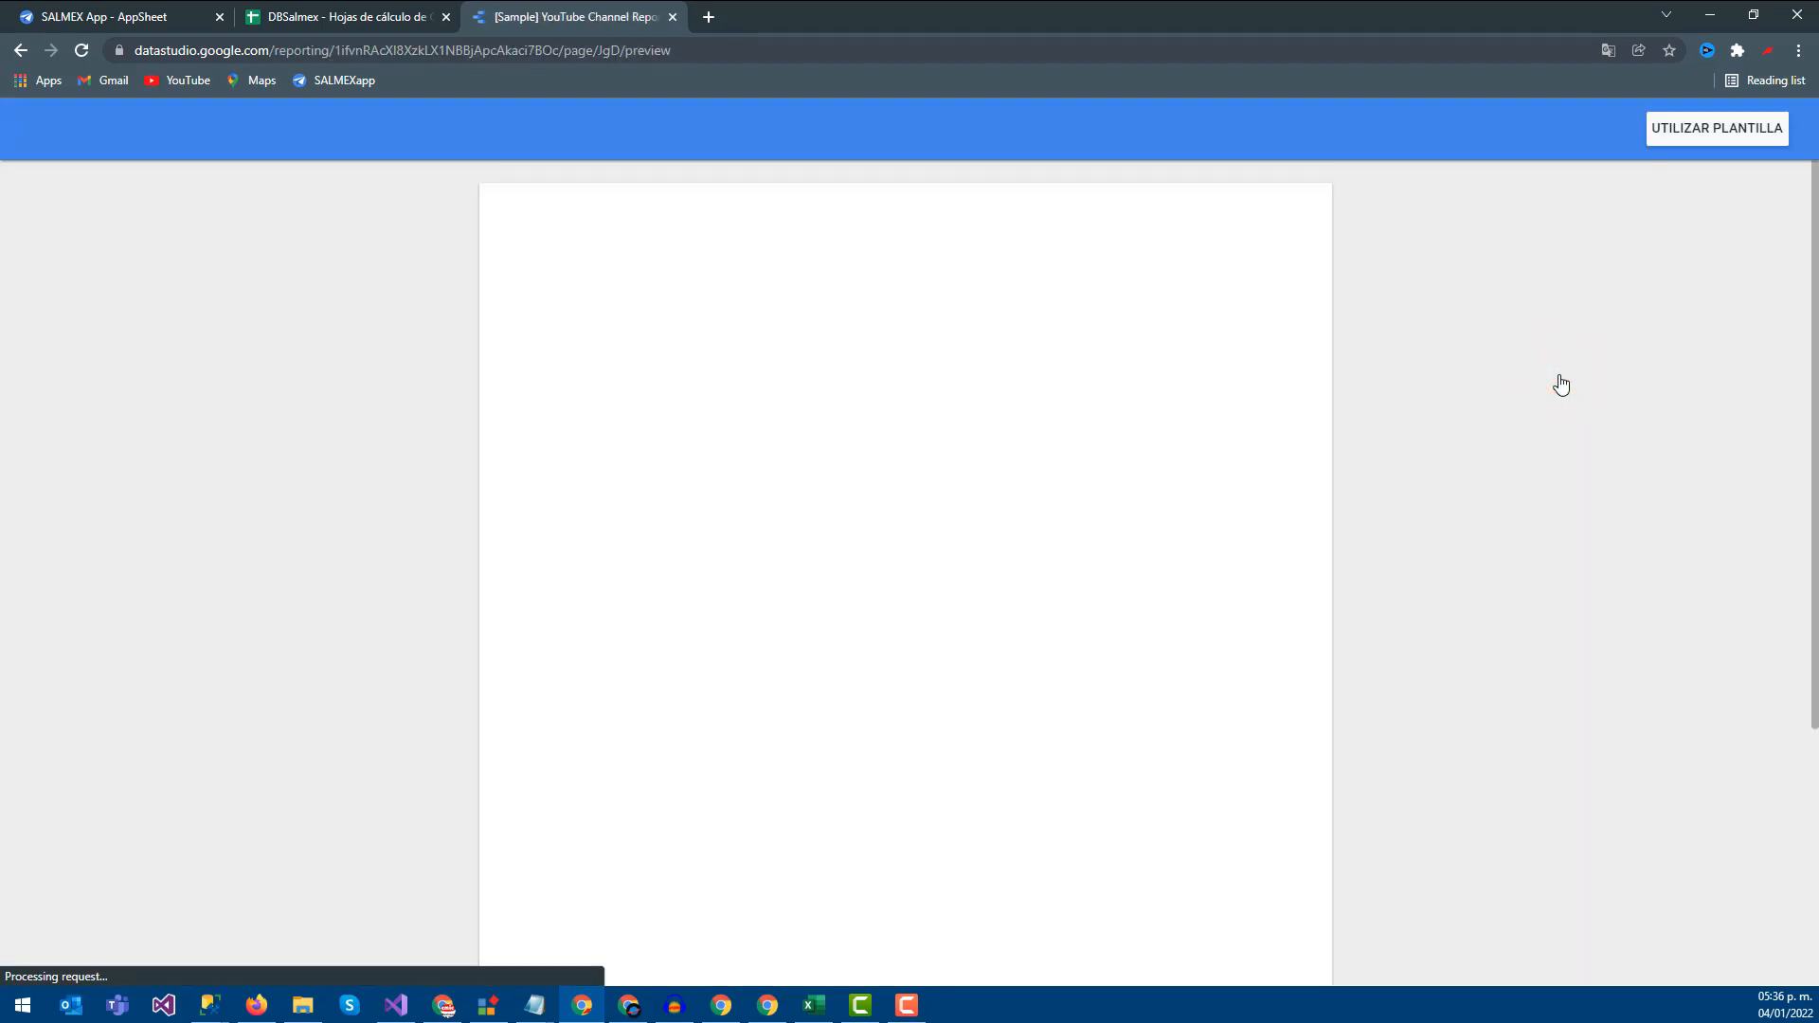
scroll(720, 384, "down", 2)
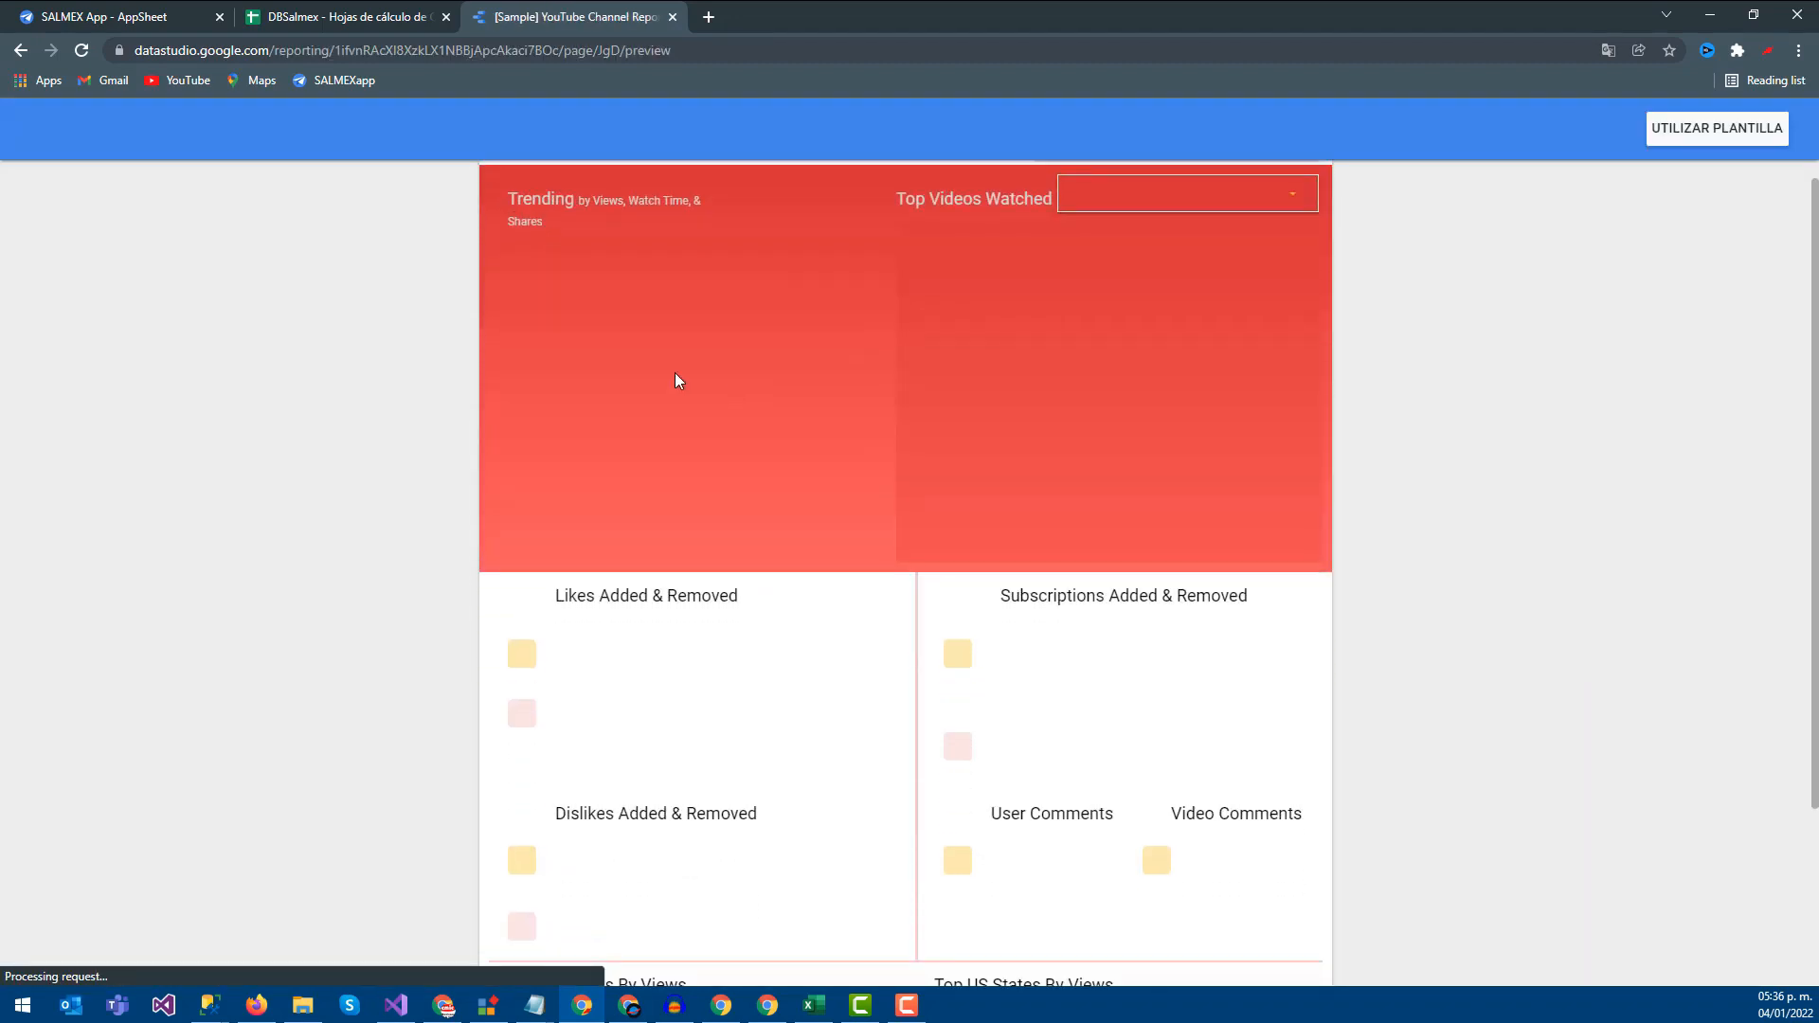
scroll(530, 351, "up", 2)
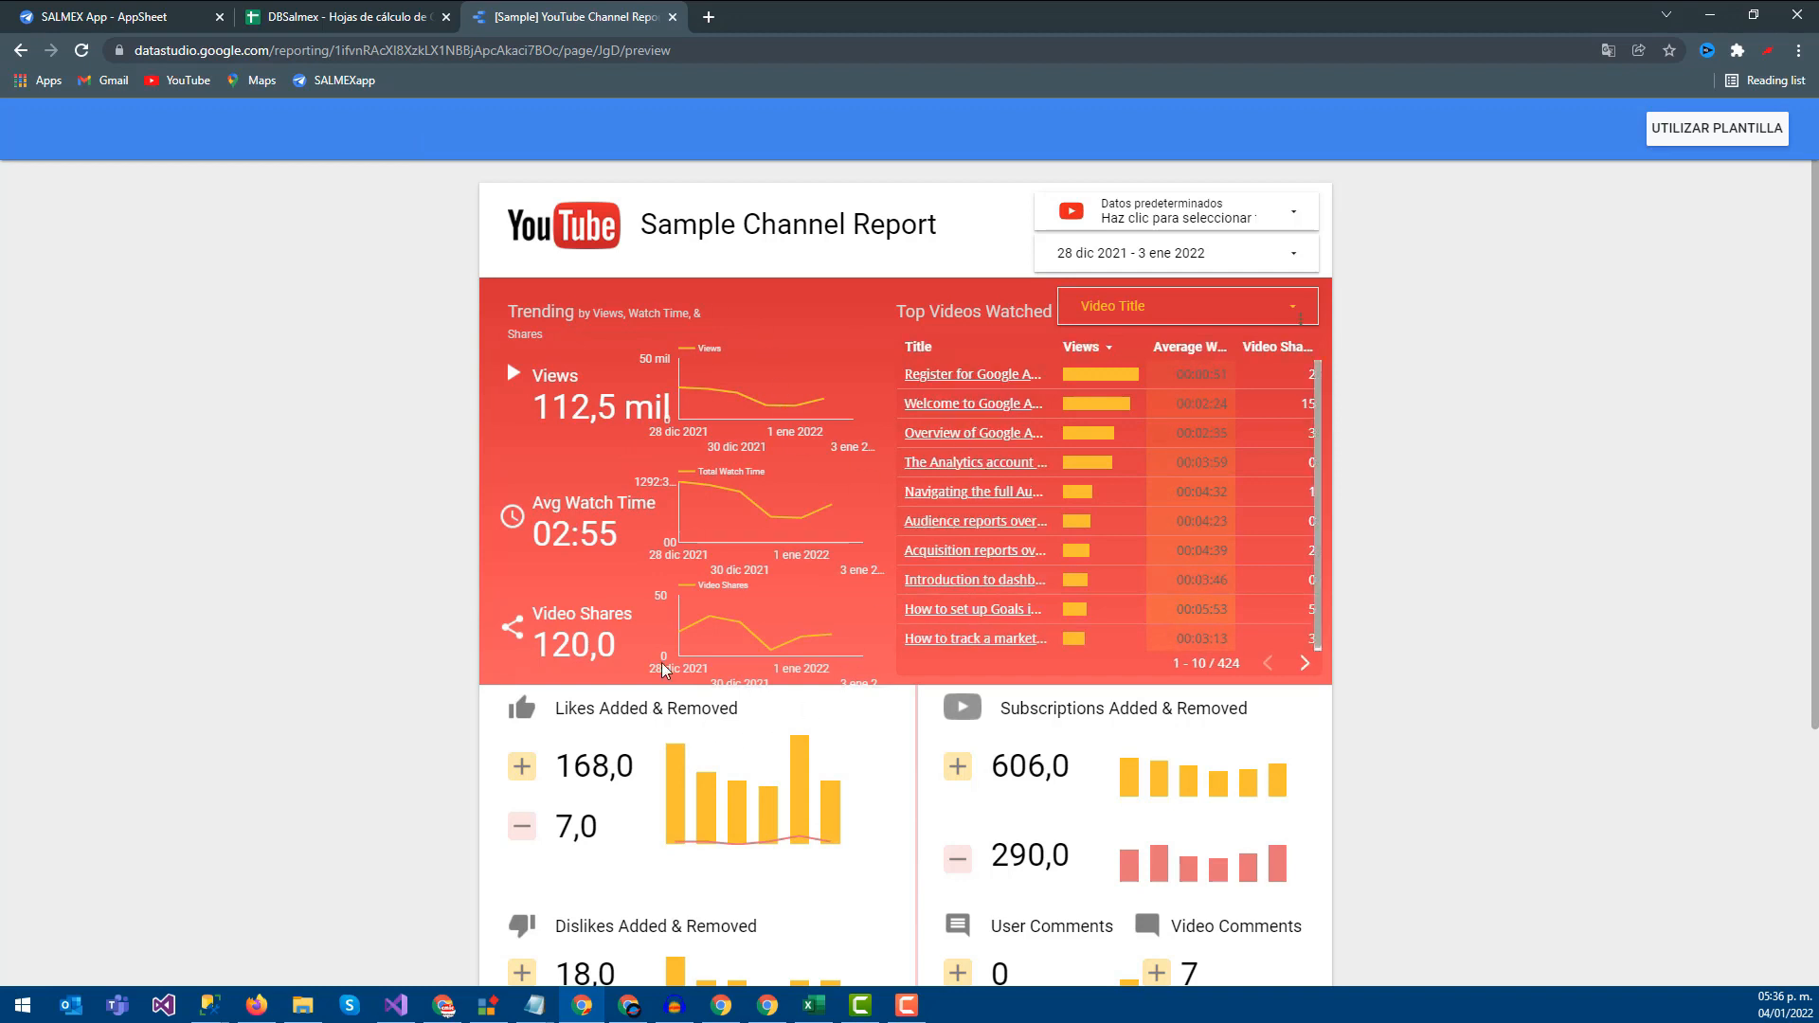
scroll(584, 551, "down", 2)
scroll(648, 343, "up", 2)
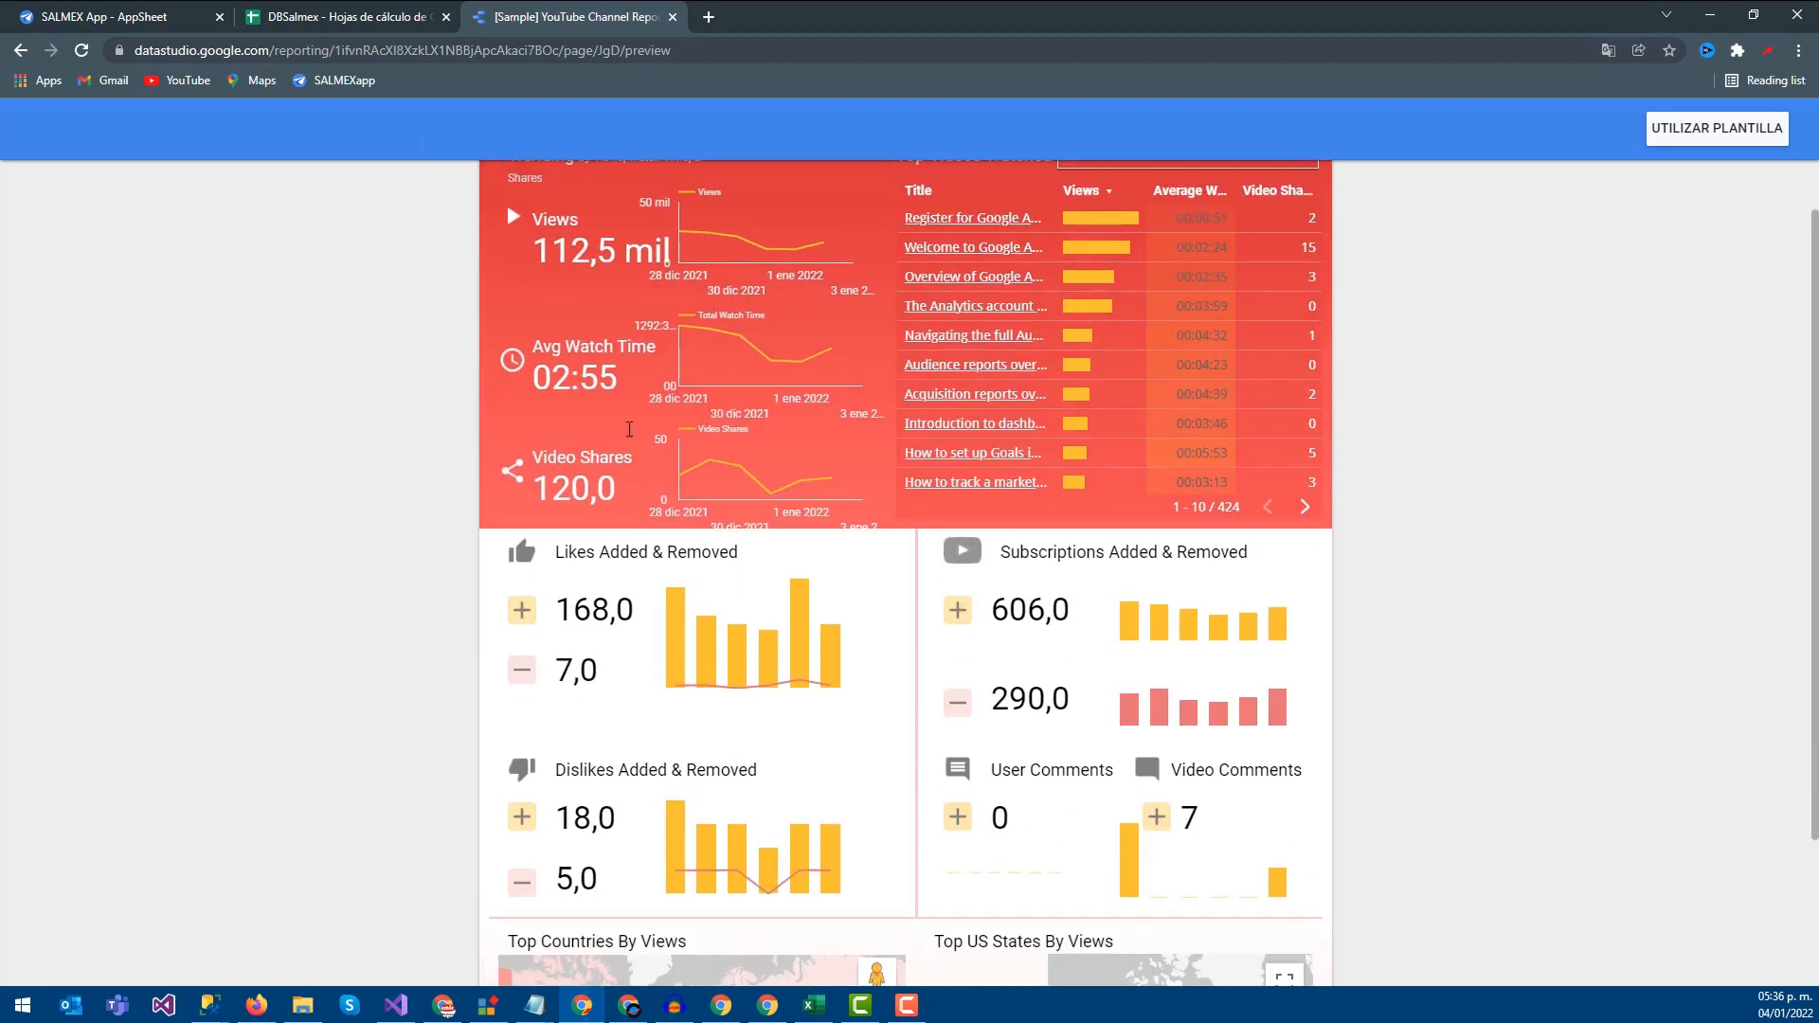
scroll(679, 529, "down", 3)
scroll(678, 529, "down", 1)
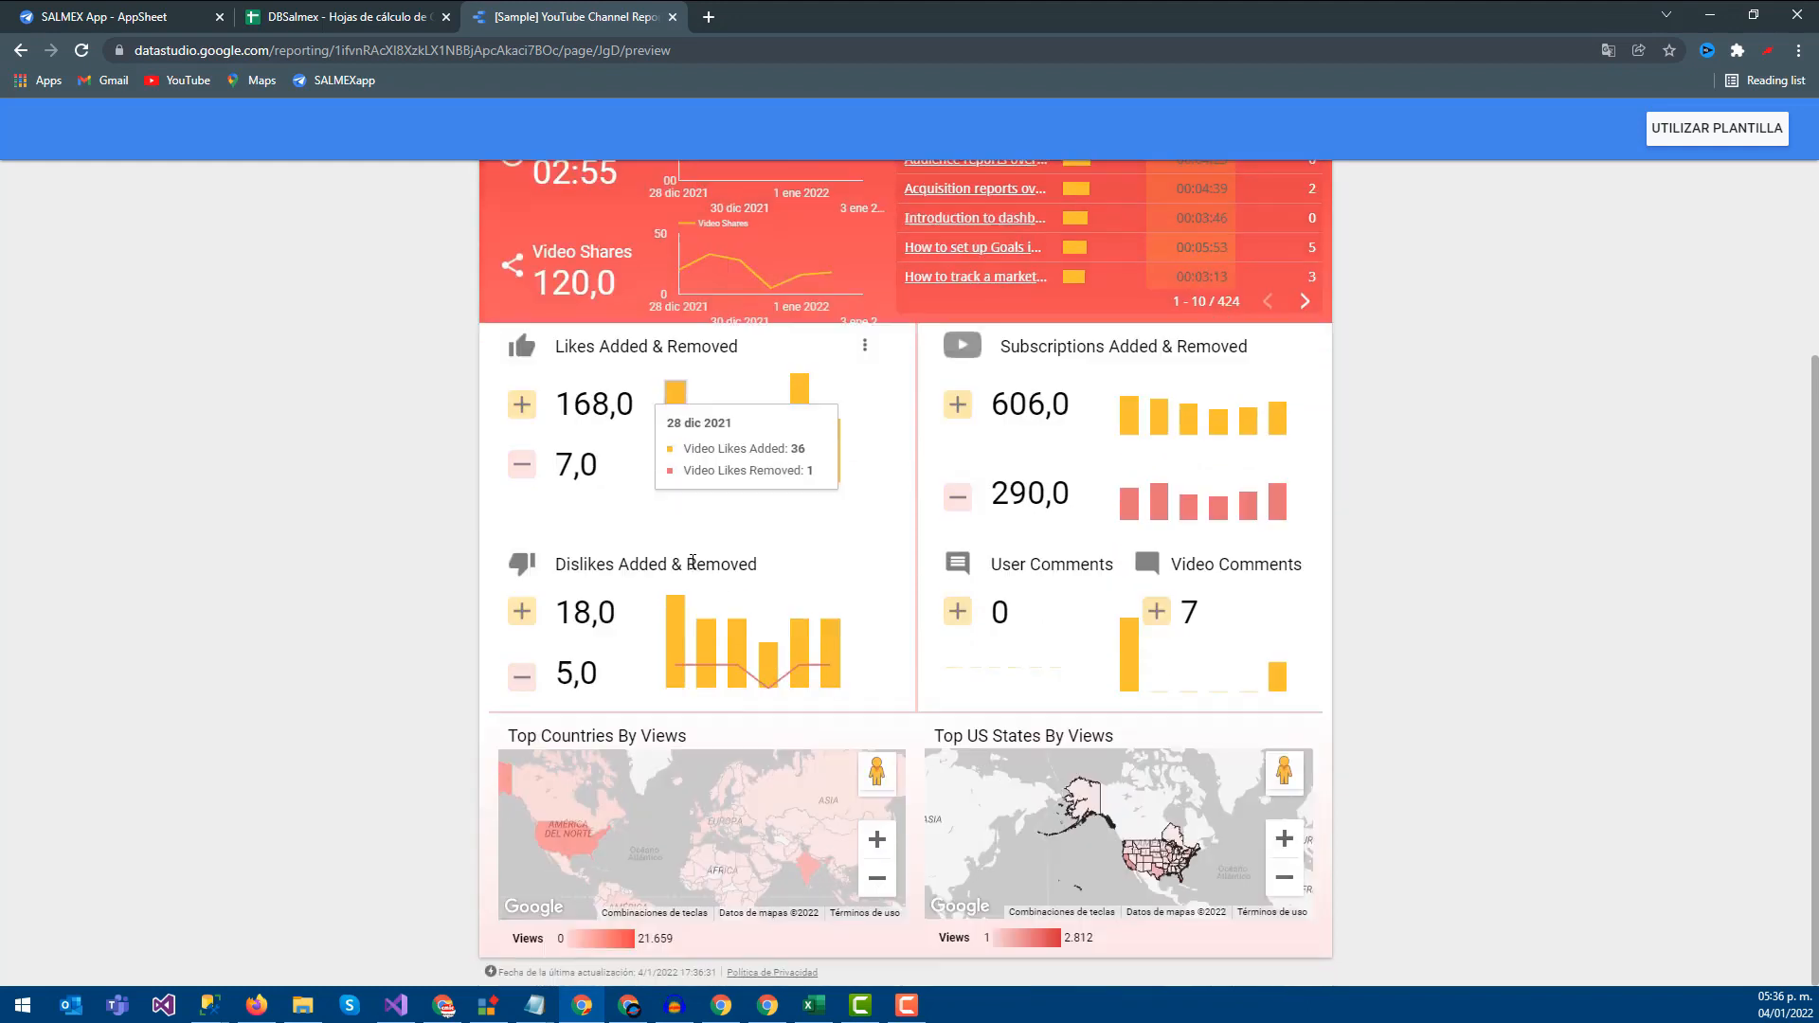
scroll(758, 616, "up", 4)
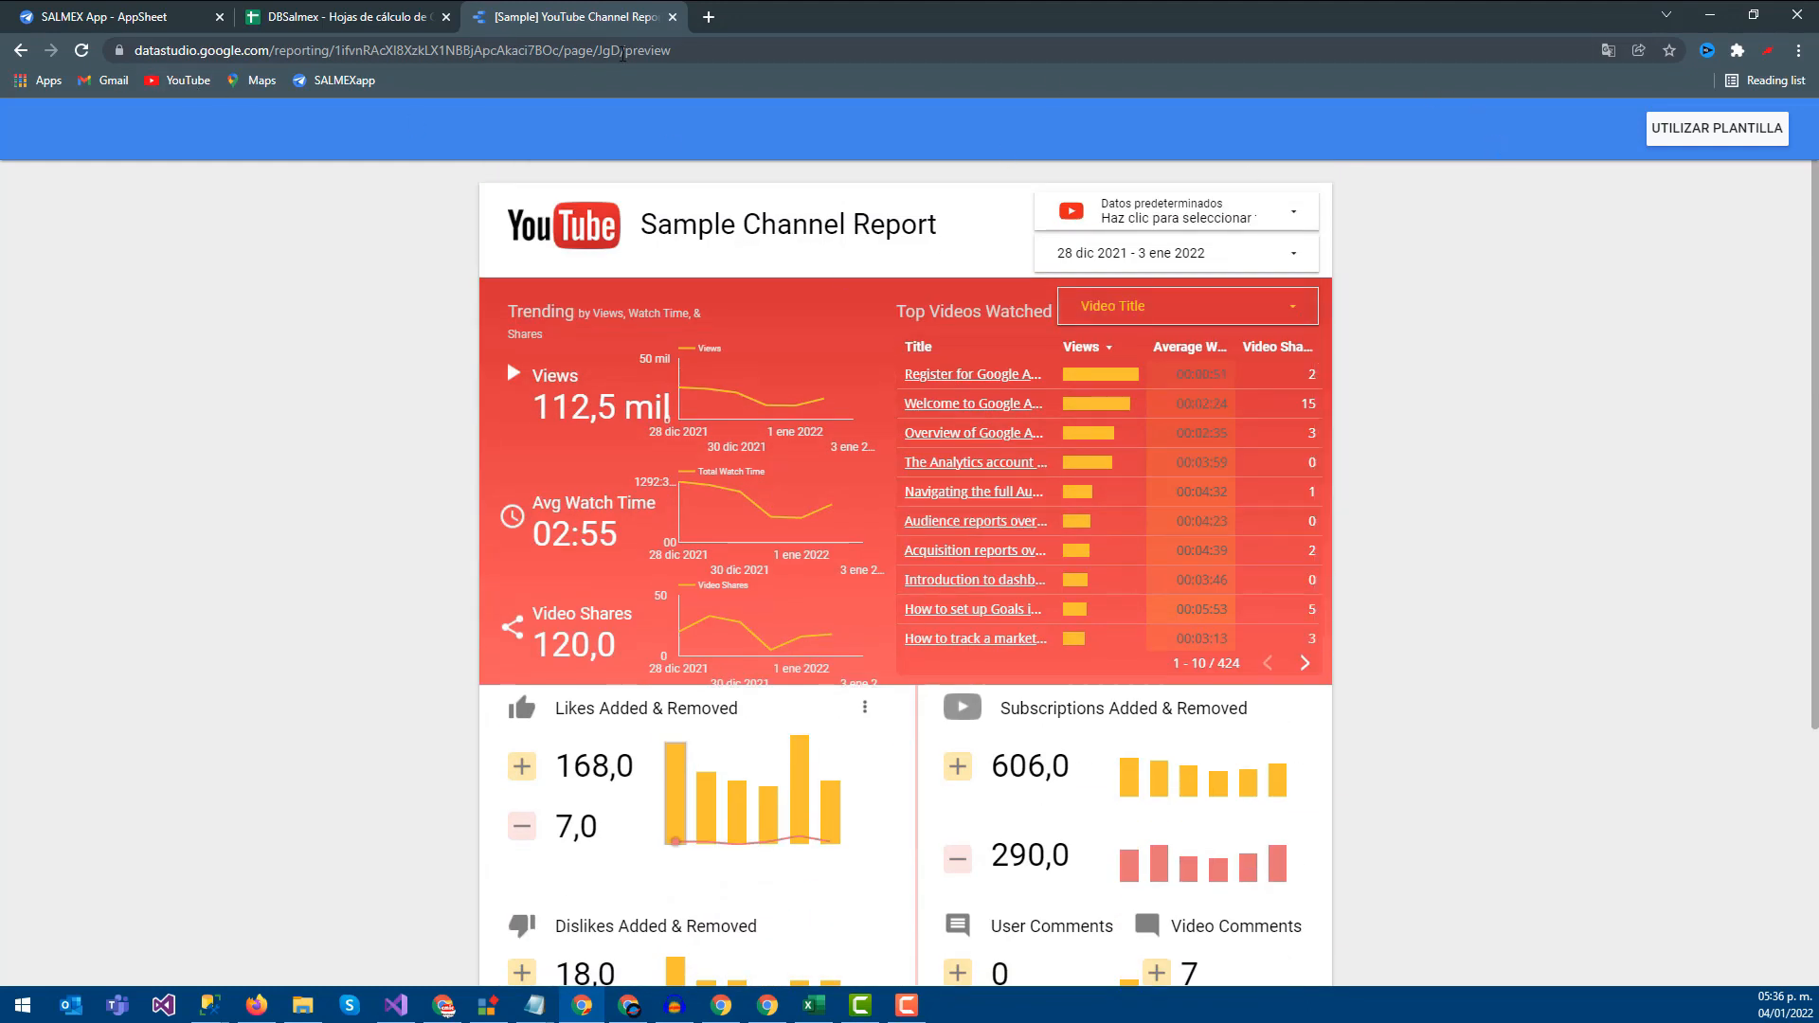
left_click(20, 51)
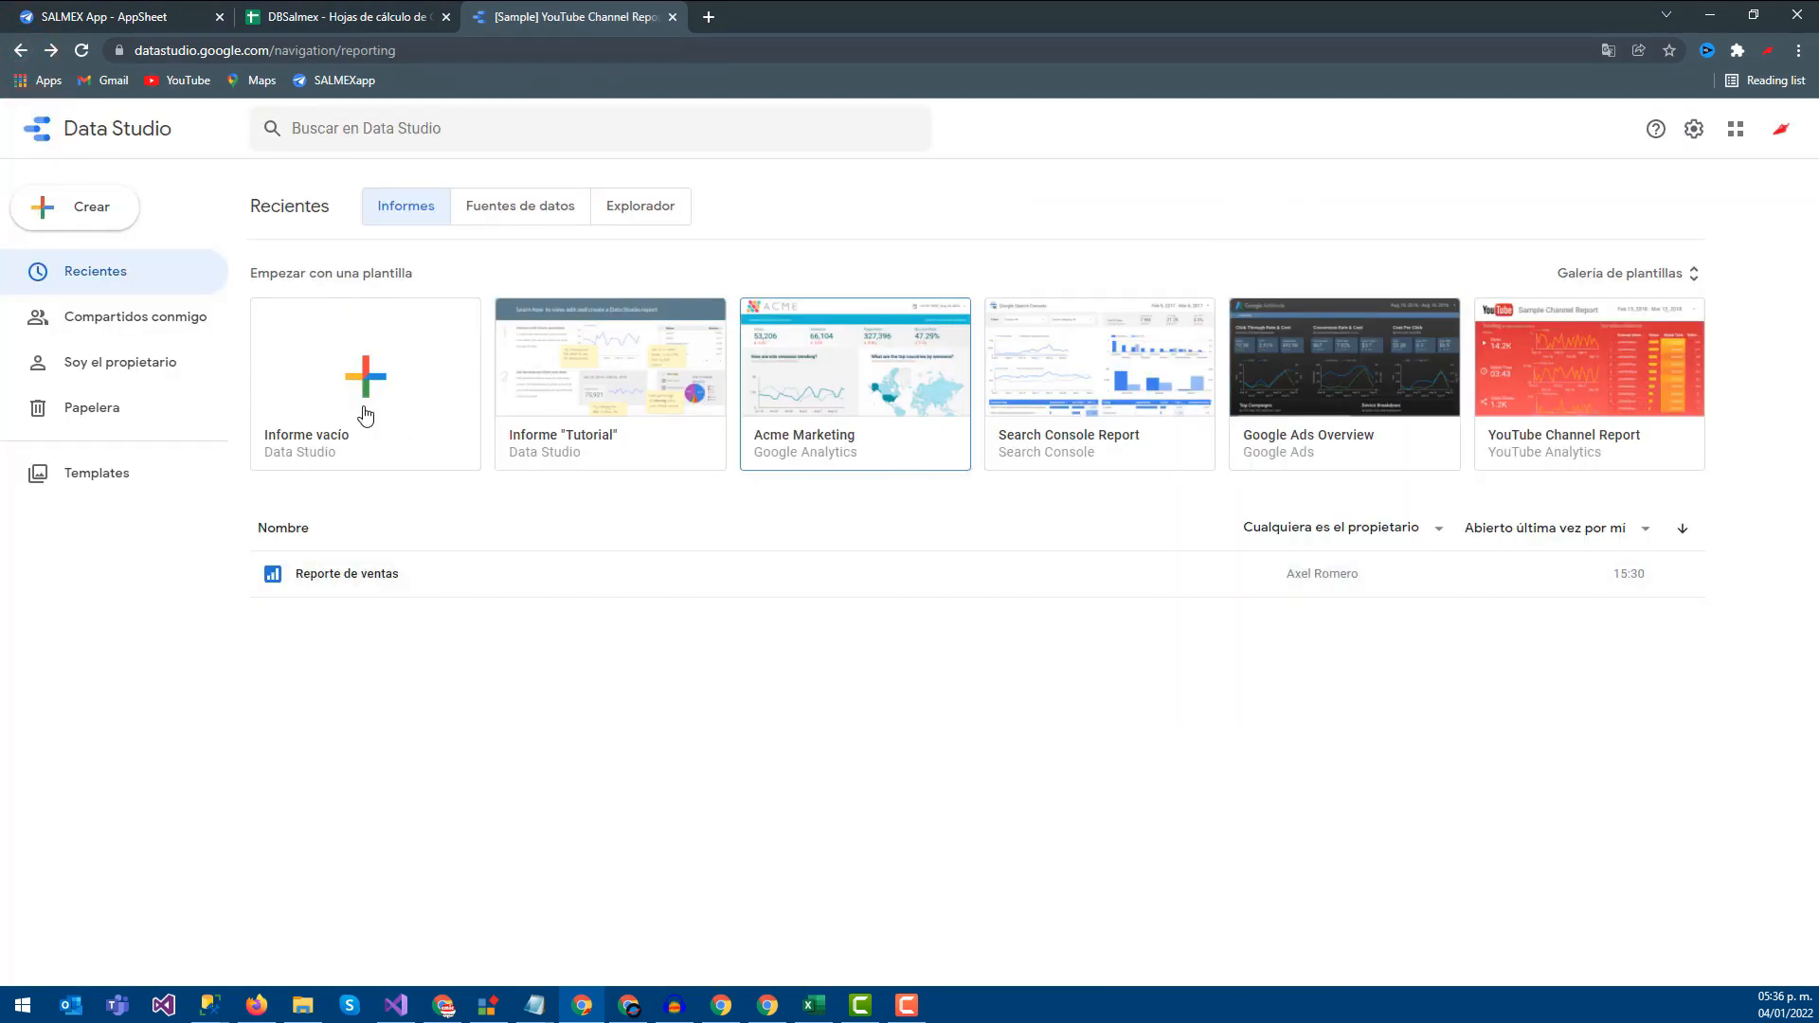
Open Reporte de ventas, filter Movimiento to TRANSFER only, then add CASH back
left_click(389, 580)
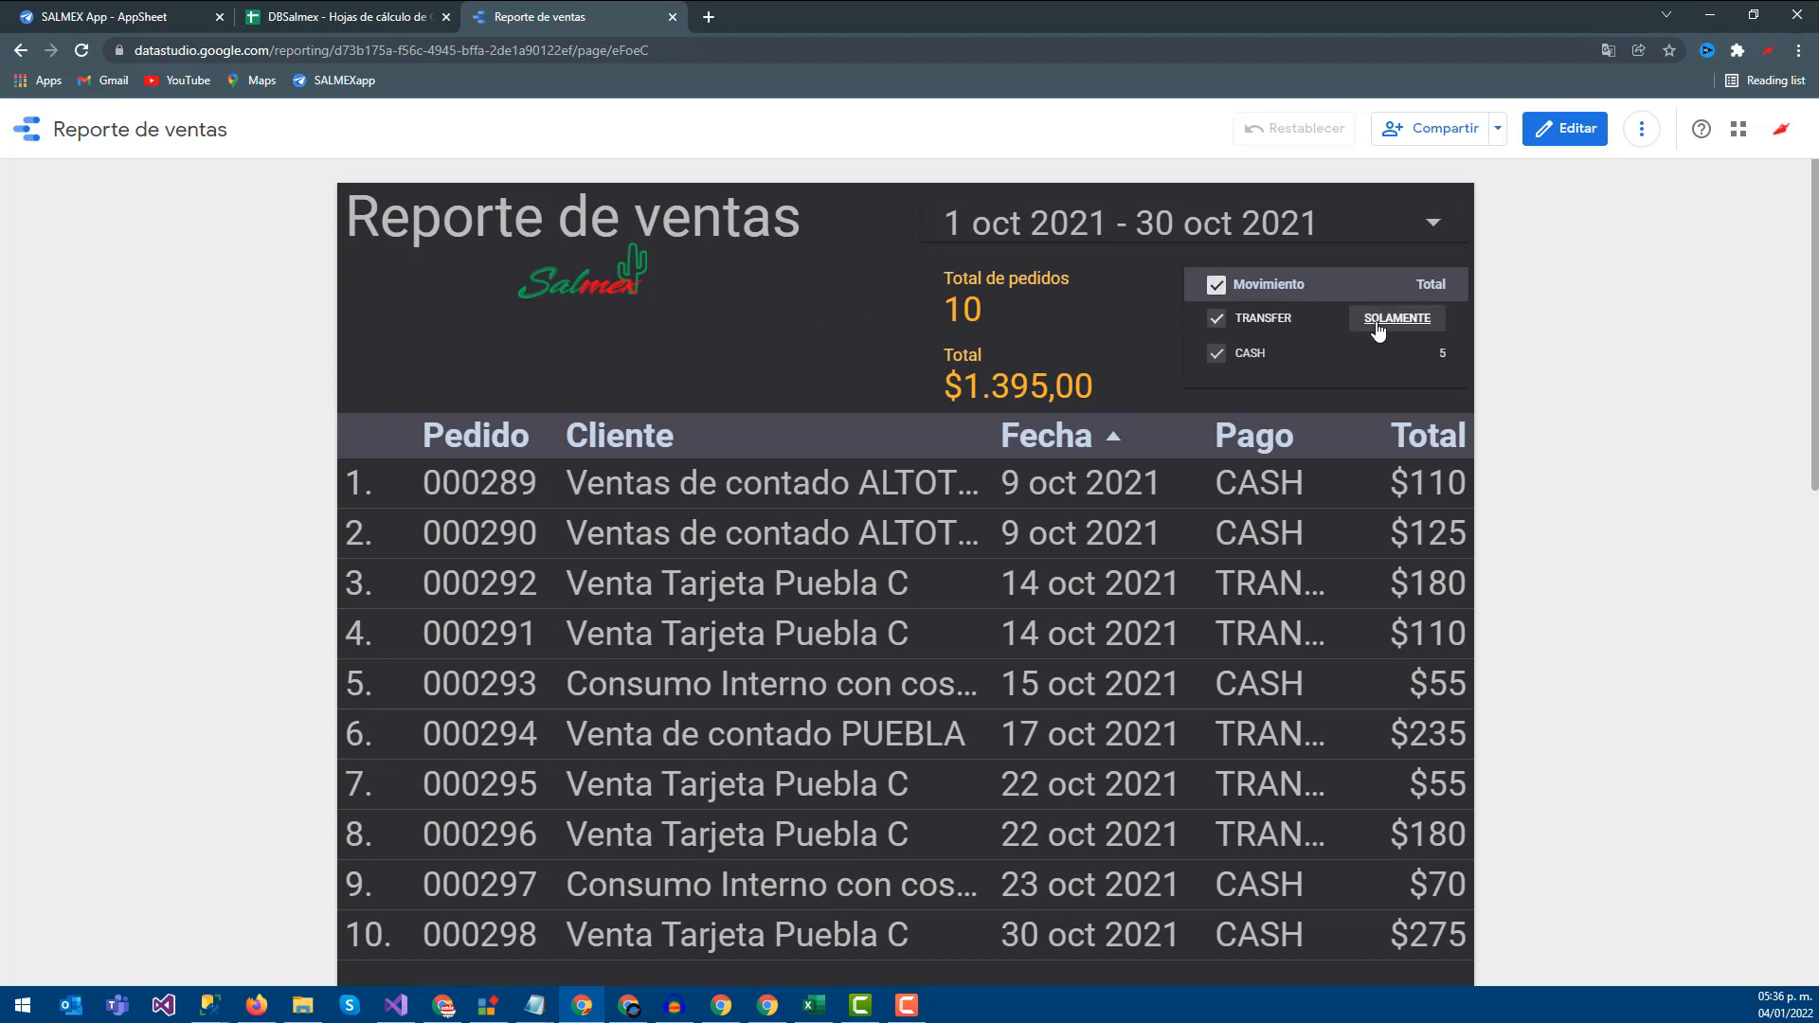
left_click(1385, 319)
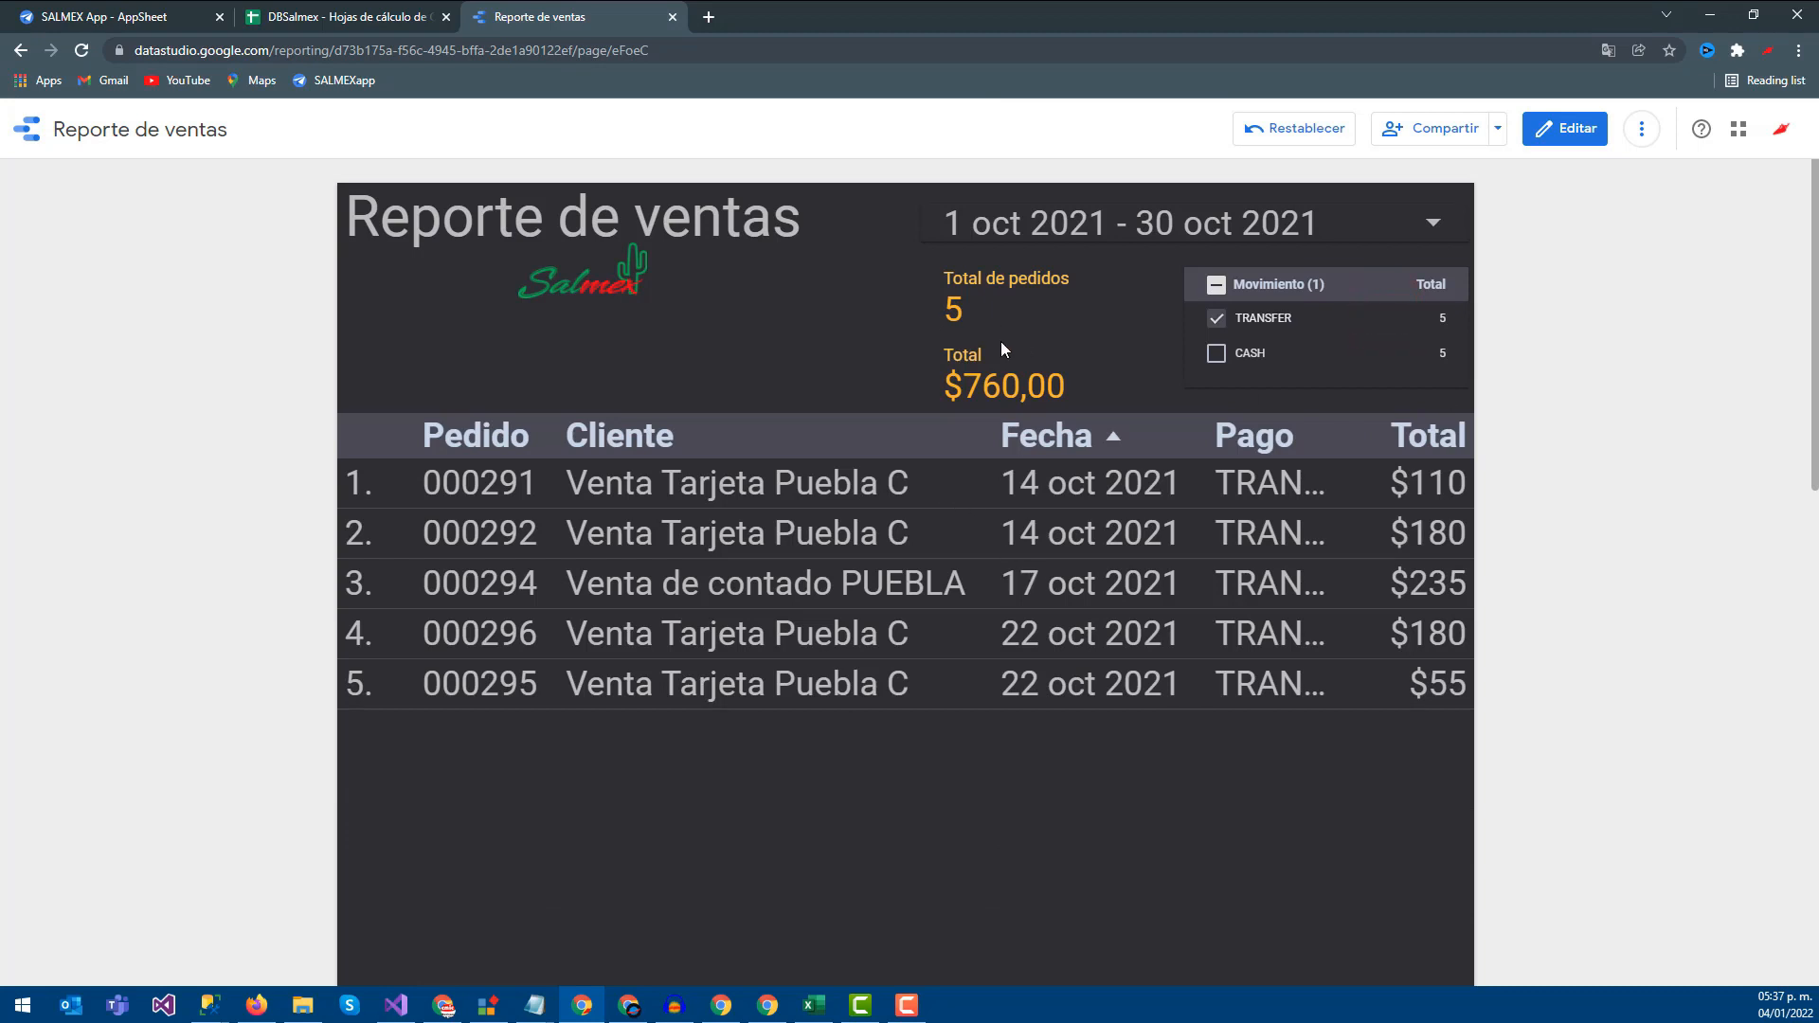
left_click(1216, 355)
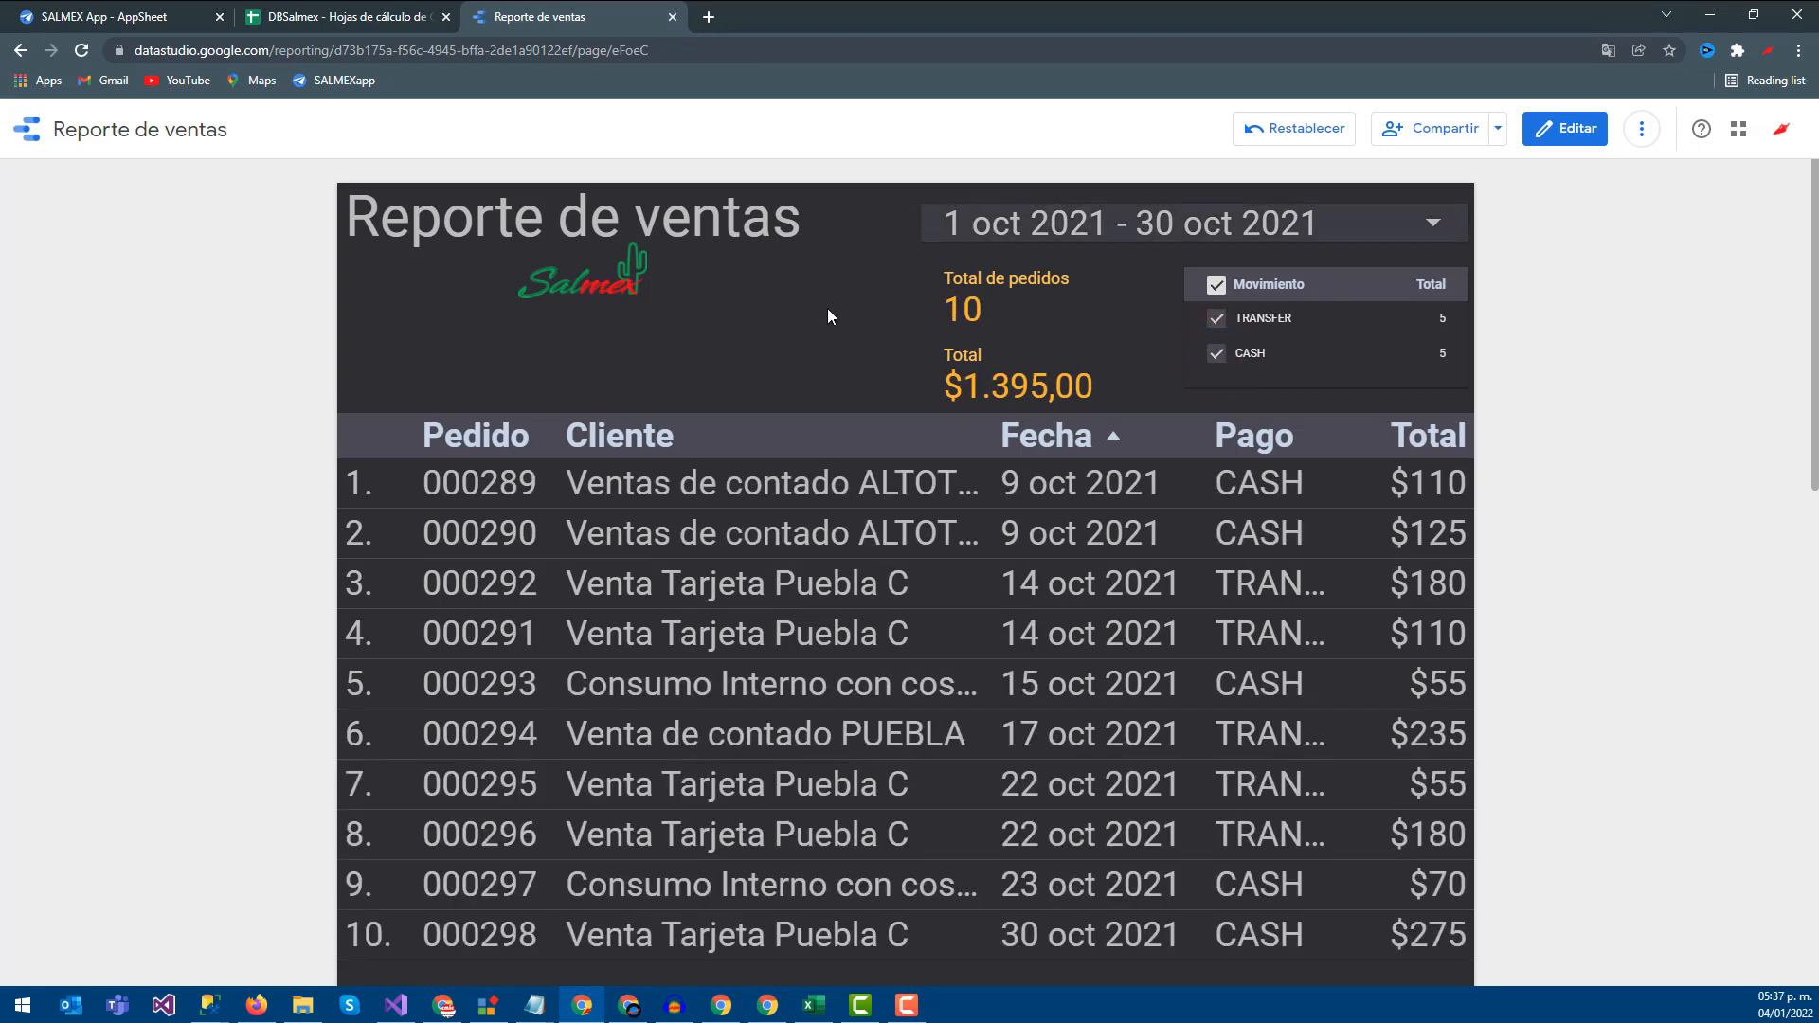
Set the report's date range to 1–31 December 2021, showing a 970 total
left_click(1088, 245)
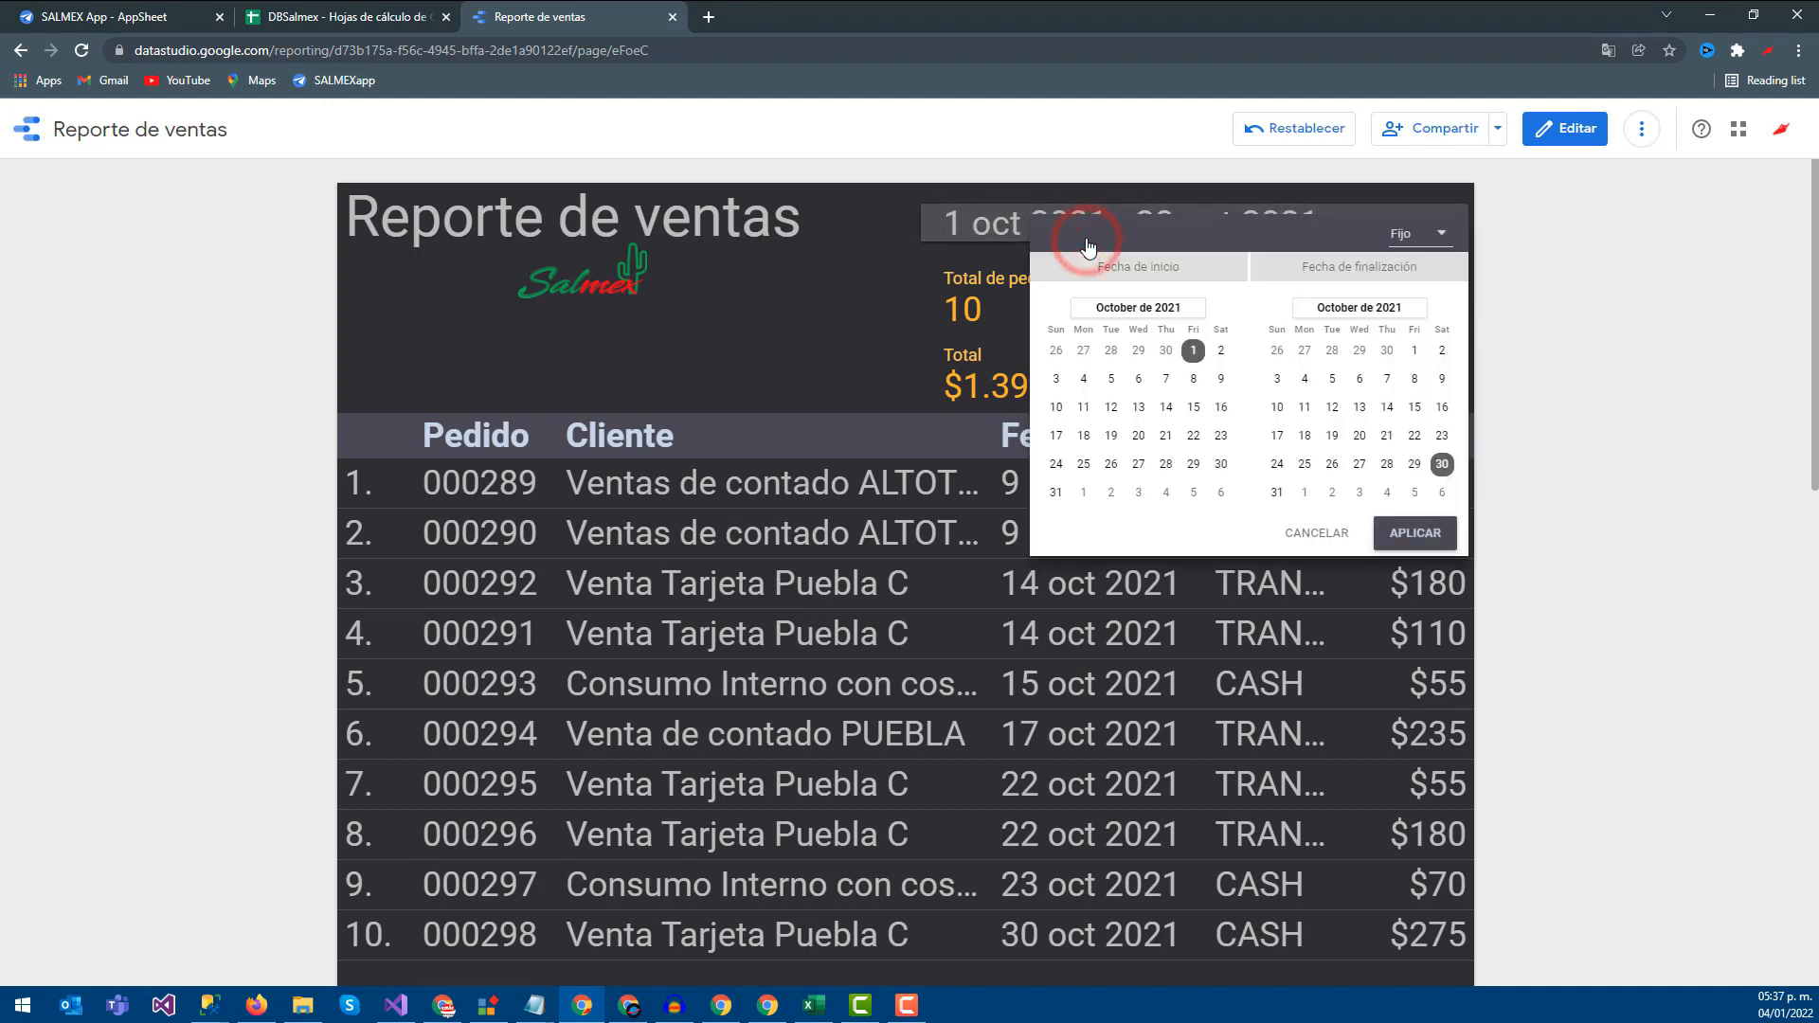
left_click(1221, 309)
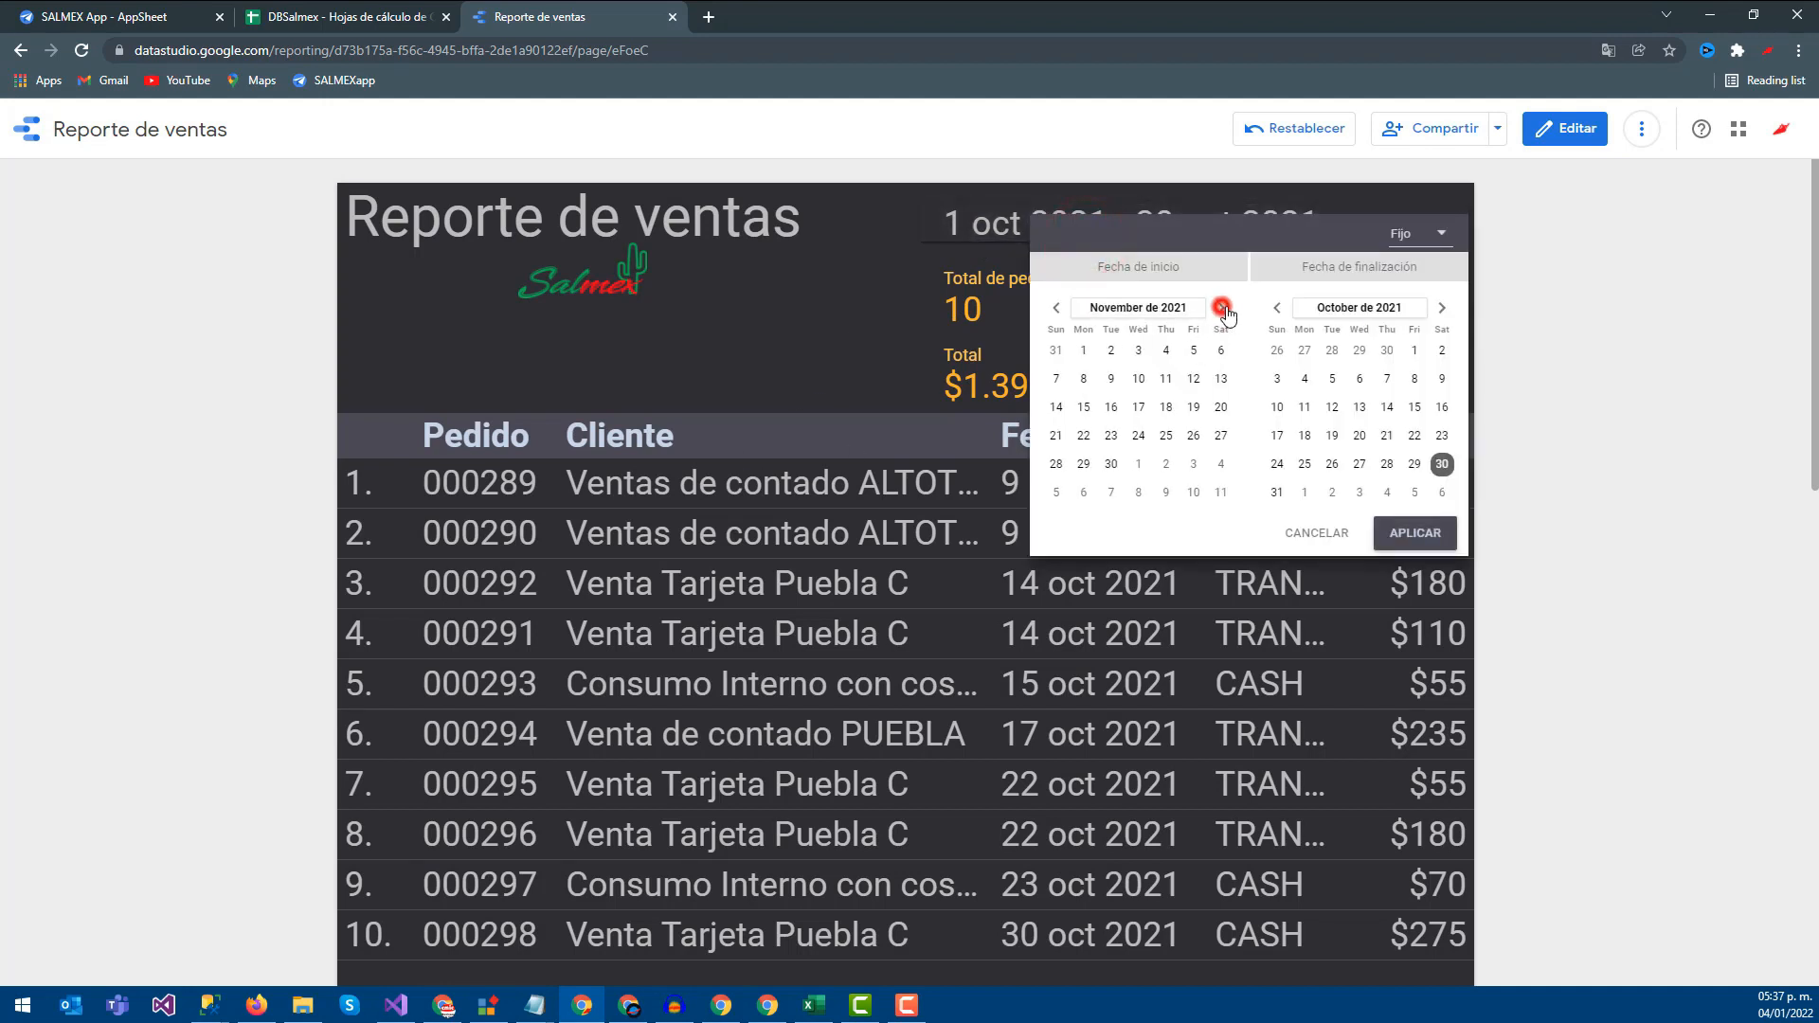
left_click(1221, 308)
left_click(1135, 351)
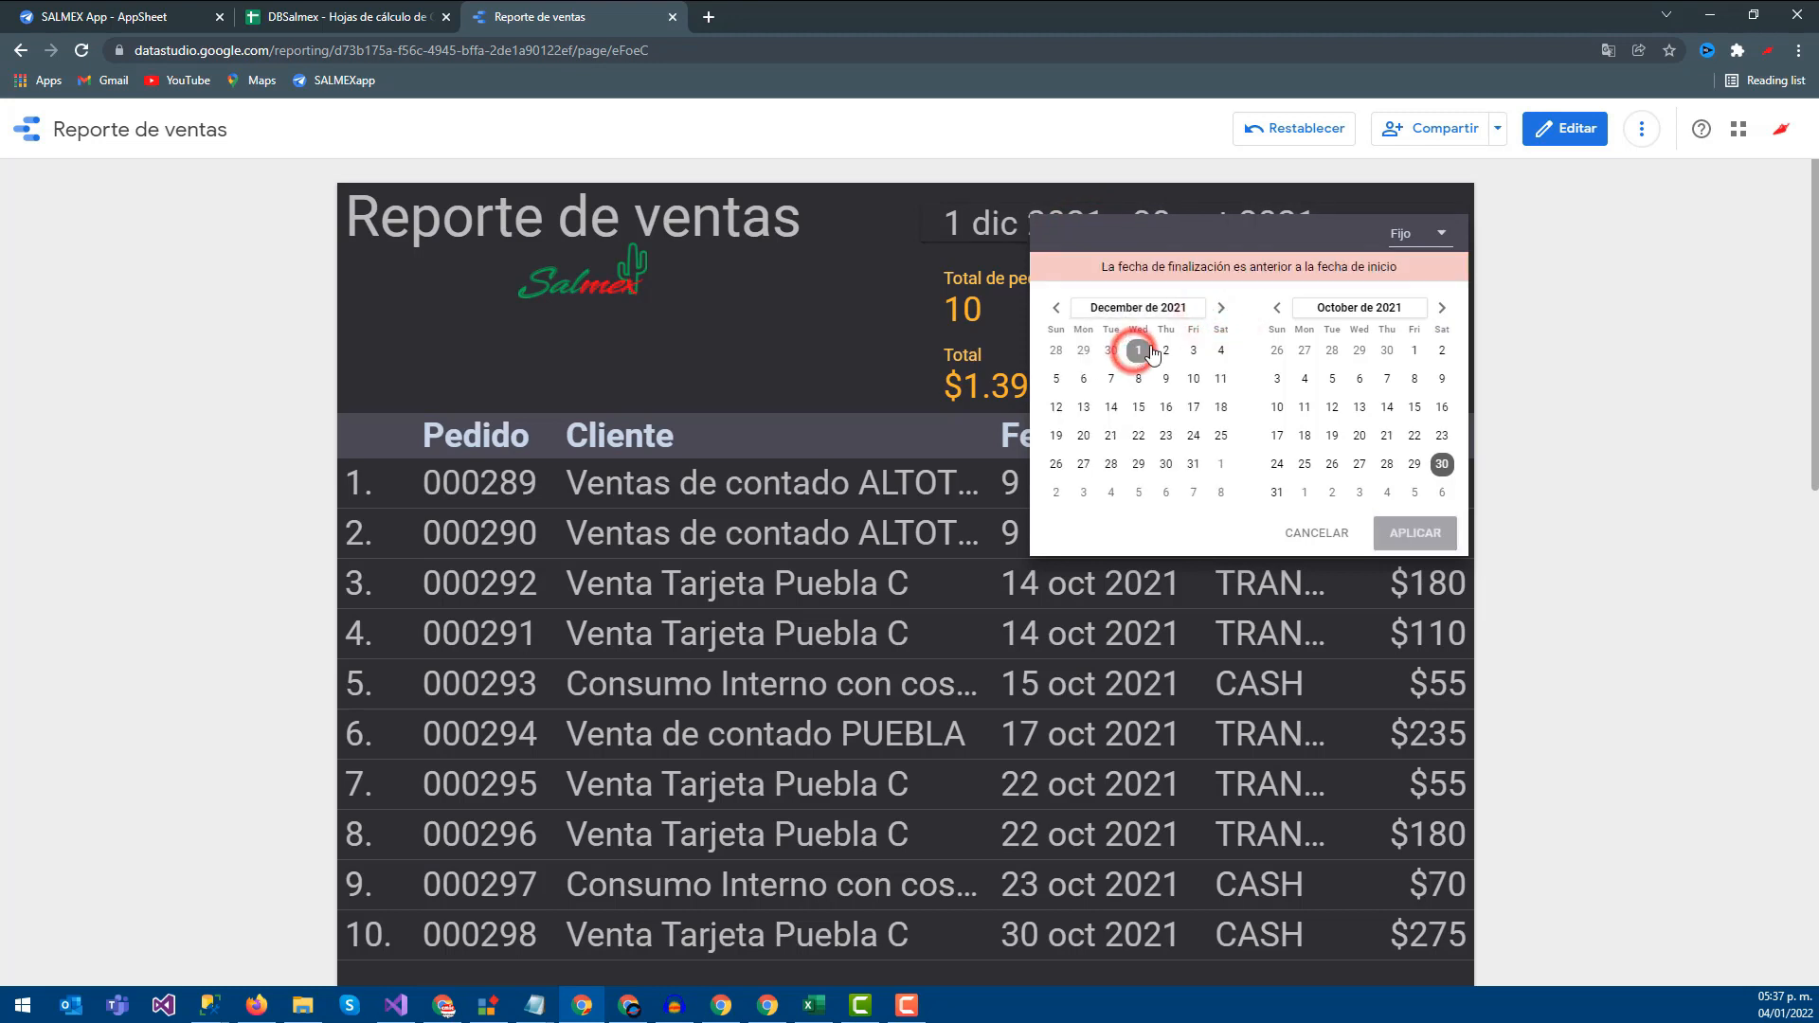
left_click(1442, 308)
left_click(1442, 307)
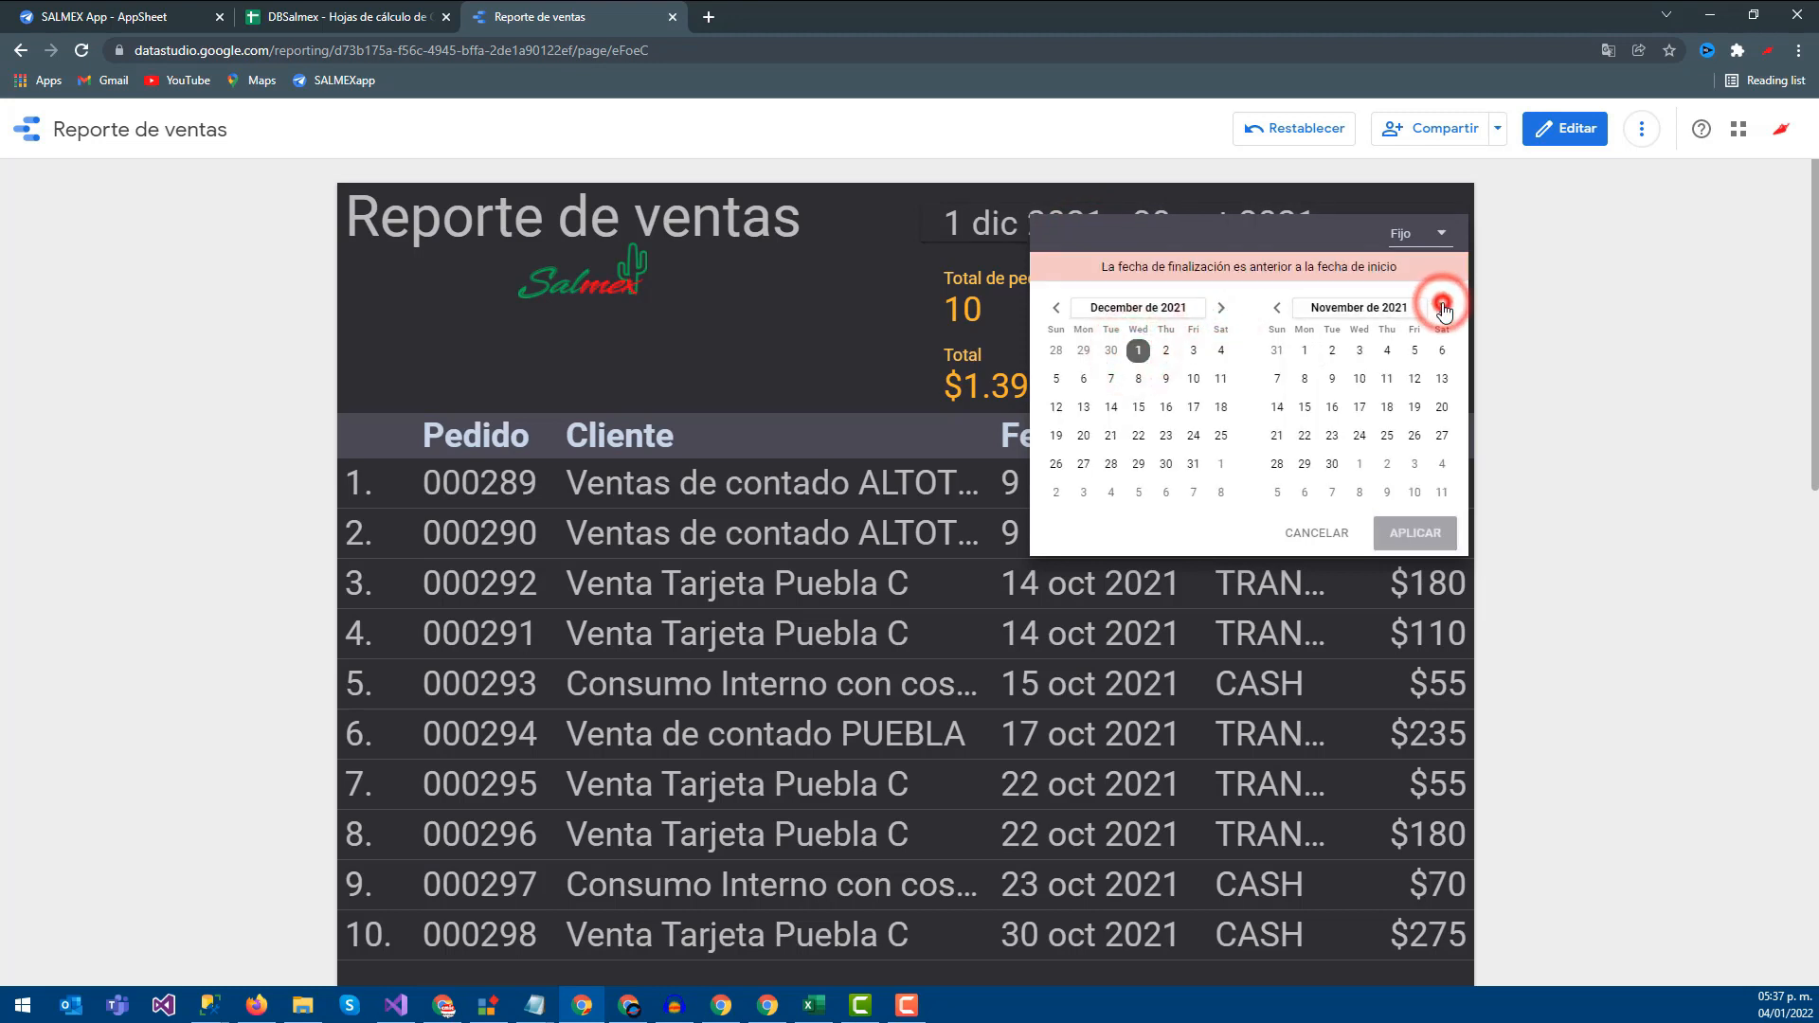
left_click(1409, 465)
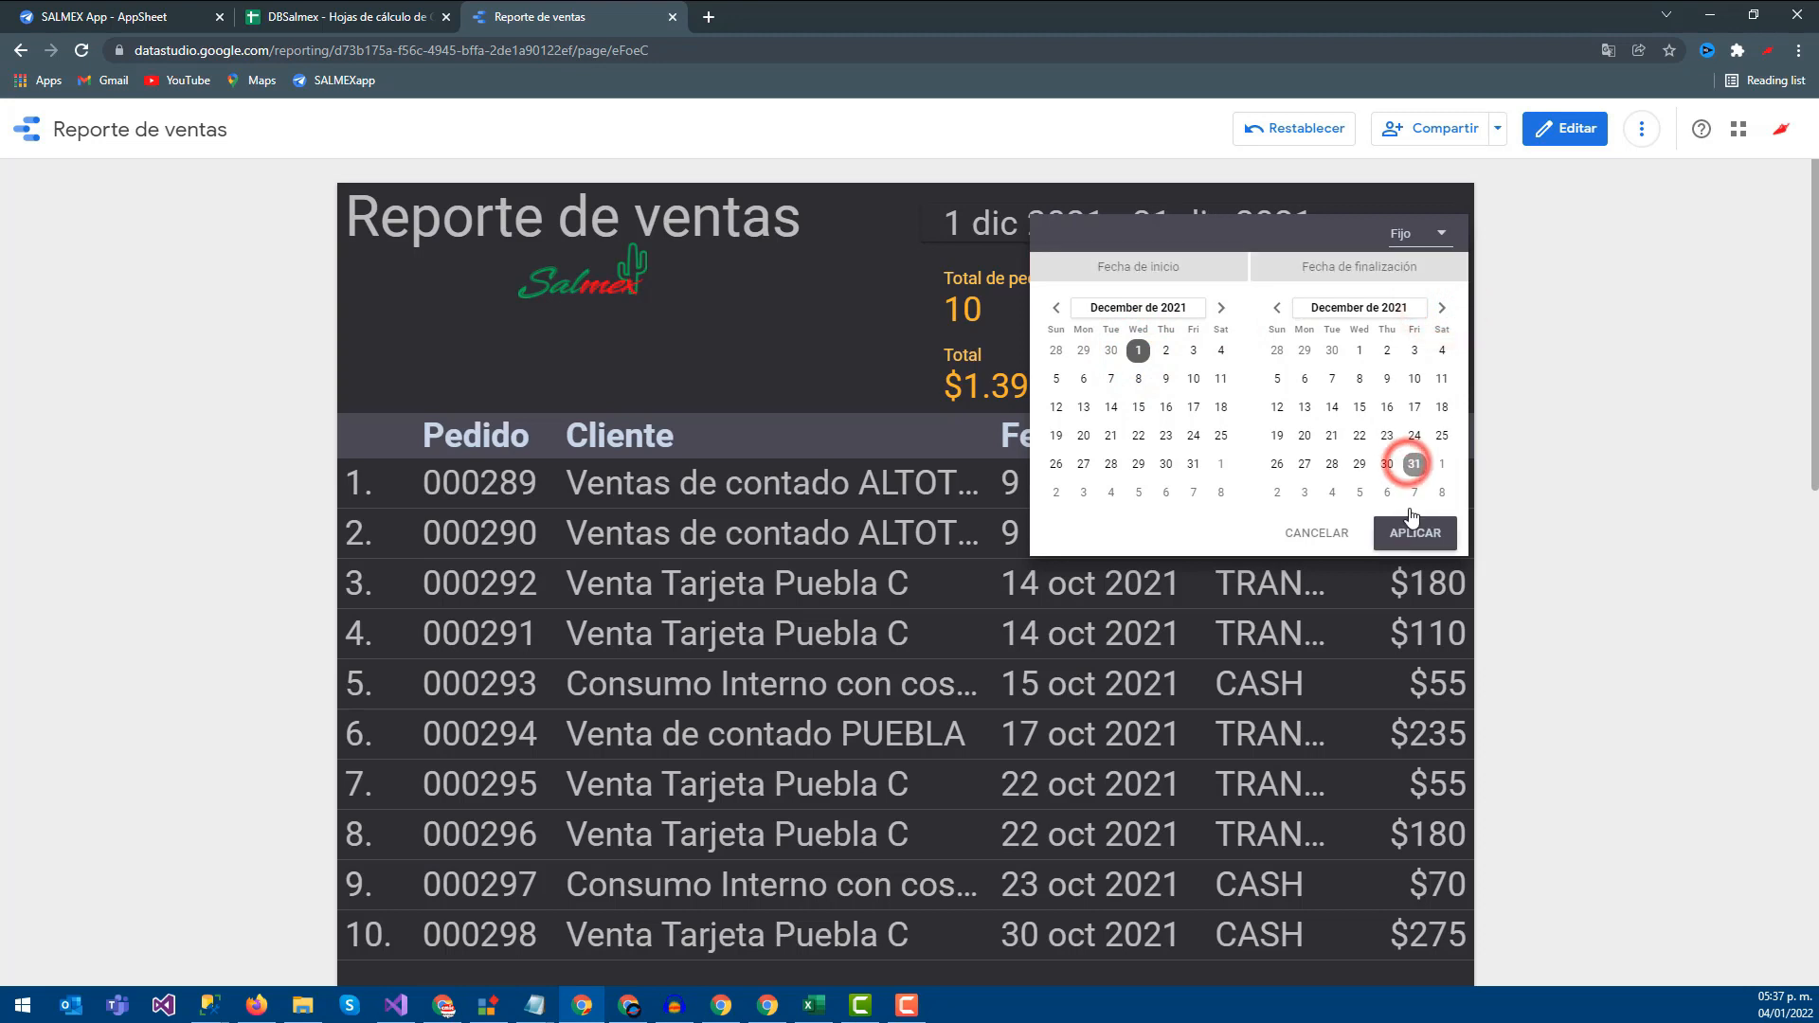
left_click(1415, 533)
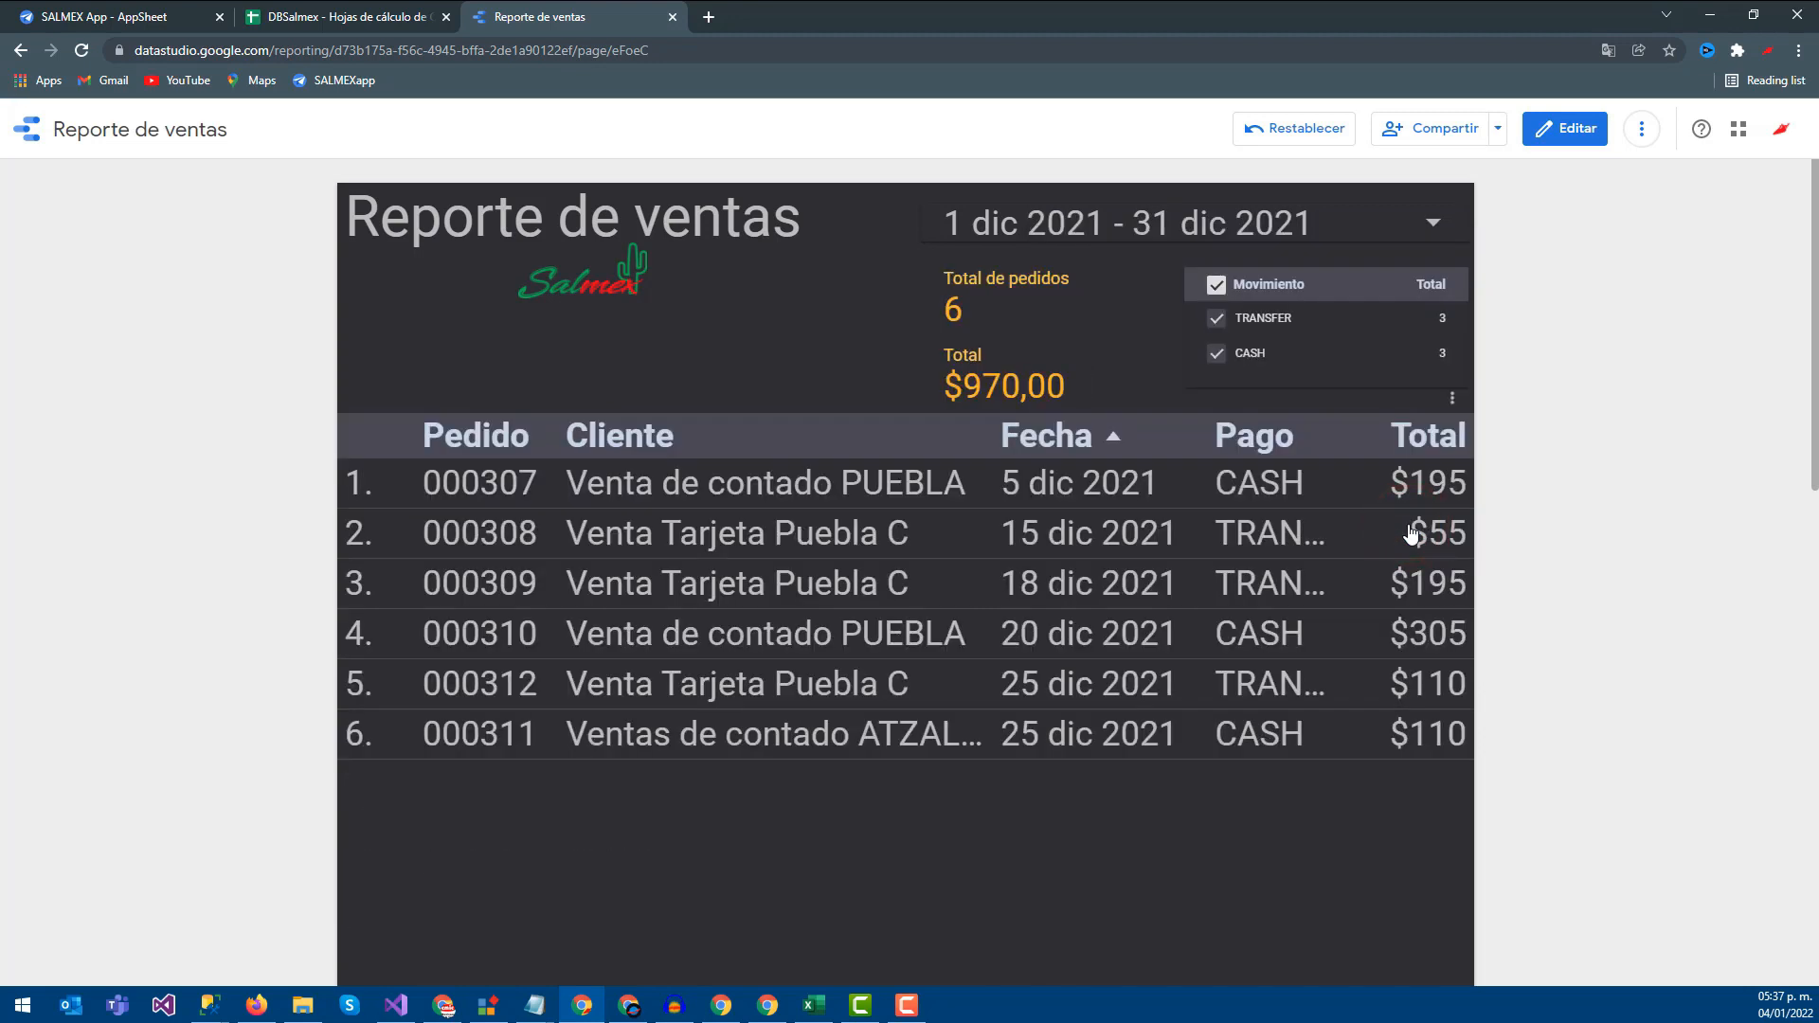
double_click(966, 381)
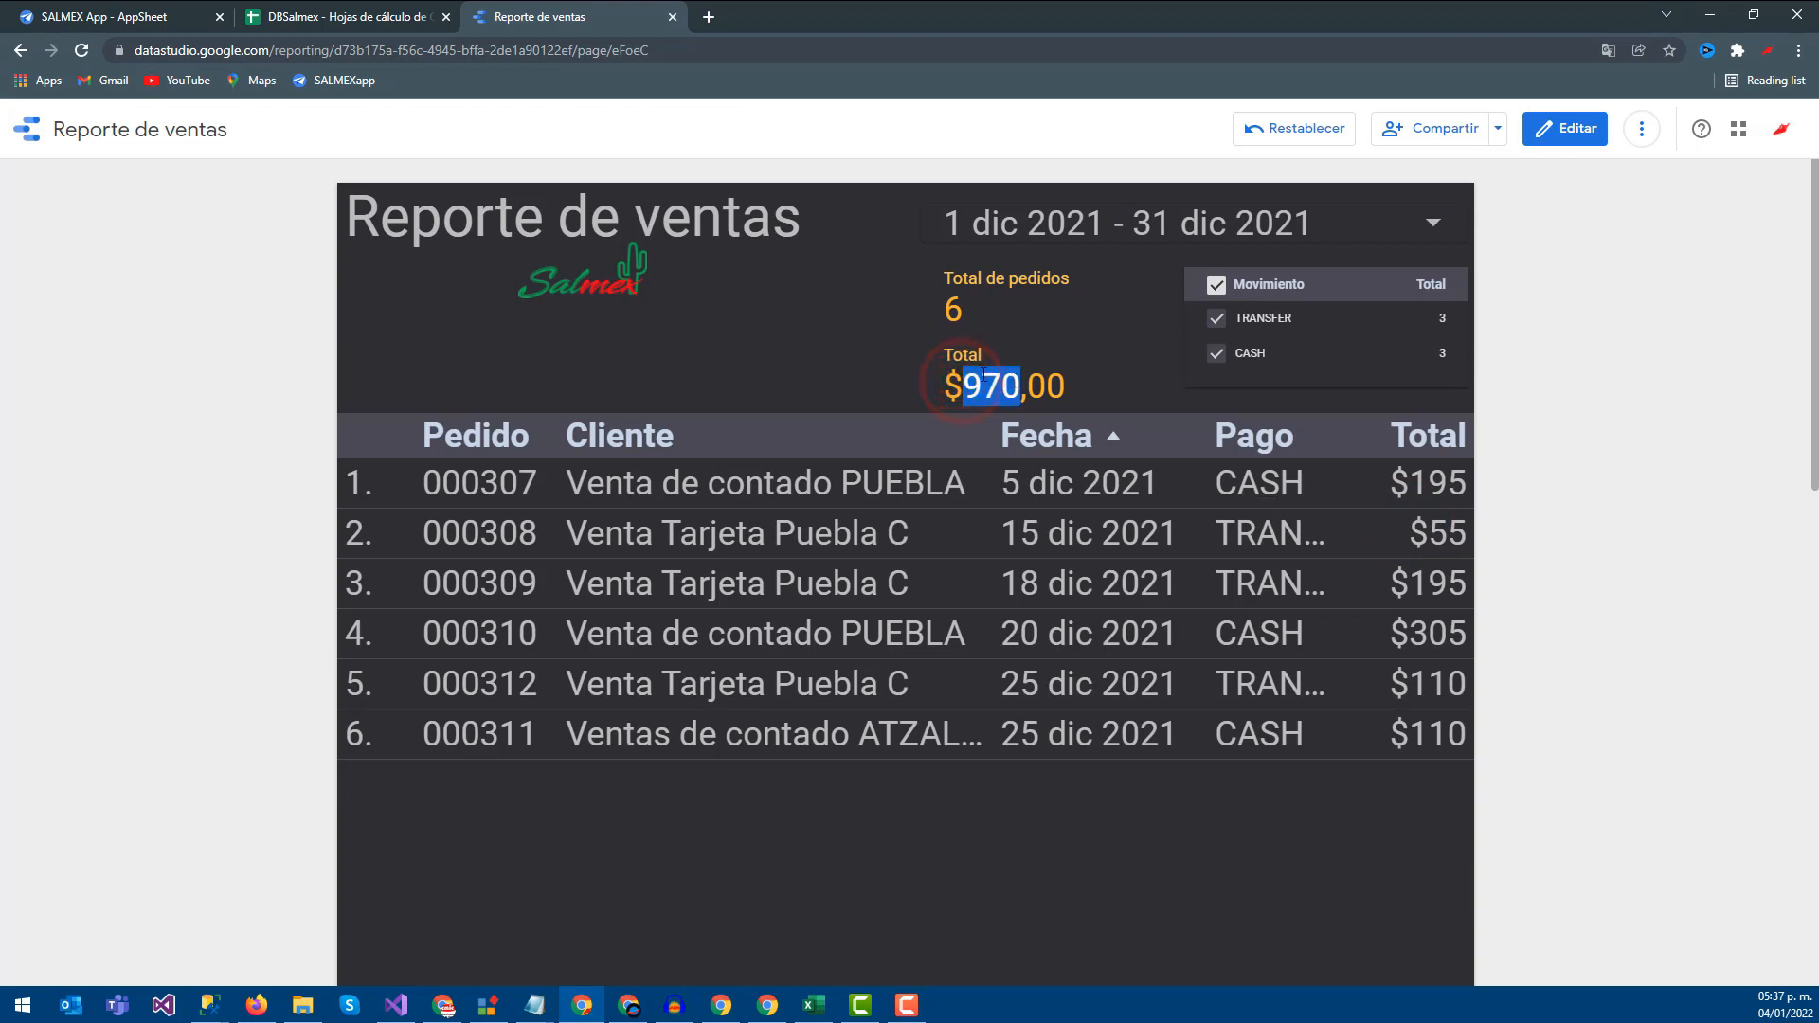
left_click(952, 305)
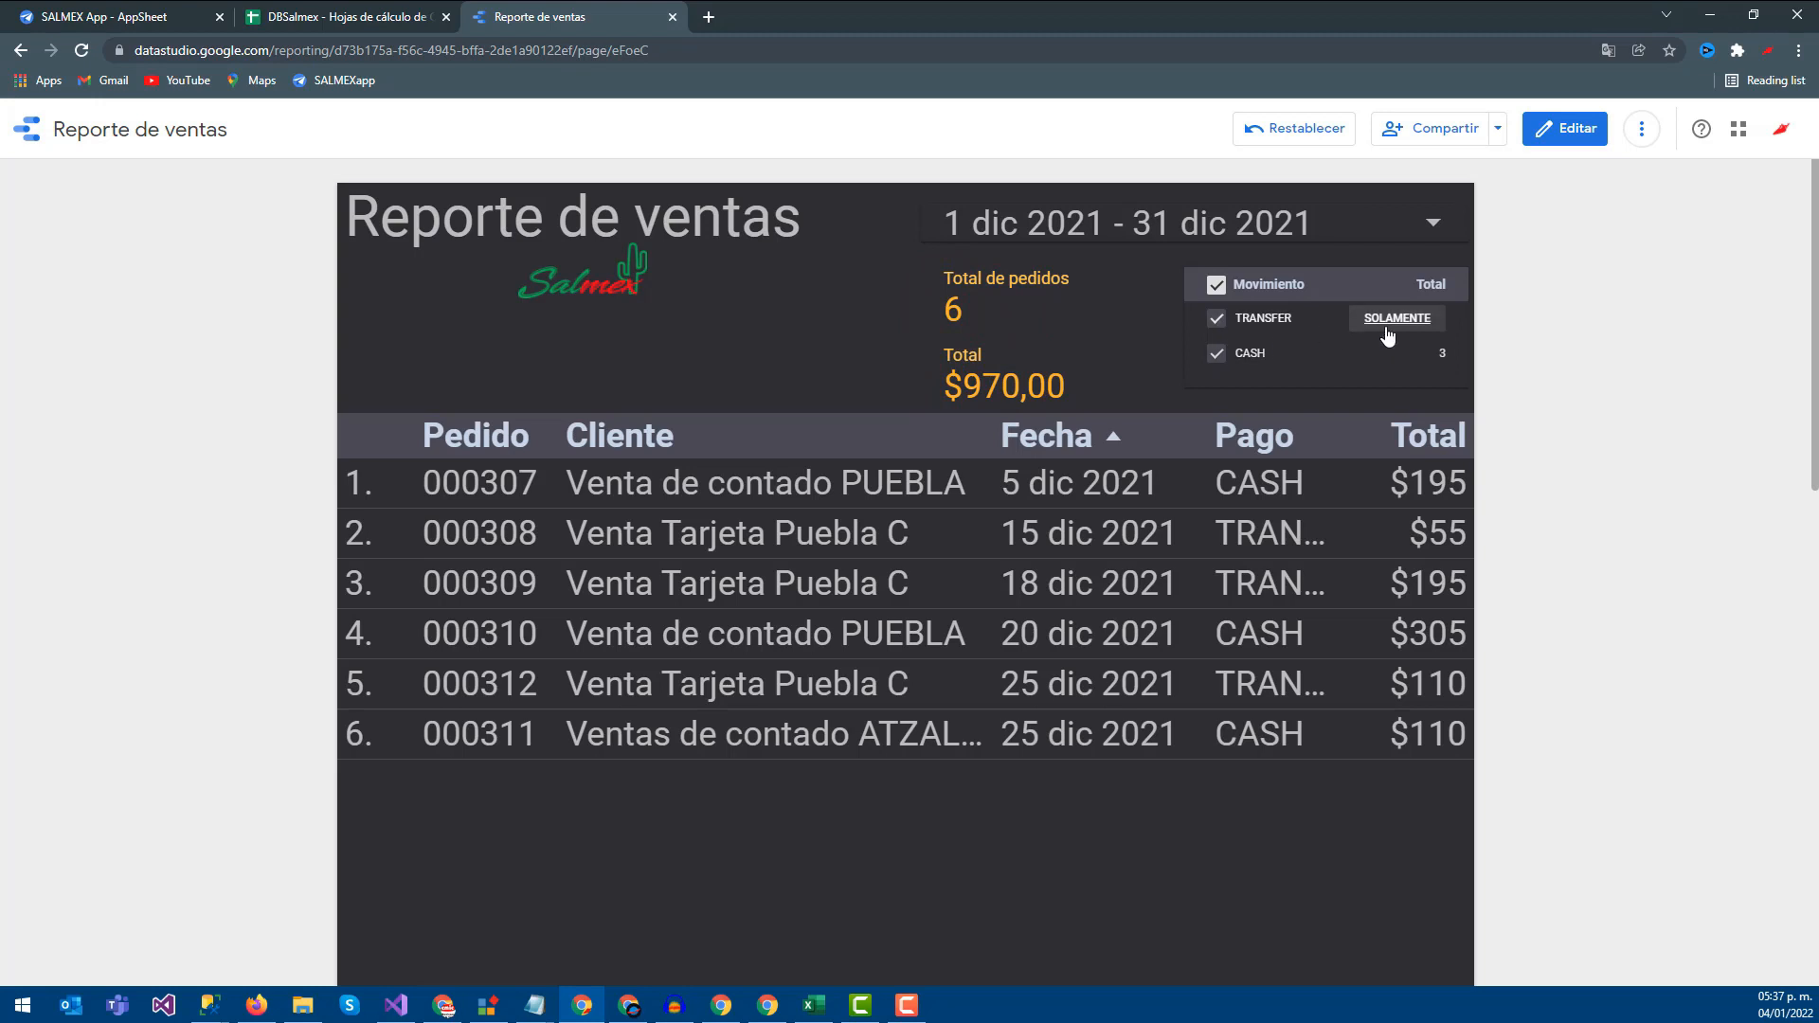
Drop CASH from the Movimiento filter and widen the range to 1 Jan–31 Dec 2021
left_click(1218, 351)
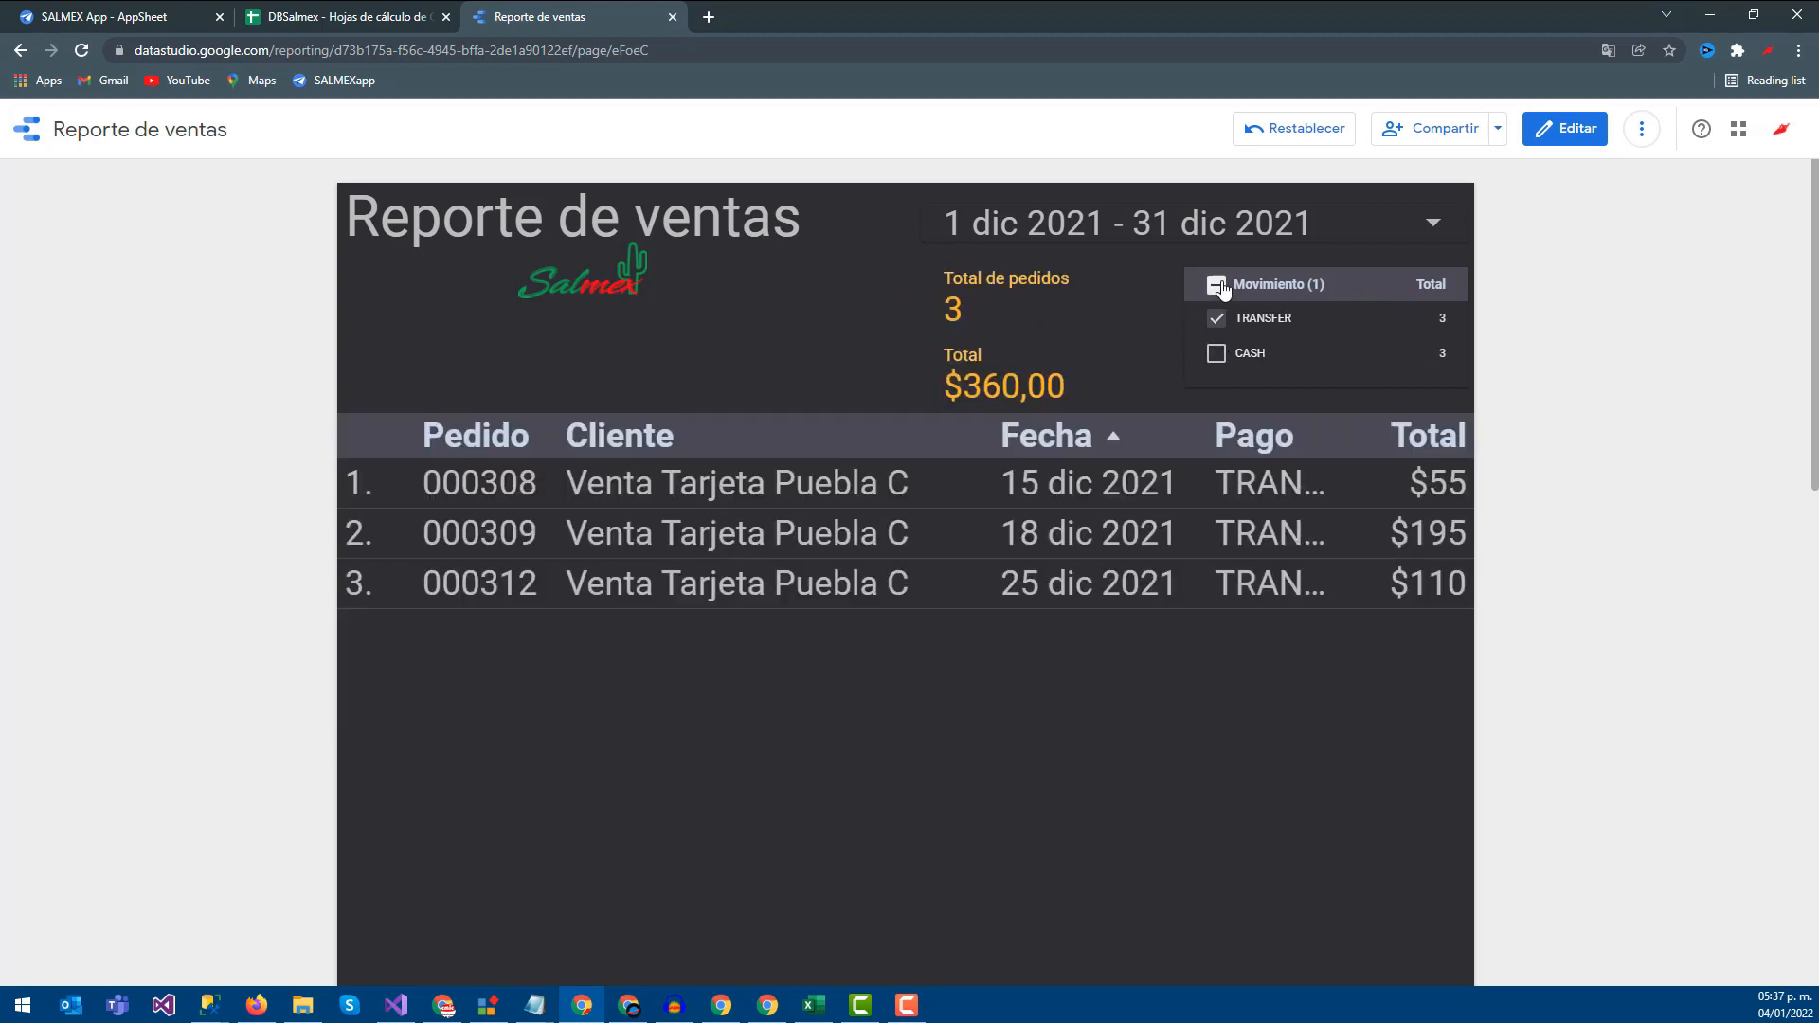
left_click(1240, 230)
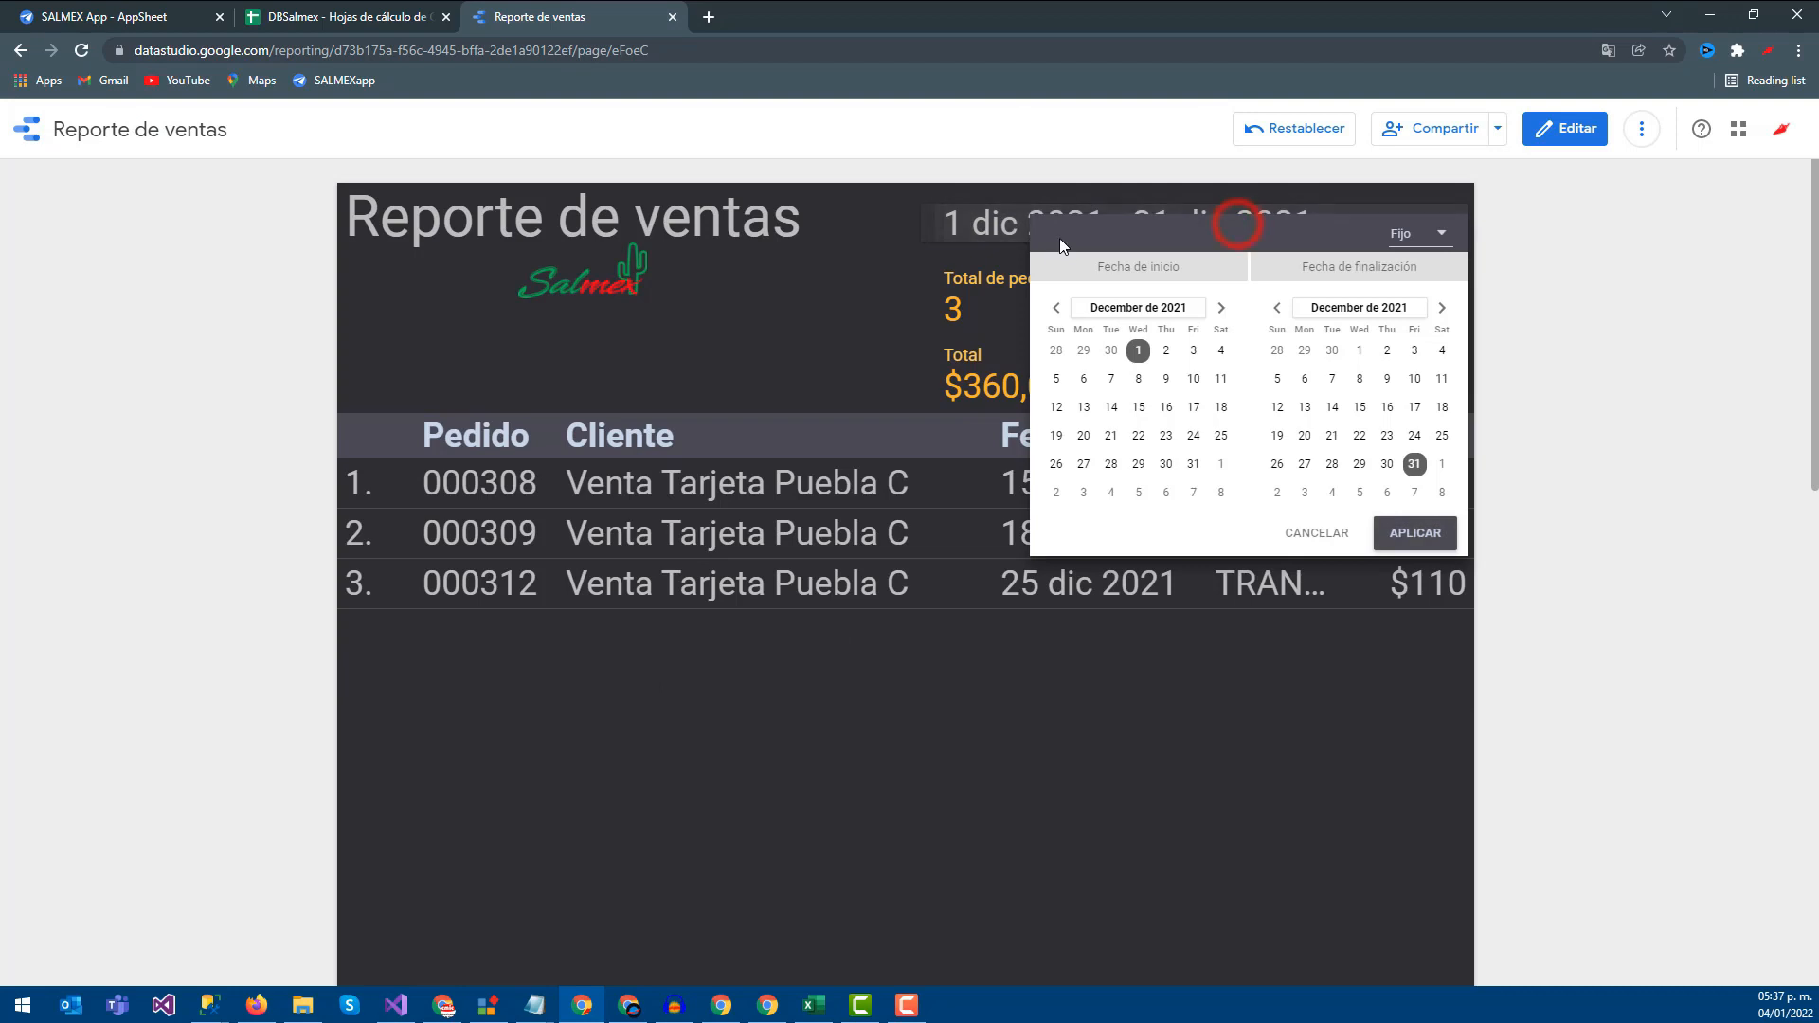
left_click(1056, 308)
left_click(1056, 308)
left_click(1056, 308)
left_click(1056, 308)
left_click(1057, 307)
left_click(1057, 308)
left_click(1056, 308)
left_click(1056, 307)
left_click(1056, 308)
left_click(1056, 308)
left_click(1057, 308)
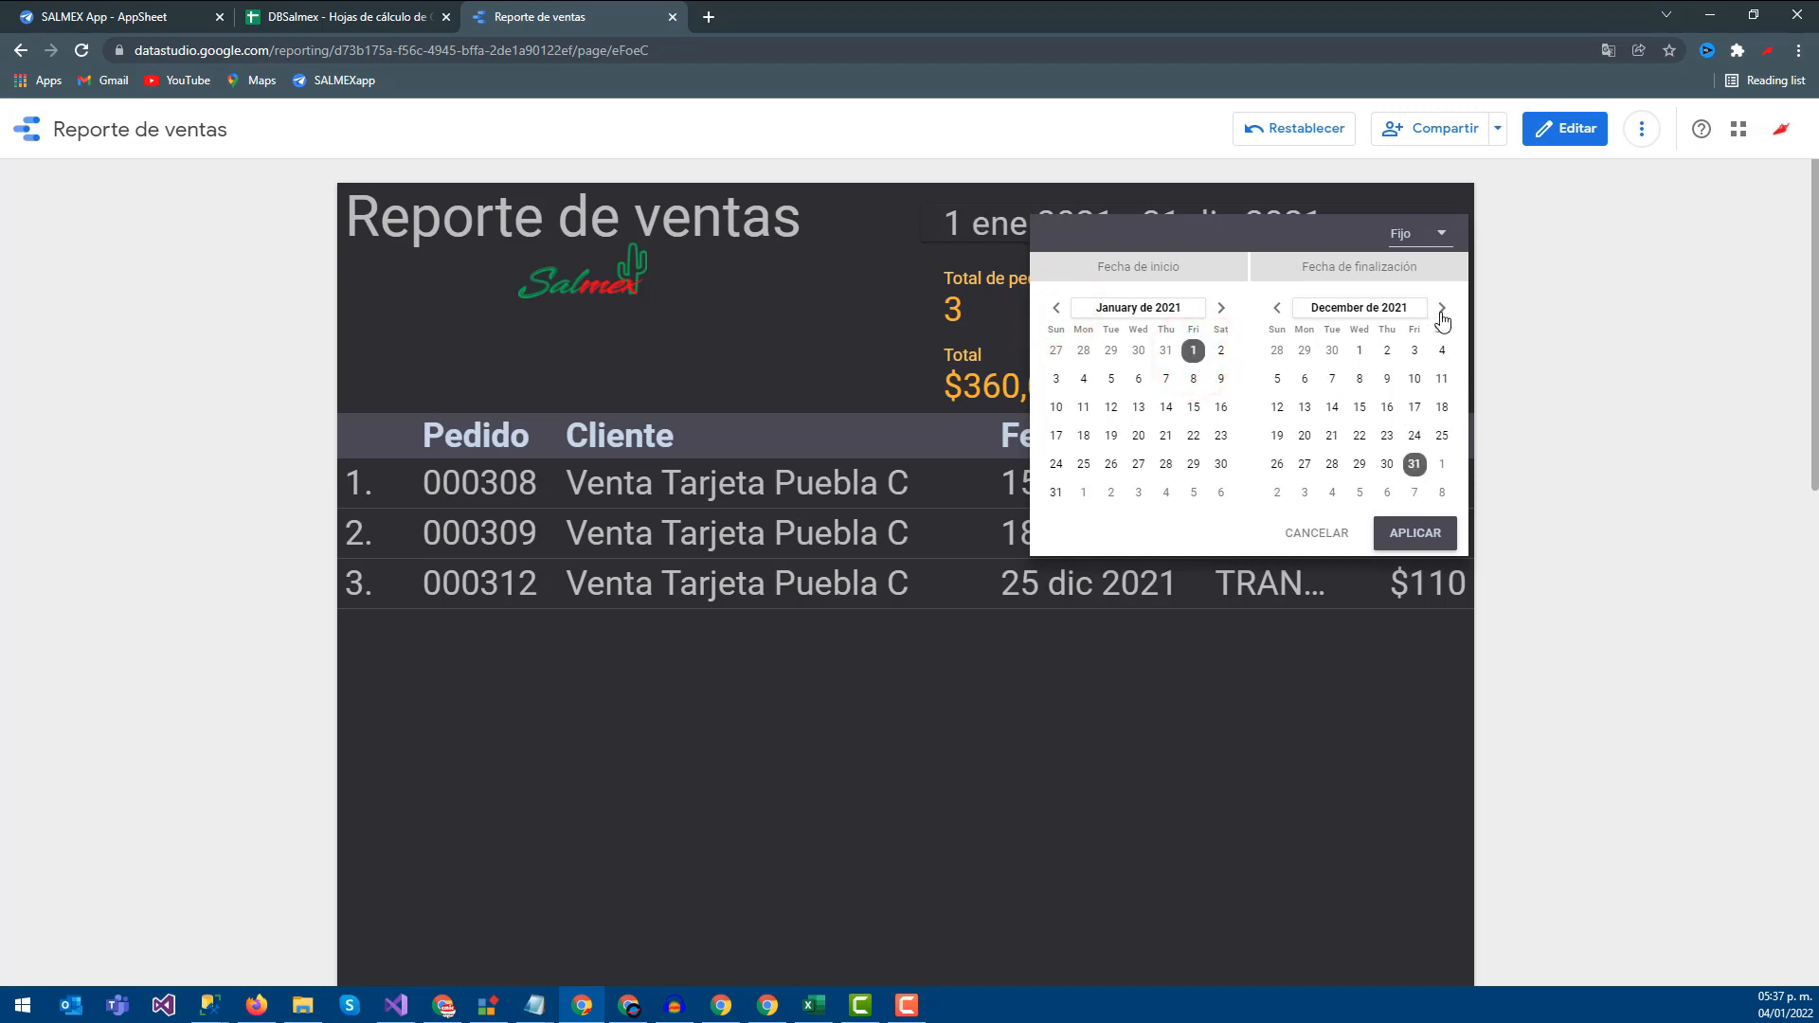
left_click(1418, 534)
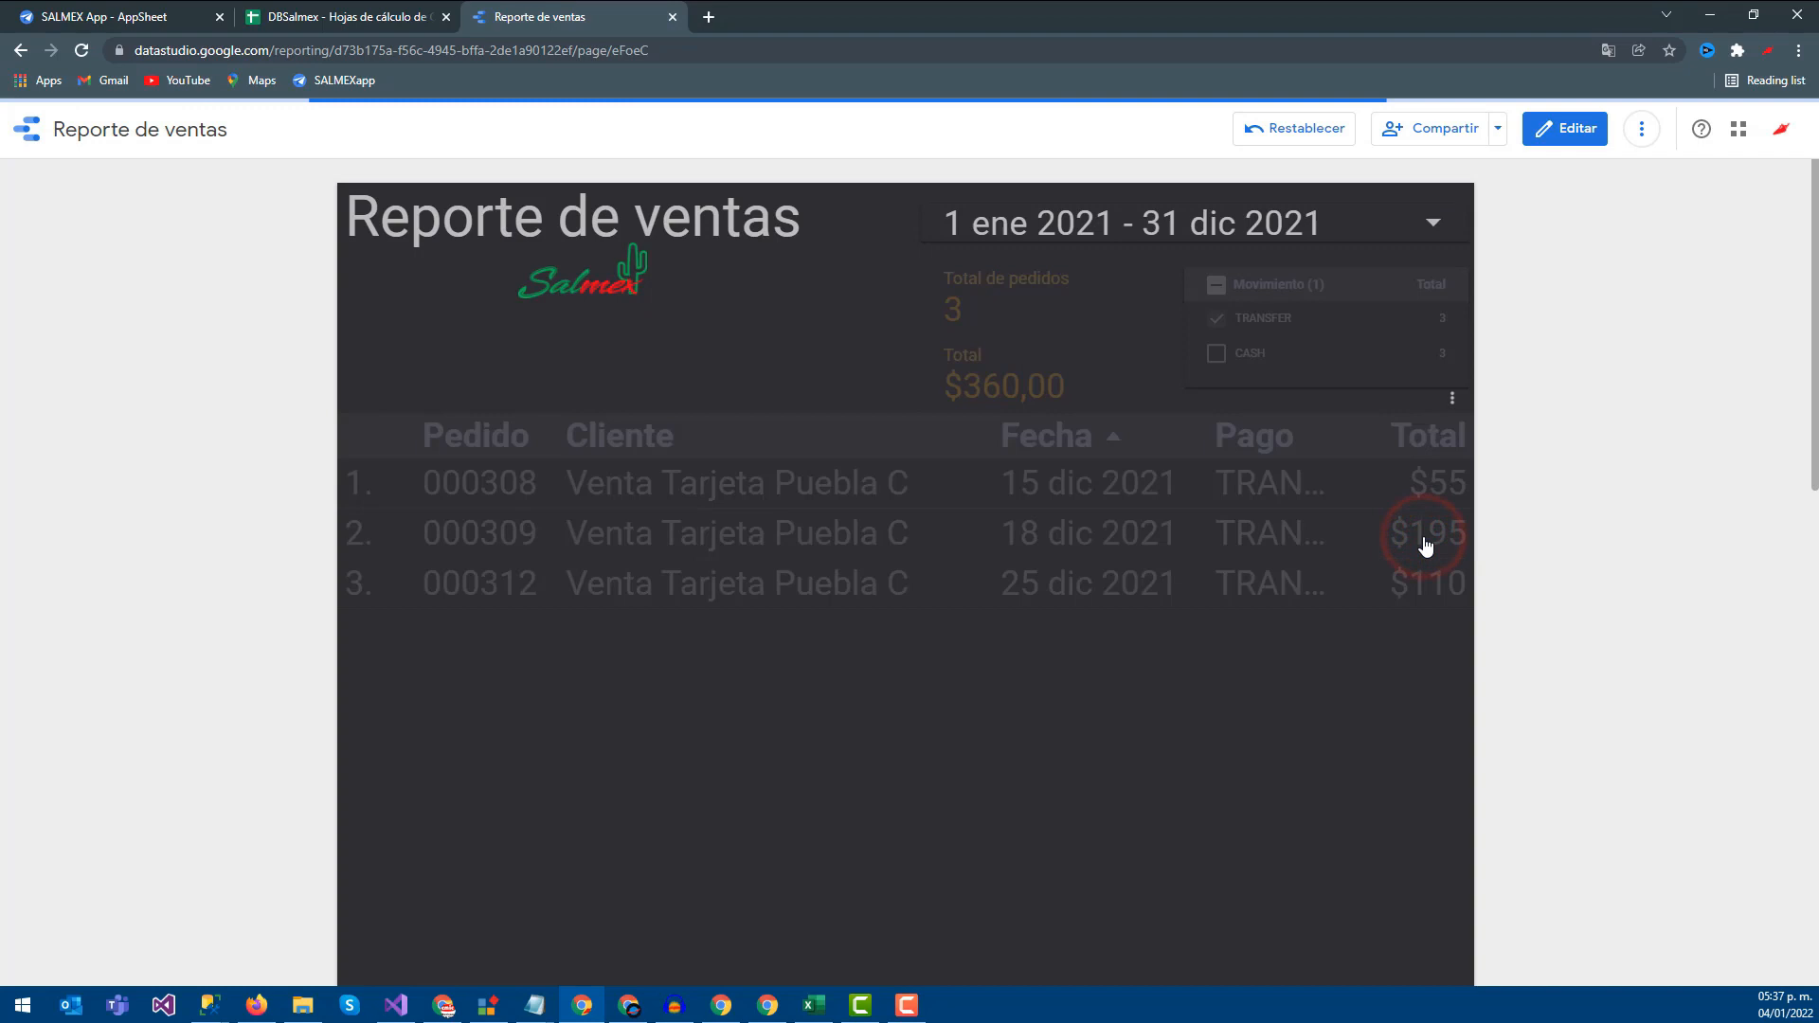
Review the 32 orders and 6.460 total, then try the Movimiento filter with all values and CASH
double_click(956, 306)
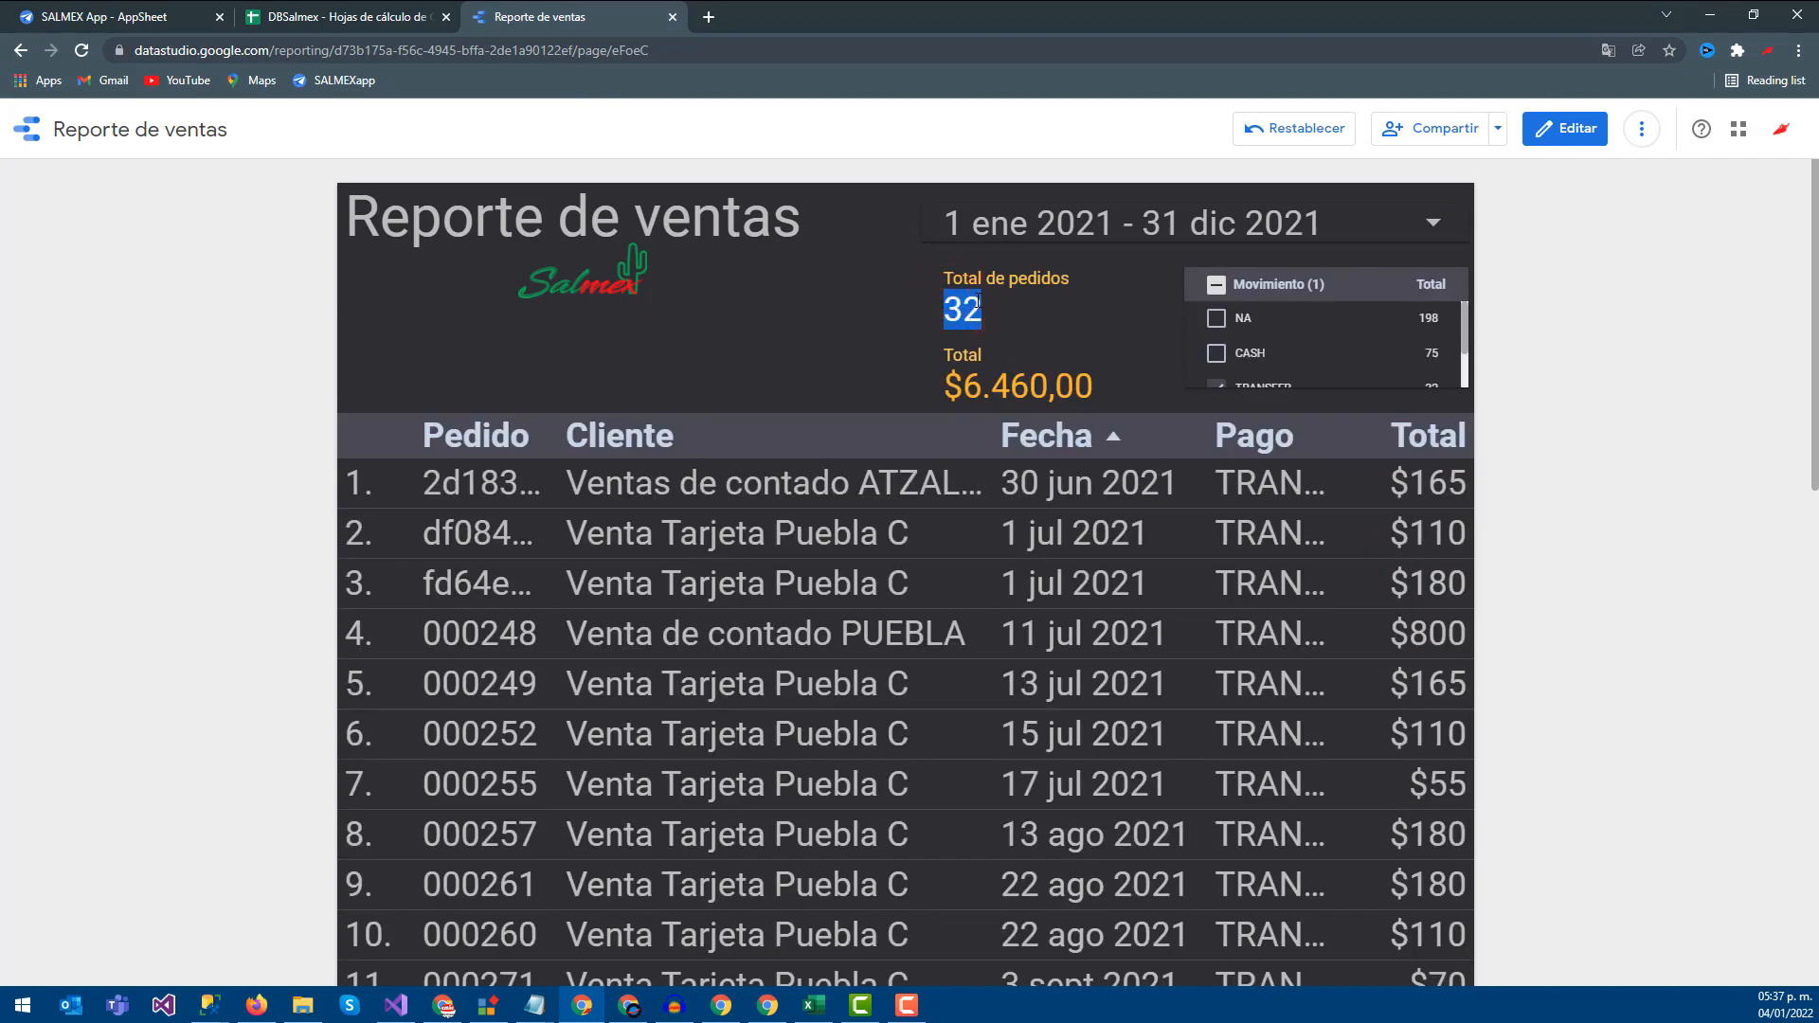
left_click_drag(958, 383, 1050, 383)
left_click(1052, 383)
scroll(901, 596, "down", 1)
scroll(901, 597, "down", 7)
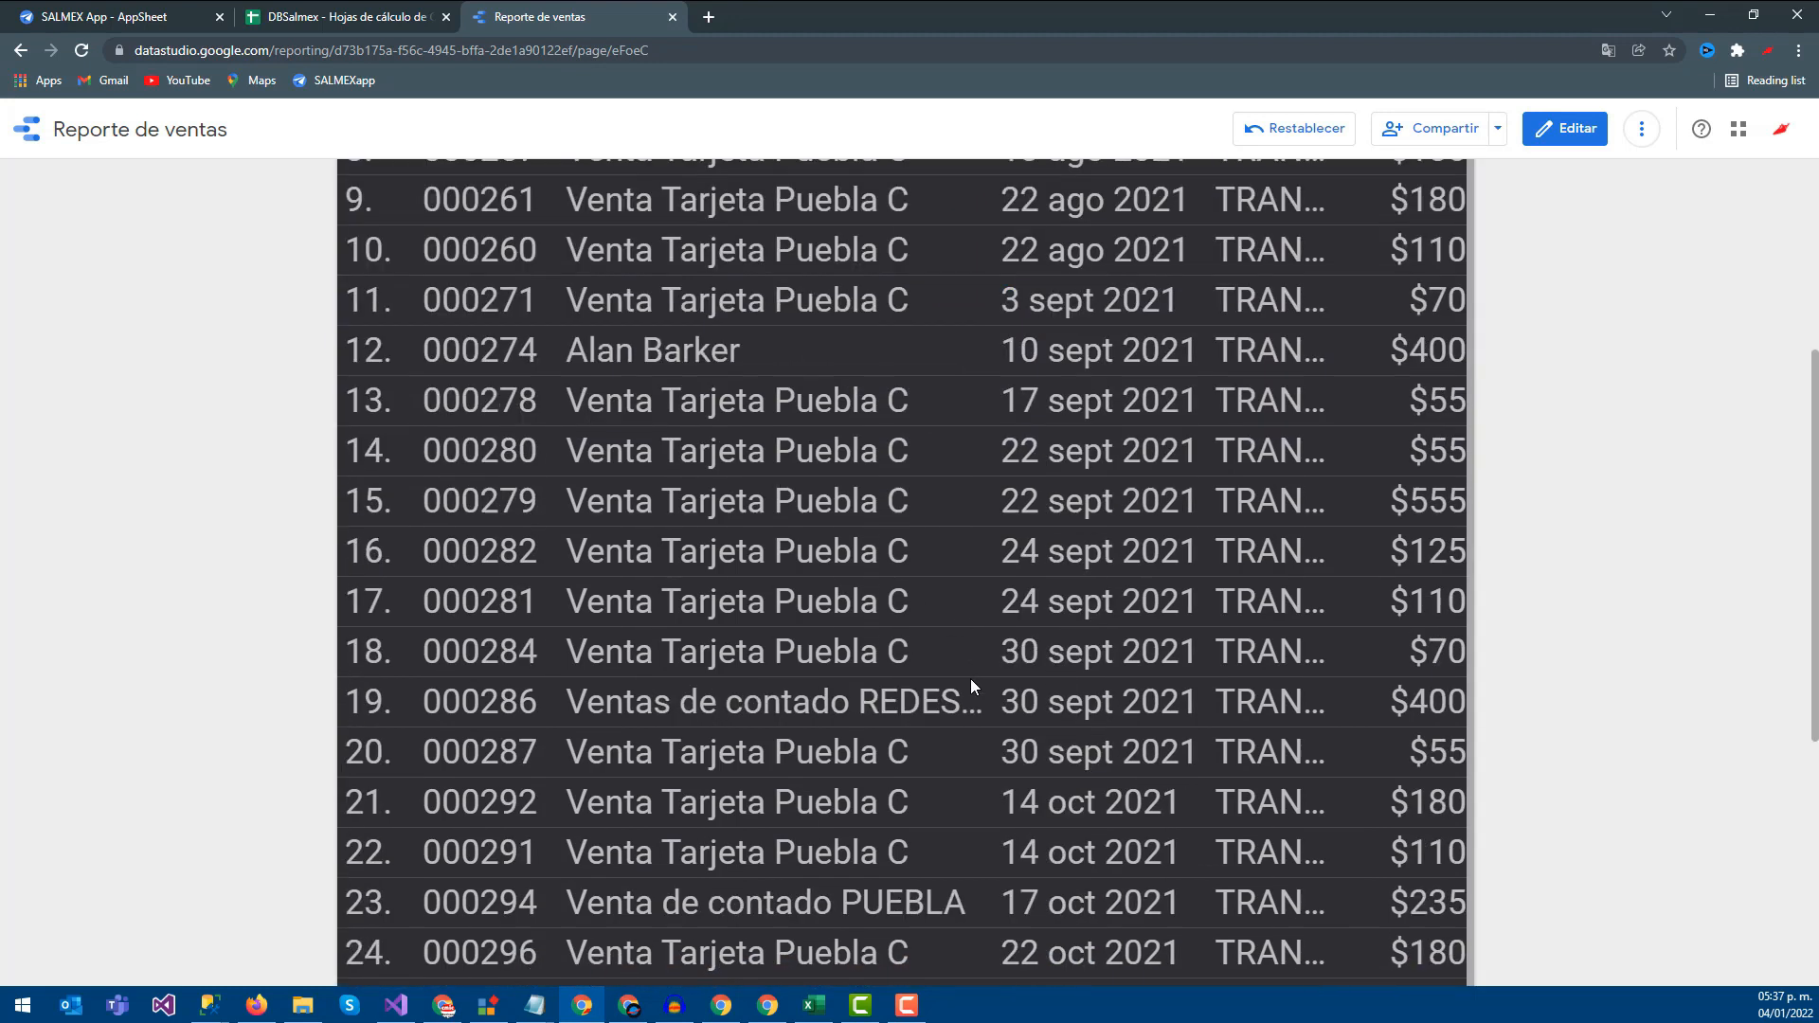
scroll(975, 669, "up", 8)
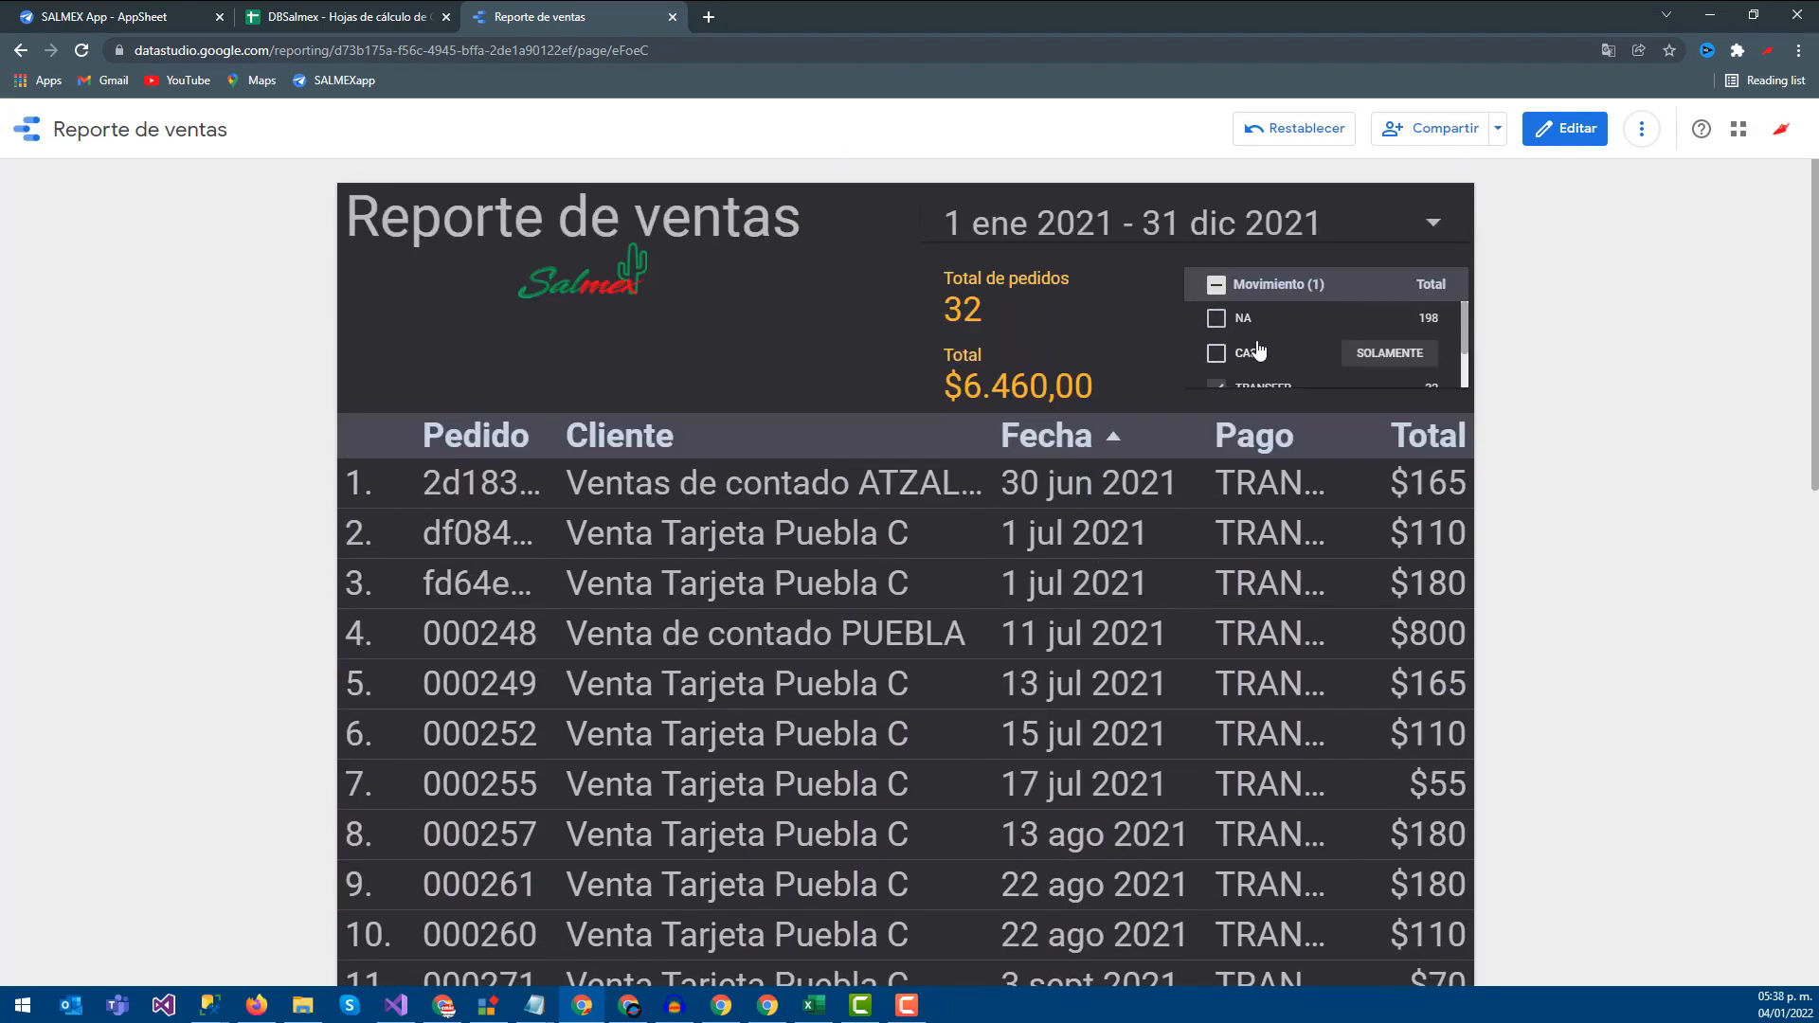
left_click(1218, 285)
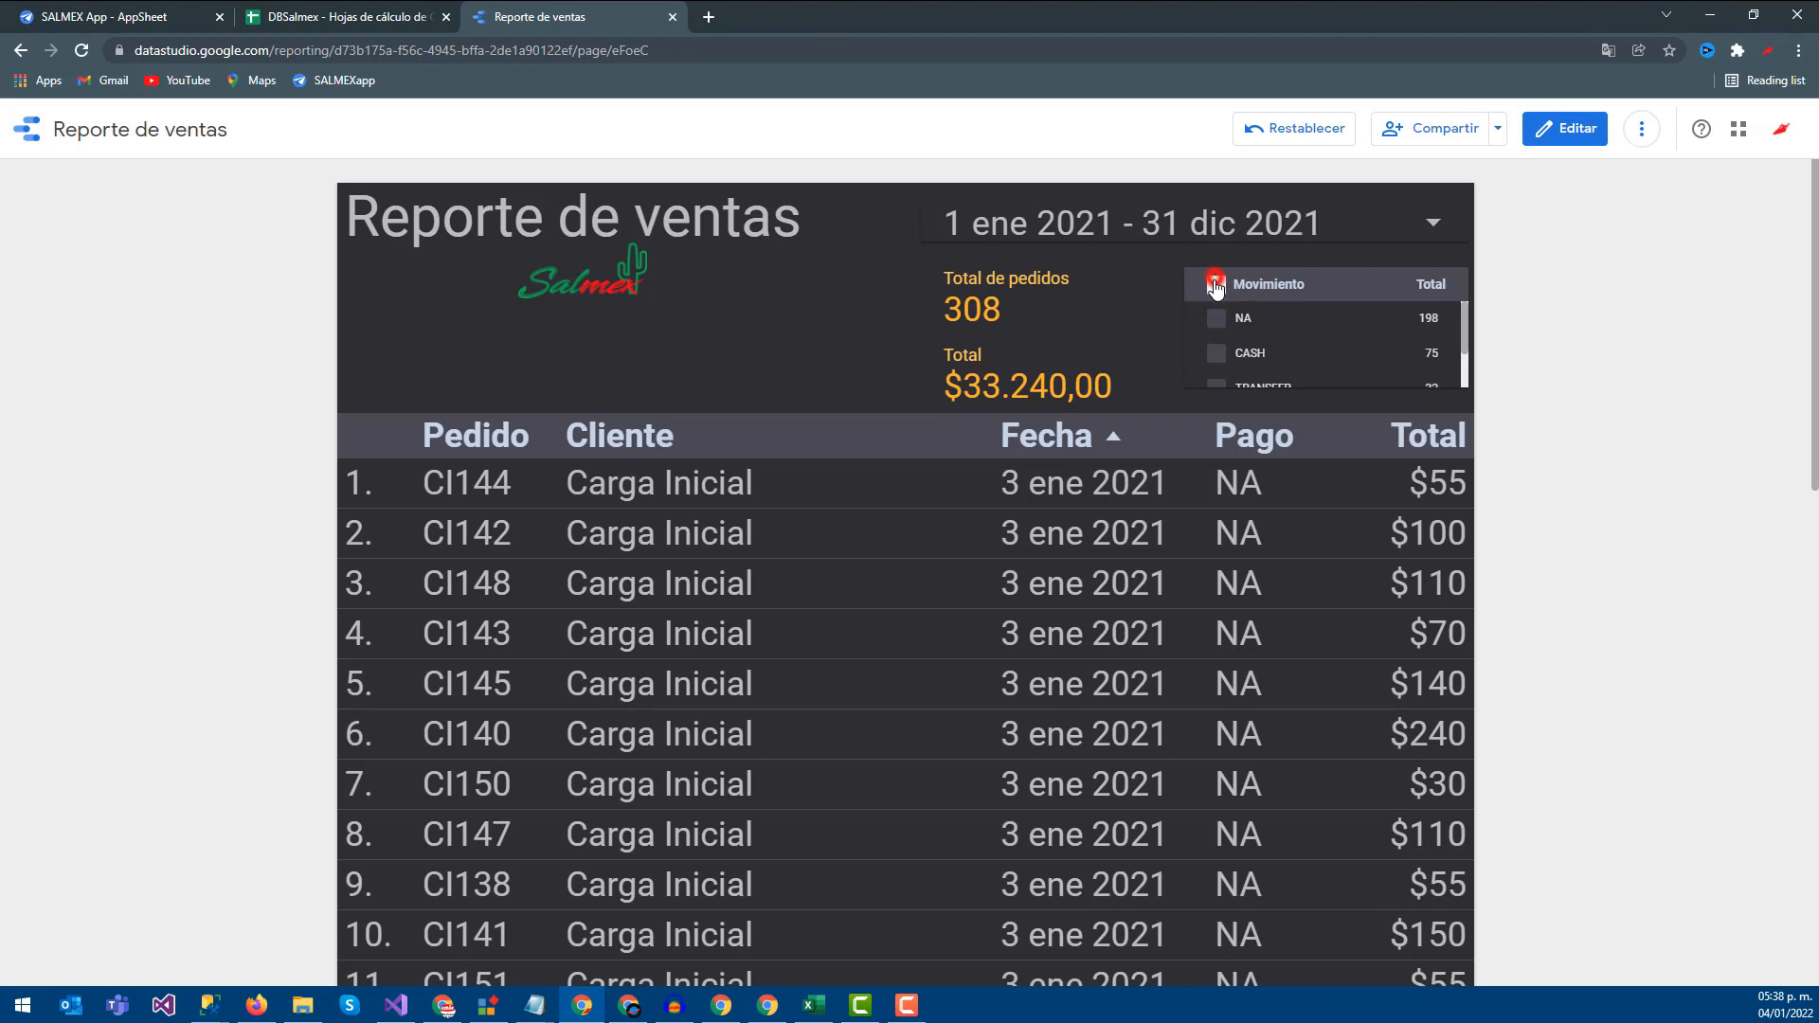
left_click(1217, 353)
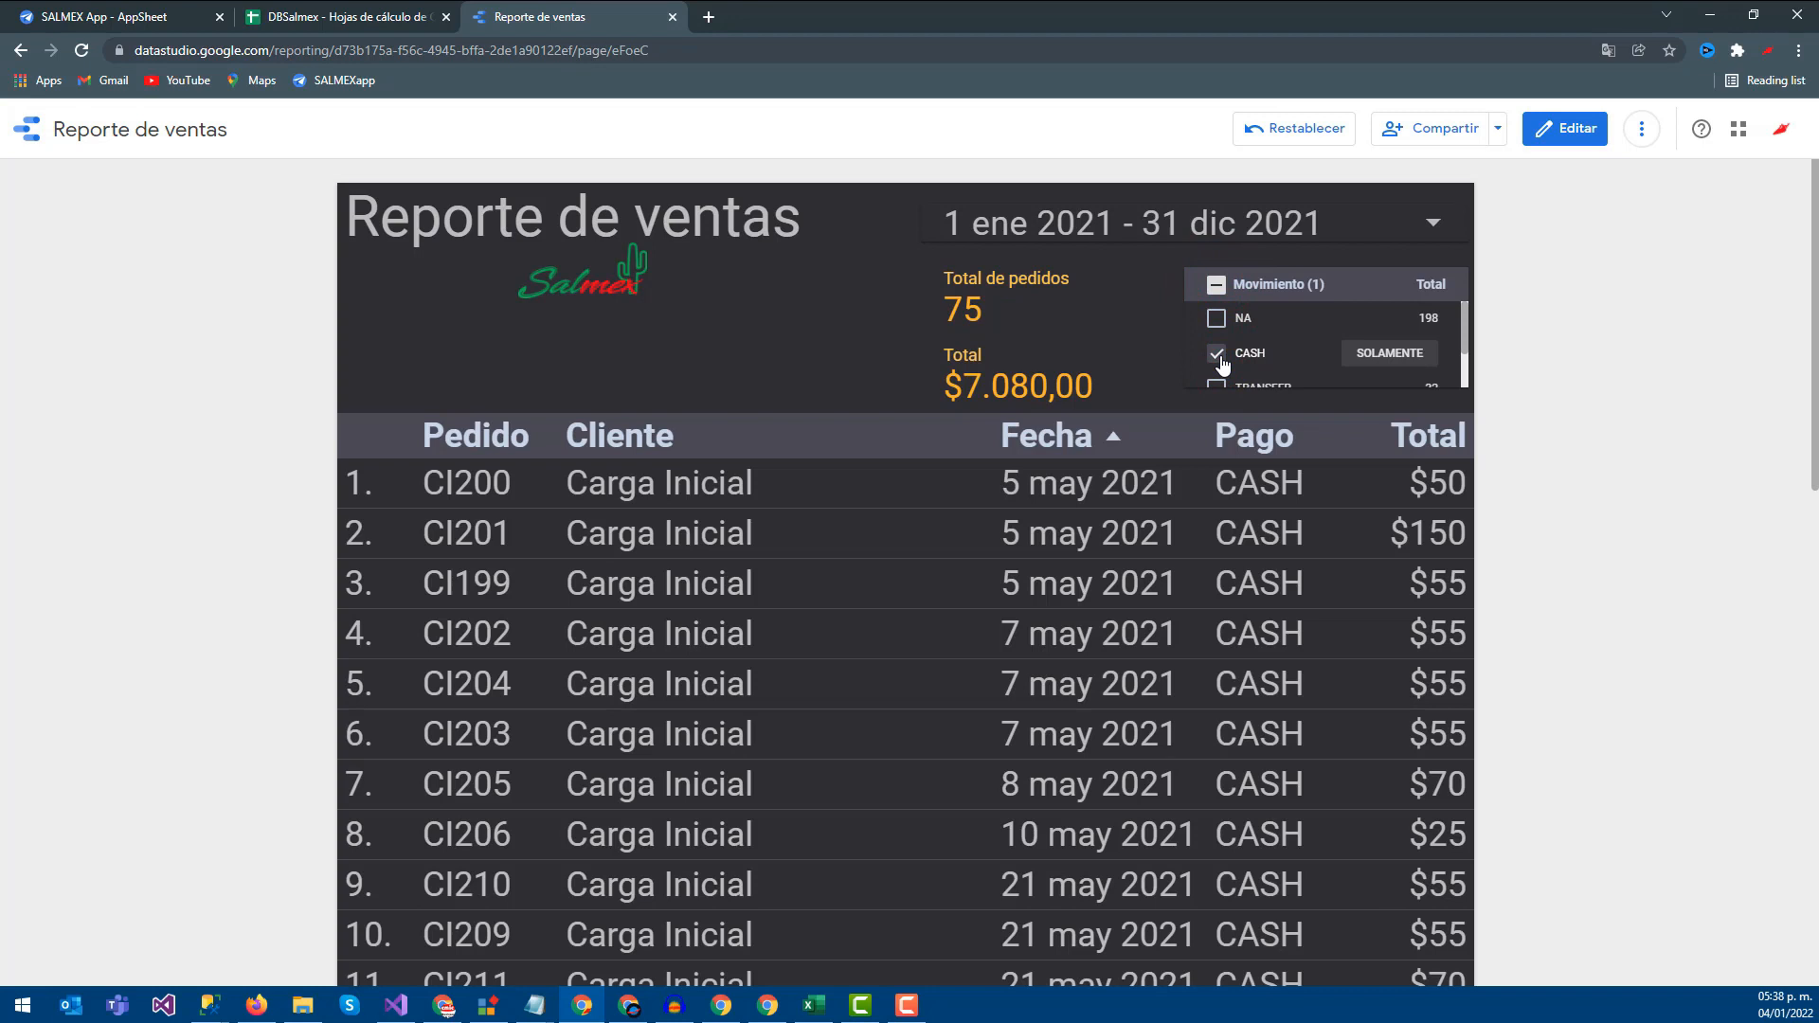
left_click(1221, 360)
Filter Movimiento to TRANSFER, then to PENDING TO PAY only, leaving a $275,00 total
scroll(1364, 350, "down", 1)
left_click(1378, 347)
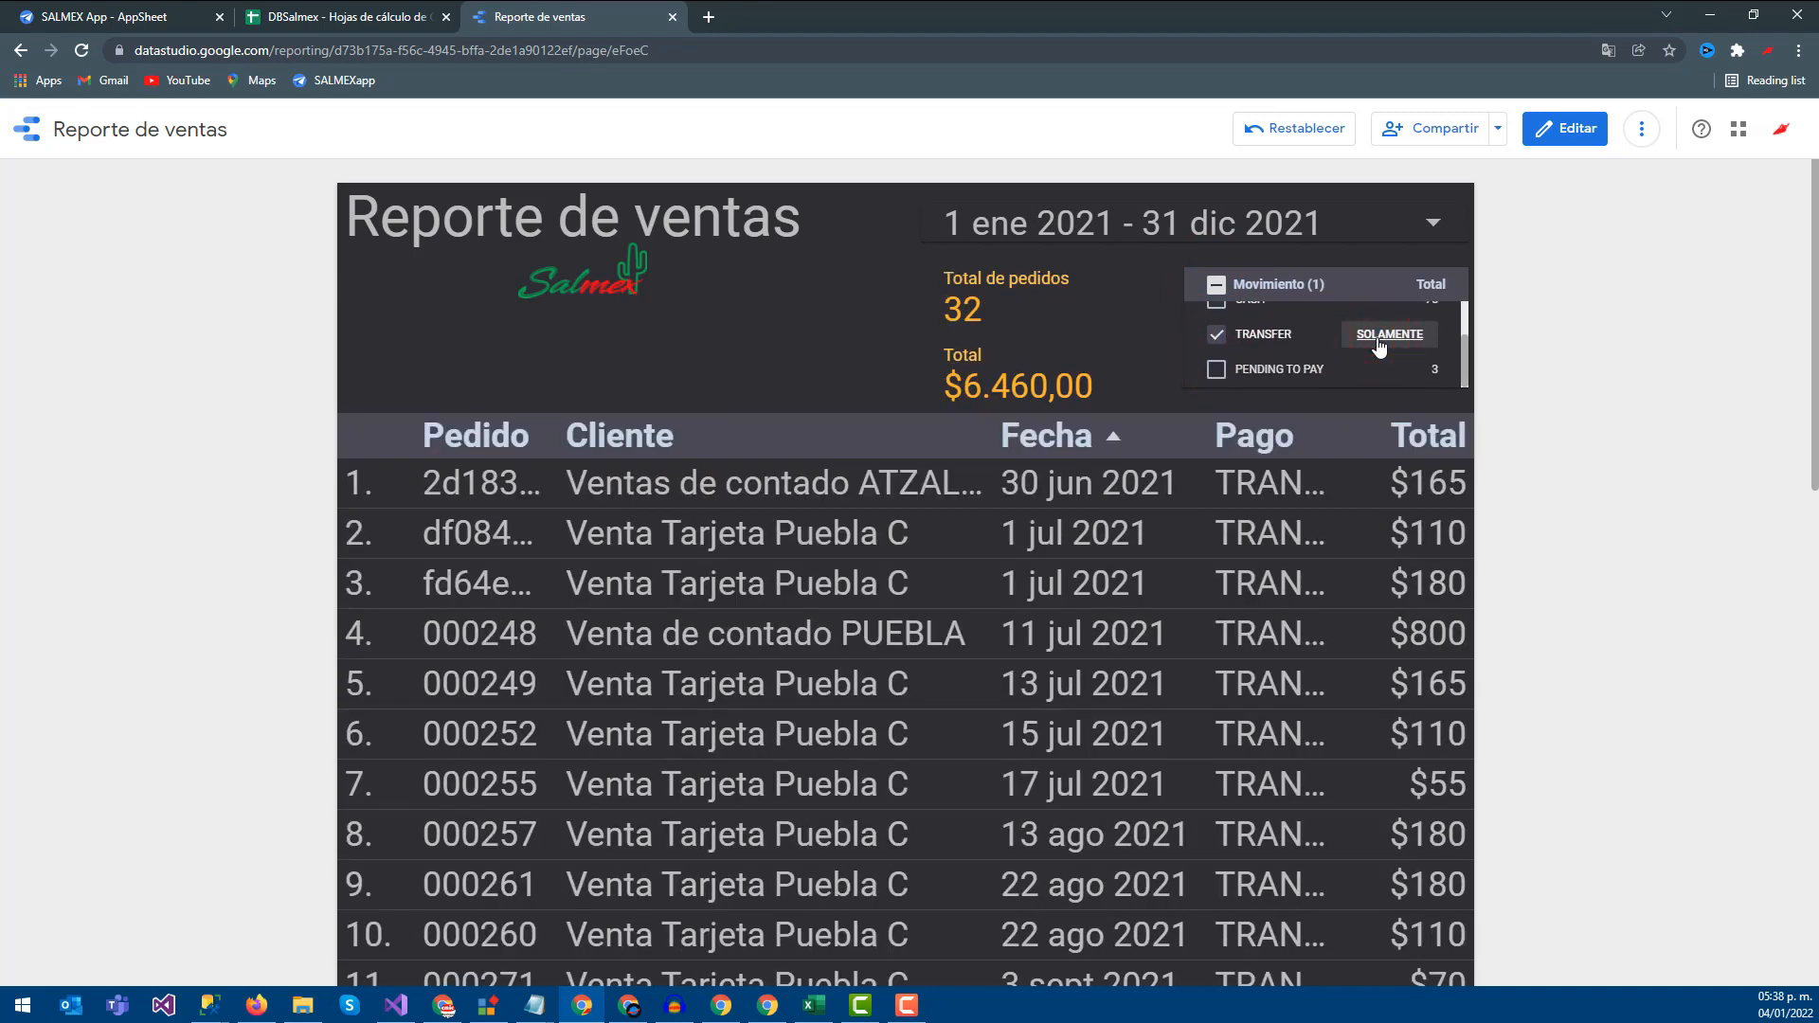
left_click(1388, 370)
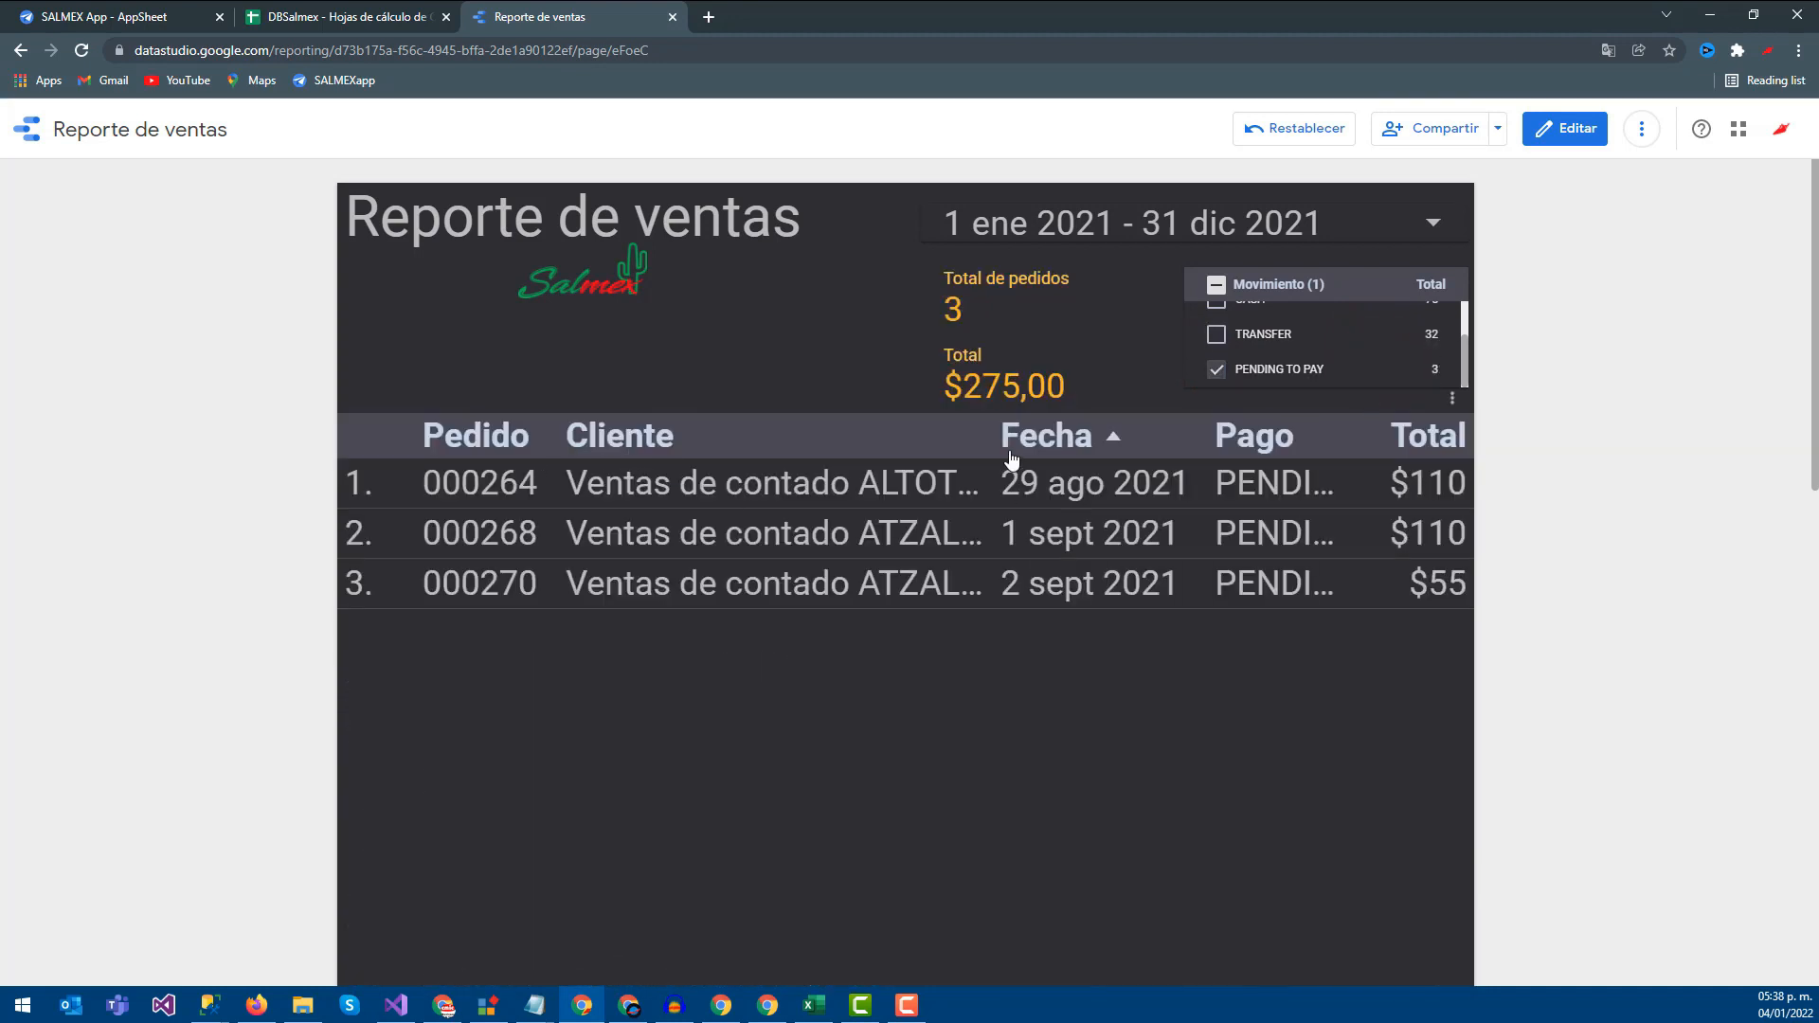
left_click_drag(955, 384, 1006, 384)
left_click(646, 695)
scroll(934, 456, "down", 2)
scroll(923, 523, "up", 2)
Download the report as a PDF and open the downloaded file
left_click(1497, 131)
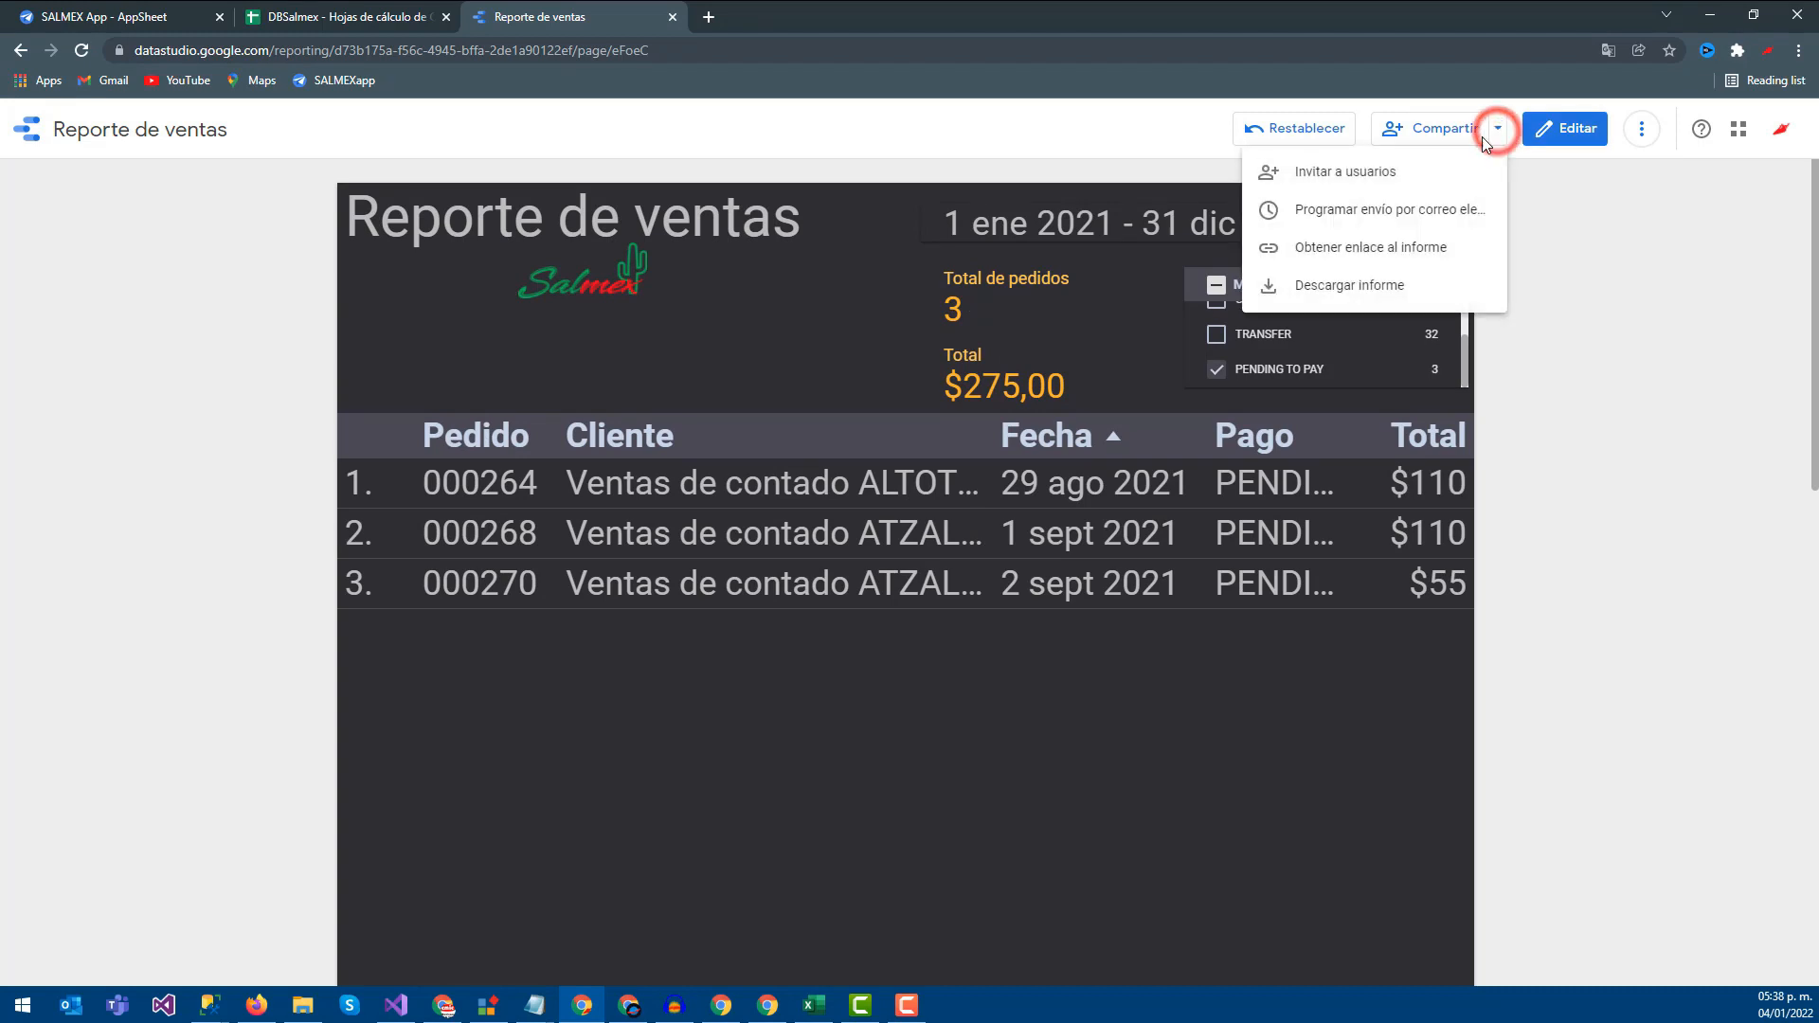
left_click(1353, 288)
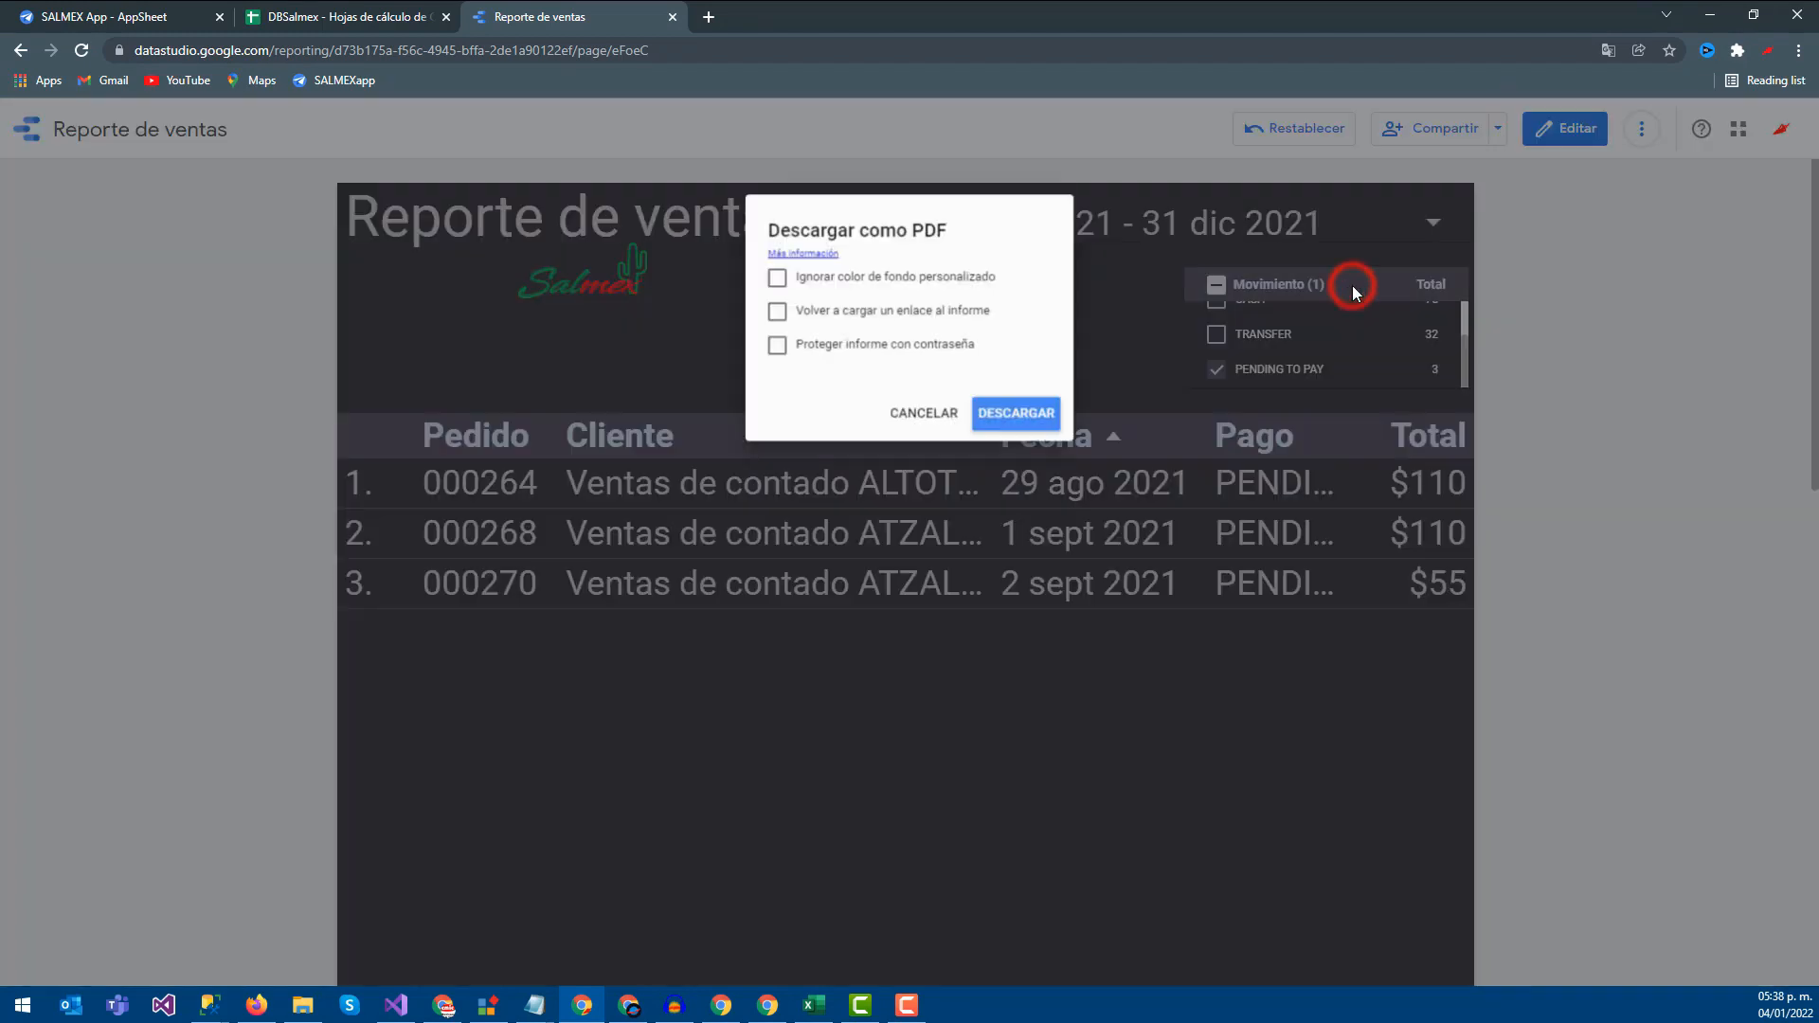
left_click(990, 409)
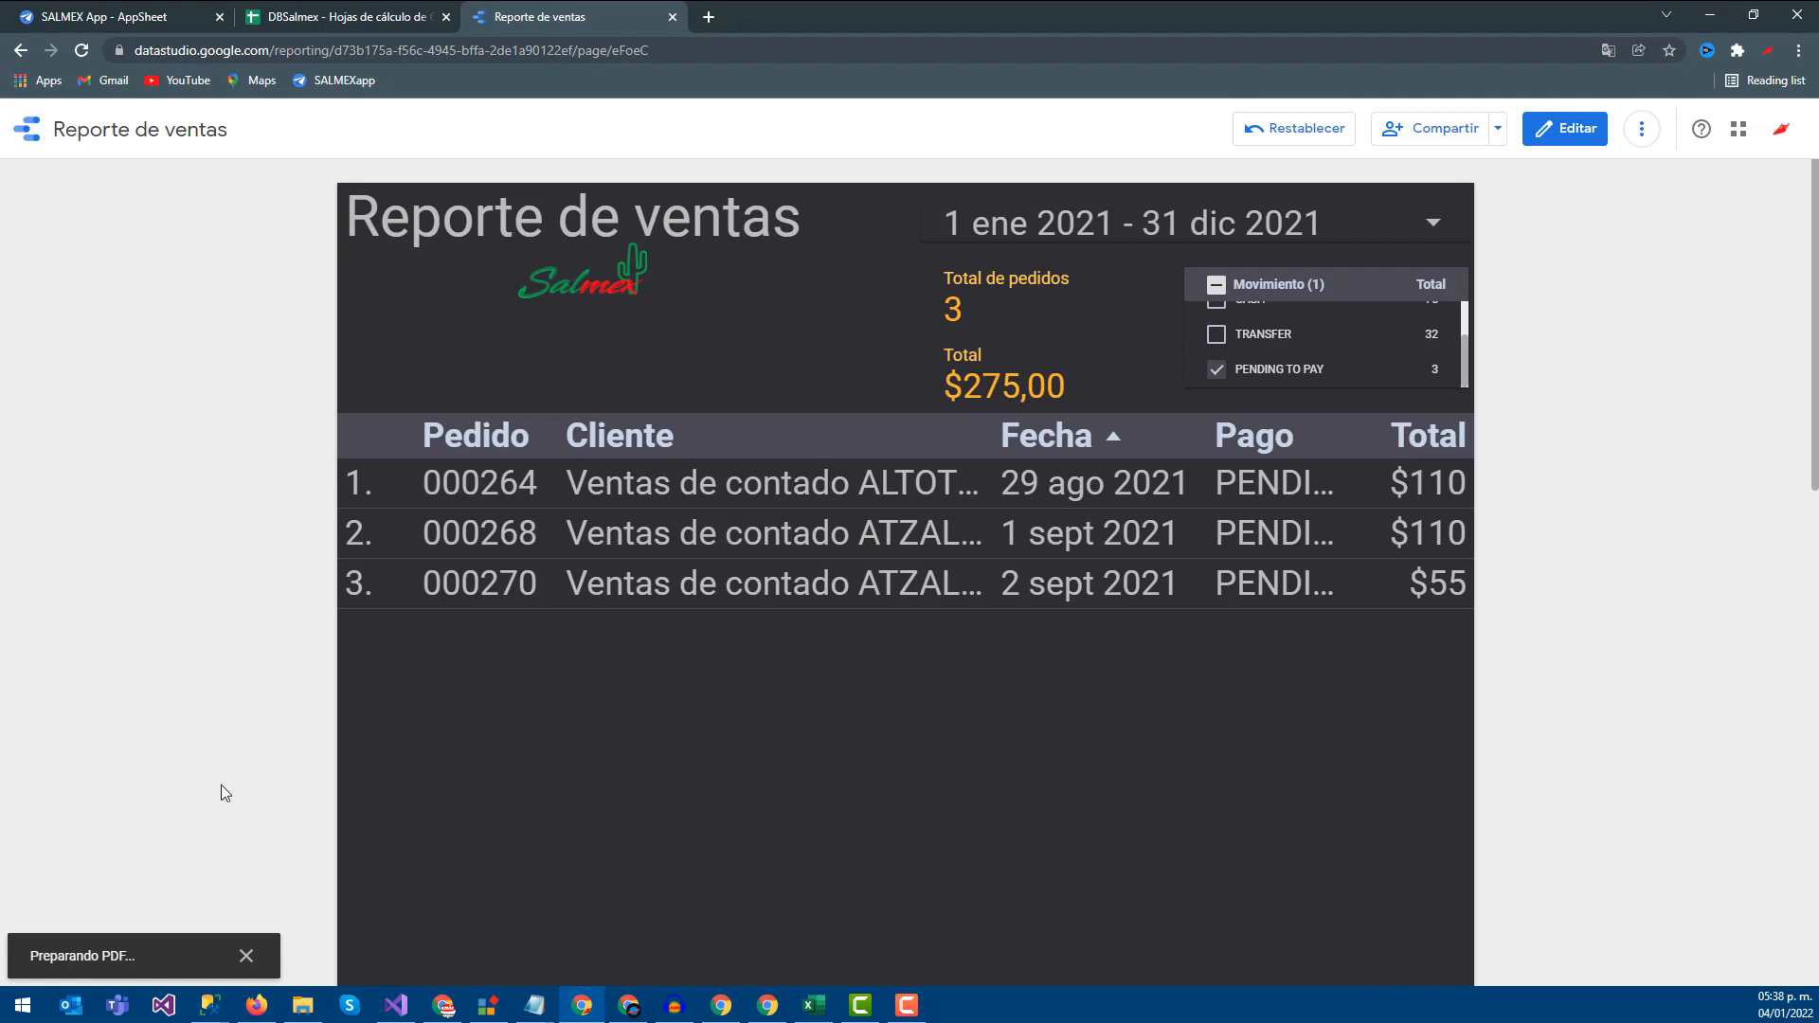
left_click(123, 961)
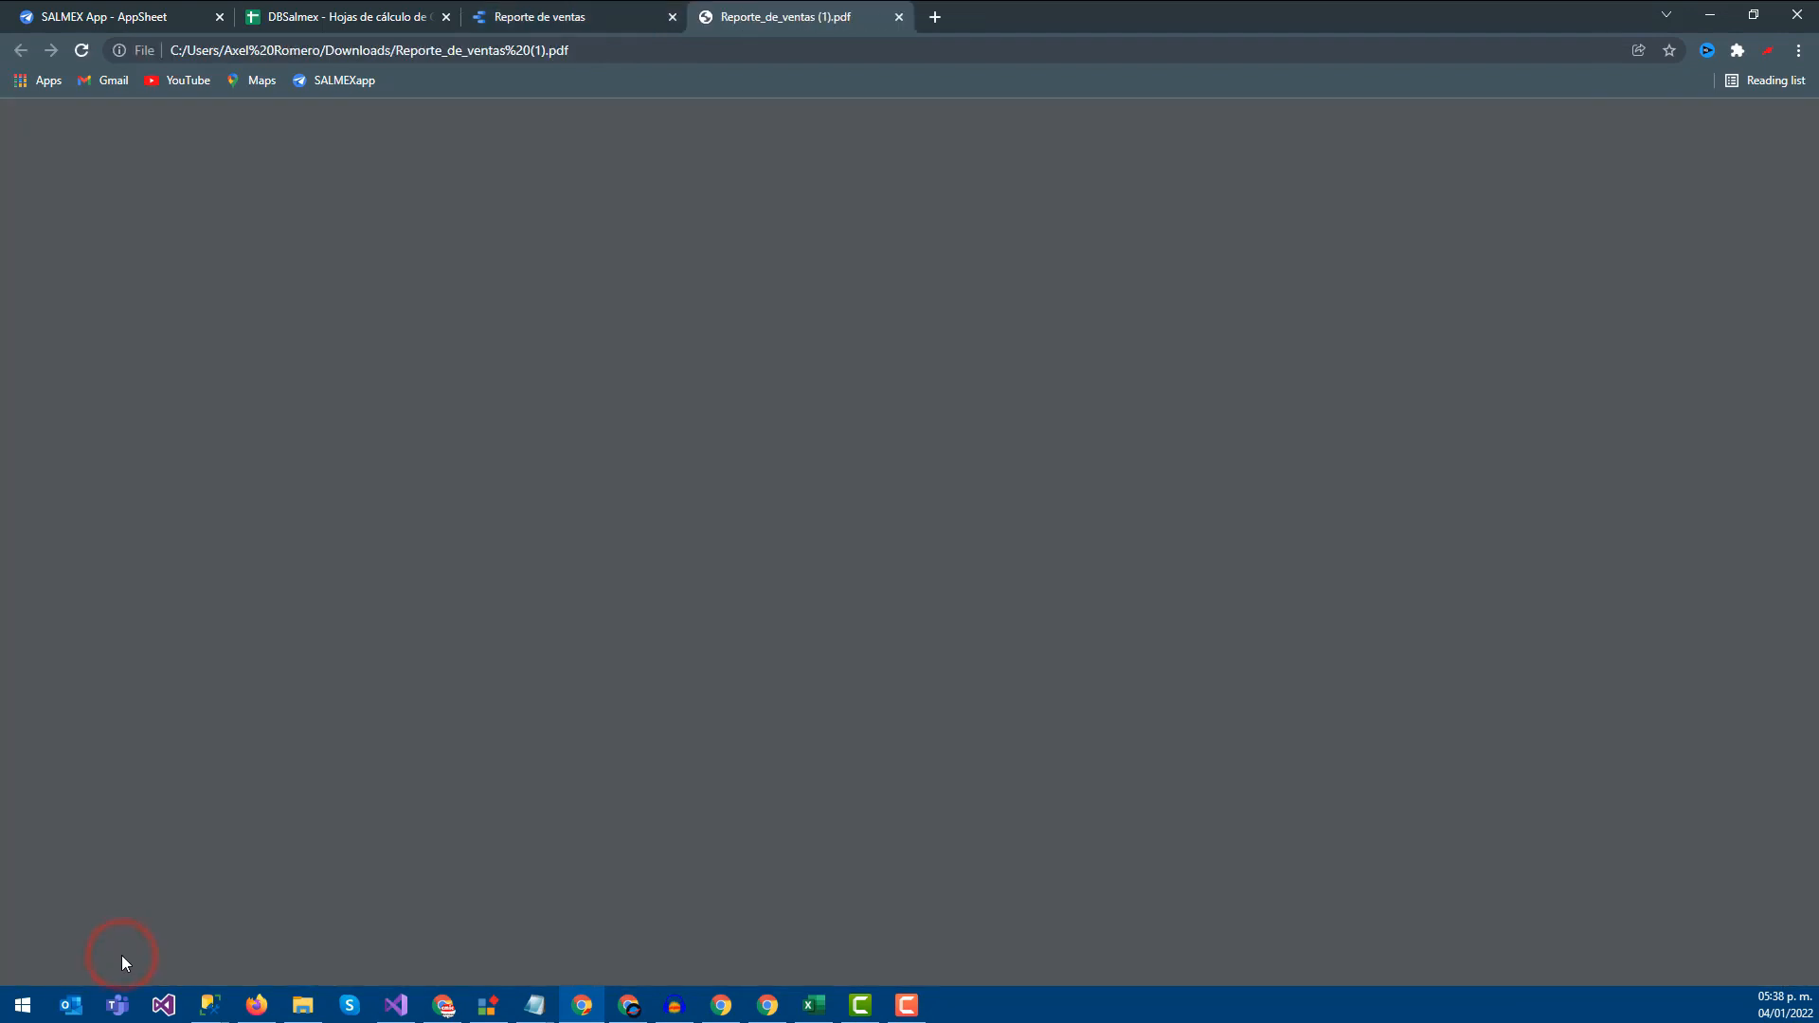
scroll(732, 533, "down", 3)
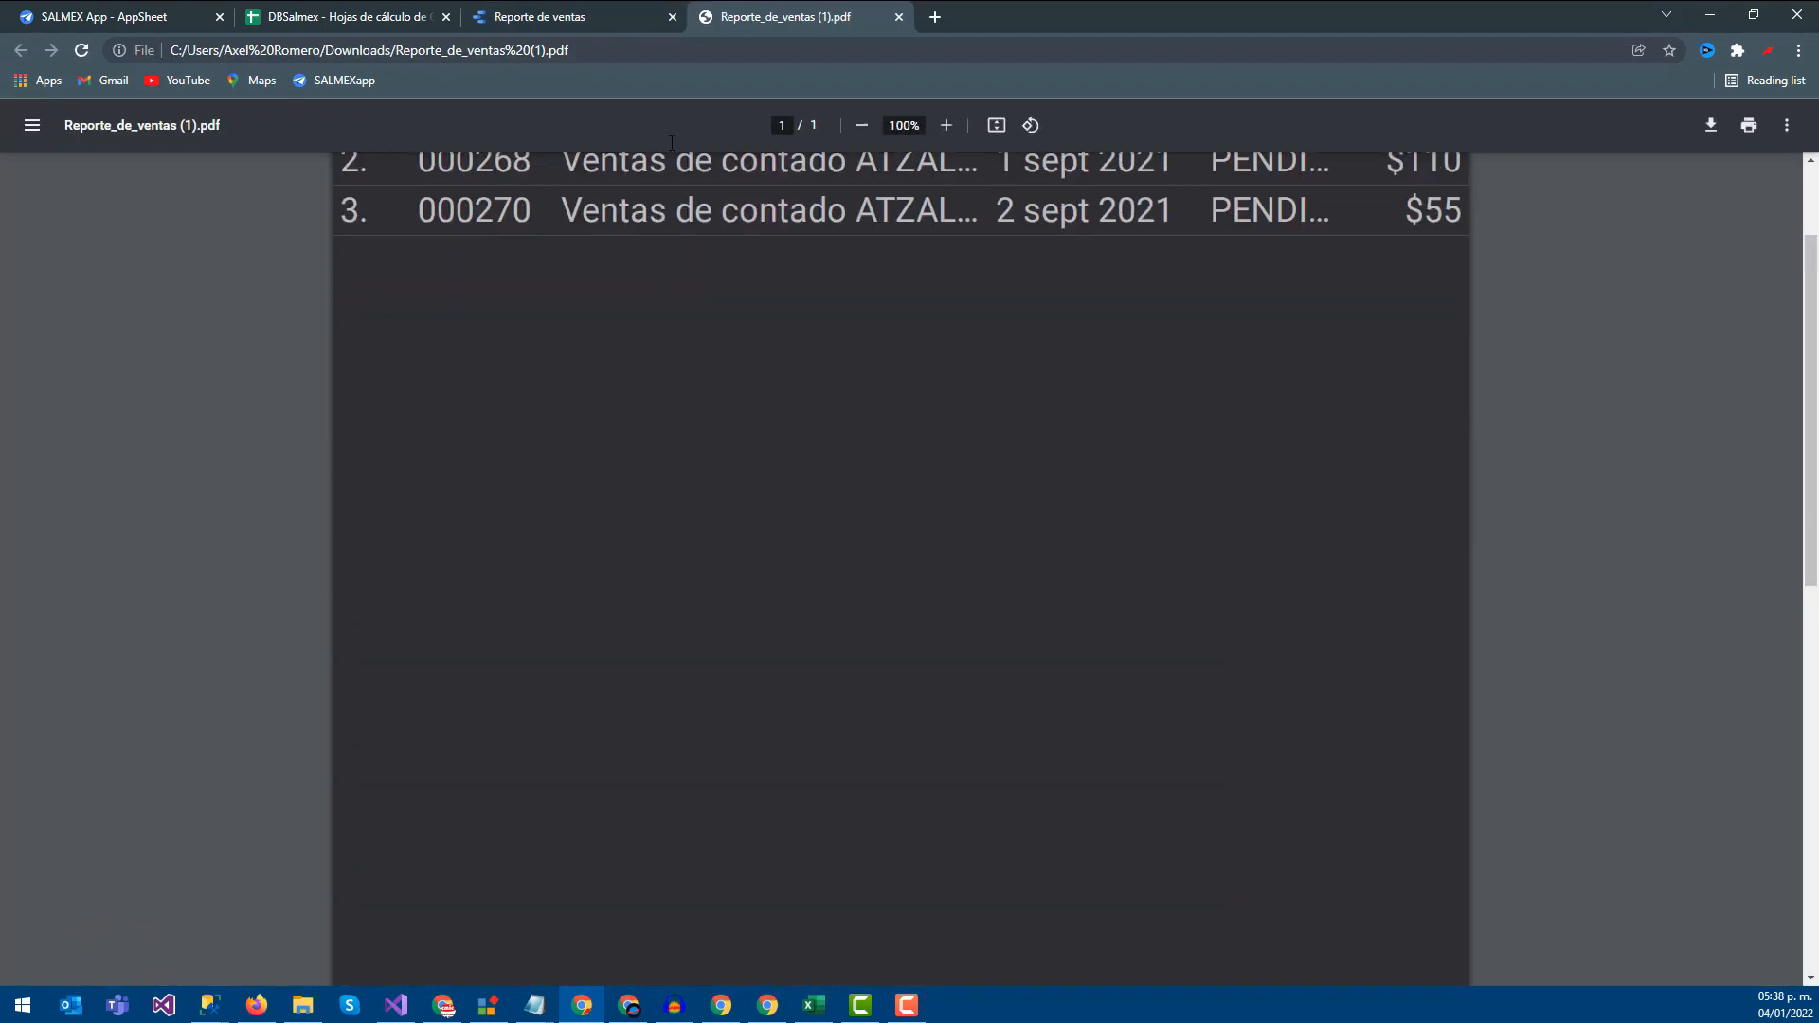
Copy a shareable link to the report's current filtered view
left_click(611, 16)
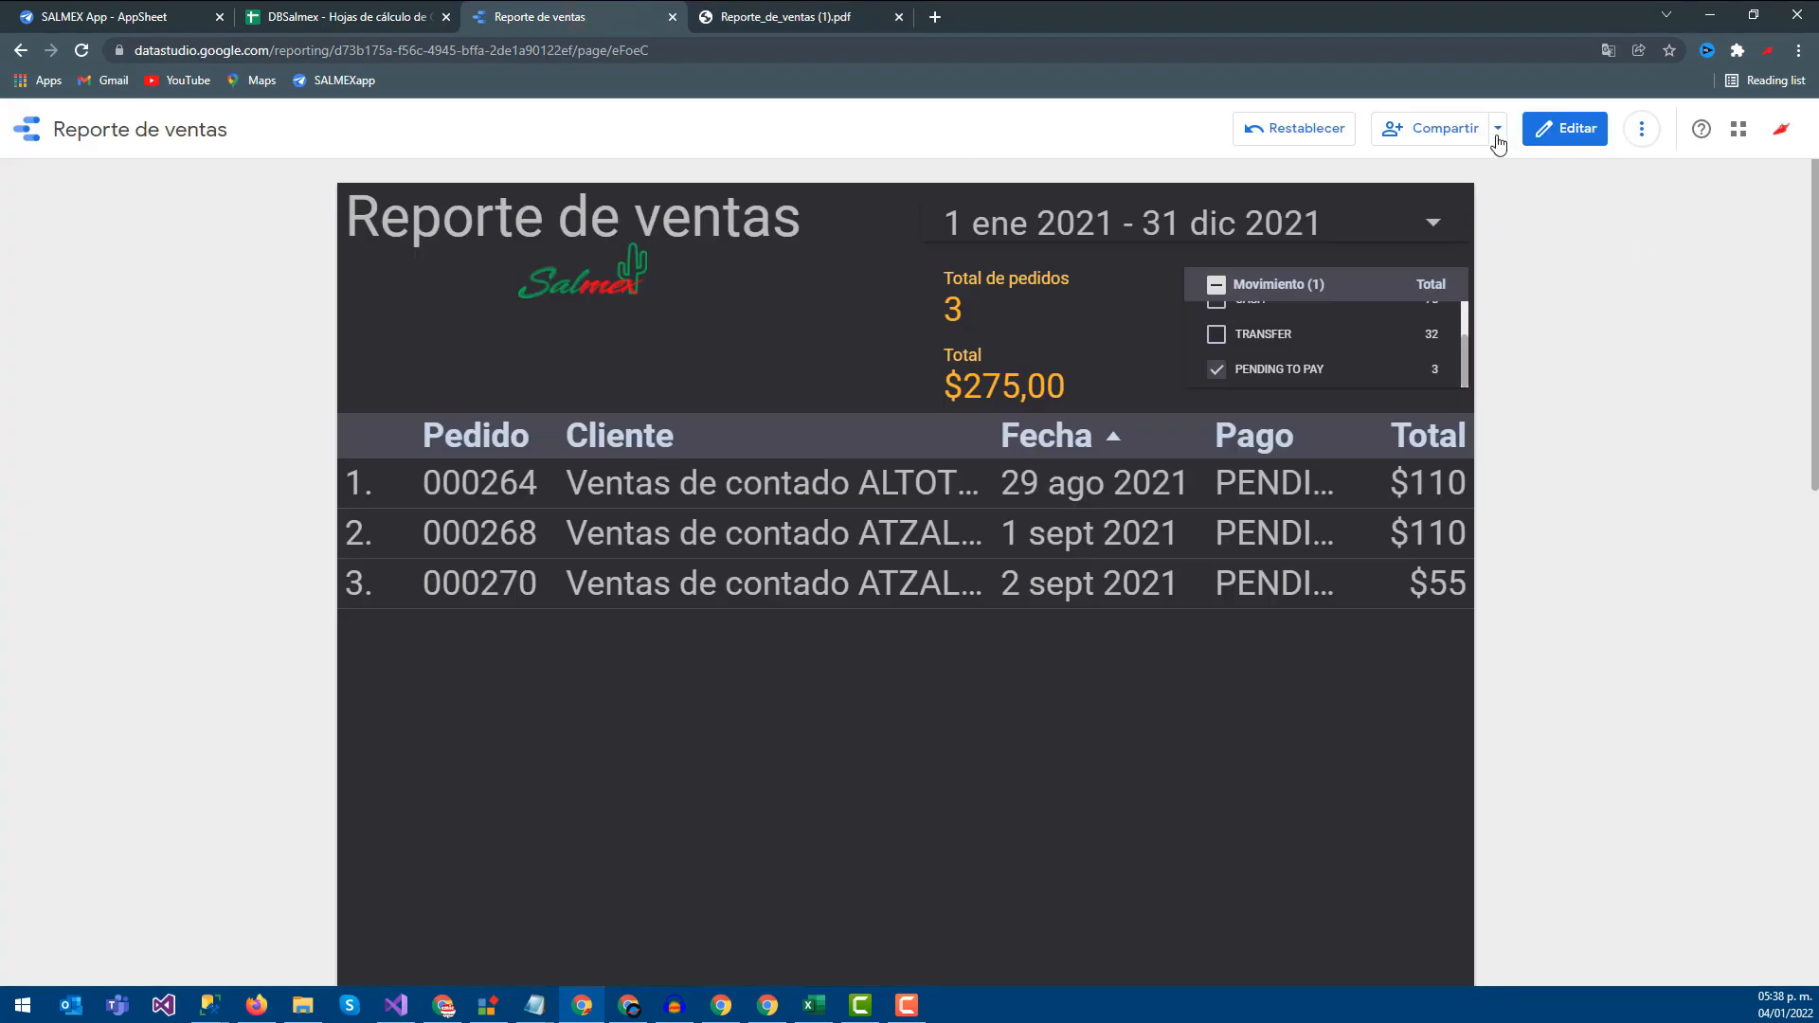
left_click(1498, 135)
left_click(1367, 247)
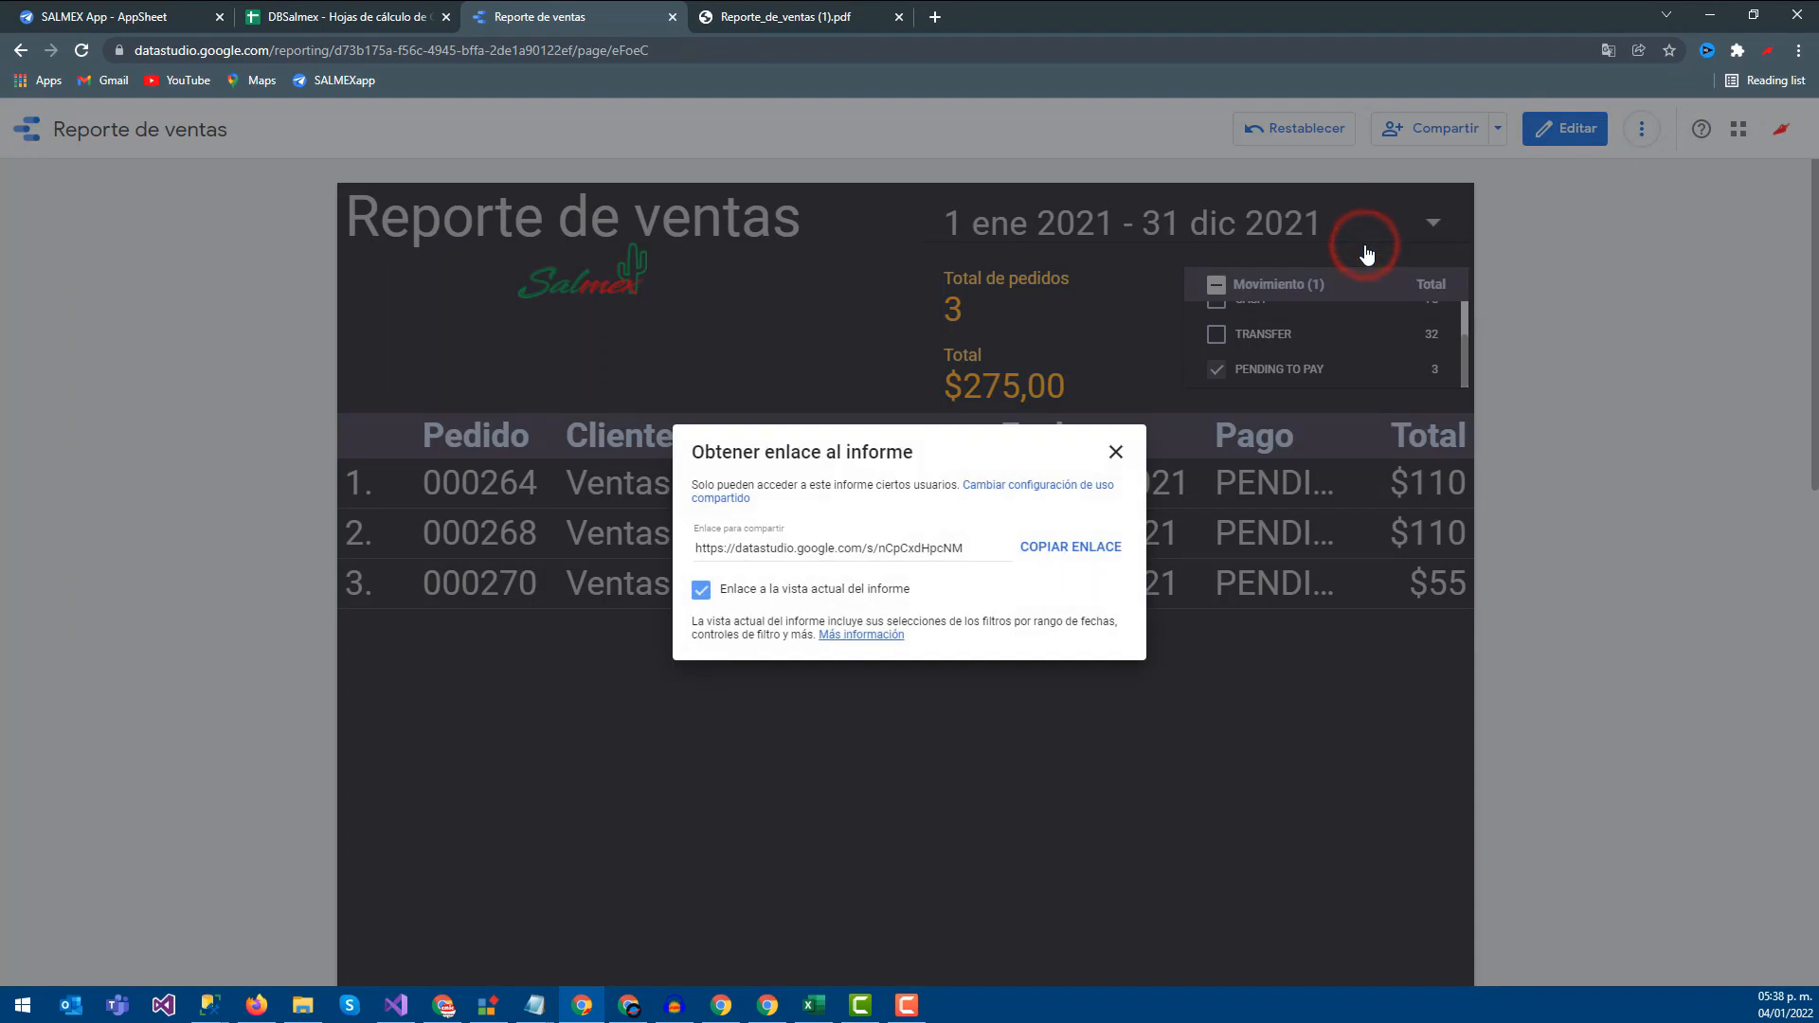
left_click(1112, 536)
key("ctrl+c")
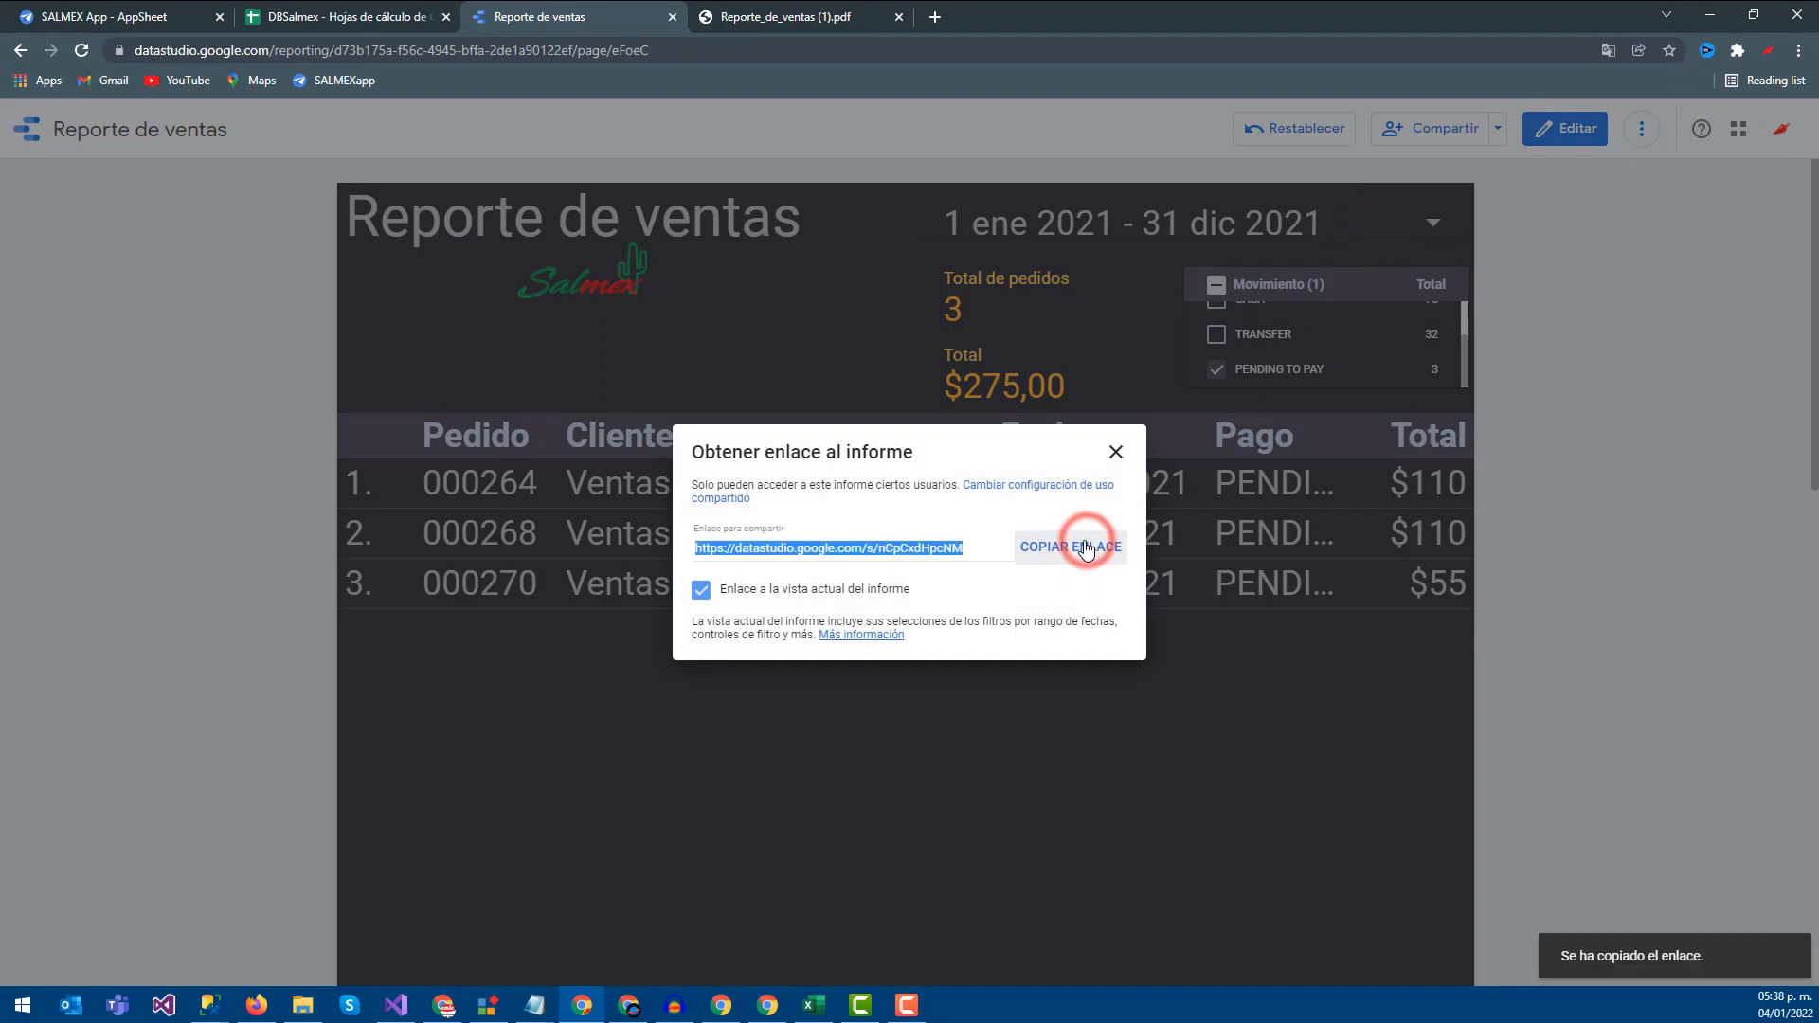
left_click(317, 16)
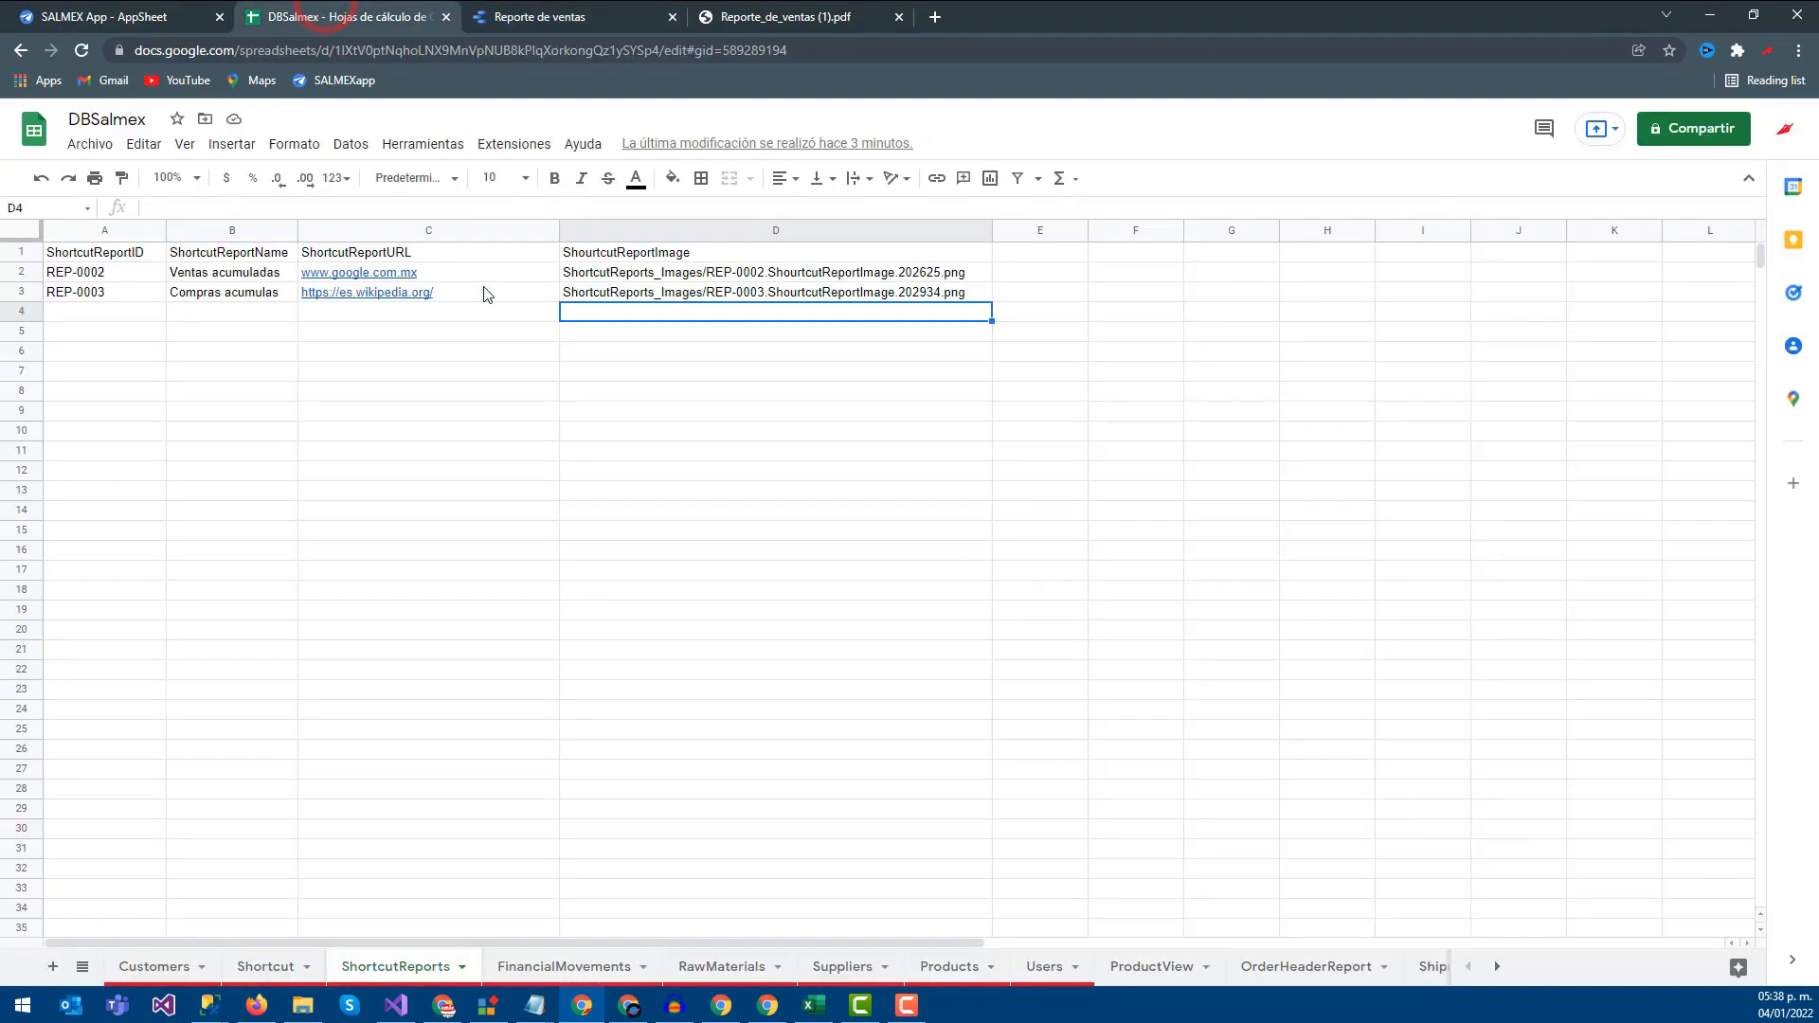
Replace the URL in C2 with the copied Data Studio report link
left_click(520, 274)
key("Delete")
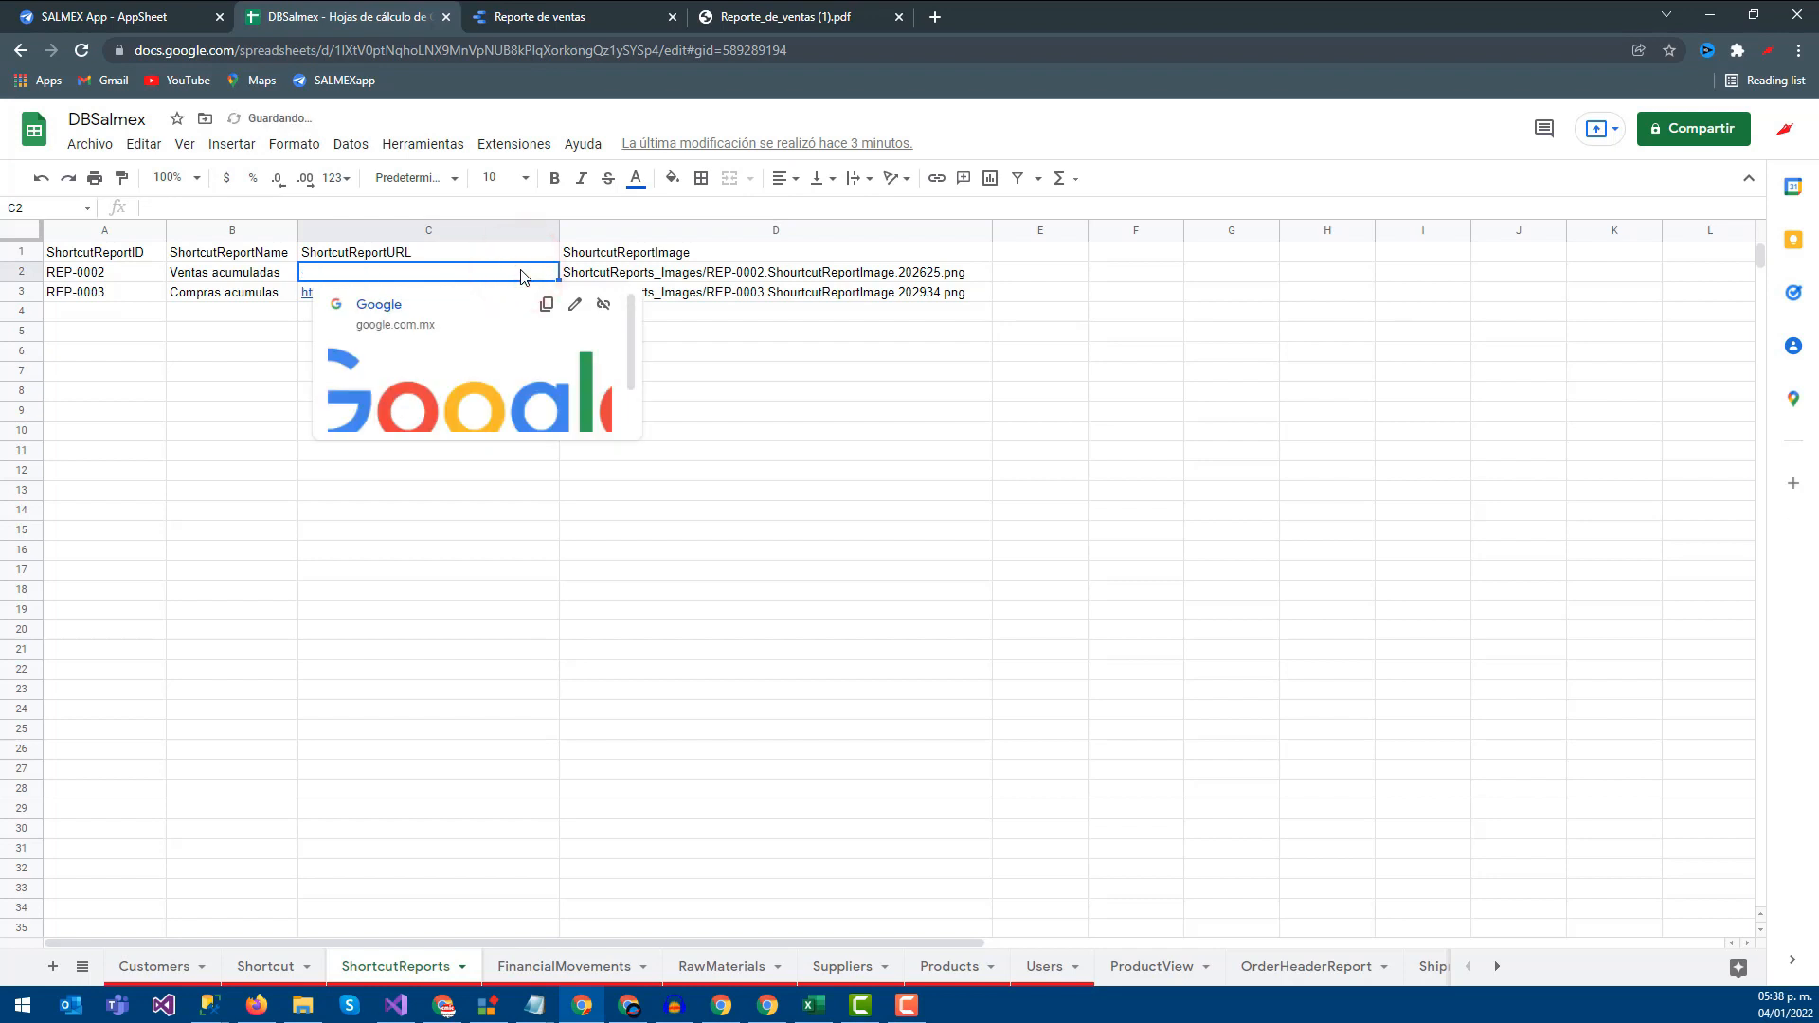
key("ctrl+v")
left_click(601, 559)
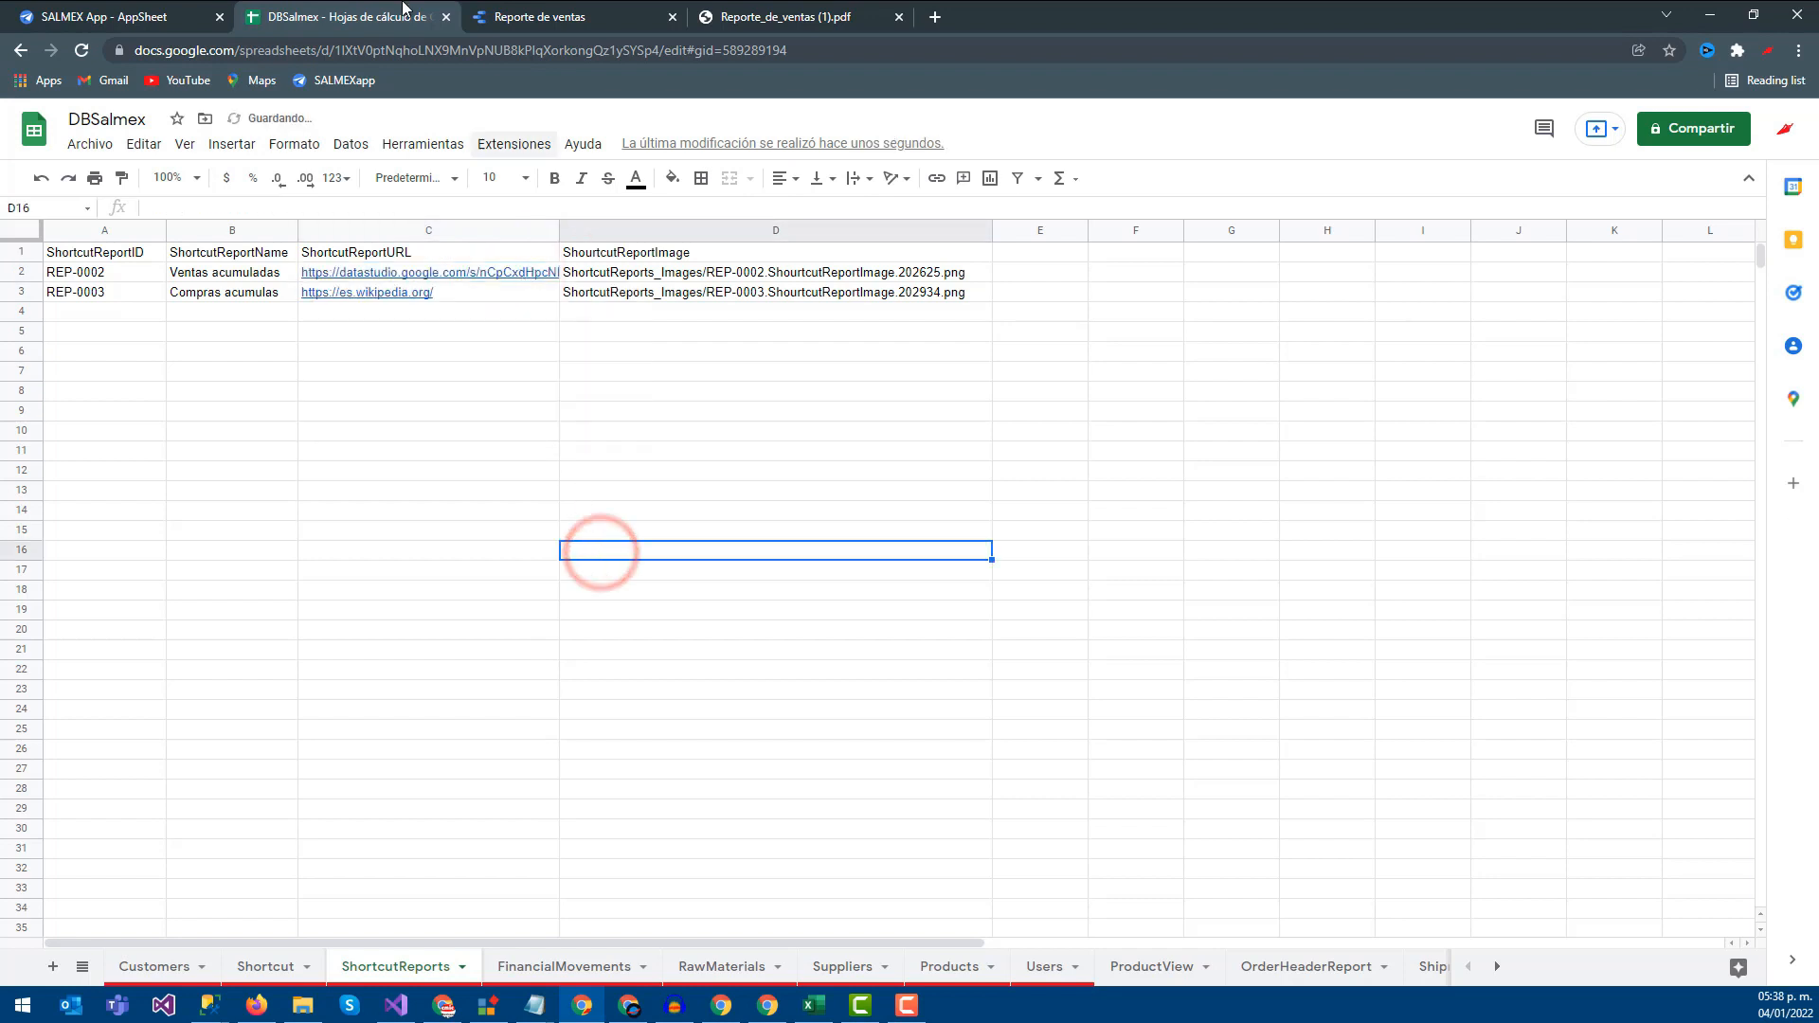
Sync the AppSheet preview and open the Ventas acumuladas report from the app
left_click(125, 14)
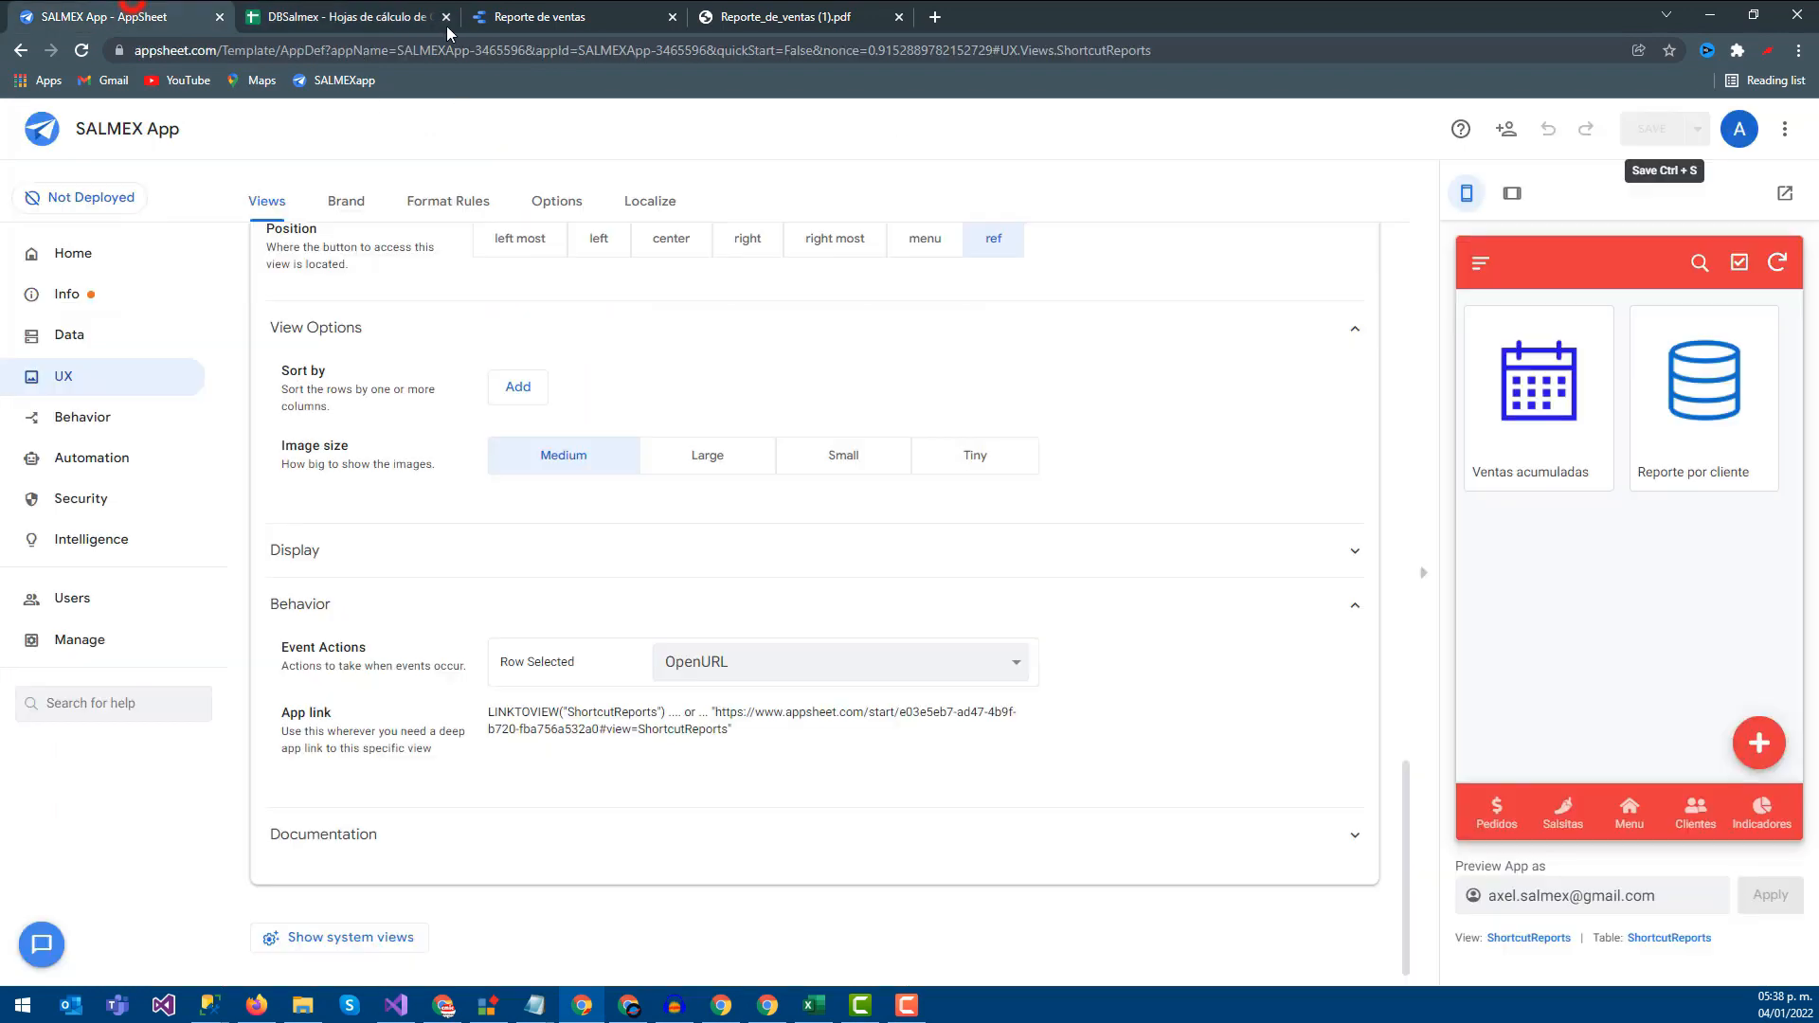
left_click(1777, 262)
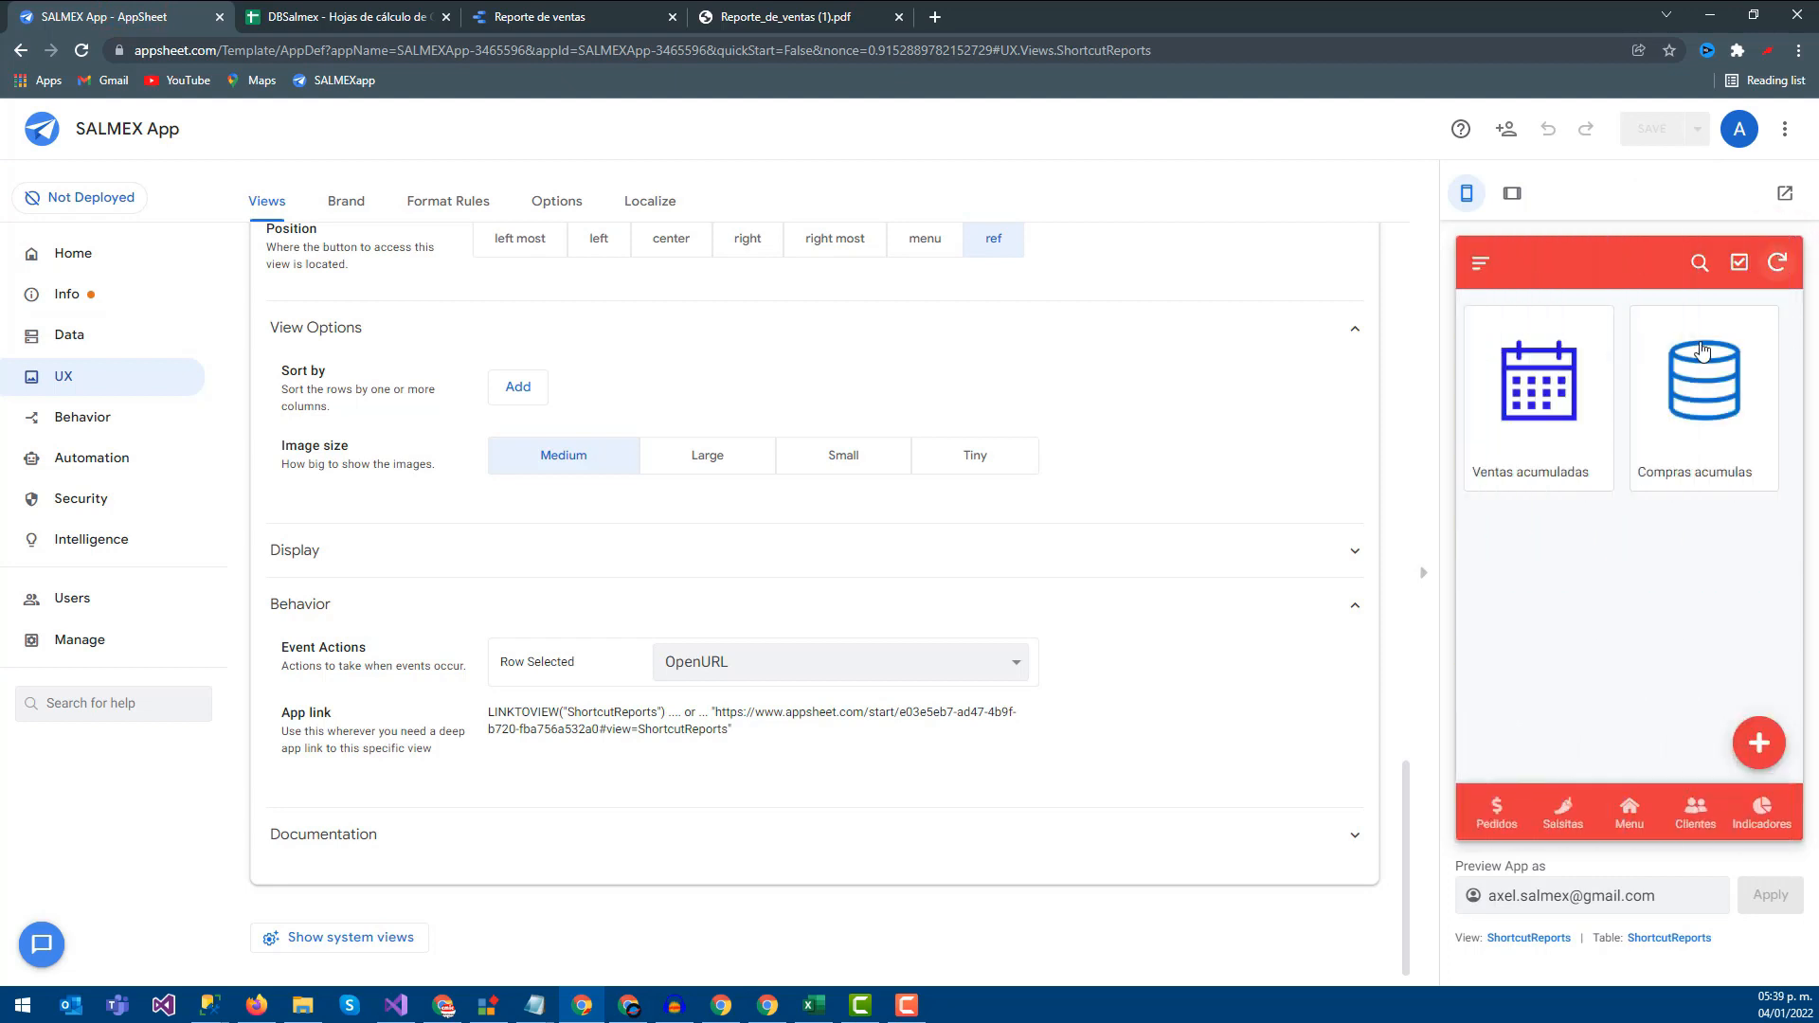
left_click(1543, 413)
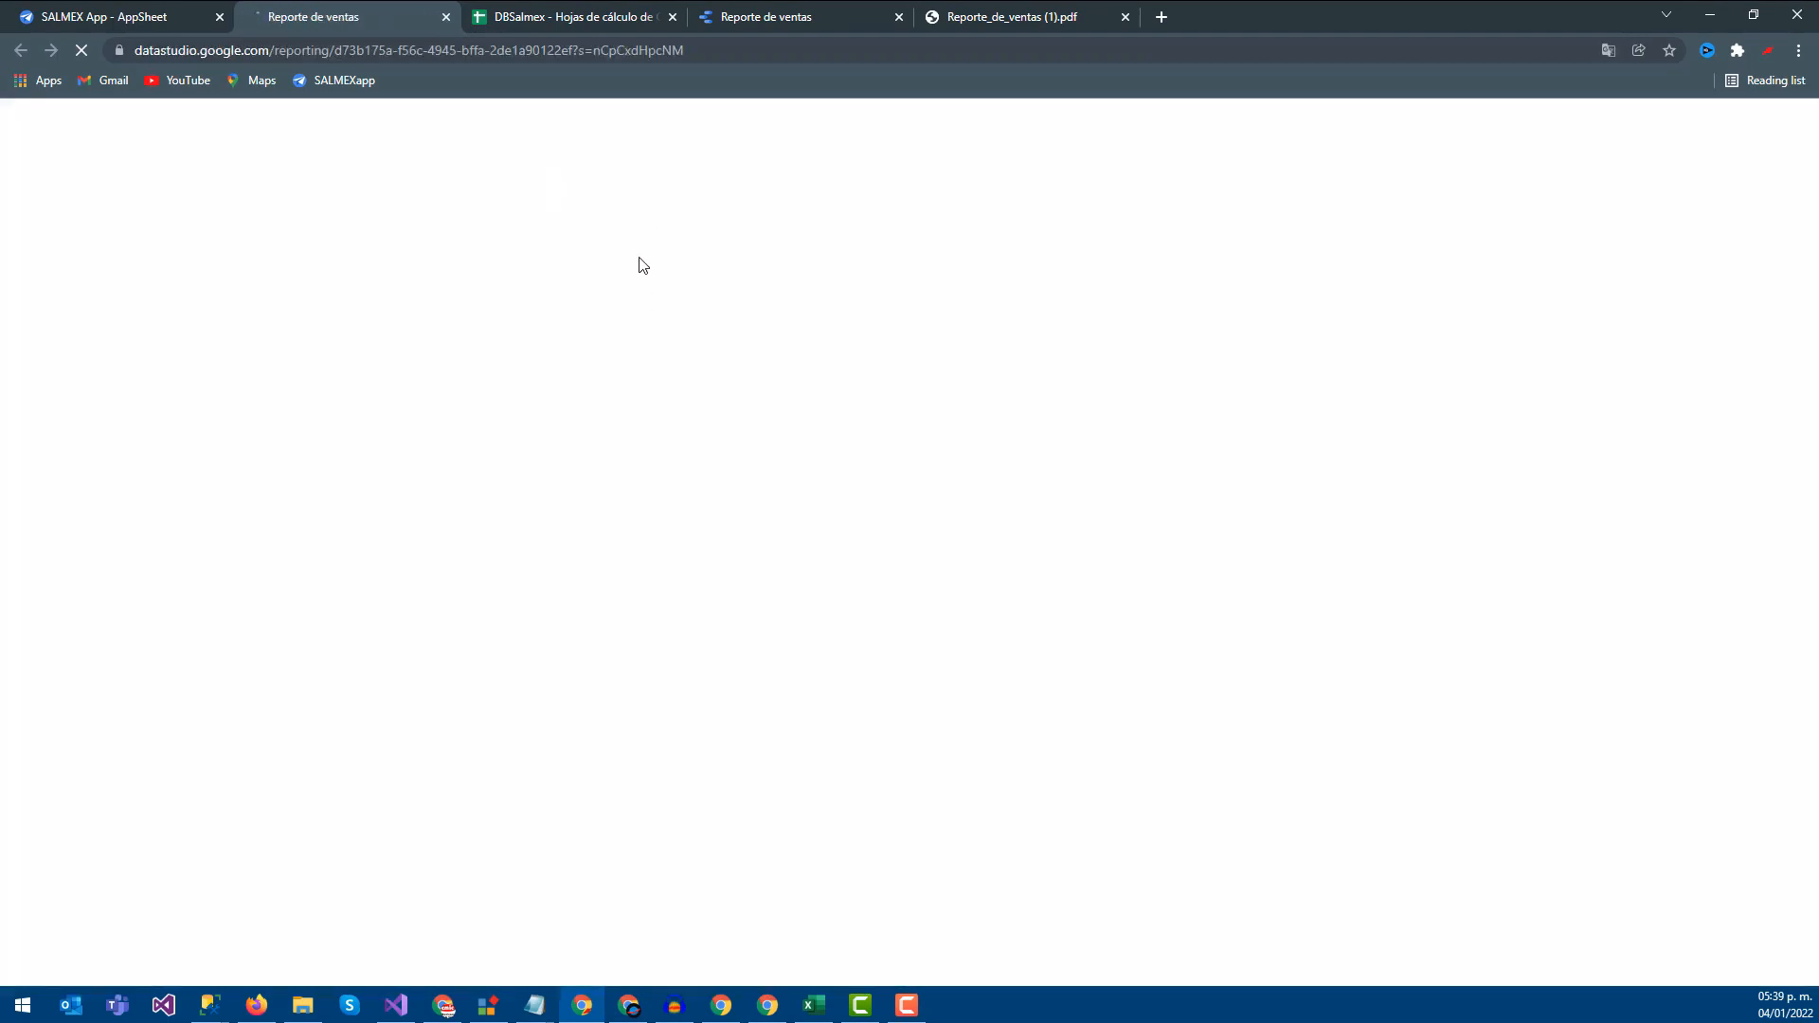
In the report opened from the app, change the start date to 8 January 2021
left_click(1662, 86)
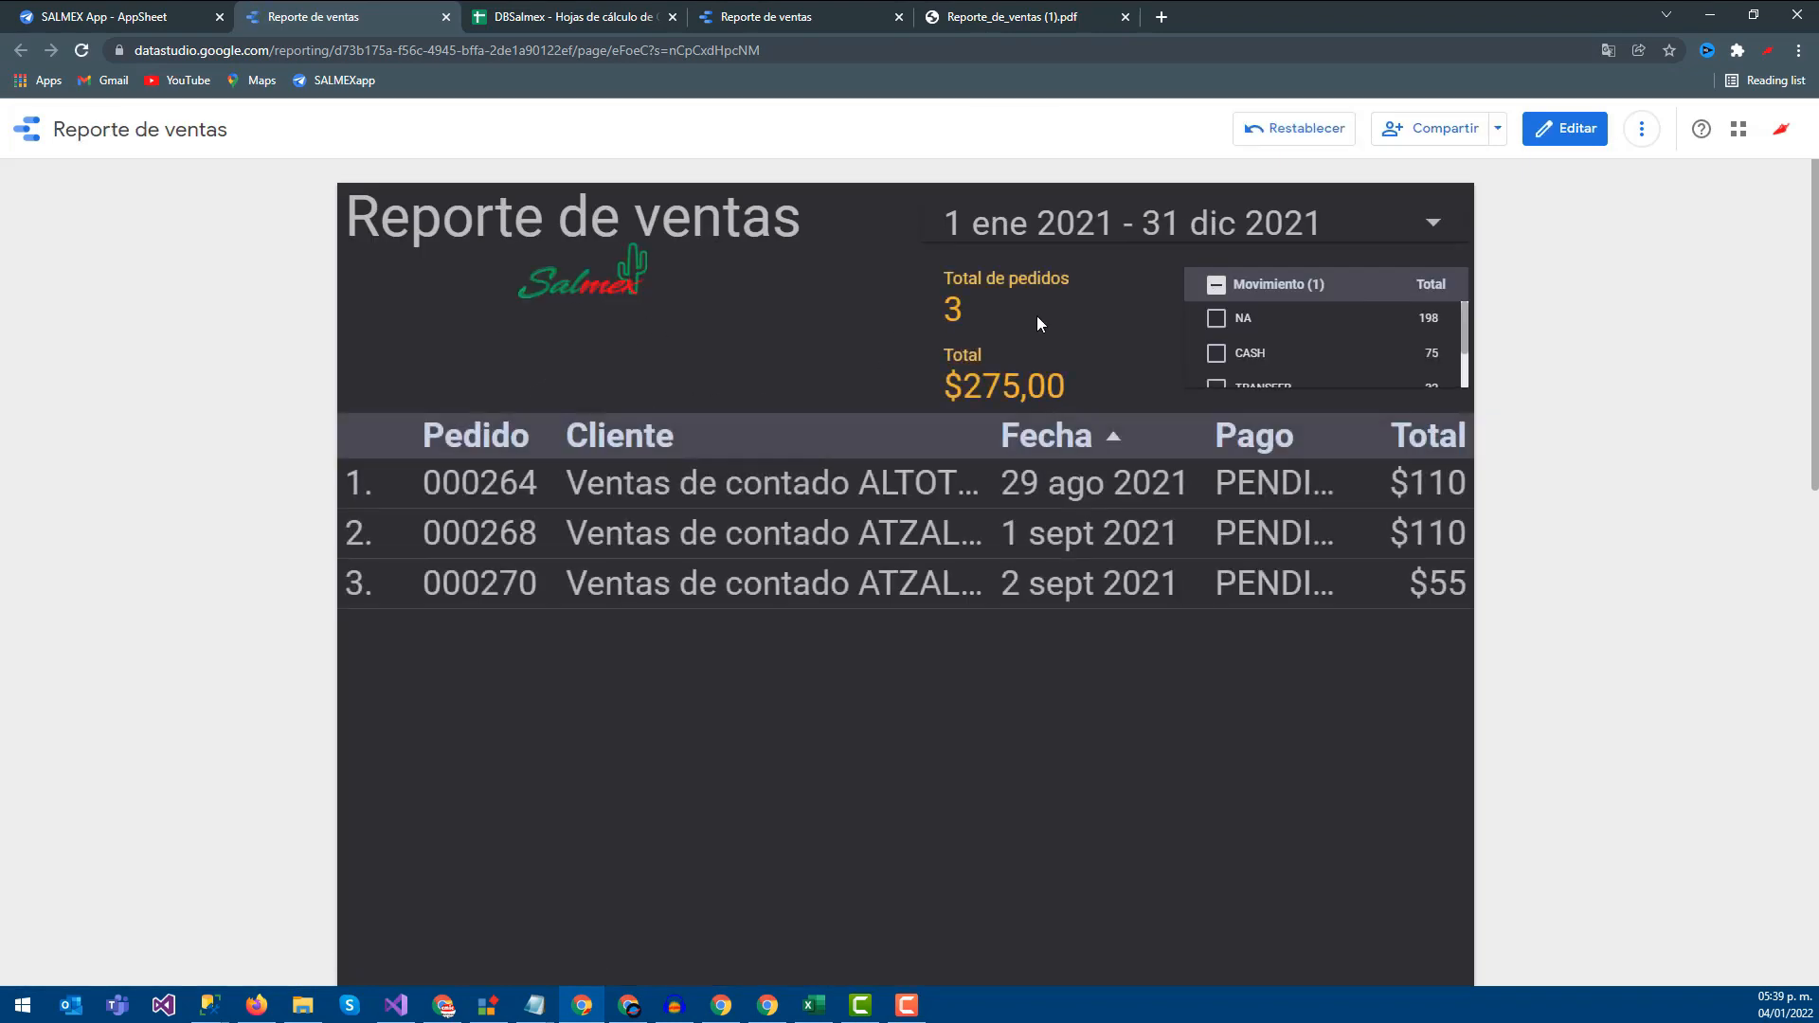
left_click(1190, 220)
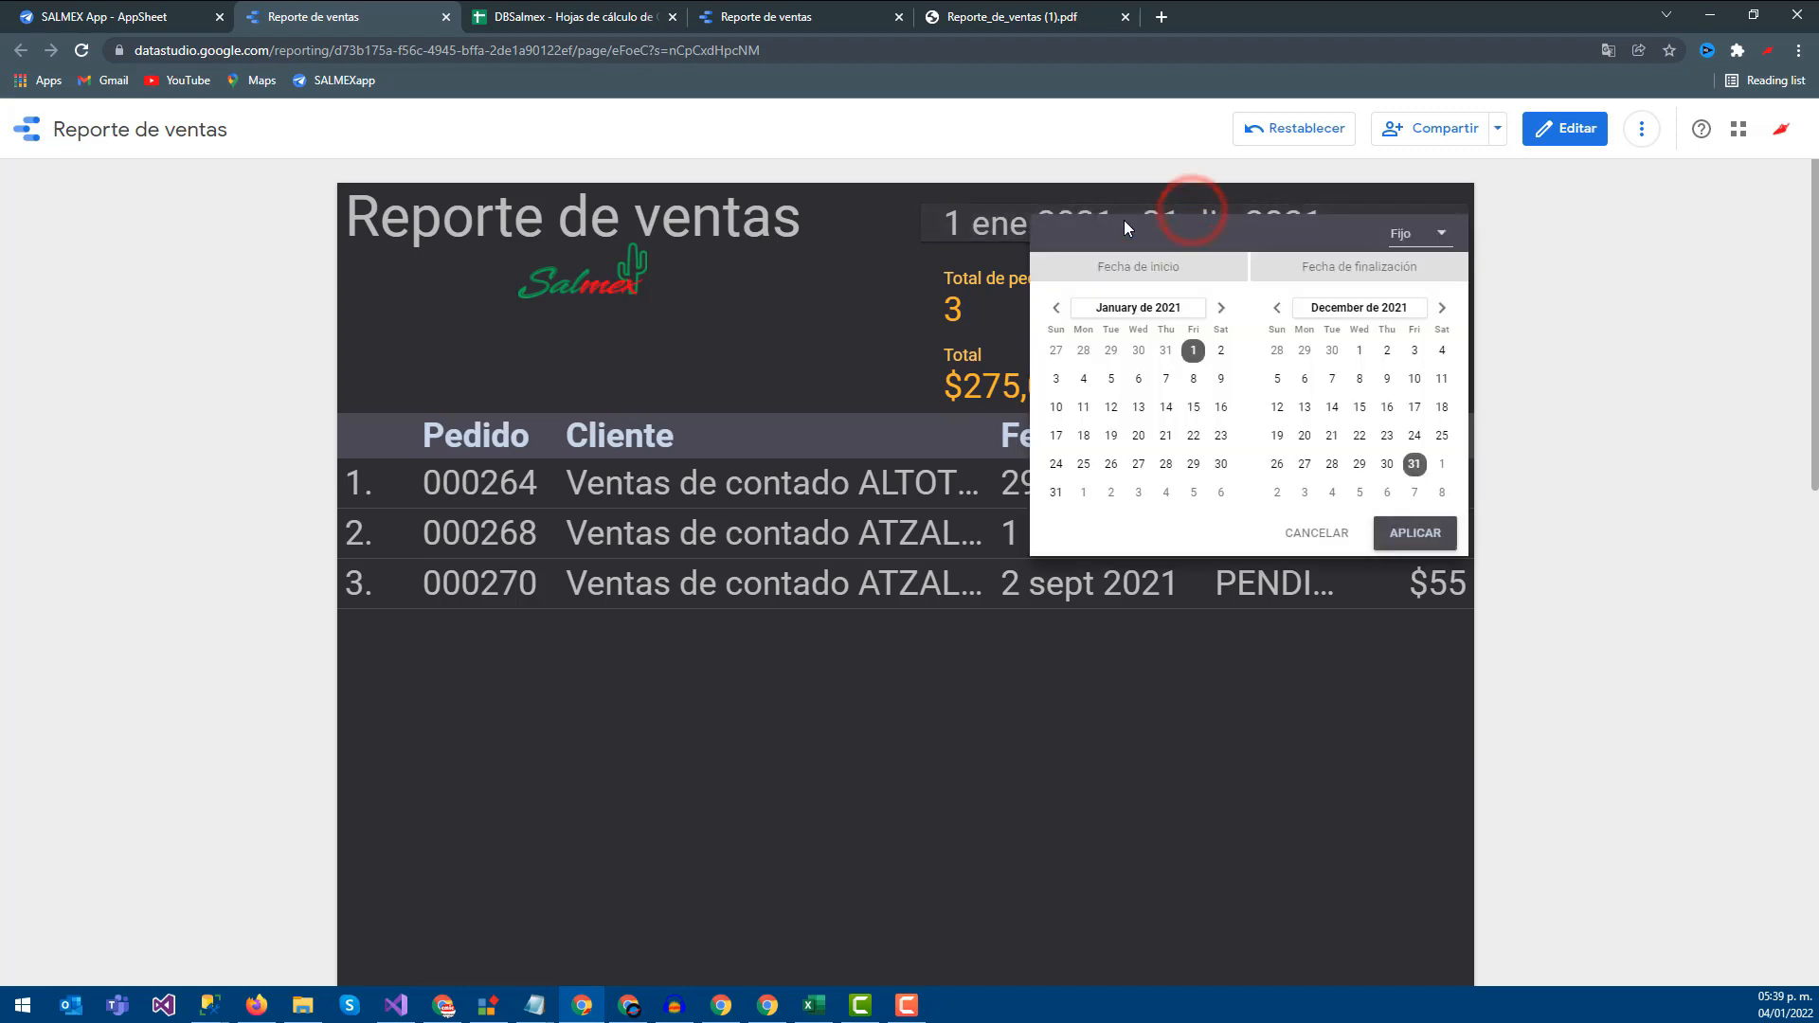
left_click(1193, 378)
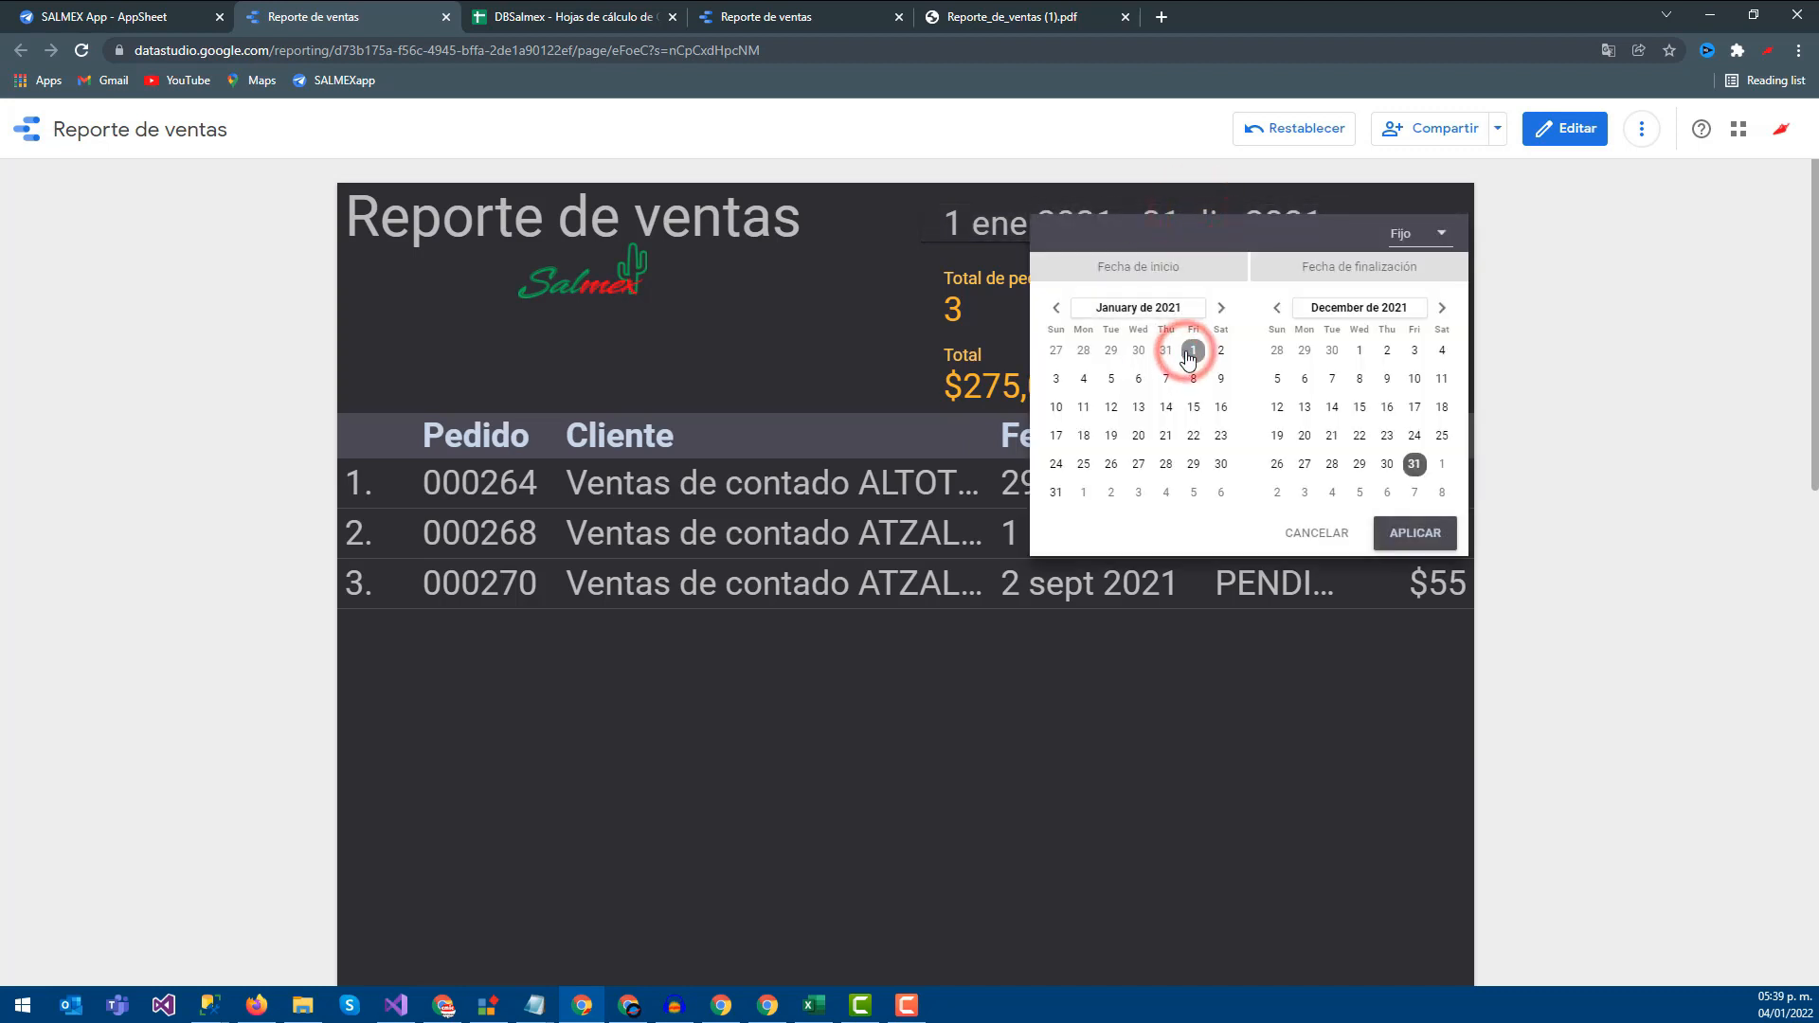
left_click(1414, 544)
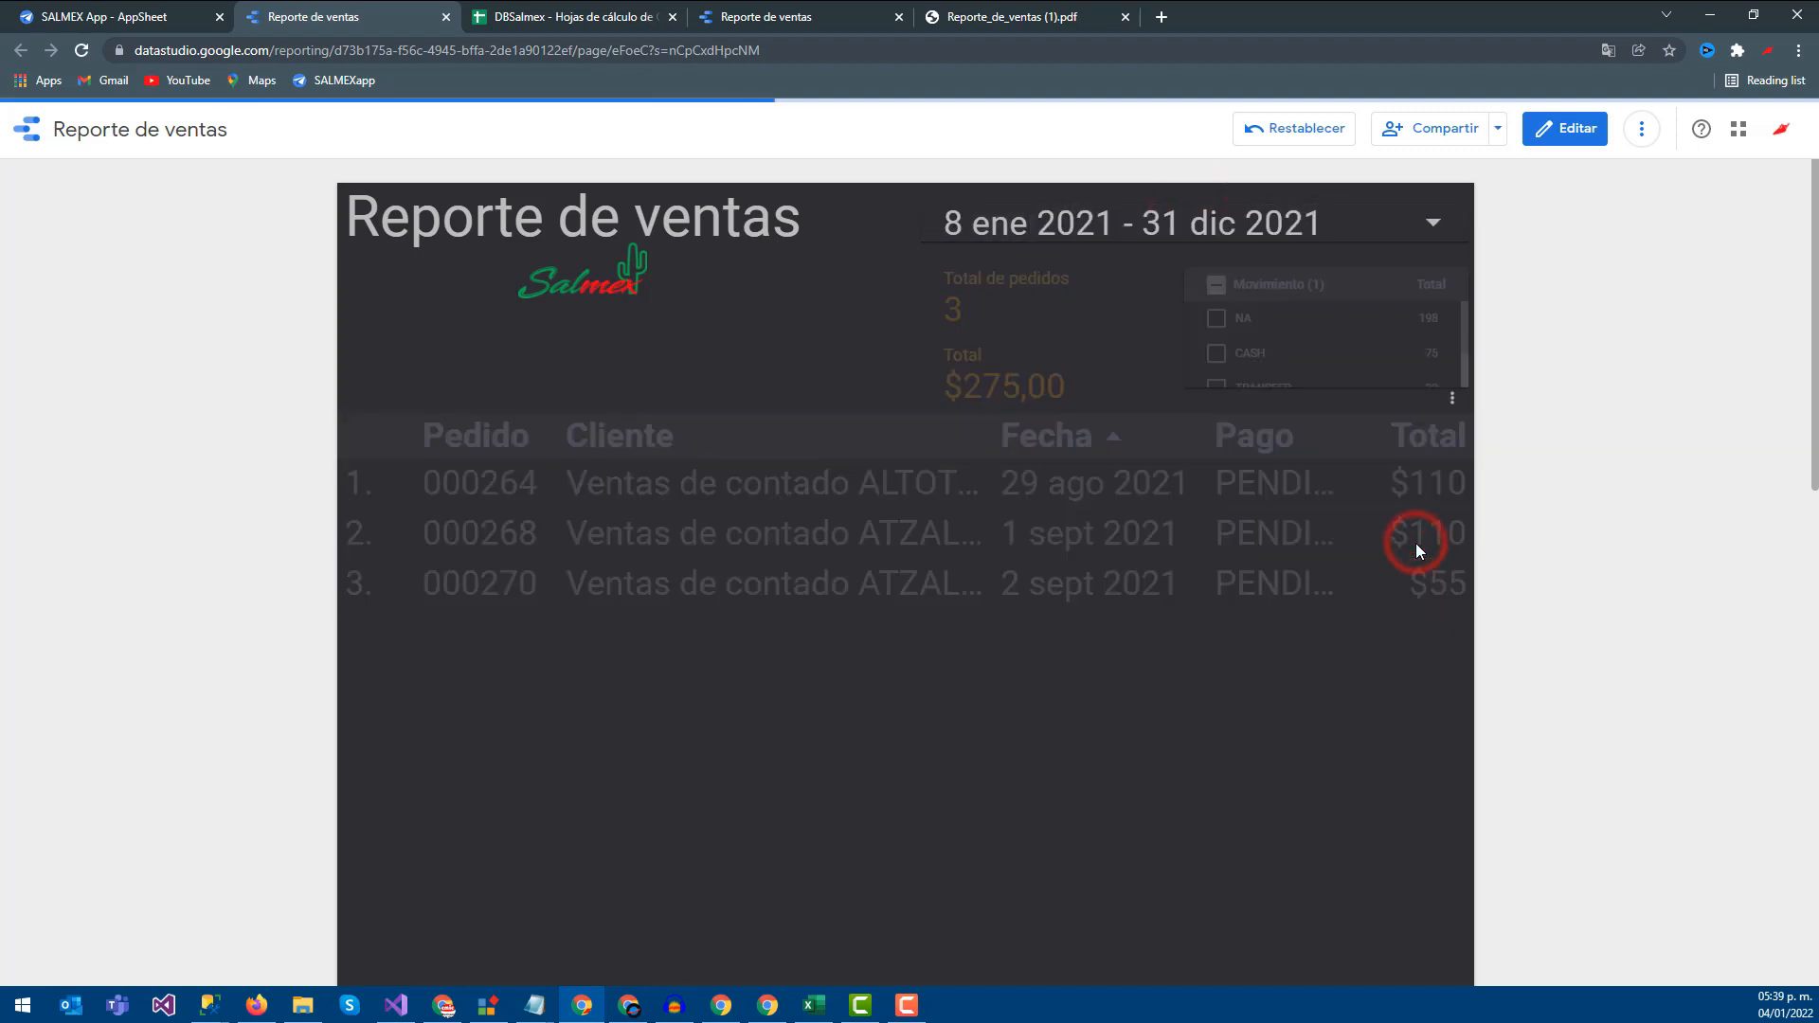
On the original Reporte de ventas tab, view its shareable link and close the window
left_click(488, 11)
left_click(763, 13)
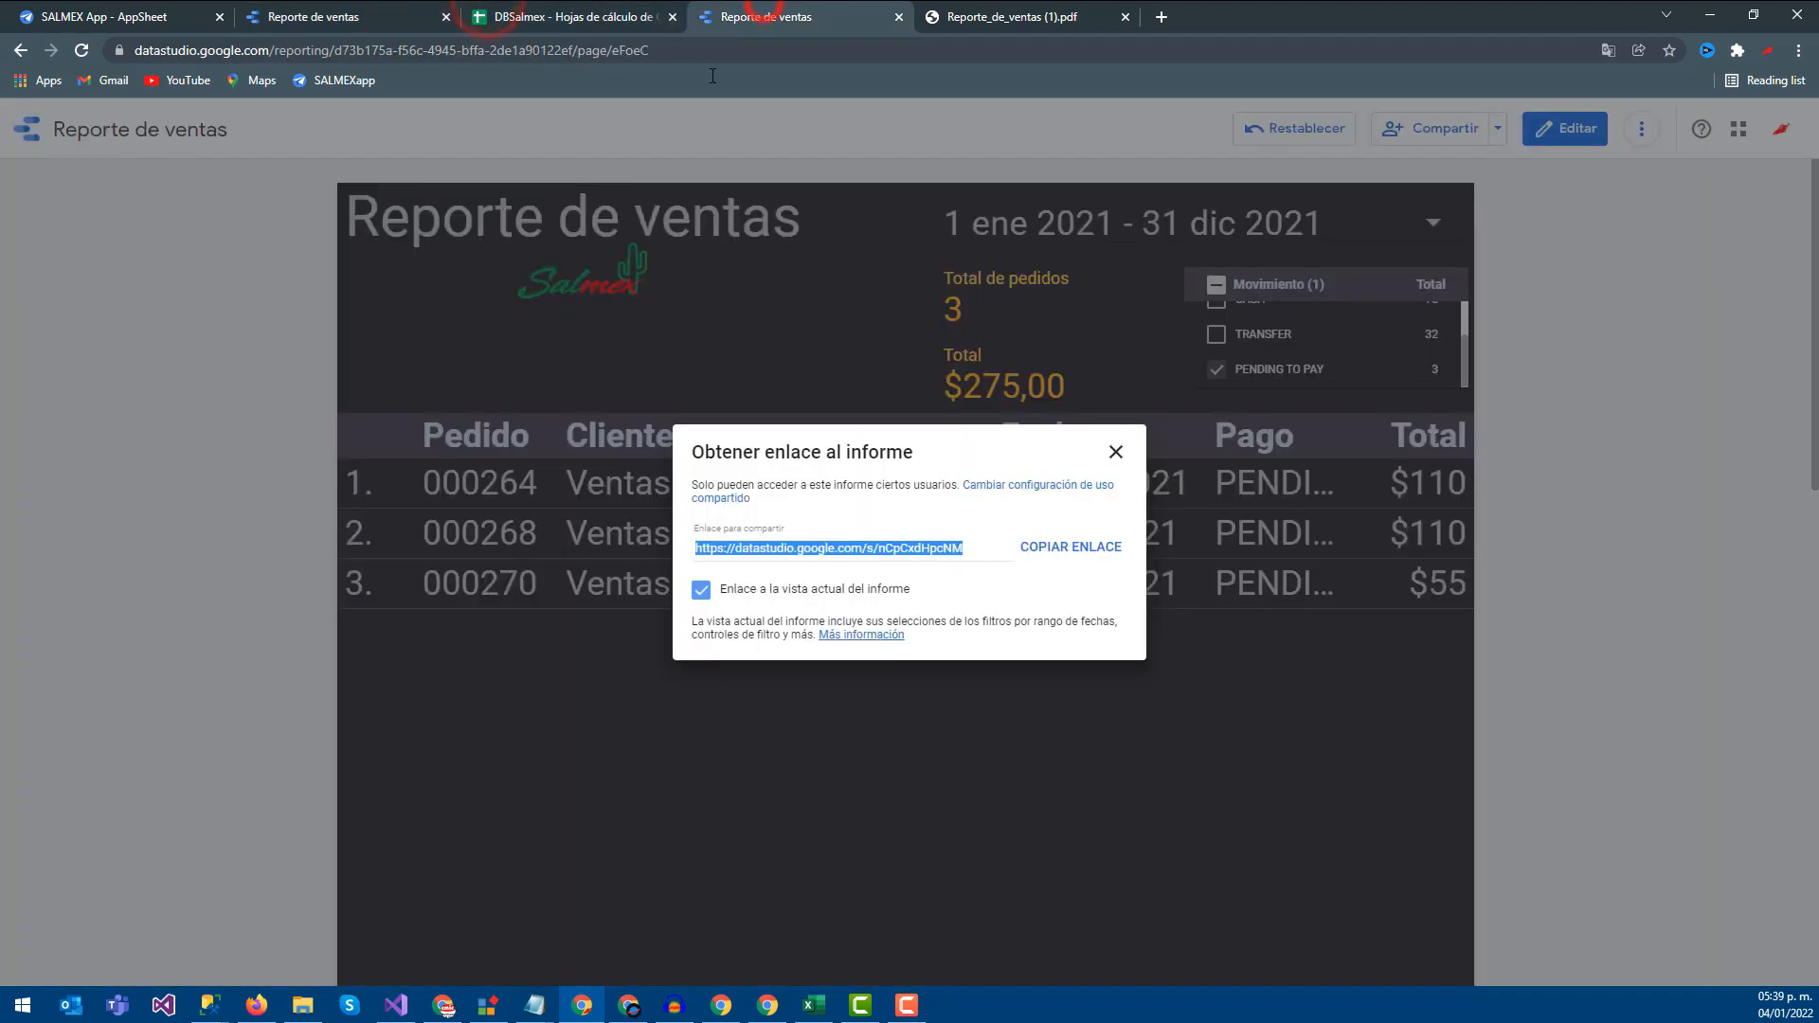
left_click(1114, 454)
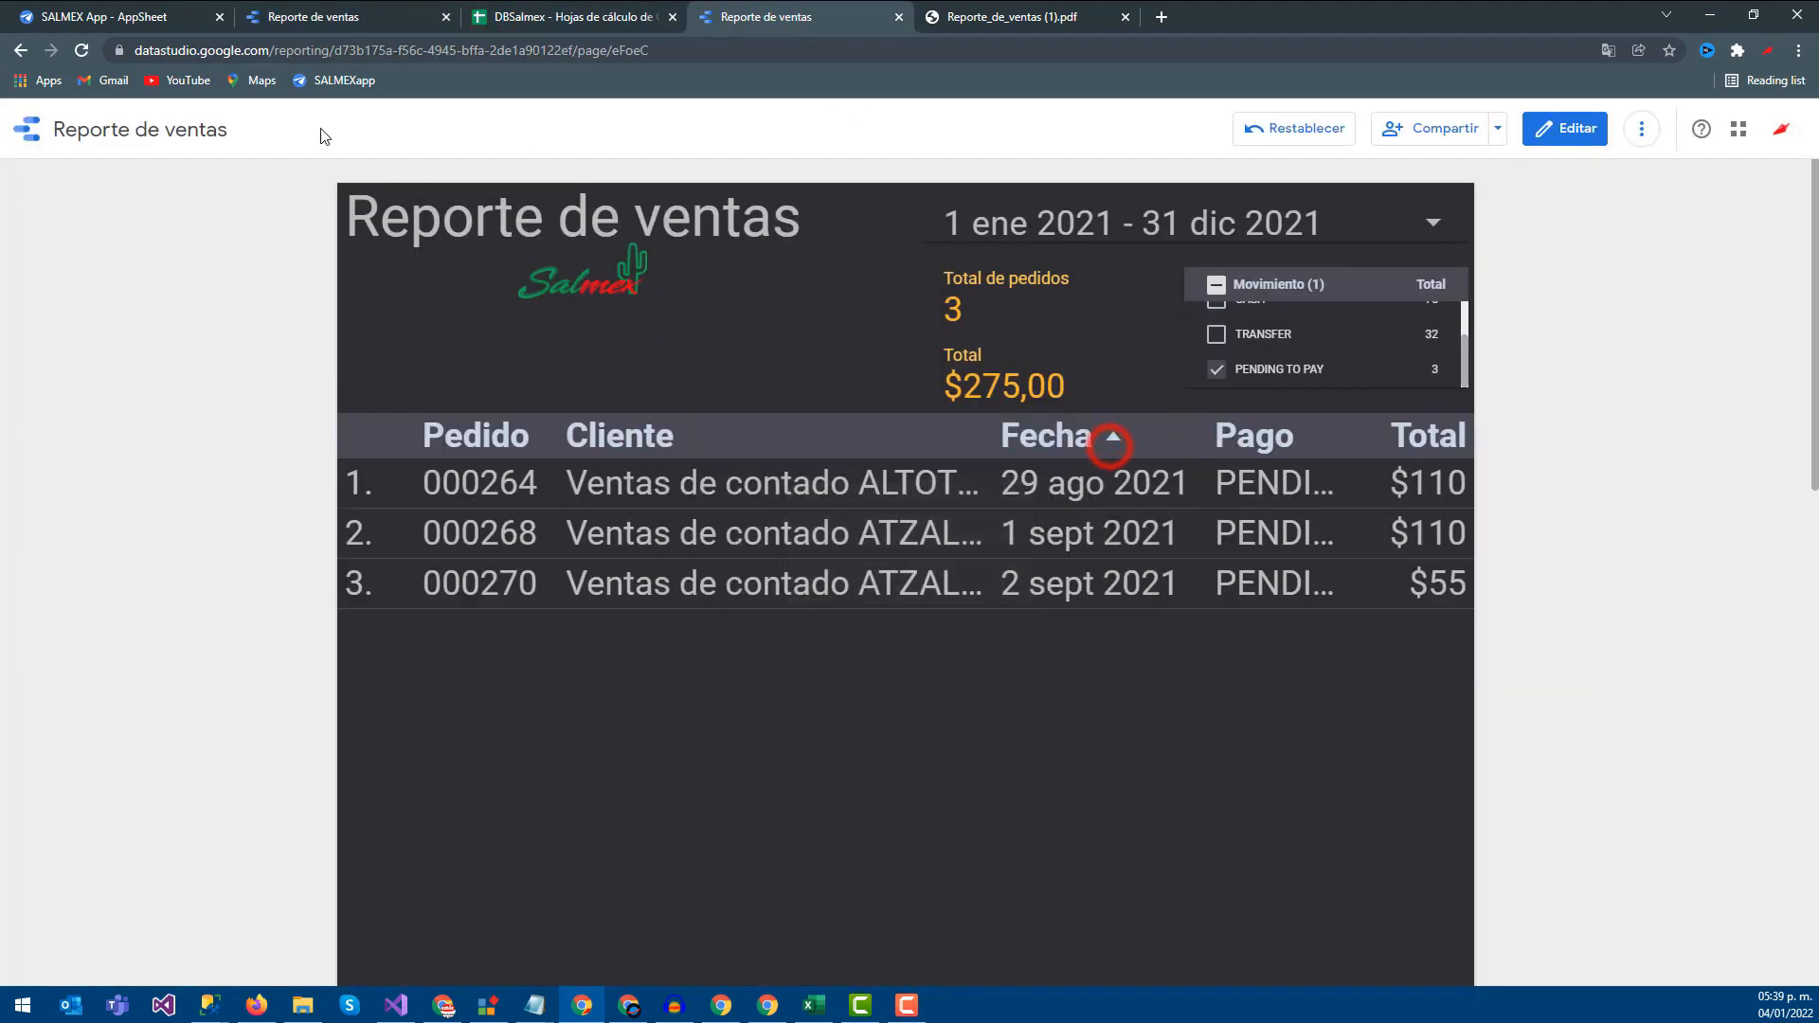
Remove the [Sample] YouTube Channel Report from the Data Studio recent reports list
left_click(30, 132)
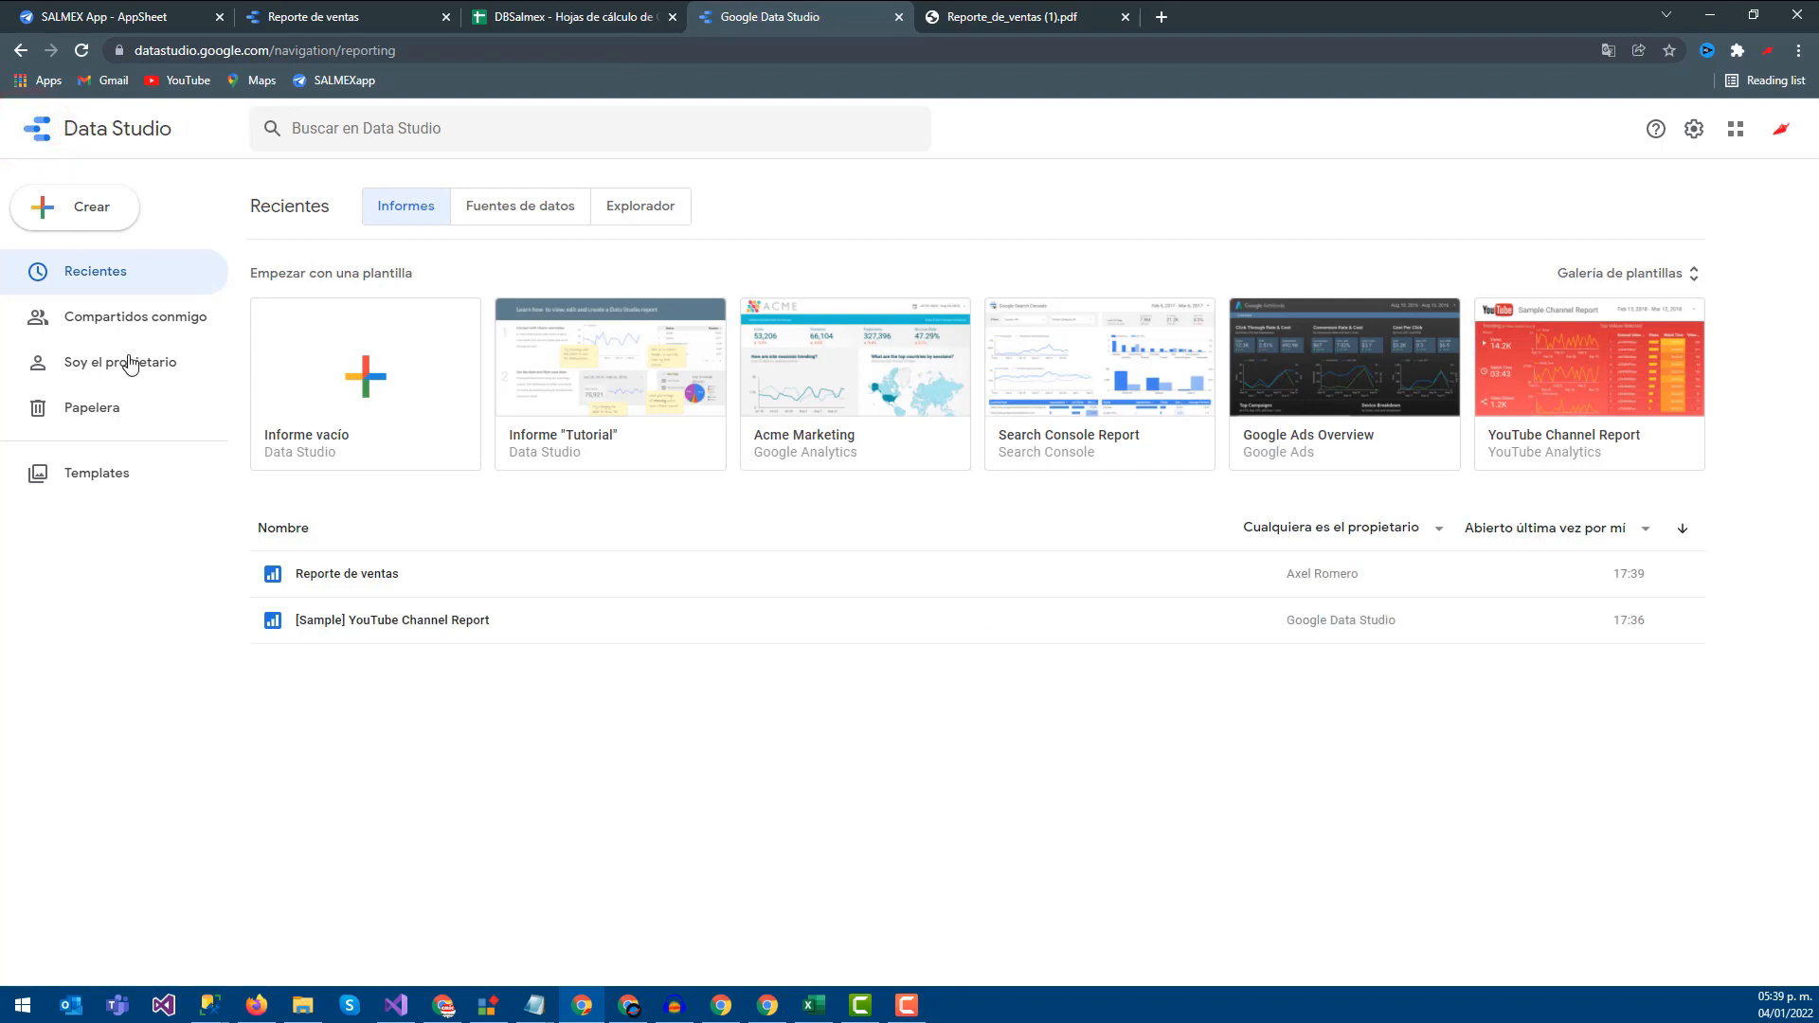
left_click(1683, 620)
left_click(1588, 736)
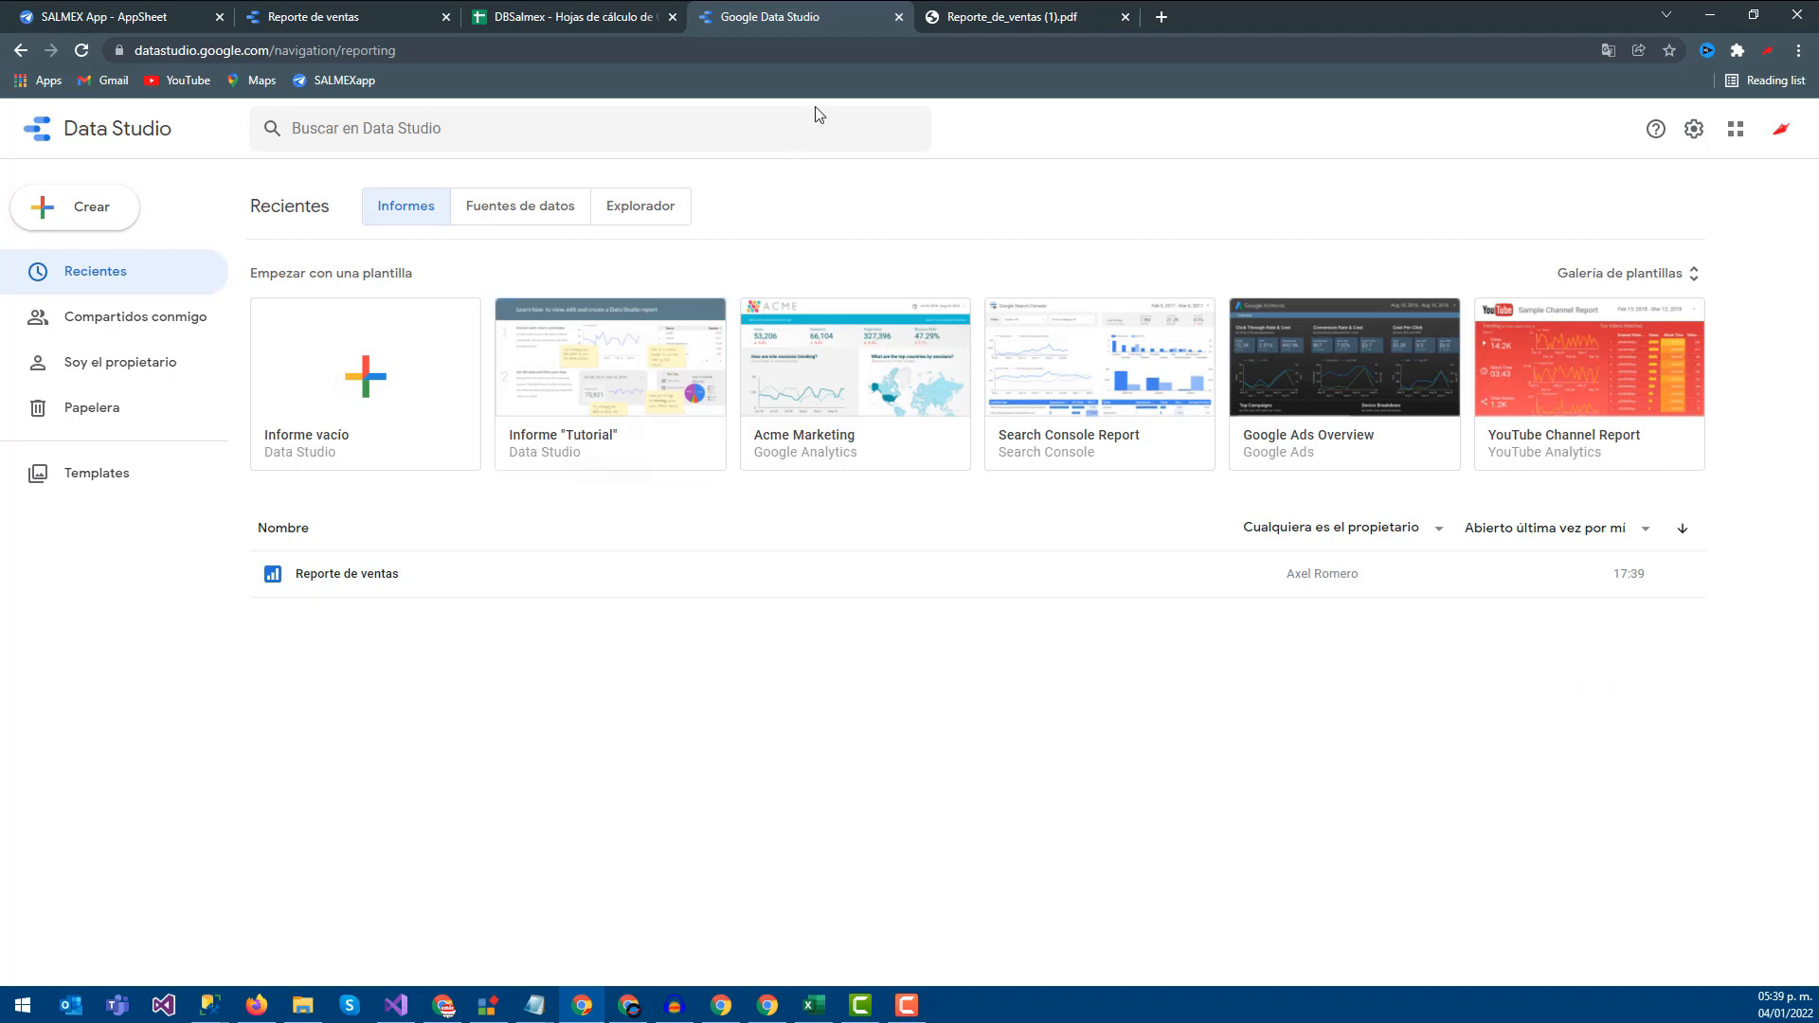
left_click(1033, 14)
Close the leftover PDF report and Reporte de ventas tabs
left_click(1125, 17)
left_click(574, 16)
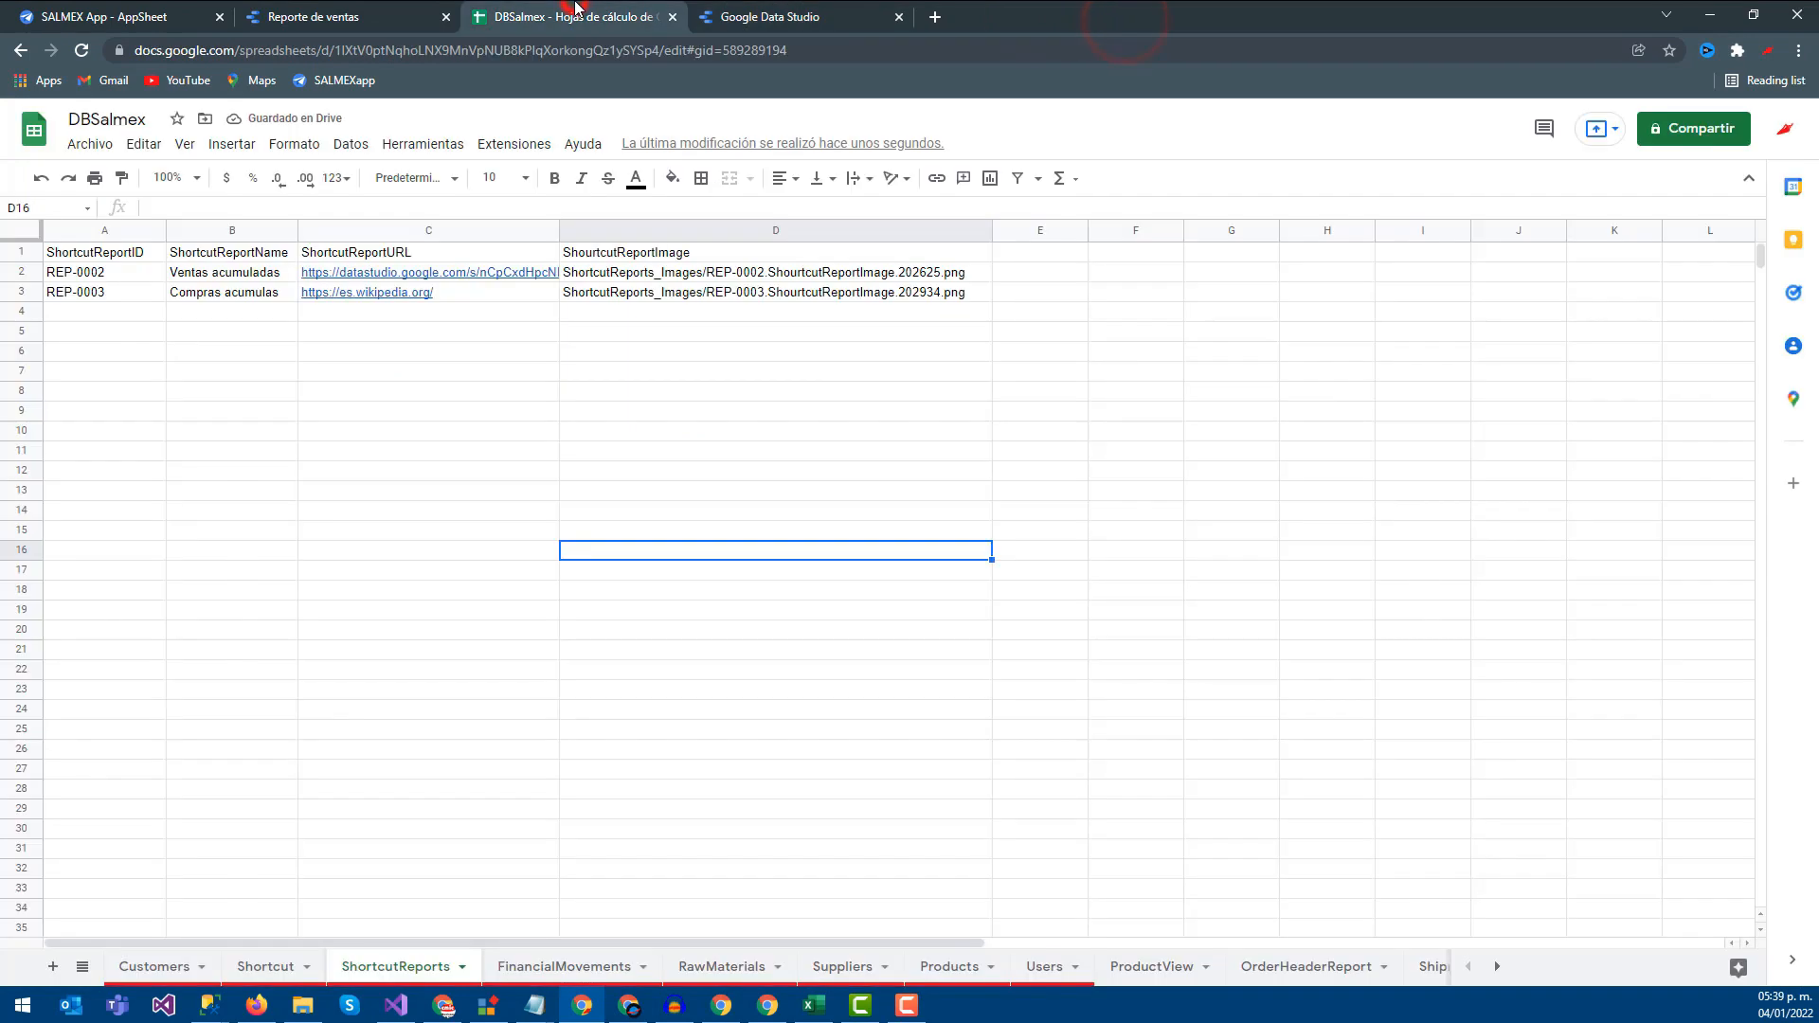
left_click(382, 12)
left_click(446, 17)
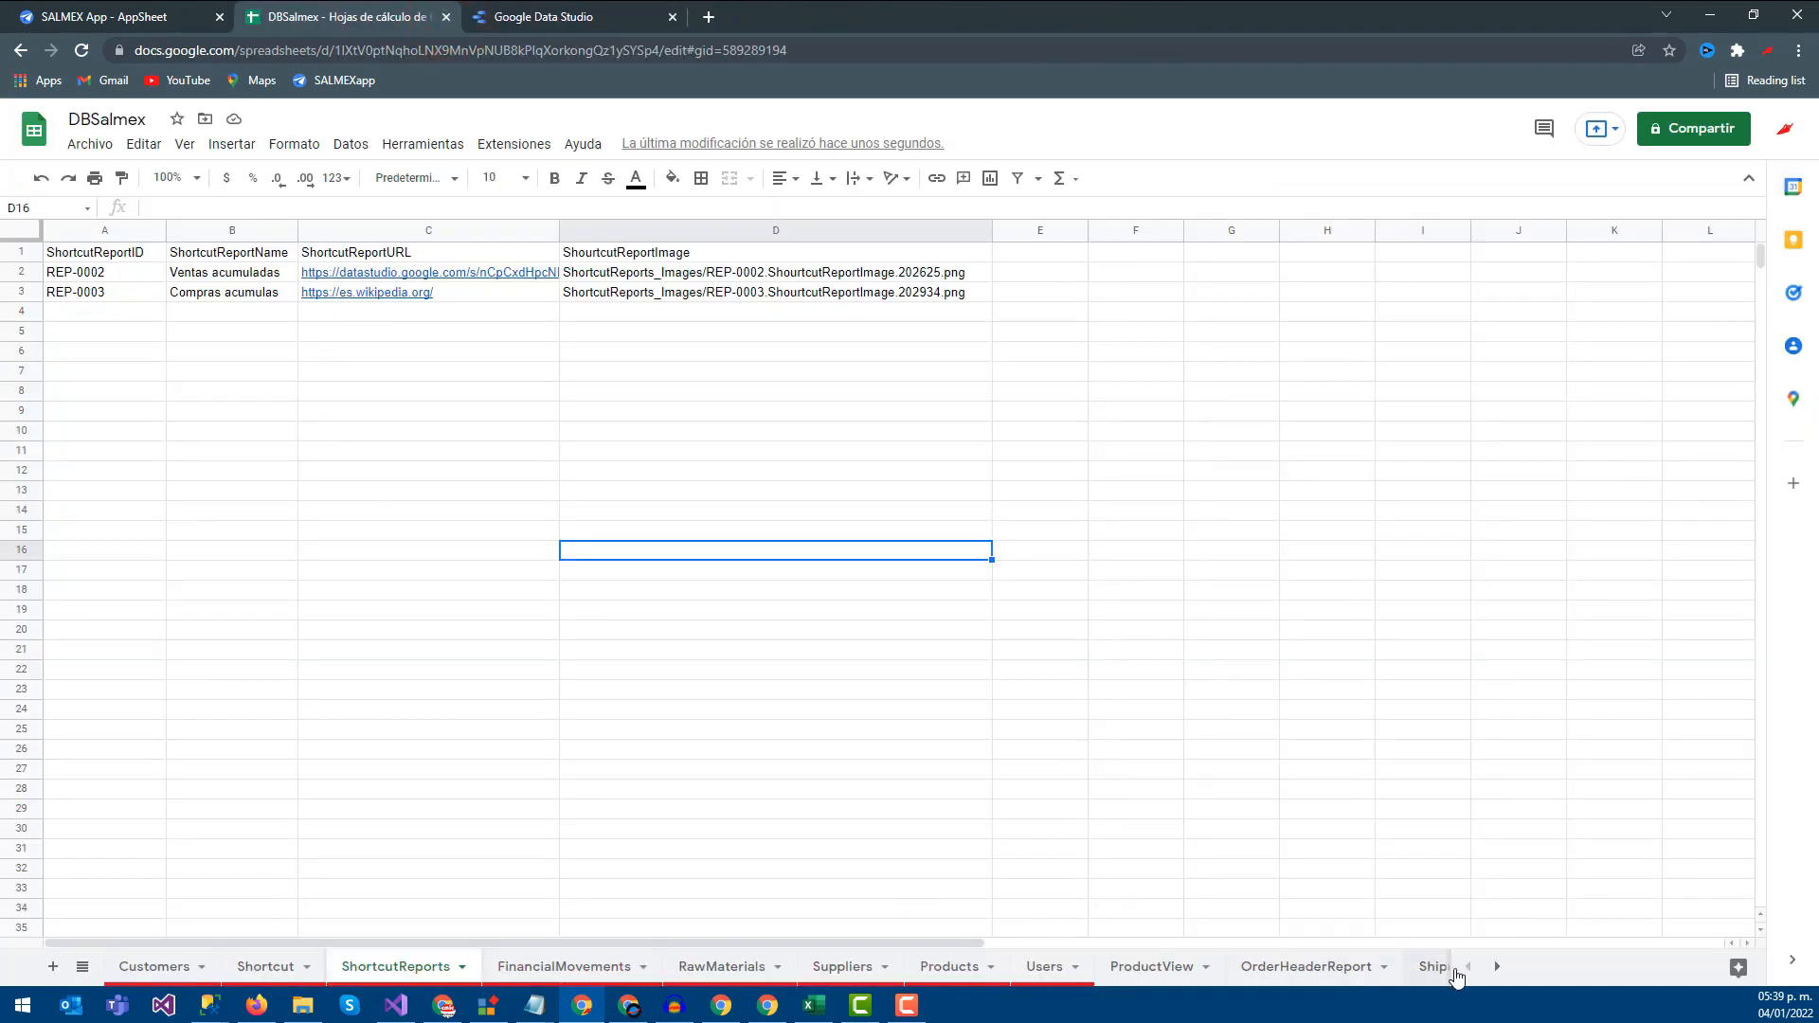
Review the PurchaseOrder sheet in DBSalmex, then return to the Data Studio reports list
left_click(1497, 967)
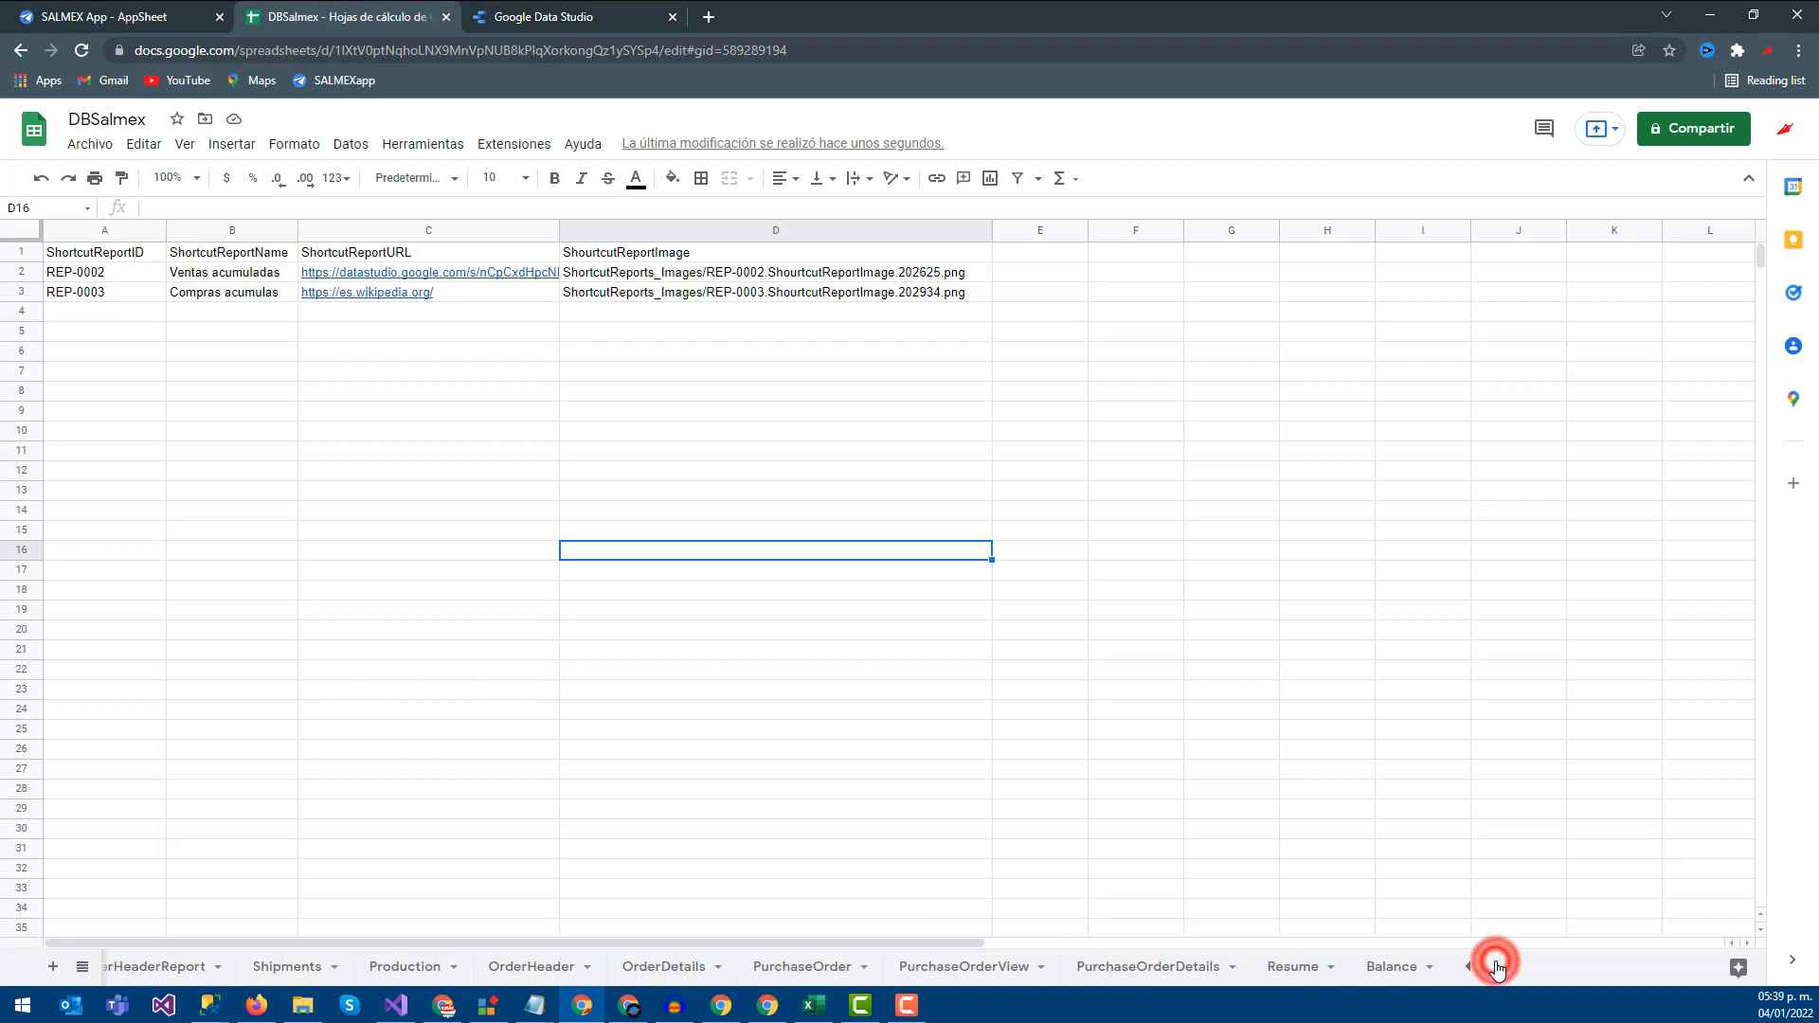
left_click(818, 967)
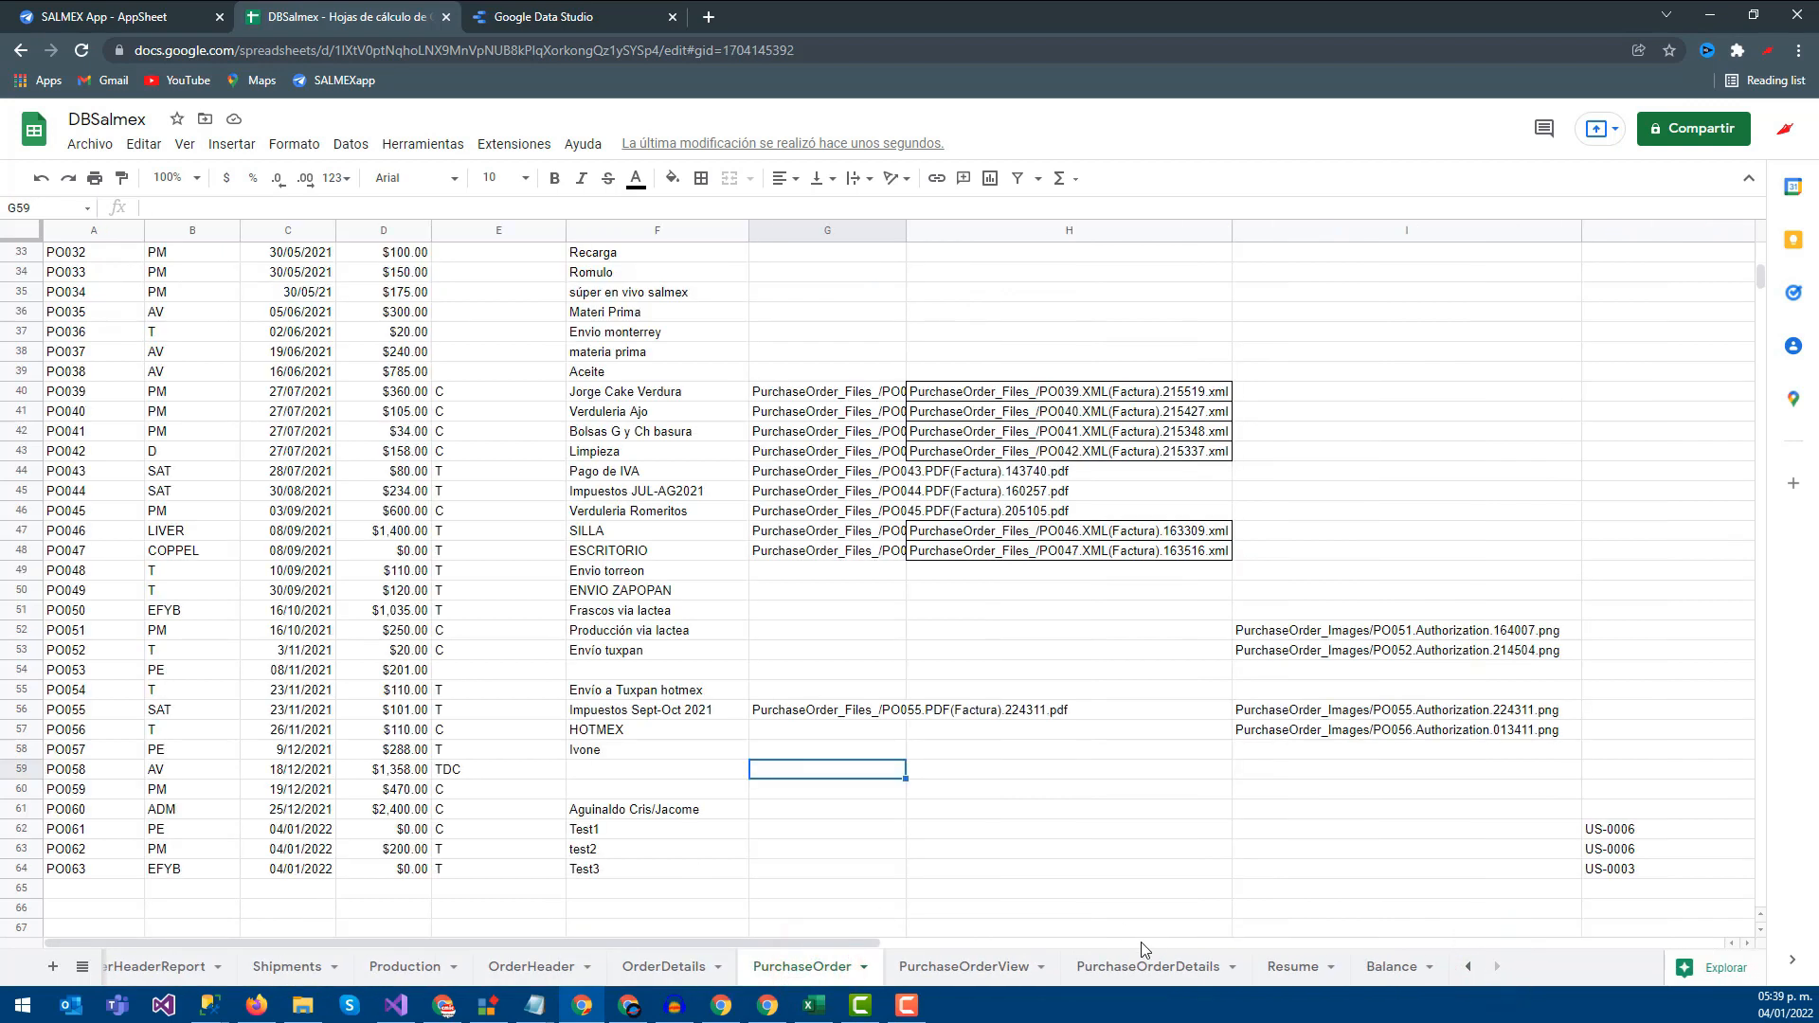
left_click(159, 13)
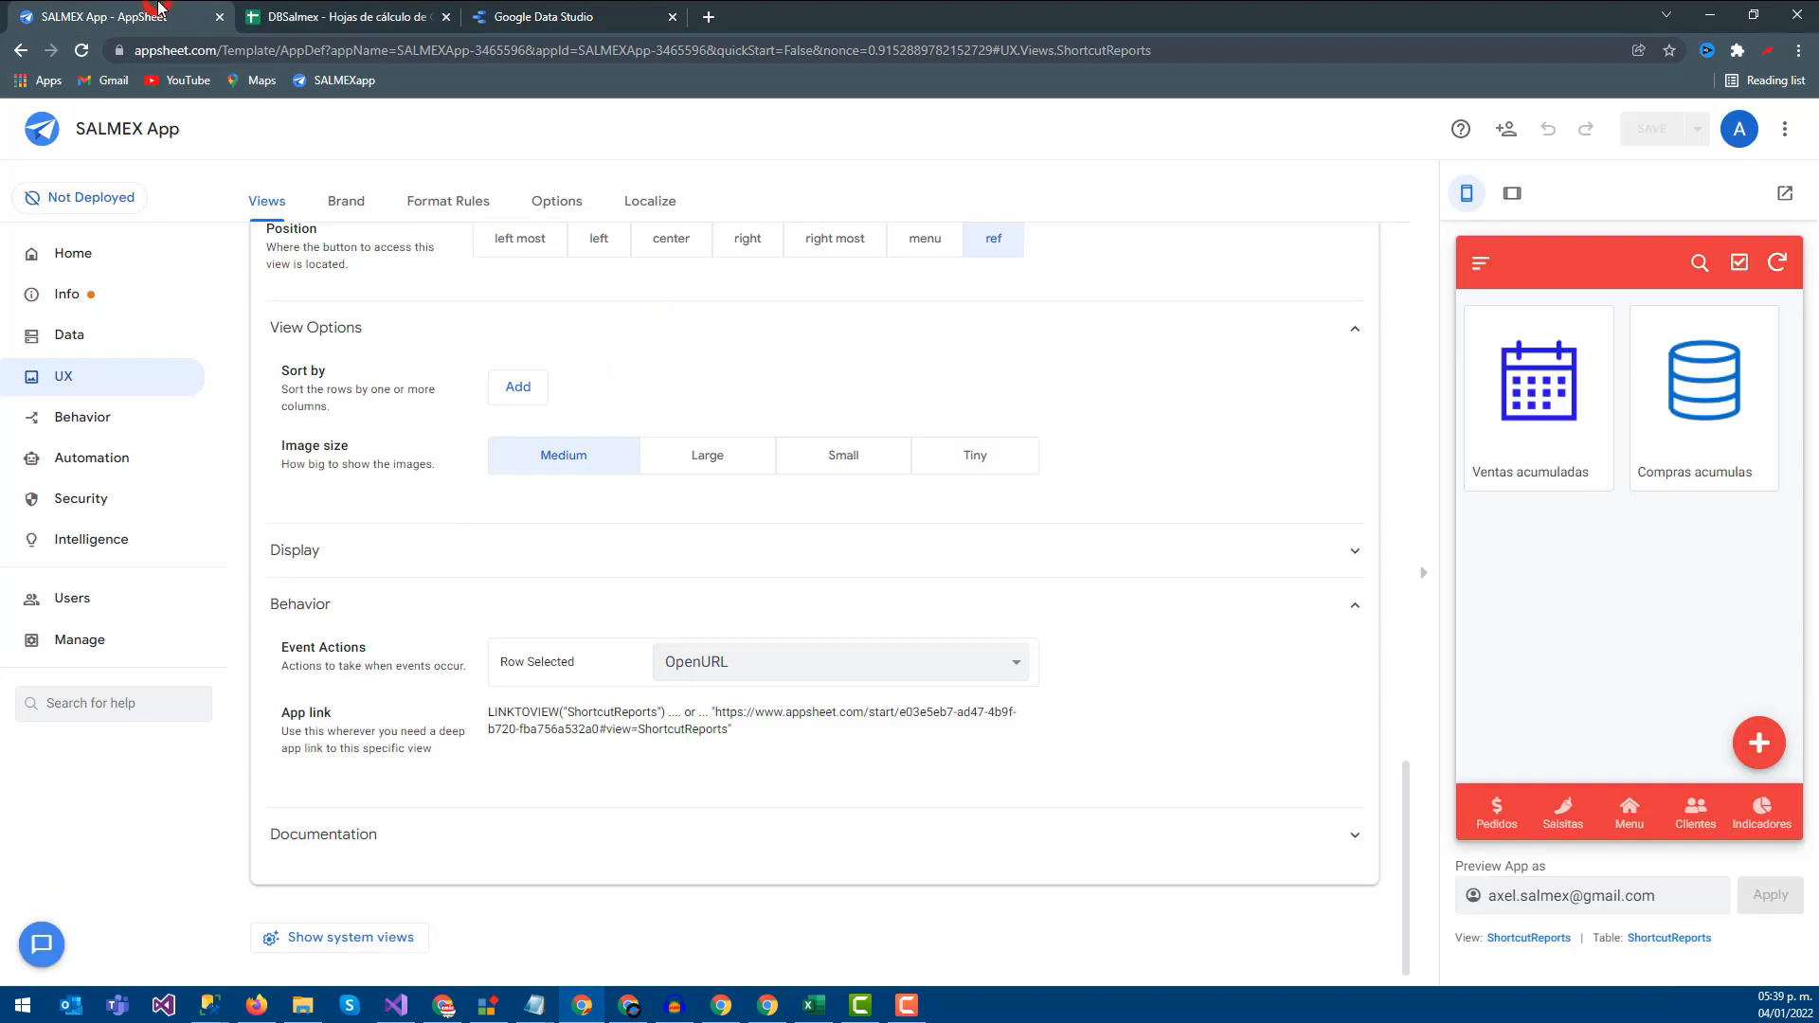
left_click(537, 11)
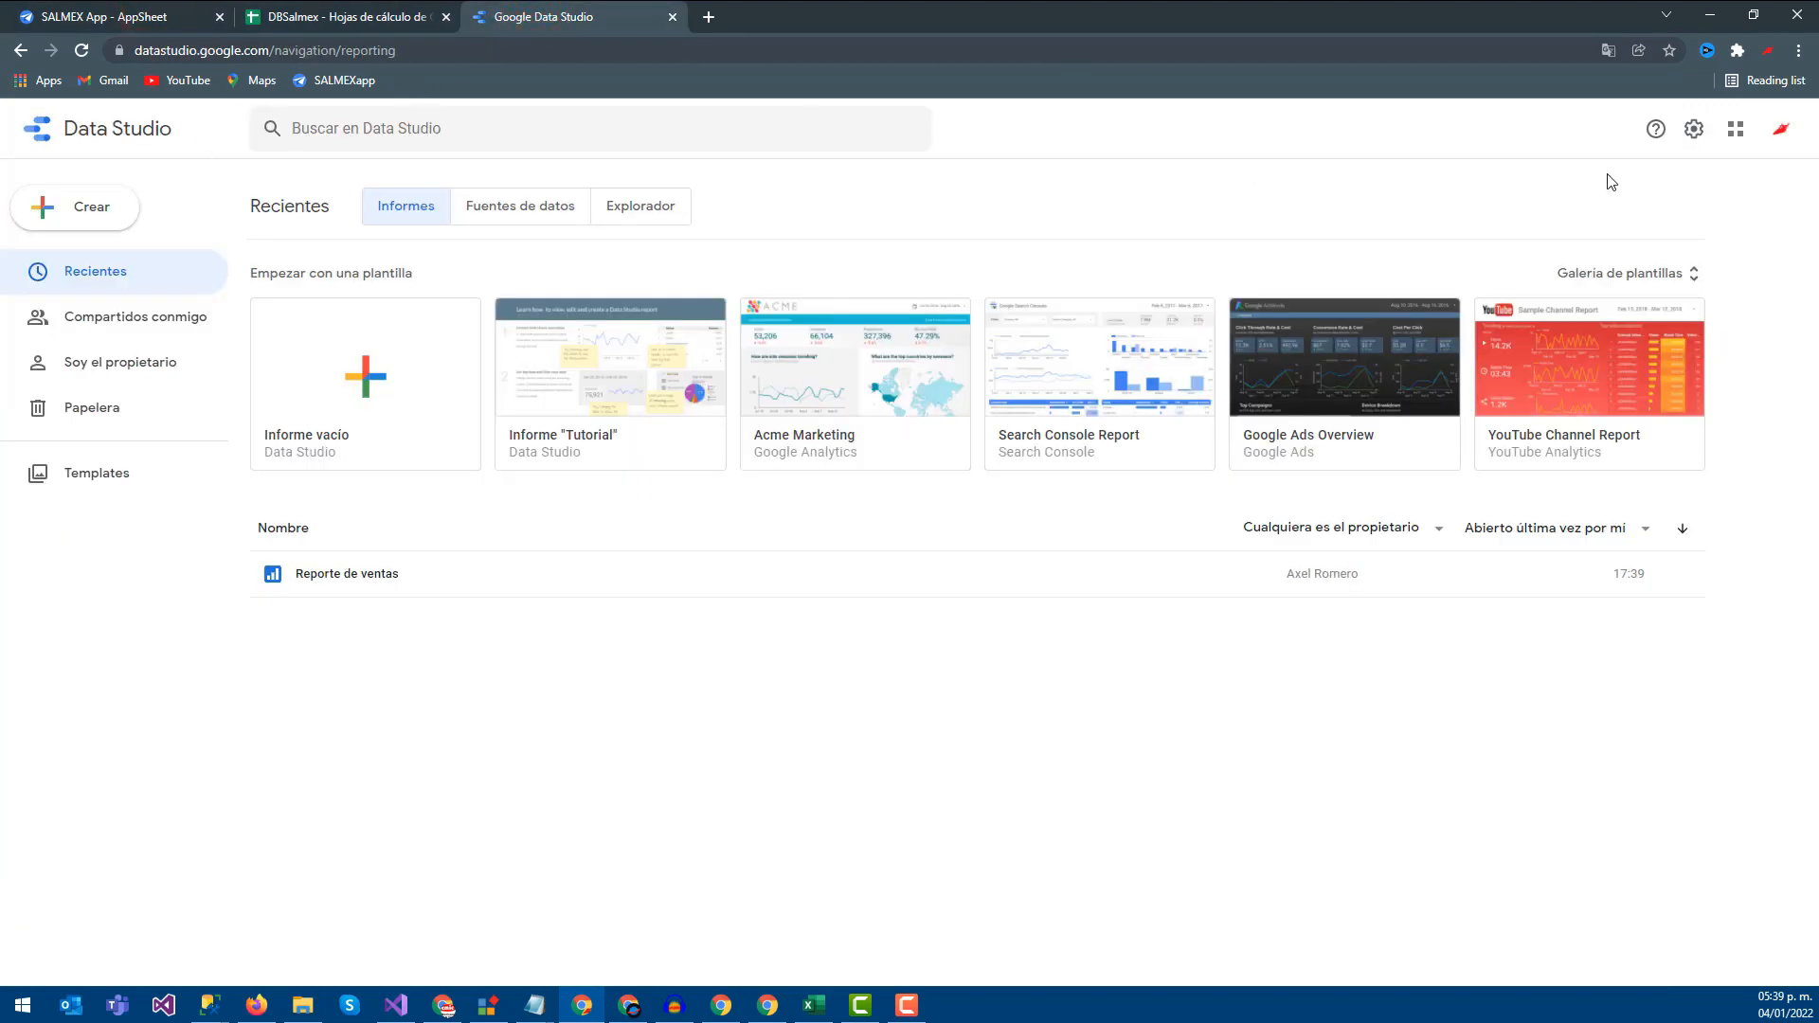
Dismiss the account menu and start an Informe vacío blank report
left_click(1780, 139)
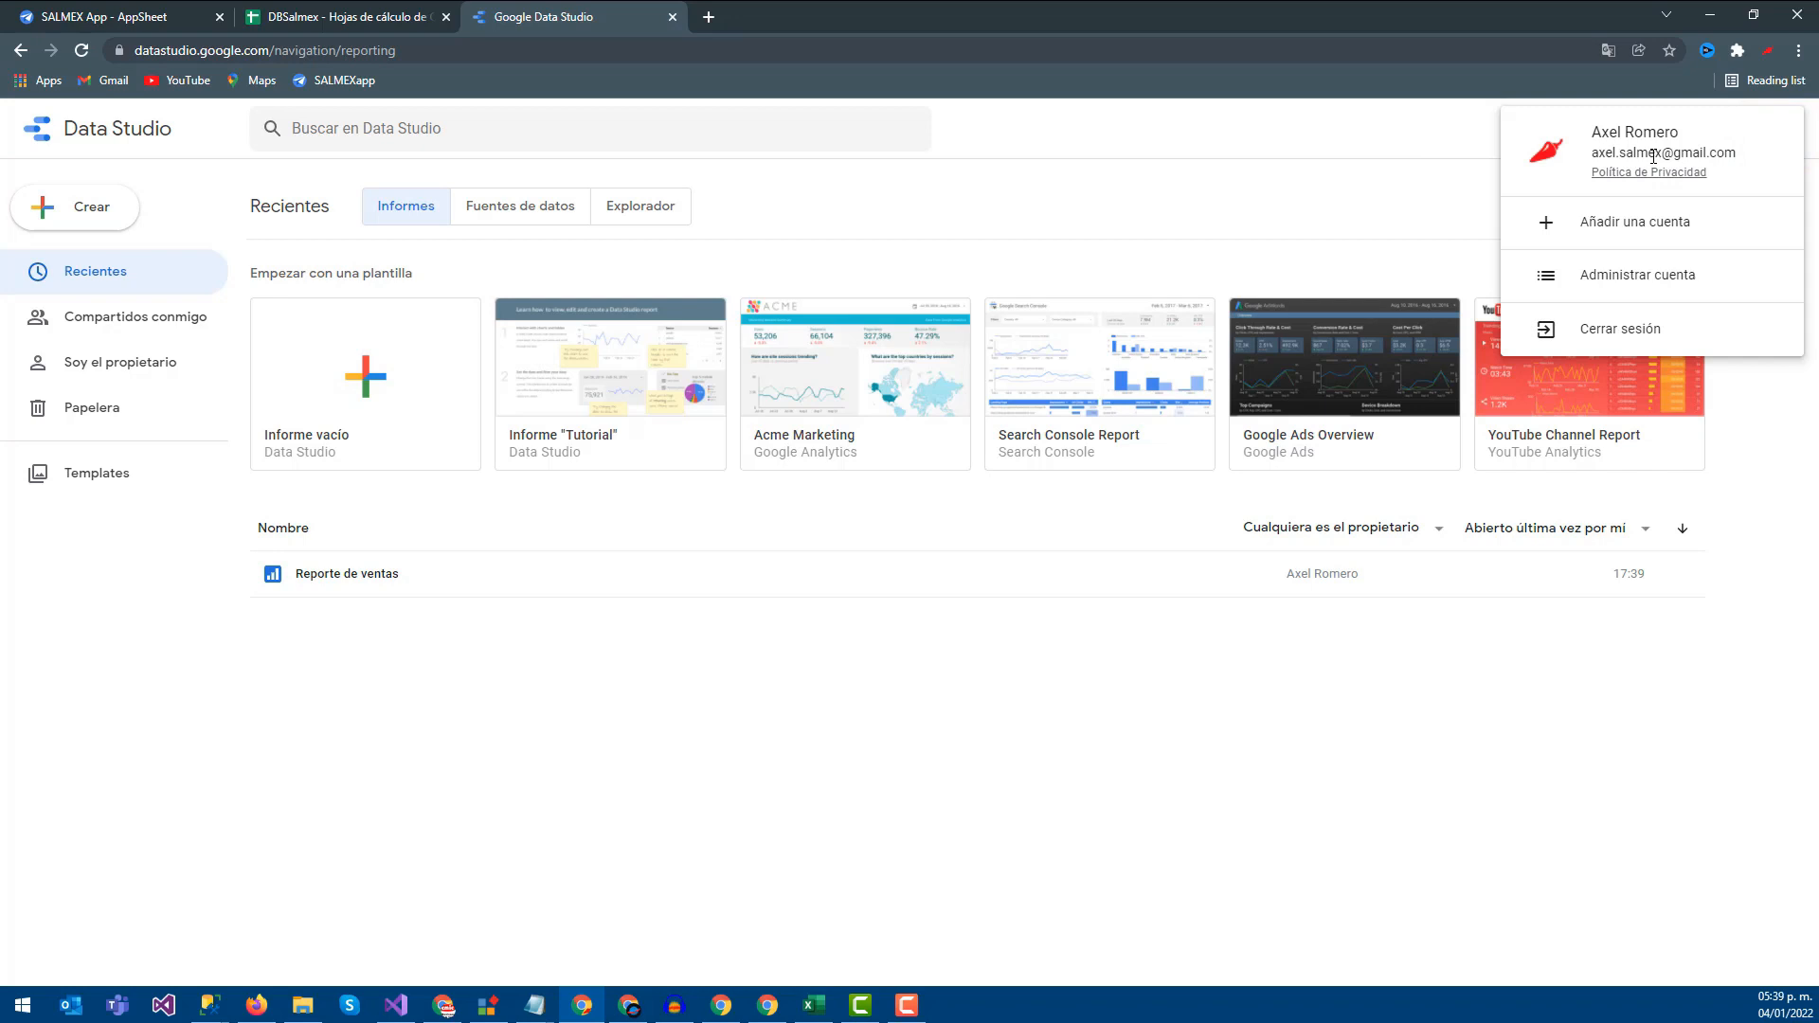
left_click(1395, 188)
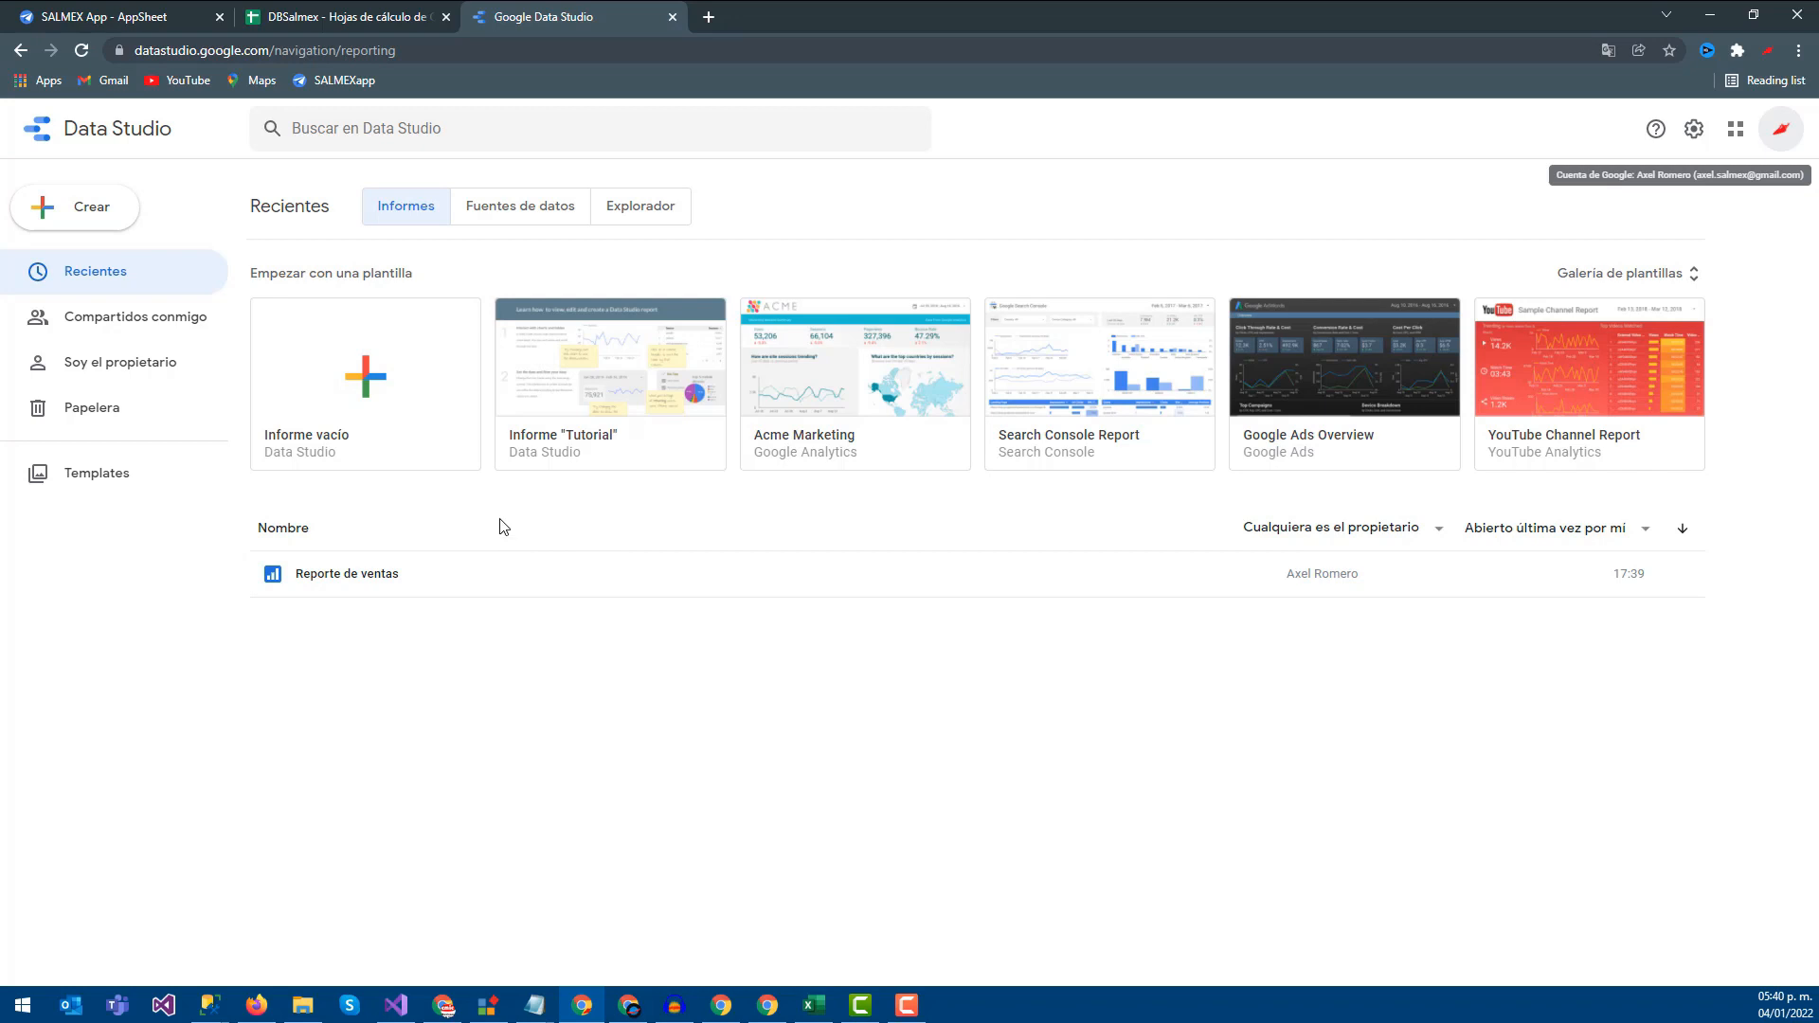
left_click(375, 380)
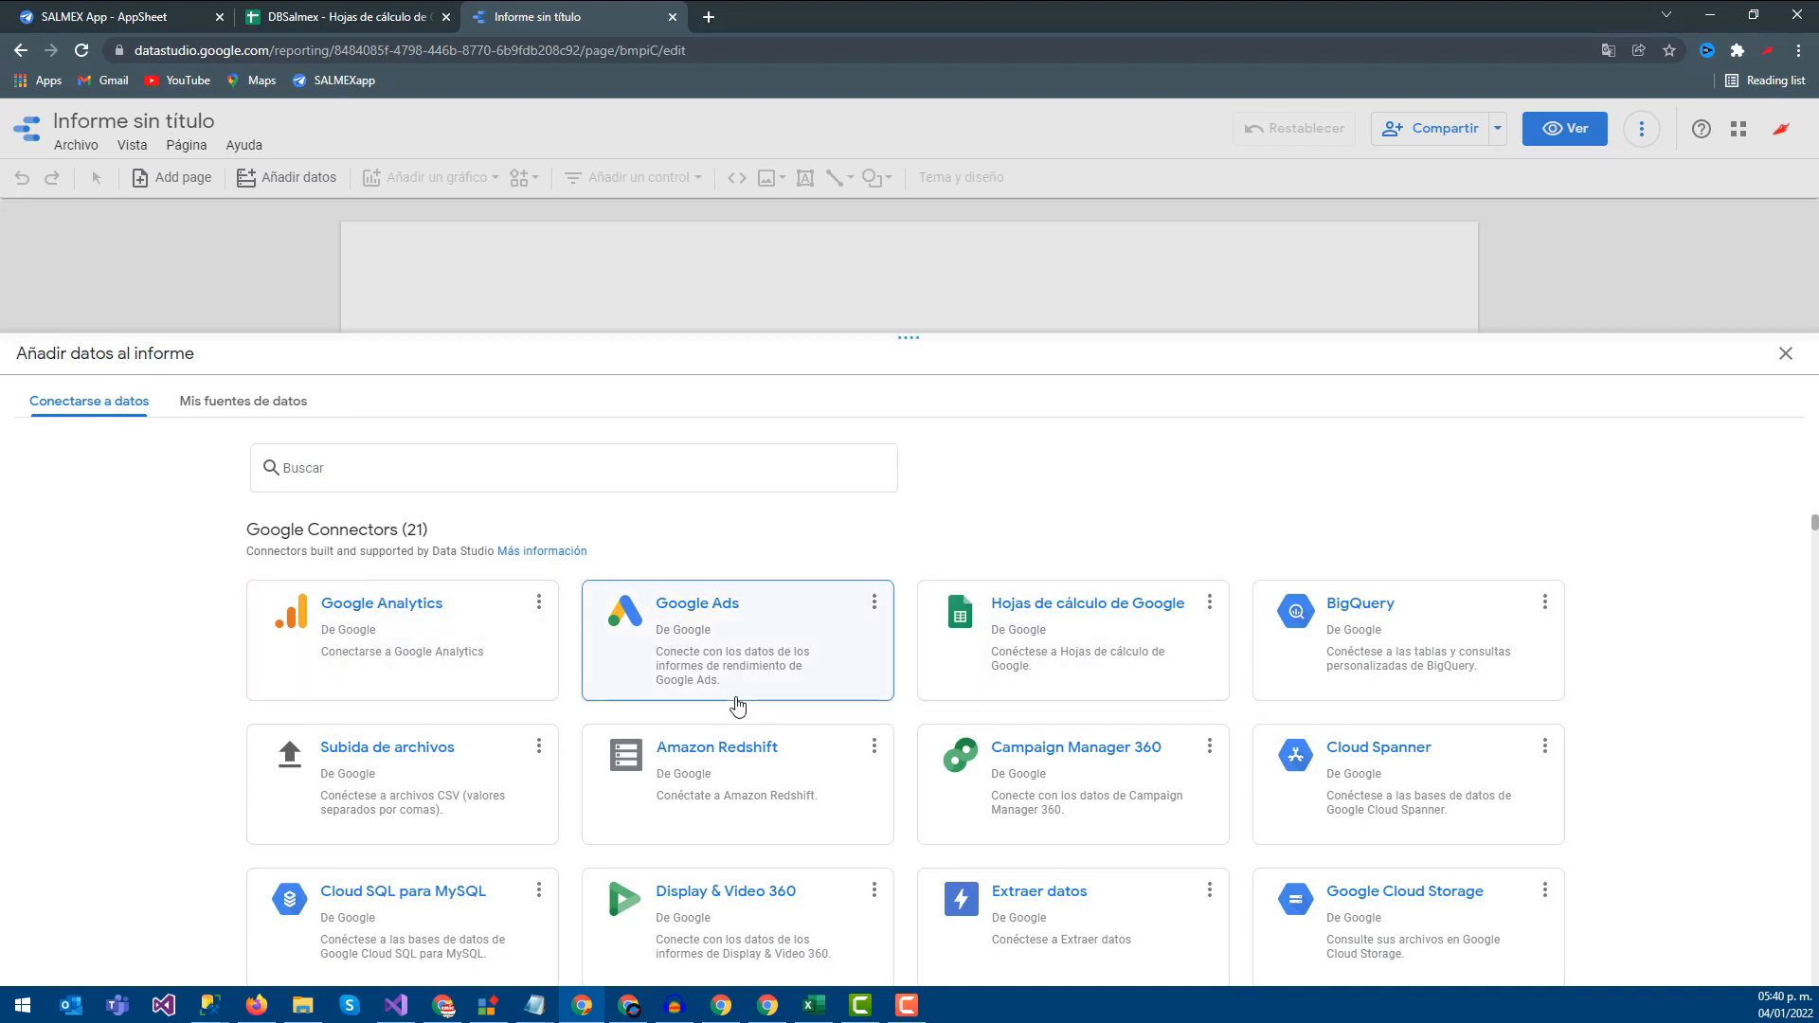
Choose the Hojas de cálculo de Google connector and the DBSalmex spreadsheet
scroll(738, 706, "down", 5)
scroll(435, 763, "up", 5)
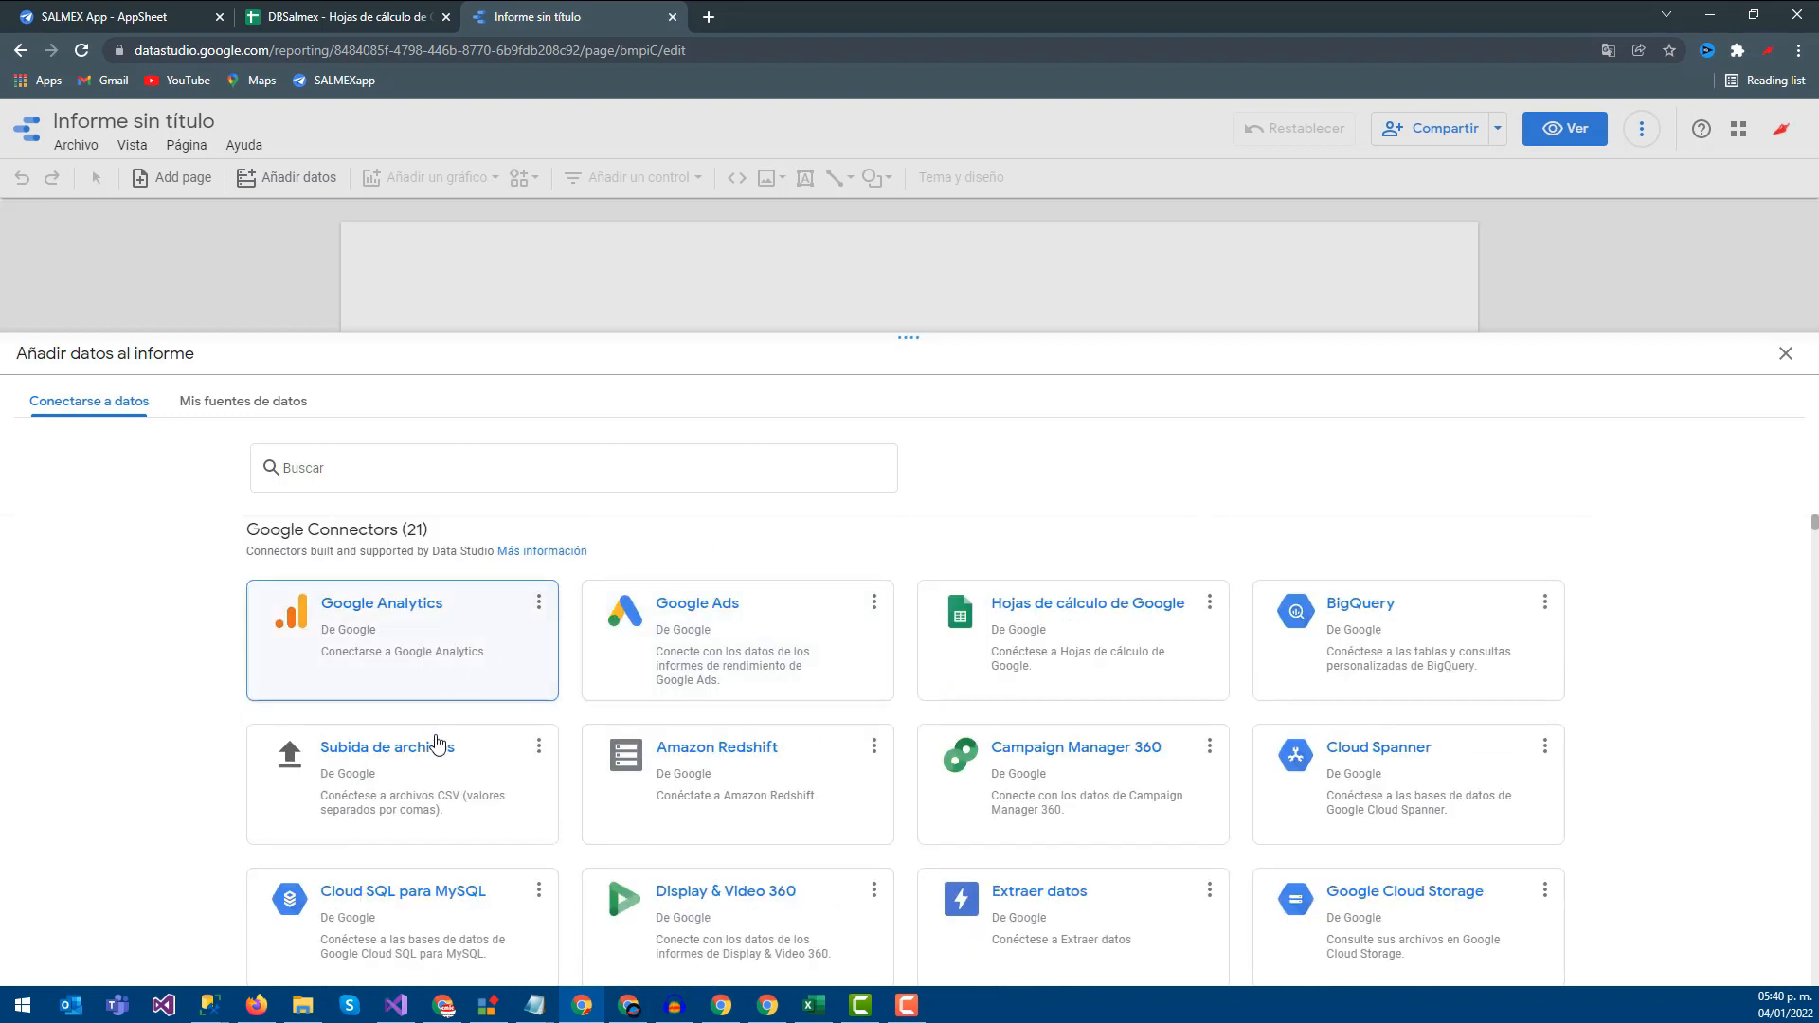
left_click(1043, 621)
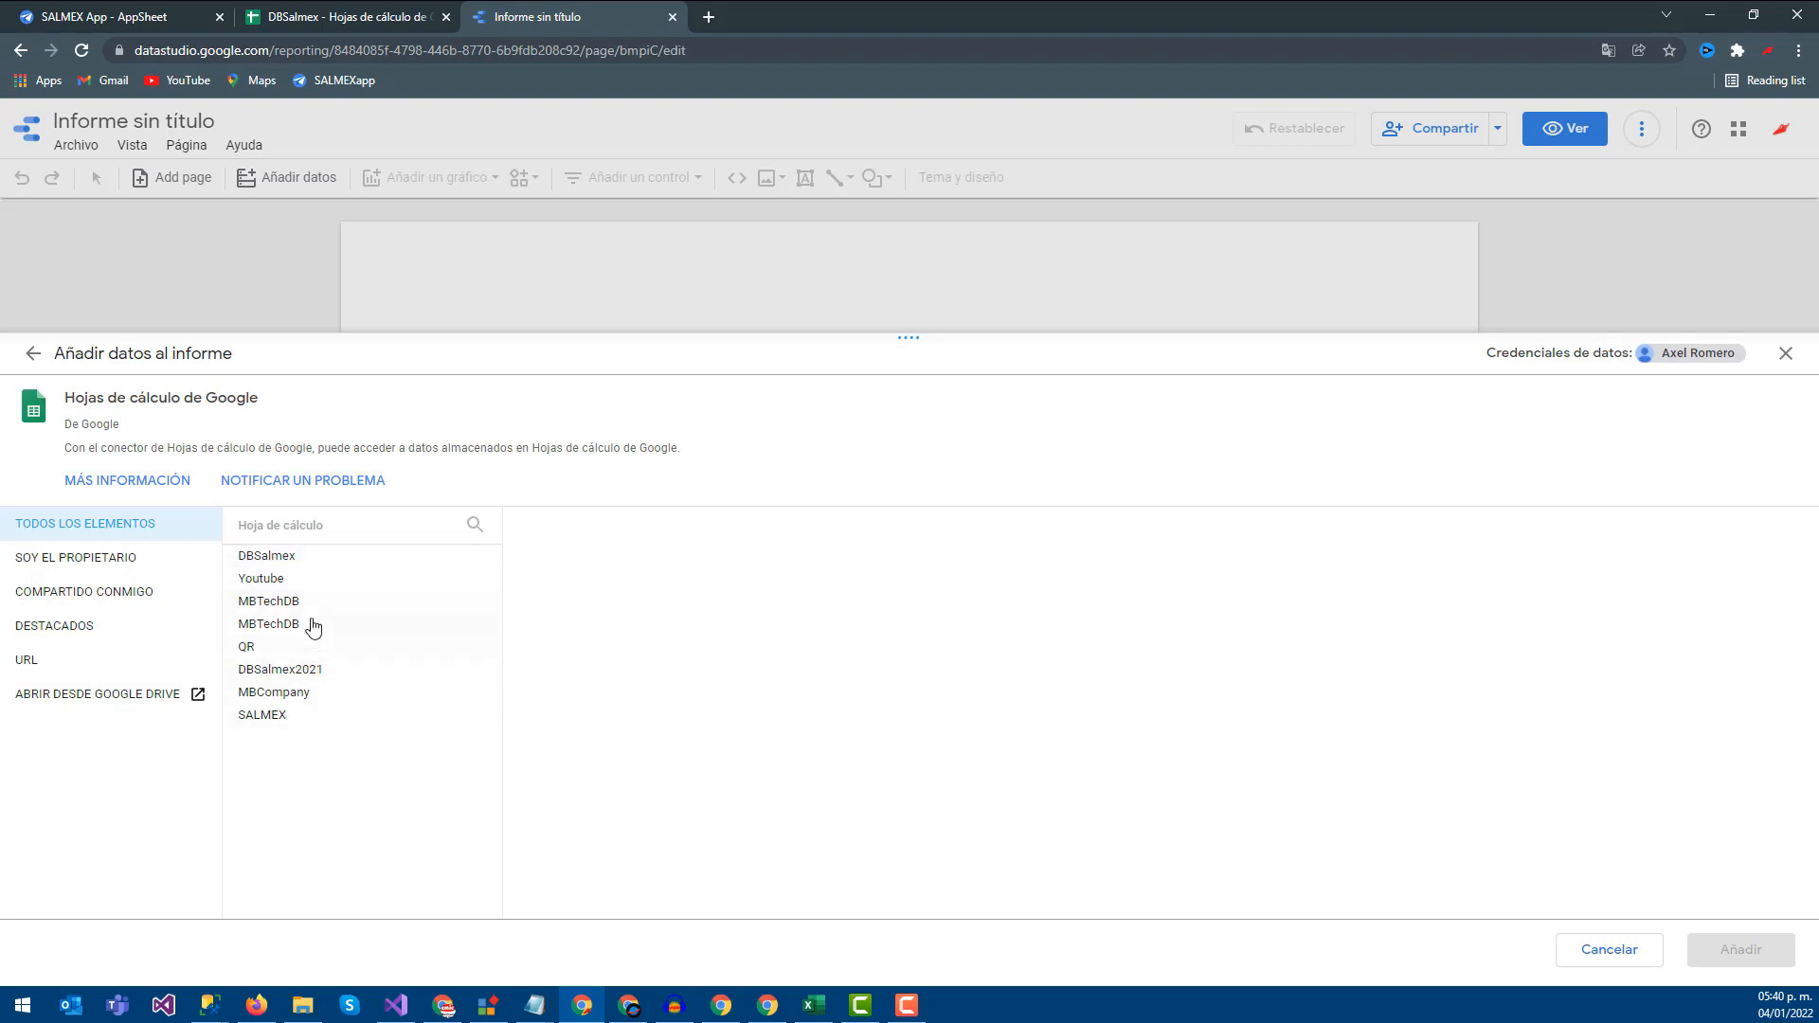
left_click(291, 563)
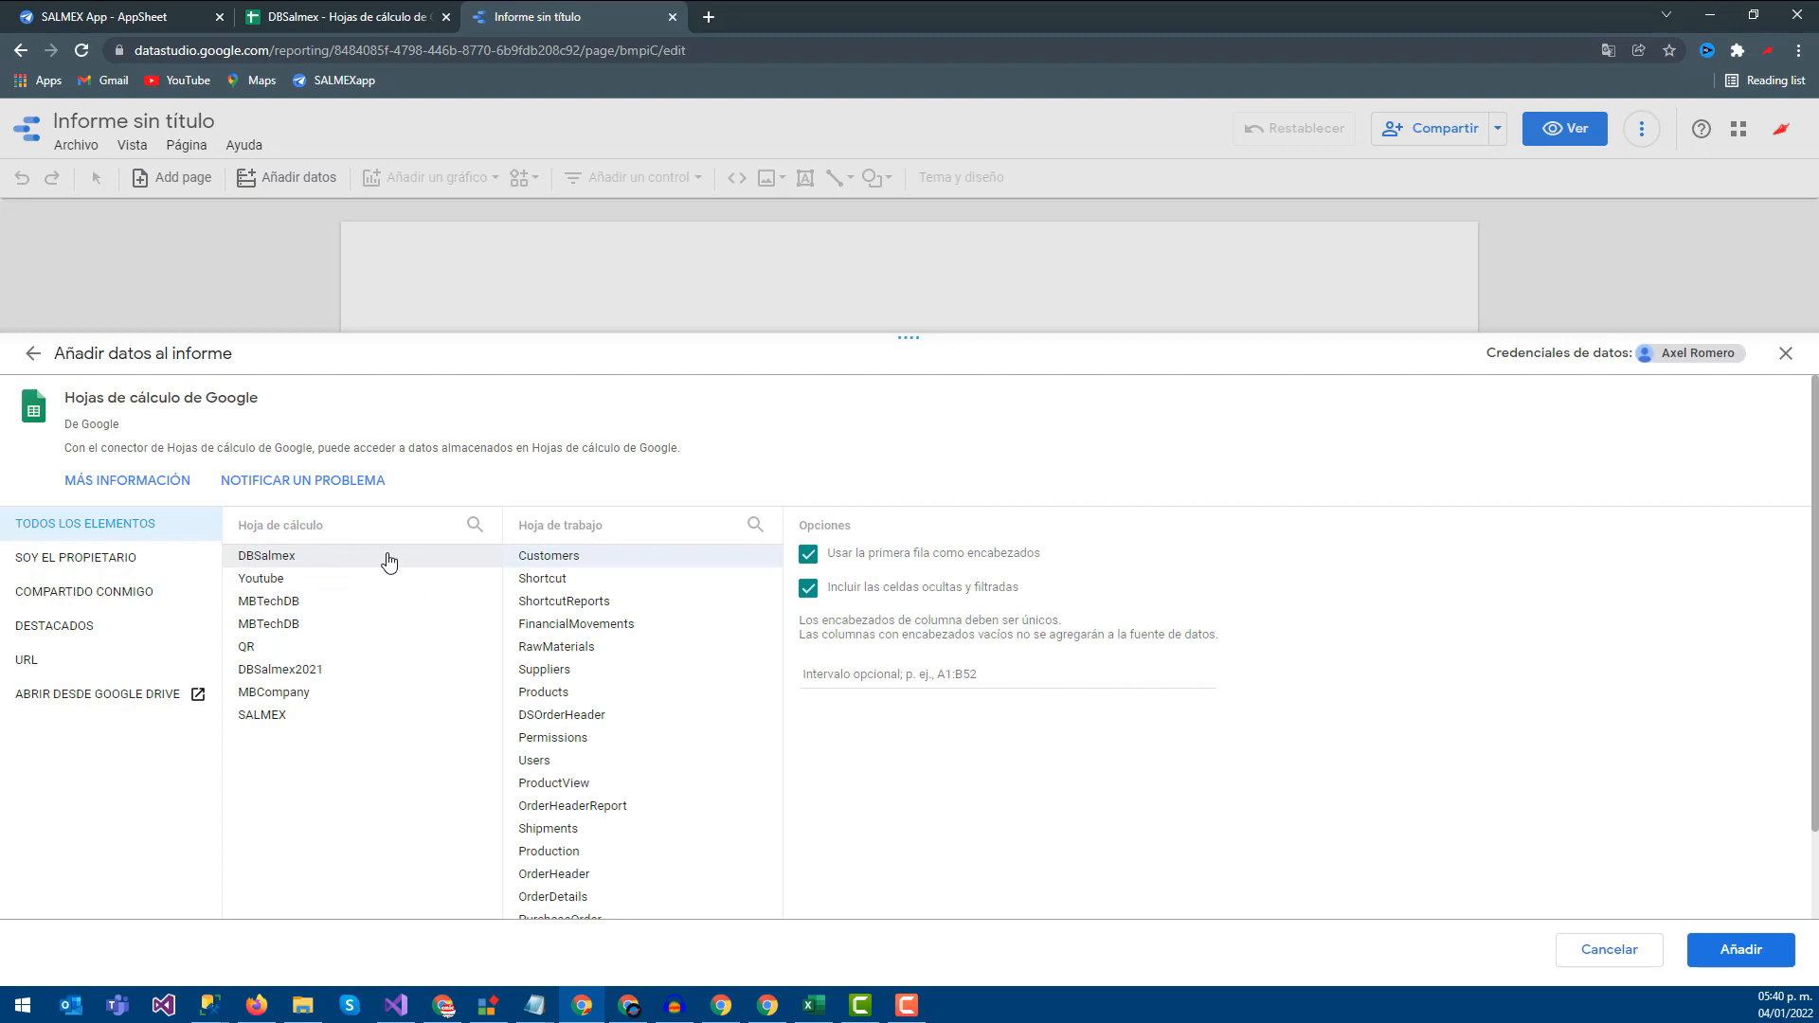
left_click(347, 9)
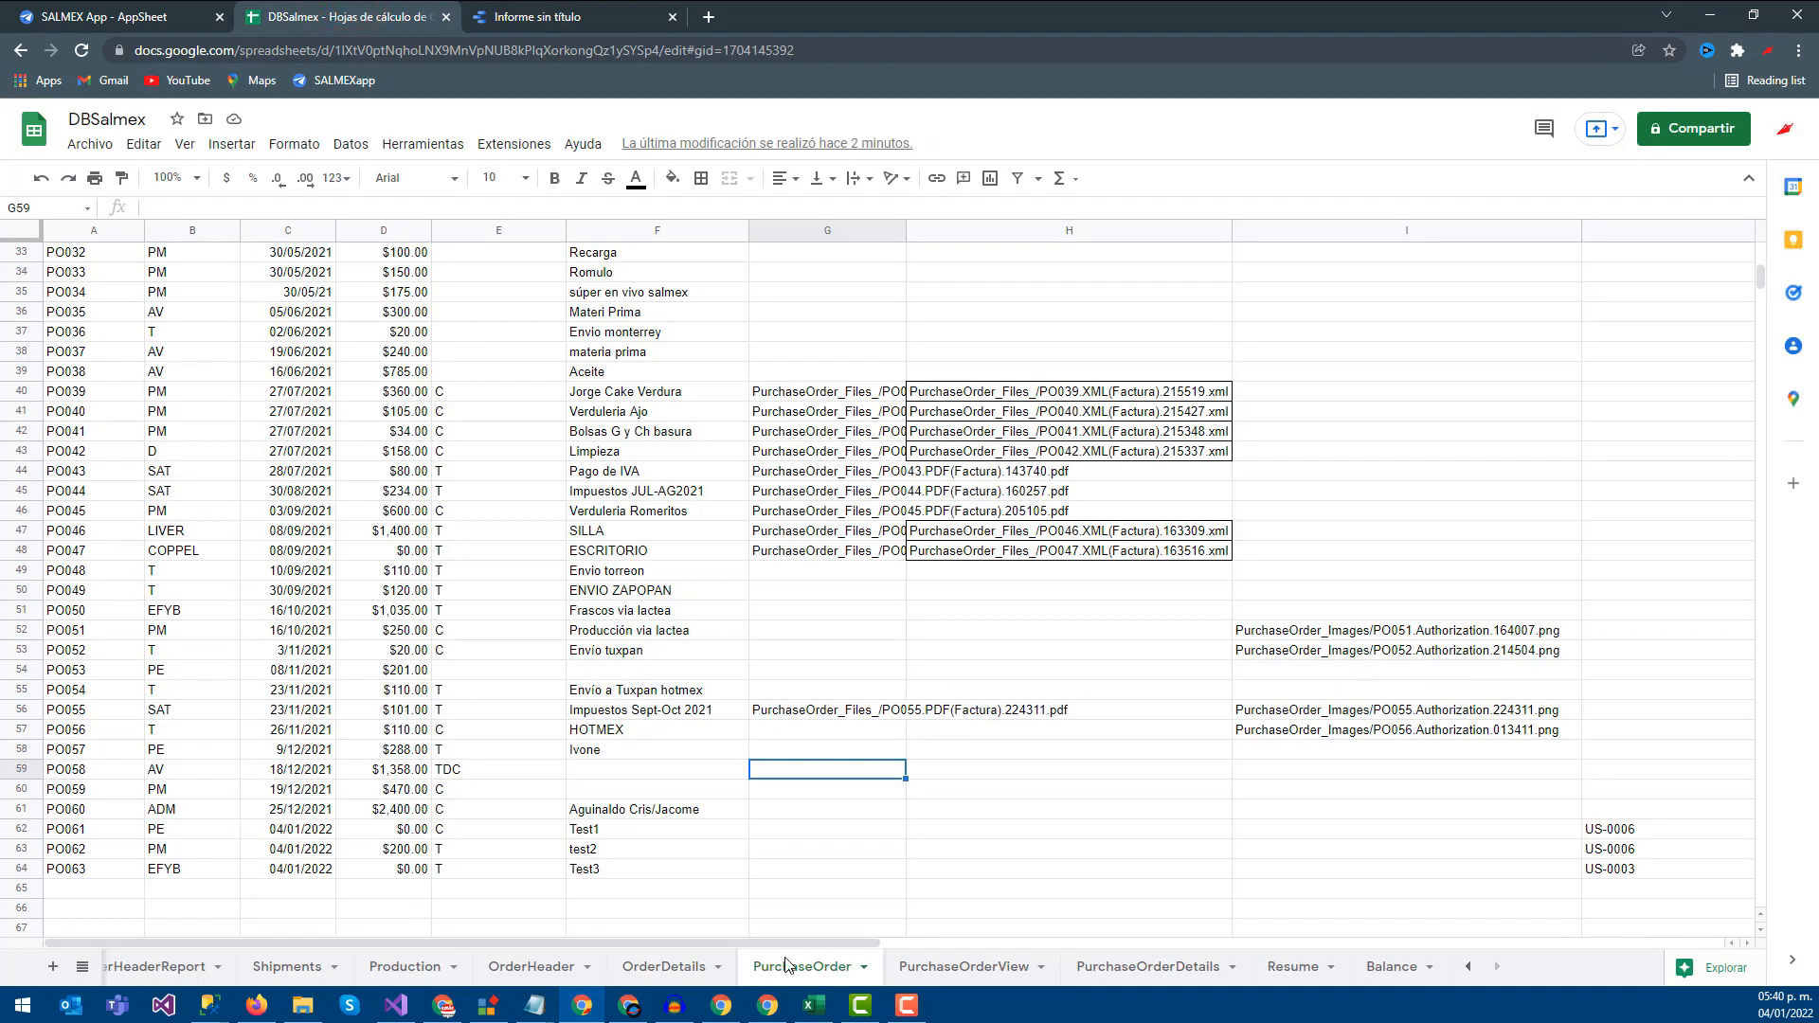
left_click(521, 10)
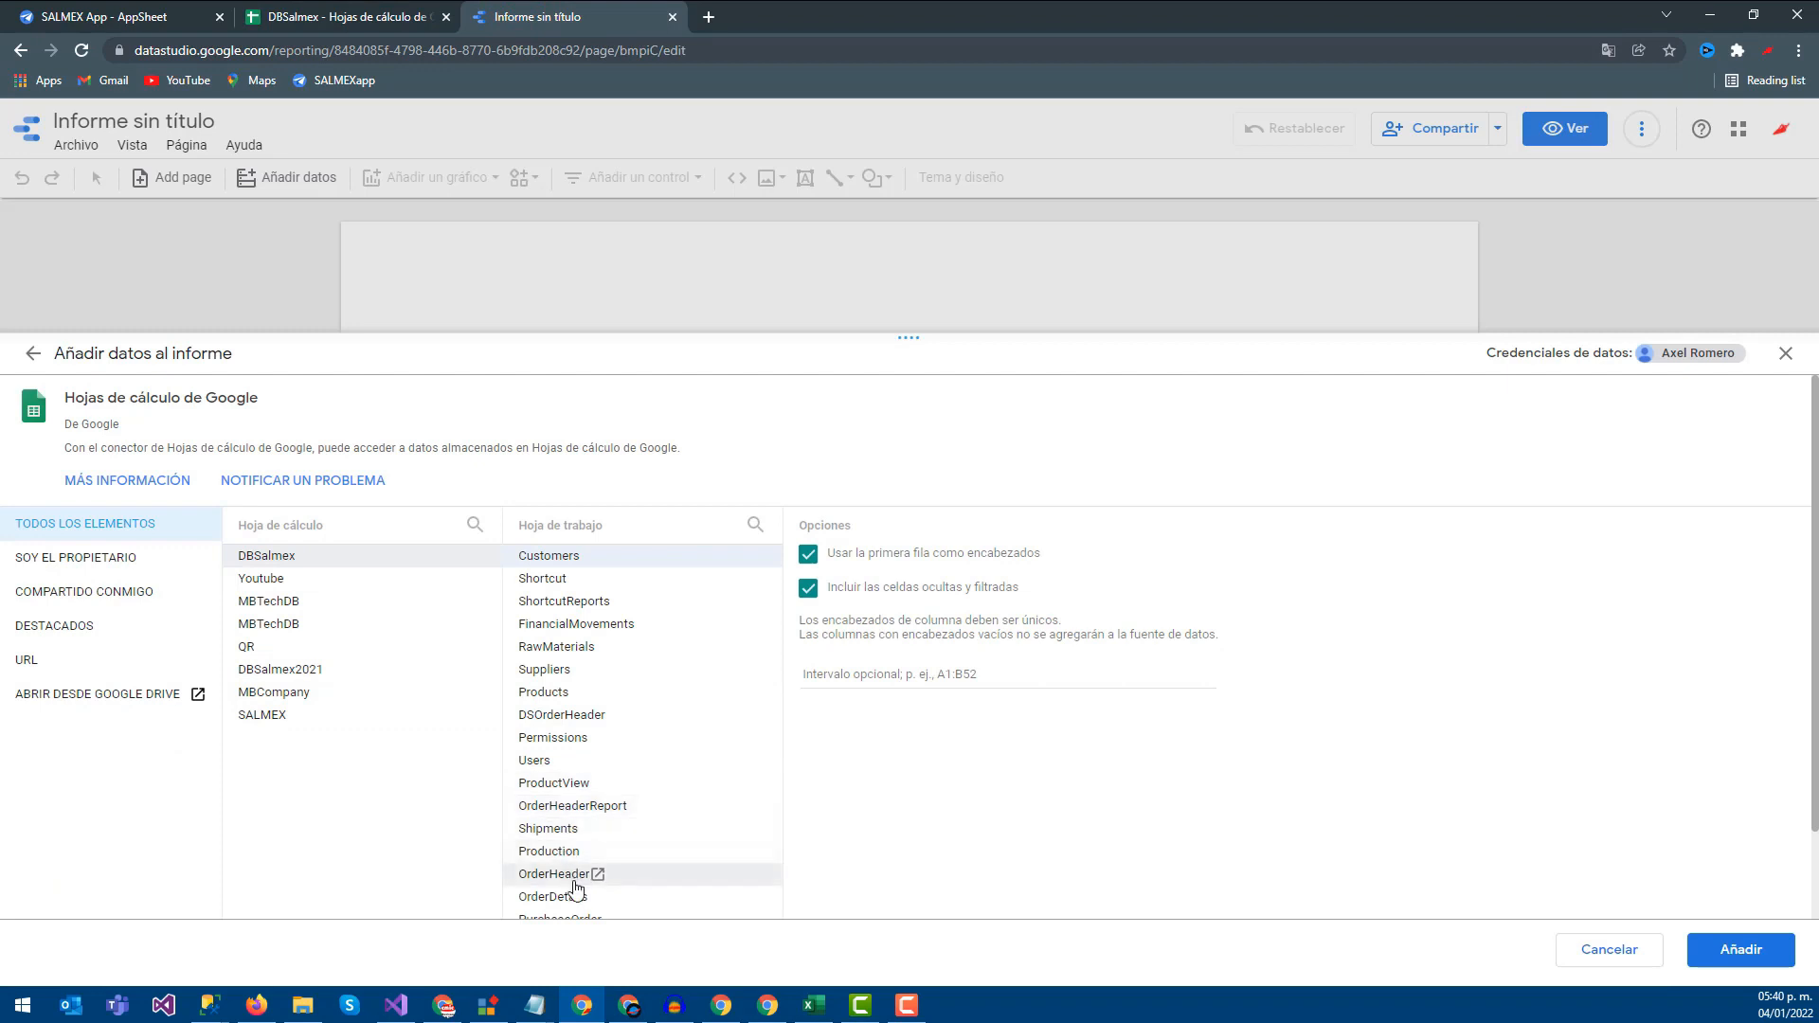
Select the PurchaseOrder worksheet, check its column headers, and add it as the data source
scroll(560, 817, "down", 1)
left_click(577, 821)
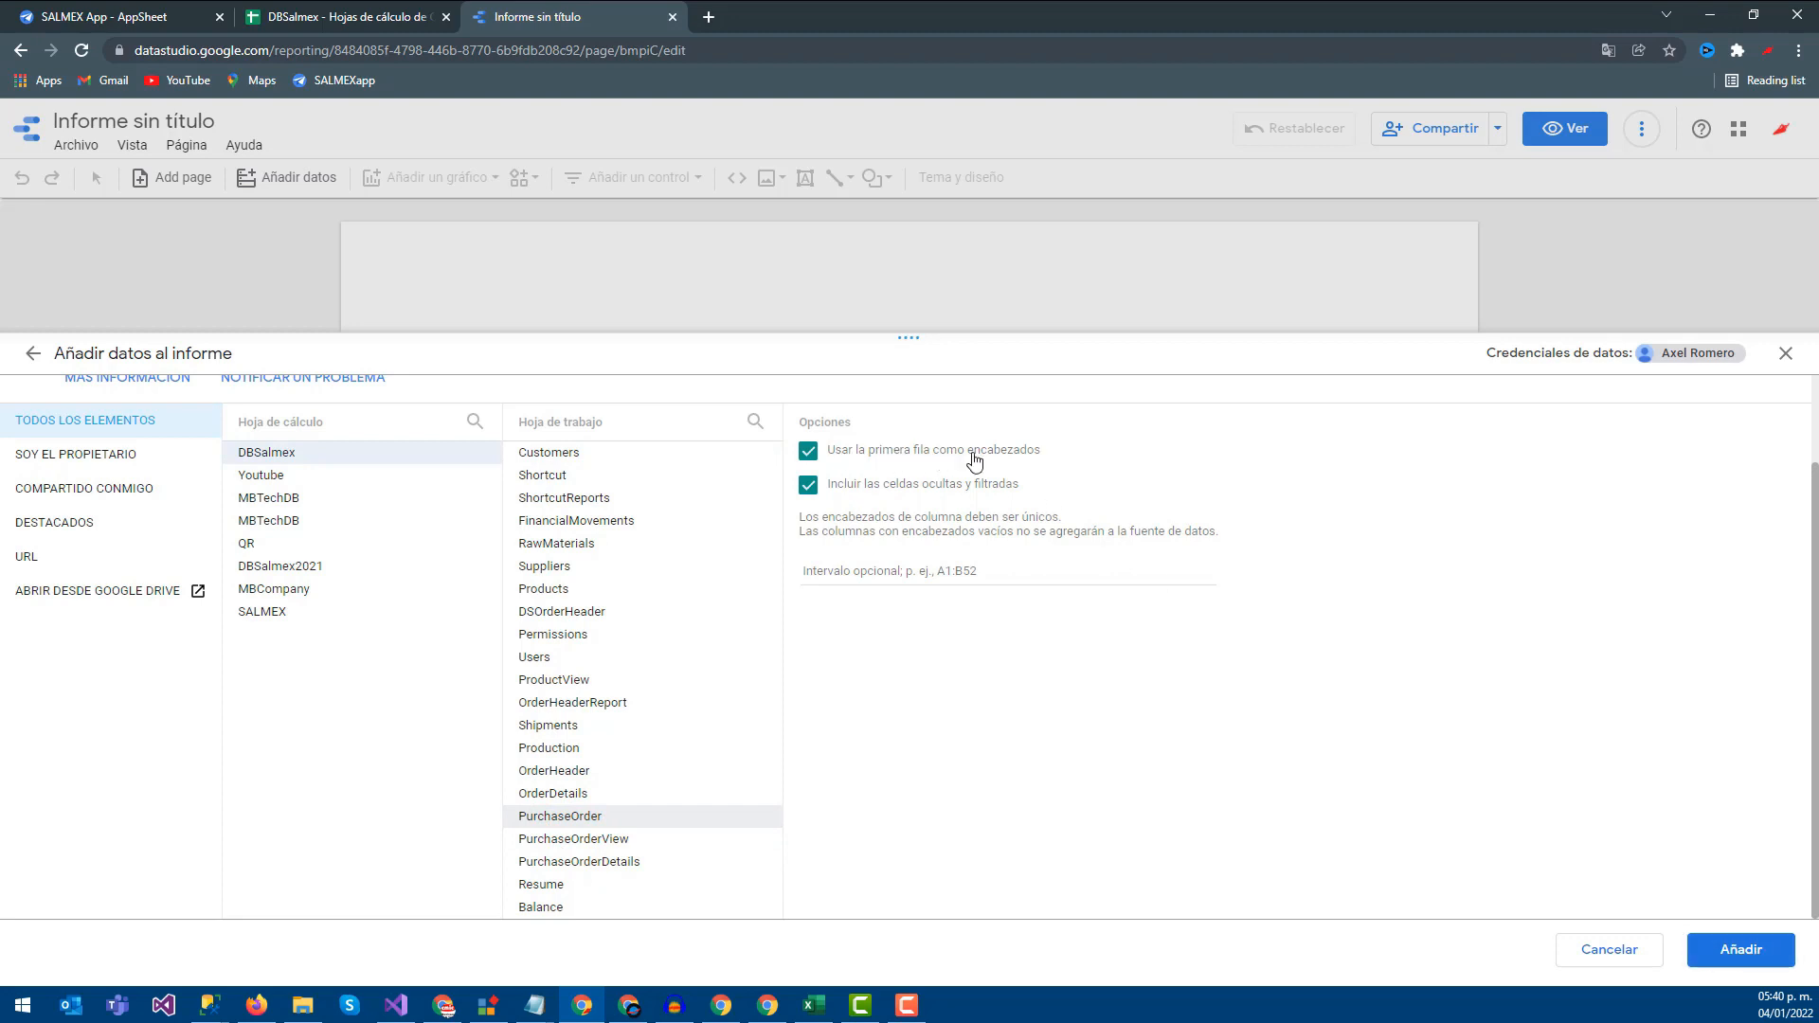
left_click(360, 16)
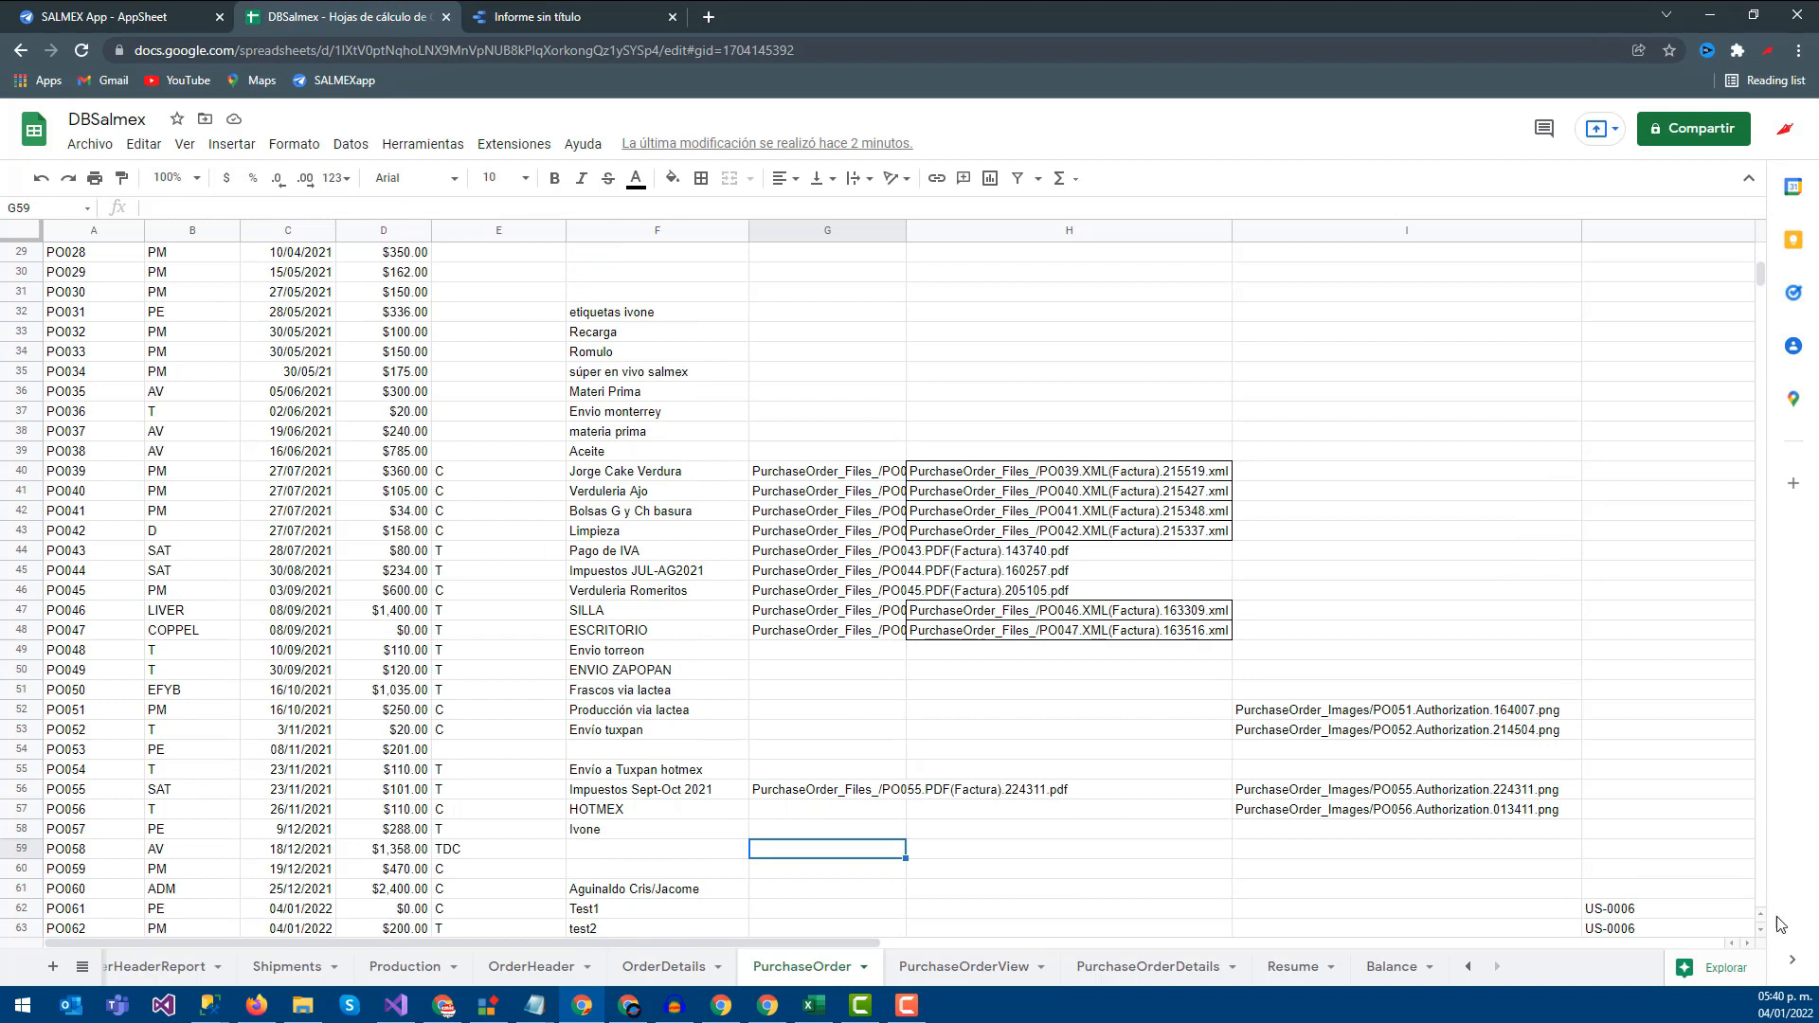
left_click_drag(1762, 276, 1761, 257)
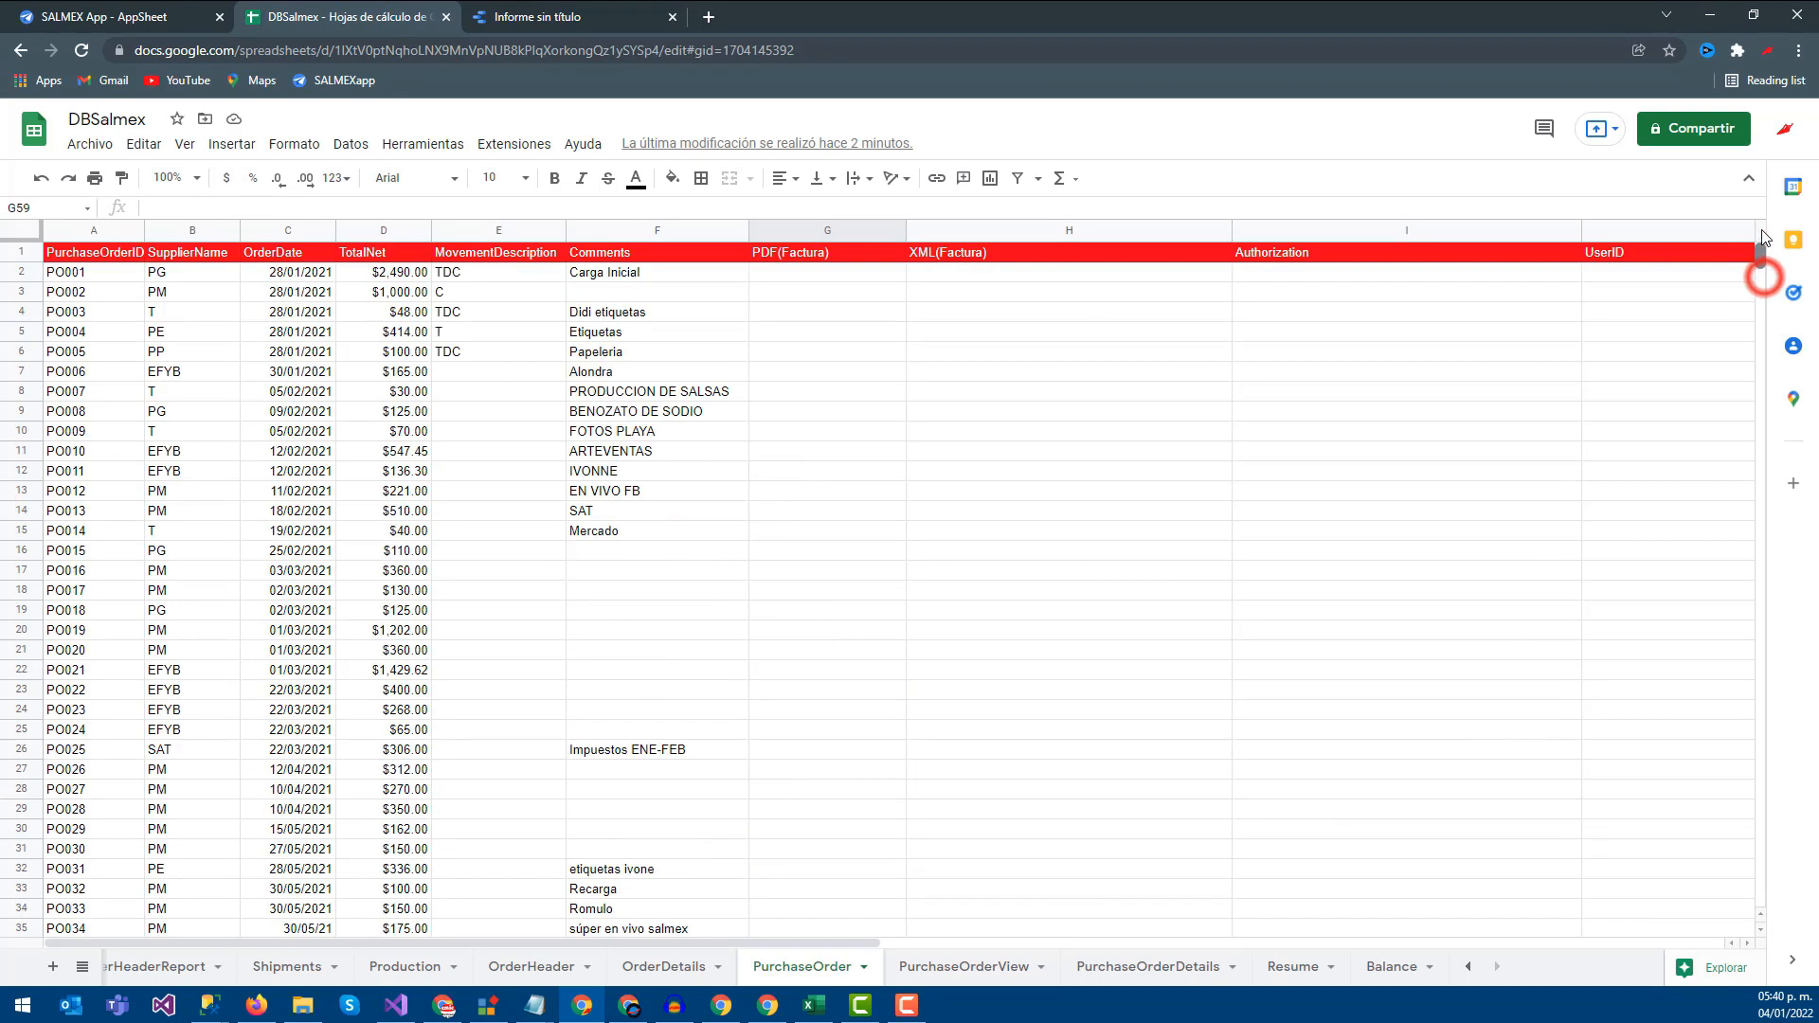
left_click(882, 251)
left_click(512, 16)
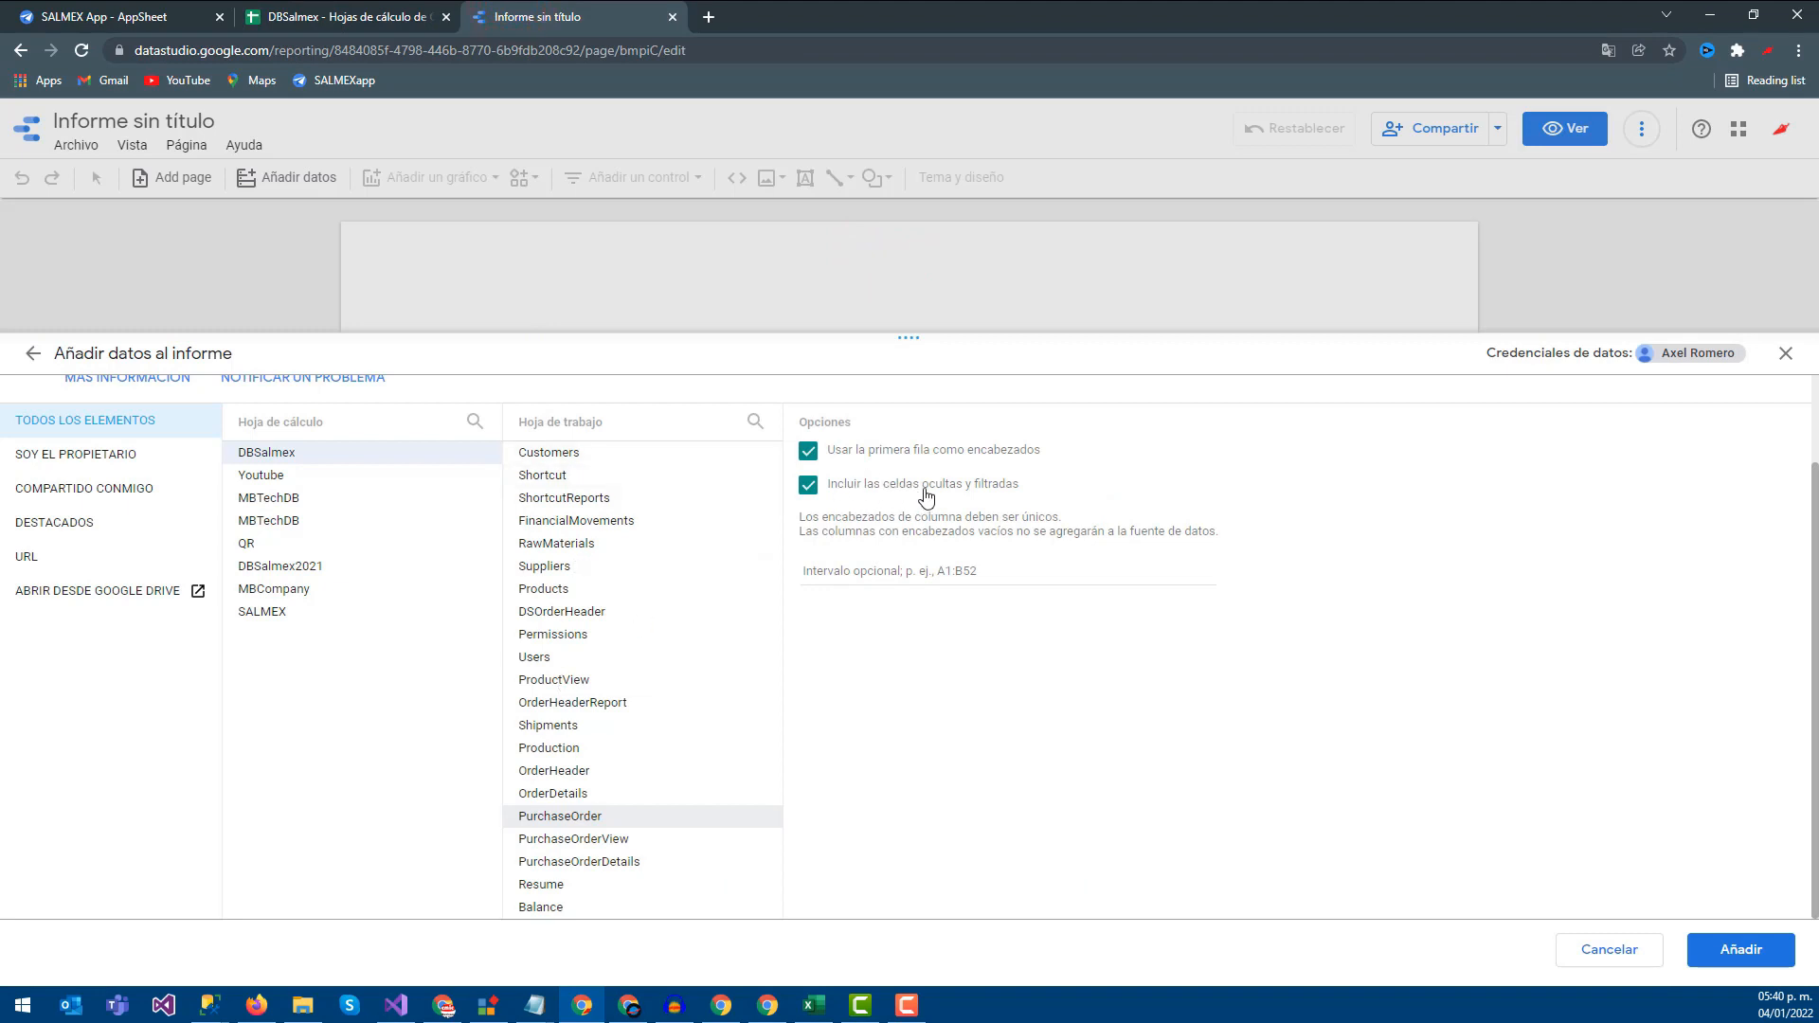
left_click(1722, 950)
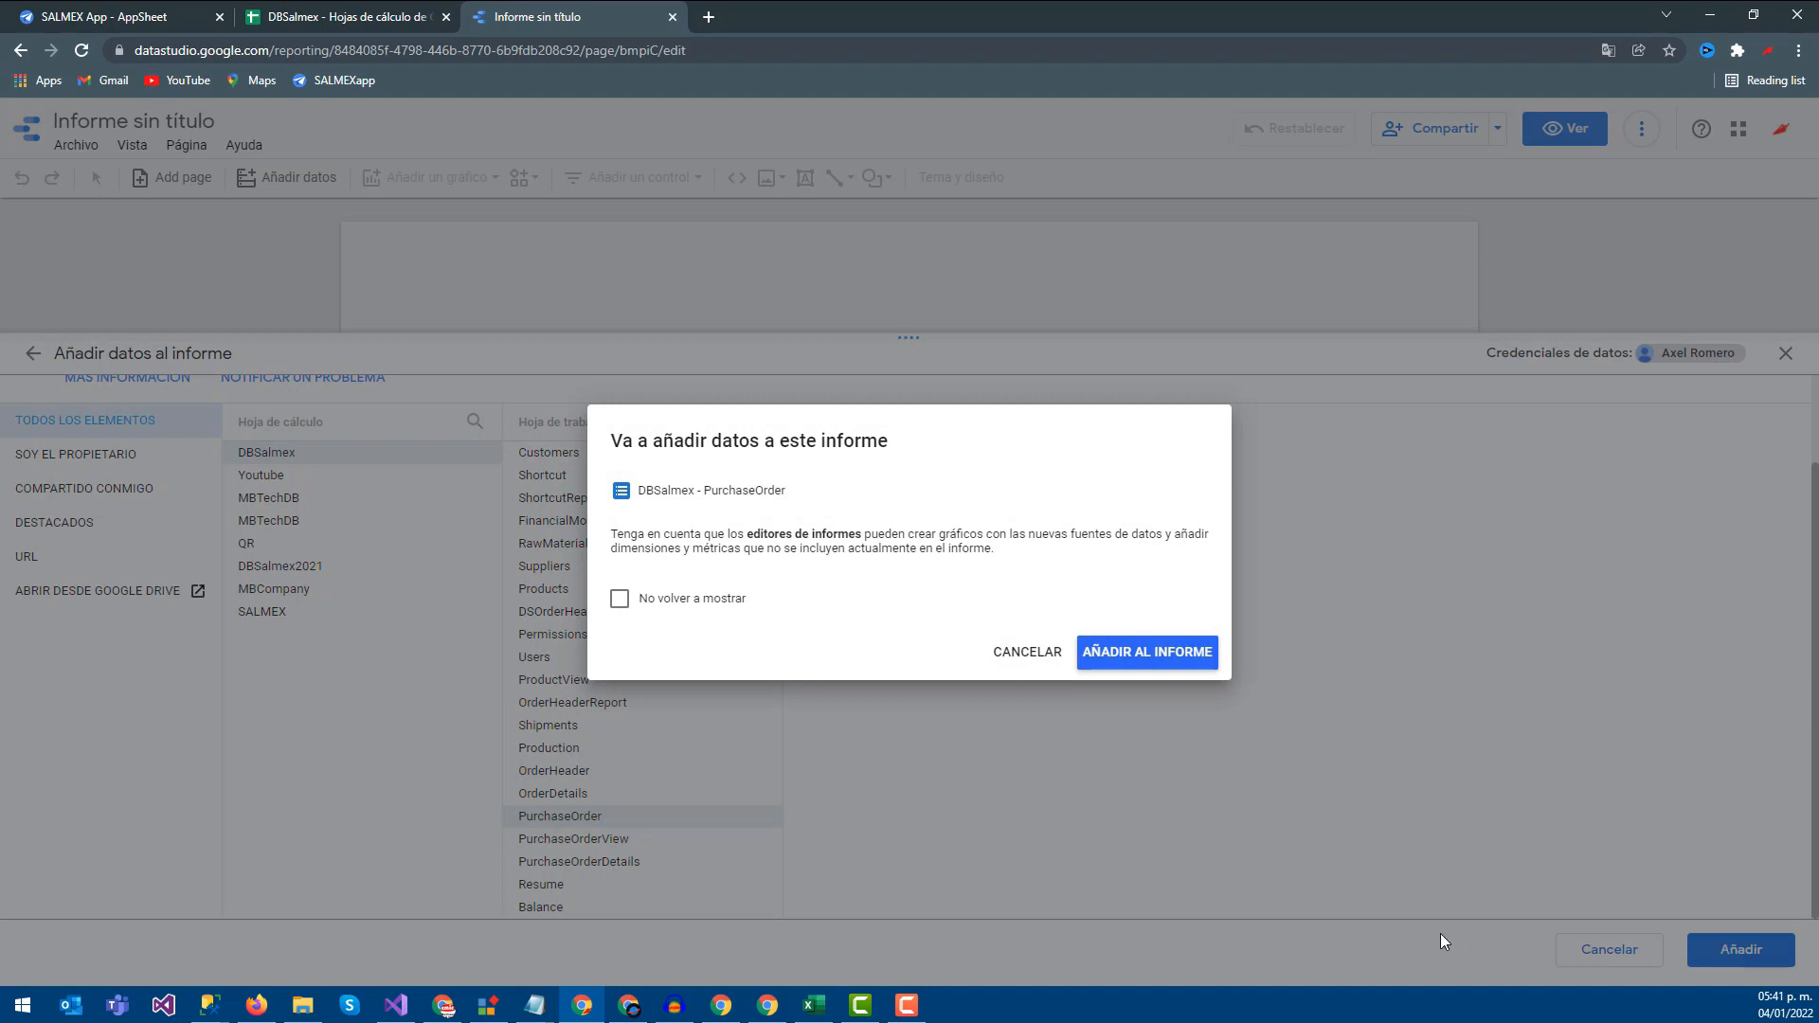
Confirm adding DBSalmex - PurchaseOrder with No volver a mostrar ticked, then delete the auto-created table
left_click(660, 599)
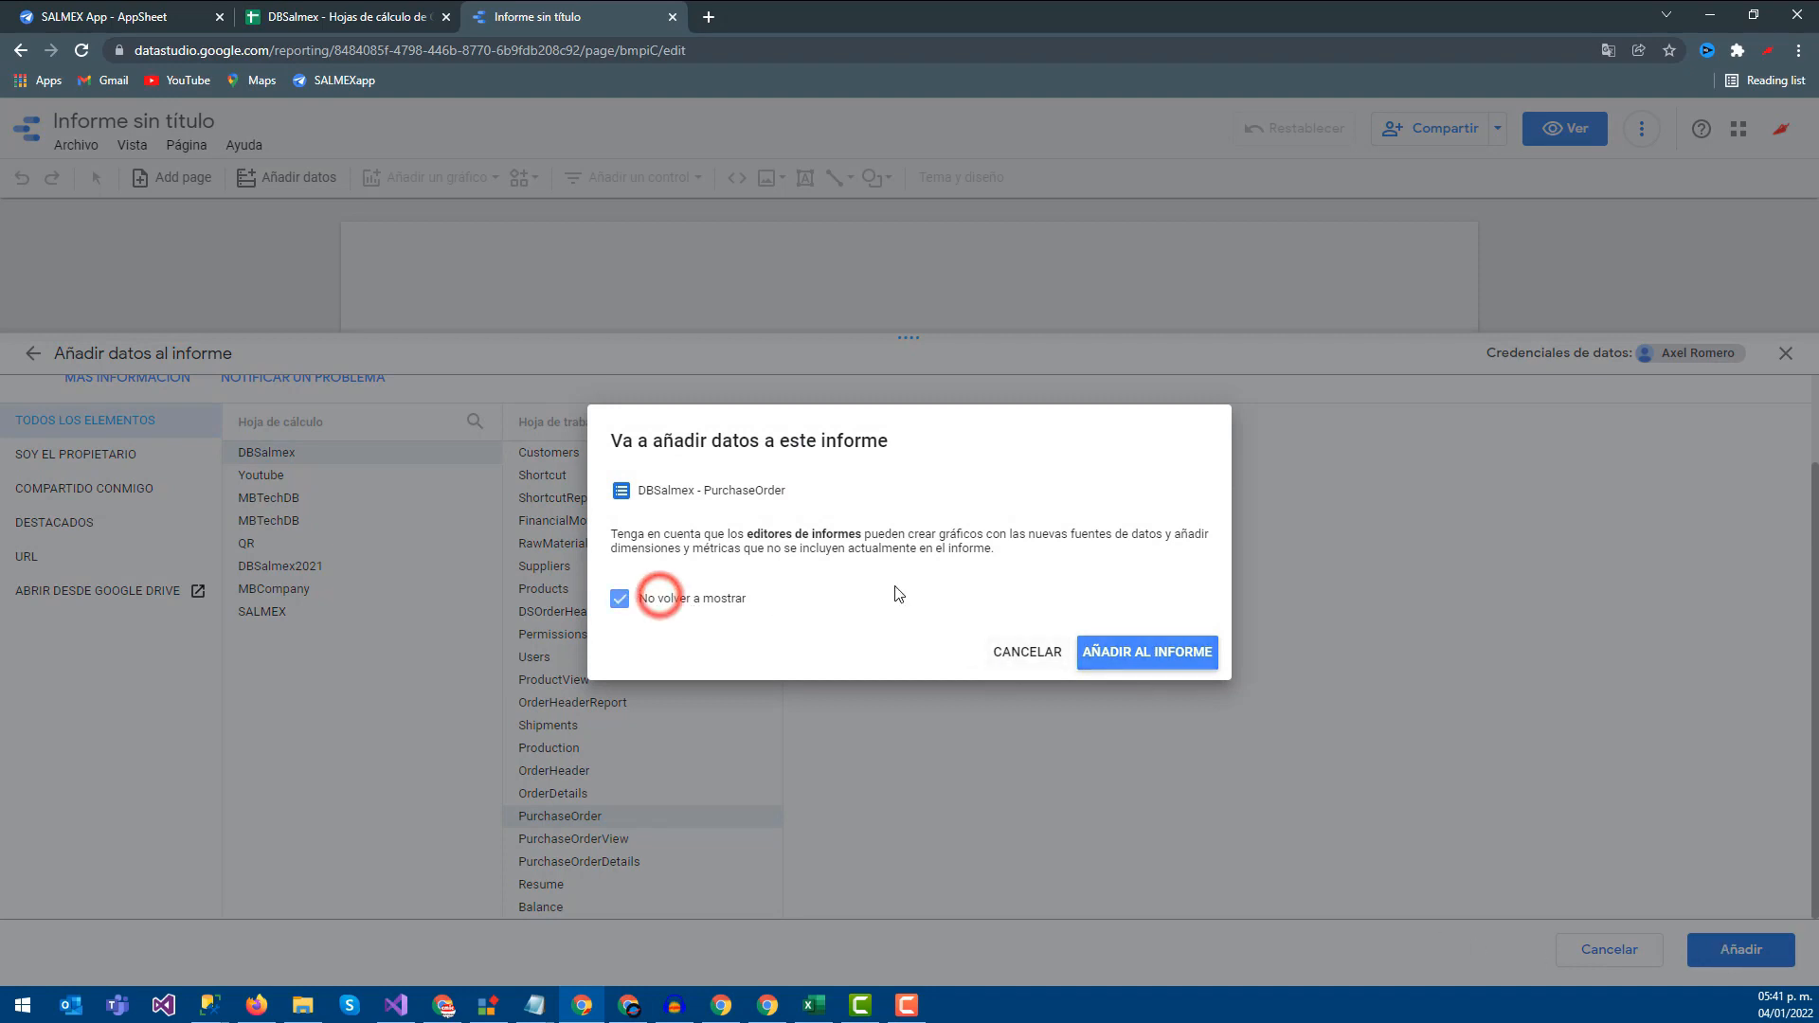
left_click(1149, 651)
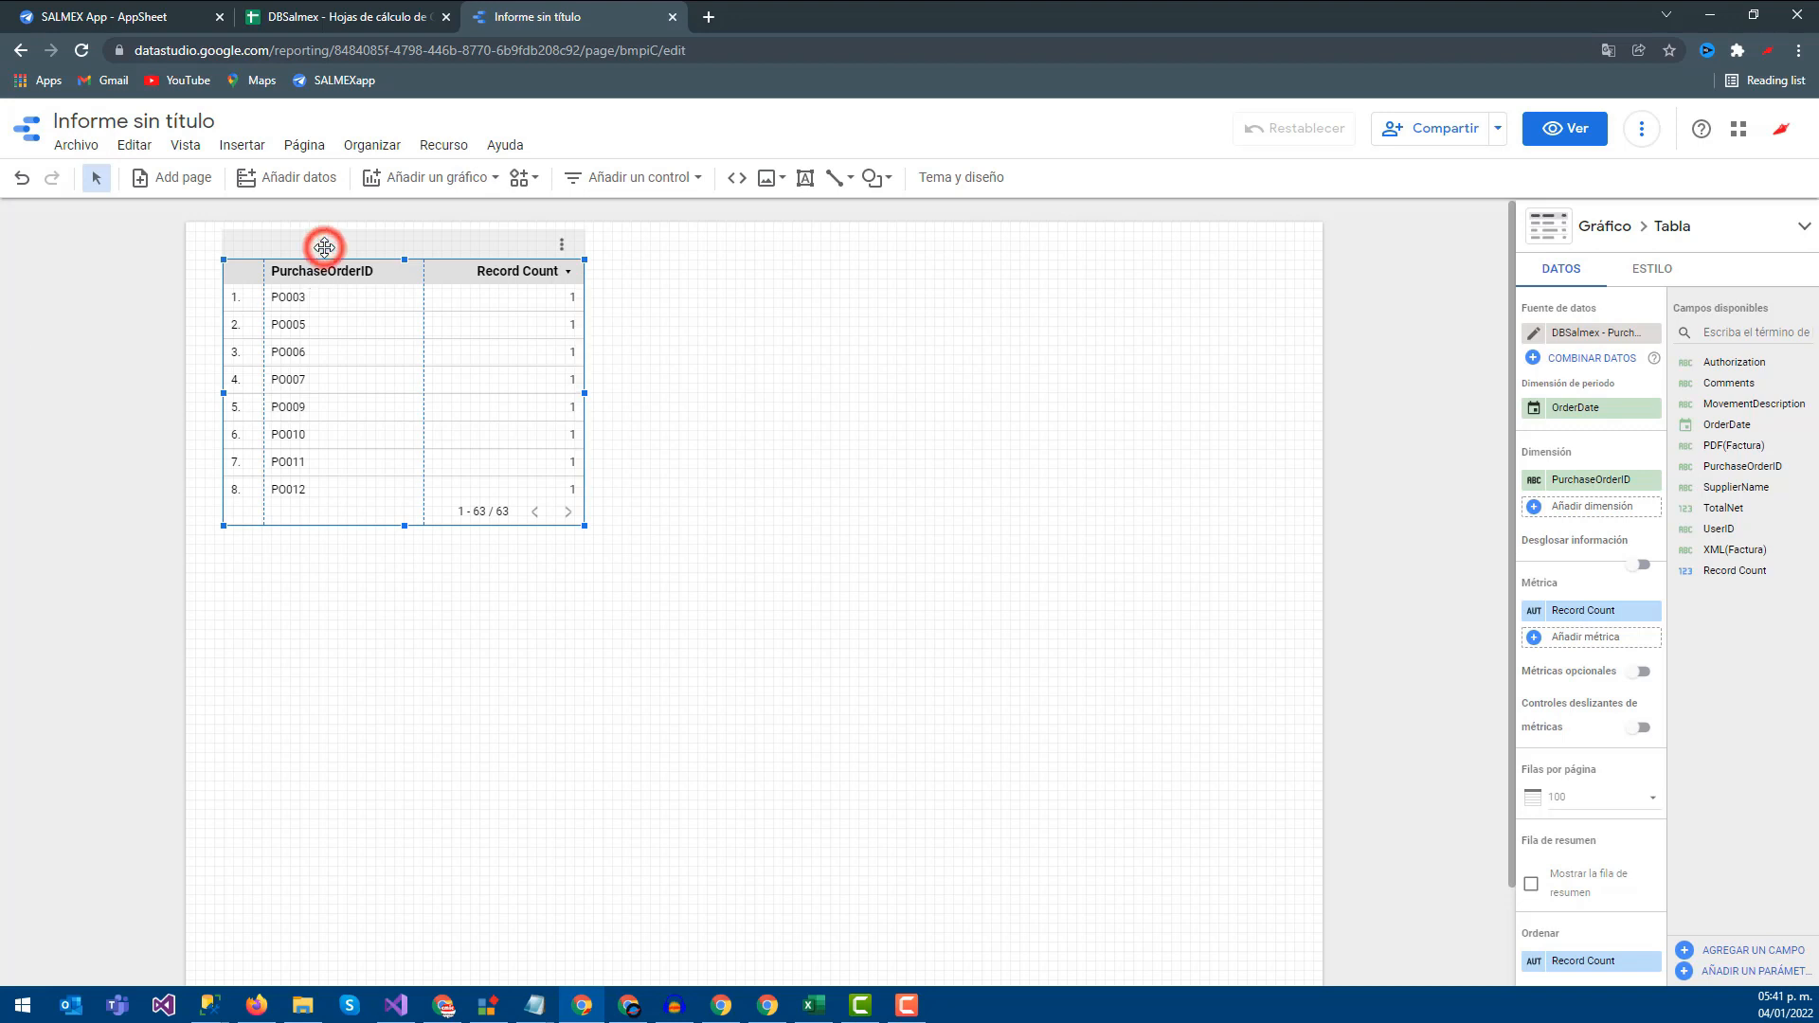
key("Delete")
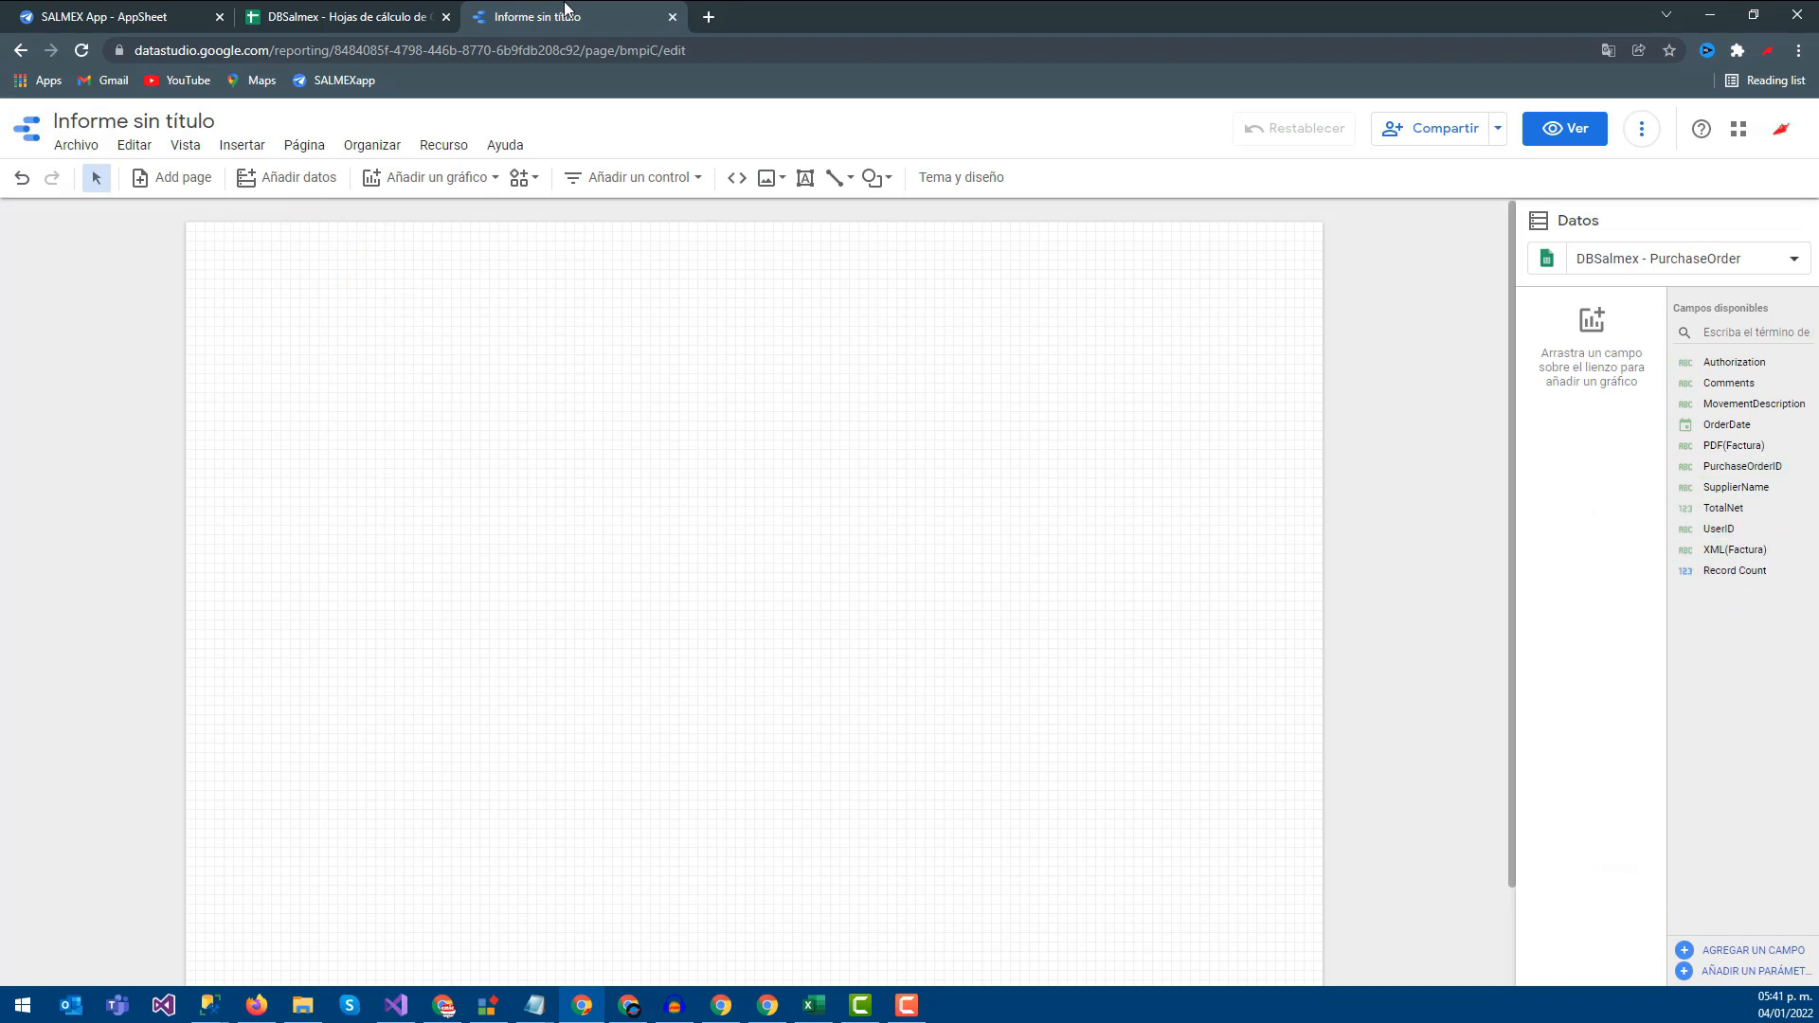
Check the PurchaseOrderID, SupplierName and OrderDate headers in DBSalmex, then open the Añadir un gráfico list
left_click(322, 11)
left_click(117, 256)
left_click(185, 254)
left_click(286, 258)
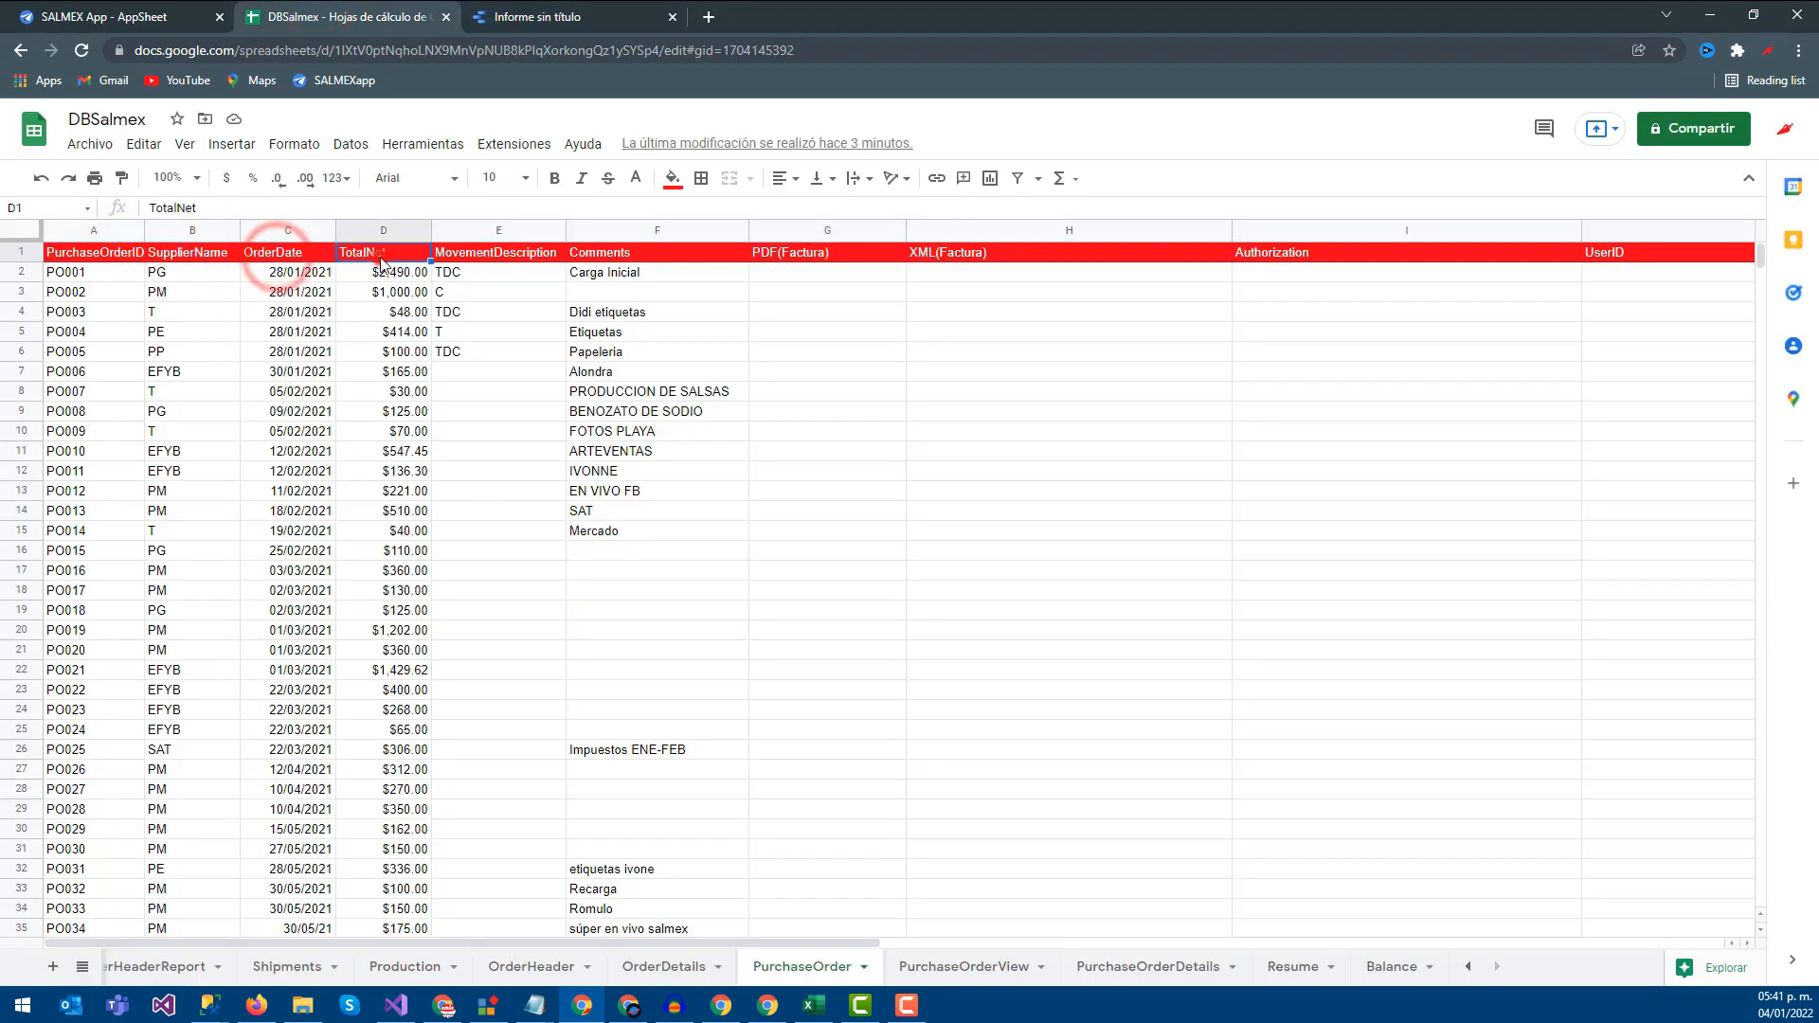
left_click(512, 19)
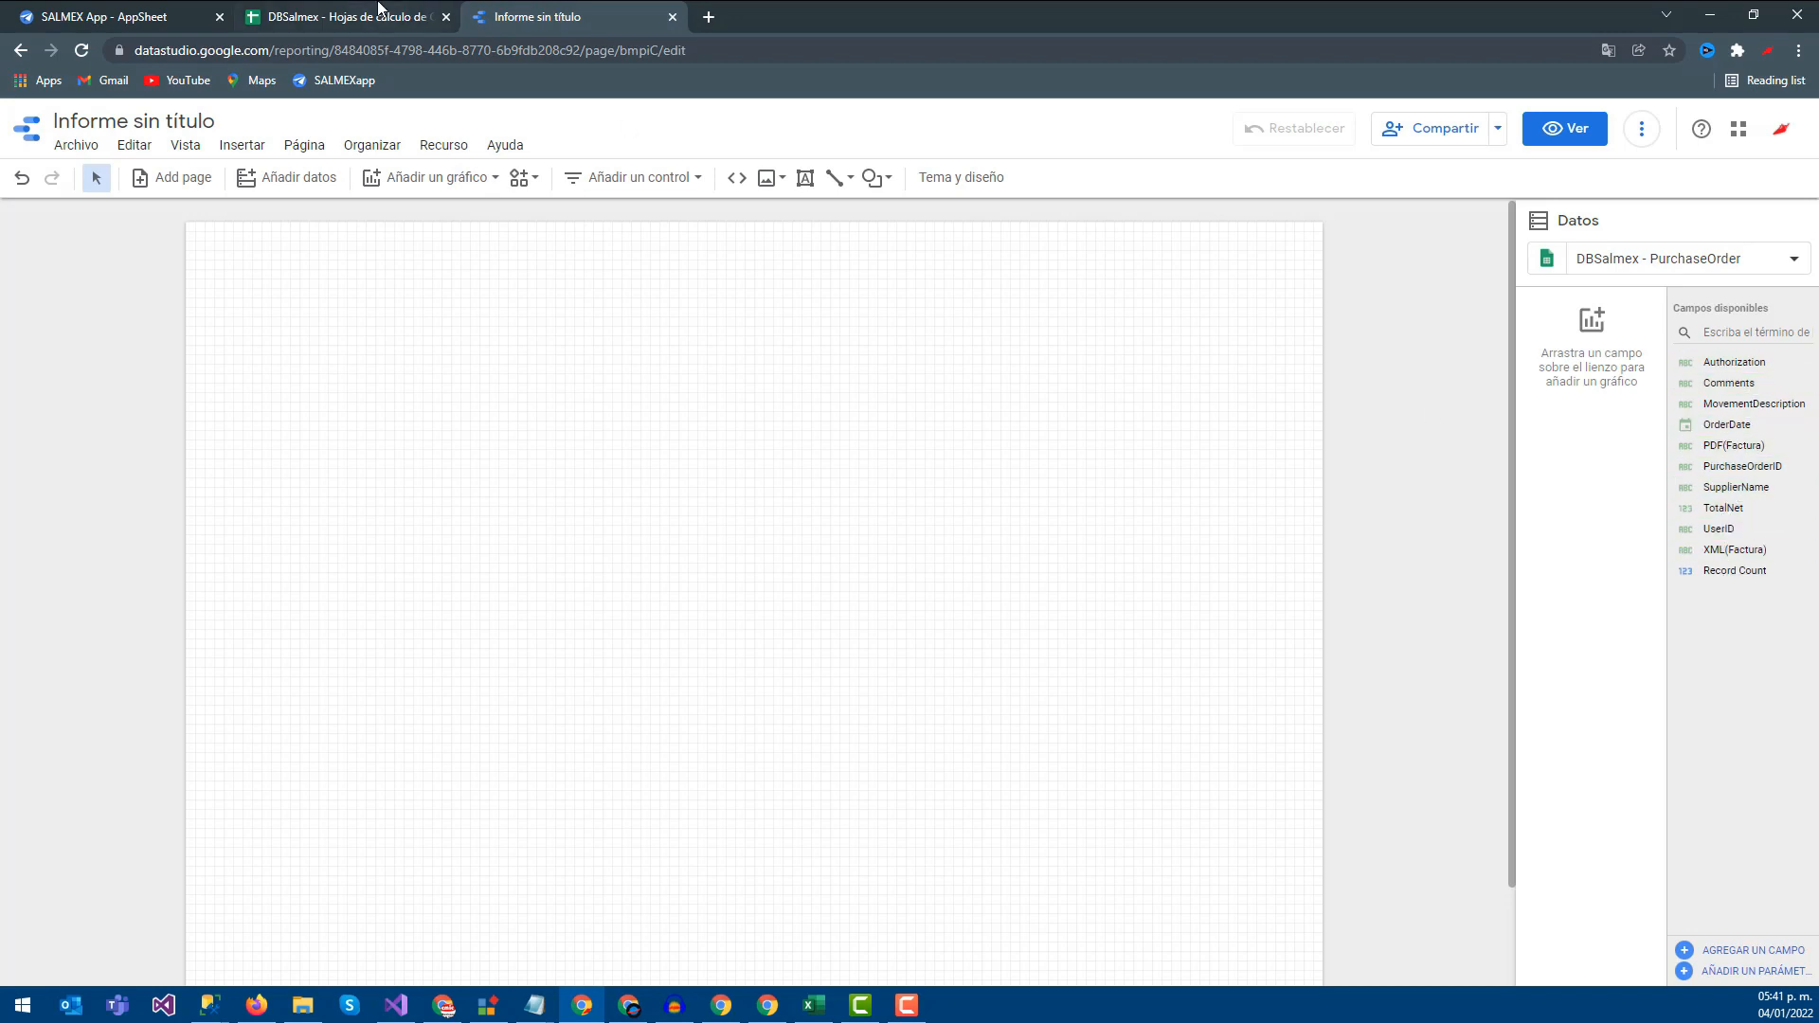
left_click(379, 8)
left_click(180, 249)
left_click(556, 8)
left_click(468, 180)
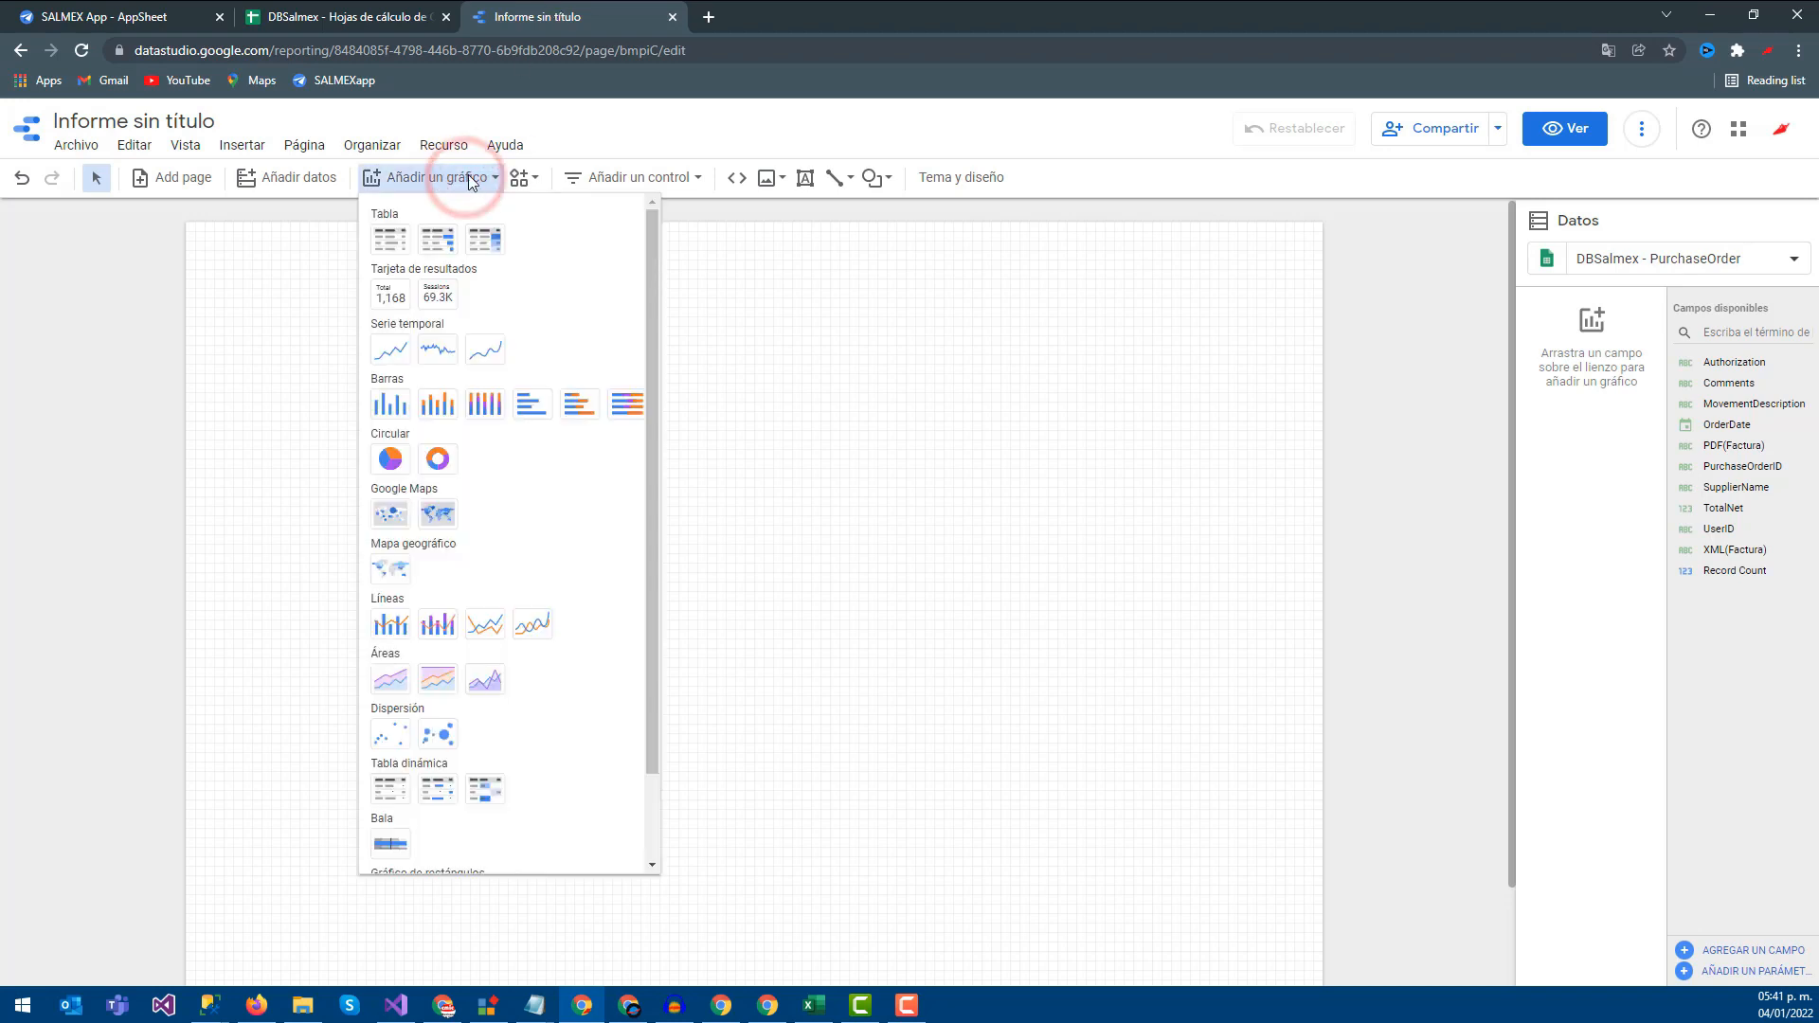
Place a PurchaseOrderID / Record Count table on the canvas and widen it across the page
scroll(451, 499, "down", 1)
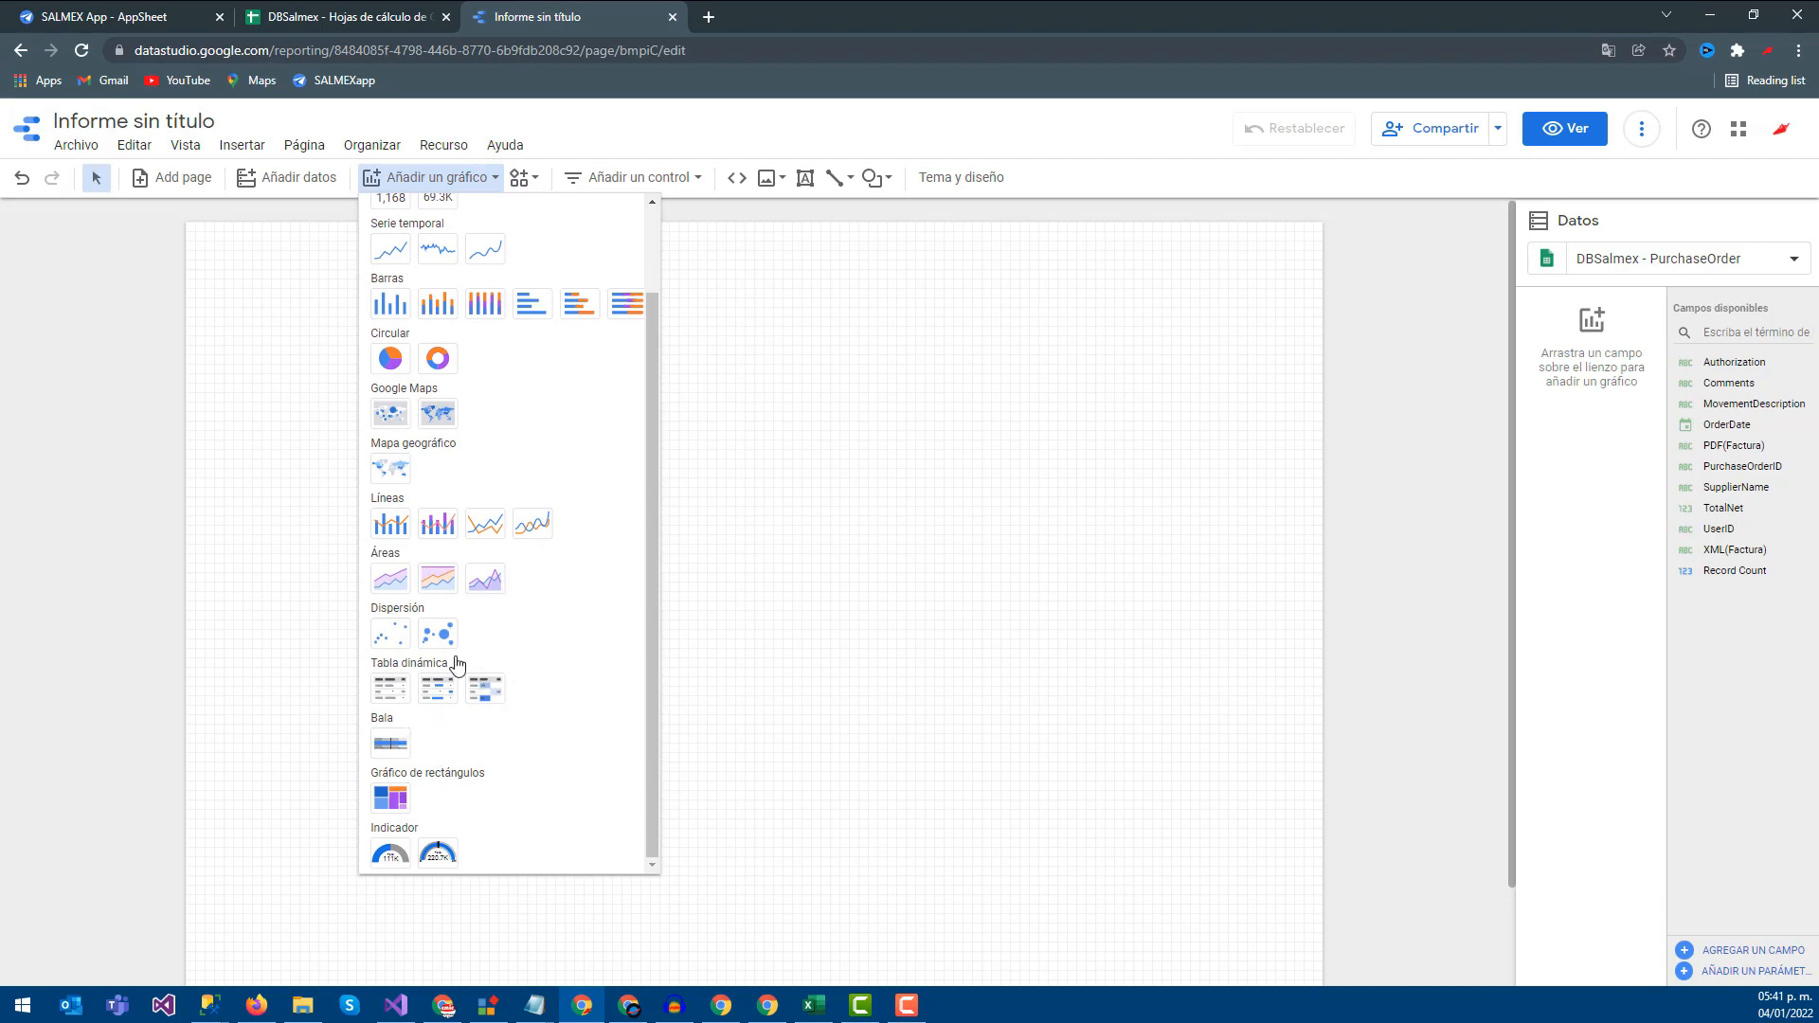
scroll(474, 537, "up", 1)
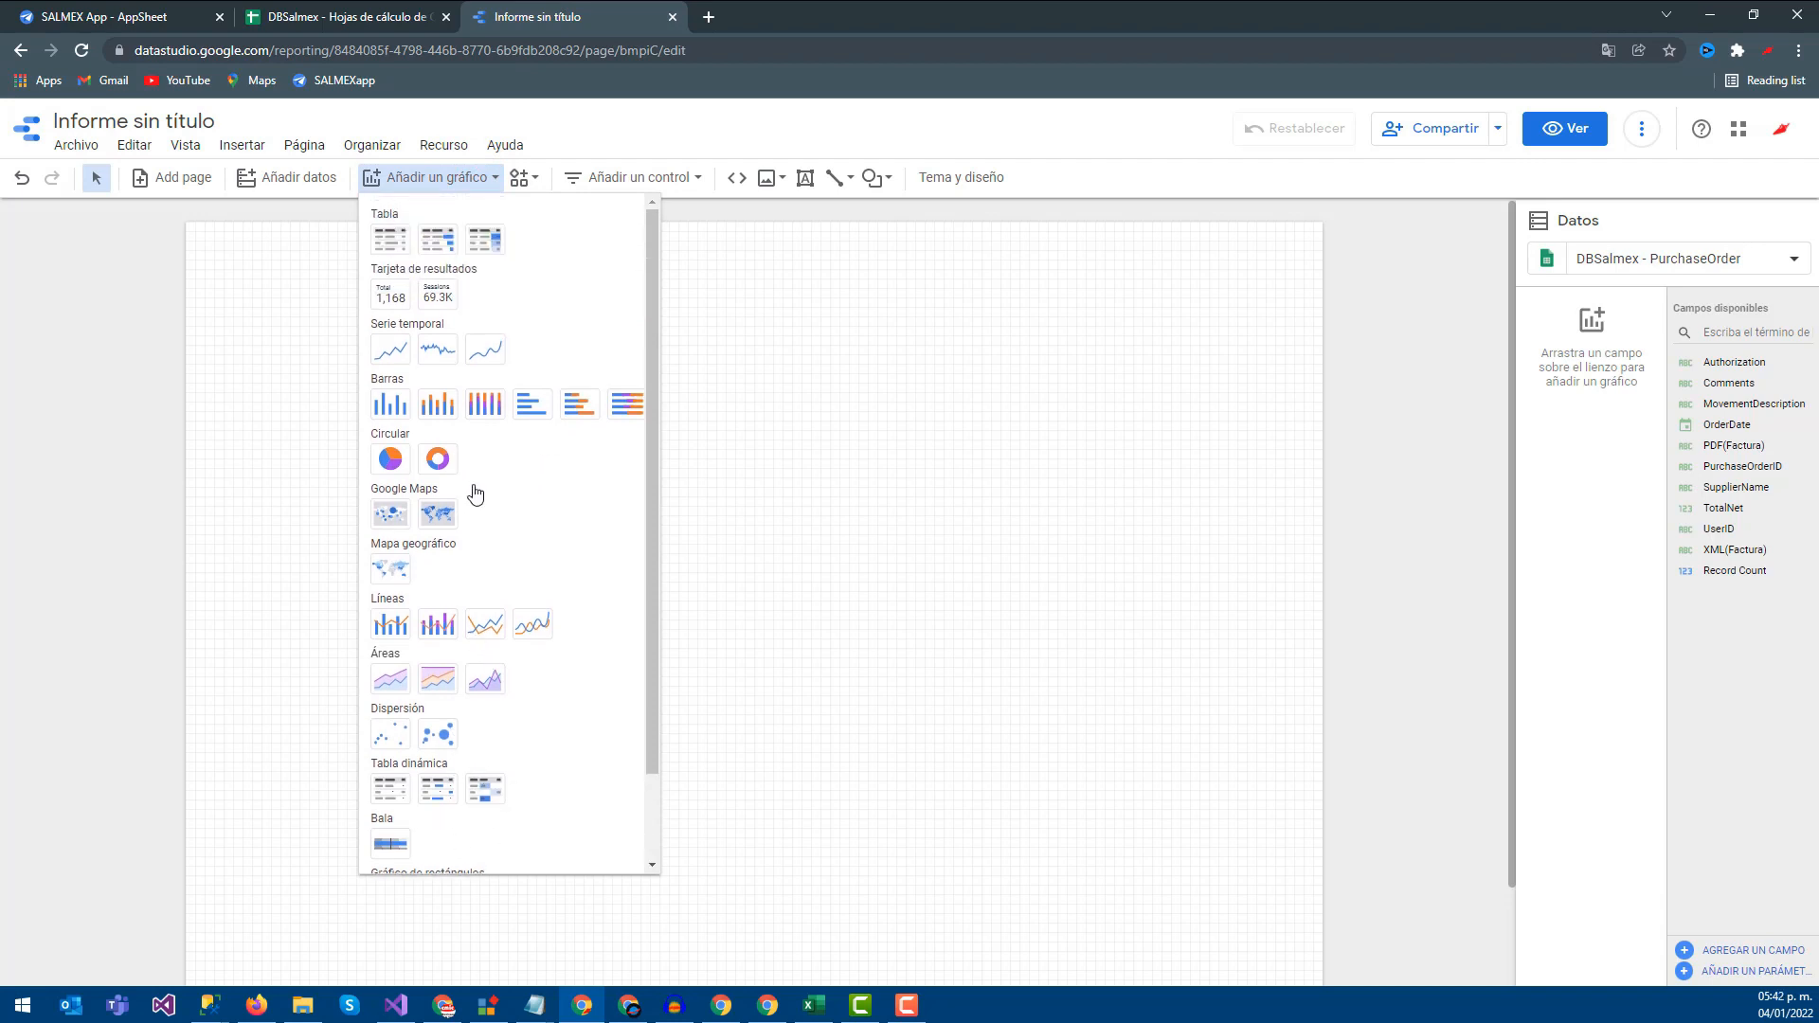
left_click(397, 244)
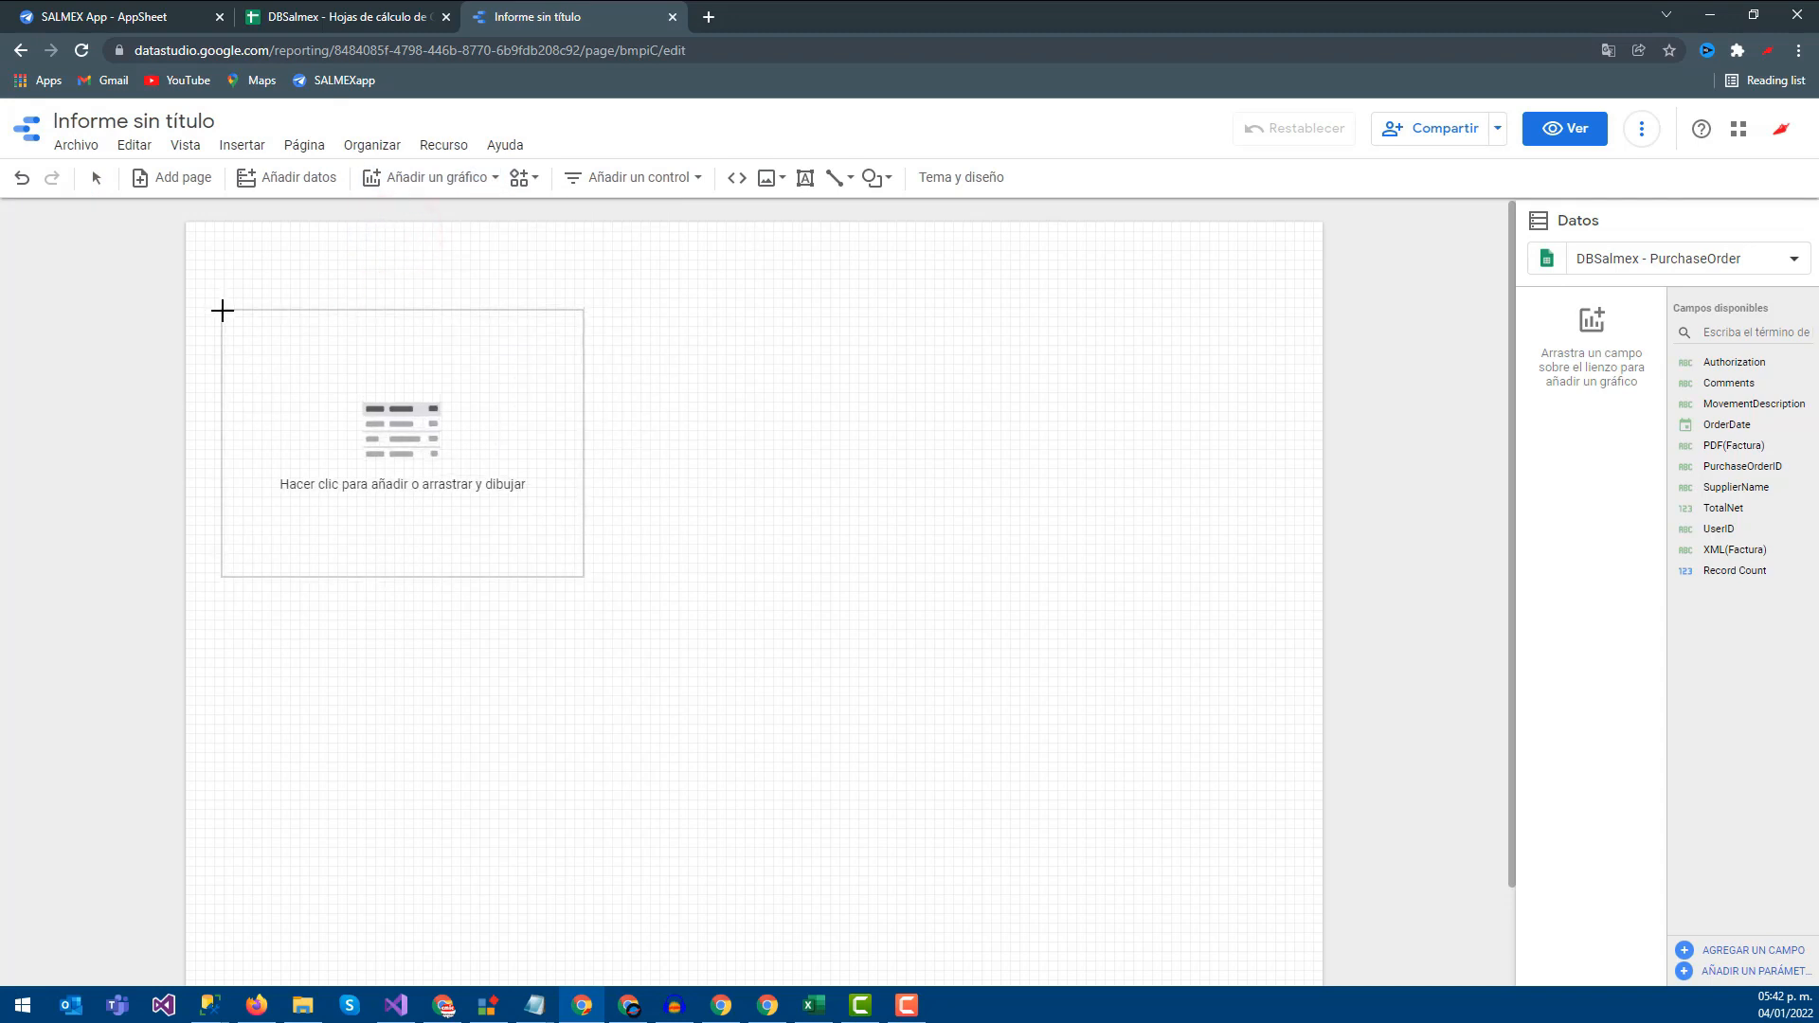
left_click(222, 310)
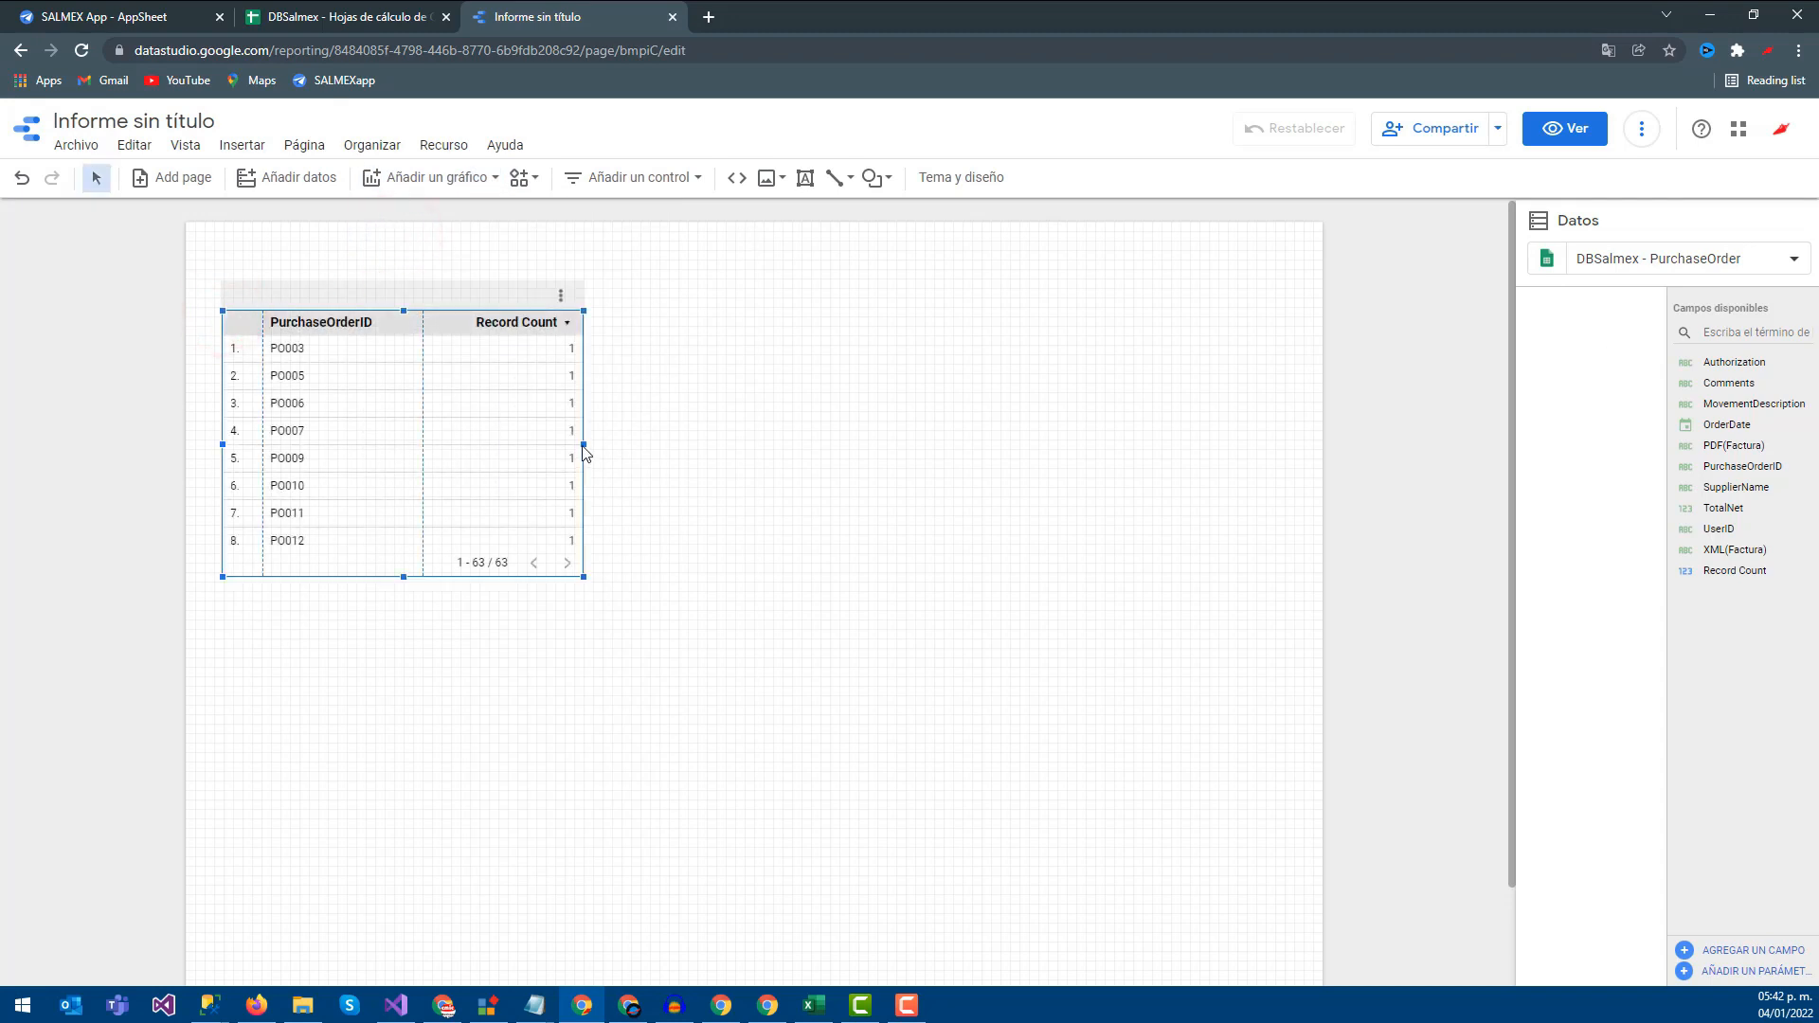
left_click_drag(587, 445, 1241, 449)
left_click(965, 185)
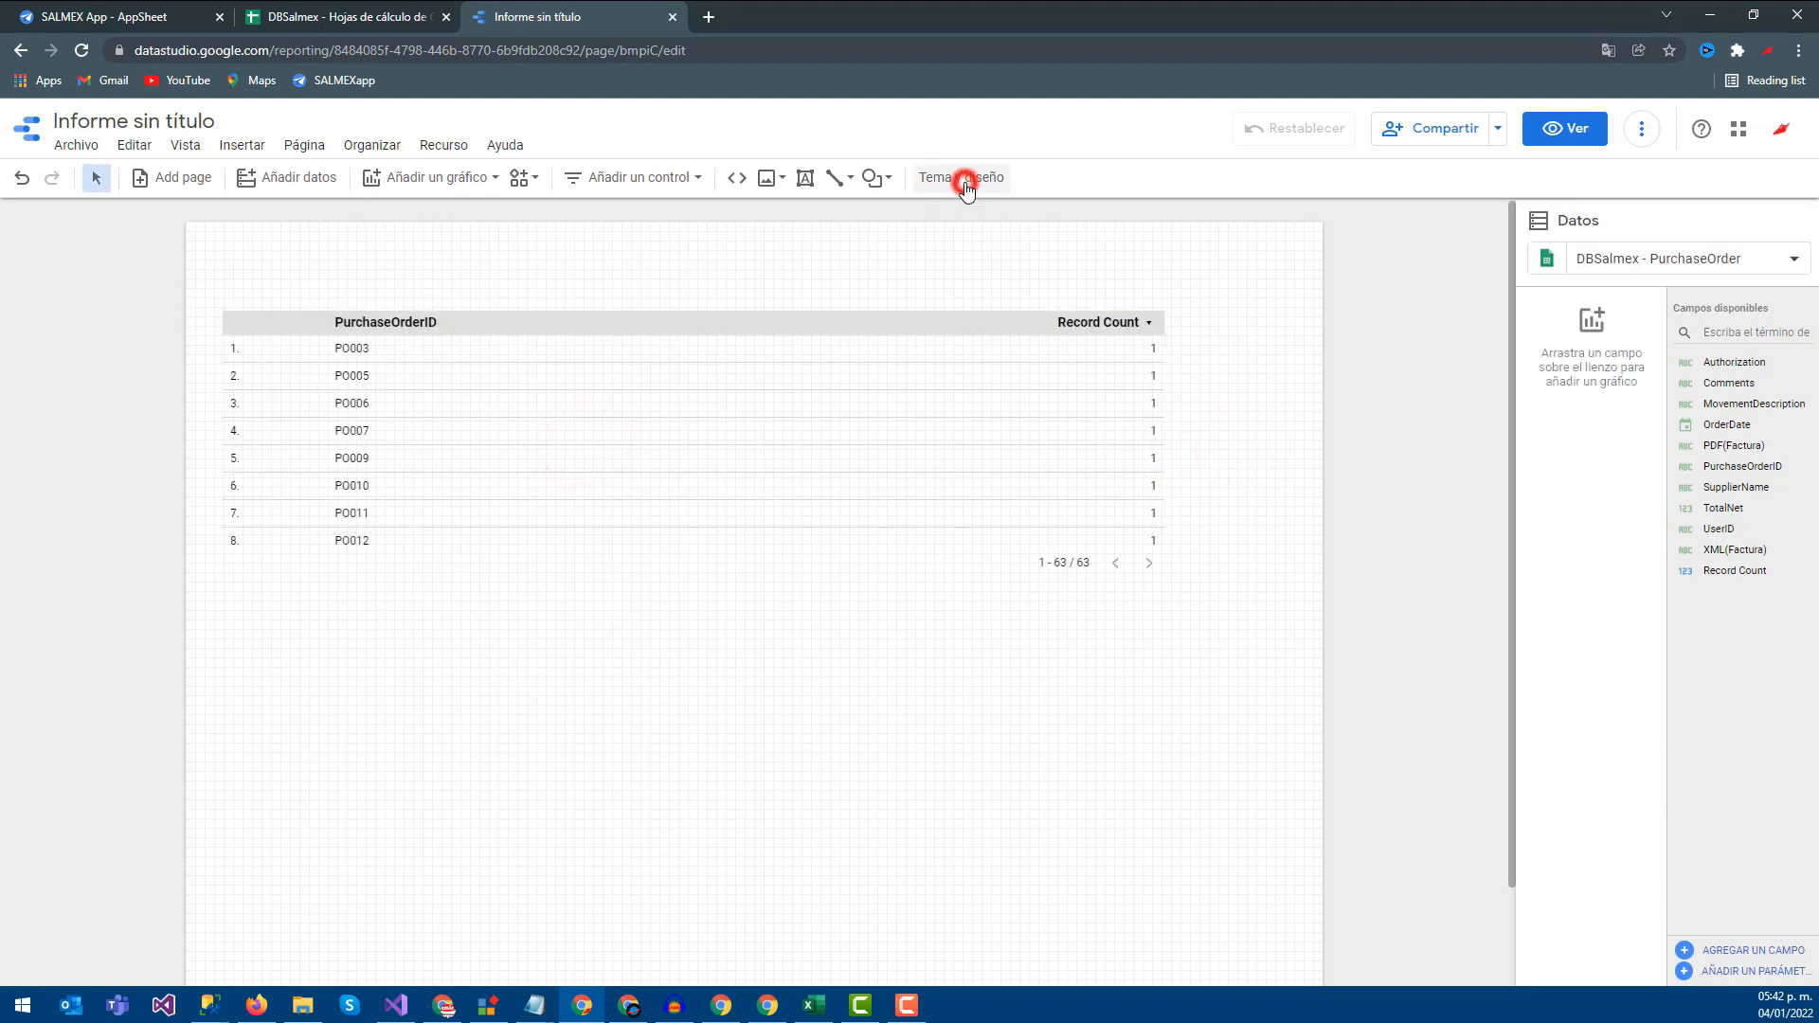
Apply the dark Constelación theme and move the table further down the page
left_click(1608, 845)
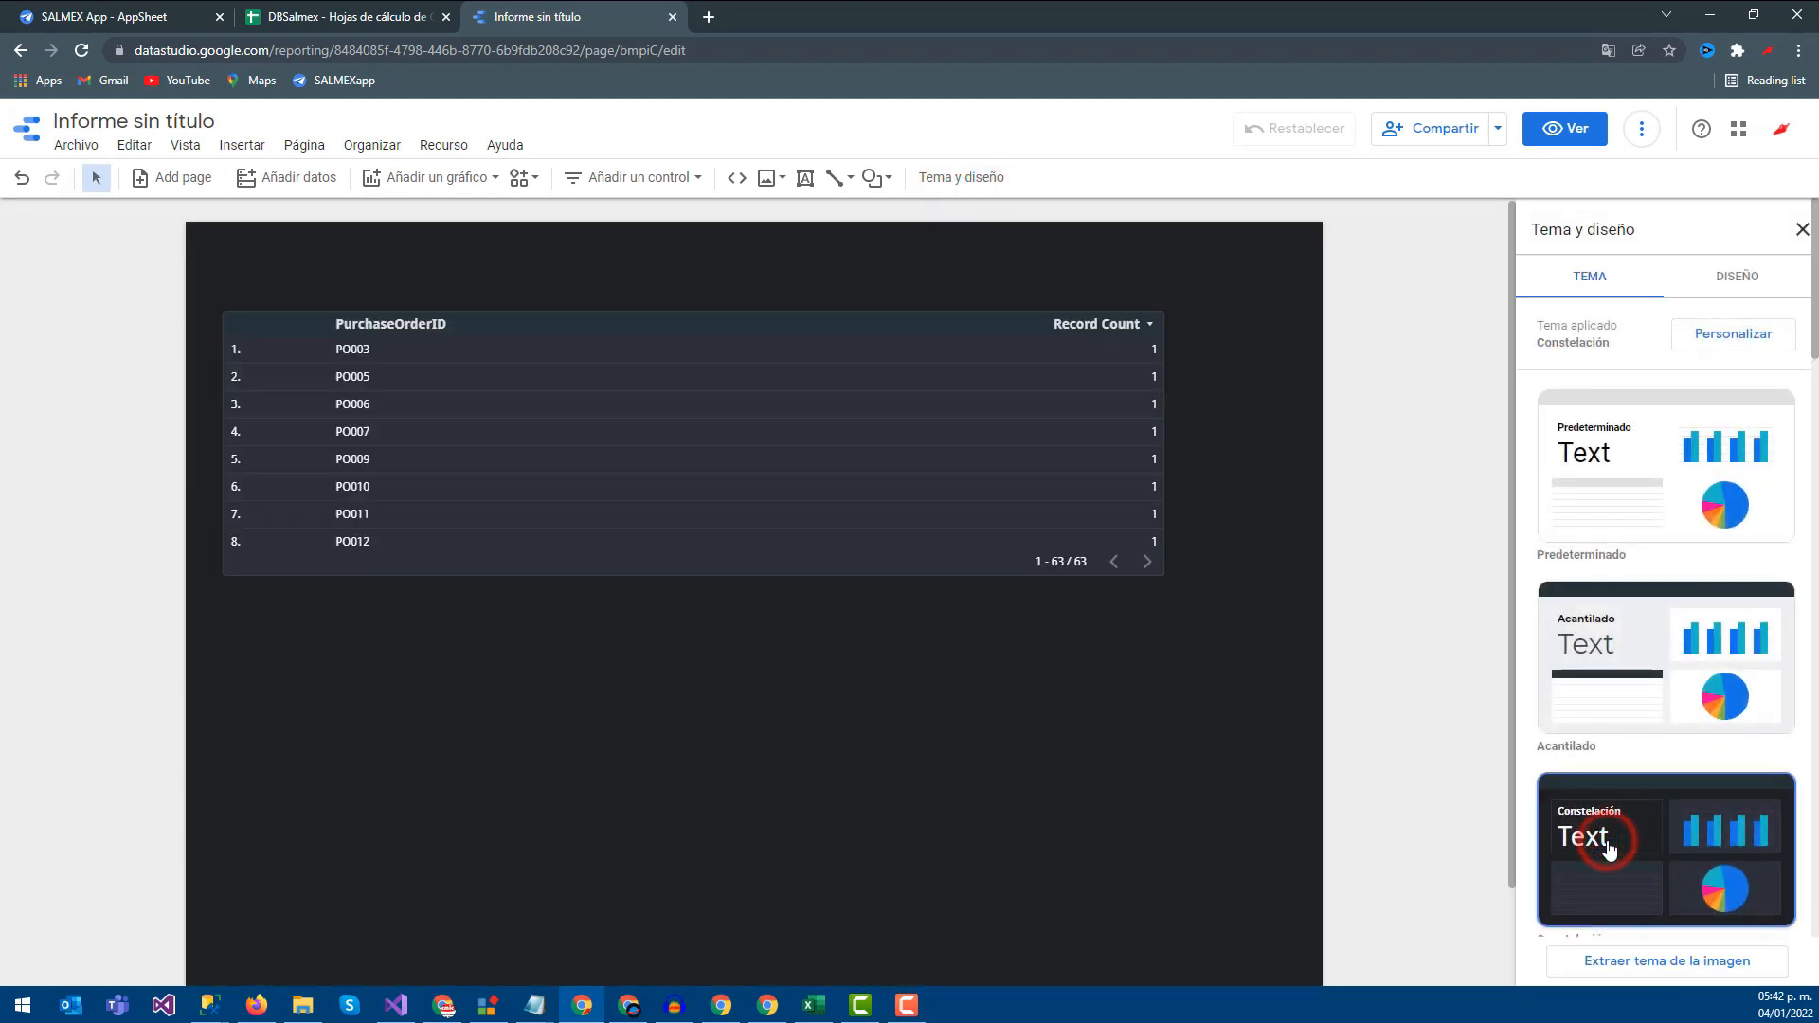
left_click(820, 643)
left_click_drag(589, 321, 599, 436)
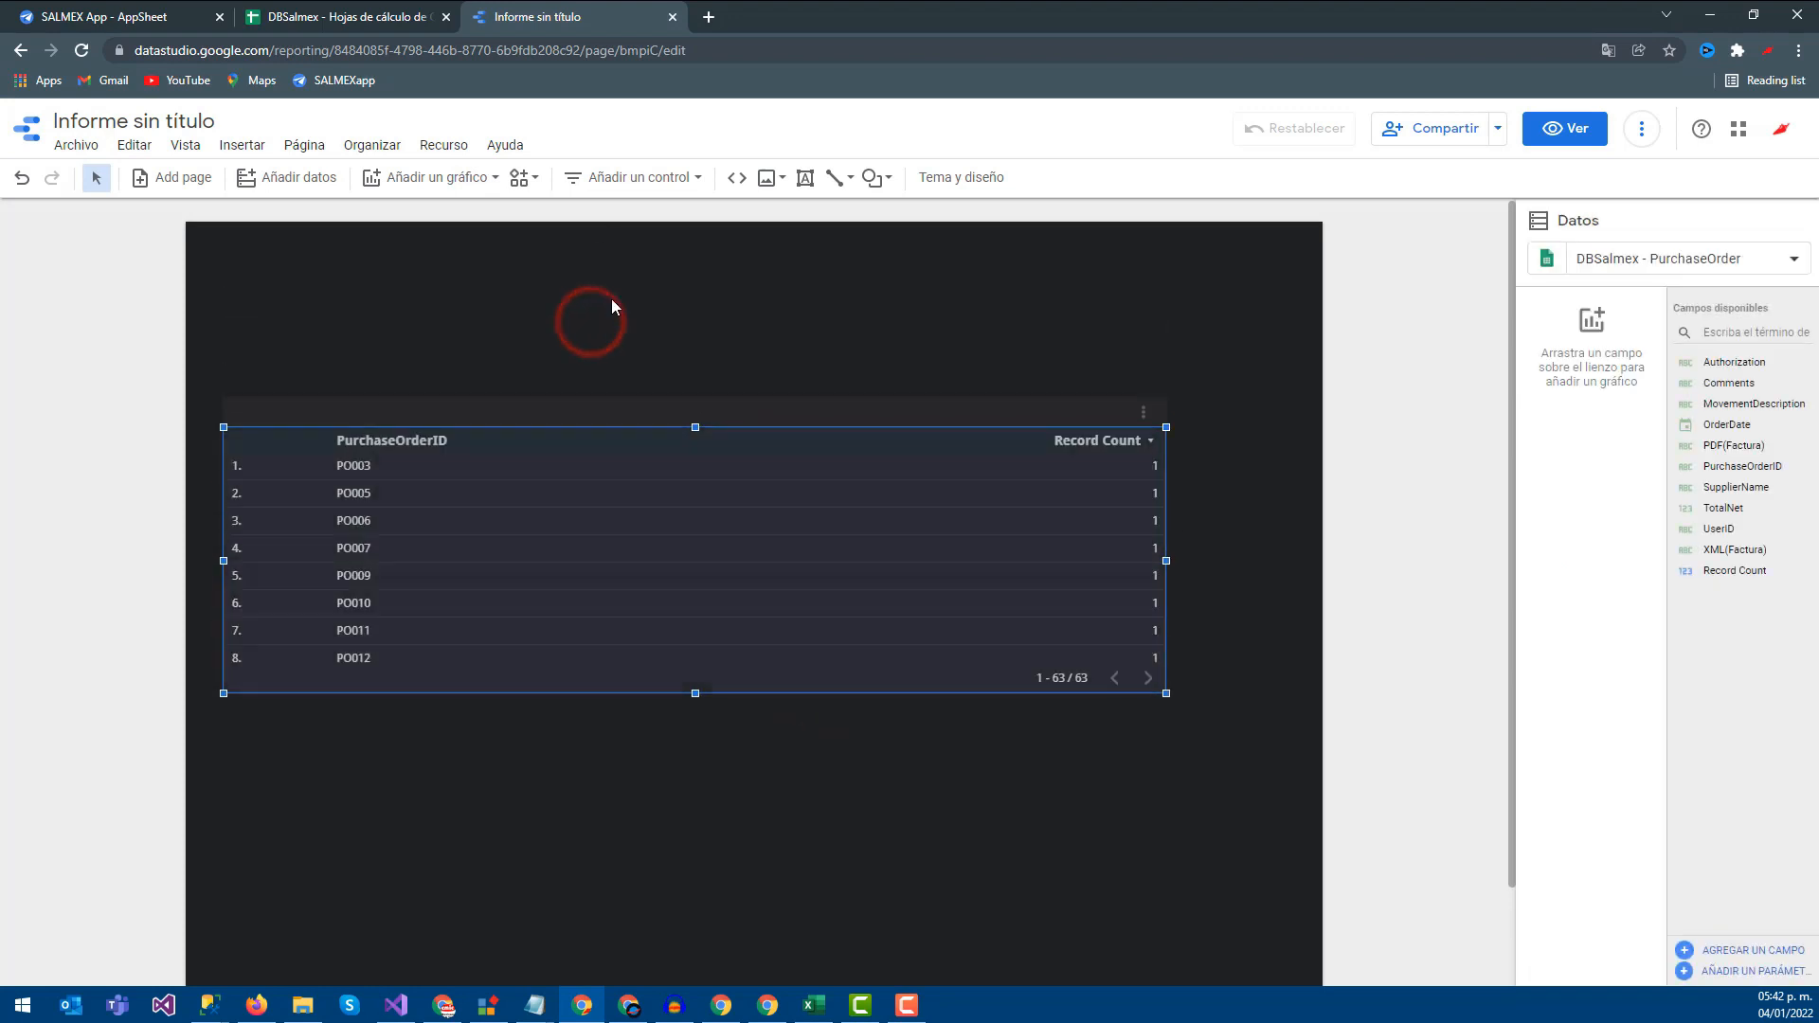
Upload the Logo image from the computer and shrink it to the top left
left_click(767, 178)
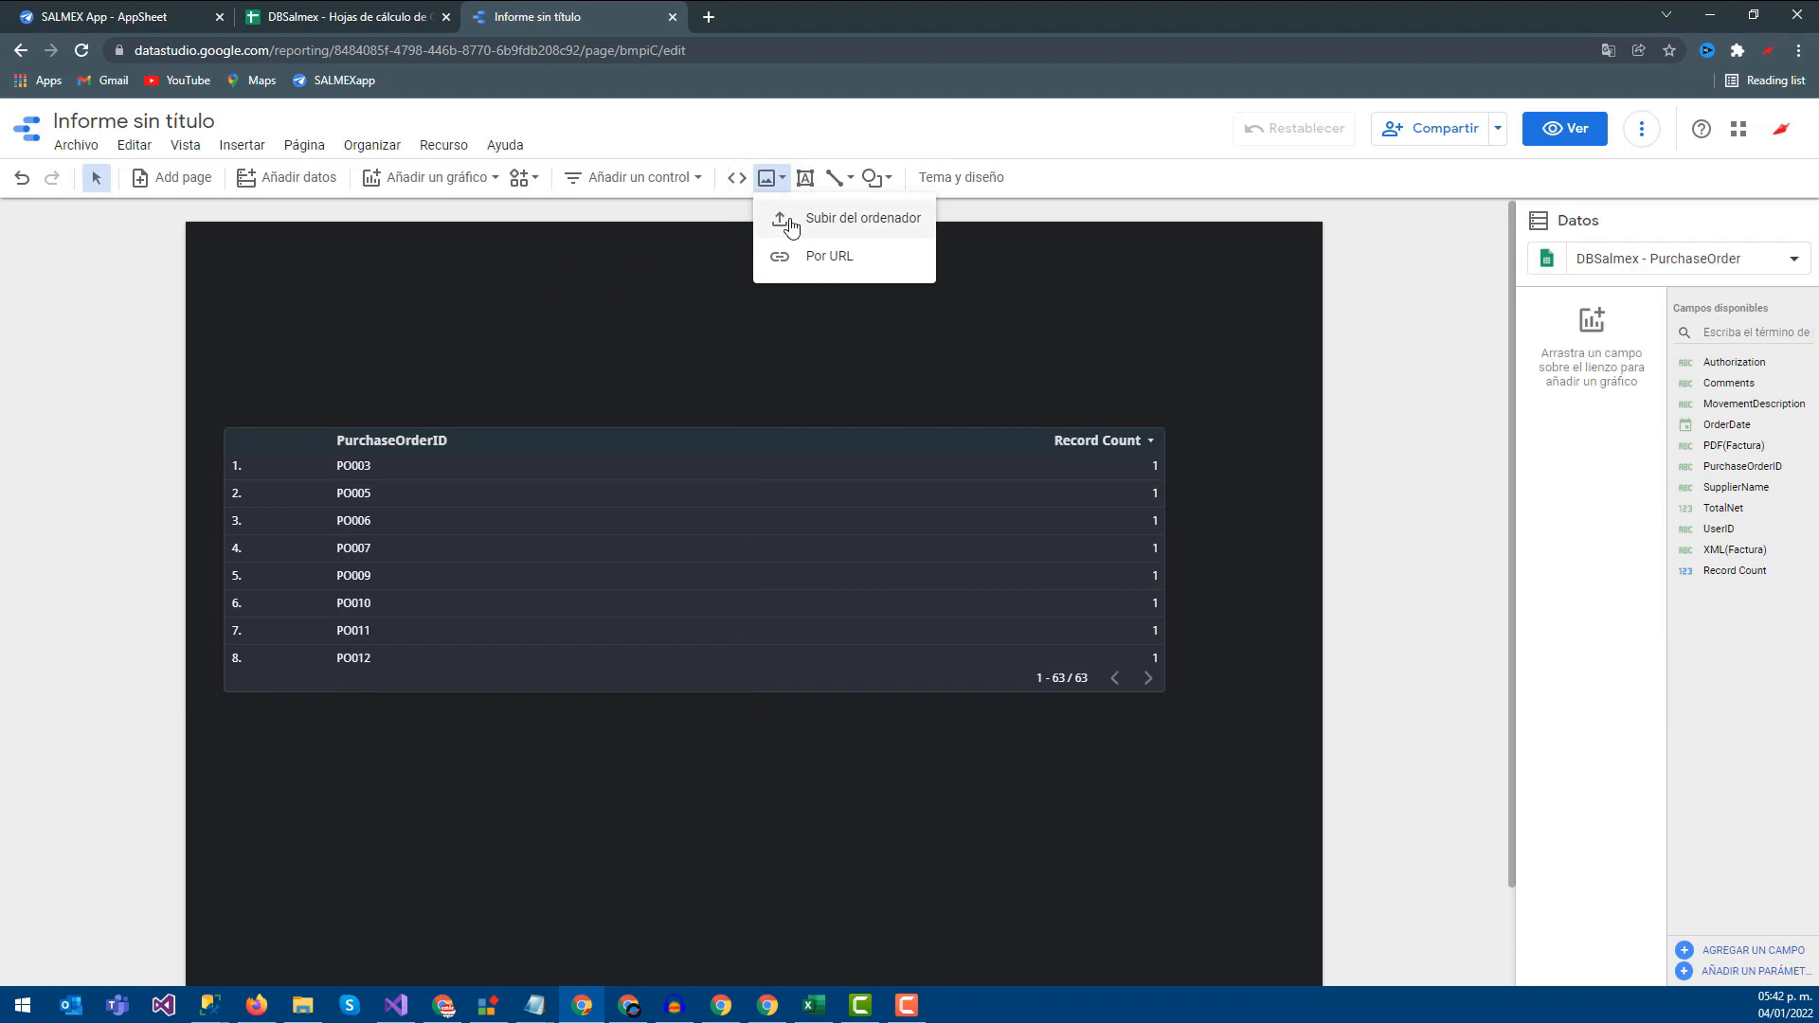
left_click(787, 220)
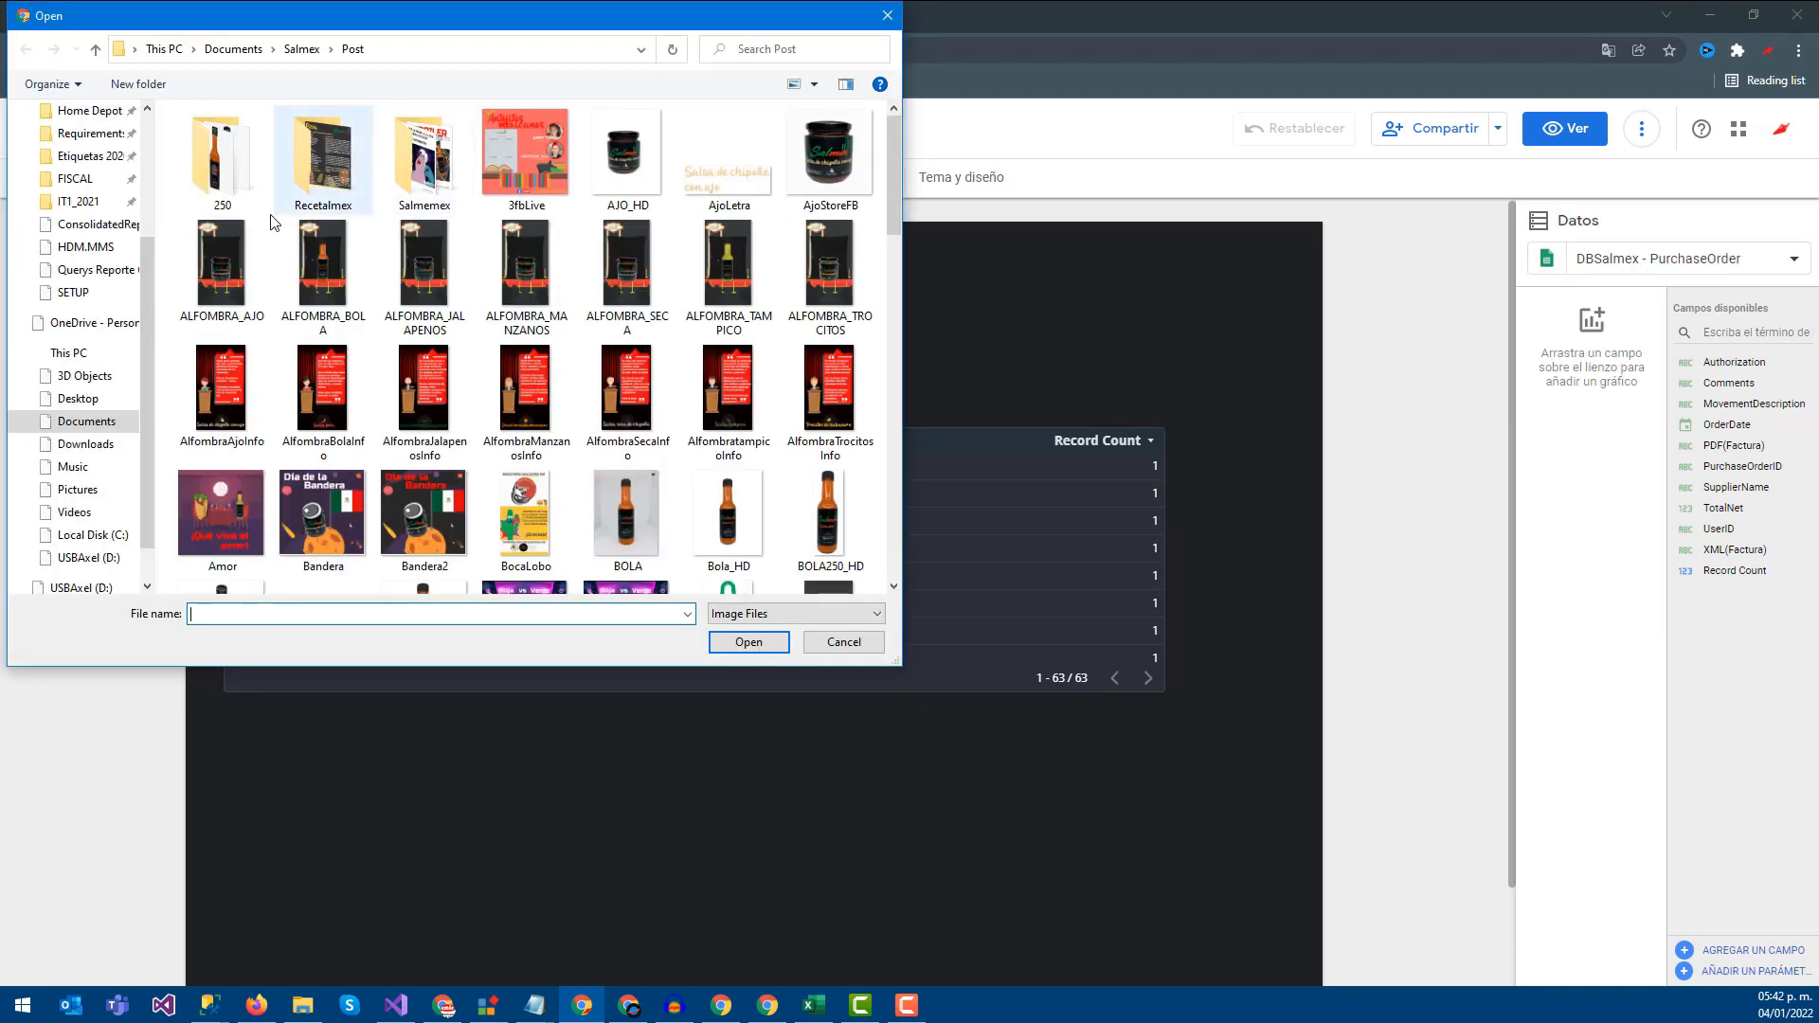
left_click(785, 45)
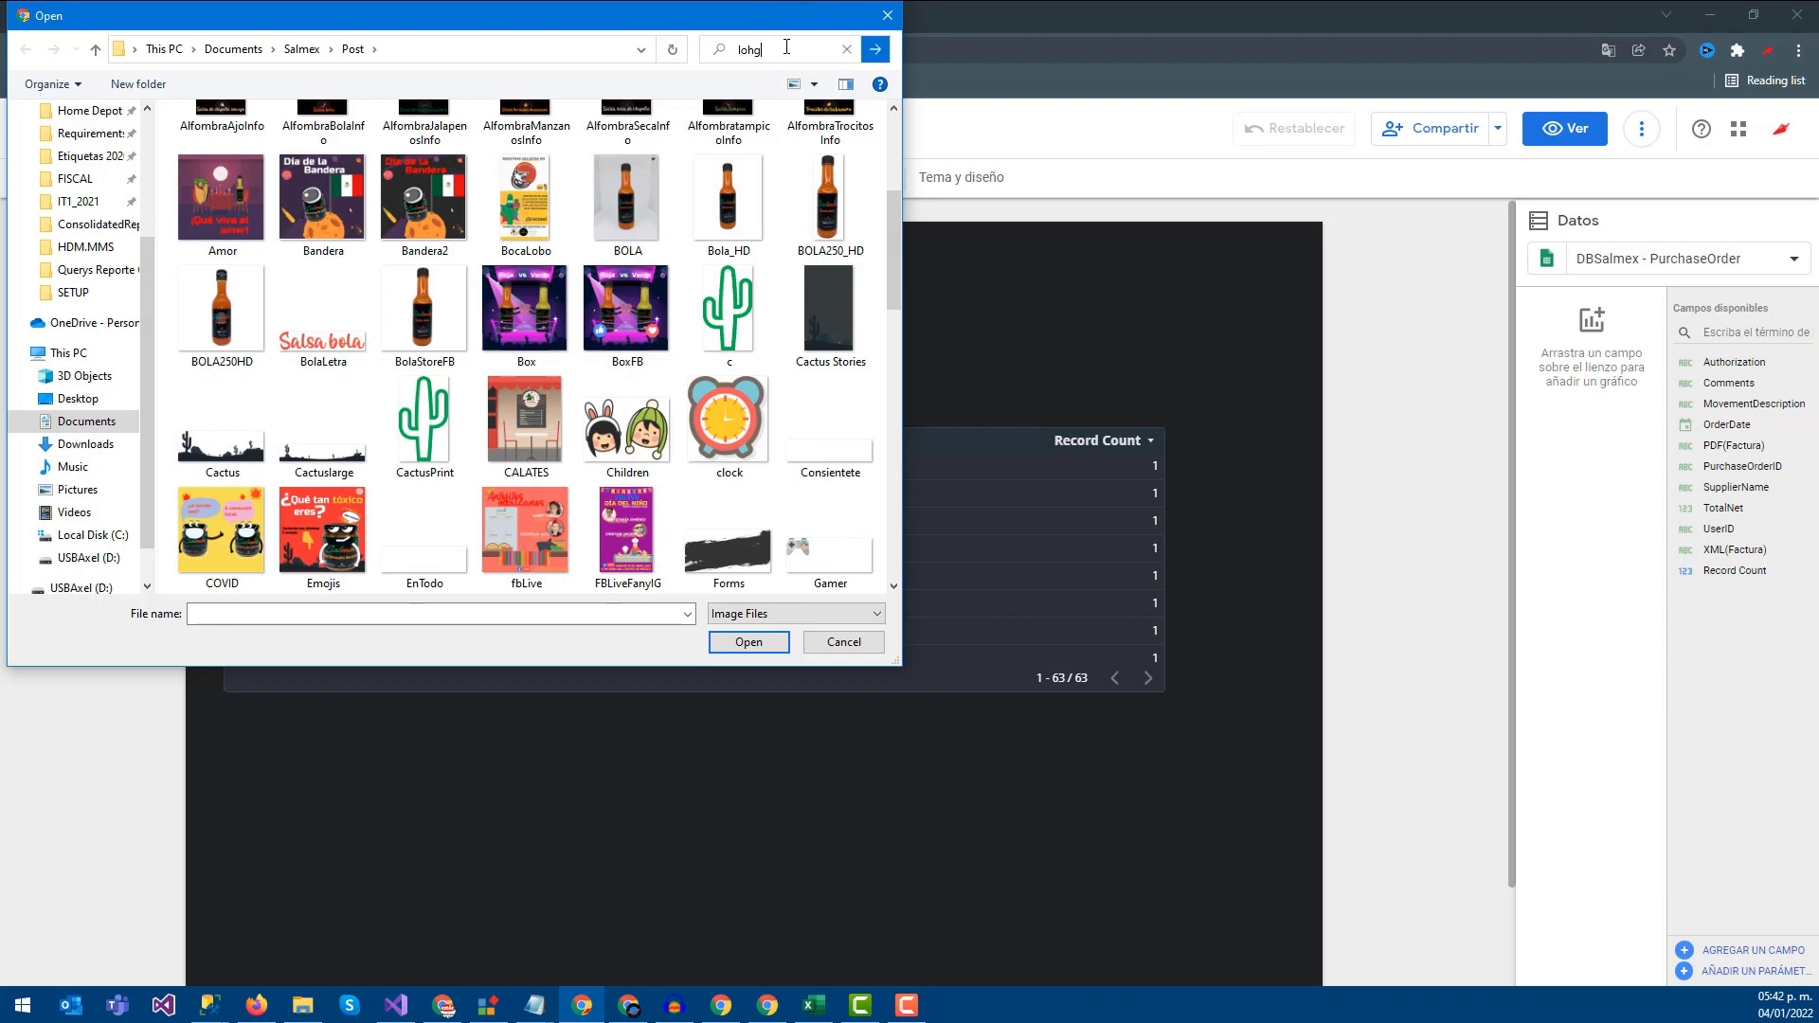
type("logo")
left_click(244, 194)
left_click(747, 642)
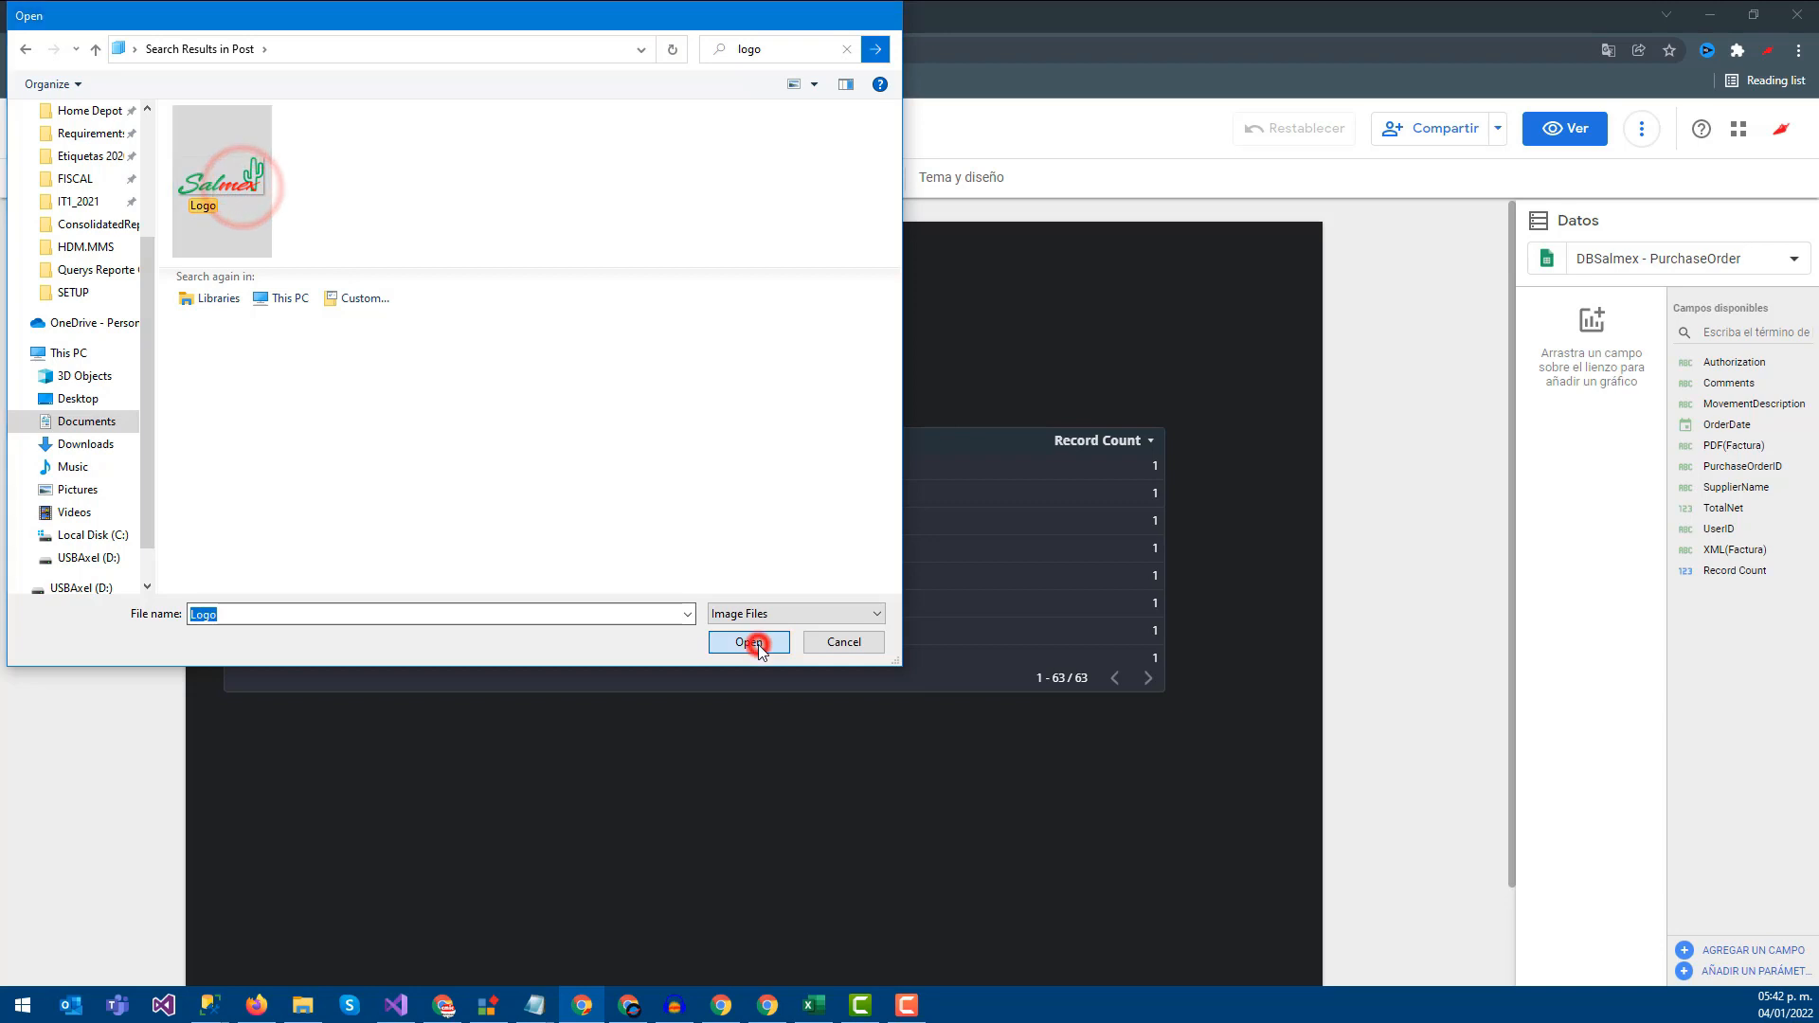
left_click_drag(942, 669, 378, 300)
left_click(504, 333)
left_click(394, 311)
left_click(498, 303)
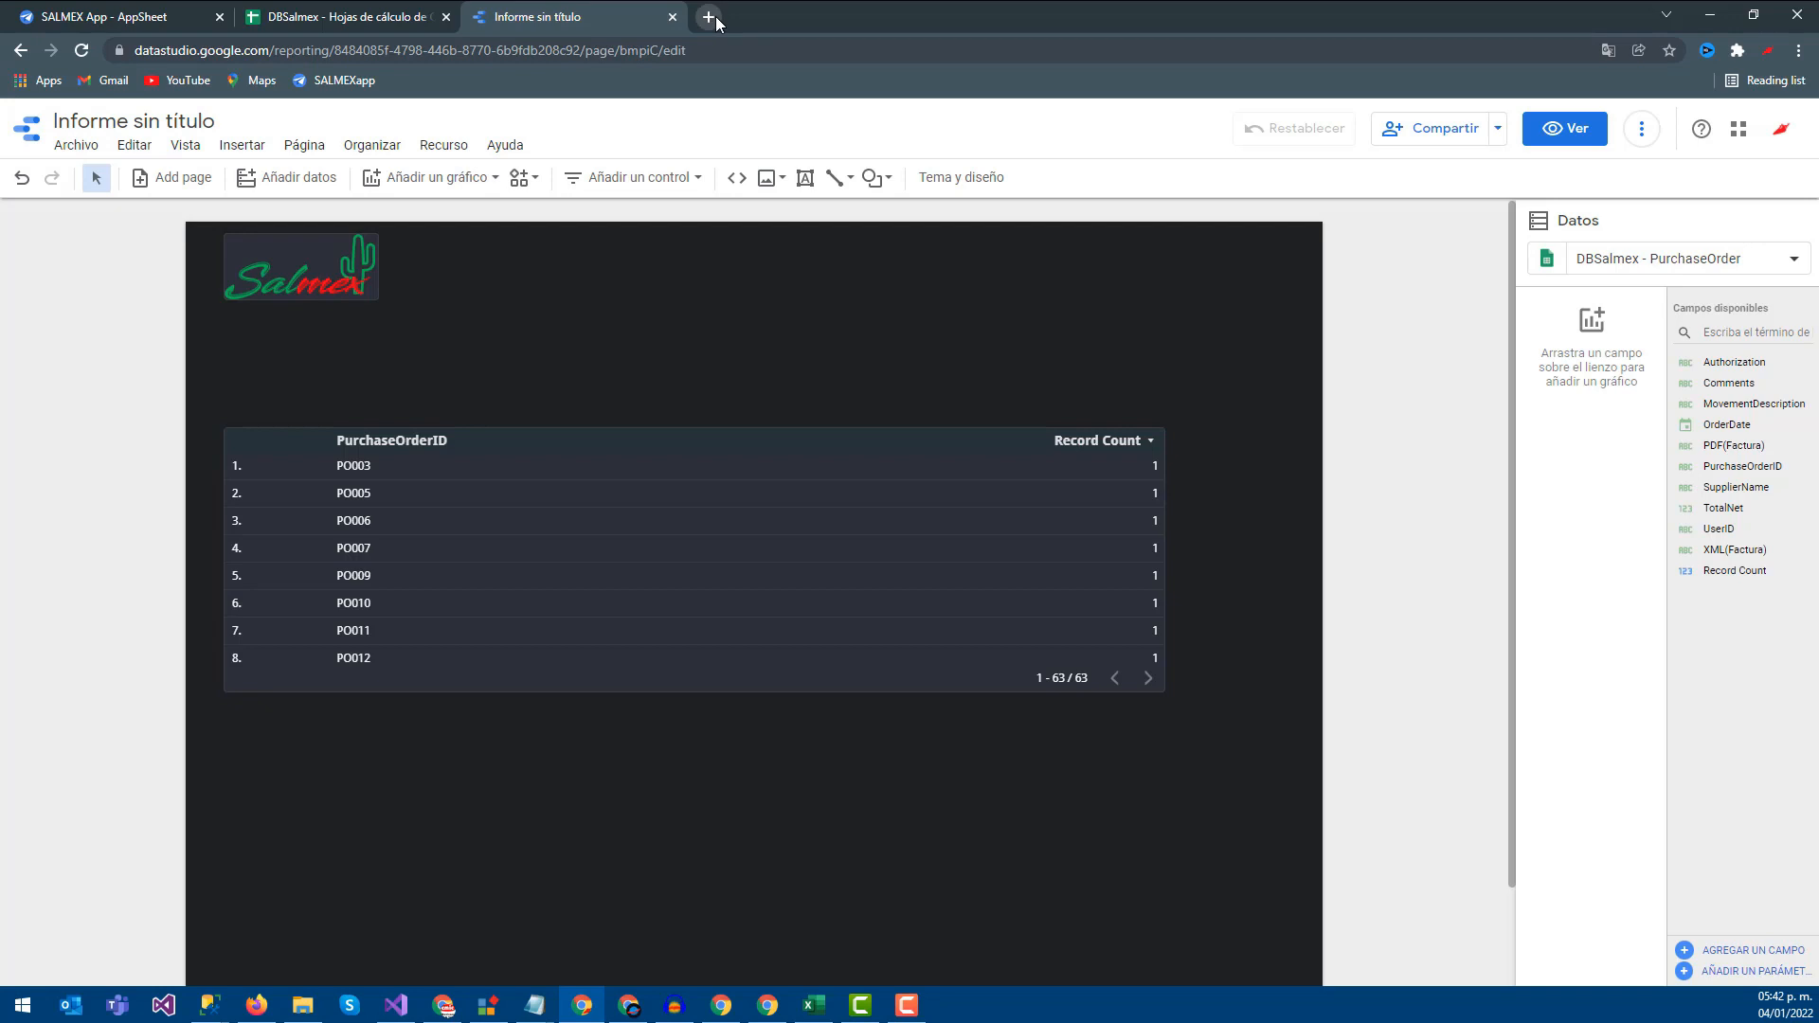
Open the untitled report's address in a second browser tab
left_click(728, 48)
key("ctrl+c")
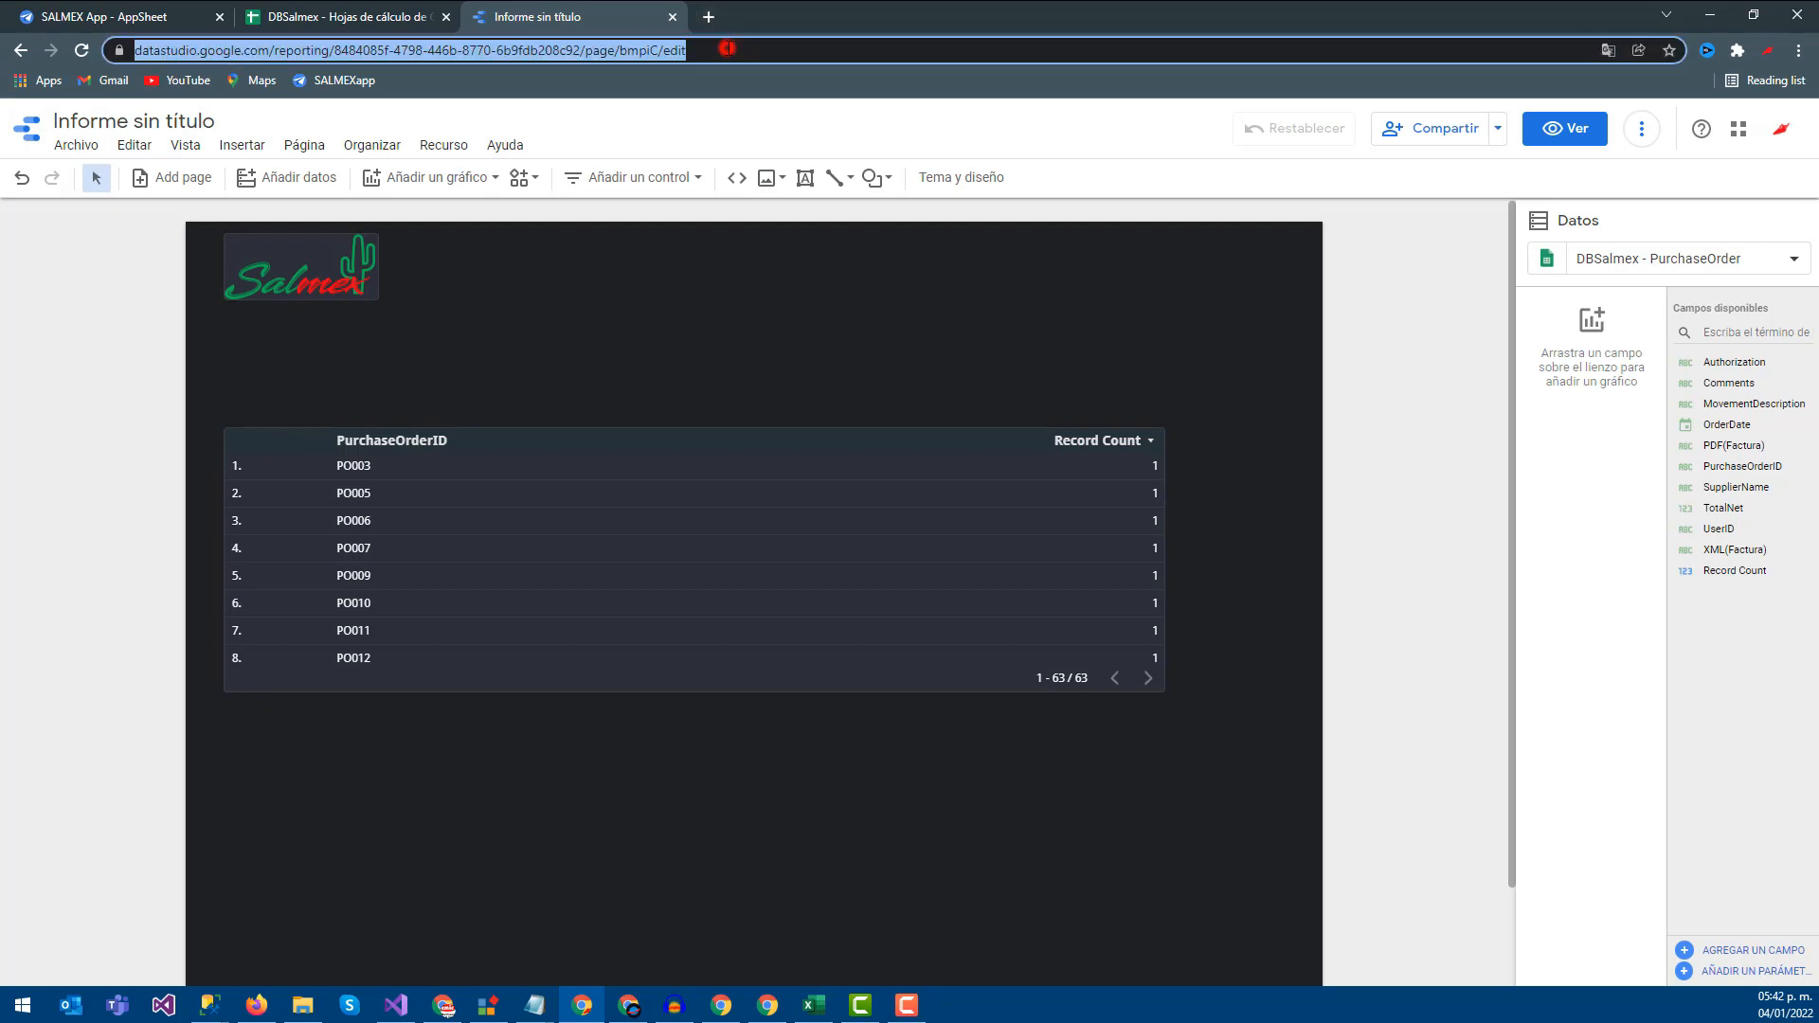
double_click(704, 18)
left_click(701, 45)
key("ctrl+v")
key("Return")
left_click(755, 19)
left_click(896, 17)
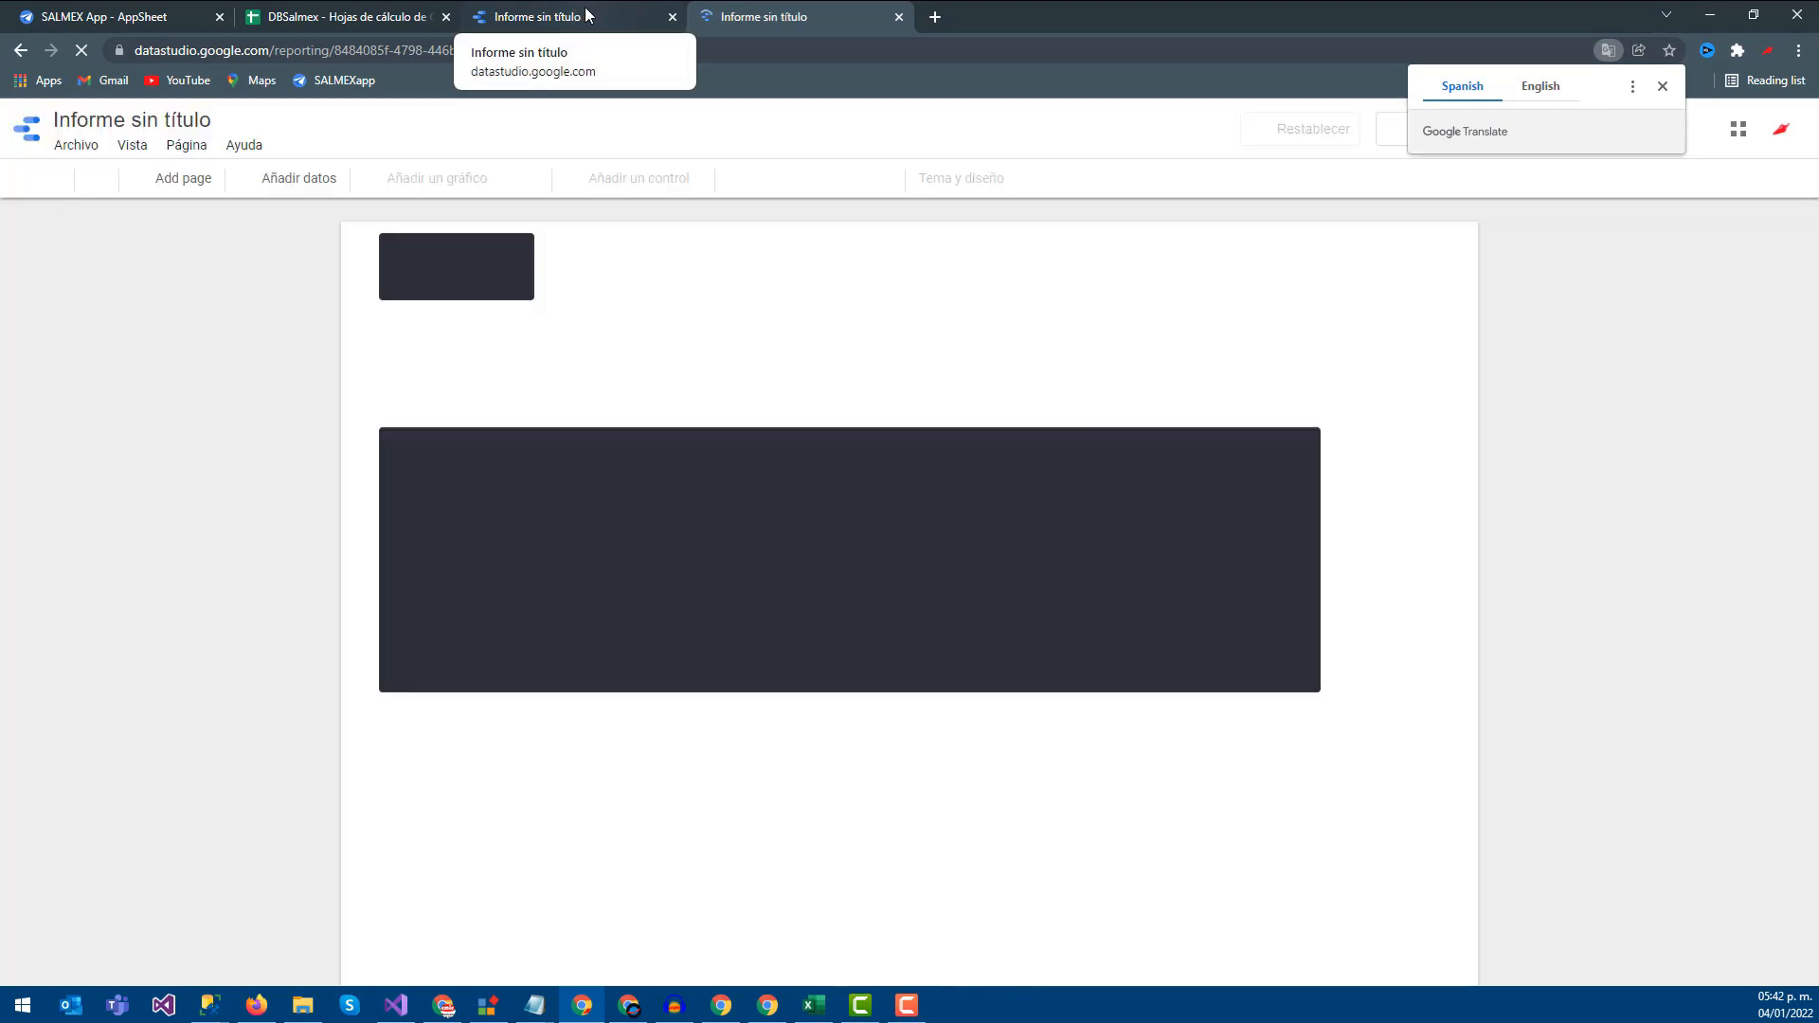
left_click(587, 13)
left_click(747, 15)
Open the Reporte de ventas report from the Data Studio home in edit mode
left_click(29, 139)
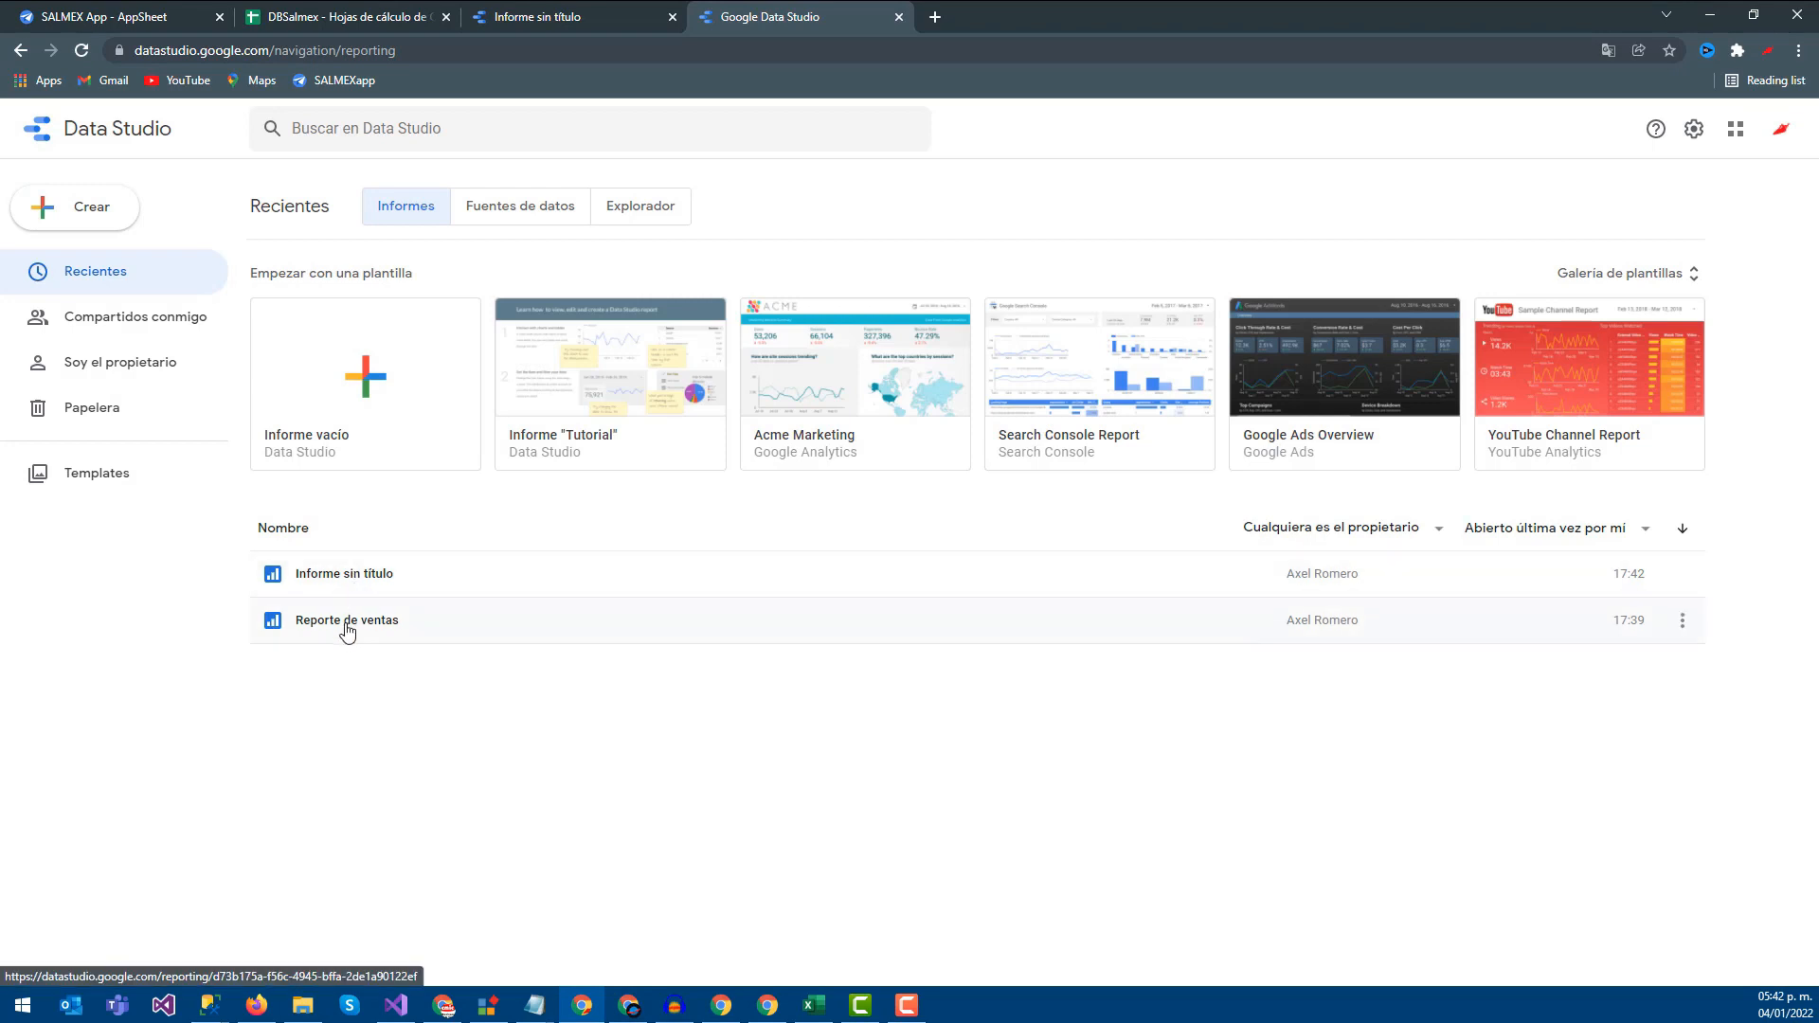
left_click(347, 624)
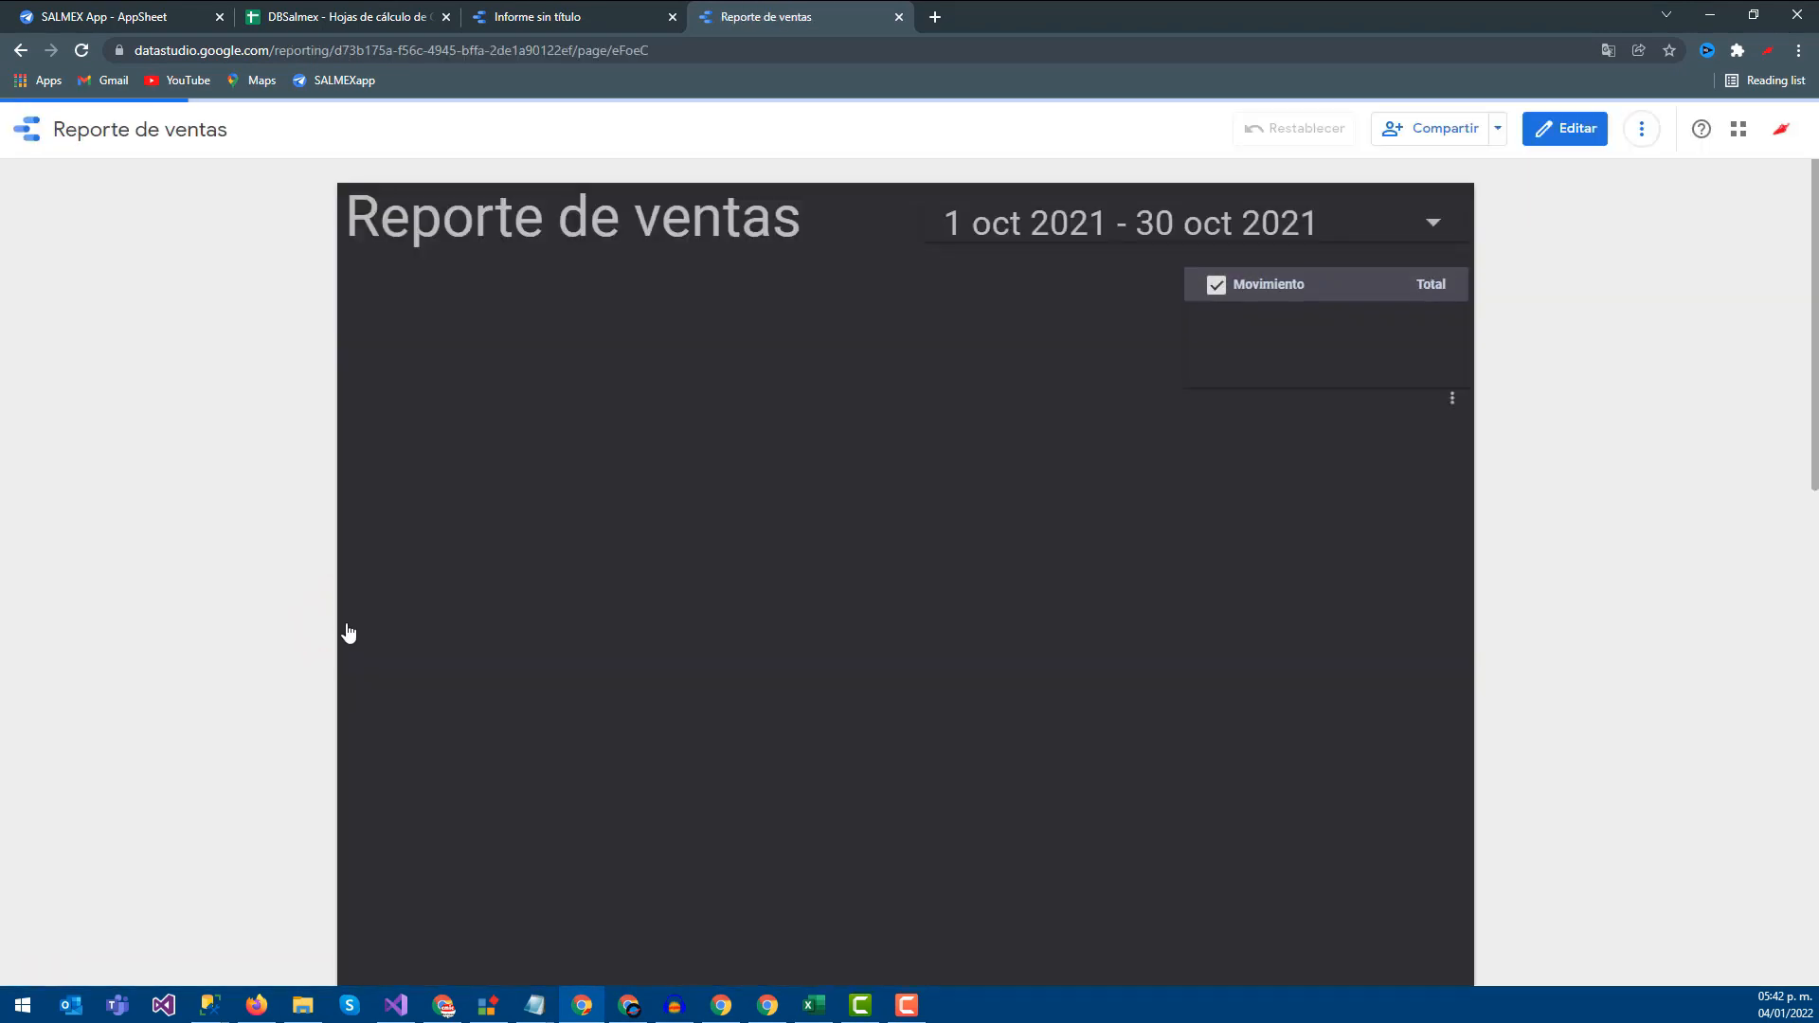
left_click(540, 15)
left_click(707, 17)
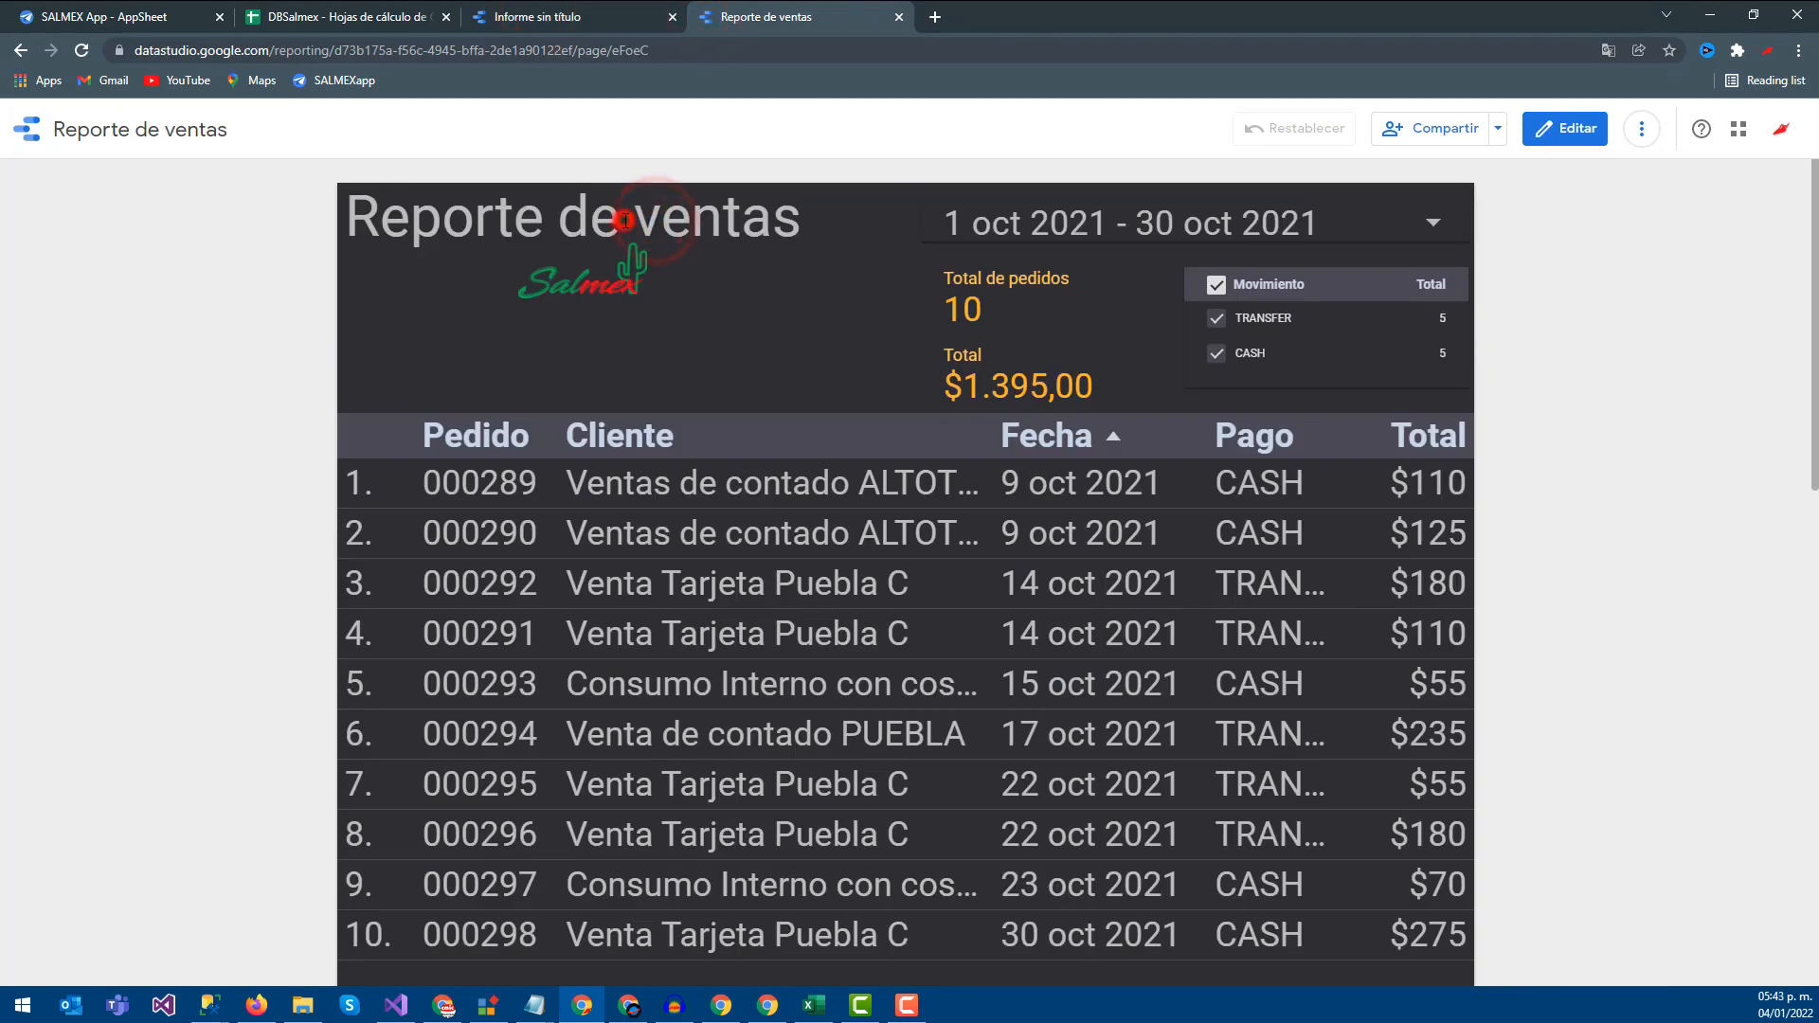
left_click(1564, 128)
Copy the Reporte de ventas title via its right-click menu
left_click(488, 280)
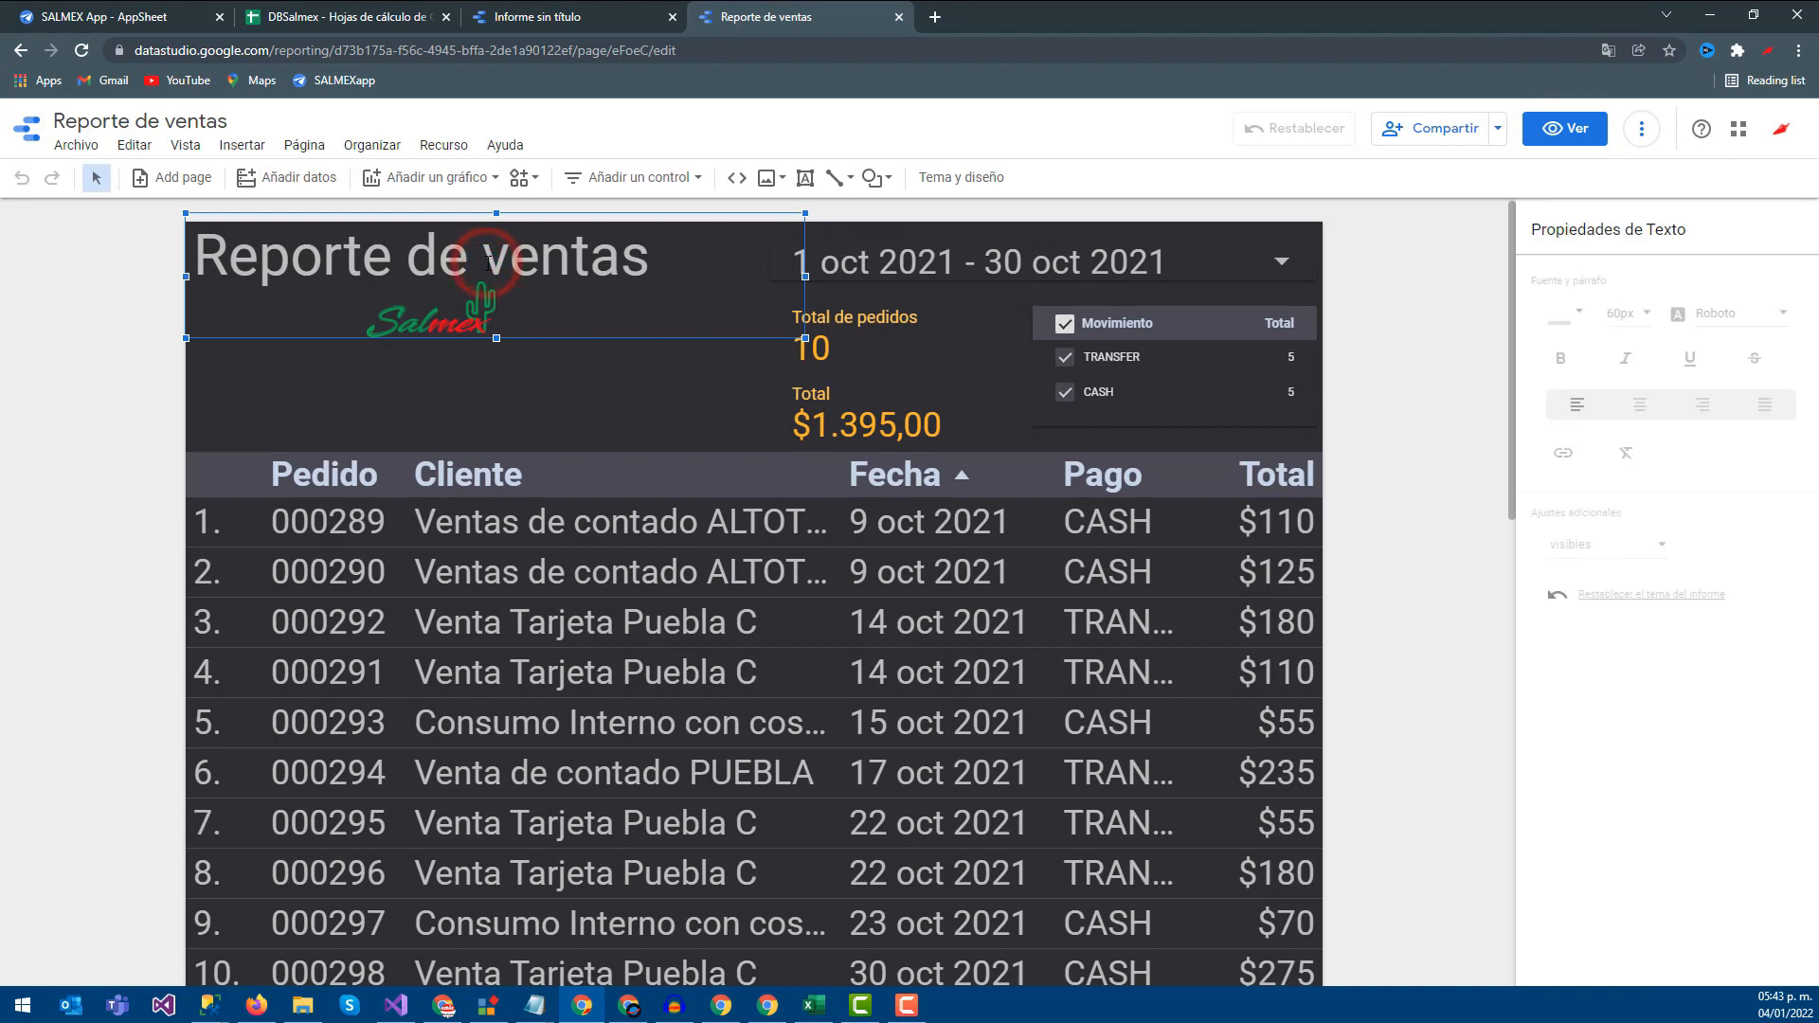
right_click(488, 278)
left_click(520, 363)
Paste the sales title into the untitled report and reword it to 'Reporte de compras'
key("ctrl+Page_Up")
left_click(585, 275)
key("ctrl+v")
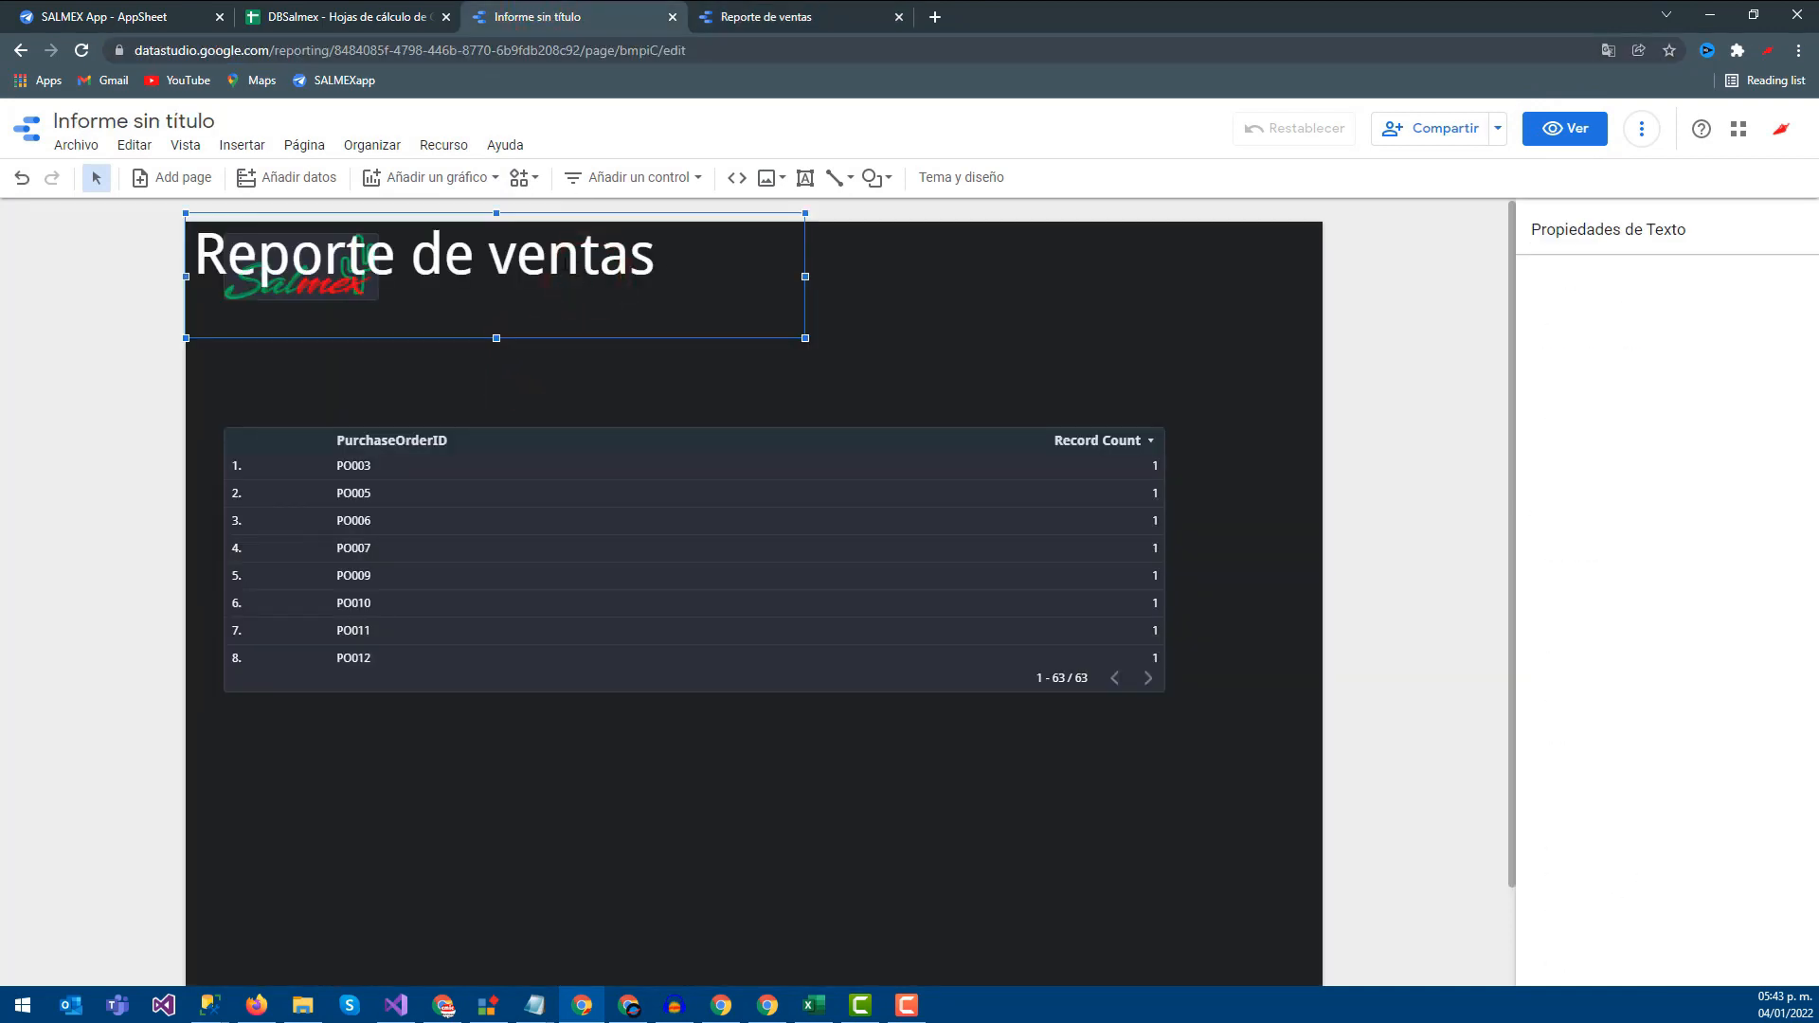
left_click_drag(669, 256, 290, 256)
left_click_drag(488, 254, 653, 256)
type("compr")
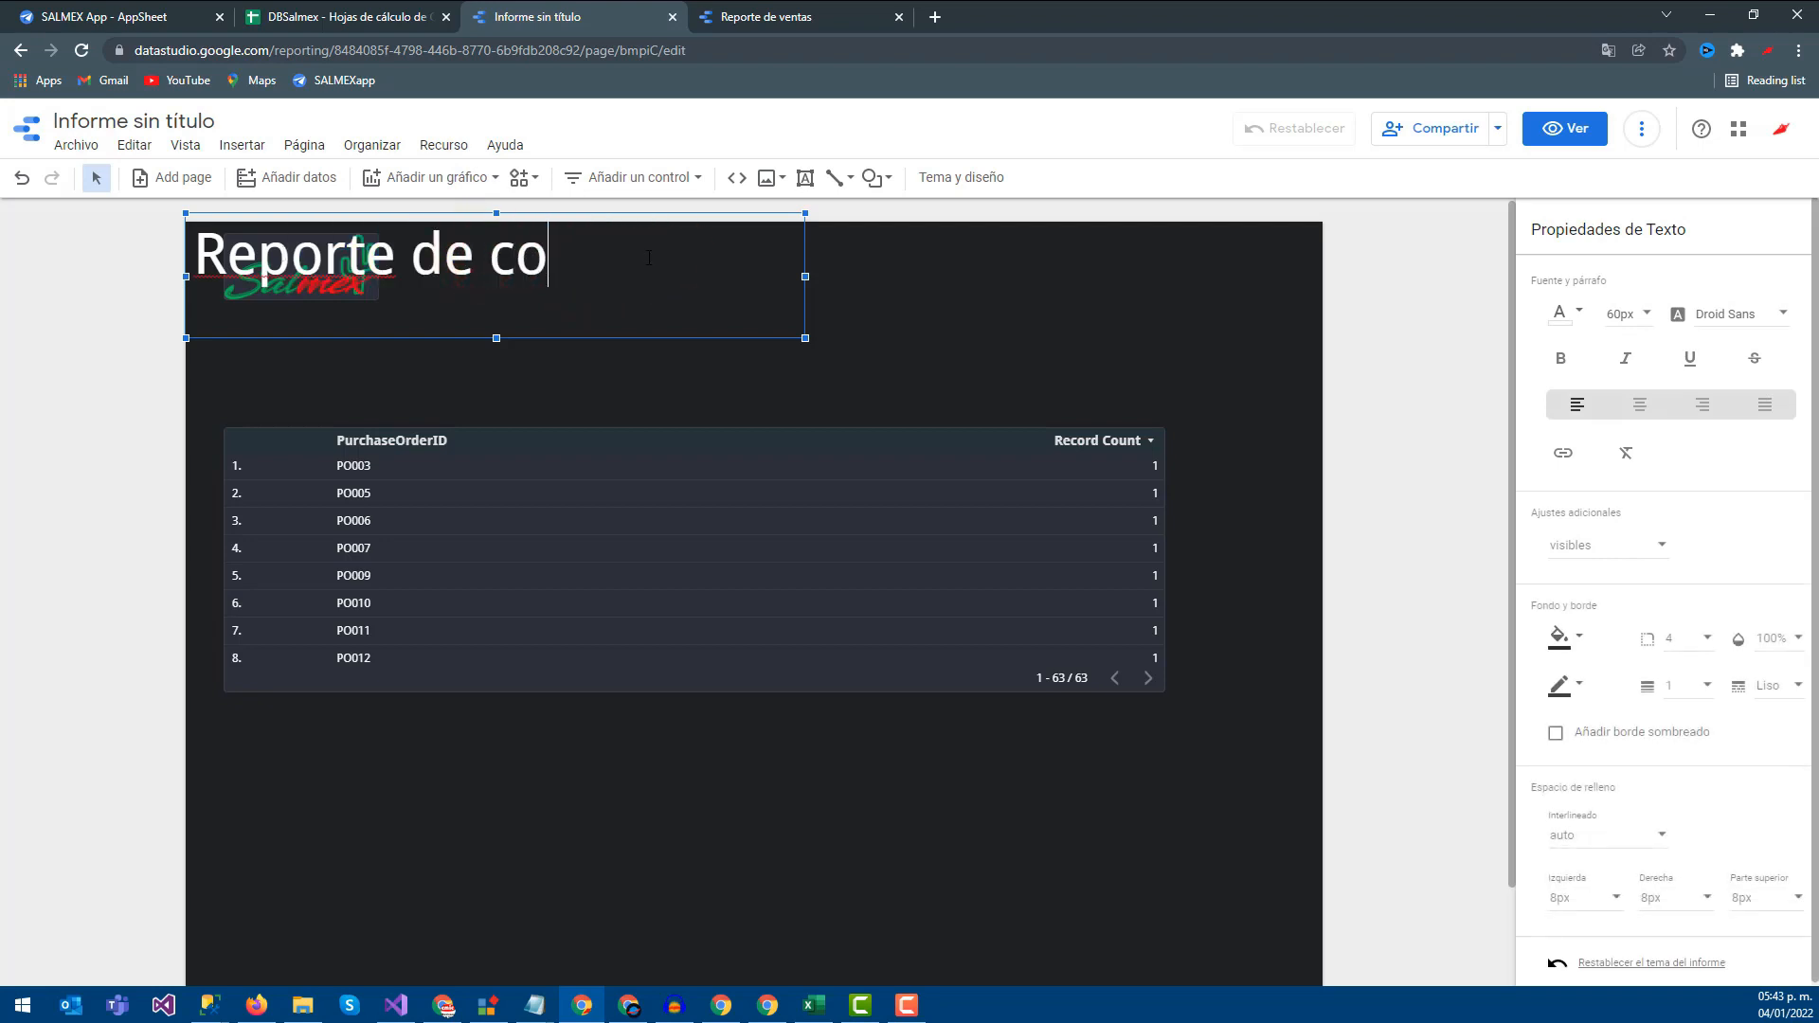
left_click(1010, 303)
Position the title box above the Salmex logo
left_click(406, 265)
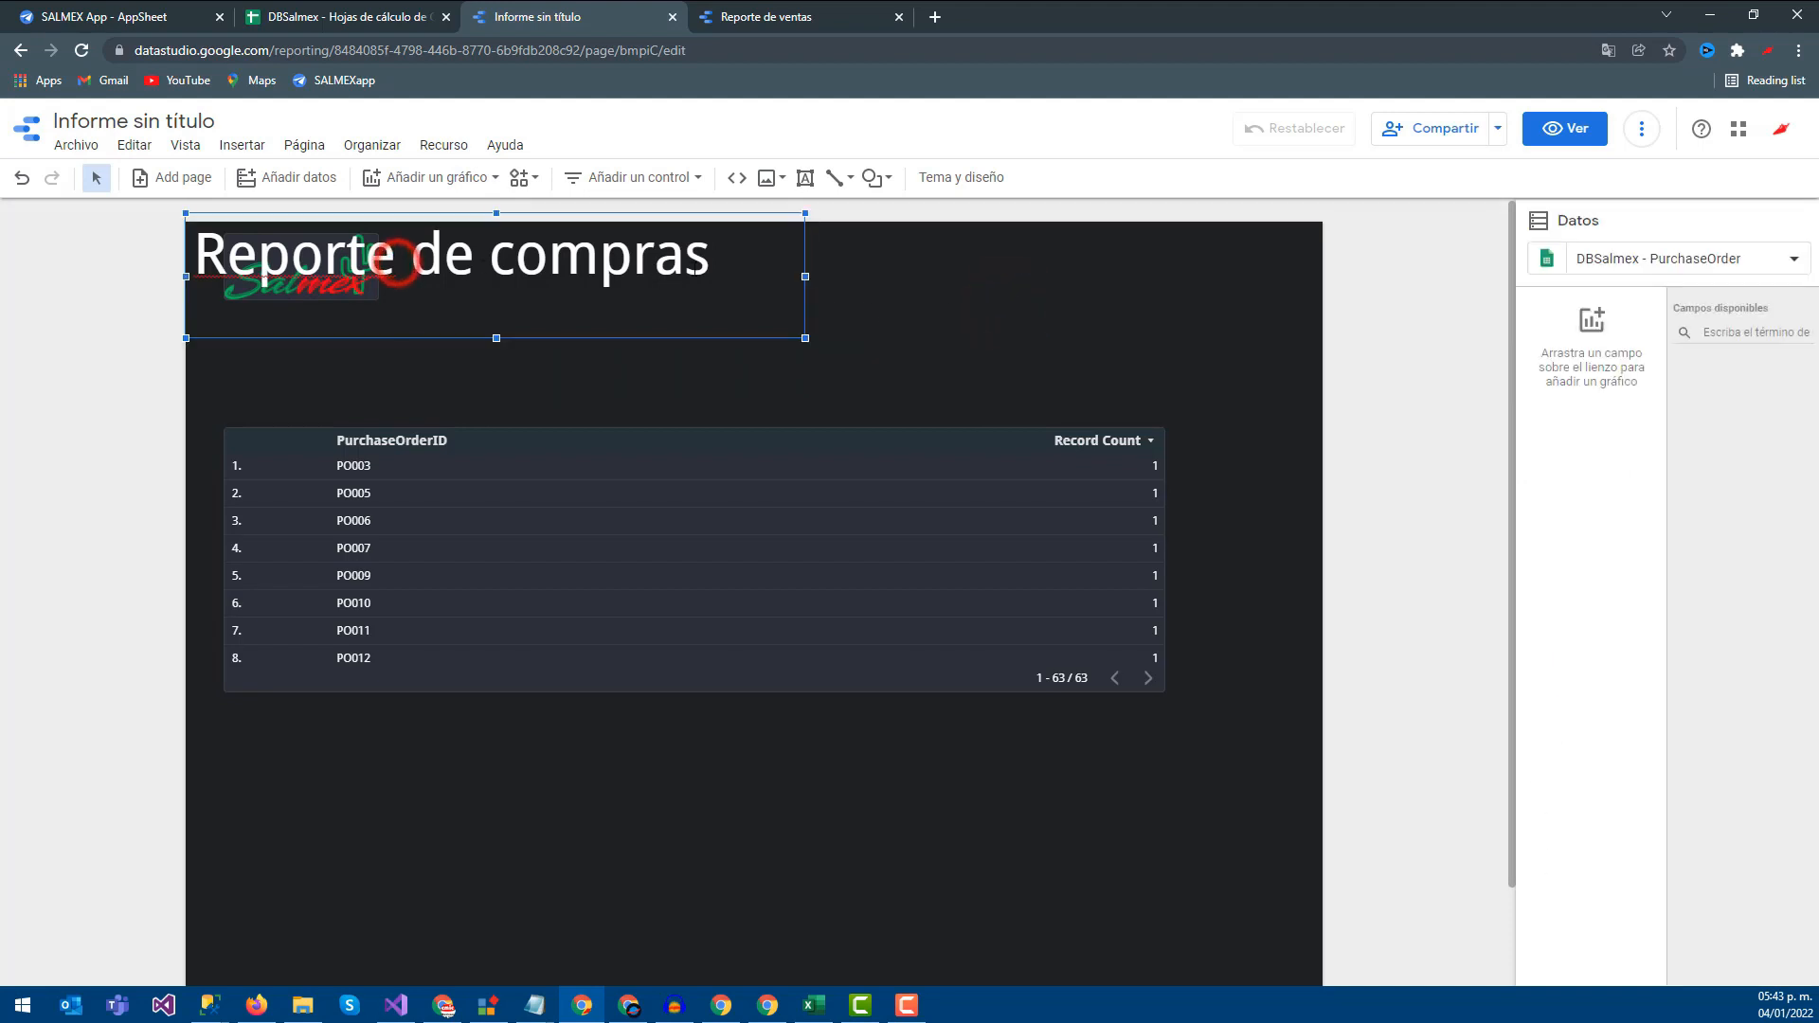
left_click_drag(520, 336, 805, 335)
left_click_drag(316, 276, 474, 364)
left_click(554, 284)
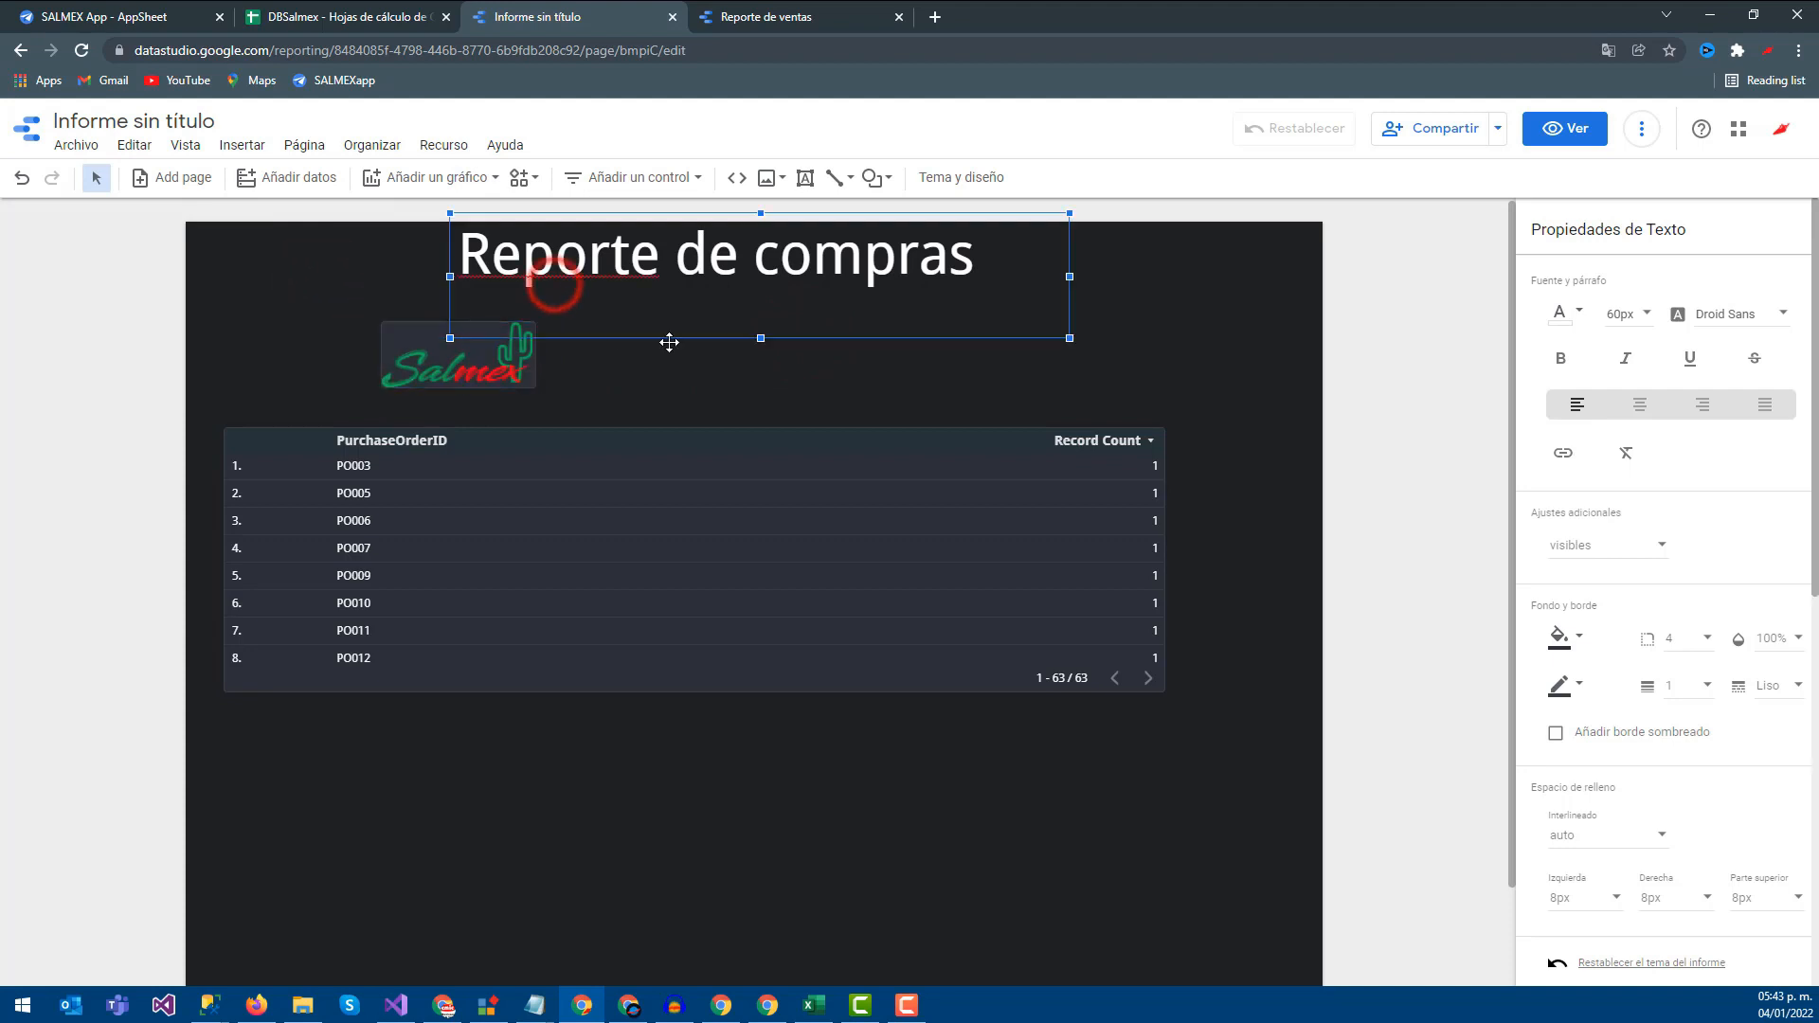
left_click_drag(668, 337, 406, 344)
left_click(744, 16)
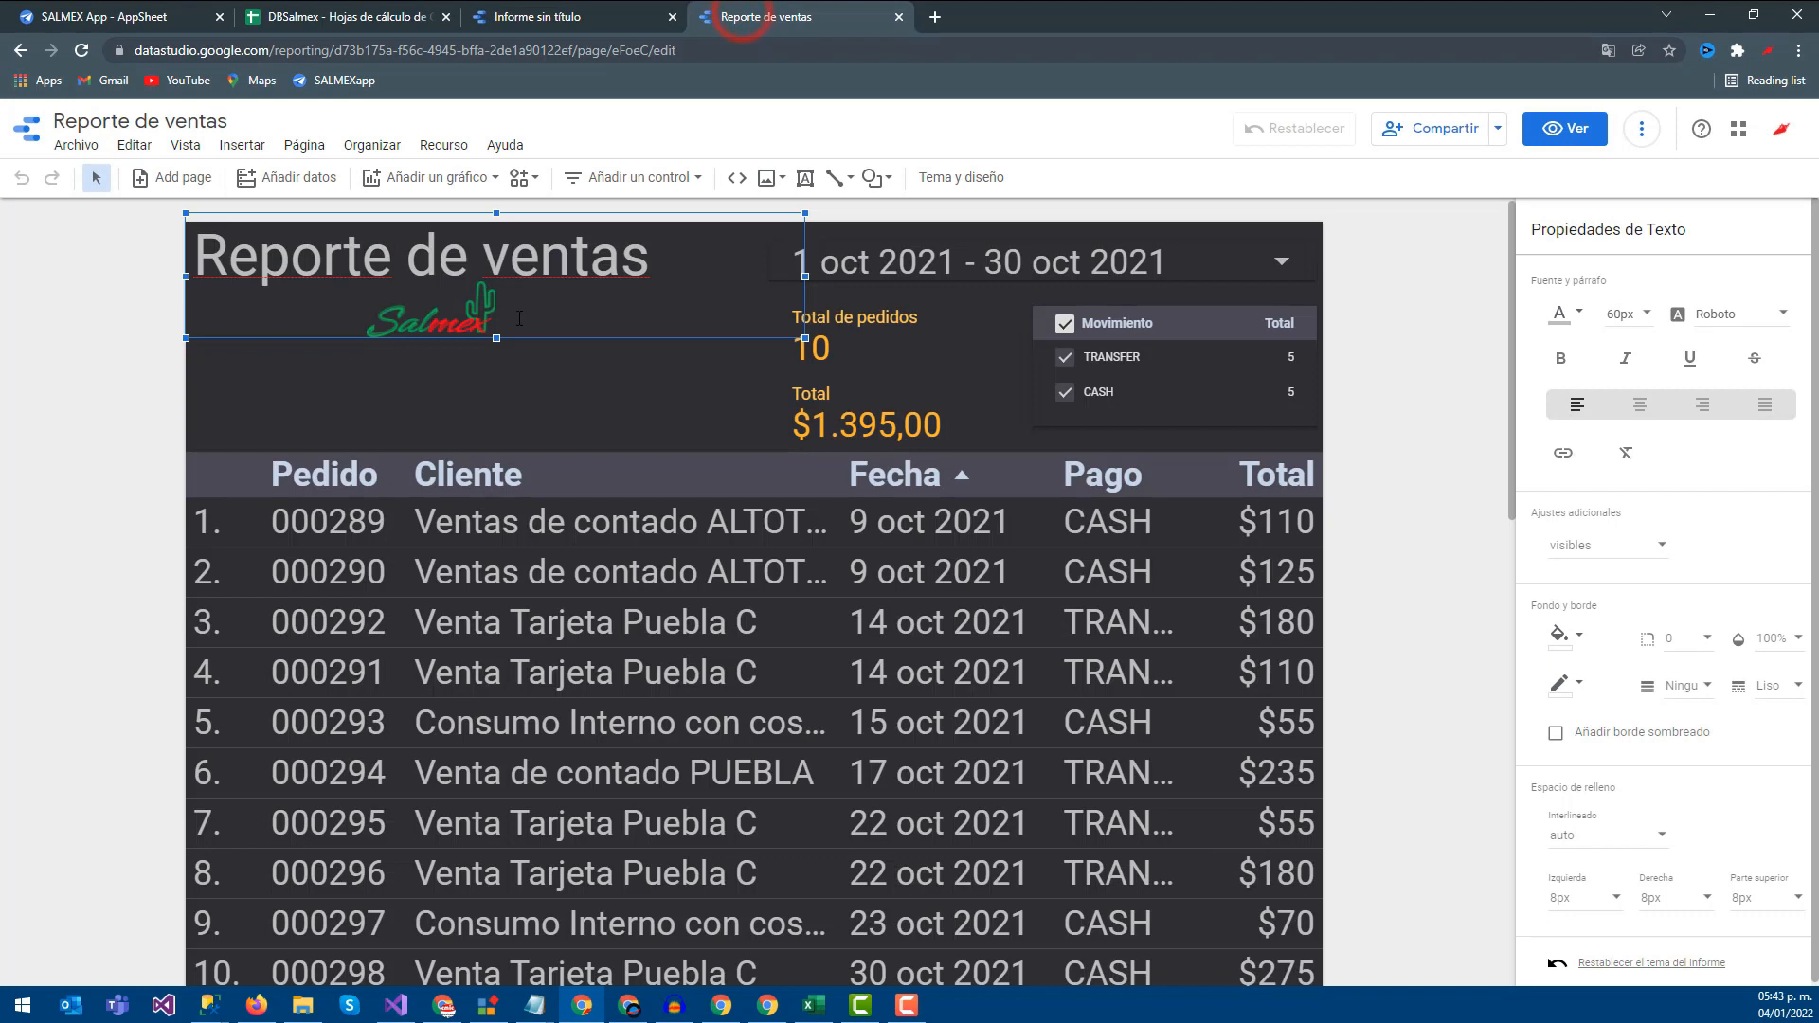
Move the purchase report's logo up just under the title
left_click(534, 24)
left_click_drag(451, 379, 458, 340)
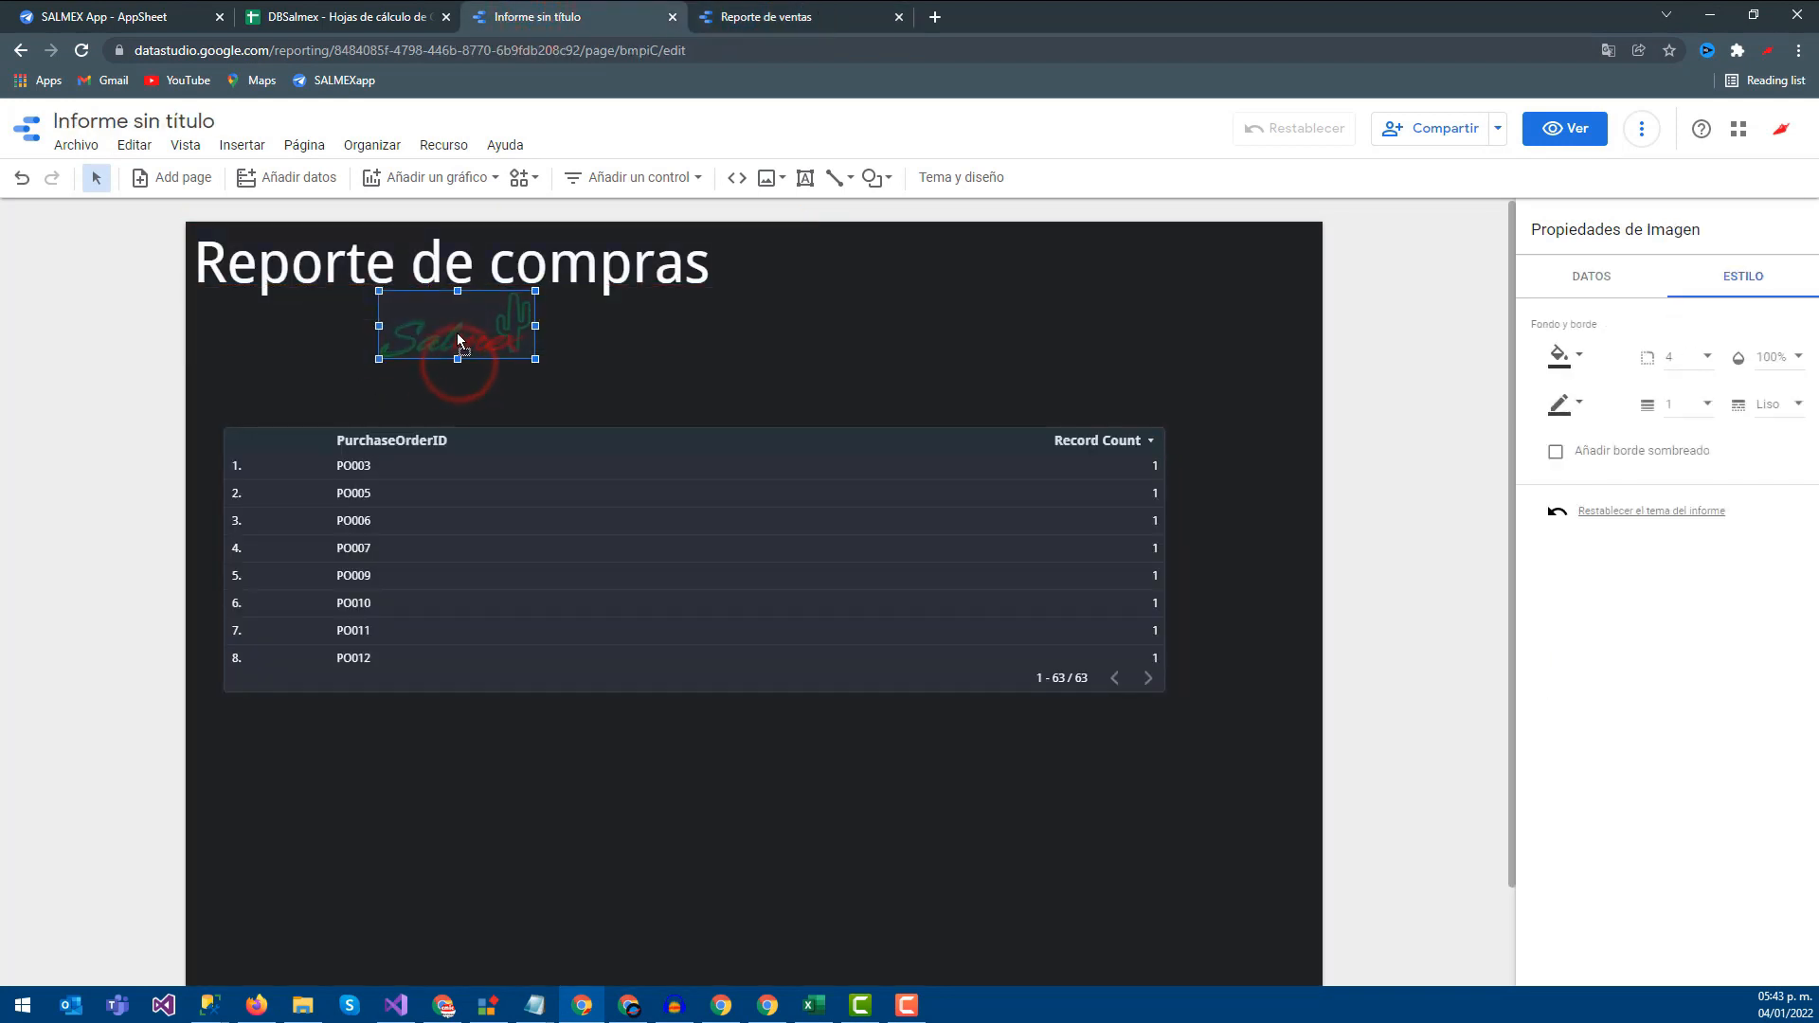
left_click(892, 338)
In Reporte de ventas, shorten the title box and copy the Salmex logo
left_click(802, 36)
left_click(545, 14)
left_click(720, 17)
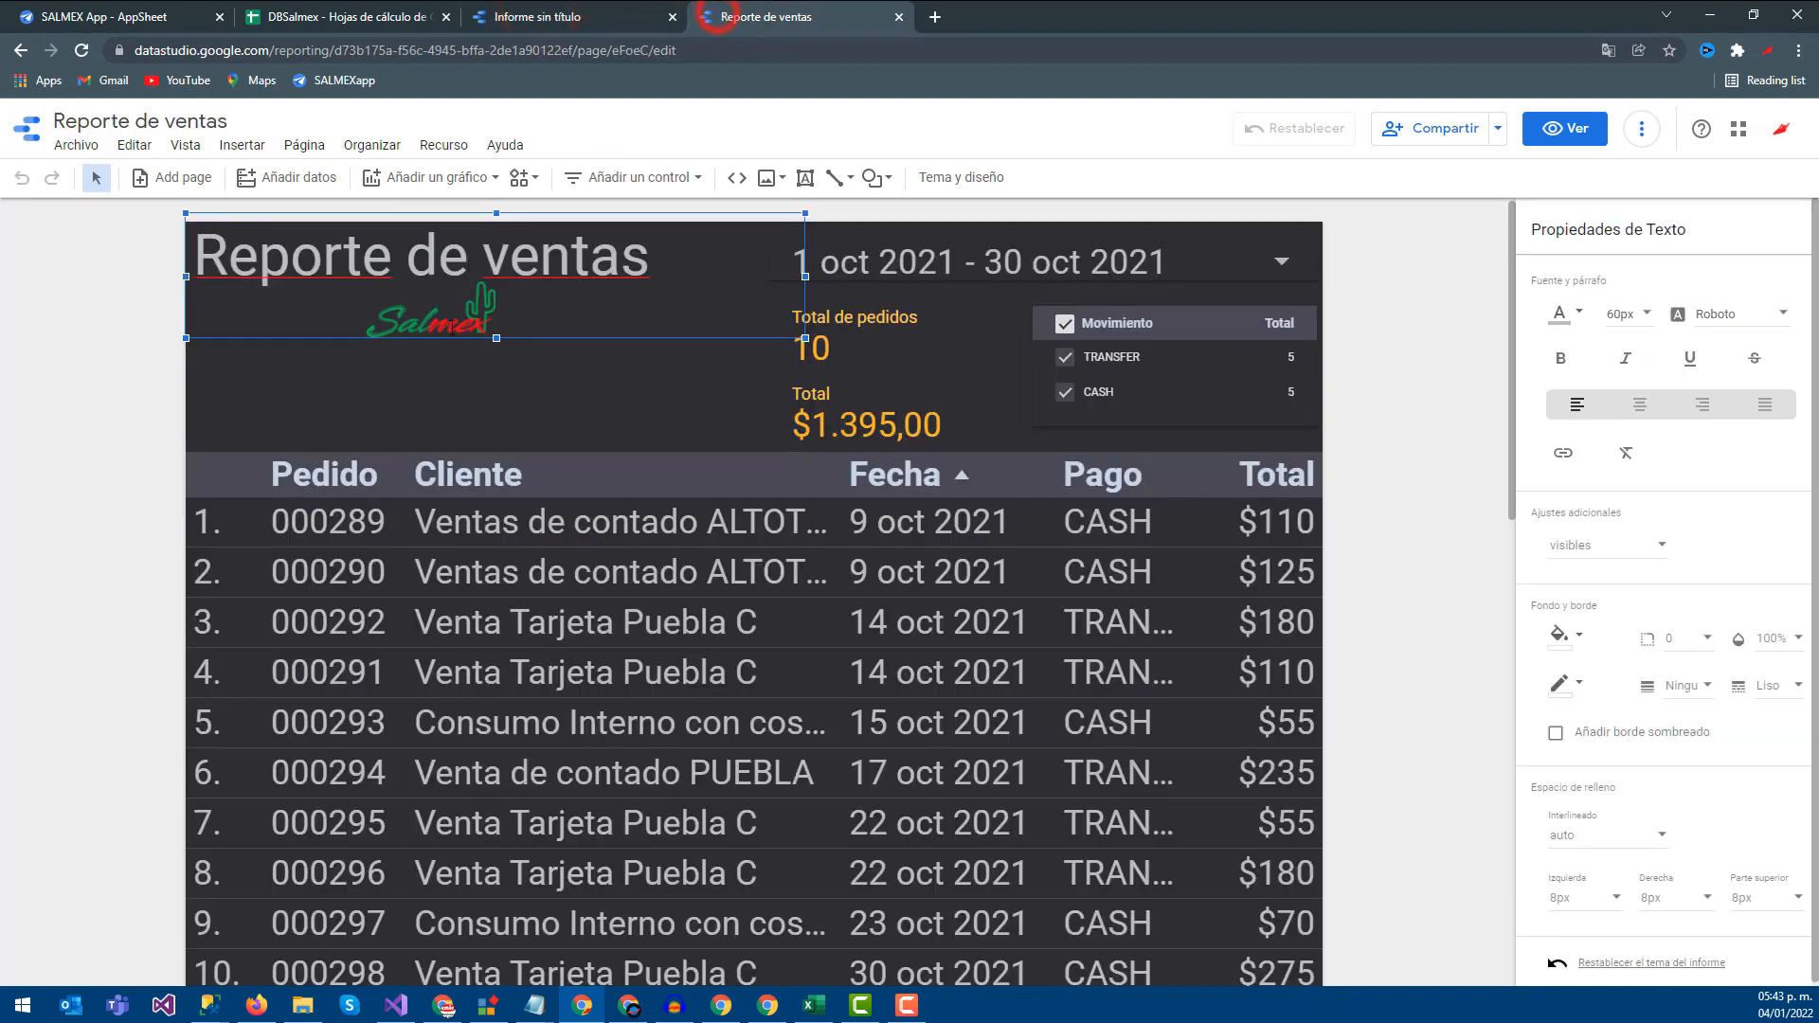
left_click(440, 344)
left_click(436, 329)
left_click_drag(499, 337, 495, 282)
left_click(453, 323)
right_click(454, 323)
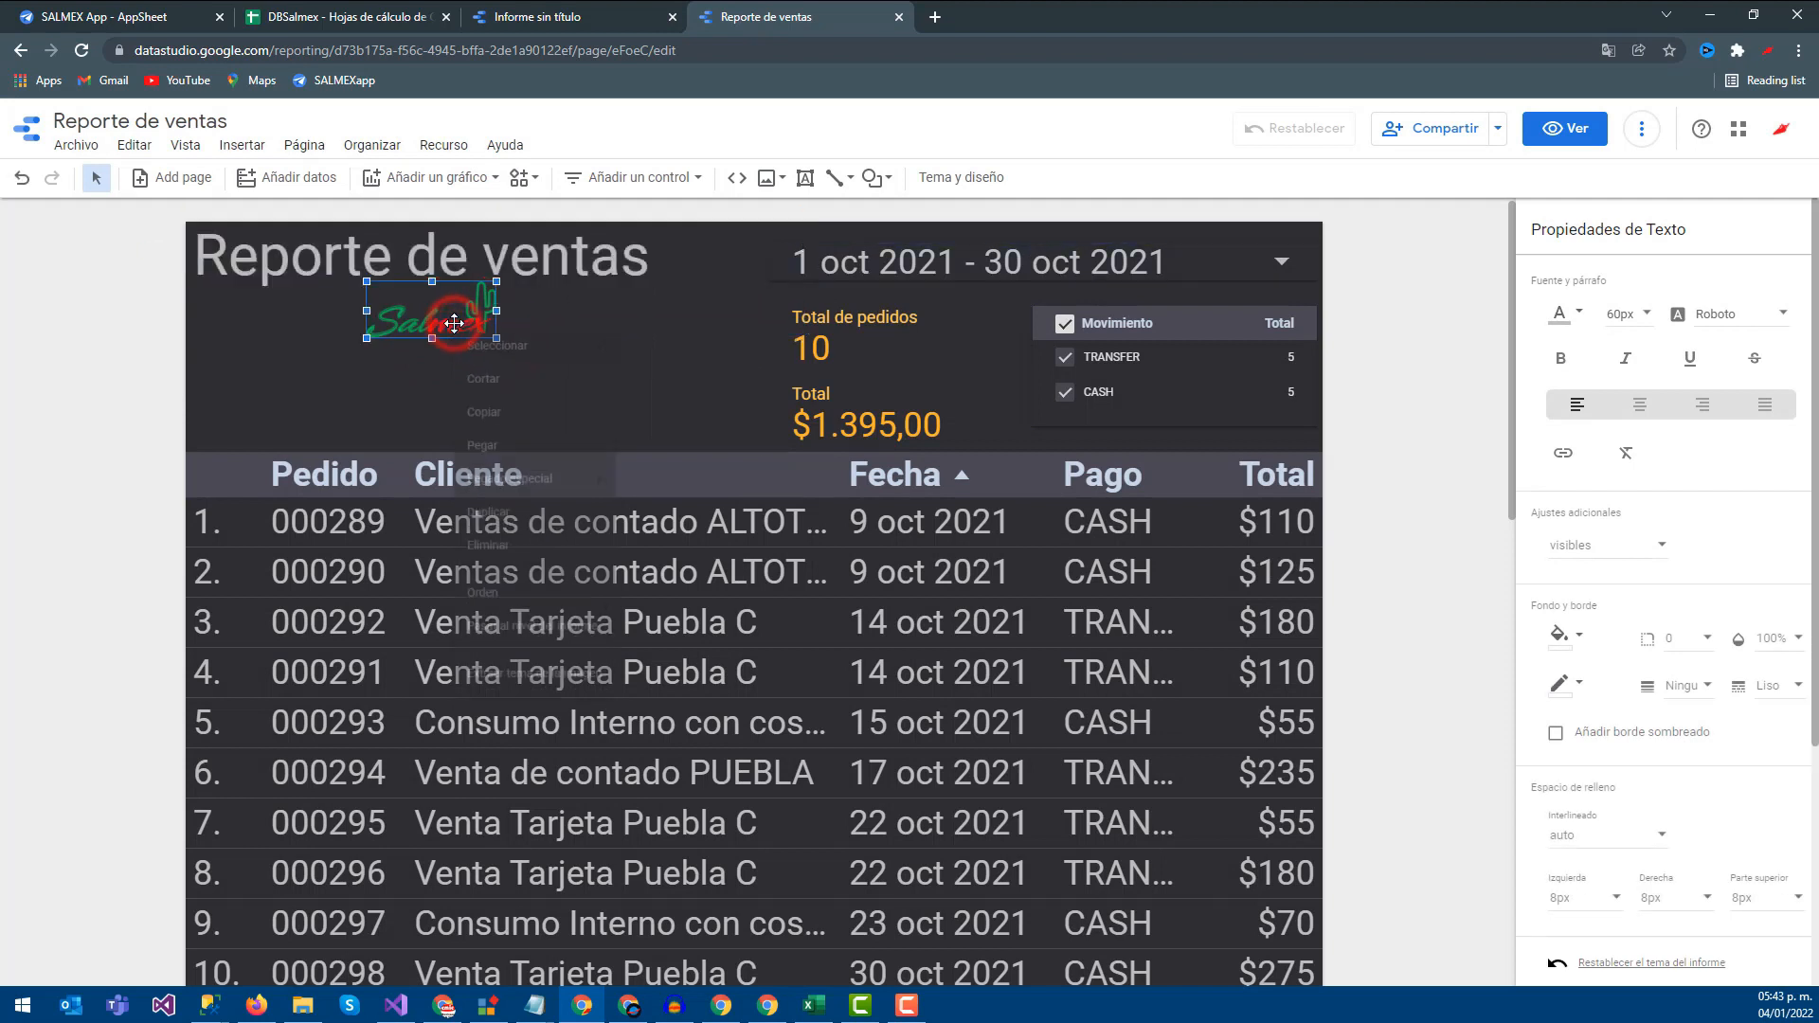
left_click(489, 425)
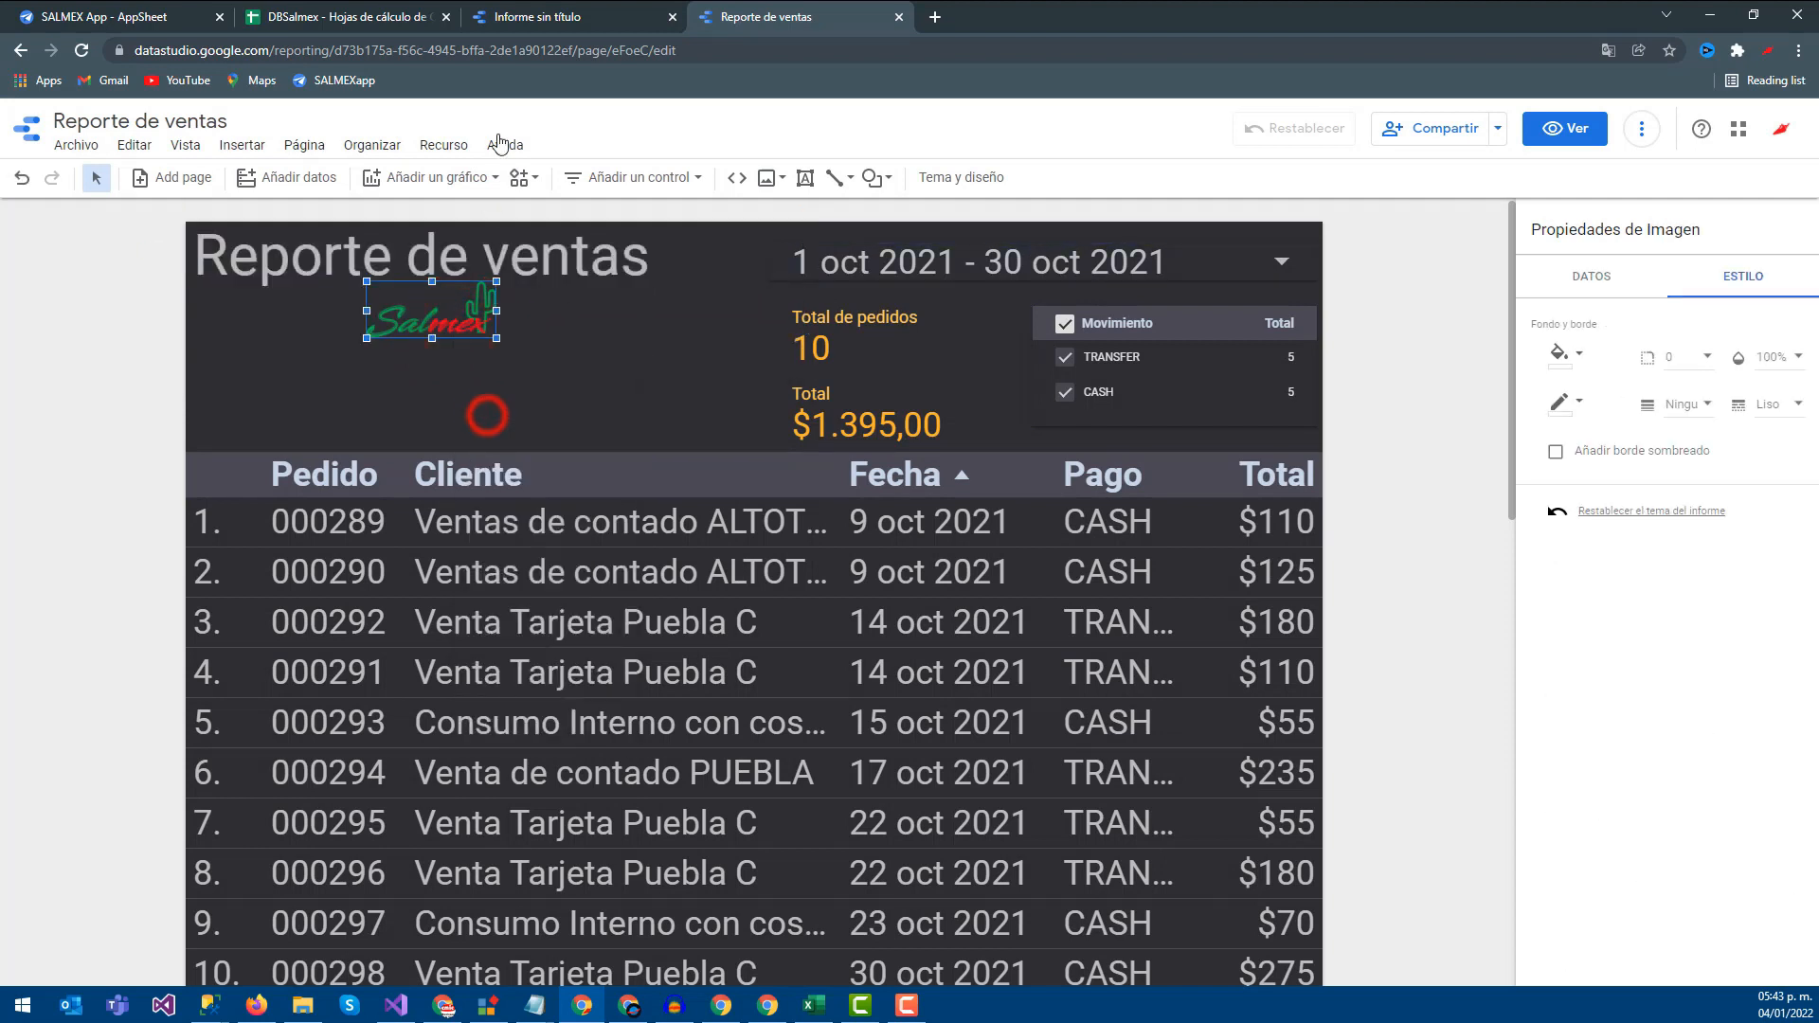
Delete the purchase report's old logo and paste the copied Salmex logo
left_click(537, 16)
left_click(526, 351)
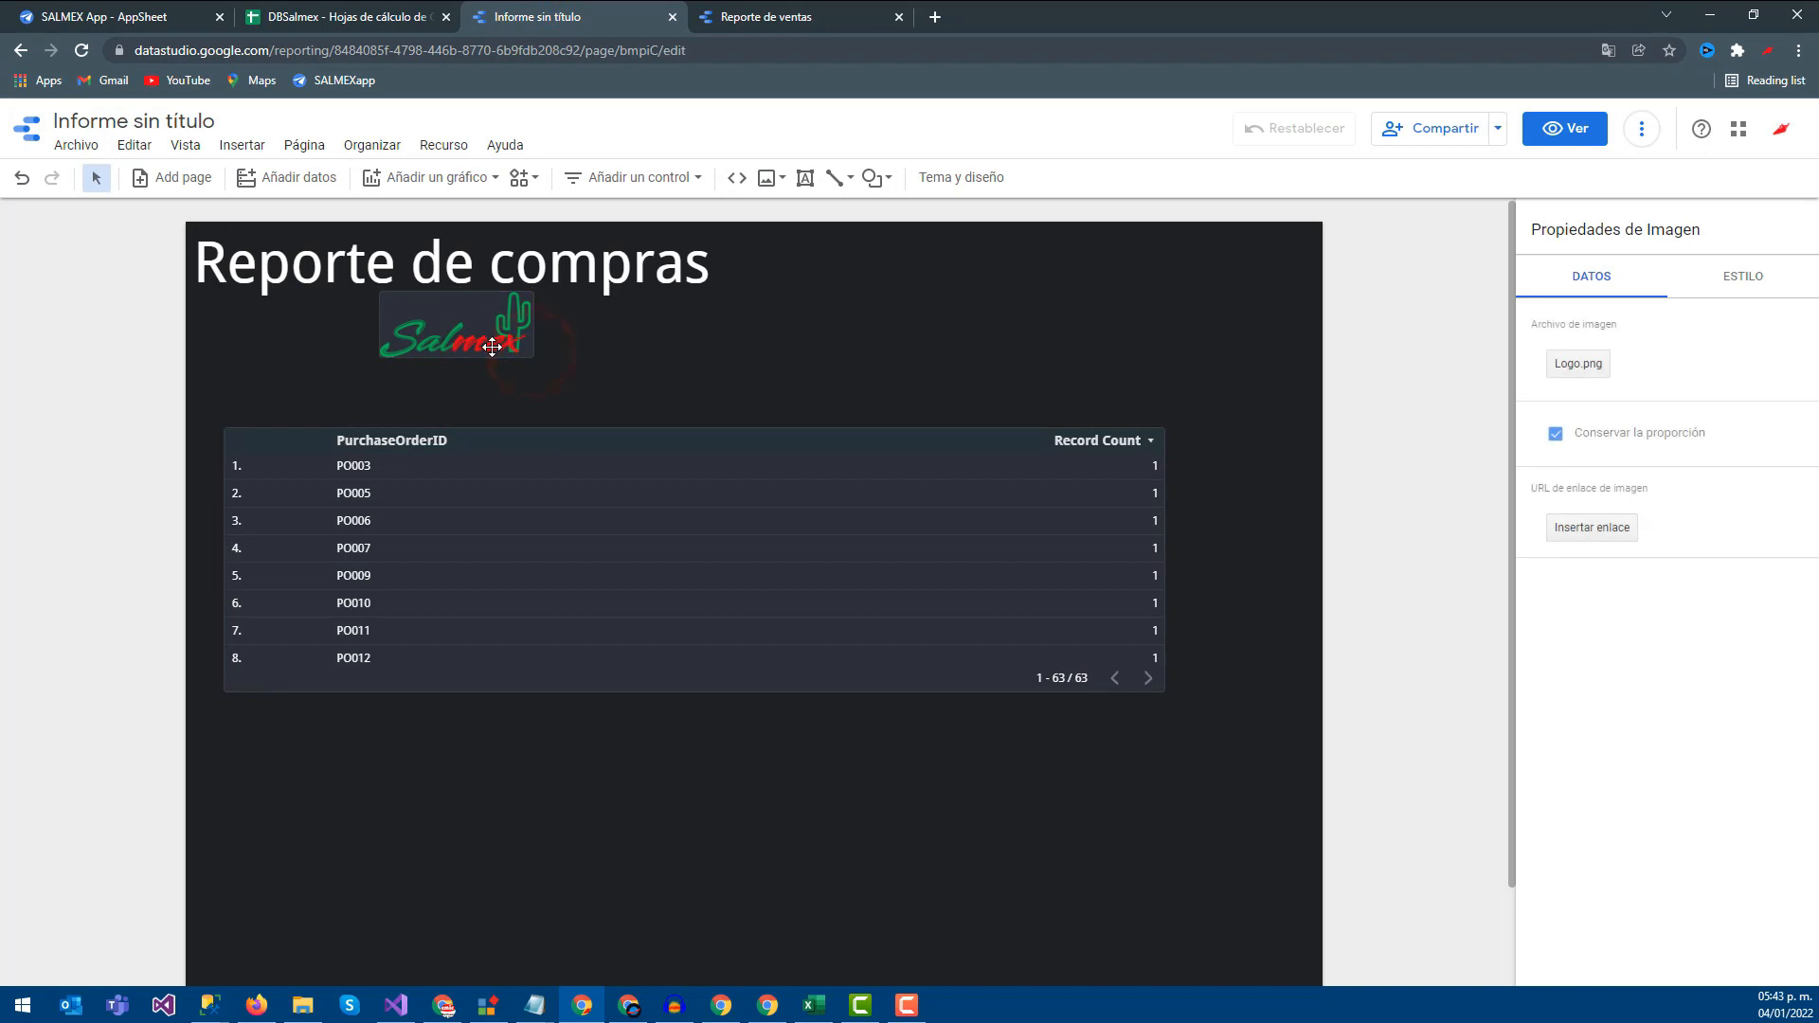
key("Delete")
key("ctrl+v")
left_click(602, 348)
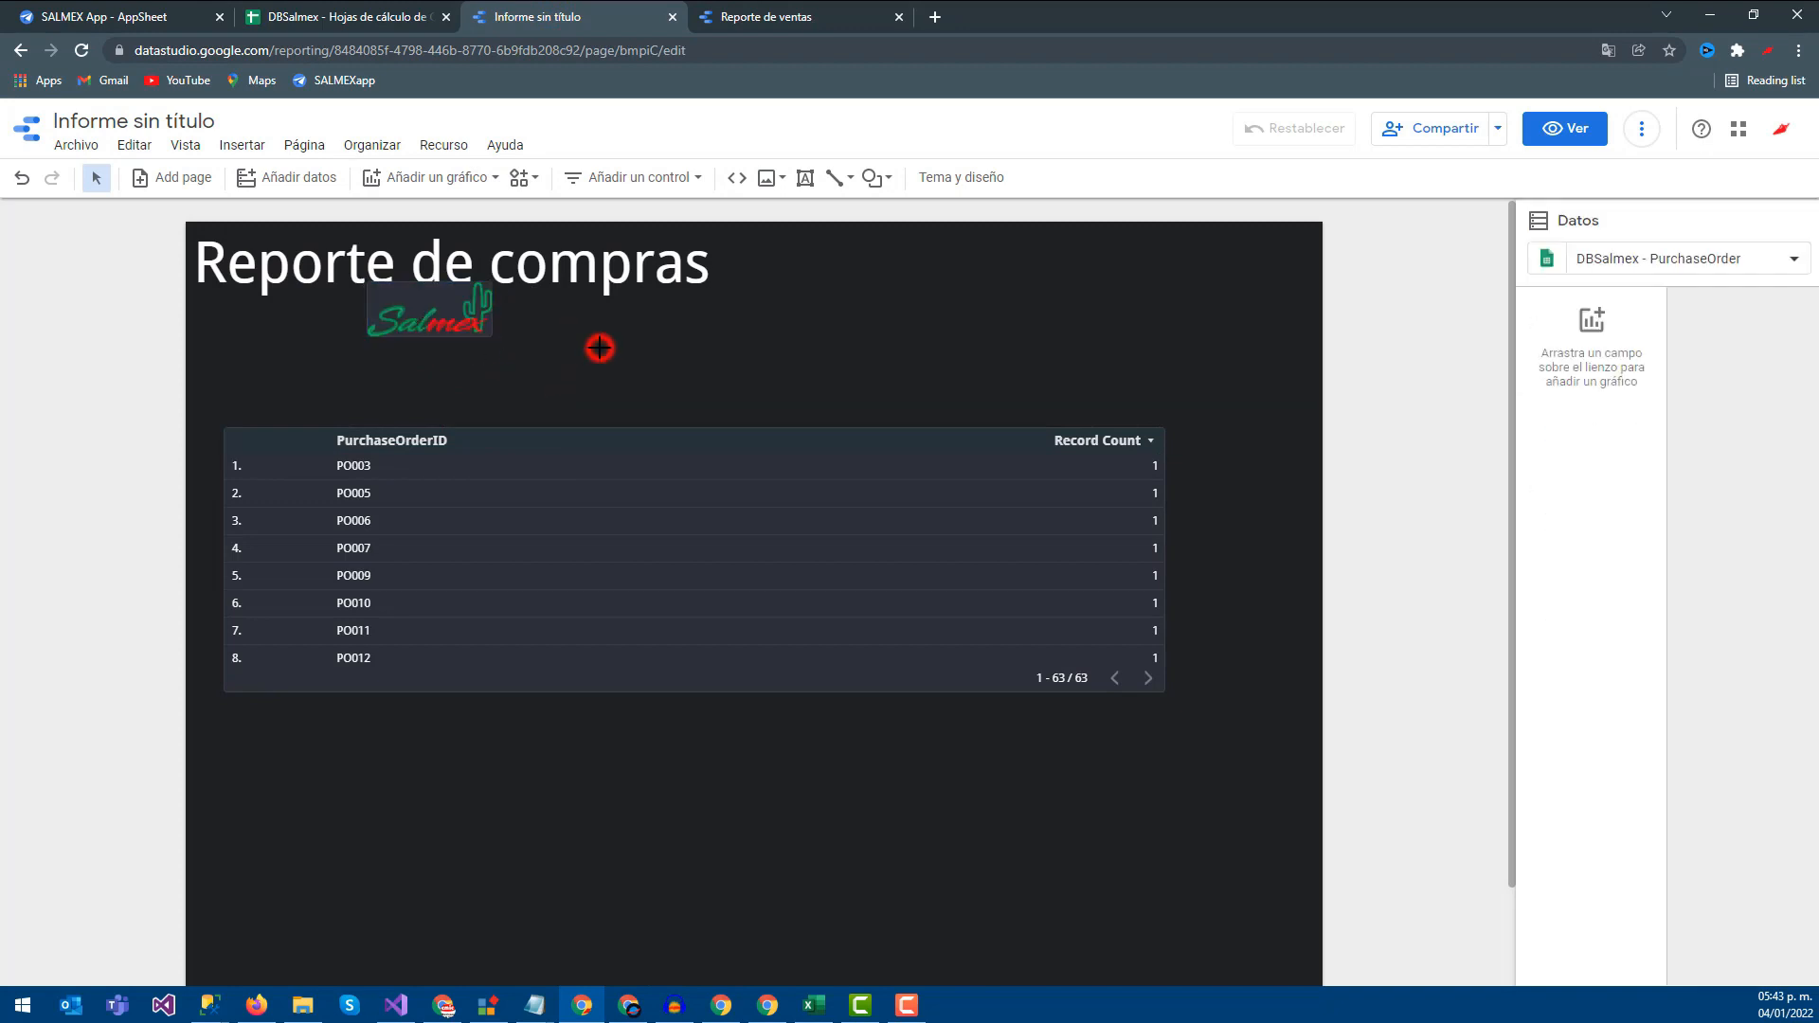
Compare both reports' titles and select the Reporte de compras title box
left_click(768, 17)
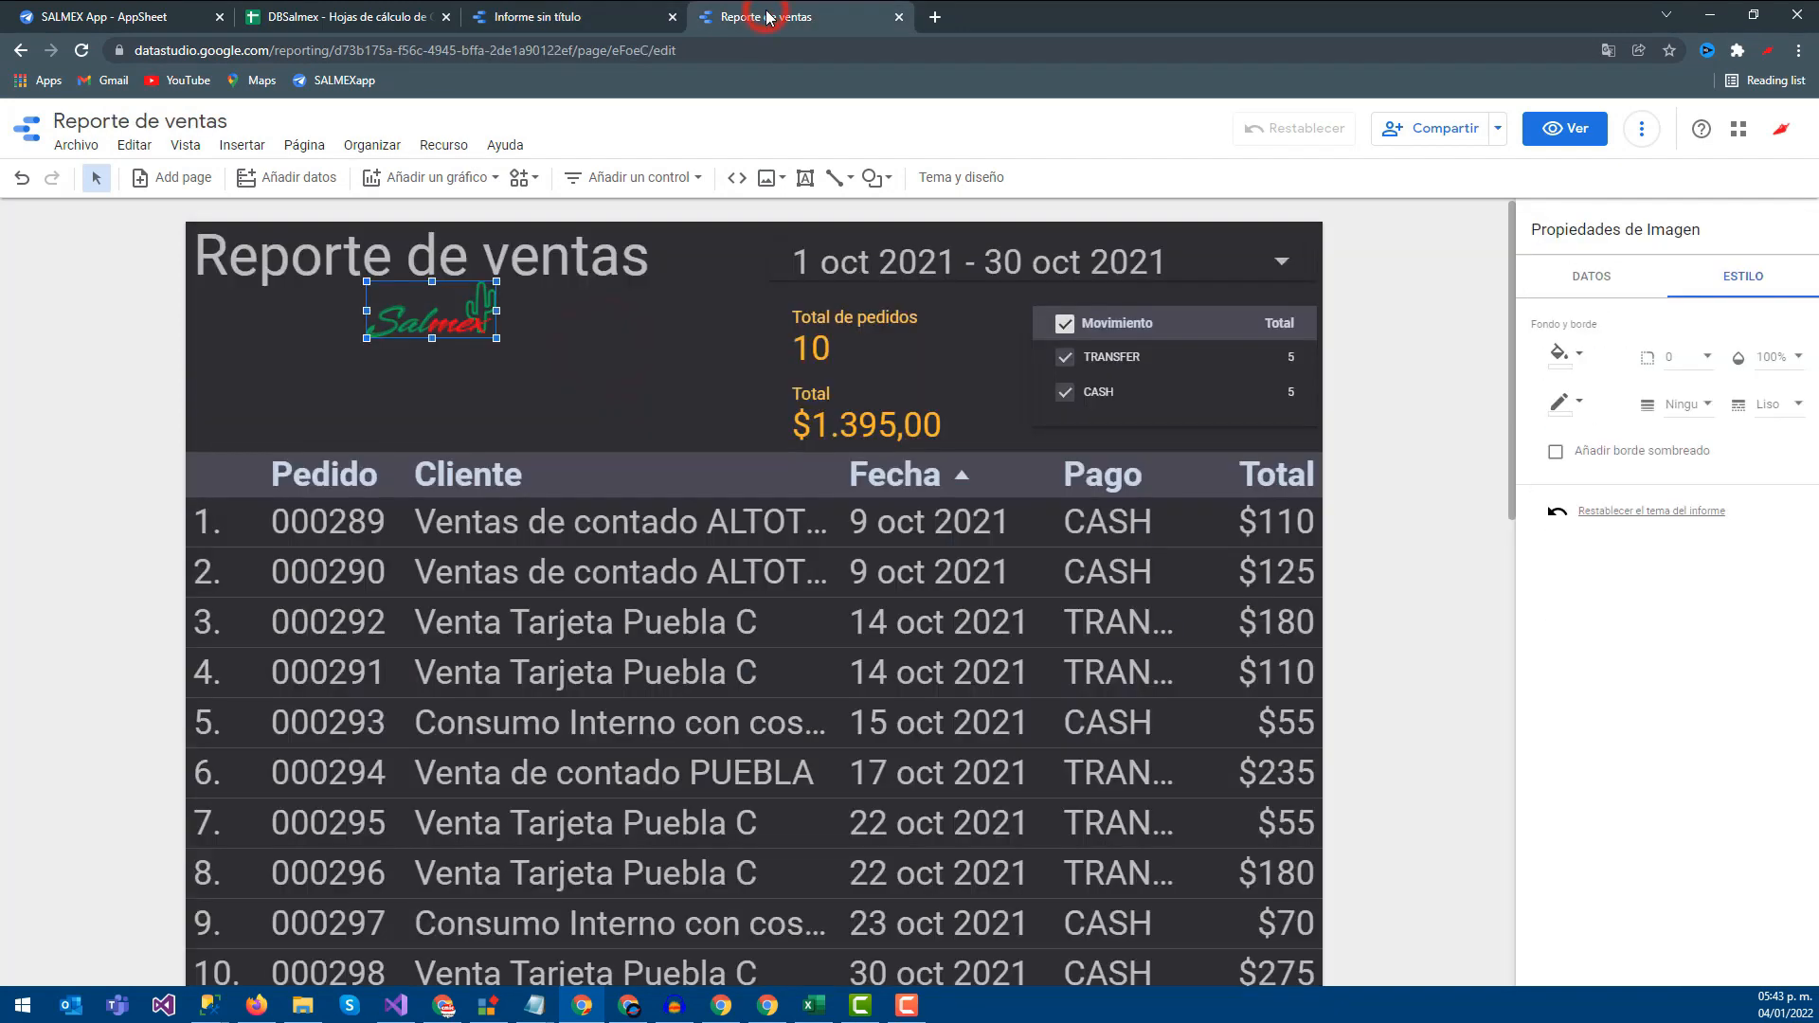
left_click(580, 17)
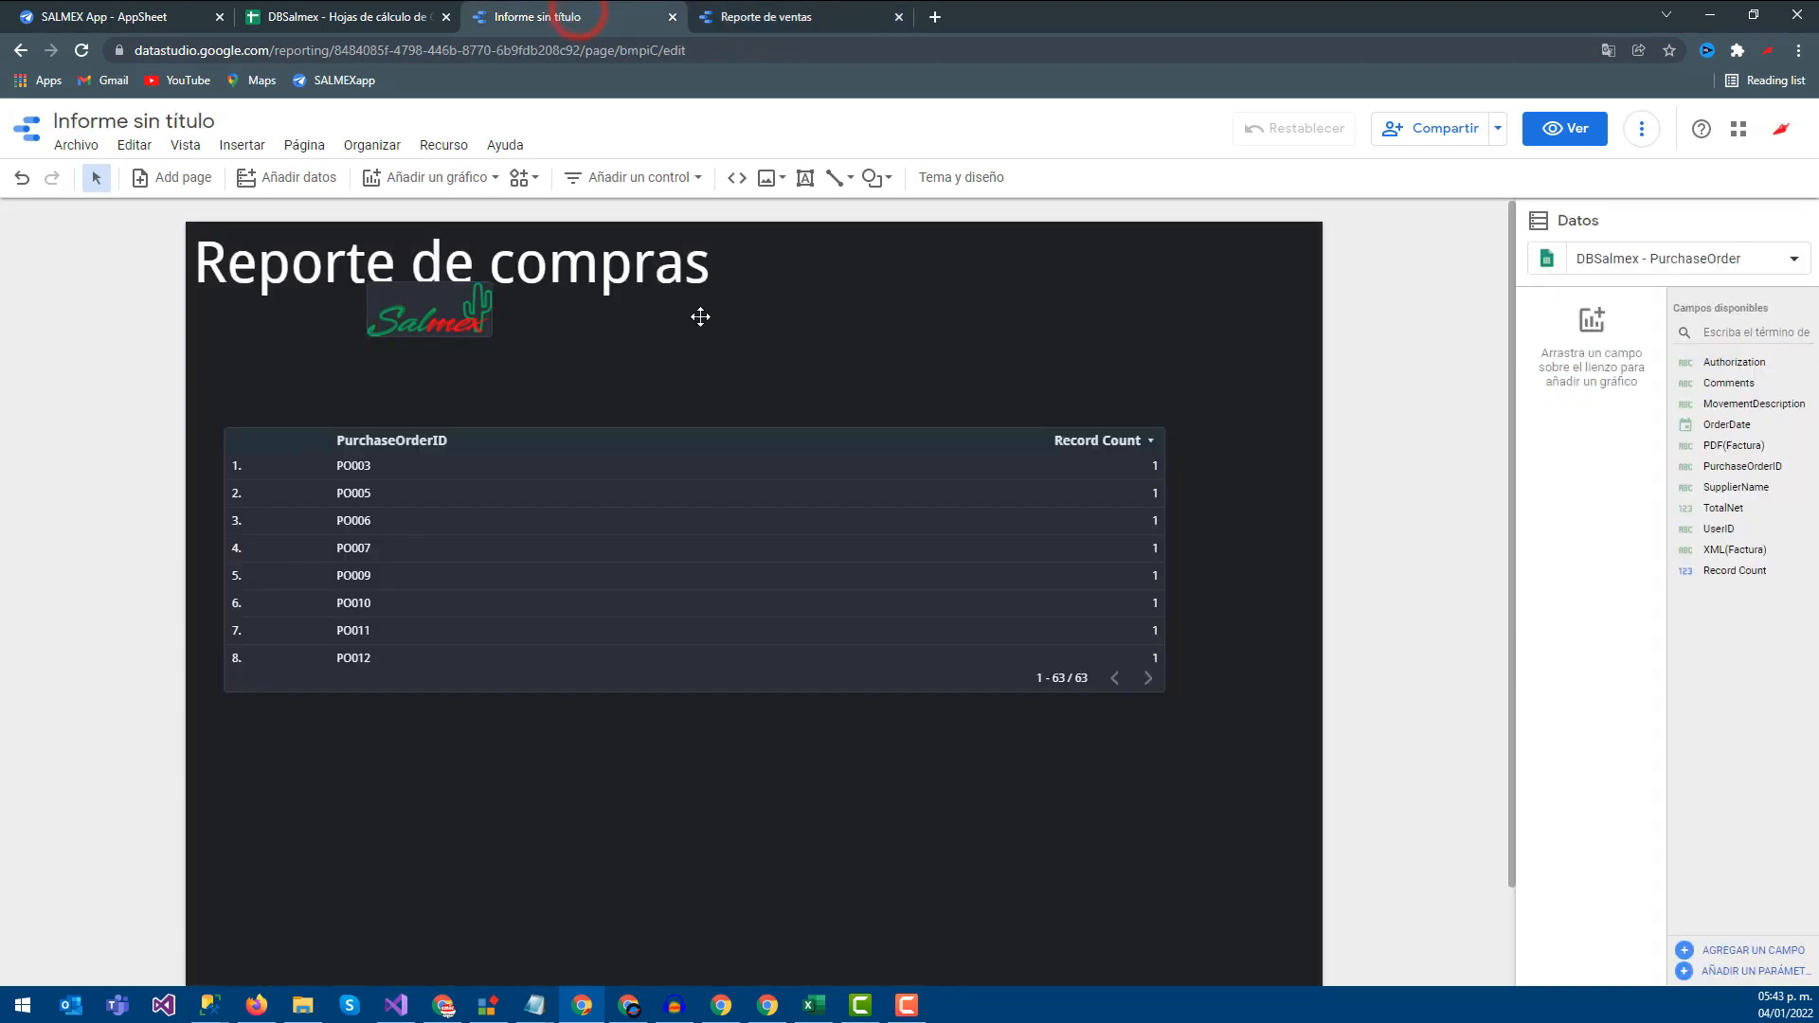
left_click(721, 368)
left_click(767, 16)
left_click(487, 267)
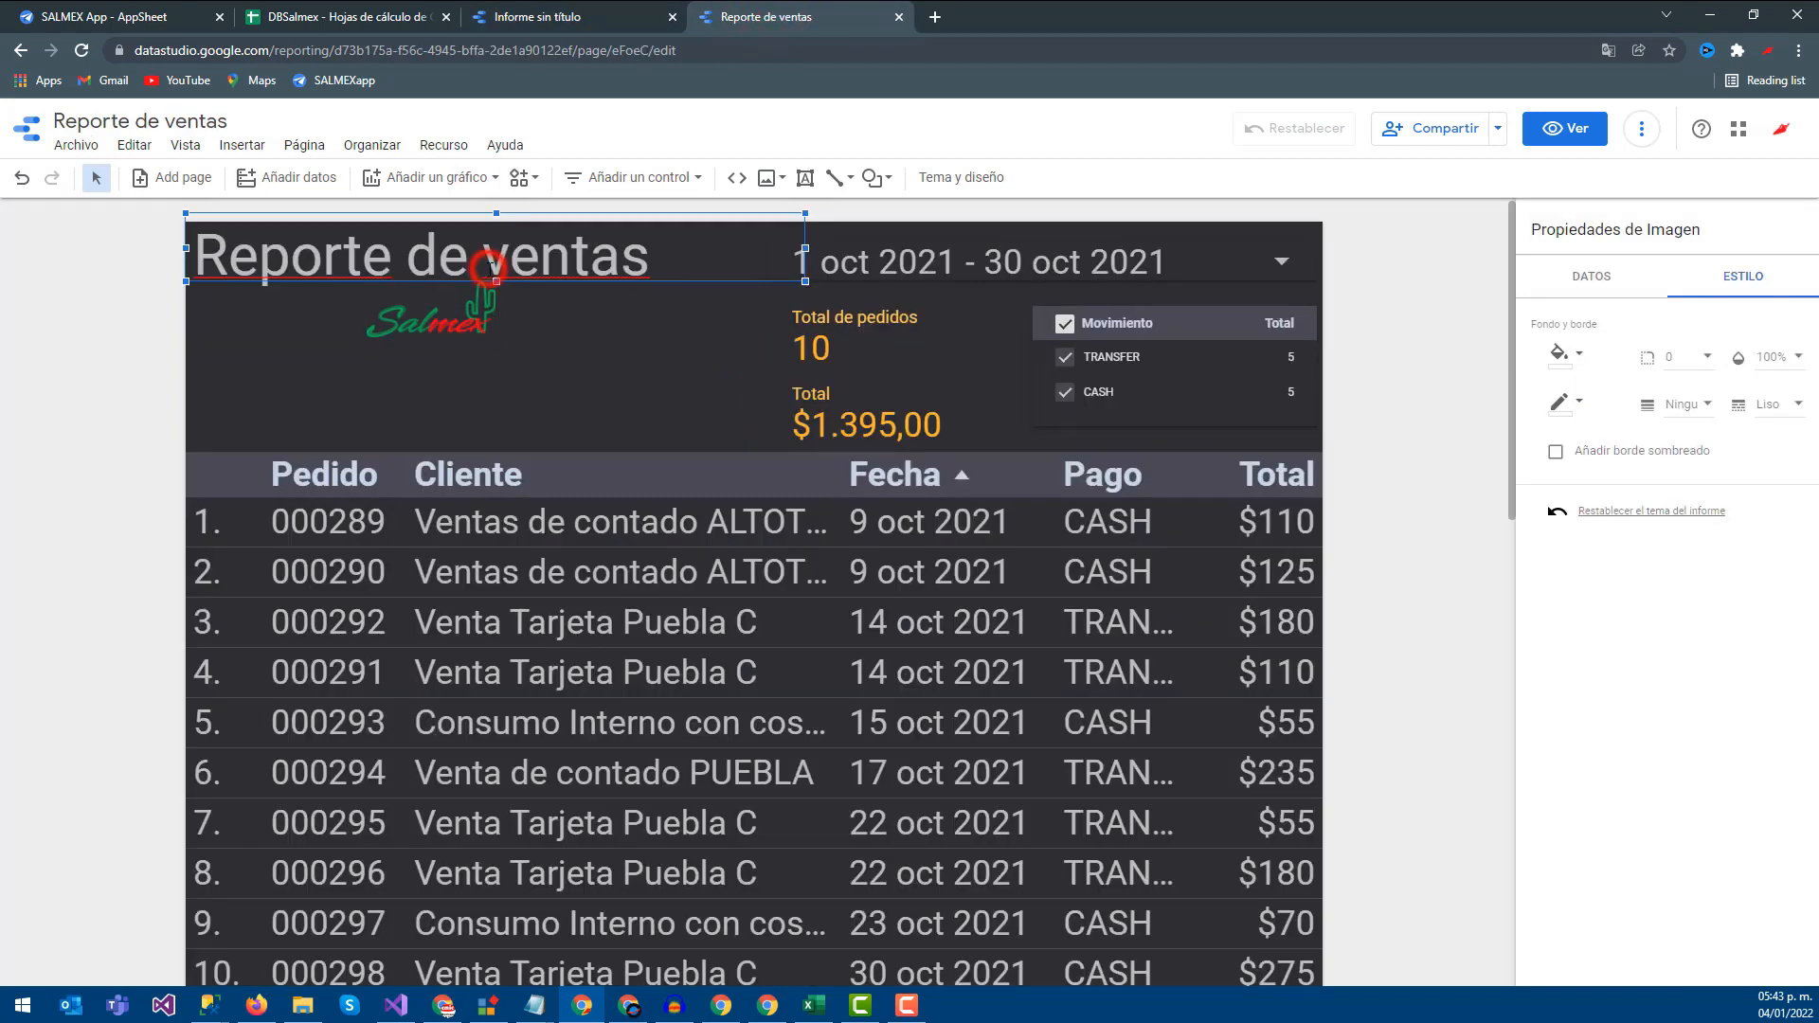
left_click(599, 21)
left_click(545, 276)
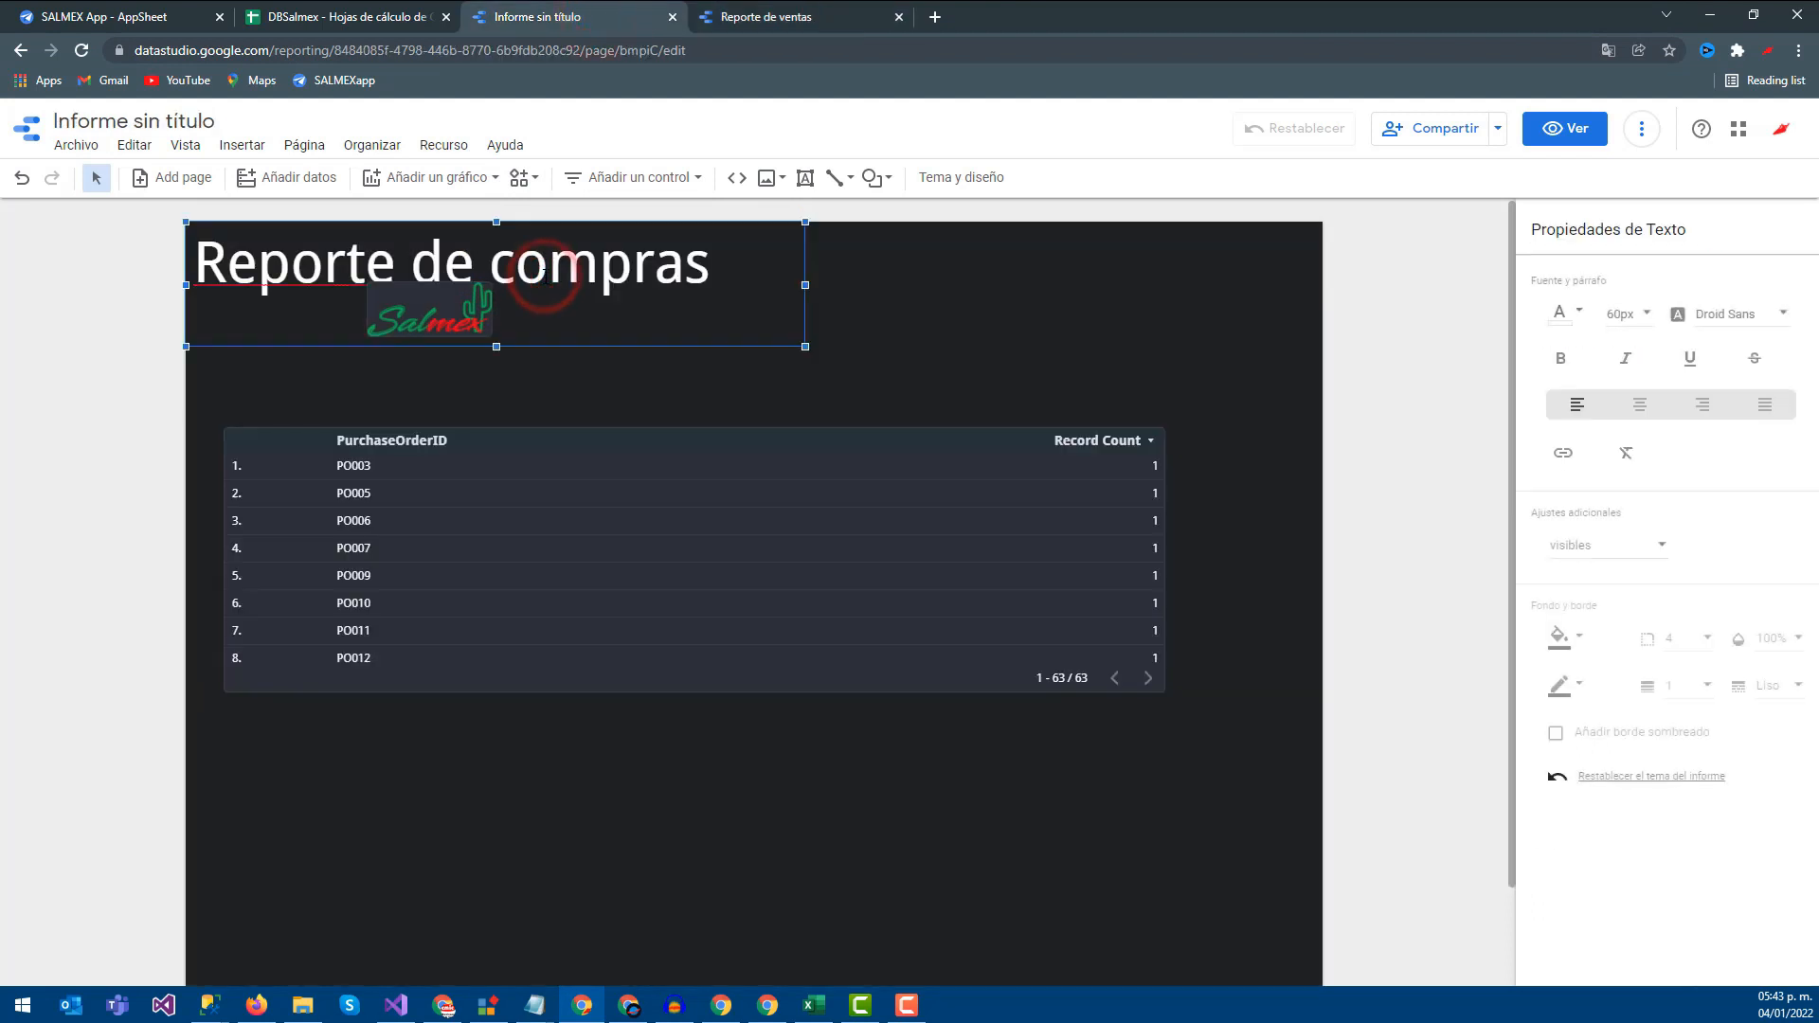
Shorten the 'Reporte de compras' title box and change its font colour from white to grey
left_click_drag(493, 343, 493, 290)
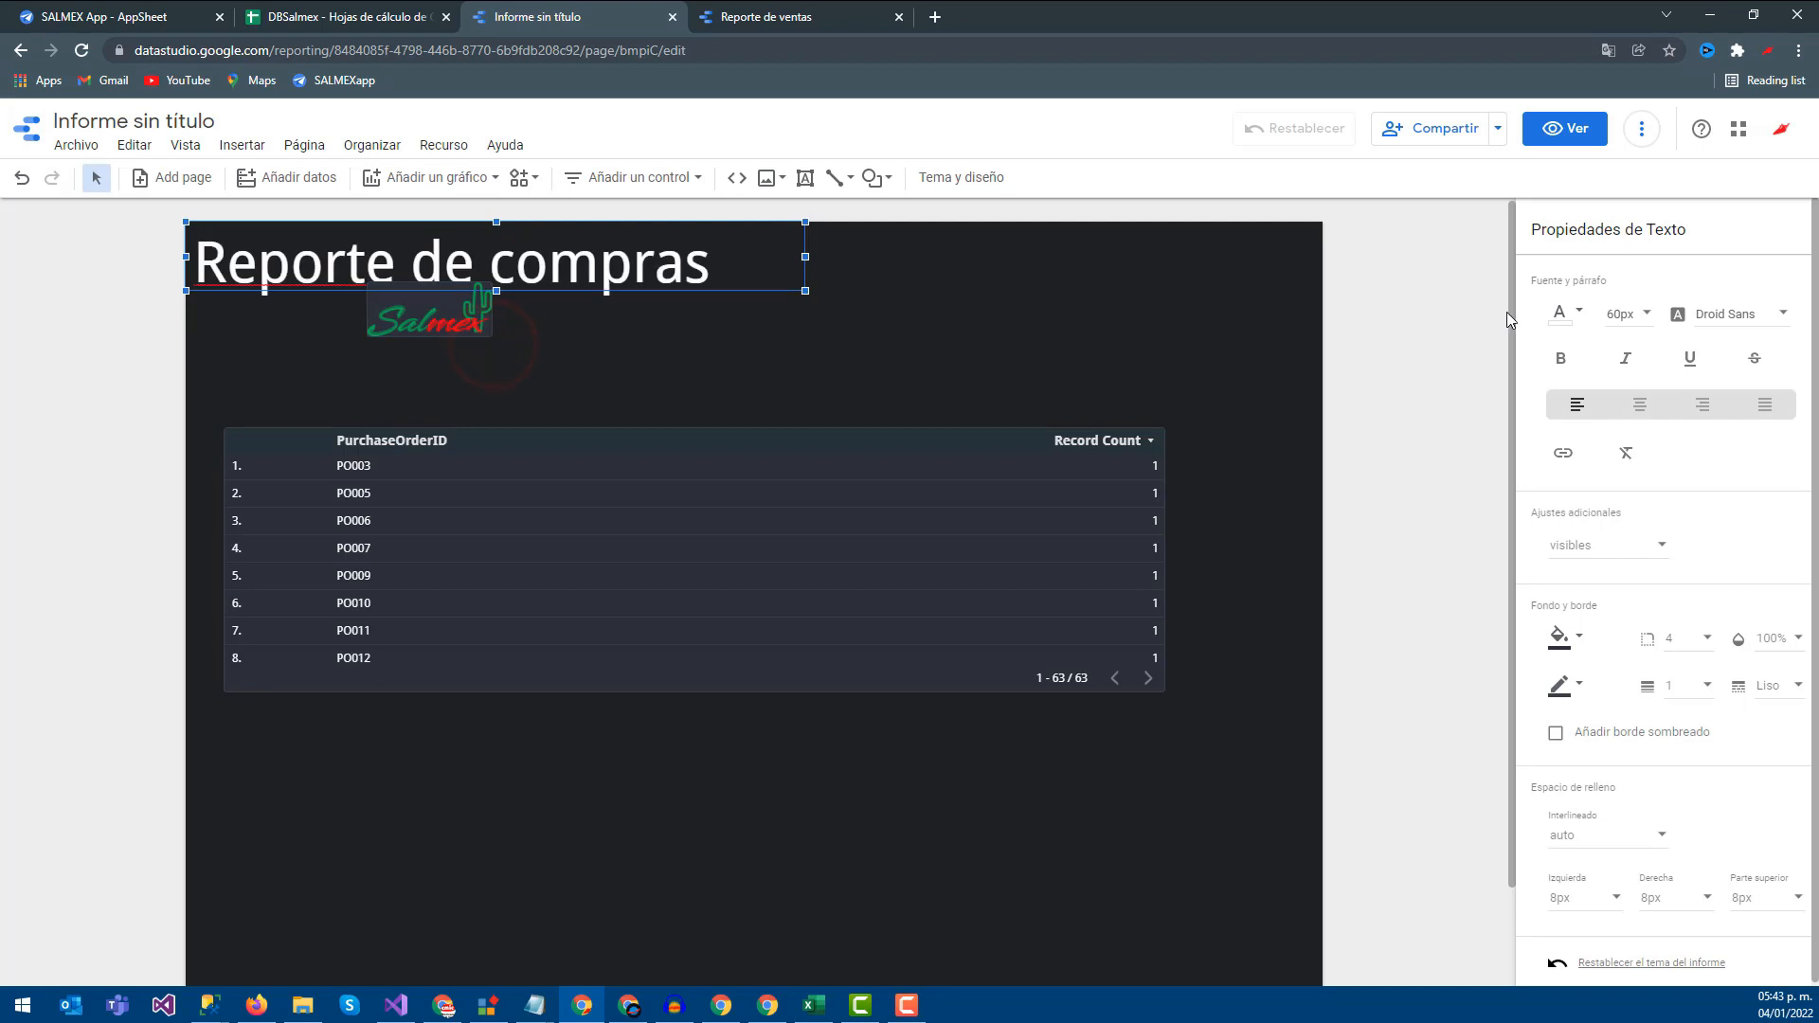
left_click(1563, 316)
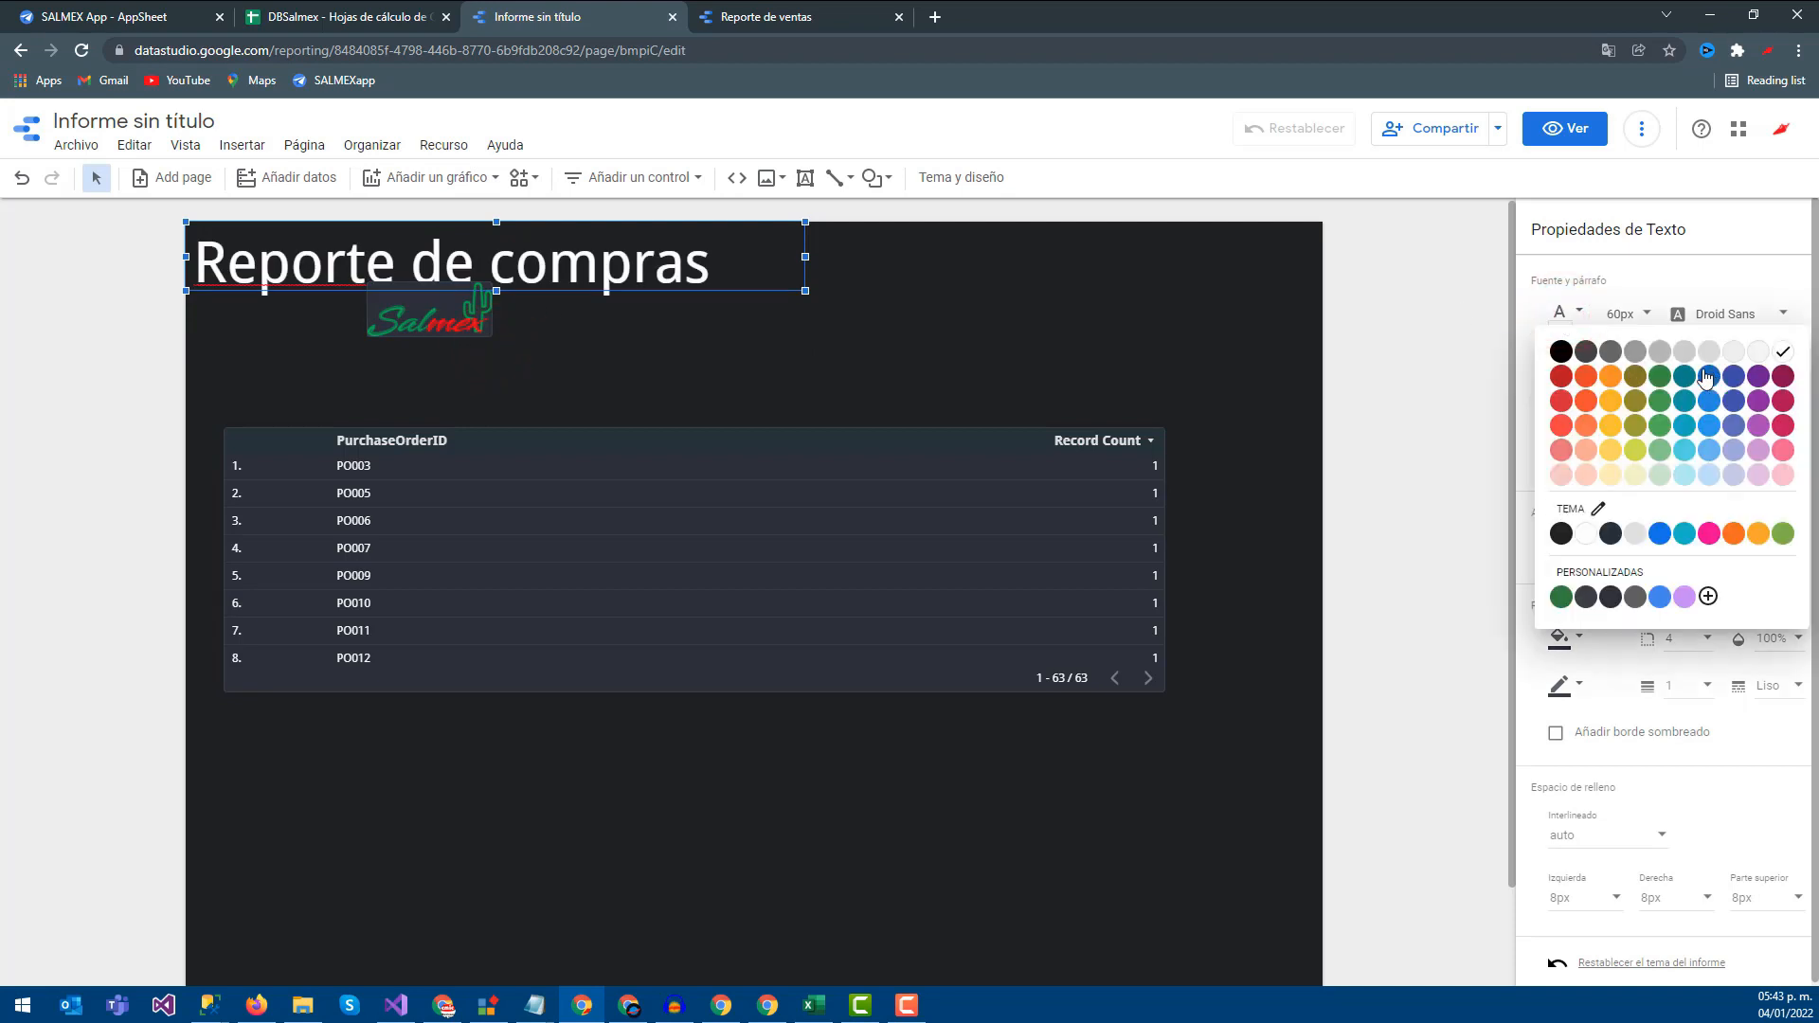
left_click(1657, 359)
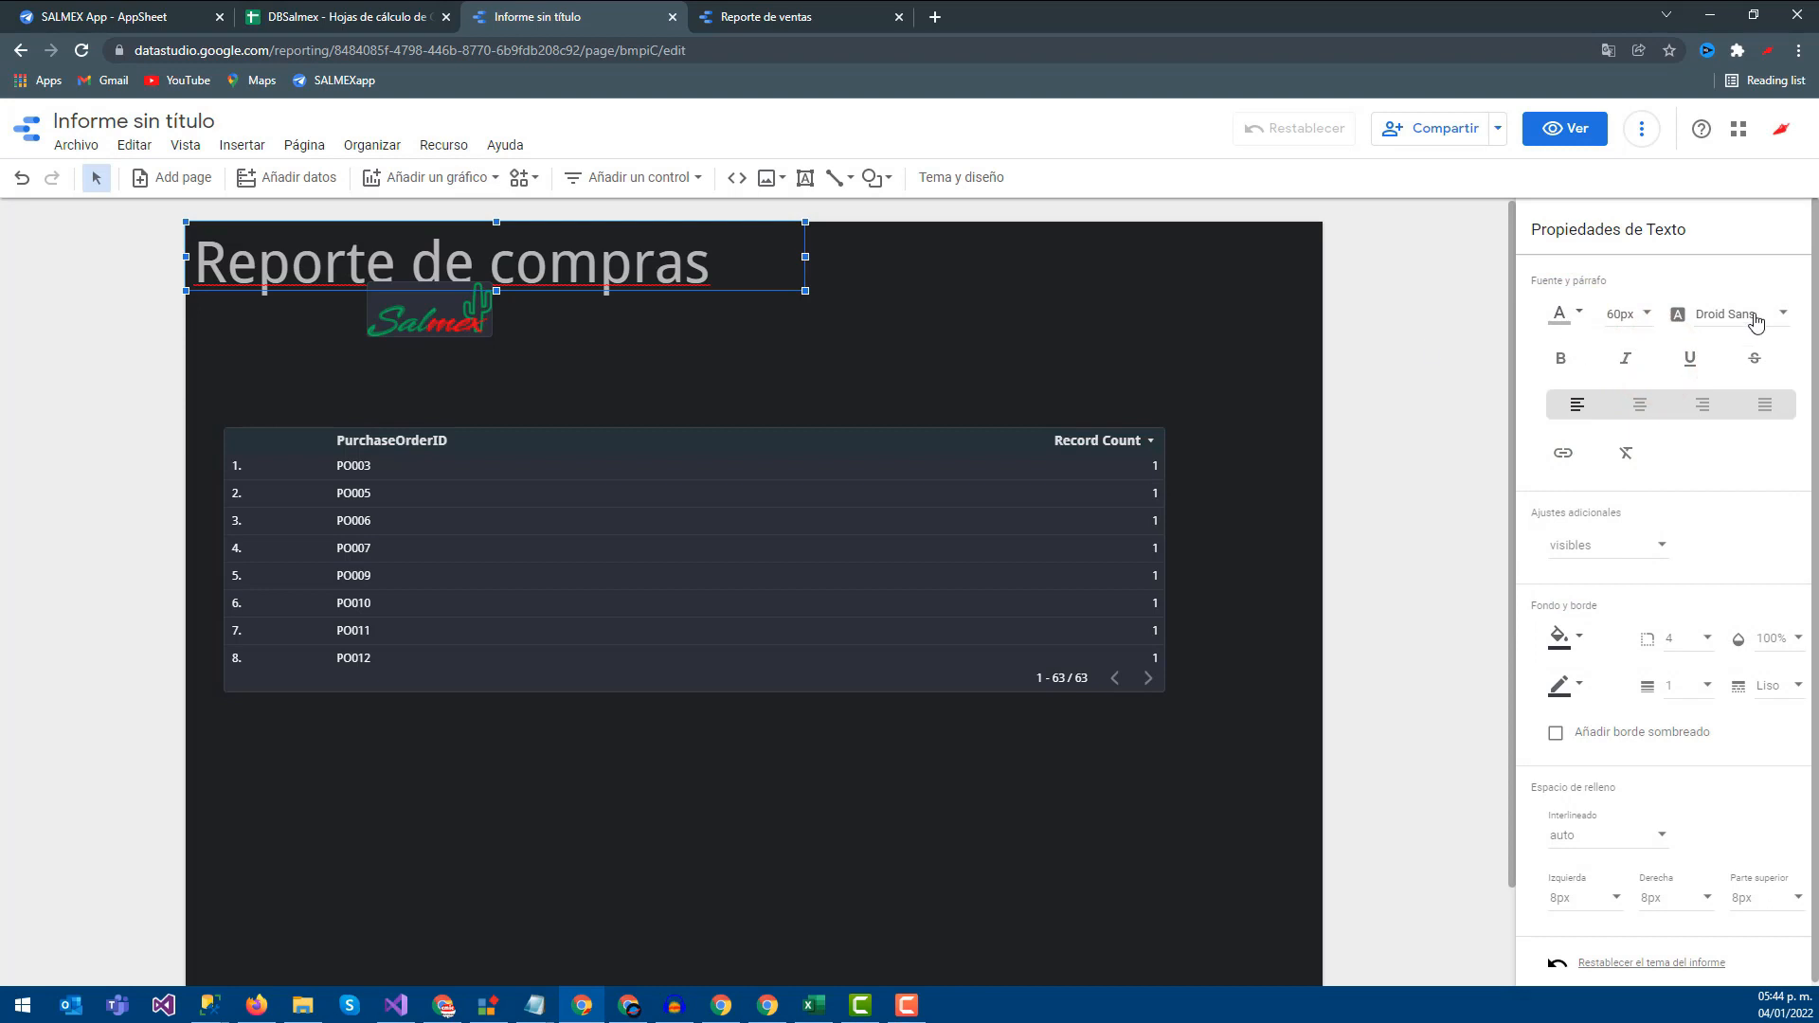
left_click(1037, 326)
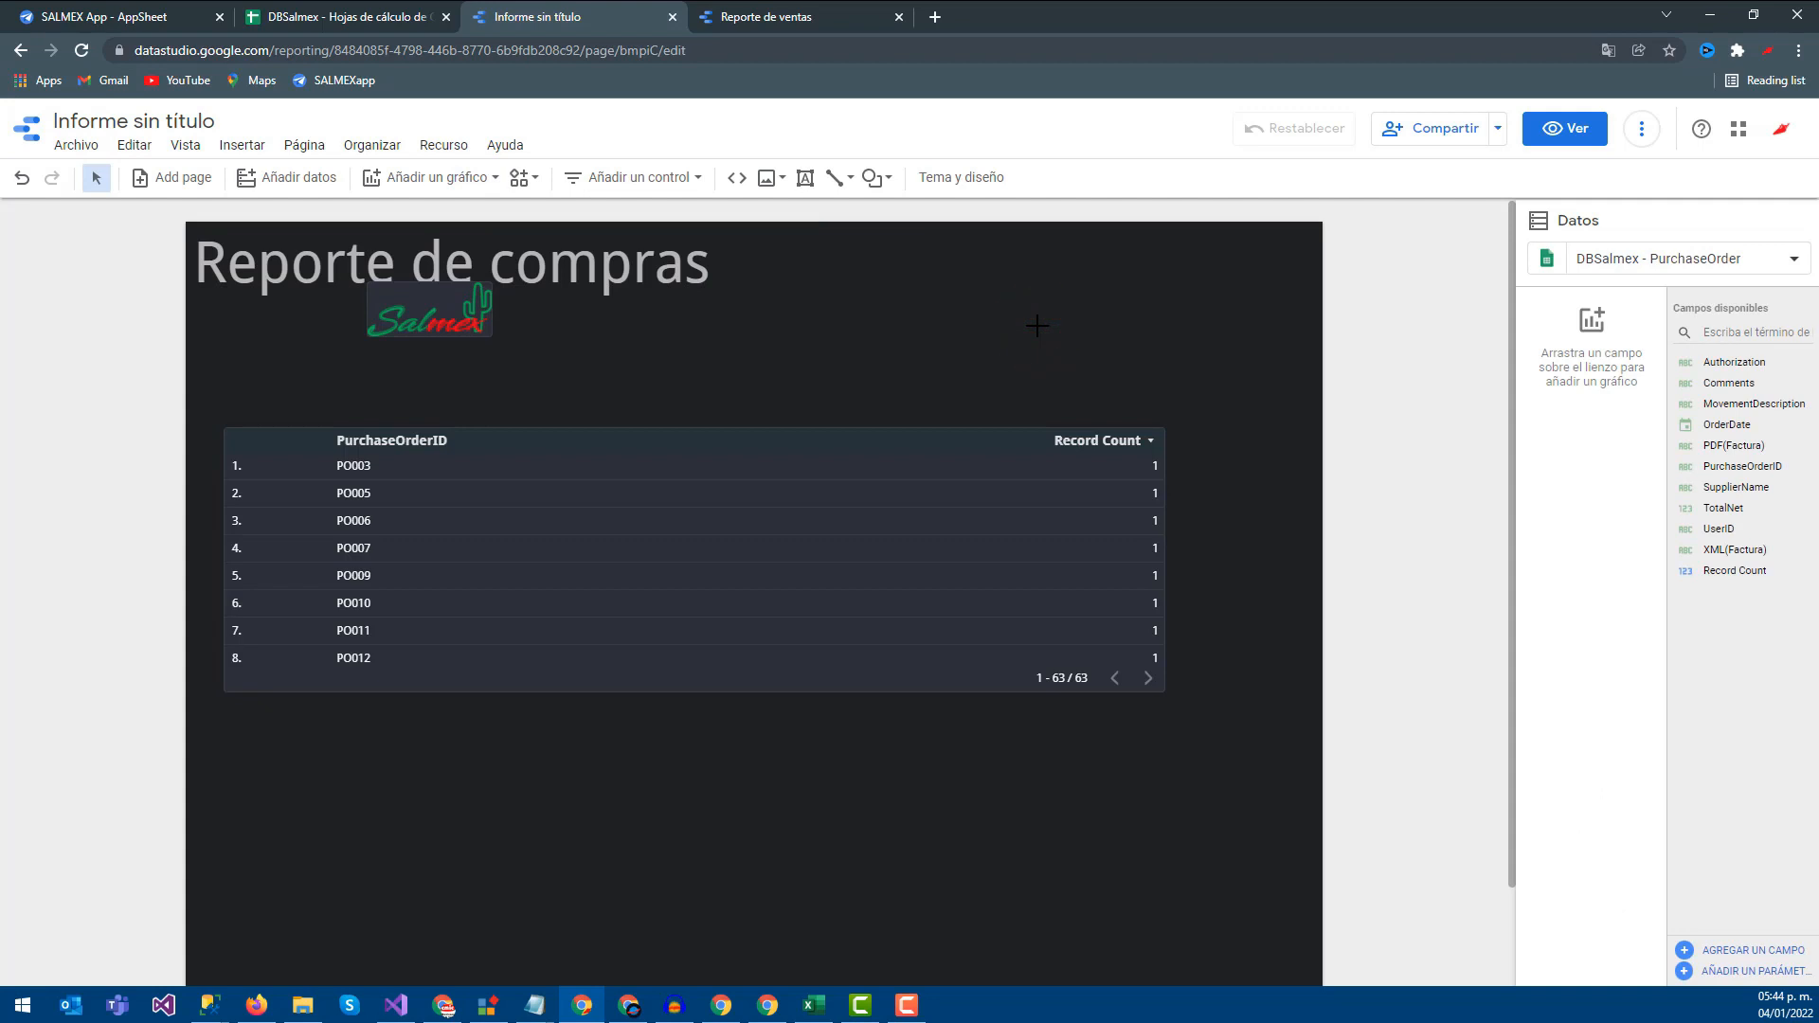
Select the purchase order table to bring up its properties
left_click(711, 438)
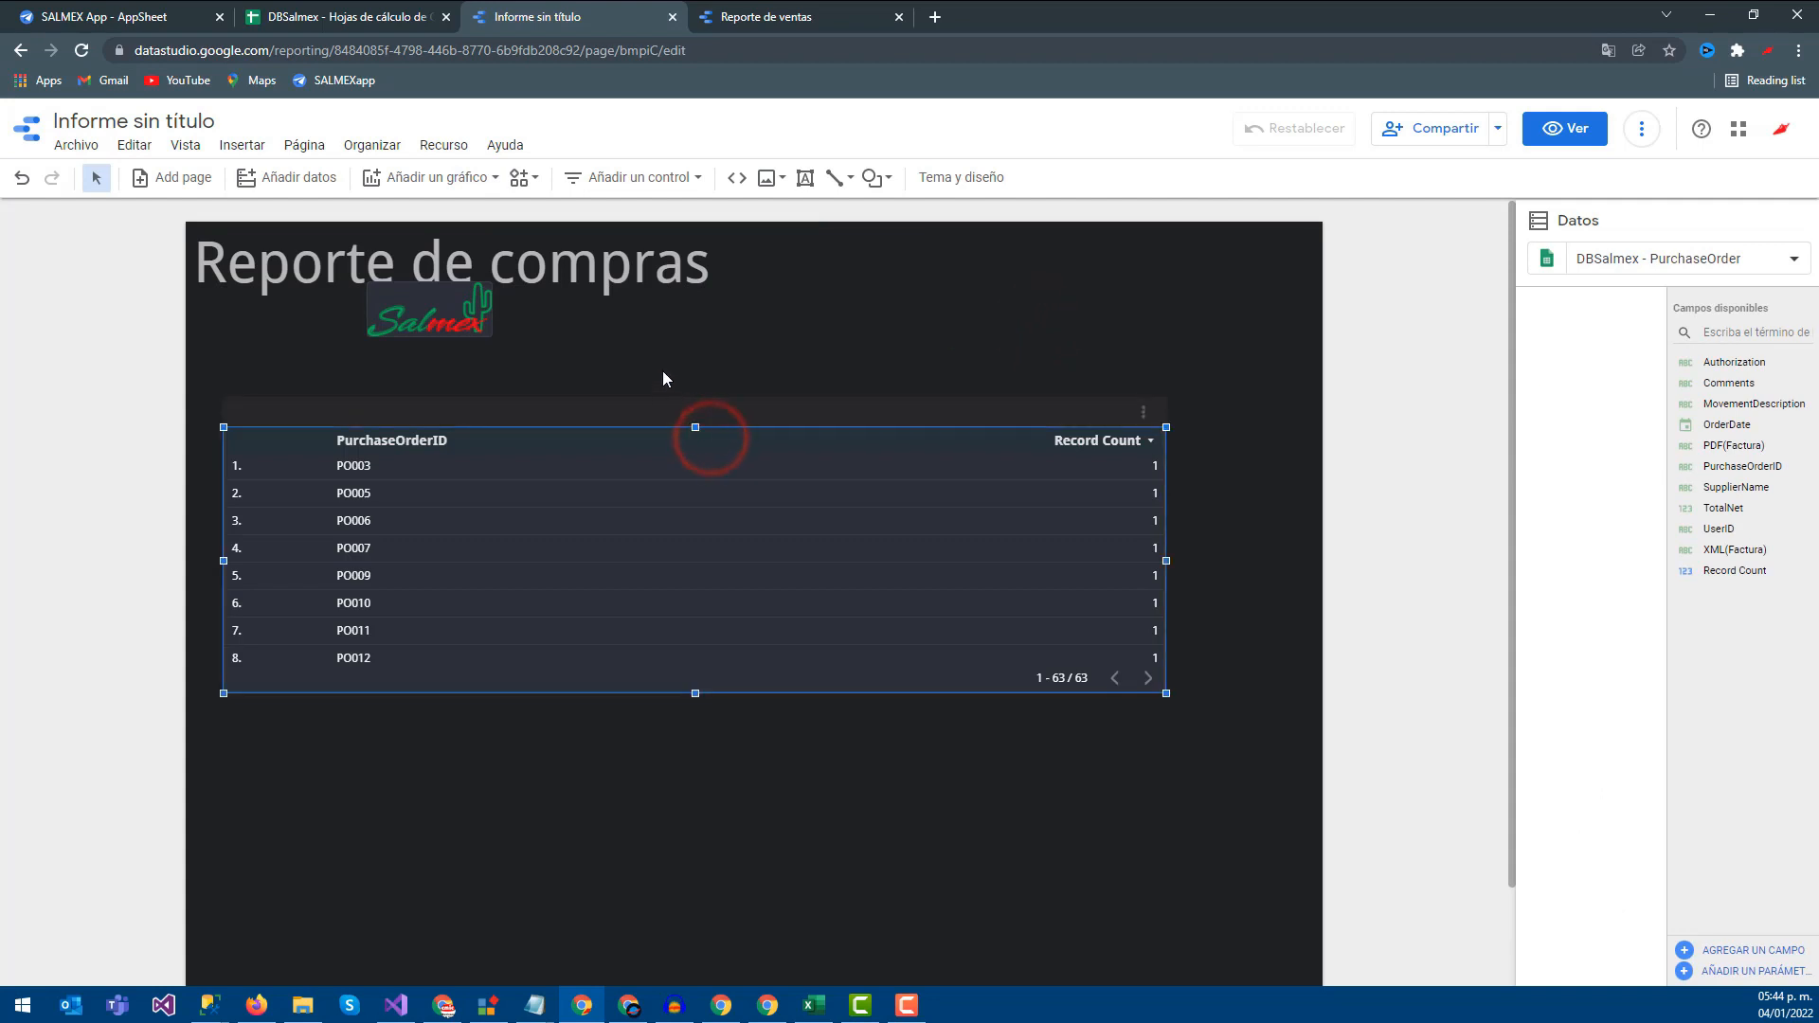
left_click(219, 406)
left_click(309, 420)
left_click(400, 431)
left_click(552, 407)
left_click(439, 730)
left_click(725, 431)
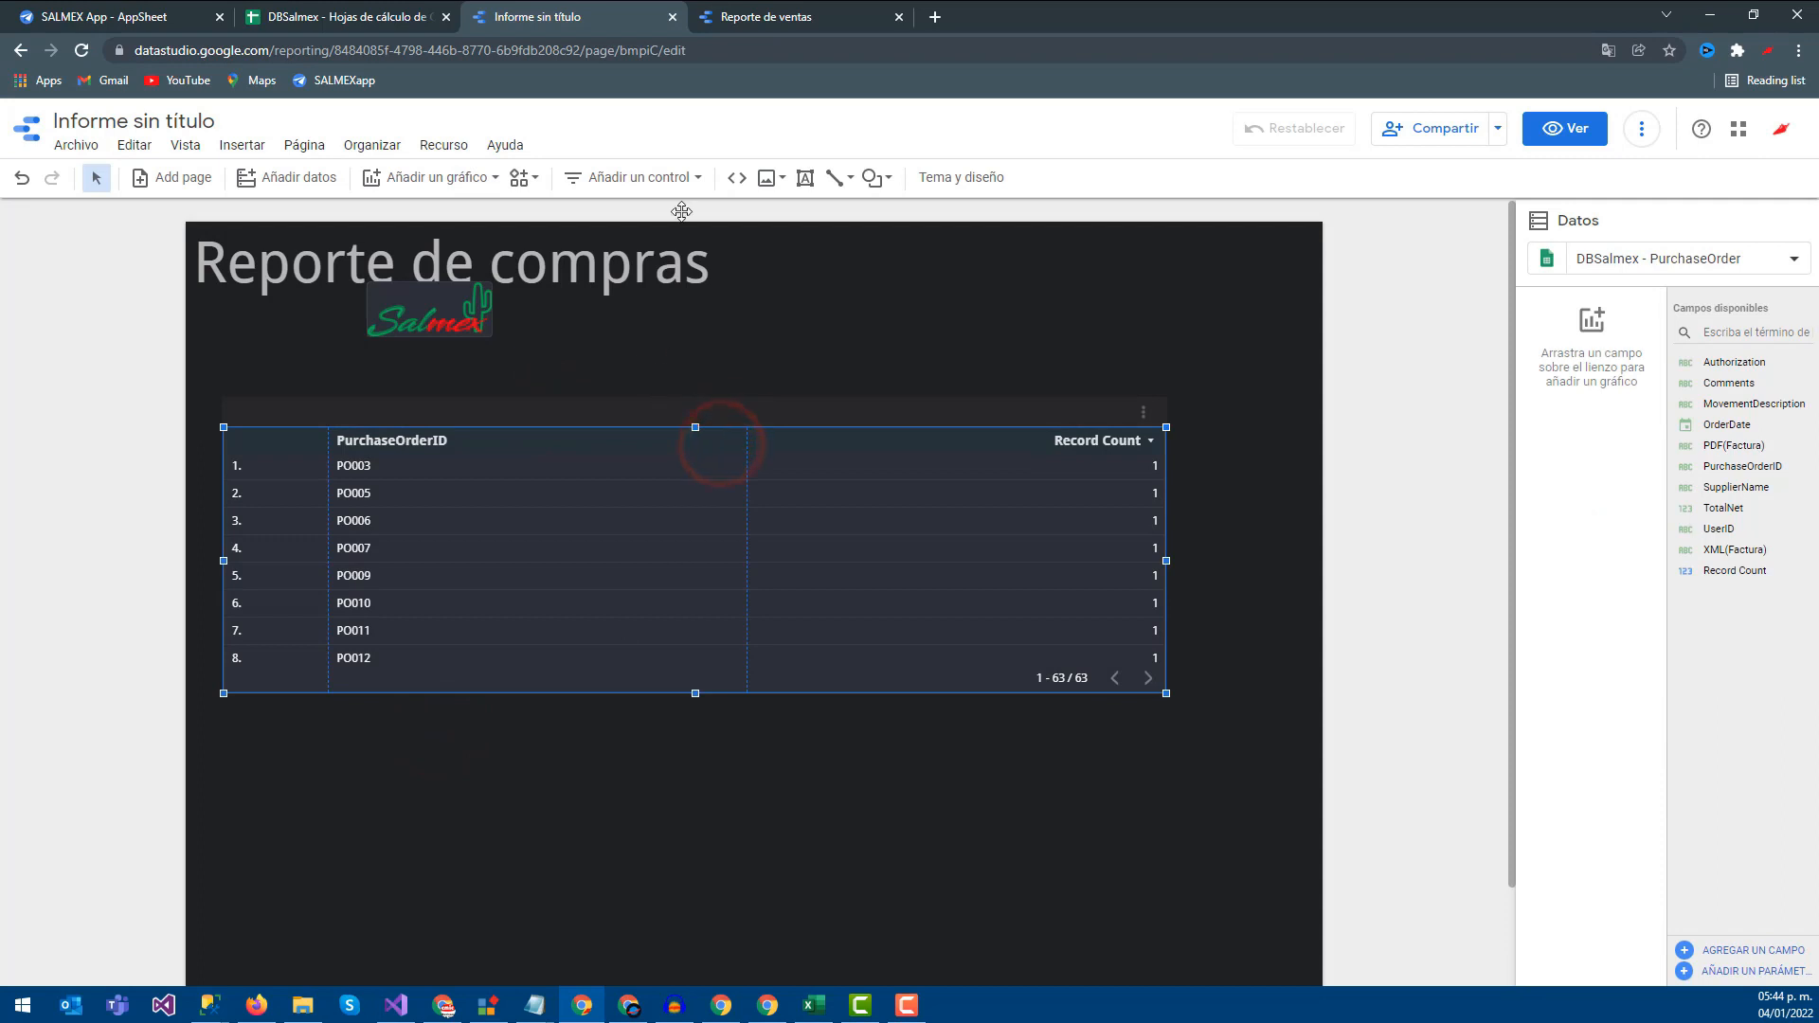
left_click(758, 17)
Compare the table's style settings with the table in the Reporte de ventas report
left_click(545, 472)
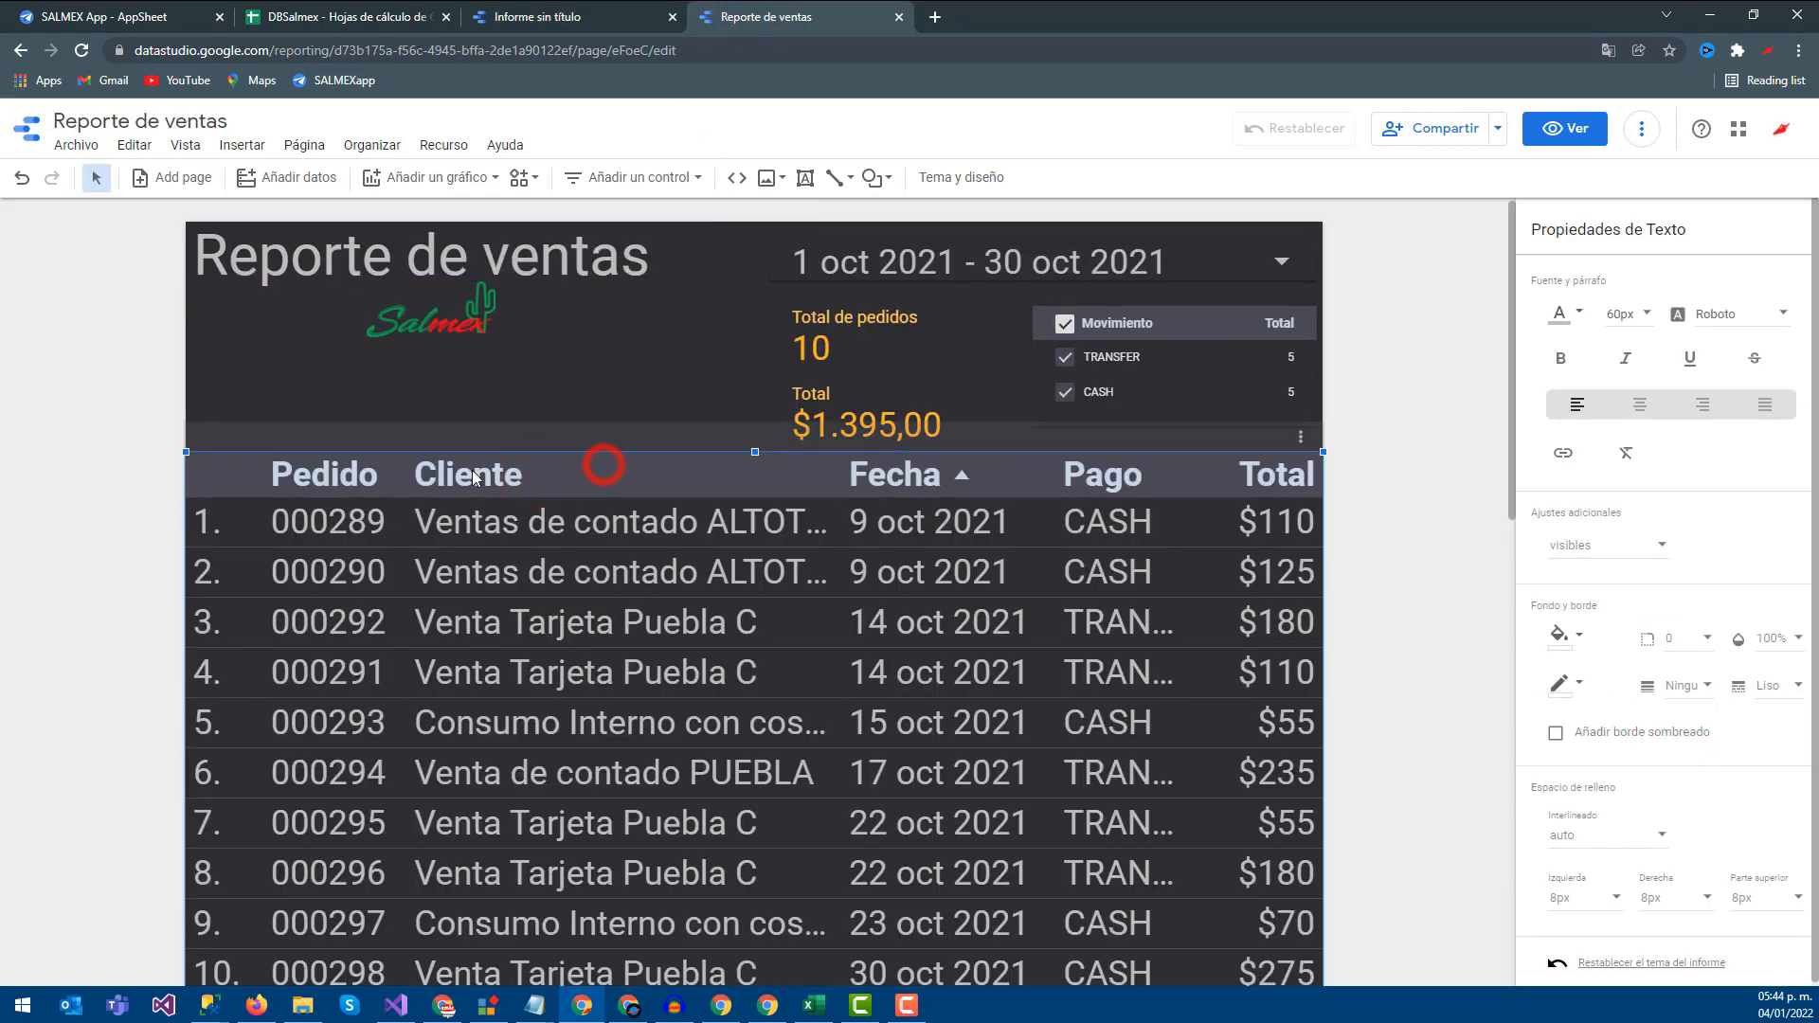
left_click(537, 16)
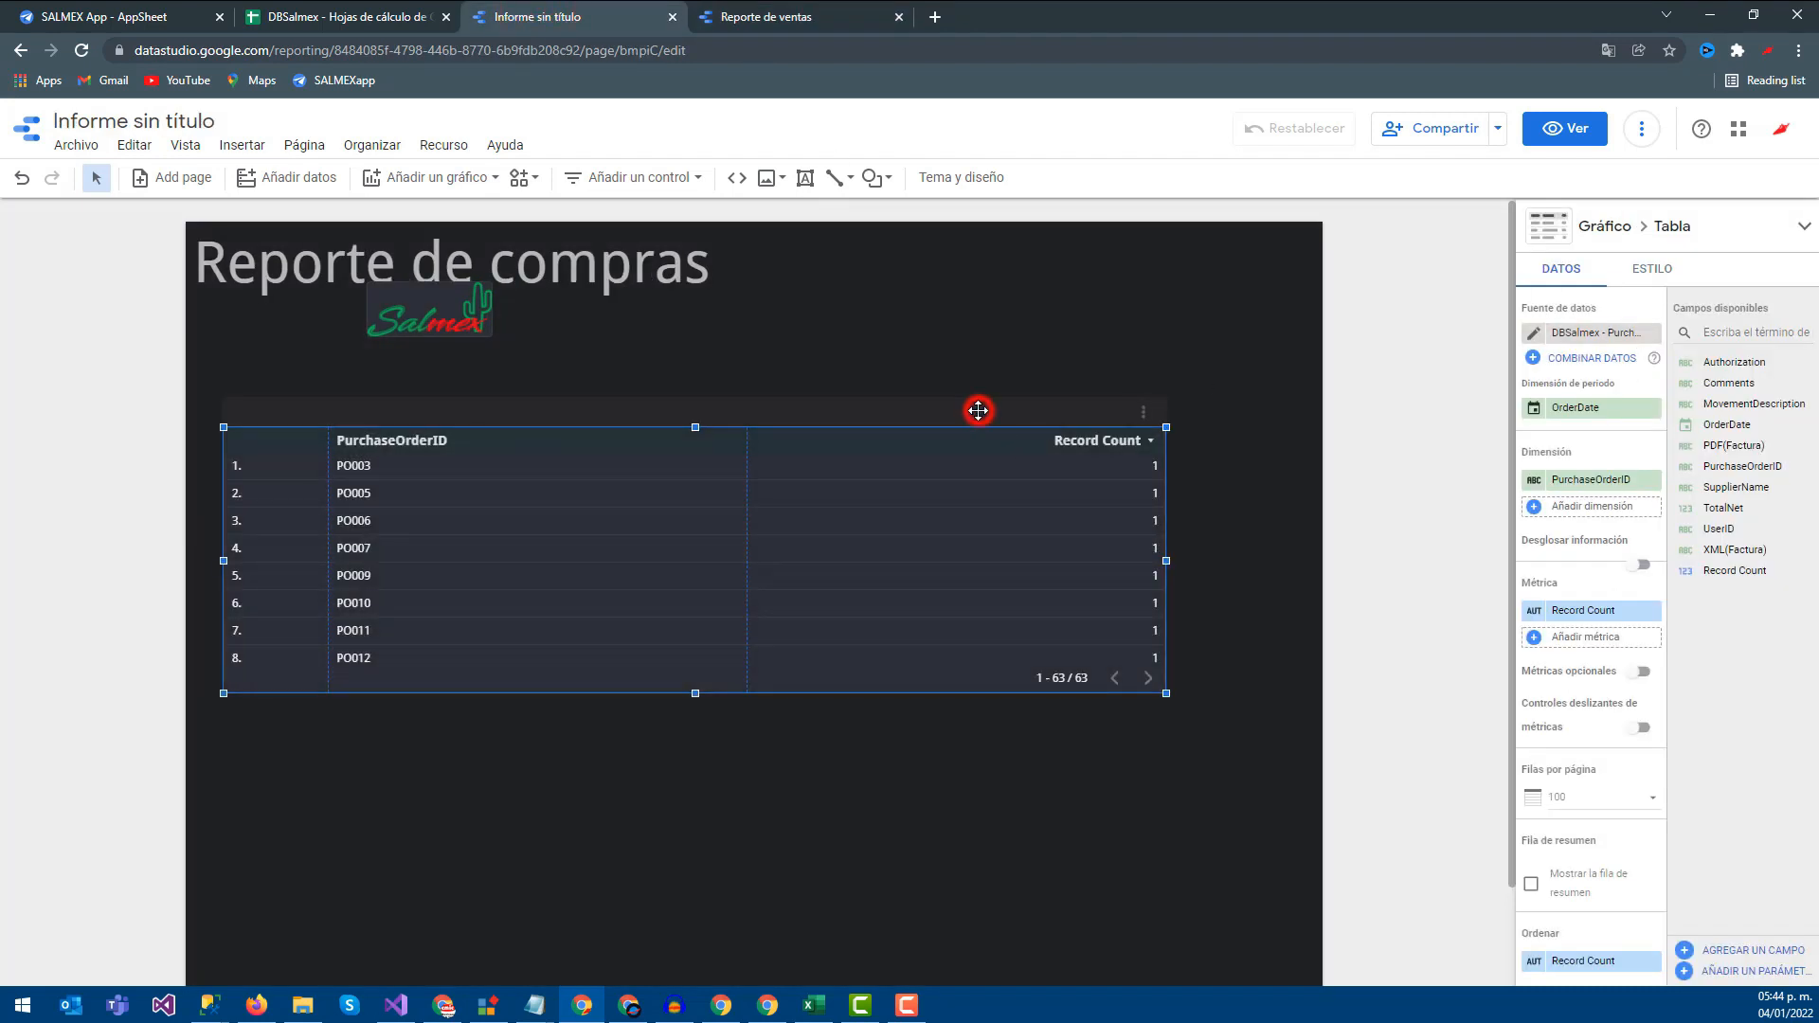
left_click(1658, 270)
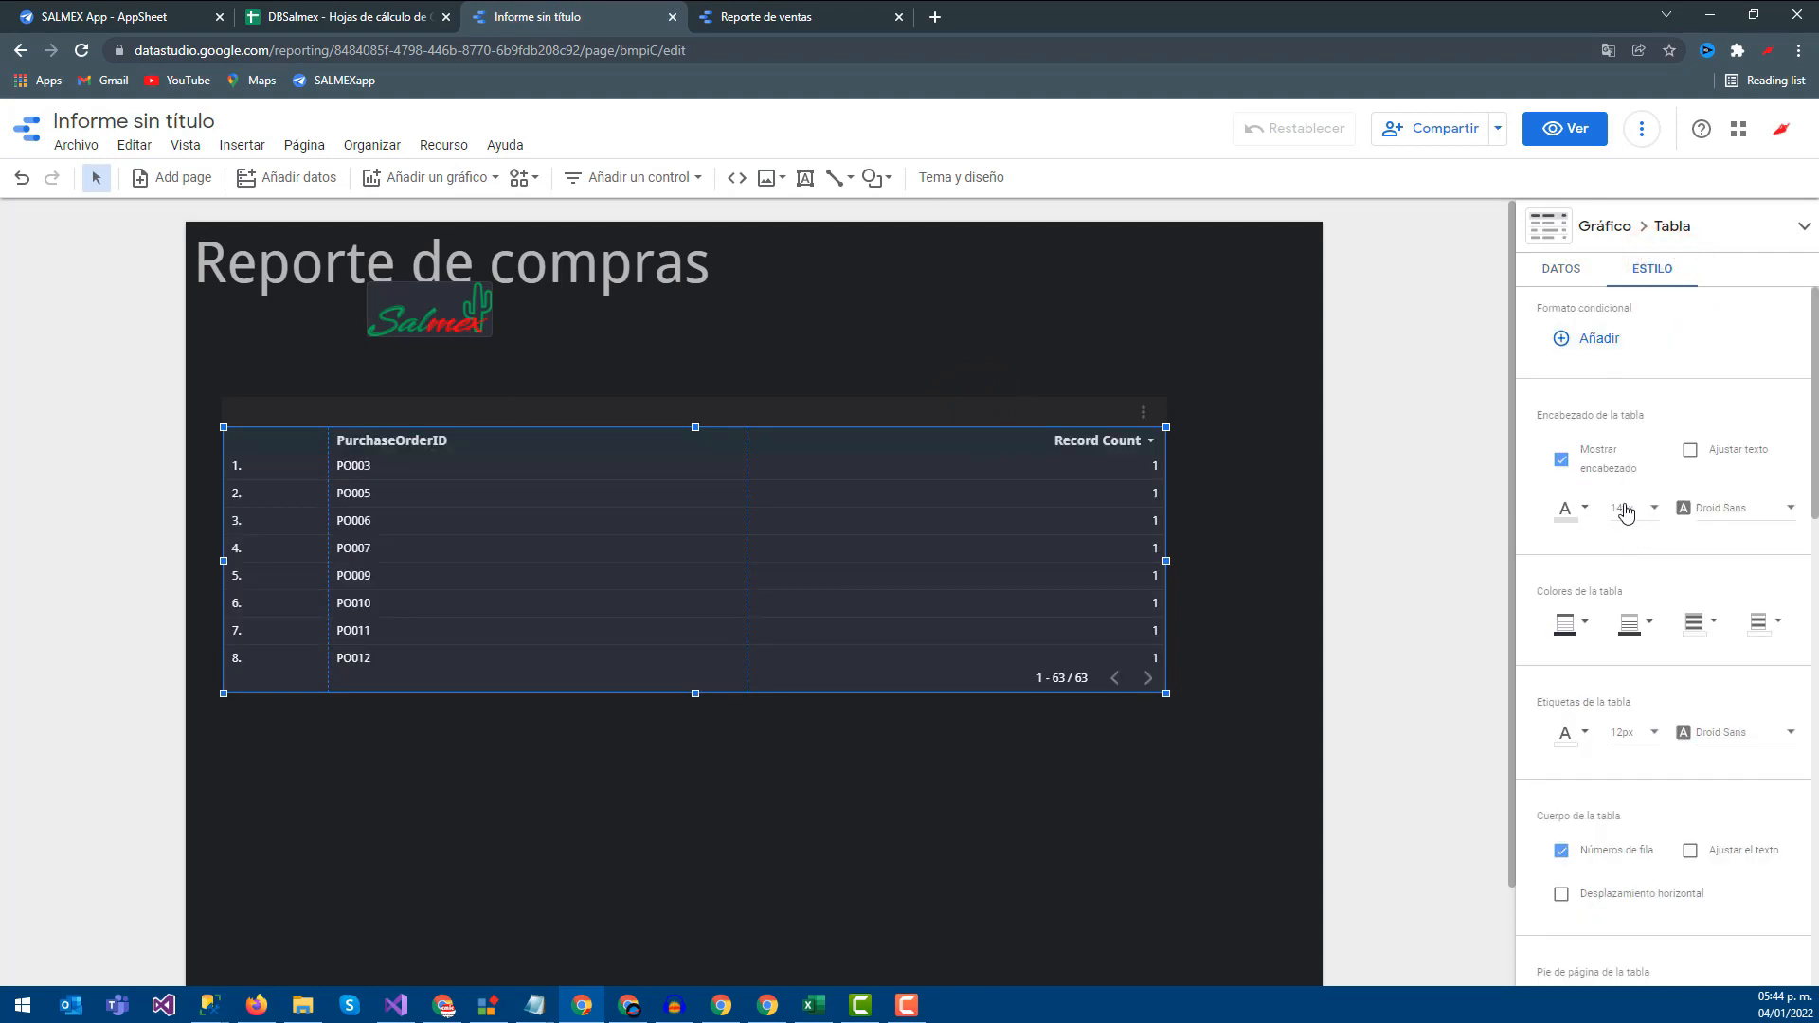
left_click(749, 17)
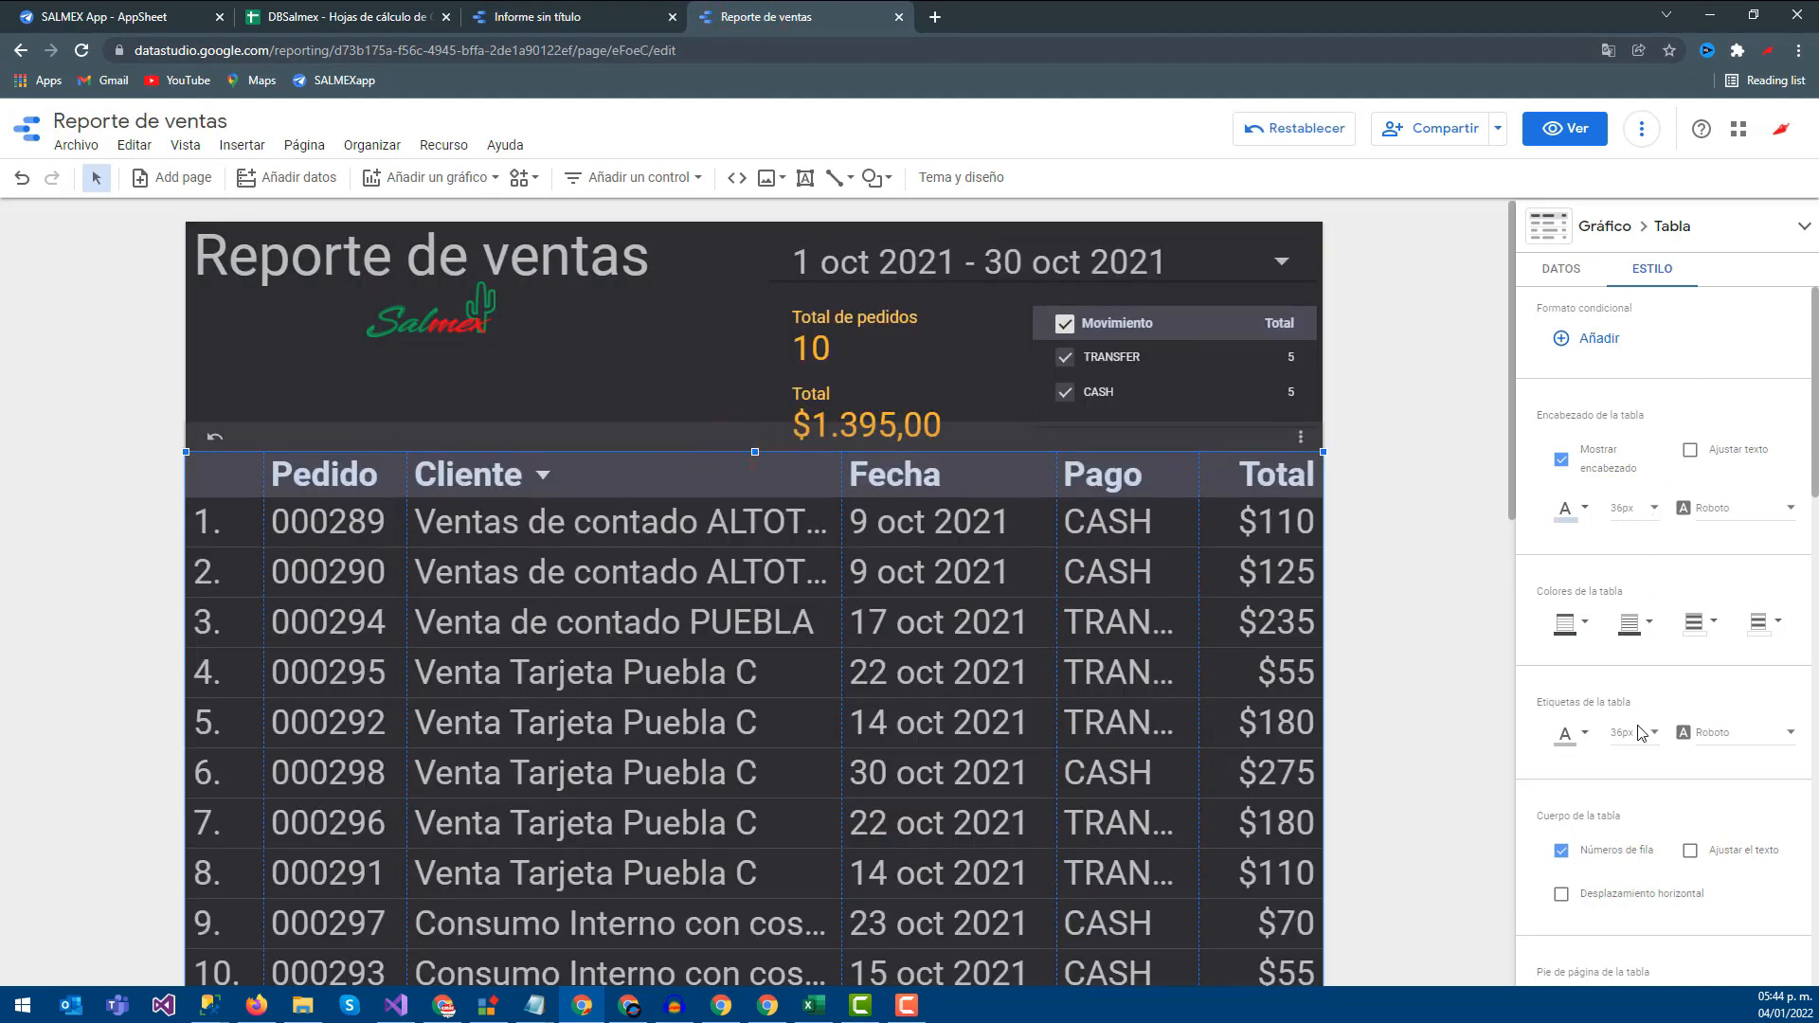
left_click(600, 17)
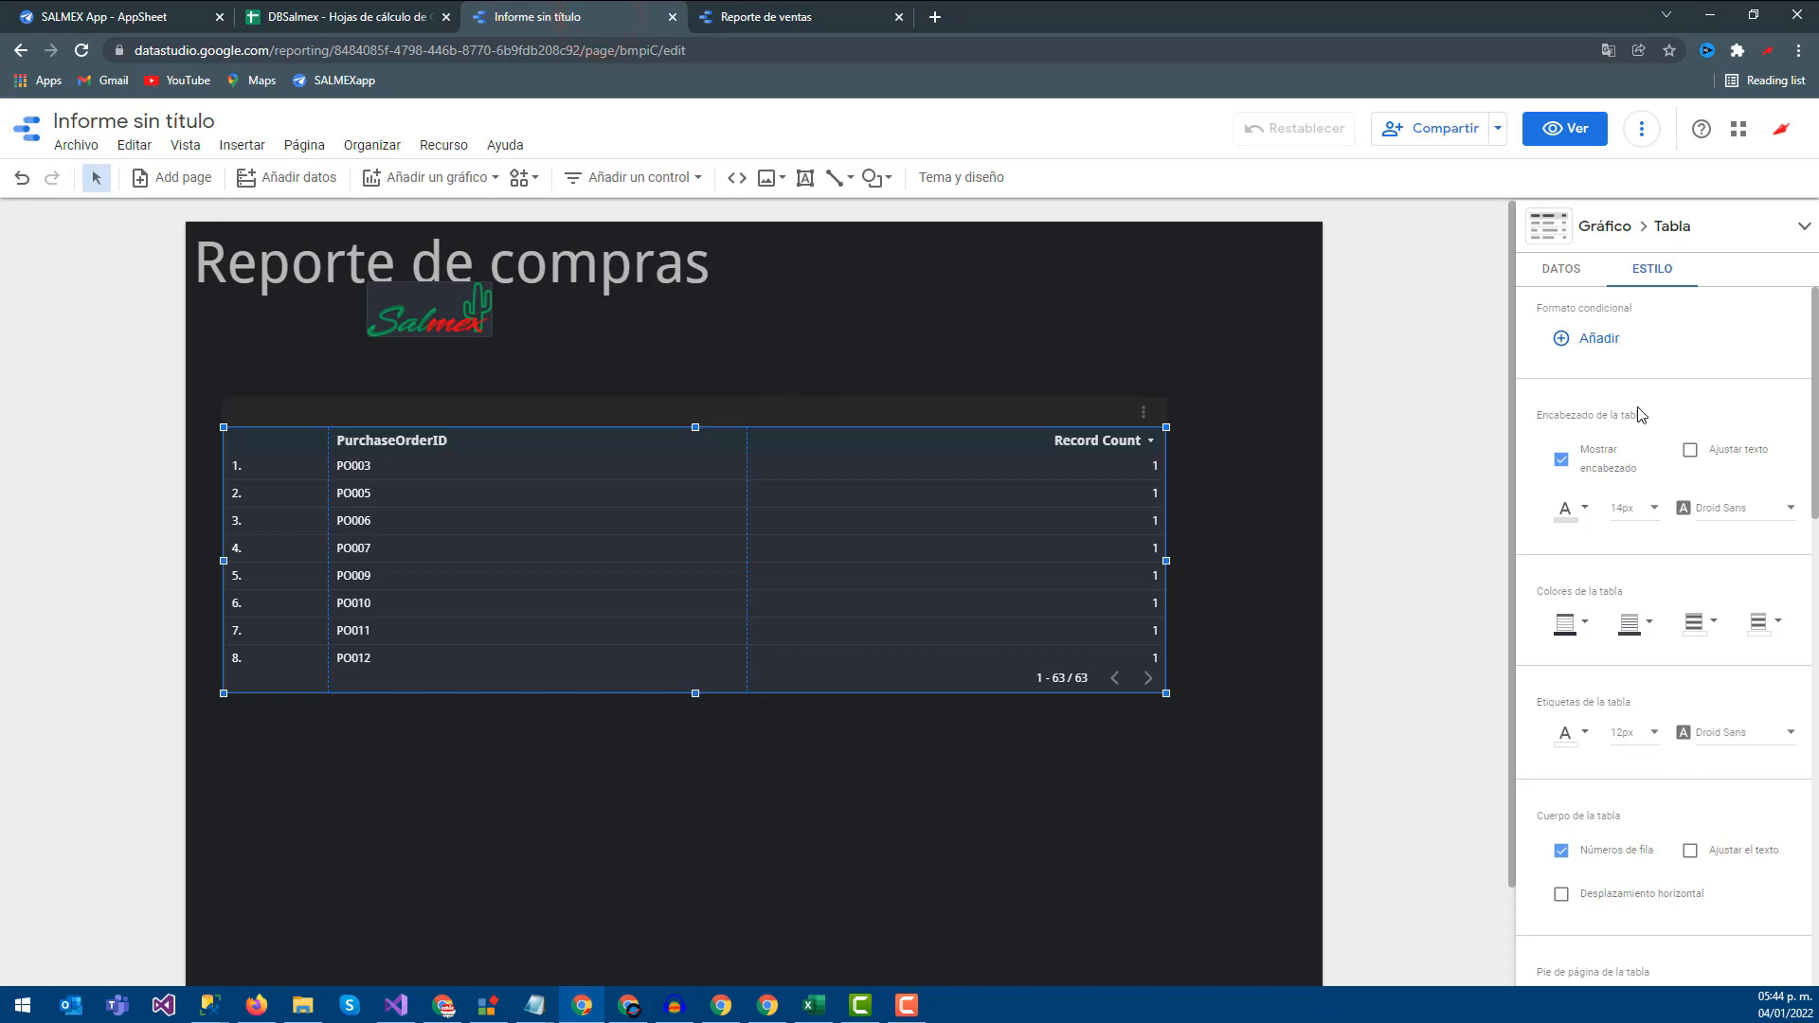
scroll(1640, 596, "down", 2)
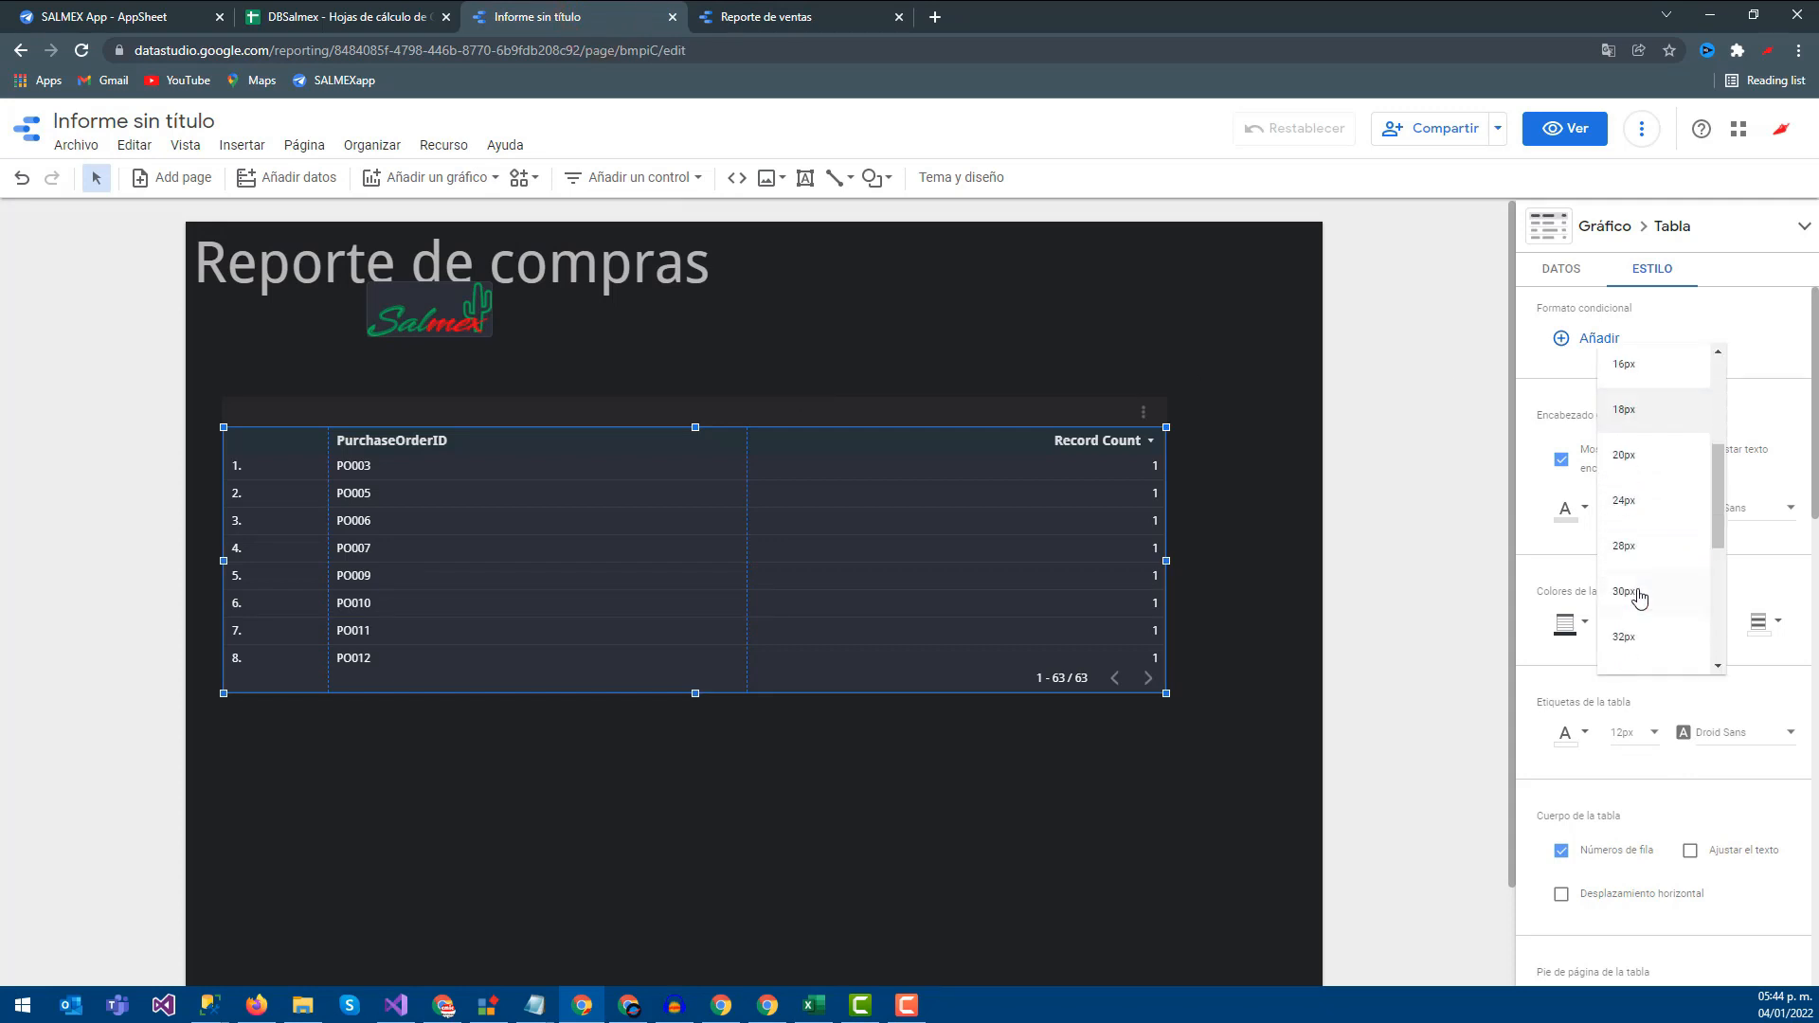
scroll(1634, 630, "down", 2)
Set the table's Encabezado and Etiquetas de la tabla font sizes to 36px
left_click(1640, 508)
left_click(1634, 732)
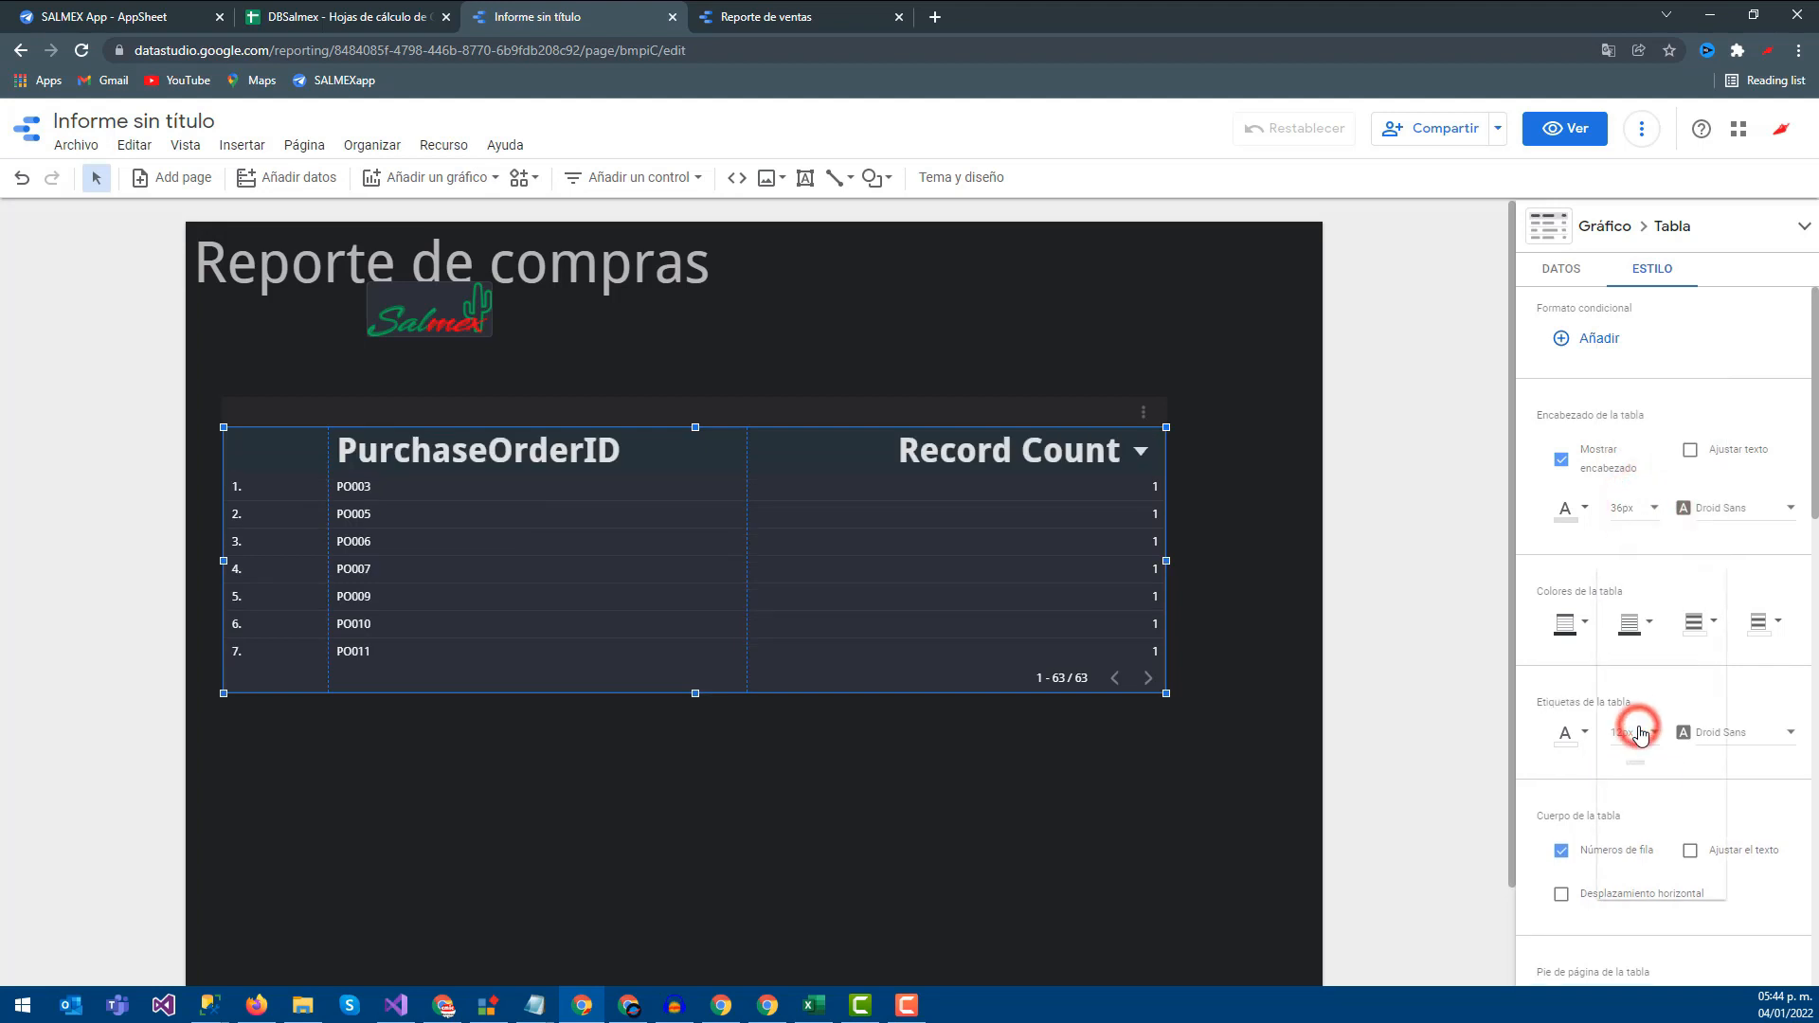
scroll(1646, 773, "down", 2)
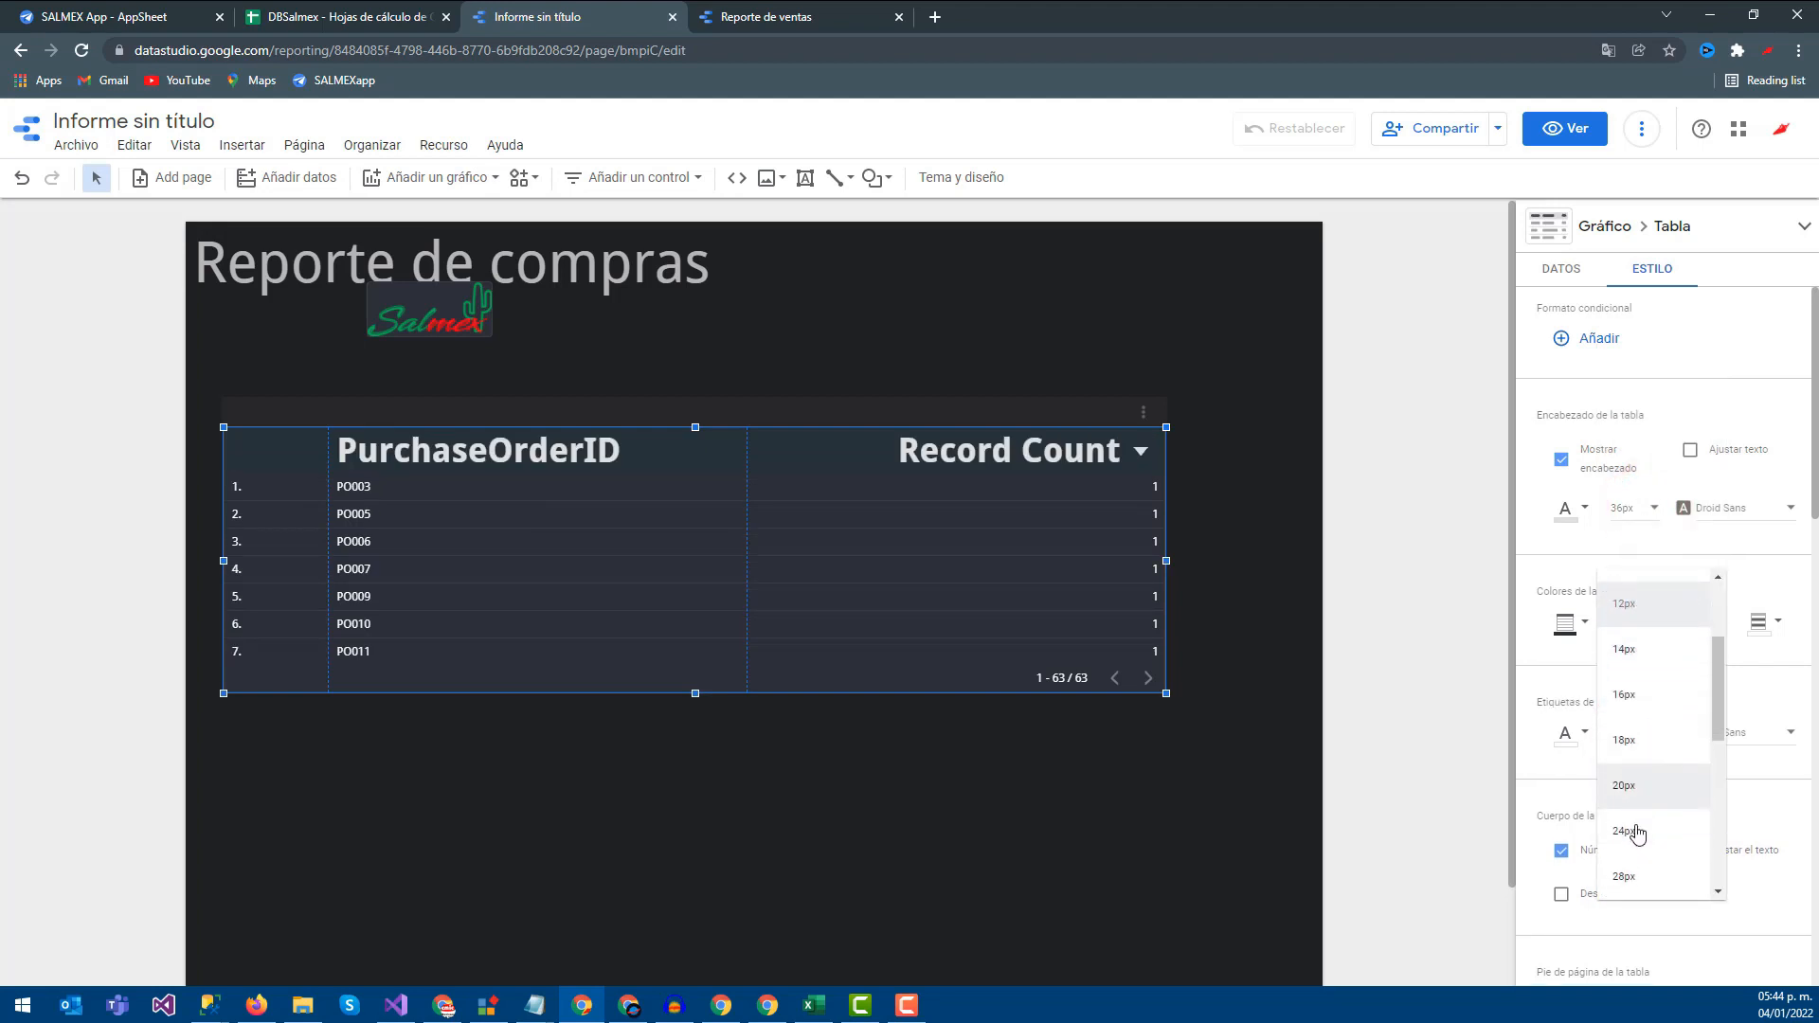
scroll(1648, 815, "down", 2)
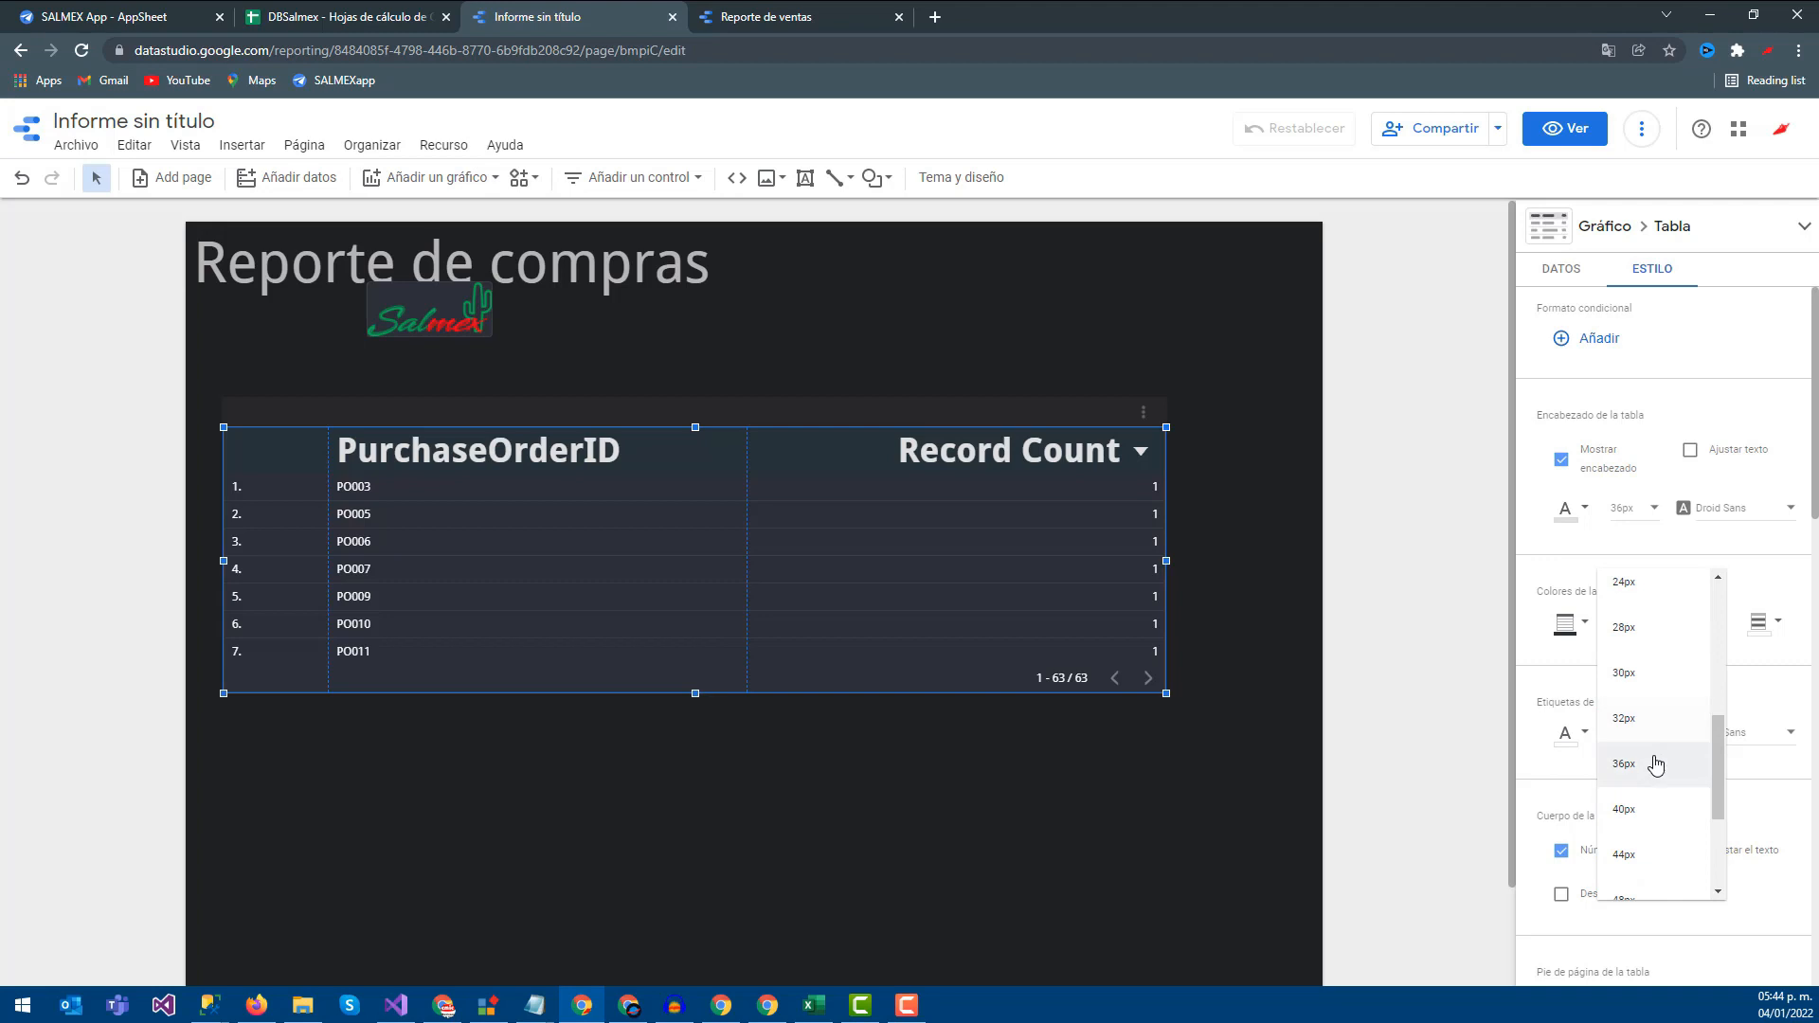
left_click(1653, 761)
left_click(1055, 764)
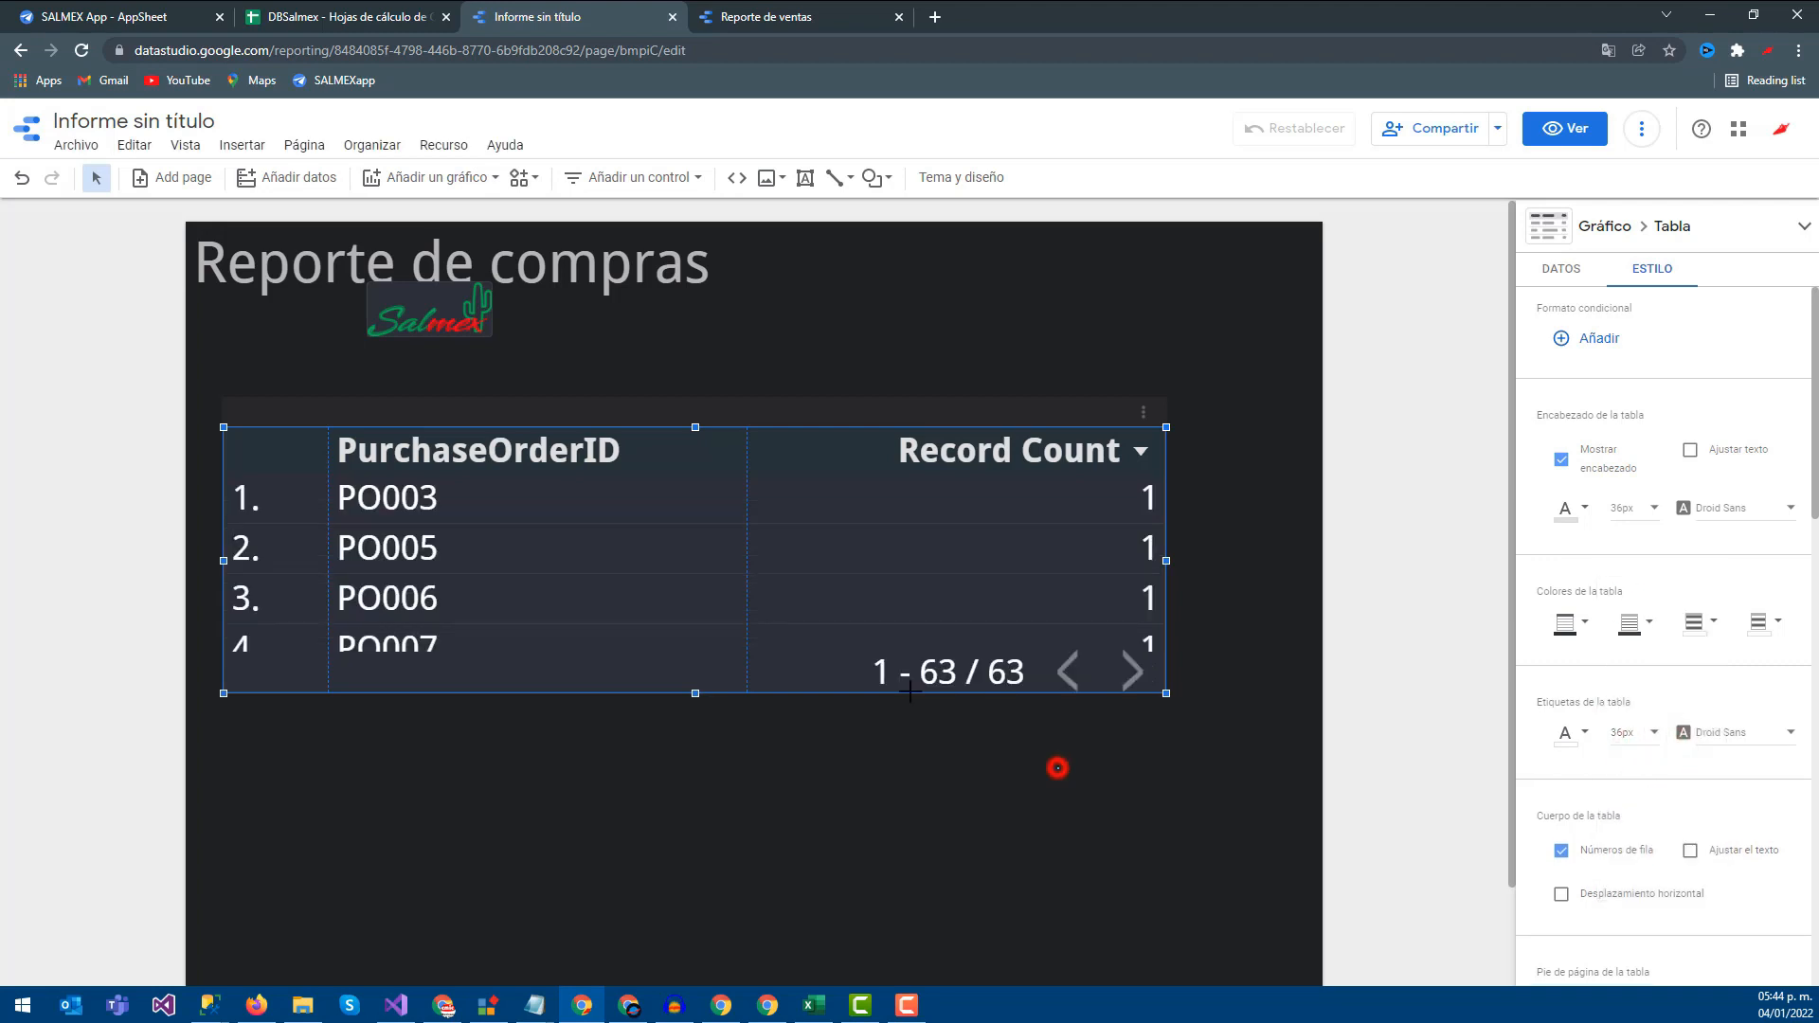
Move the purchase table up and to the left on the page
left_click(606, 407)
left_click(628, 412)
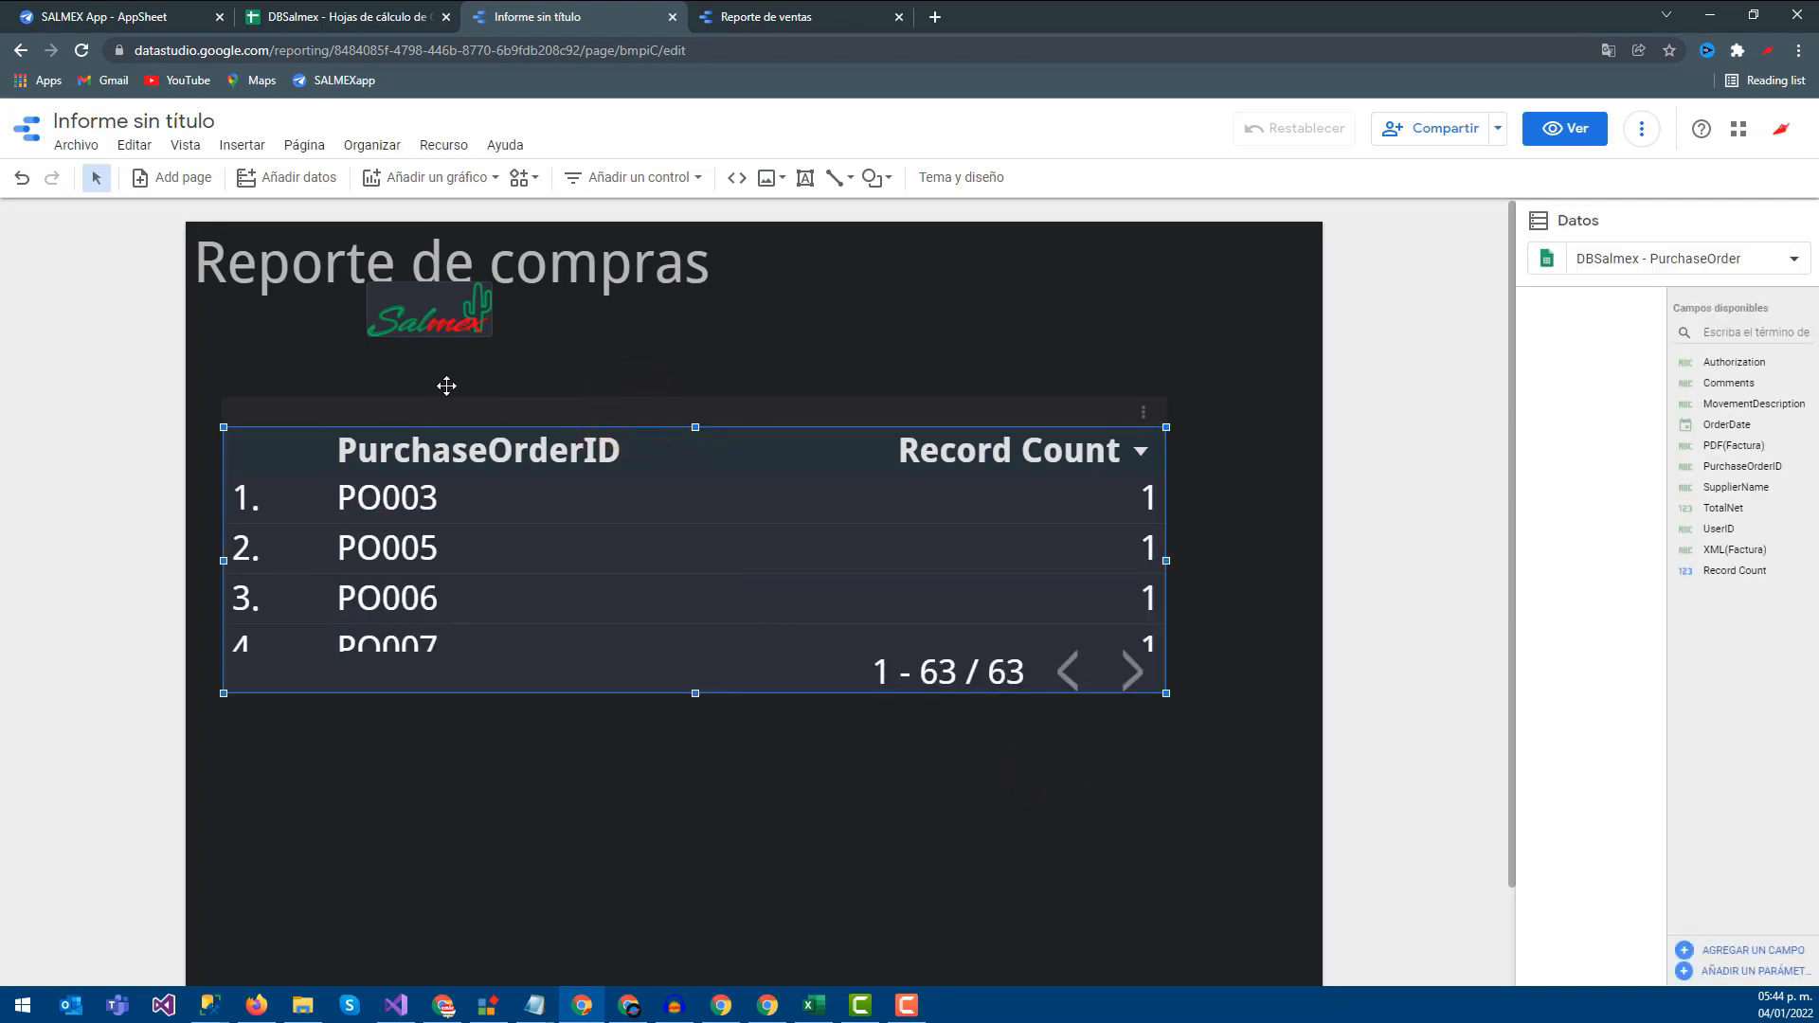
left_click_drag(445, 423, 607, 375)
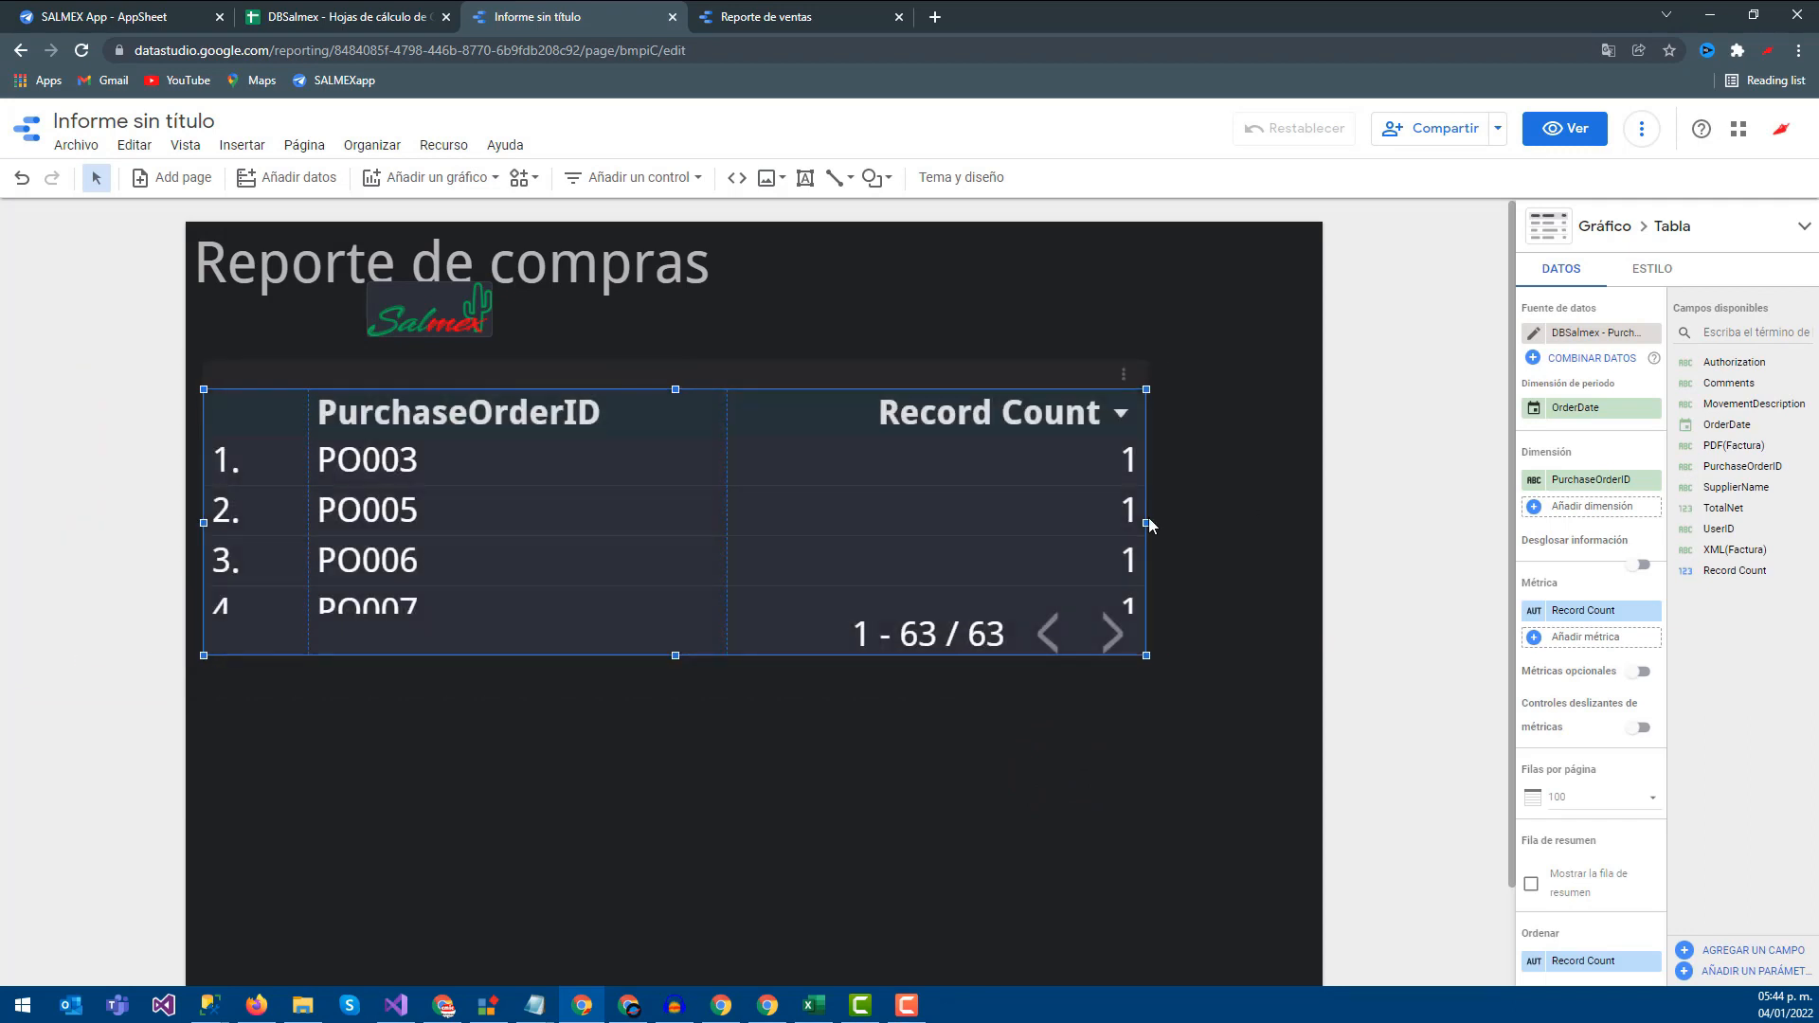
Widen the table toward the page's right edge and stretch it downward to show more rows
left_click_drag(1146, 522, 1300, 522)
left_click_drag(759, 654, 769, 915)
scroll(778, 807, "down", 4)
scroll(779, 806, "down", 3)
scroll(1610, 678, "down", 2)
scroll(1449, 690, "down", 2)
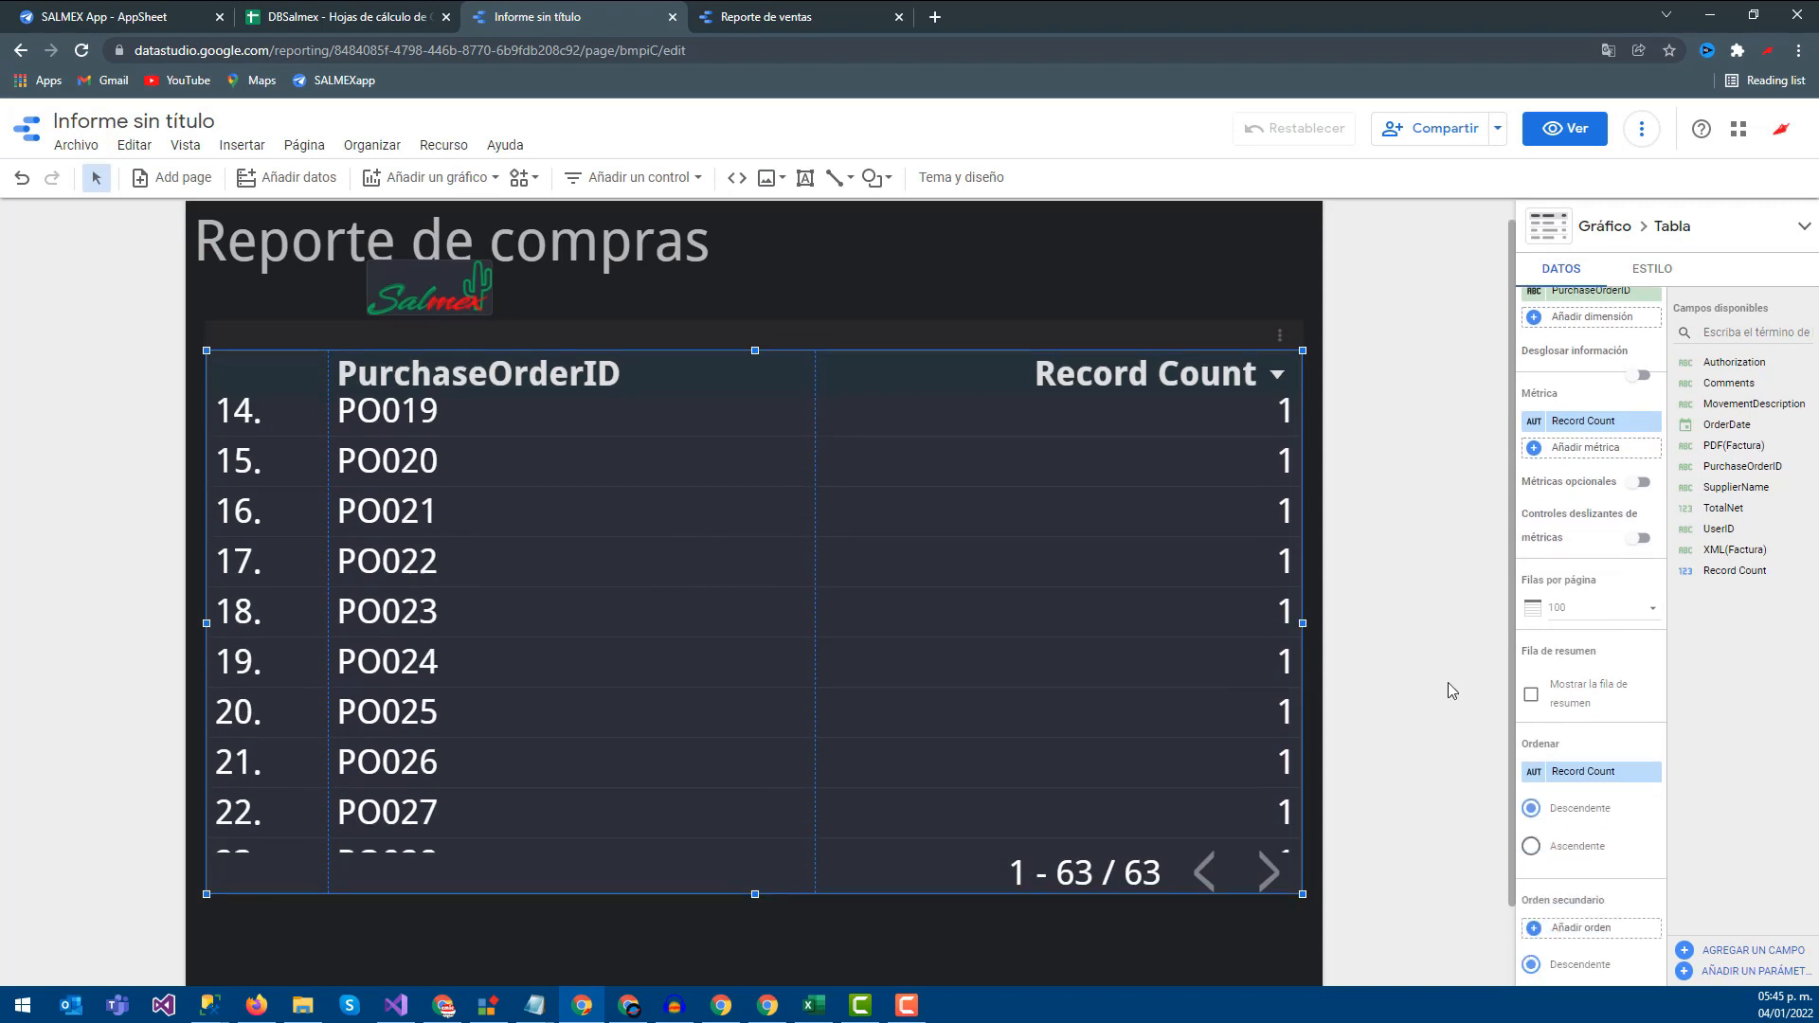
left_click_drag(756, 799, 749, 926)
left_click(1271, 905)
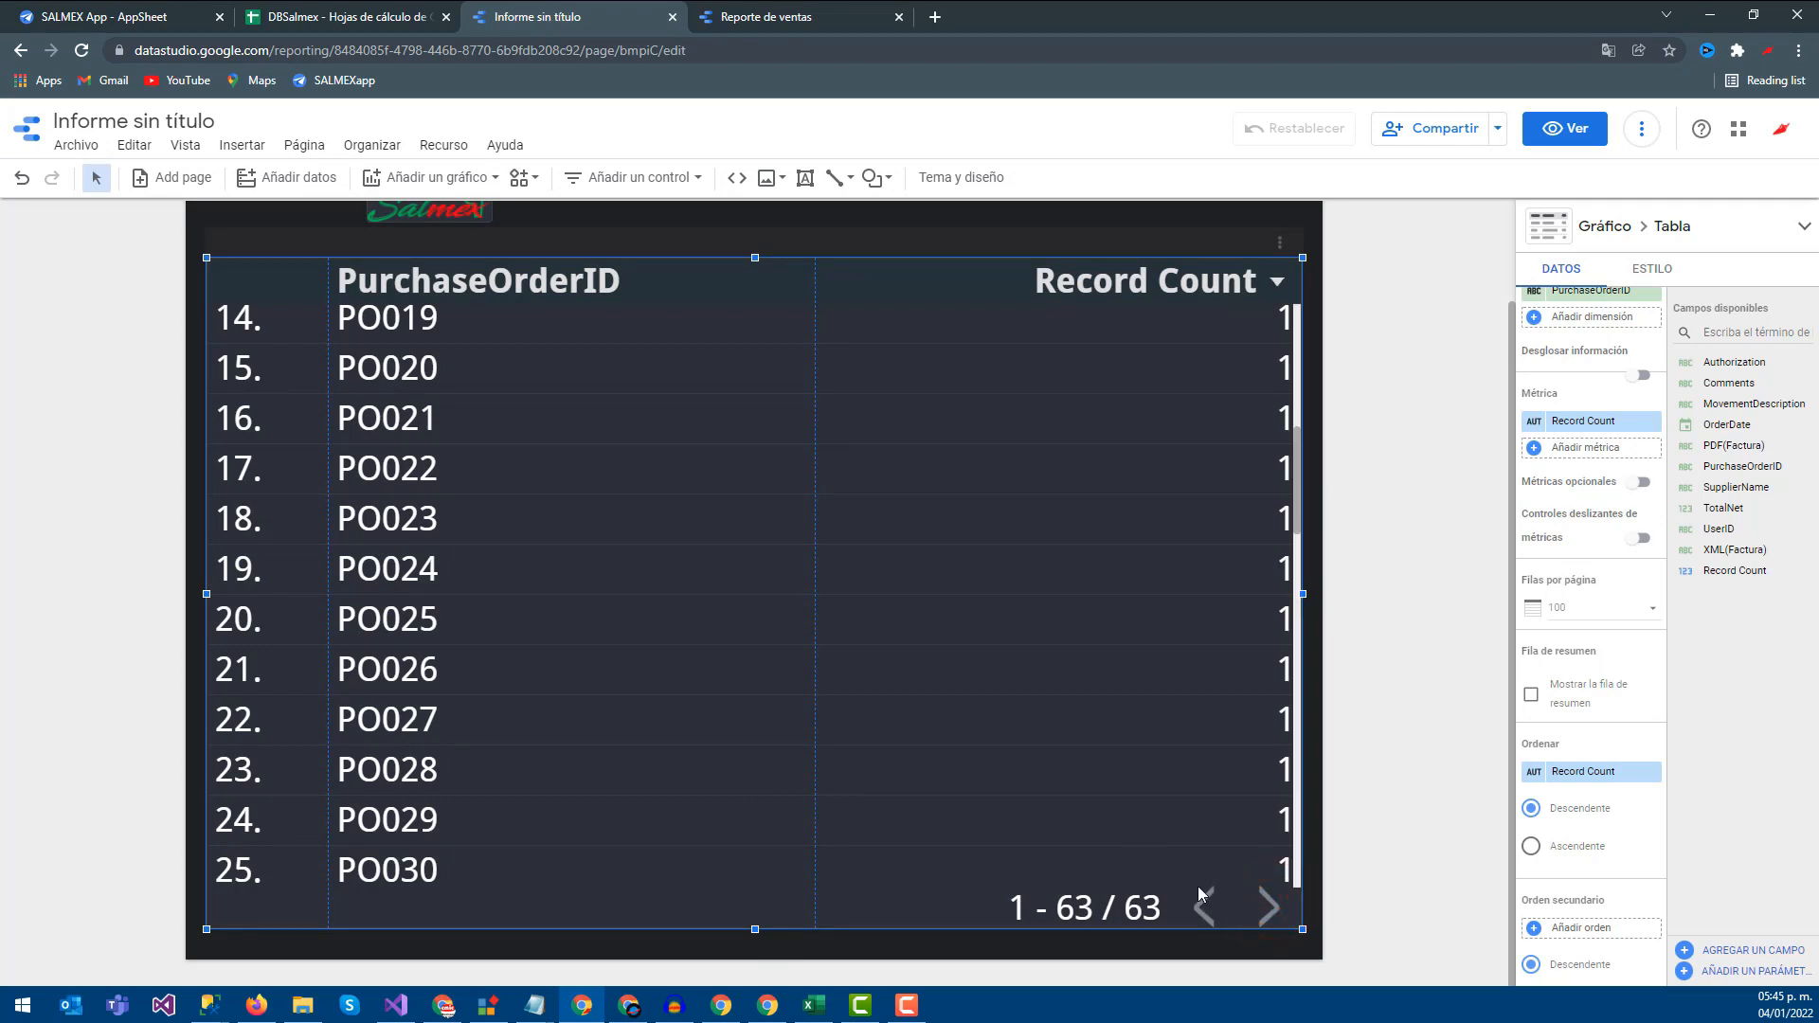
Sort the table by PurchaseOrderID in descending order so PO063 appears first
scroll(1220, 664, "up", 5)
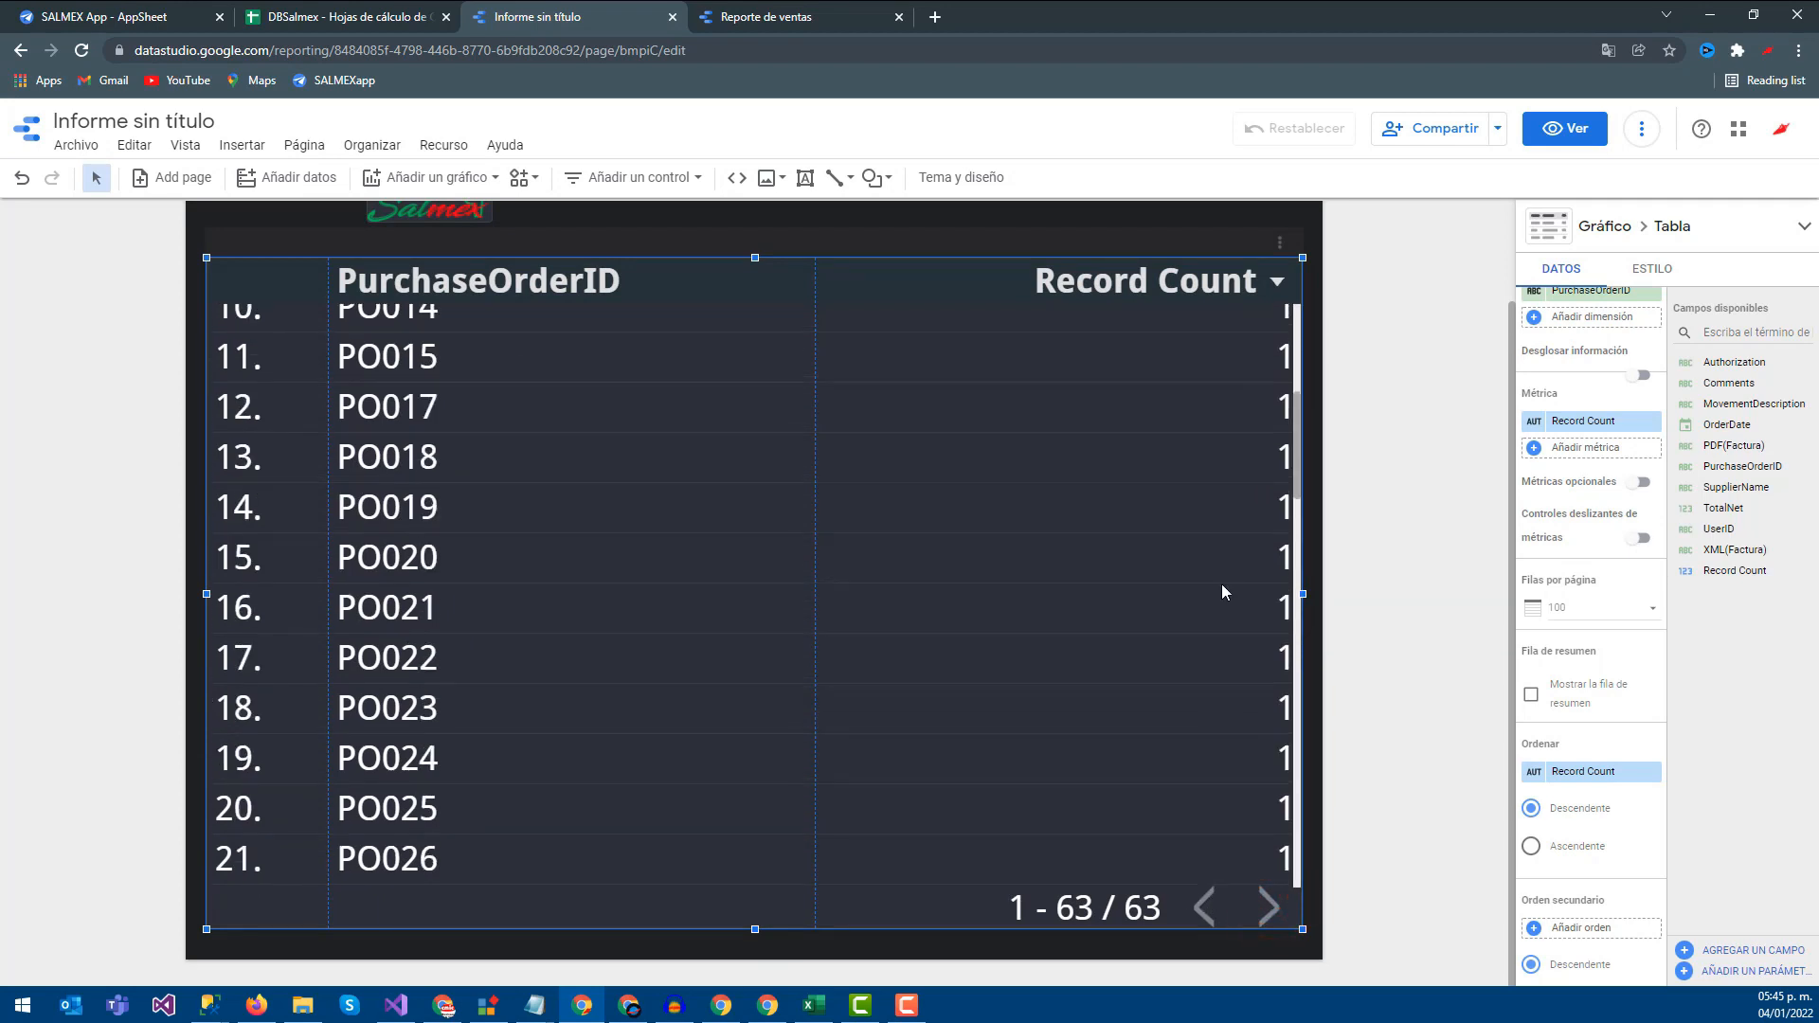
left_click(1505, 478)
scroll(1407, 502, "up", 1)
left_click(1162, 314)
left_click(349, 417)
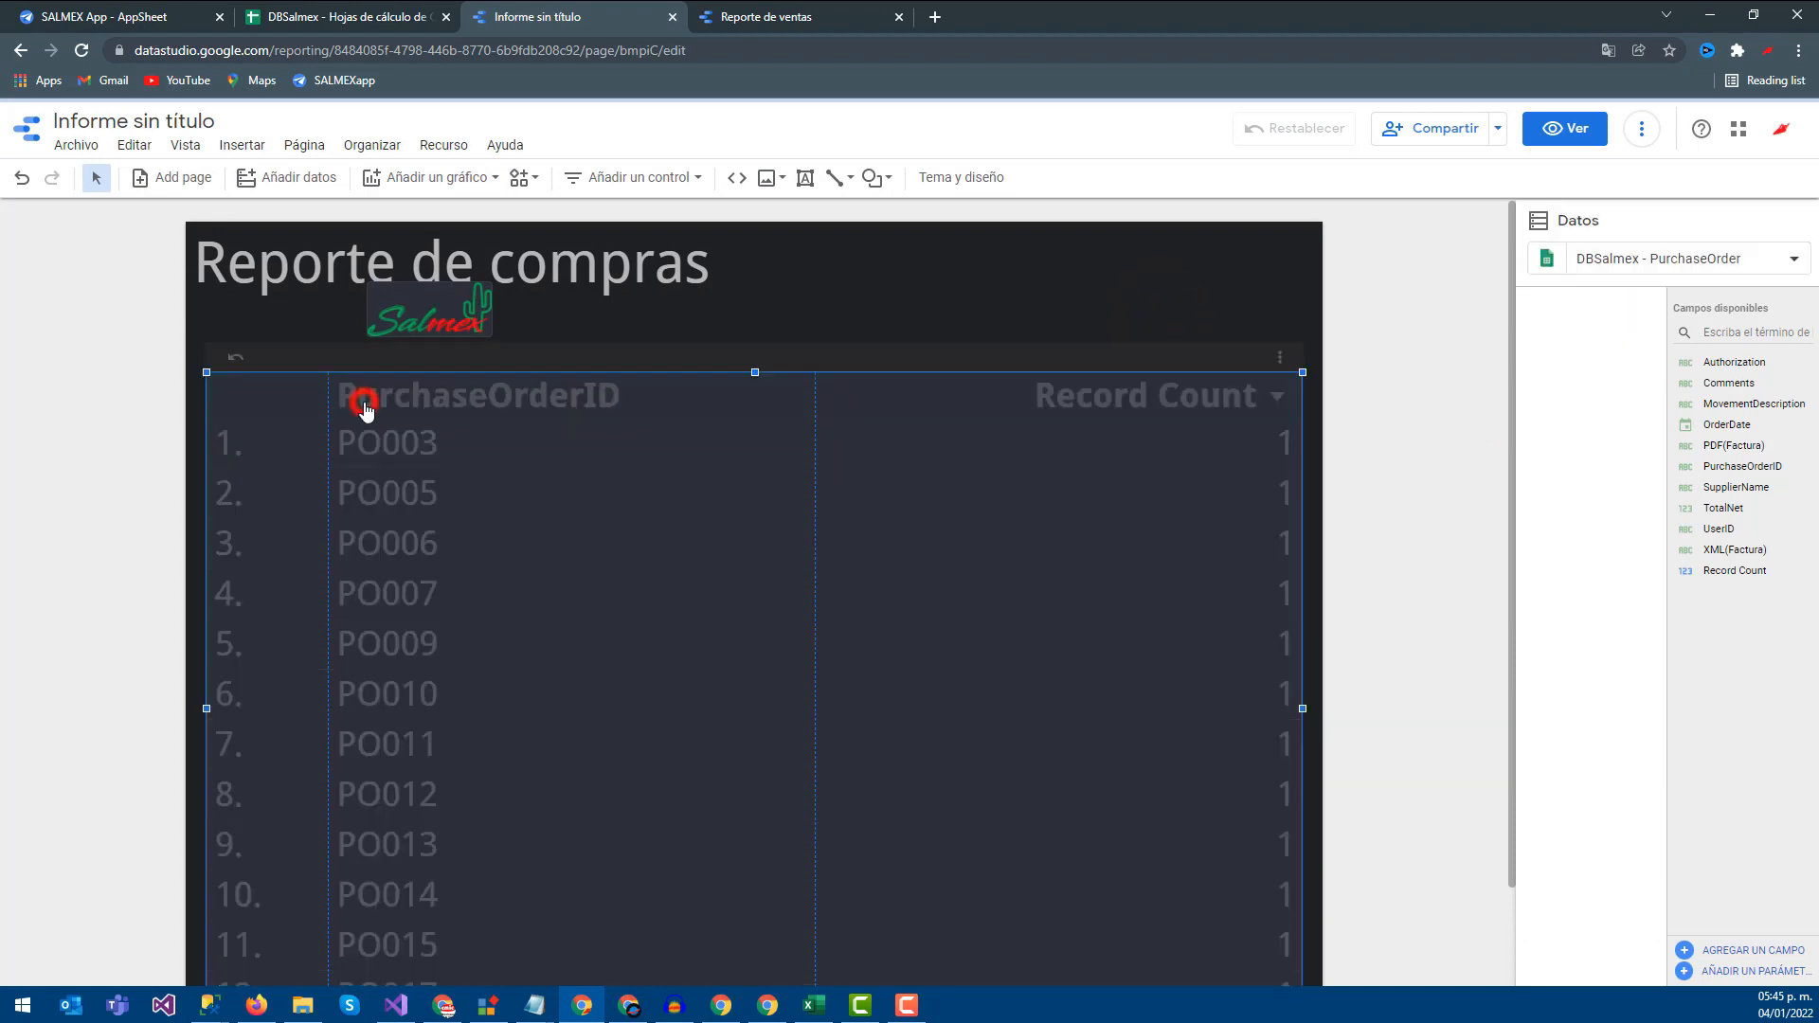
left_click(1374, 339)
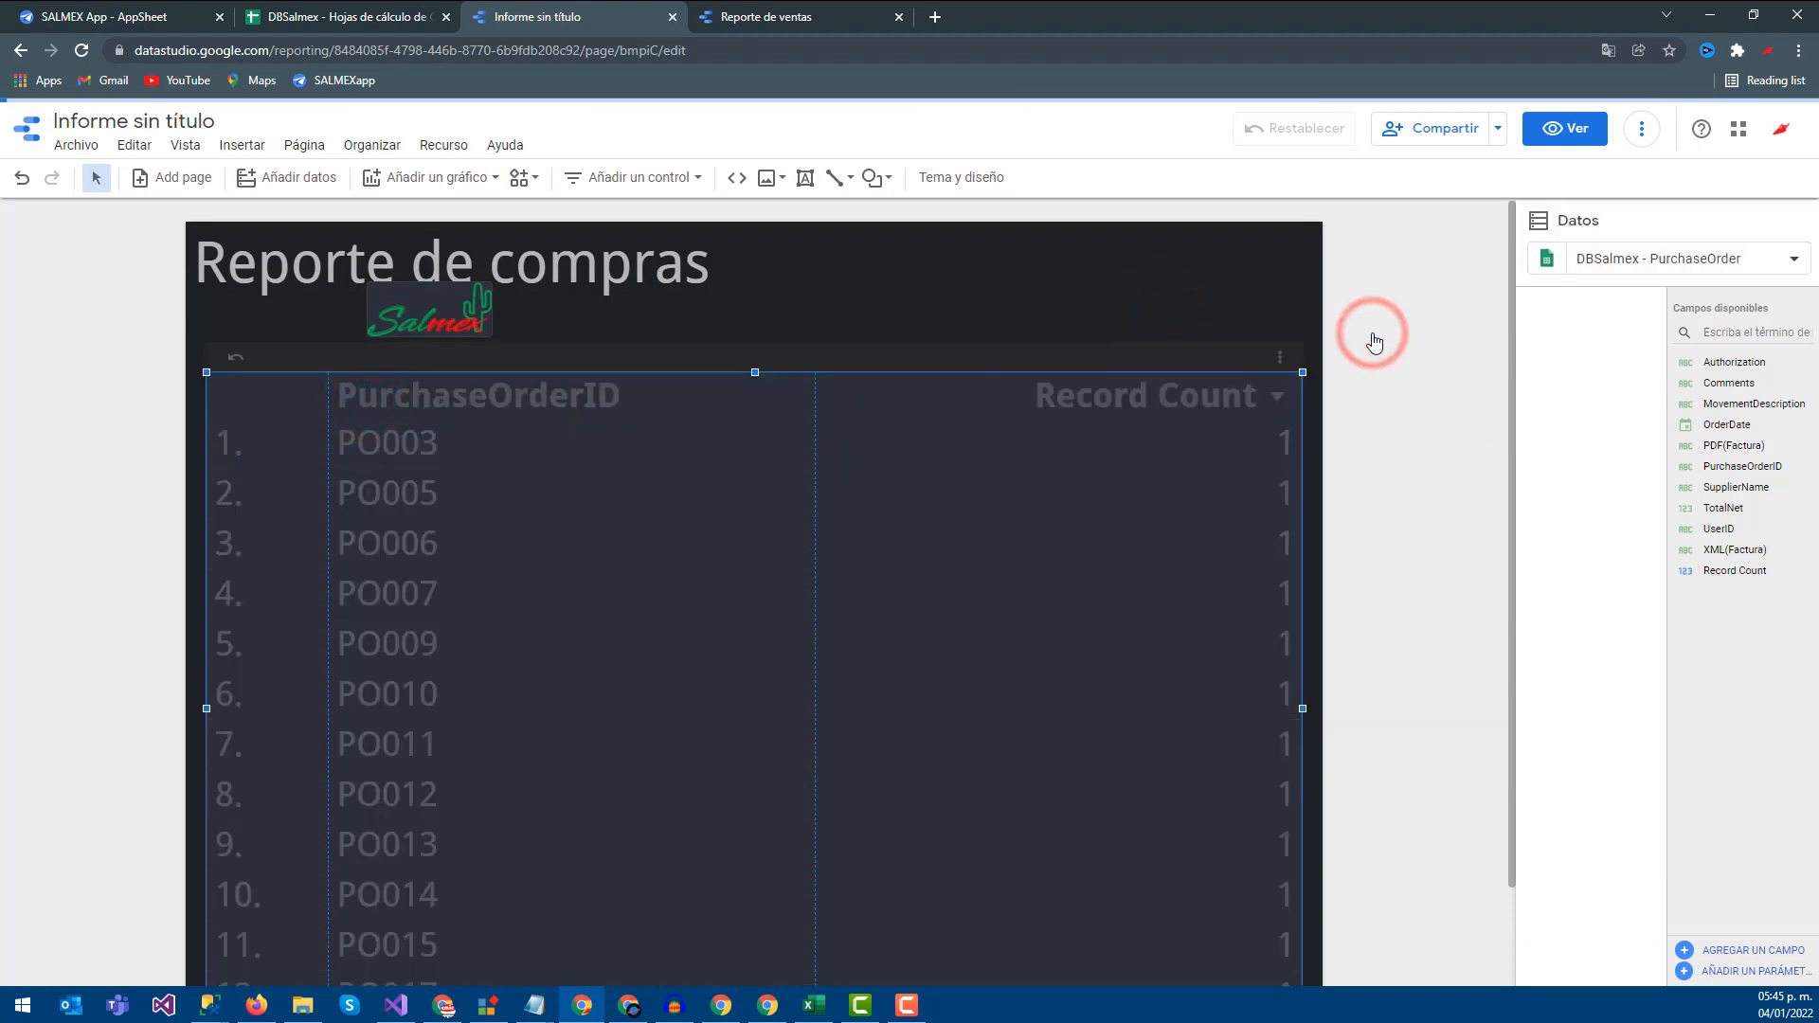
left_click(1015, 379)
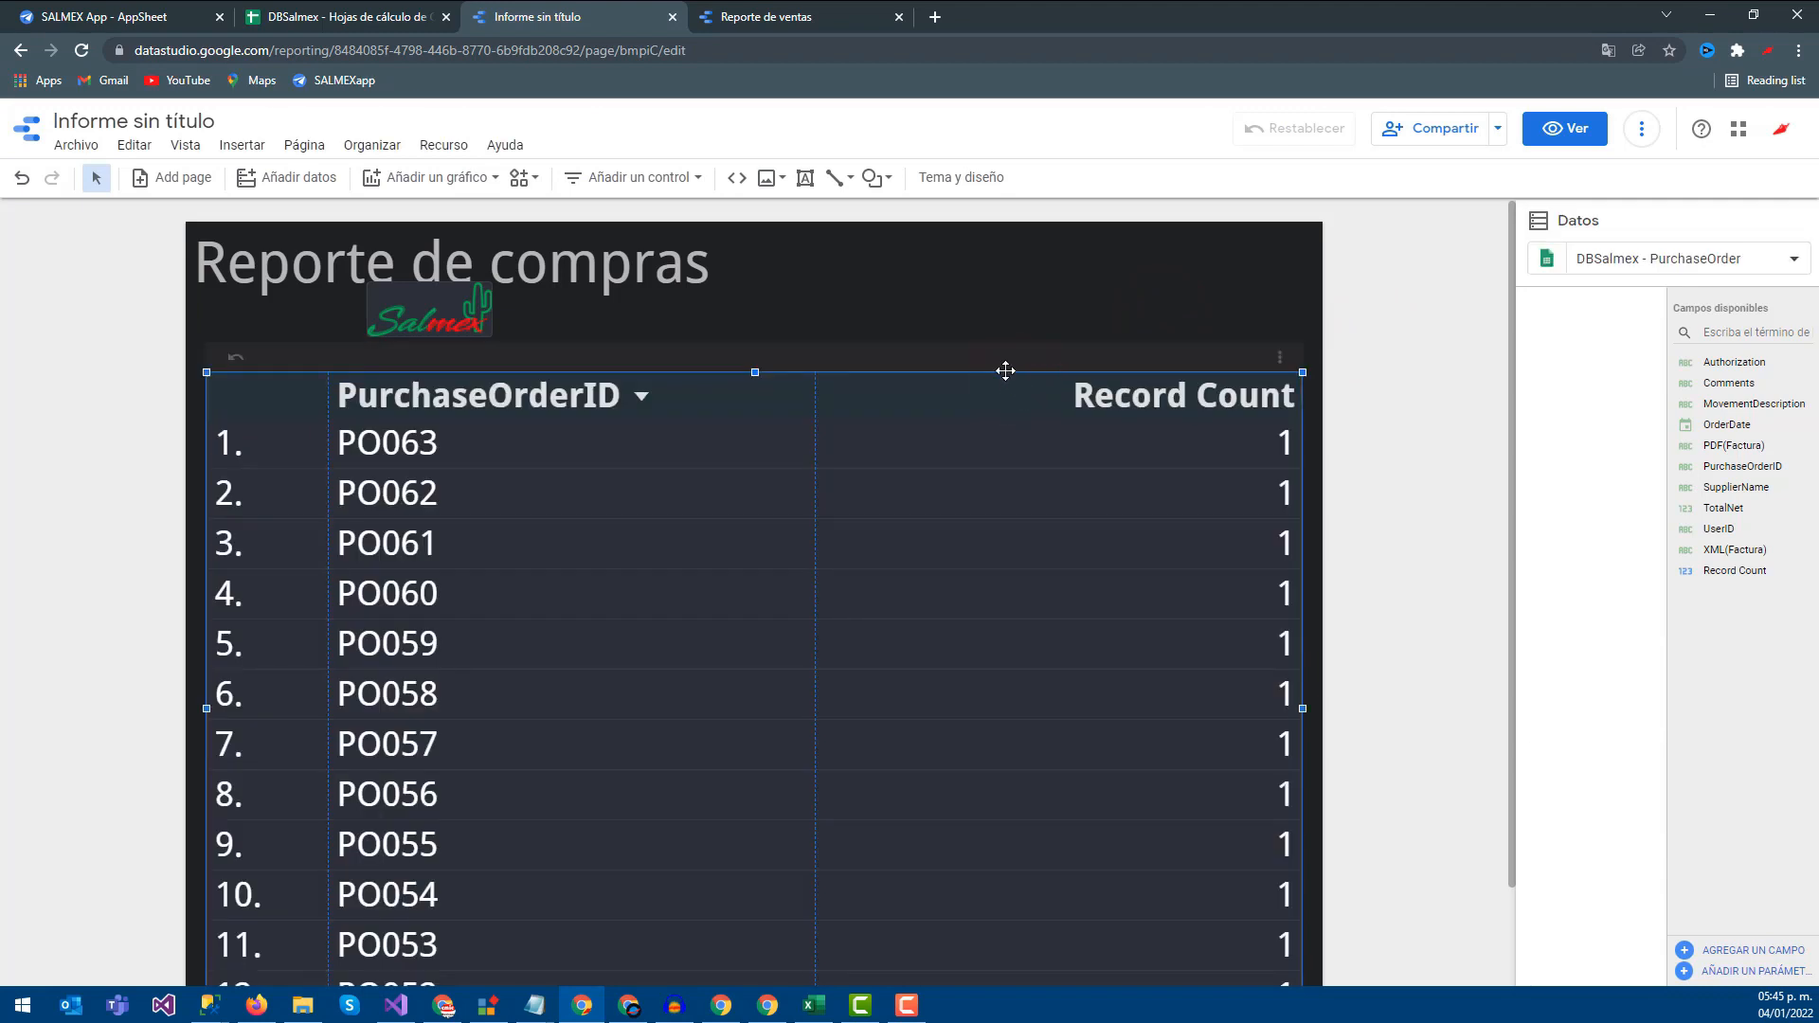
Remove the PurchaseOrderID and OrderDate dimensions in the table's DATOS settings, leaving one Record Count of 63
left_click(1006, 371)
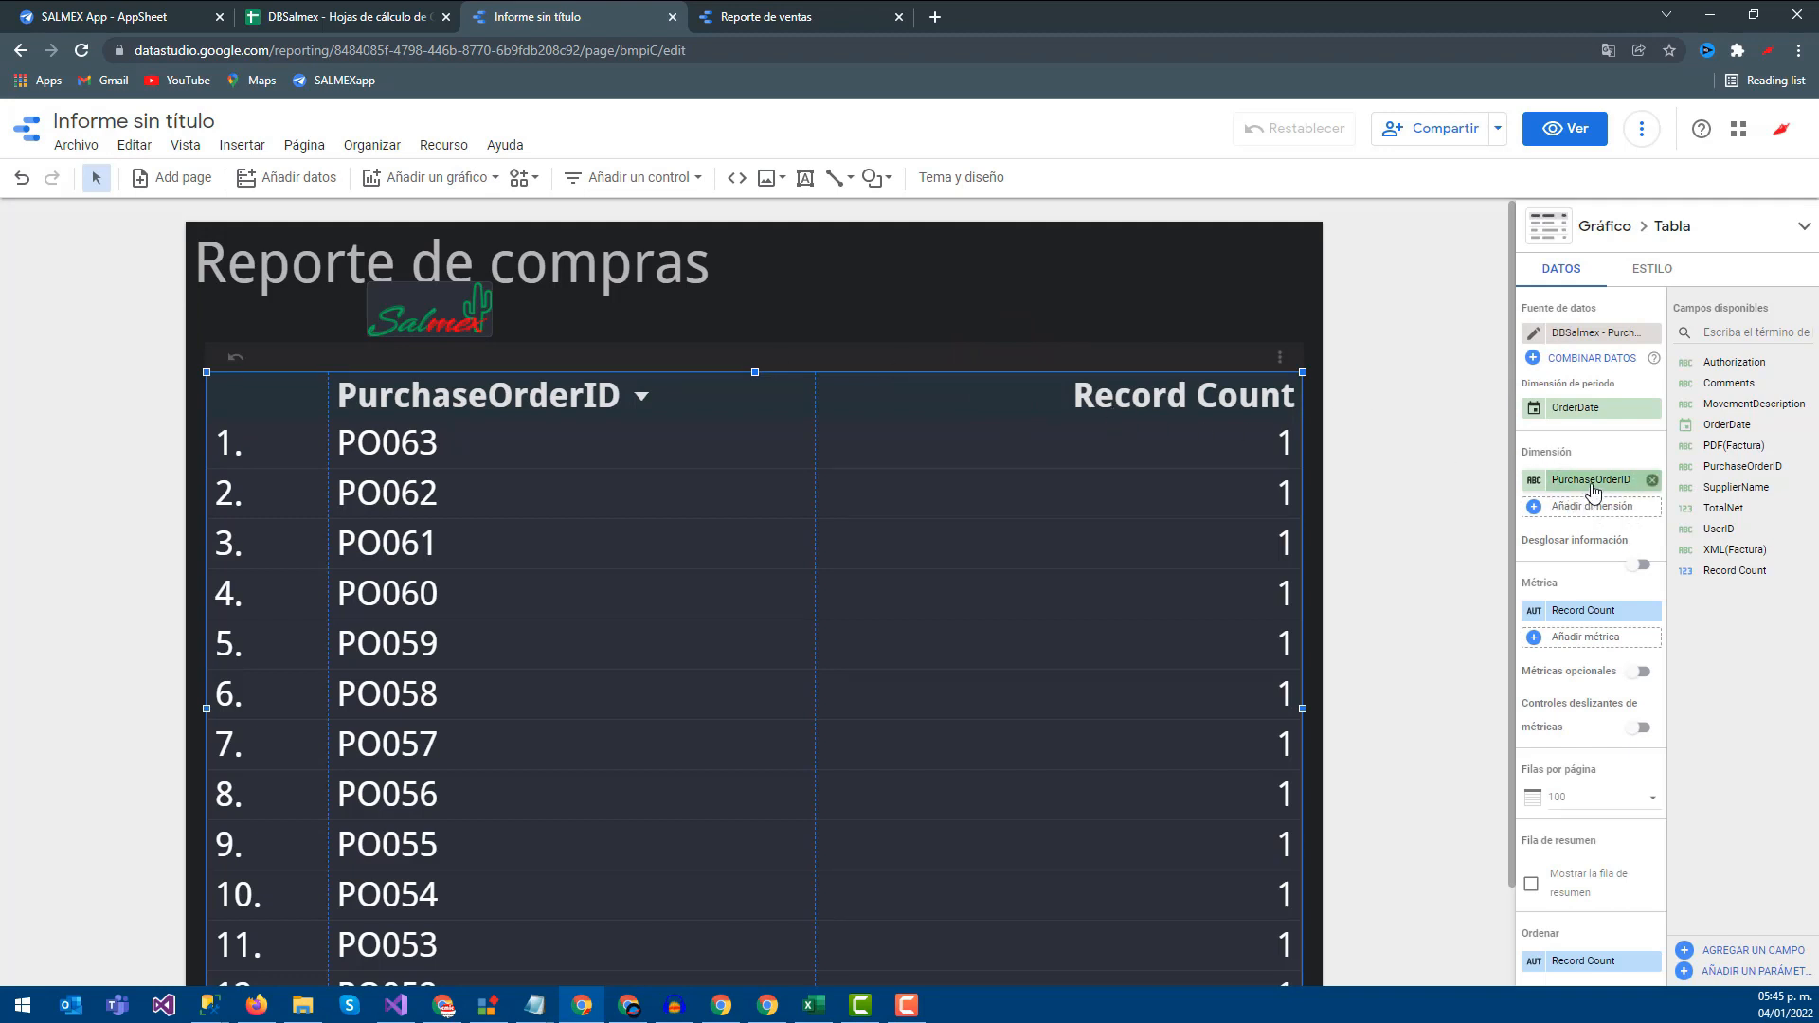
left_click(1652, 482)
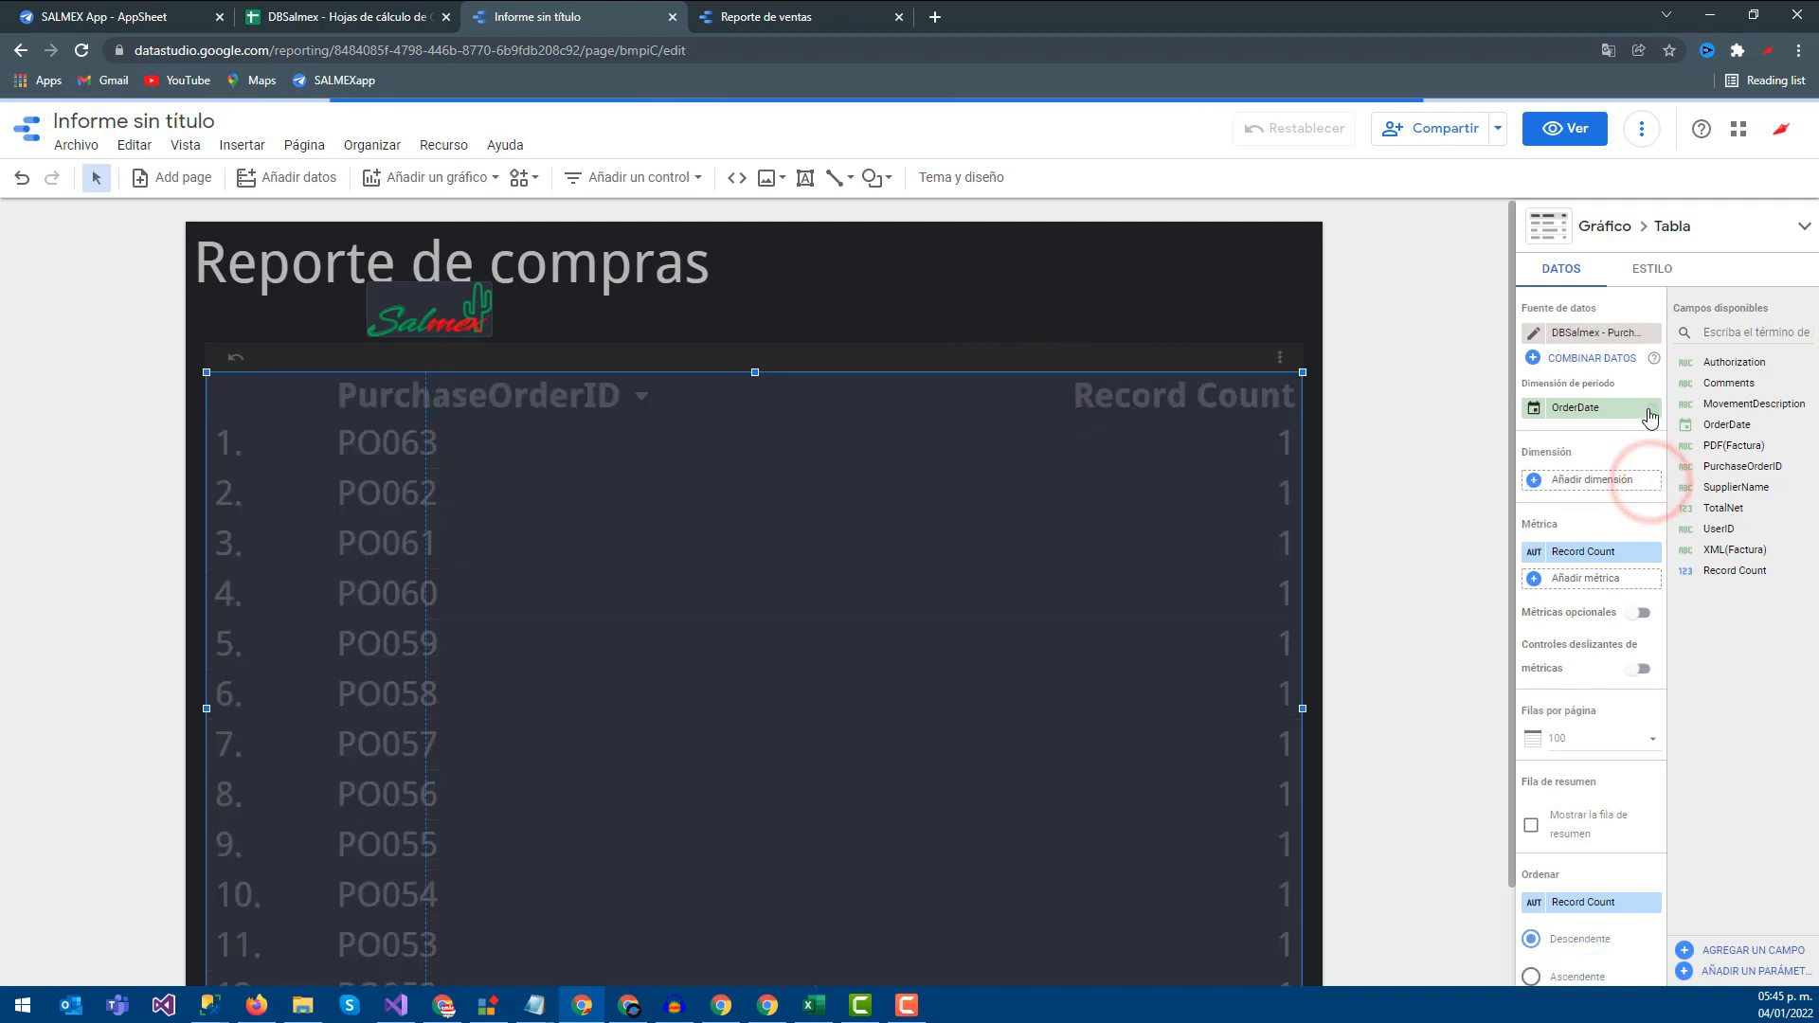
left_click(1652, 411)
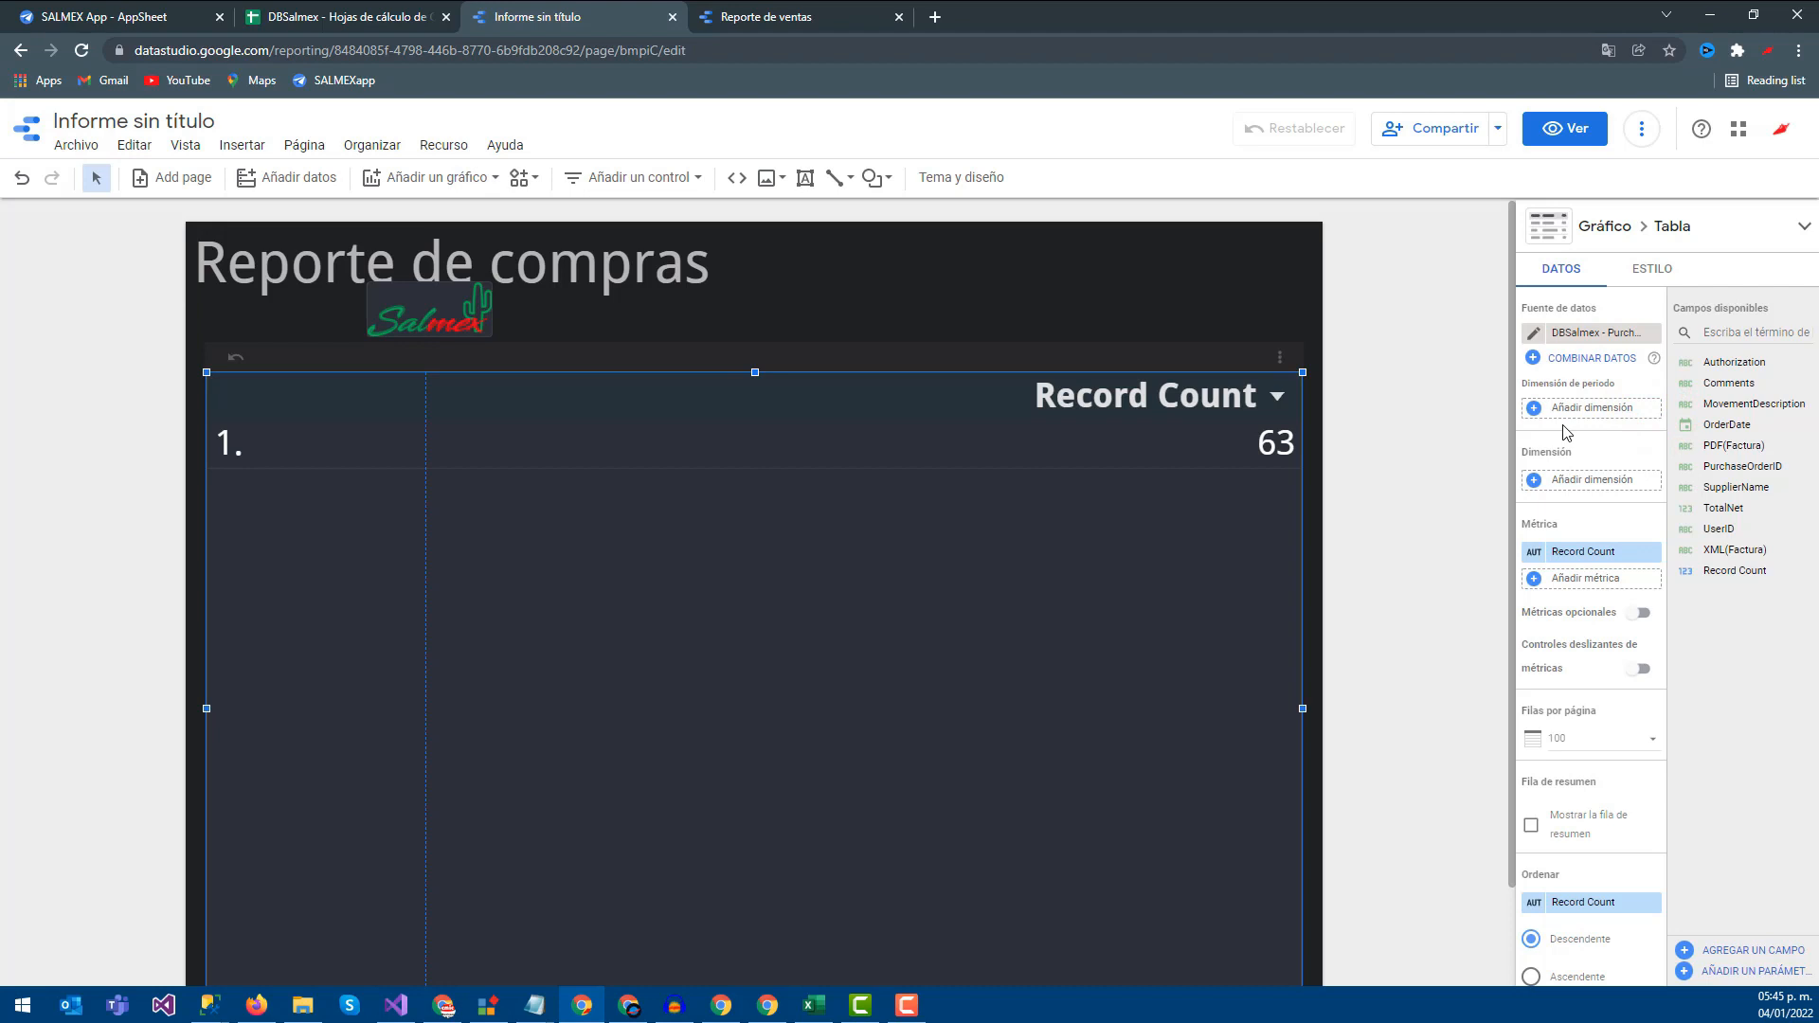
left_click_drag(1733, 466, 1582, 425)
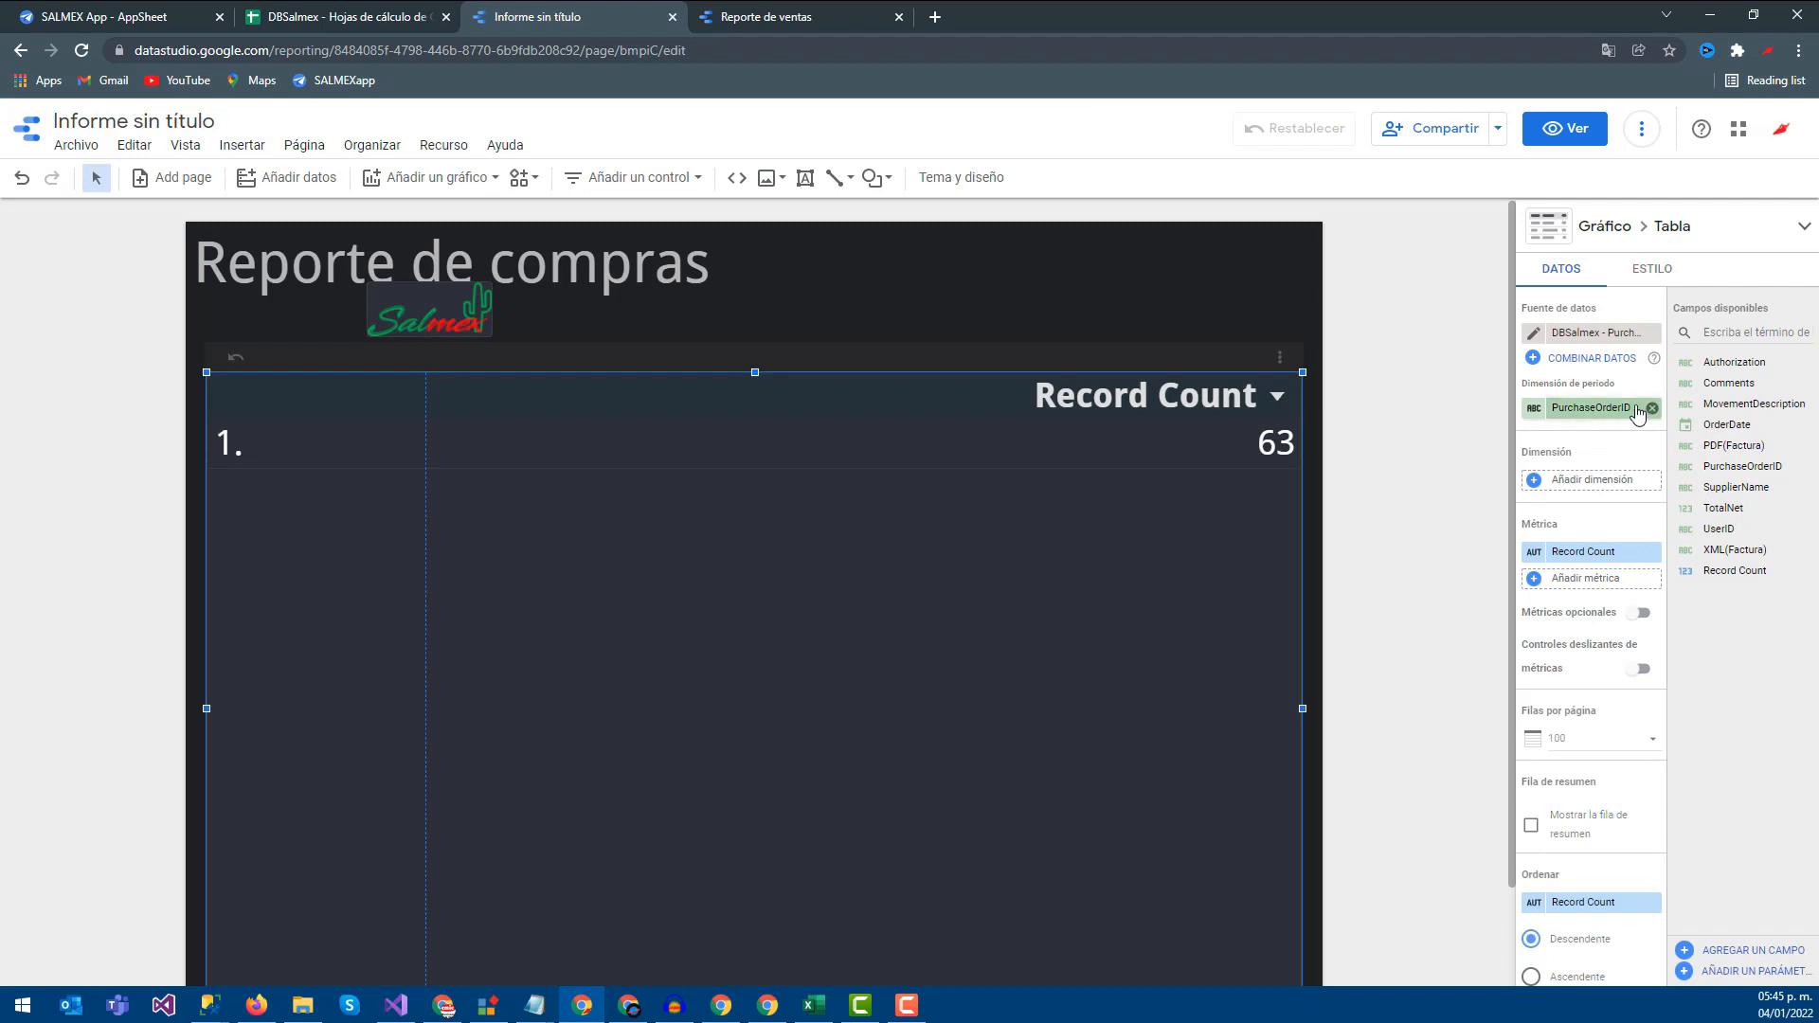
left_click(1652, 408)
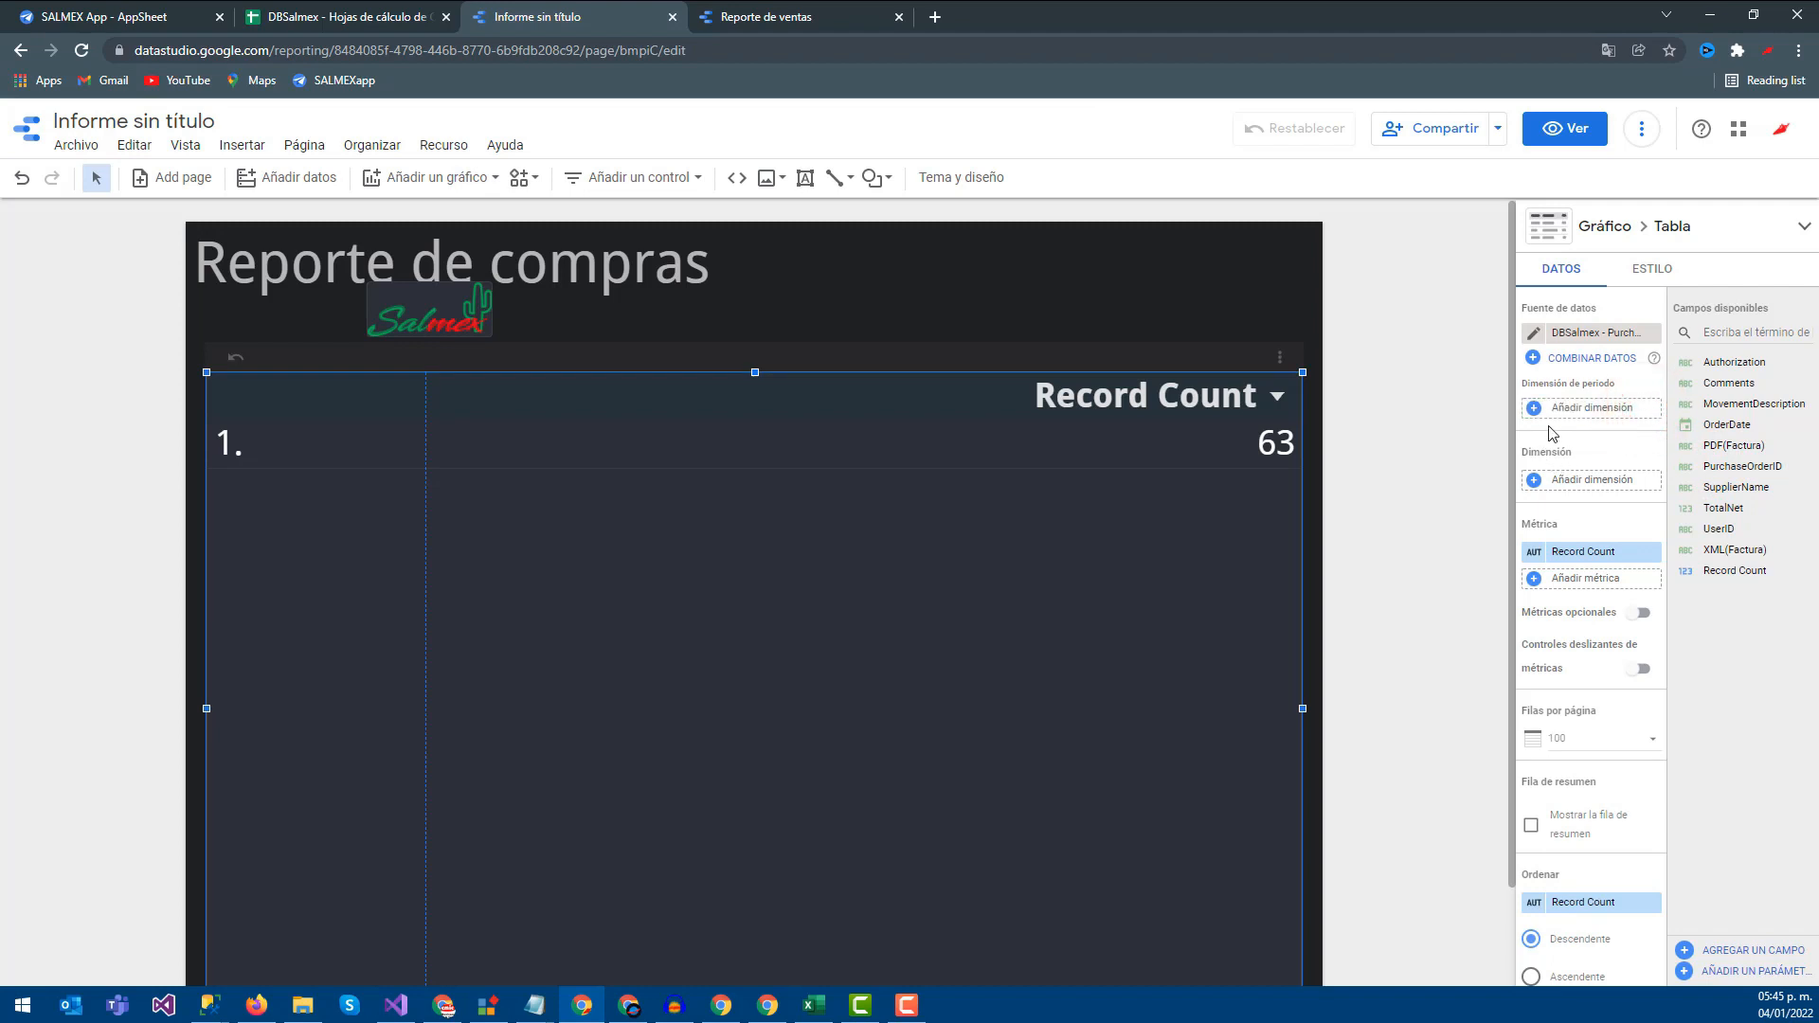
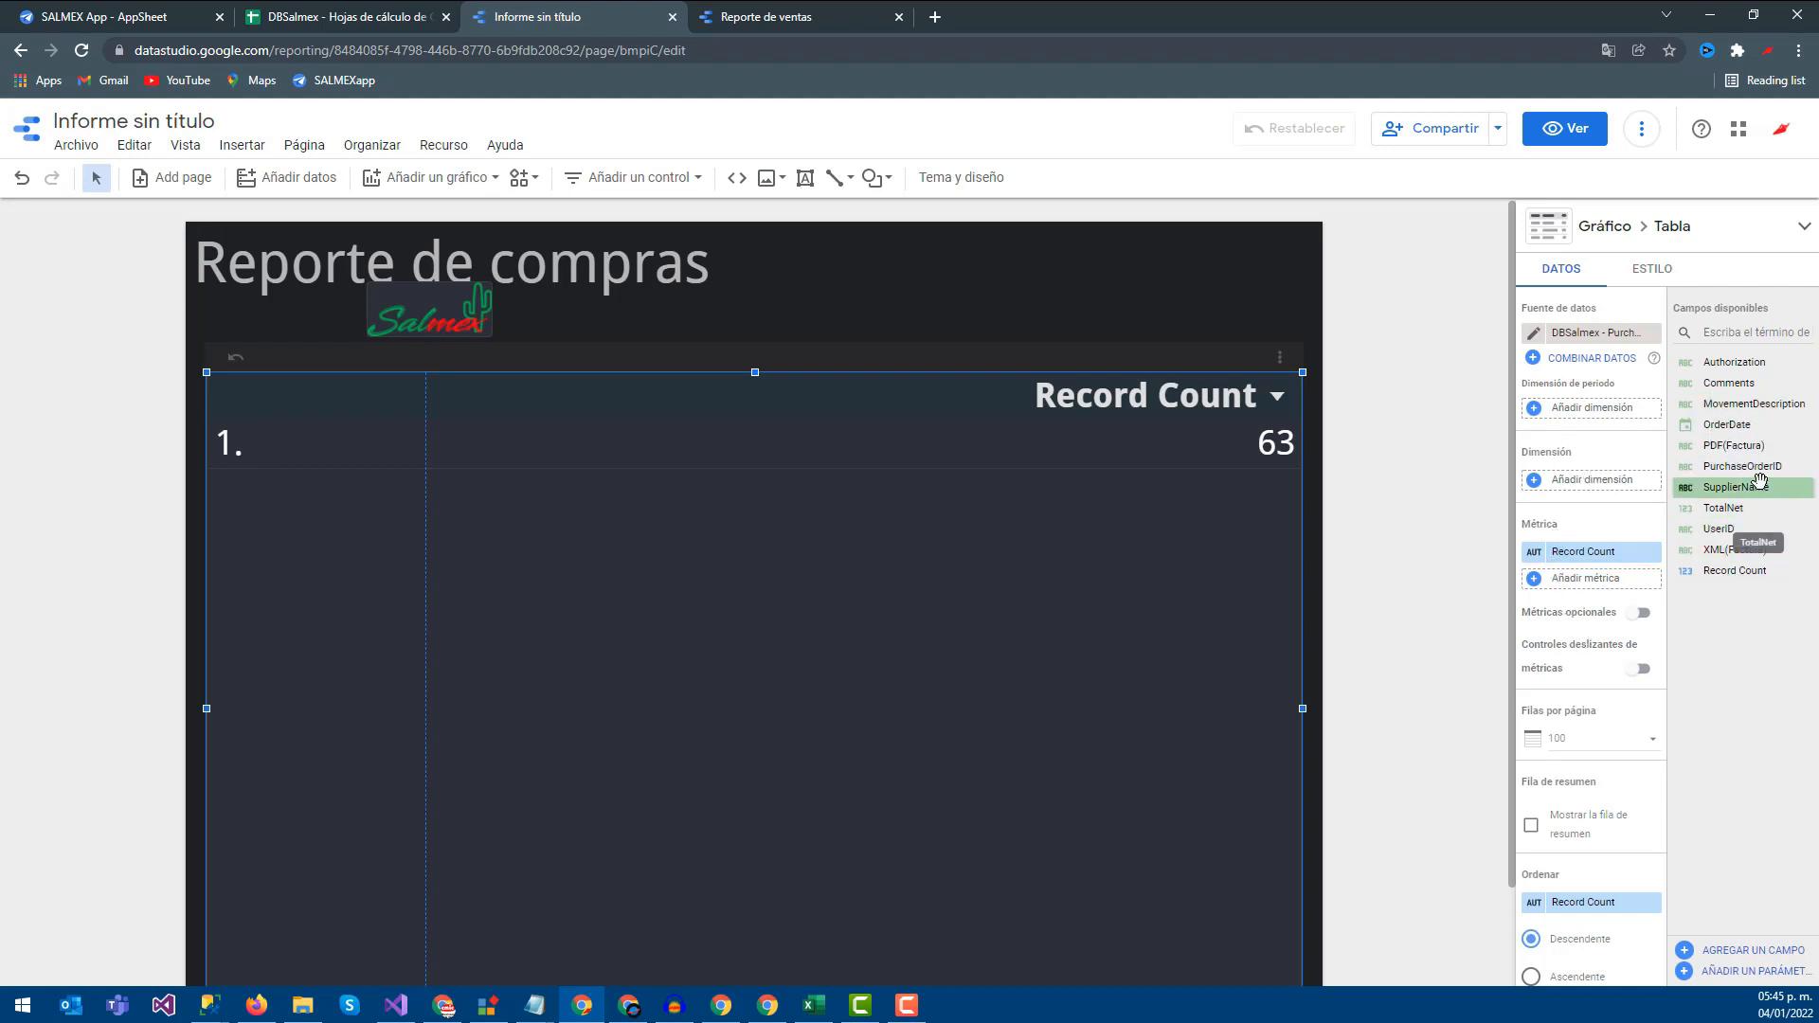
Add SupplierName, PurchaseOrderID and TotalNet as table columns, widening each to fit
left_click_drag(1748, 489, 1610, 489)
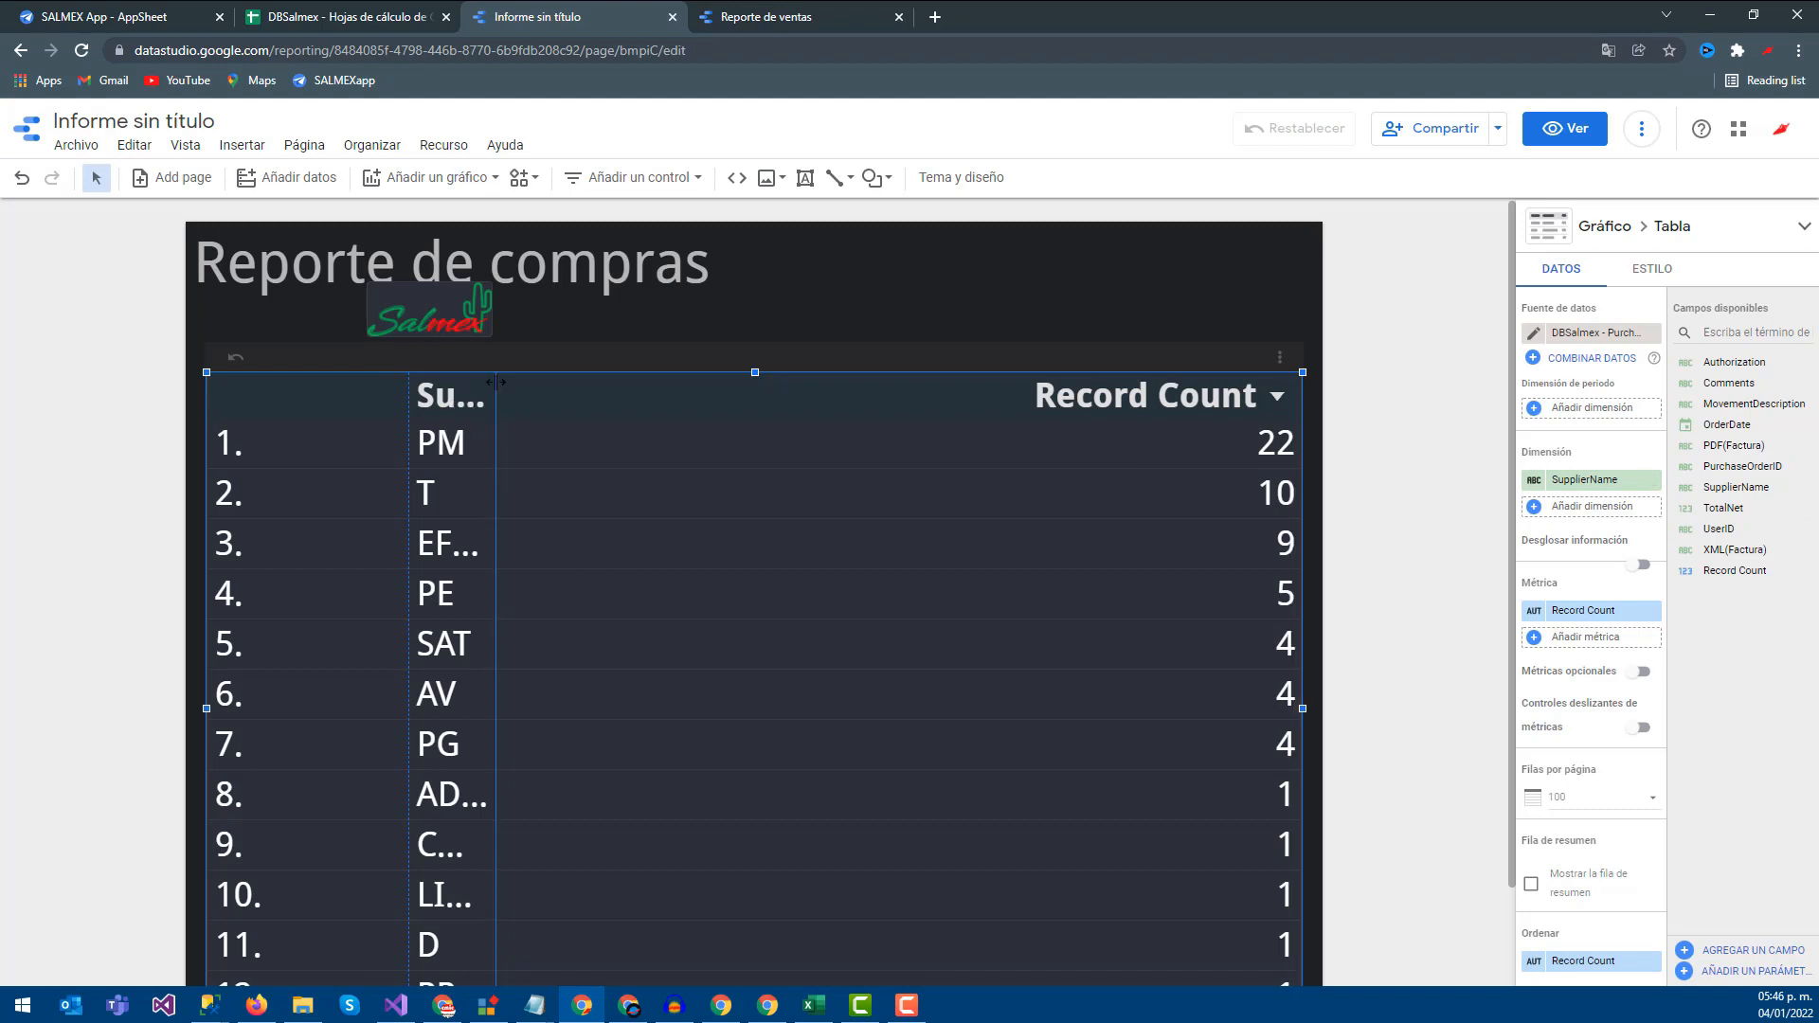
left_click_drag(495, 382, 766, 382)
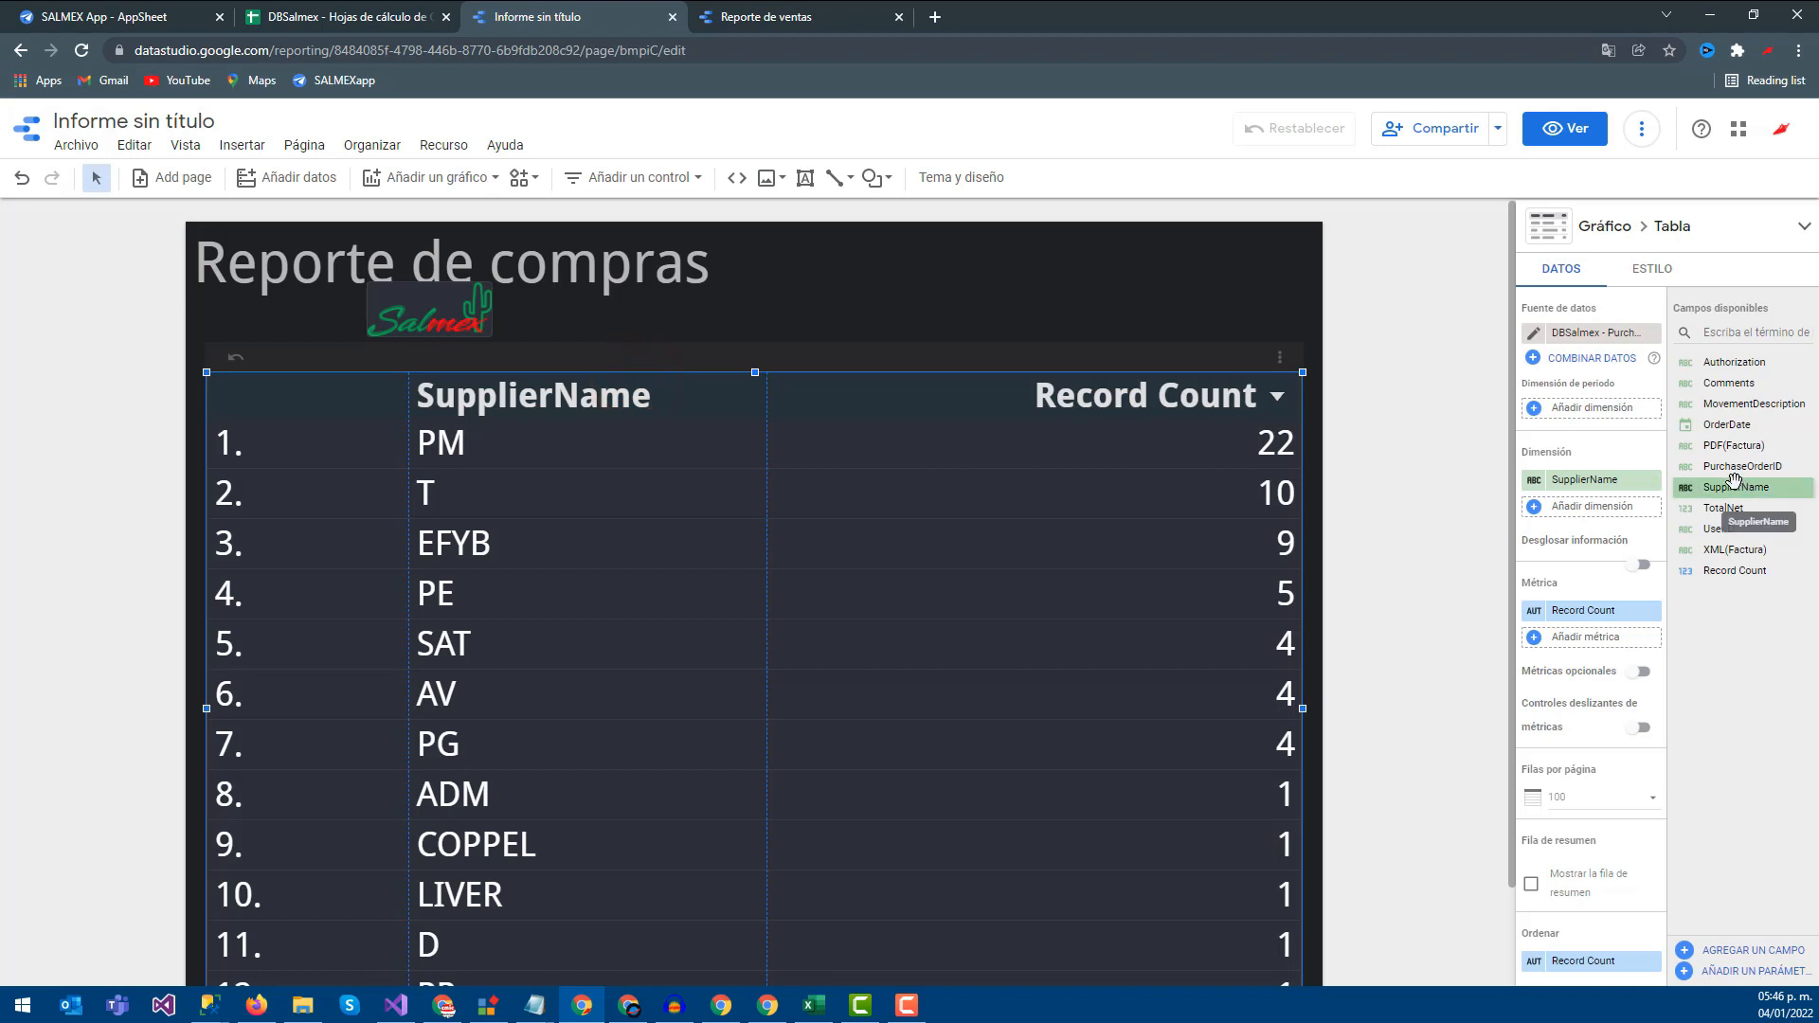
left_click_drag(1741, 466, 1599, 490)
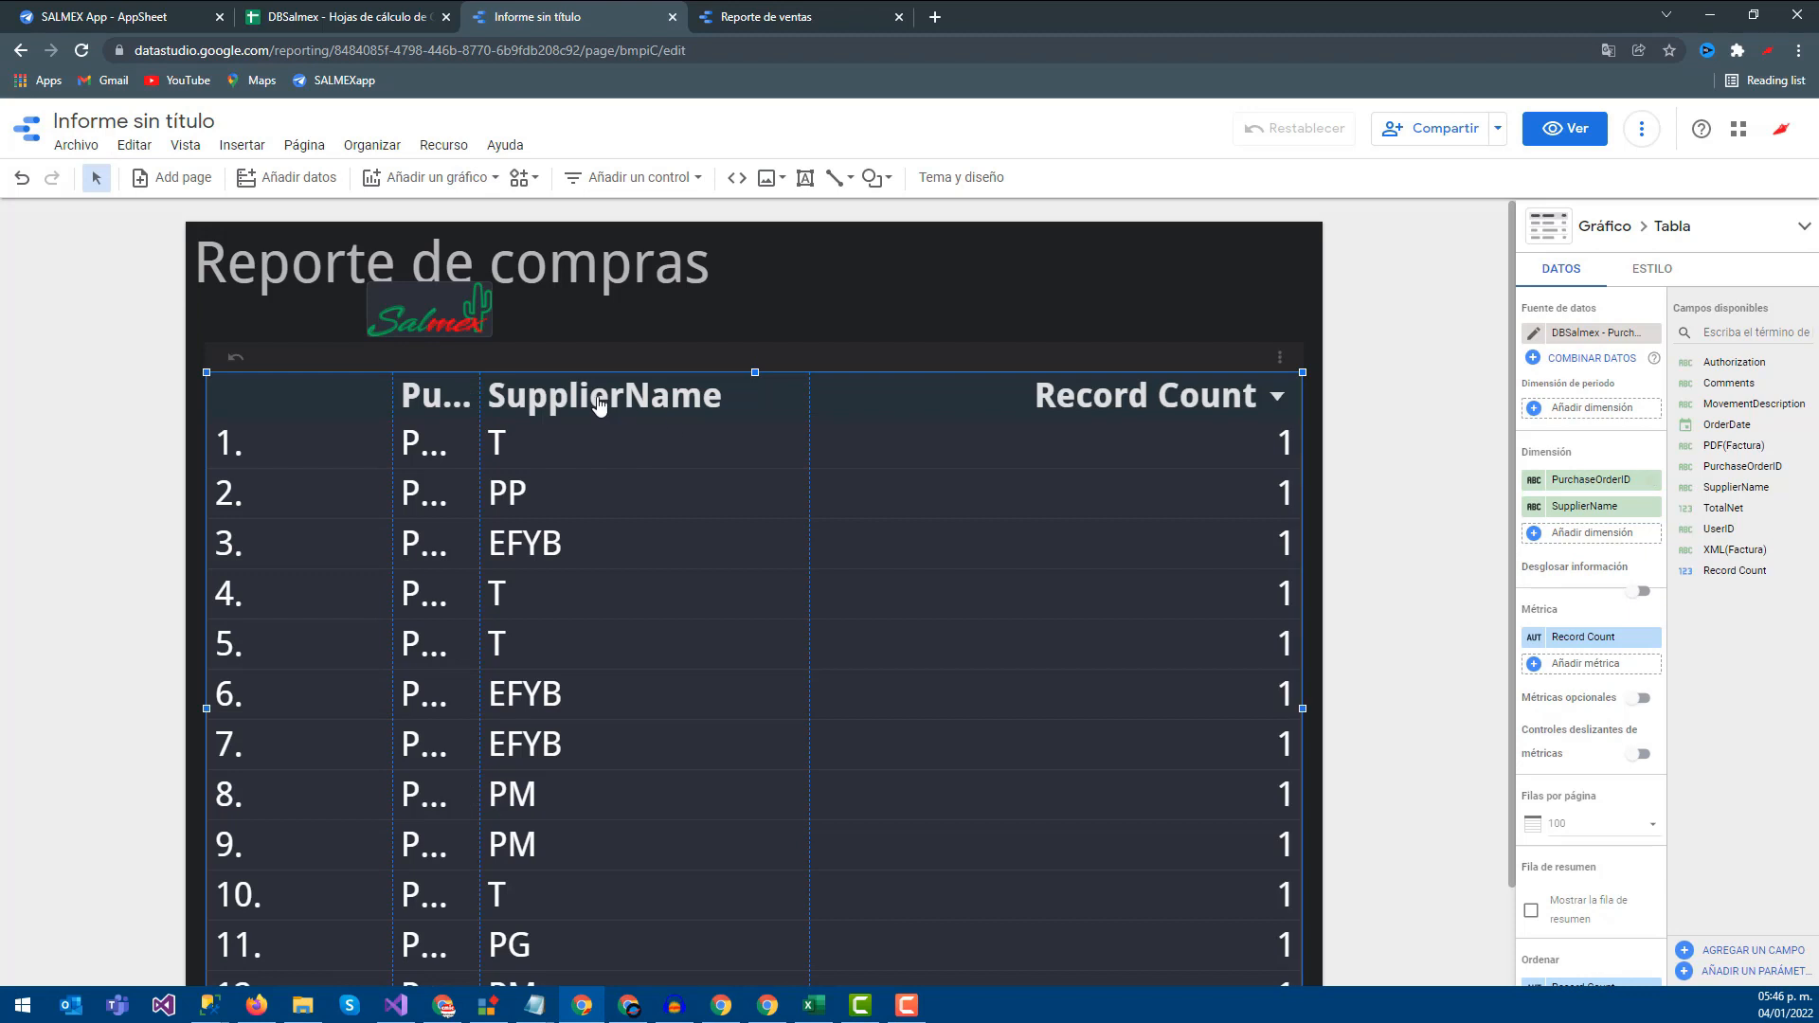
left_click_drag(482, 395, 591, 388)
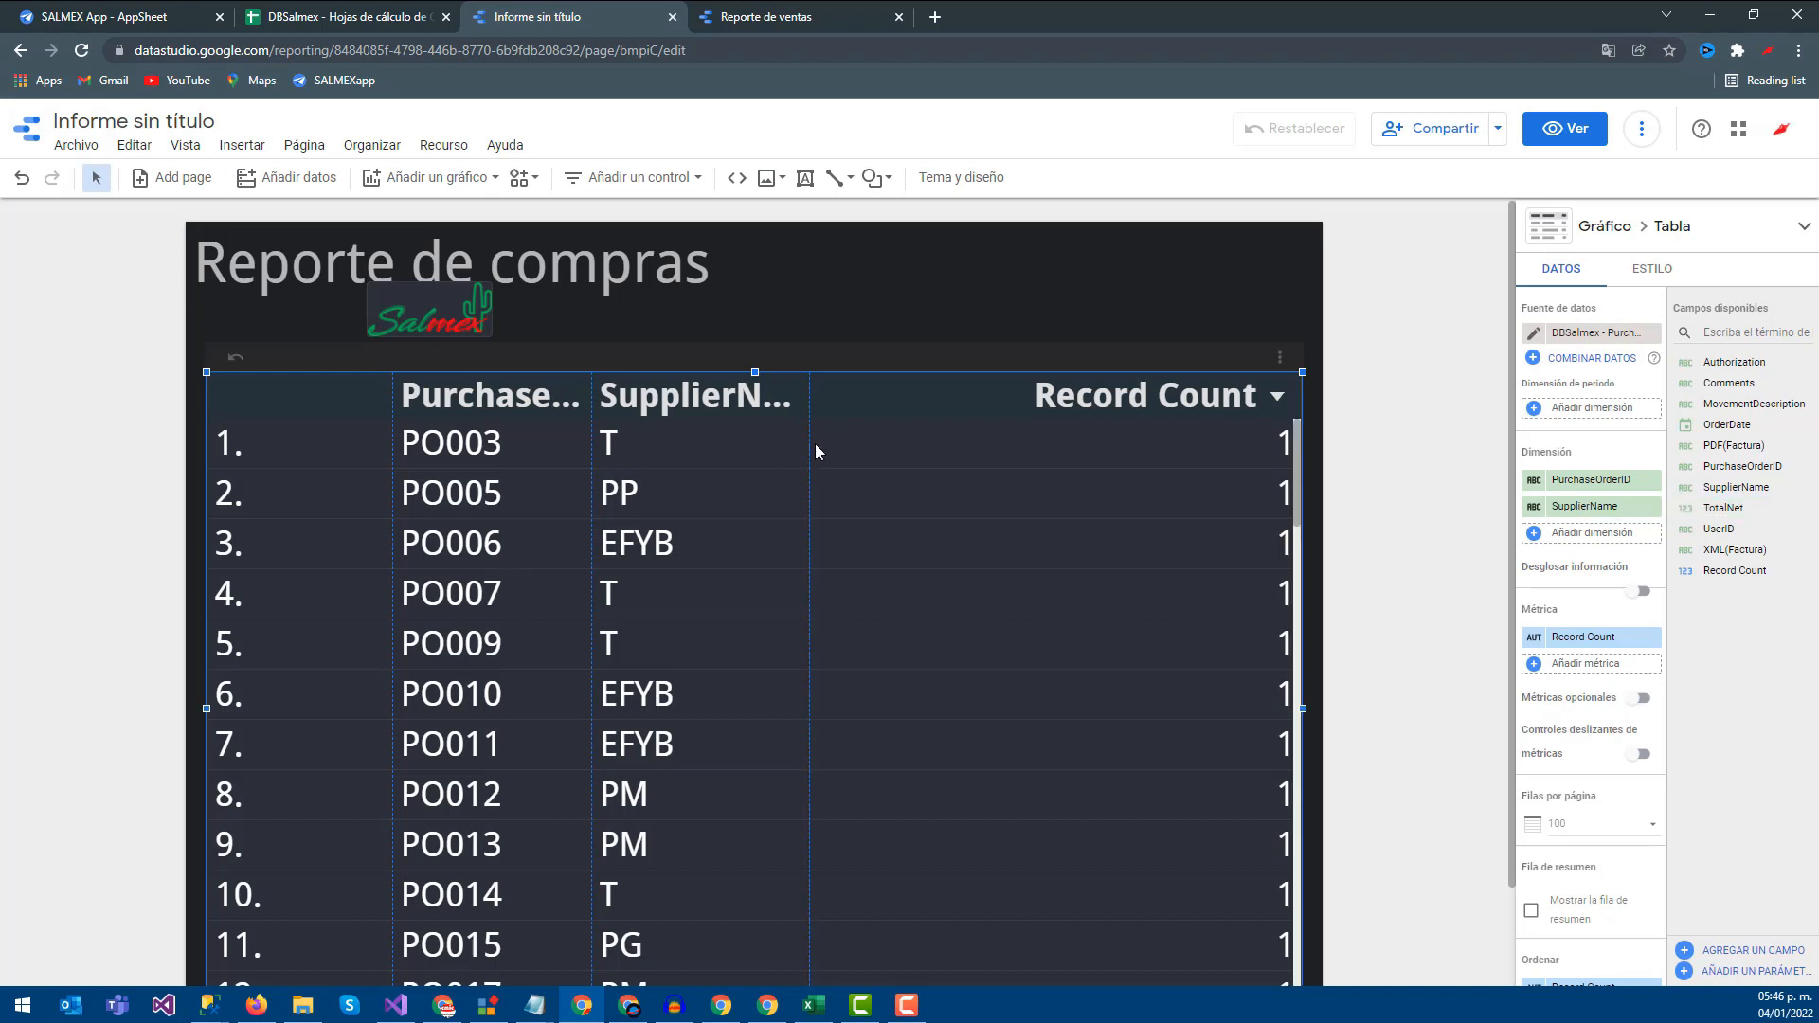
left_click_drag(1722, 508, 1593, 544)
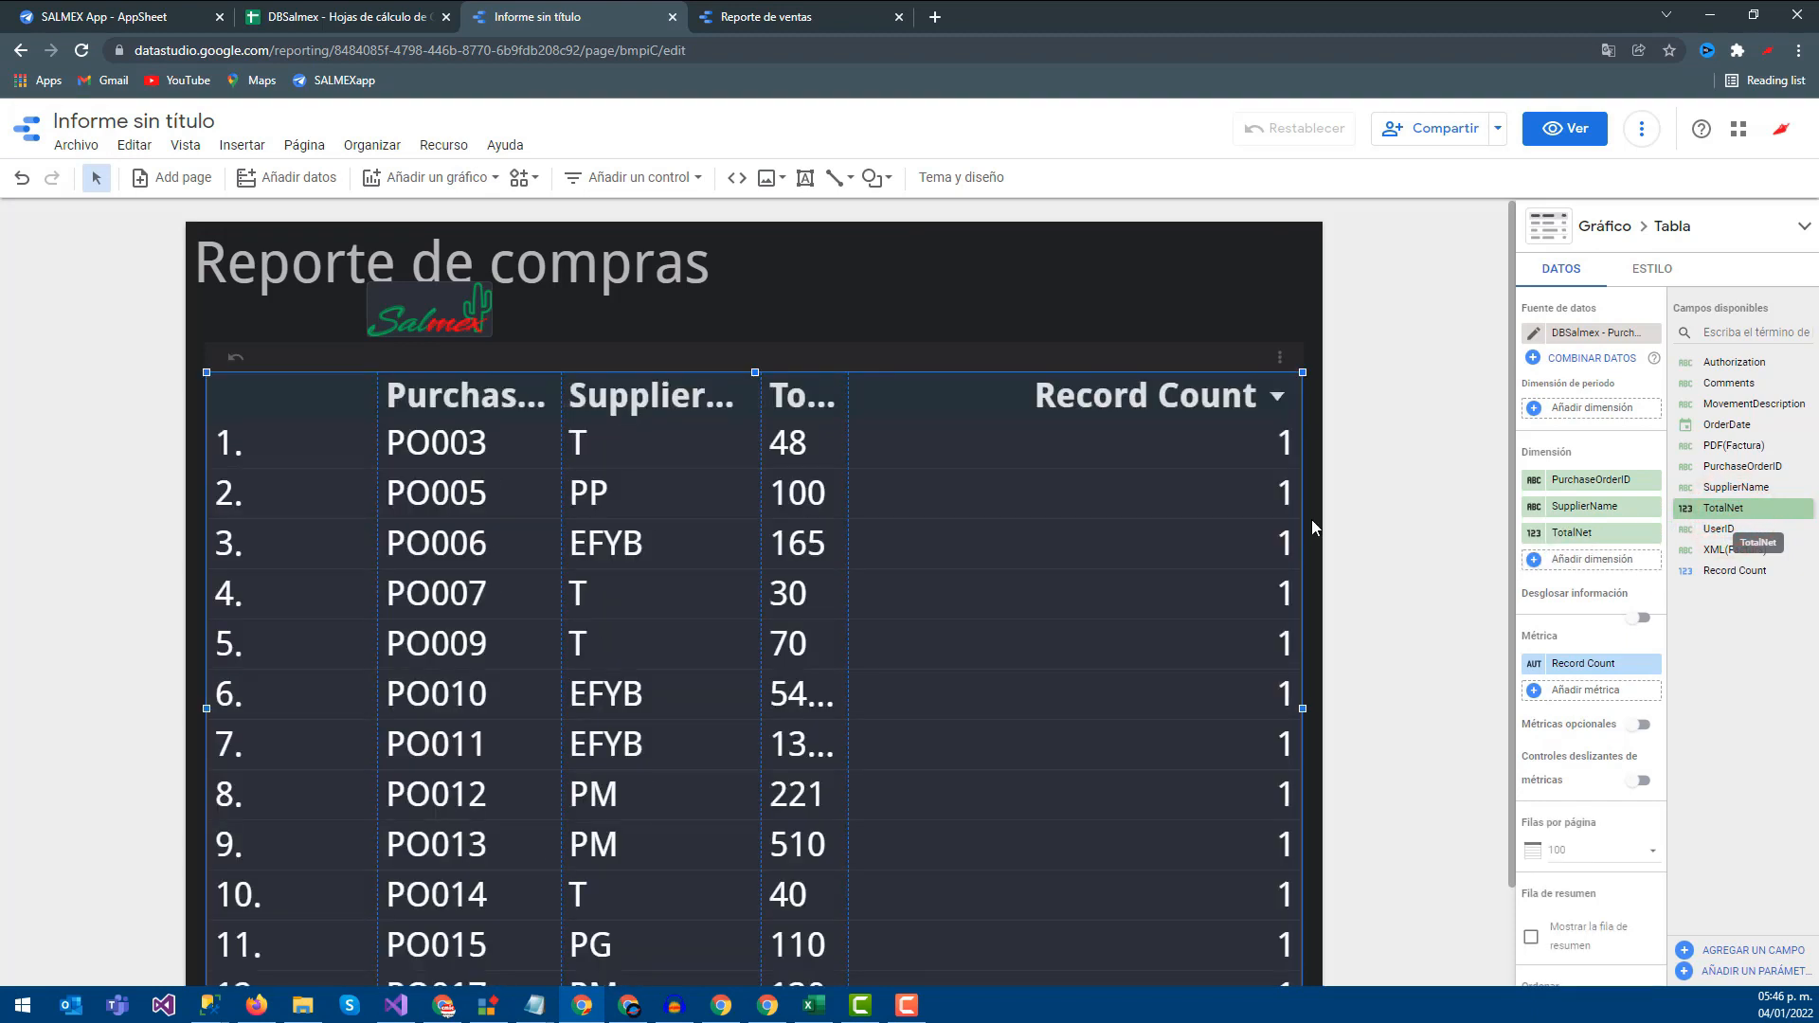
left_click_drag(853, 396, 929, 396)
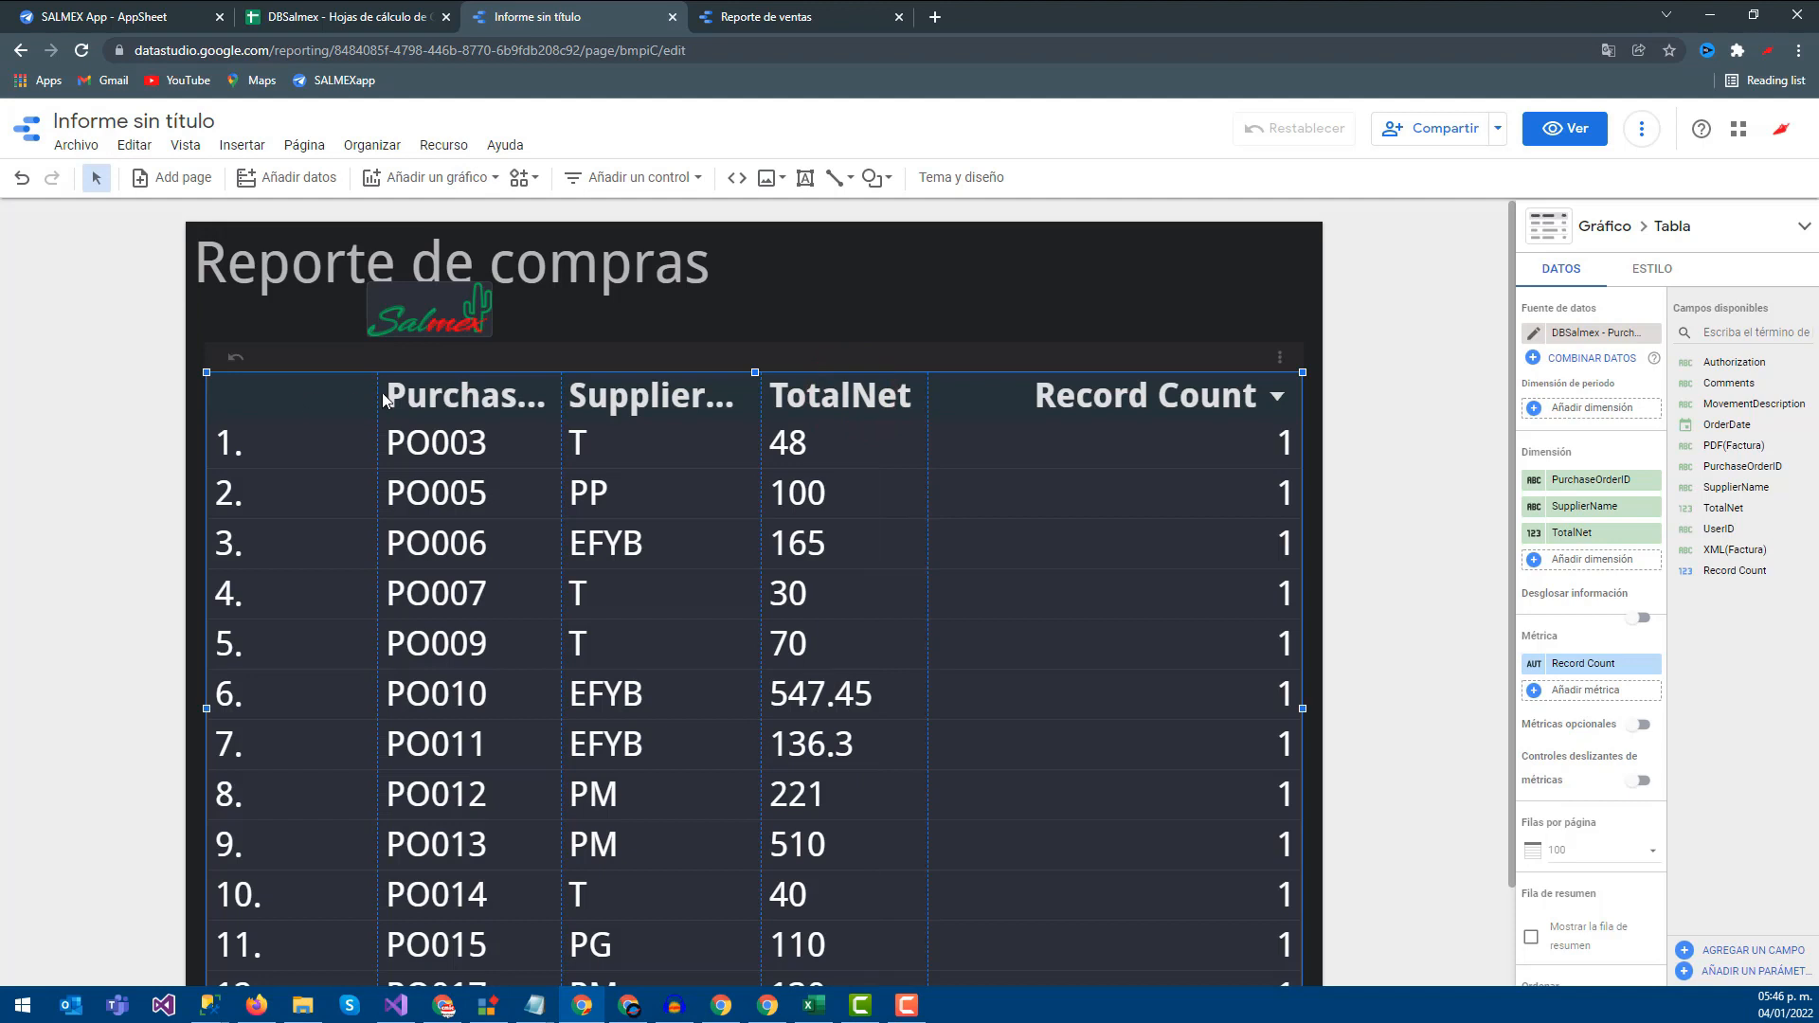
Narrow the row-number, PurchaseOrderID and SupplierName columns, and remove the Record Count metric
left_click_drag(381, 395, 291, 399)
left_click_drag(560, 384, 423, 388)
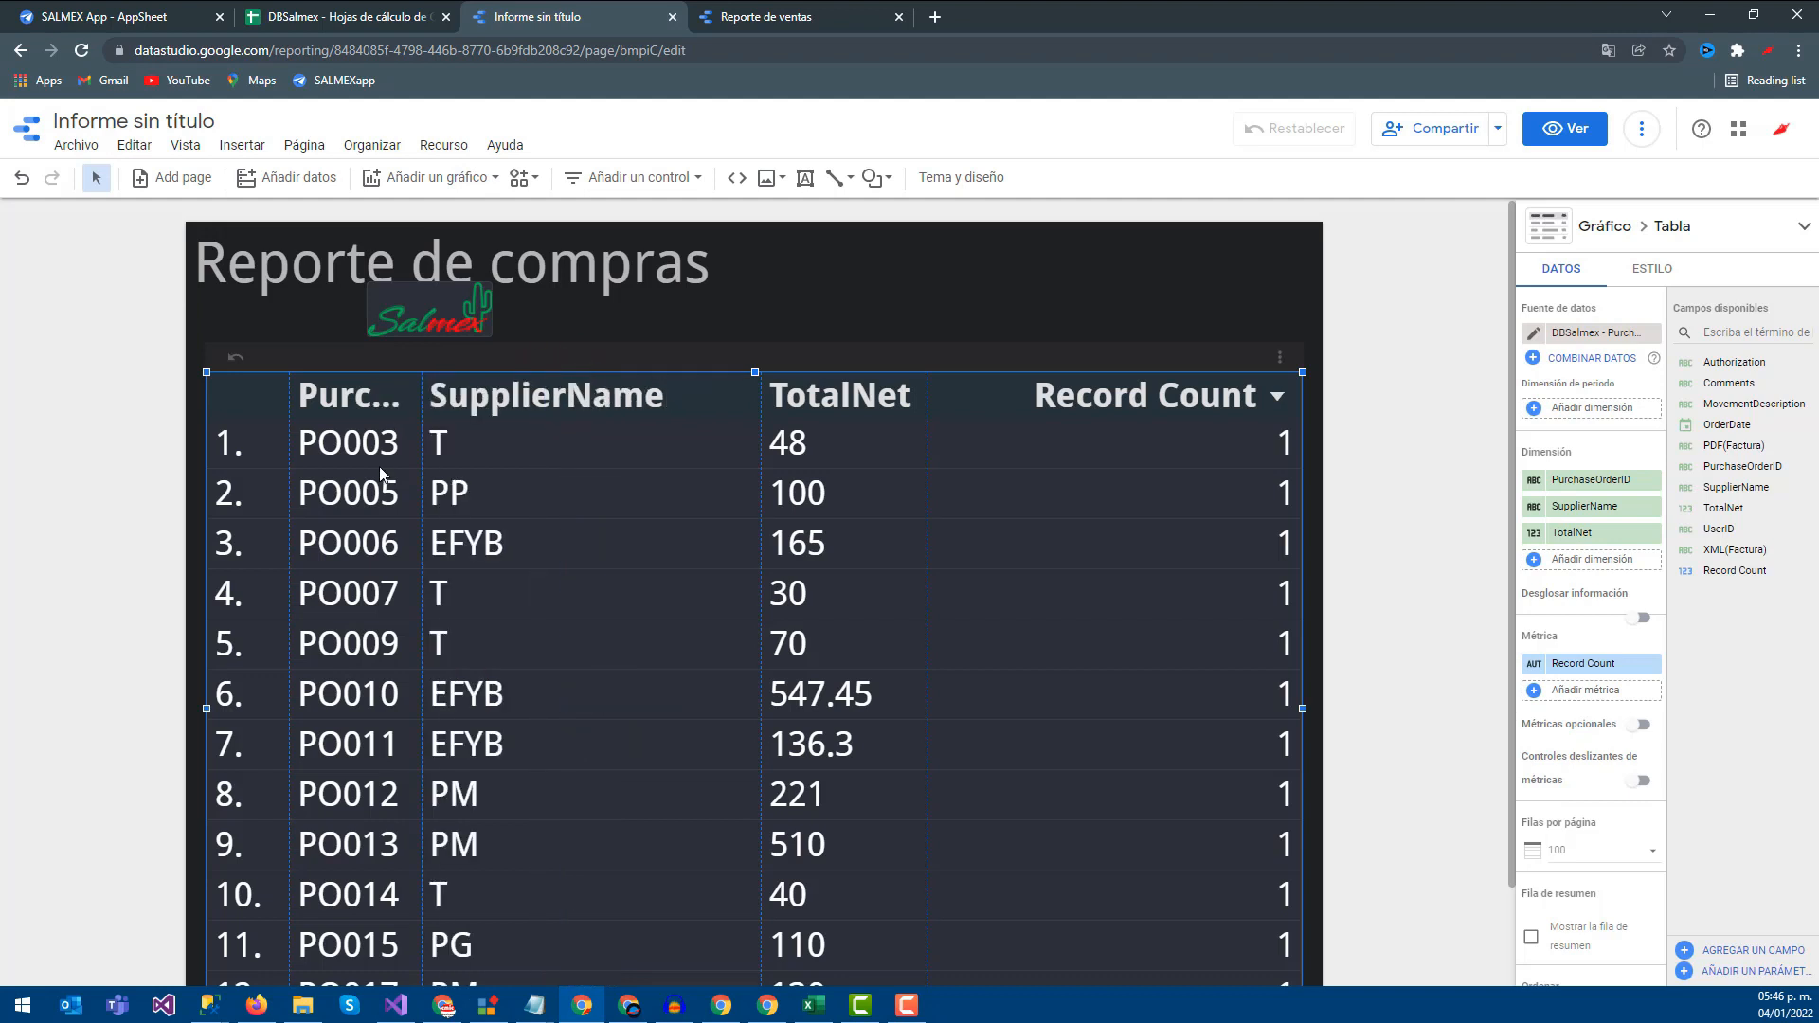
scroll(744, 450, "down", 3)
scroll(739, 469, "up", 3)
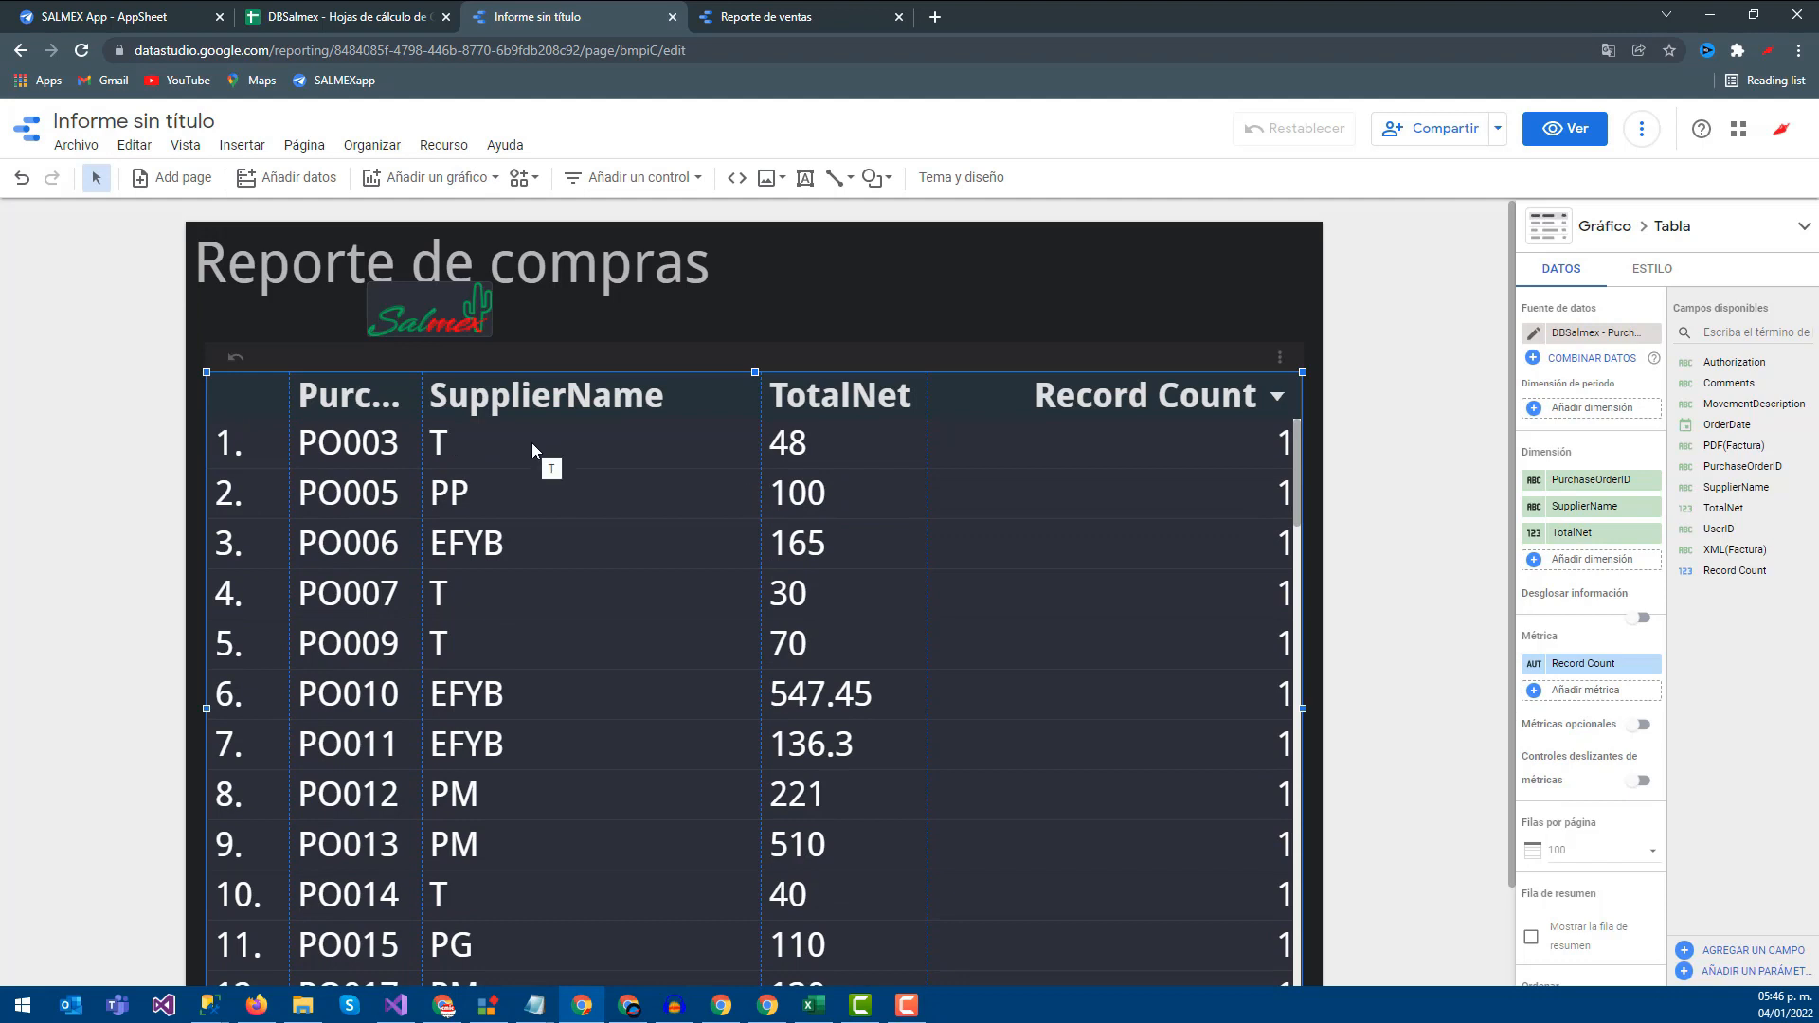
scroll(487, 553, "down", 5)
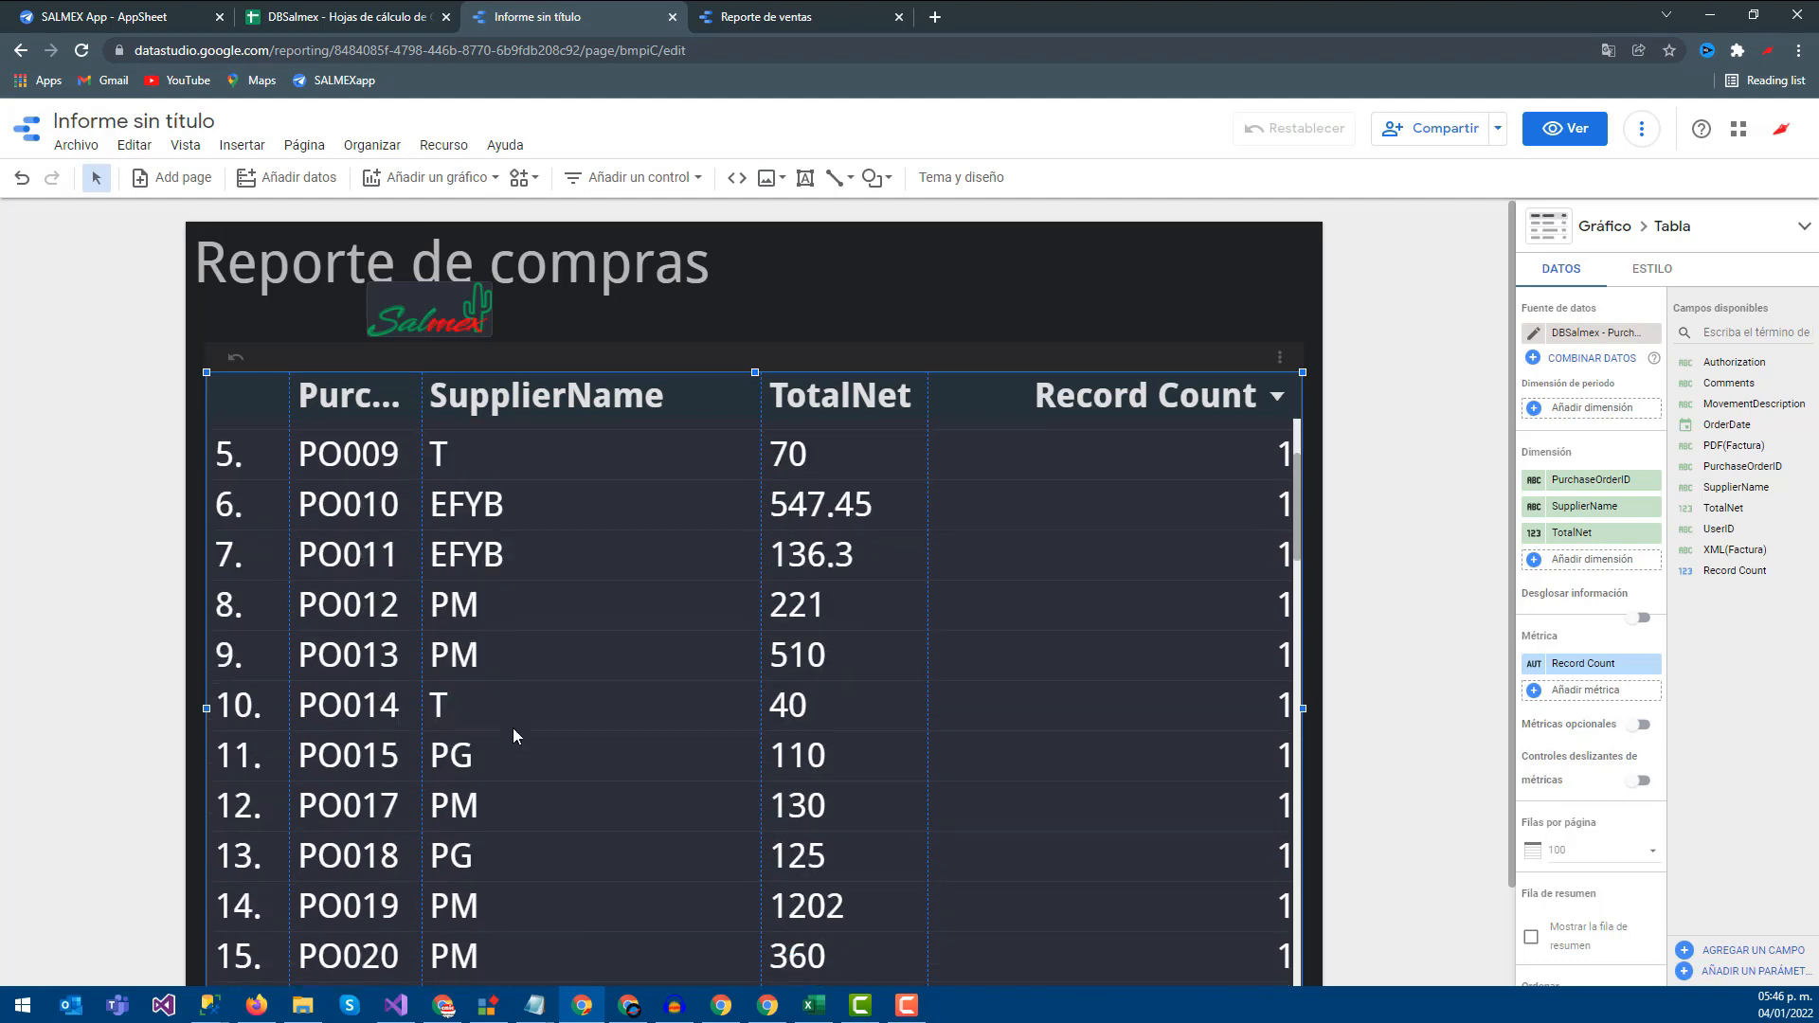
scroll(503, 742, "up", 5)
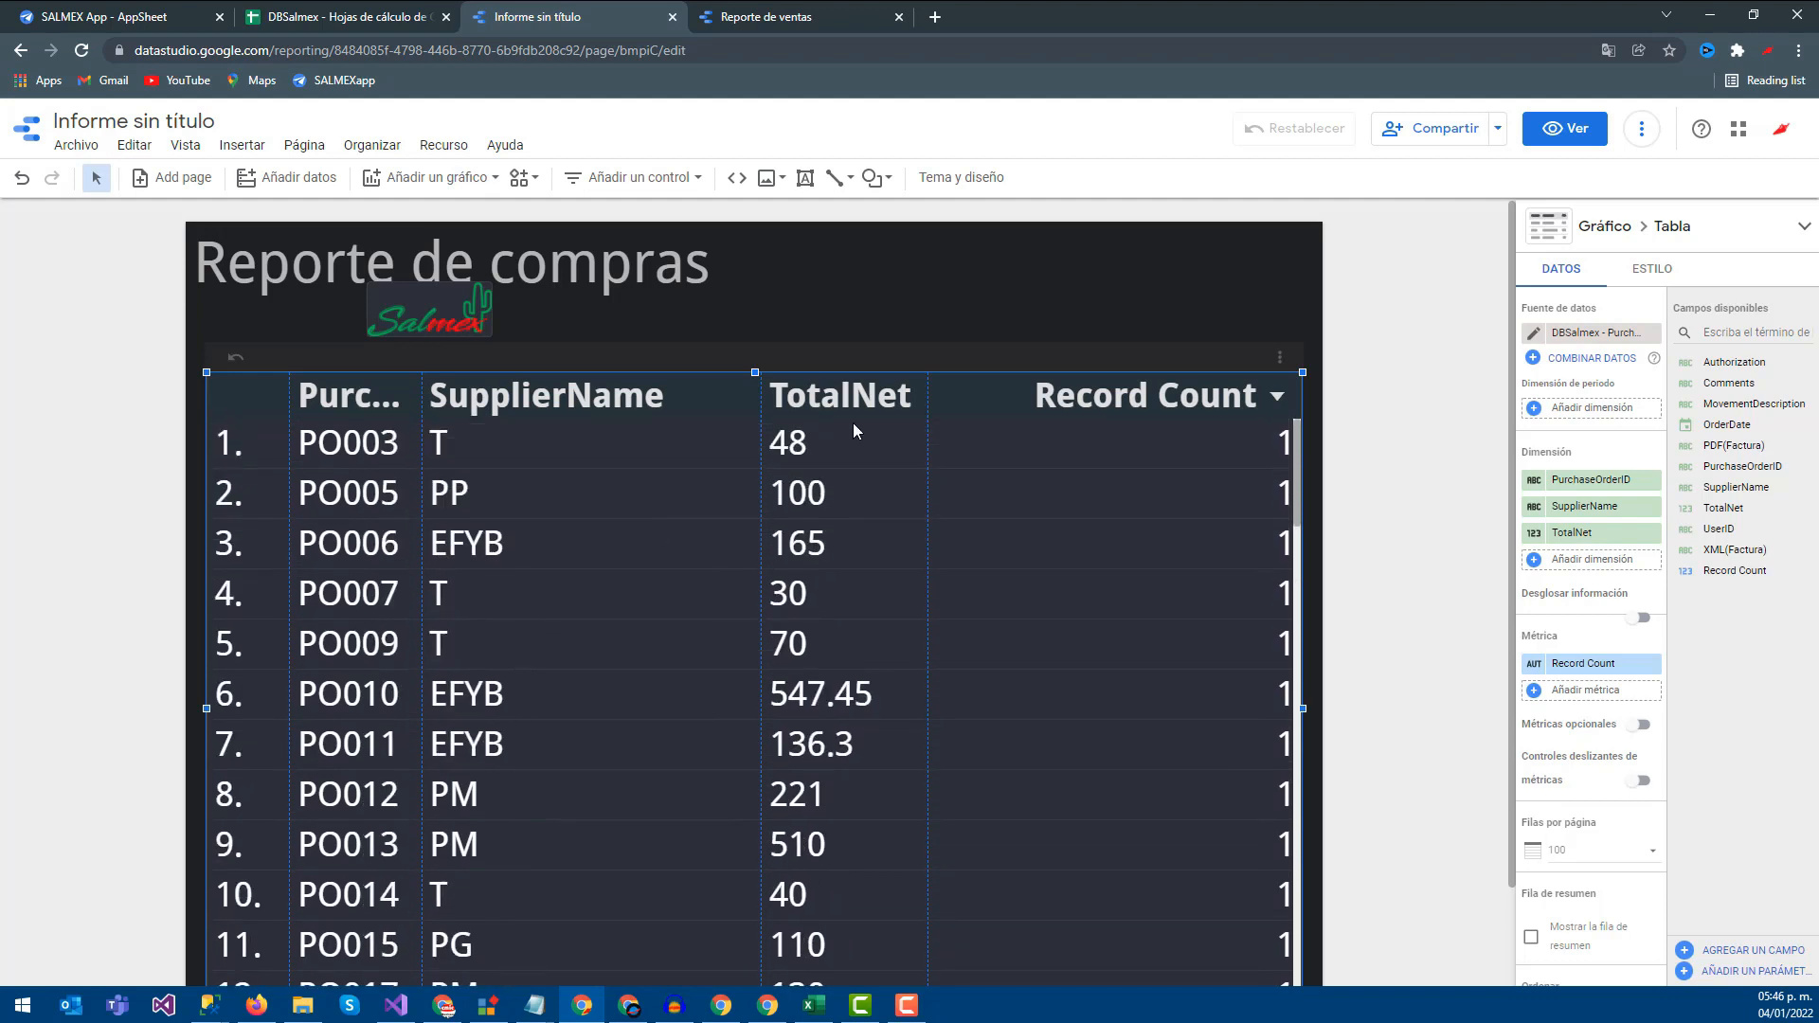
left_click_drag(755, 386, 709, 387)
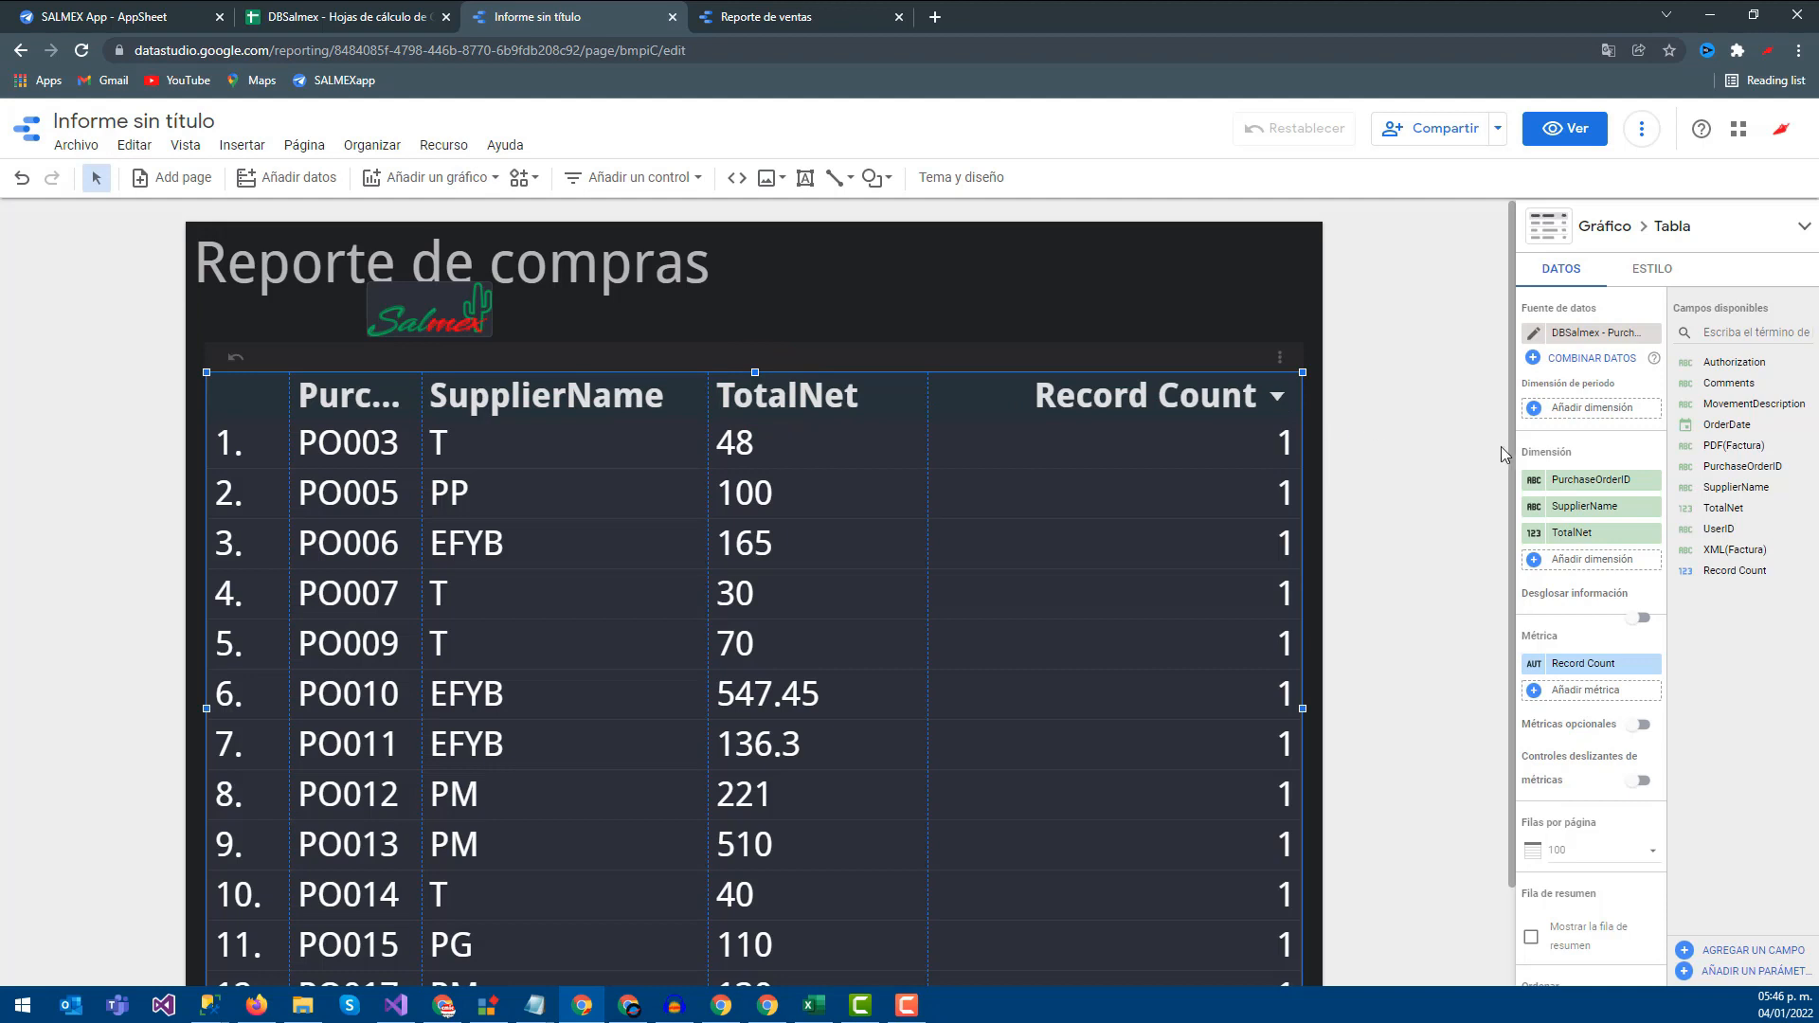
left_click(1651, 663)
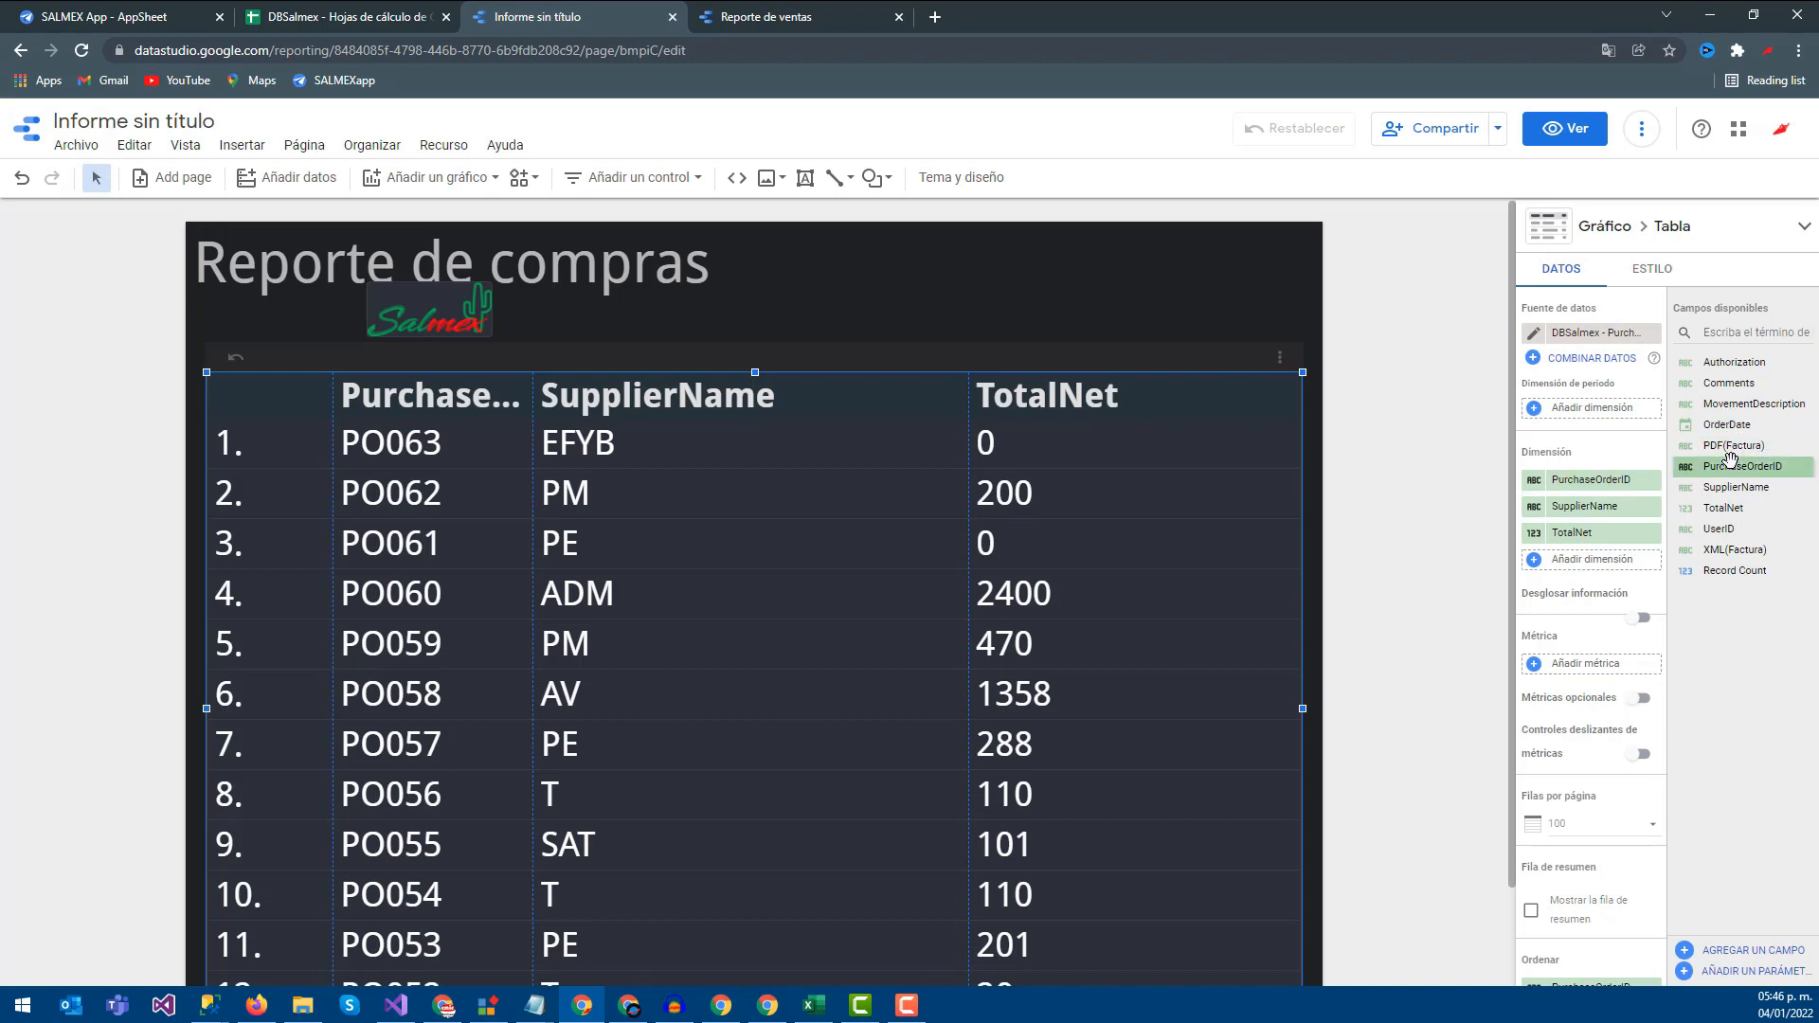
Add OrderDate as a table column and widen the OrderDate and SupplierName columns
left_click_drag(1721, 428, 1570, 506)
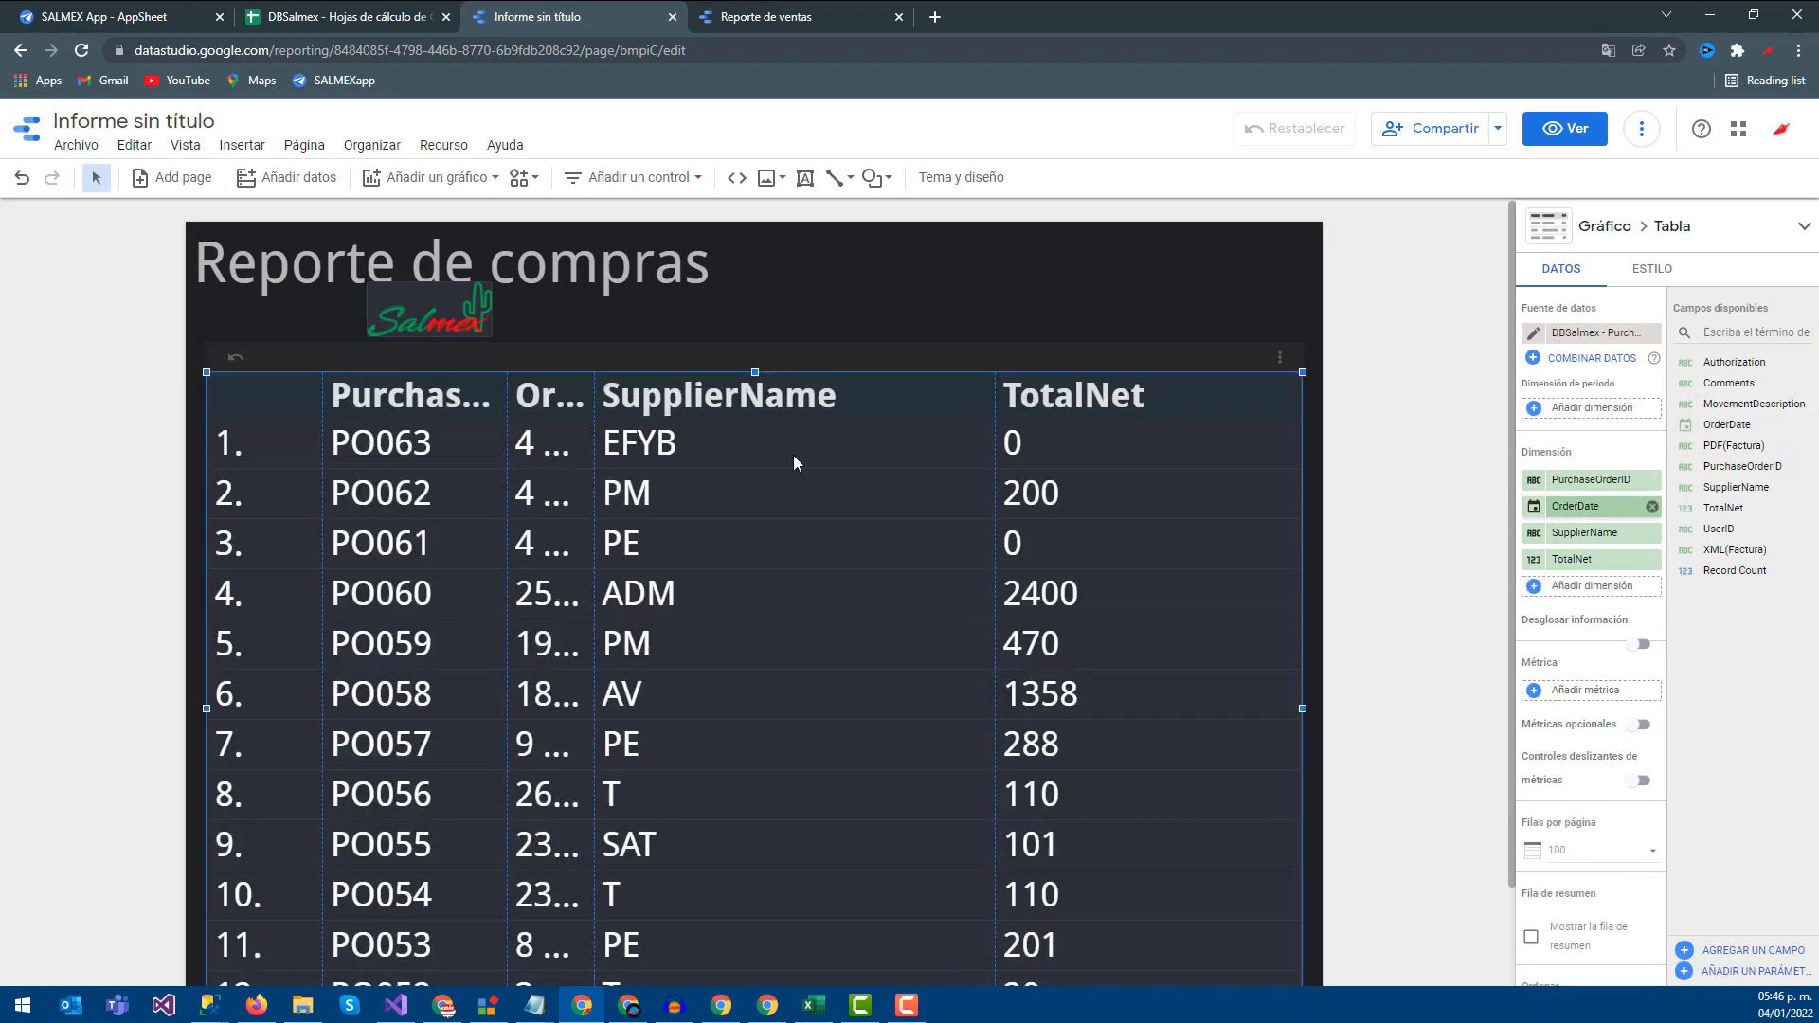
left_click_drag(596, 387, 722, 387)
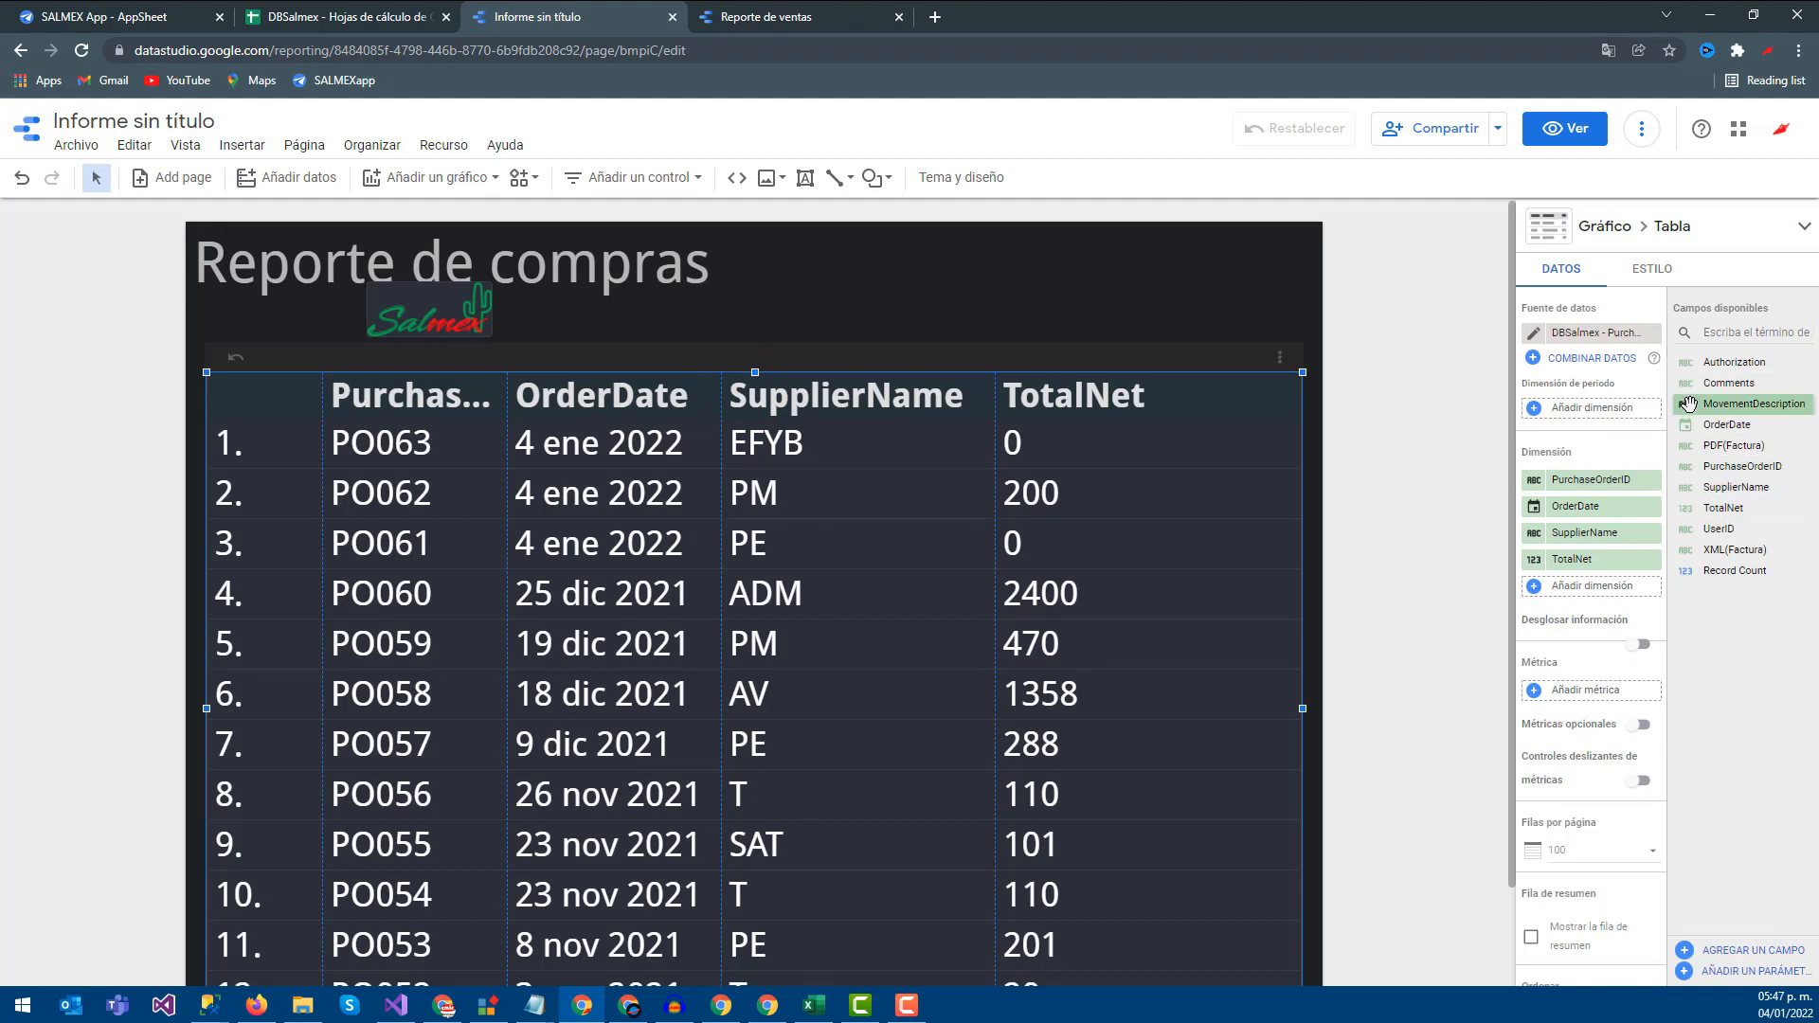
mouse_move(1744, 406)
left_mouse_down()
mouse_move(1625, 497)
mouse_move(1601, 592)
mouse_move(1732, 405)
left_mouse_up()
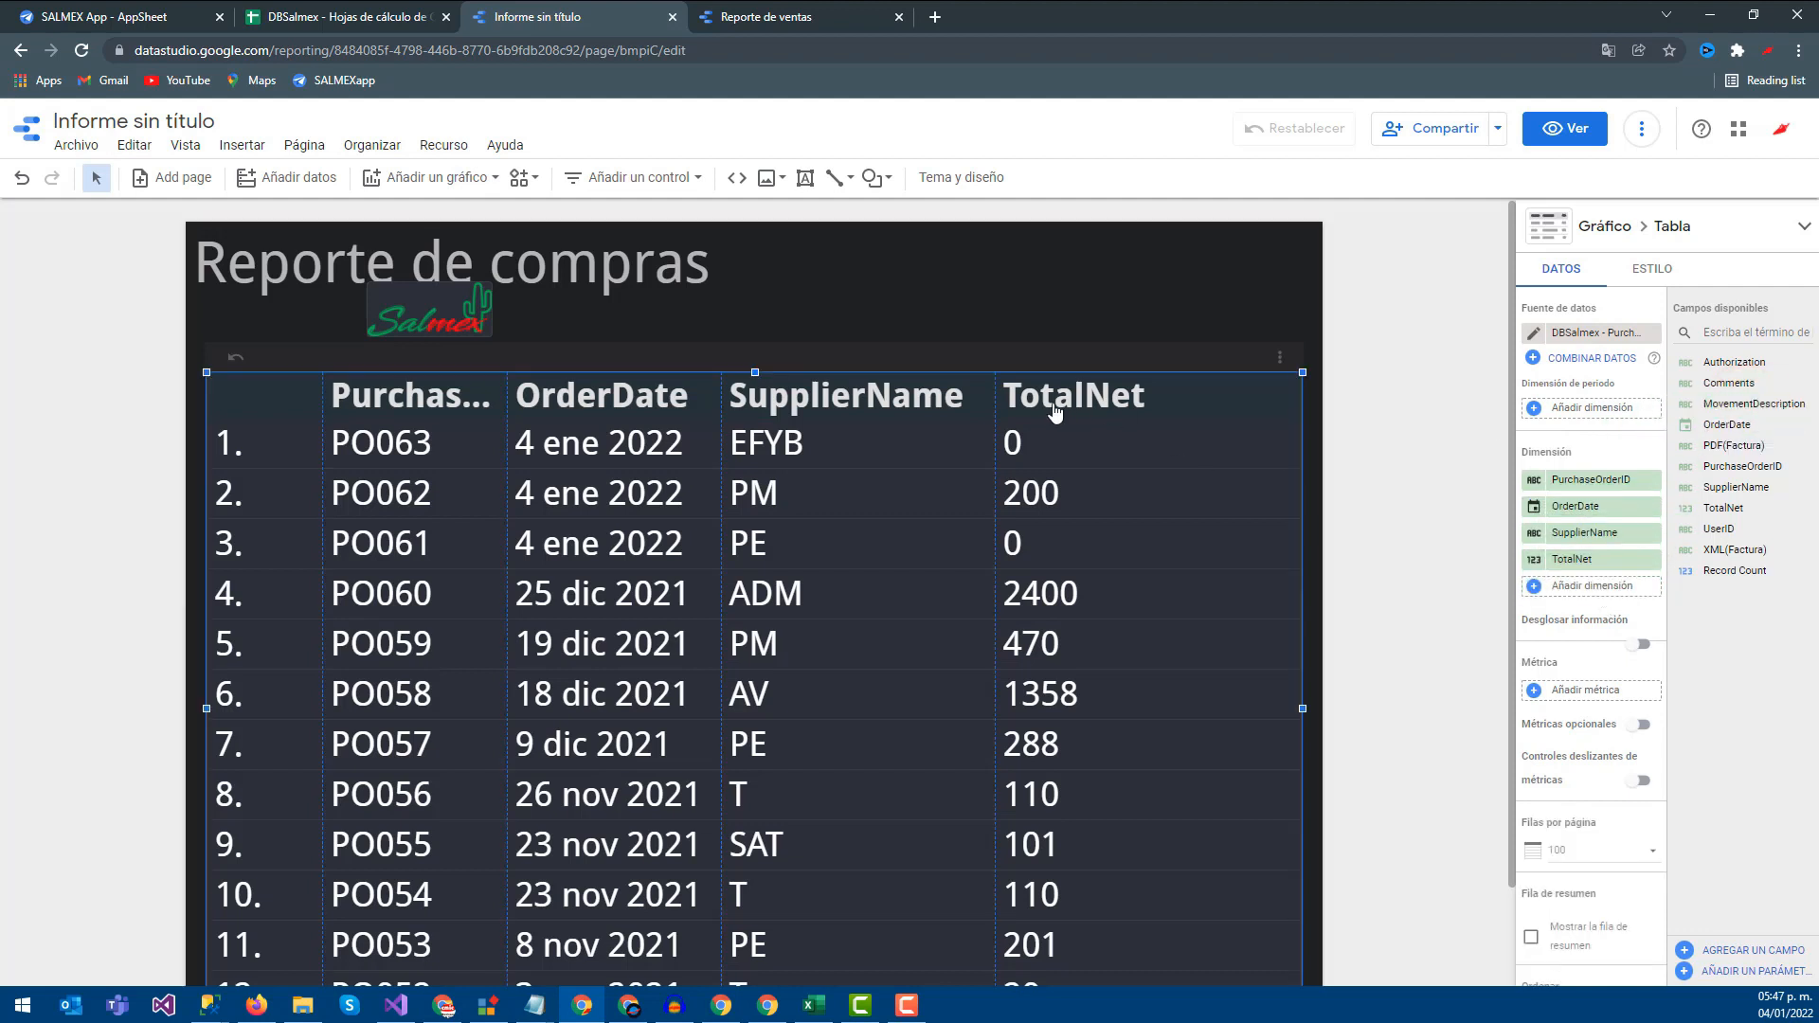
left_click_drag(995, 387, 1024, 387)
left_click(895, 303)
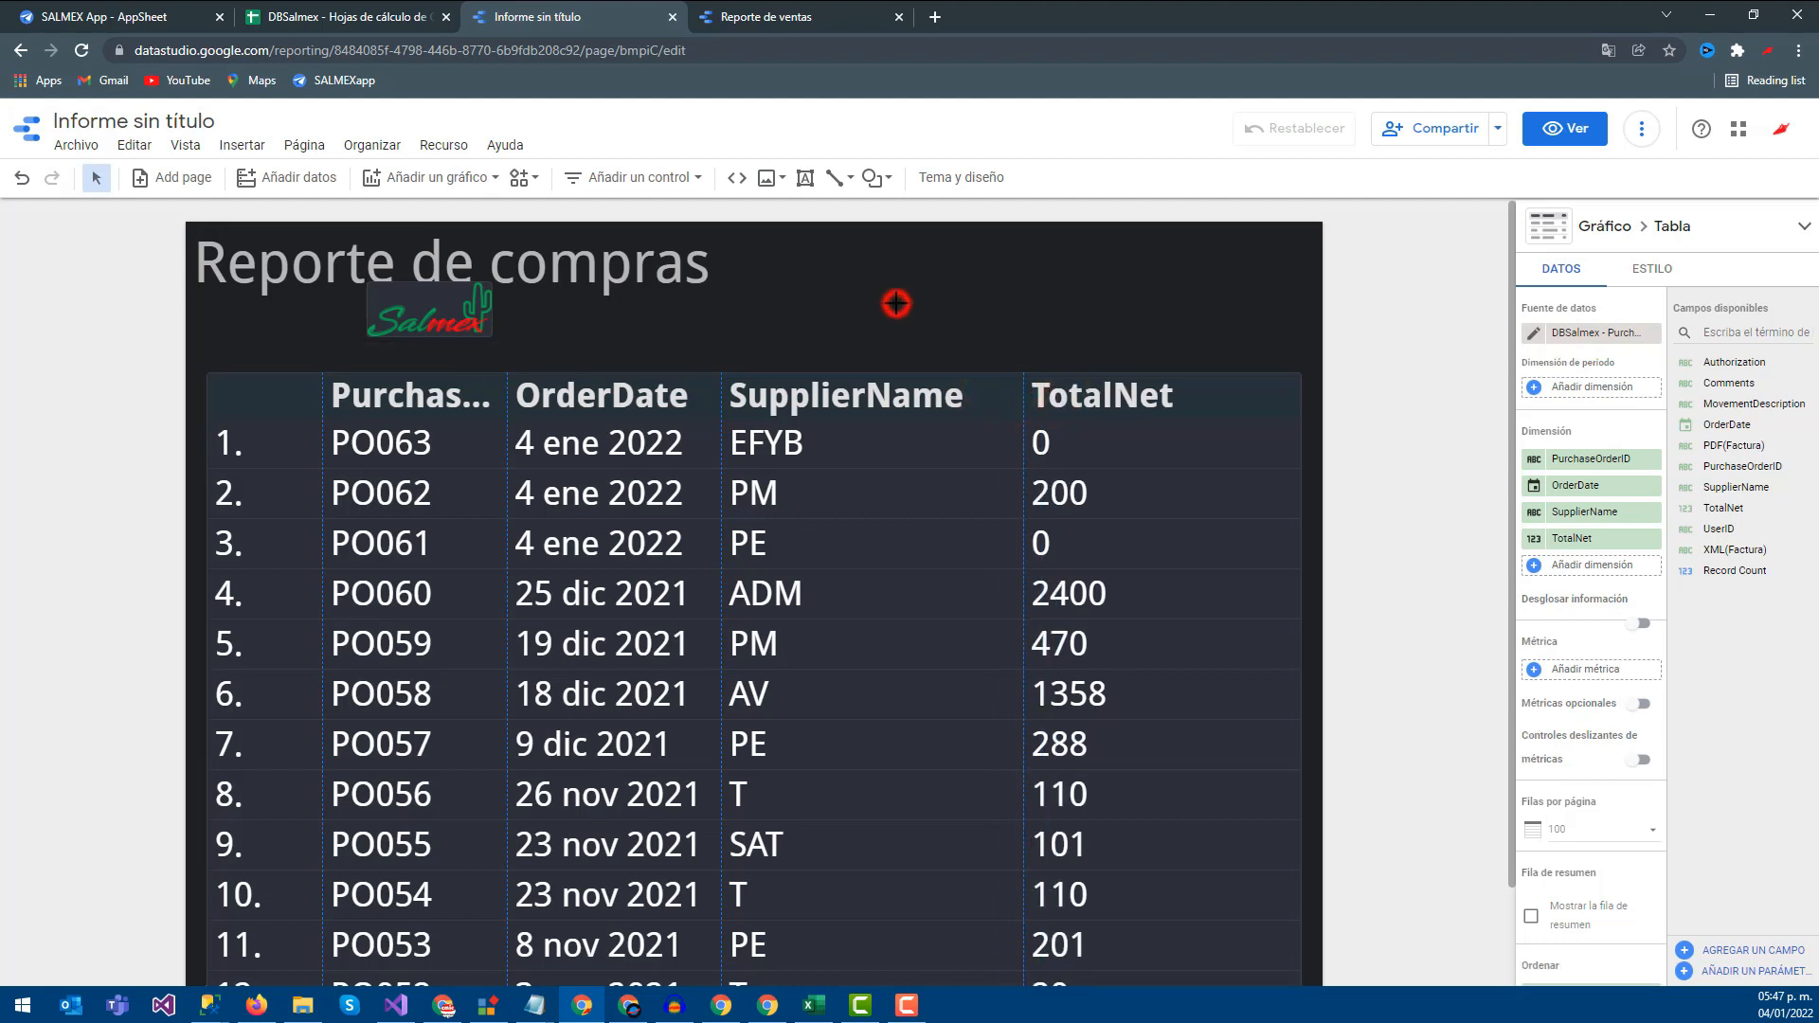
left_click(439, 392)
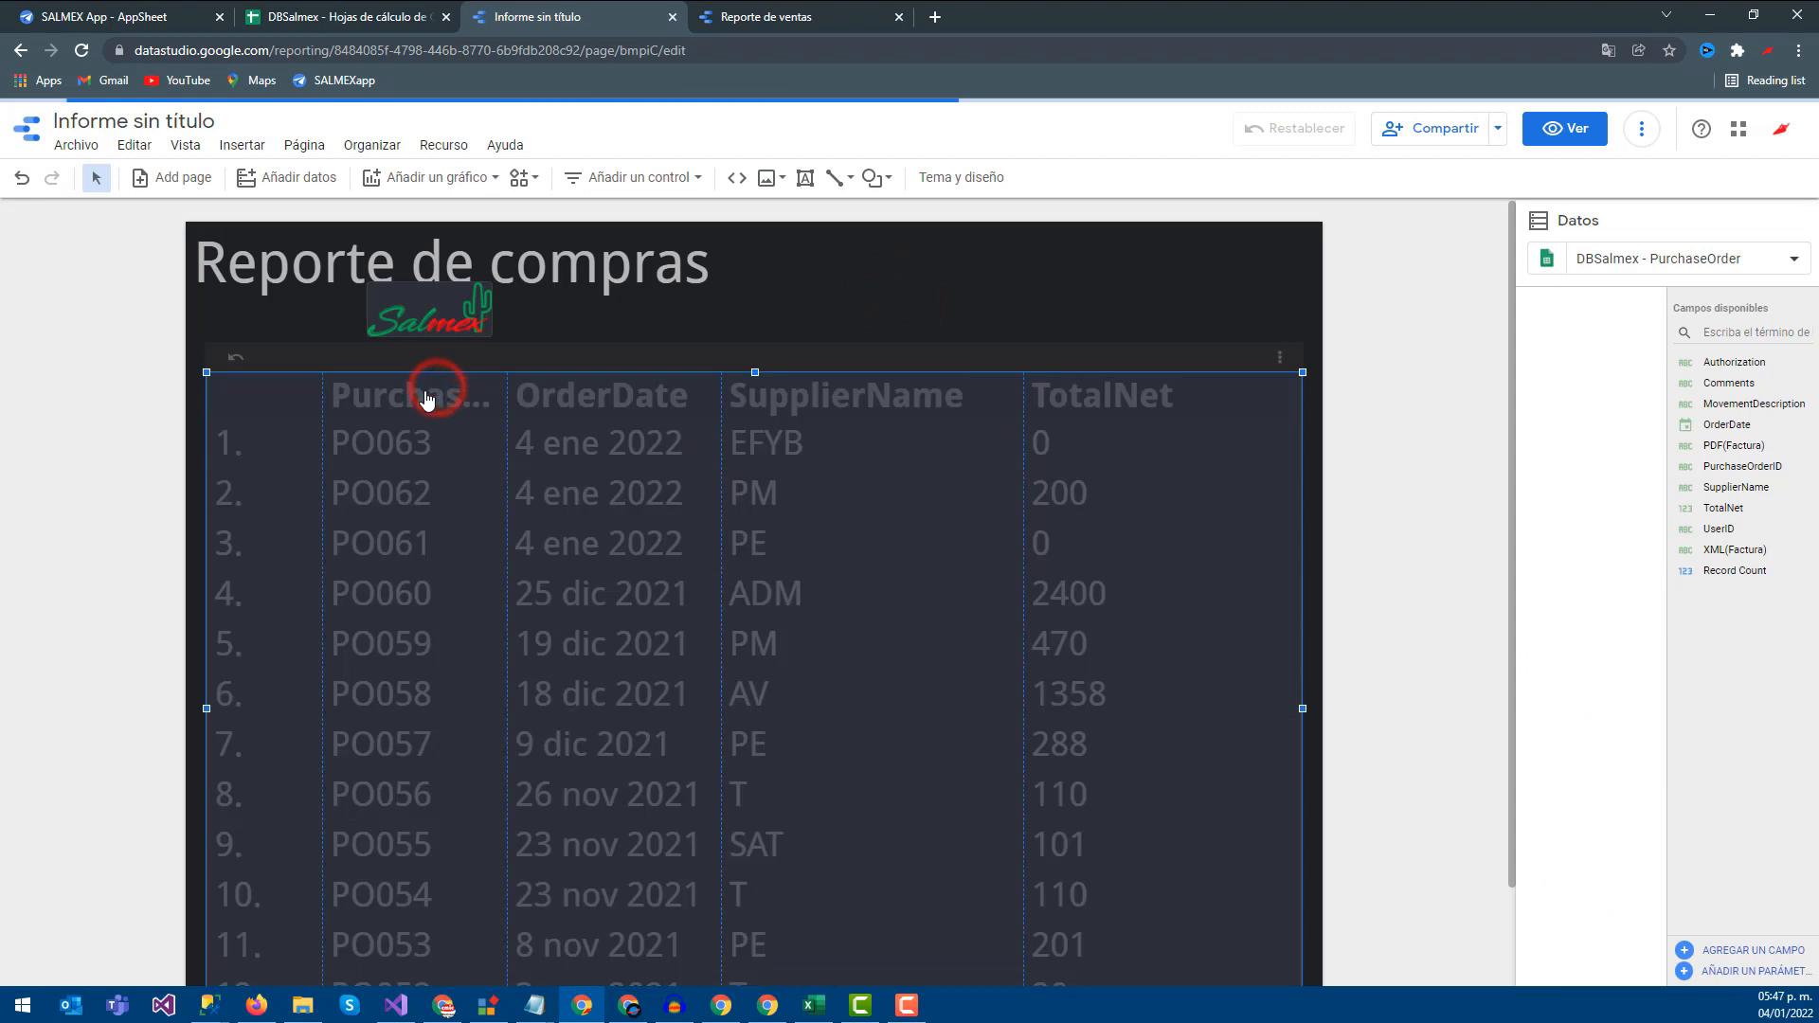
left_click(123, 424)
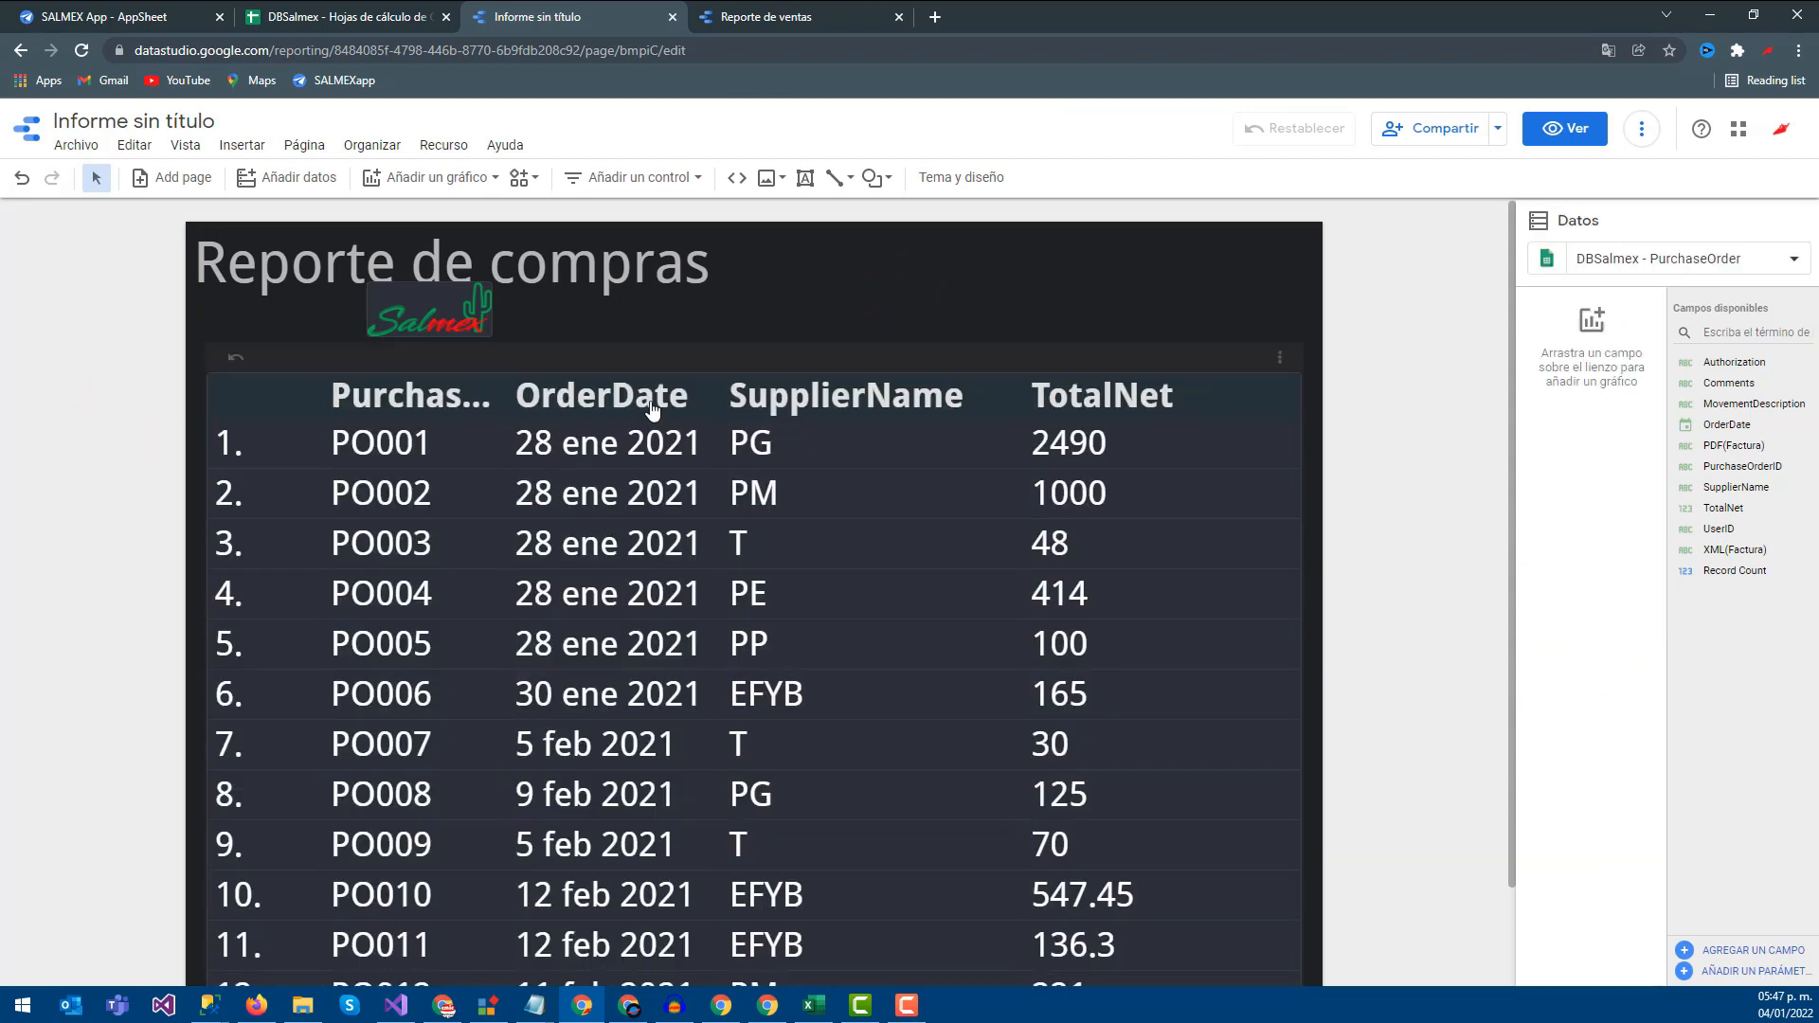
left_click(673, 352)
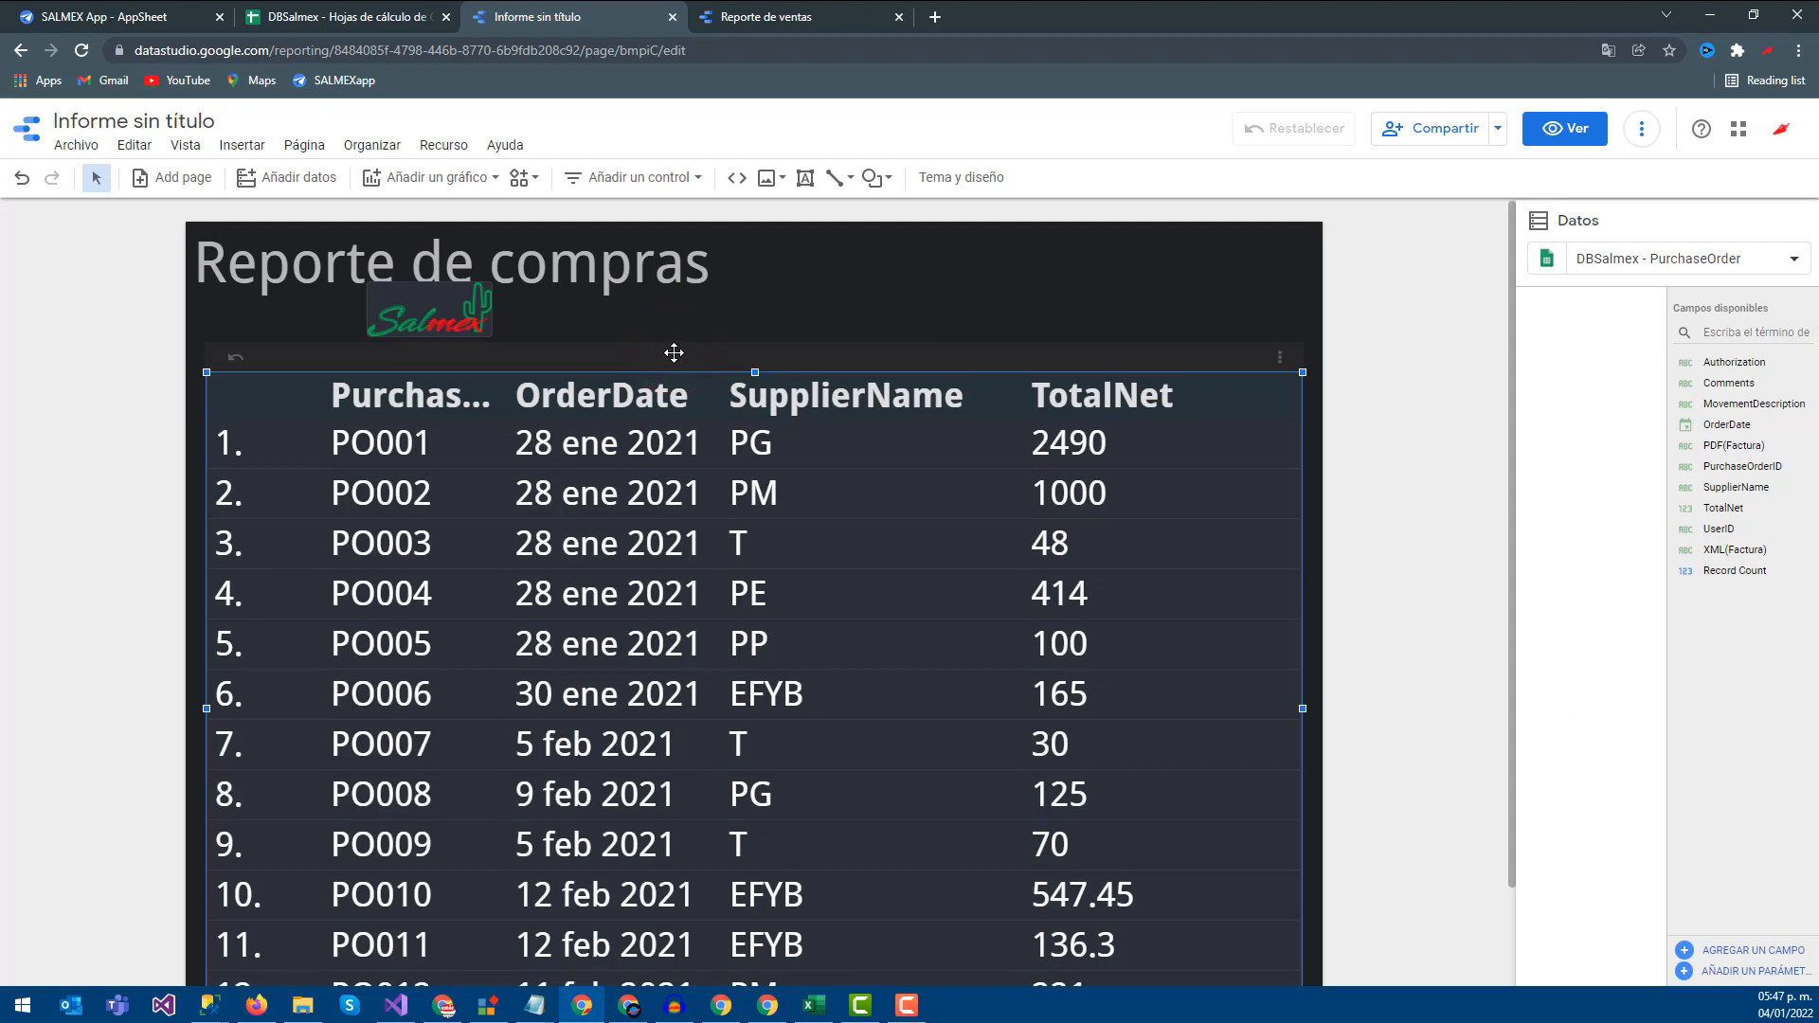
left_click(674, 353)
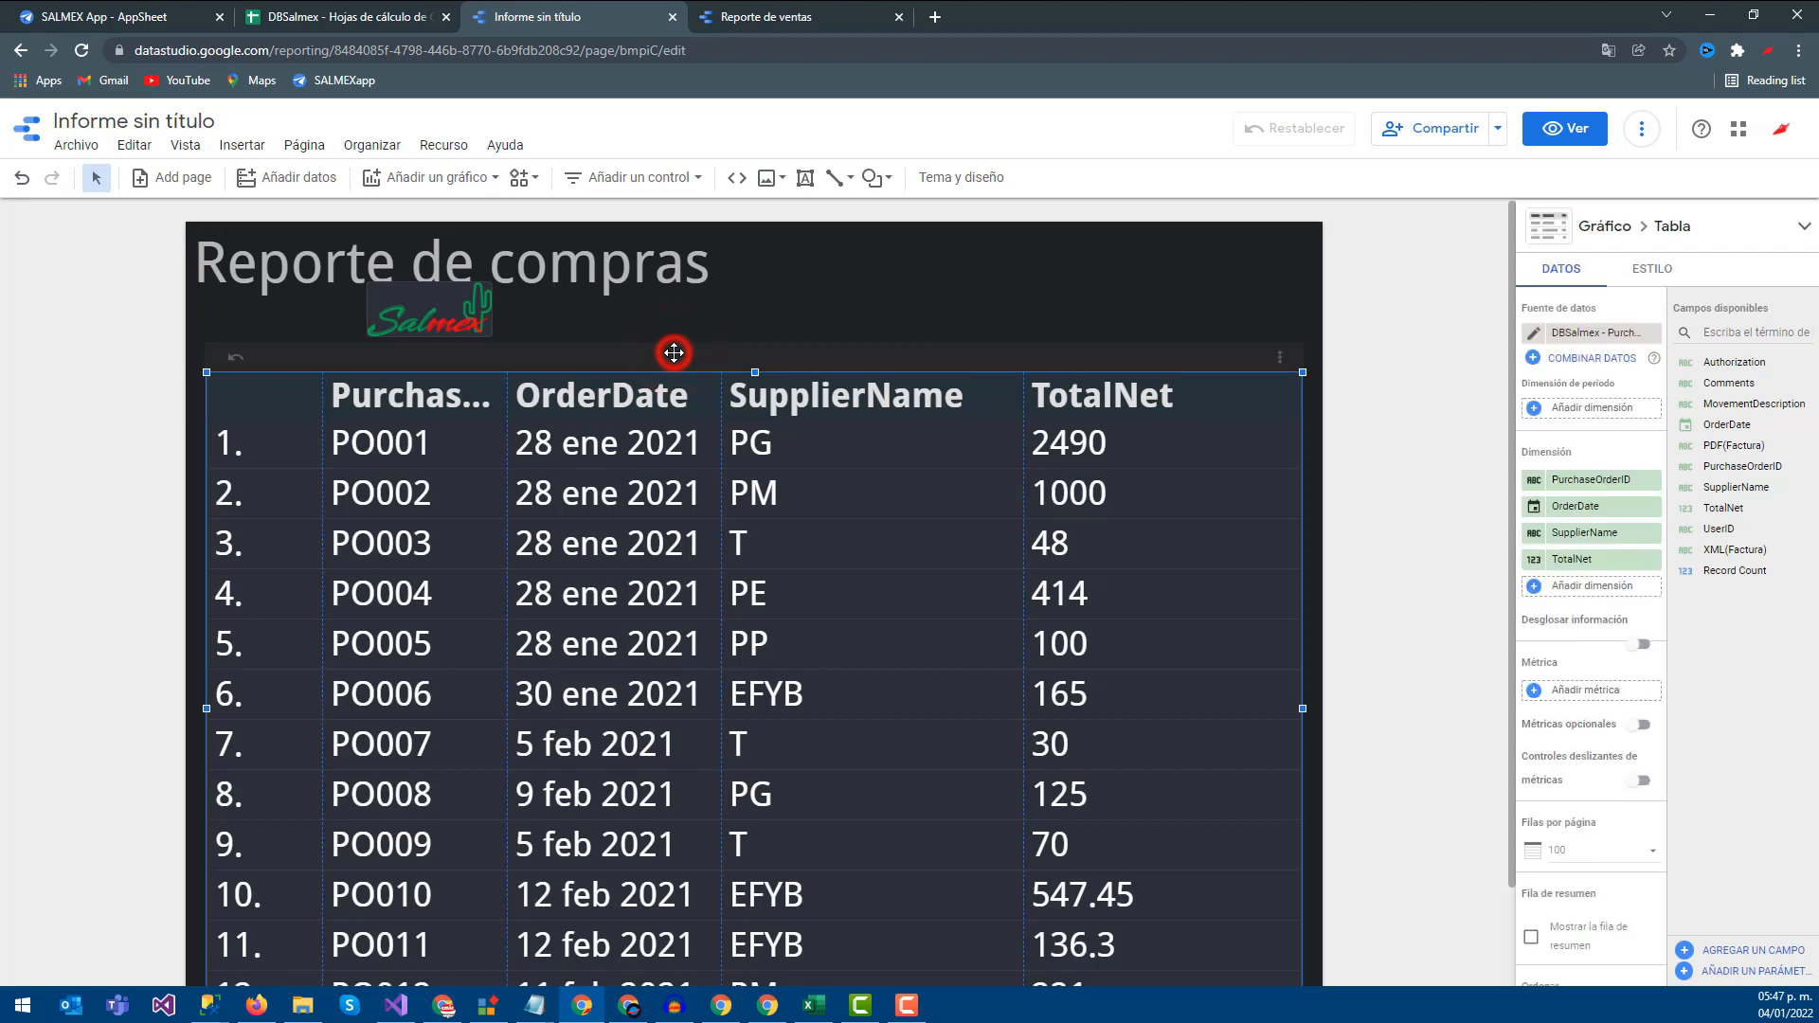
left_click(1594, 485)
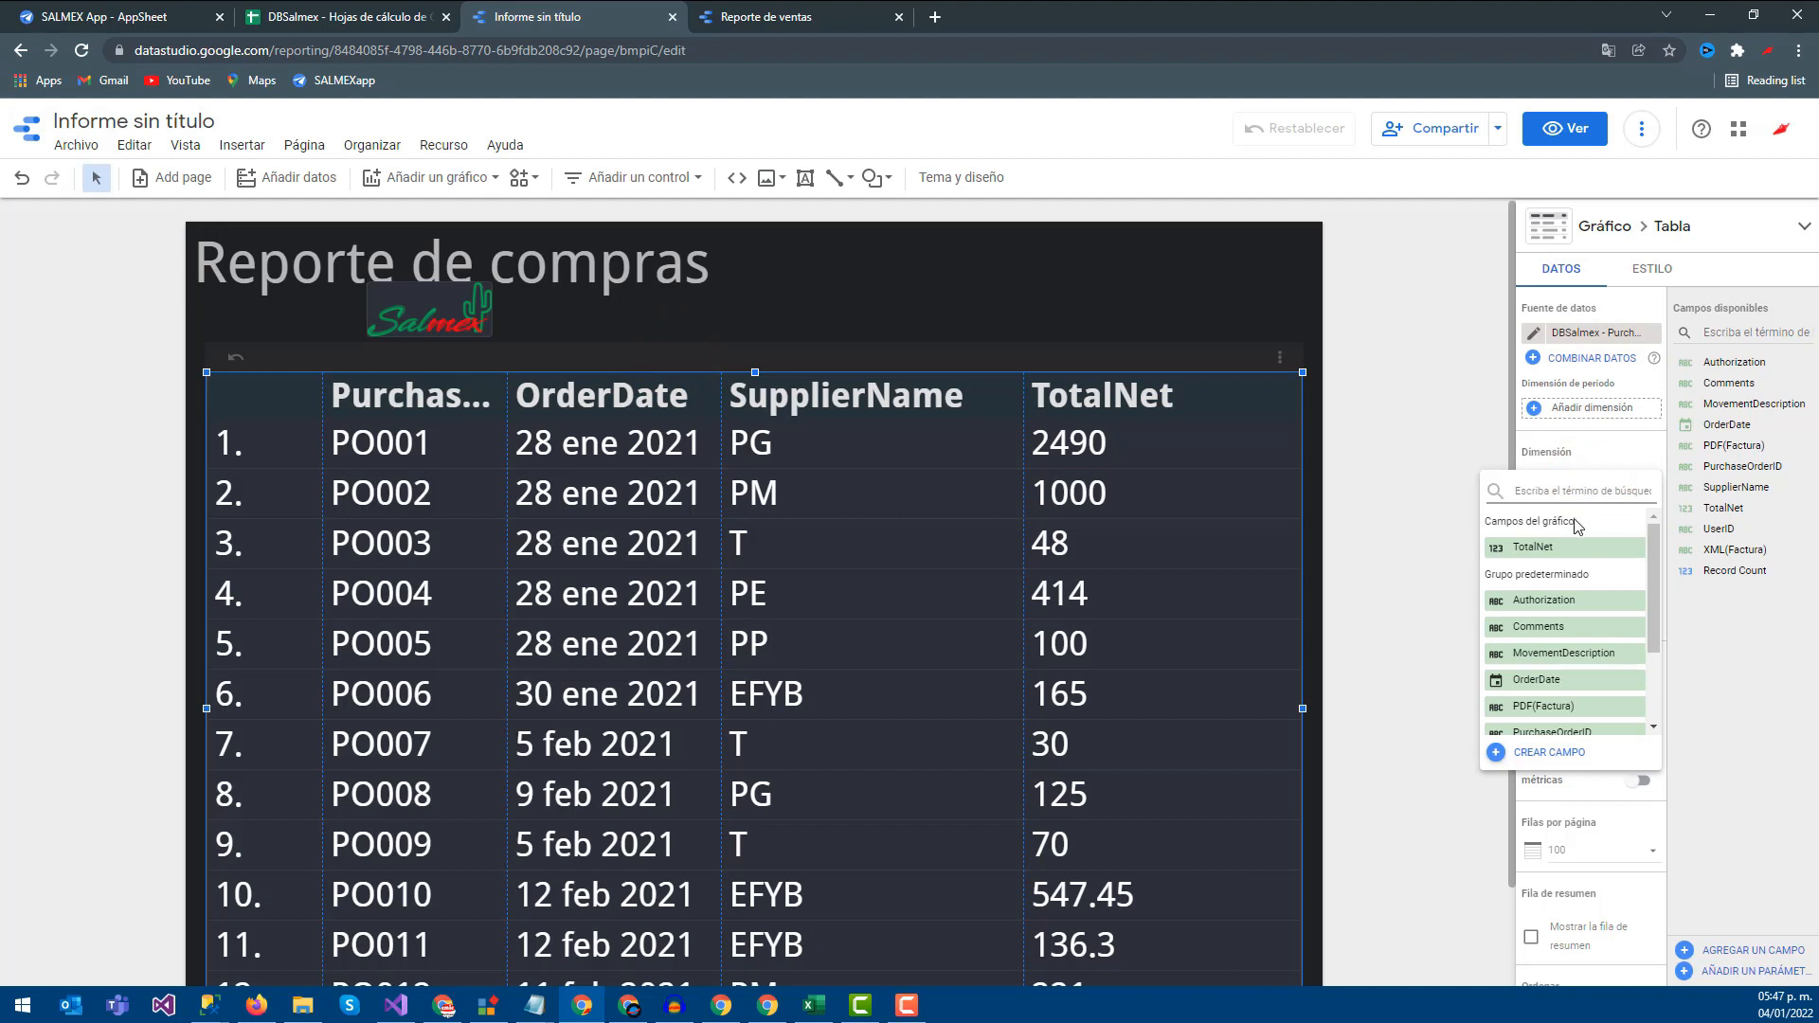
left_click(1428, 474)
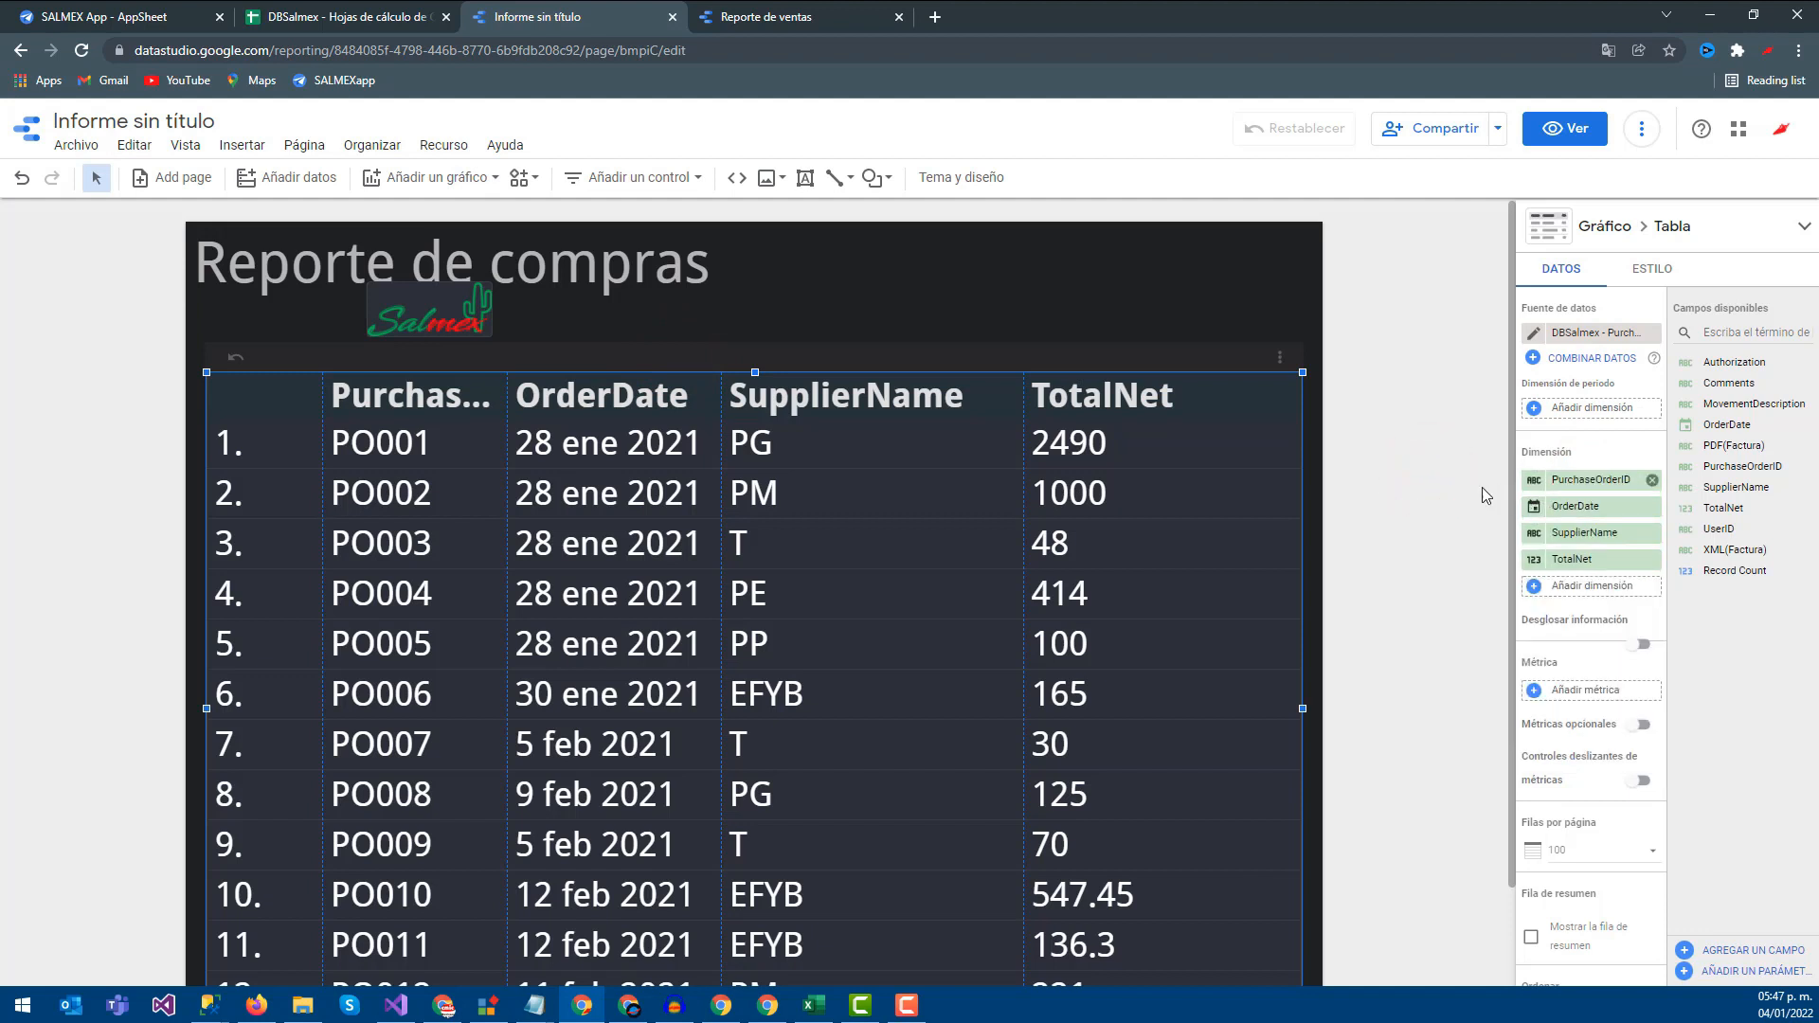
left_click(1535, 481)
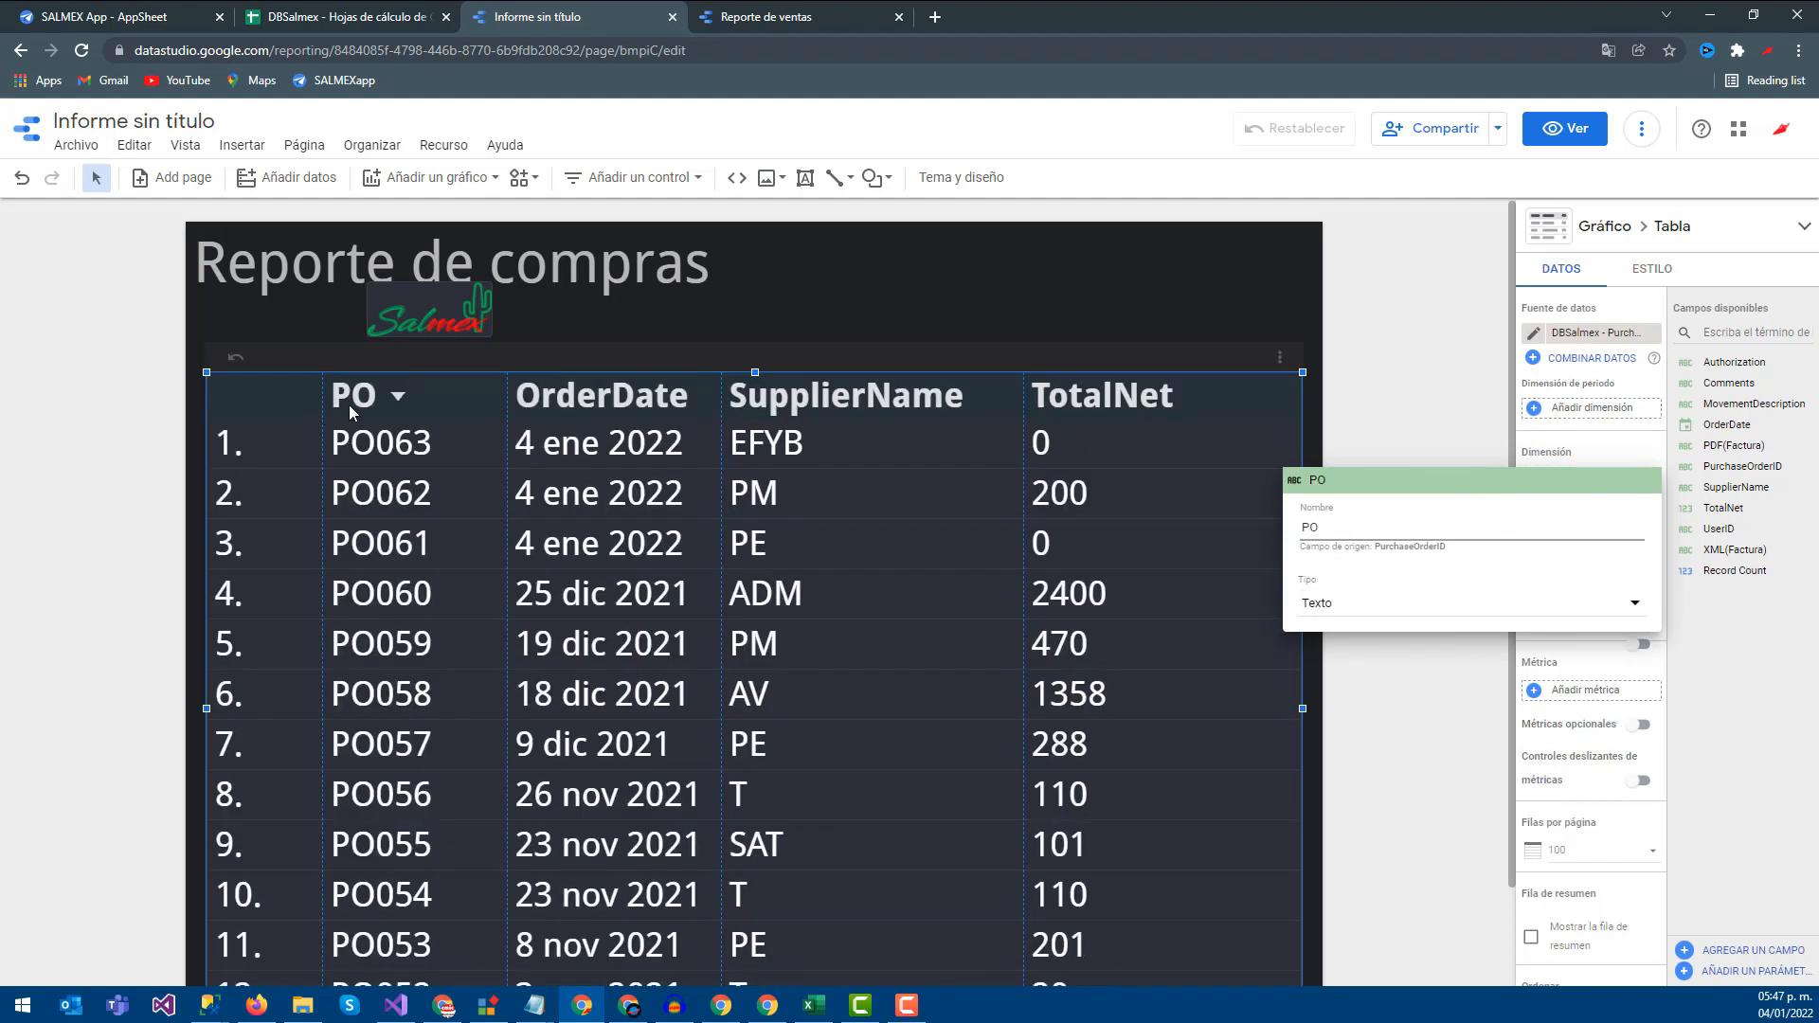
Rename the OrderDate, SupplierName and TotalNet columns to Fecha, Proveedor and Total
left_click(1368, 716)
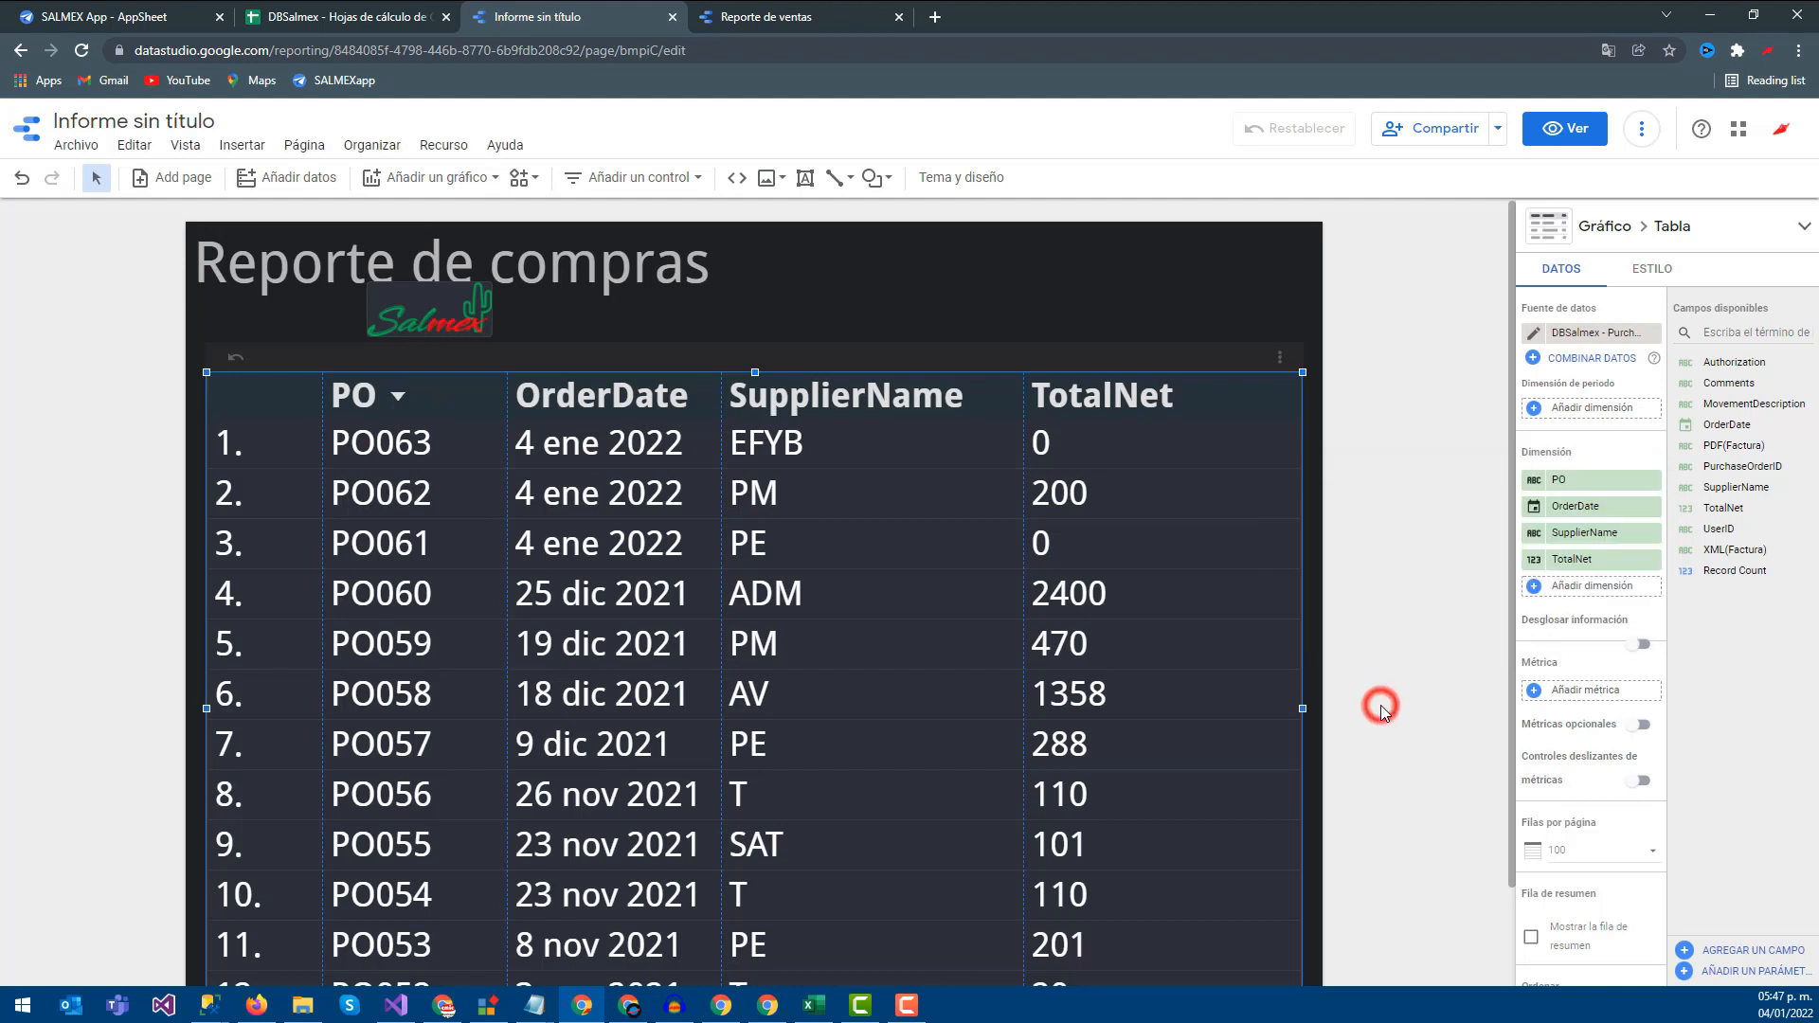
left_click(1535, 510)
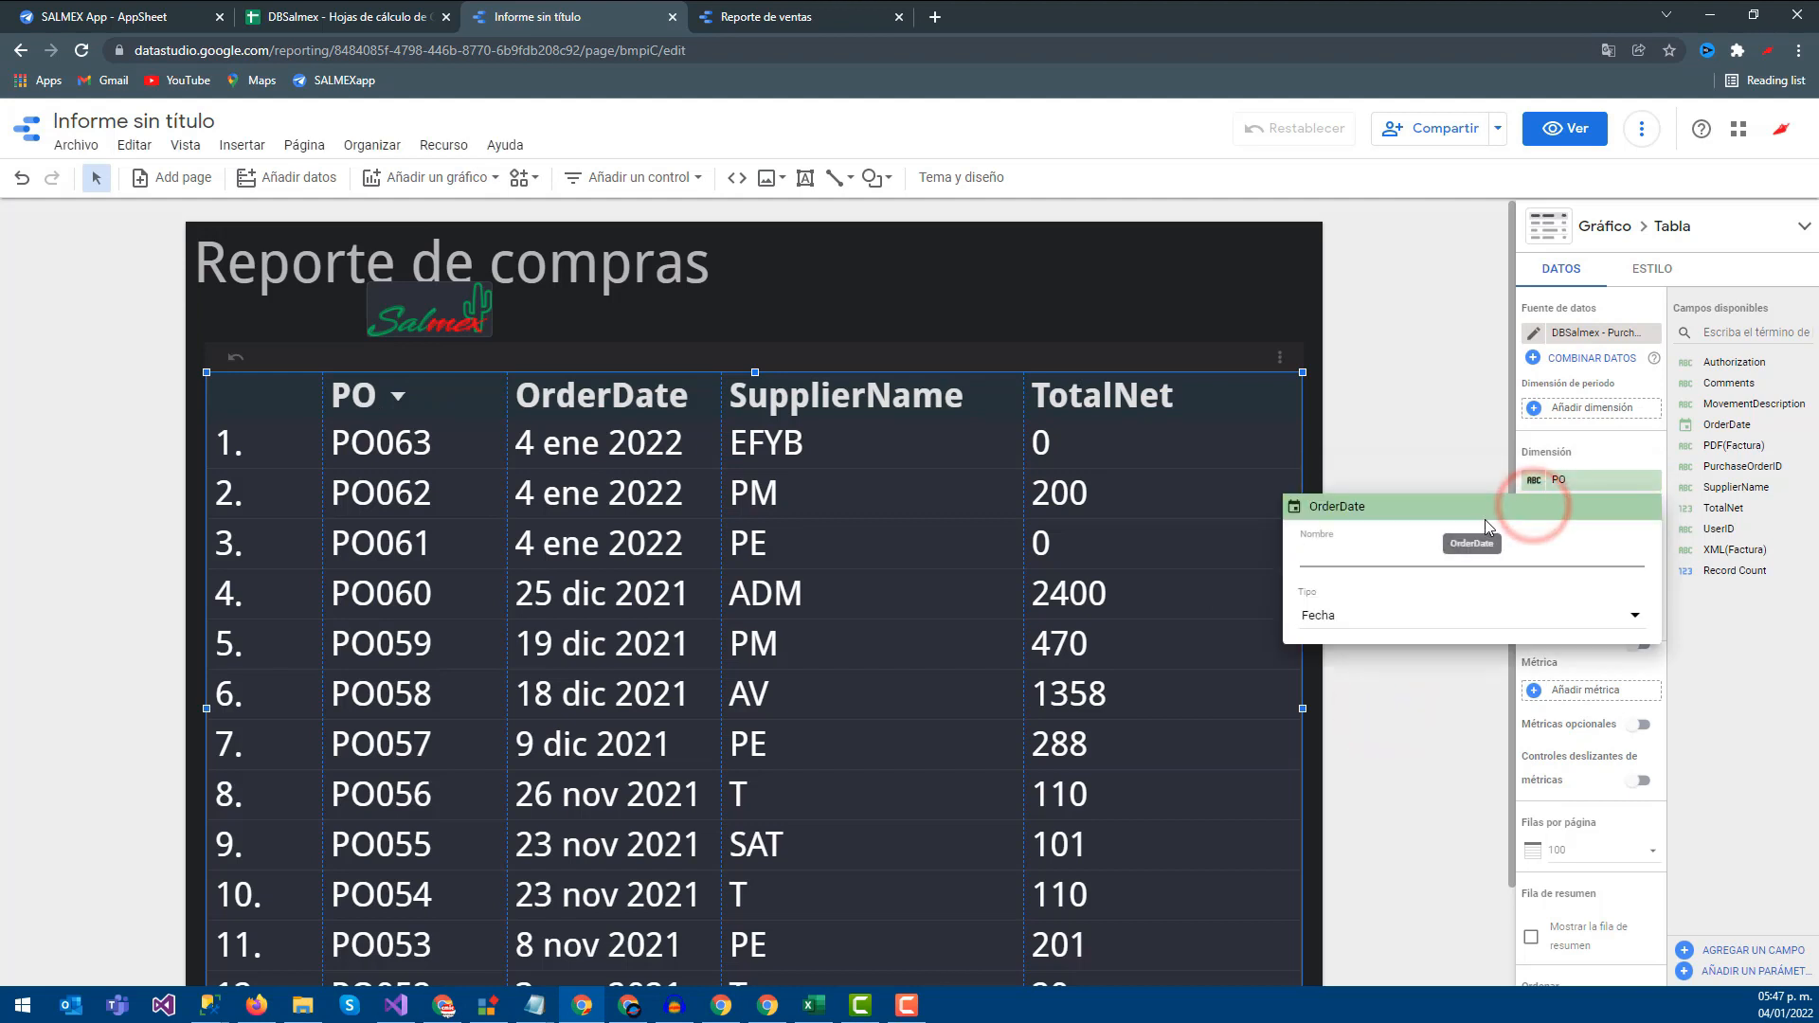
type("Fecha")
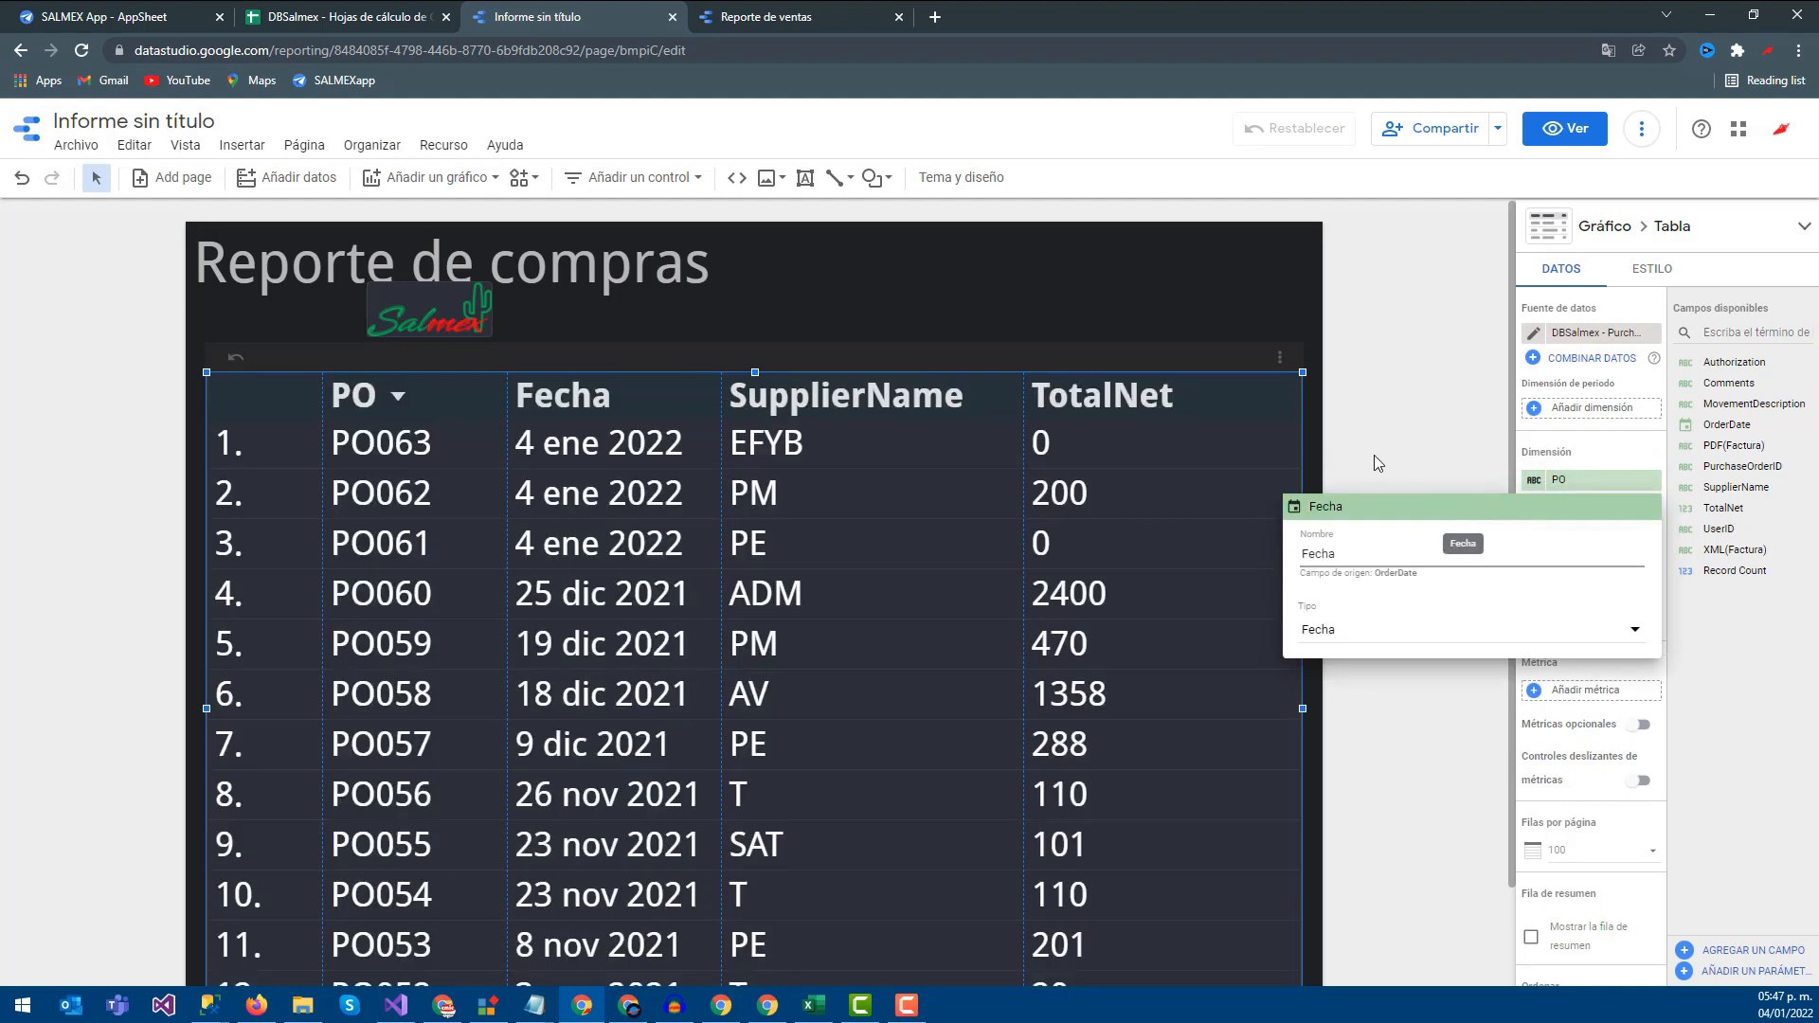
left_click(1370, 441)
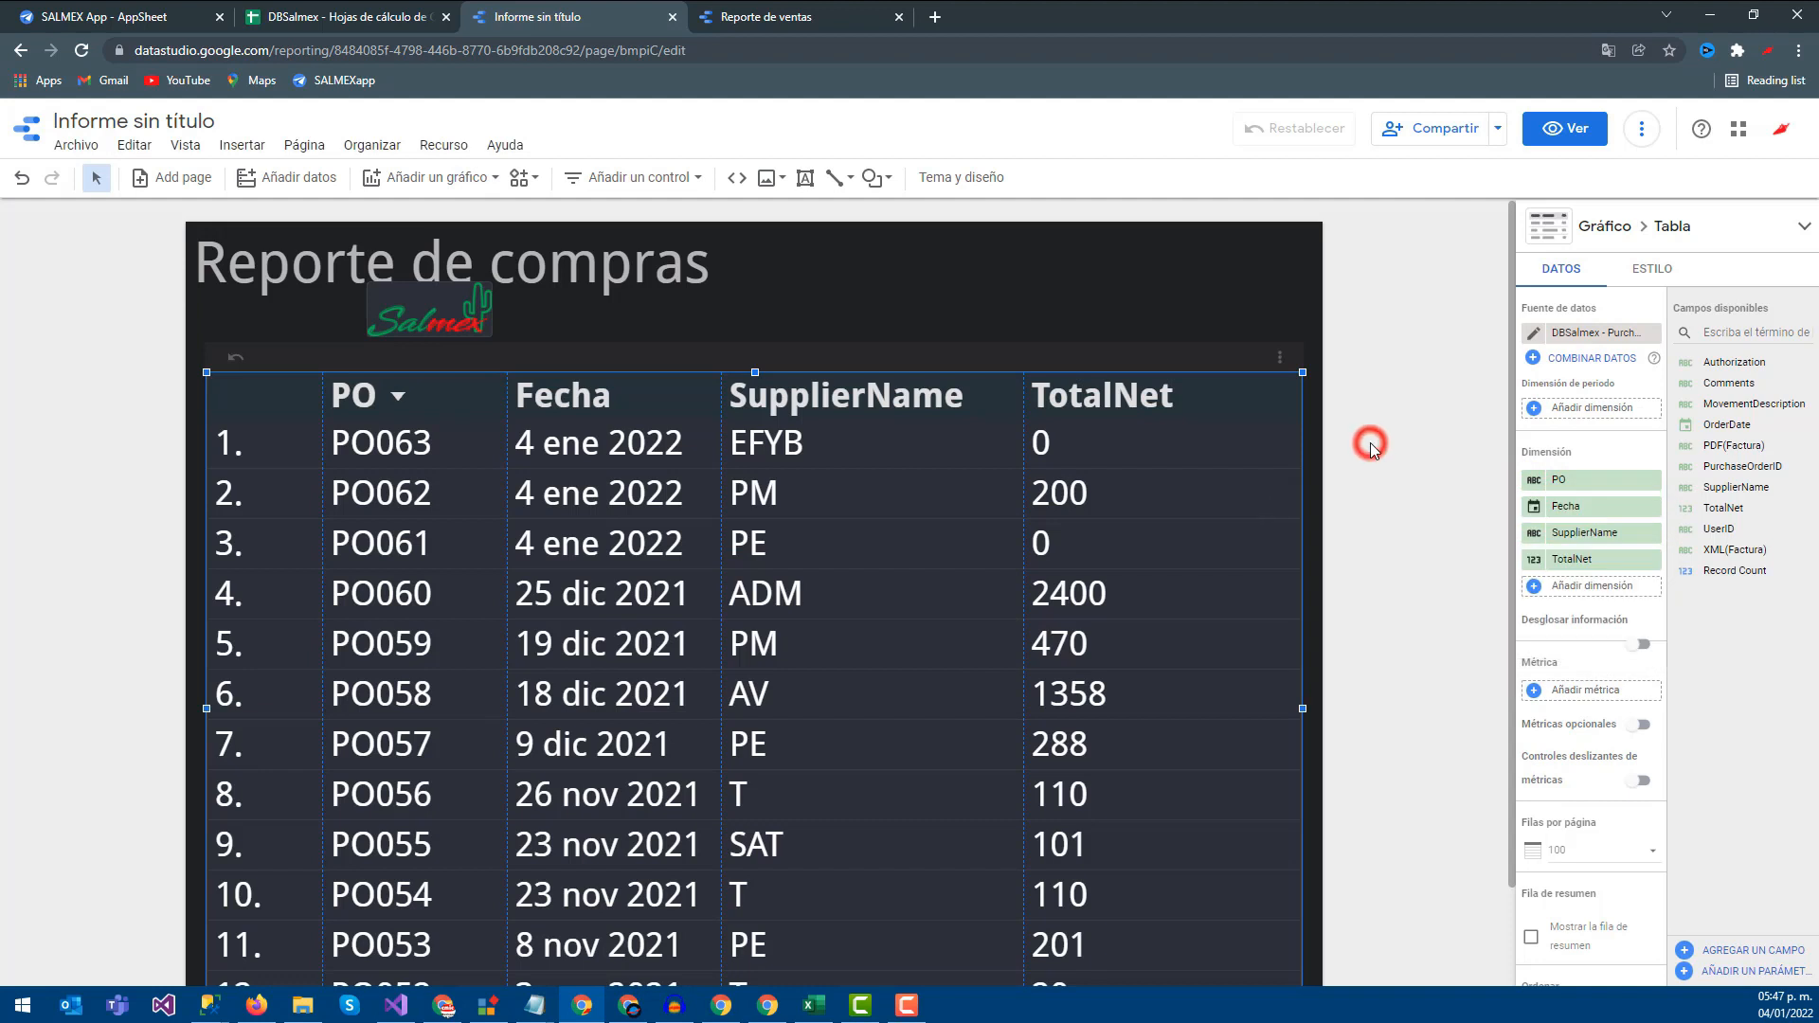
left_click(1535, 533)
type("Proveedor")
left_click(1459, 389)
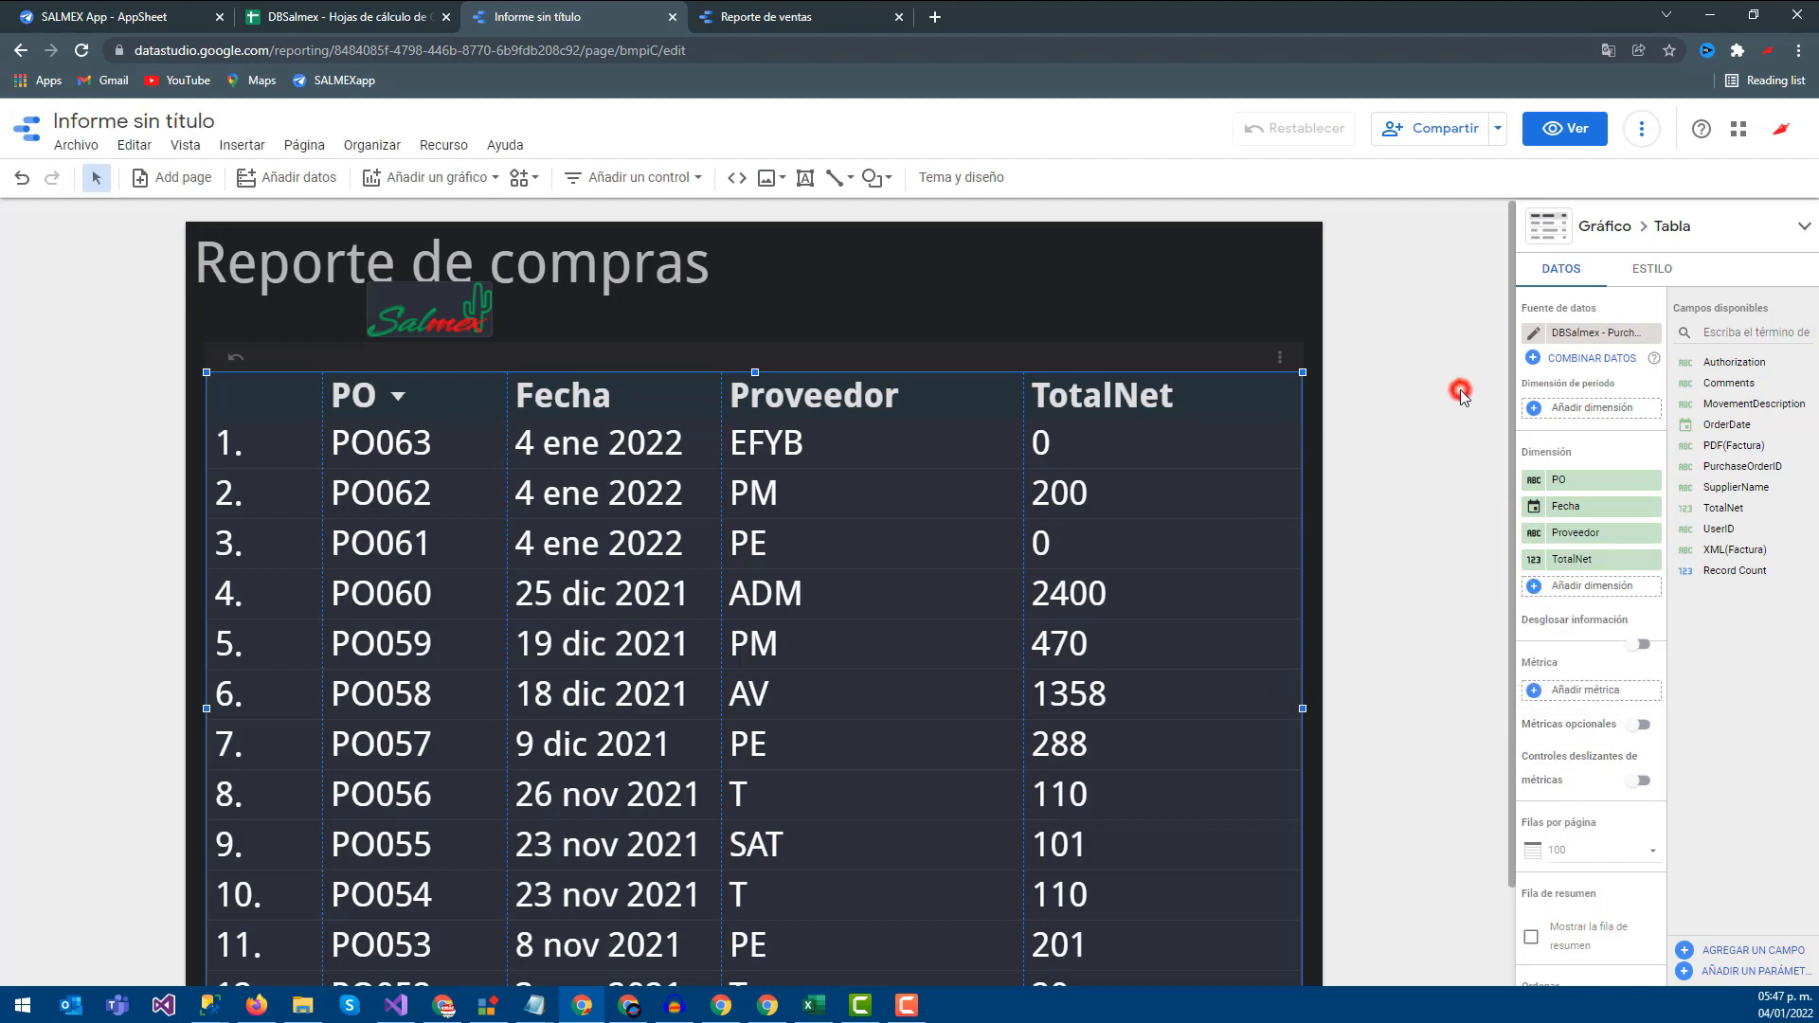
left_click(1534, 559)
type("T")
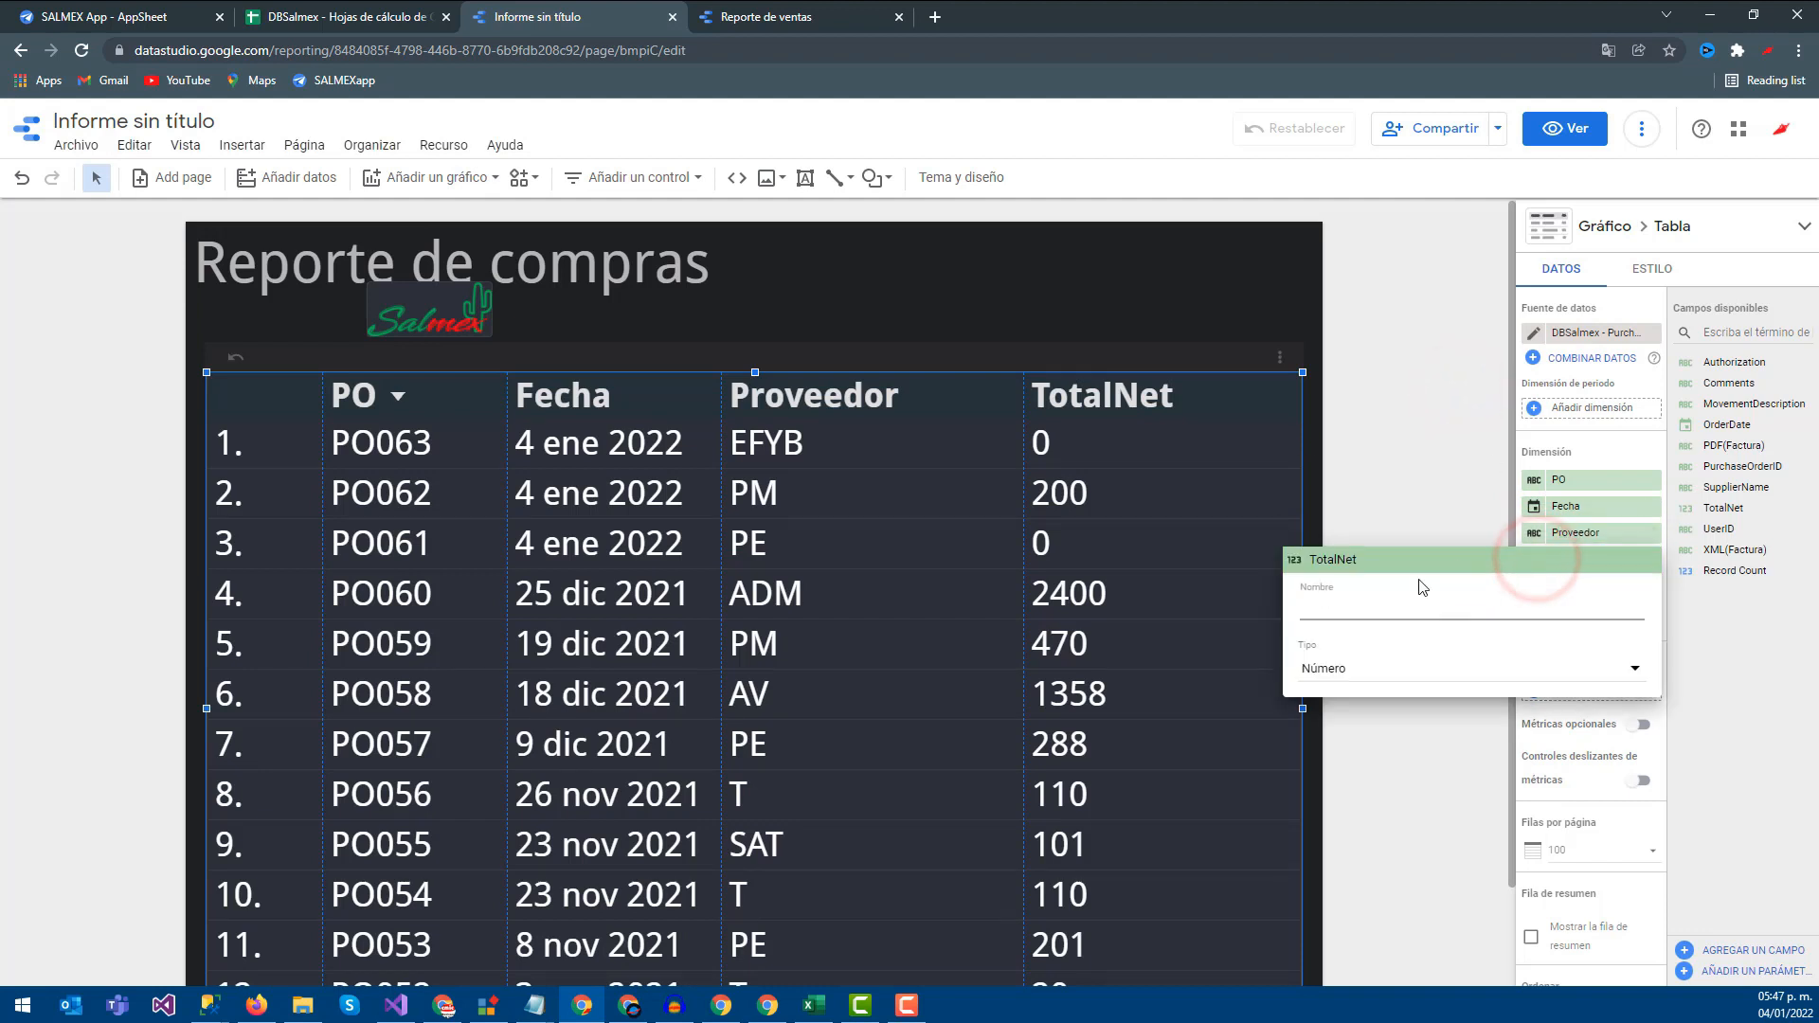
type("otal")
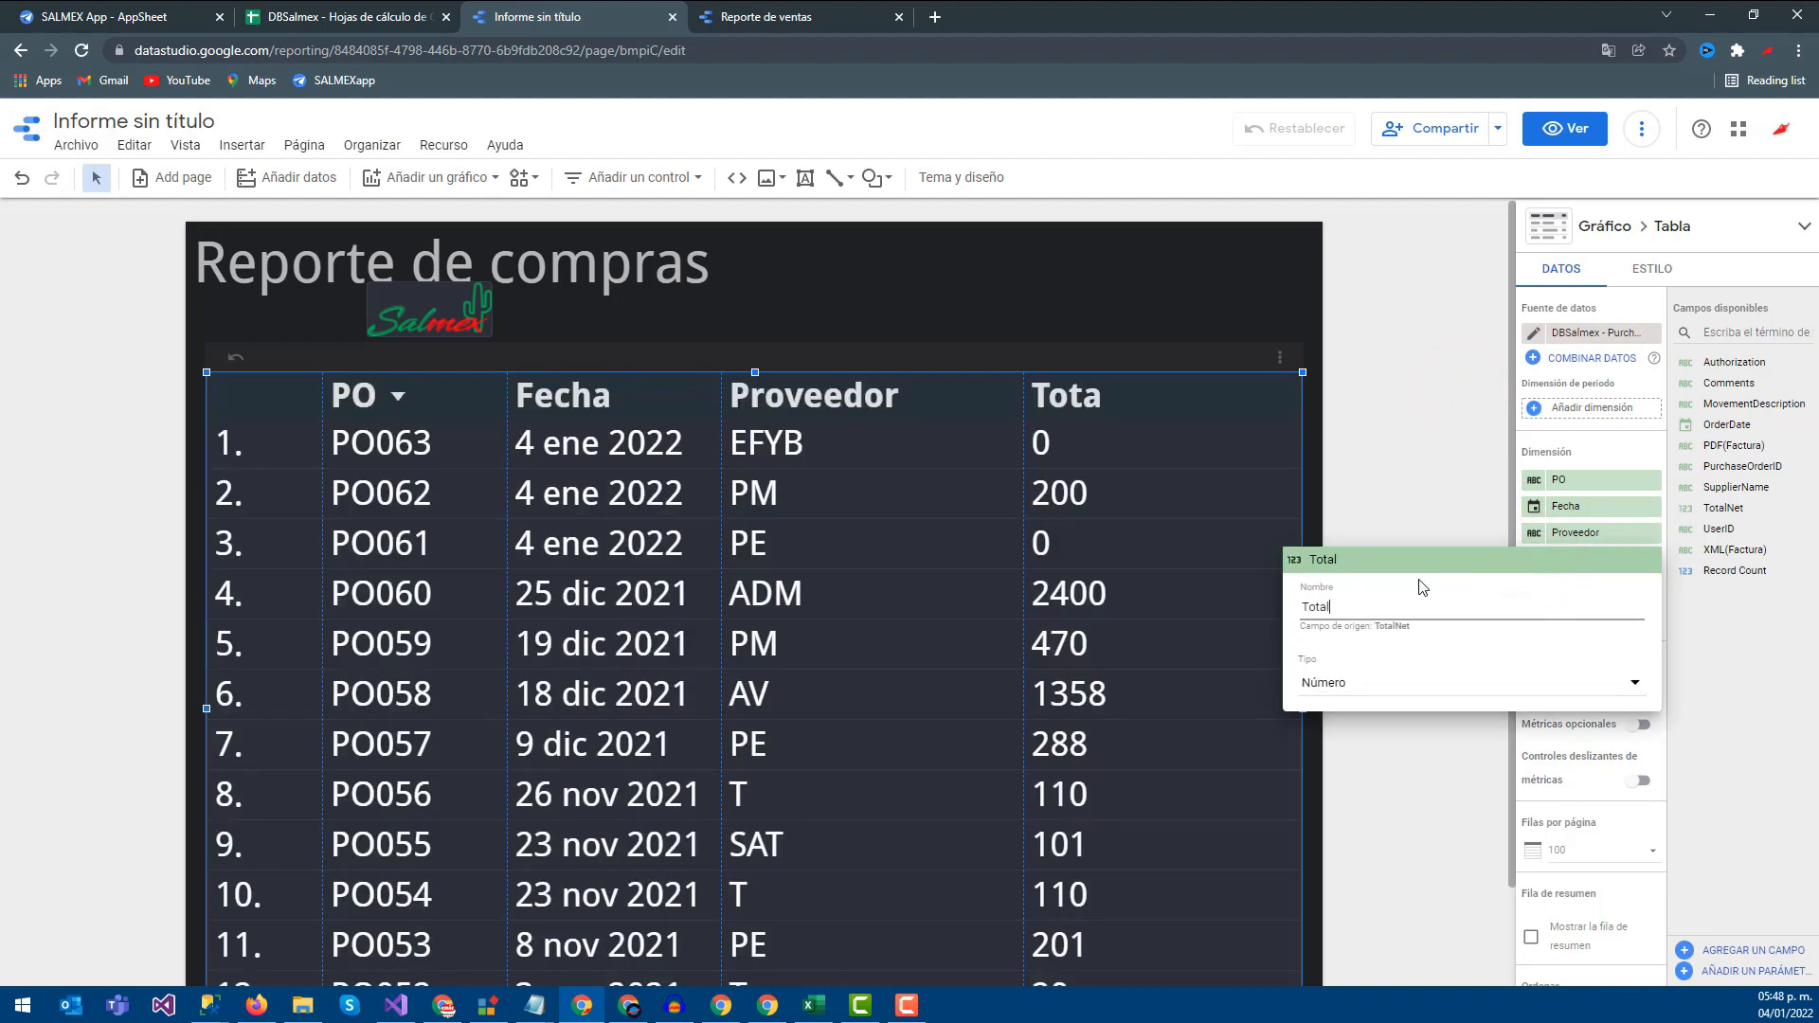
left_click(1414, 523)
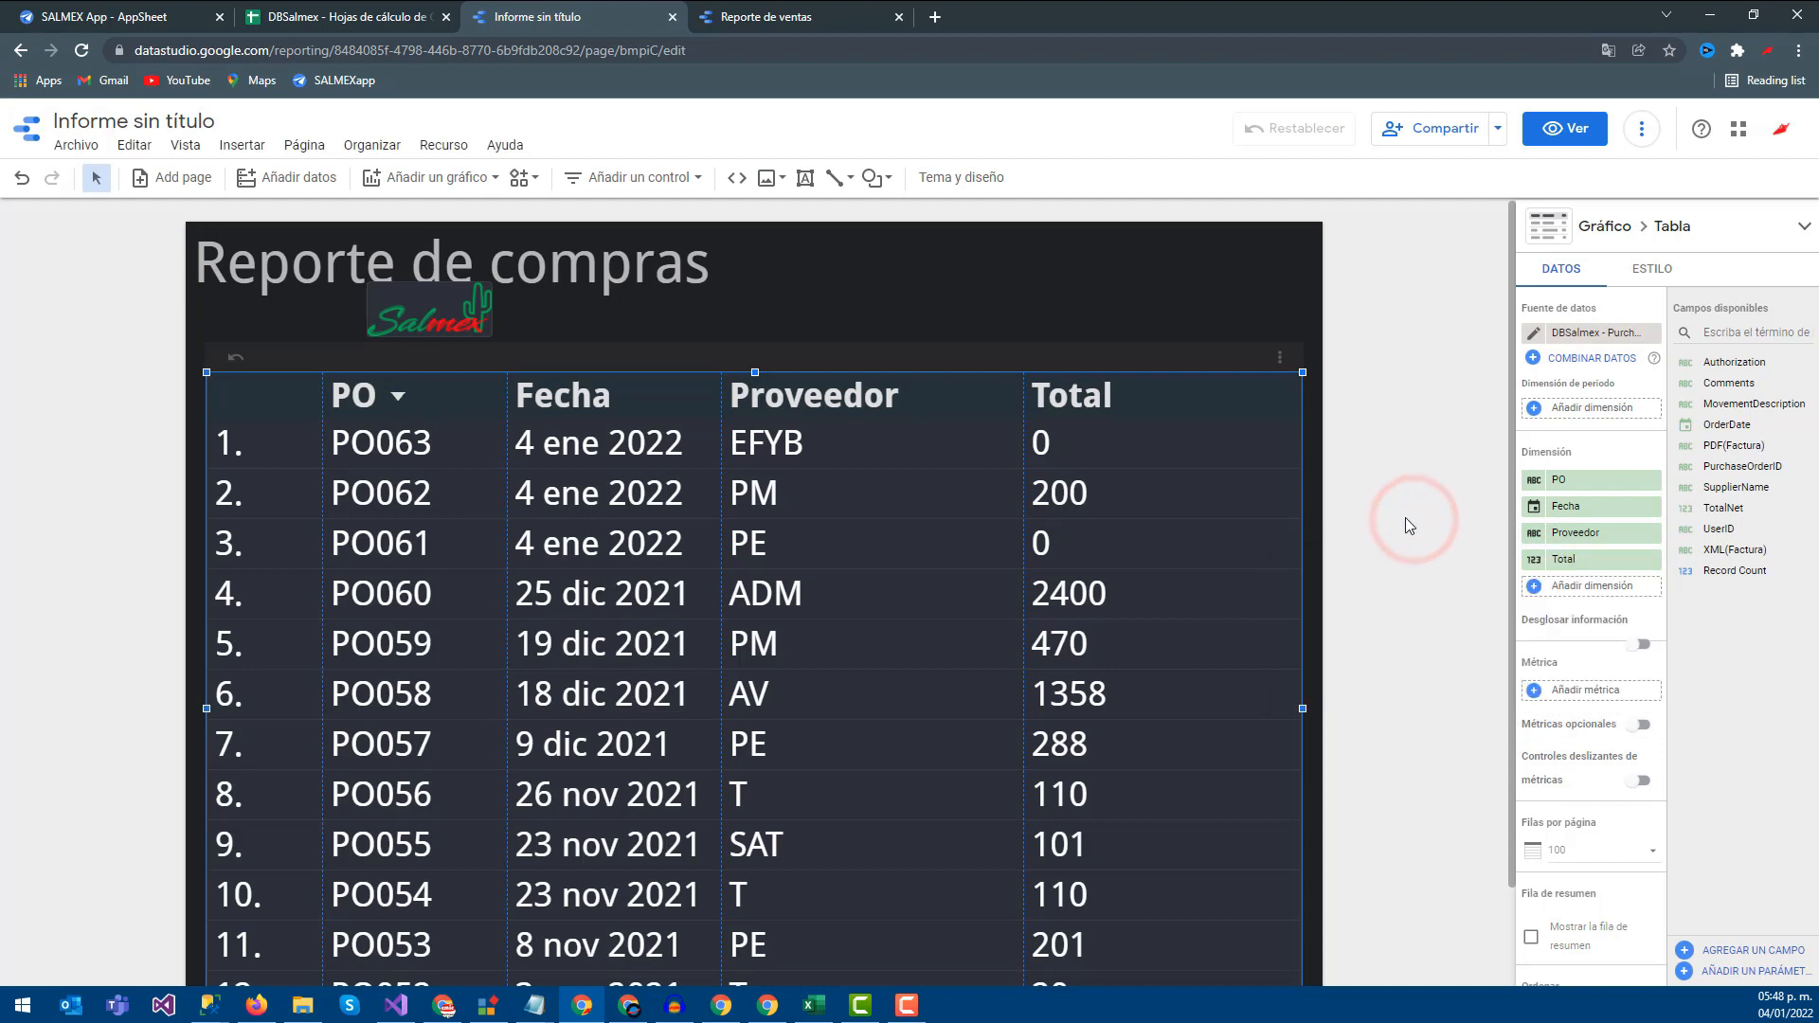
Set the Total column's type to MXN - Peso mexicano currency and shorten the table to five rows
left_click(1534, 561)
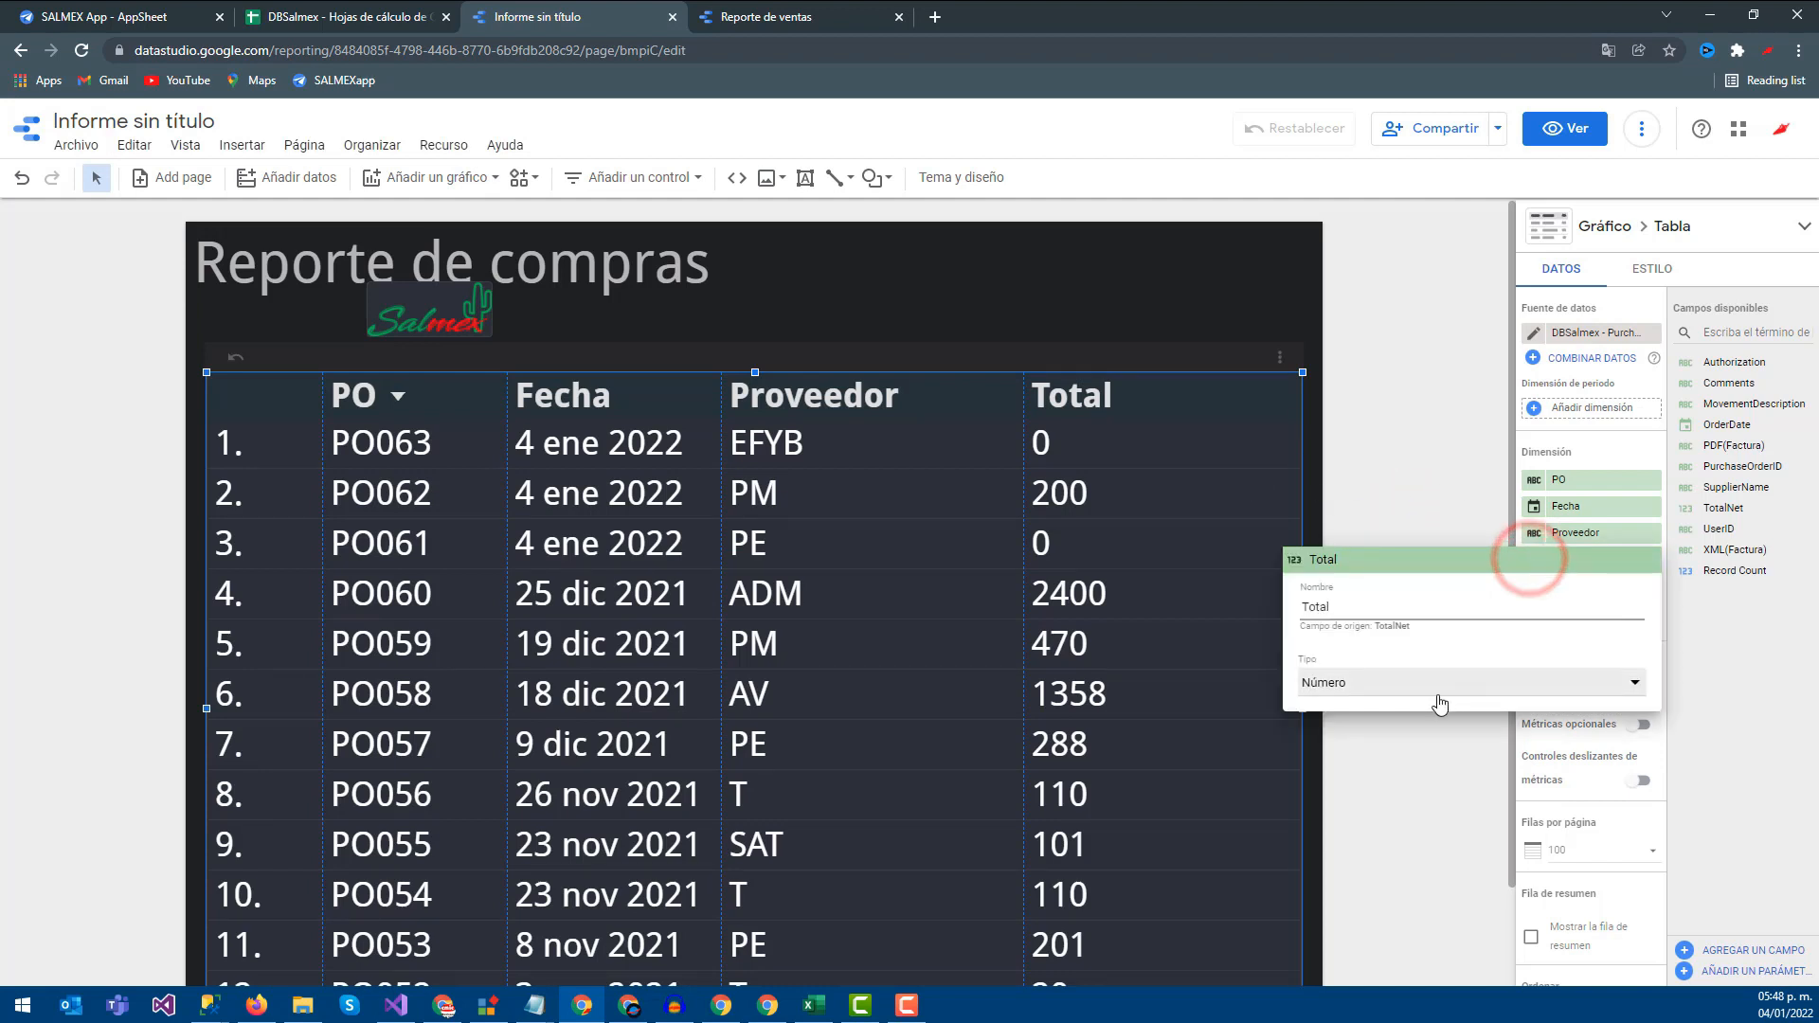
left_click(1371, 683)
left_click(1415, 851)
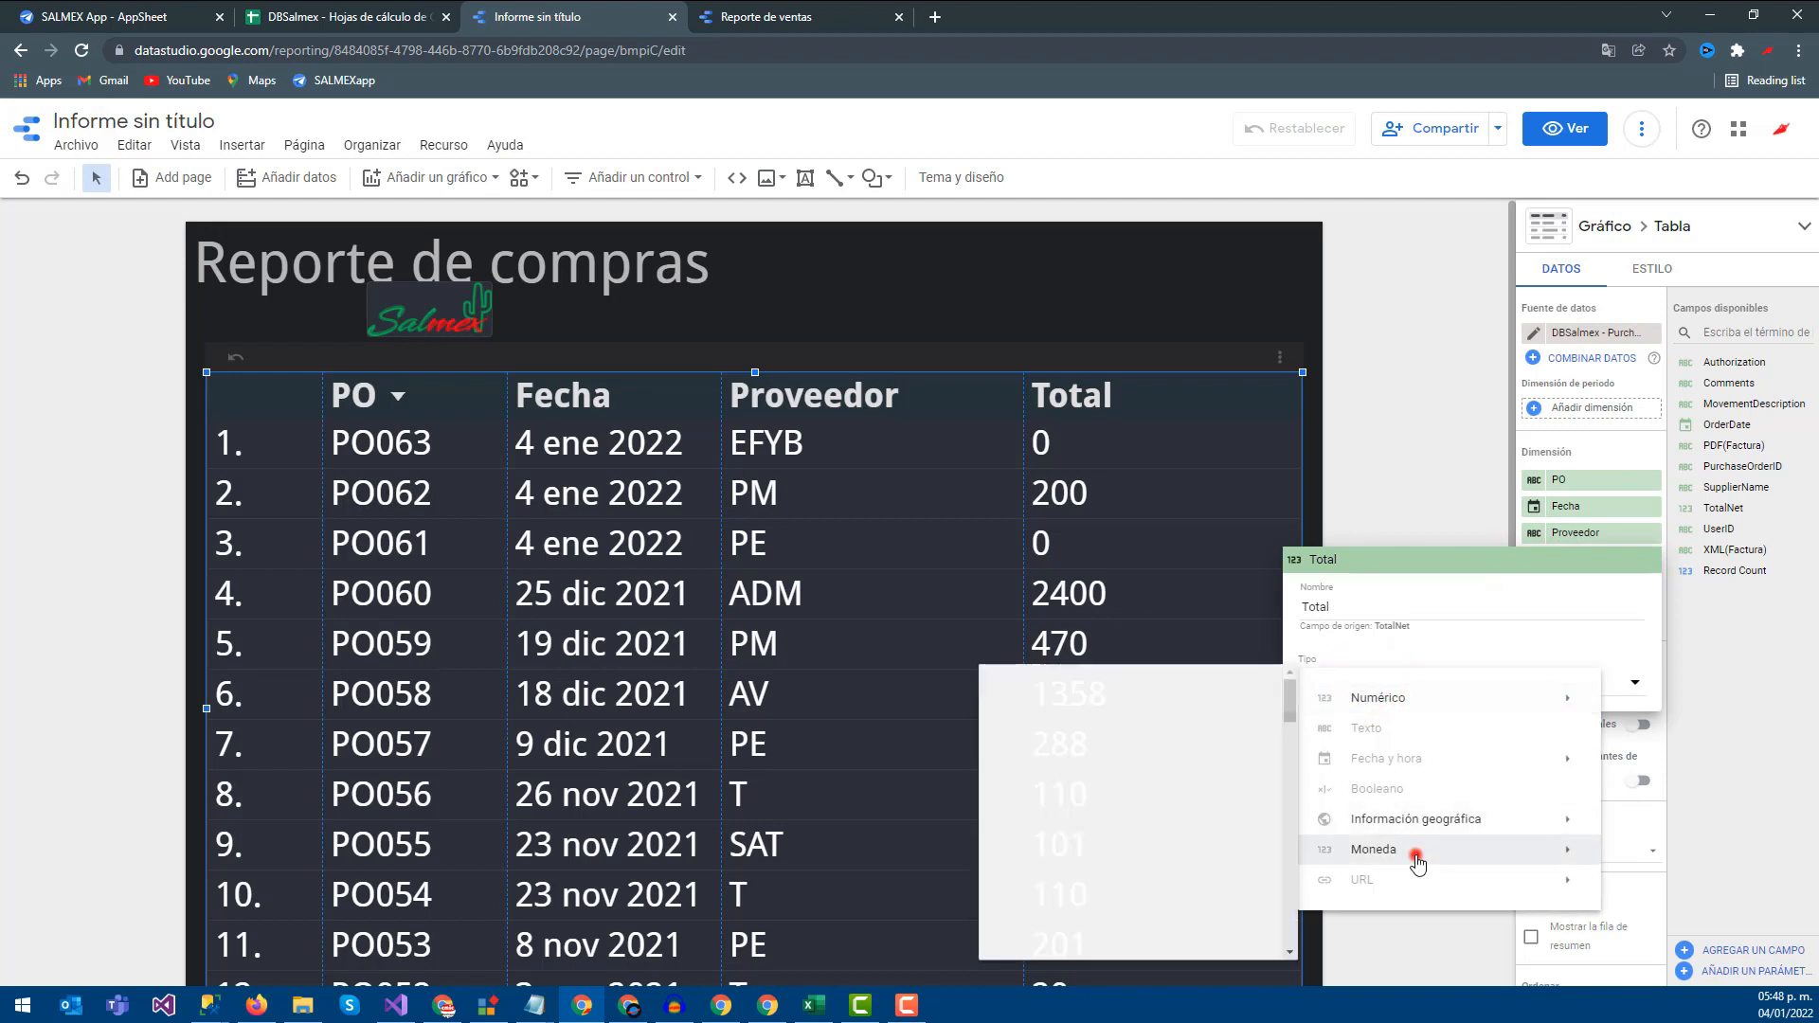
scroll(1121, 815, "down", 15)
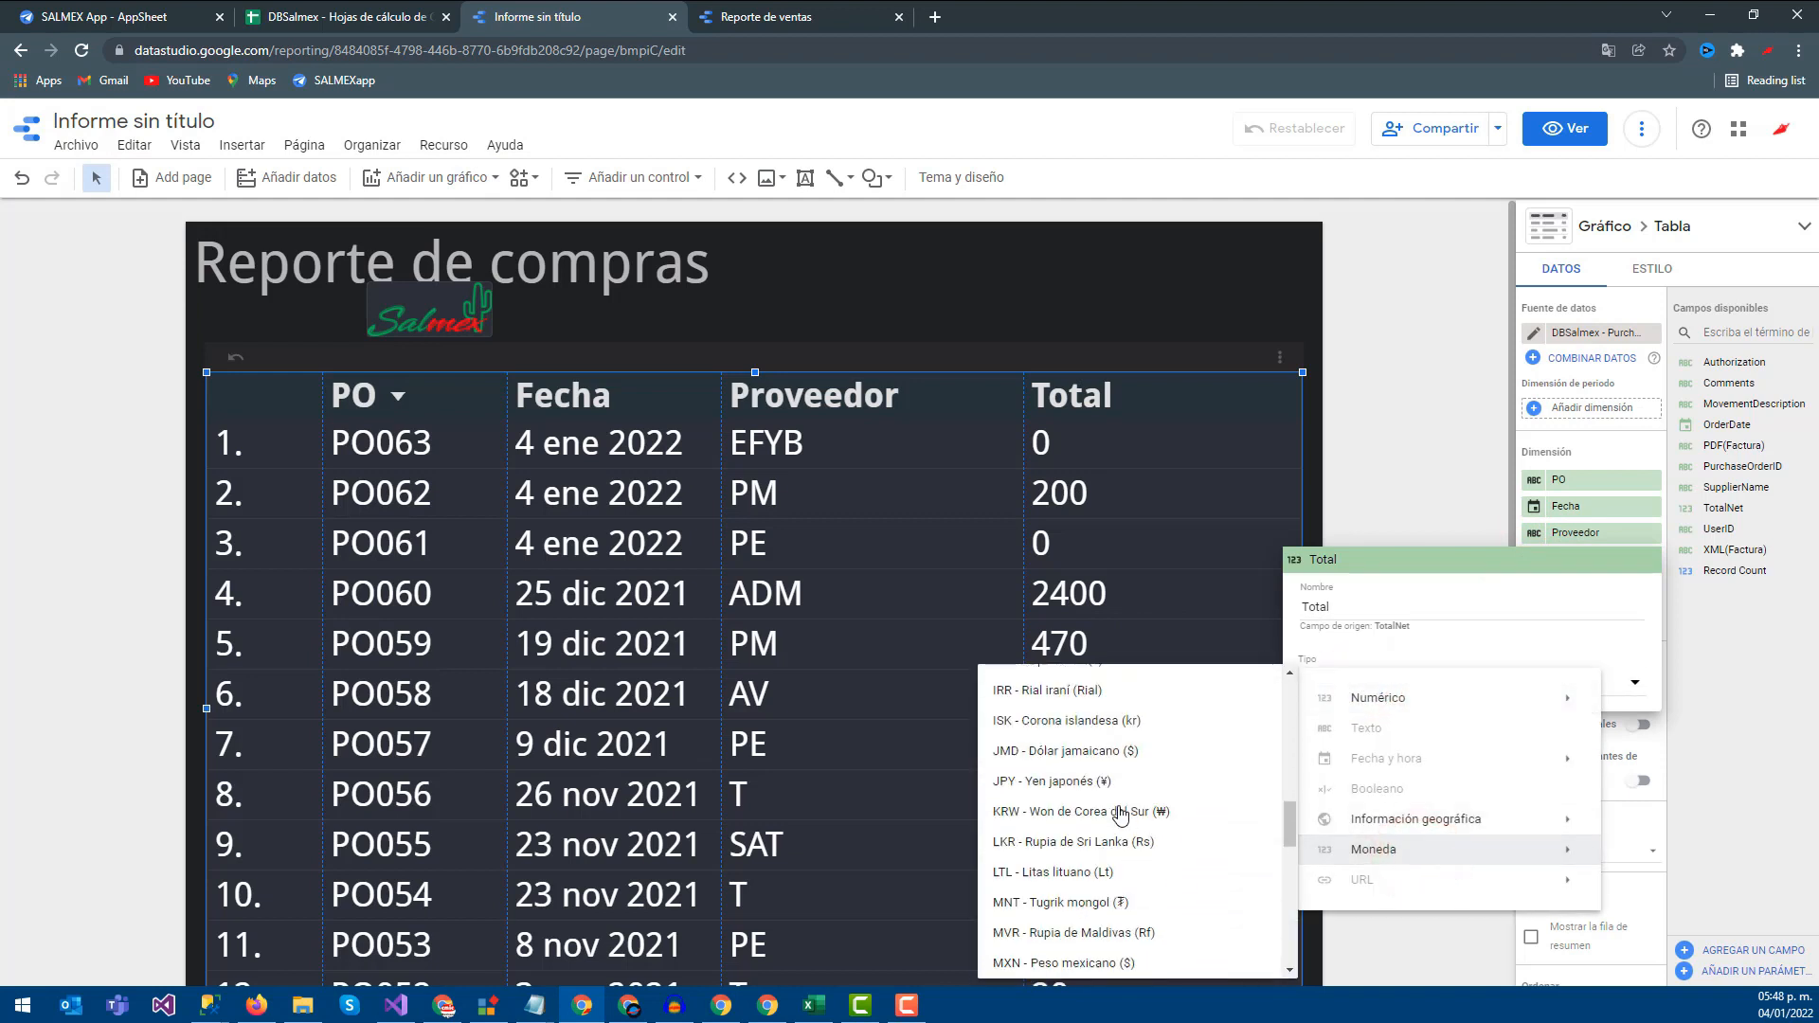
scroll(1121, 817, "down", 6)
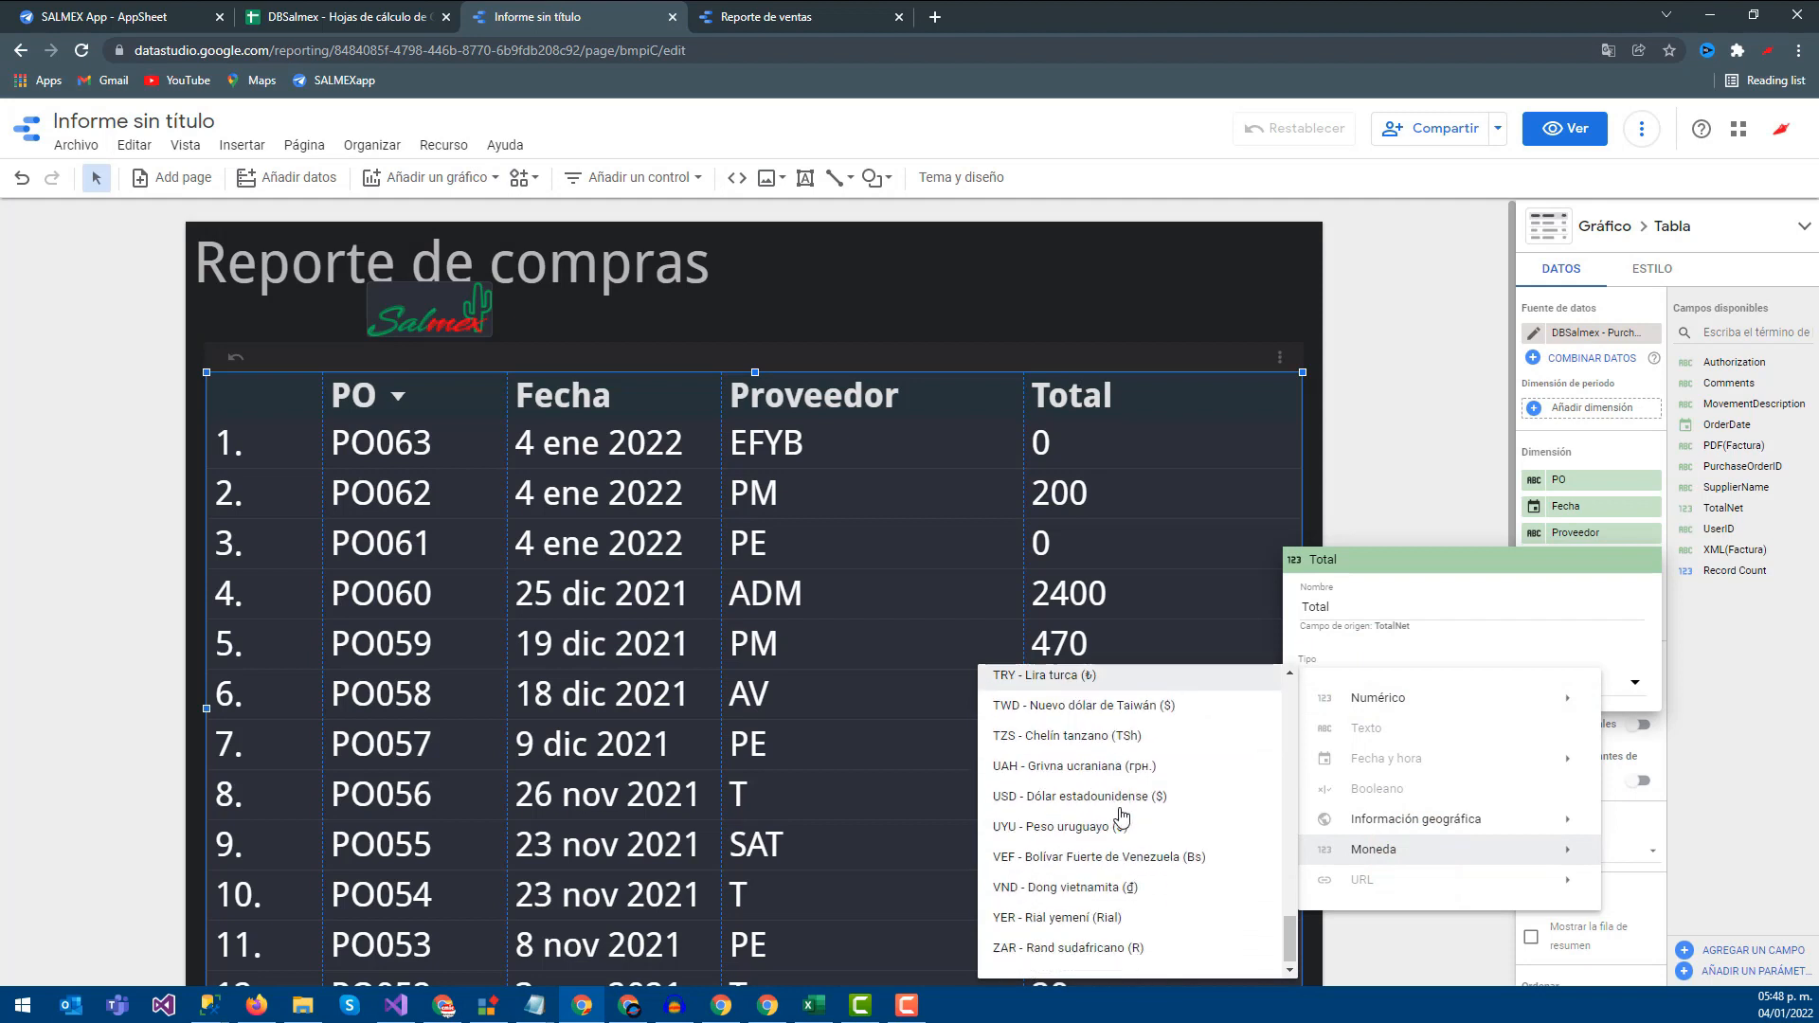
scroll(1099, 892, "up", 1)
scroll(1099, 892, "up", 5)
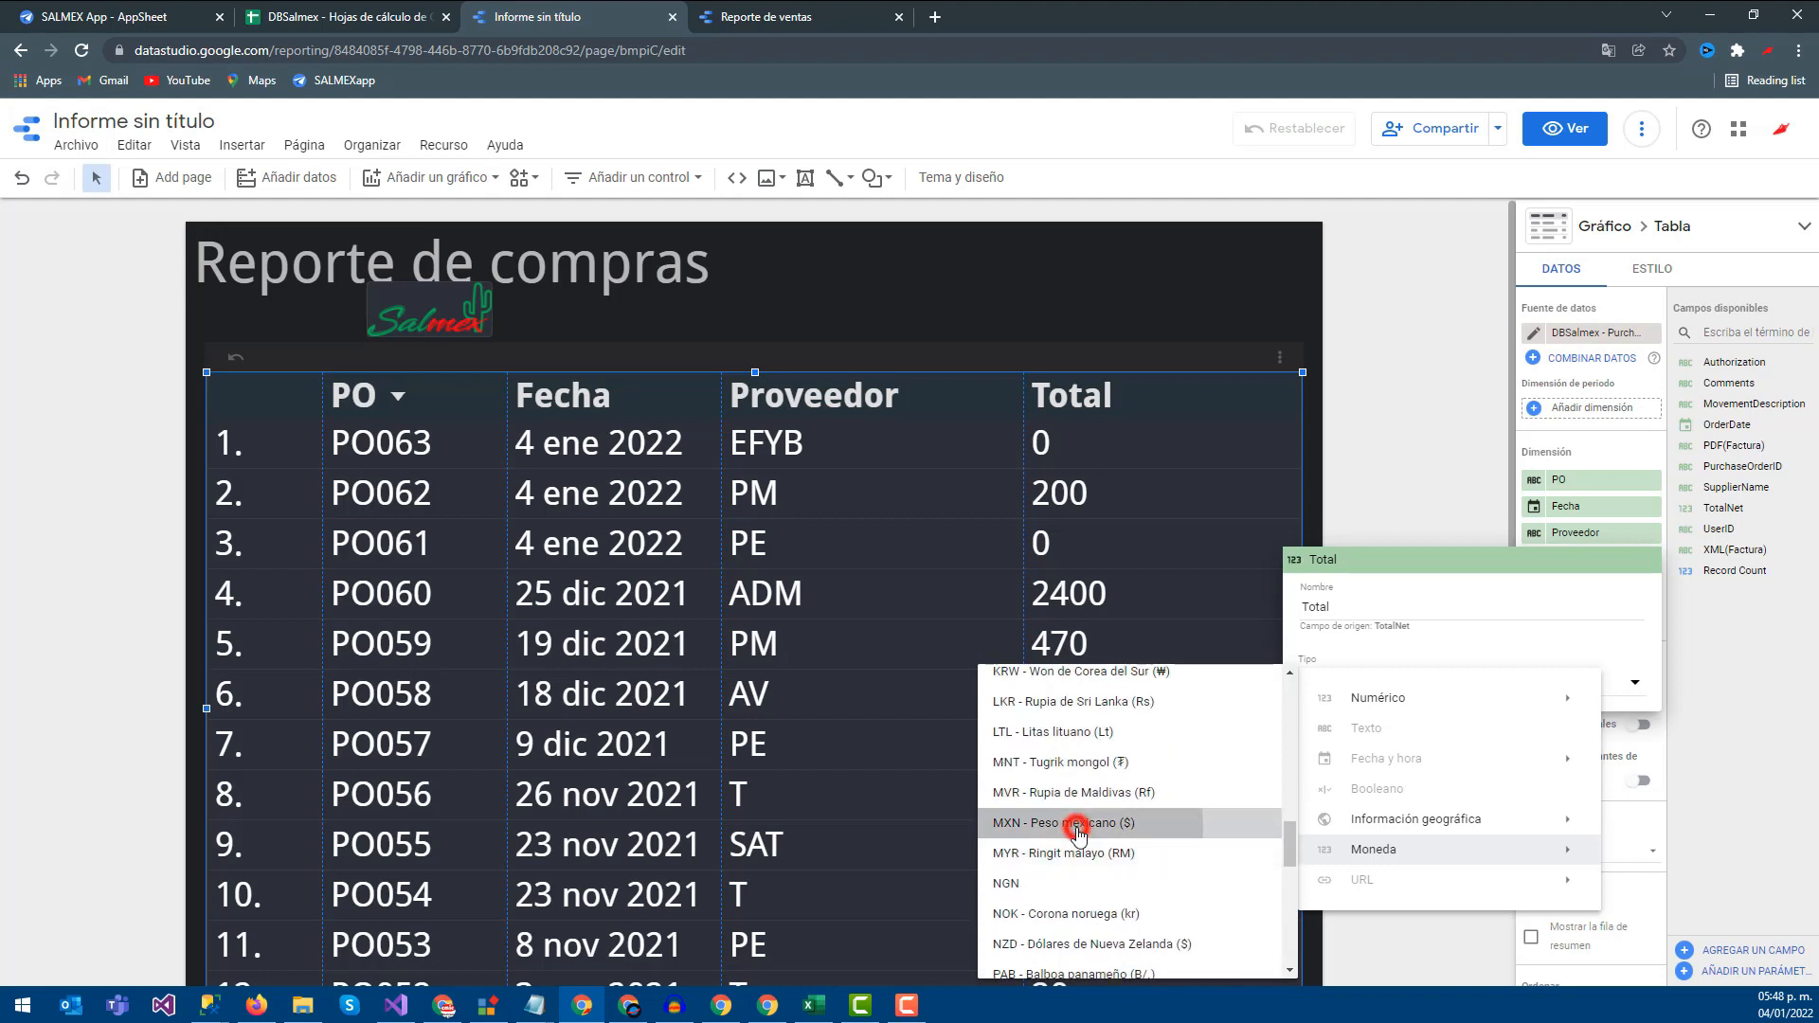
left_click(1078, 824)
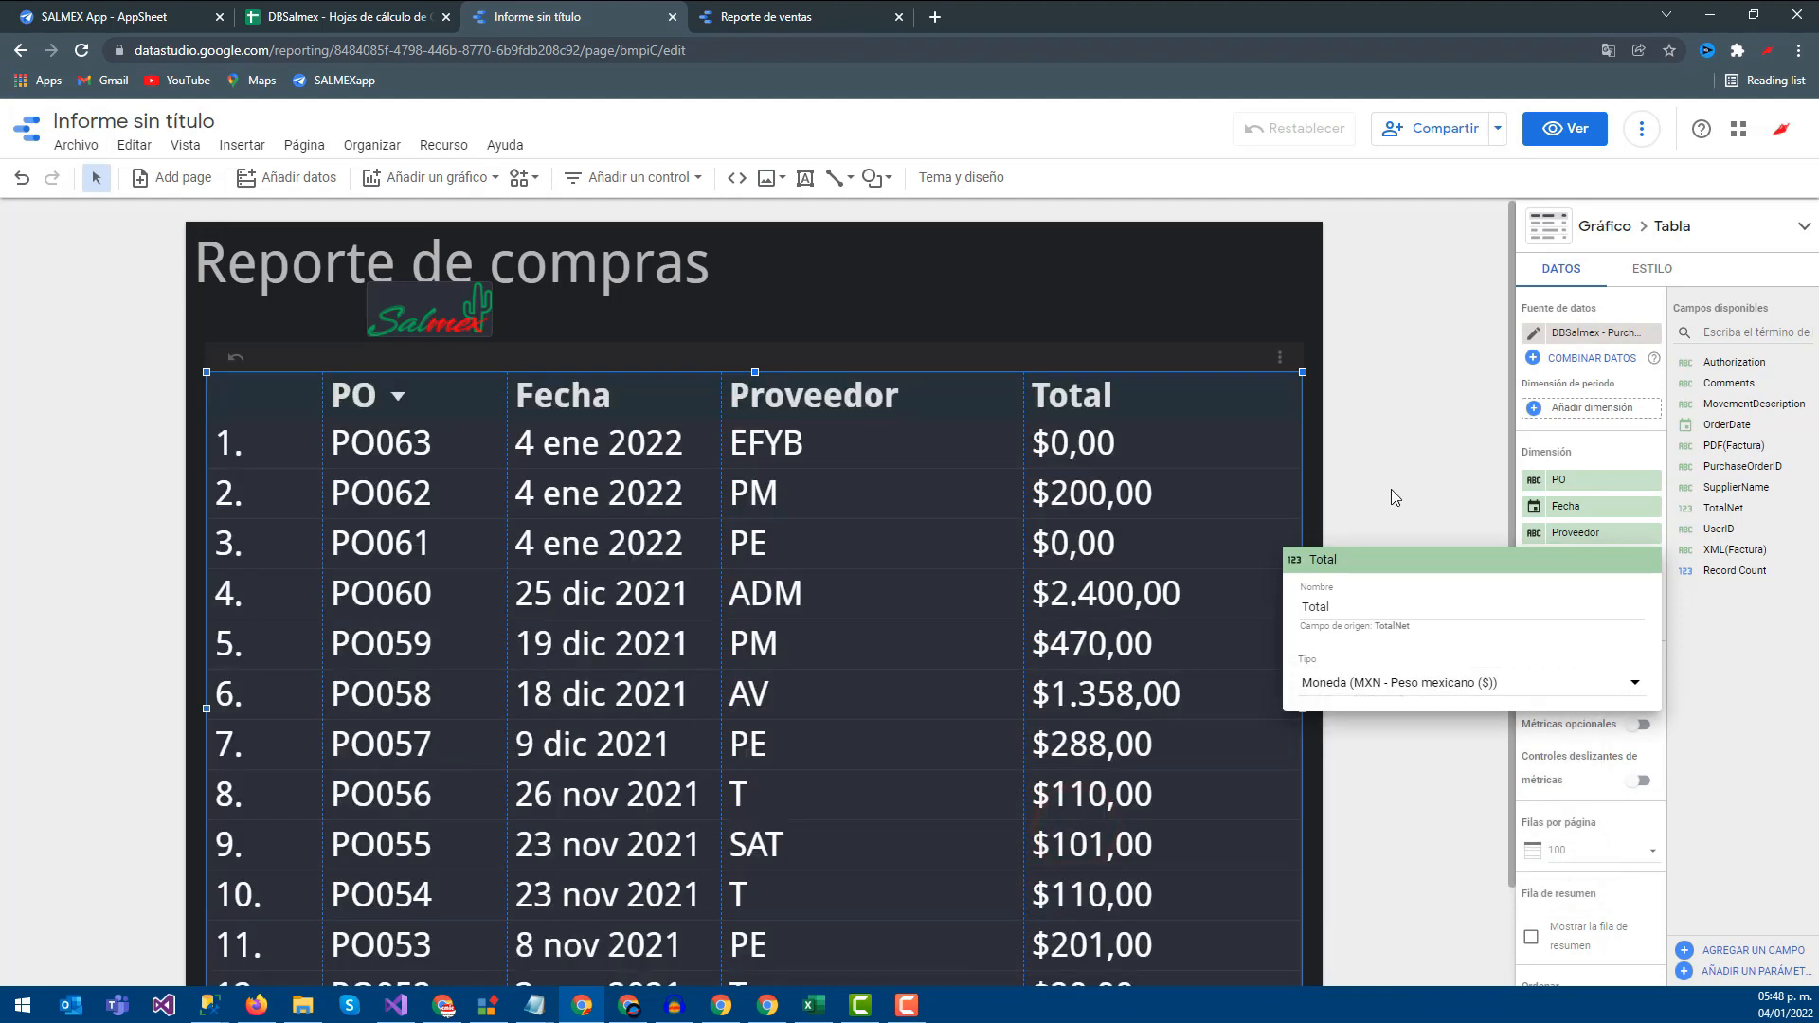
left_click(1391, 489)
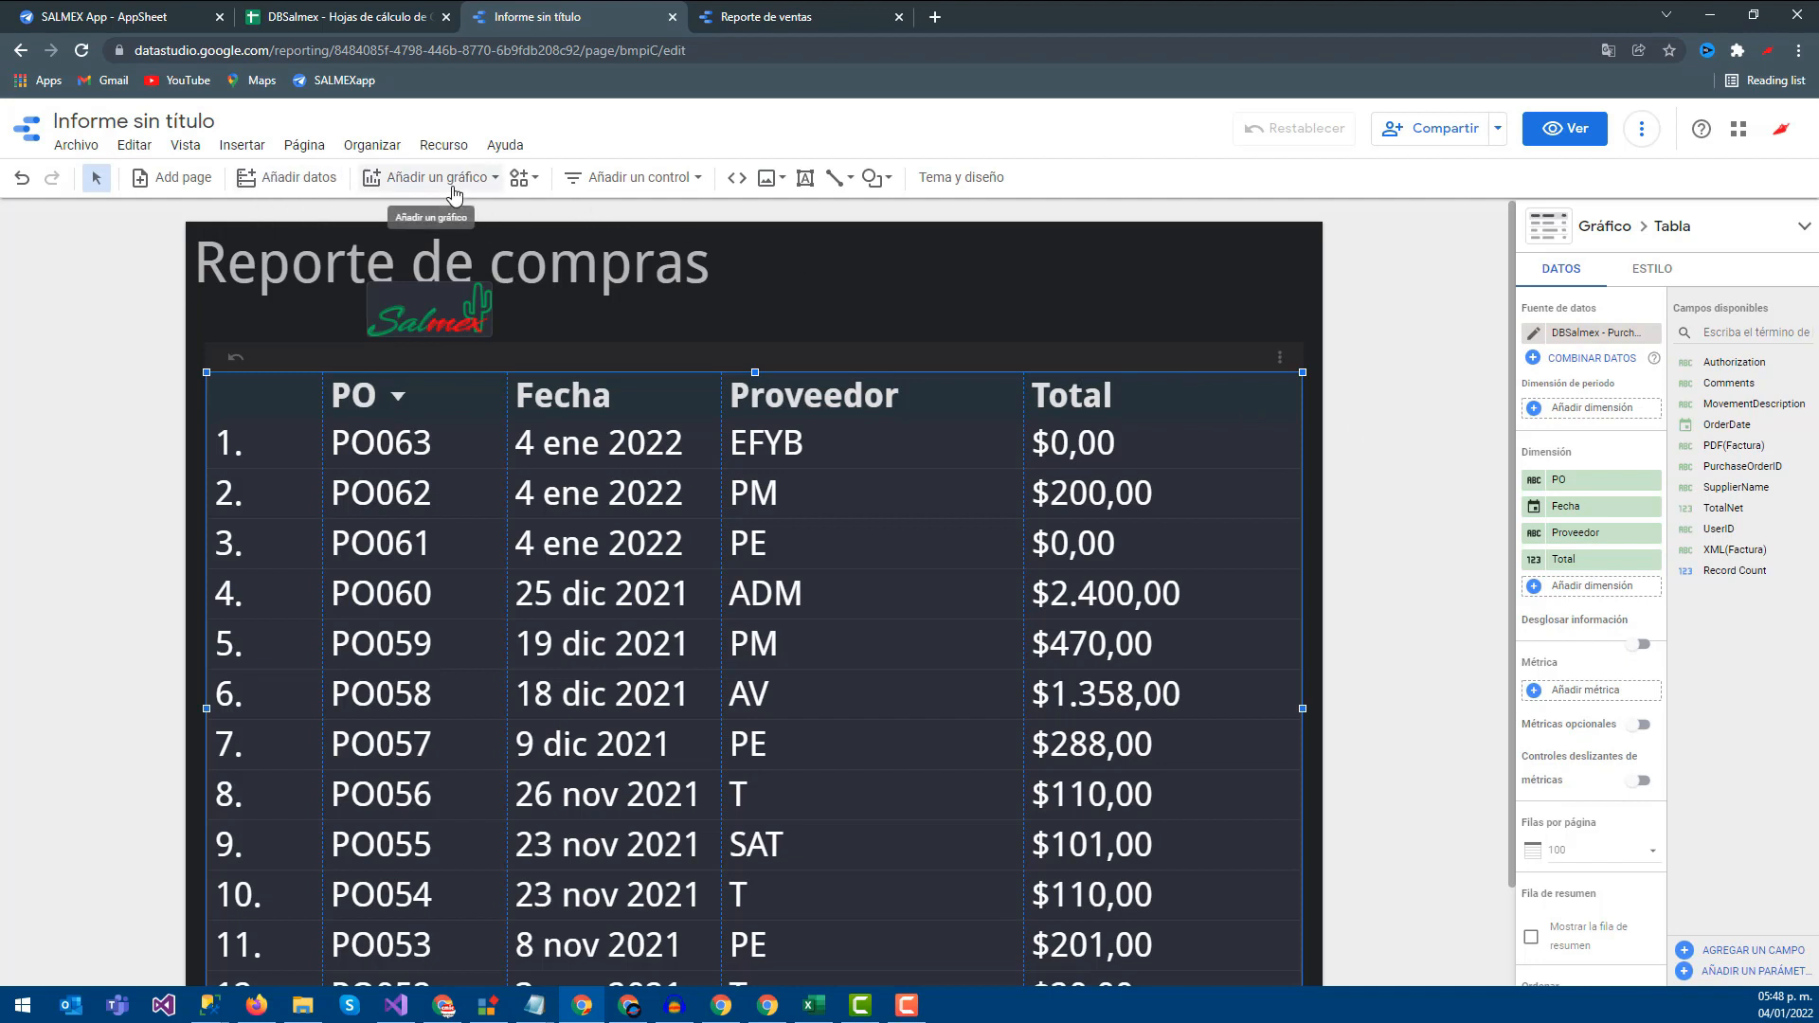
scroll(876, 777, "down", 1)
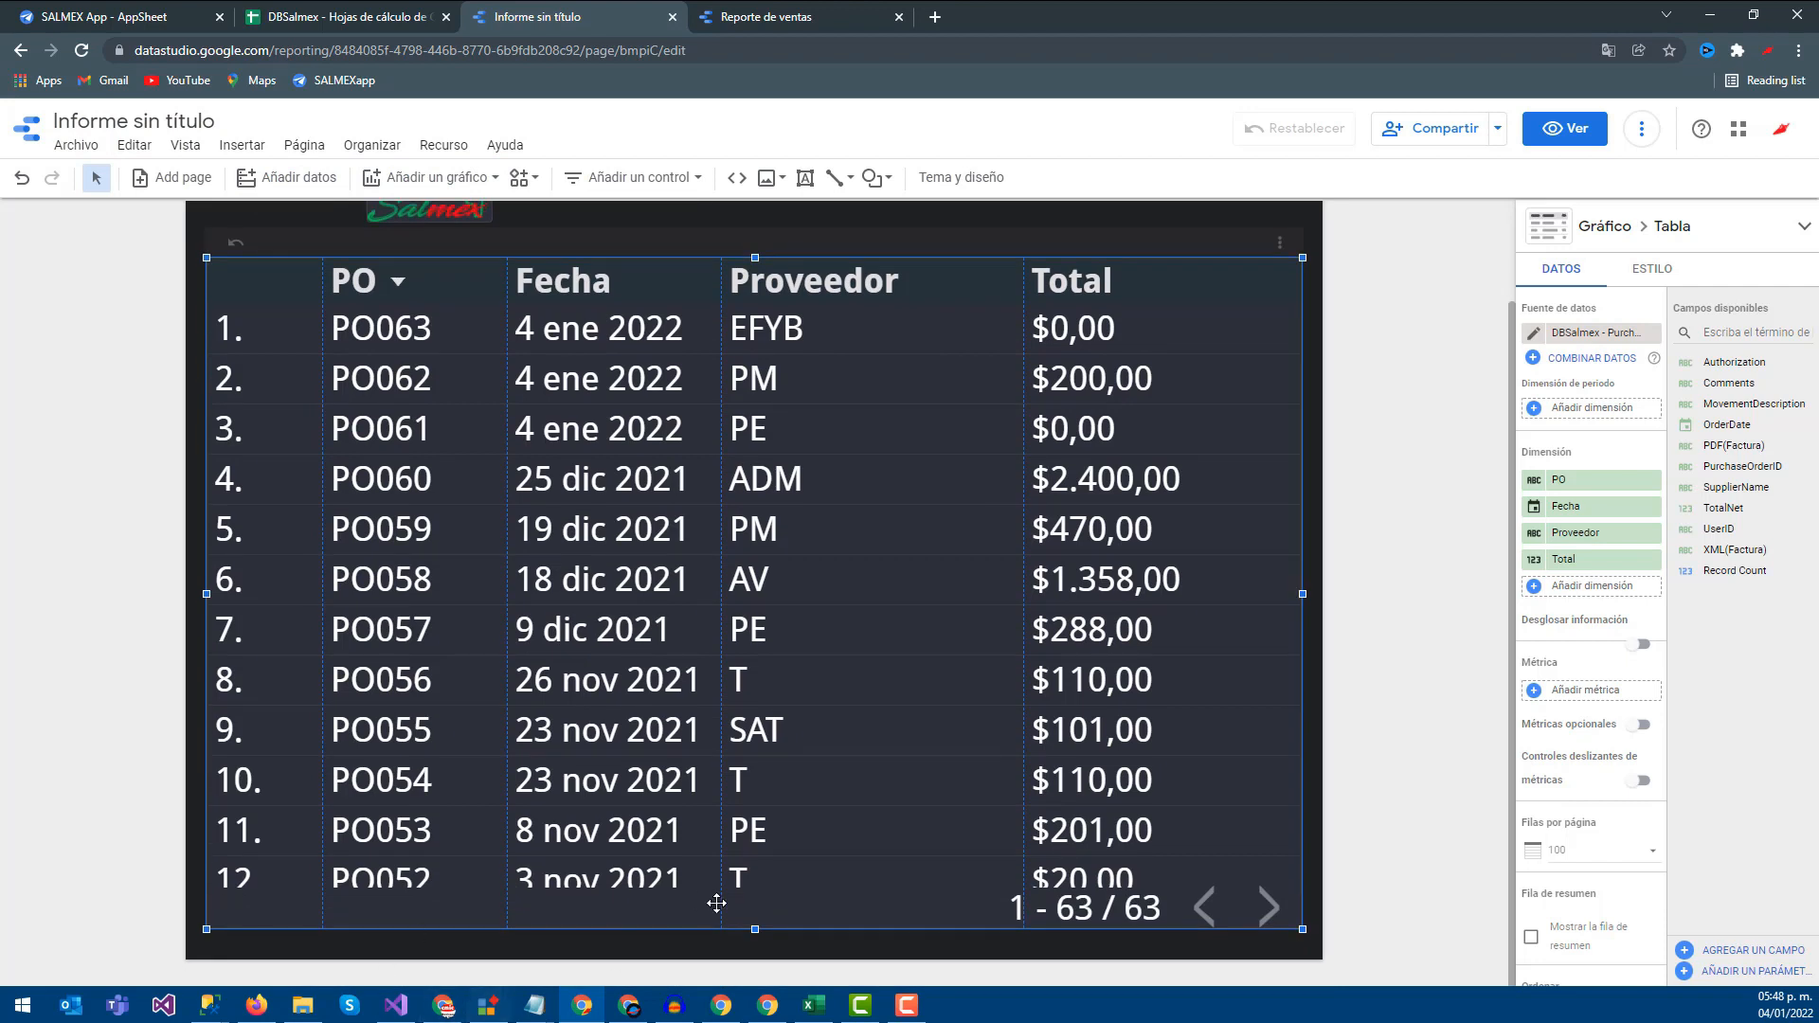
left_click_drag(755, 929, 755, 591)
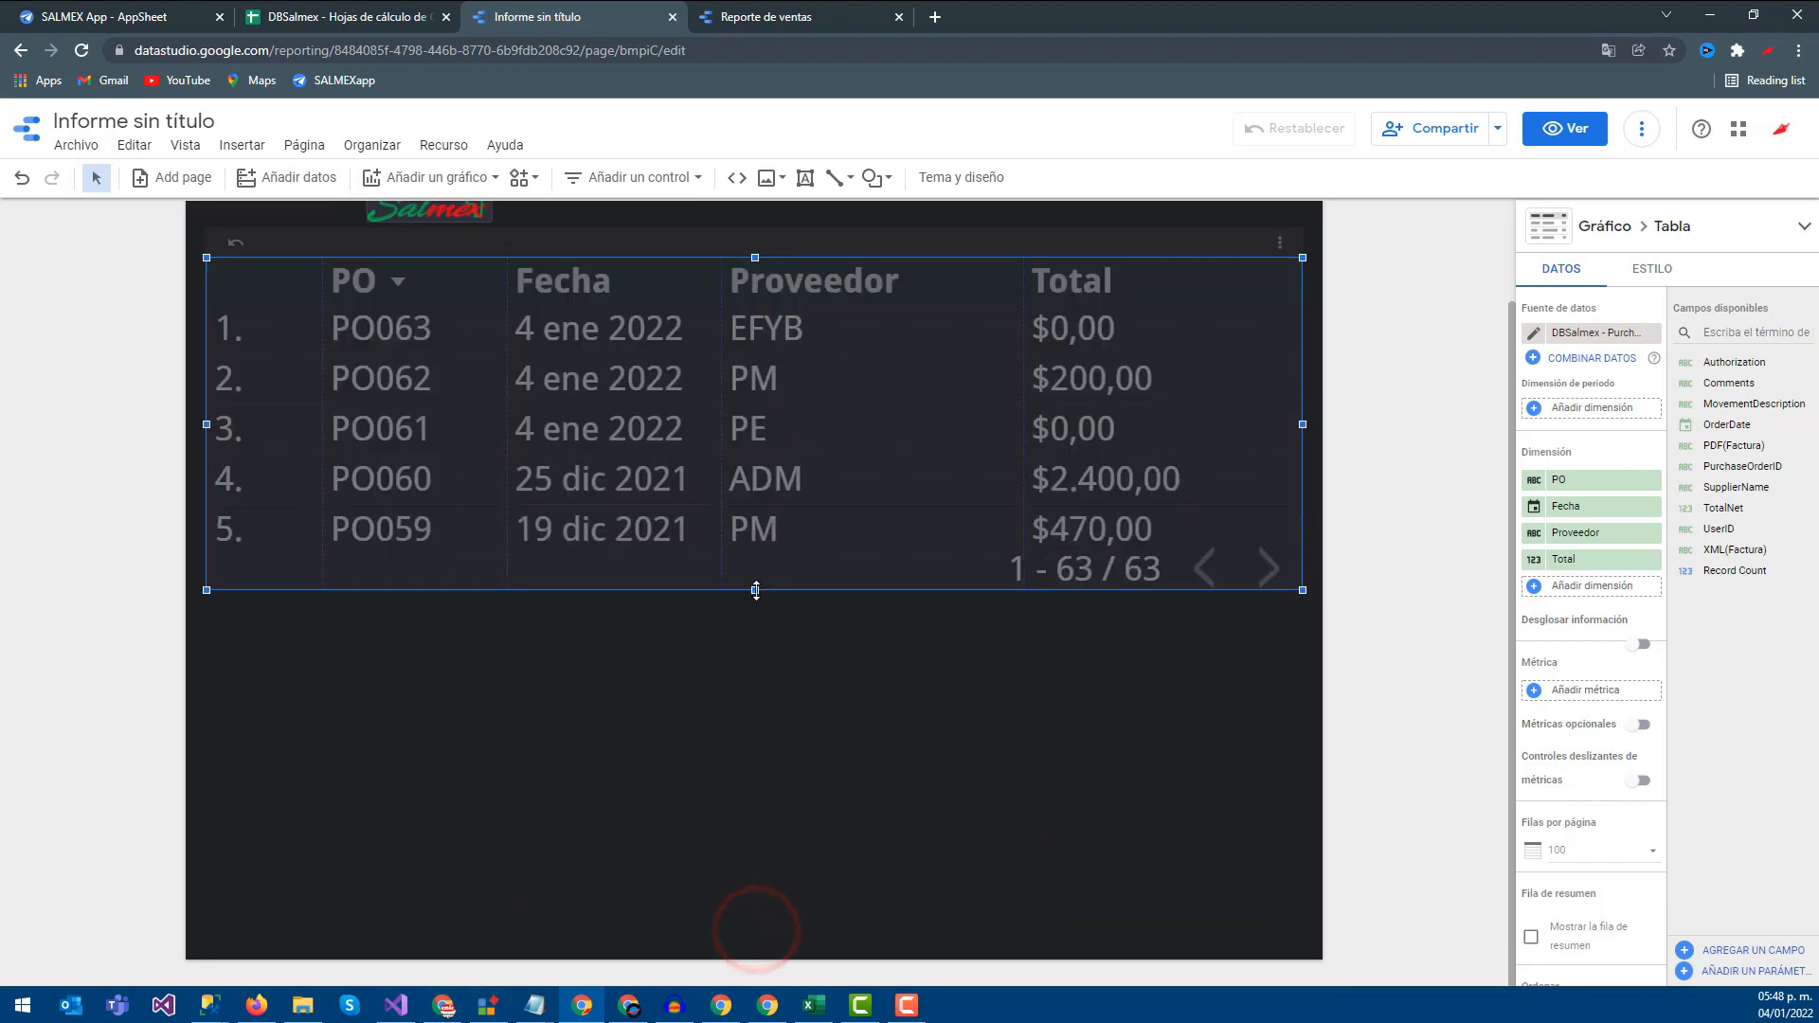
Add a pie chart below the table, broken down by SupplierName
scroll(520, 357, "up", 1)
left_click(439, 176)
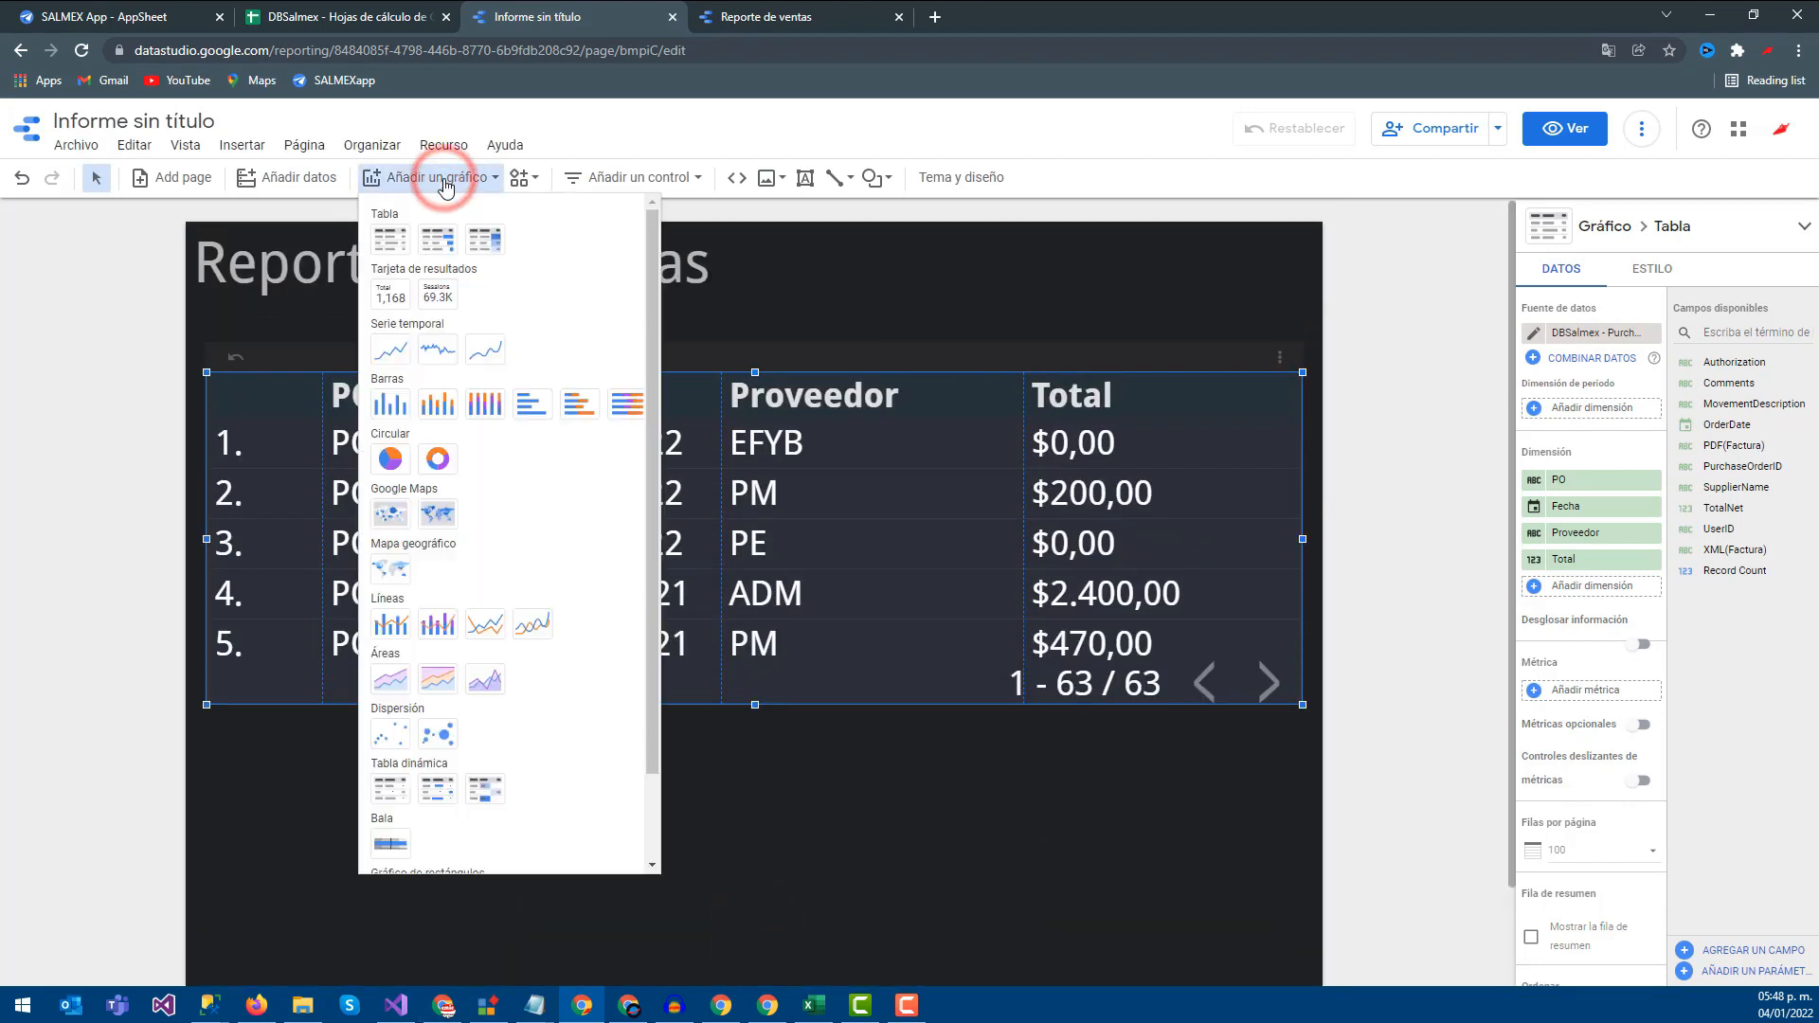
left_click(391, 460)
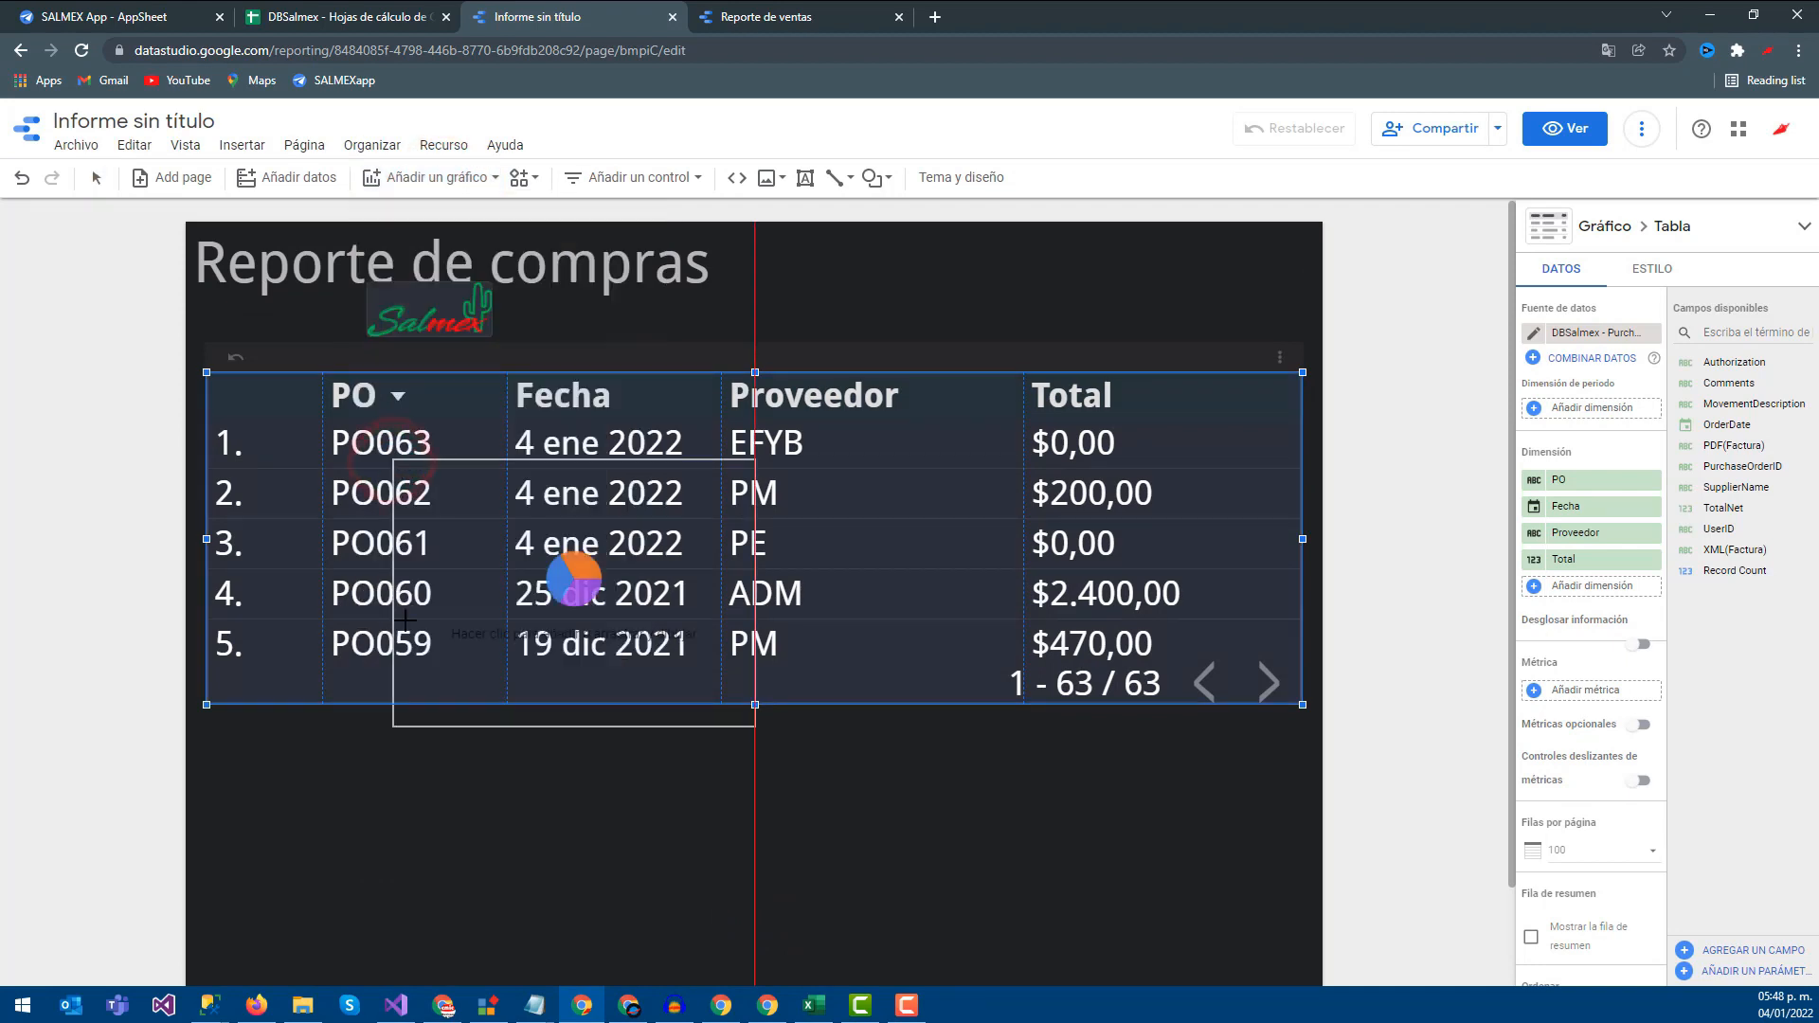
left_click(452, 749)
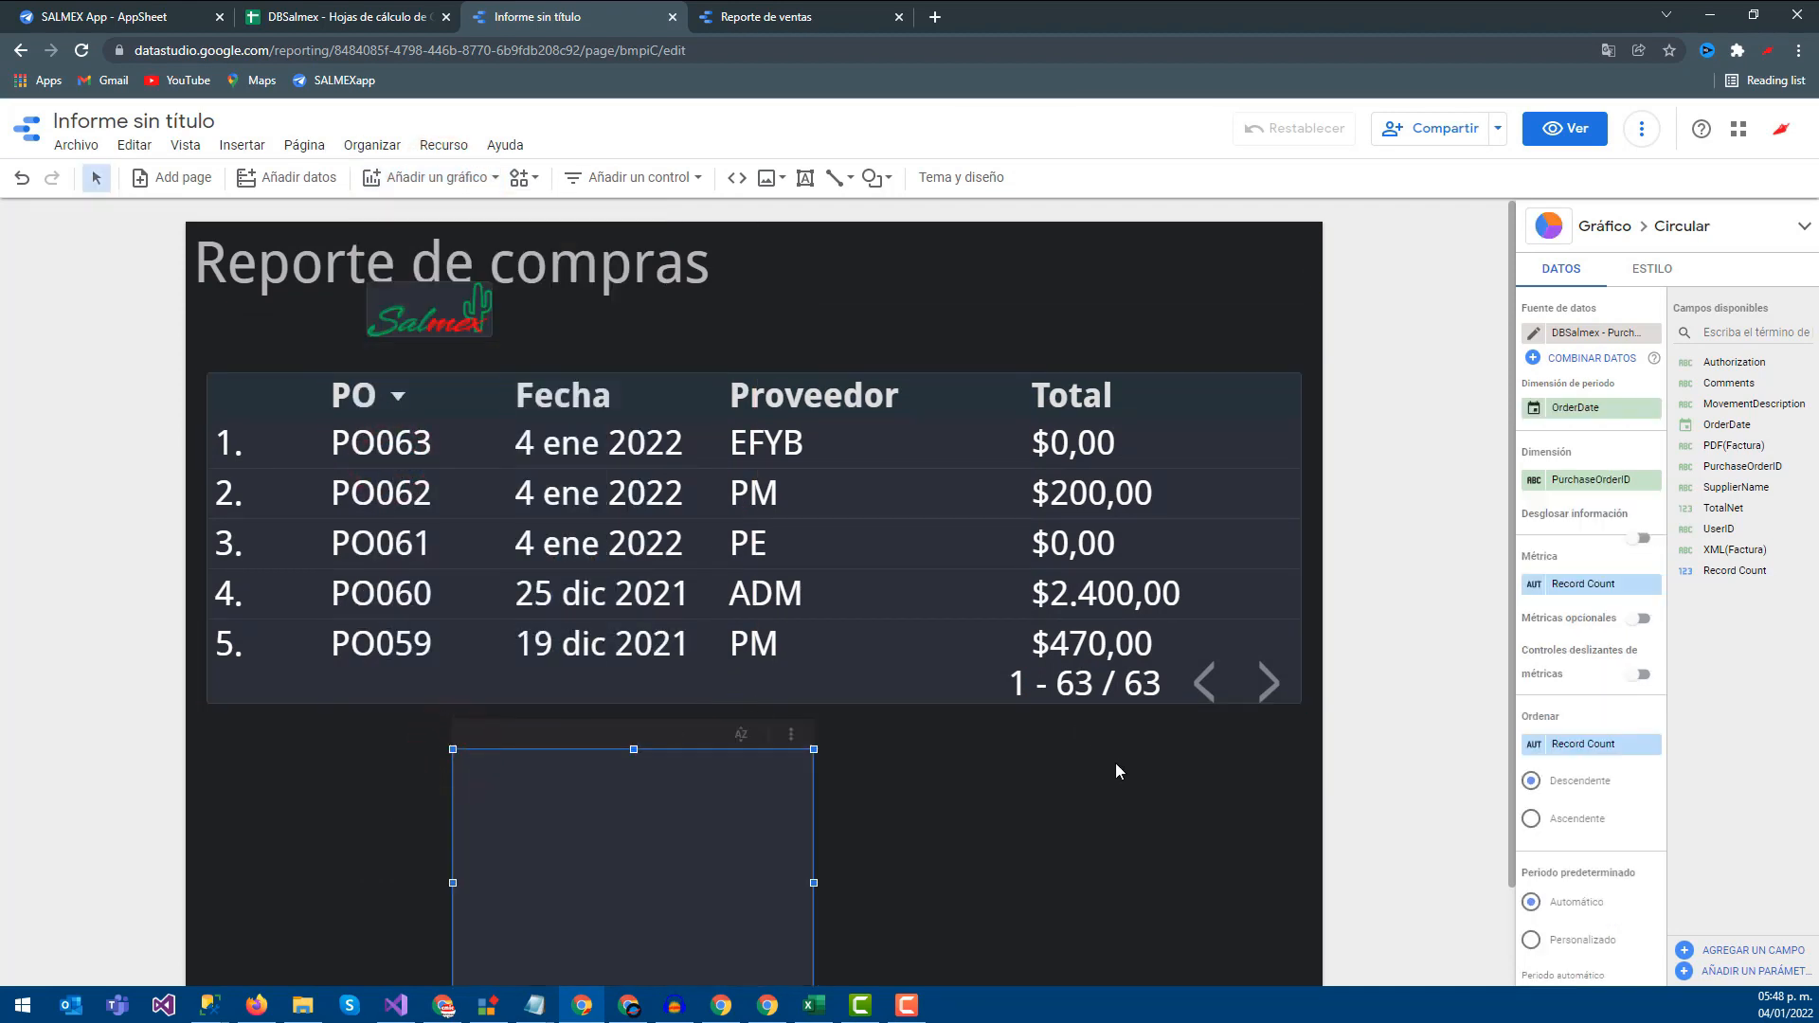
scroll(1116, 763, "down", 1)
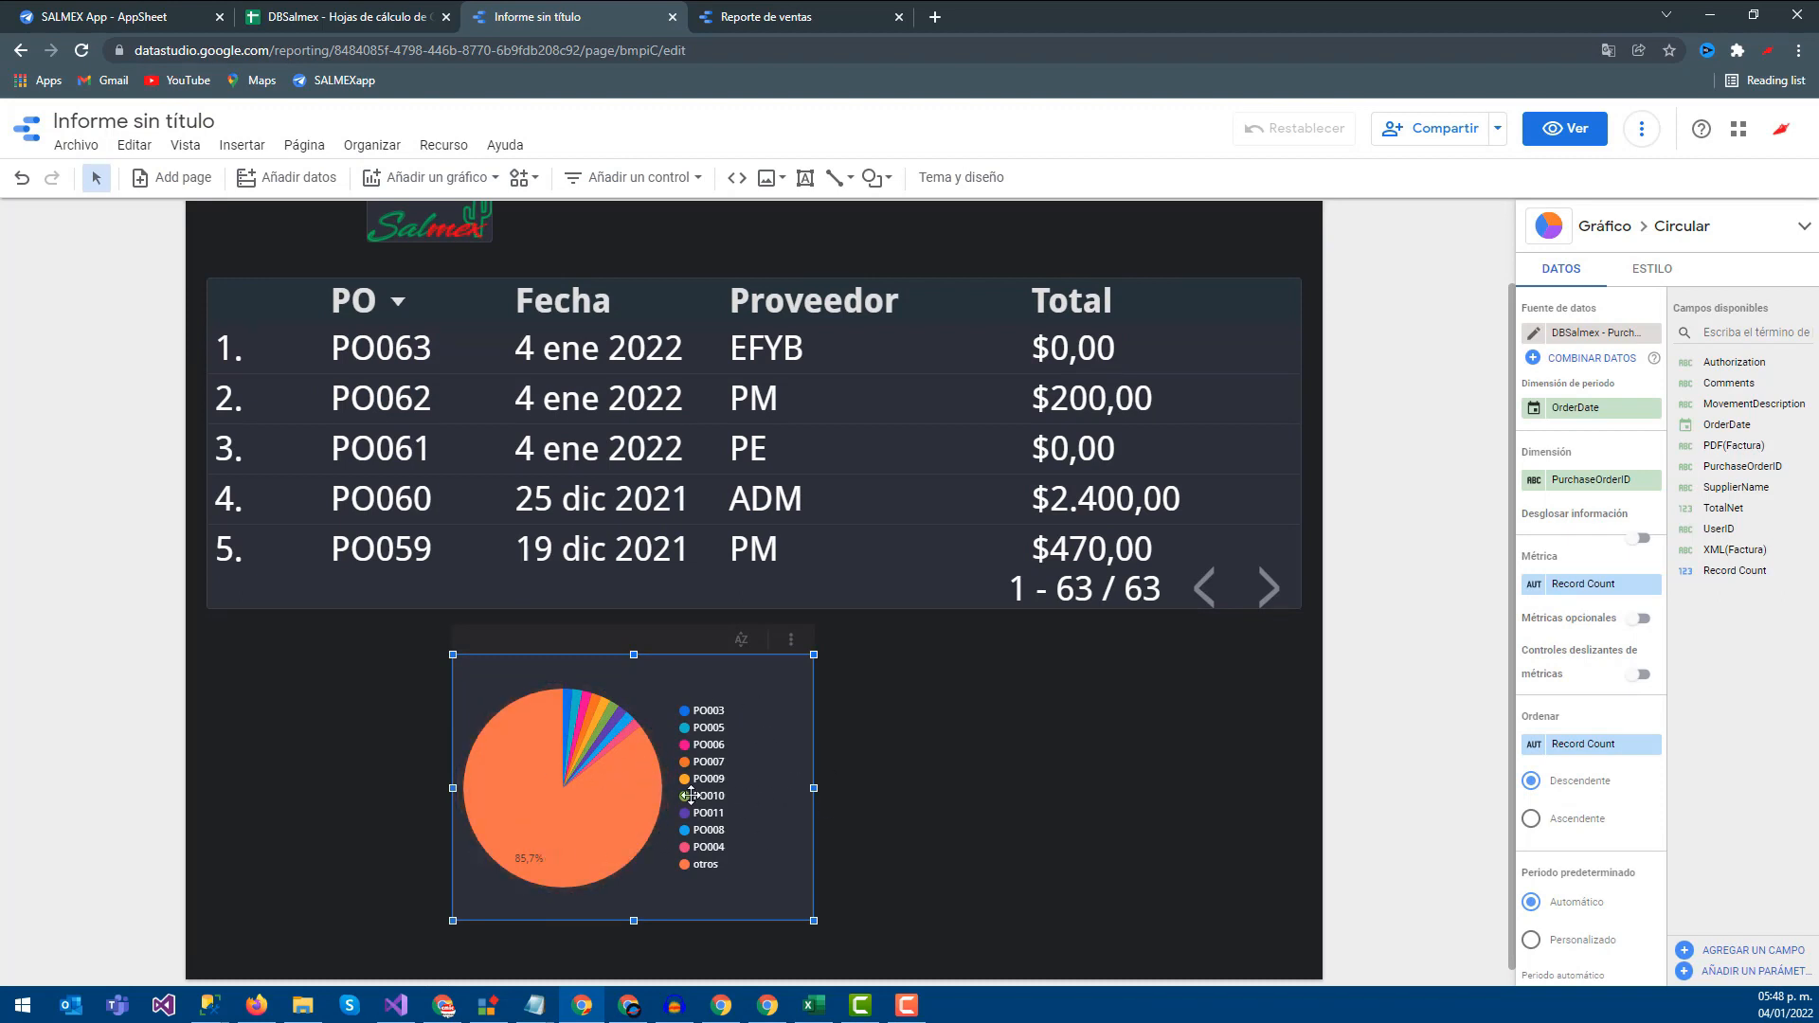
left_click(626, 815)
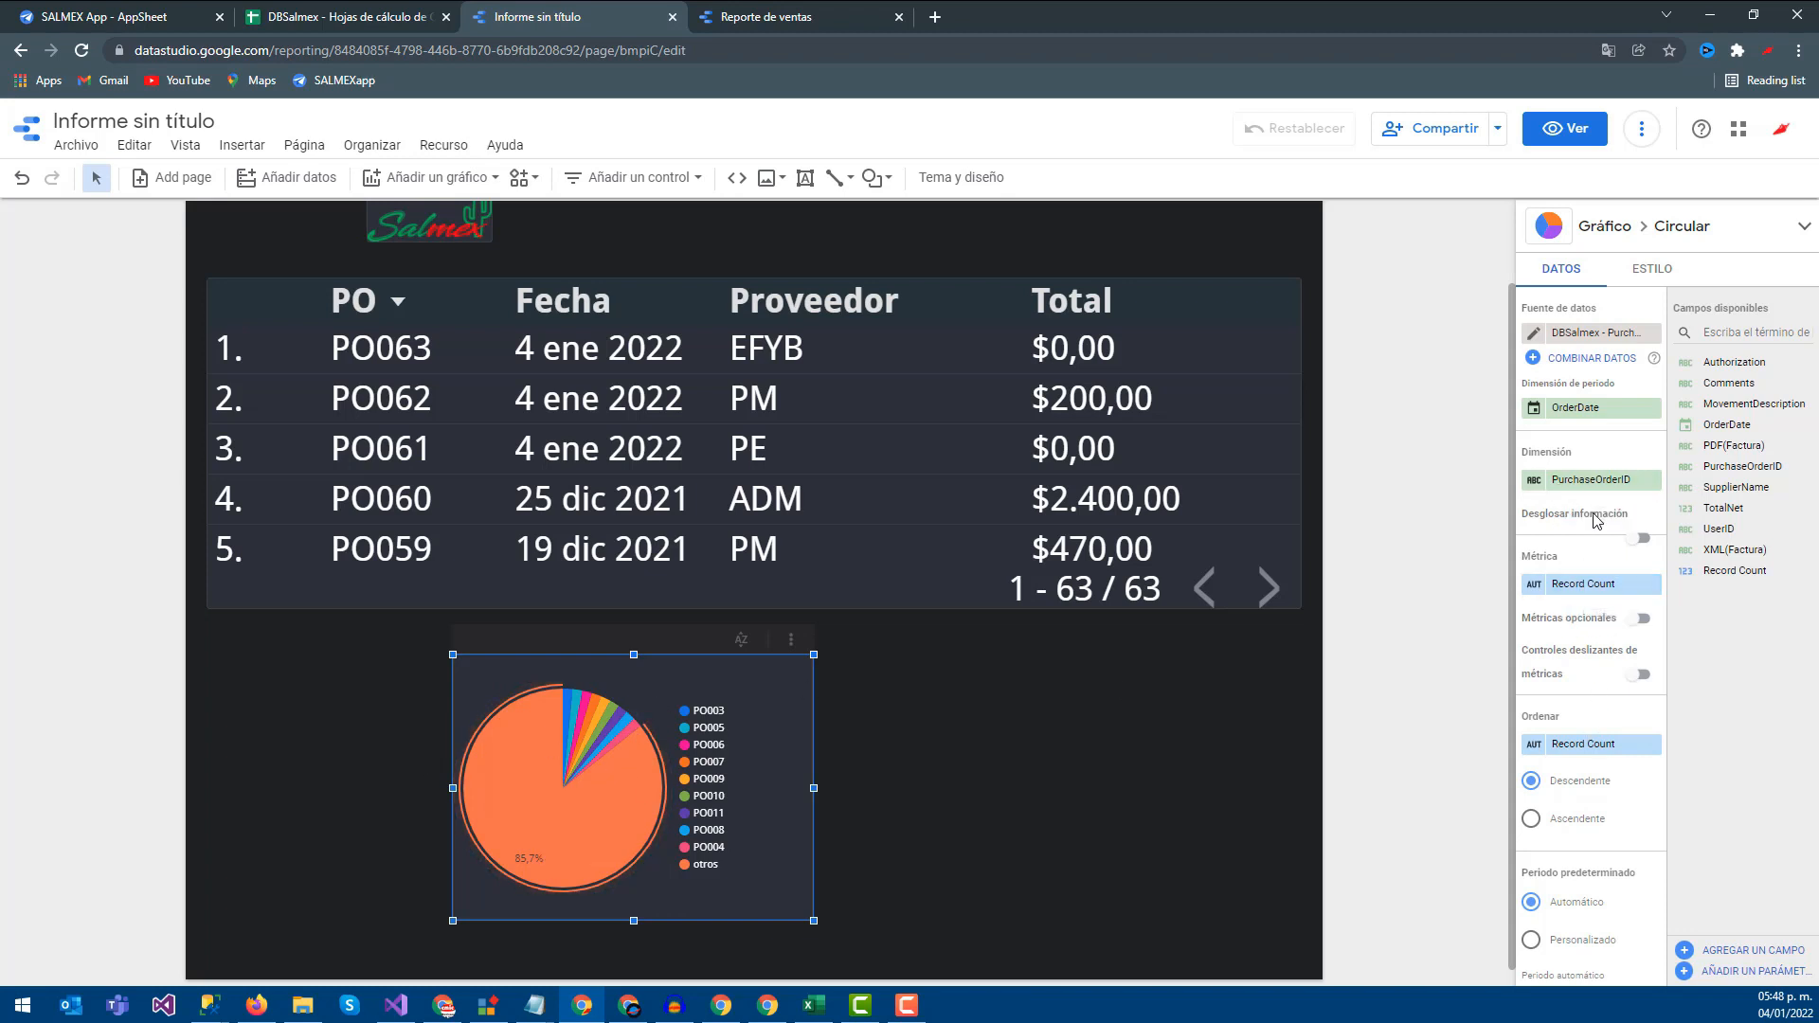
left_click(1576, 480)
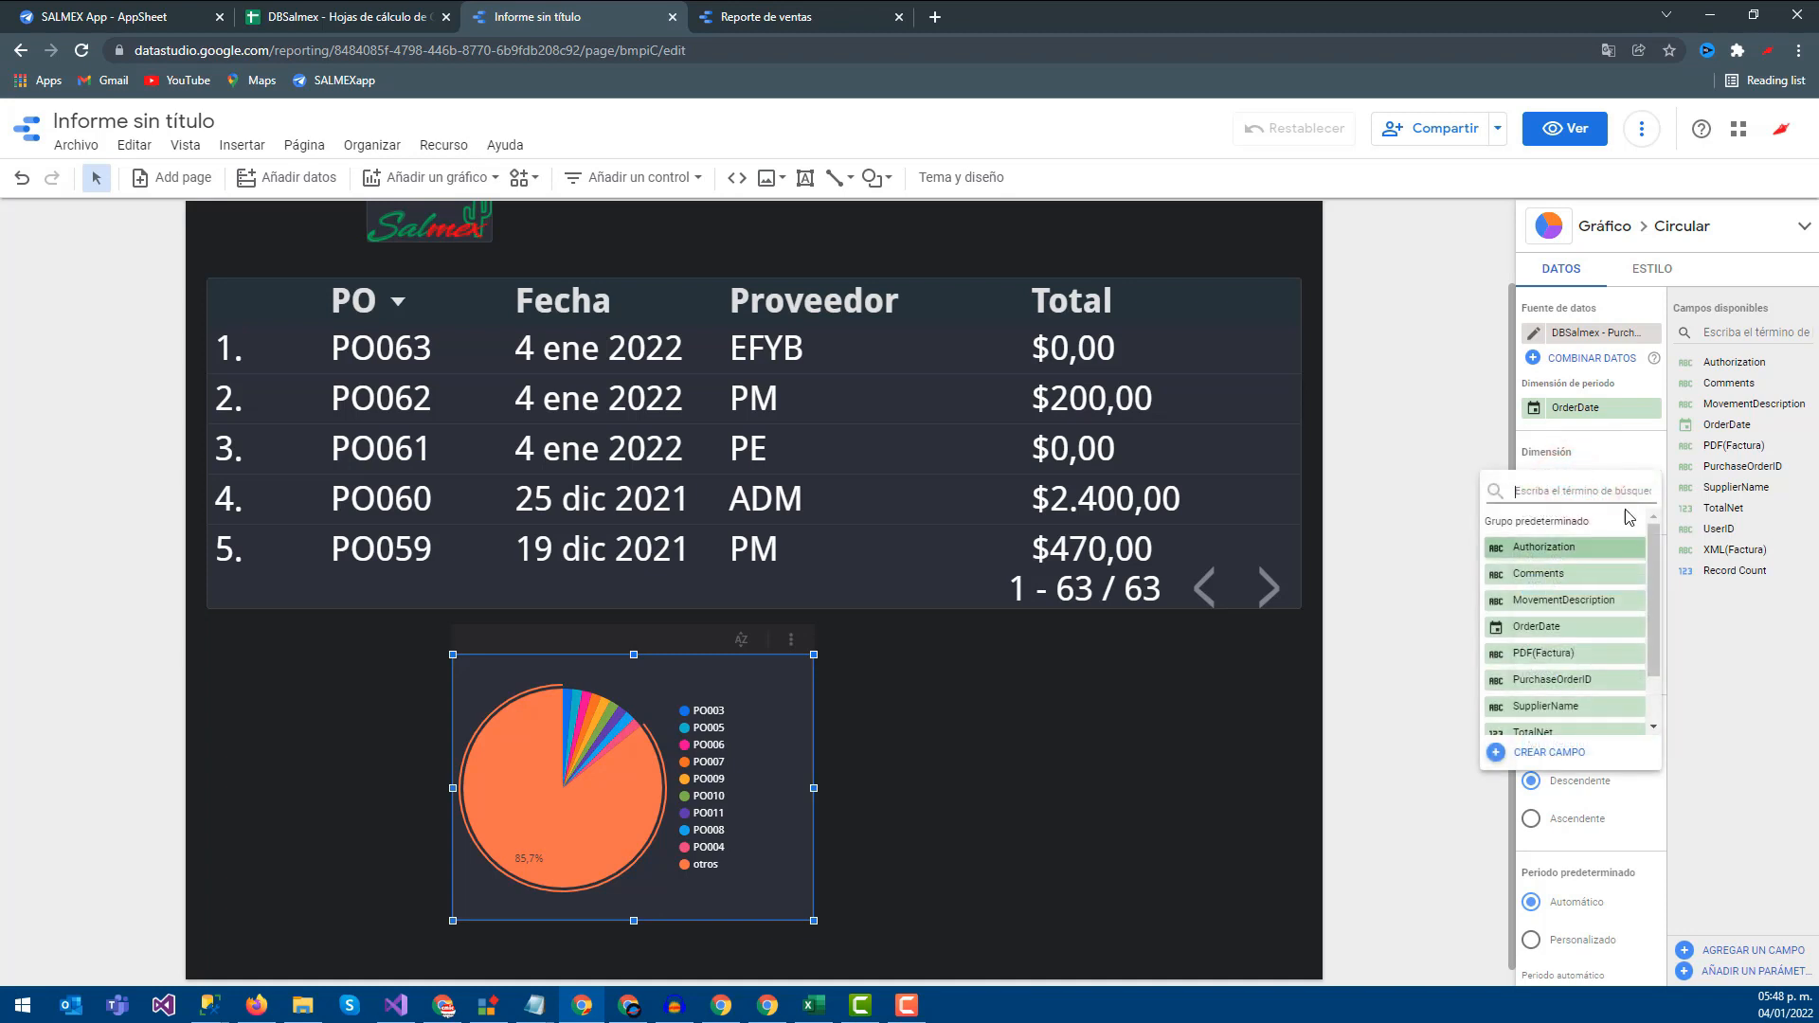
scroll(1563, 616, "down", 2)
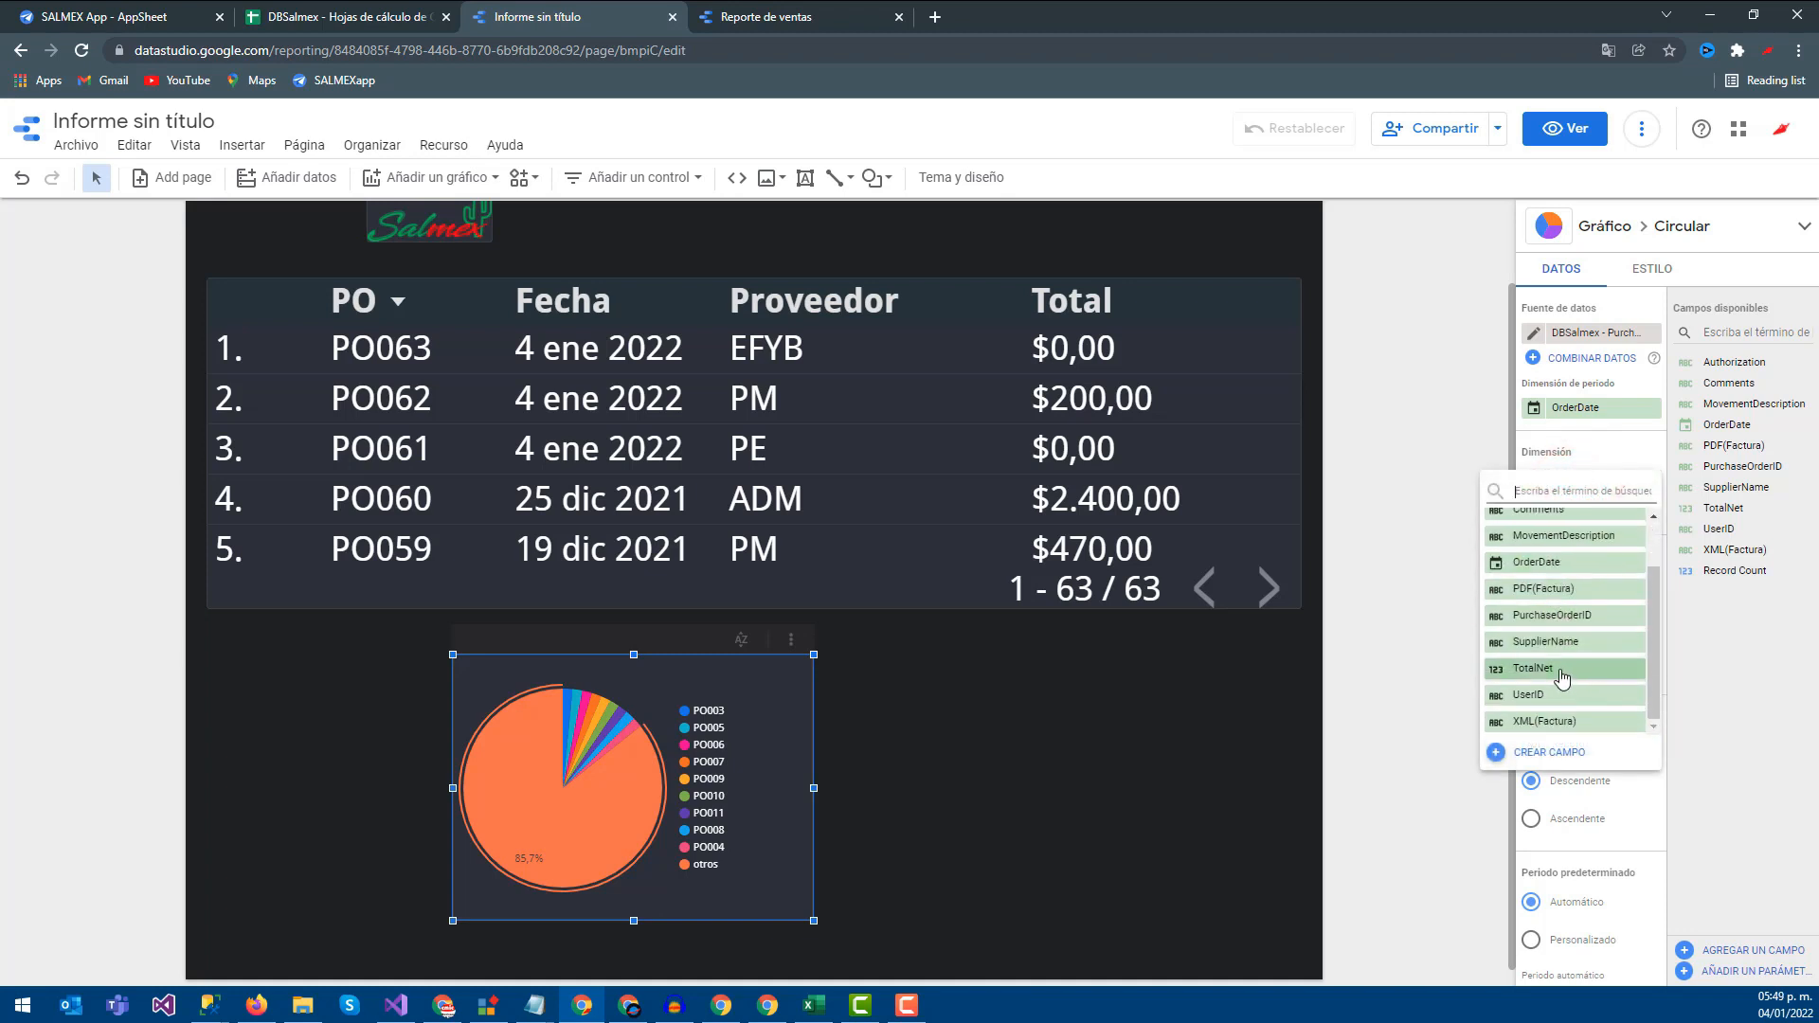
left_click(1554, 643)
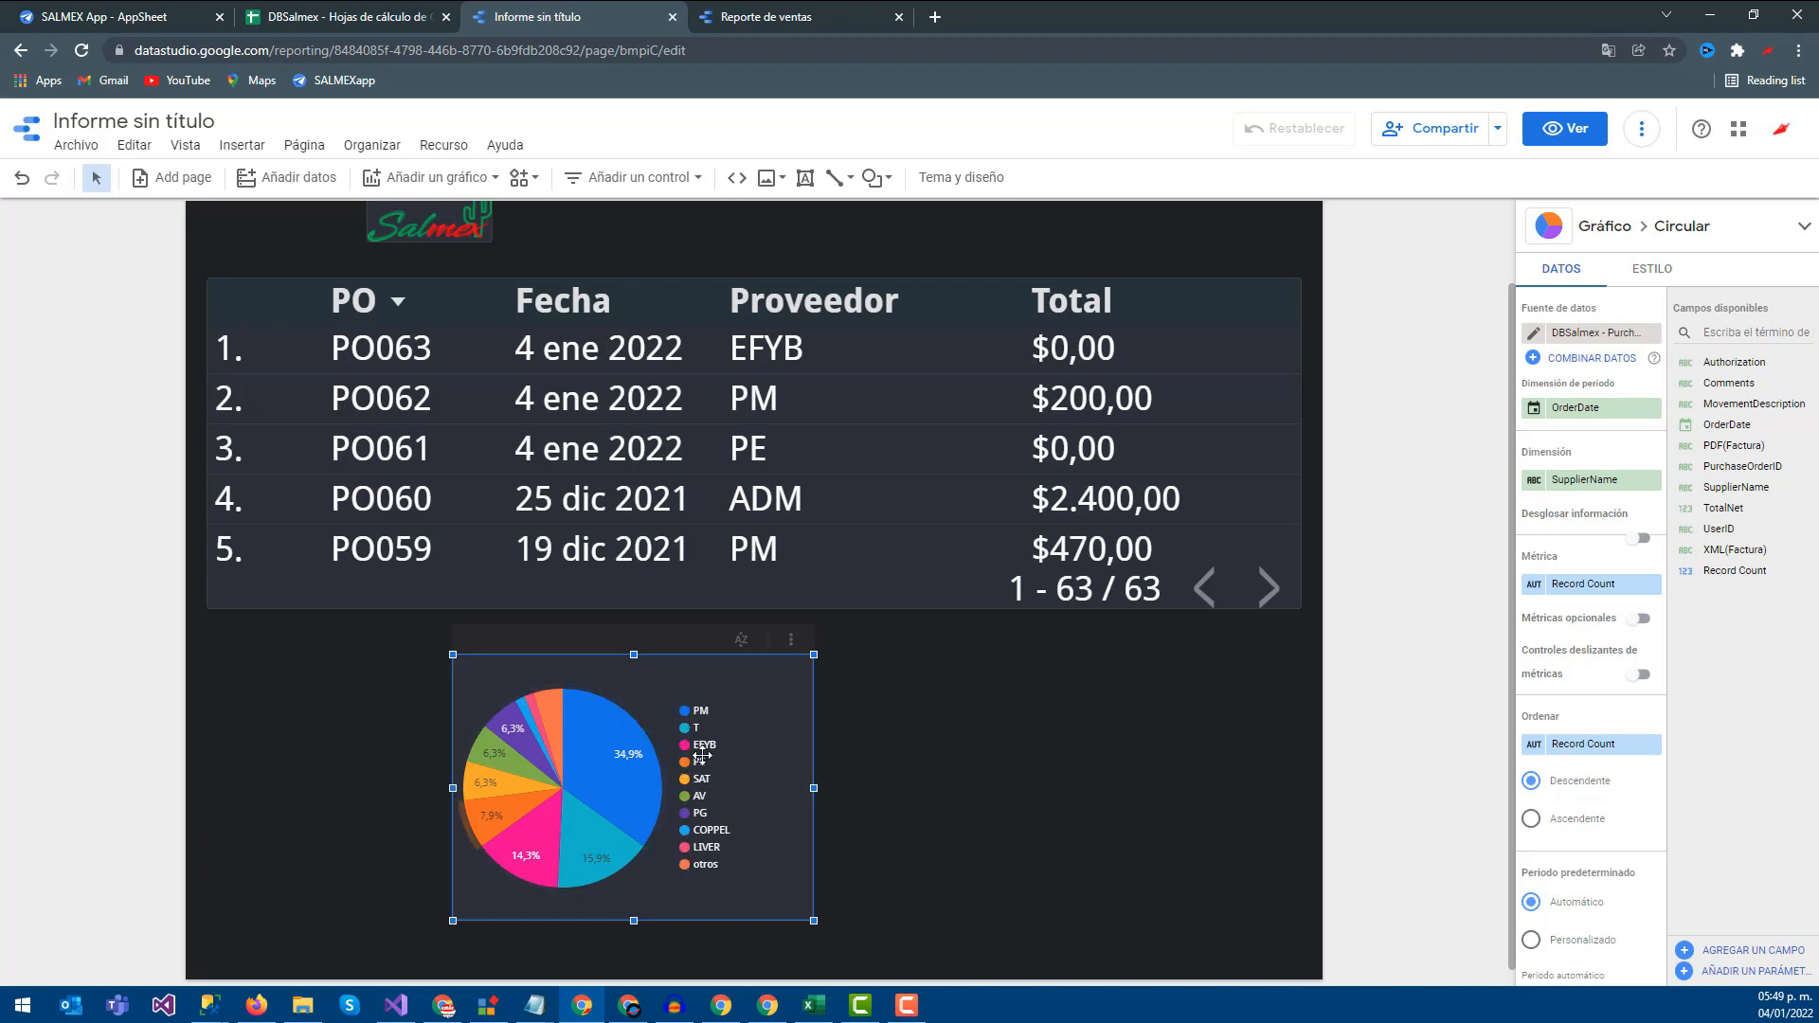
Inspect the pie's supplier slices, then delete the pie chart
left_click(529, 854)
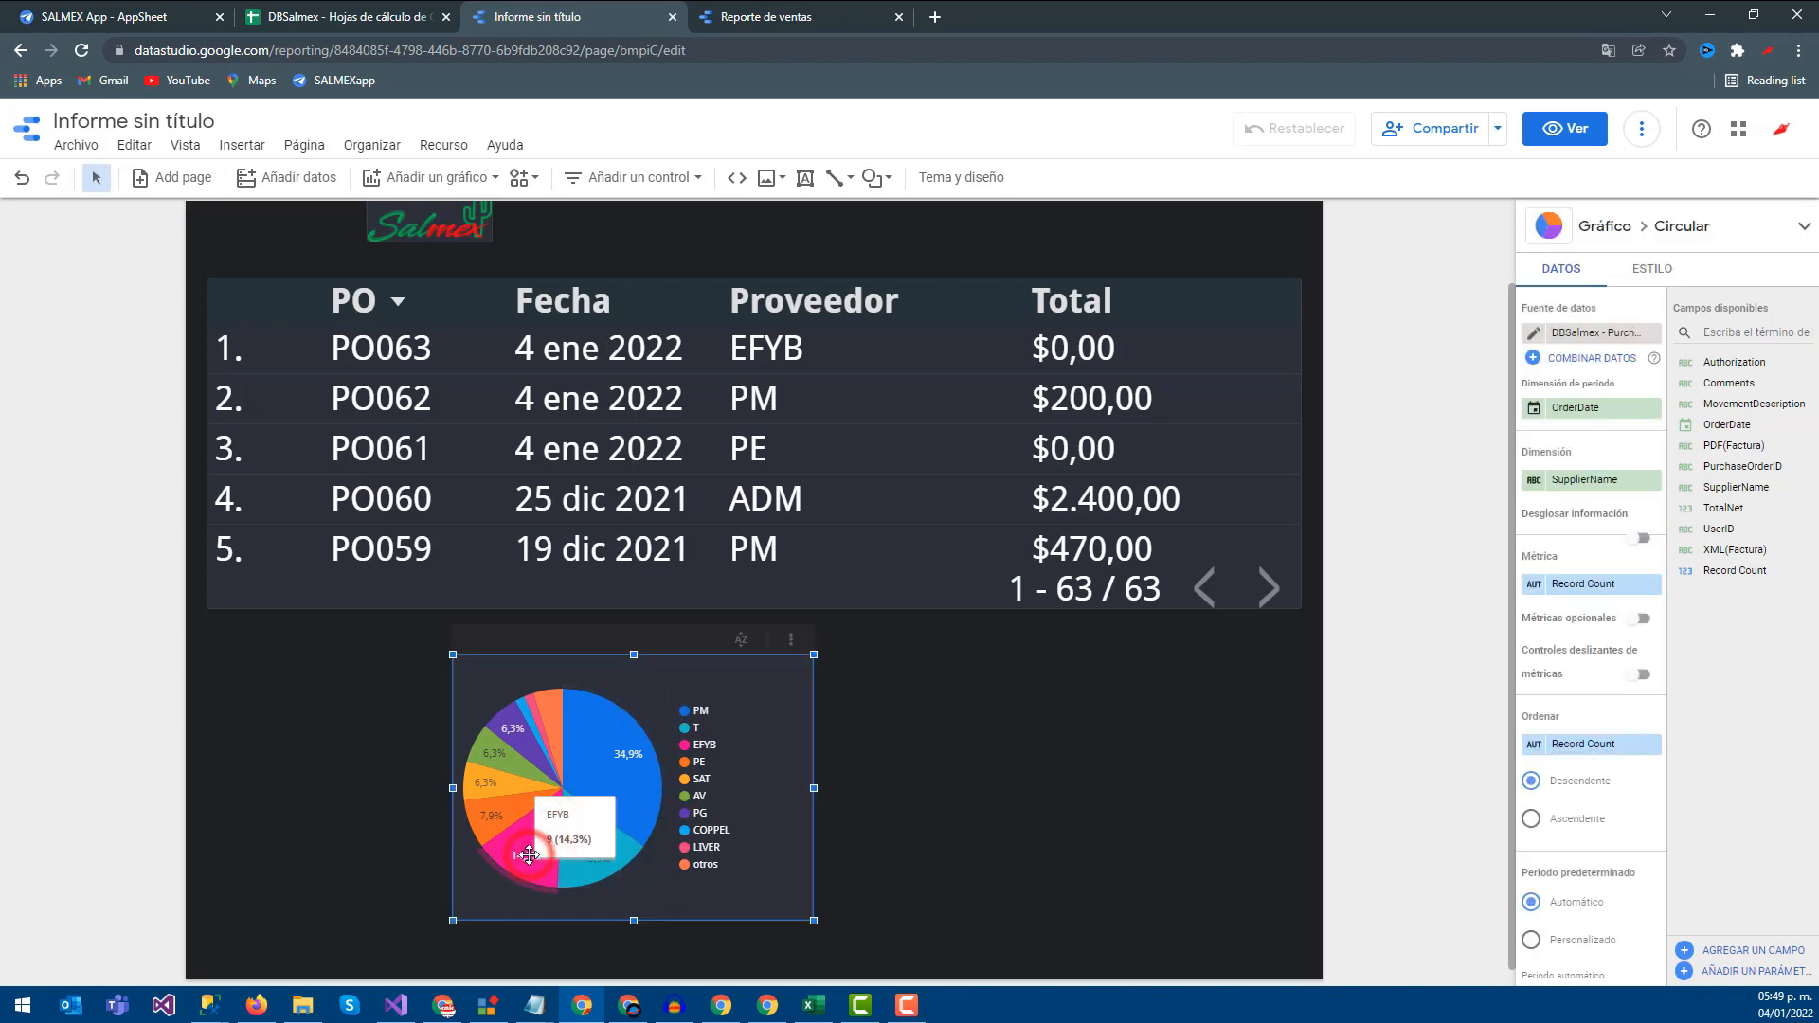
left_click(549, 729)
left_click(512, 734)
left_click(485, 770)
left_click(743, 735)
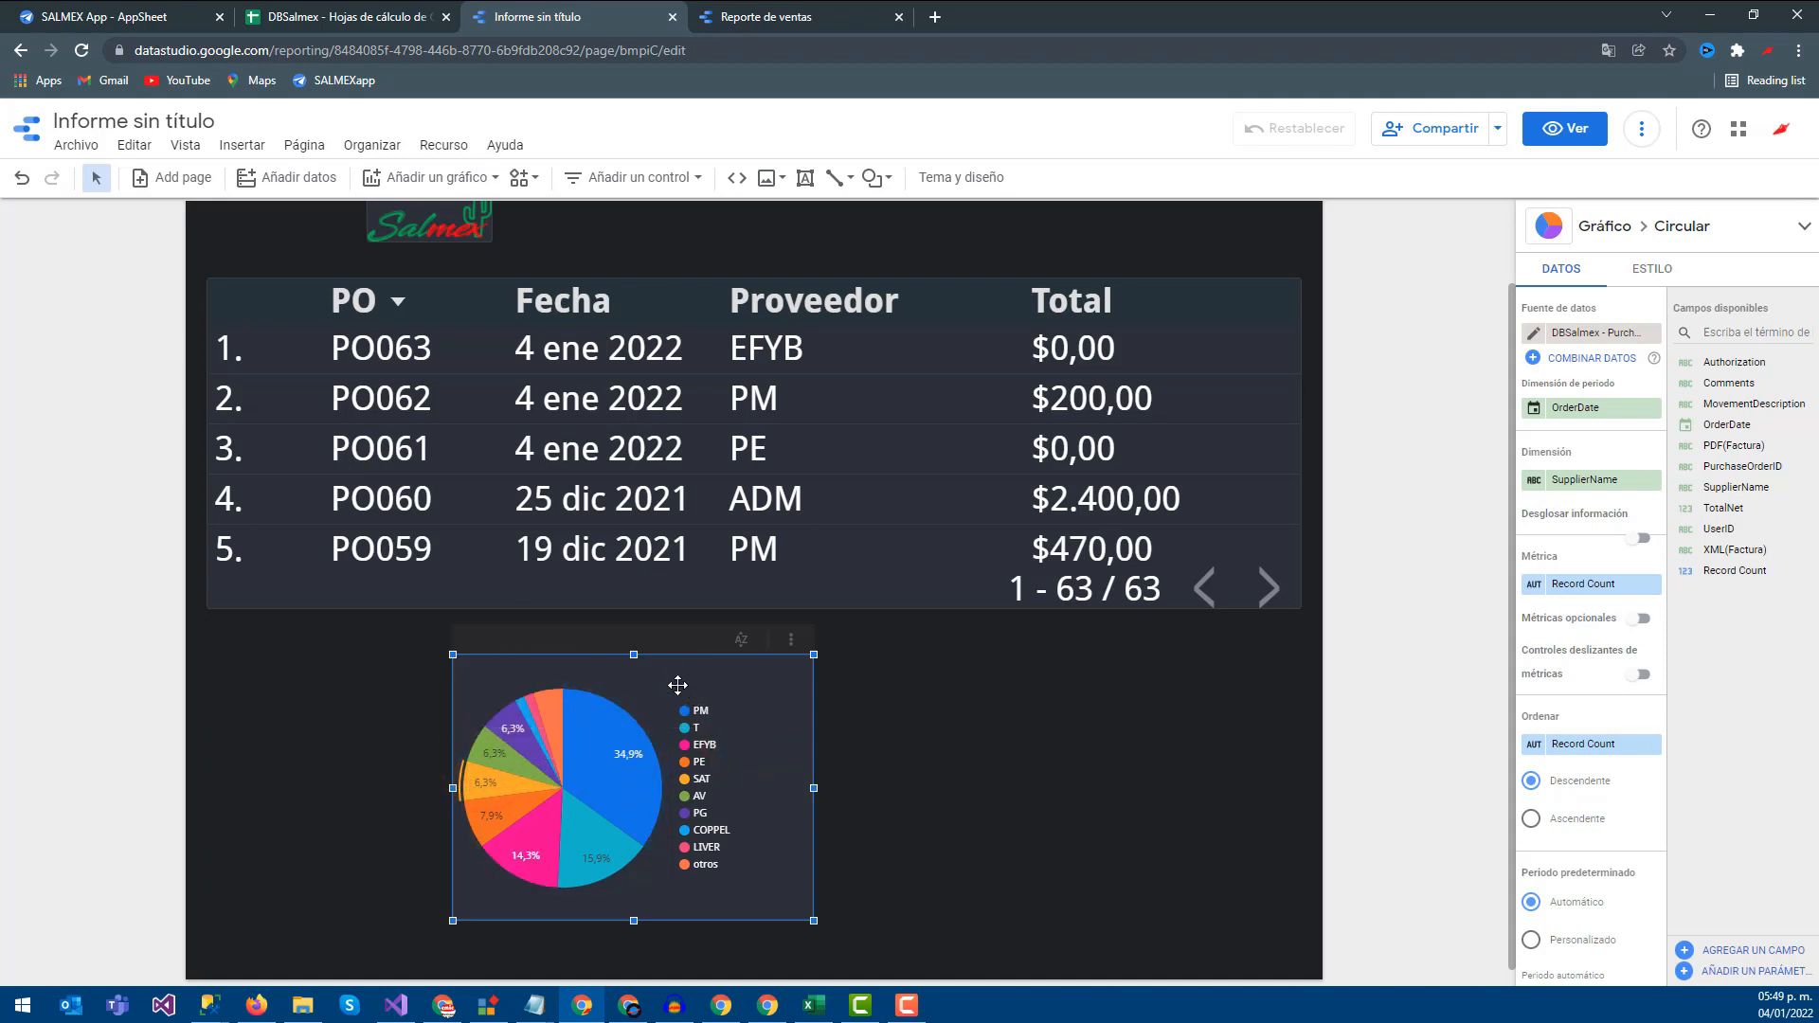
key("Delete")
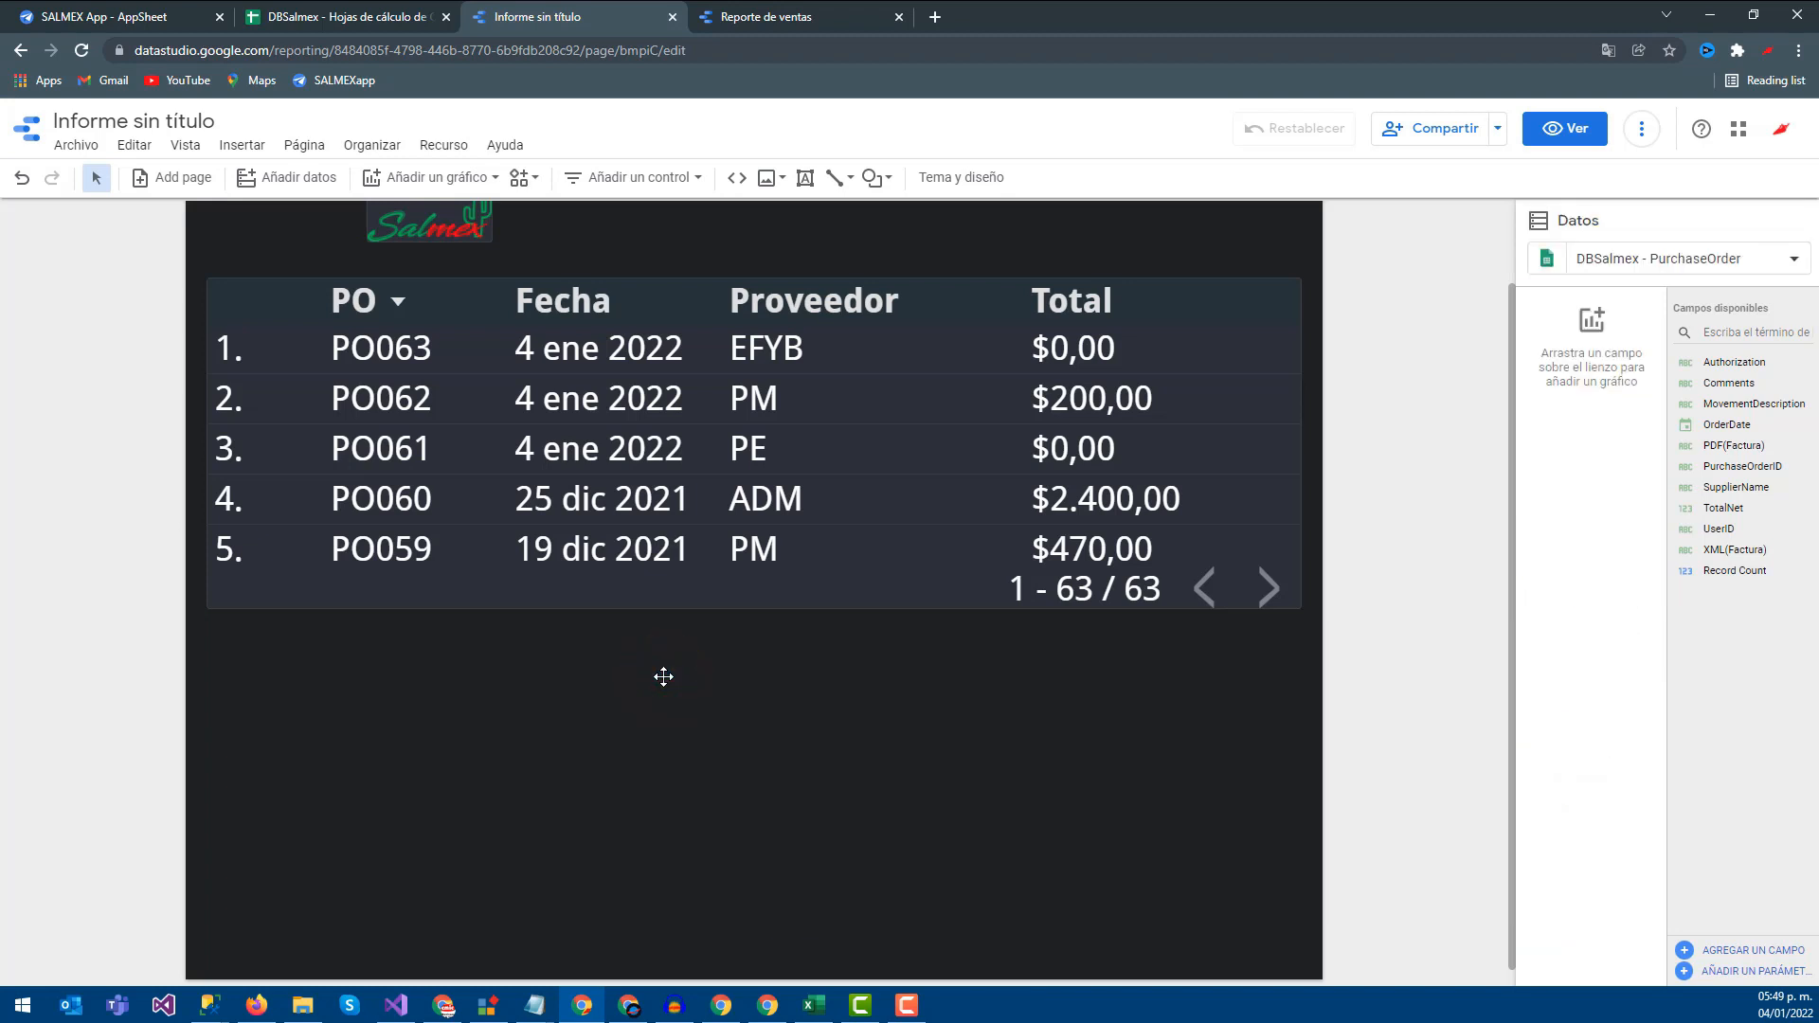
Stretch the purchase table down to show twelve rows, PO063 to PO052
left_click(673, 590)
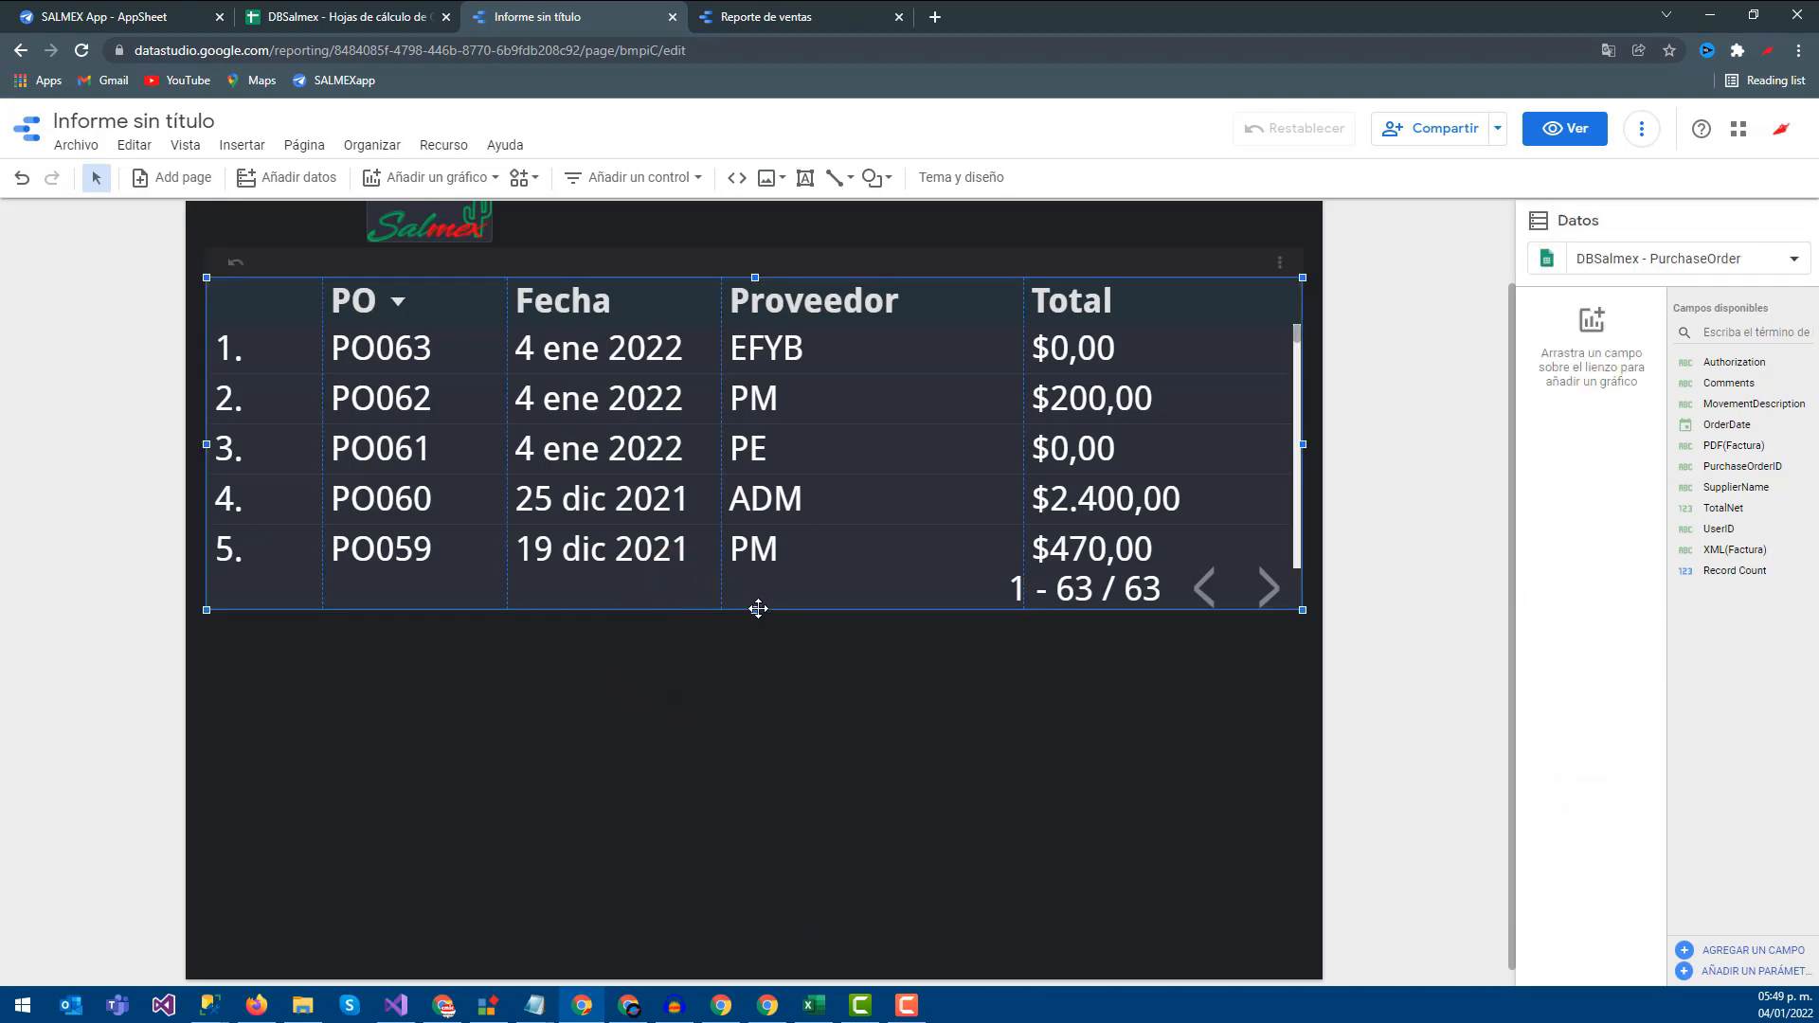
left_click(674, 679)
left_click_drag(755, 610, 737, 962)
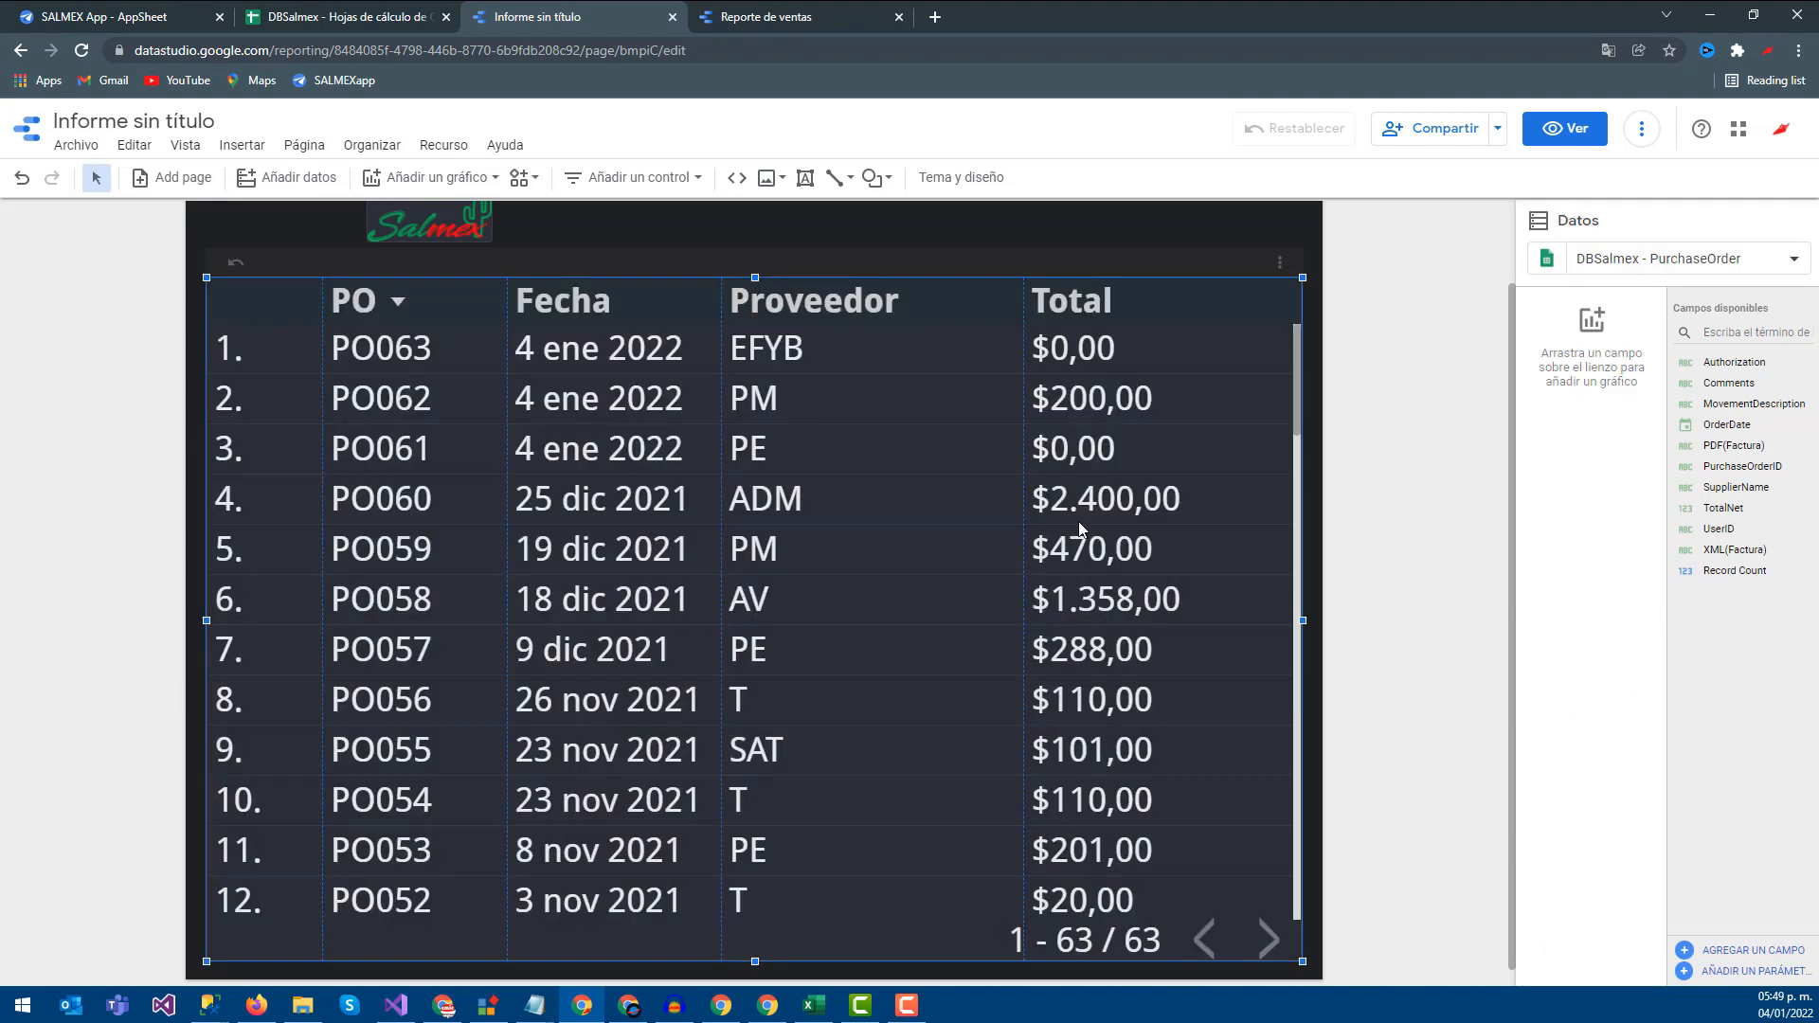
left_click(1384, 360)
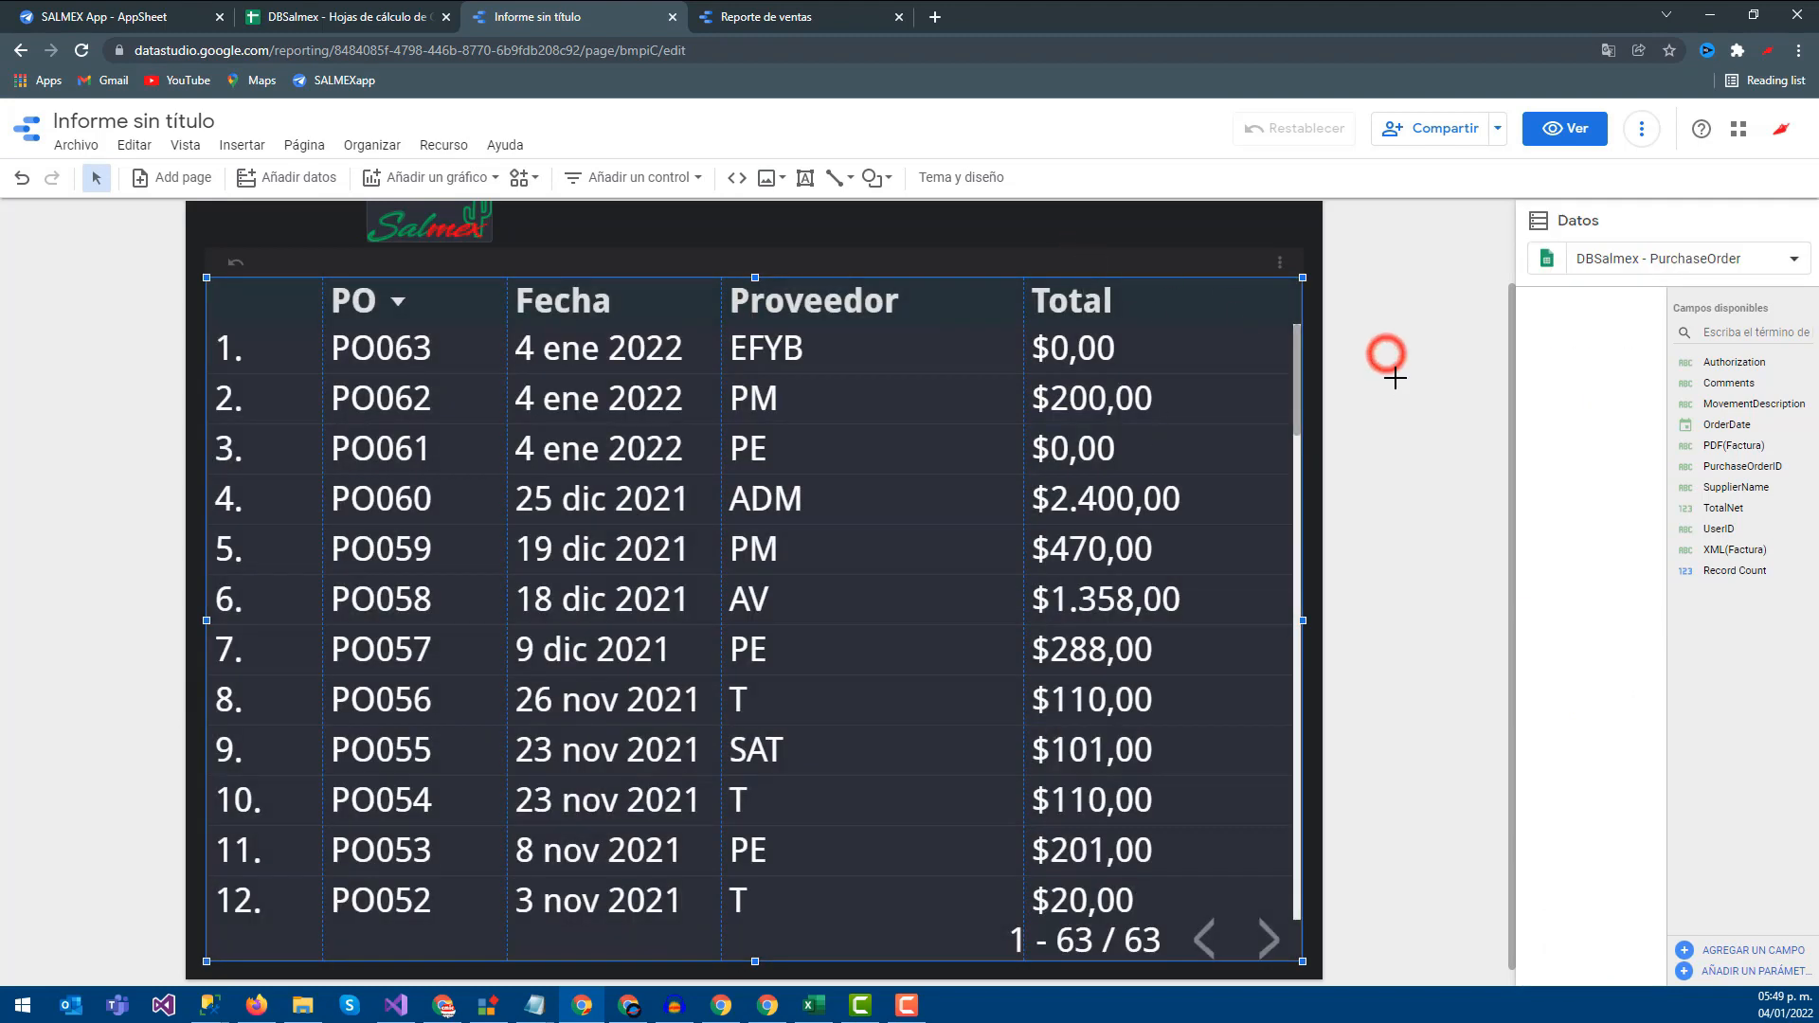
scroll(1384, 369, "up", 1)
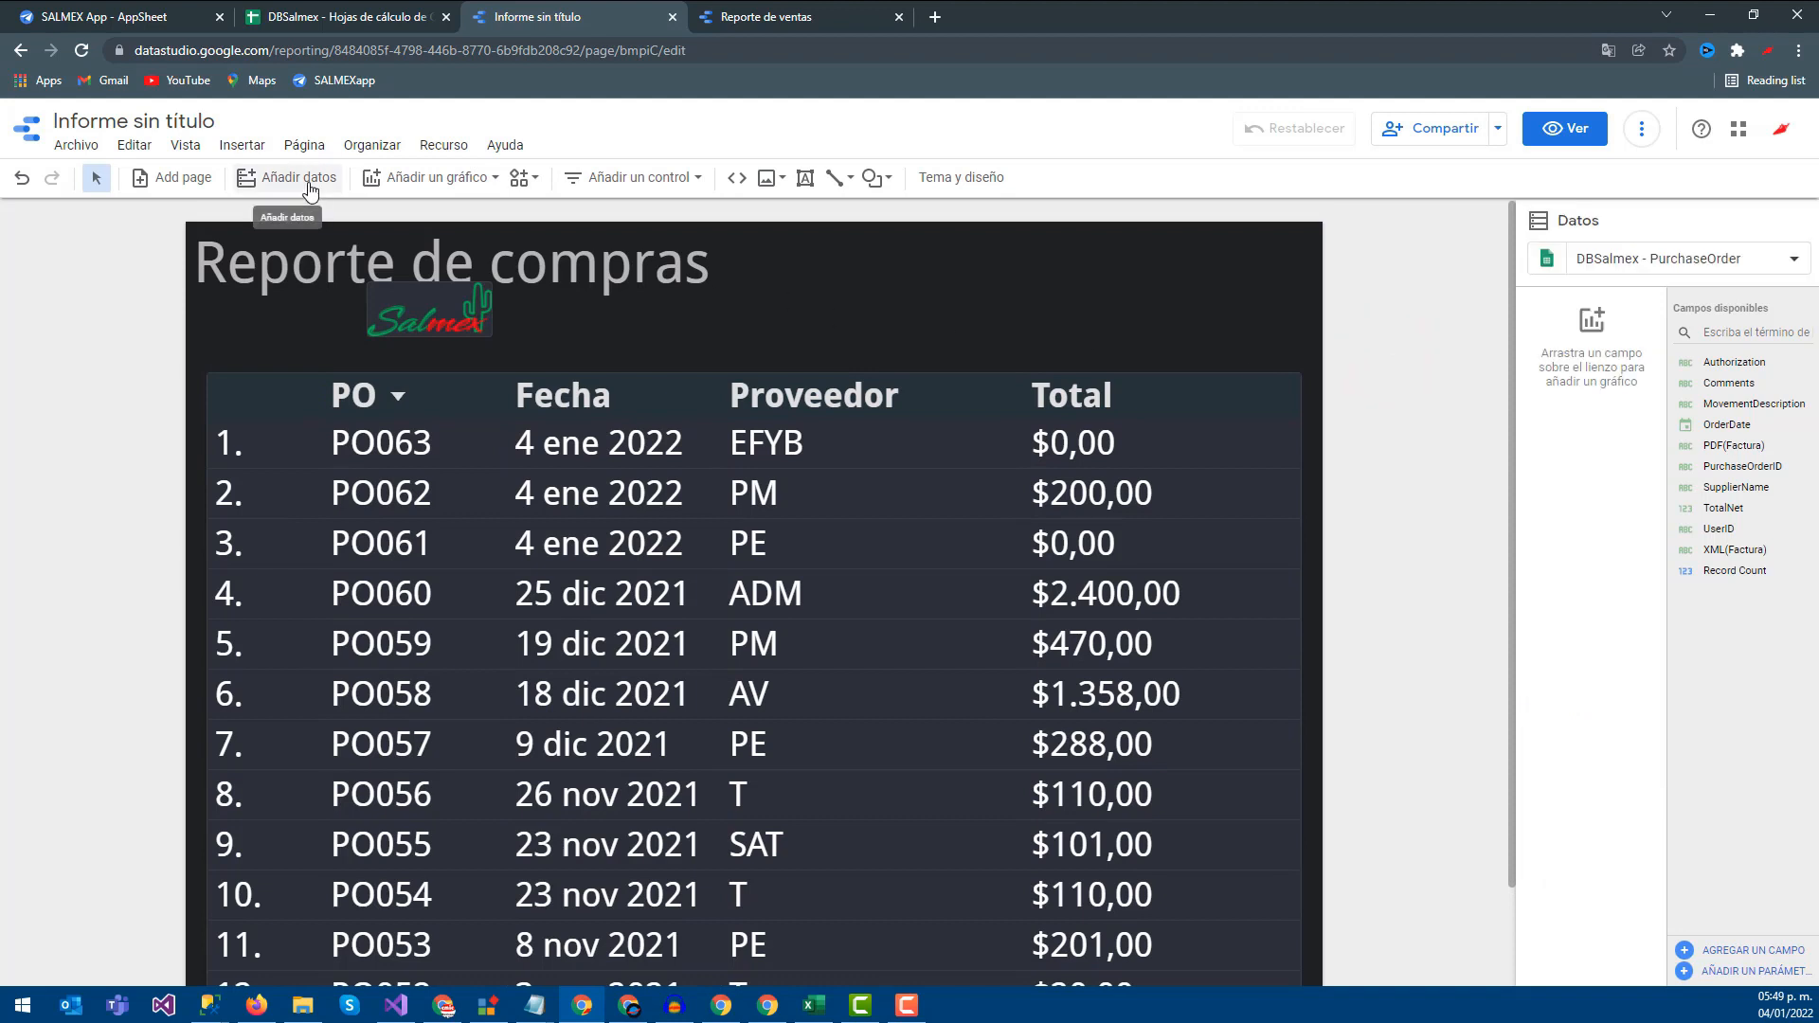
left_click(640, 180)
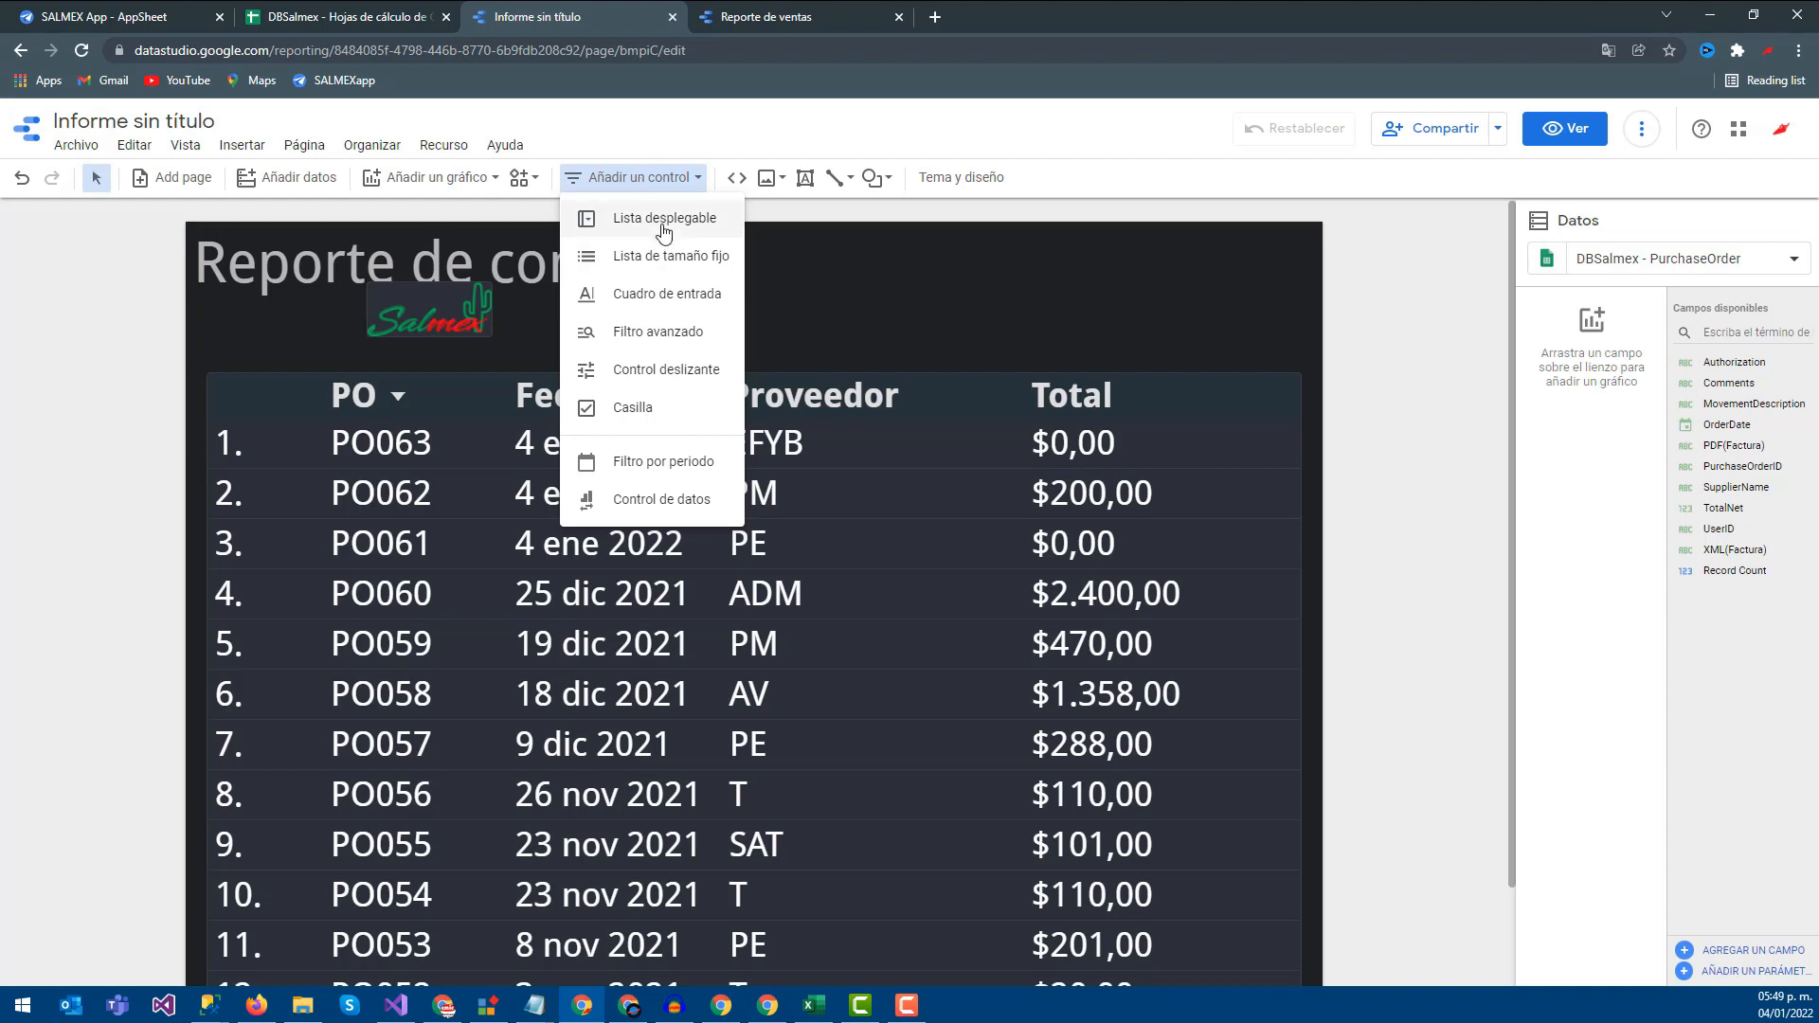
Place a drop-down list filter beside the report title and check its PurchaseOrderID values
left_click(662, 221)
left_click(976, 254)
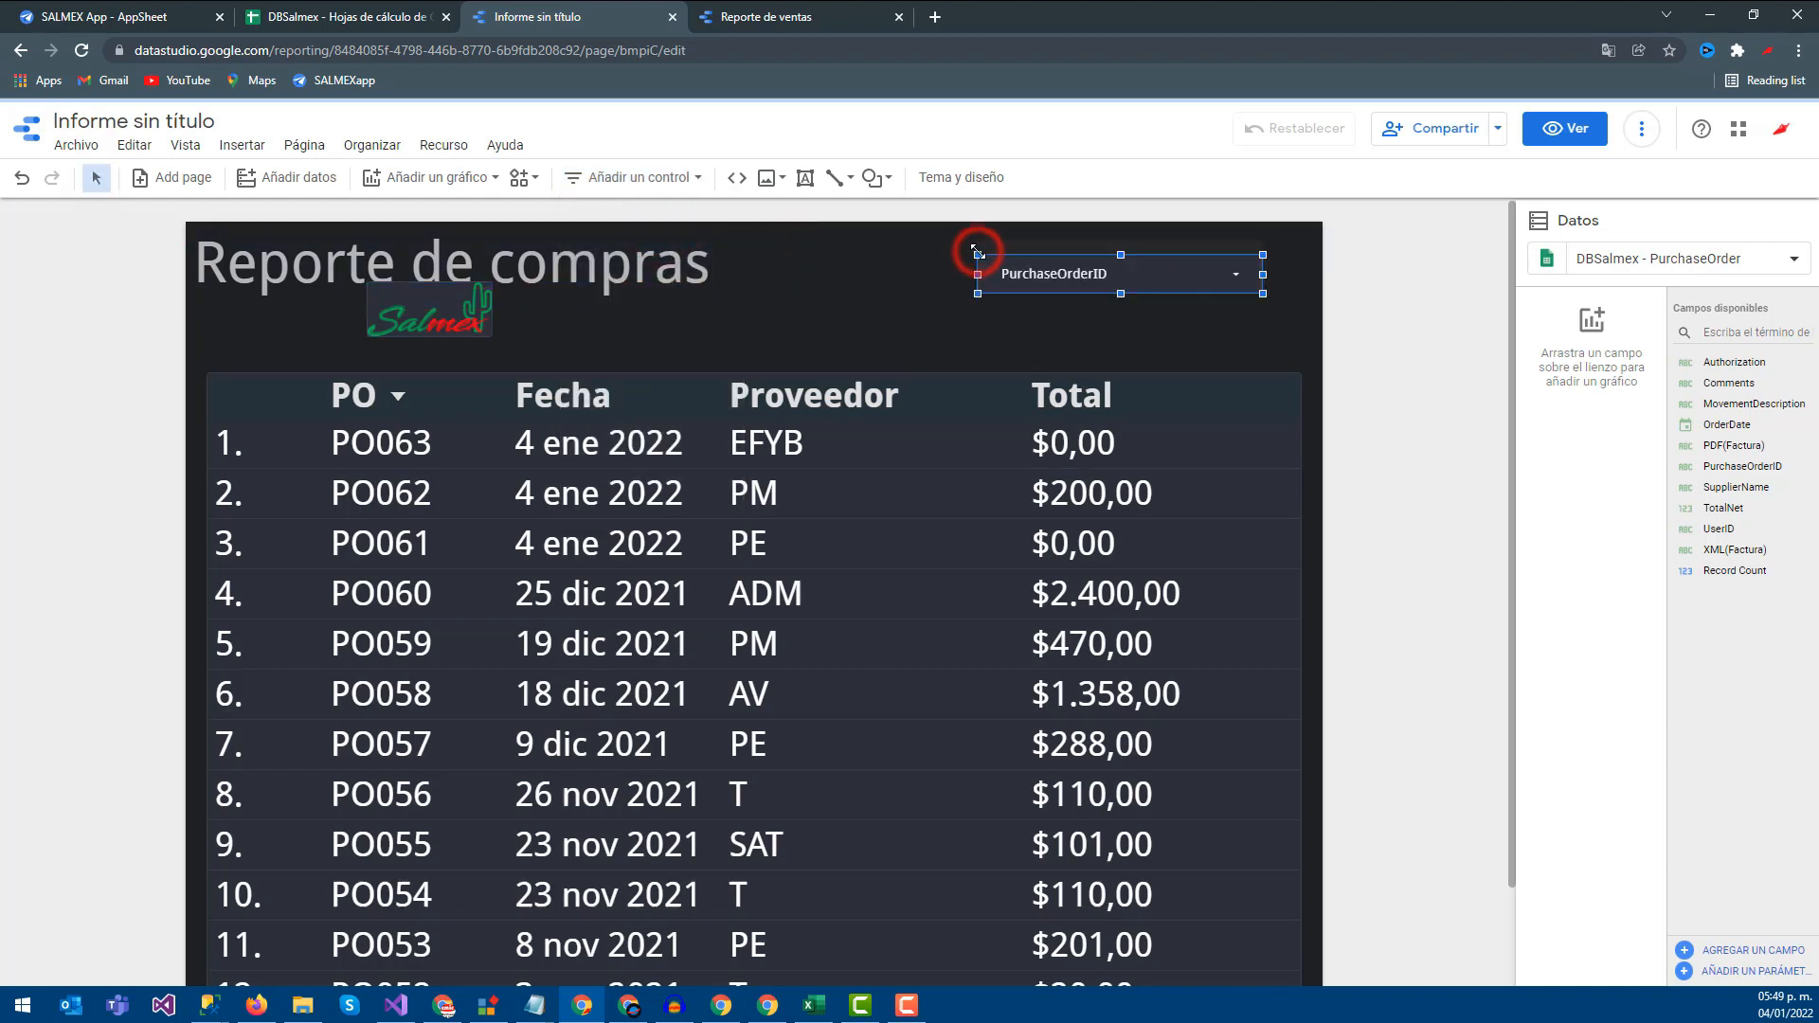
left_click(1236, 280)
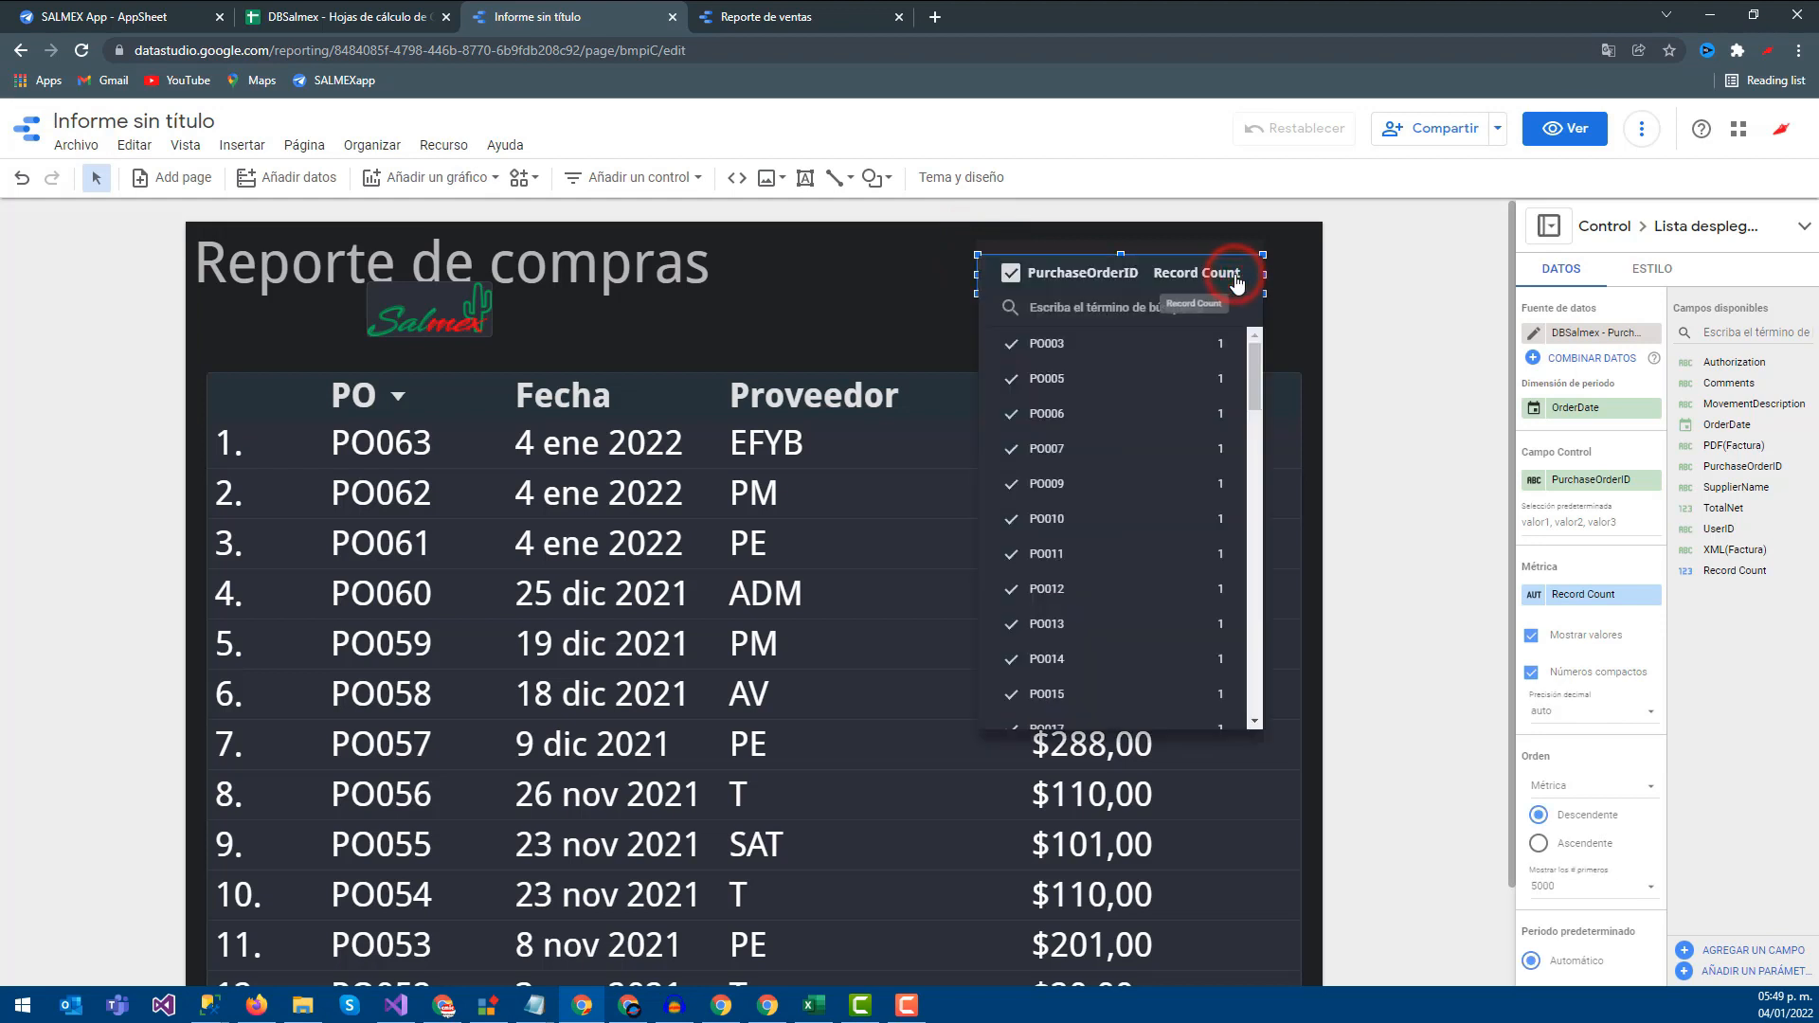
left_click(1376, 281)
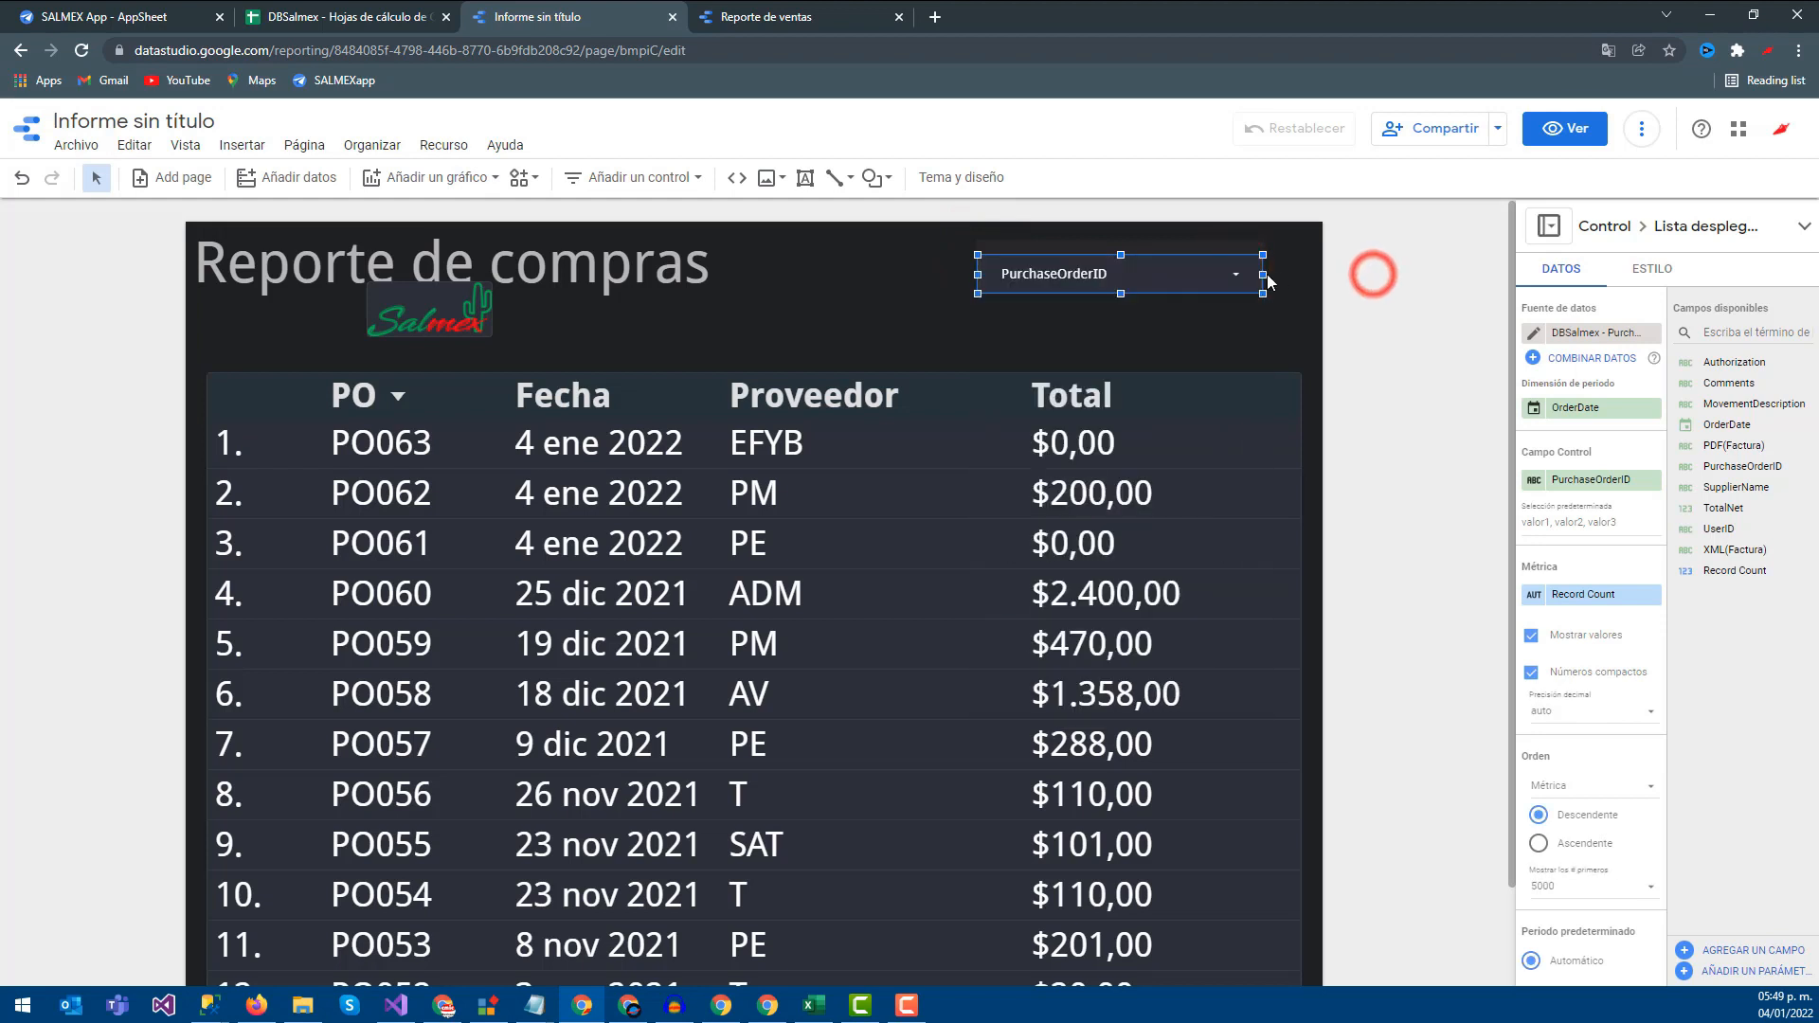
left_click(1073, 278)
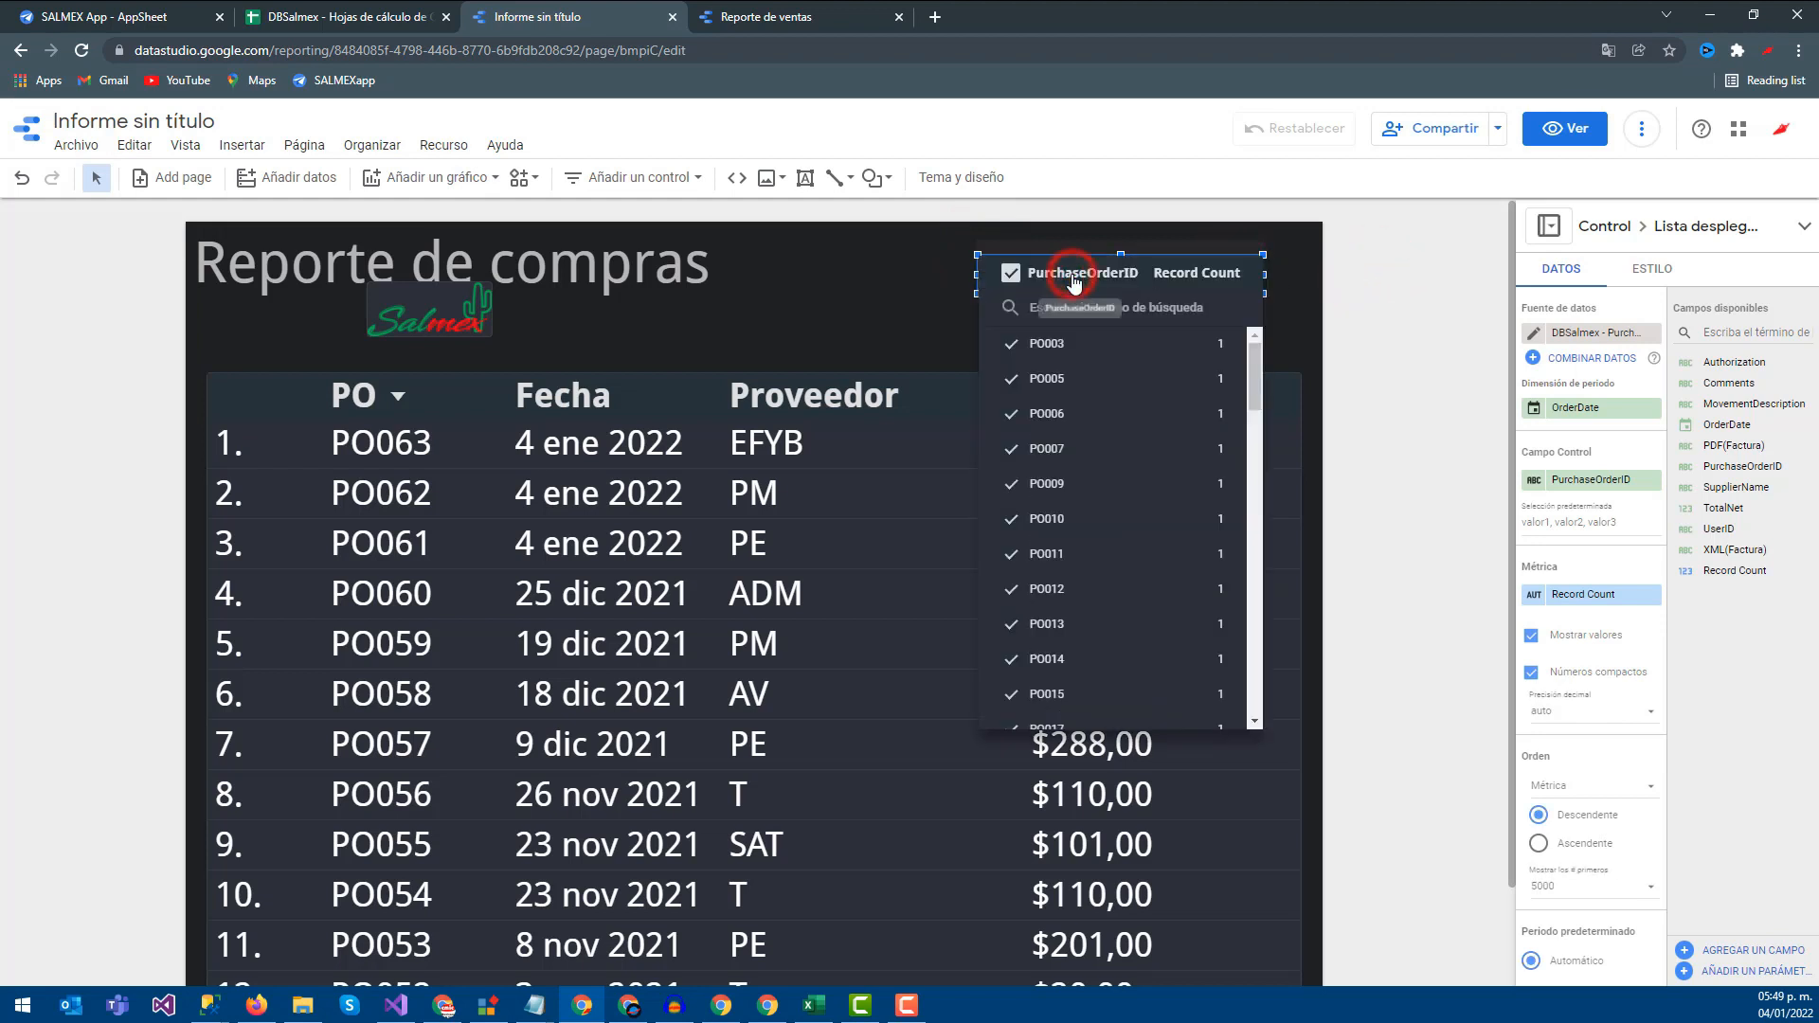
left_click(1315, 274)
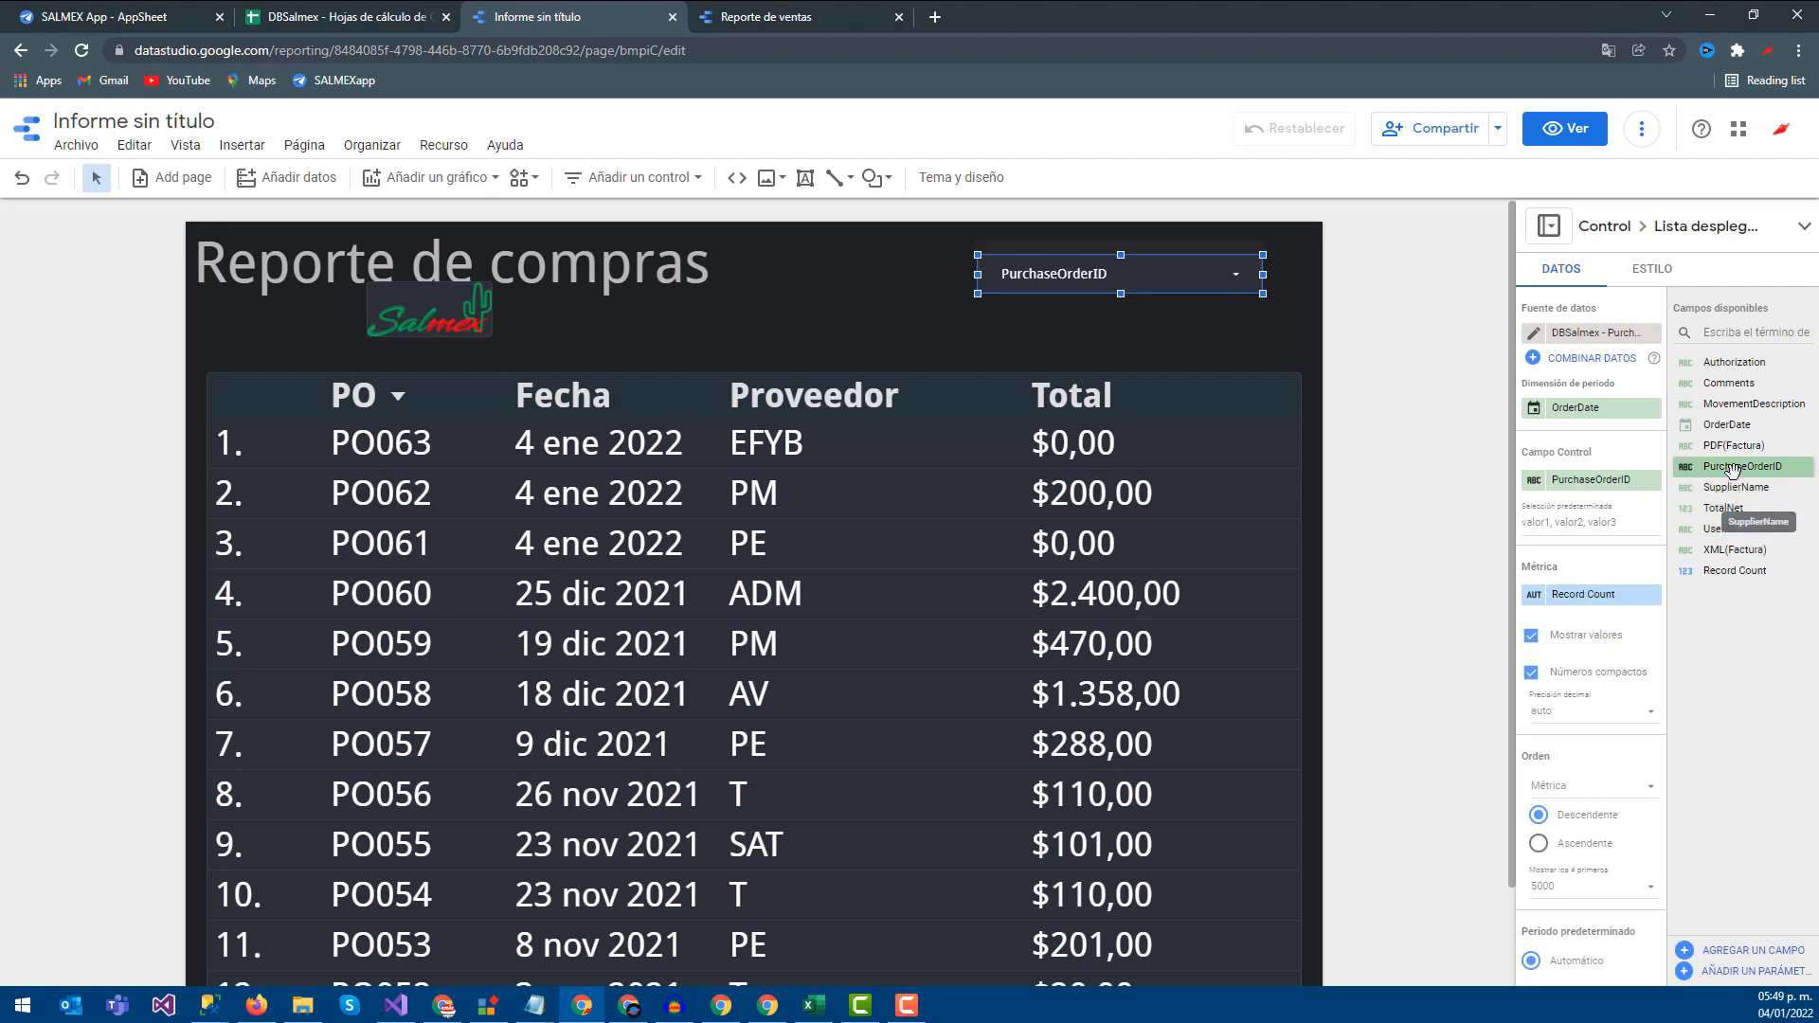
Switch the filter's field to MovementDescription and try showing only TDC purchases
left_click_drag(1735, 409, 1594, 496)
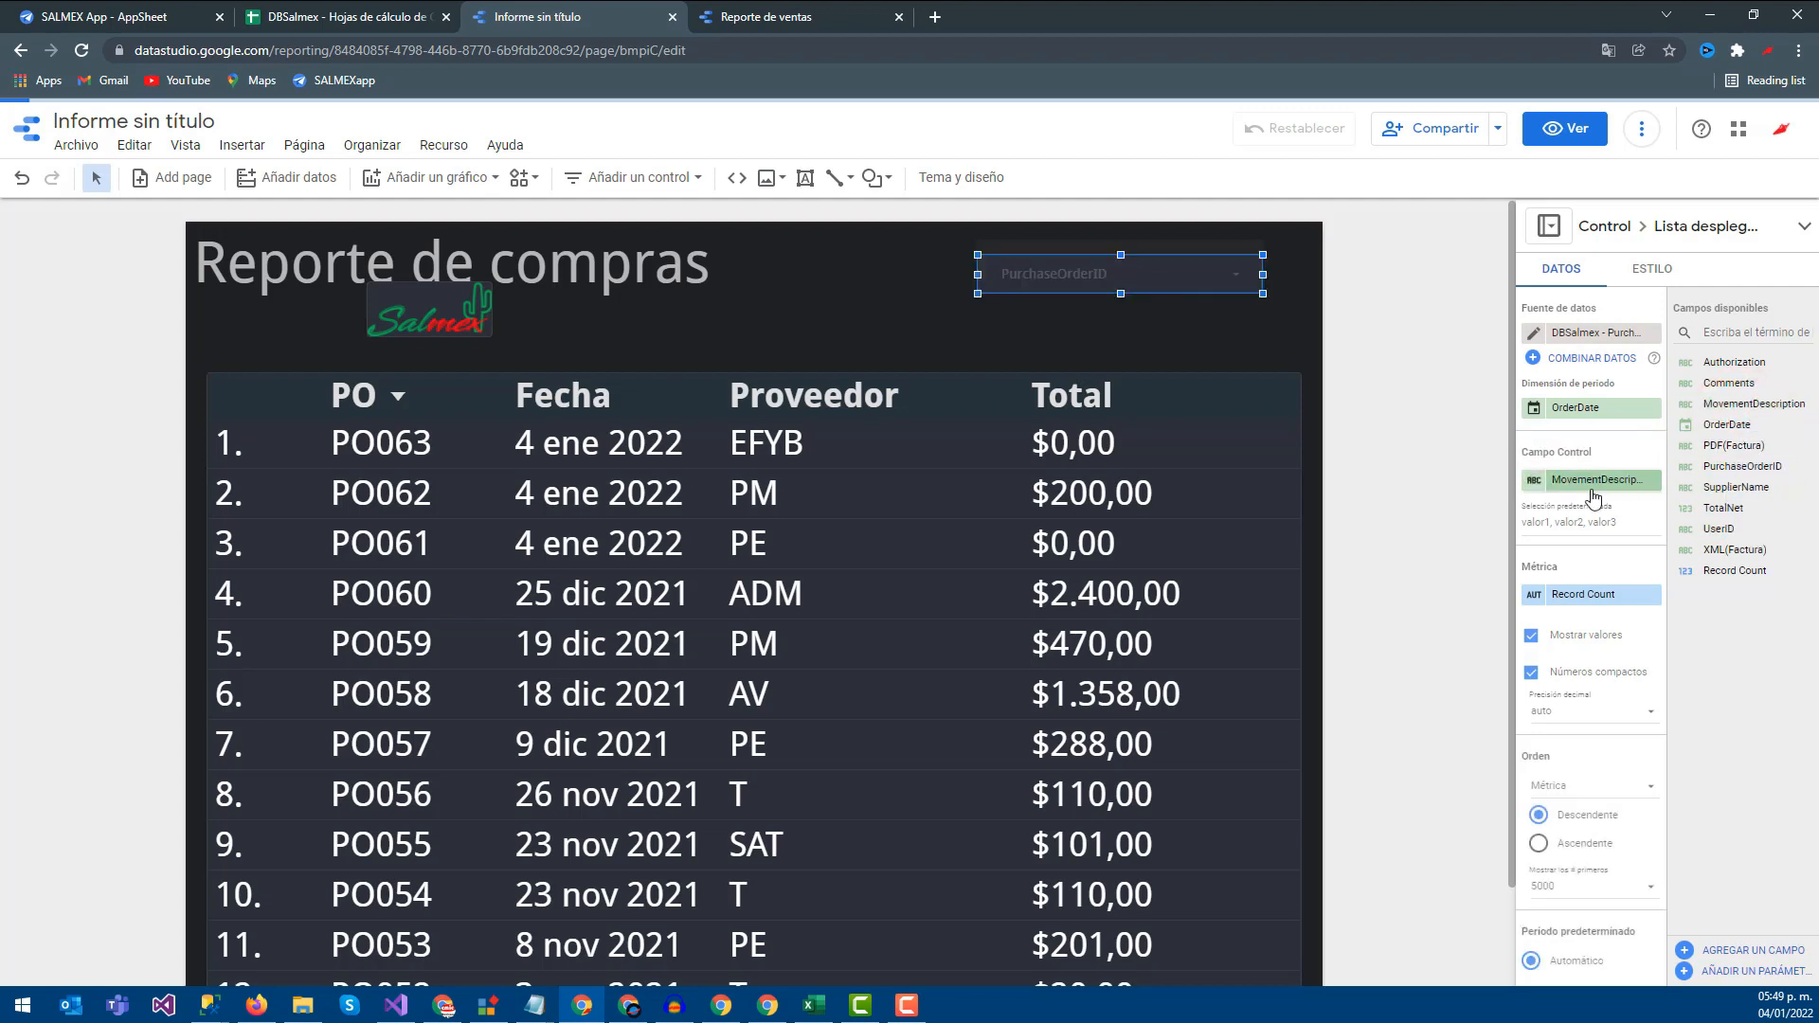
left_click(1230, 277)
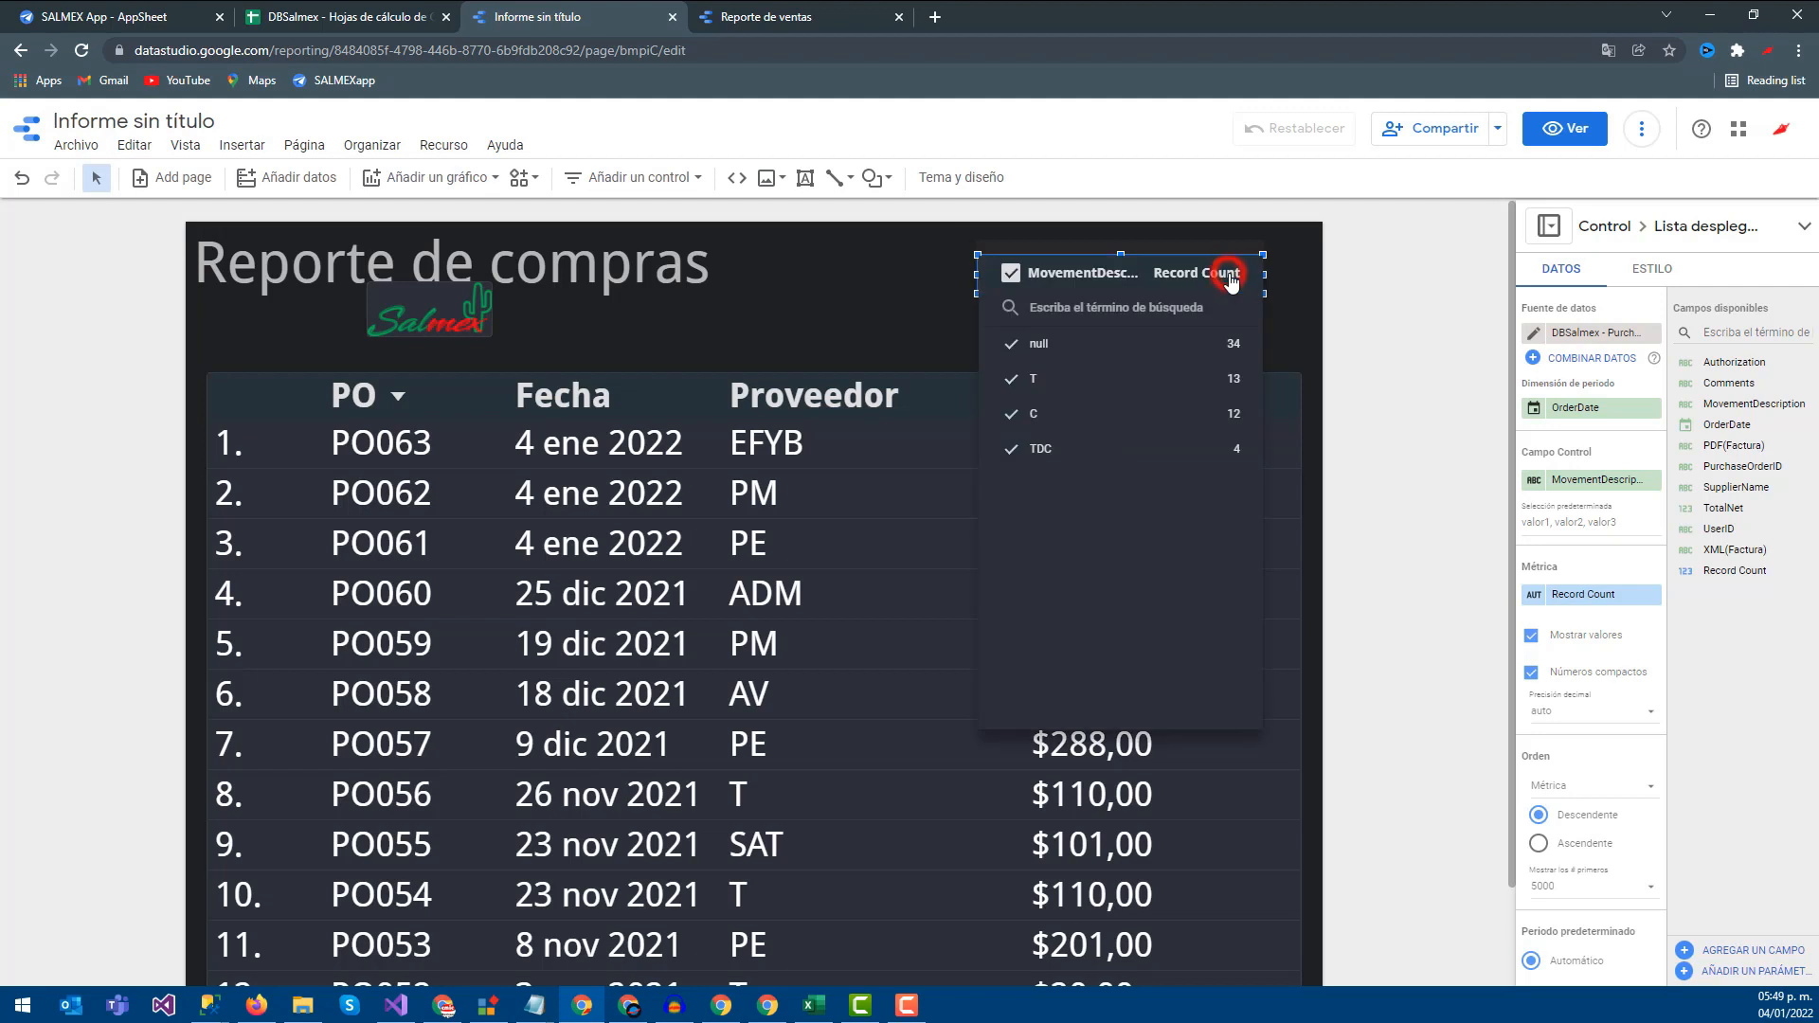
left_click(1009, 380)
left_click(1010, 411)
left_click(1013, 449)
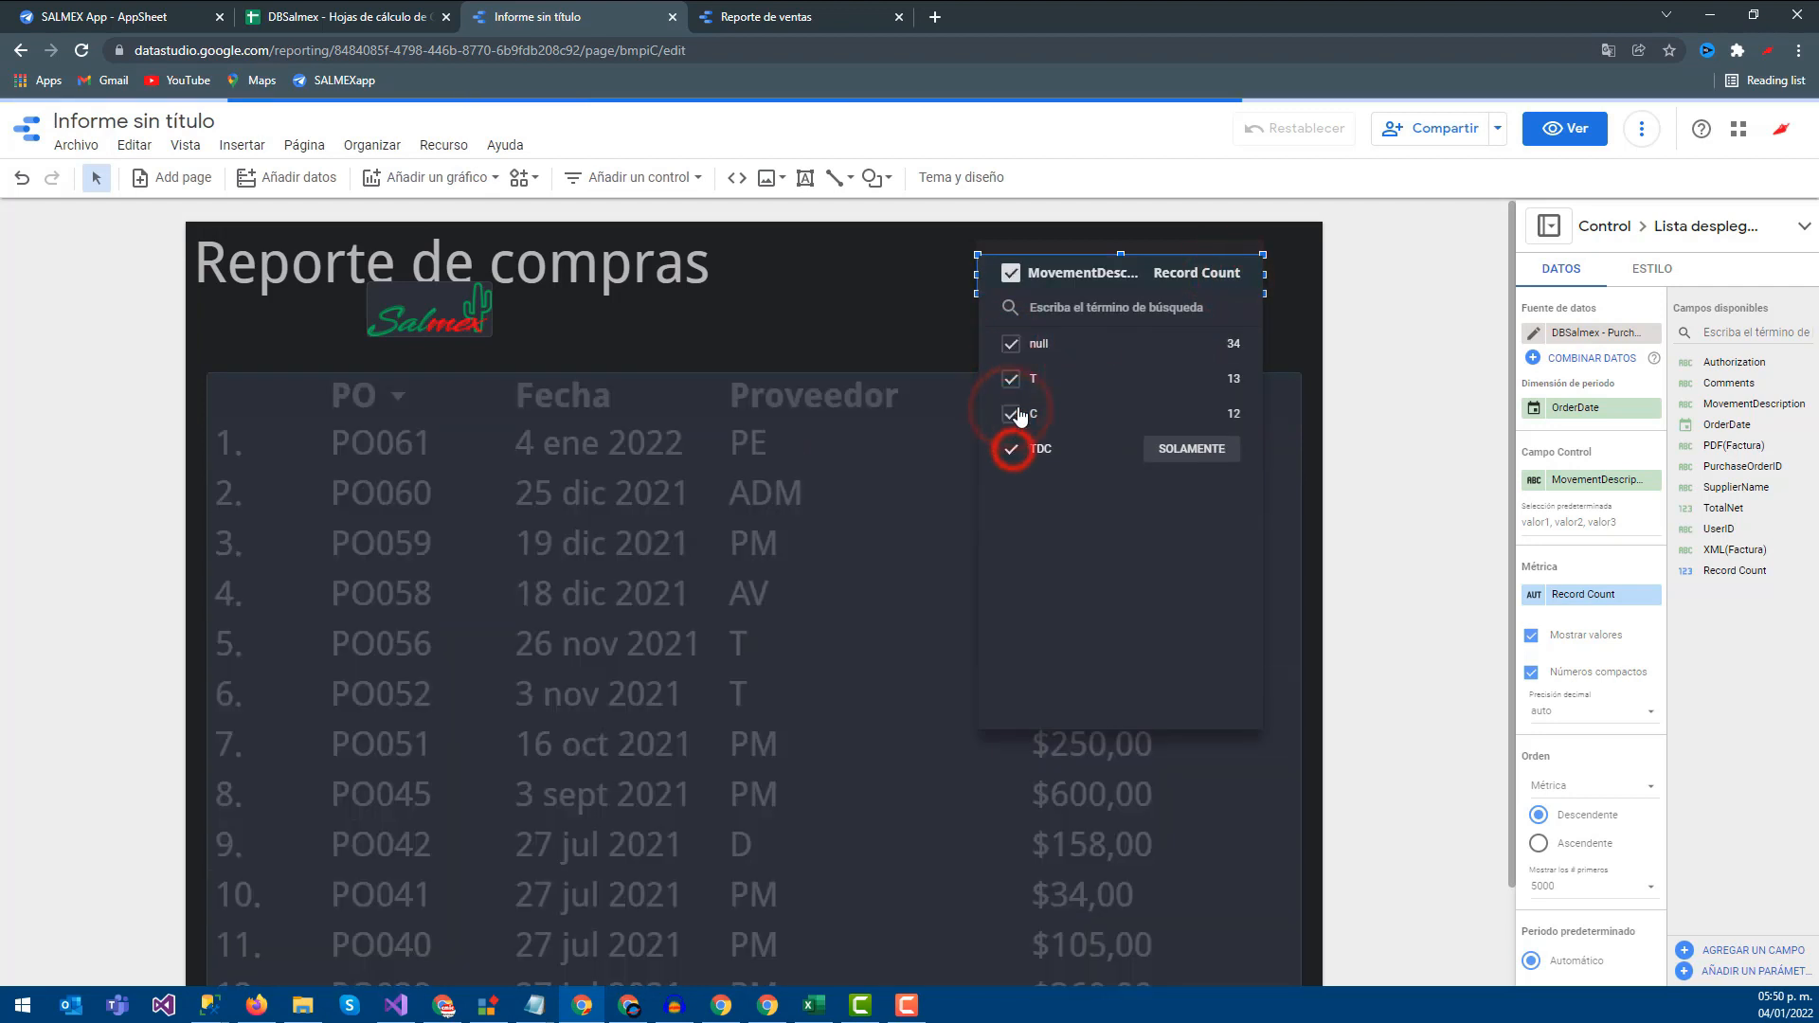
left_click(1178, 452)
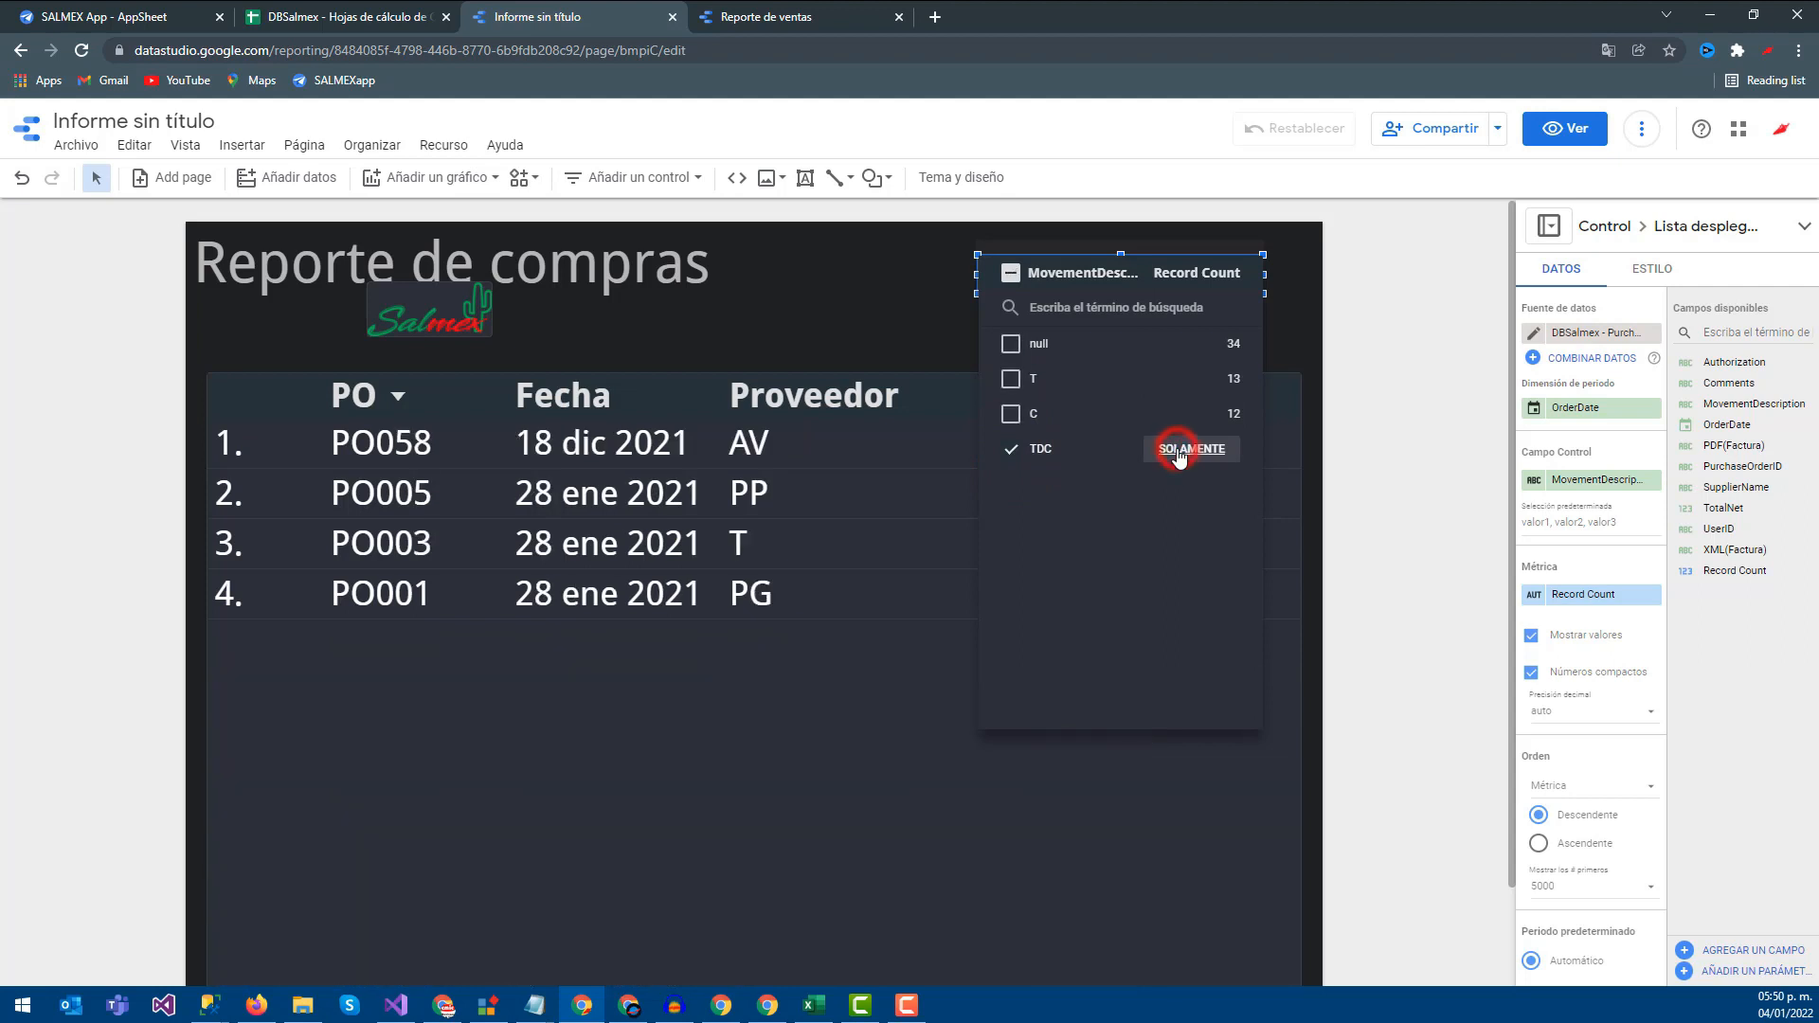
left_click(132, 479)
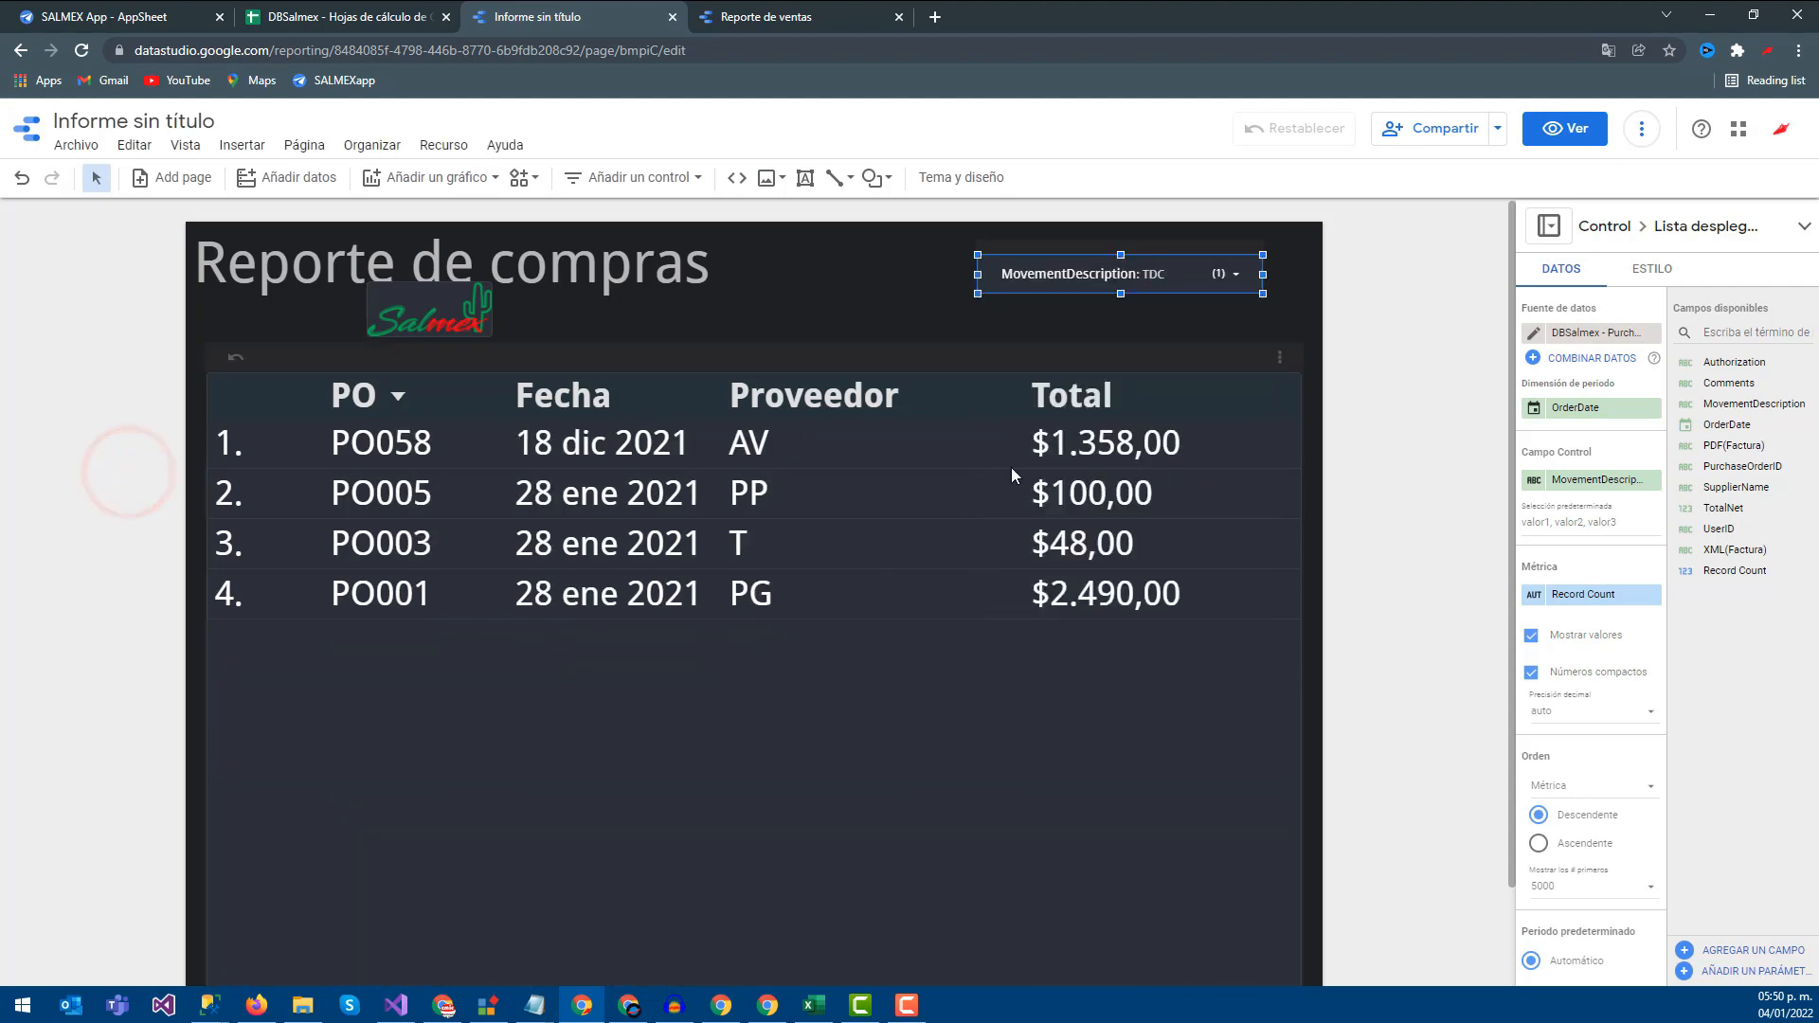
Set the MovementDescription filter to only C, limiting the table to 12 orders
left_click(1227, 274)
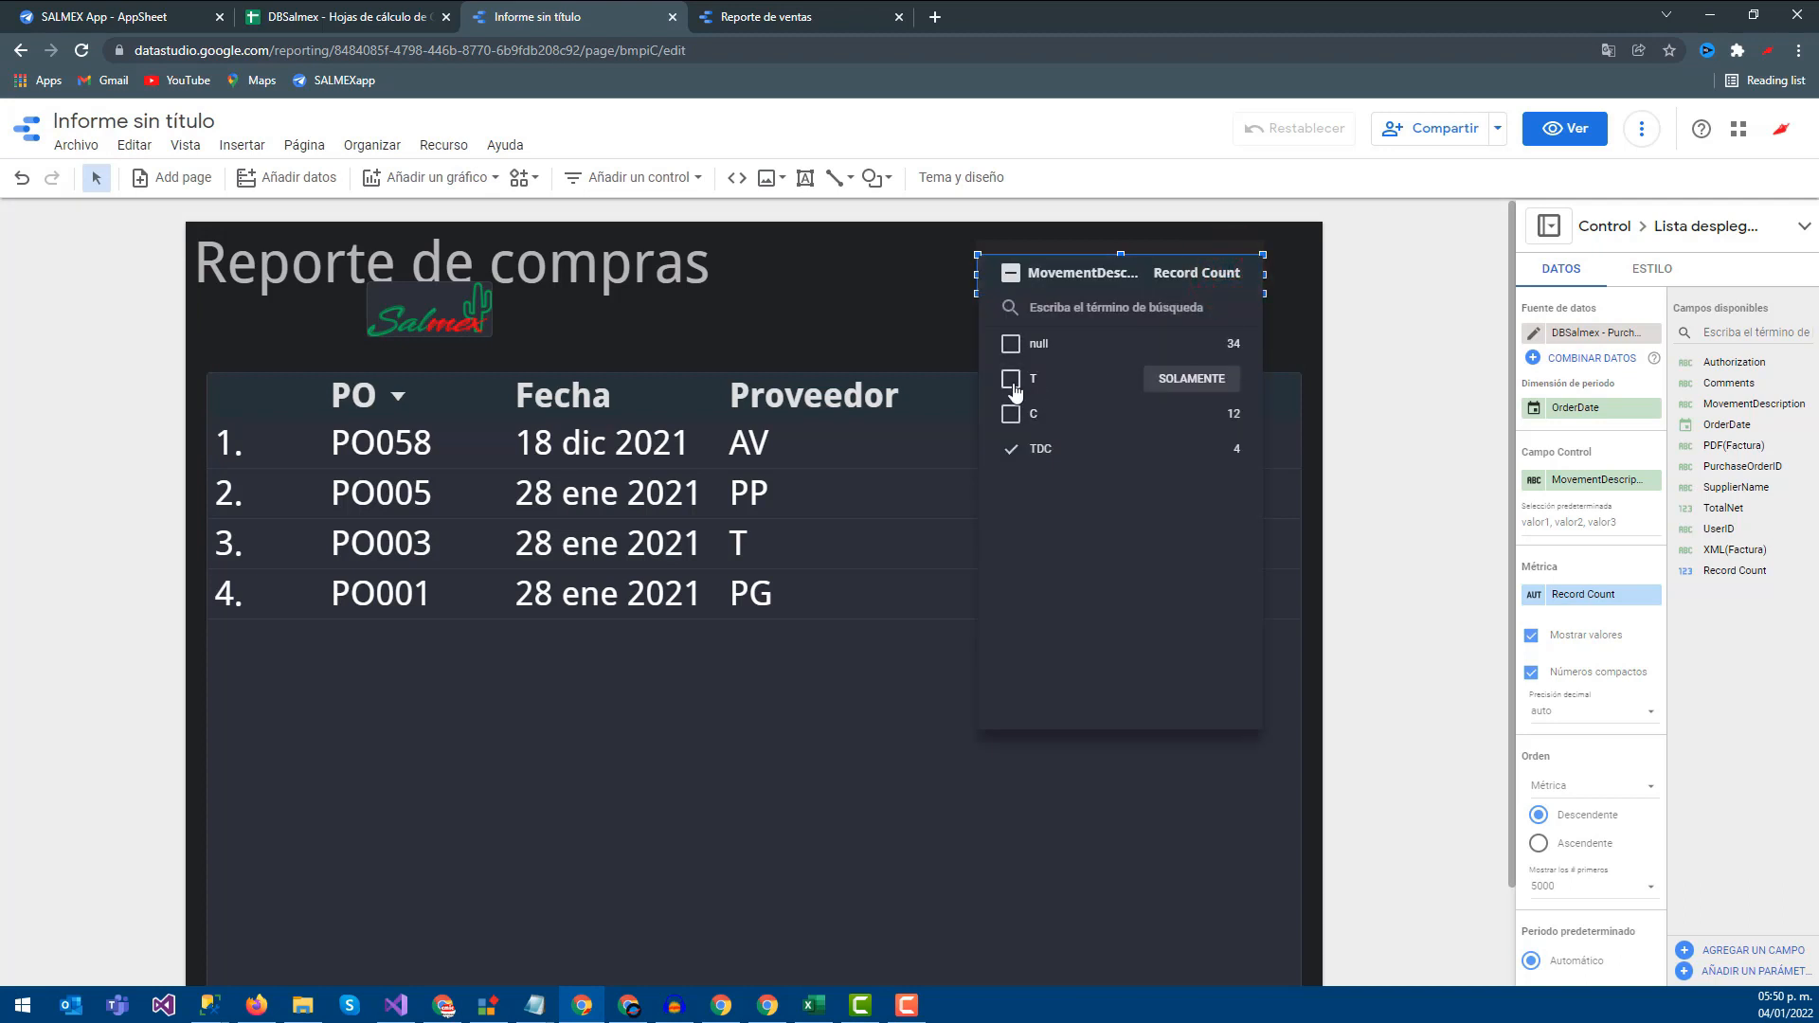
left_click(1014, 389)
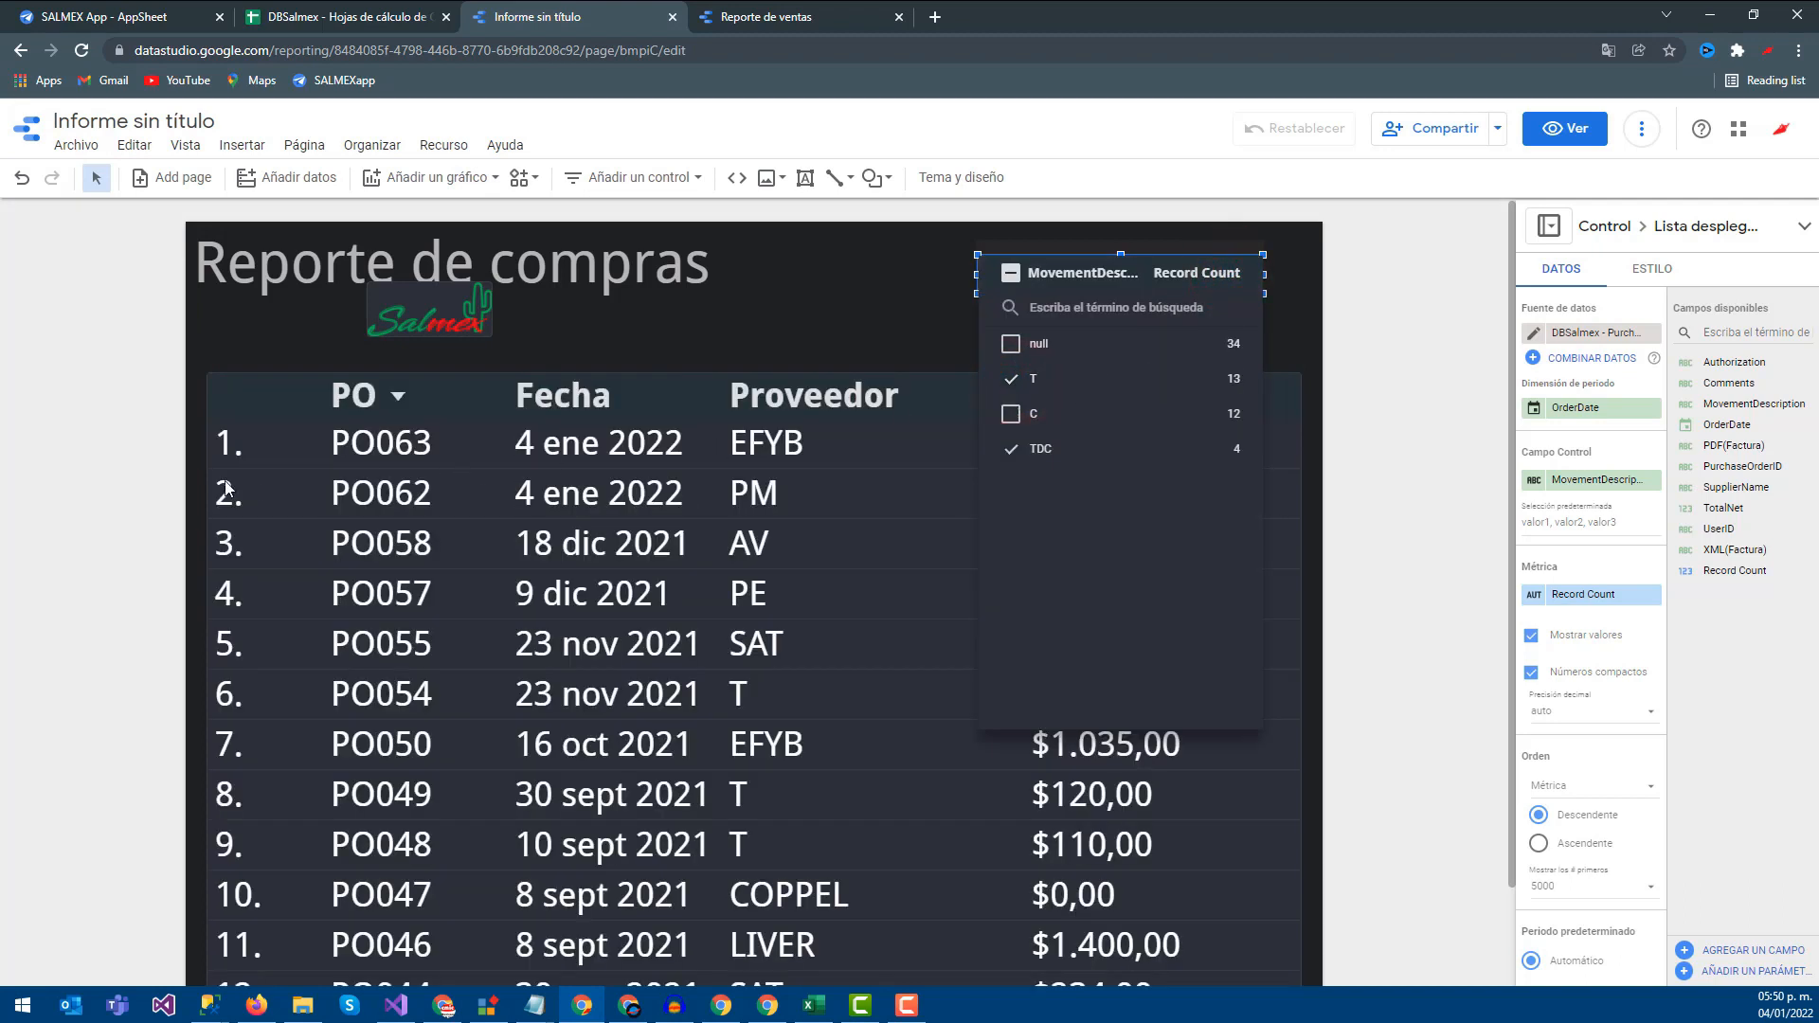
left_click(1011, 448)
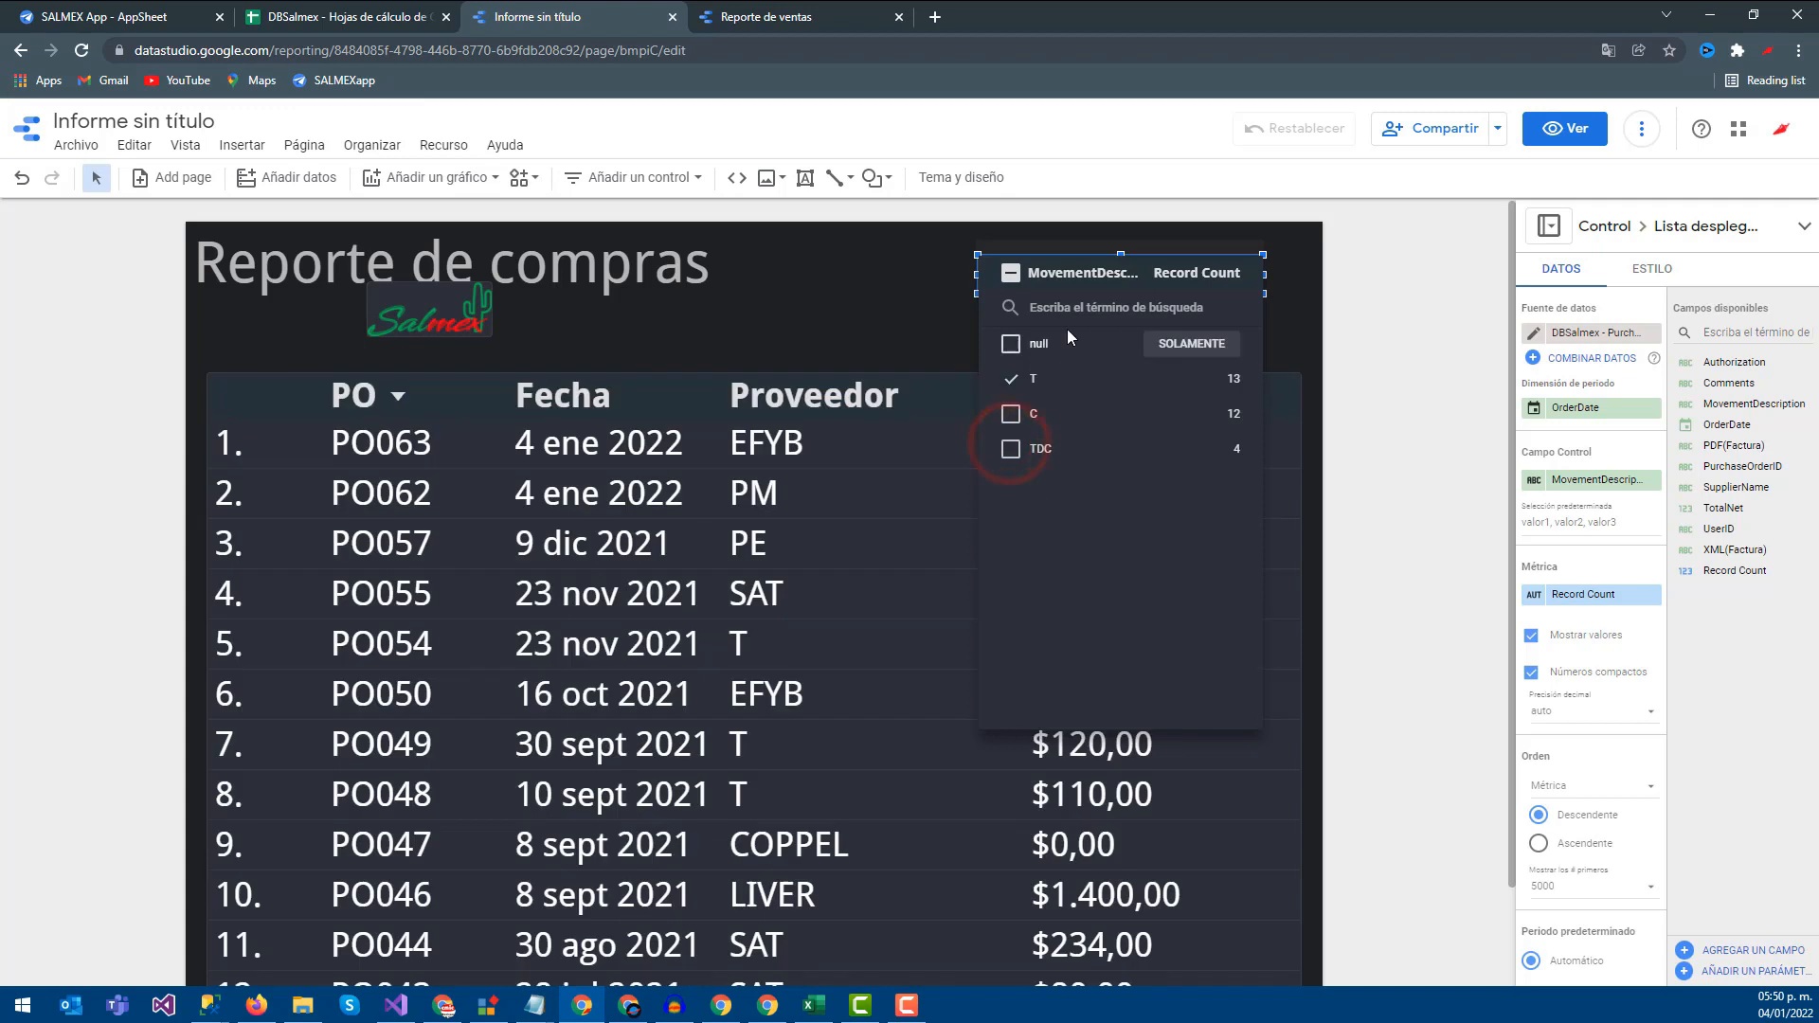
left_click(1010, 380)
left_click(1197, 417)
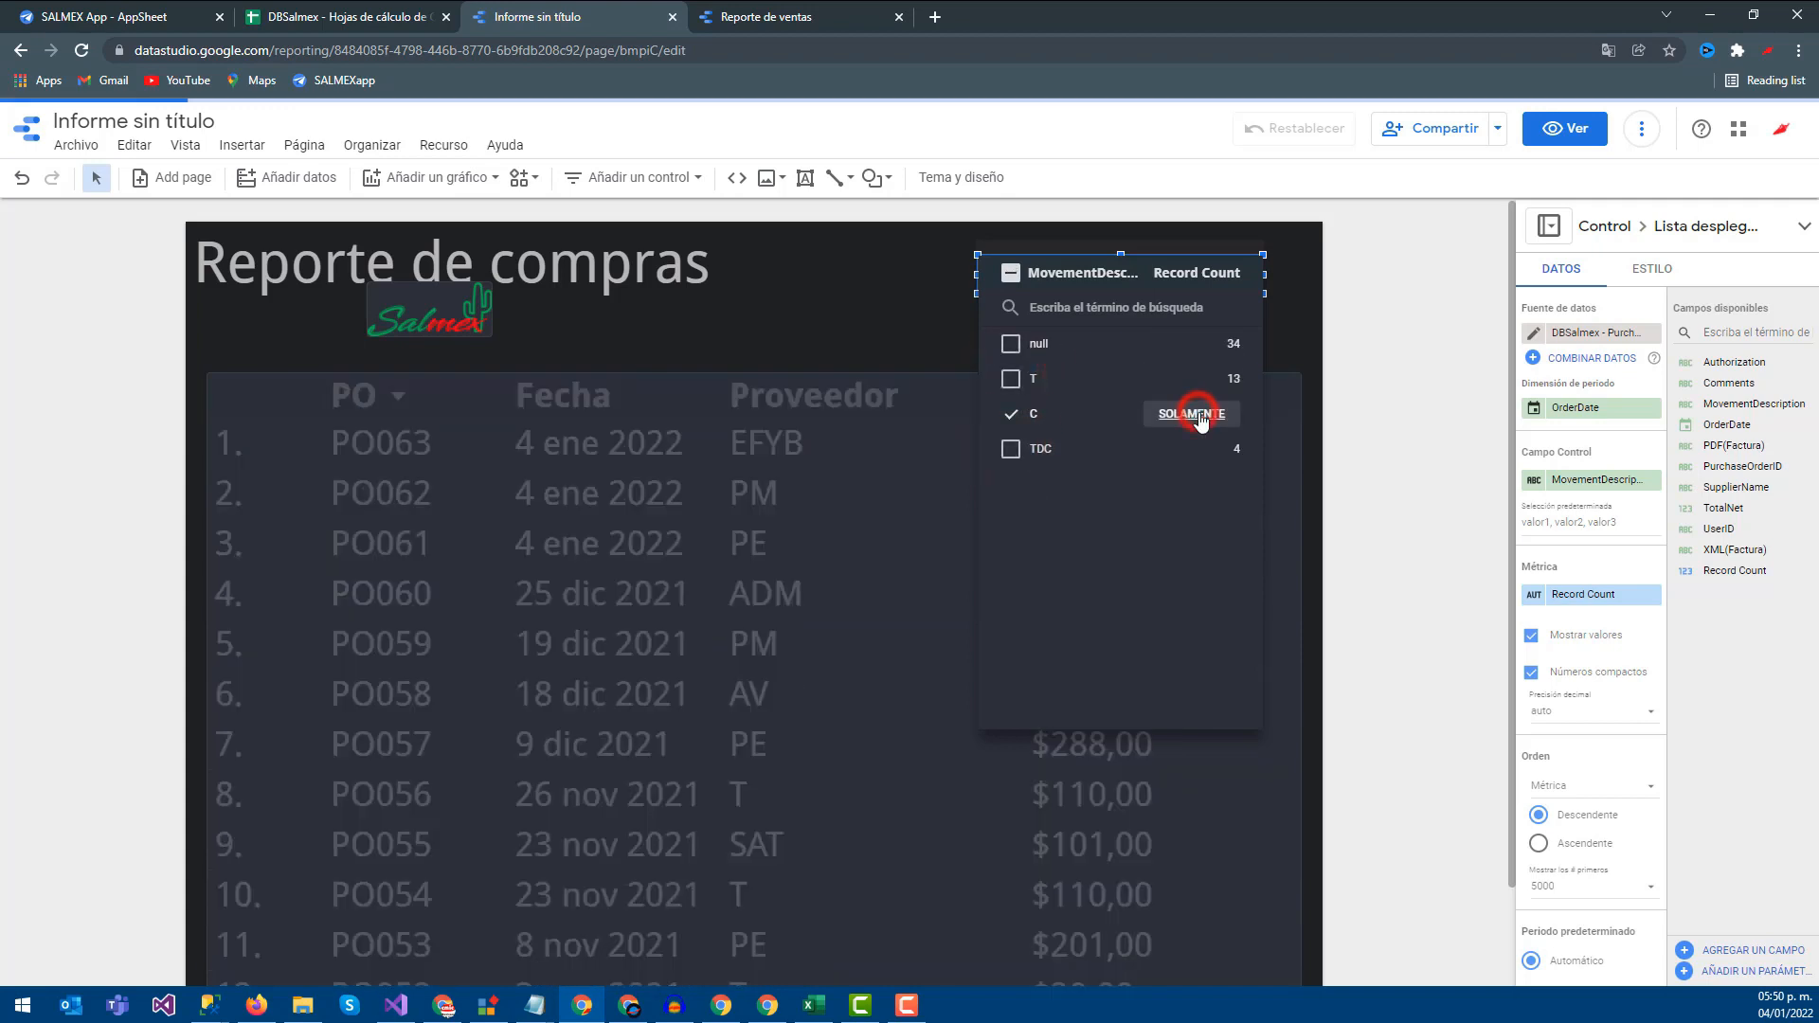
left_click(1418, 398)
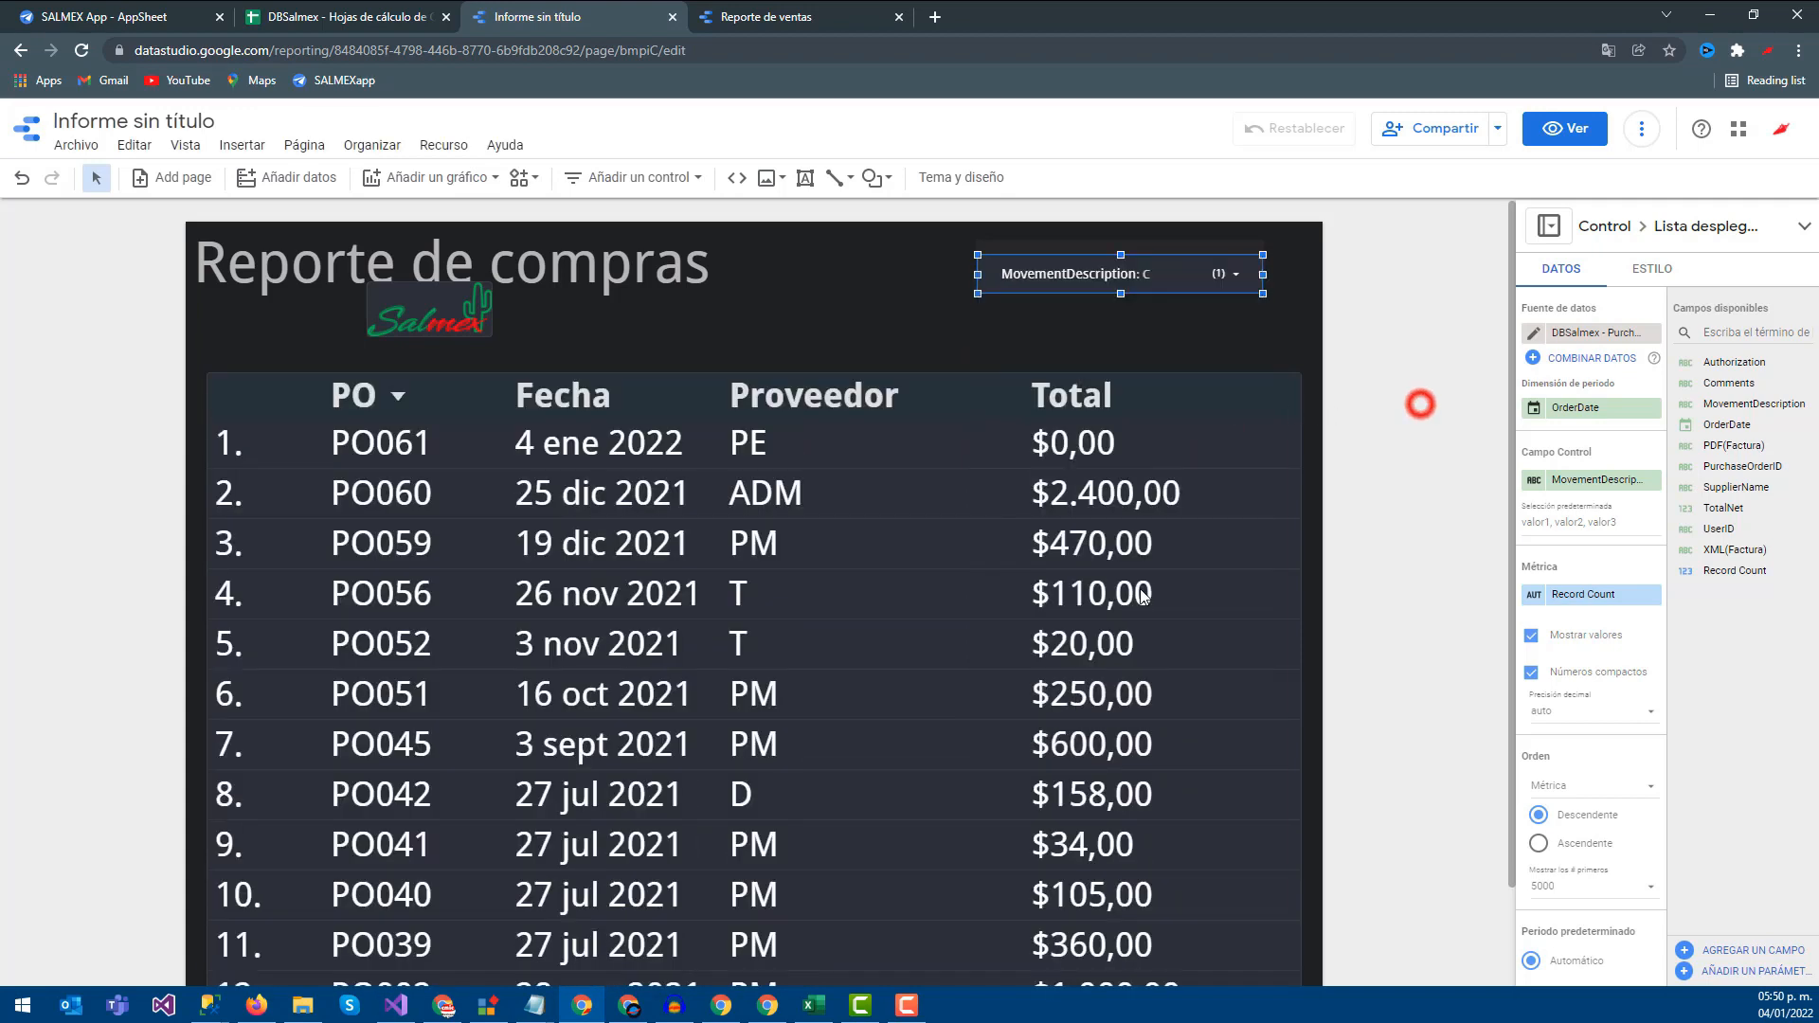
scroll(1417, 402, "down", 1)
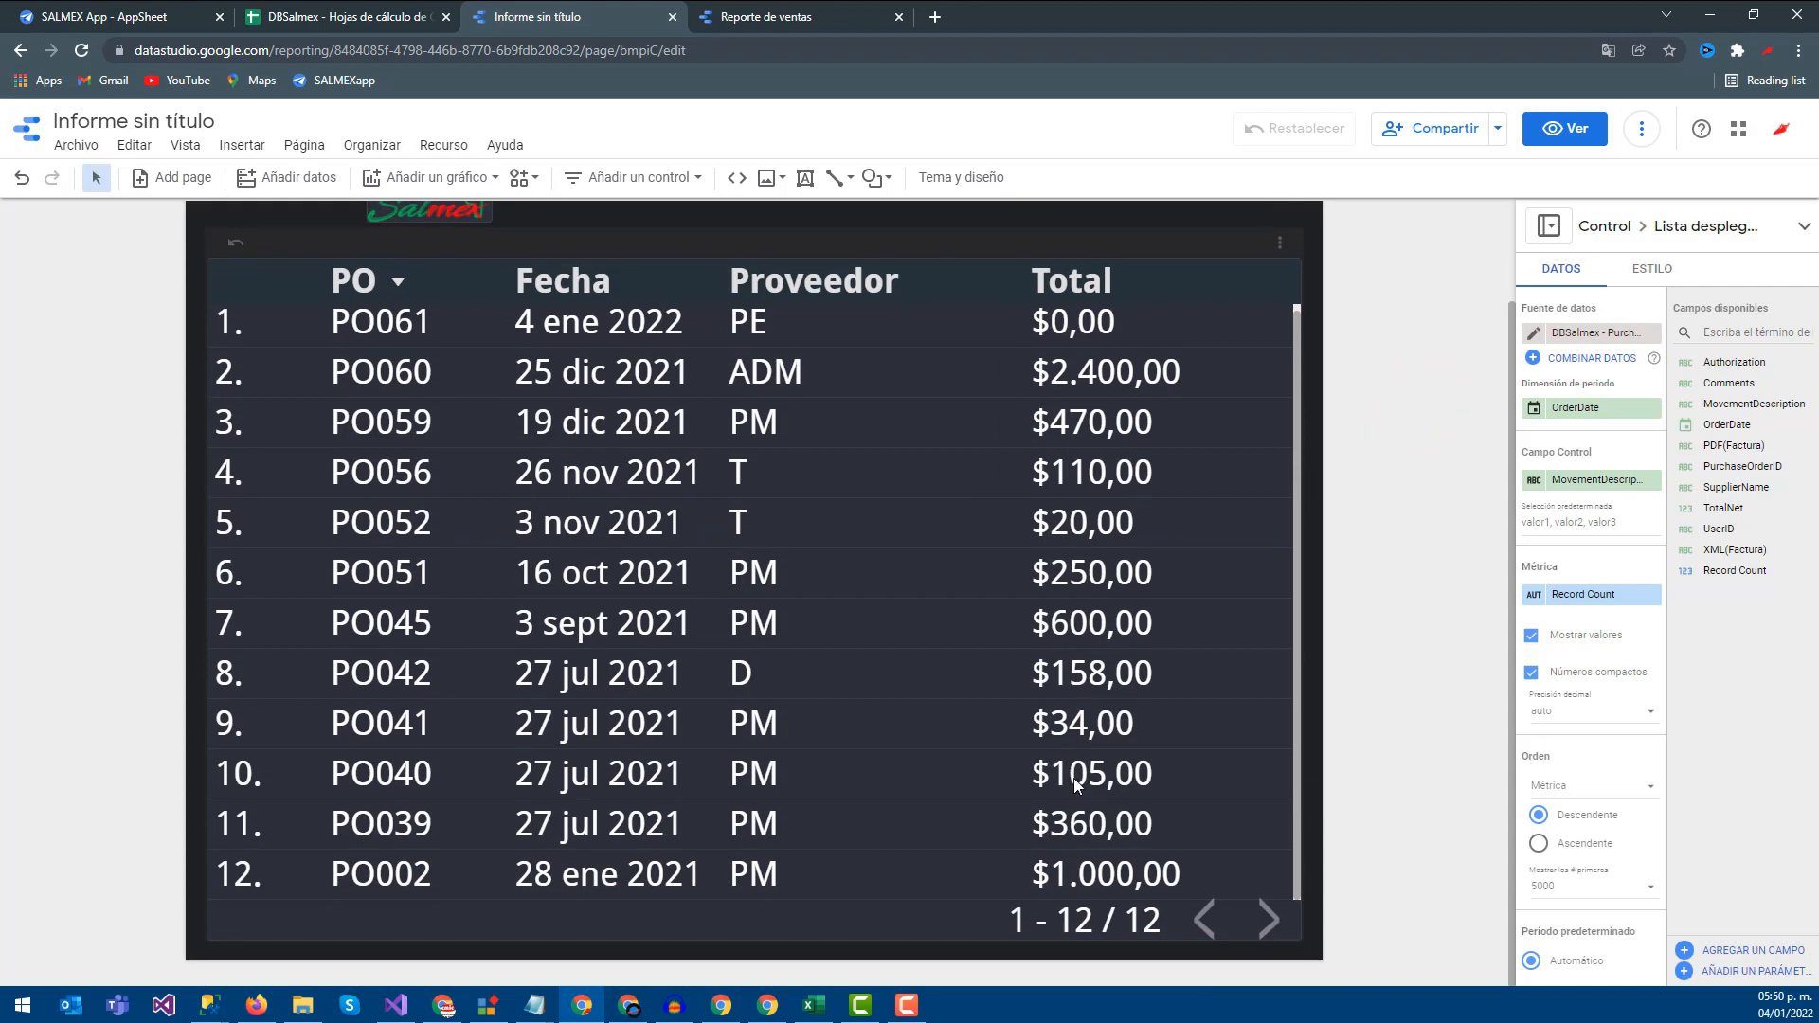
left_click(1386, 538)
scroll(1334, 449, "up", 2)
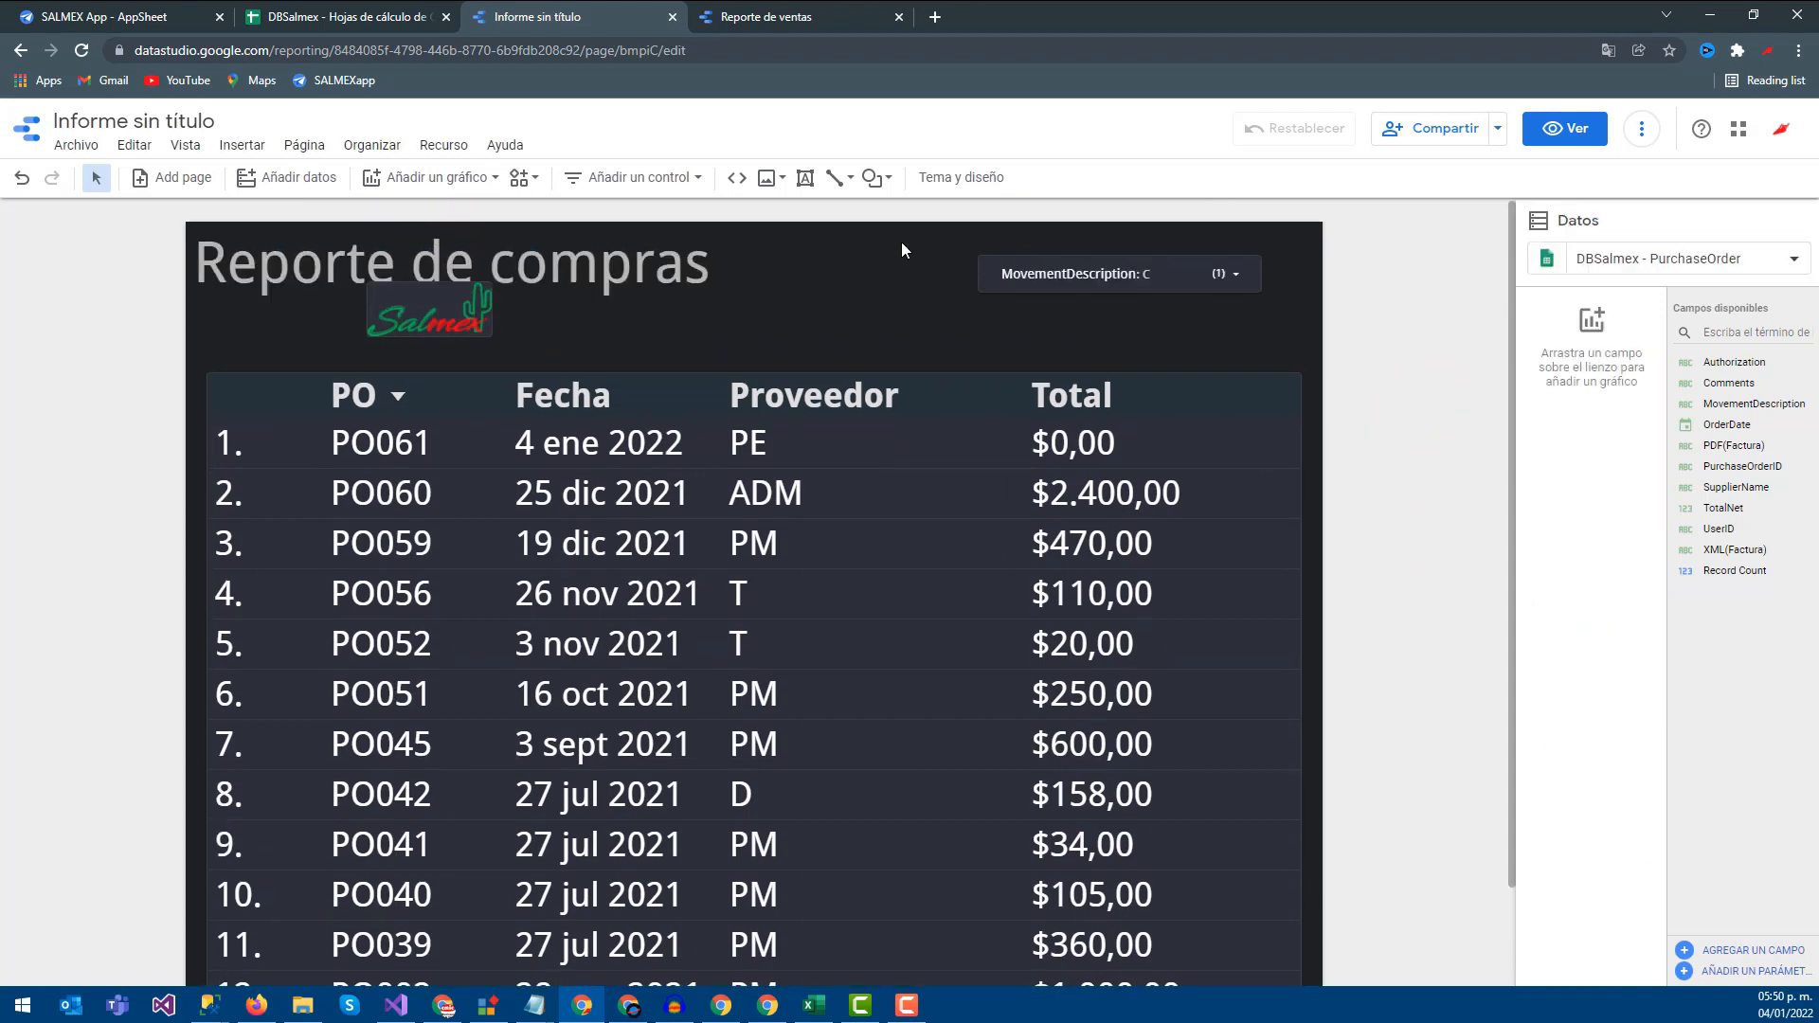
left_click(462, 179)
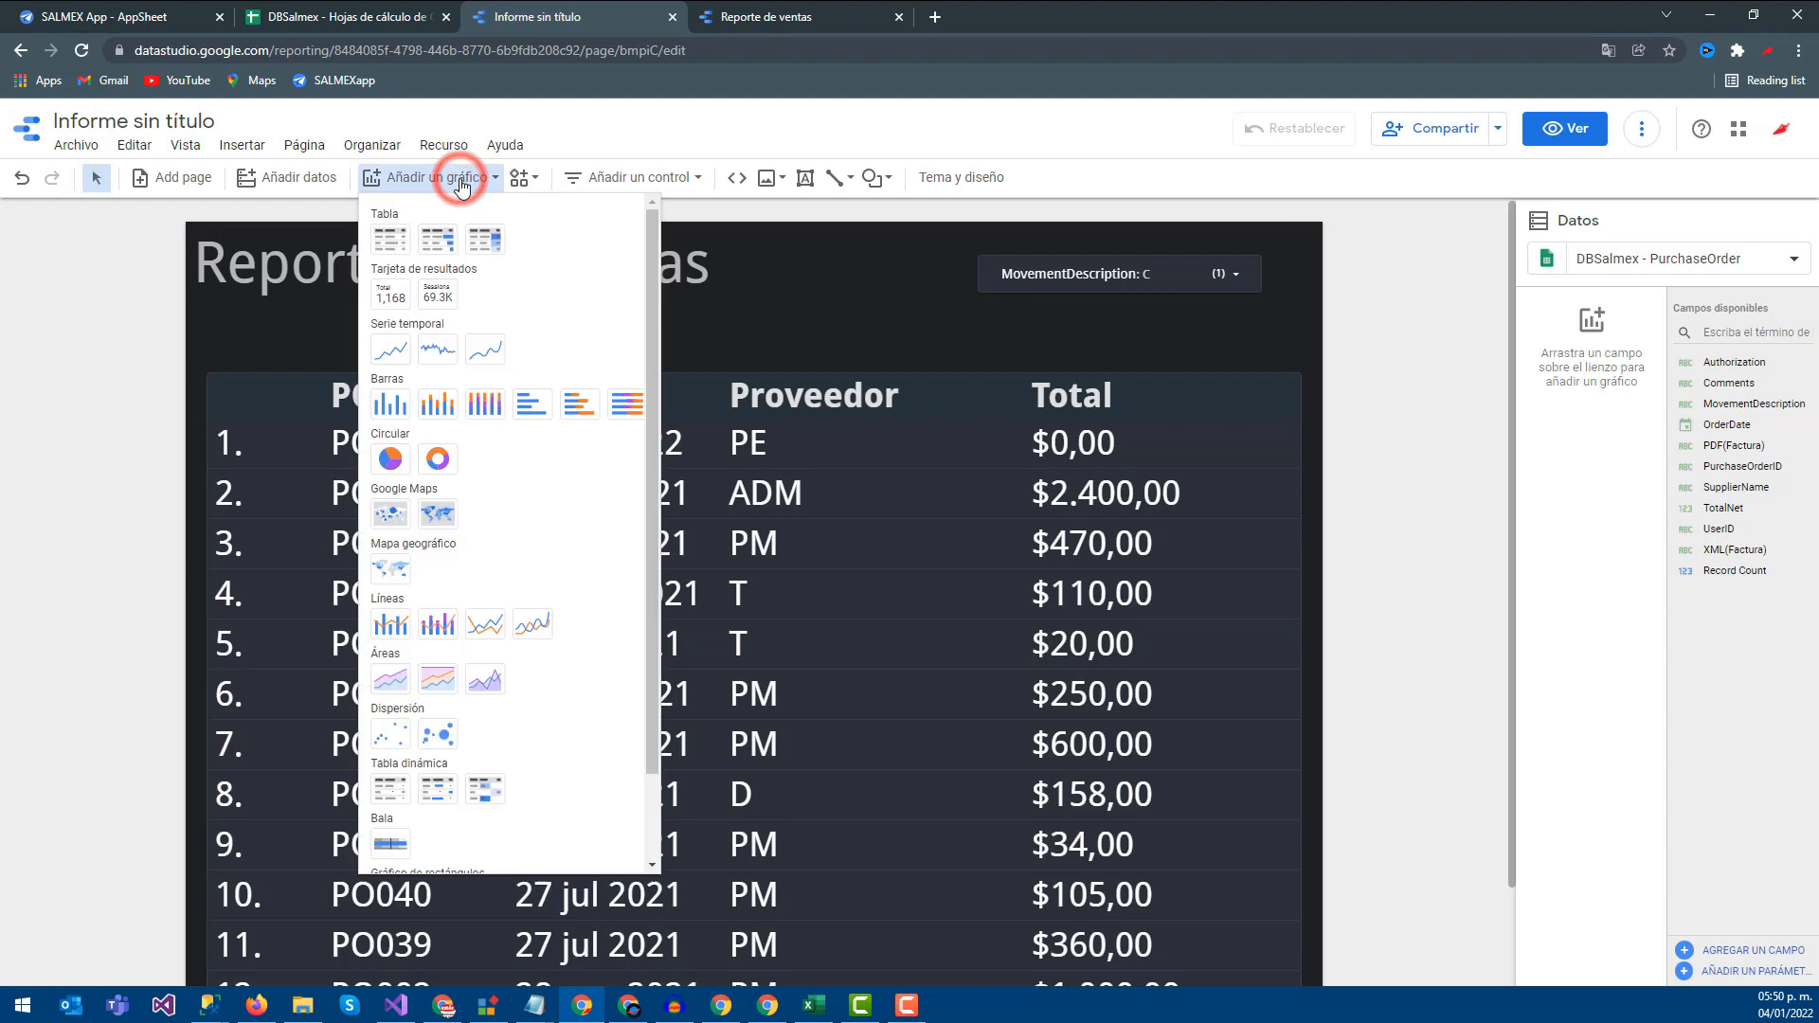
Place a Record Count scorecard reading 12 beside the report title
left_click(391, 292)
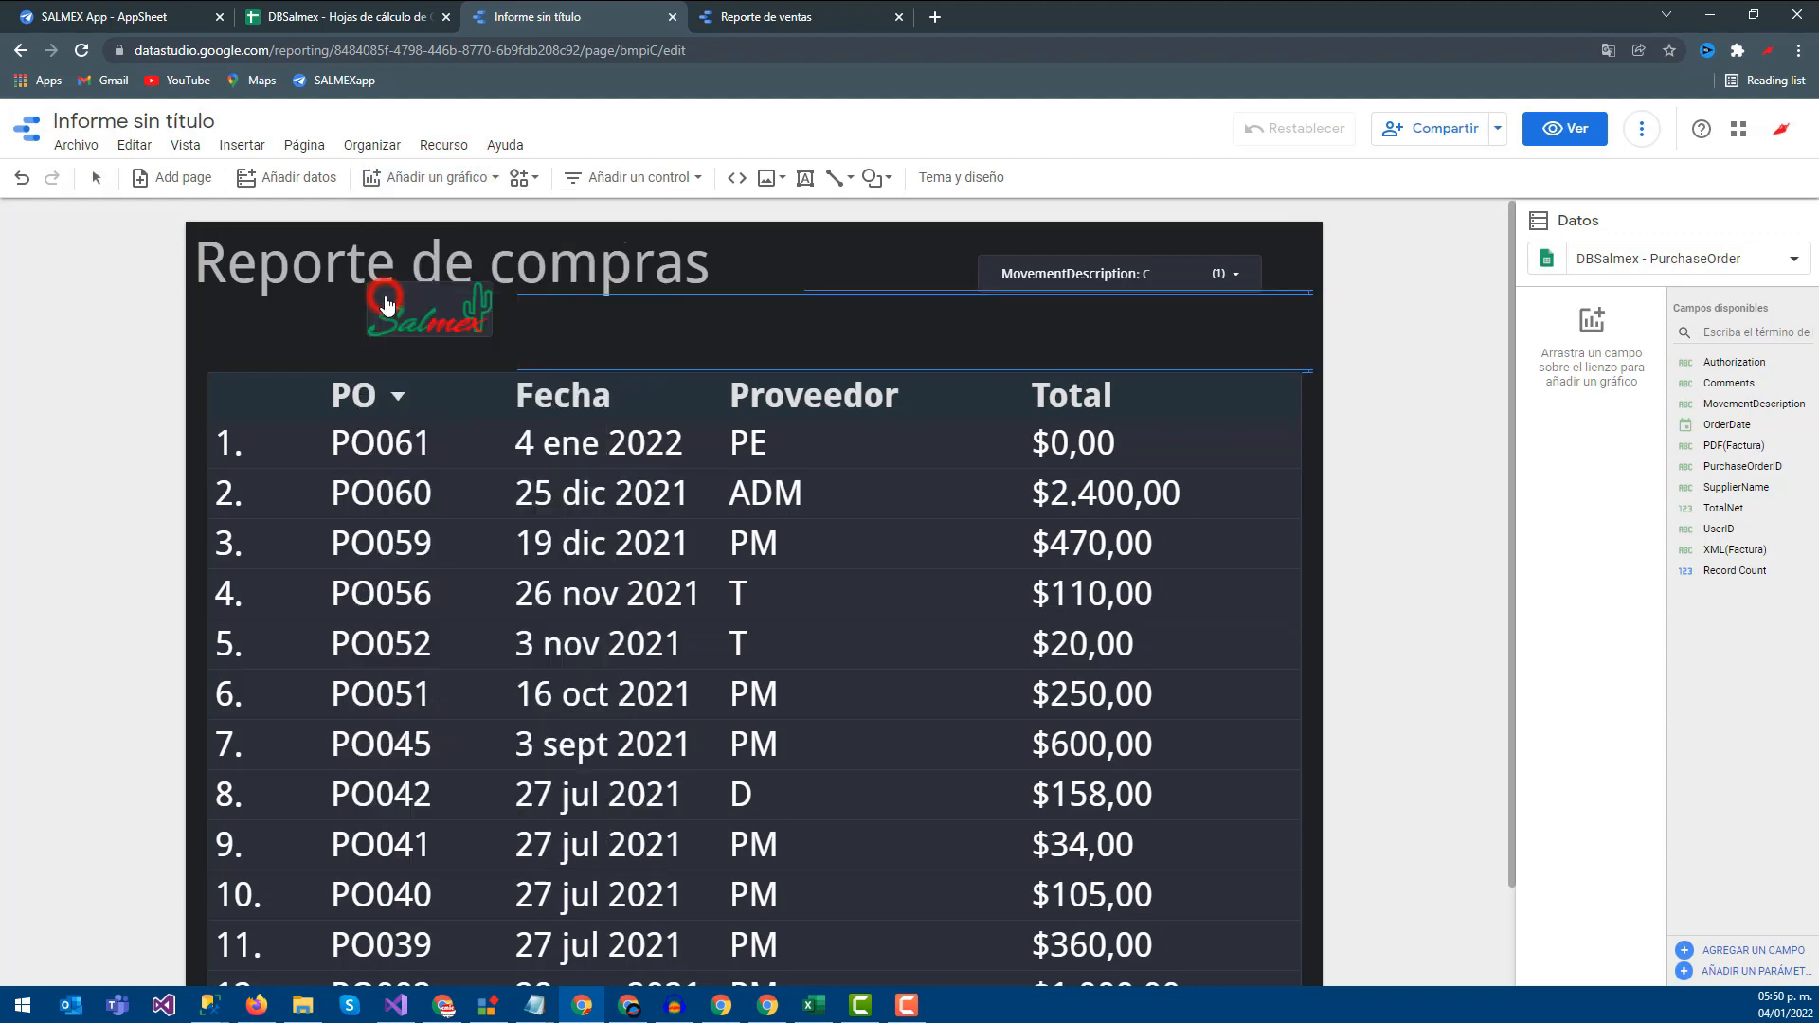
left_click(770, 246)
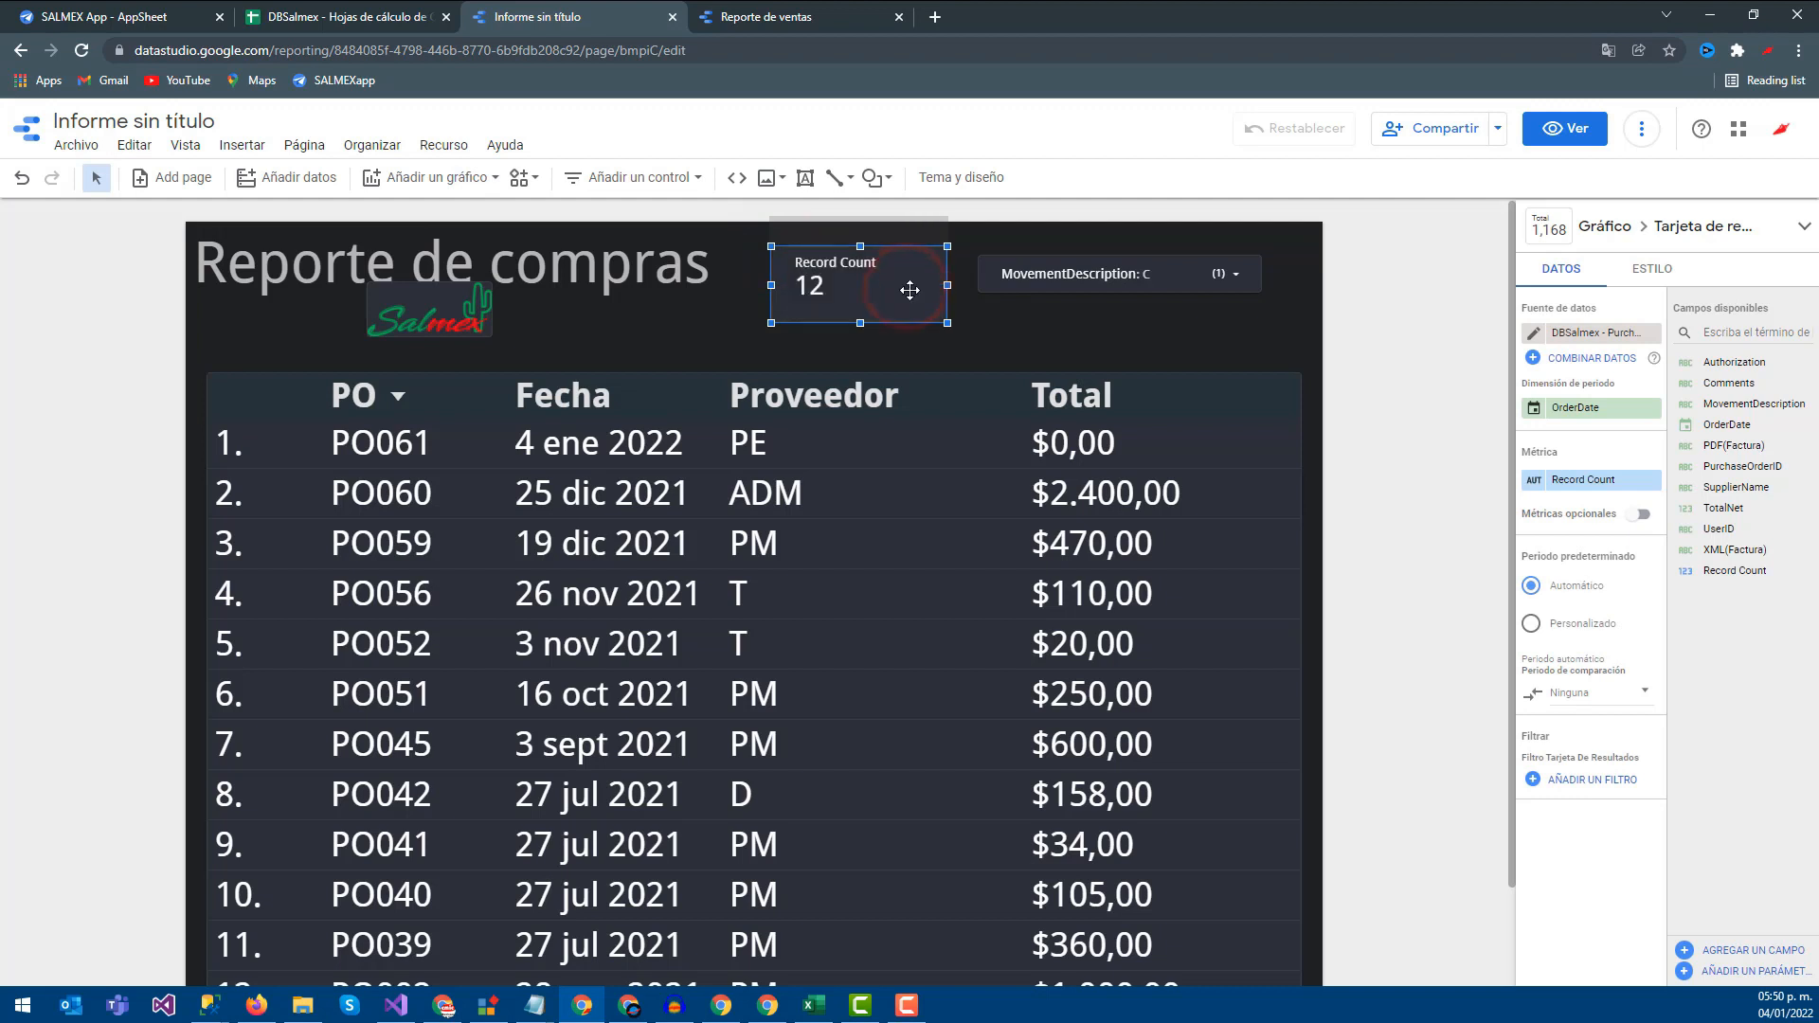
left_click(943, 286)
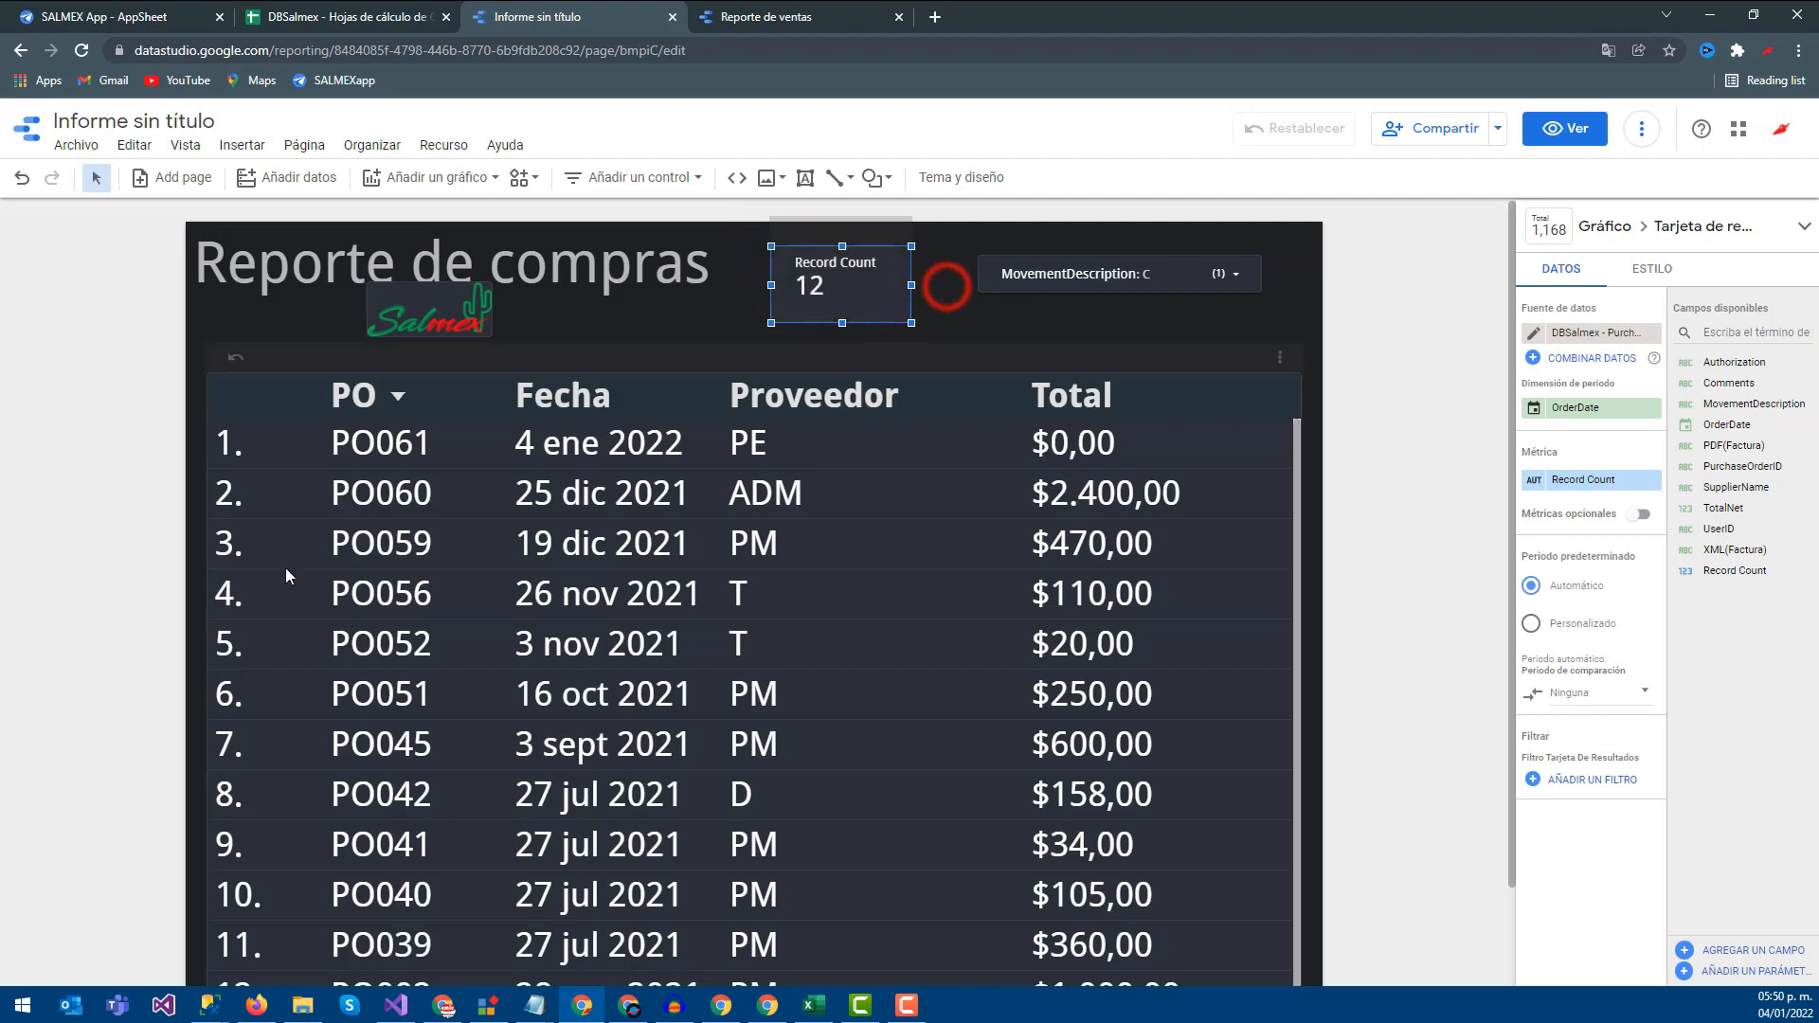
scroll(266, 886, "down", 1)
scroll(266, 886, "up", 1)
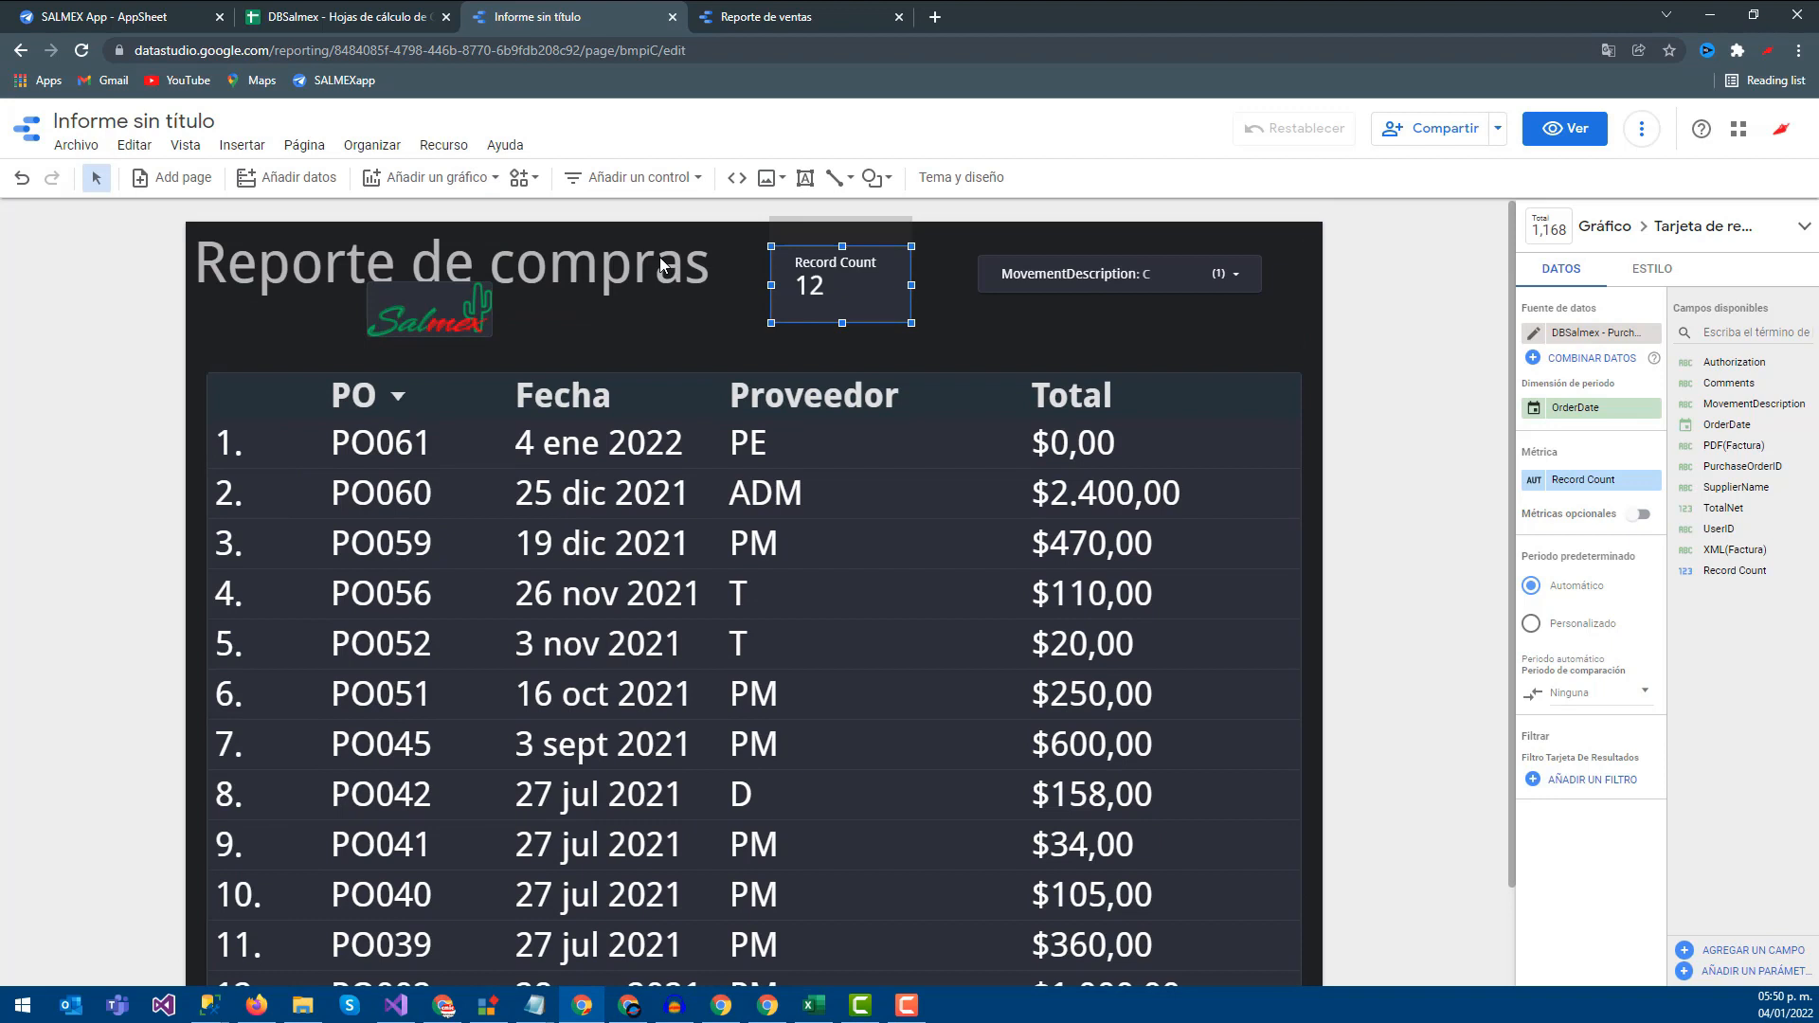
left_click(410, 178)
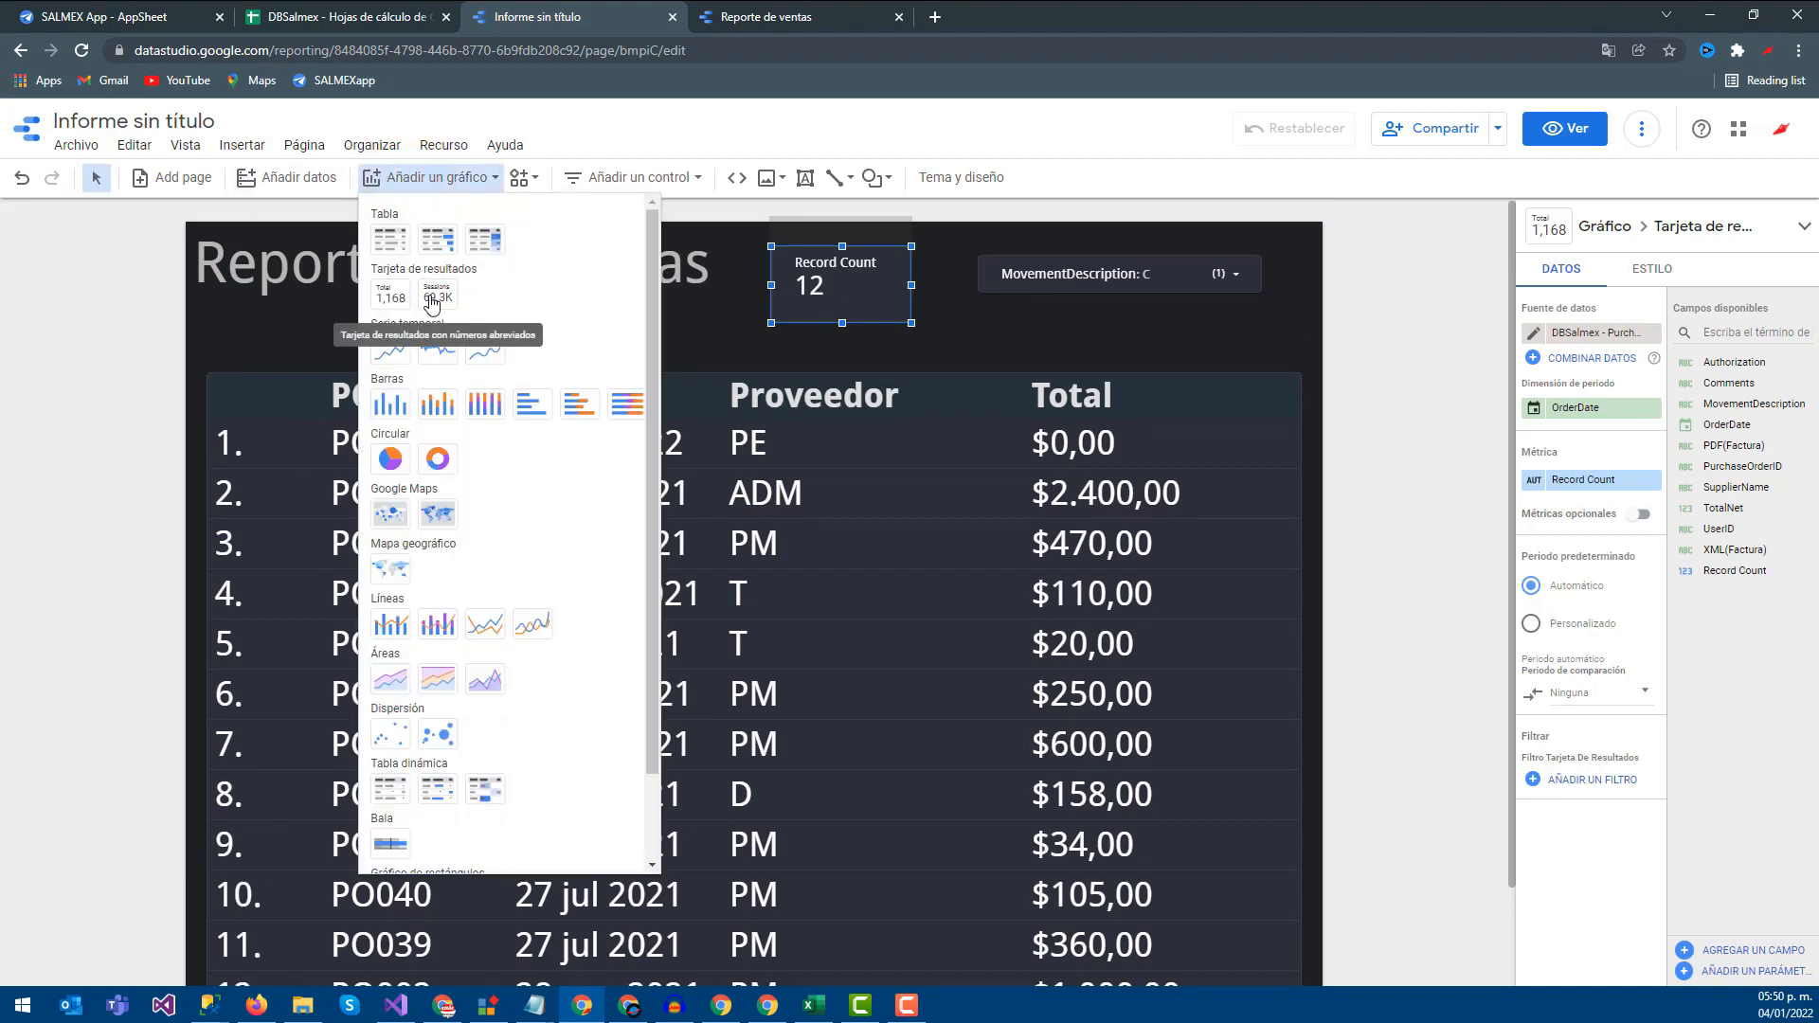
Add a second scorecard above the table and set its metric to TotalNet, showing 5.507
left_click(400, 299)
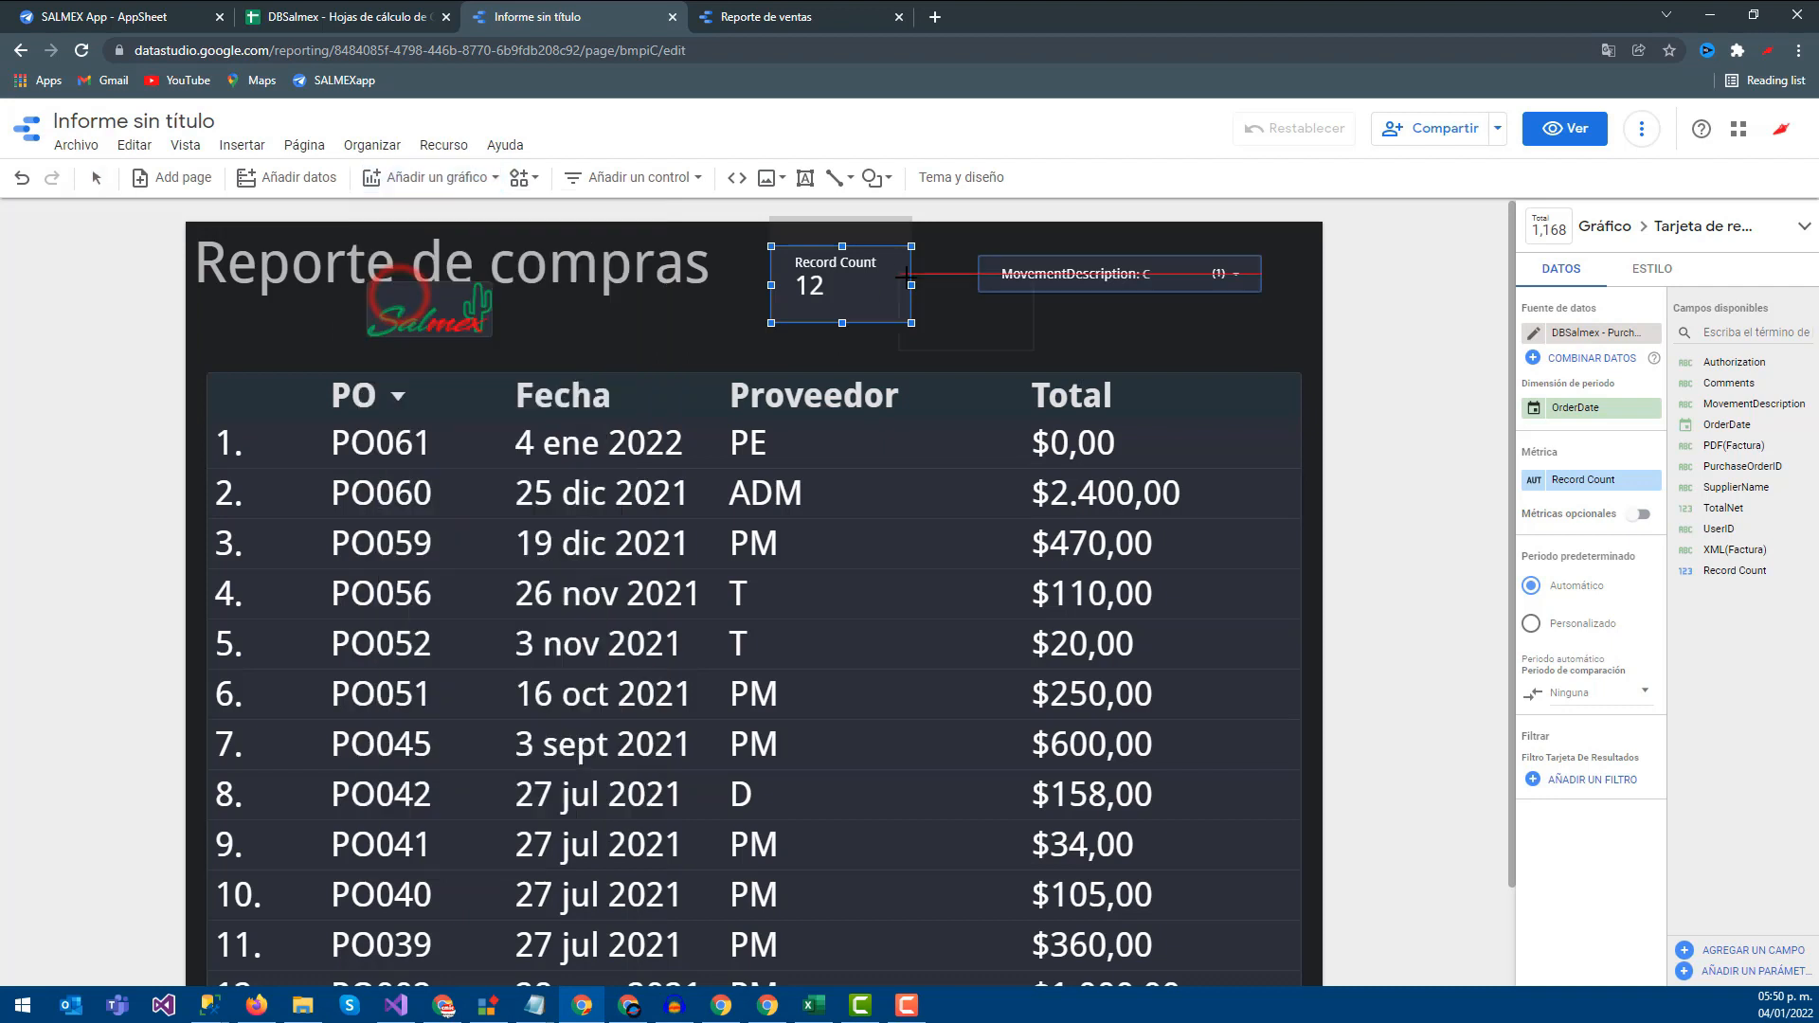
left_click(955, 295)
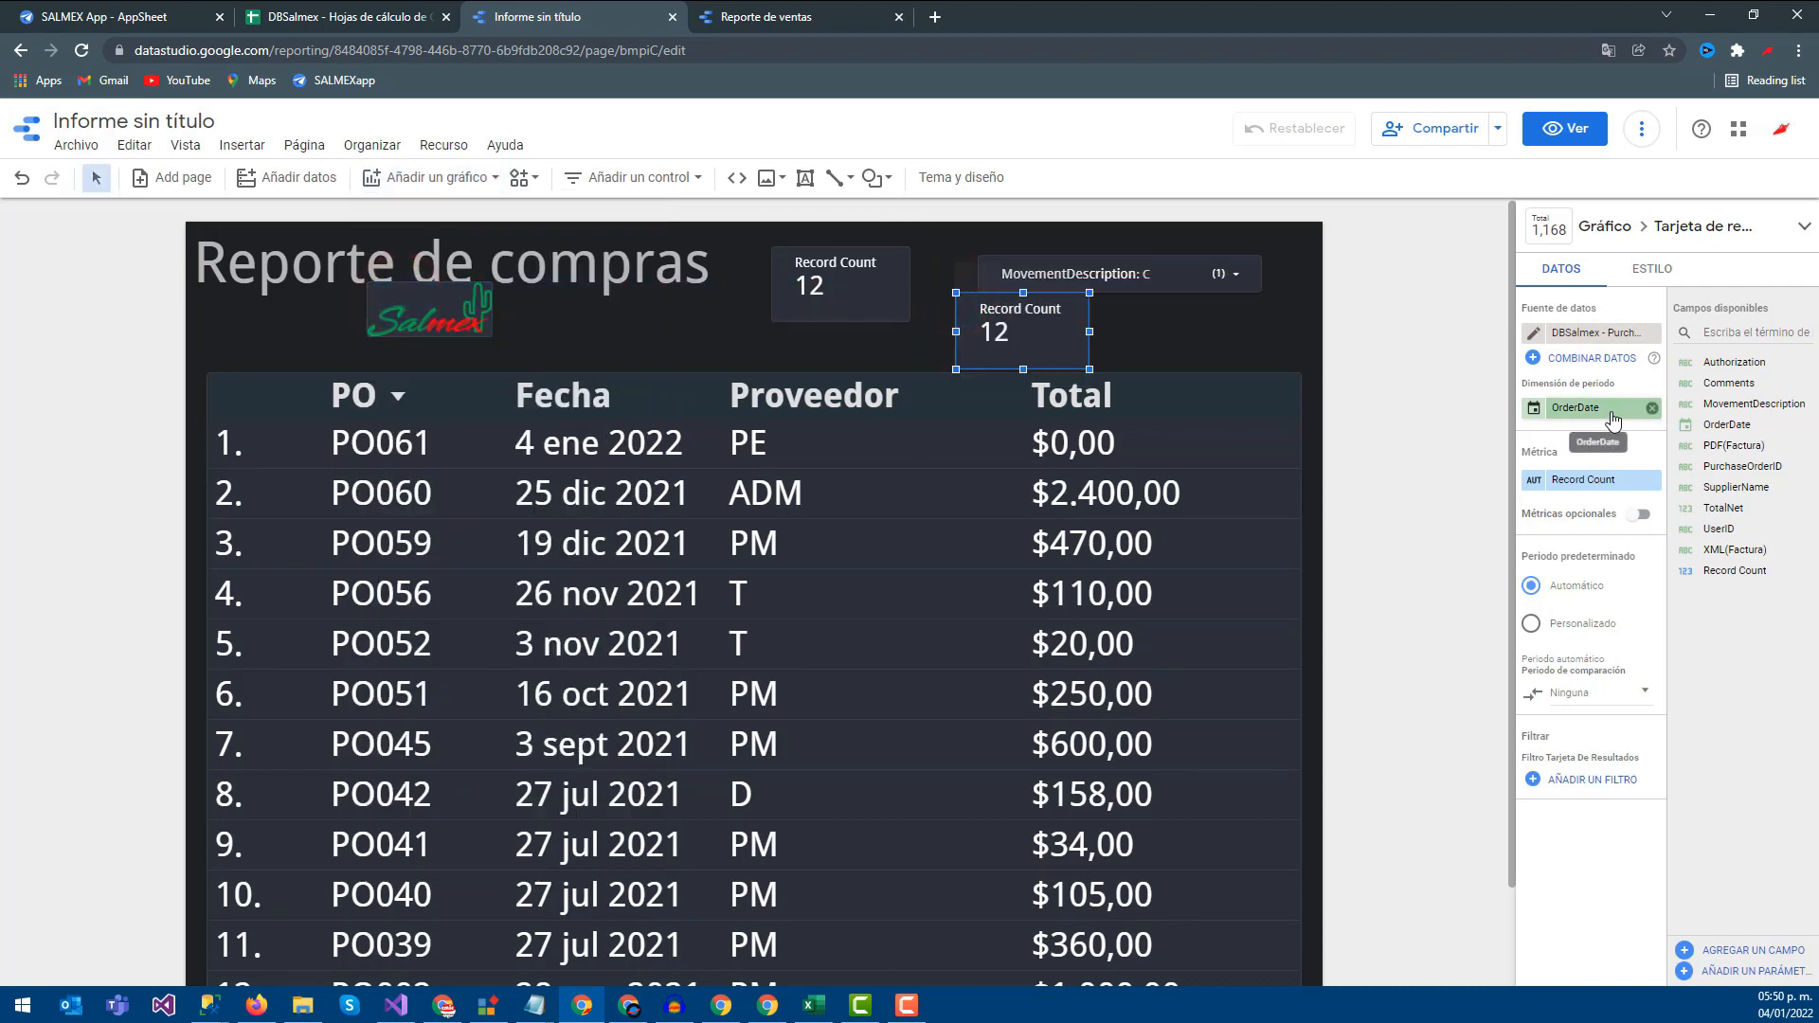
left_click(1597, 484)
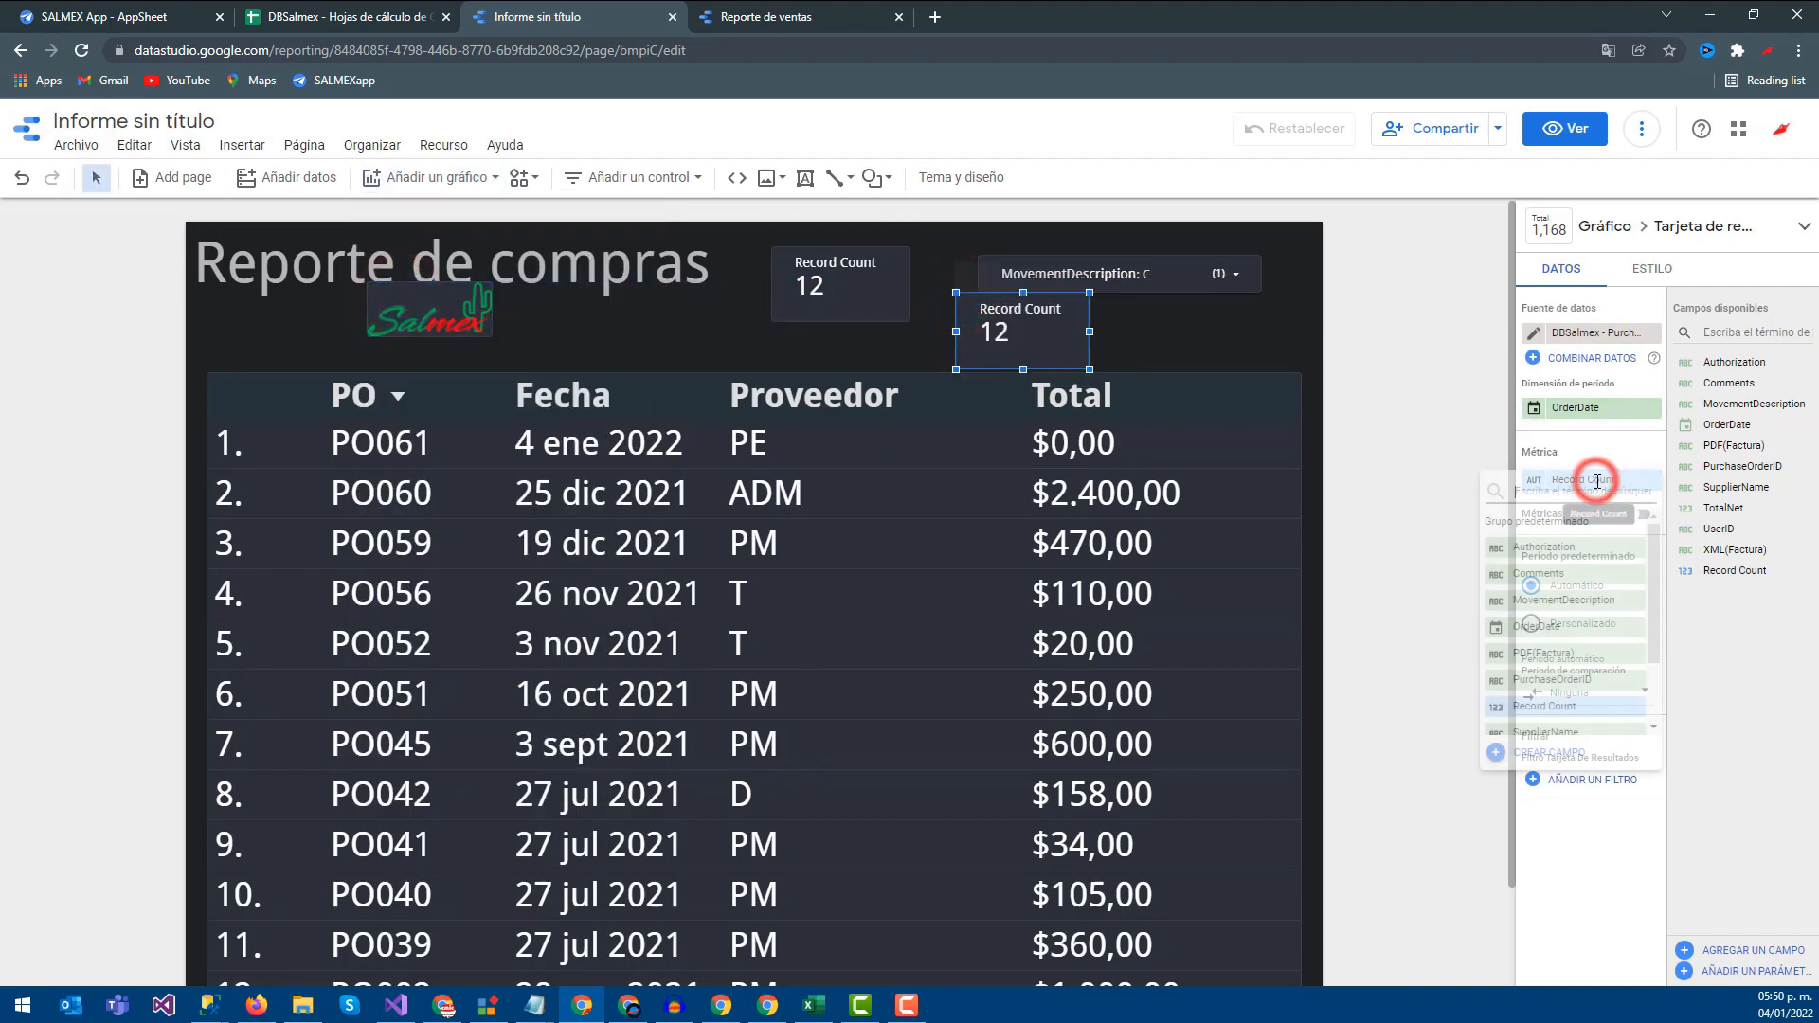
scroll(1560, 689, "down", 2)
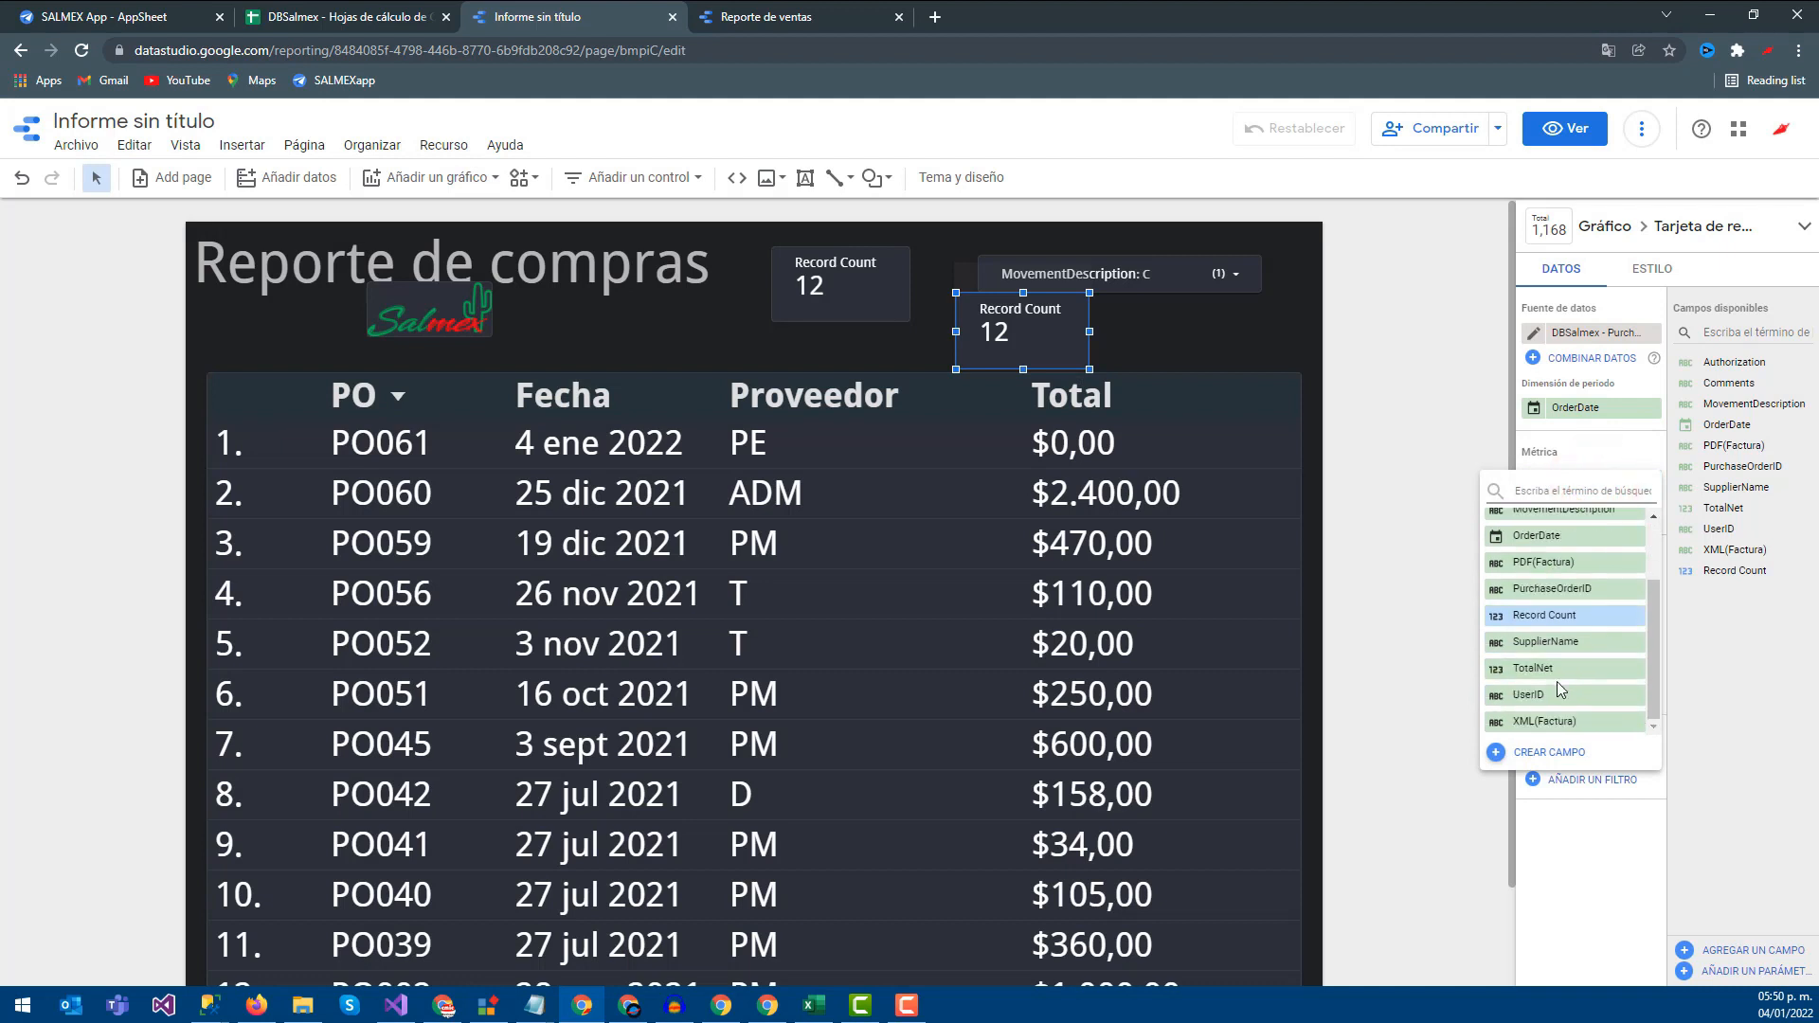
left_click(1385, 418)
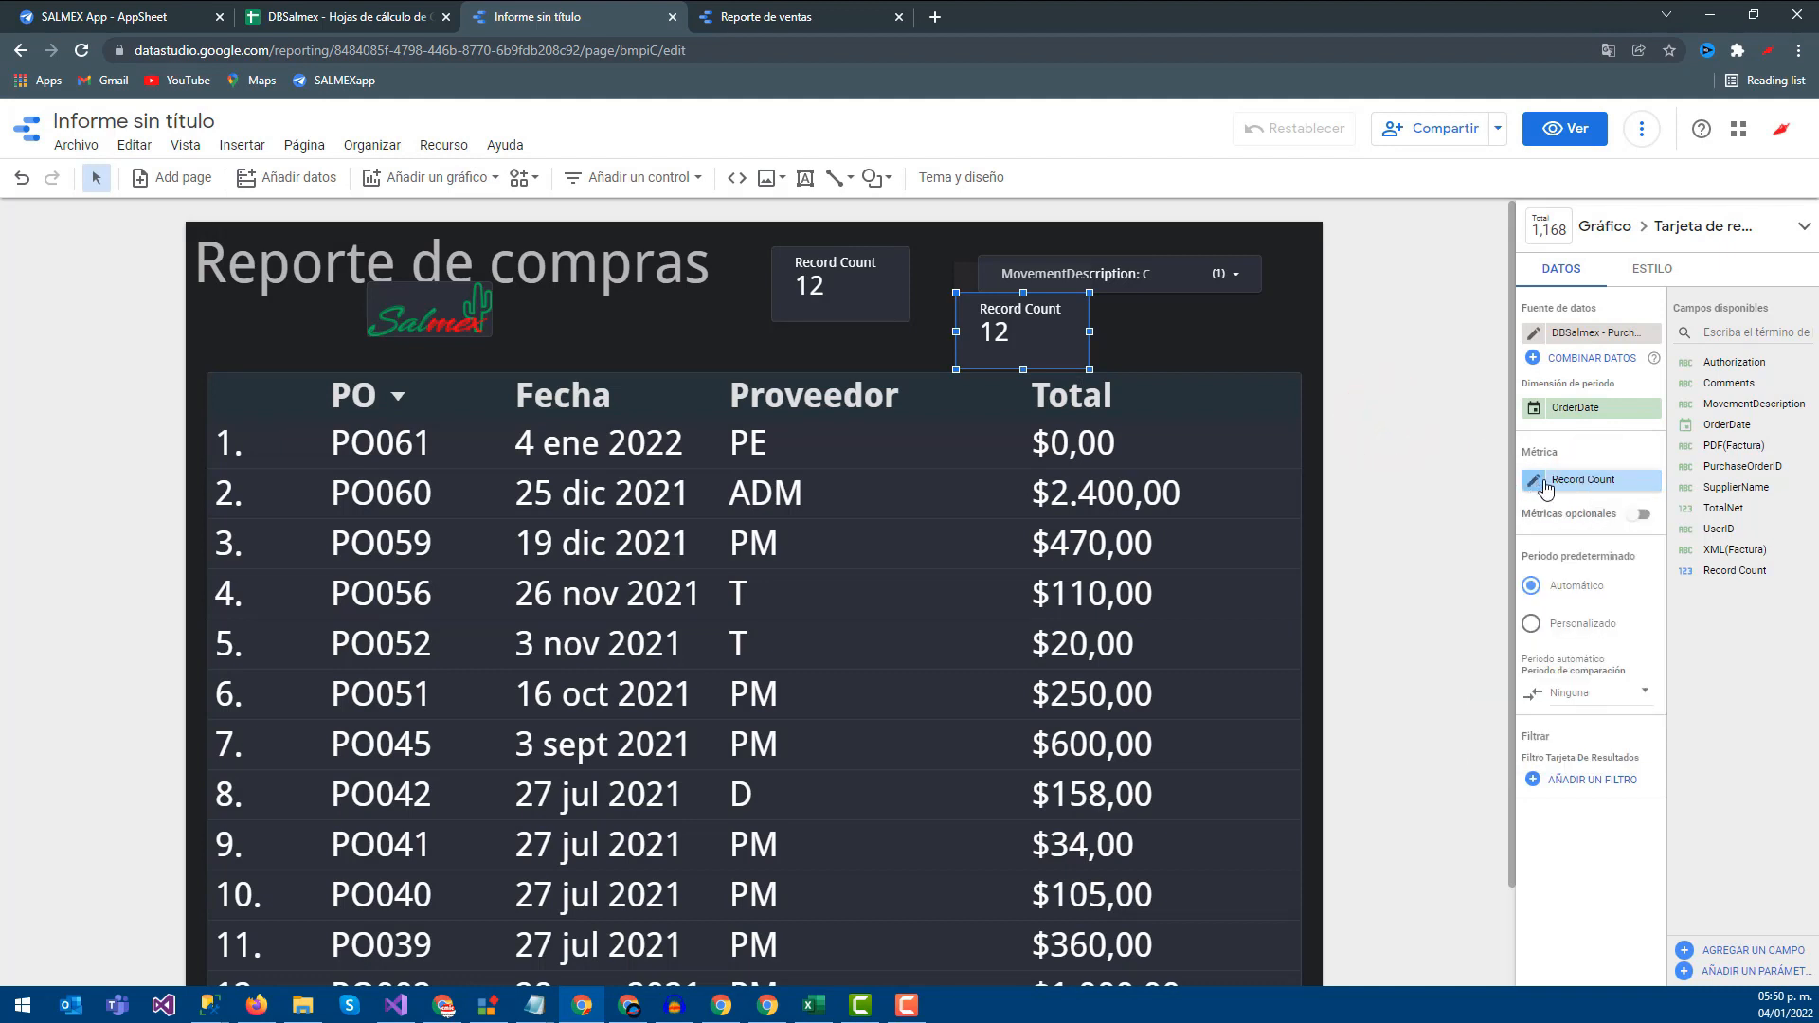
left_click_drag(1722, 510, 1568, 481)
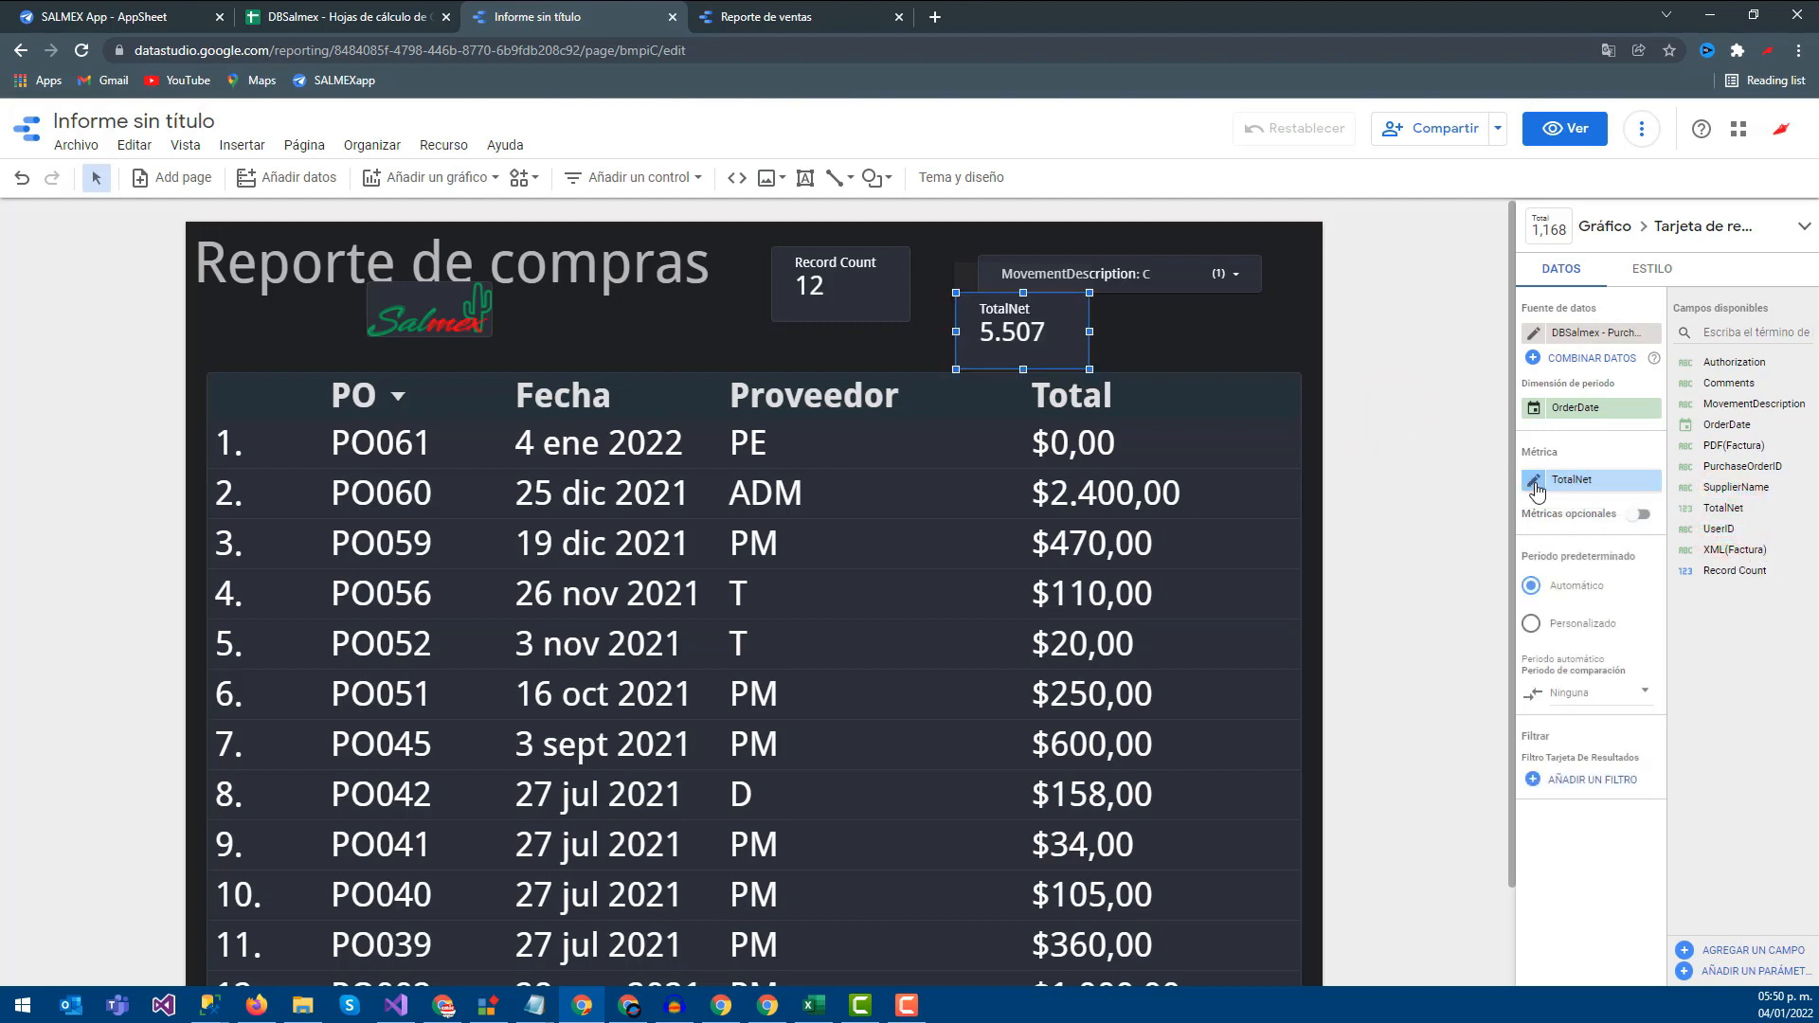
Line up the Record Count and TotalNet cards and the MovementDescription filter beside the title
left_click_drag(839, 304, 789, 320)
left_click_drag(1026, 332, 1113, 300)
left_click(1050, 282)
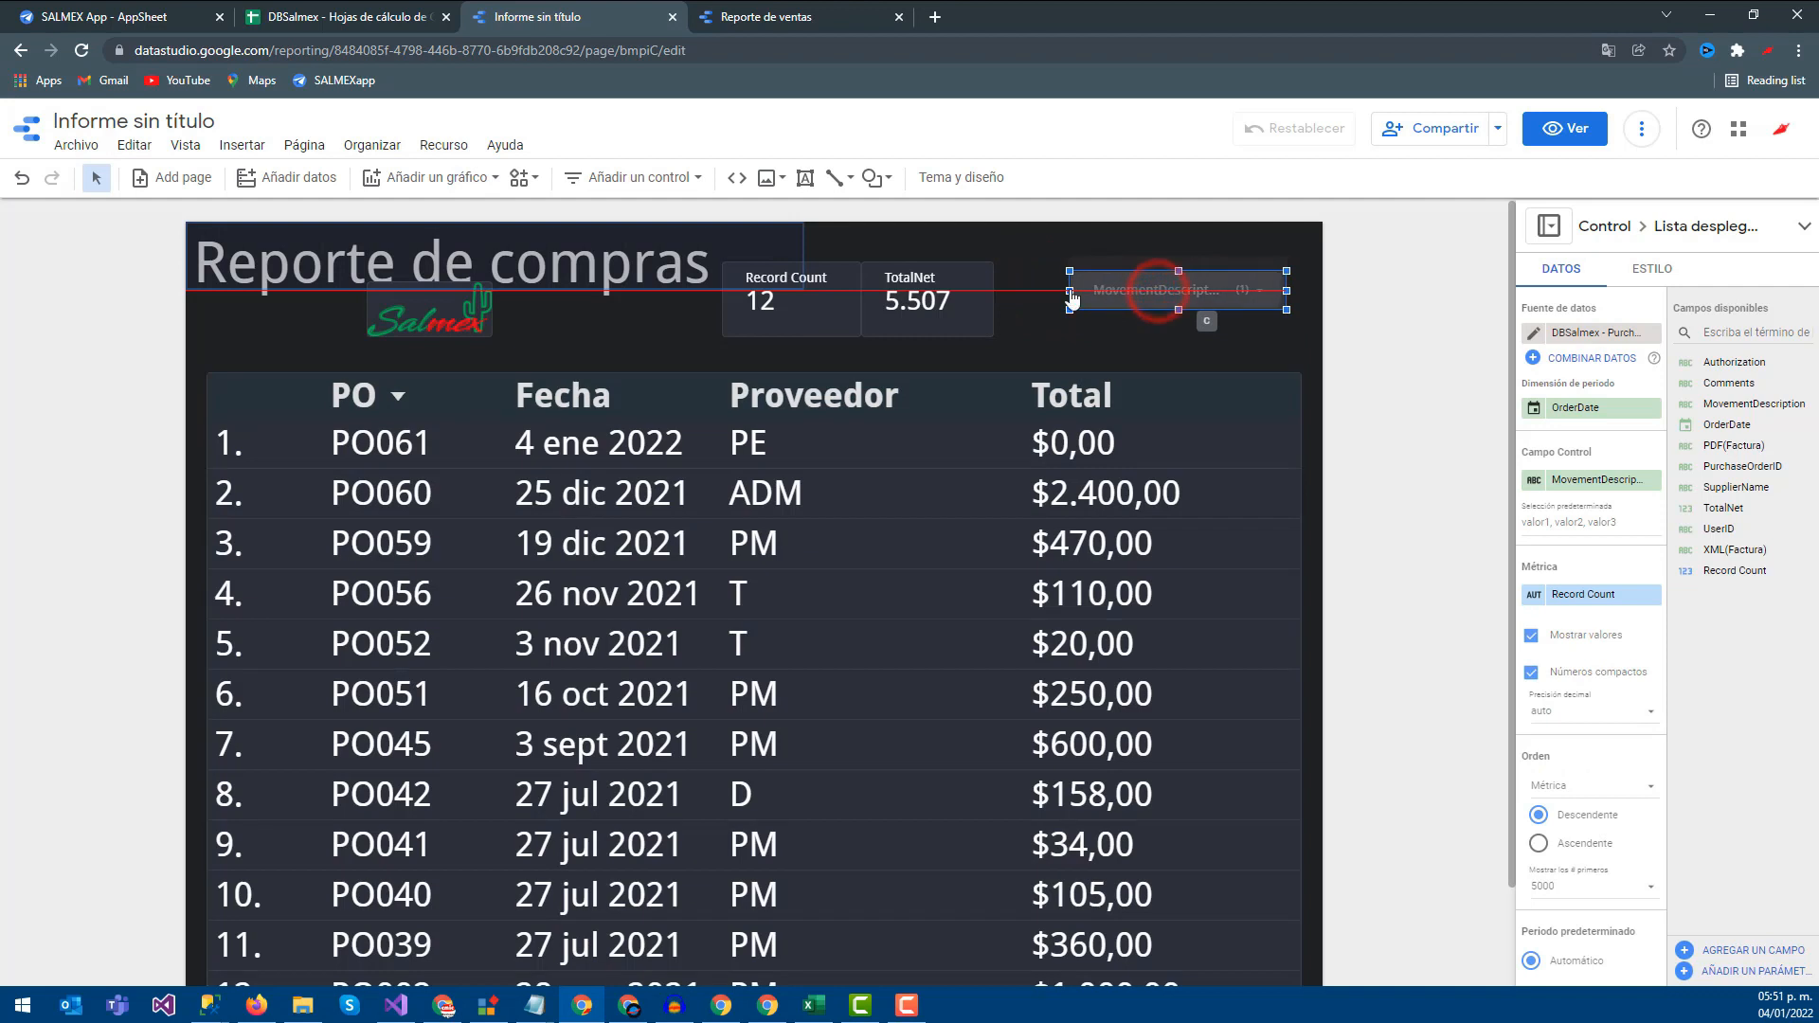
left_click(976, 291)
mouse_move(999, 289)
left_mouse_down()
mouse_move(1014, 298)
mouse_move(987, 303)
left_mouse_up()
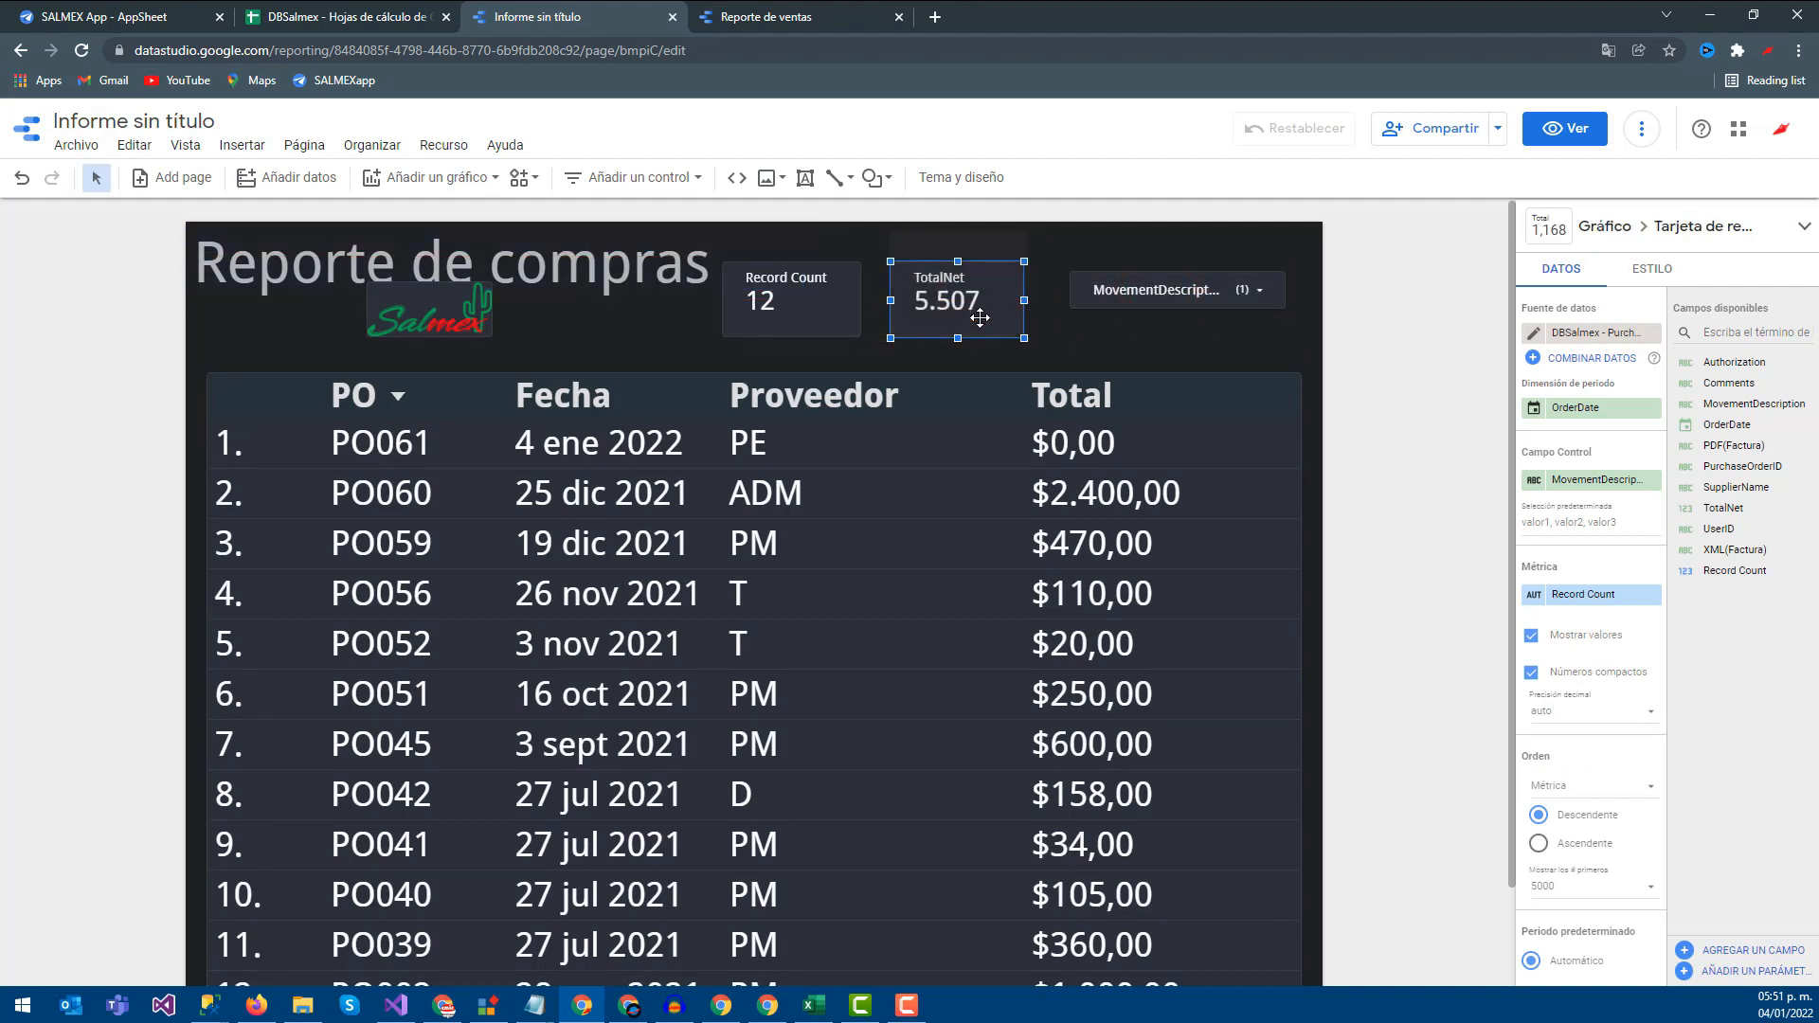
left_click(1533, 479)
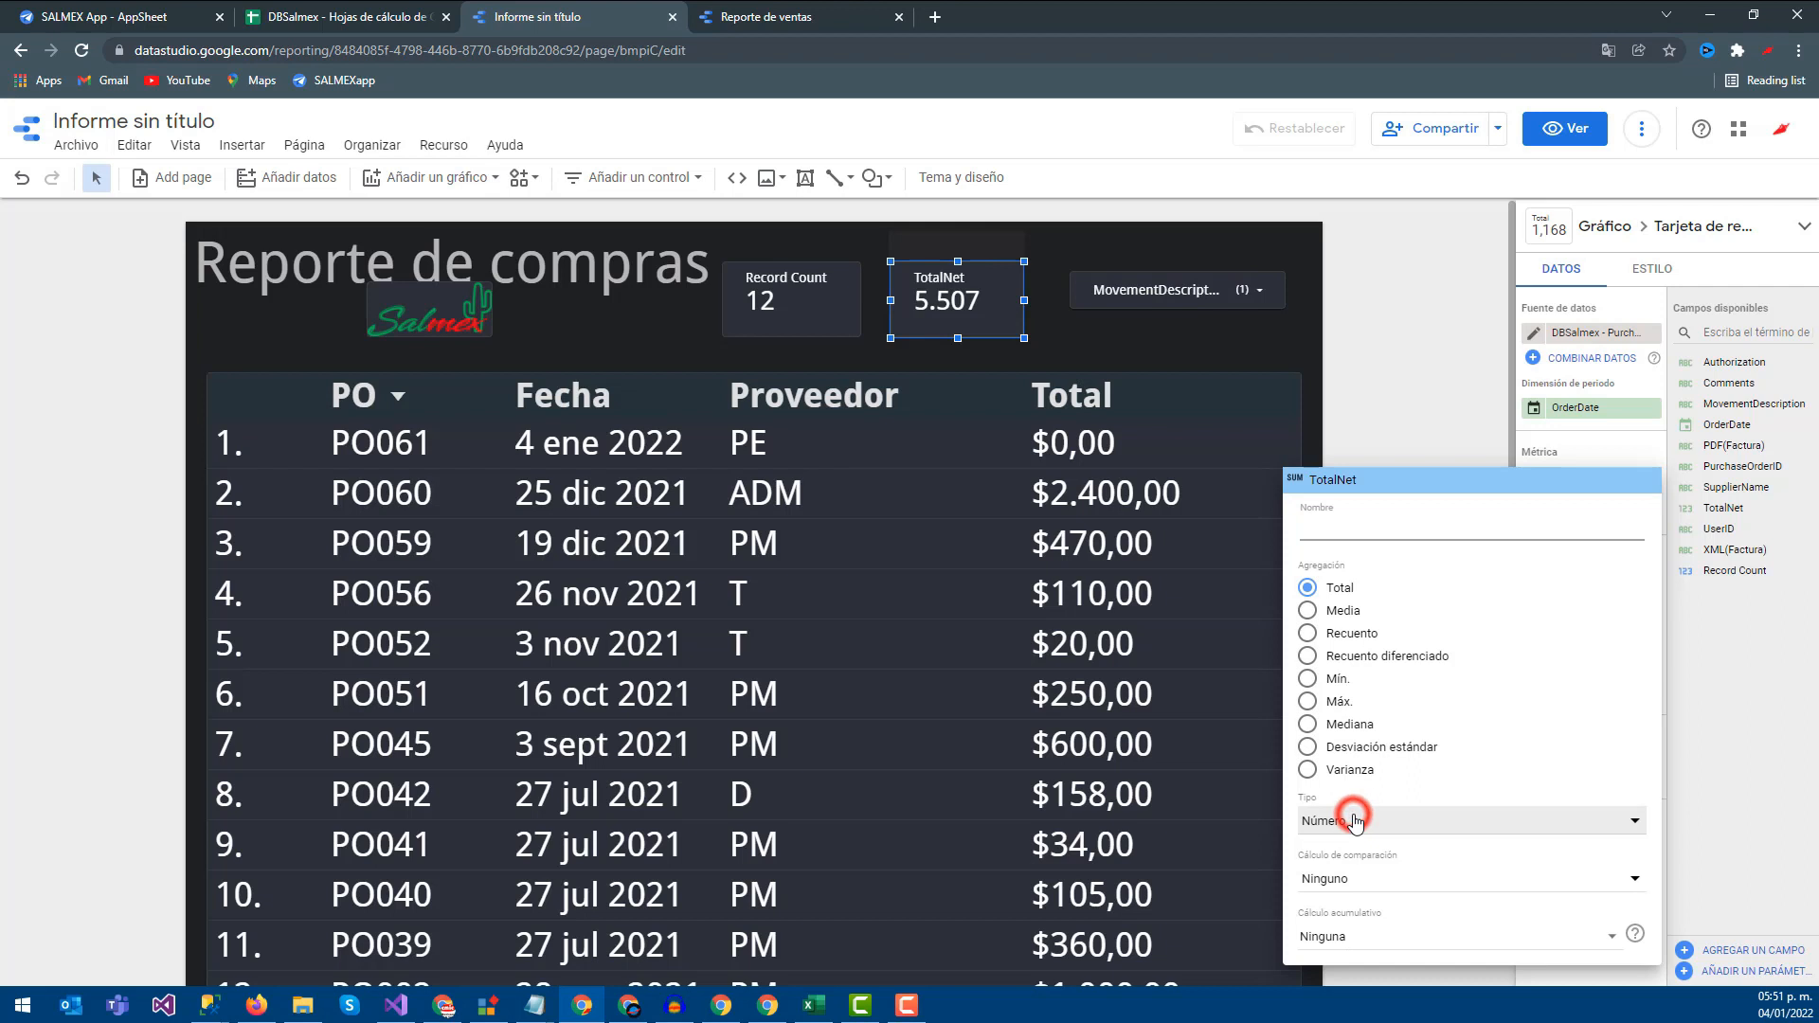
Format the TotalNet scorecard as MXN pesos ($5.507,00) and widen the card to fit
left_click(1355, 820)
left_click(1378, 865)
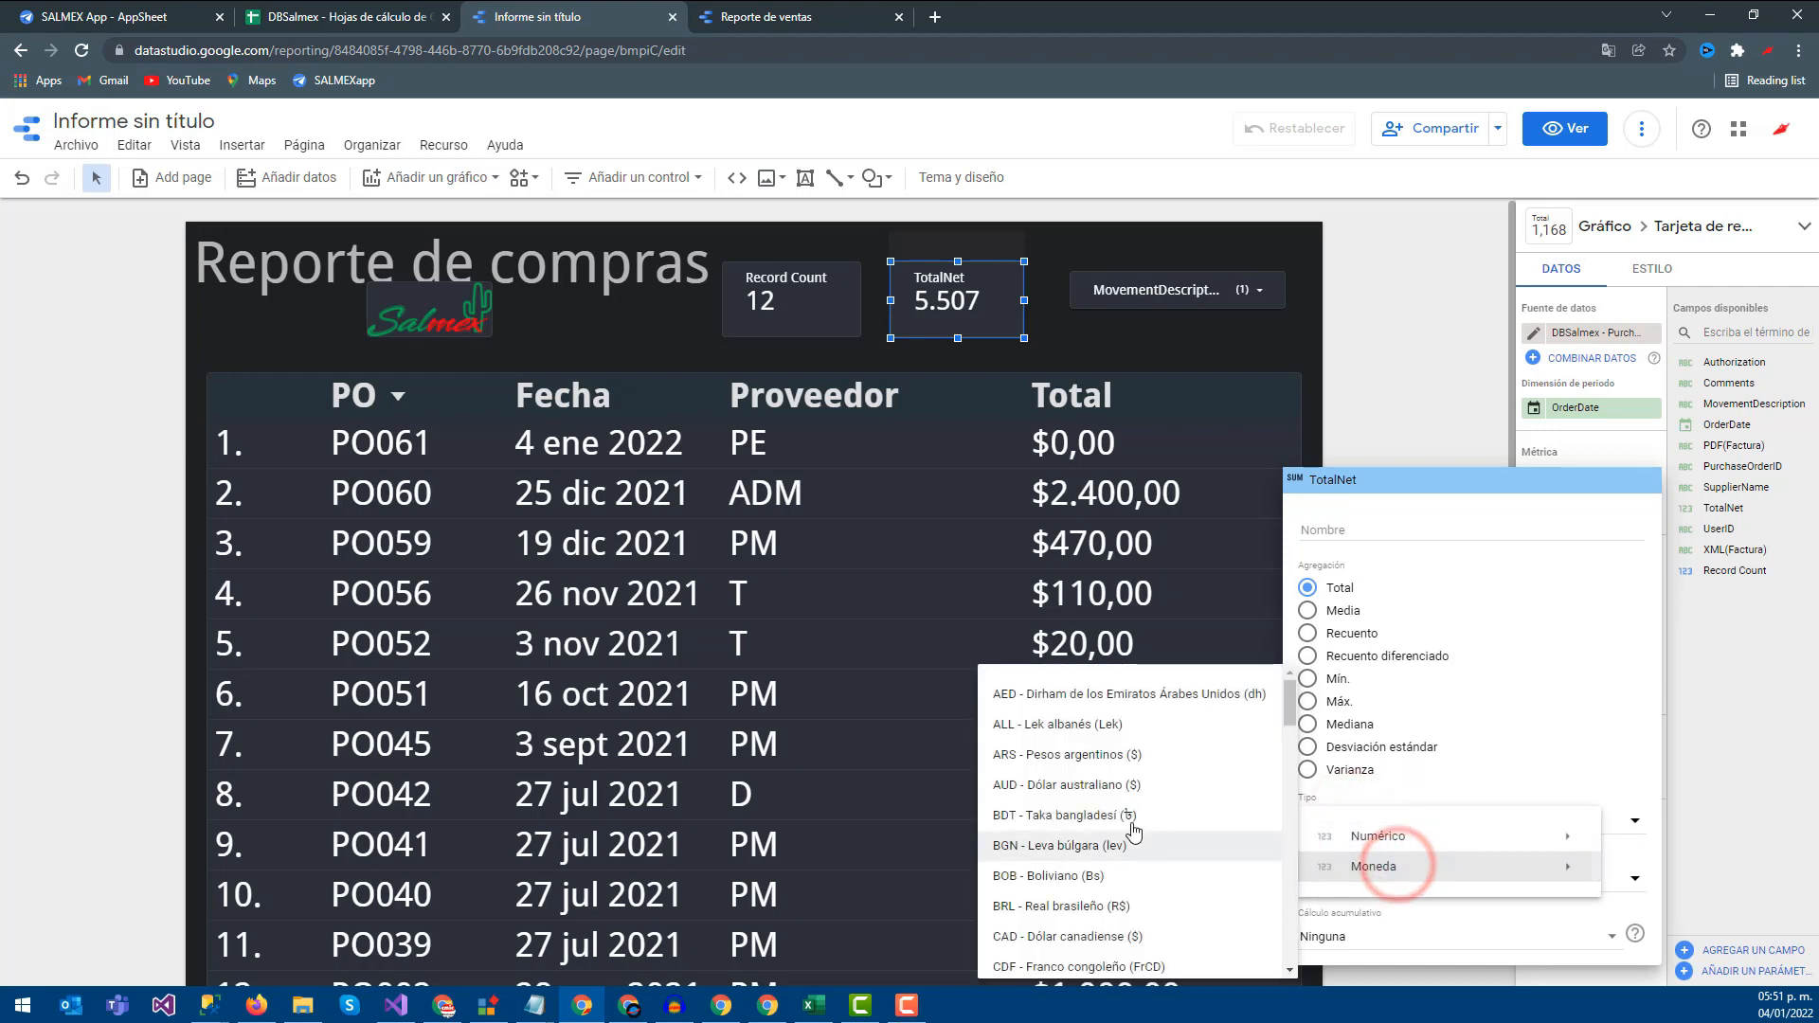
scroll(1134, 831, "down", 20)
scroll(1137, 834, "up", 3)
scroll(1137, 824, "down", 5)
scroll(1115, 805, "up", 5)
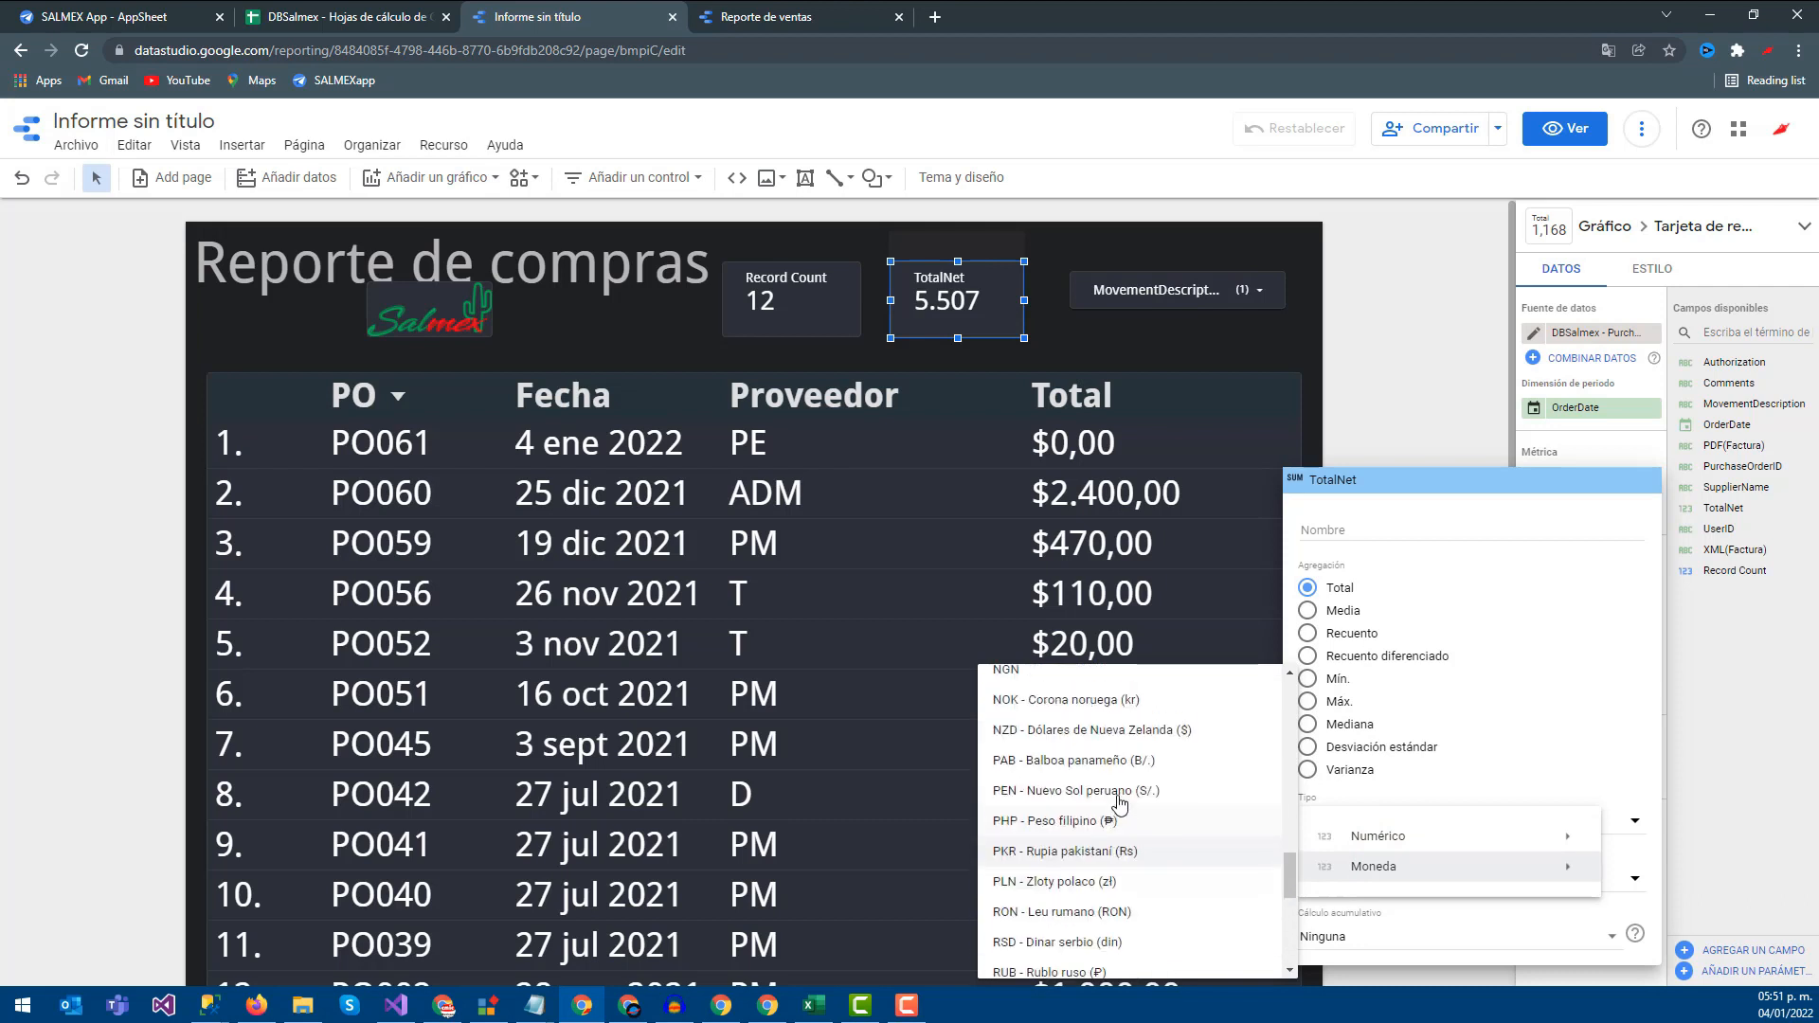
scroll(1118, 801, "up", 3)
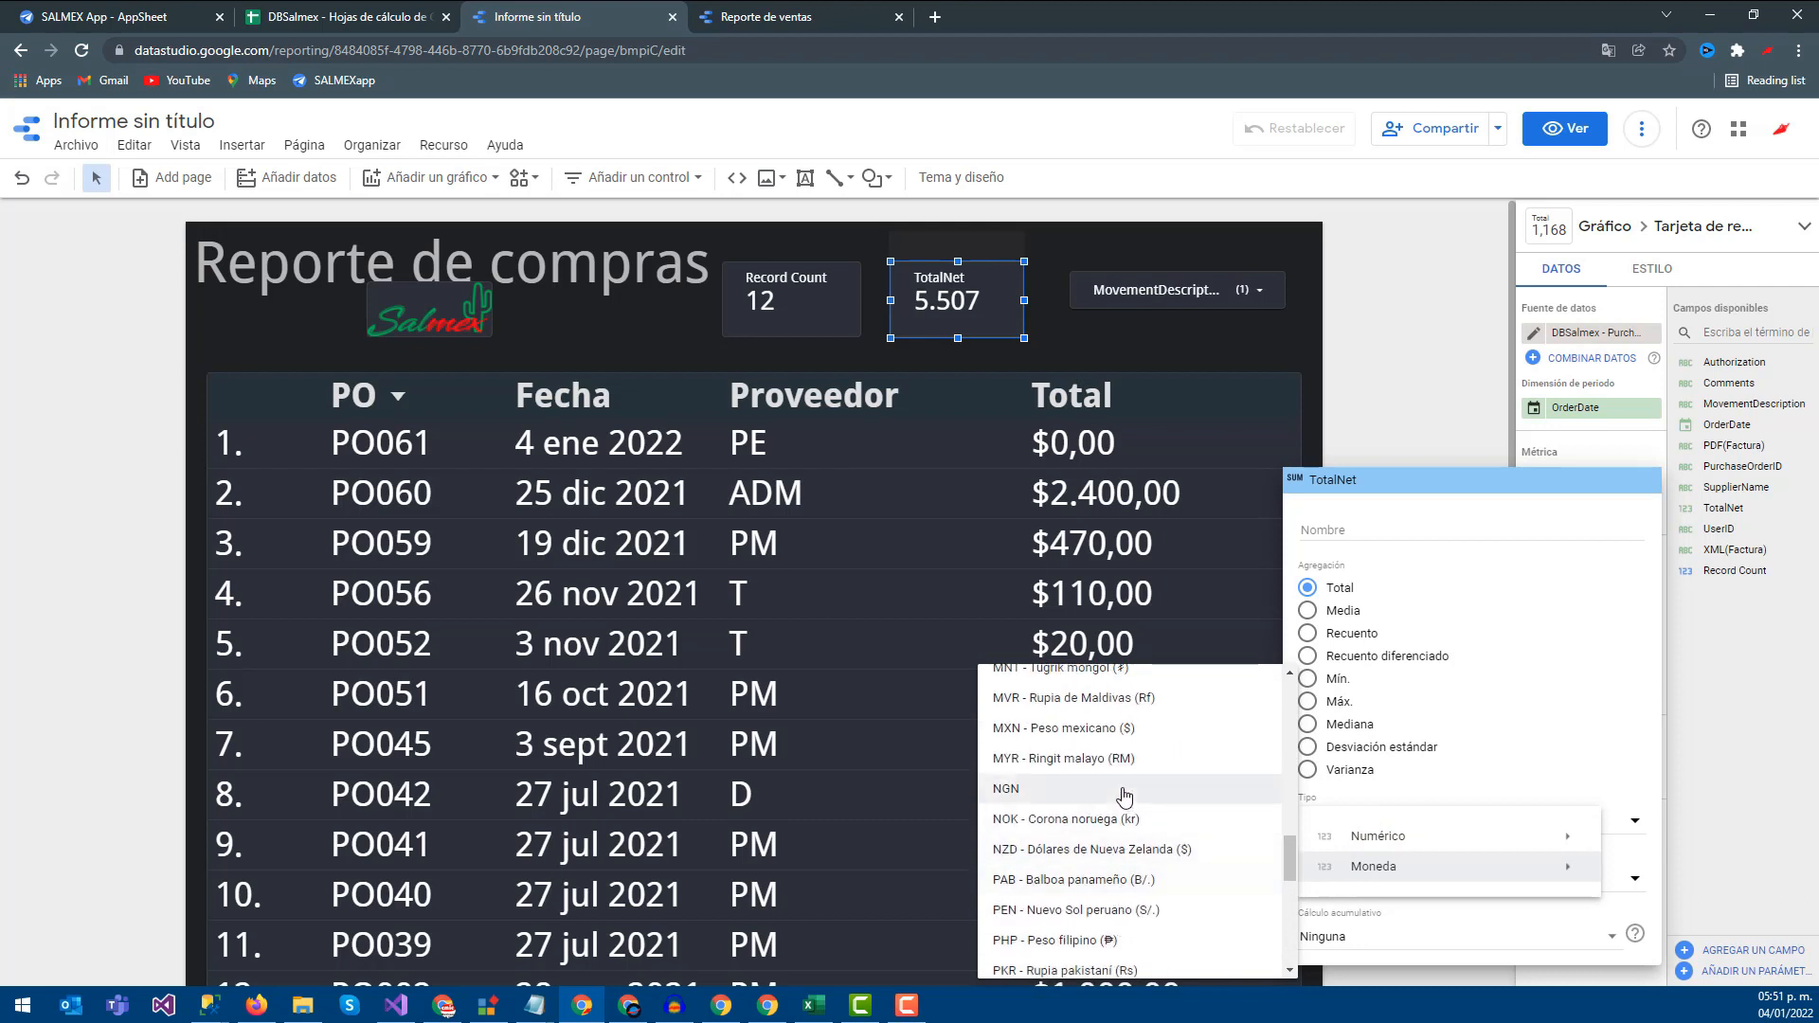
left_click(1055, 730)
left_click(1368, 349)
left_click_drag(1025, 300, 1051, 303)
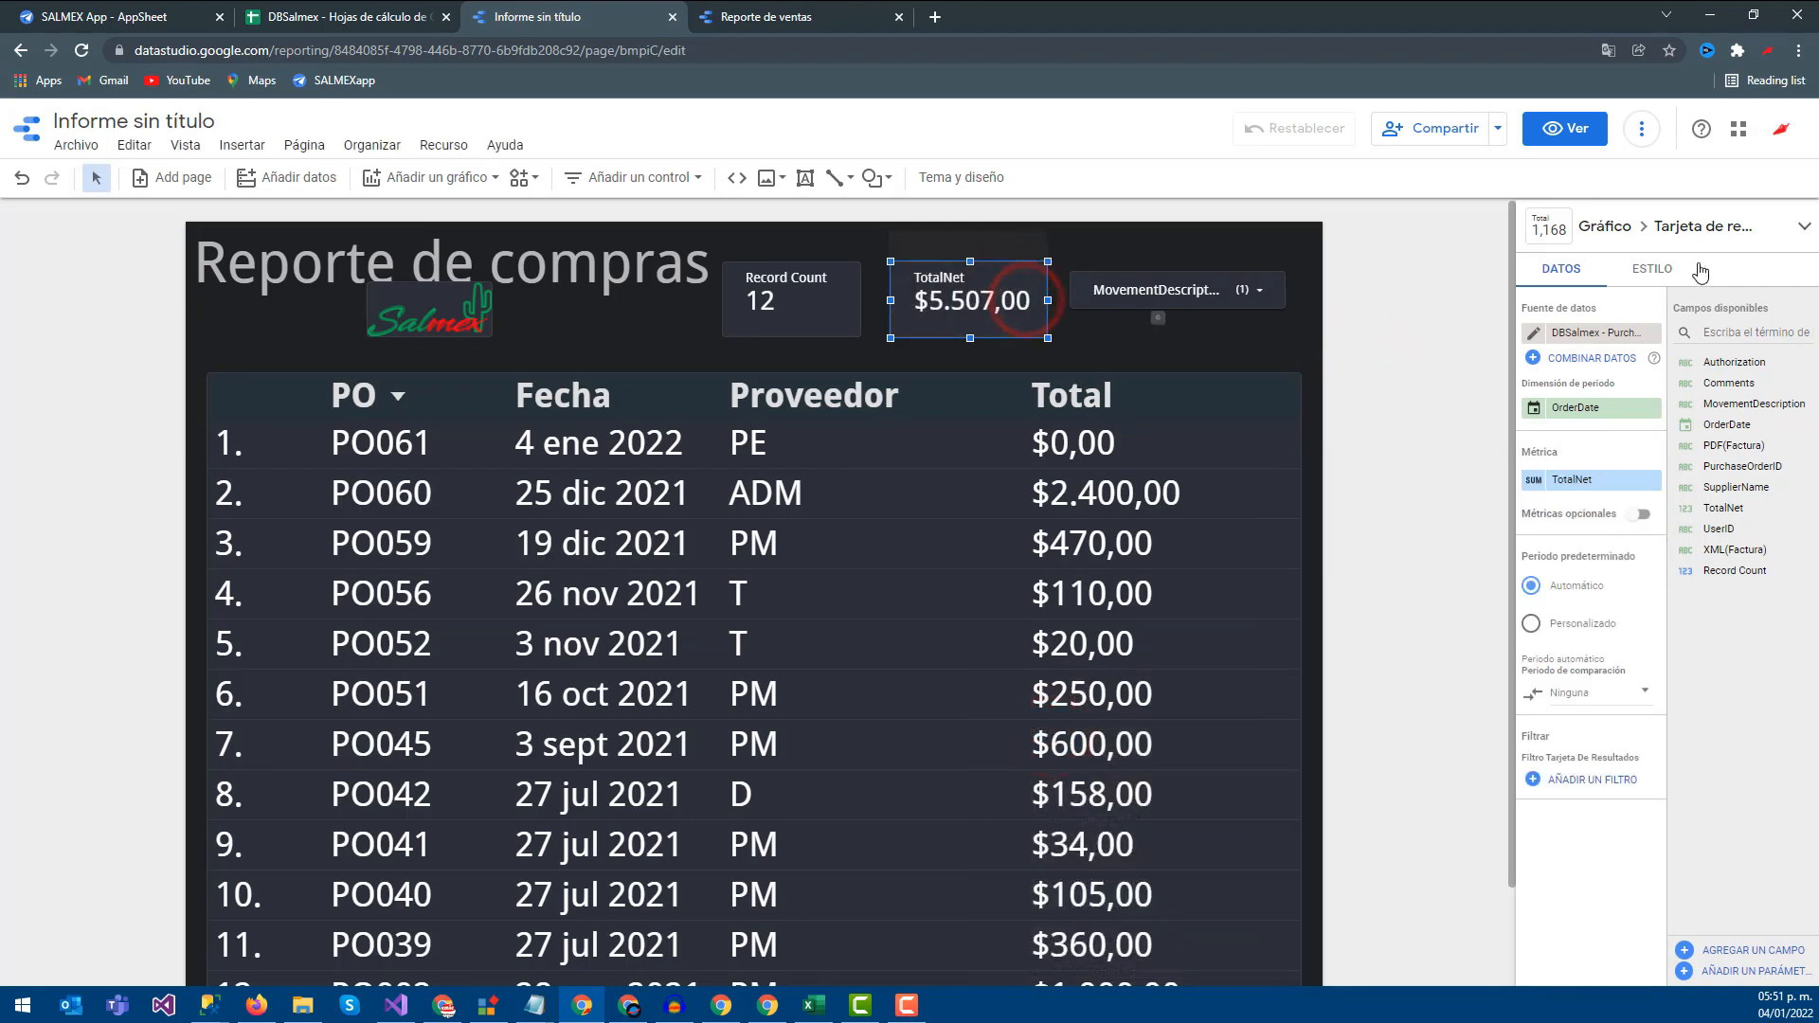
left_click(1665, 274)
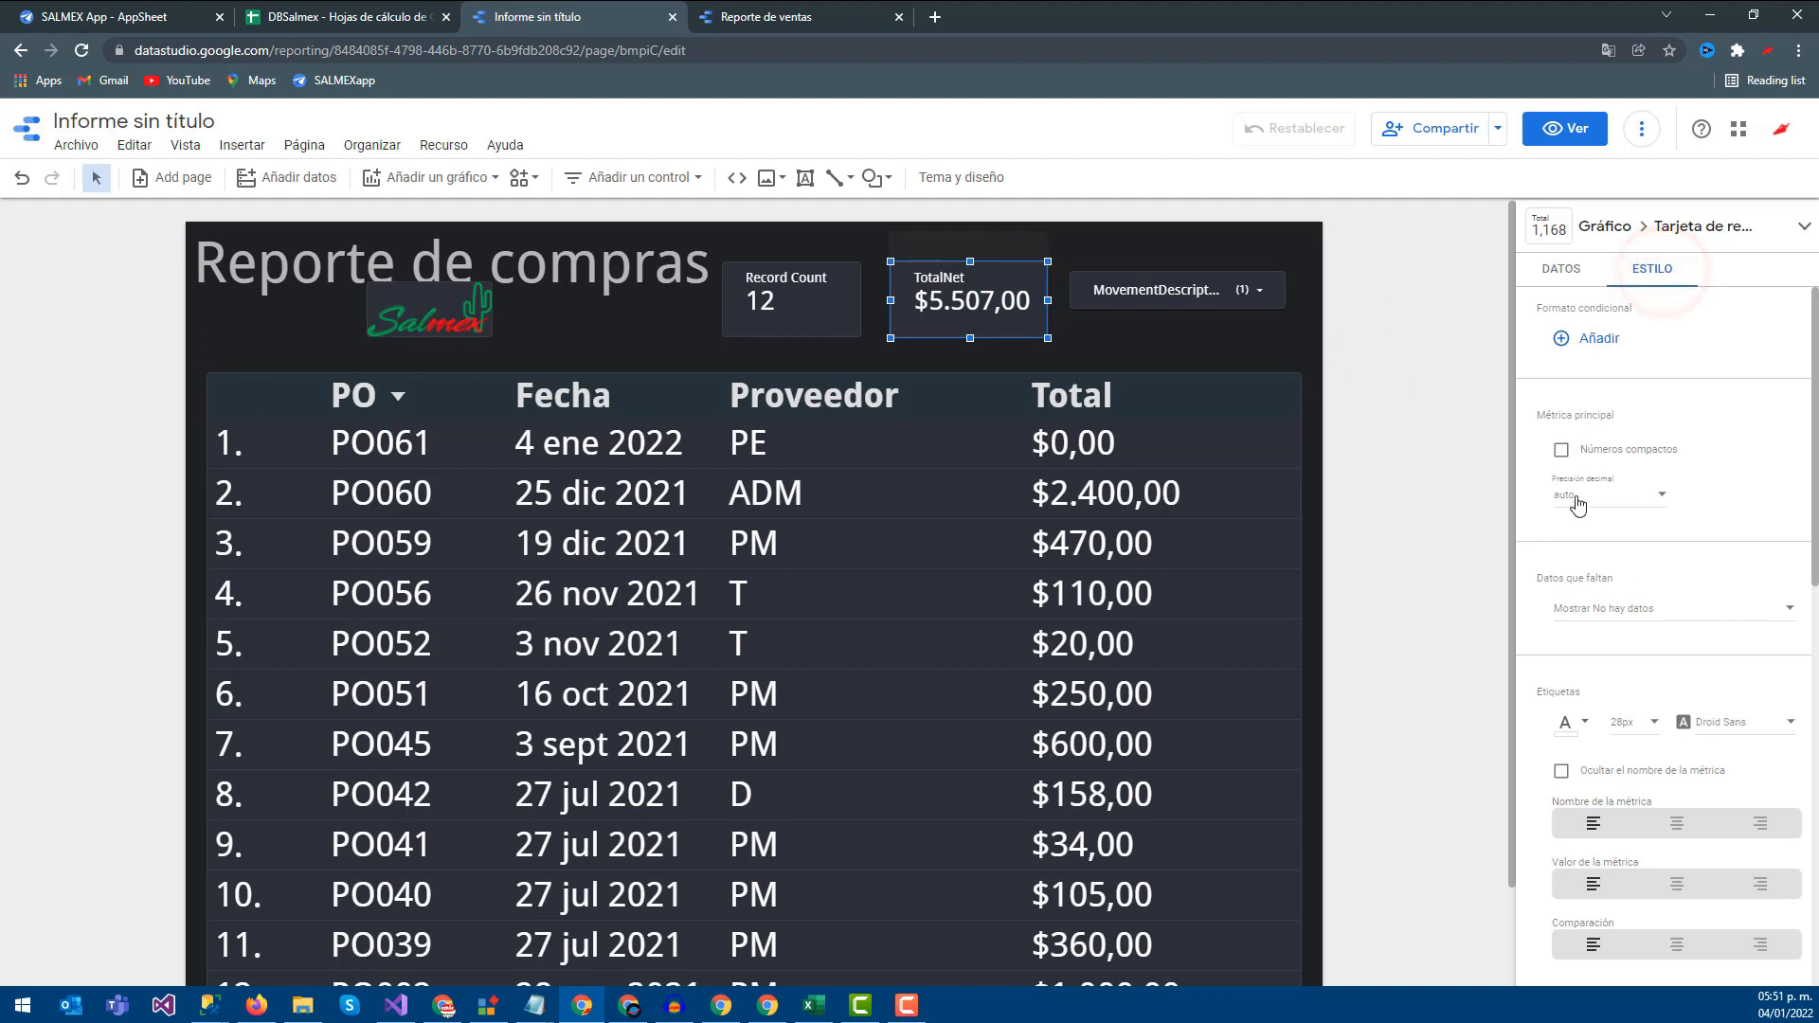
Make the TotalNet scorecard's label and value orange-yellow, then nudge the MovementDescription filter slightly up
scroll(1608, 653, "down", 1)
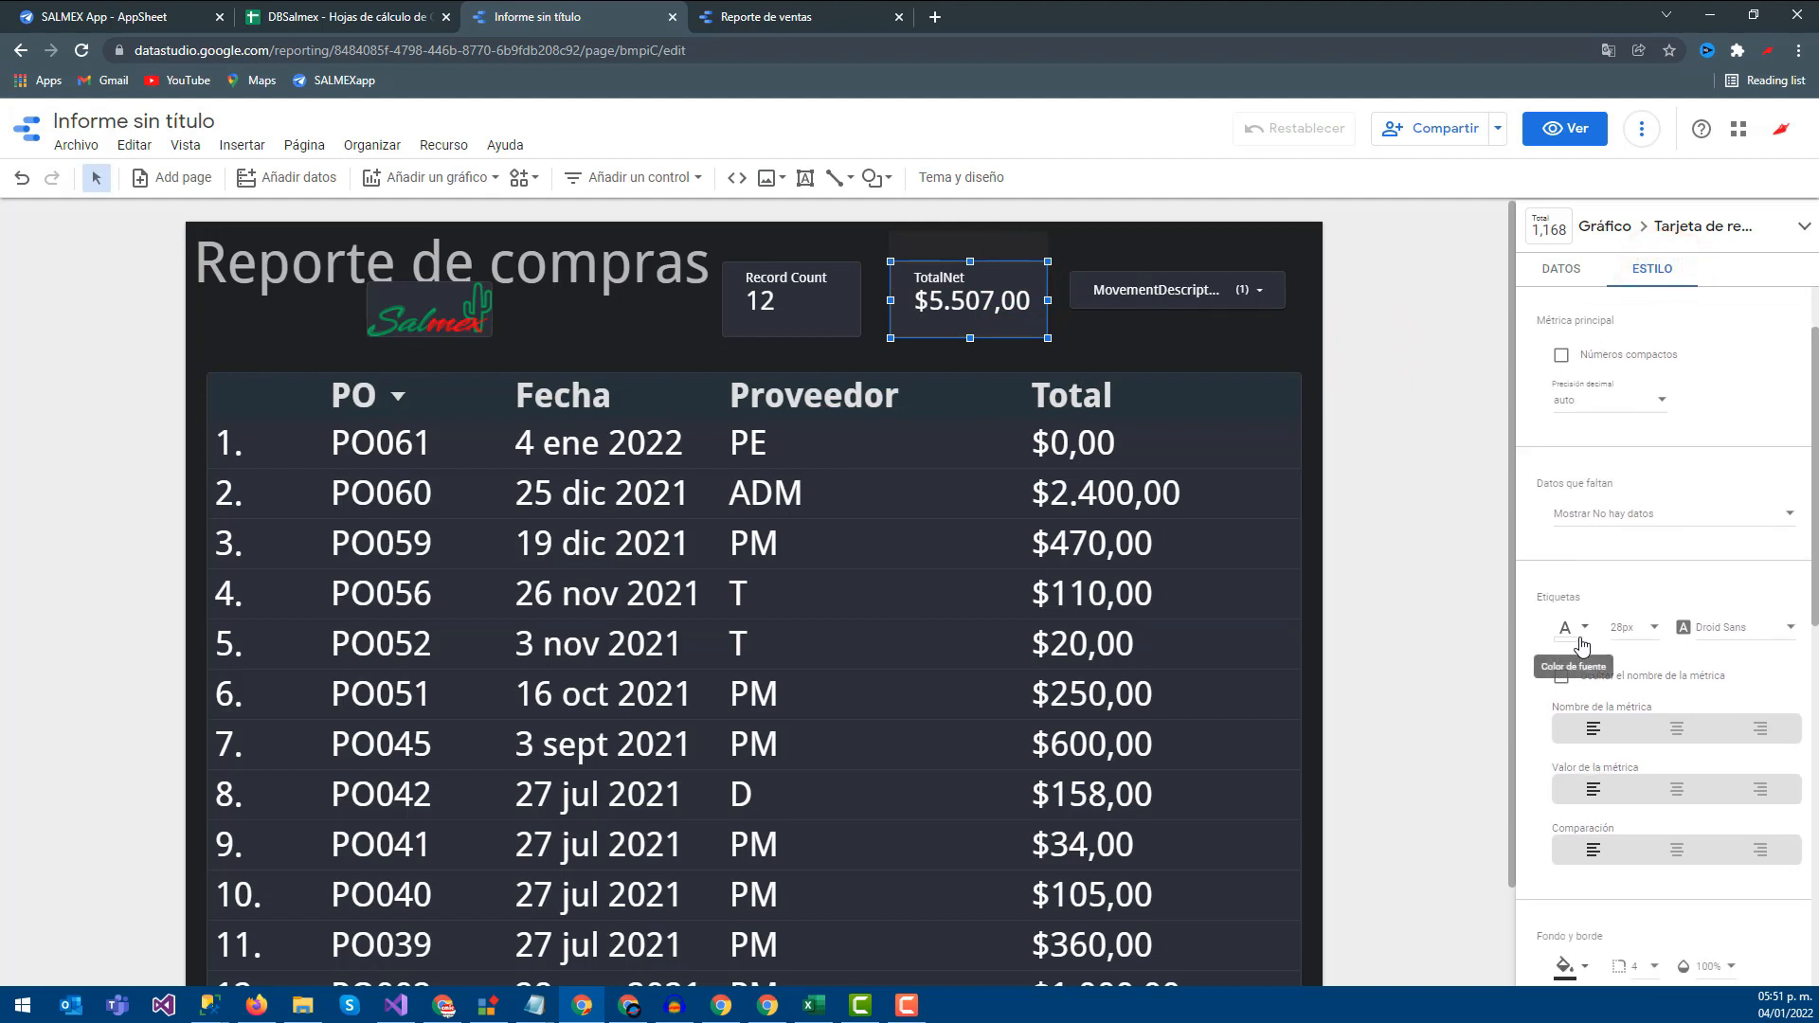
left_click(1566, 628)
left_click(1588, 702)
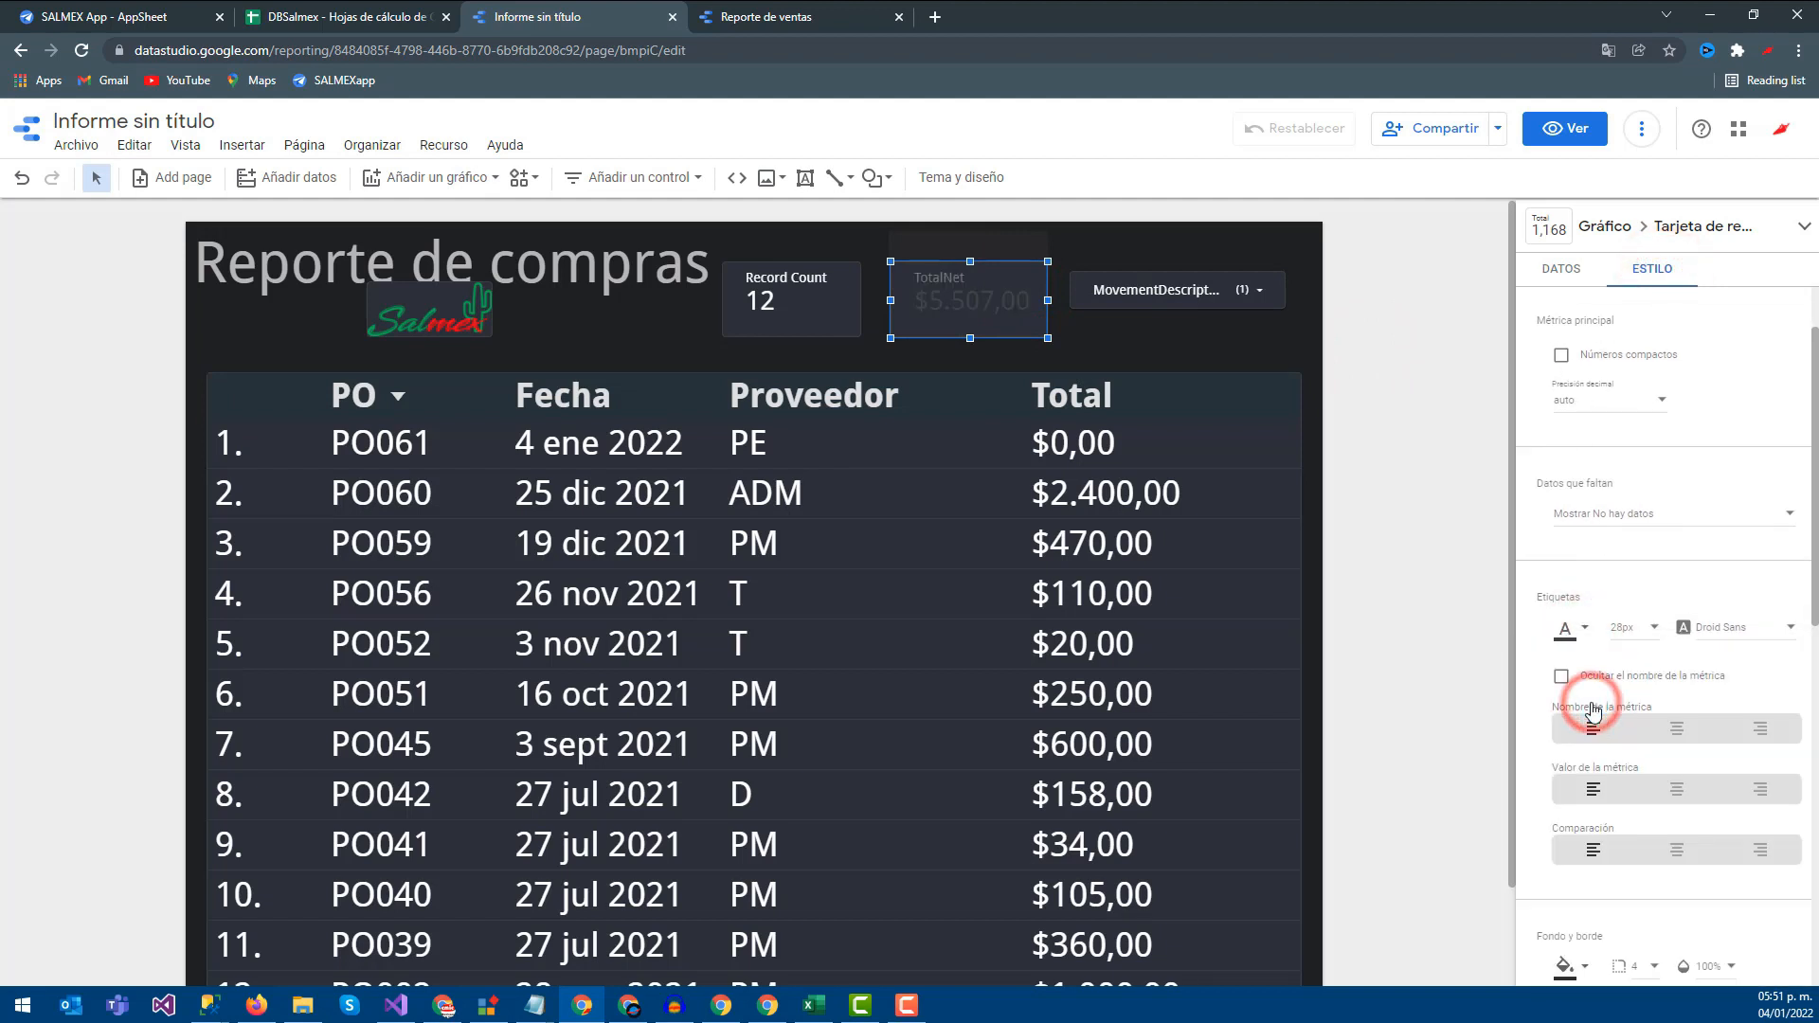
left_click(1580, 638)
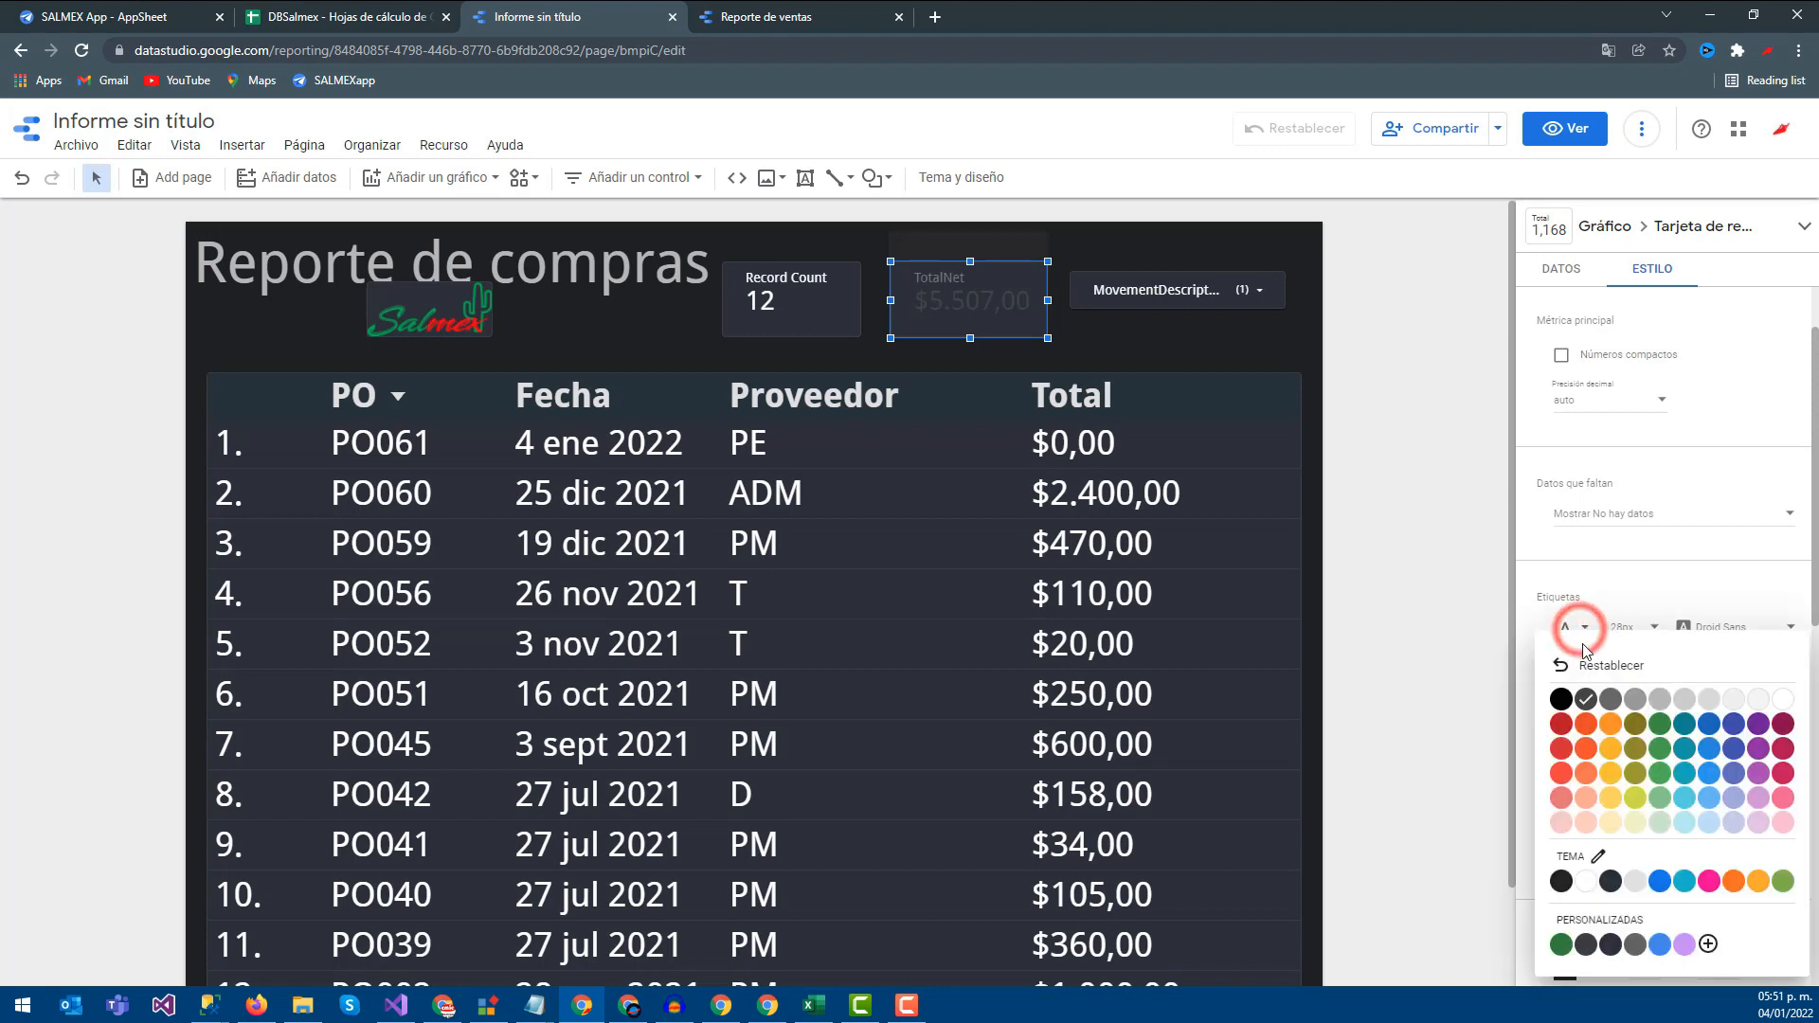
left_click(1608, 730)
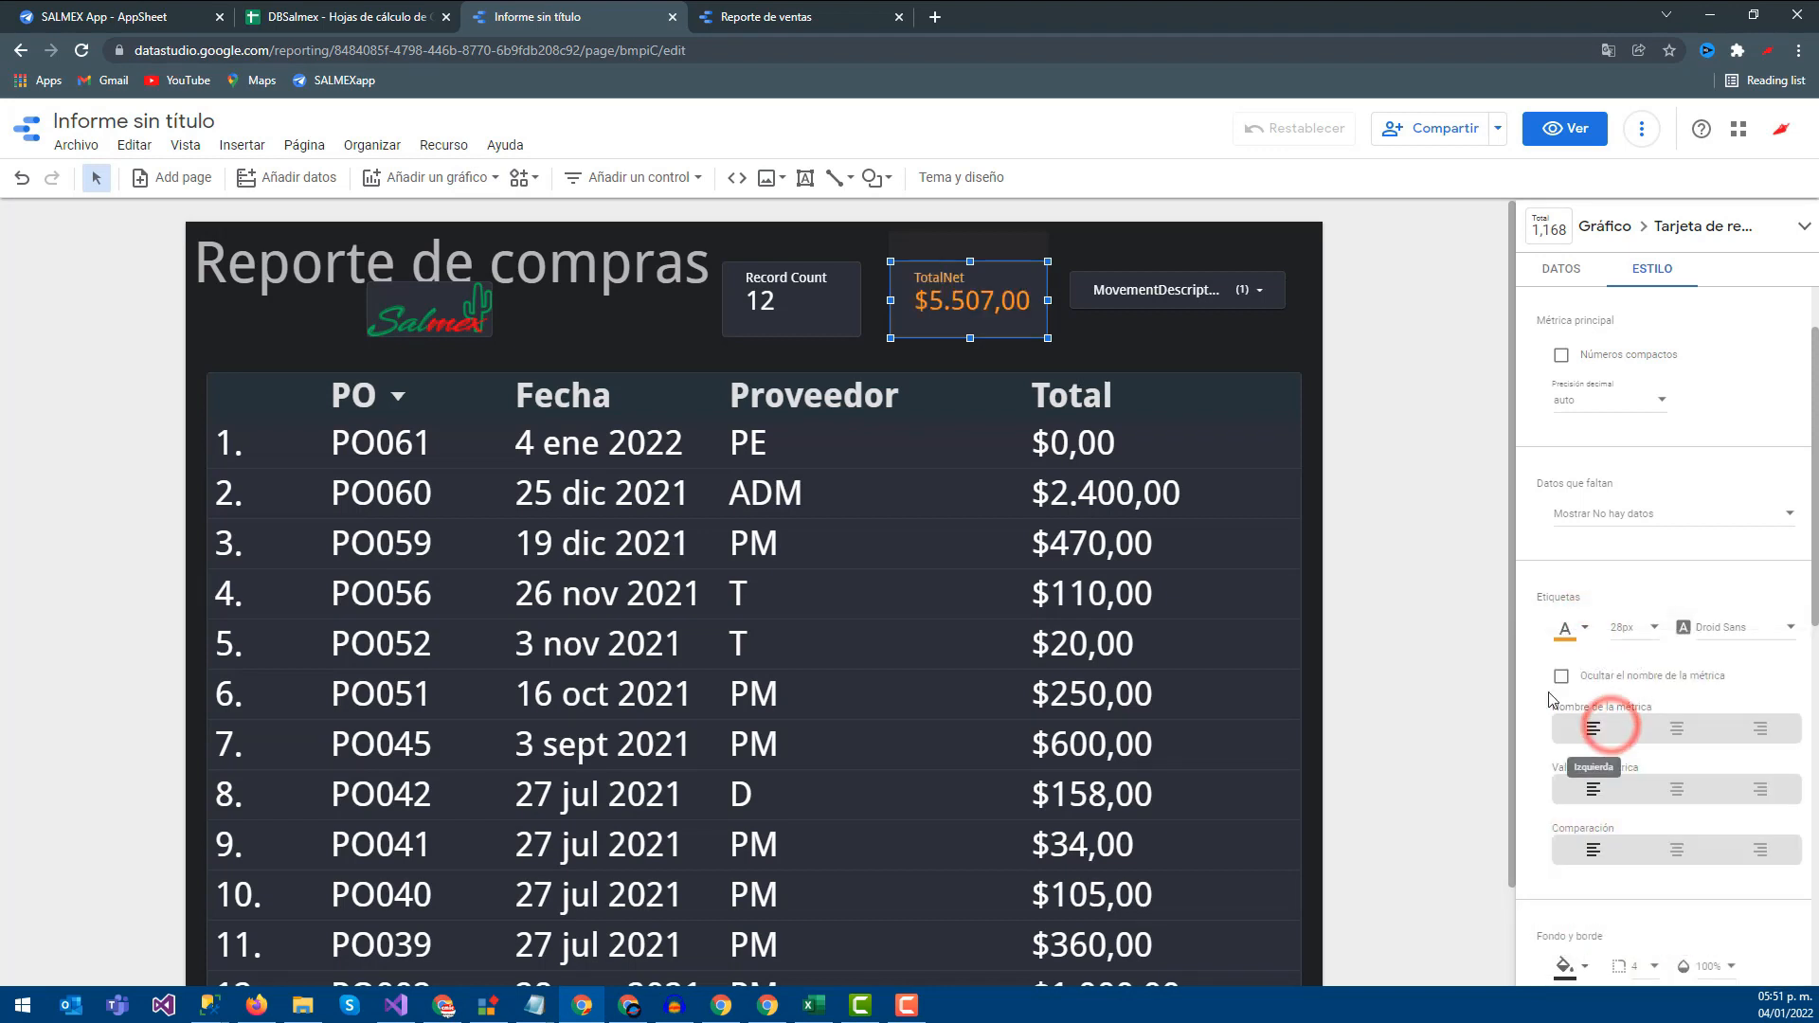
left_click(1565, 628)
left_click(1613, 753)
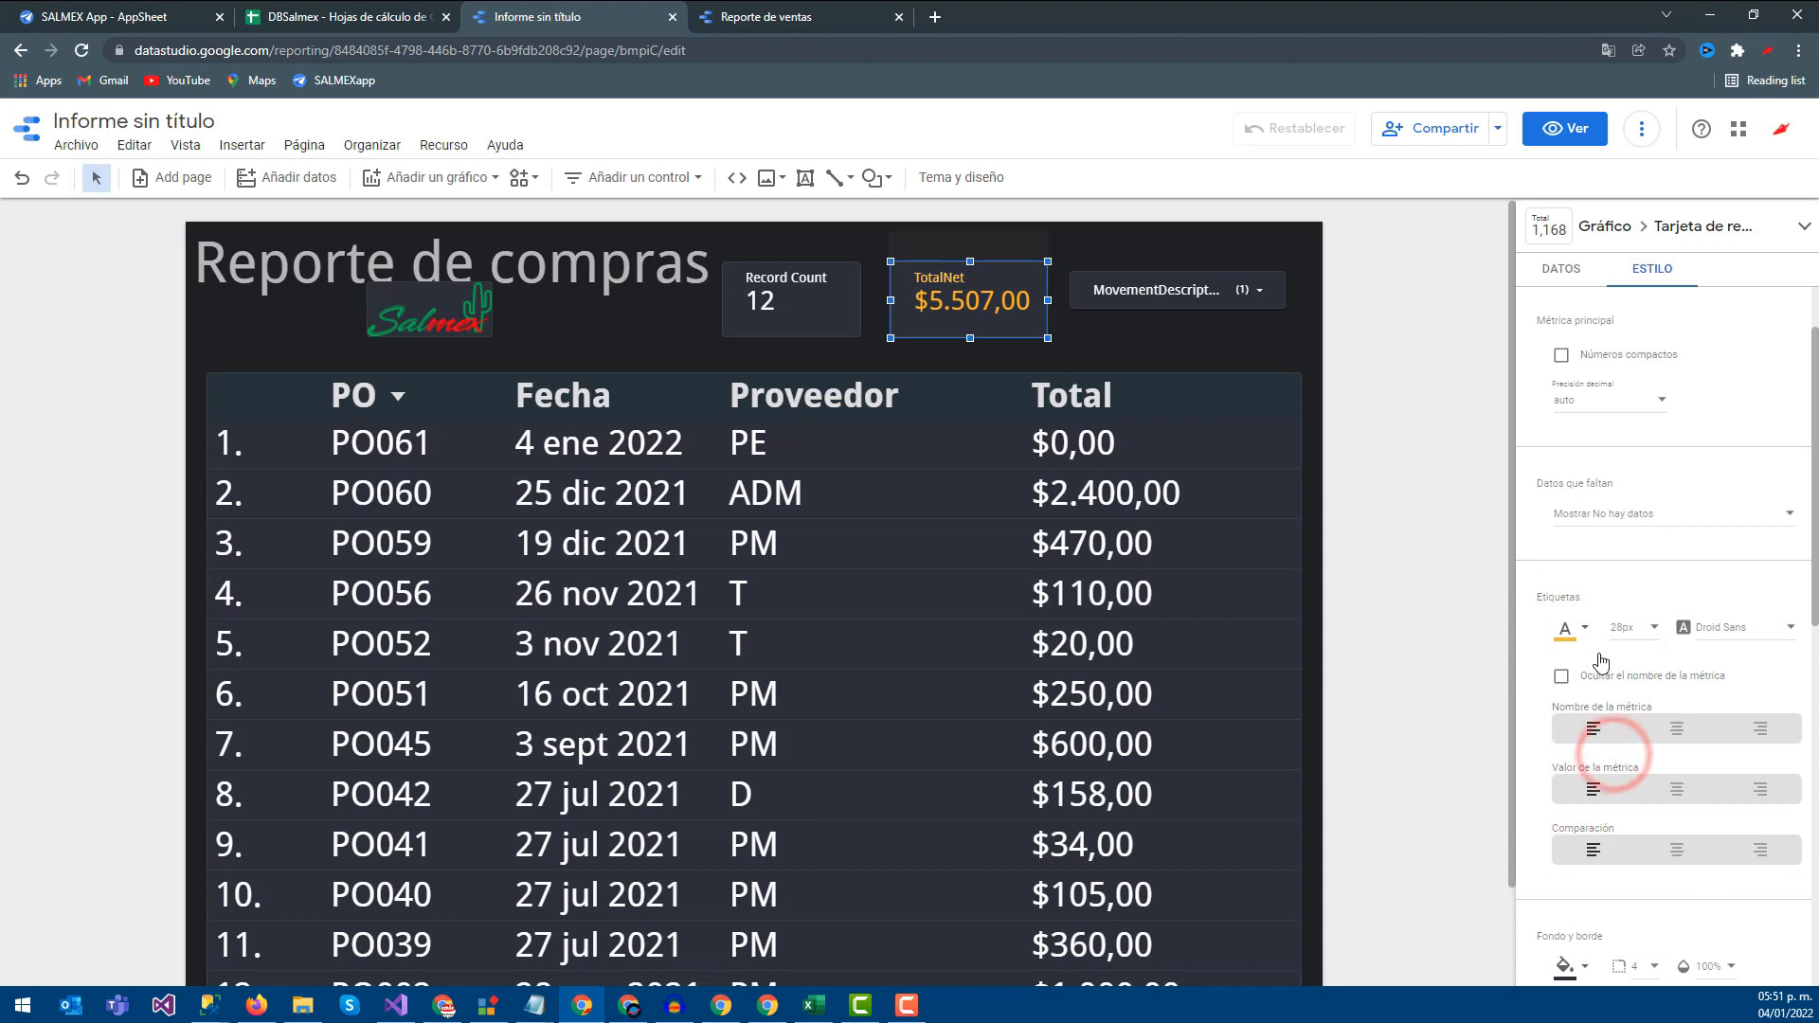
left_click(1580, 630)
left_click(1612, 746)
left_click(1453, 559)
left_click_drag(1210, 305, 1184, 290)
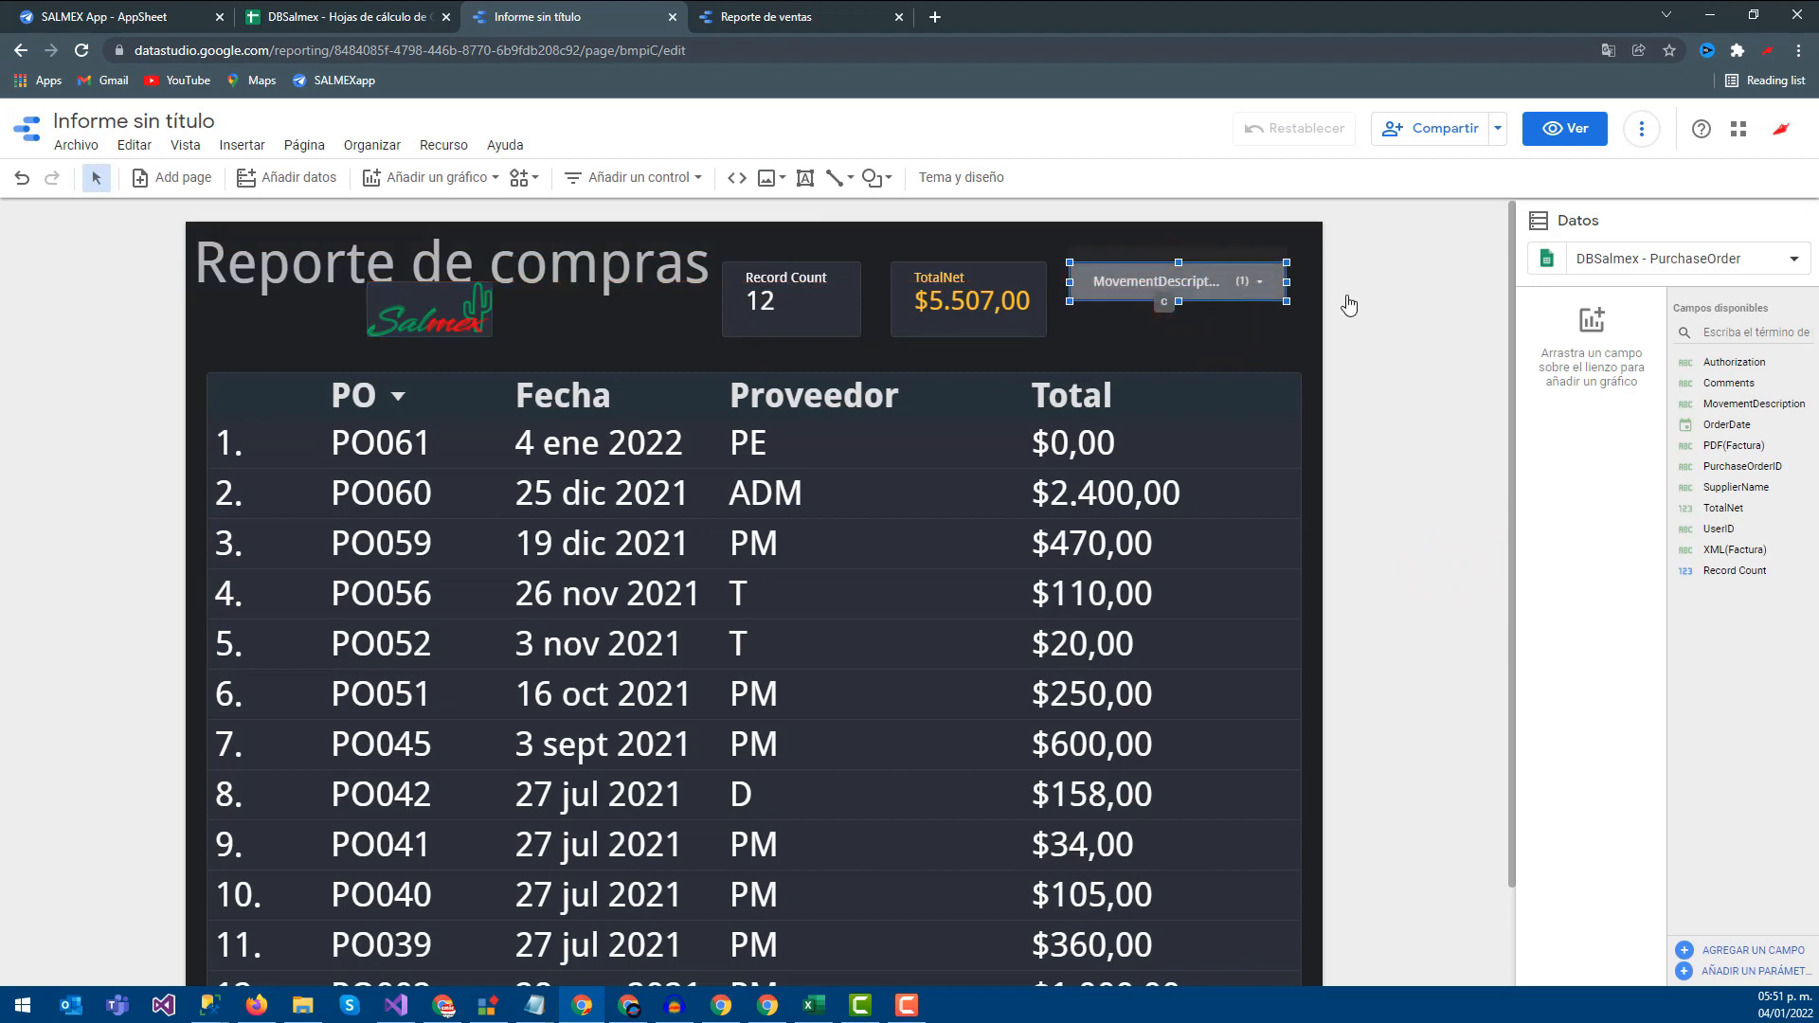
Add a Cuadro de entrada control at the top right, narrow it, and set its field to SupplierName
left_click(1383, 289)
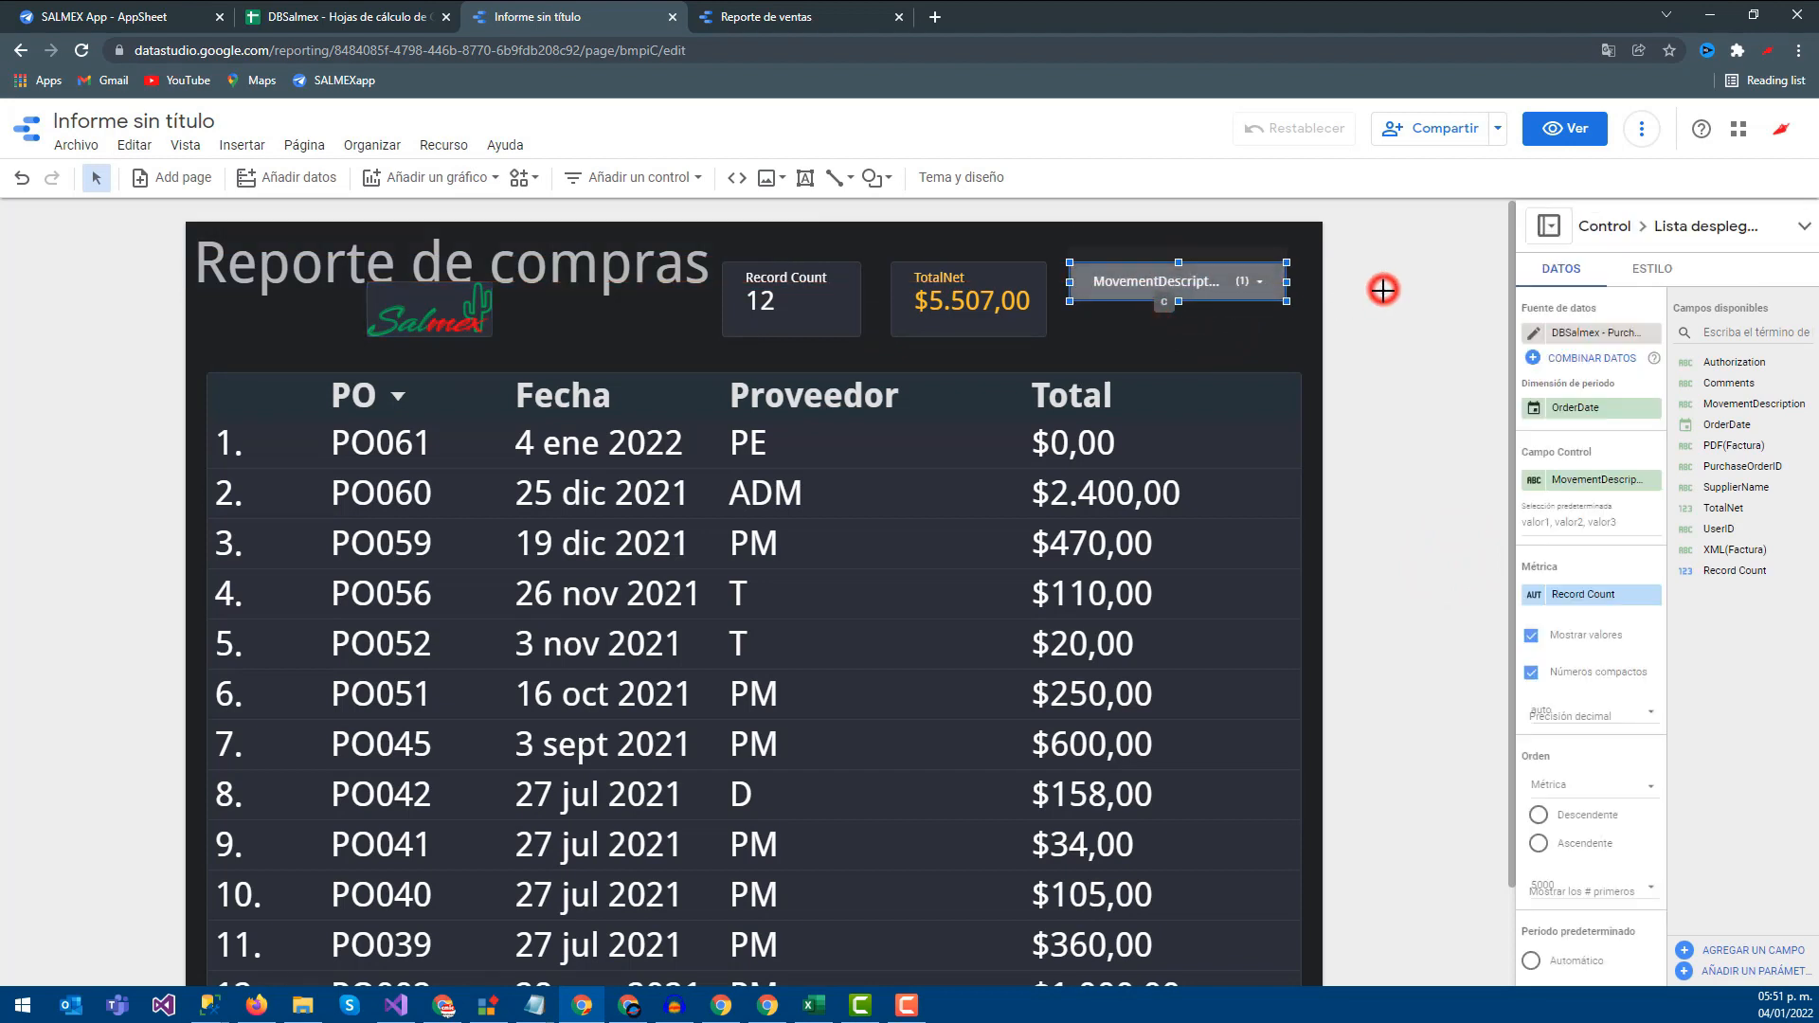
left_click(599, 177)
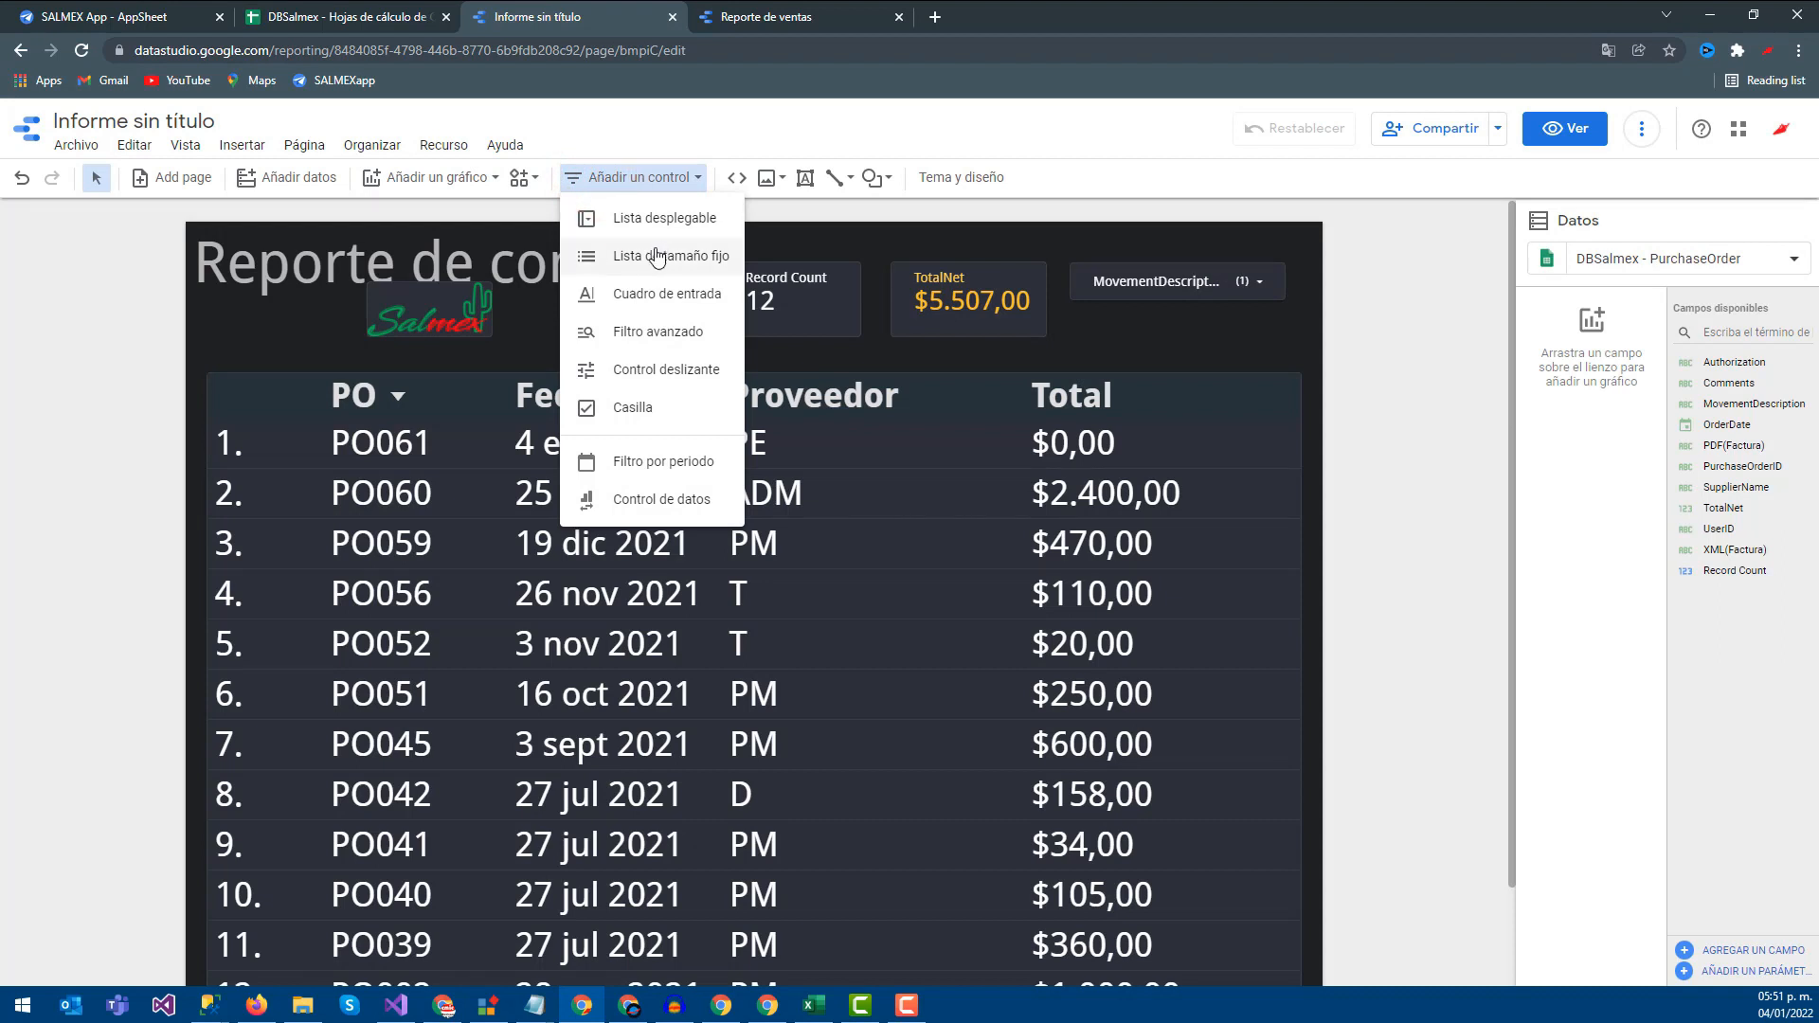
left_click(633, 298)
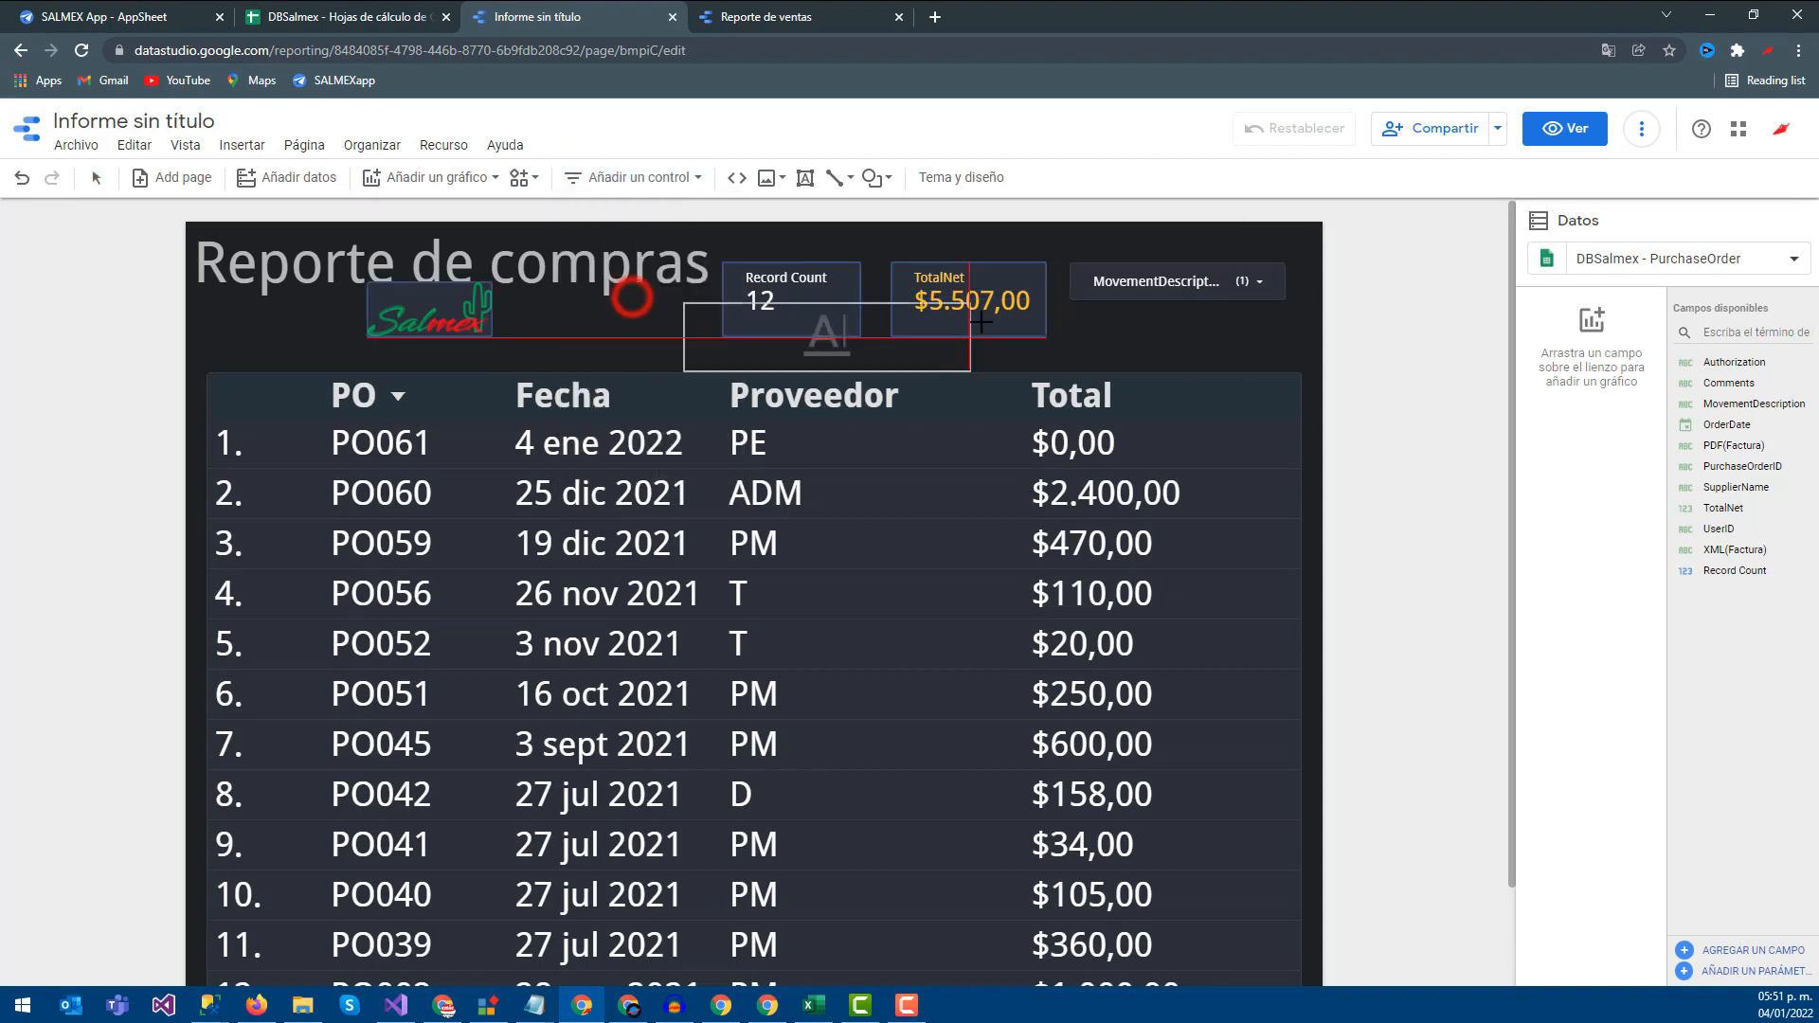
left_click(1040, 315)
left_click_drag(1031, 343, 1077, 343)
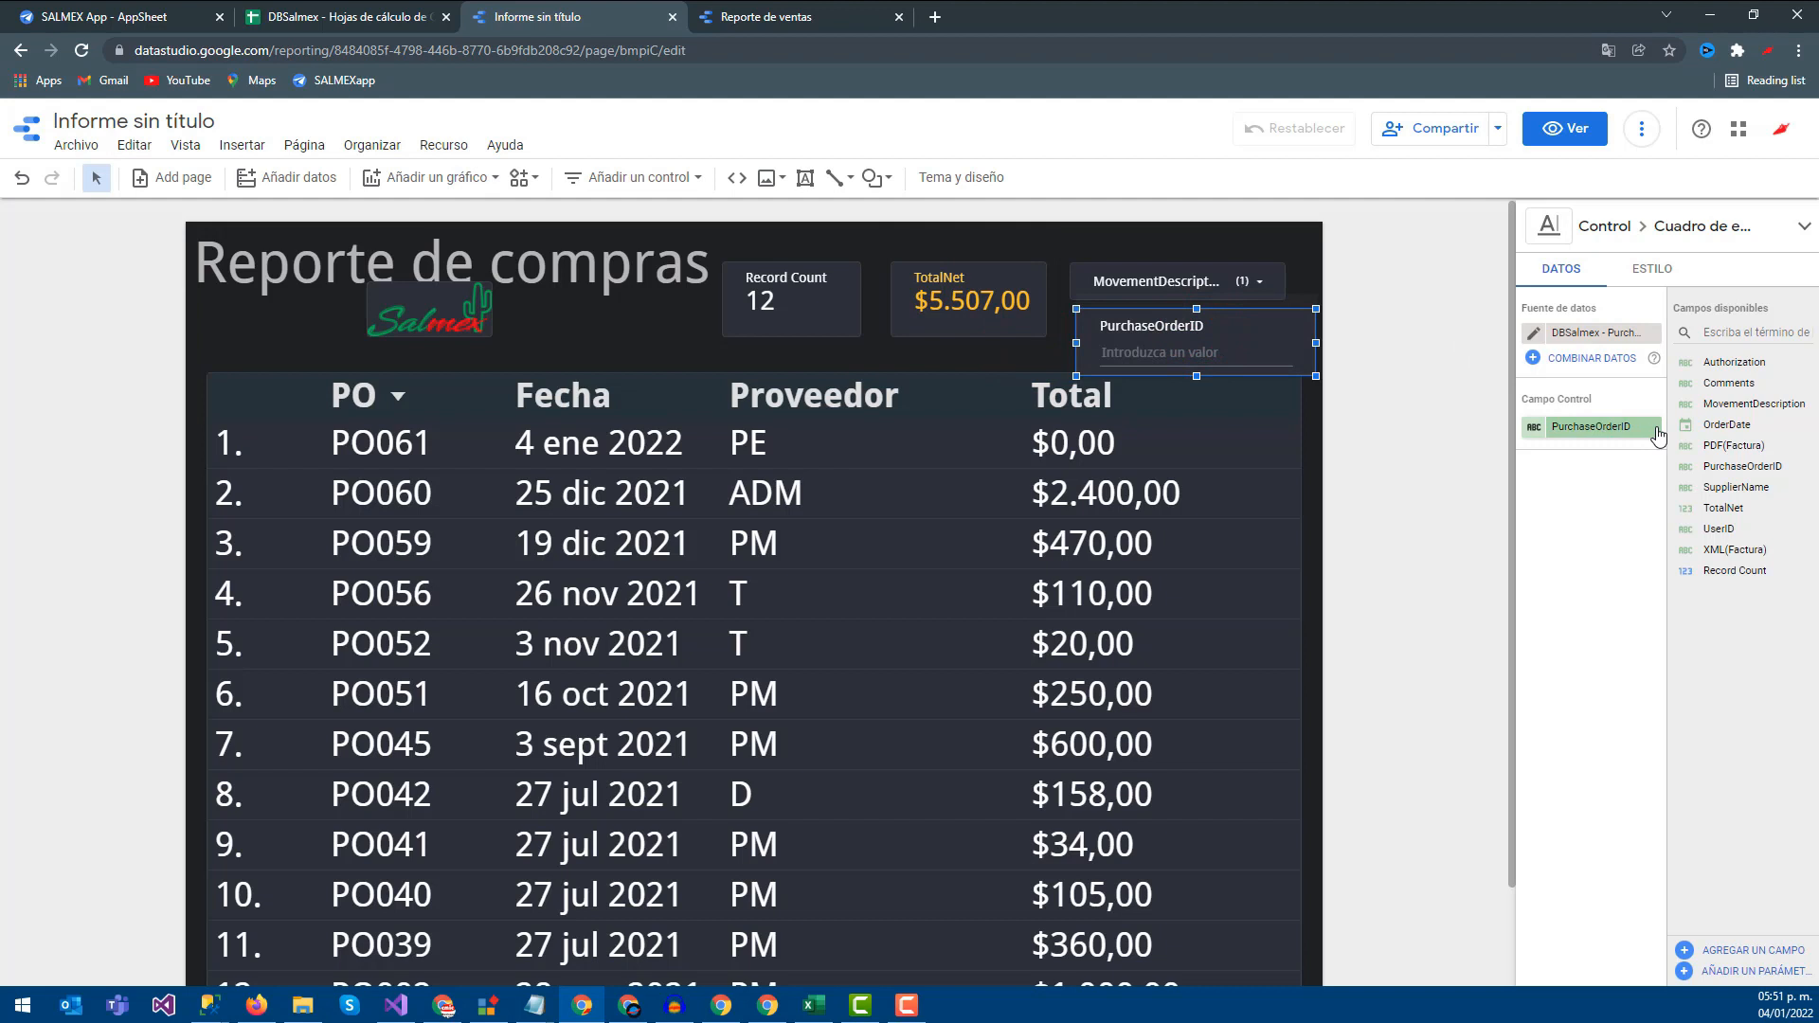
left_click_drag(1746, 489, 1618, 440)
Reposition the purchase table slightly and select the SupplierName filter box
left_click_drag(1165, 345, 1146, 335)
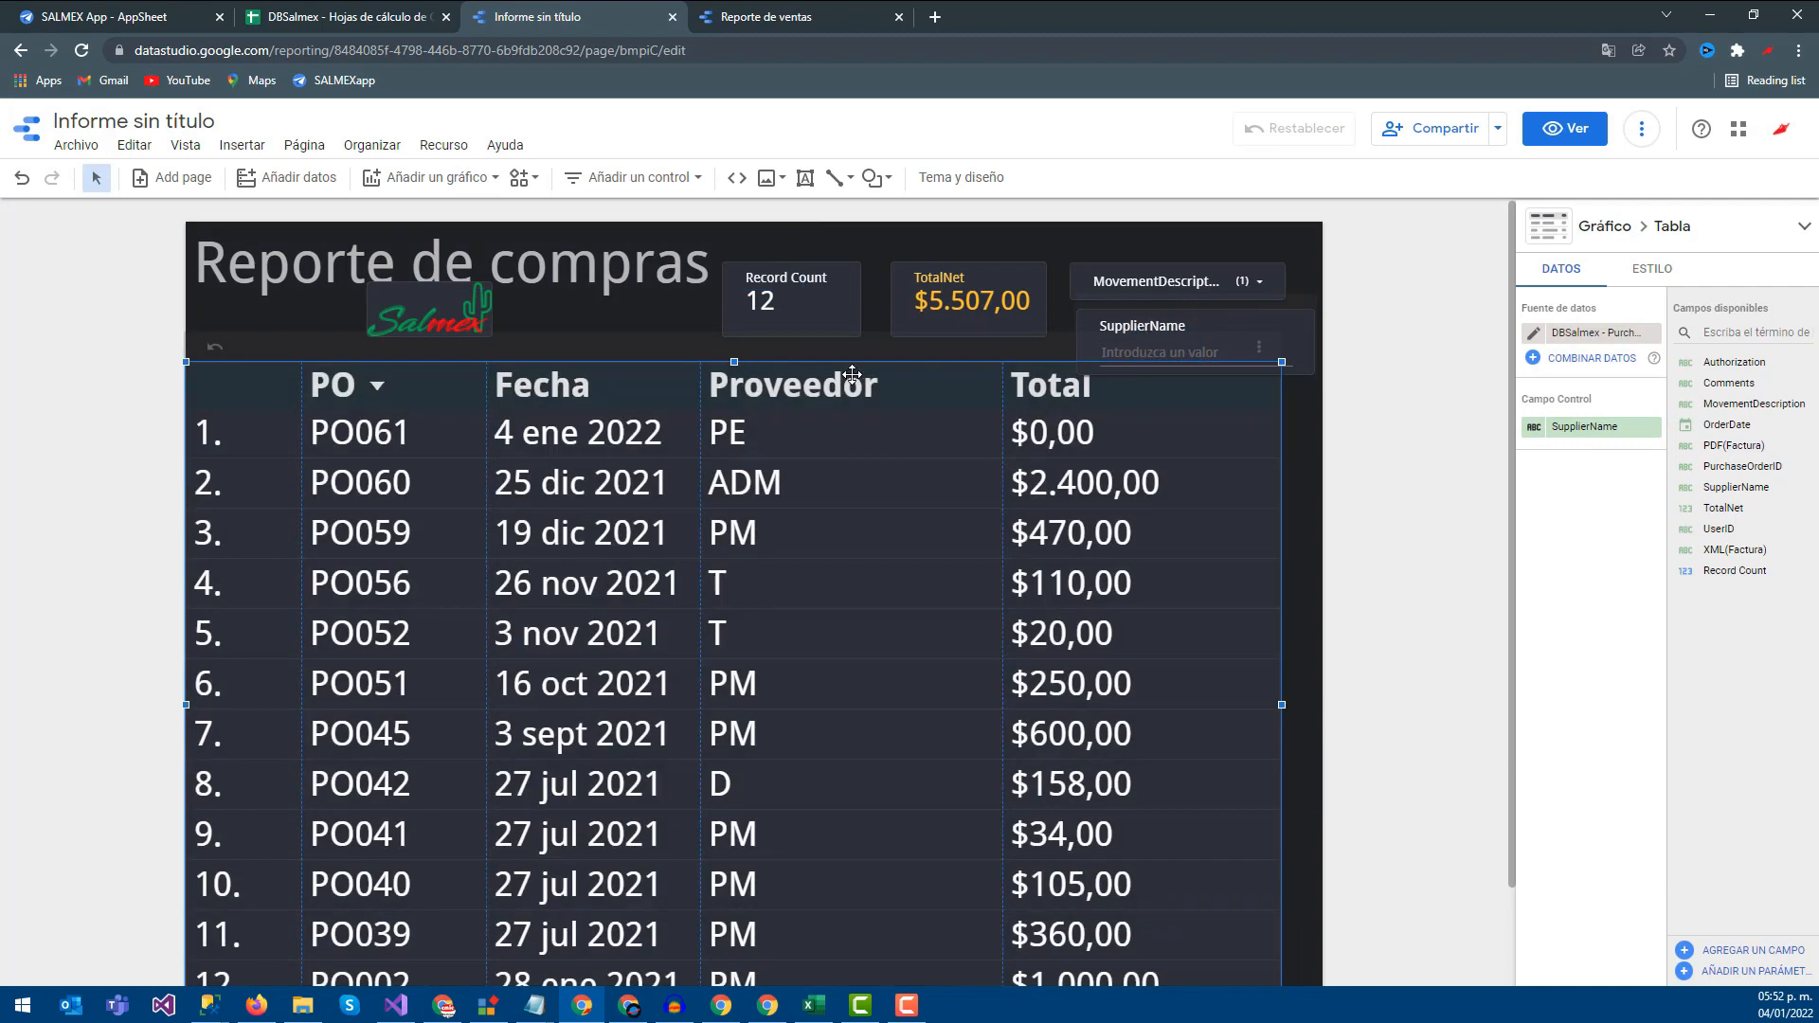
left_click_drag(829, 361, 883, 374)
left_click(1213, 350)
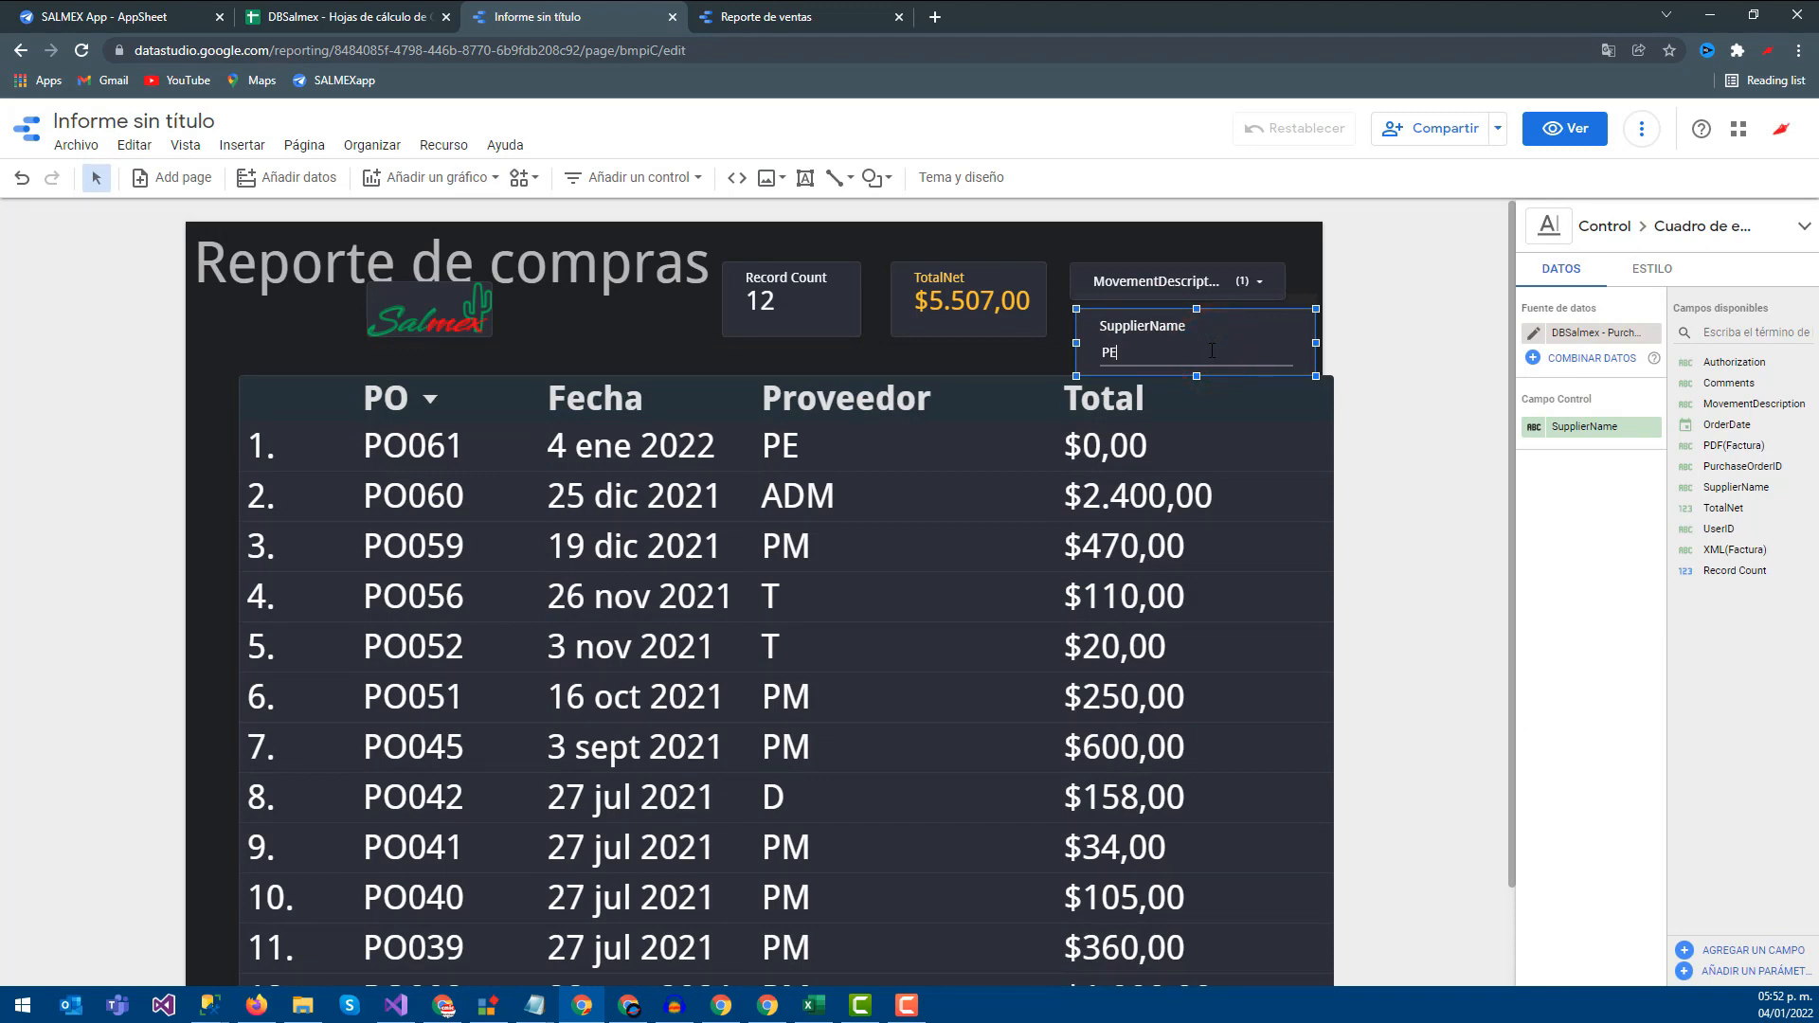
Filter the table to supplier PE, then drag the purchase table to the page's centre
key("Return")
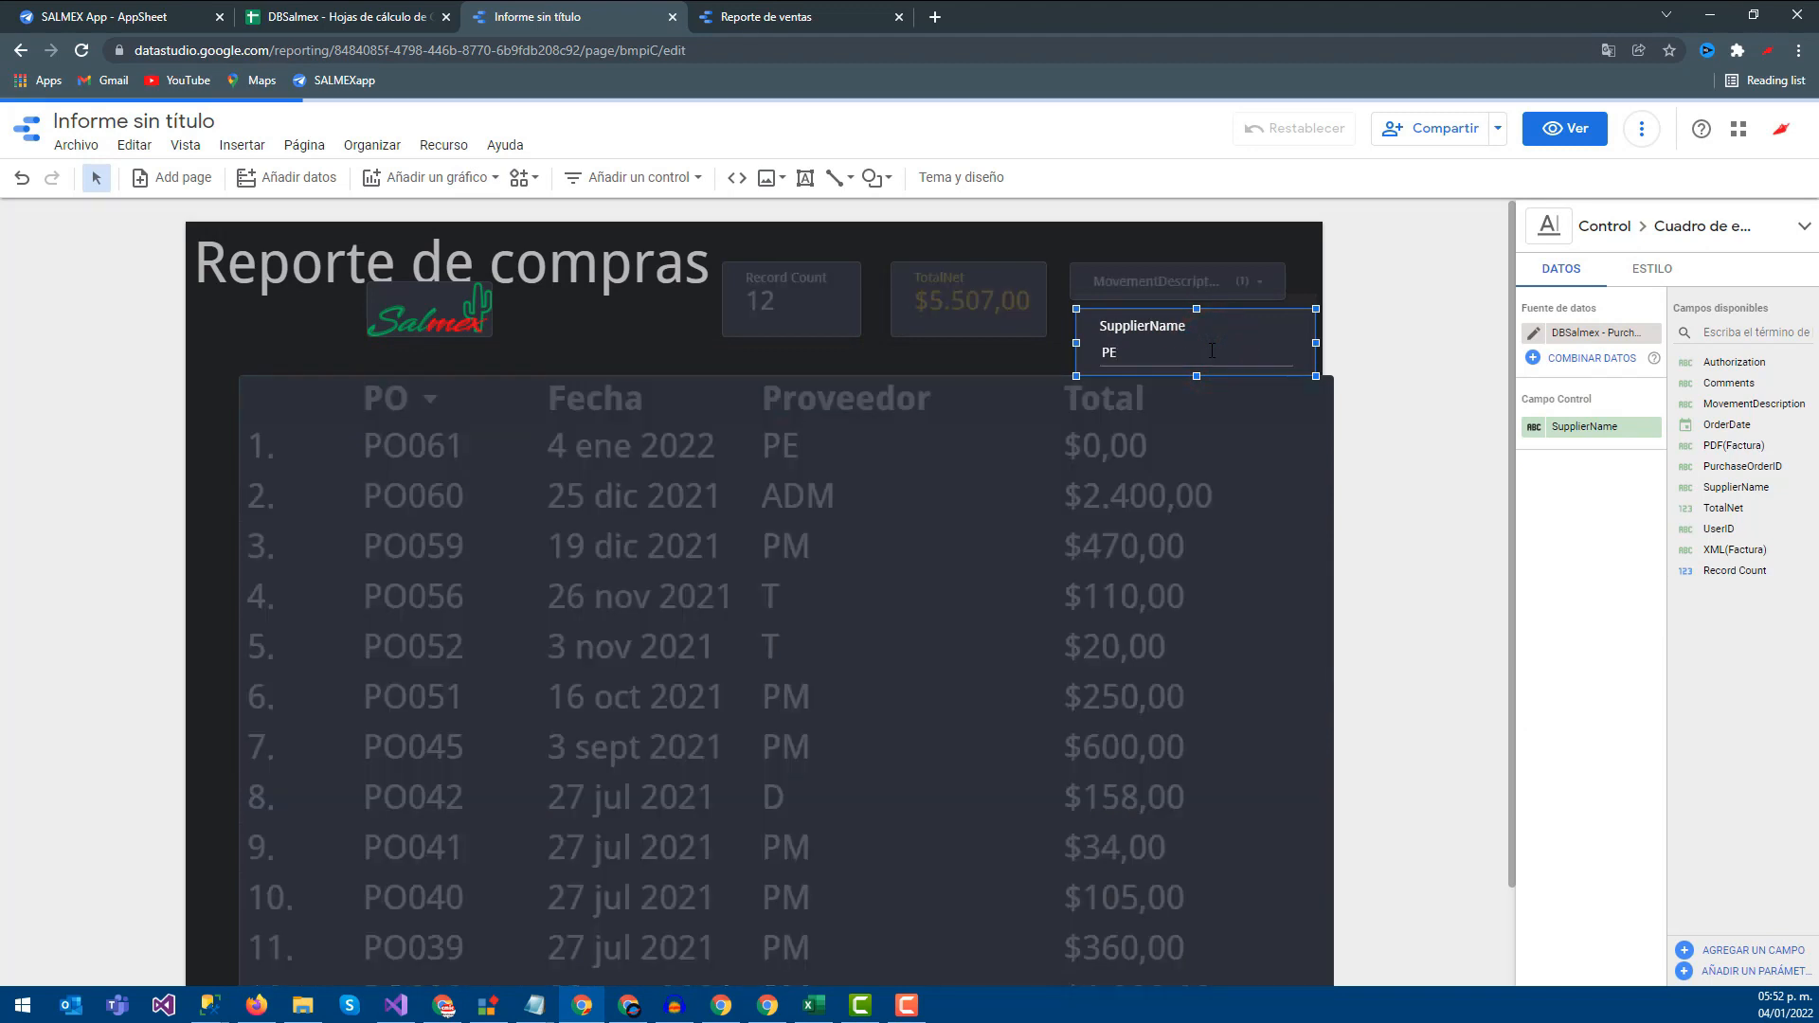
left_click(1140, 353)
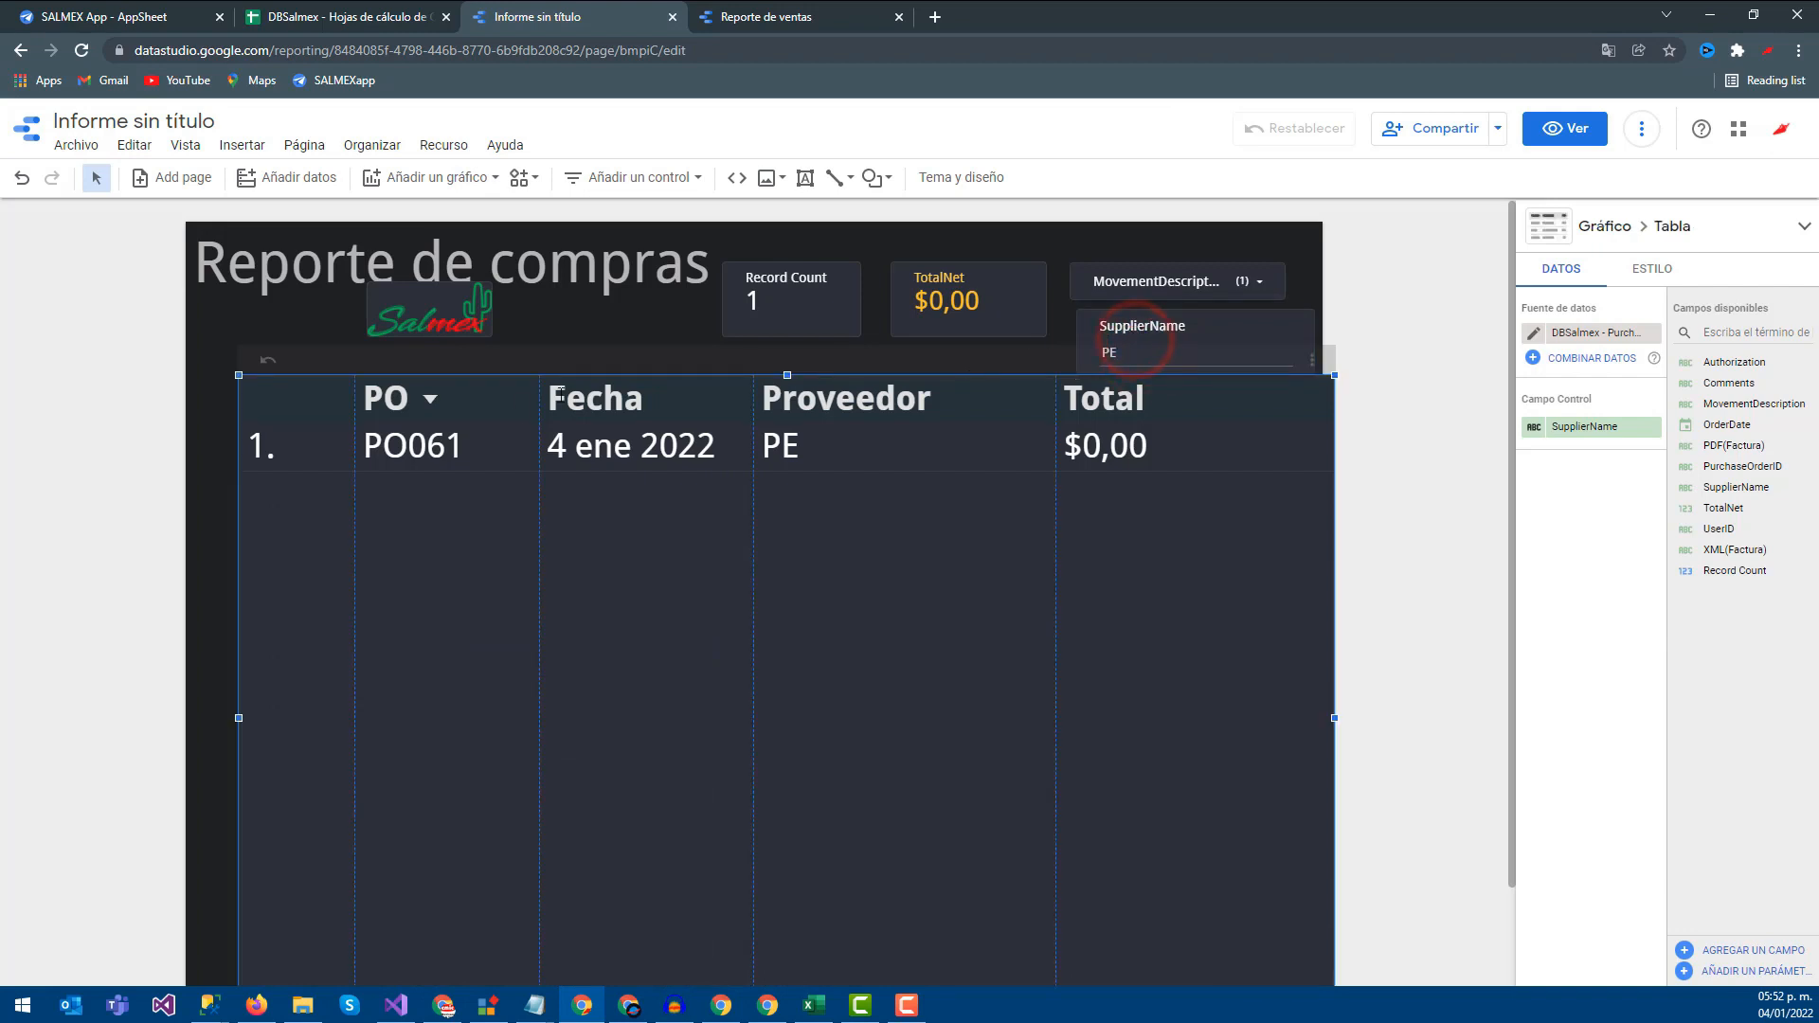
left_click(1129, 339)
left_click(379, 374)
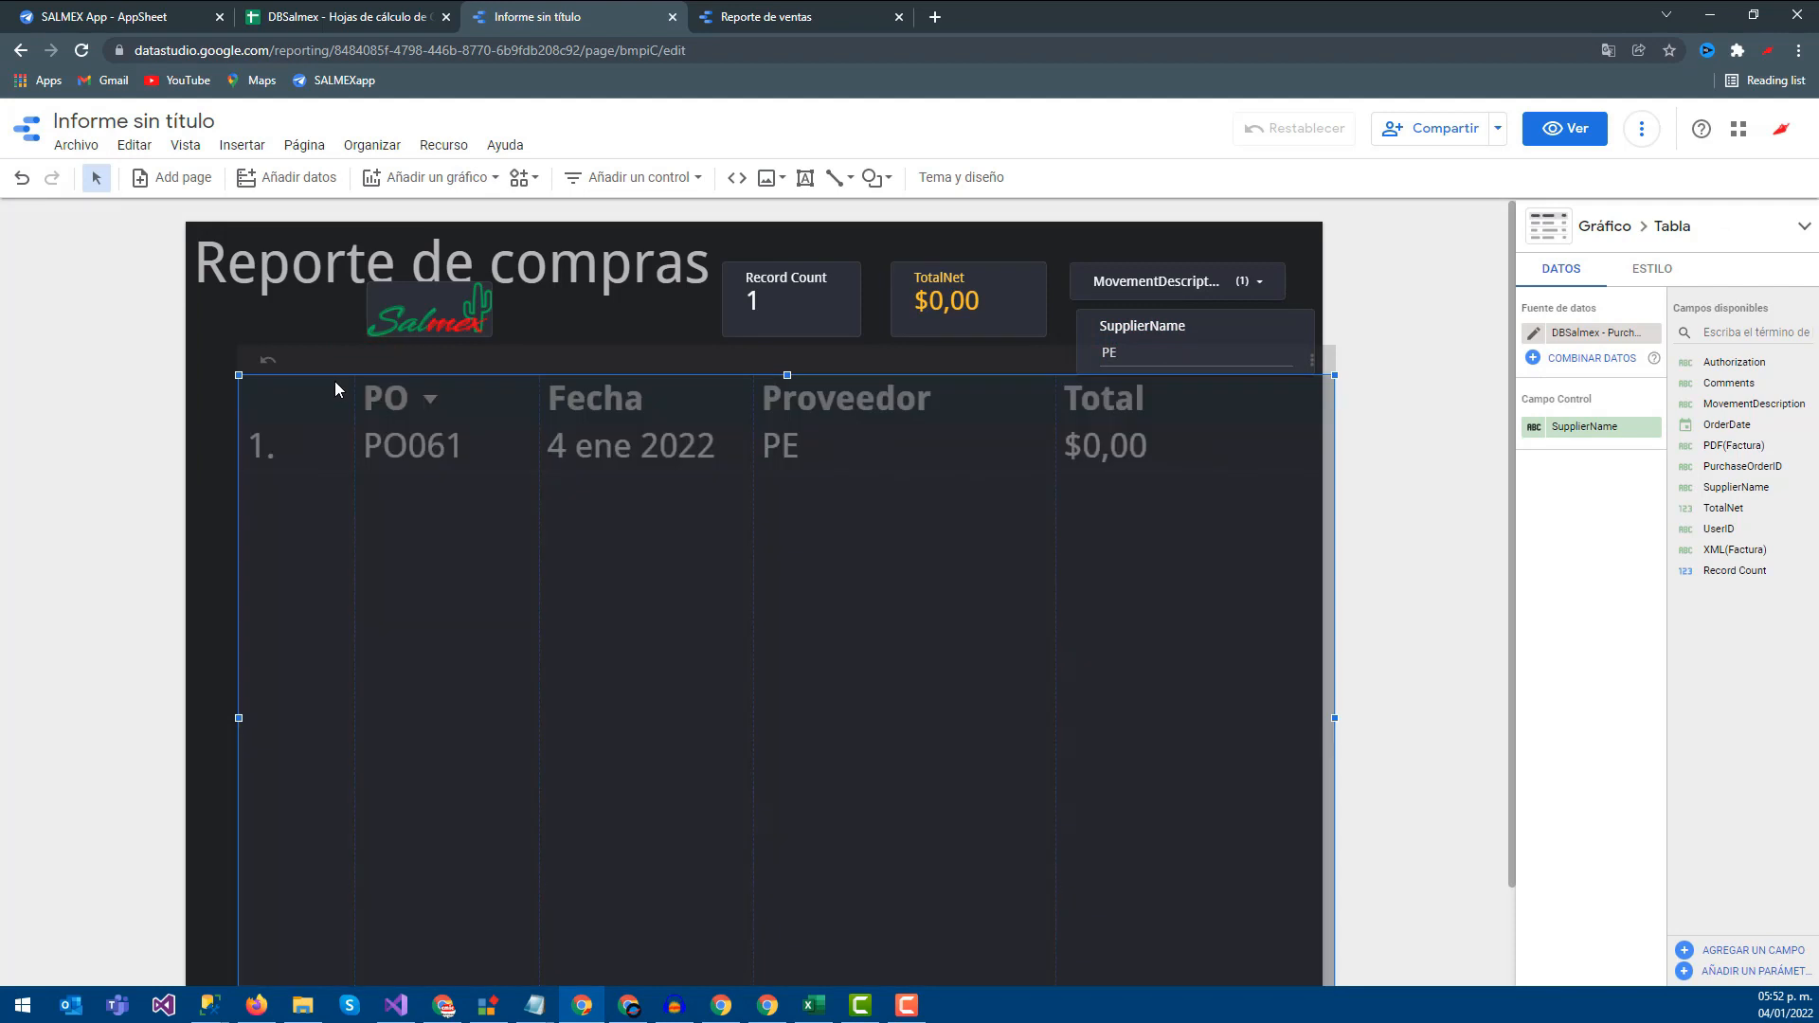
left_click_drag(333, 381, 352, 379)
Test the SupplierName box with PM, then clear it so all 12 purchases show again
left_click(1133, 348)
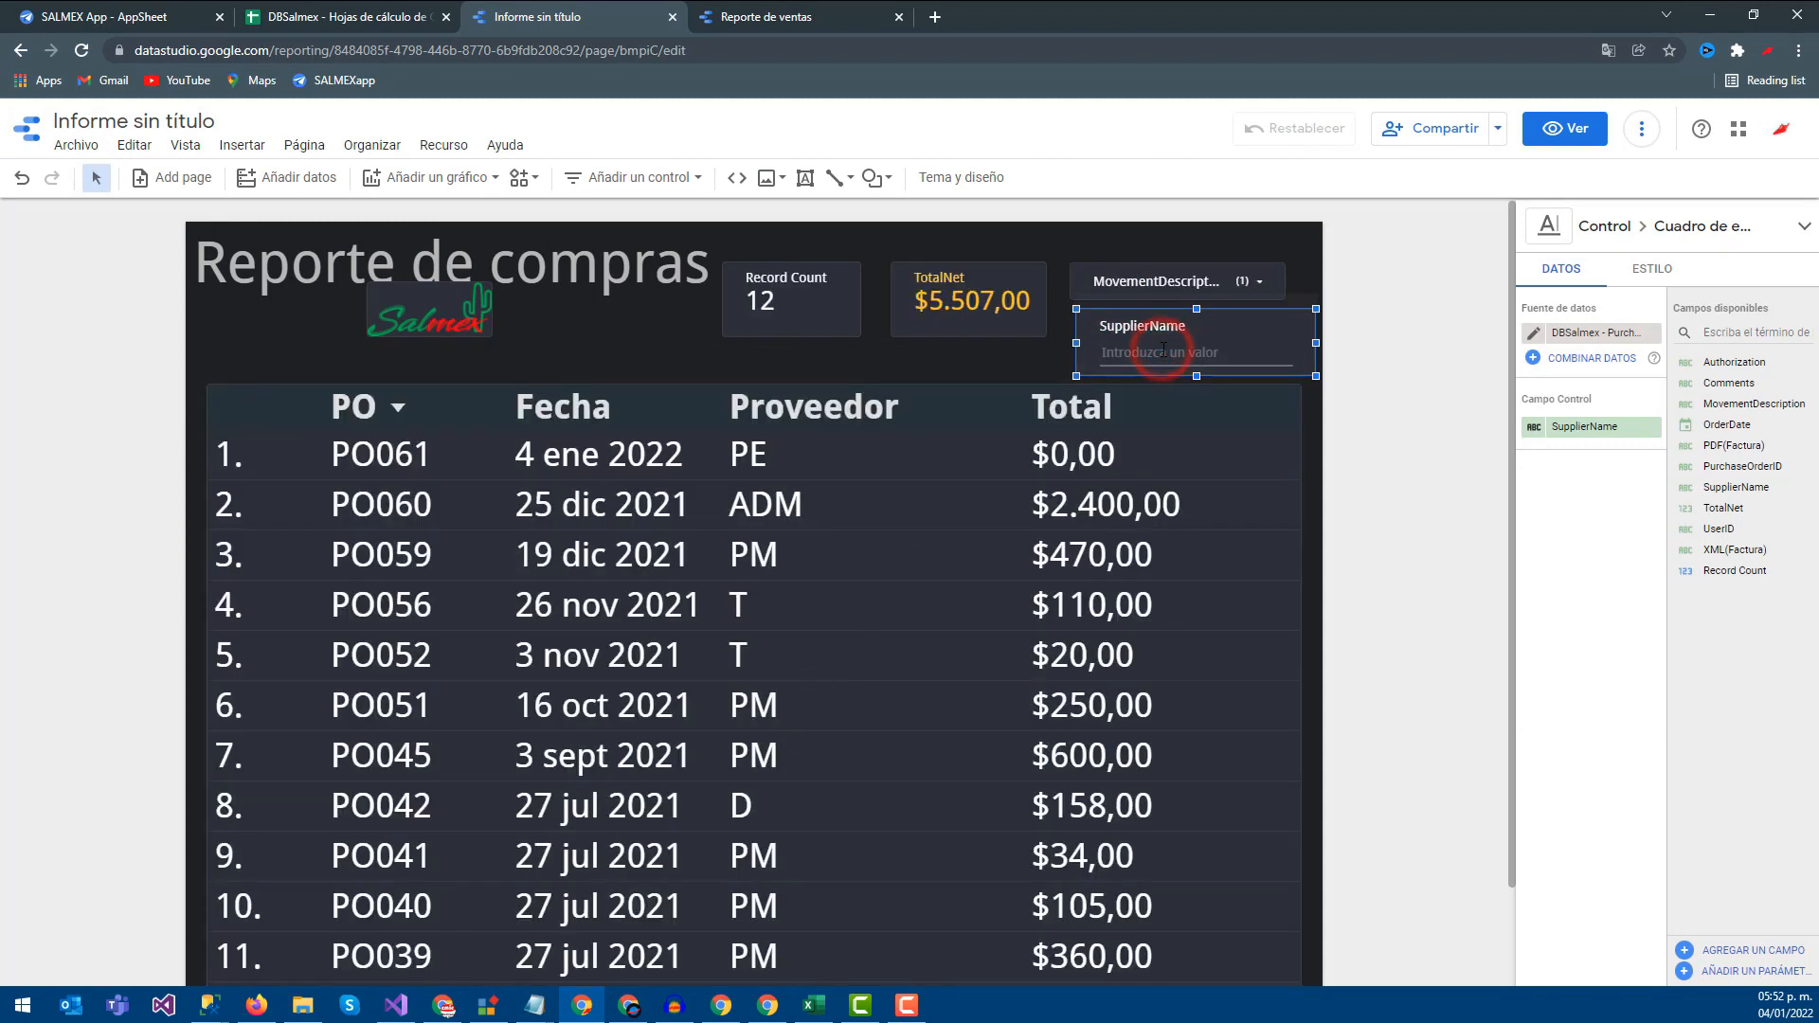
key("Return")
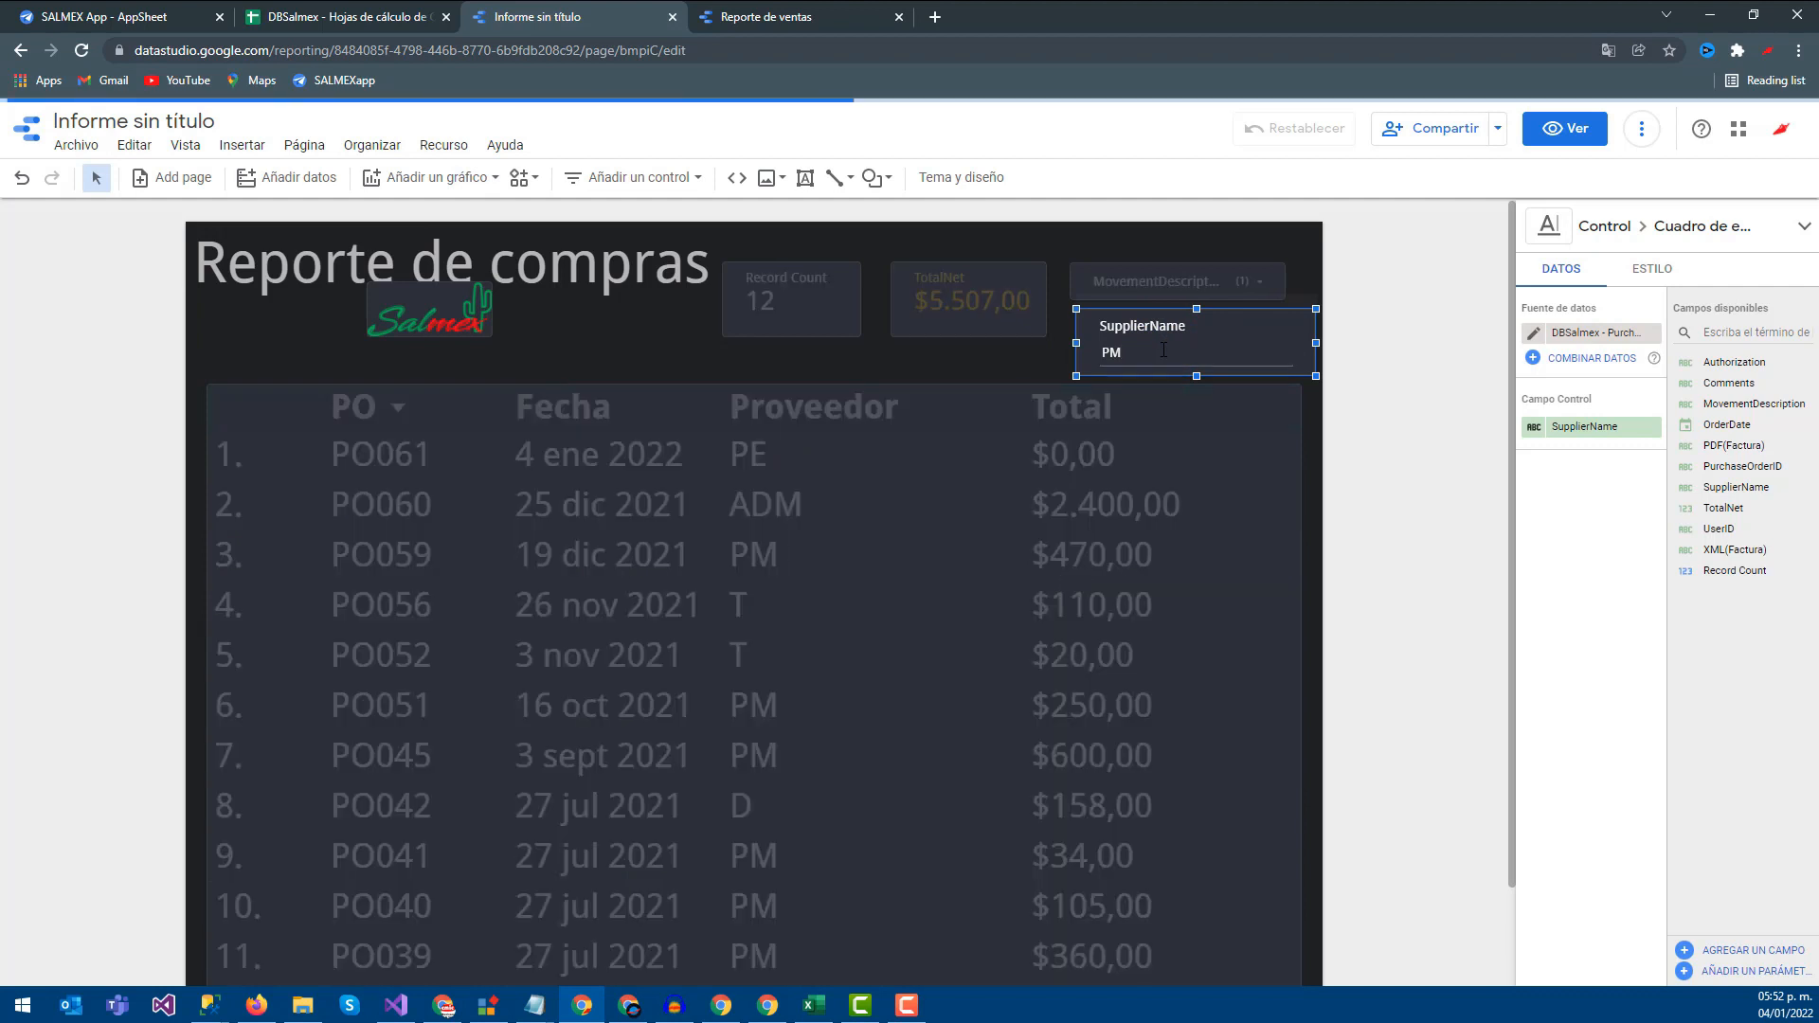
scroll(873, 559, "down", 2)
scroll(1021, 554, "up", 2)
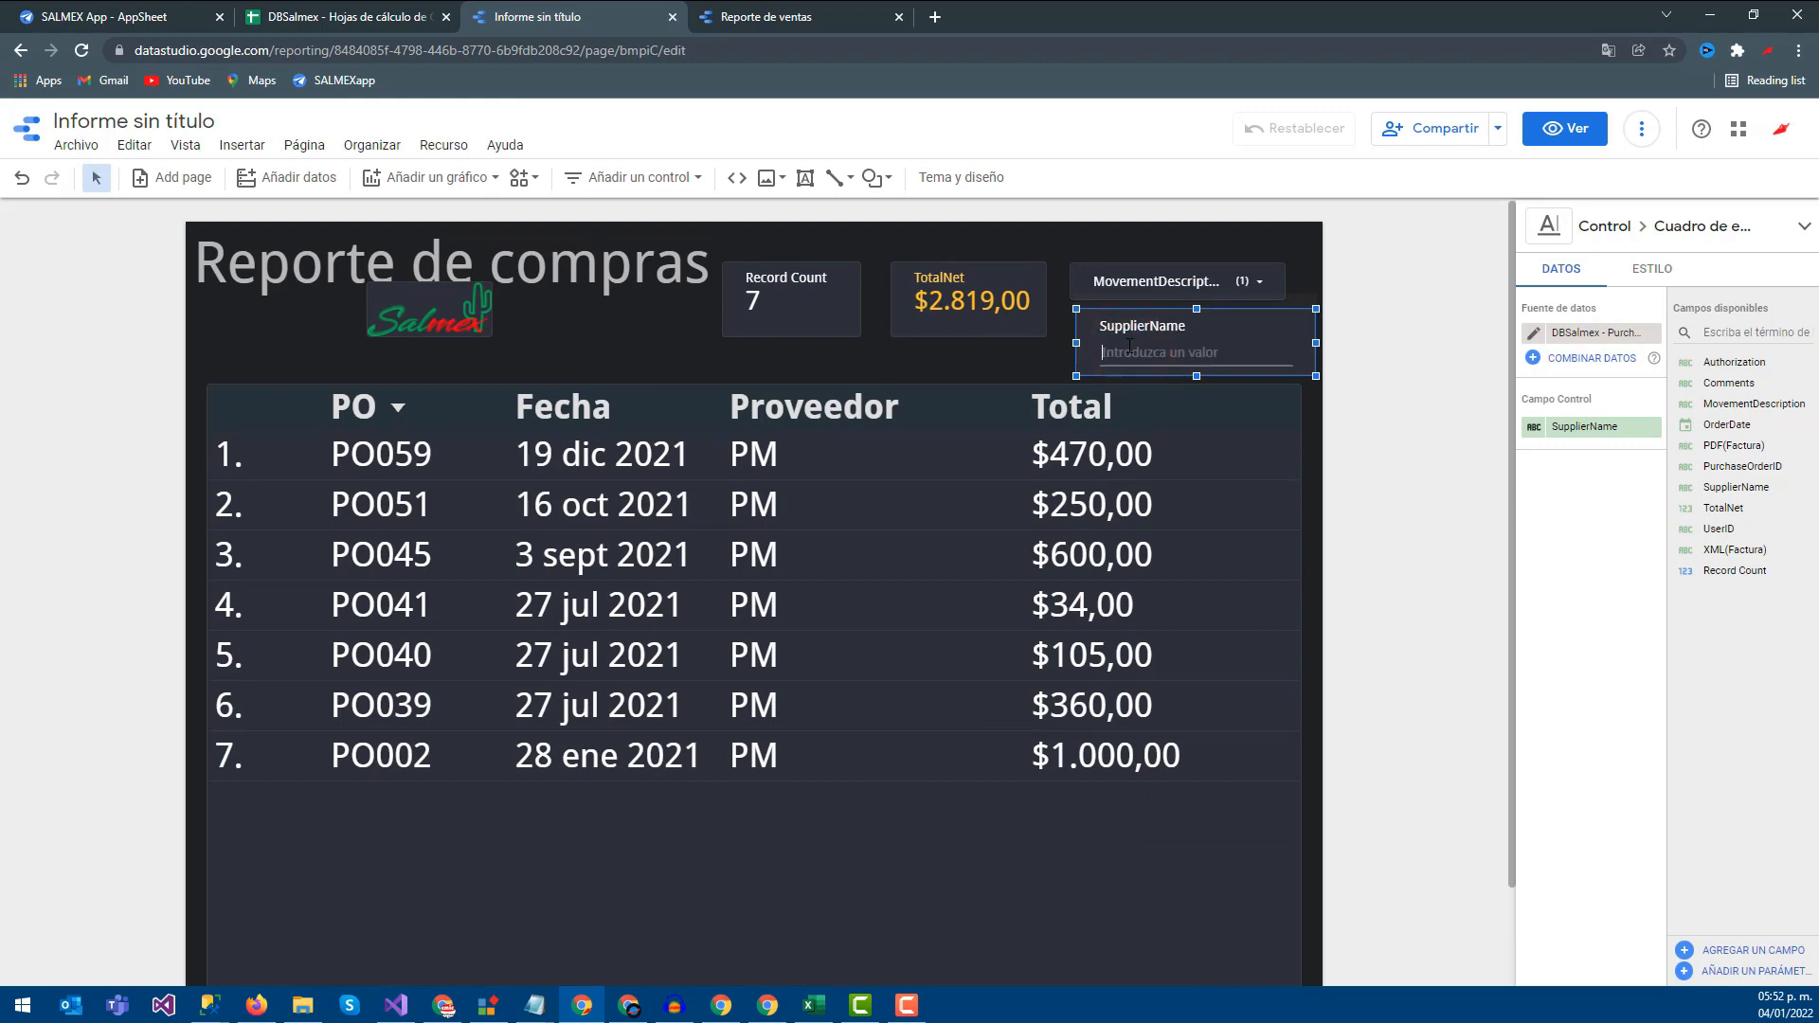
key("Return")
left_click(47, 394)
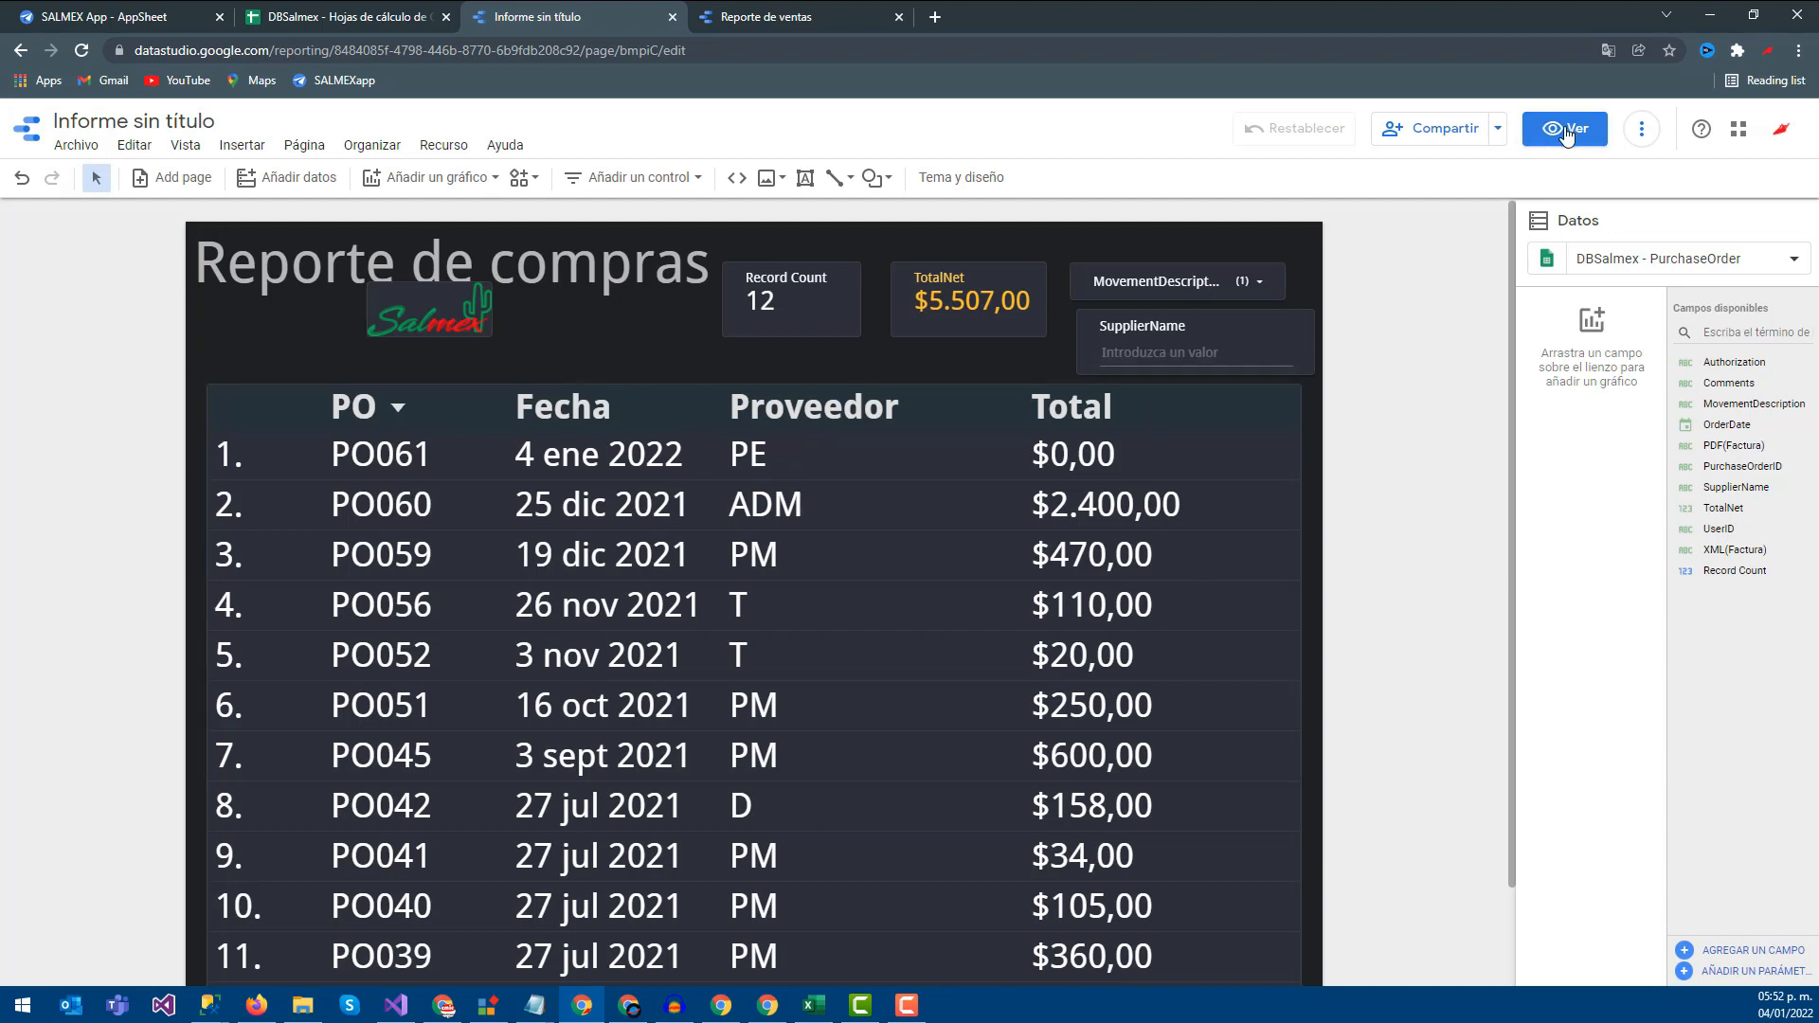
Share the report so anyone with the link can view it
left_click(1472, 139)
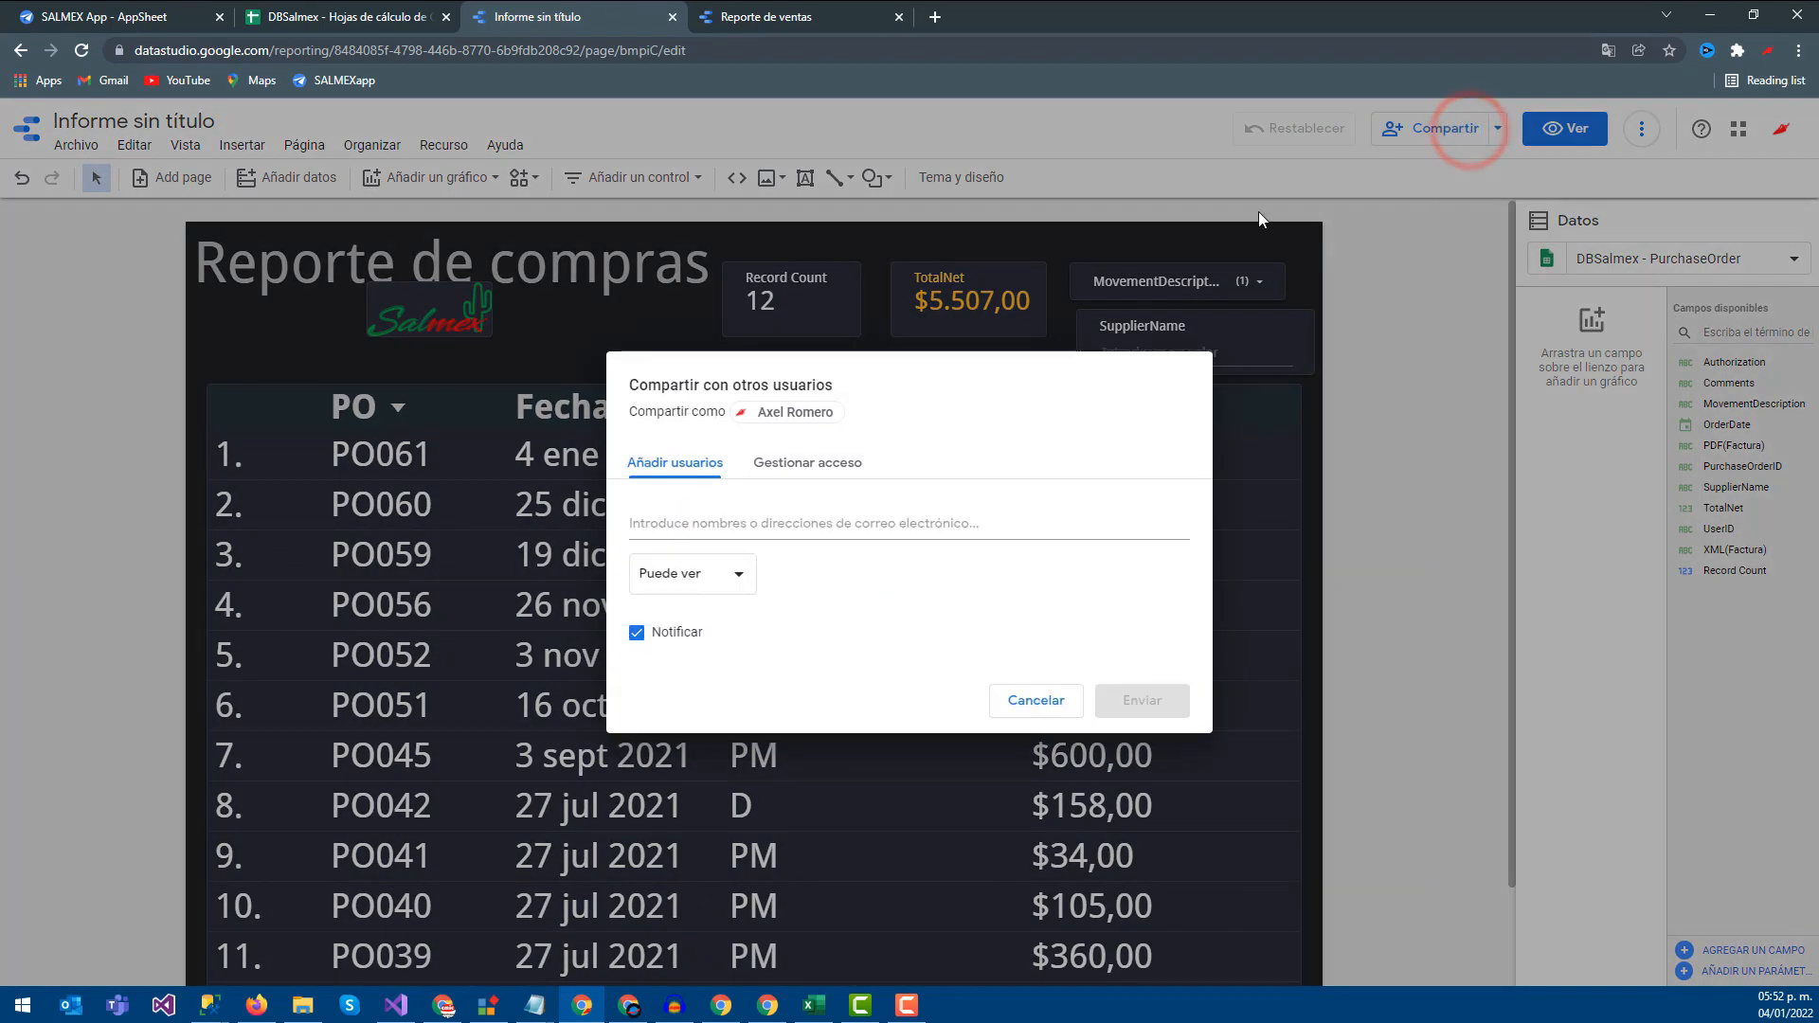
left_click(834, 464)
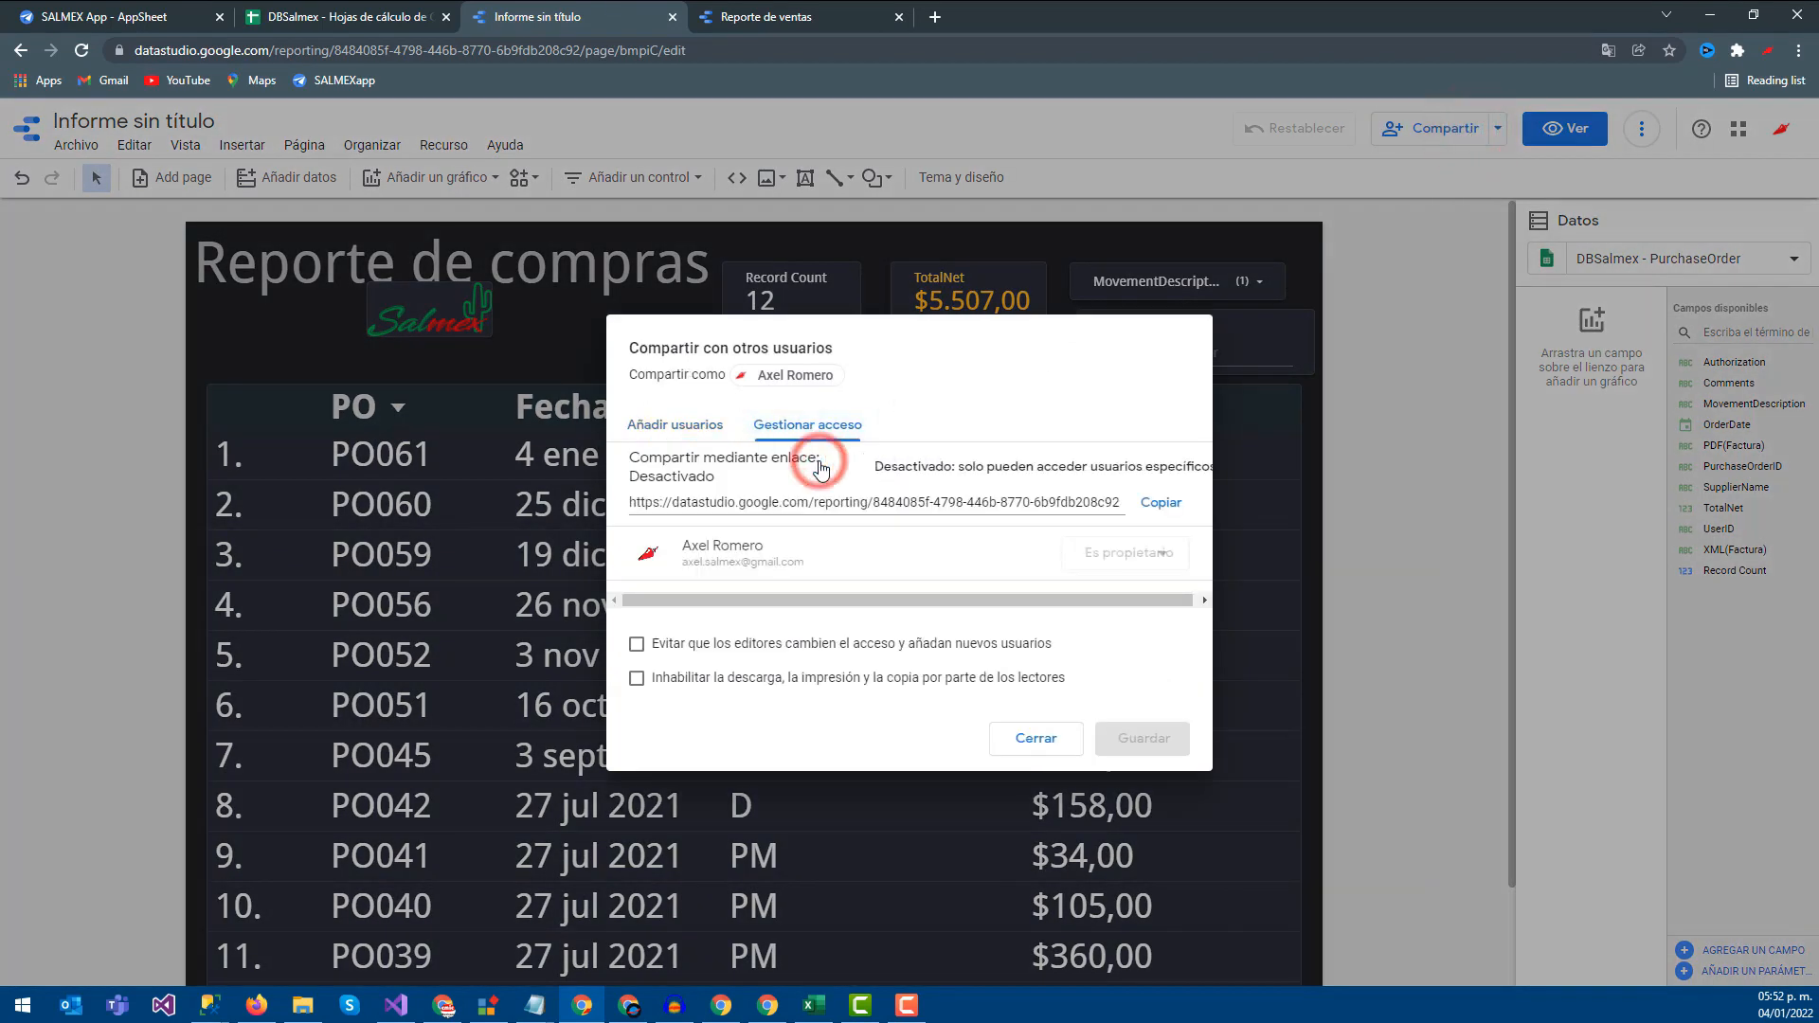
left_click(976, 474)
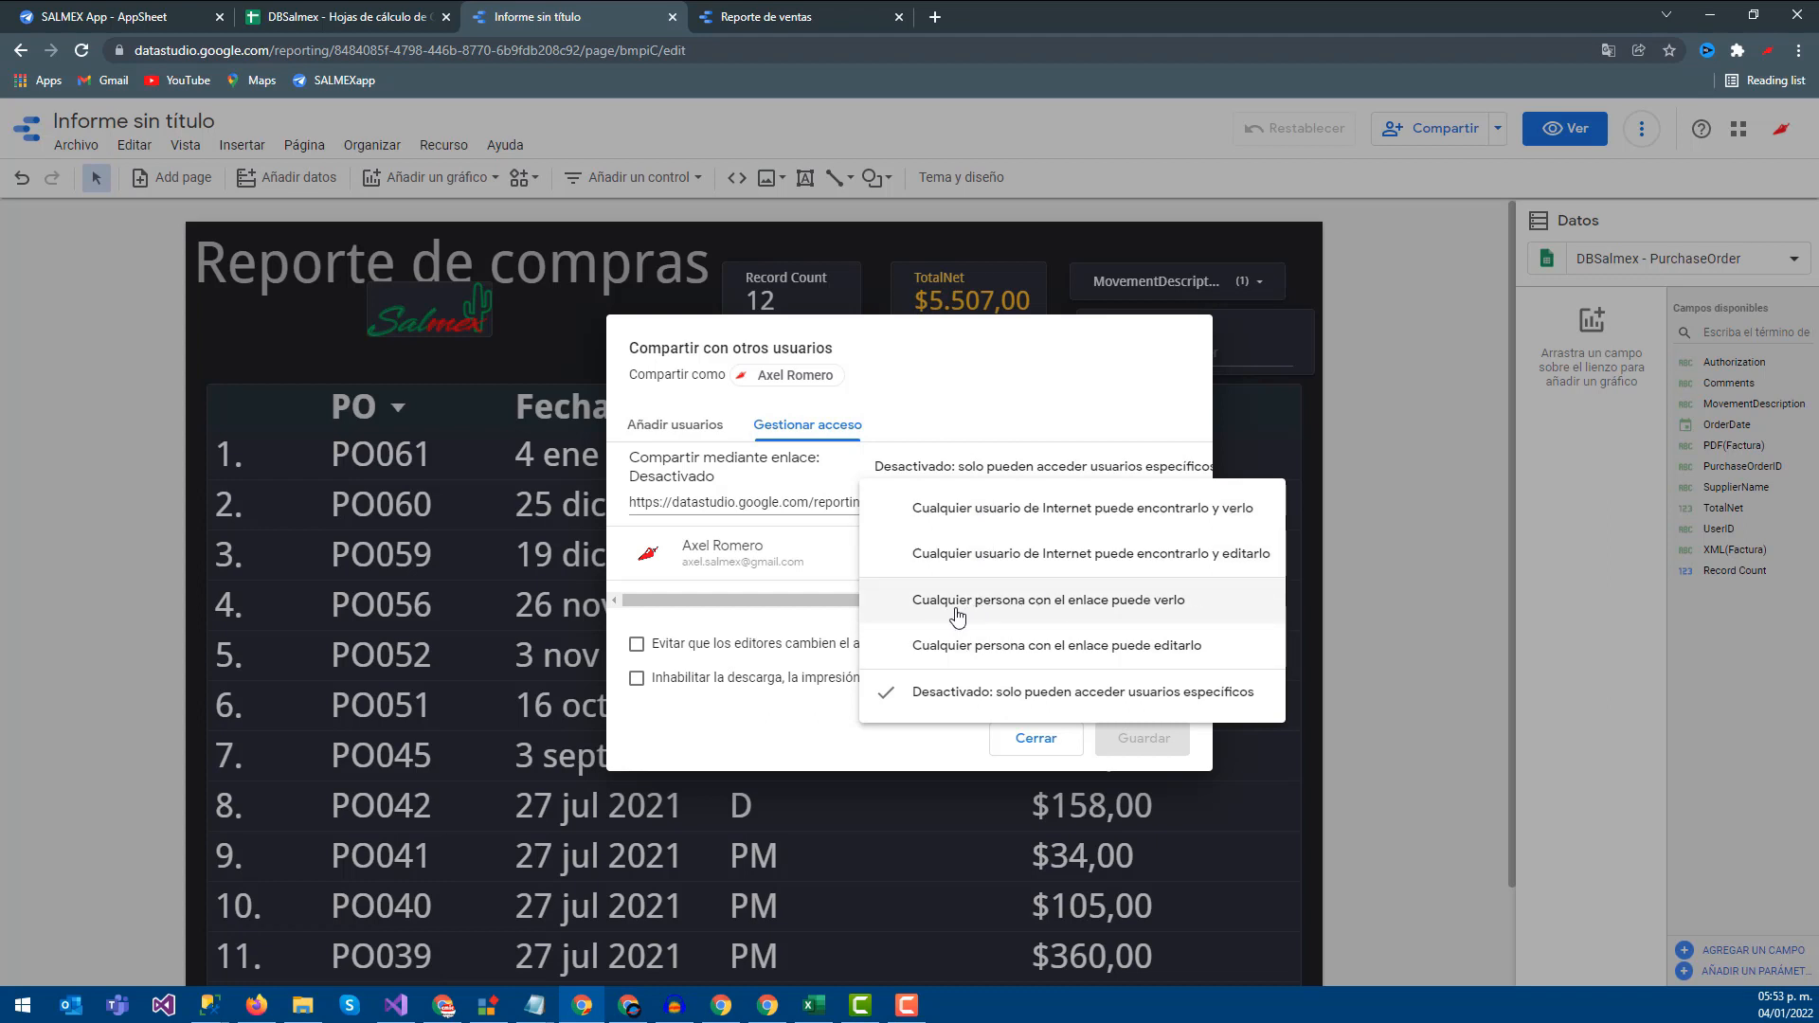
left_click(1071, 609)
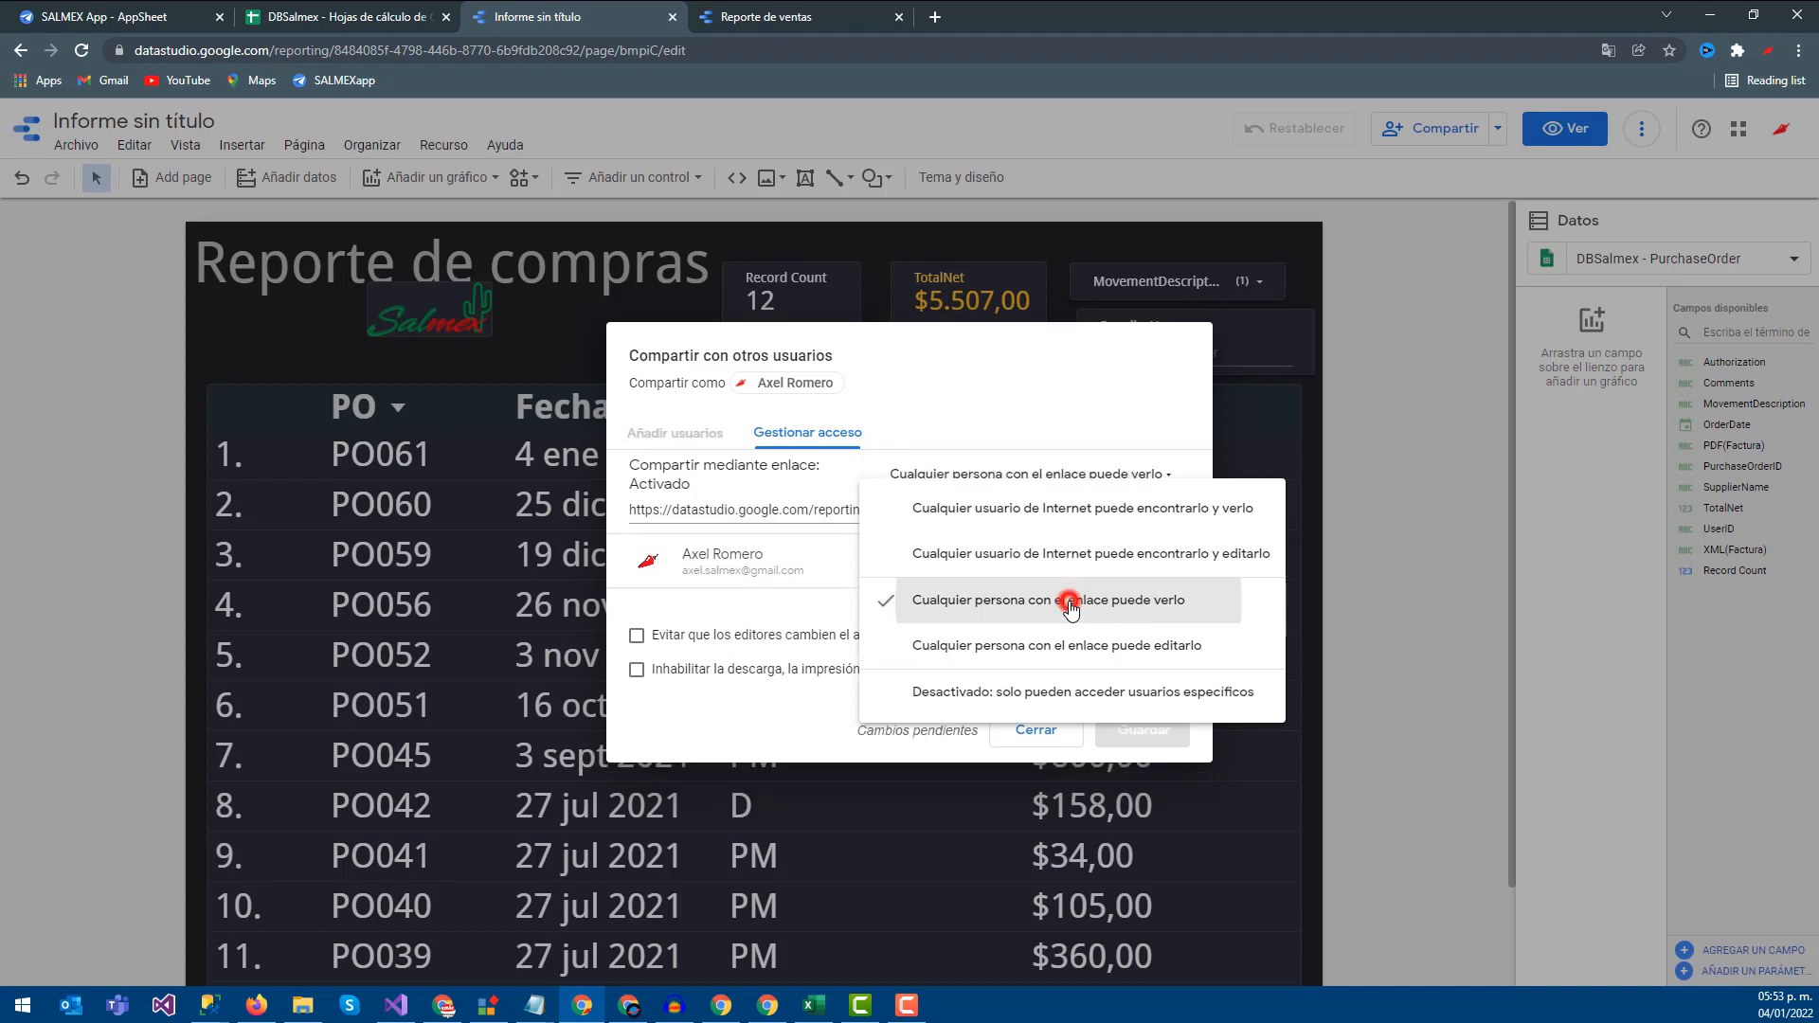
left_click(1148, 729)
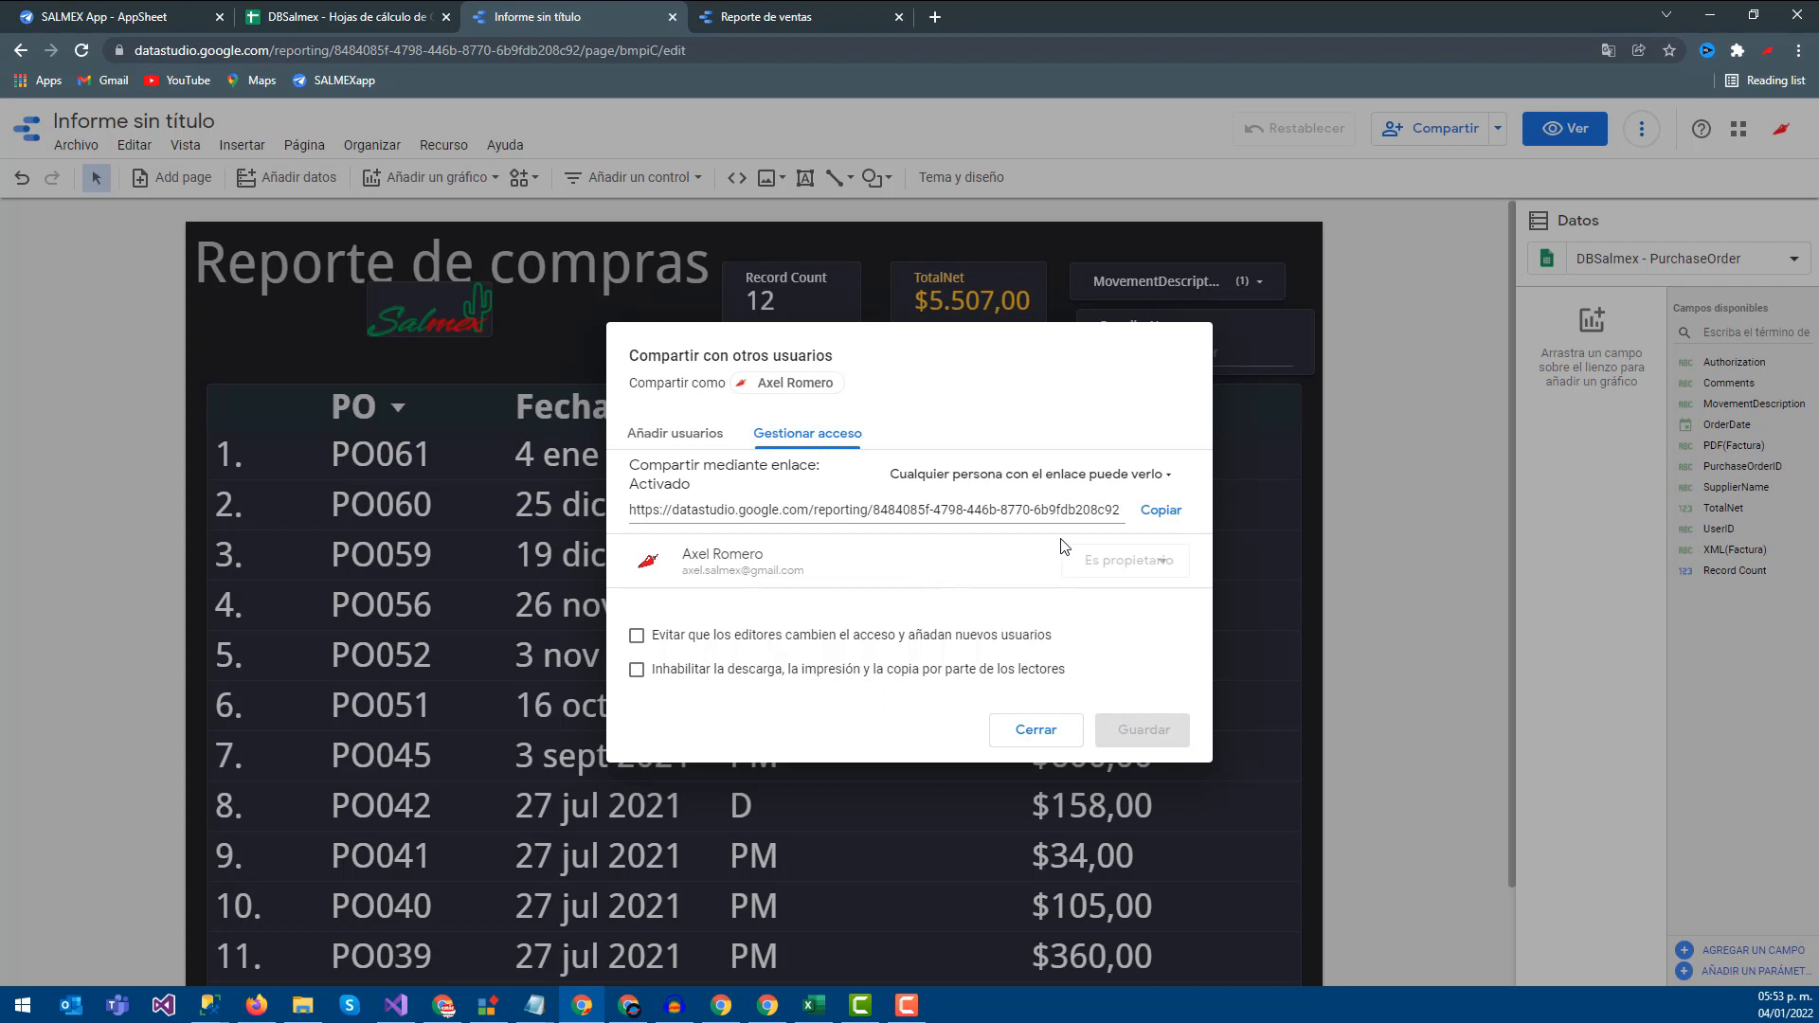
Copy the report's view link and switch to the DBSalmex spreadsheet
left_click(1150, 512)
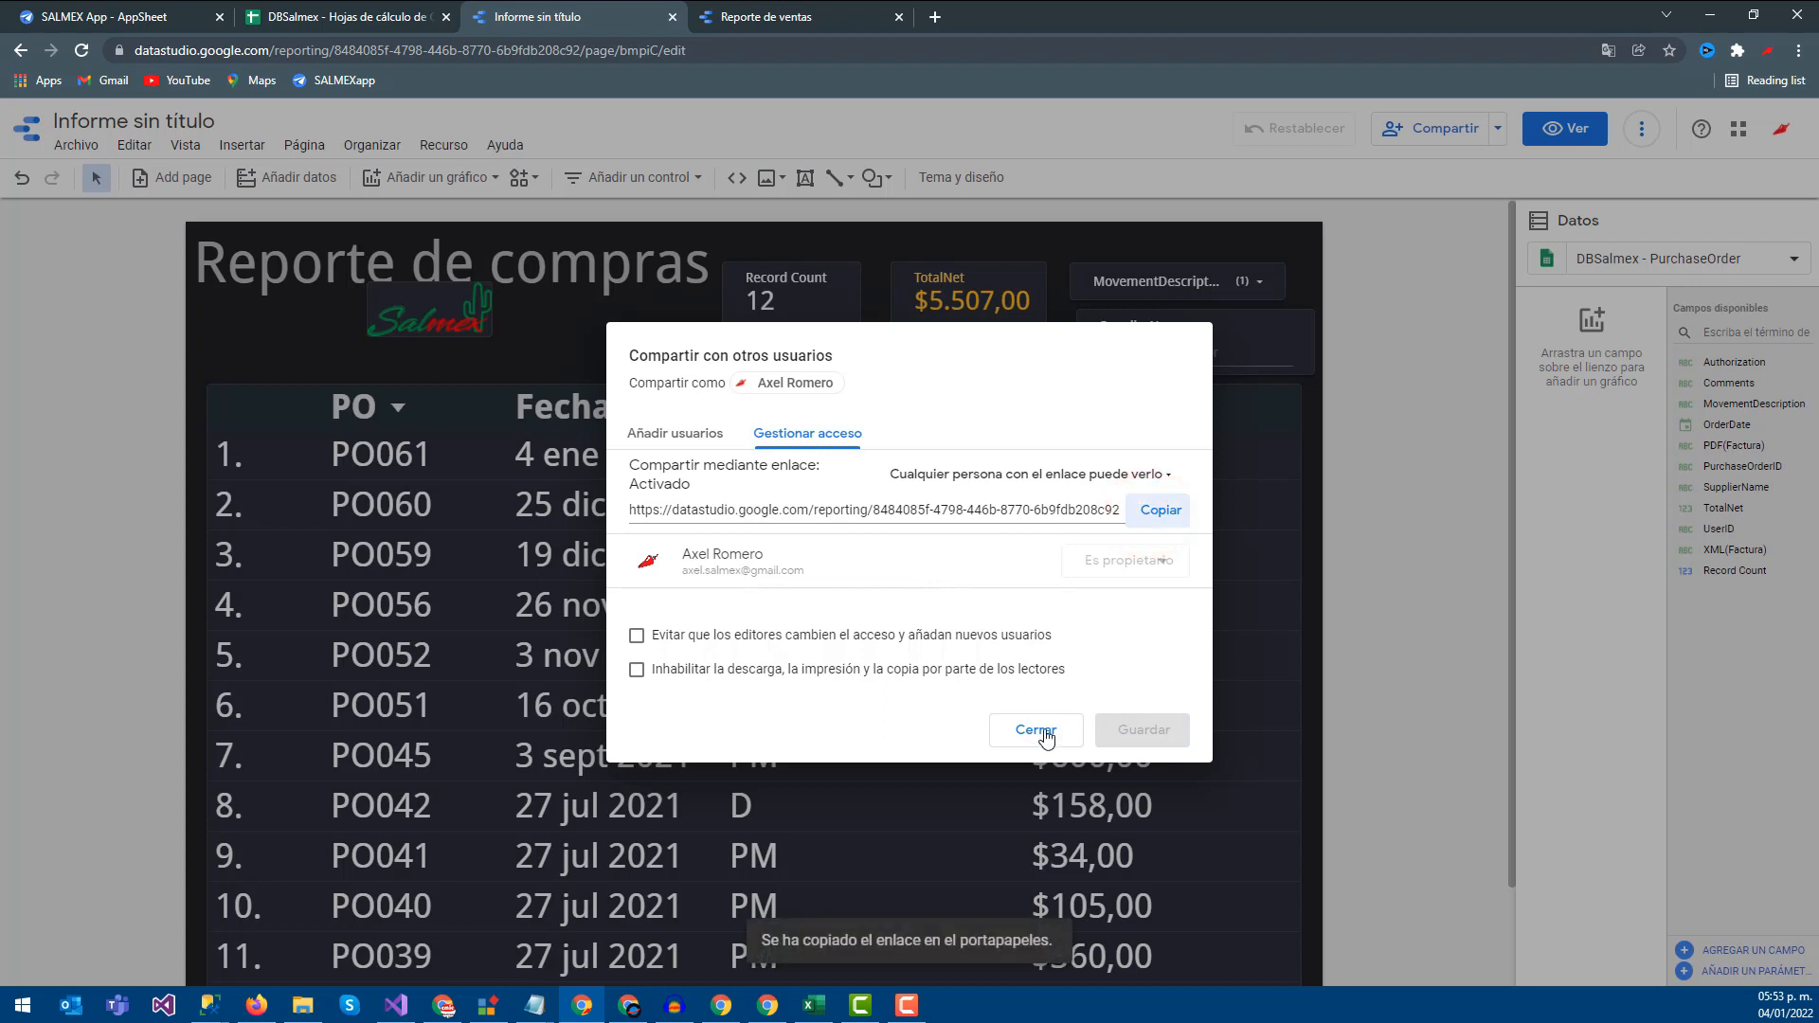
left_click(1037, 729)
left_click(387, 16)
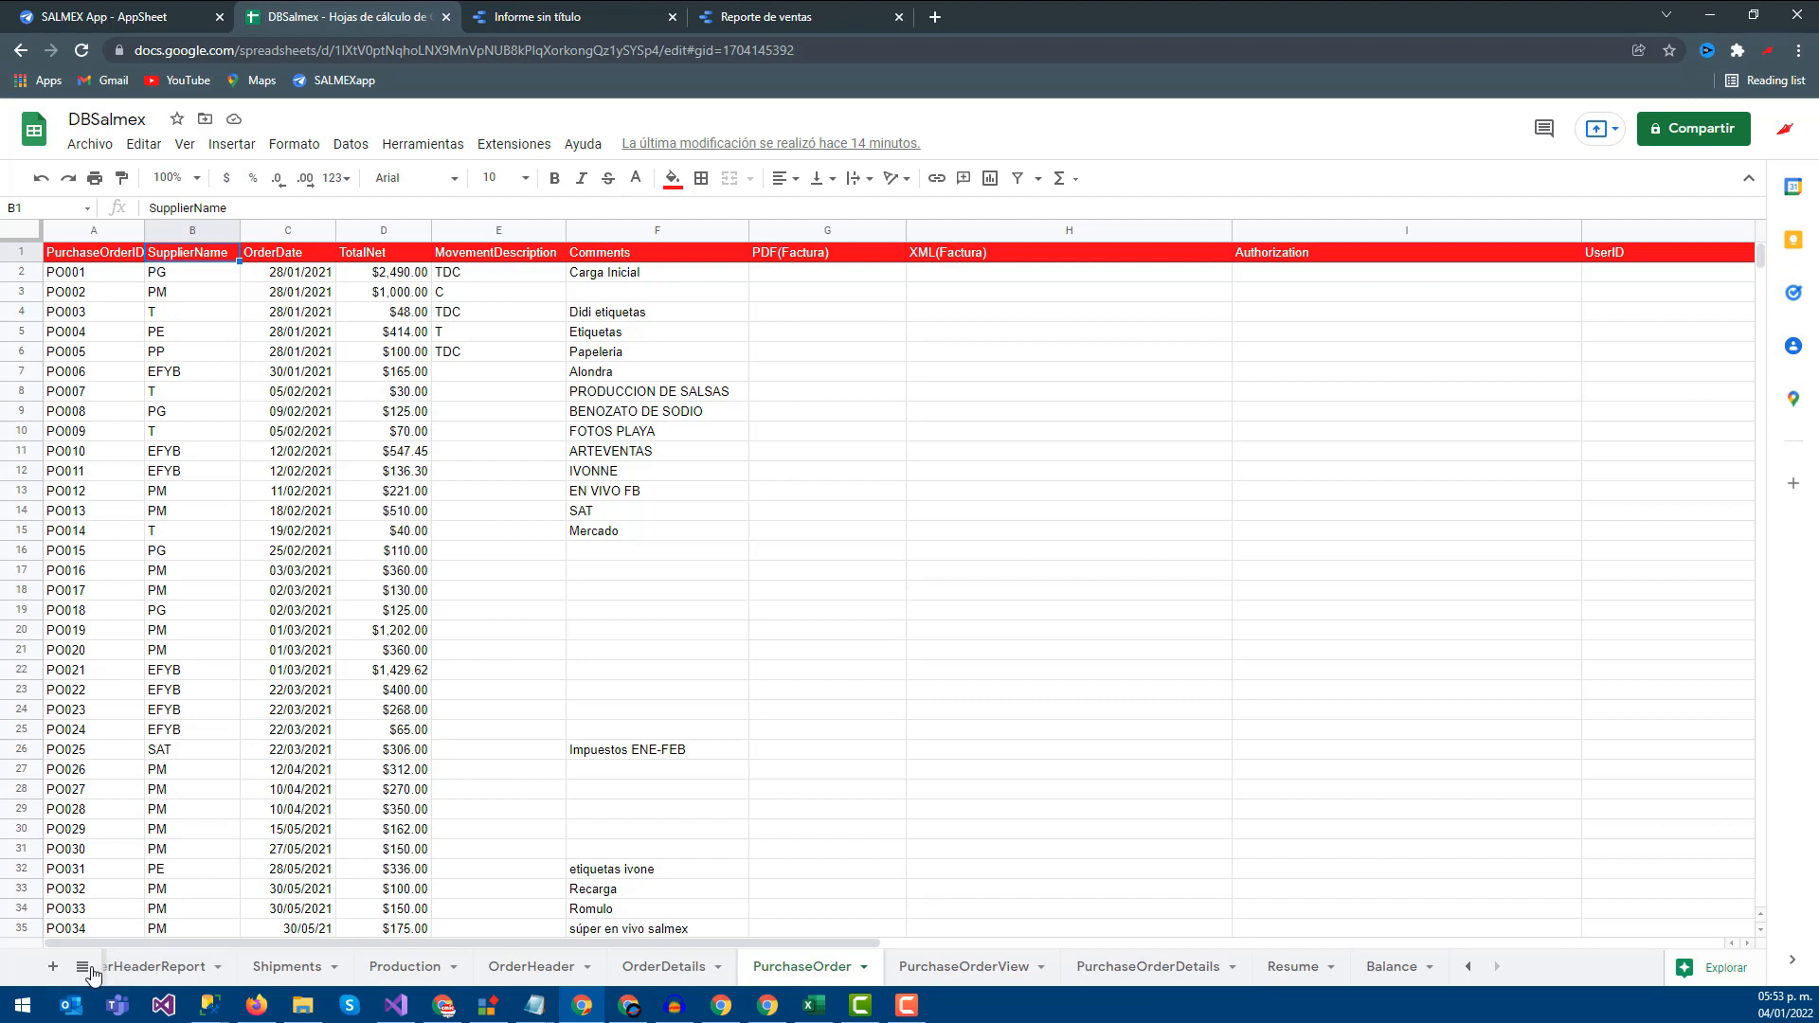
In the ShortcutReports sheet, replace cell C3's Wikipedia link with the Data Studio report link
left_click(1468, 965)
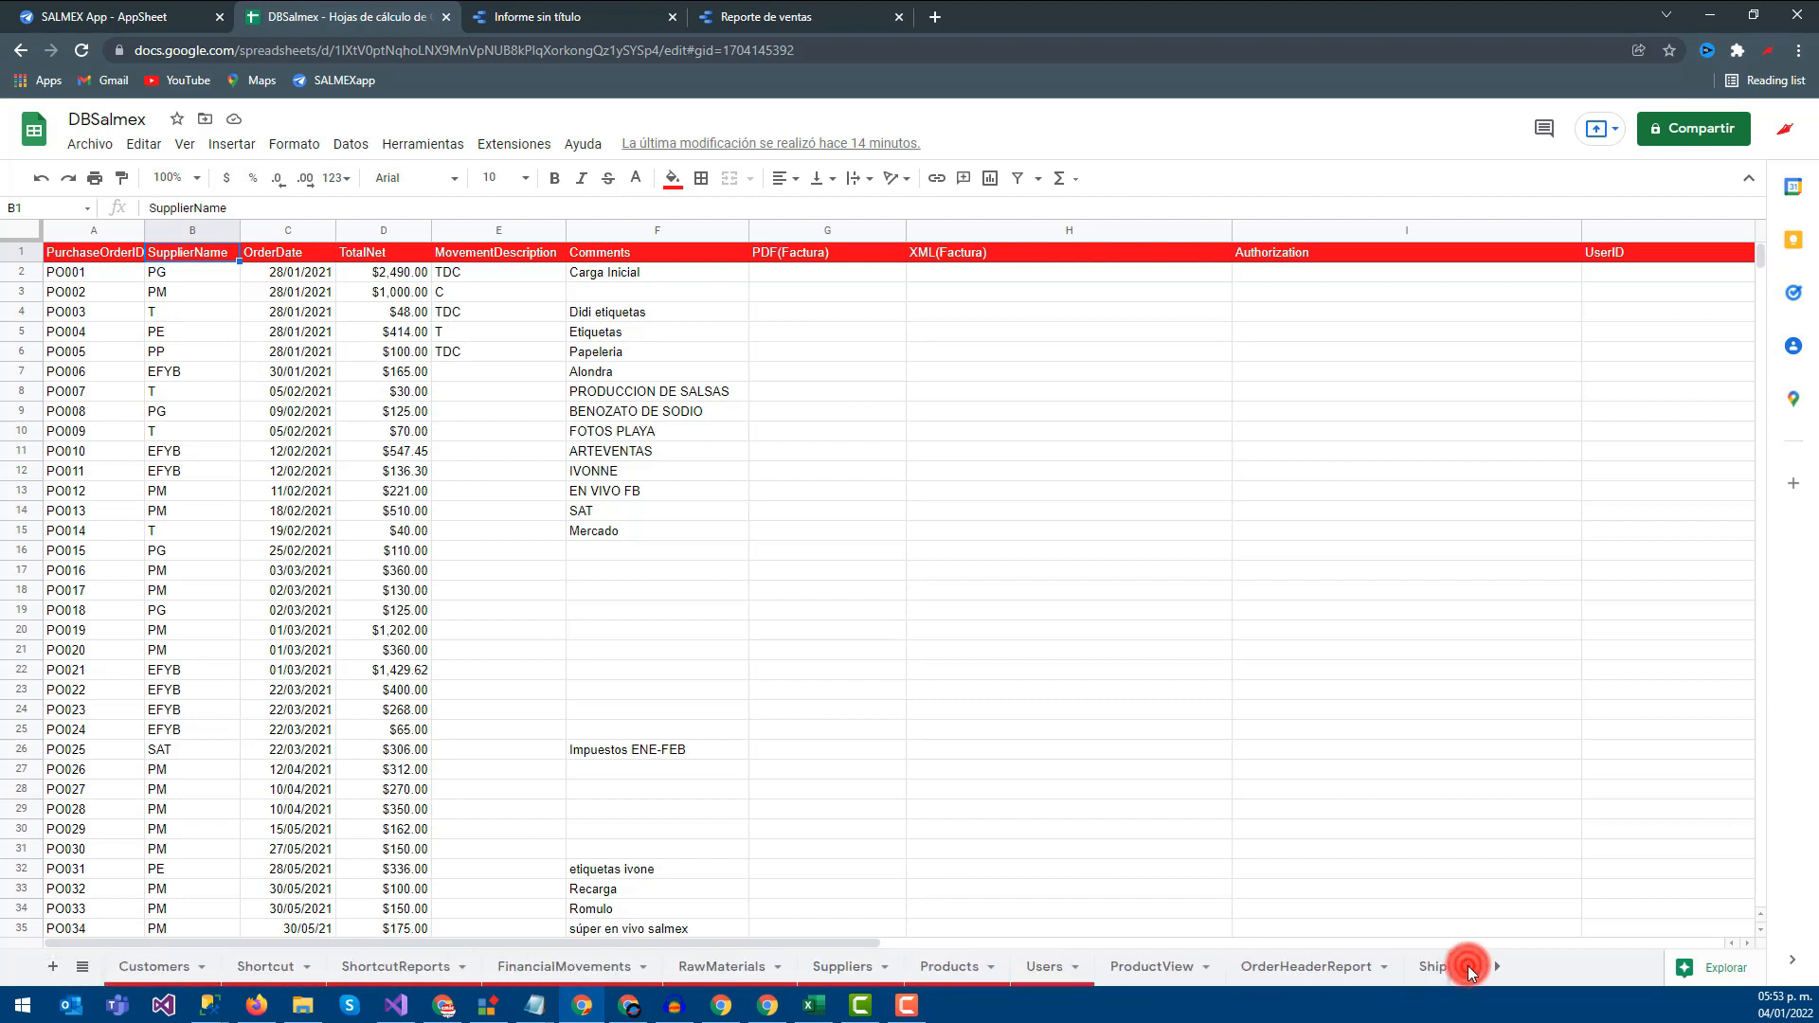
left_click(368, 966)
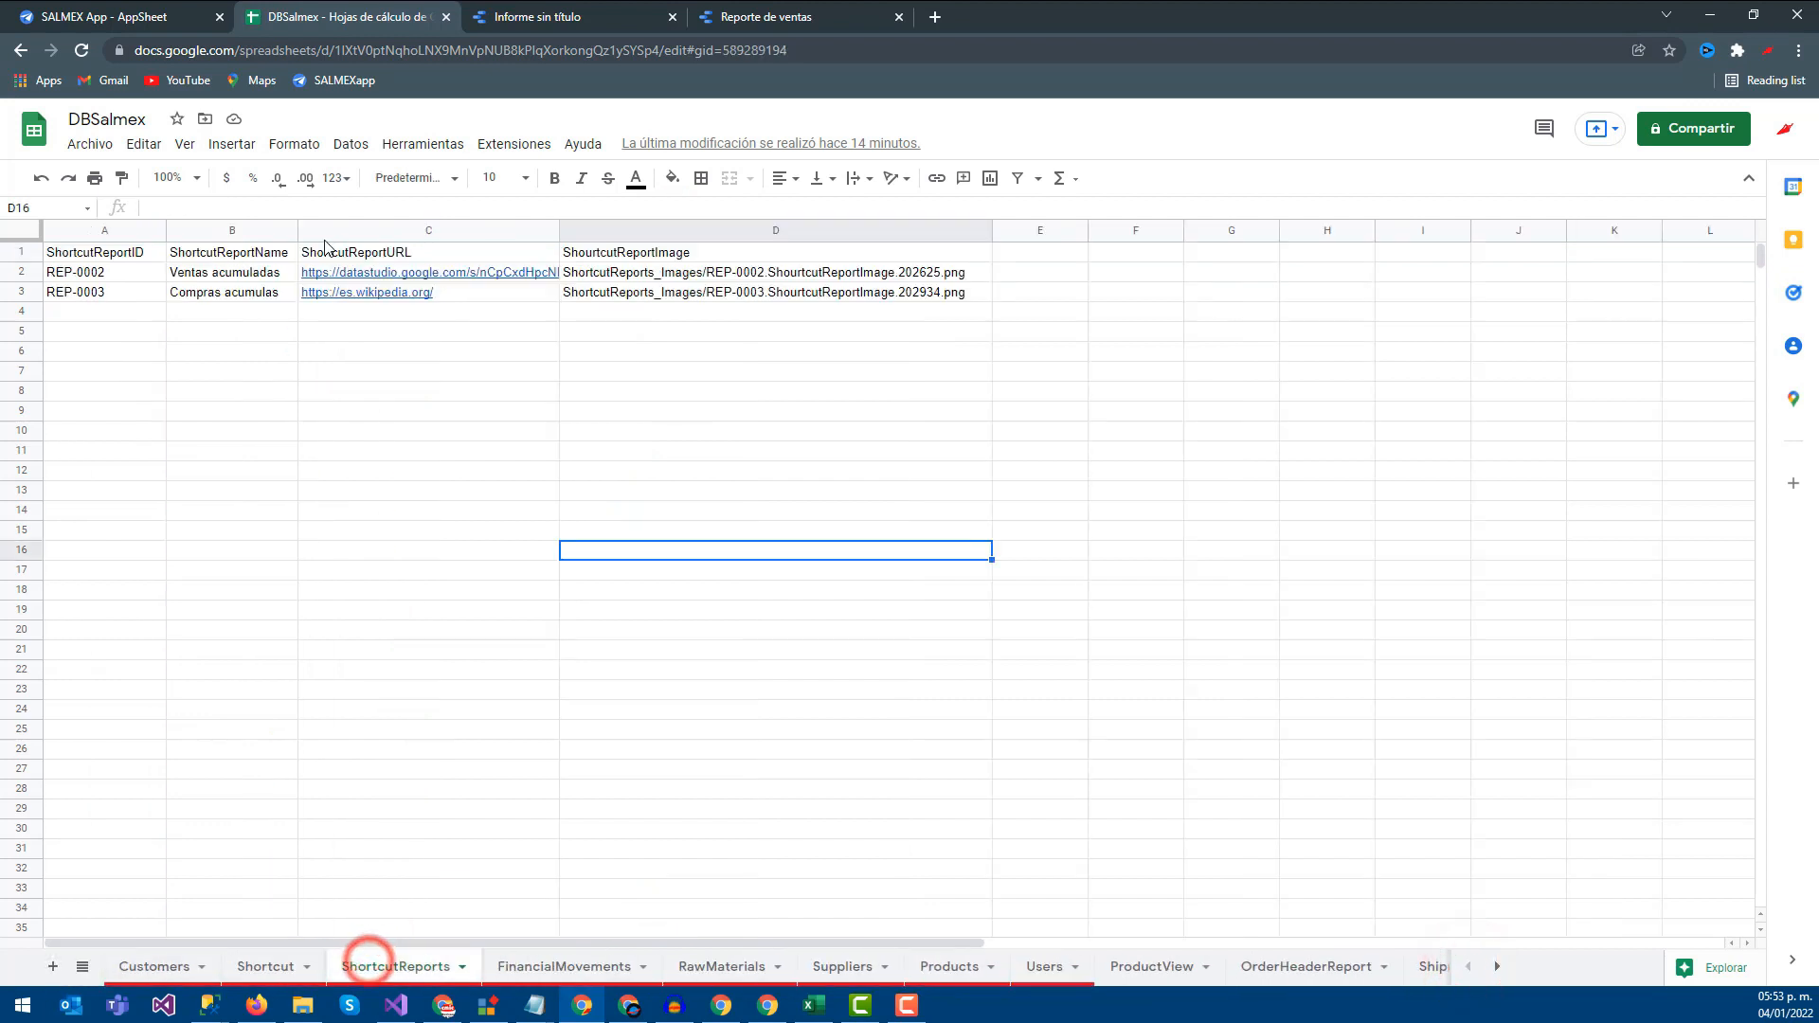
left_click(471, 293)
key("Delete")
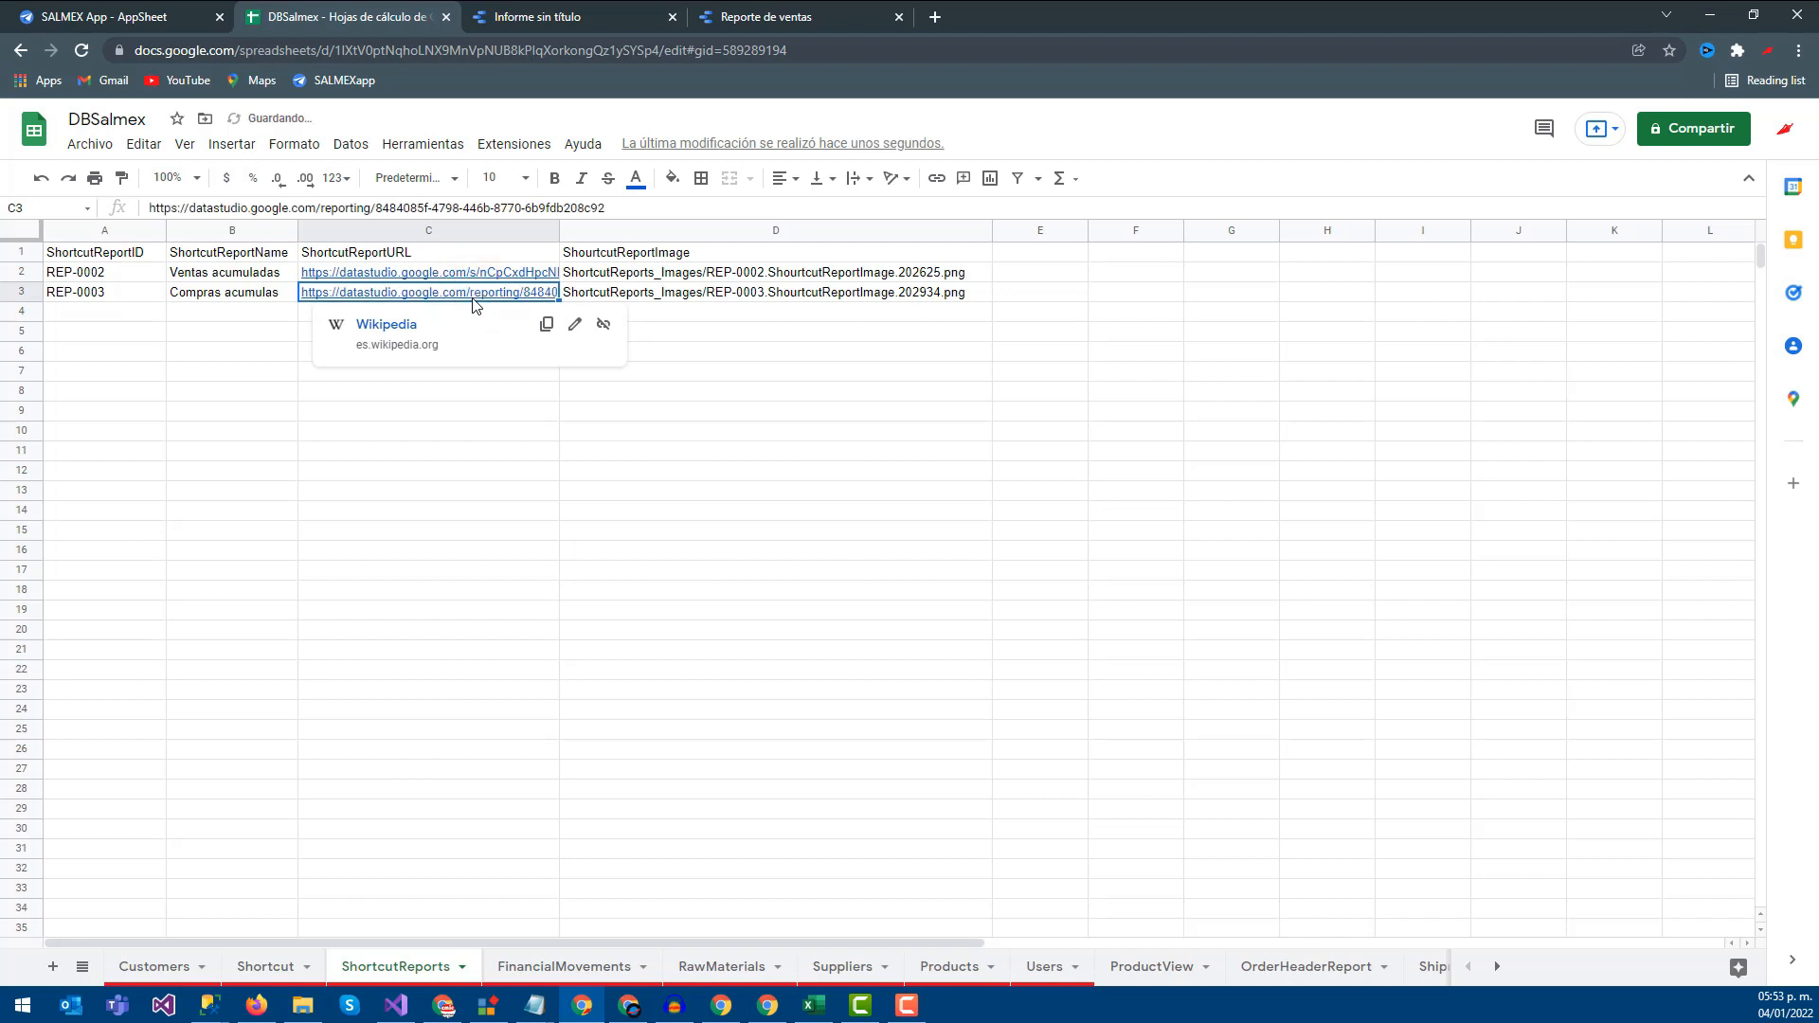
left_click(507, 422)
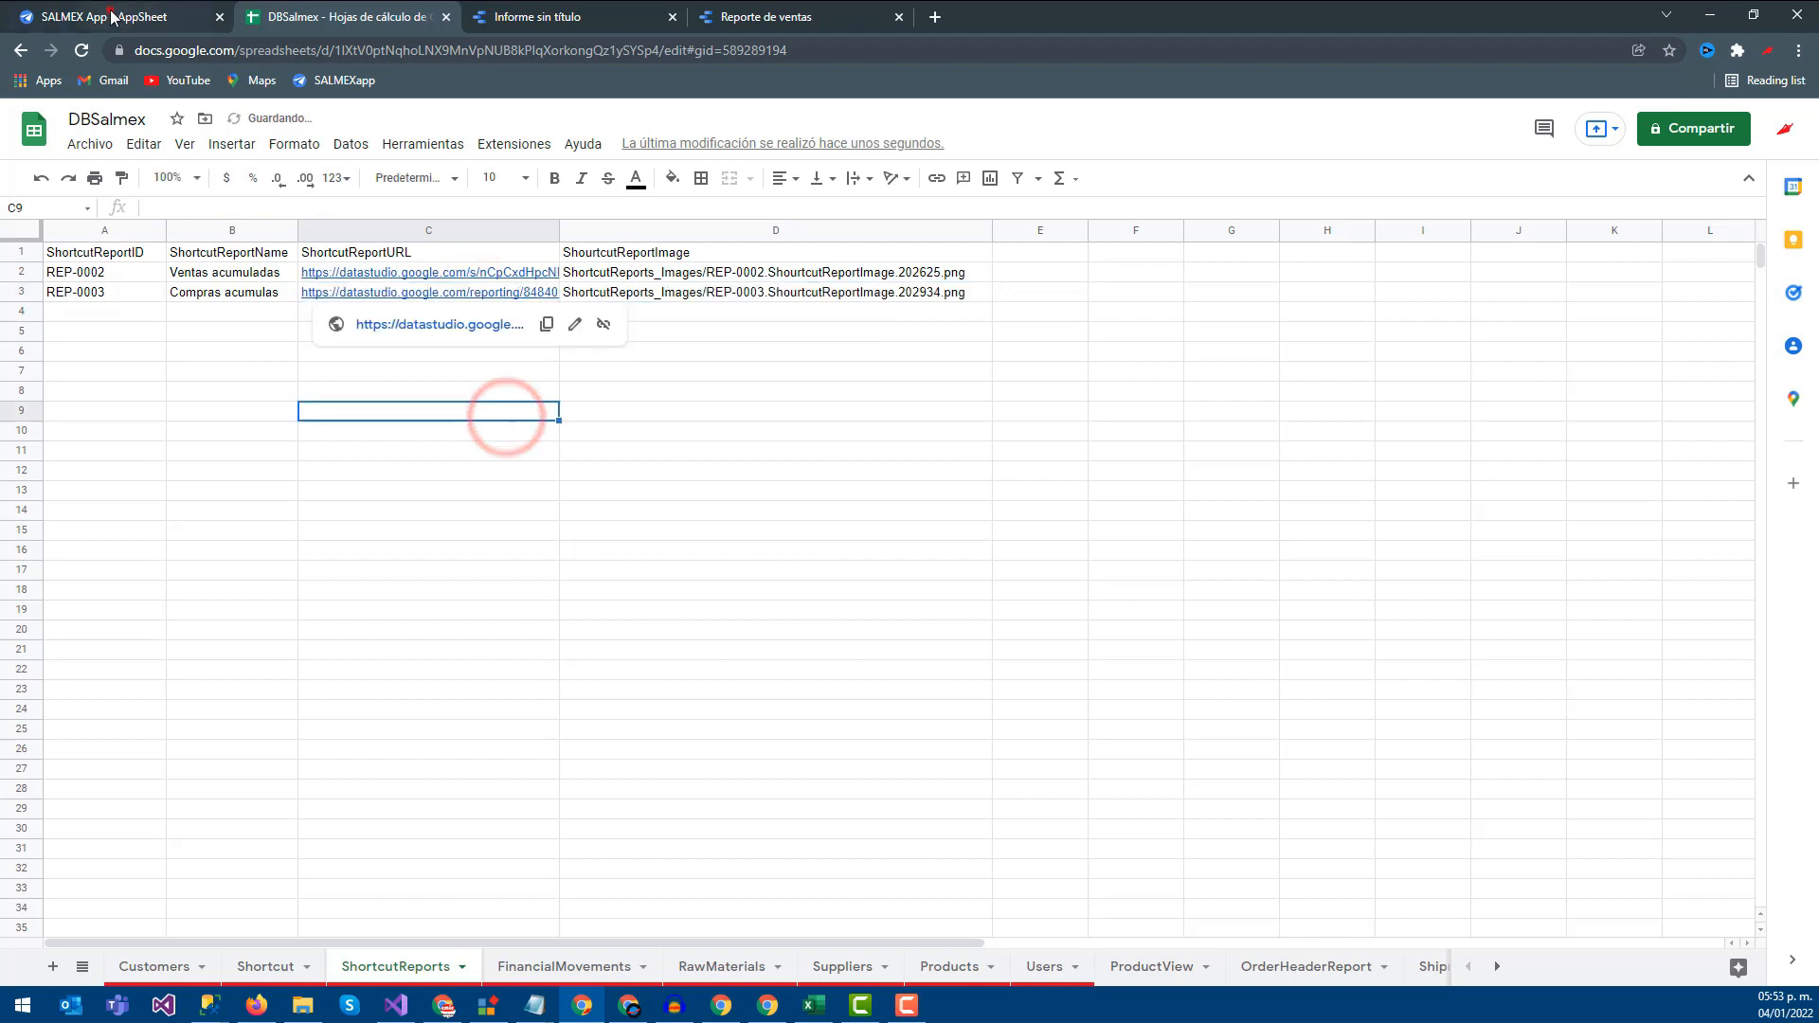
Sync the AppSheet preview and open the Compras acumulas report from the app
left_click(109, 16)
left_click(1790, 266)
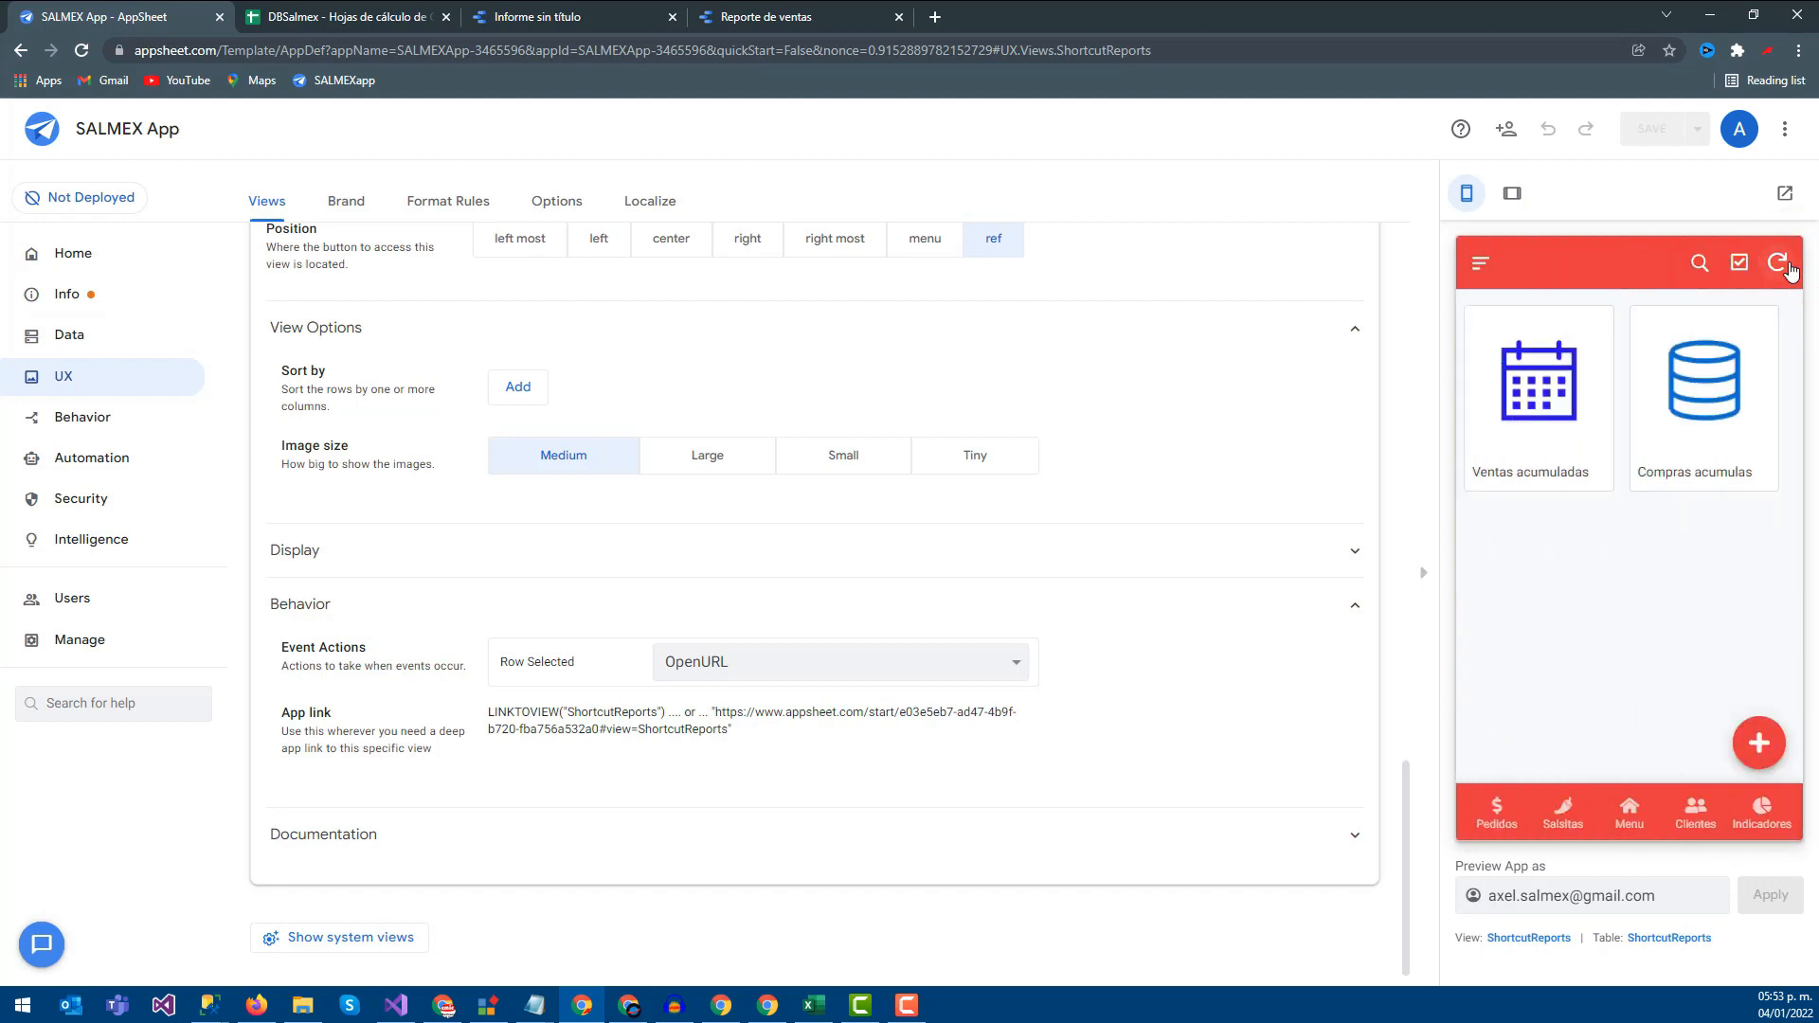
left_click(1676, 414)
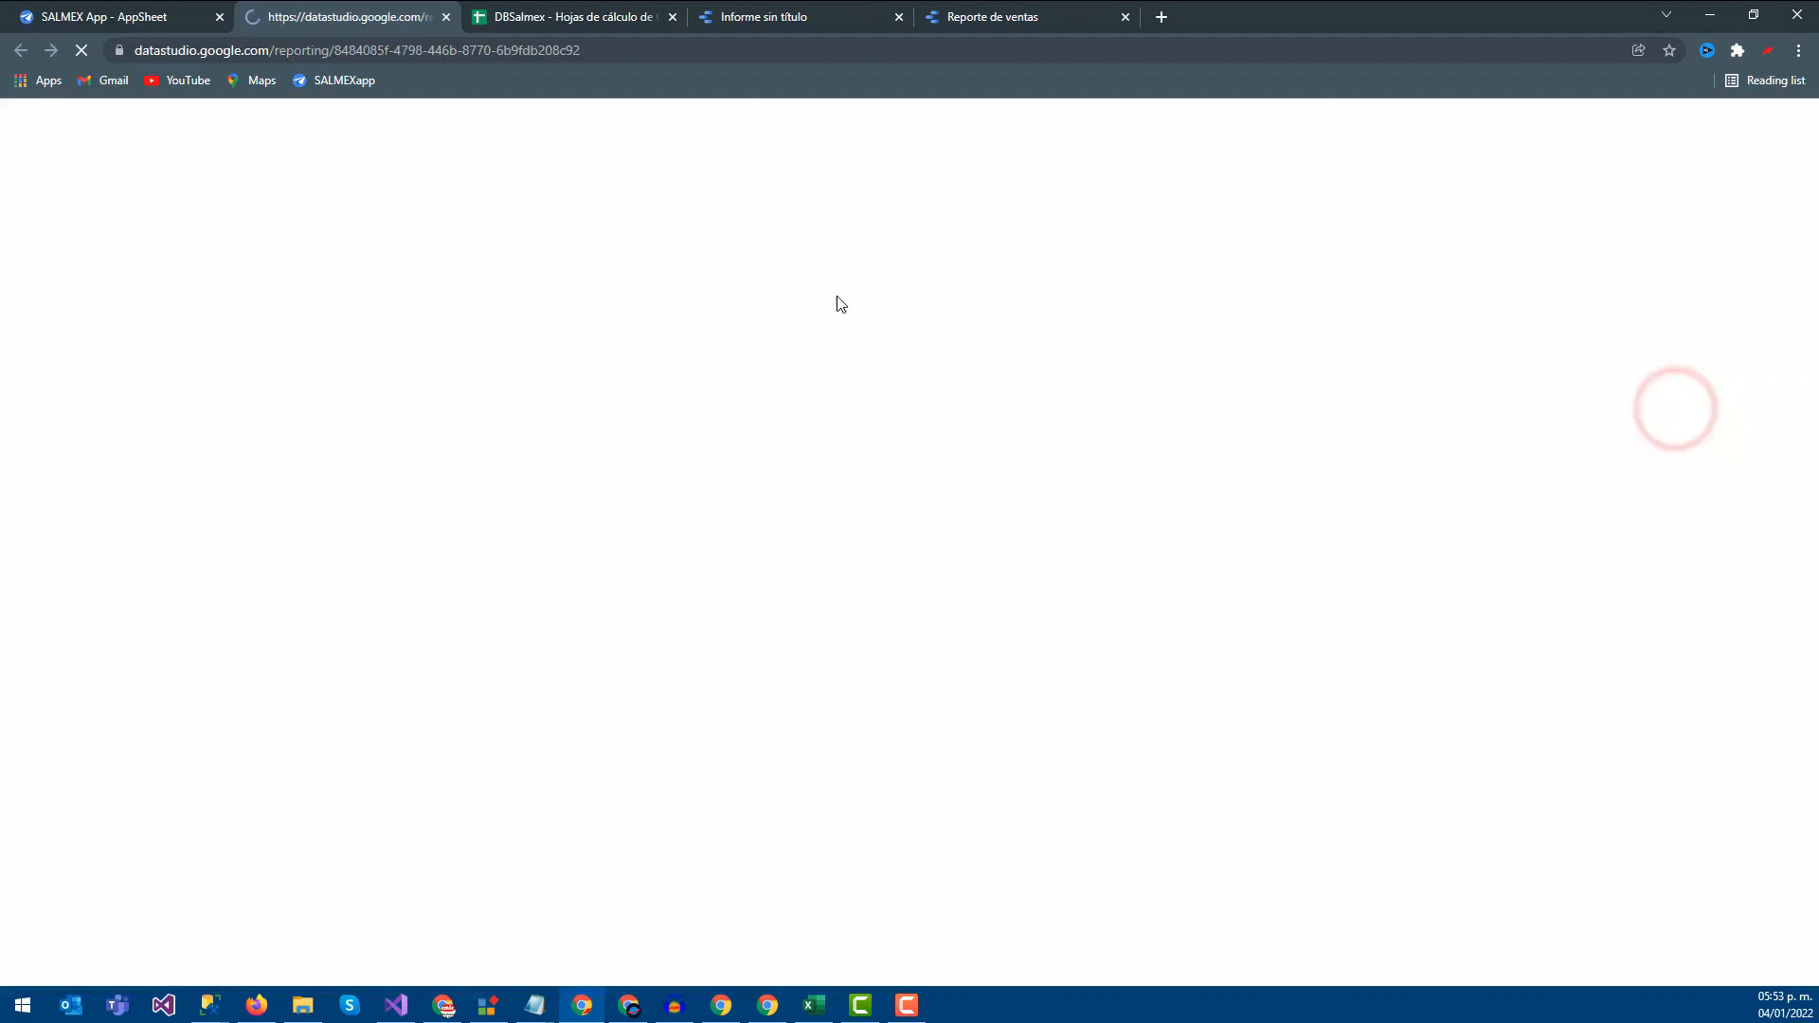
Filter the shared report's SupplierName box to EFYB, showing 9 purchases, then return to the editor
left_click(1662, 86)
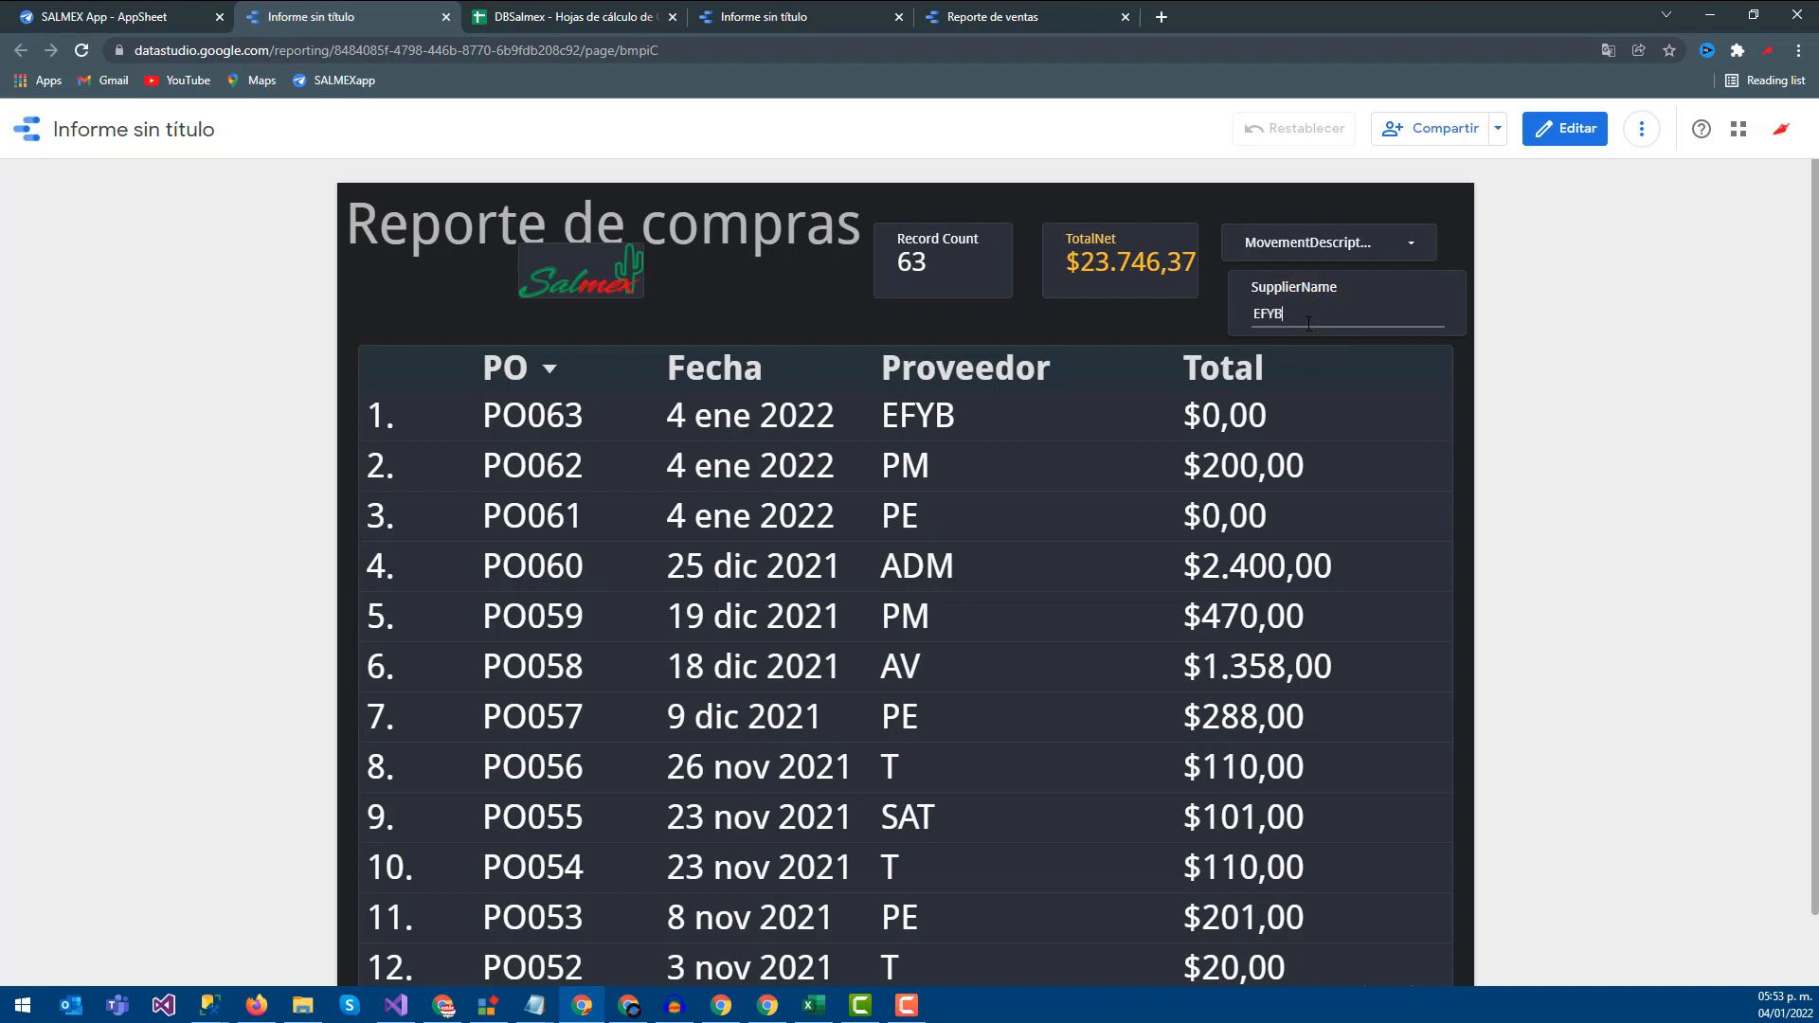
key("Return")
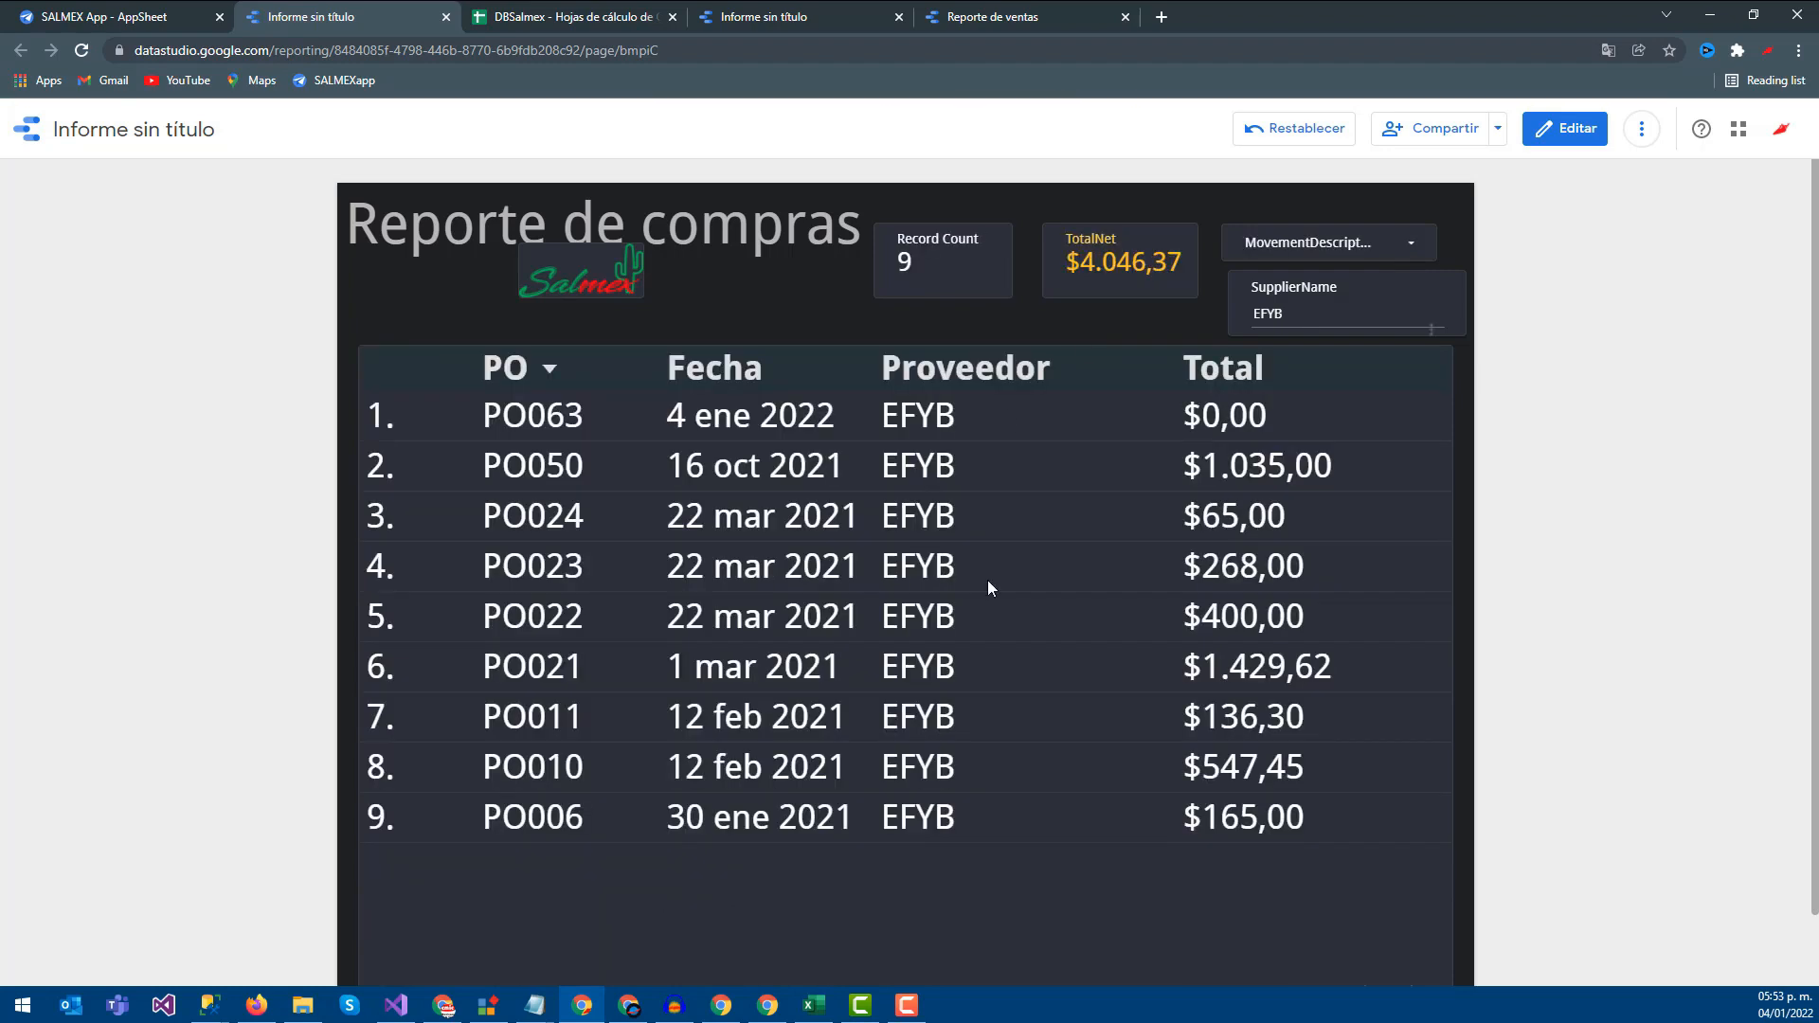
left_click(805, 16)
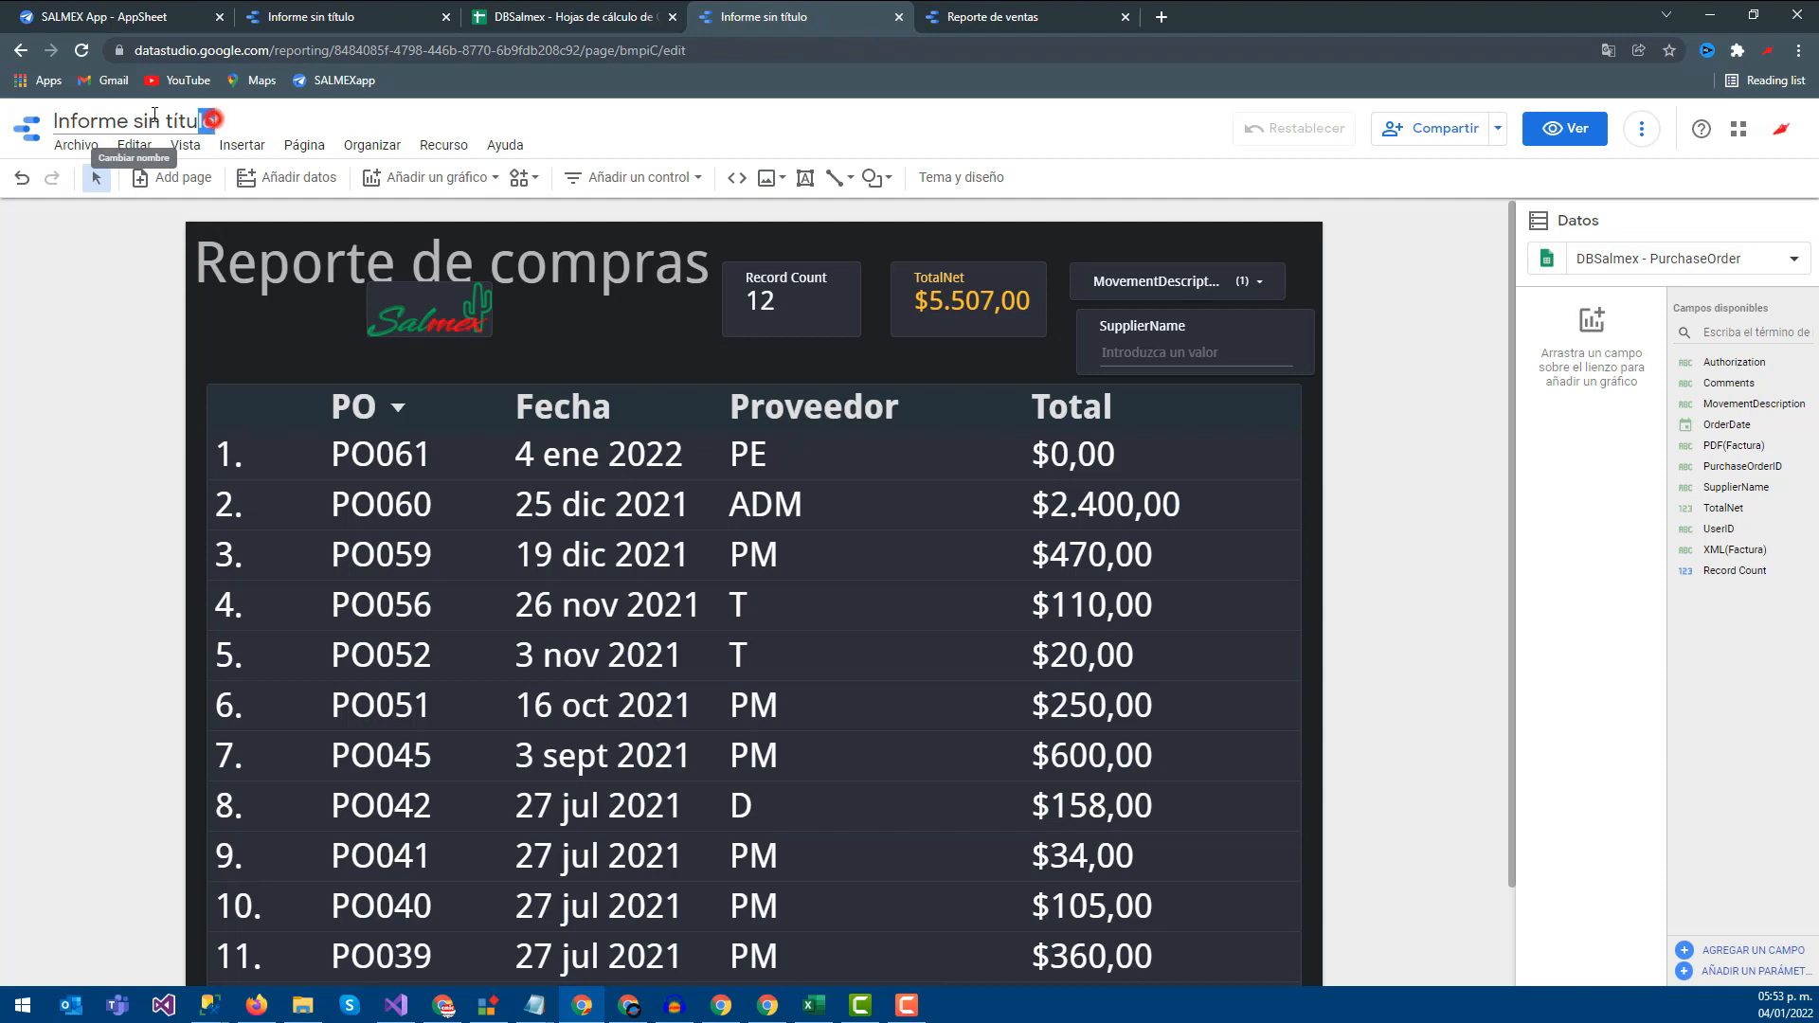
Rename the report to 'Reporte de compras'
left_click_drag(155, 113, 57, 119)
key("BackSpace")
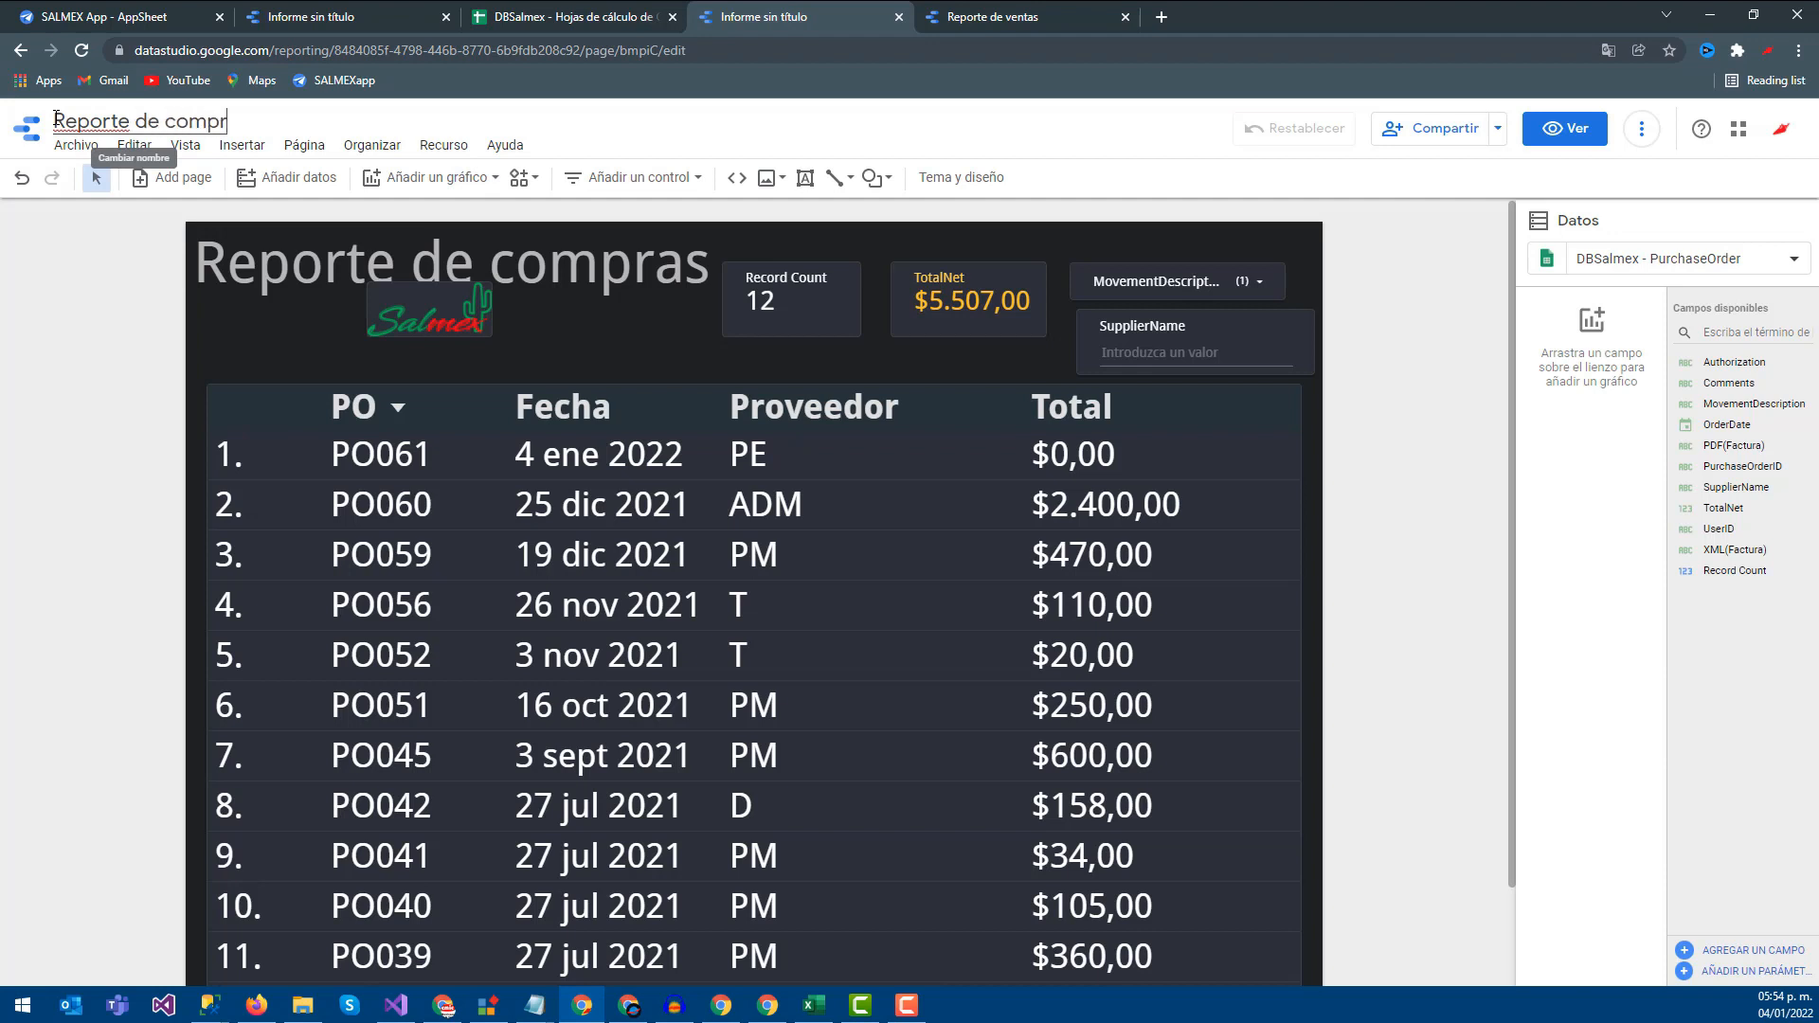
left_click(1393, 313)
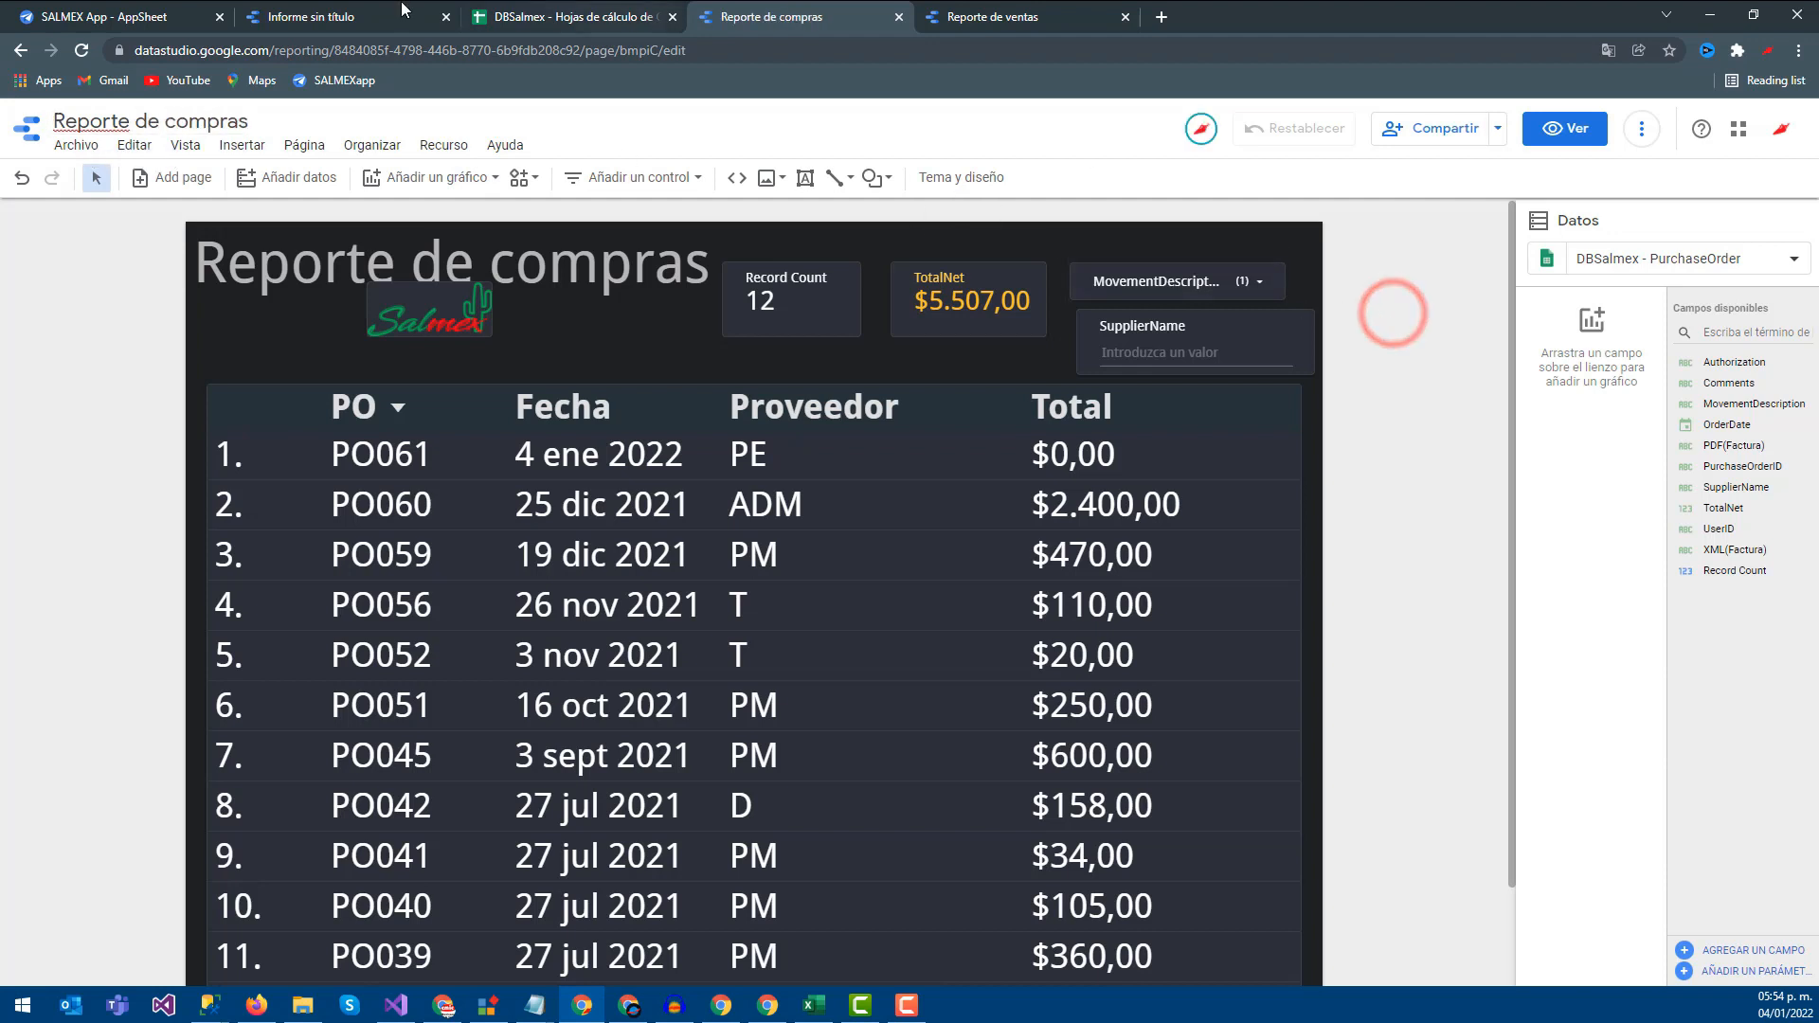
In the viewer, exclude null and T movement types to leave 16 records, then return to the editor
left_click(280, 11)
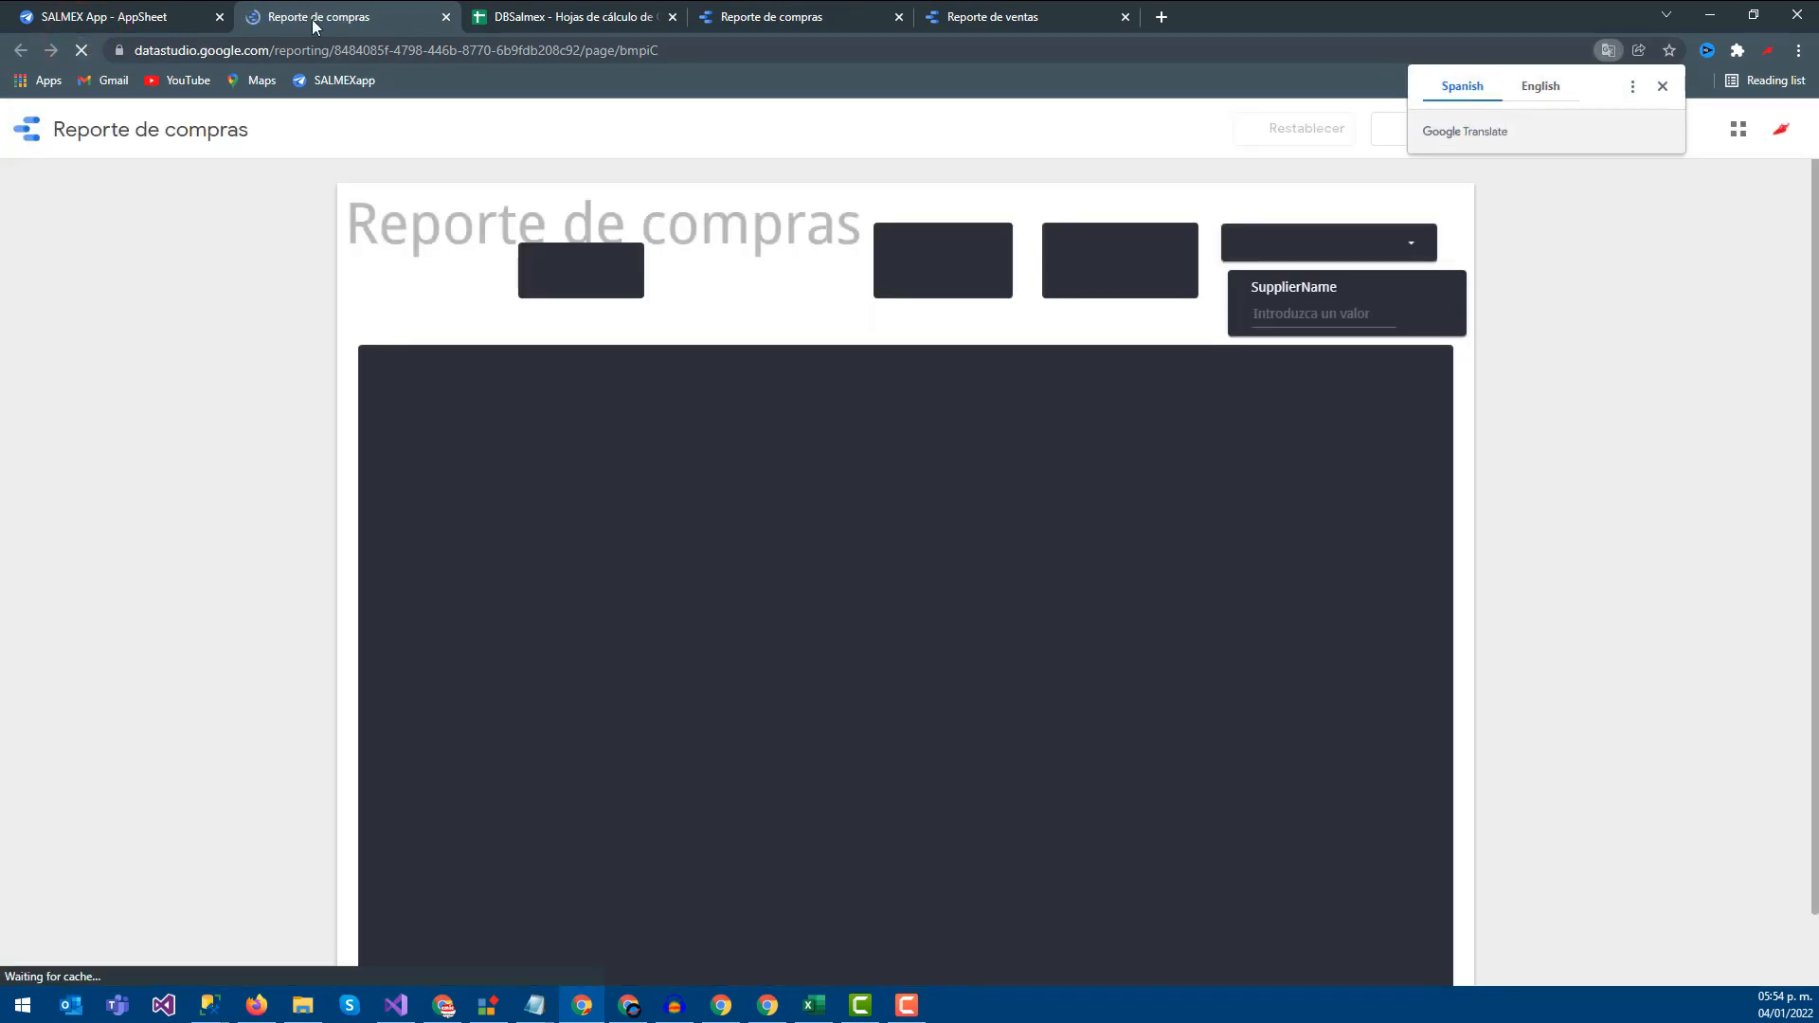
left_click(1414, 243)
left_click(1253, 312)
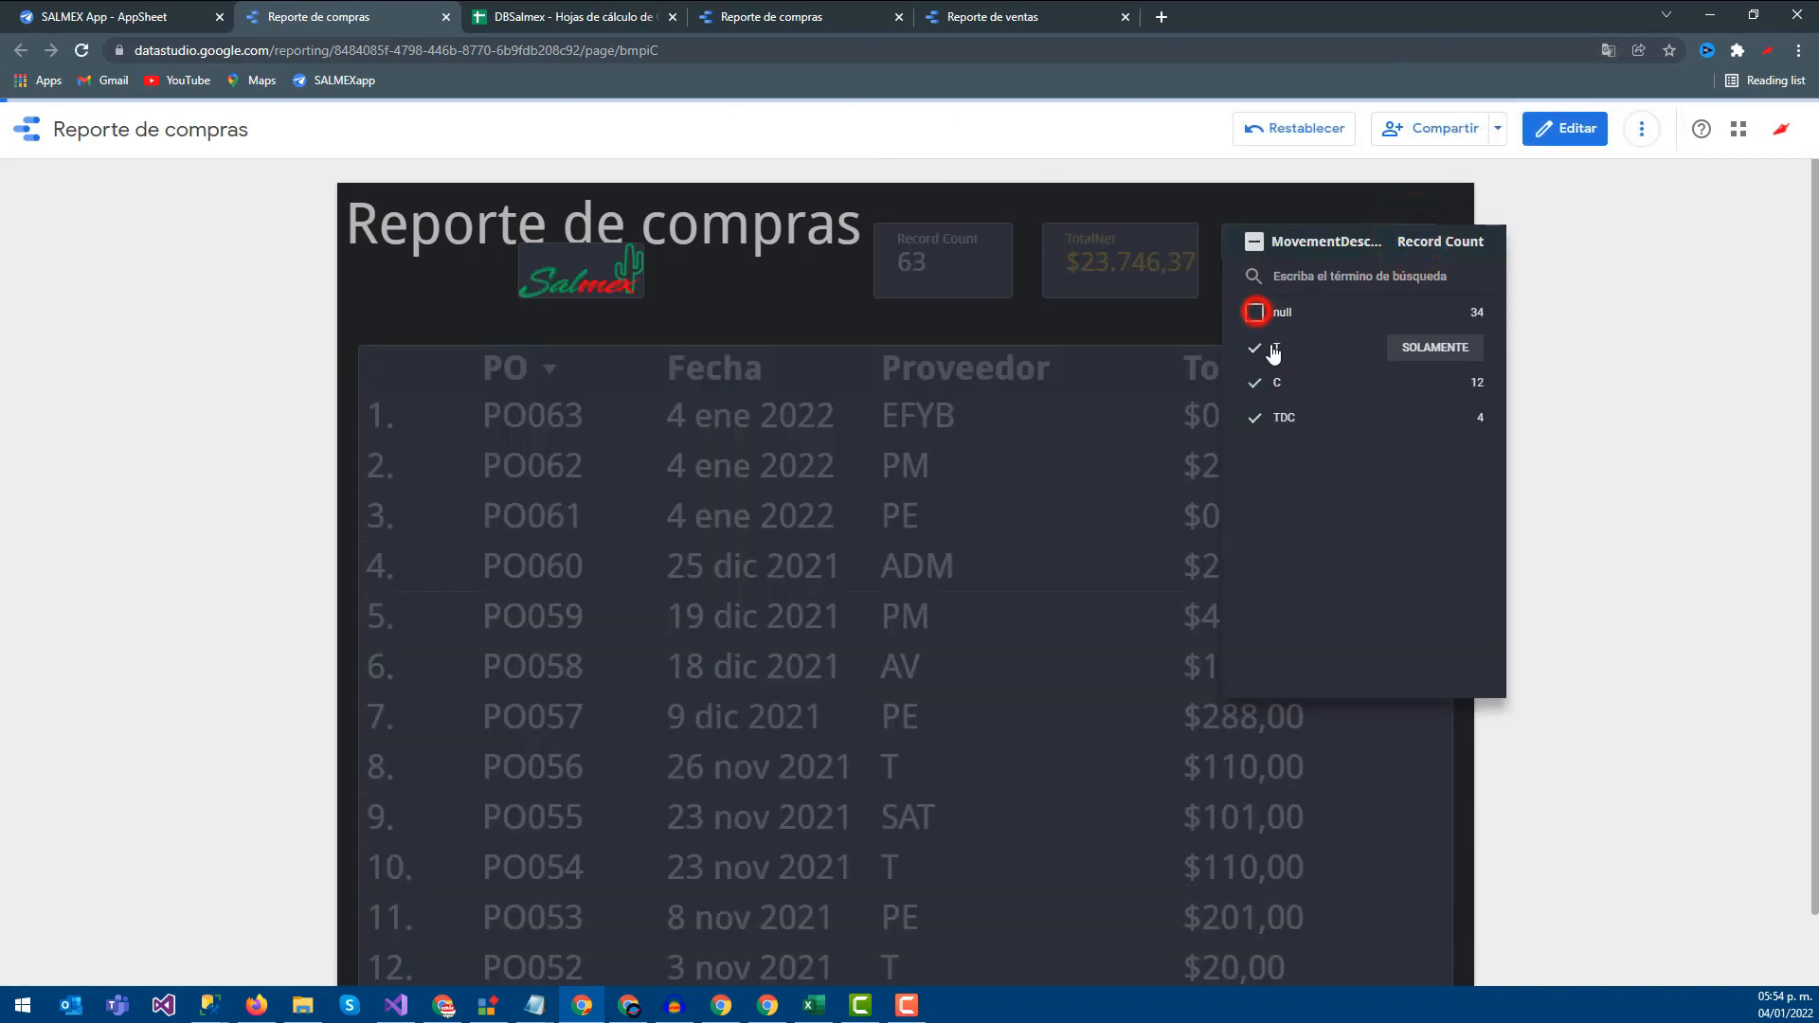
left_click(1256, 349)
left_click(1625, 377)
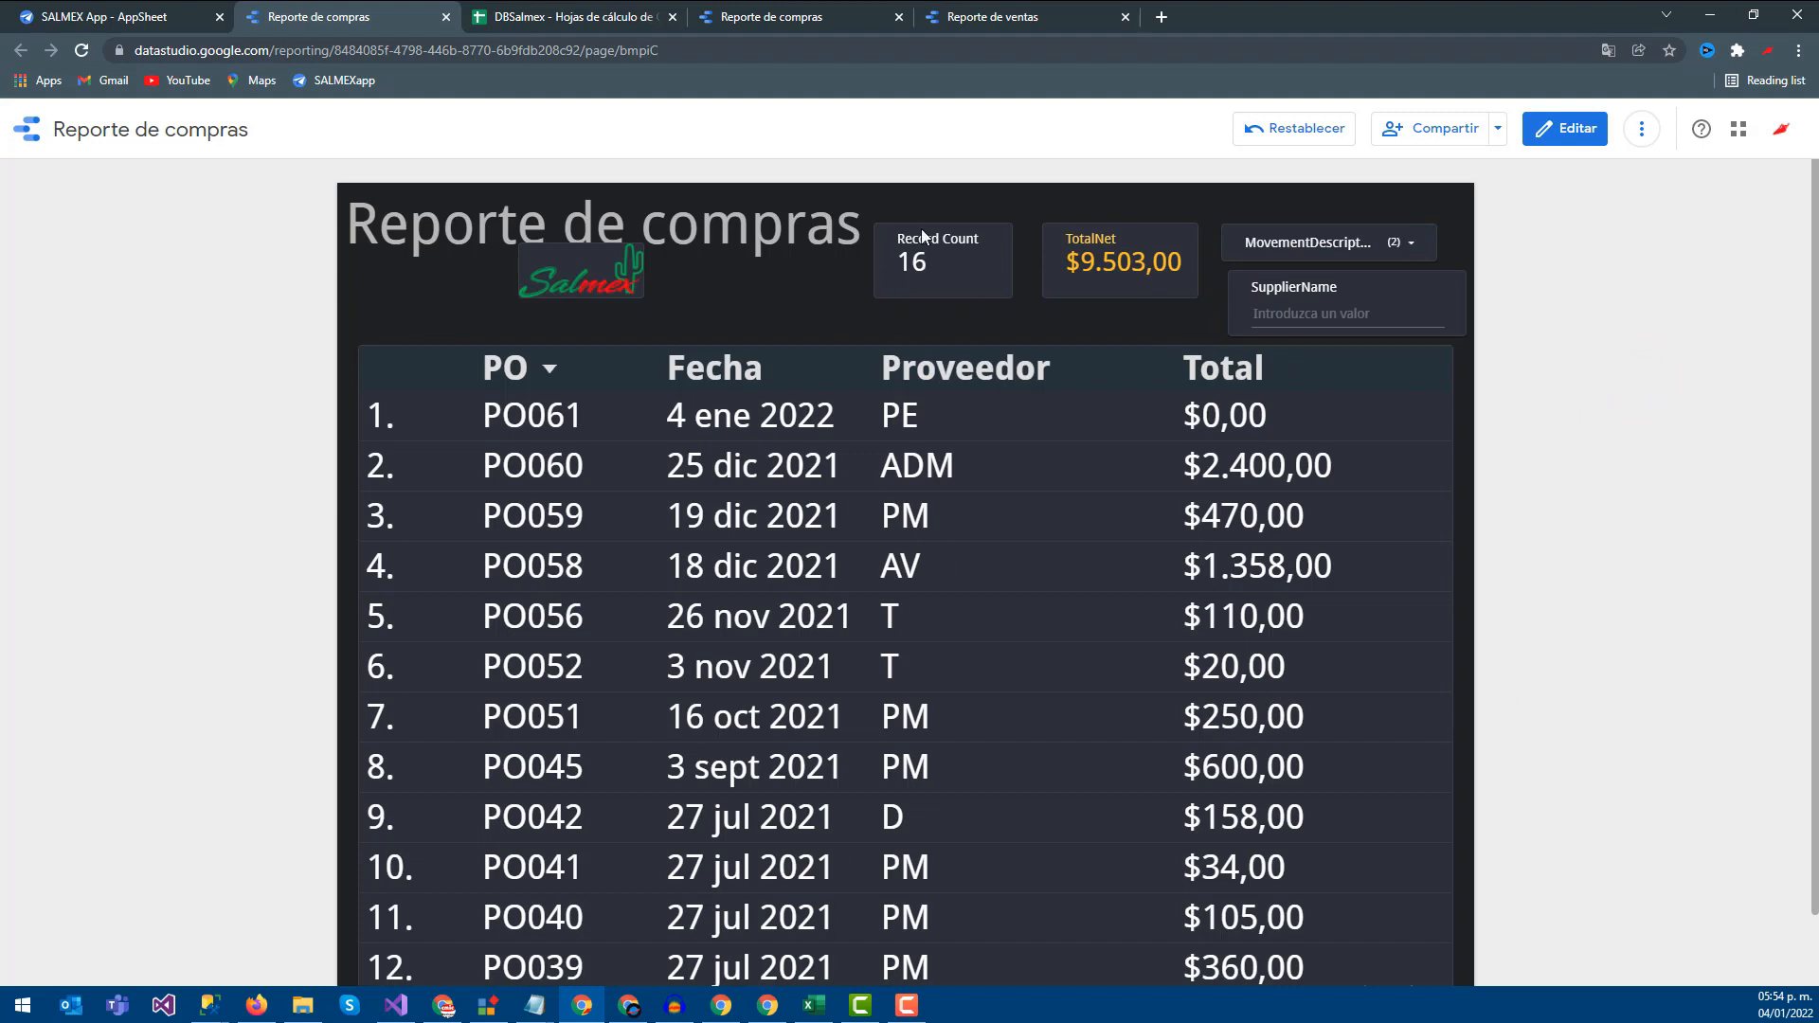
left_click(728, 7)
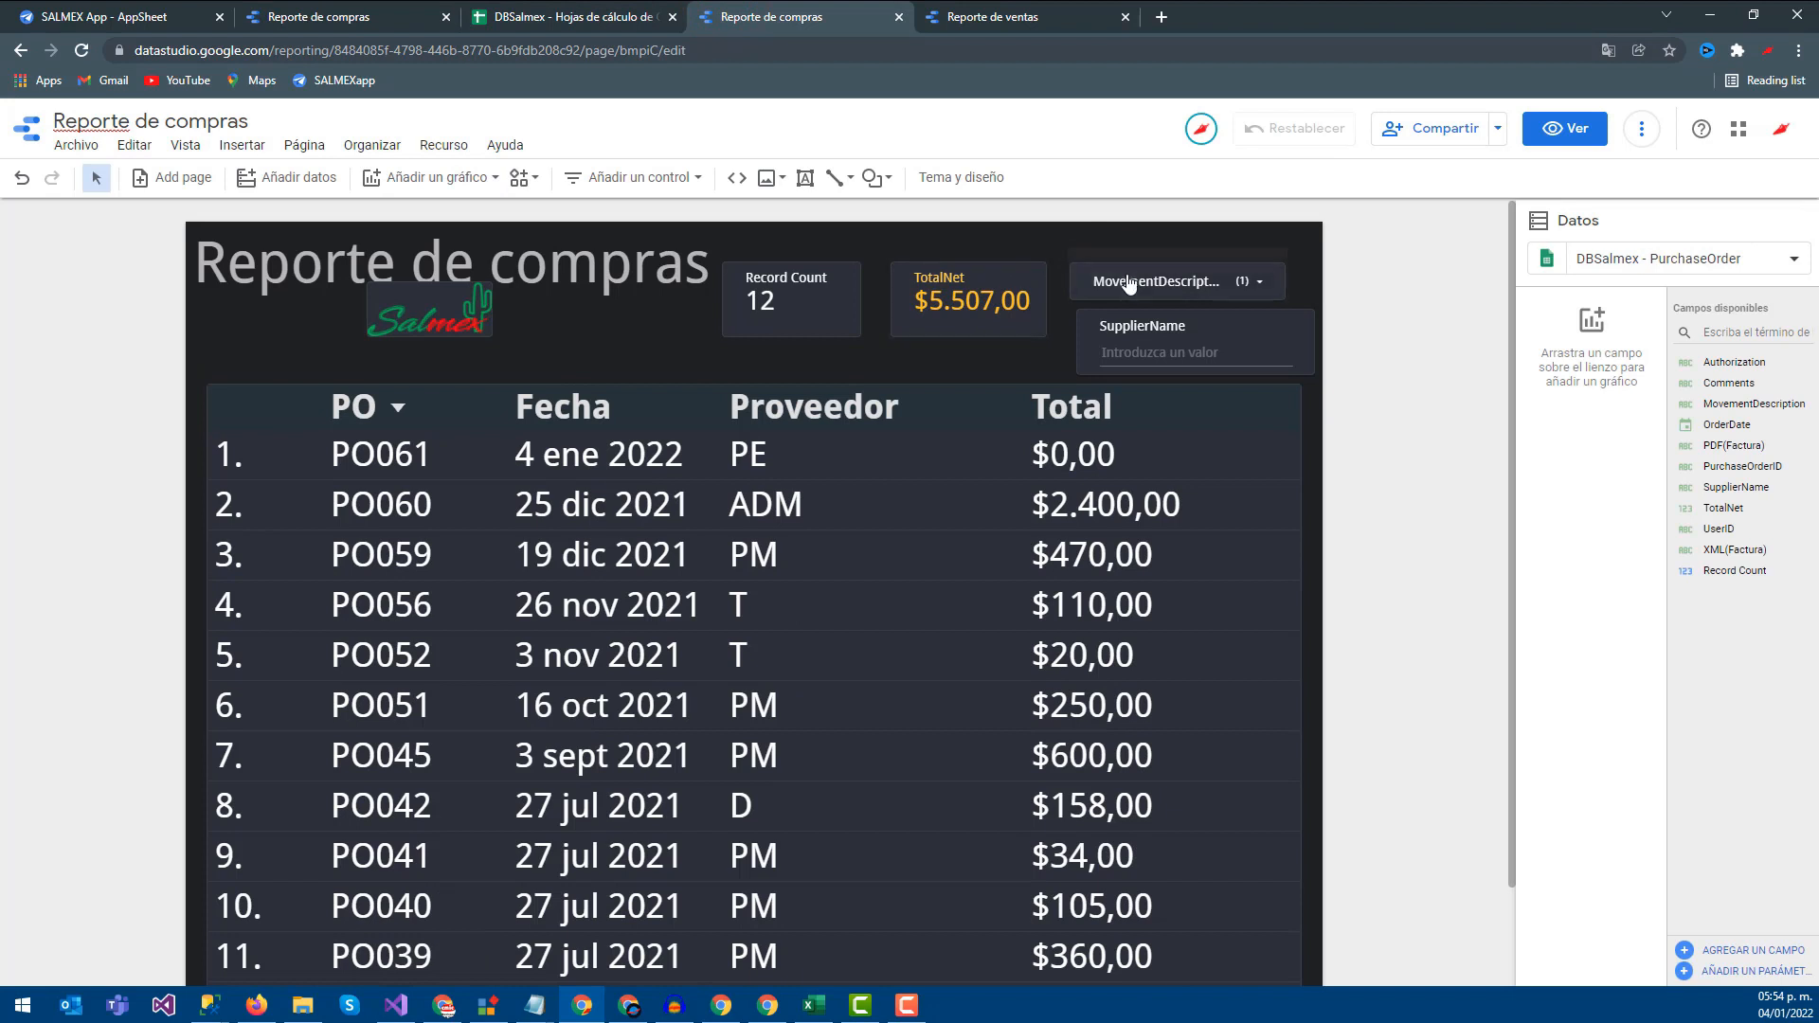
left_click(822, 277)
Move Record Count and TotalNet to the top row, put a widened MovementDescription filter beneath them, and widen SupplierName
left_click_drag(826, 270, 828, 270)
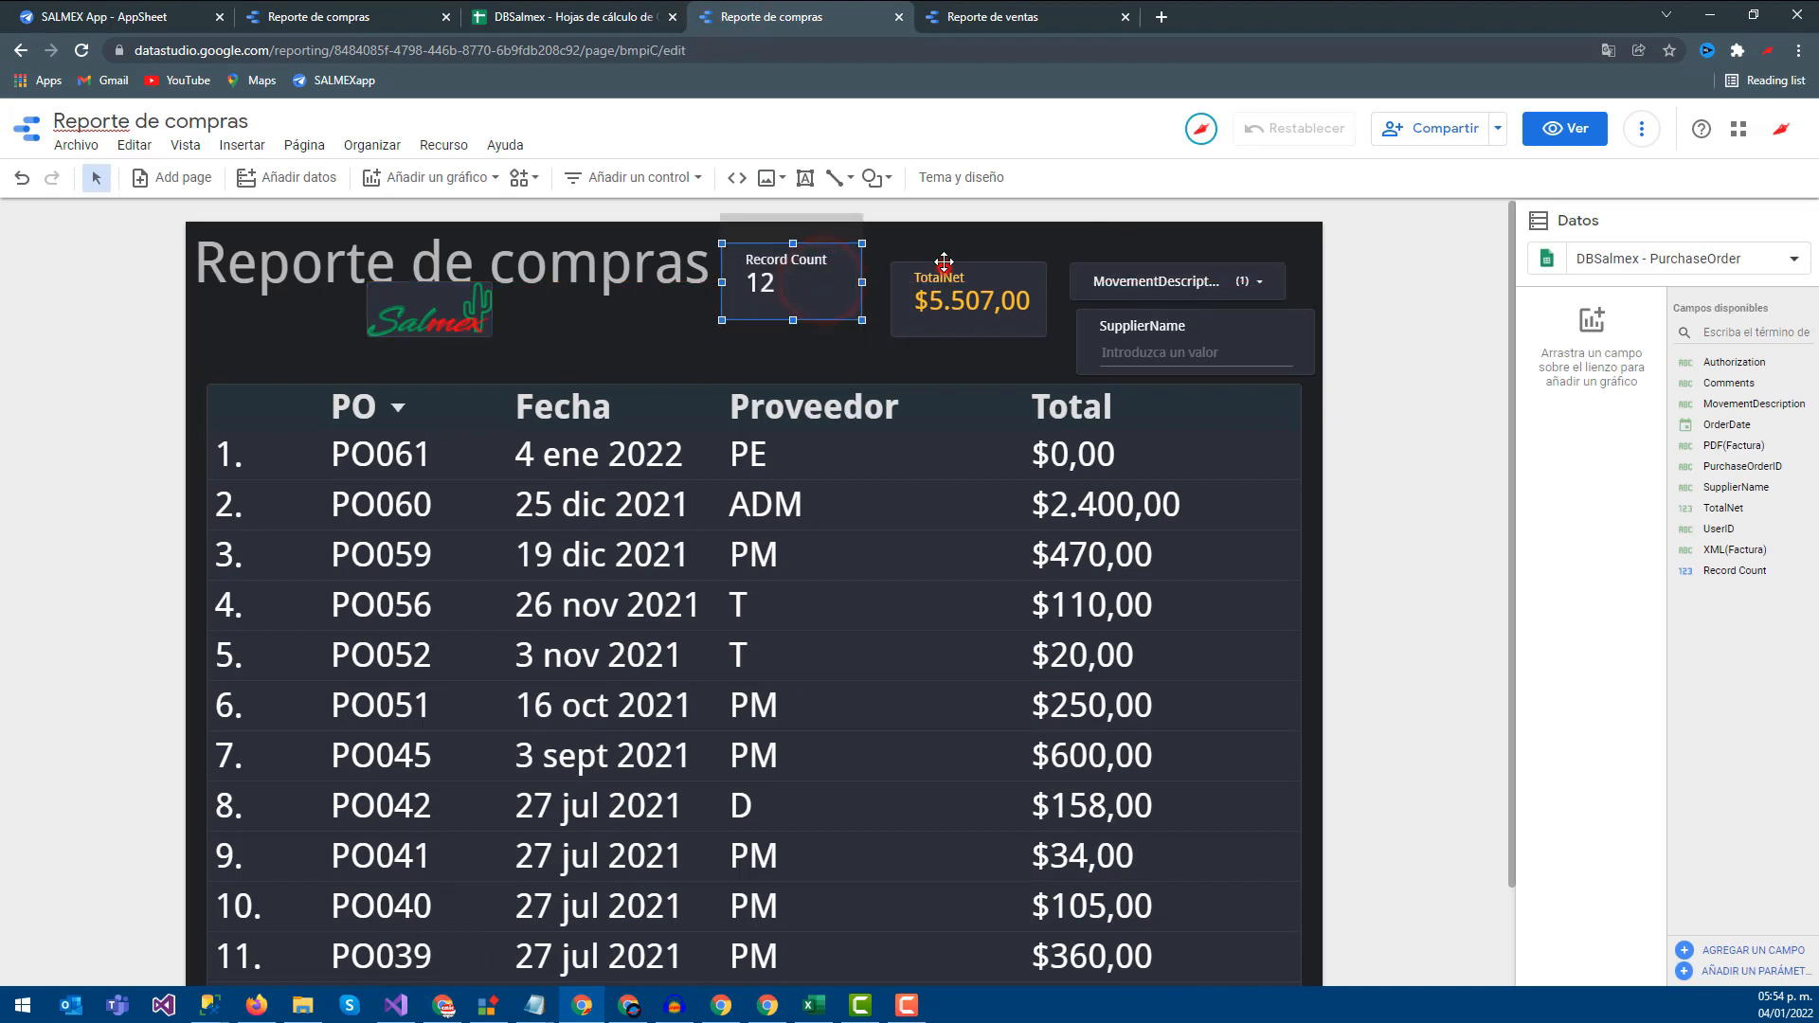
left_click_drag(931, 249, 911, 230)
left_click(1123, 273)
mouse_move(760, 349)
left_mouse_down()
mouse_move(764, 334)
mouse_move(750, 343)
mouse_move(782, 356)
left_mouse_up()
left_click_drag(937, 356, 1094, 323)
left_click_drag(1285, 349, 1297, 345)
left_click(1201, 250)
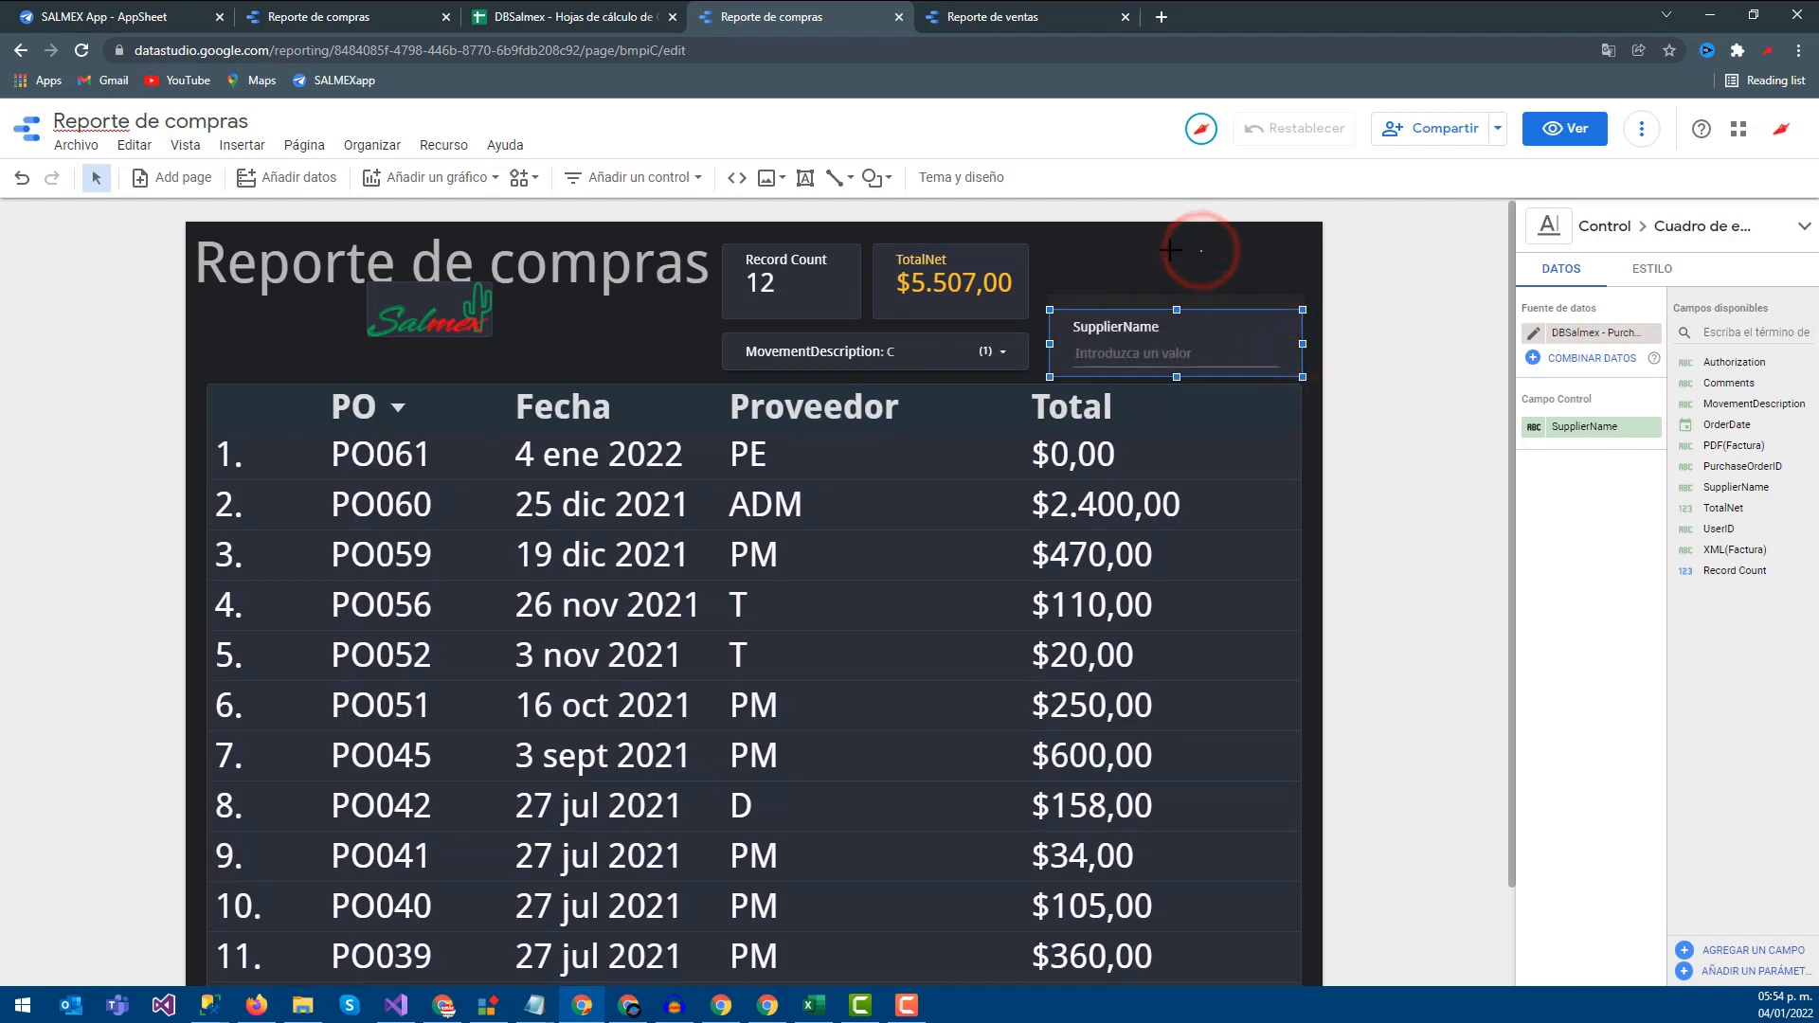
left_click(606, 180)
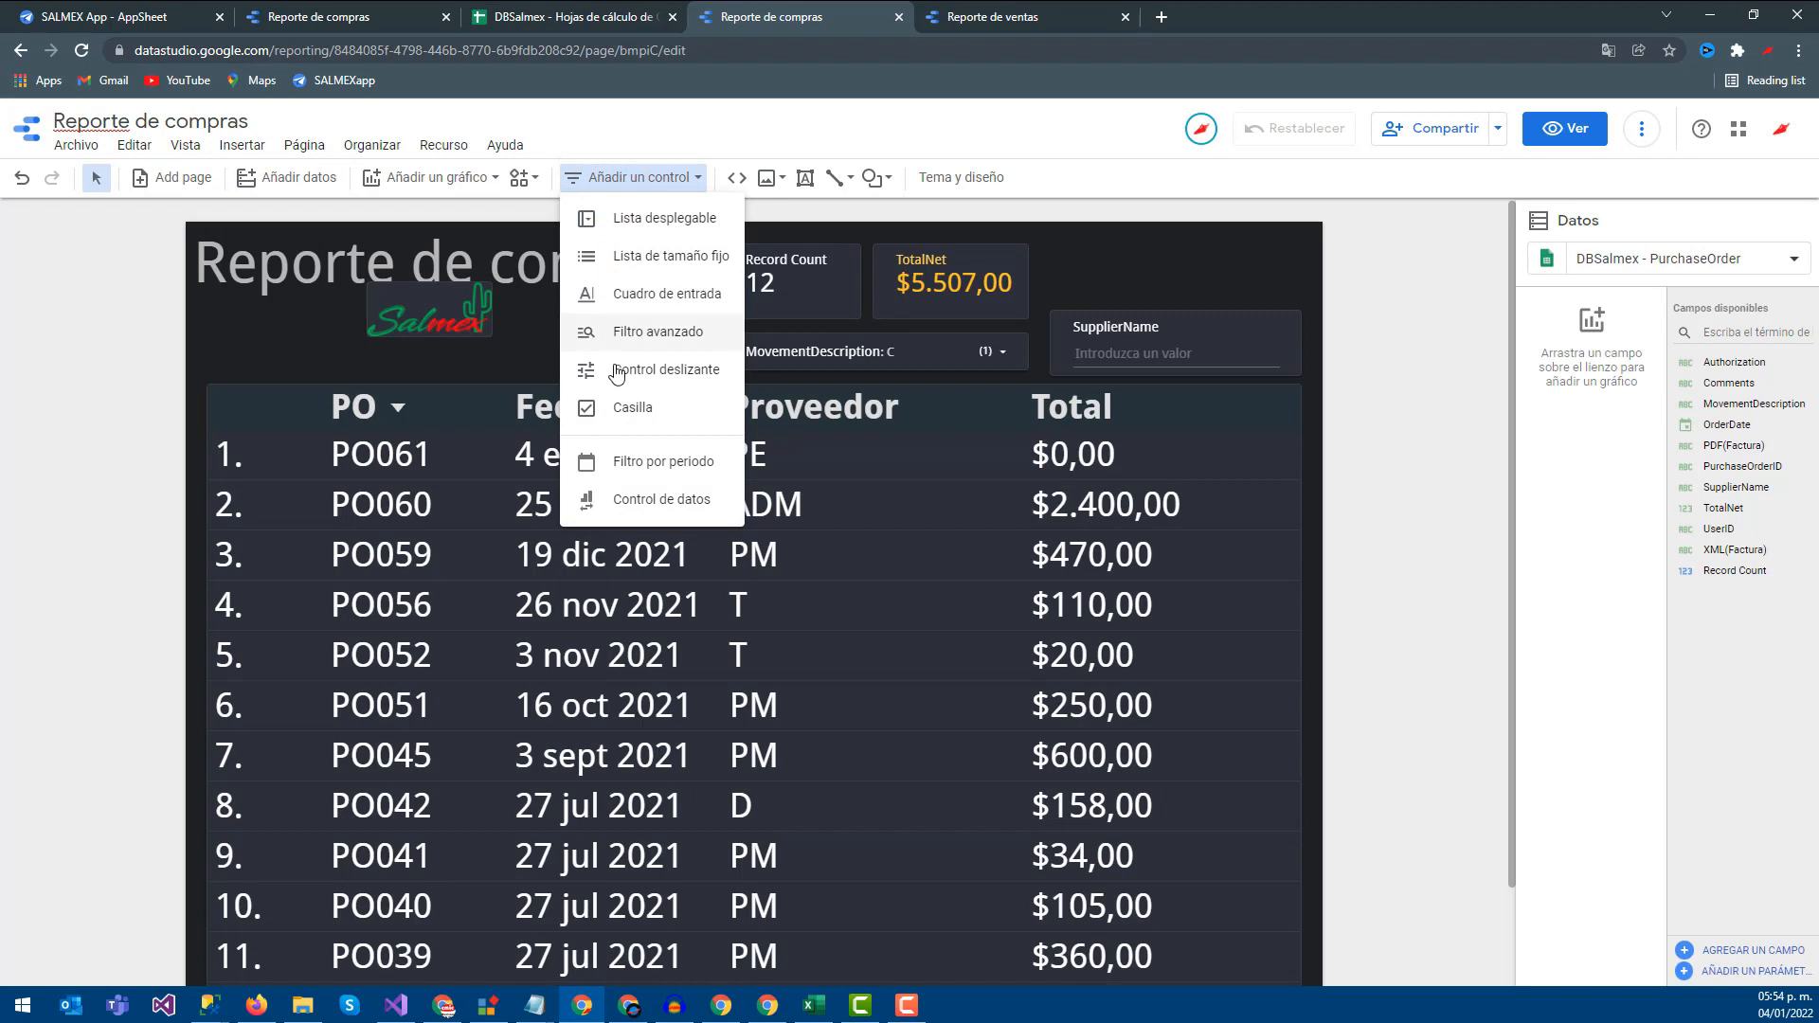
left_click(640, 458)
left_click(1025, 243)
left_click(1208, 265)
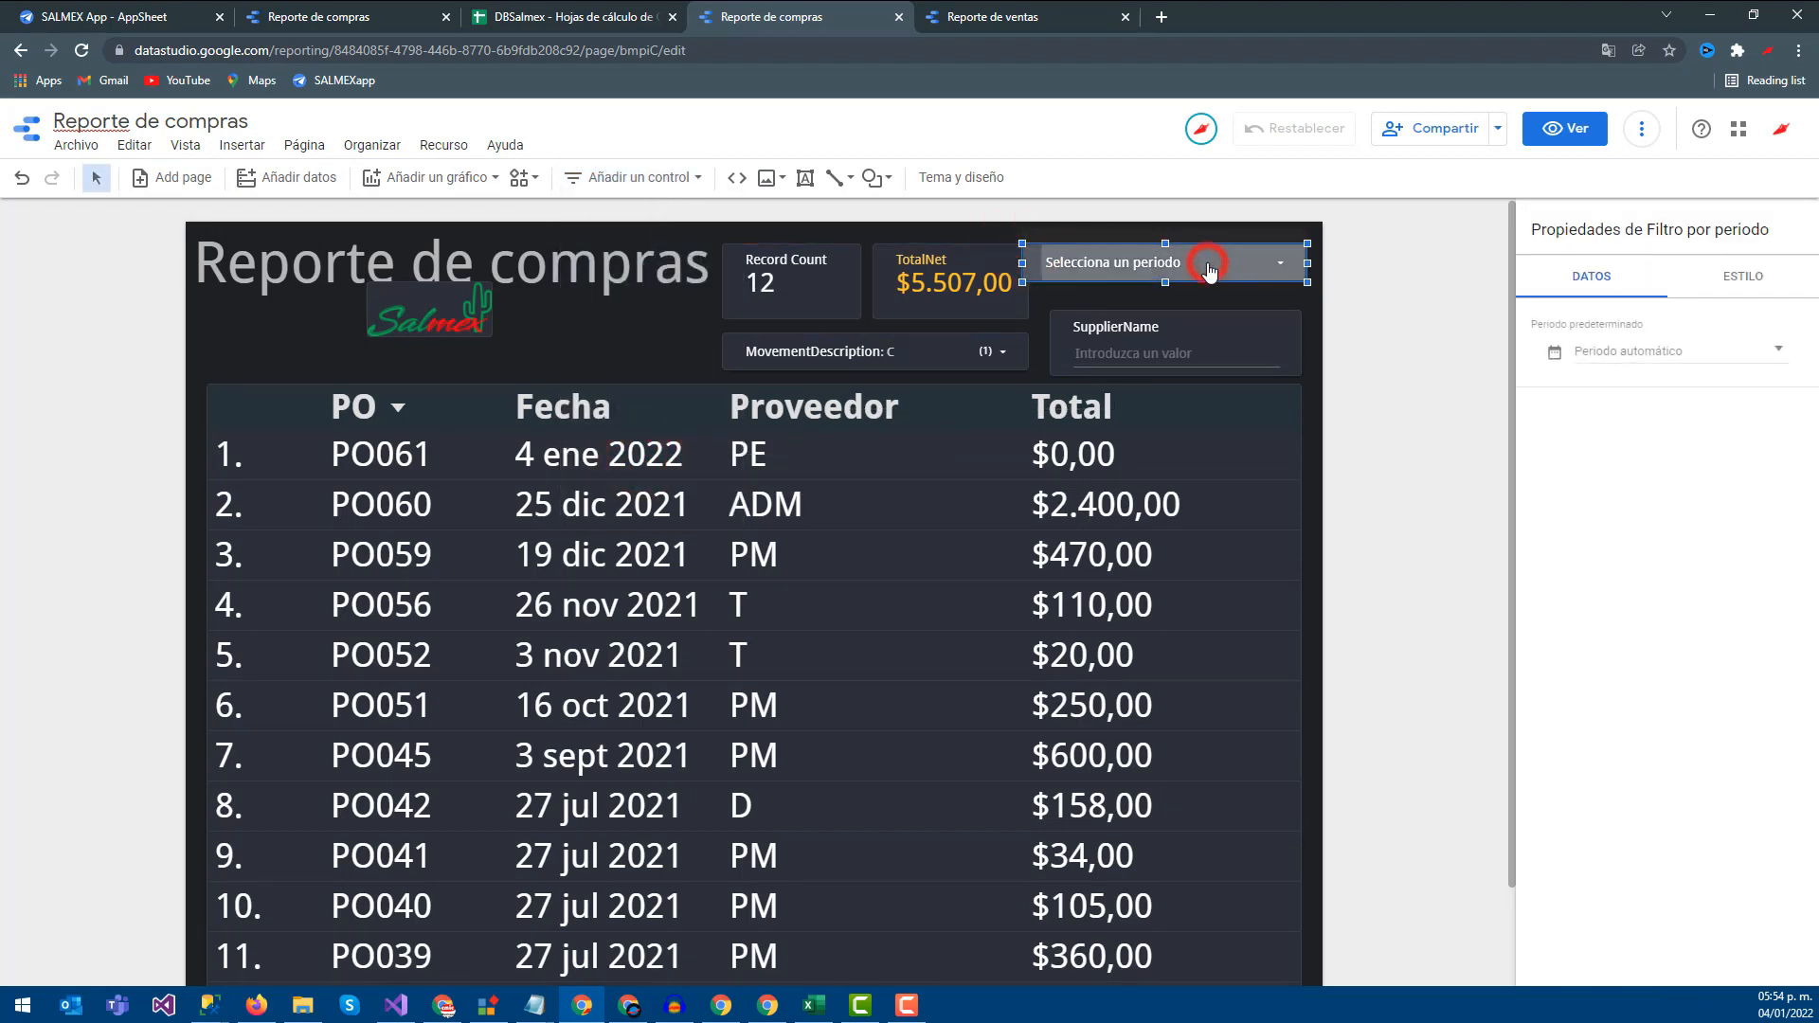
left_click(894, 348)
left_click(893, 348)
left_click(920, 390)
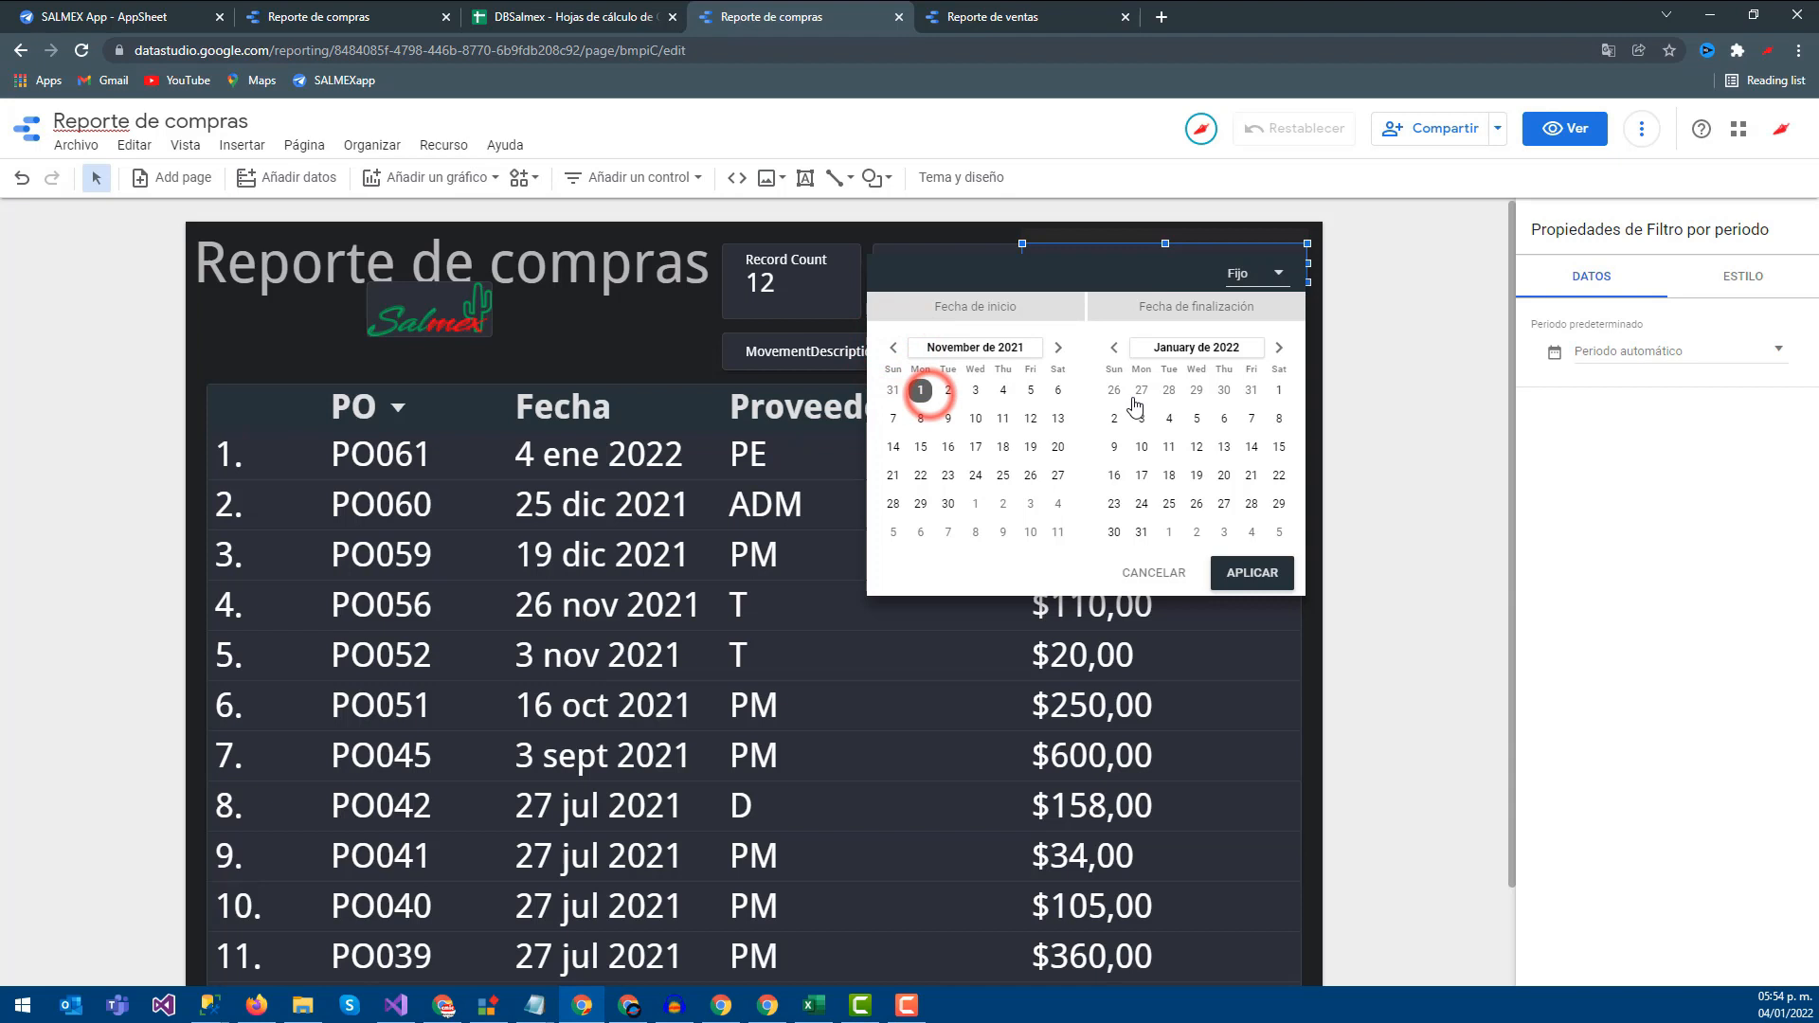
left_click(1270, 570)
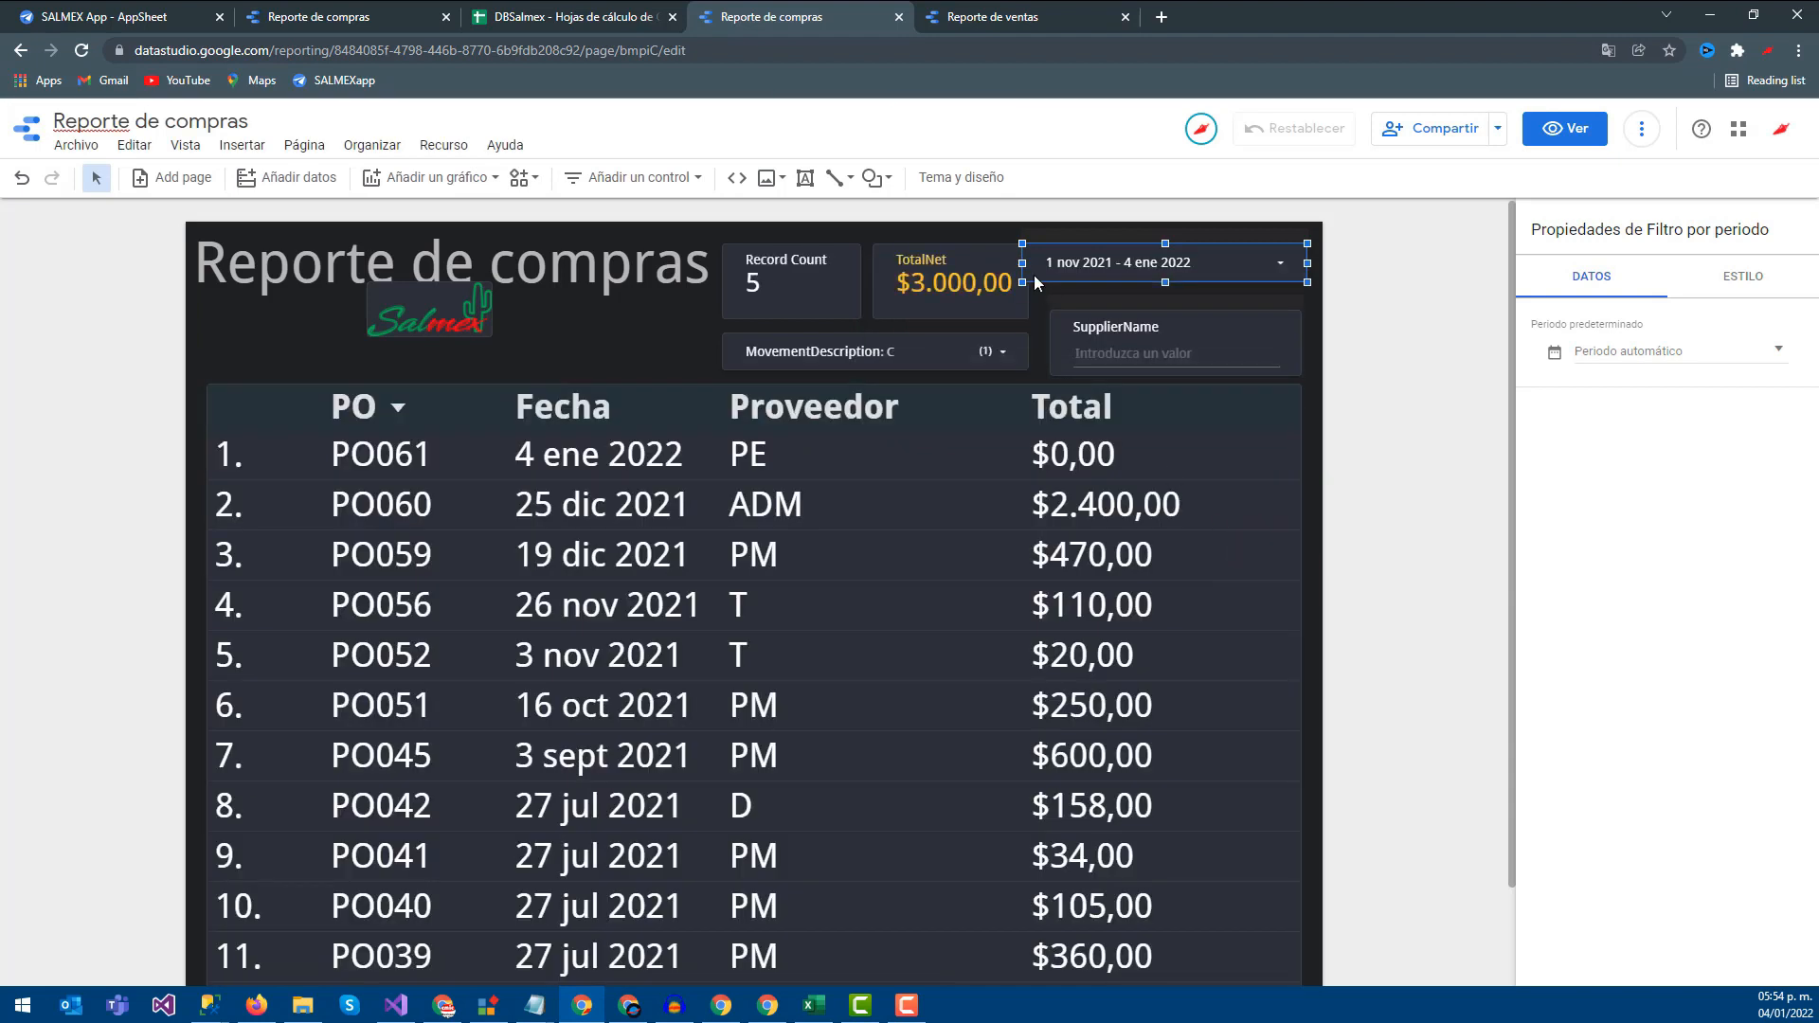
left_click_drag(1018, 264, 1009, 263)
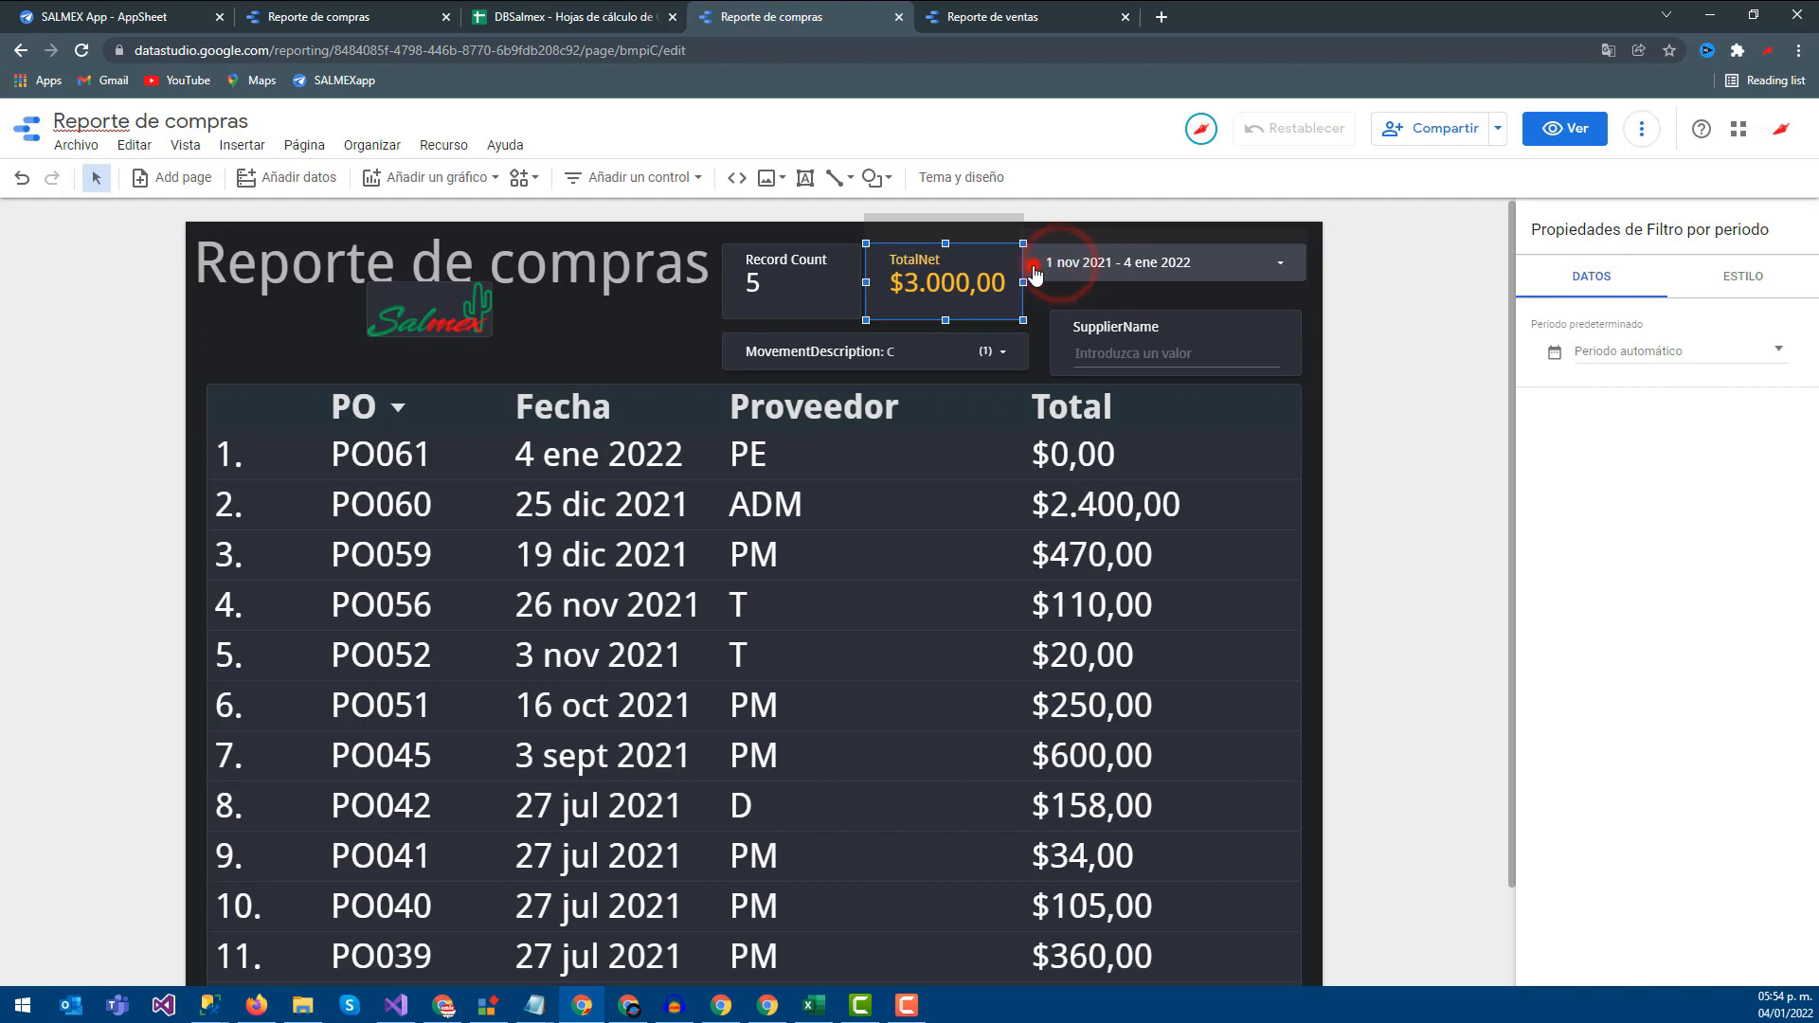
left_click(1034, 270)
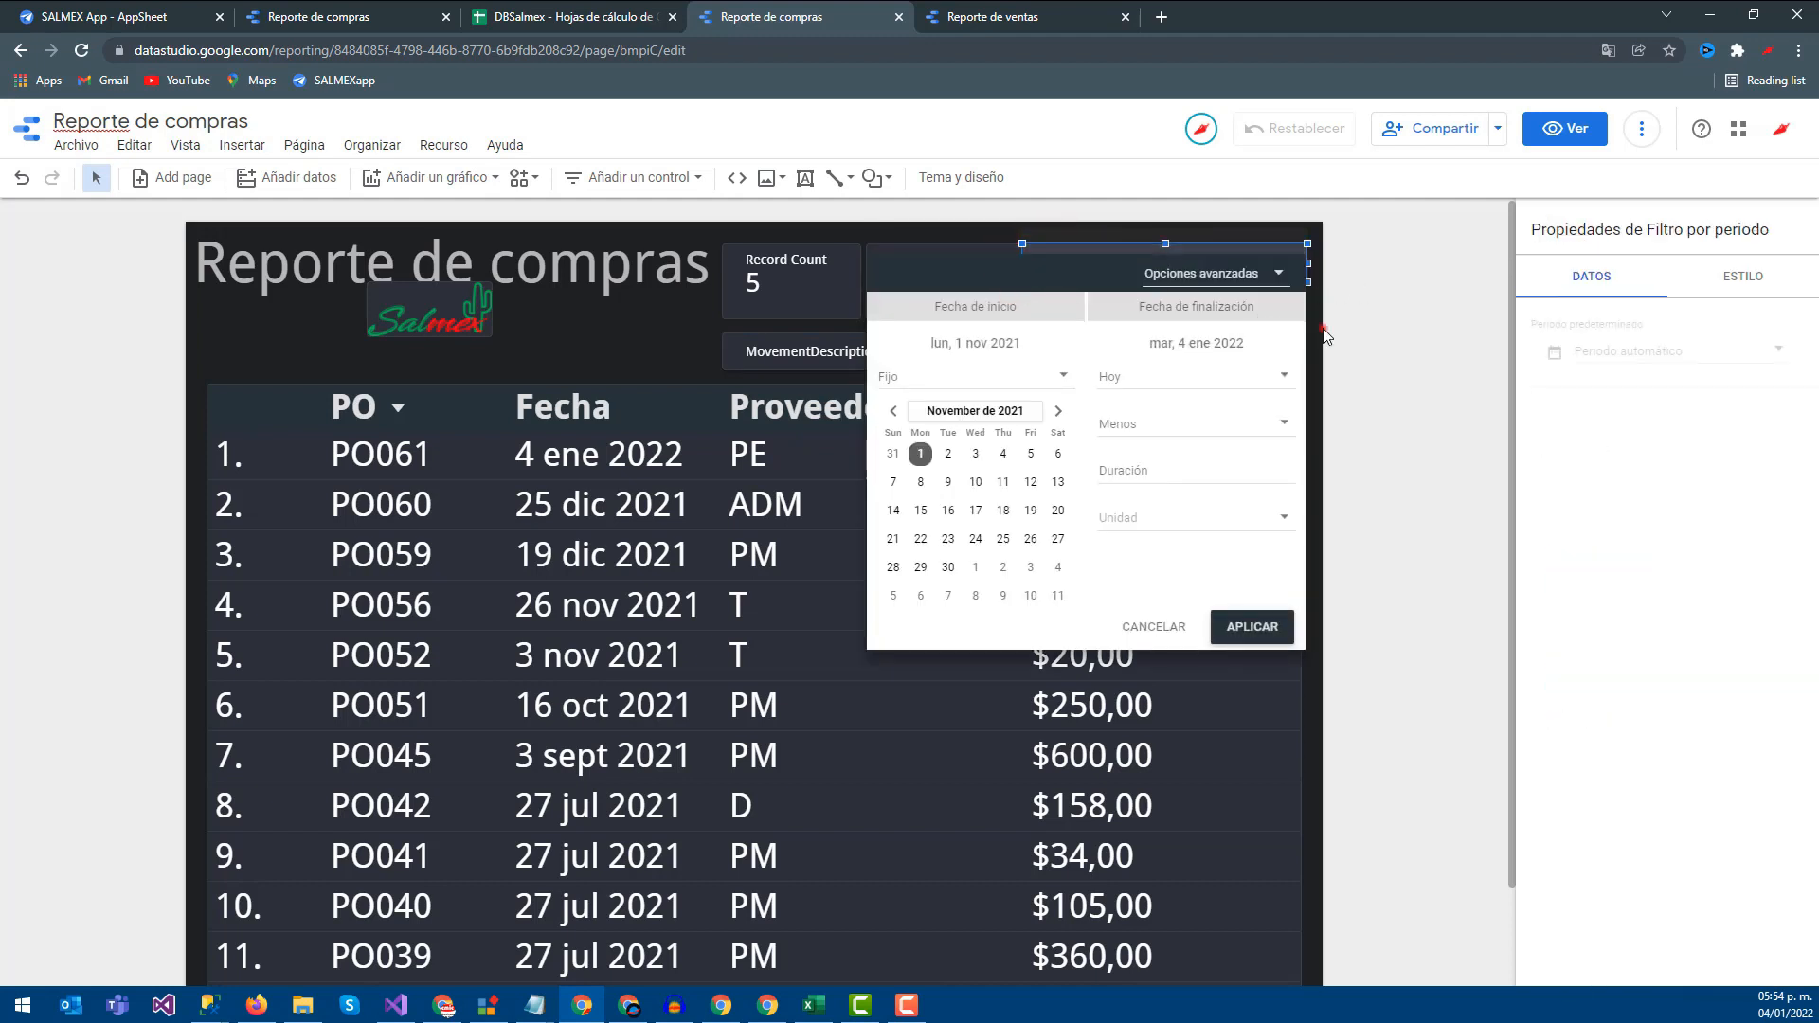
left_click(1324, 332)
left_click_drag(1021, 263, 1050, 263)
left_click_drag(1078, 333, 1080, 322)
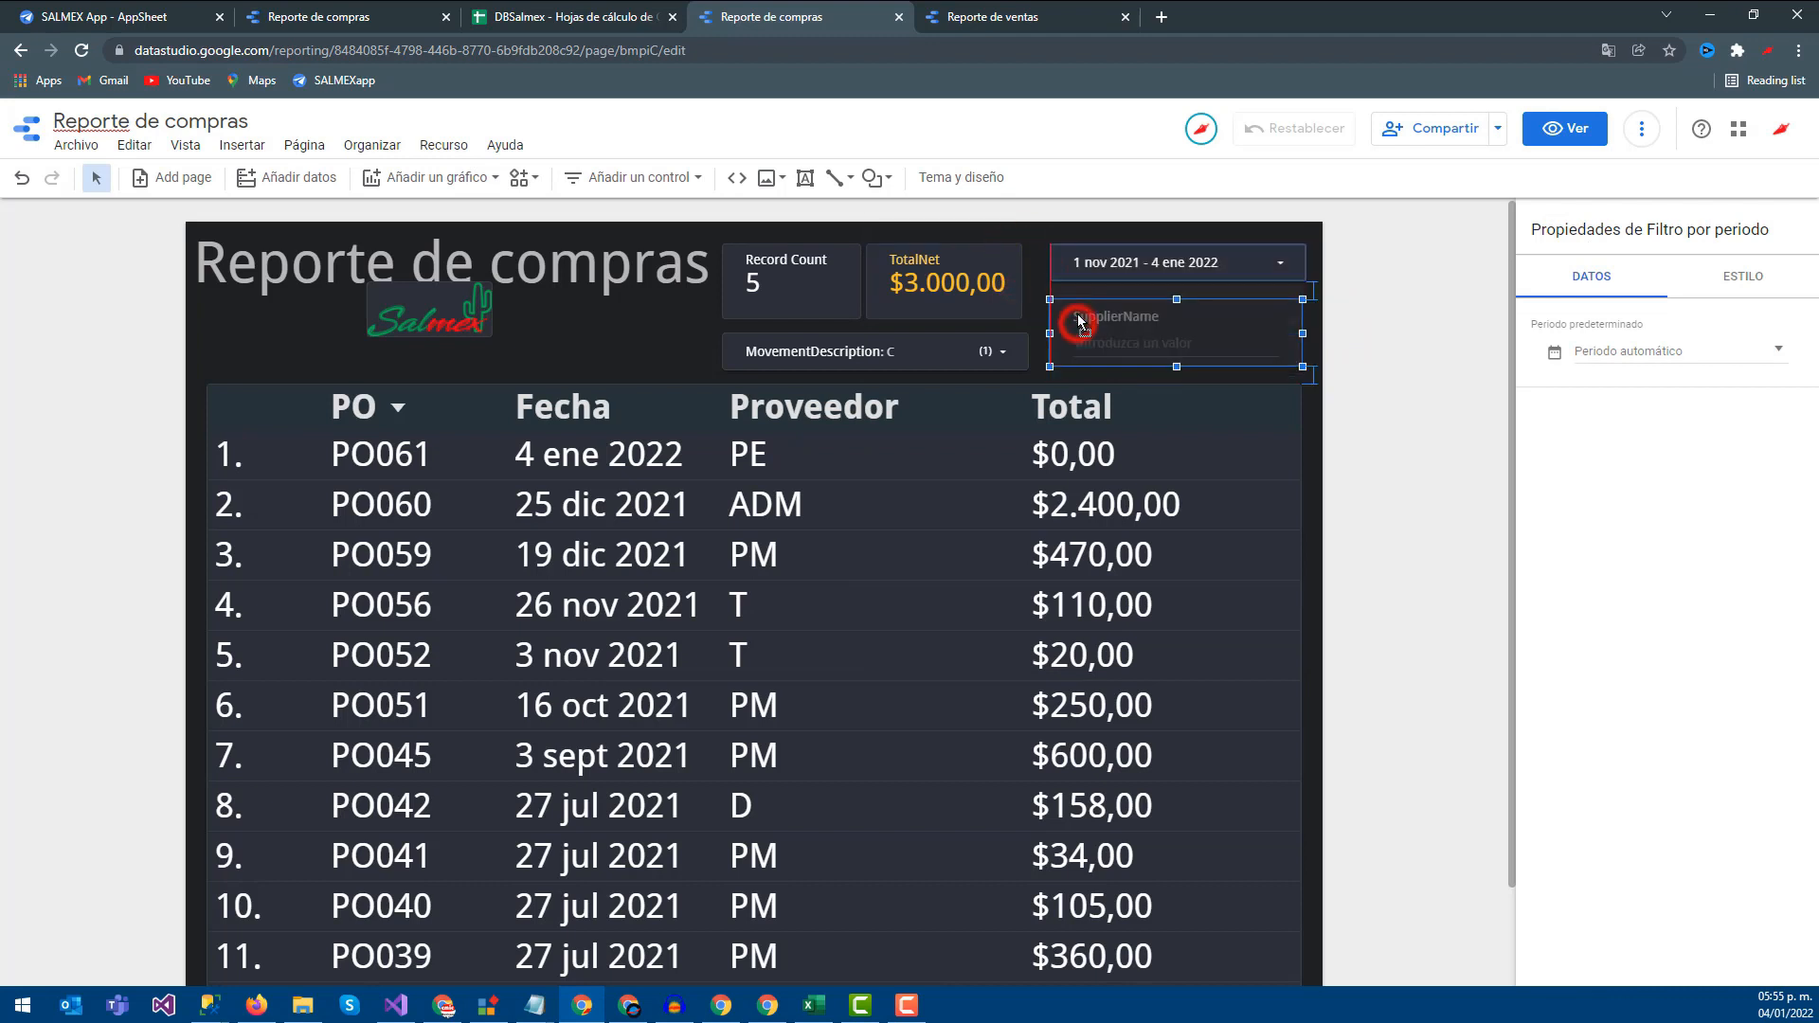
left_click(1002, 350)
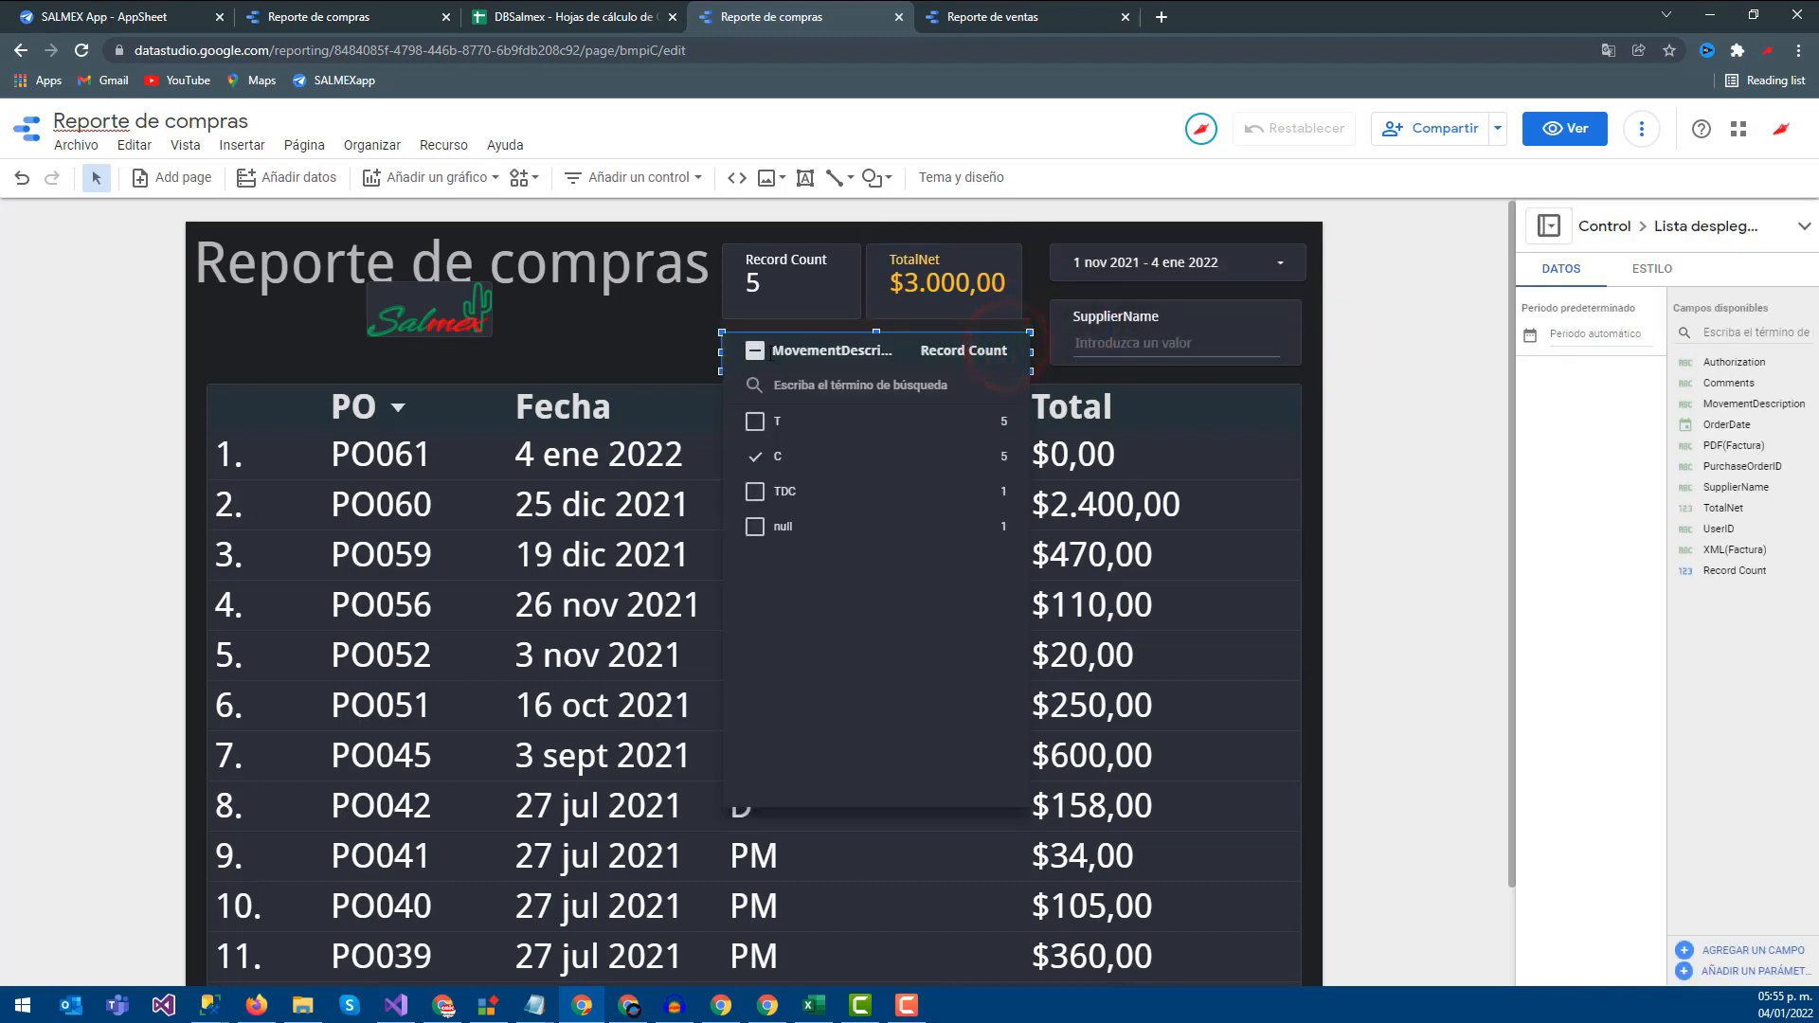
left_click(755, 352)
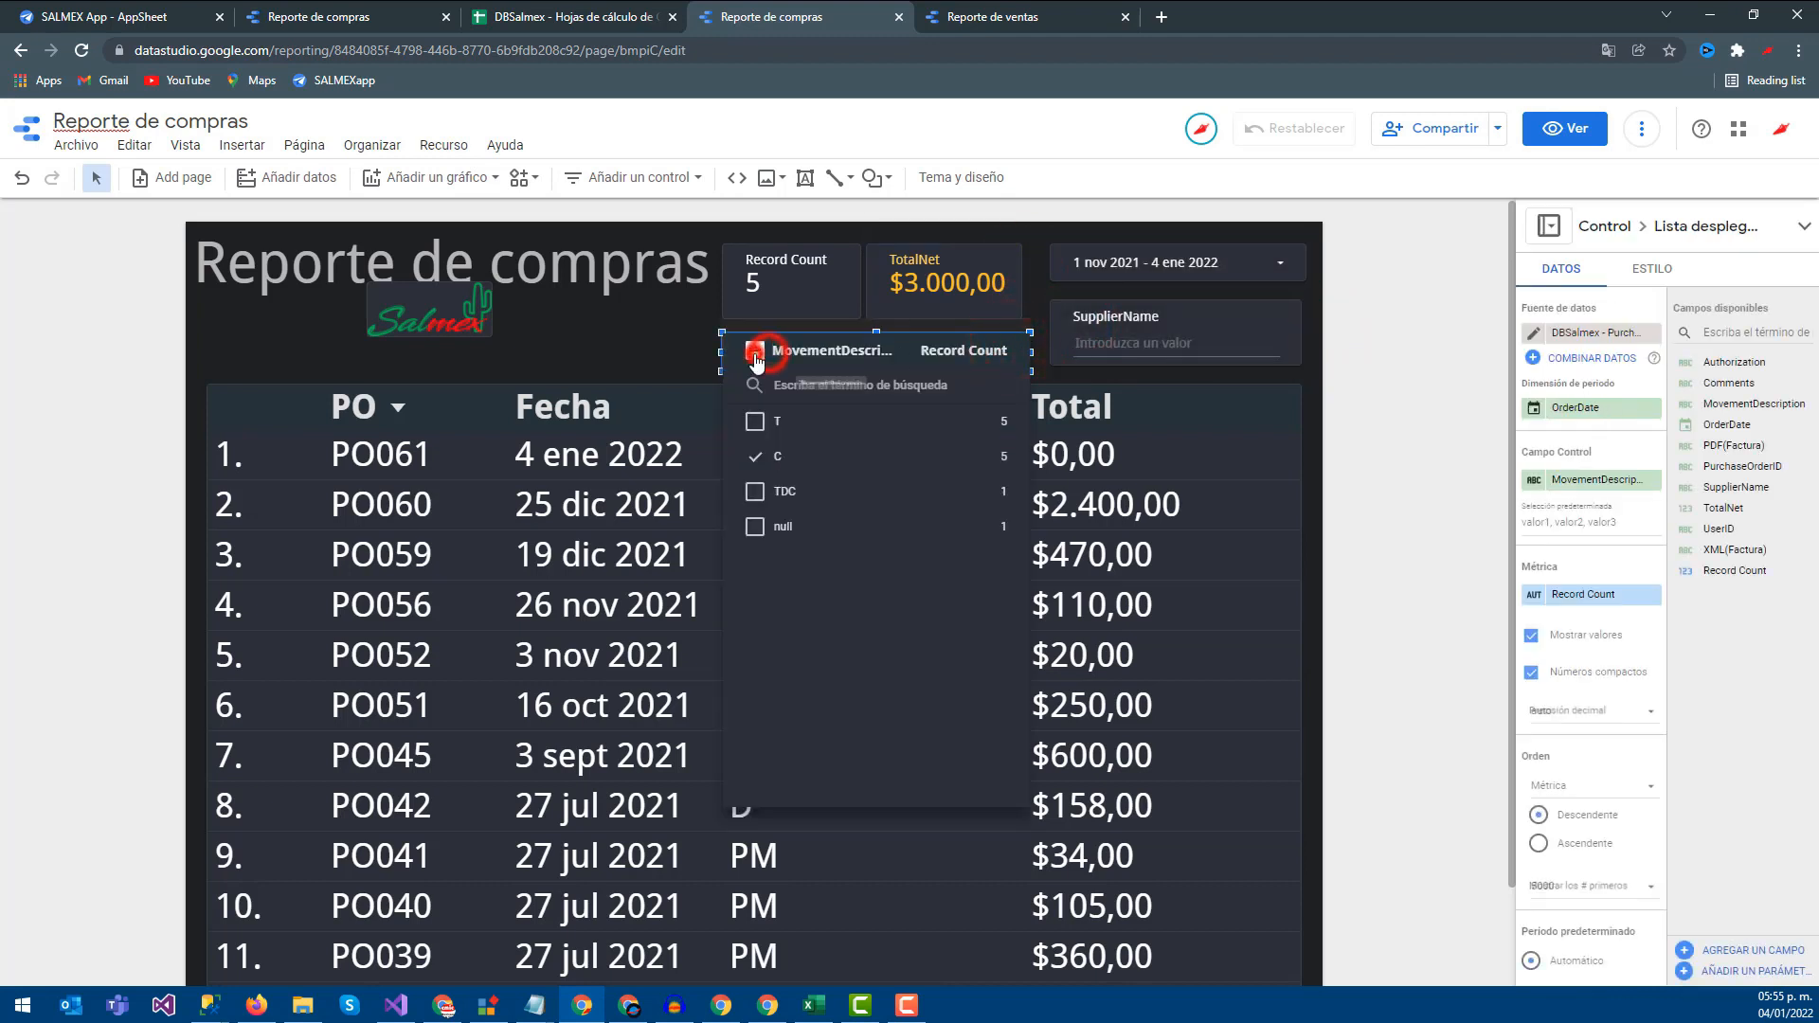
left_click(1345, 342)
scroll(838, 495, "down", 7)
scroll(797, 536, "down", 5)
scroll(760, 578, "up", 12)
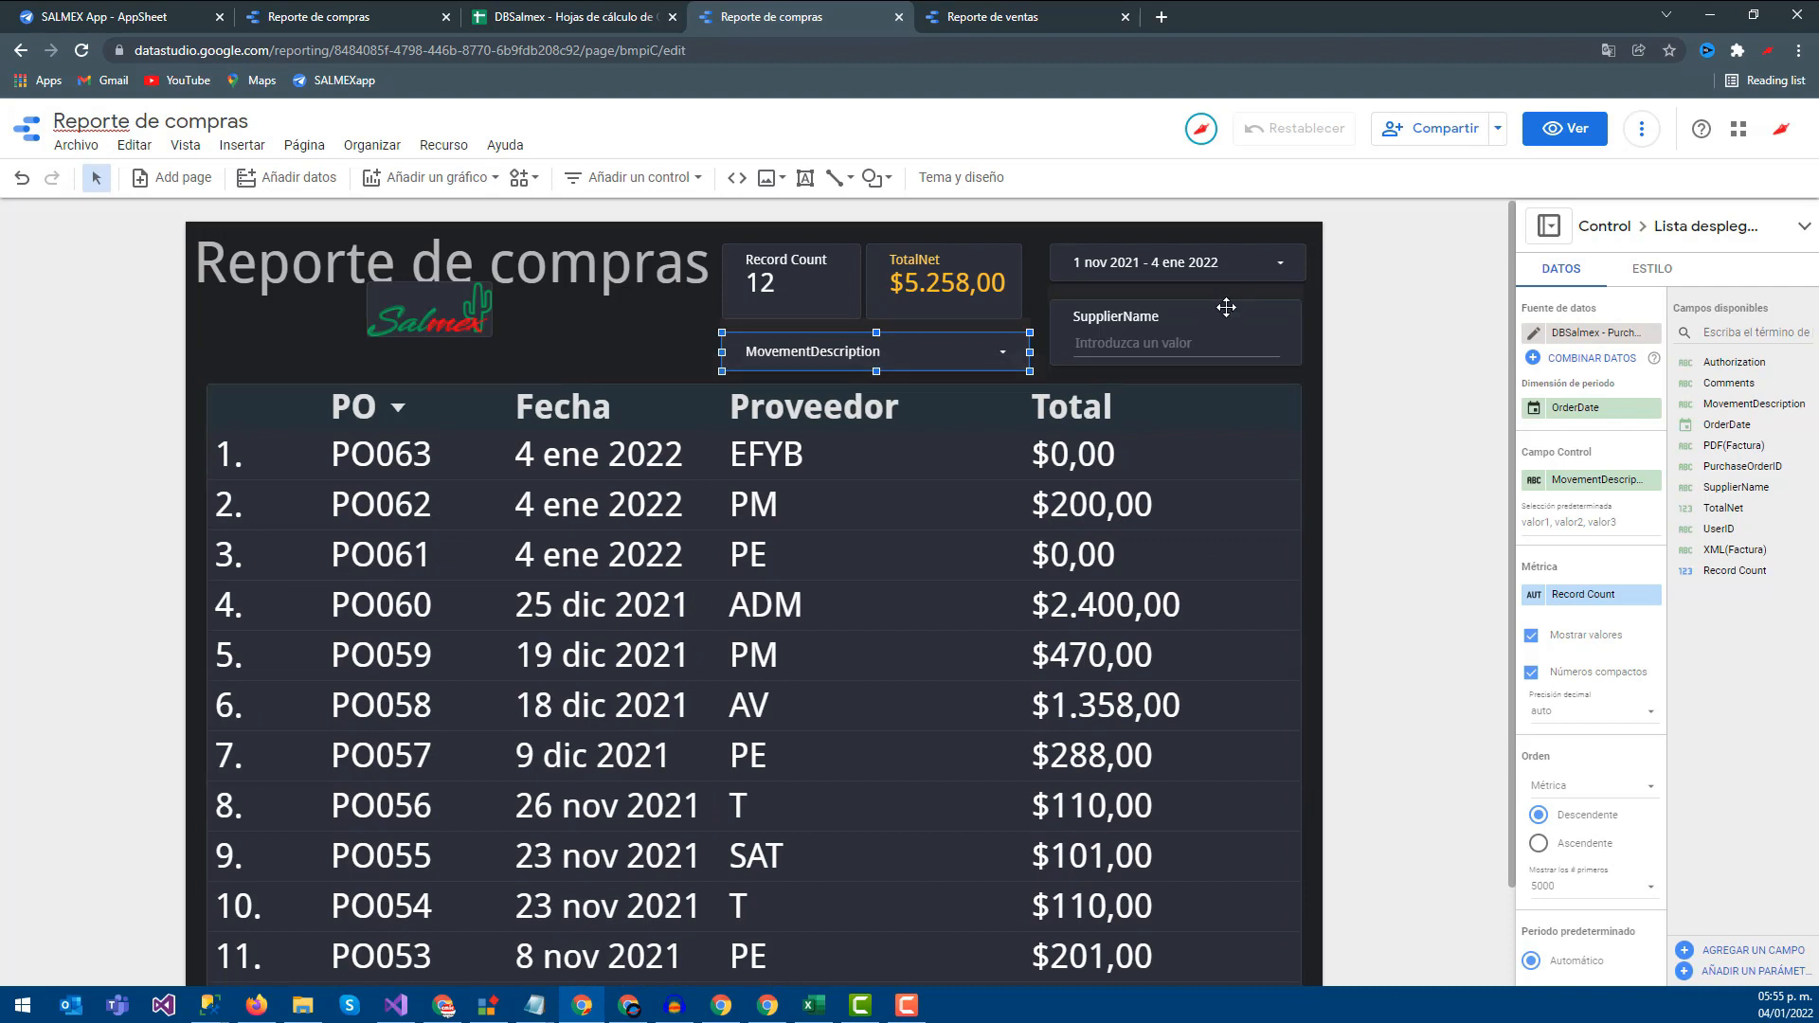
left_click(1231, 275)
left_click(1231, 277)
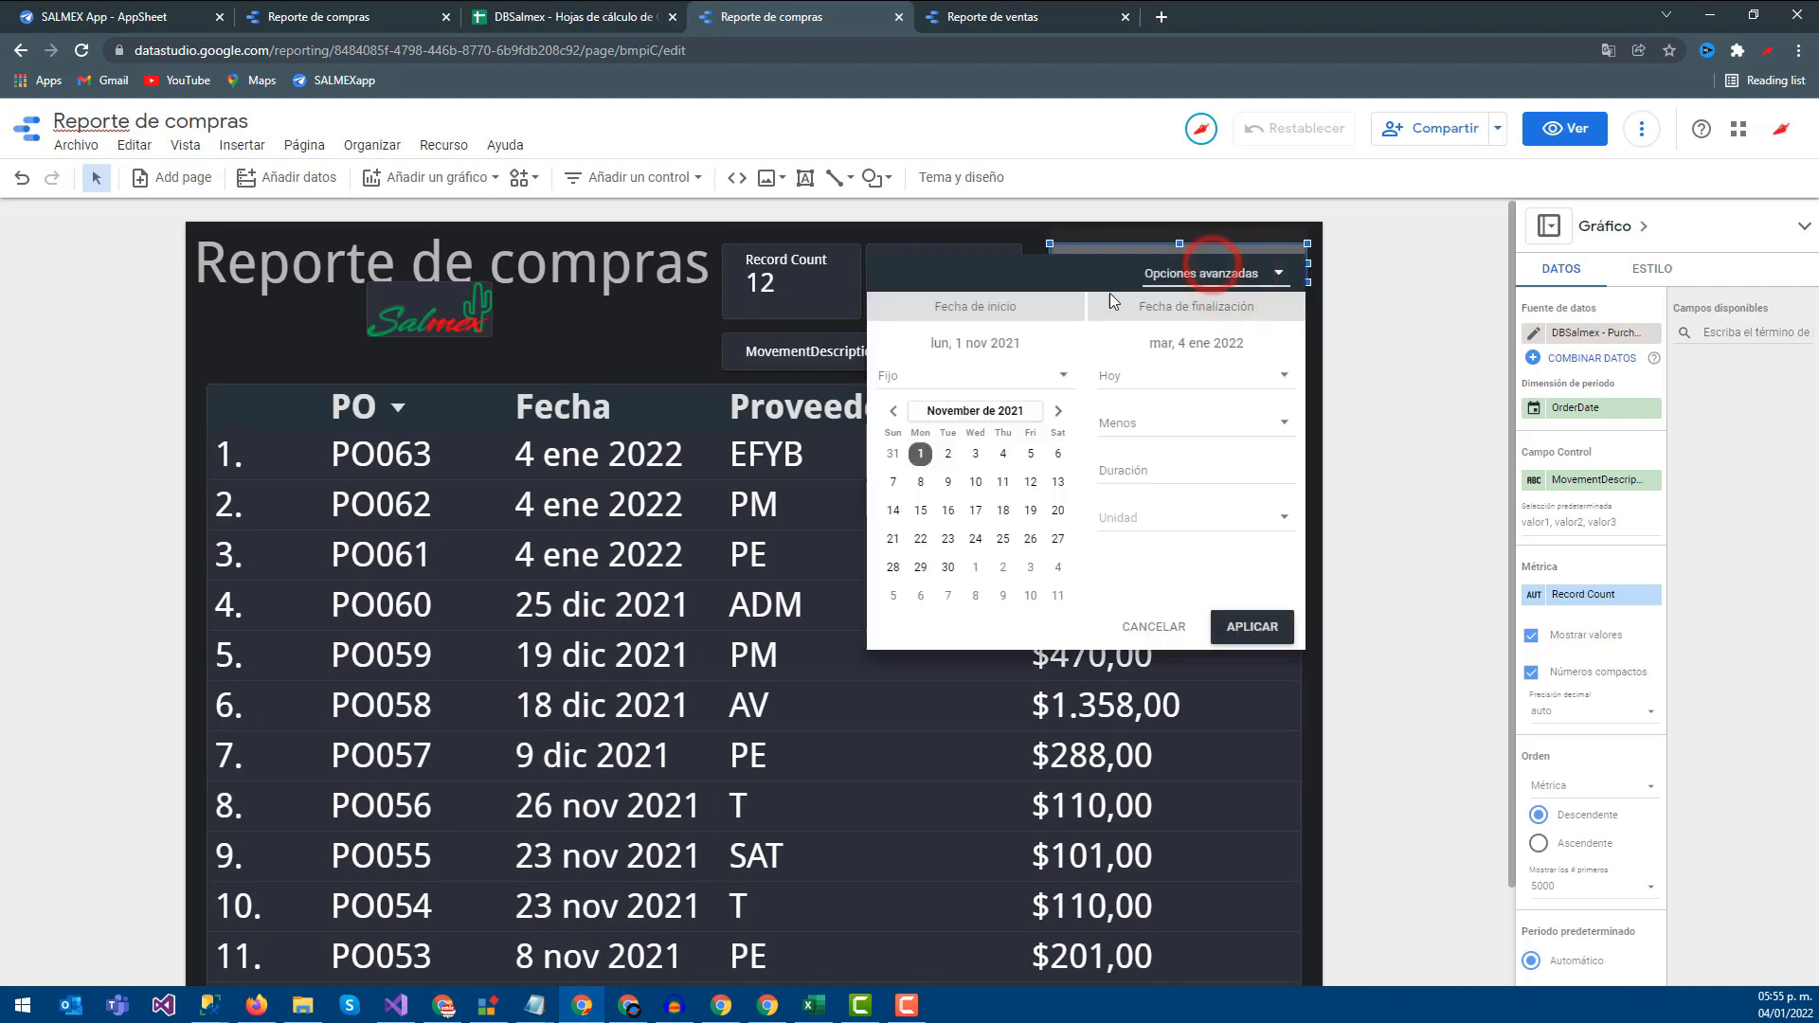
left_click(1175, 628)
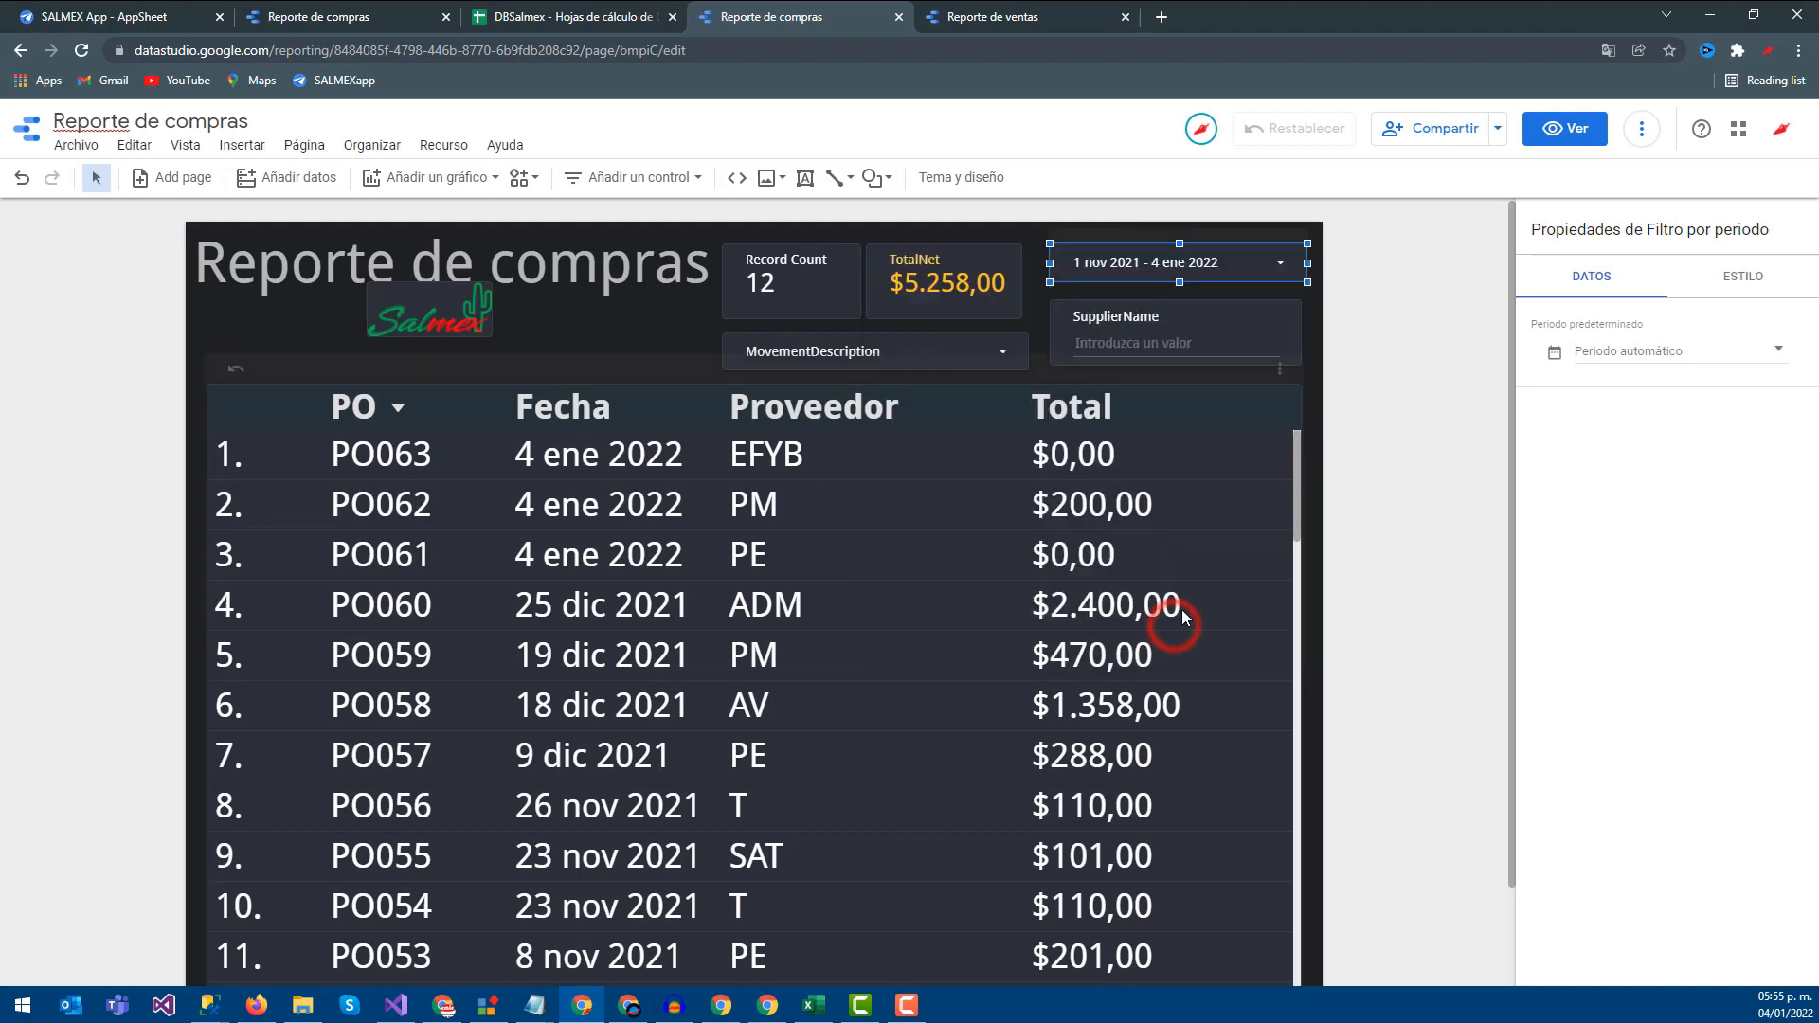
left_click(1245, 272)
left_click(1483, 251)
left_click(1243, 256)
left_click(1367, 256)
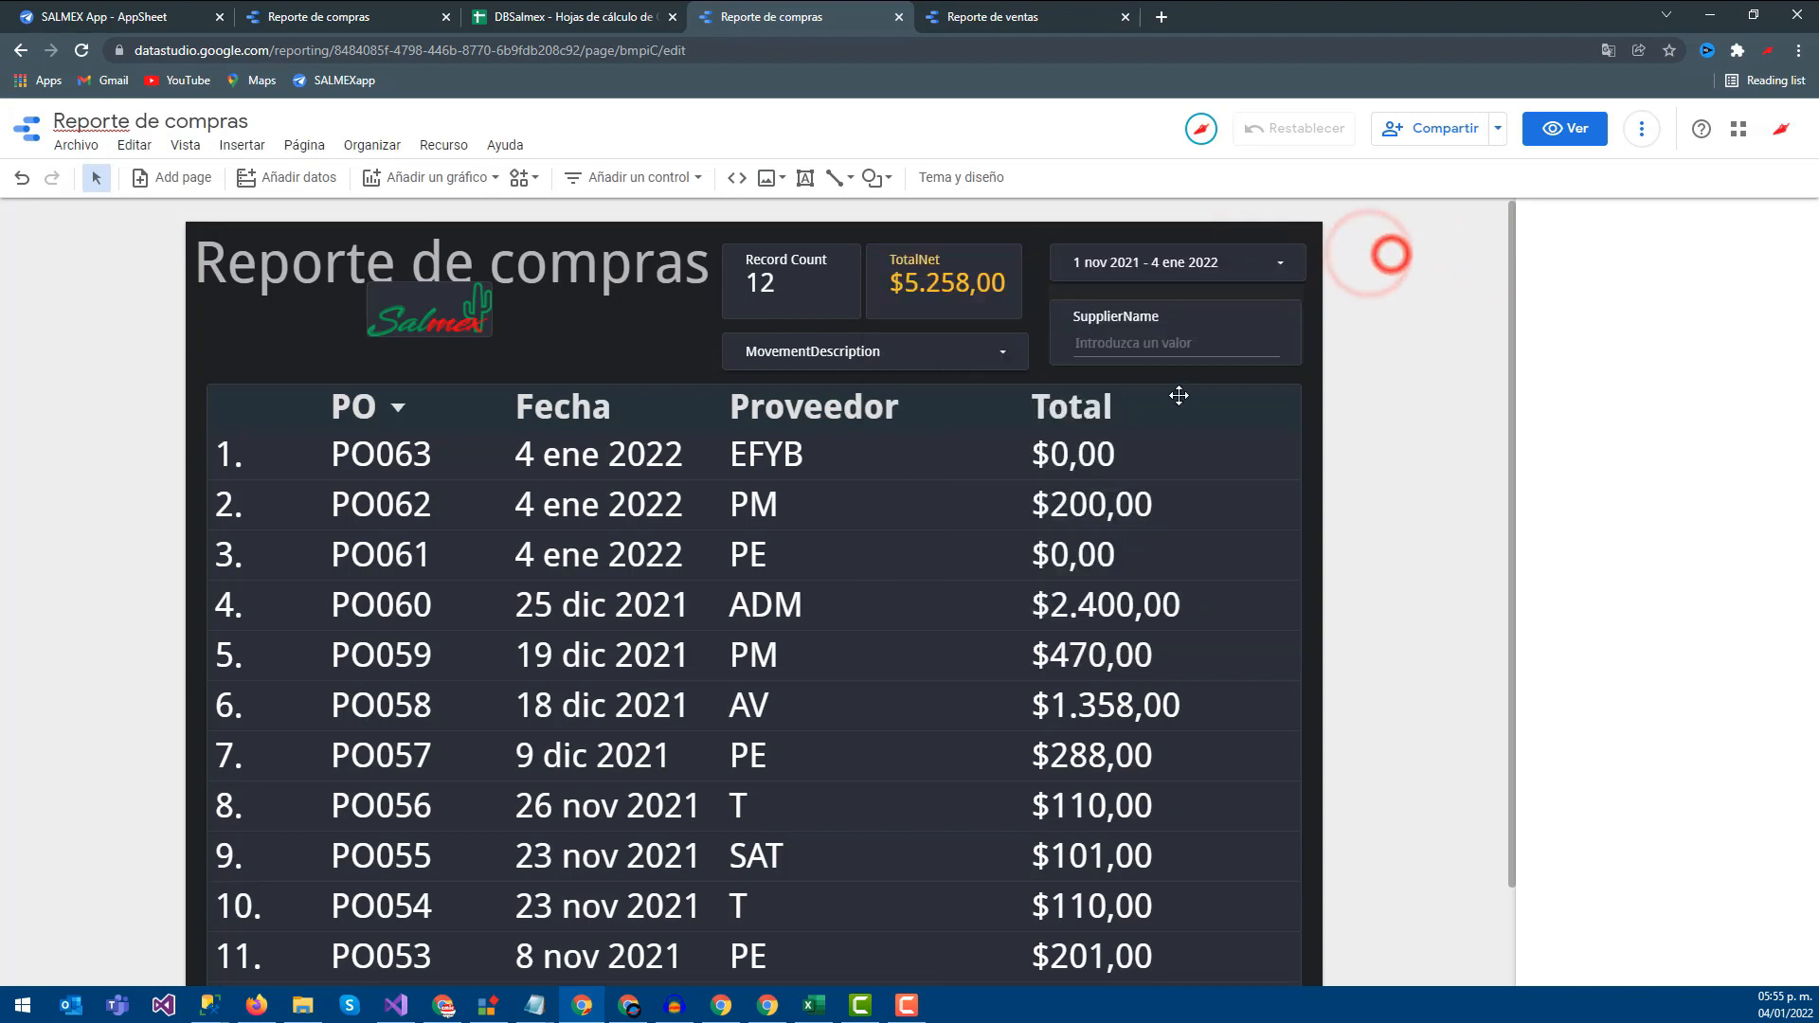
Set the date filter's default period to 'La semana pasada (empieza en lunes)' (27 dic 2021 - 2 ene 2022)
left_click(1179, 398)
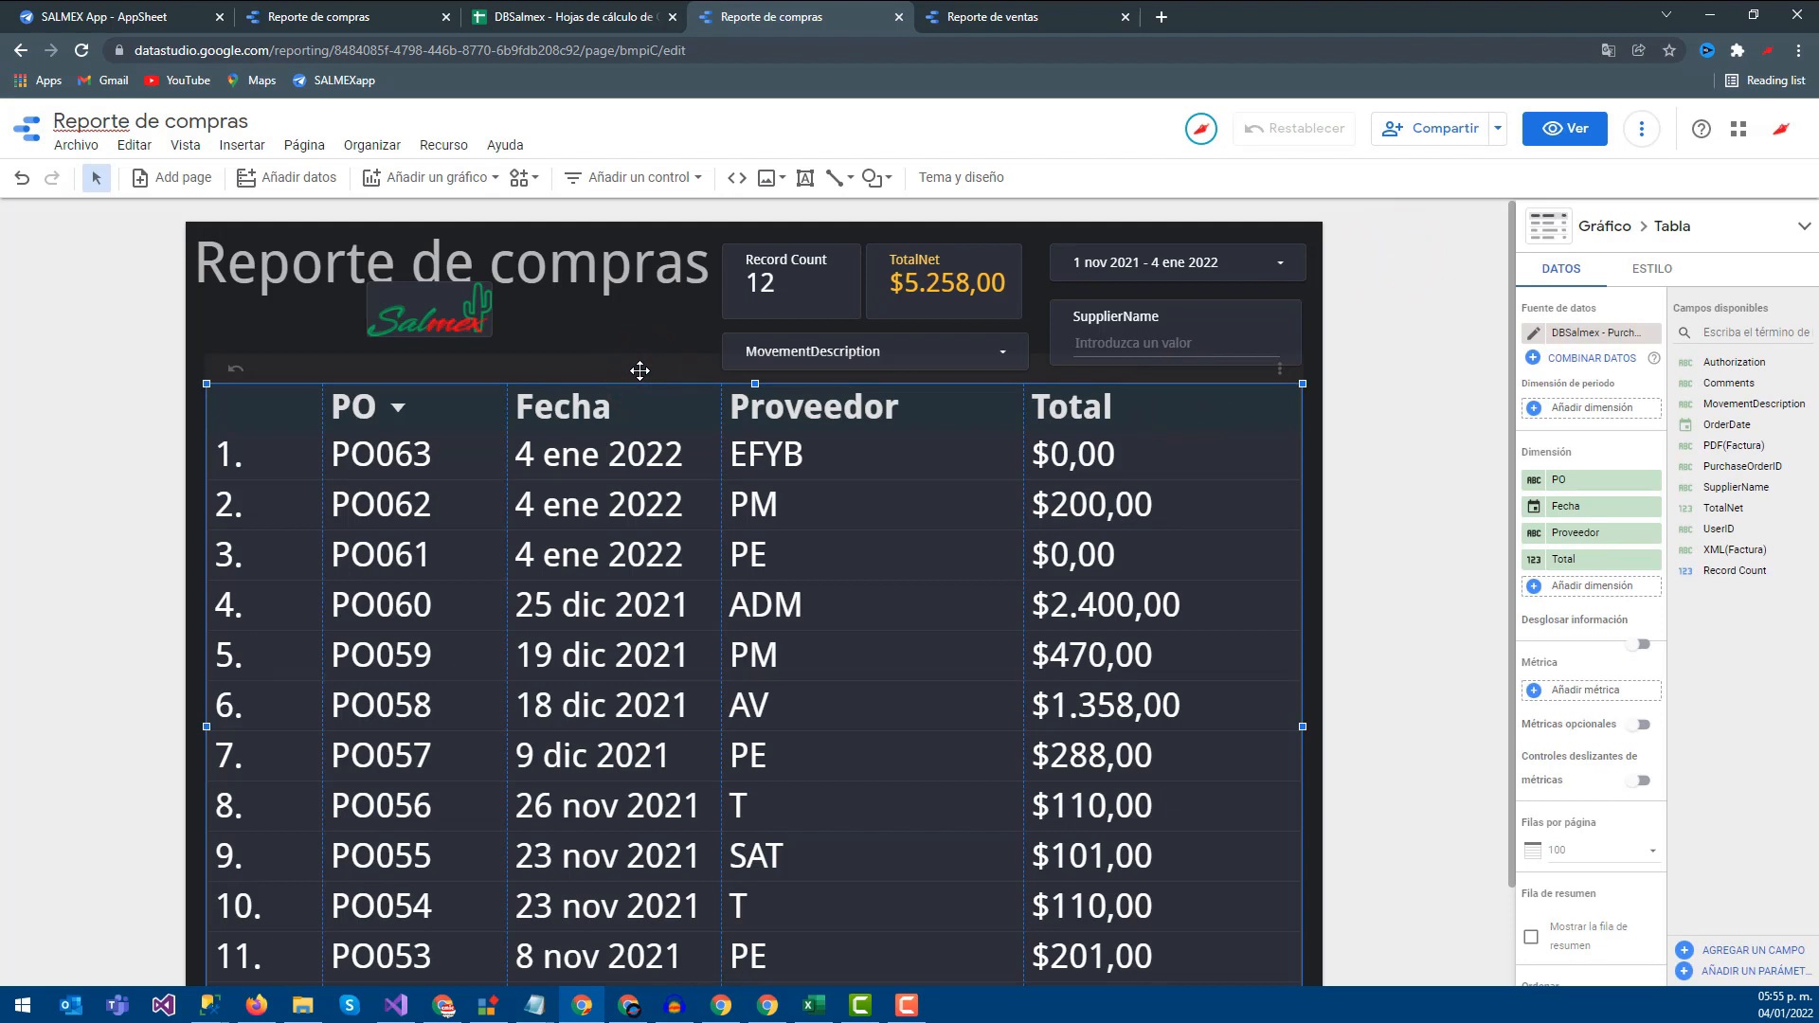
left_click(1137, 255)
left_click(1144, 244)
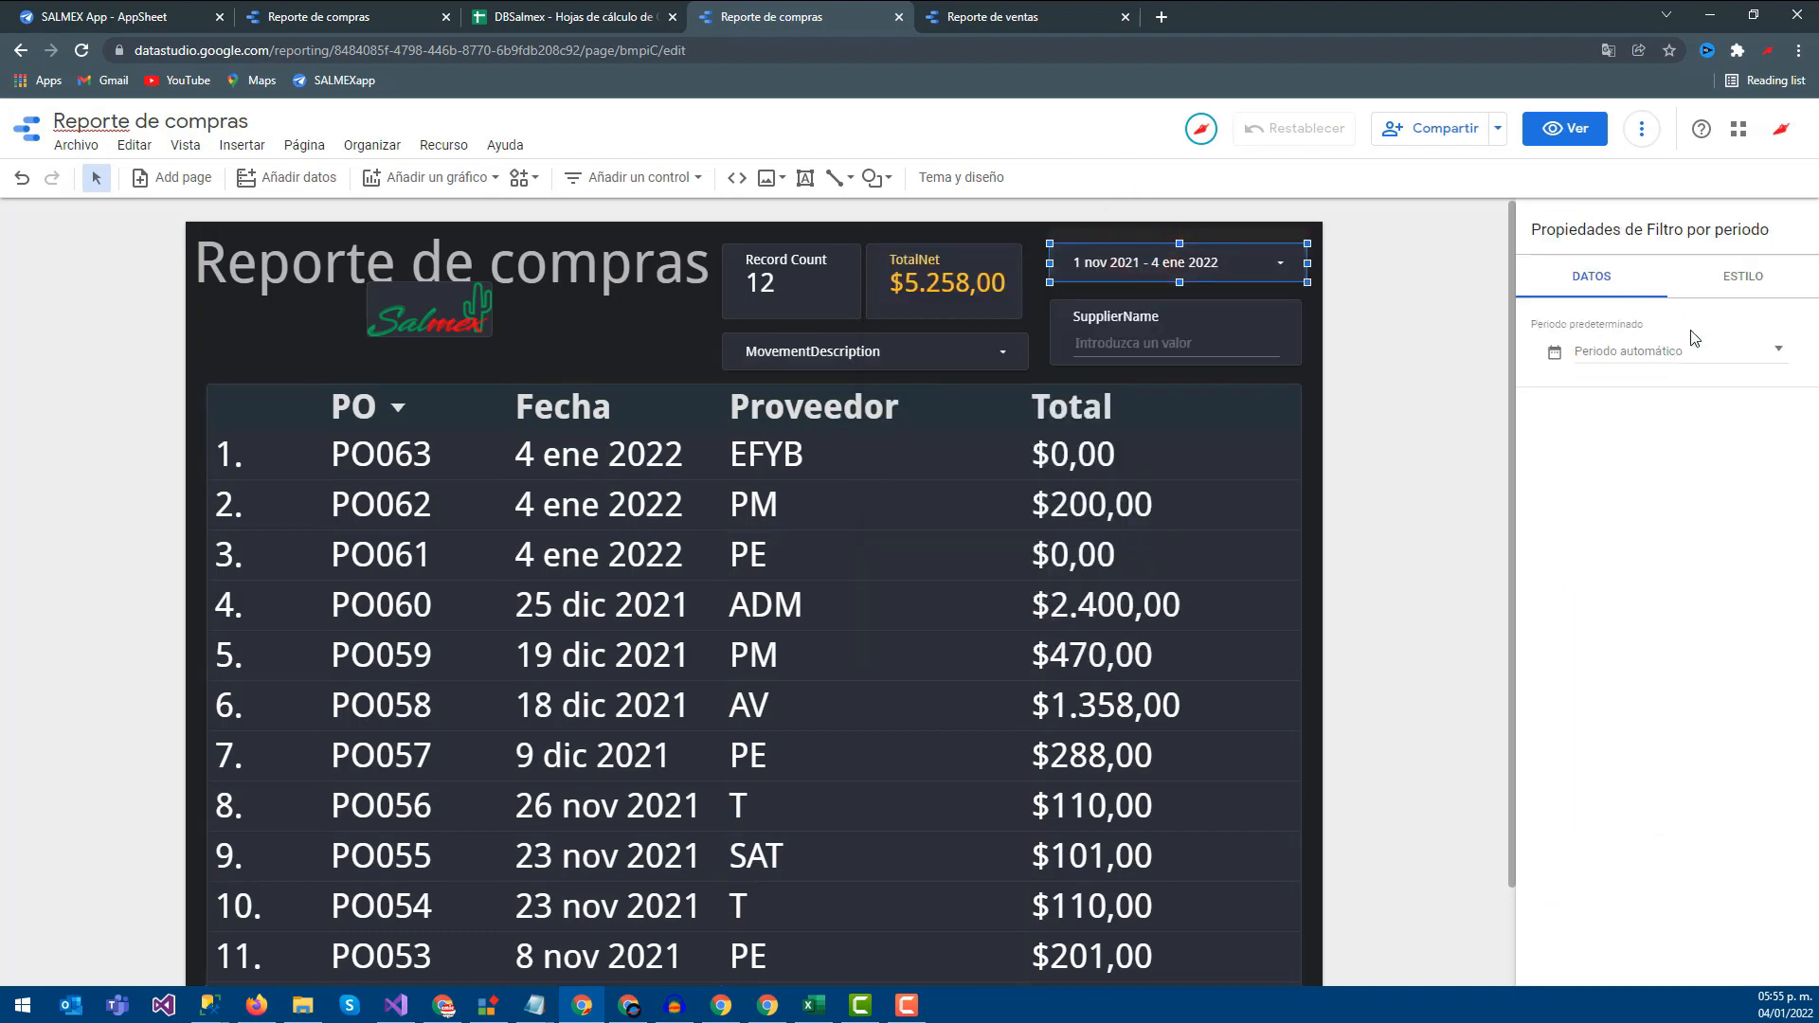
left_click(1713, 365)
left_click(1718, 357)
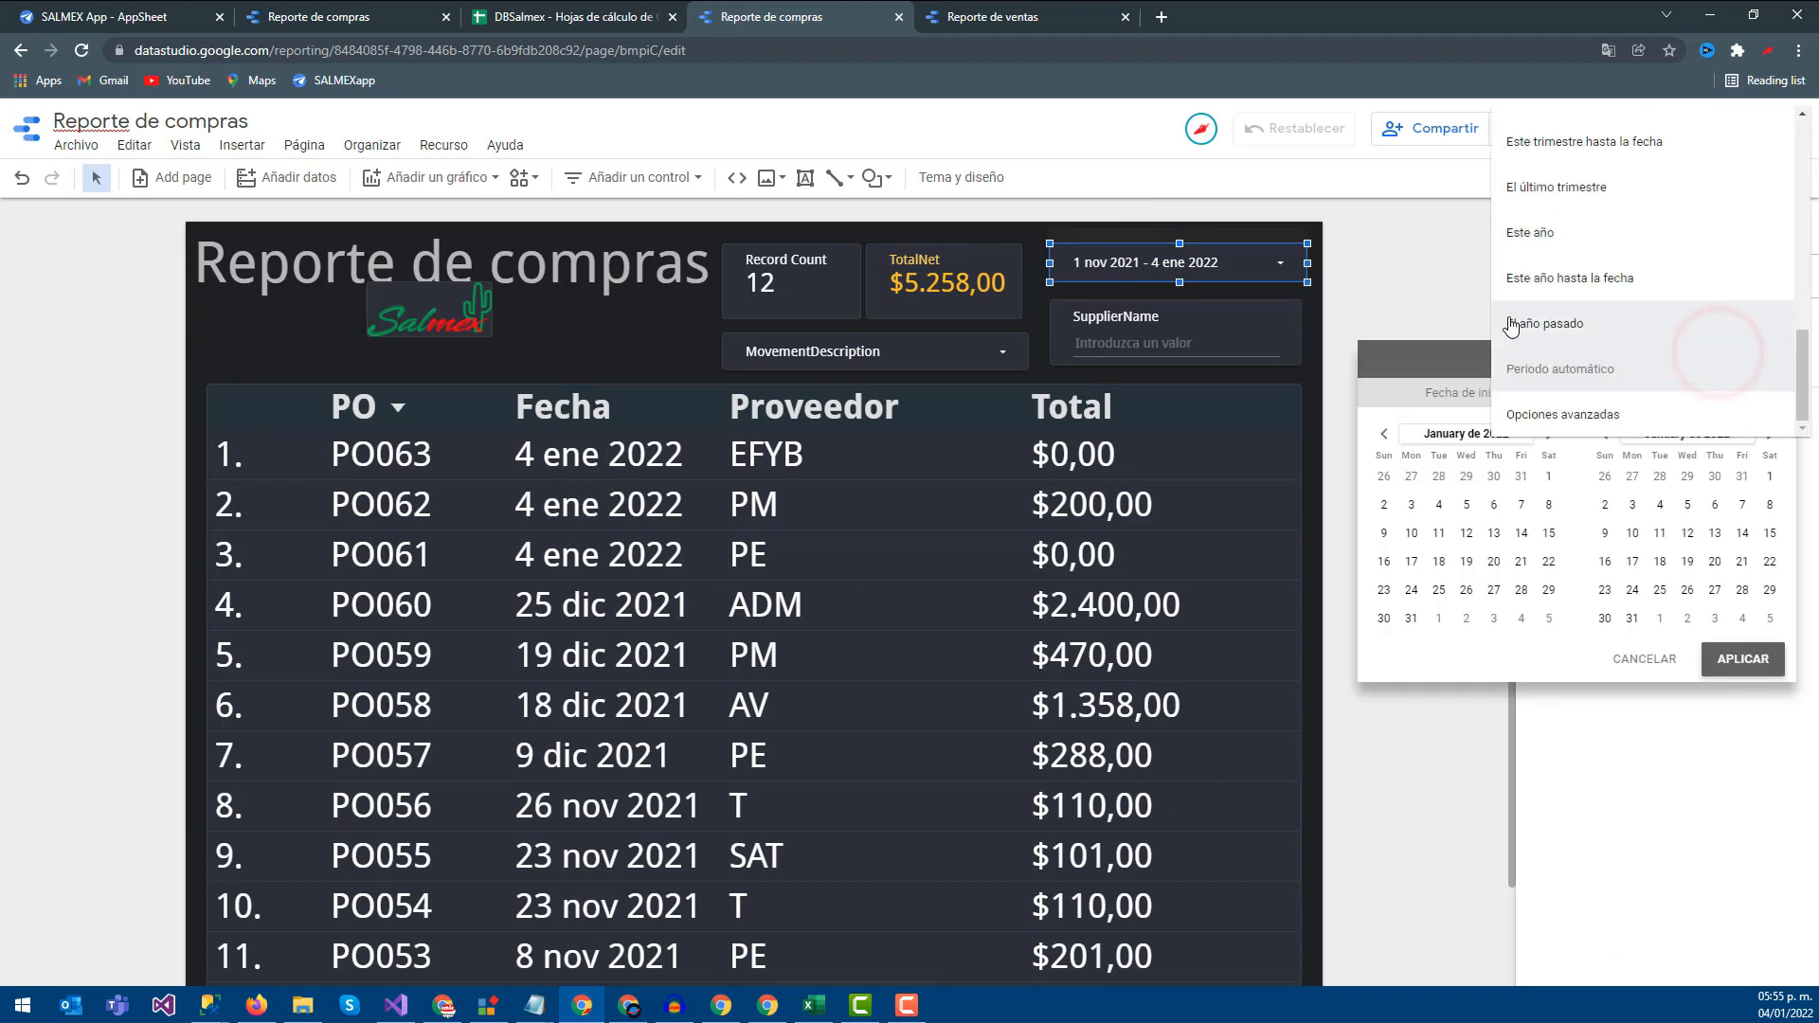
left_click(1475, 303)
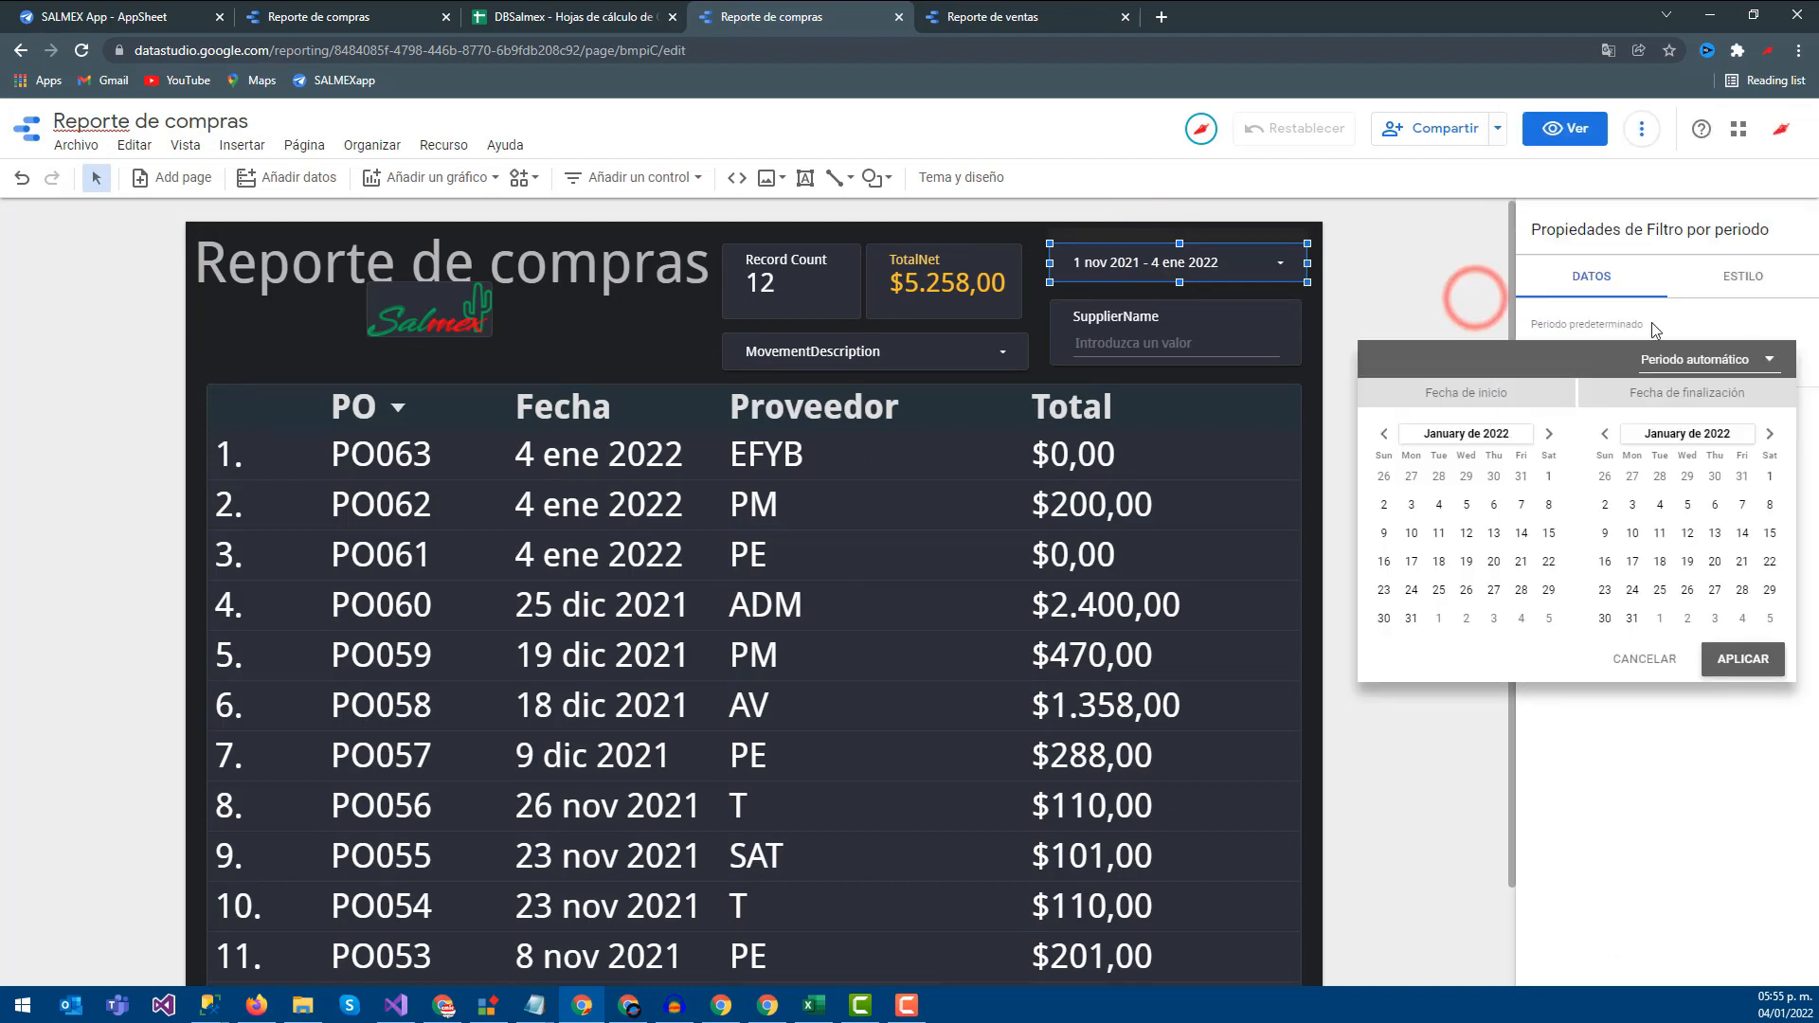
left_click(1702, 364)
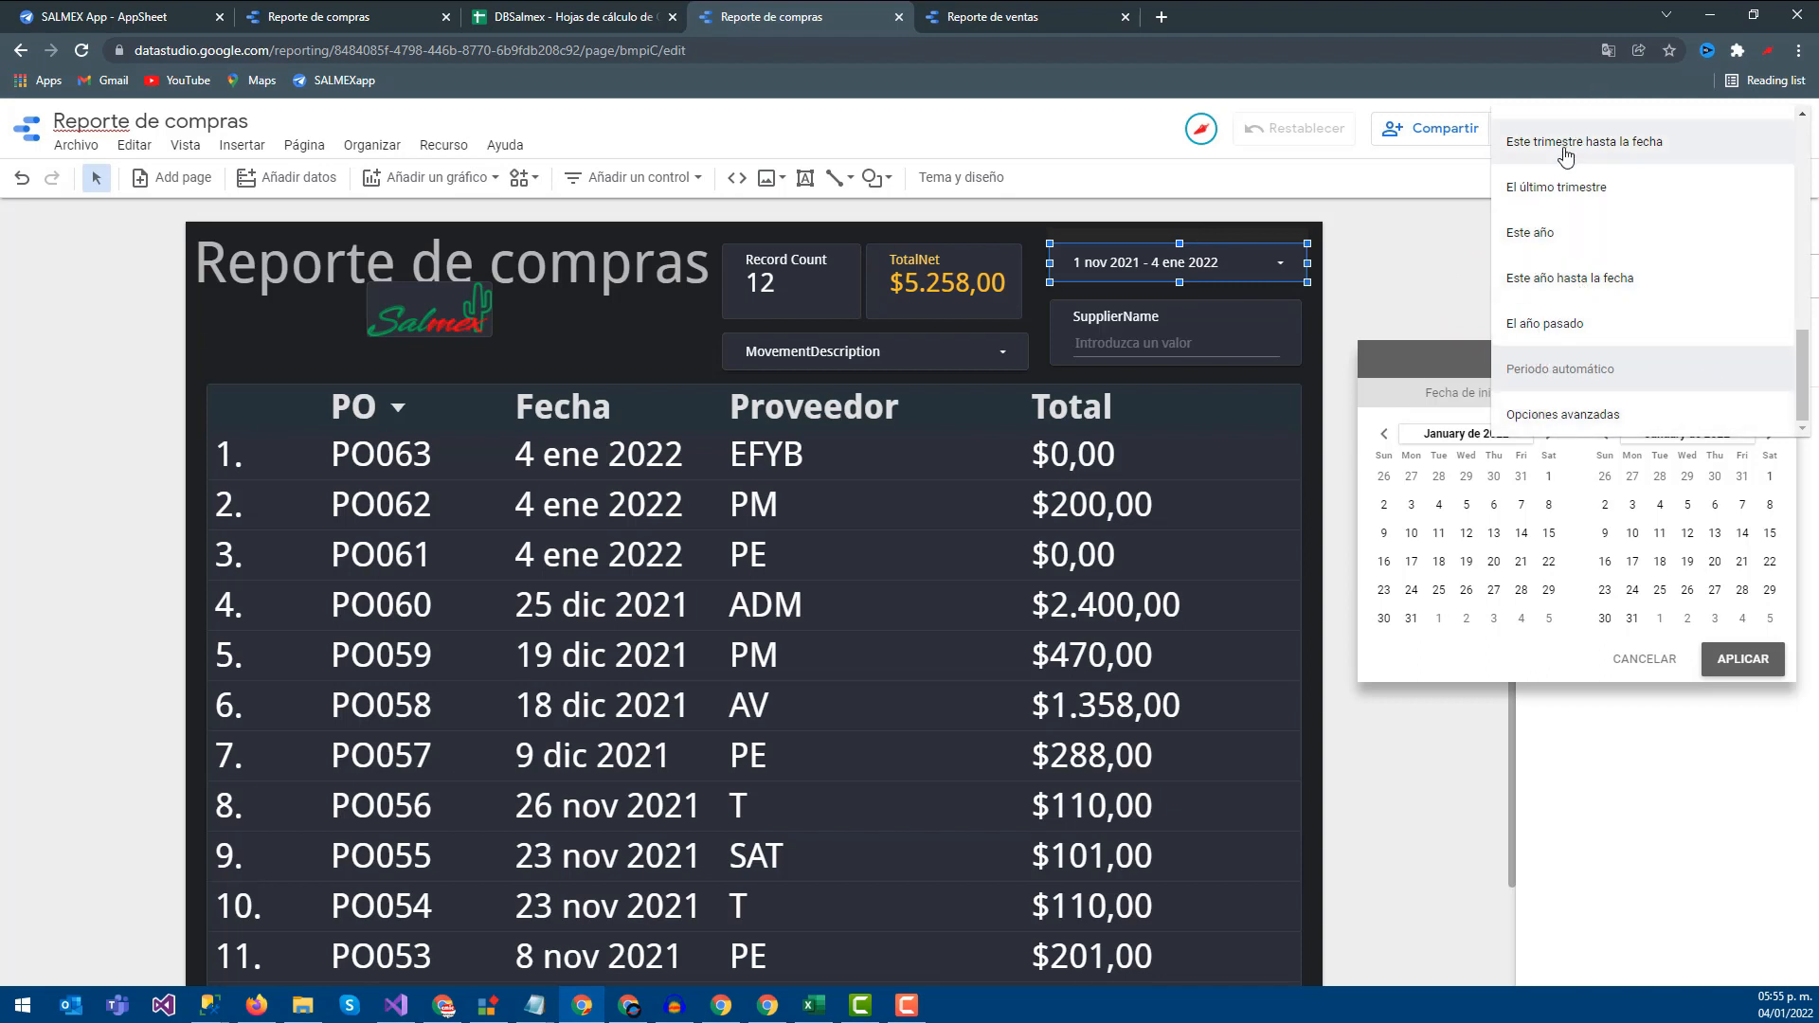
scroll(1558, 248, "up", 3)
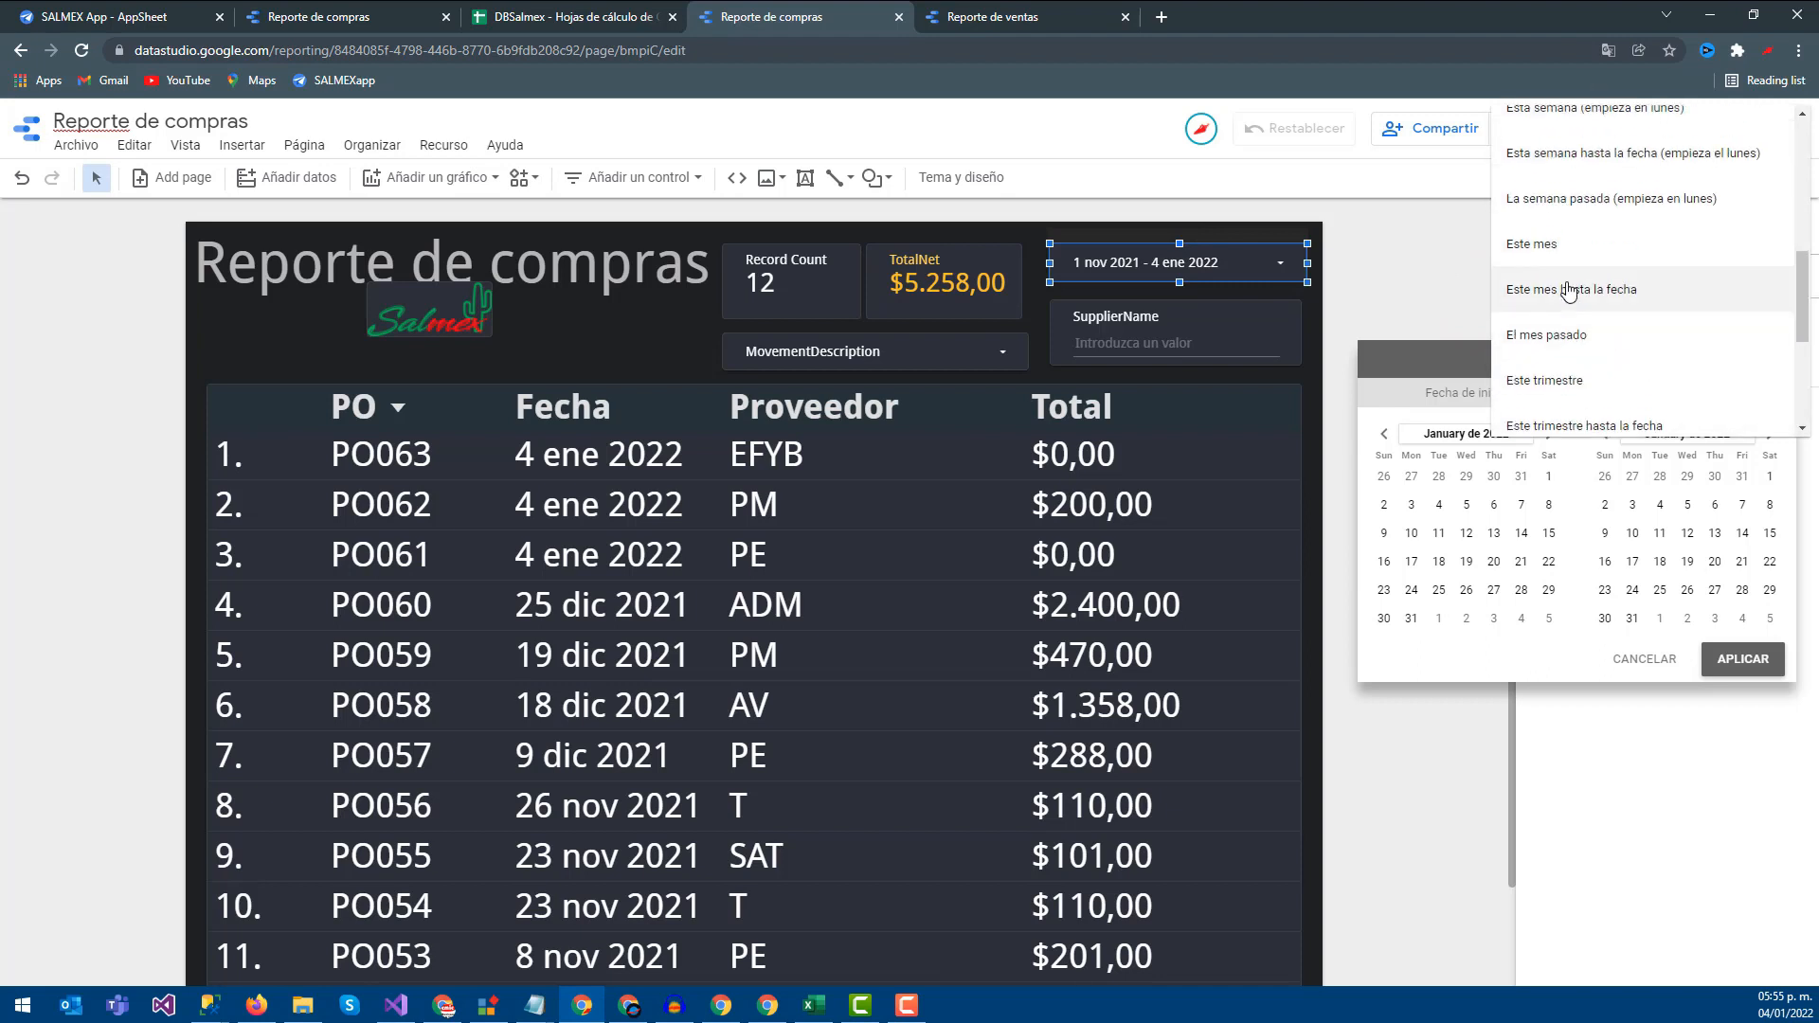
left_click(1573, 198)
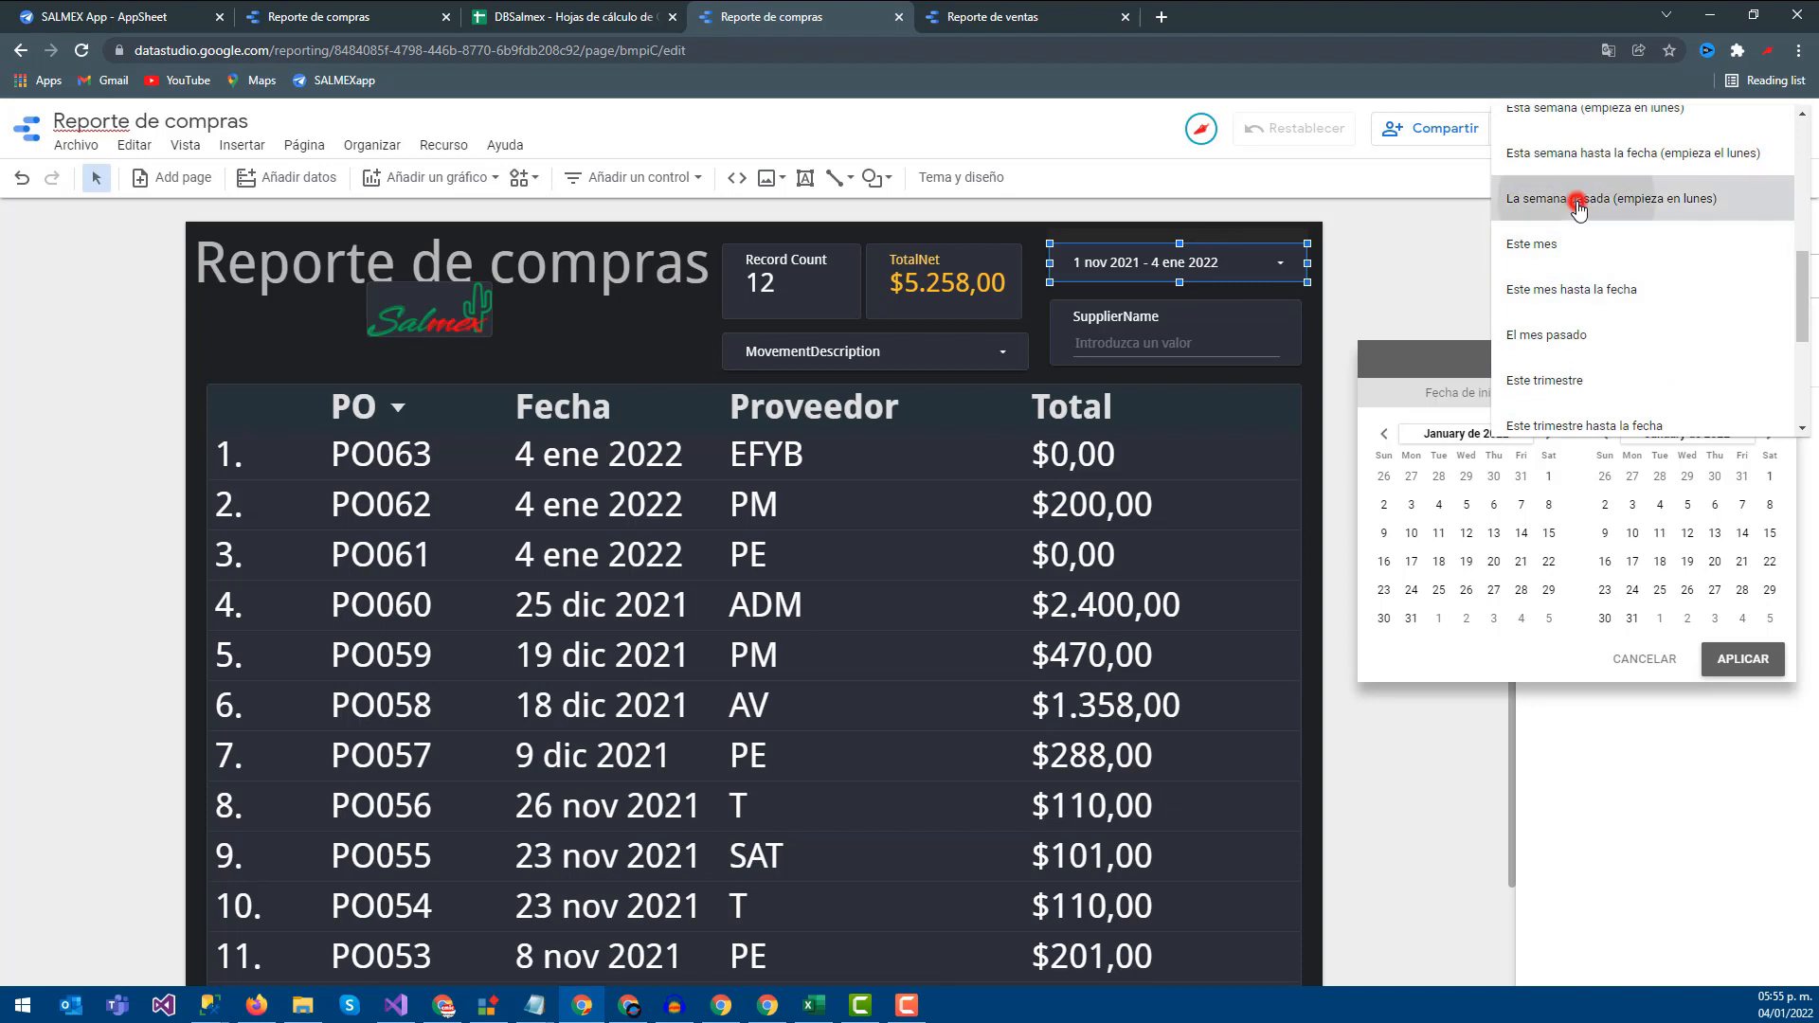
left_click(1757, 663)
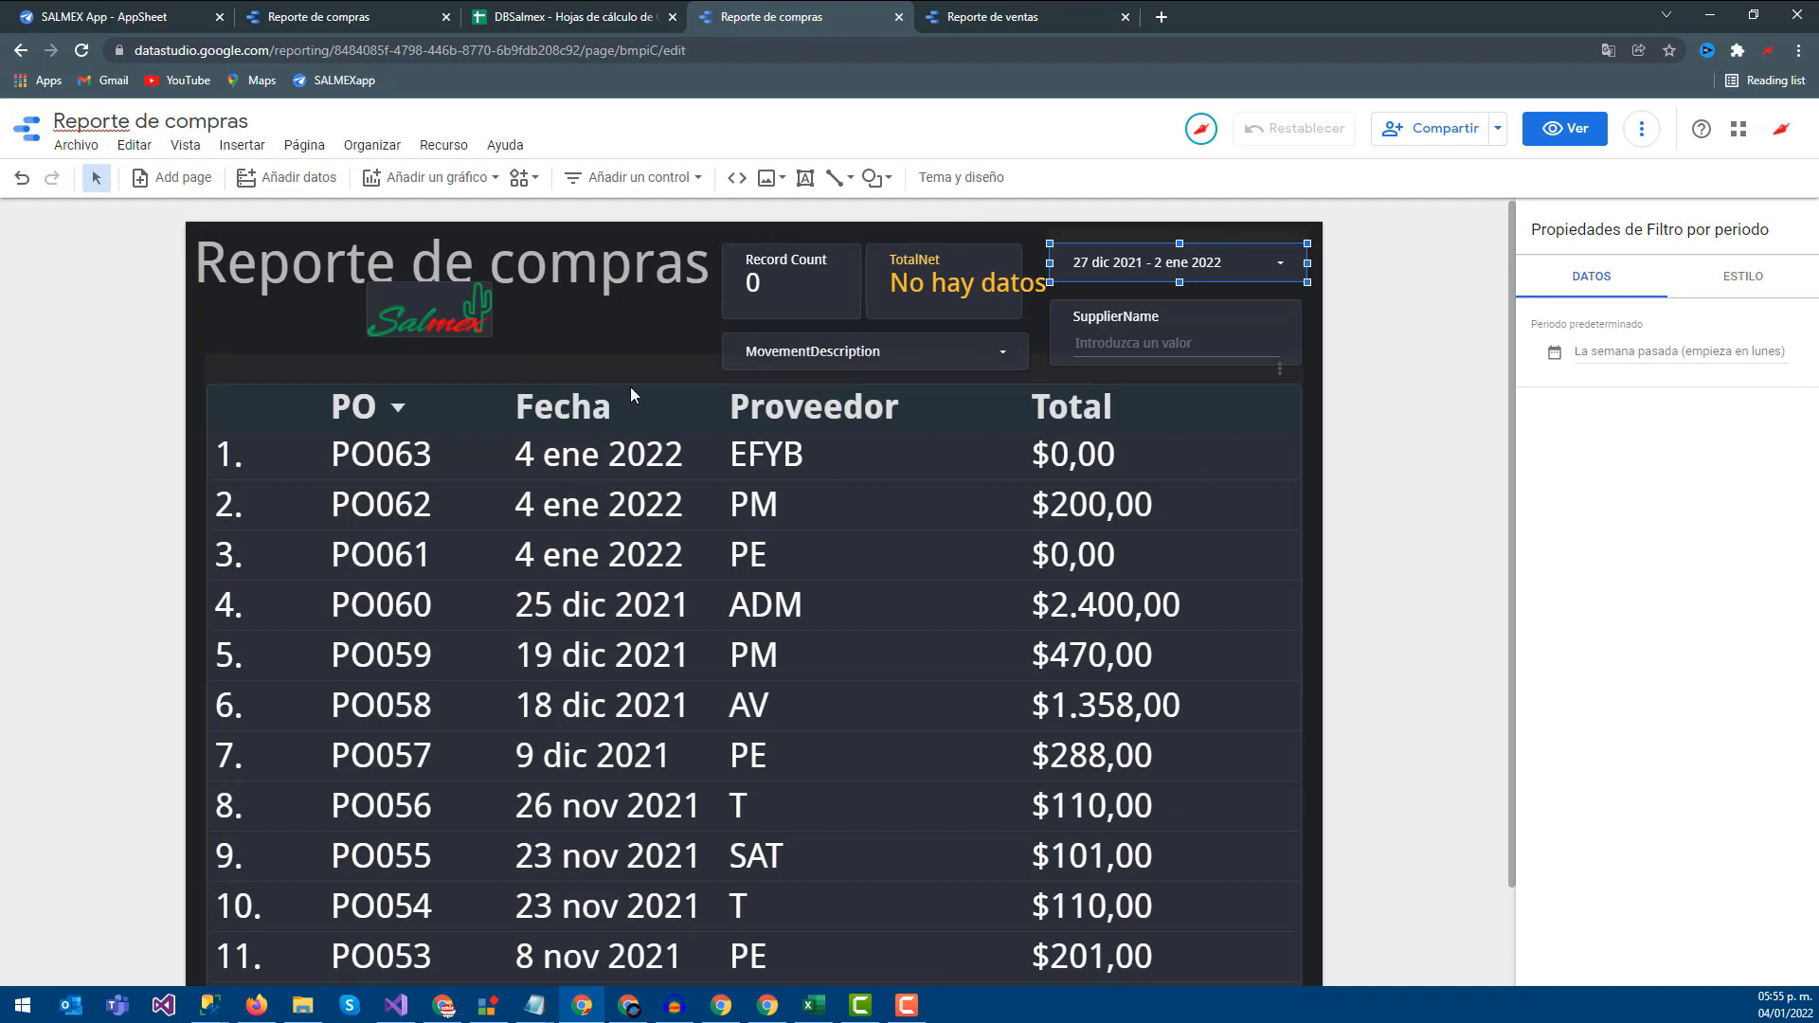
Review the purchase table's data settings, then switch to the Reporte de ventas report
left_click(544, 366)
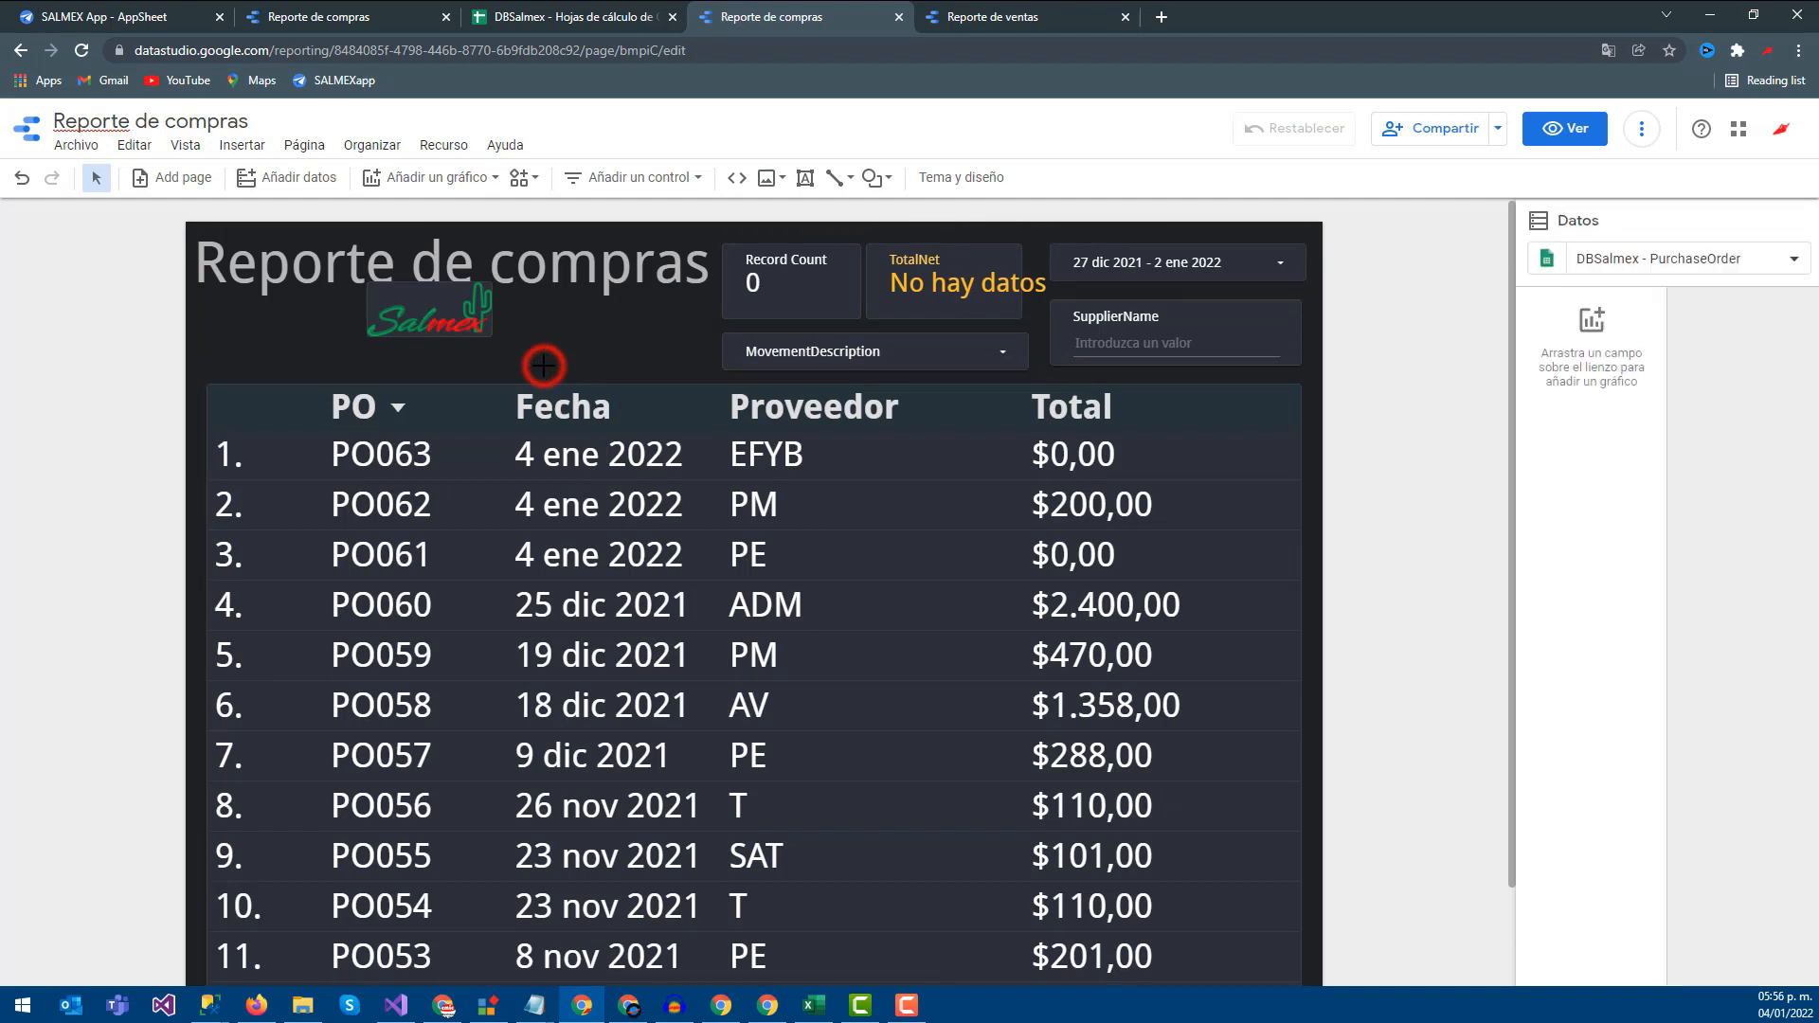
left_click(226, 395)
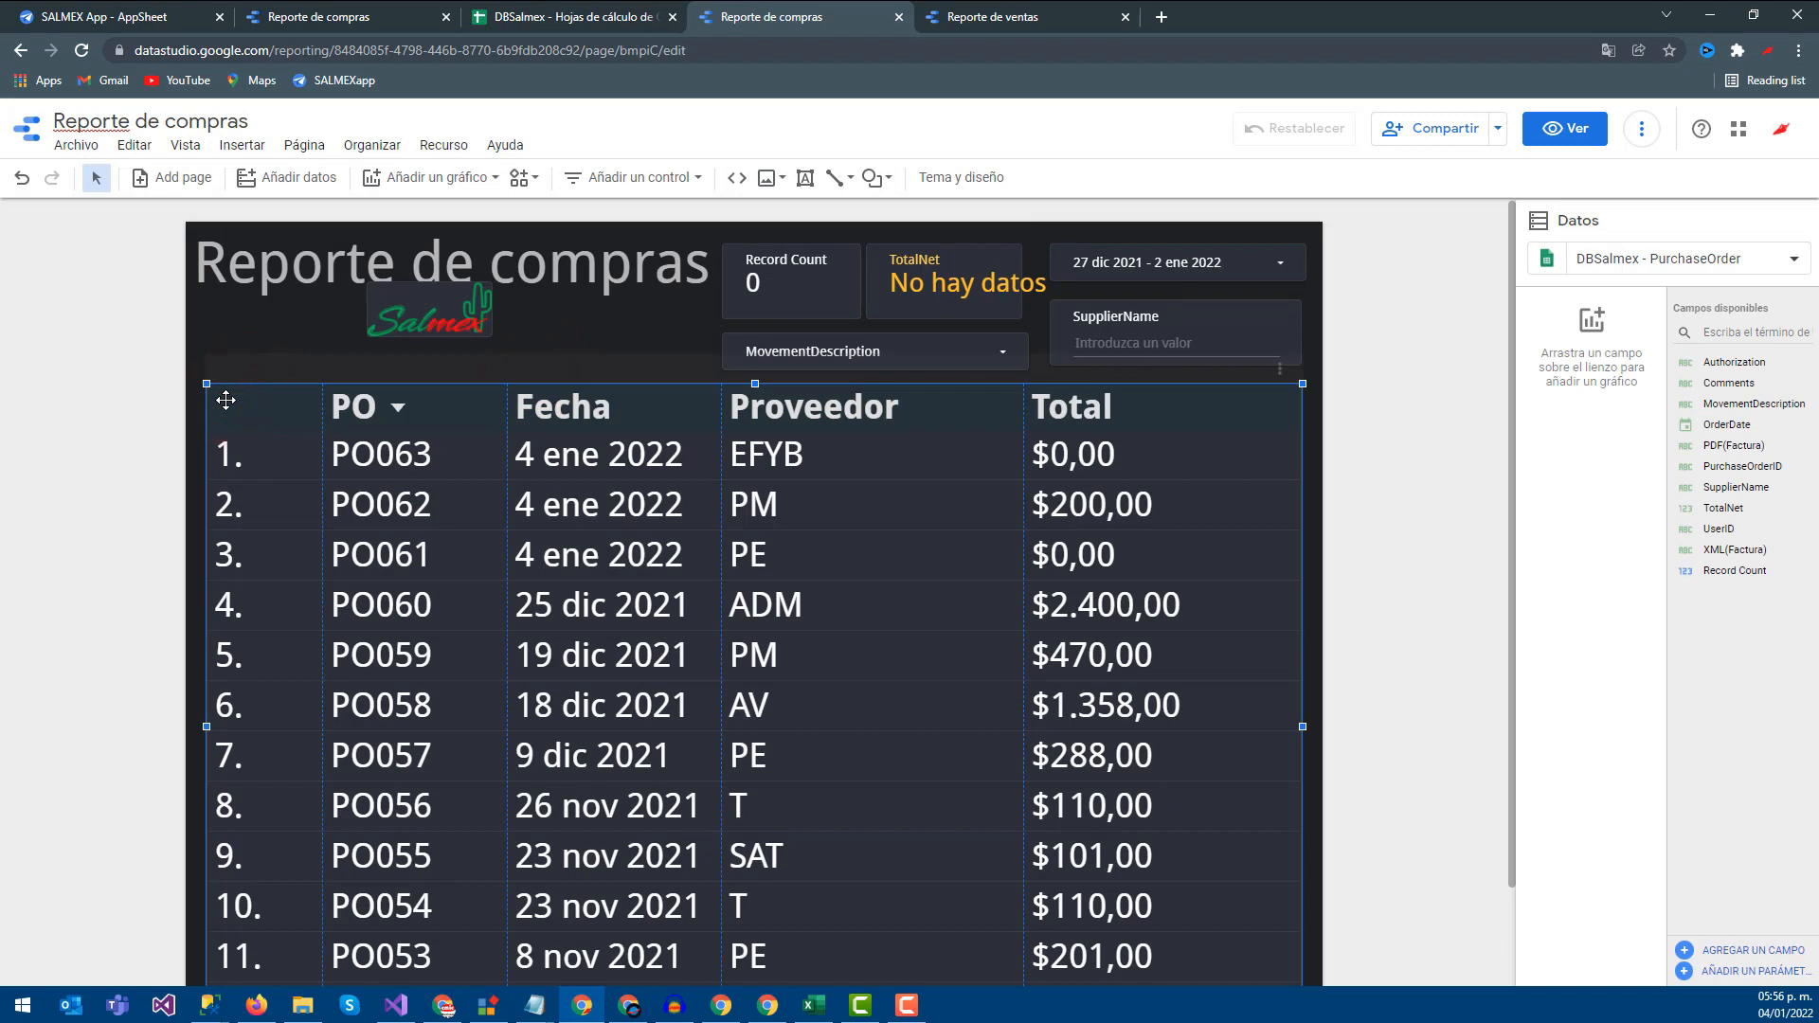
left_click(221, 374)
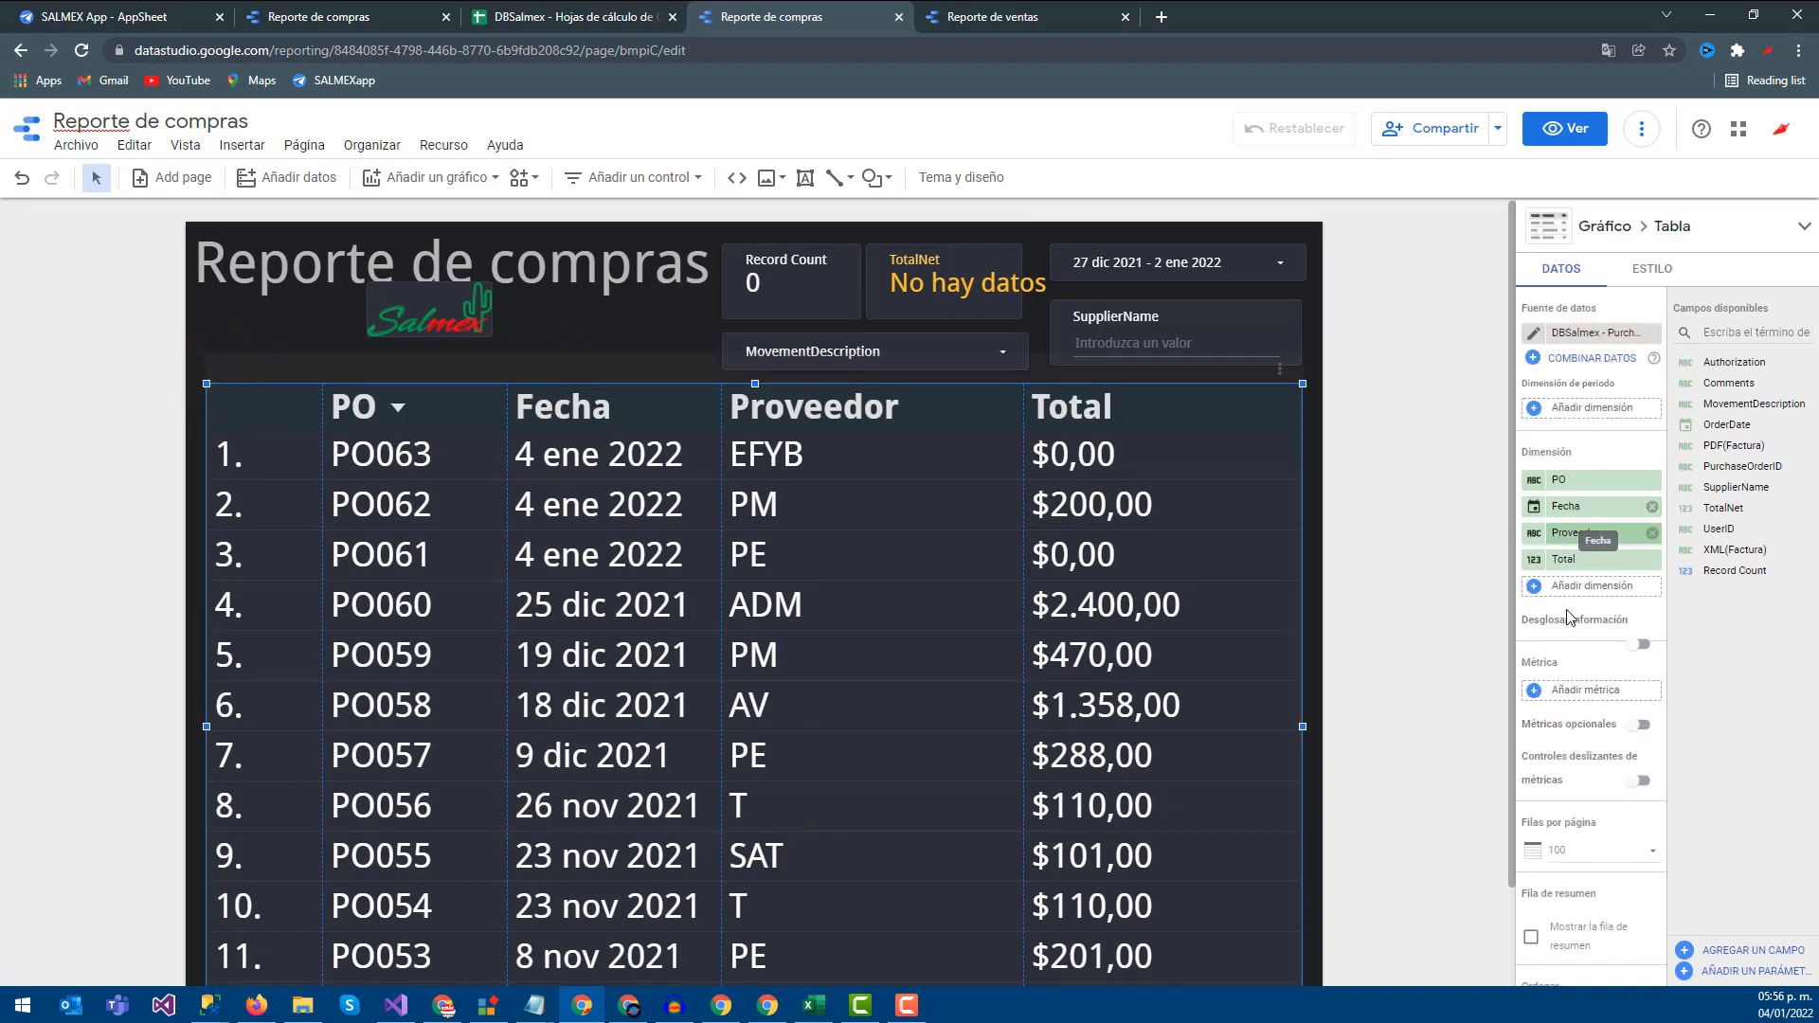
scroll(1576, 791, "down", 5)
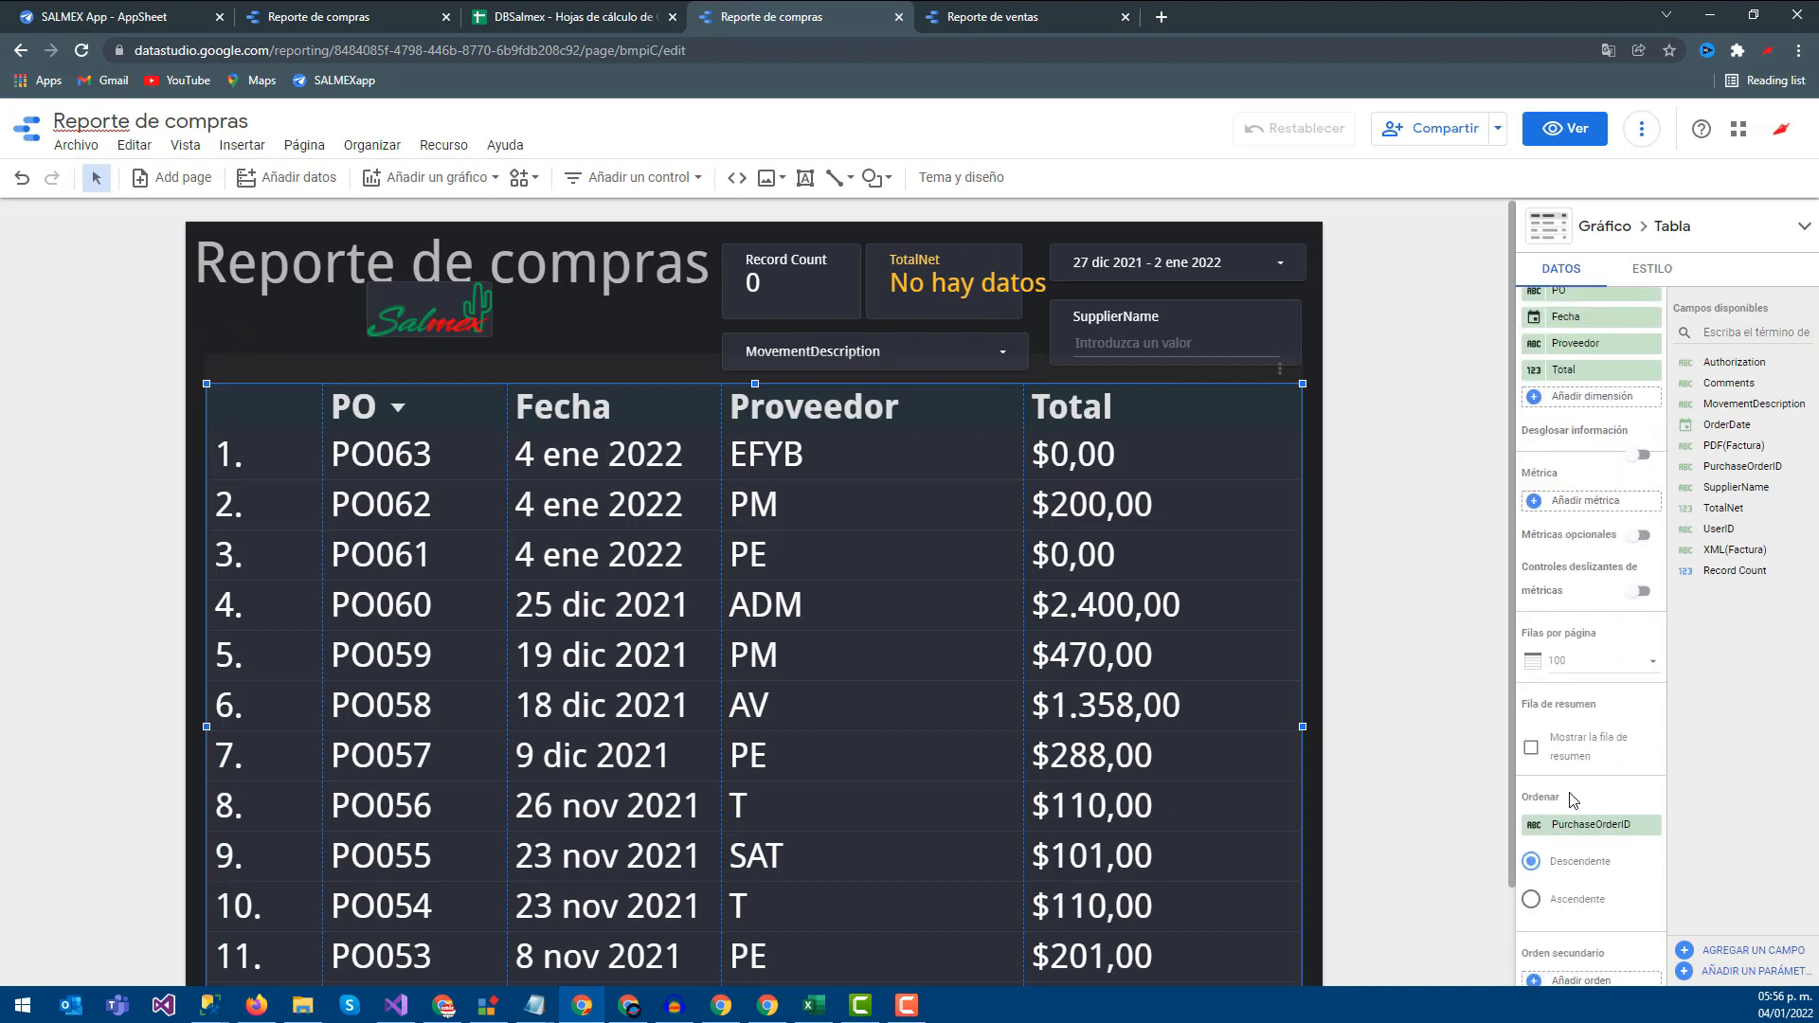
scroll(1578, 796, "up", 5)
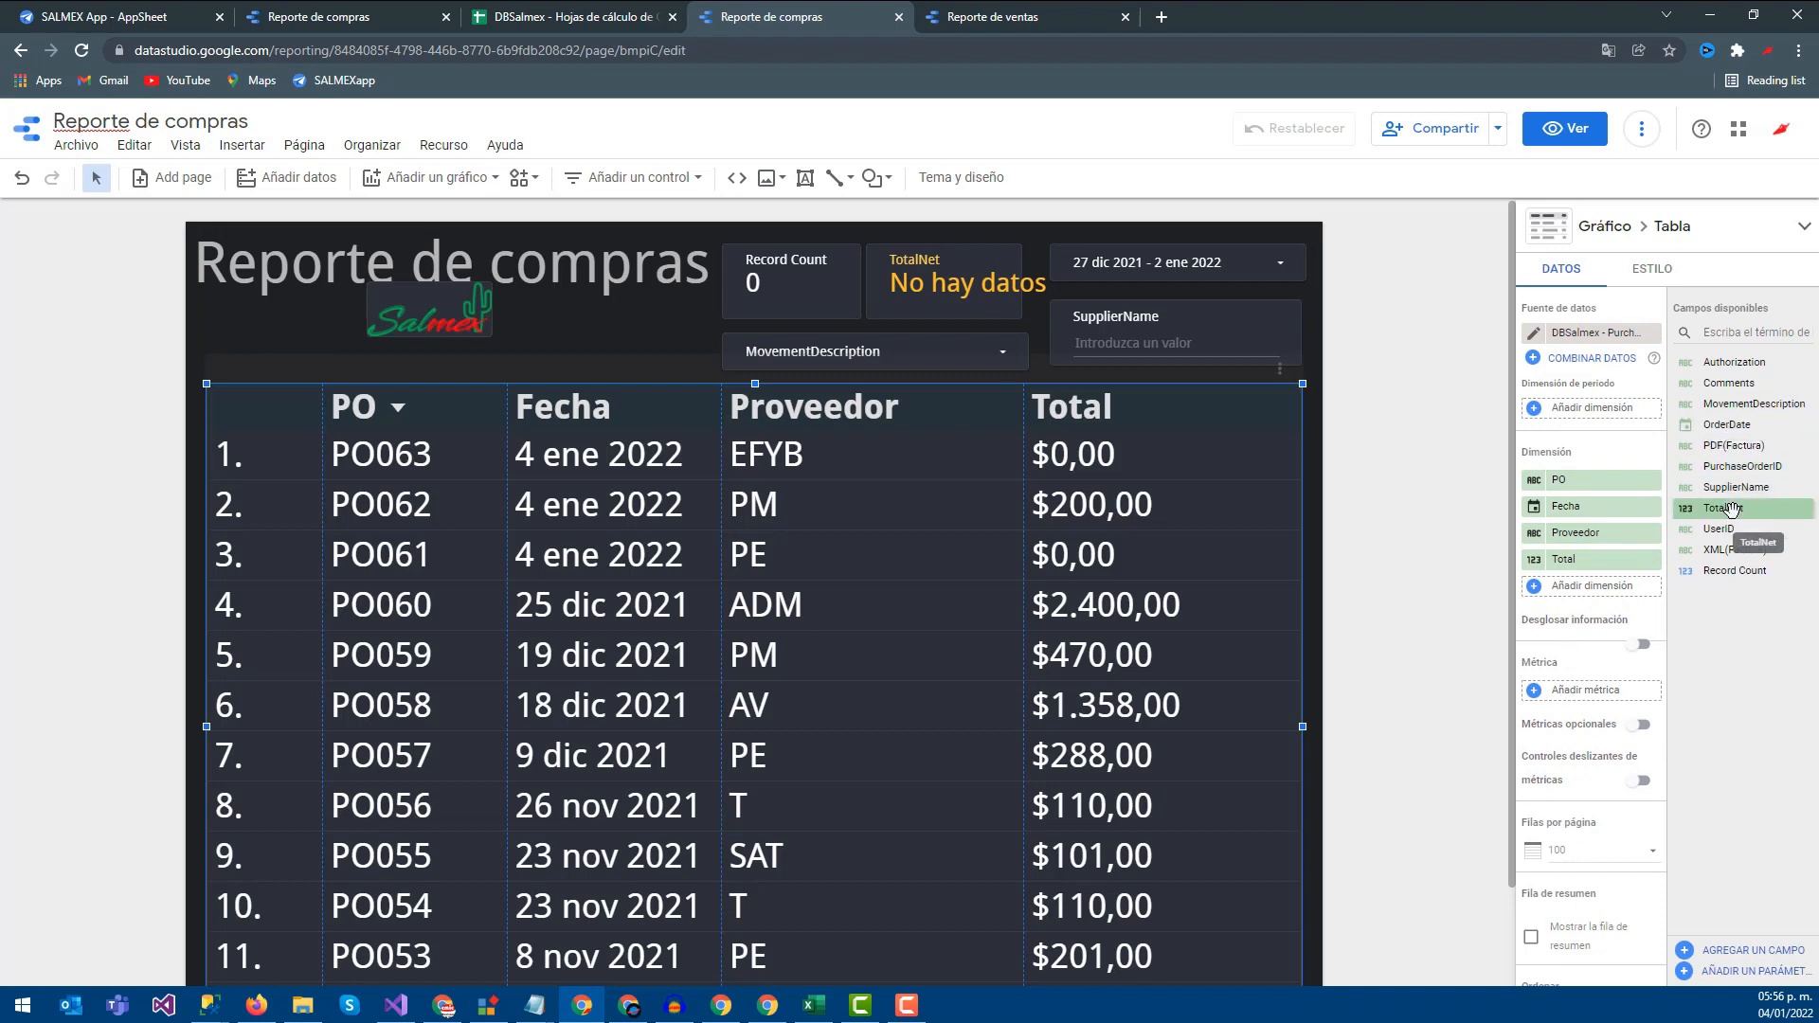
left_click(1006, 19)
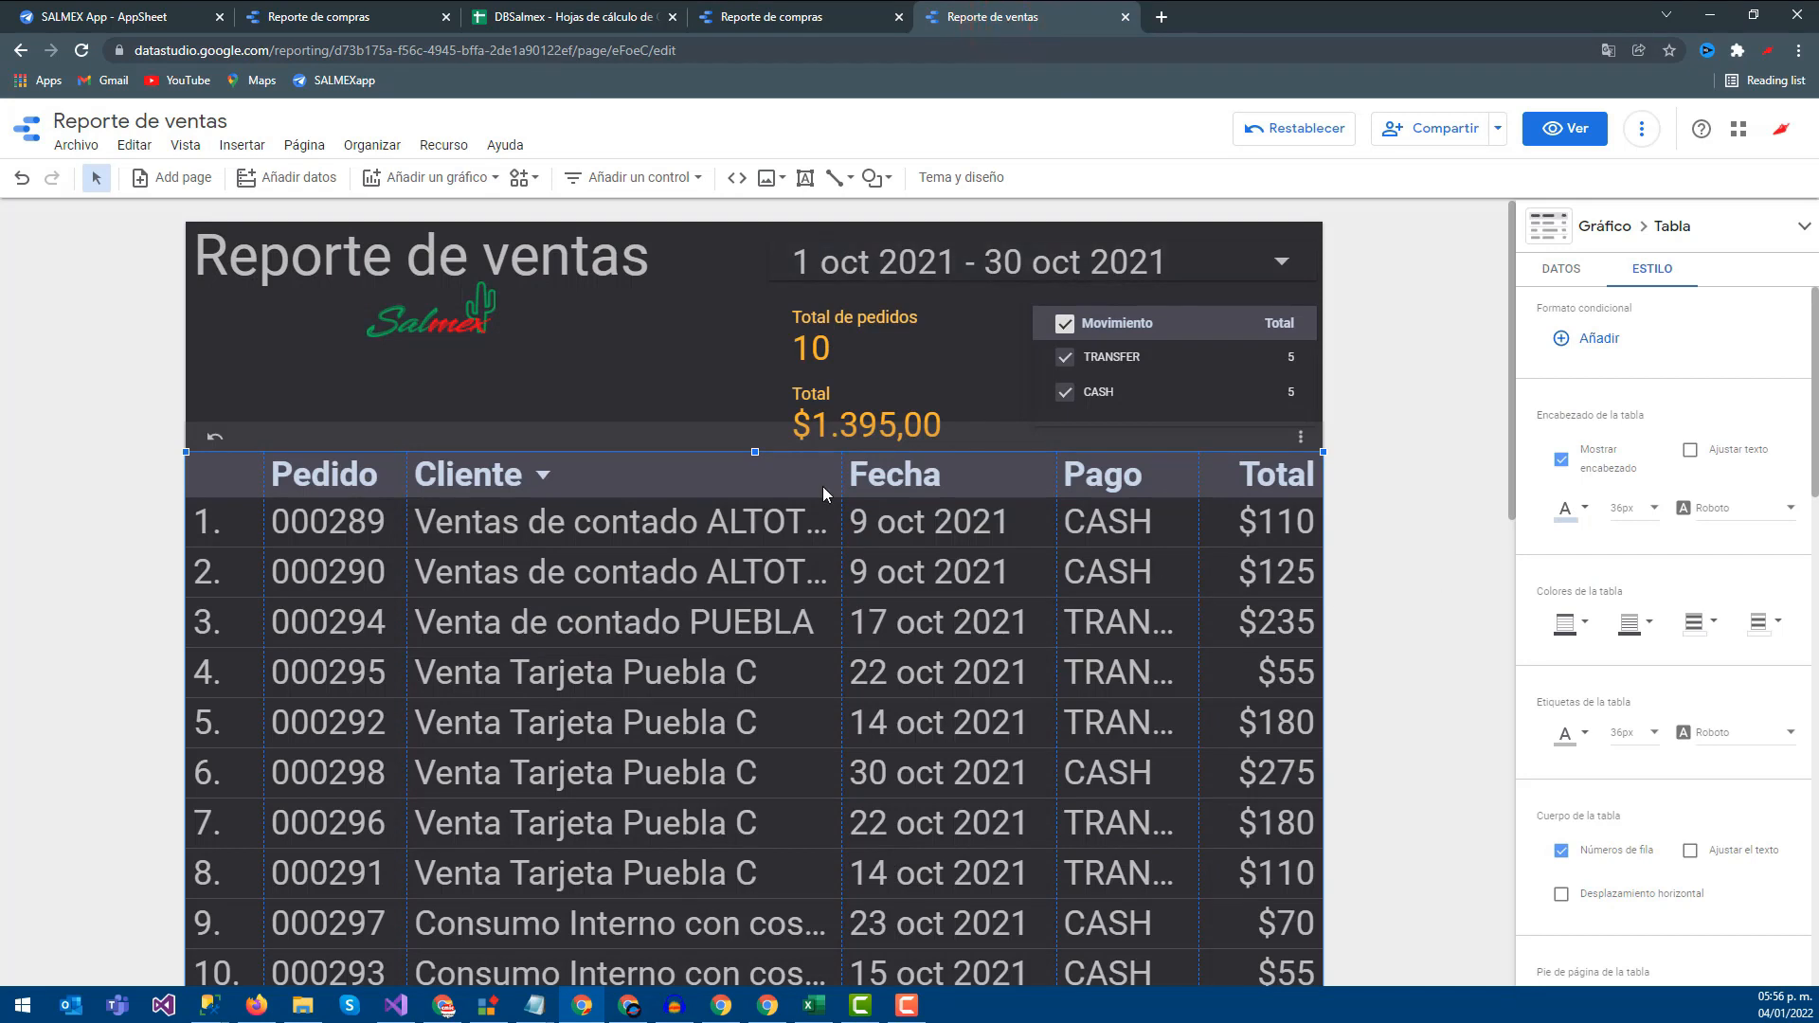
Set the sales report's date range to 21 oct 2021 - 30 oct 2021
left_click(1137, 263)
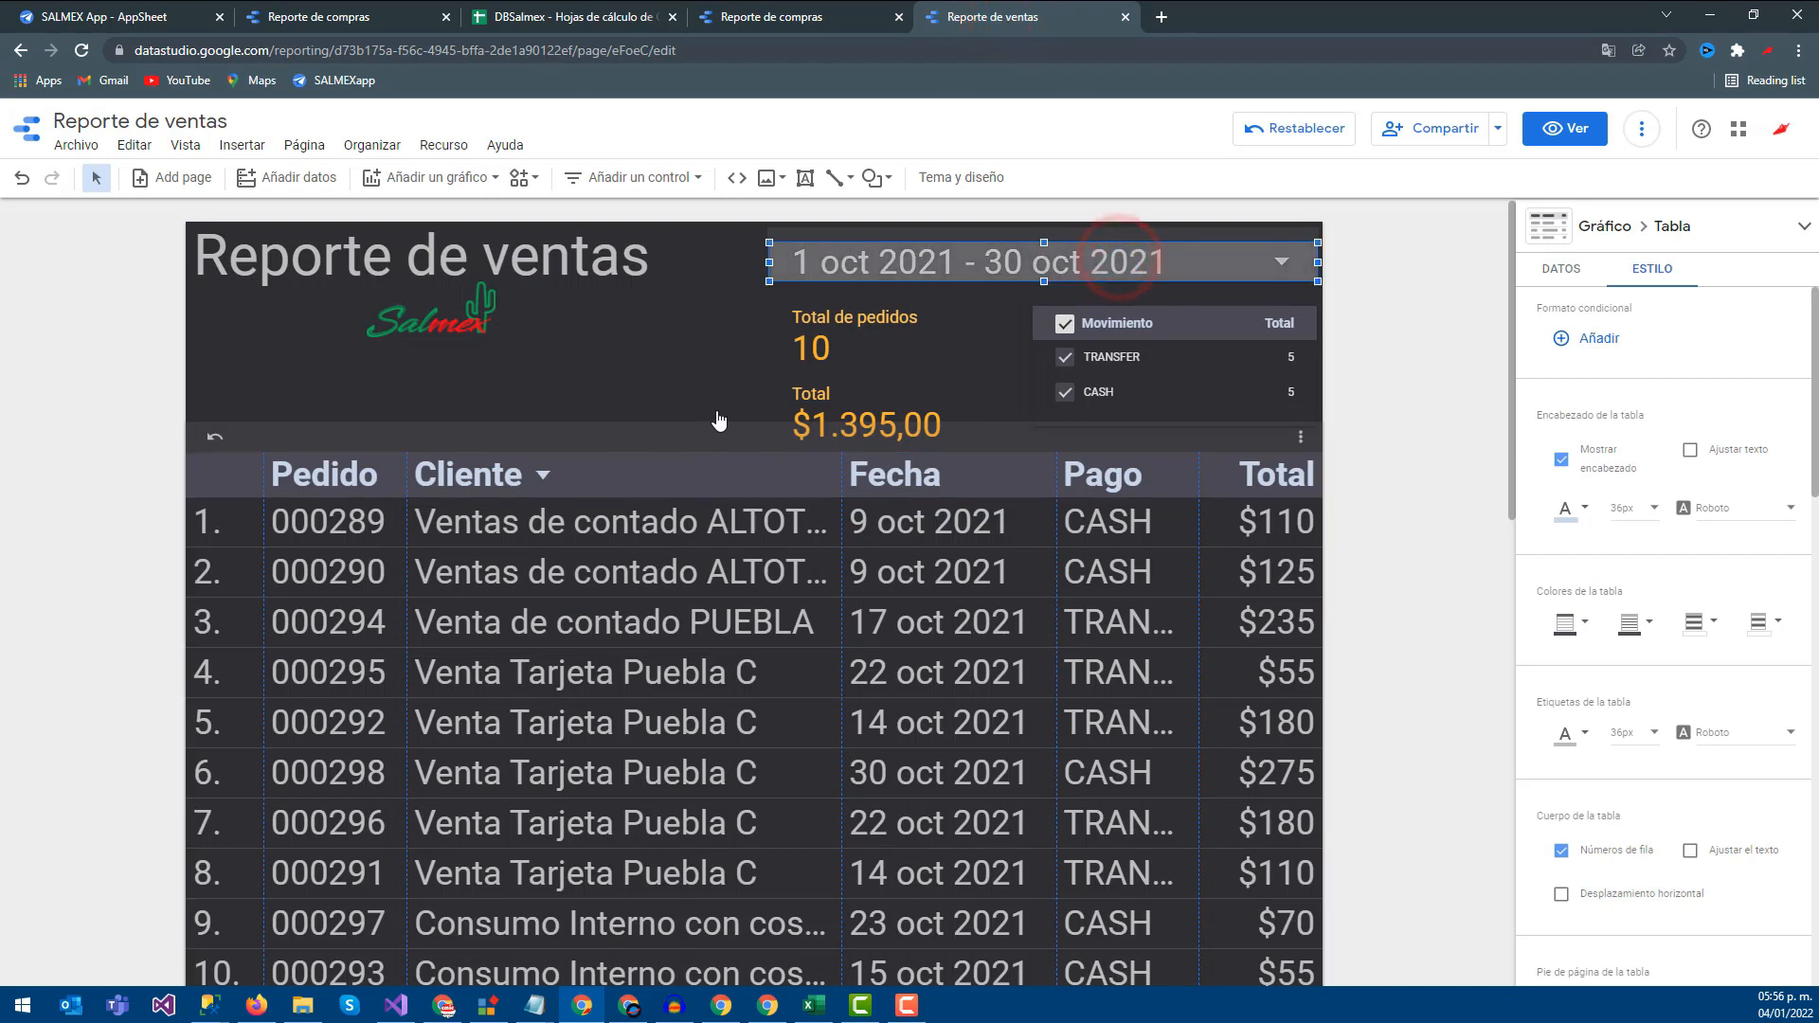
left_click(1014, 474)
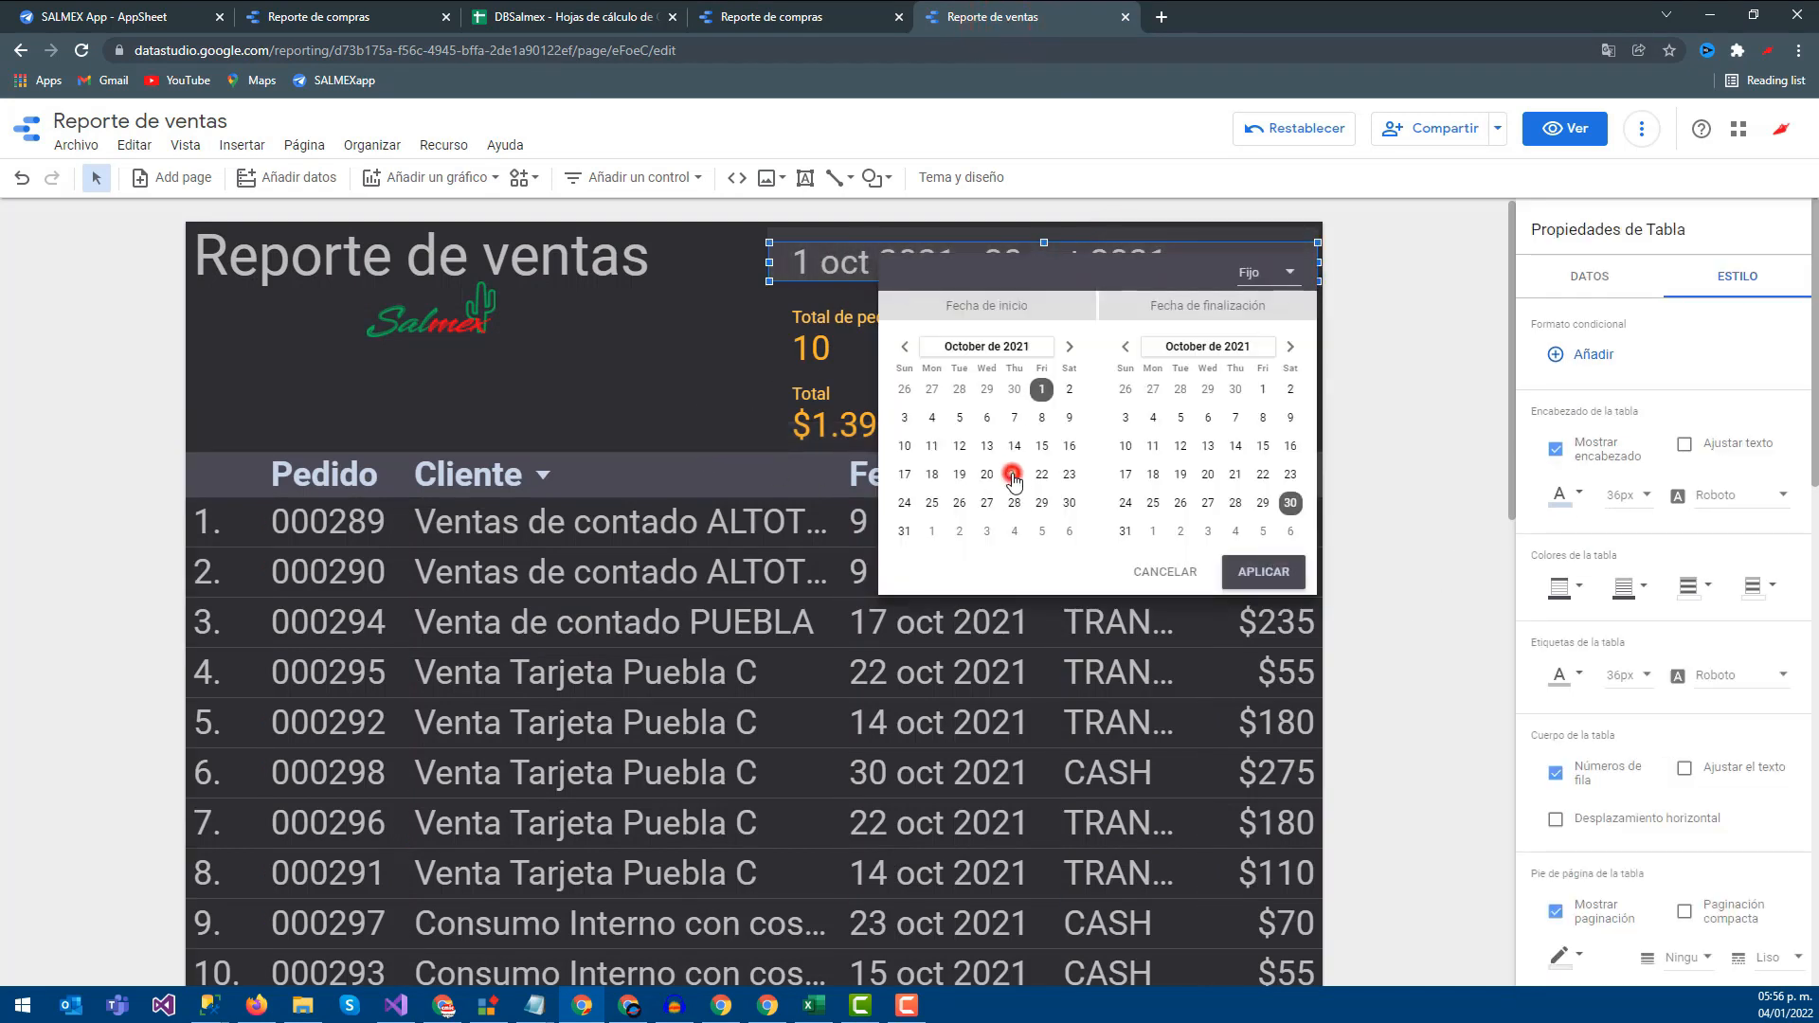
left_click(1263, 571)
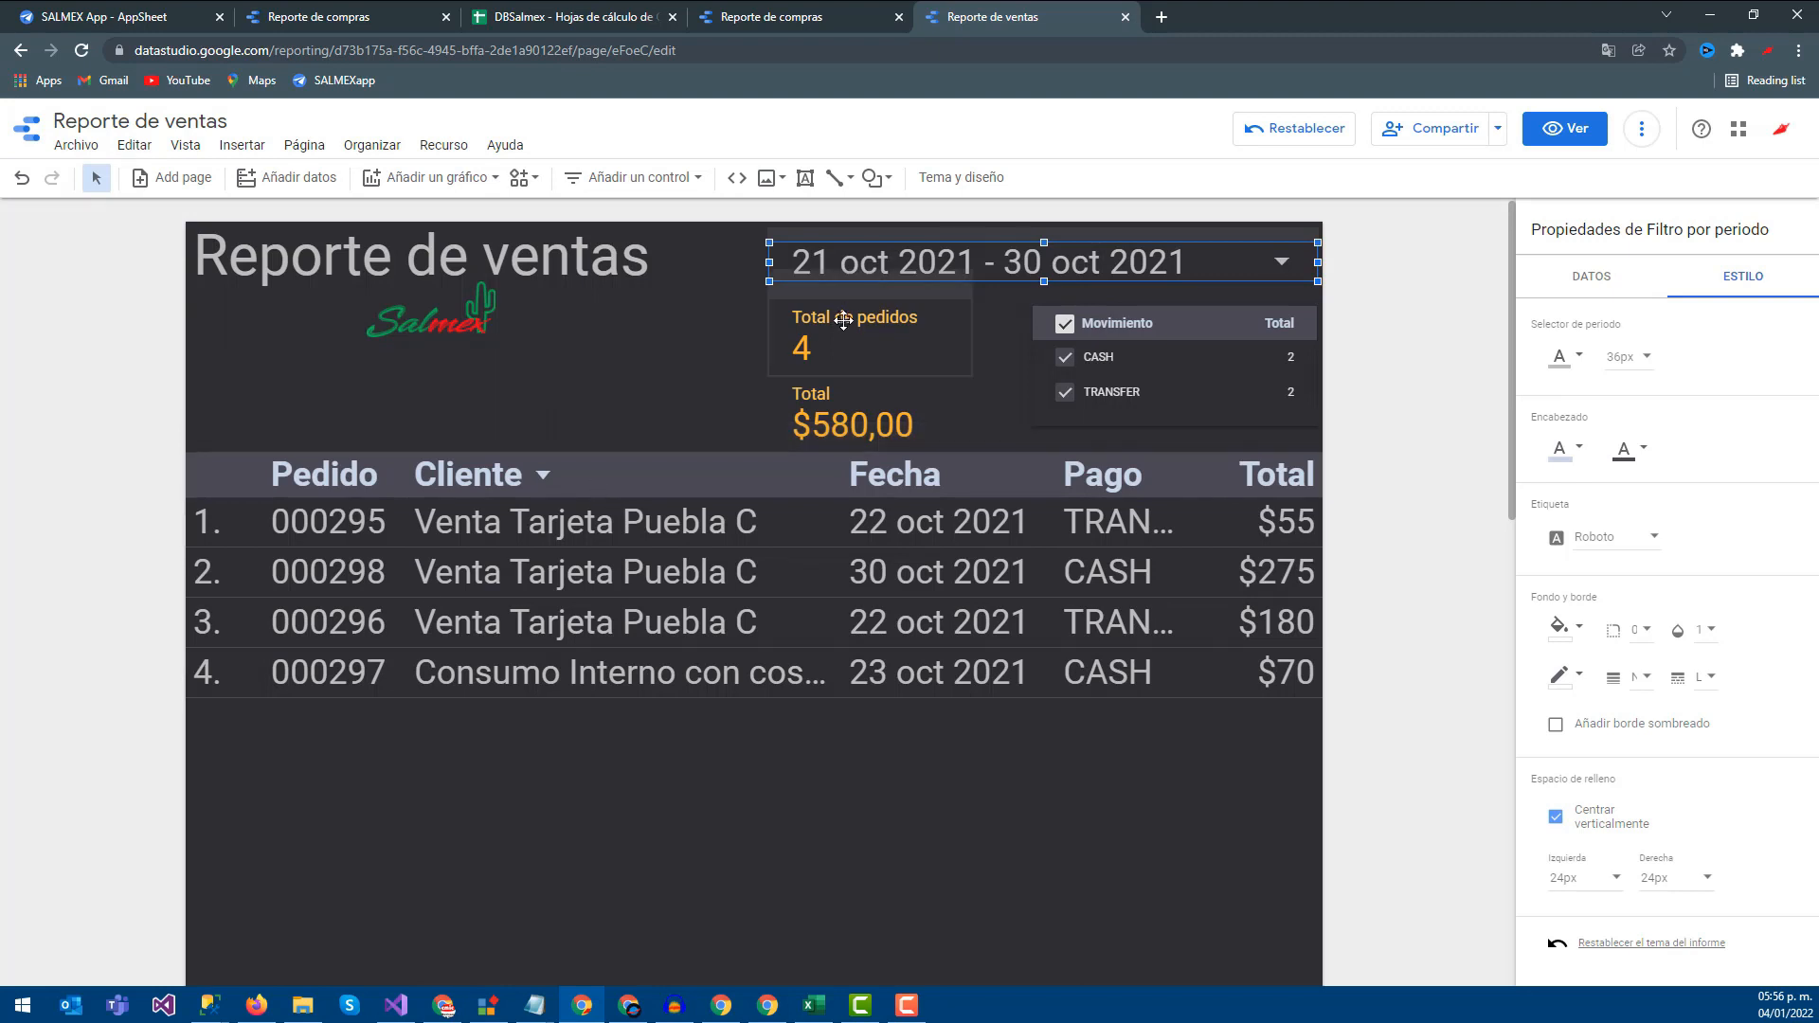
Check the sales table's date dimension in its data settings, then return to Reporte de compras
left_click(601, 442)
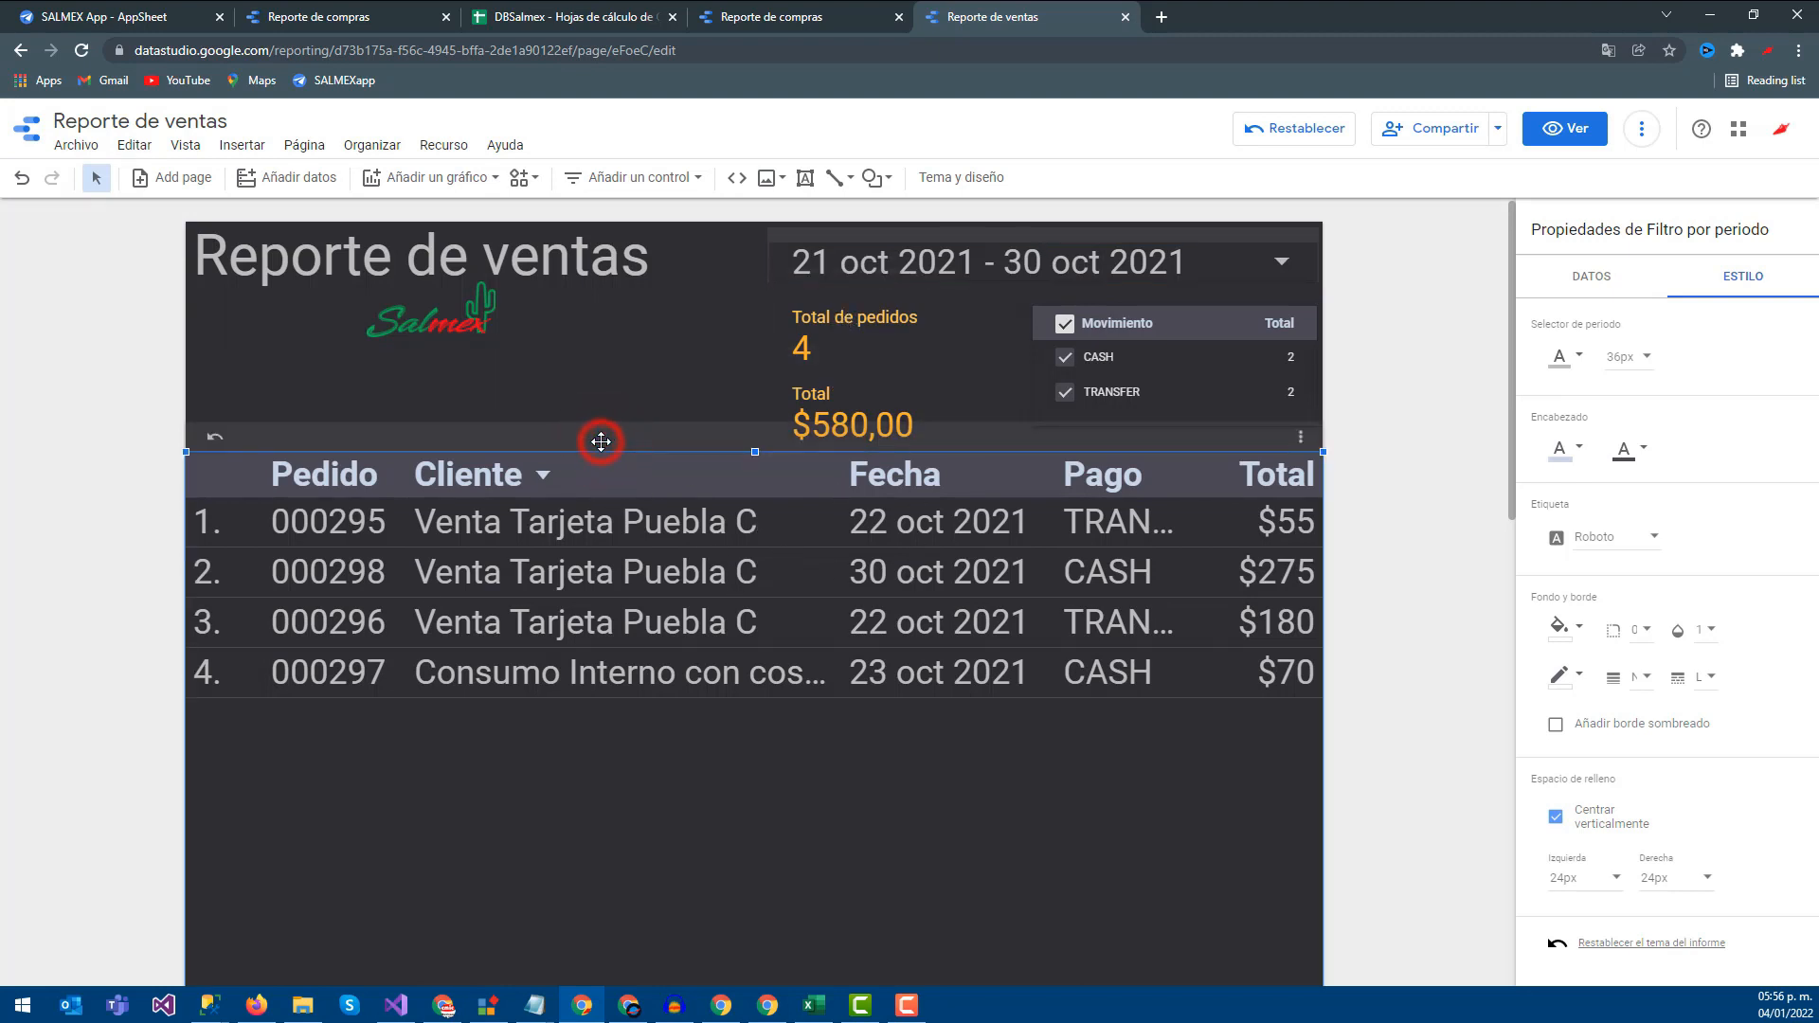
left_click(546, 427)
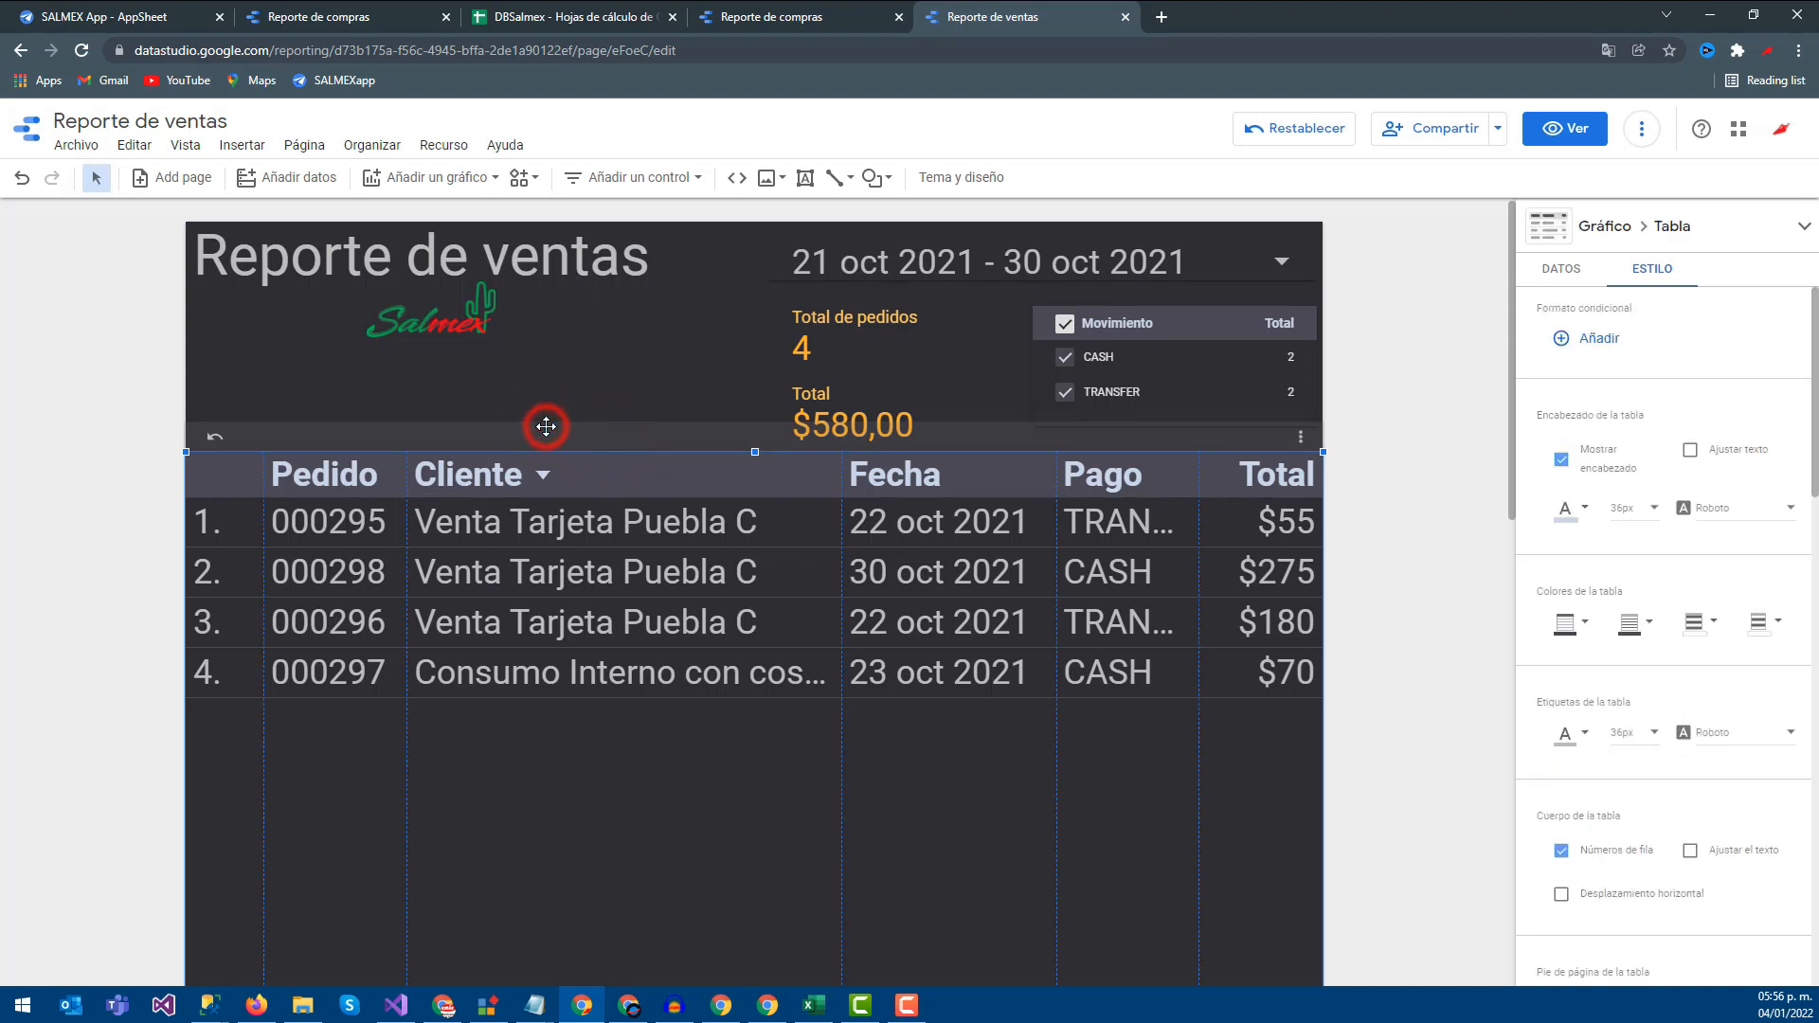
left_click(1563, 271)
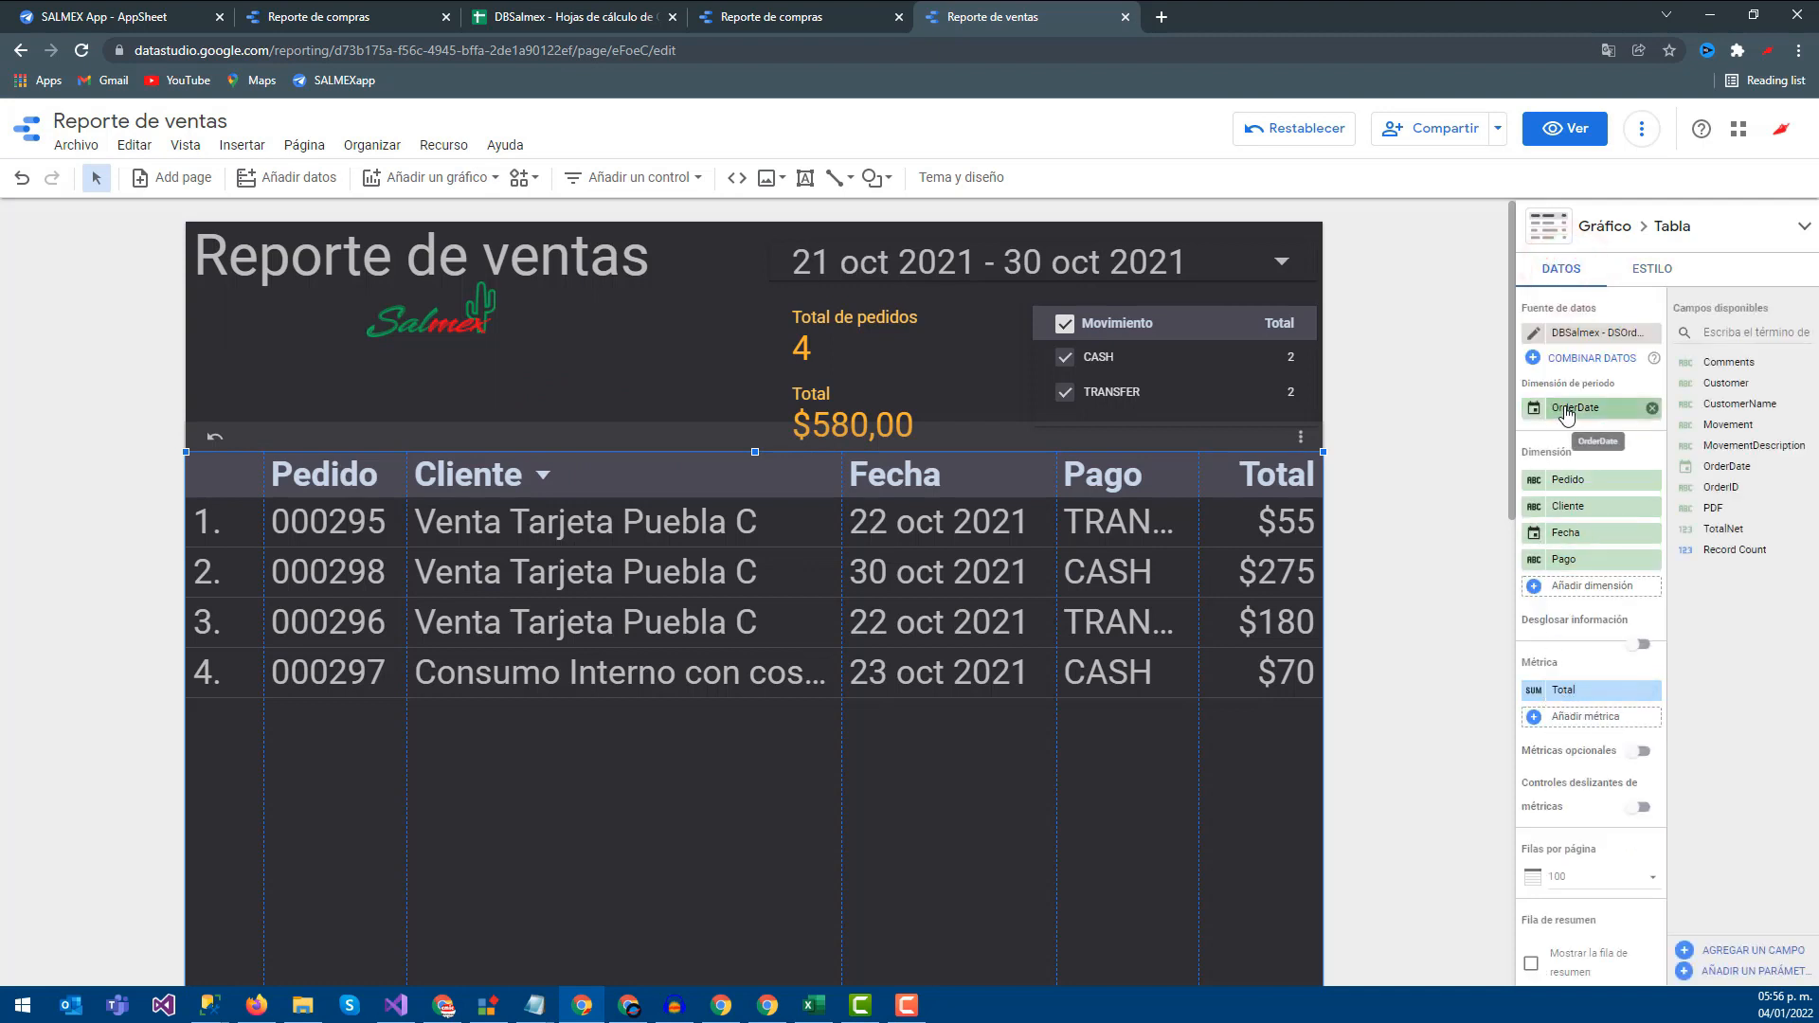
left_click(813, 14)
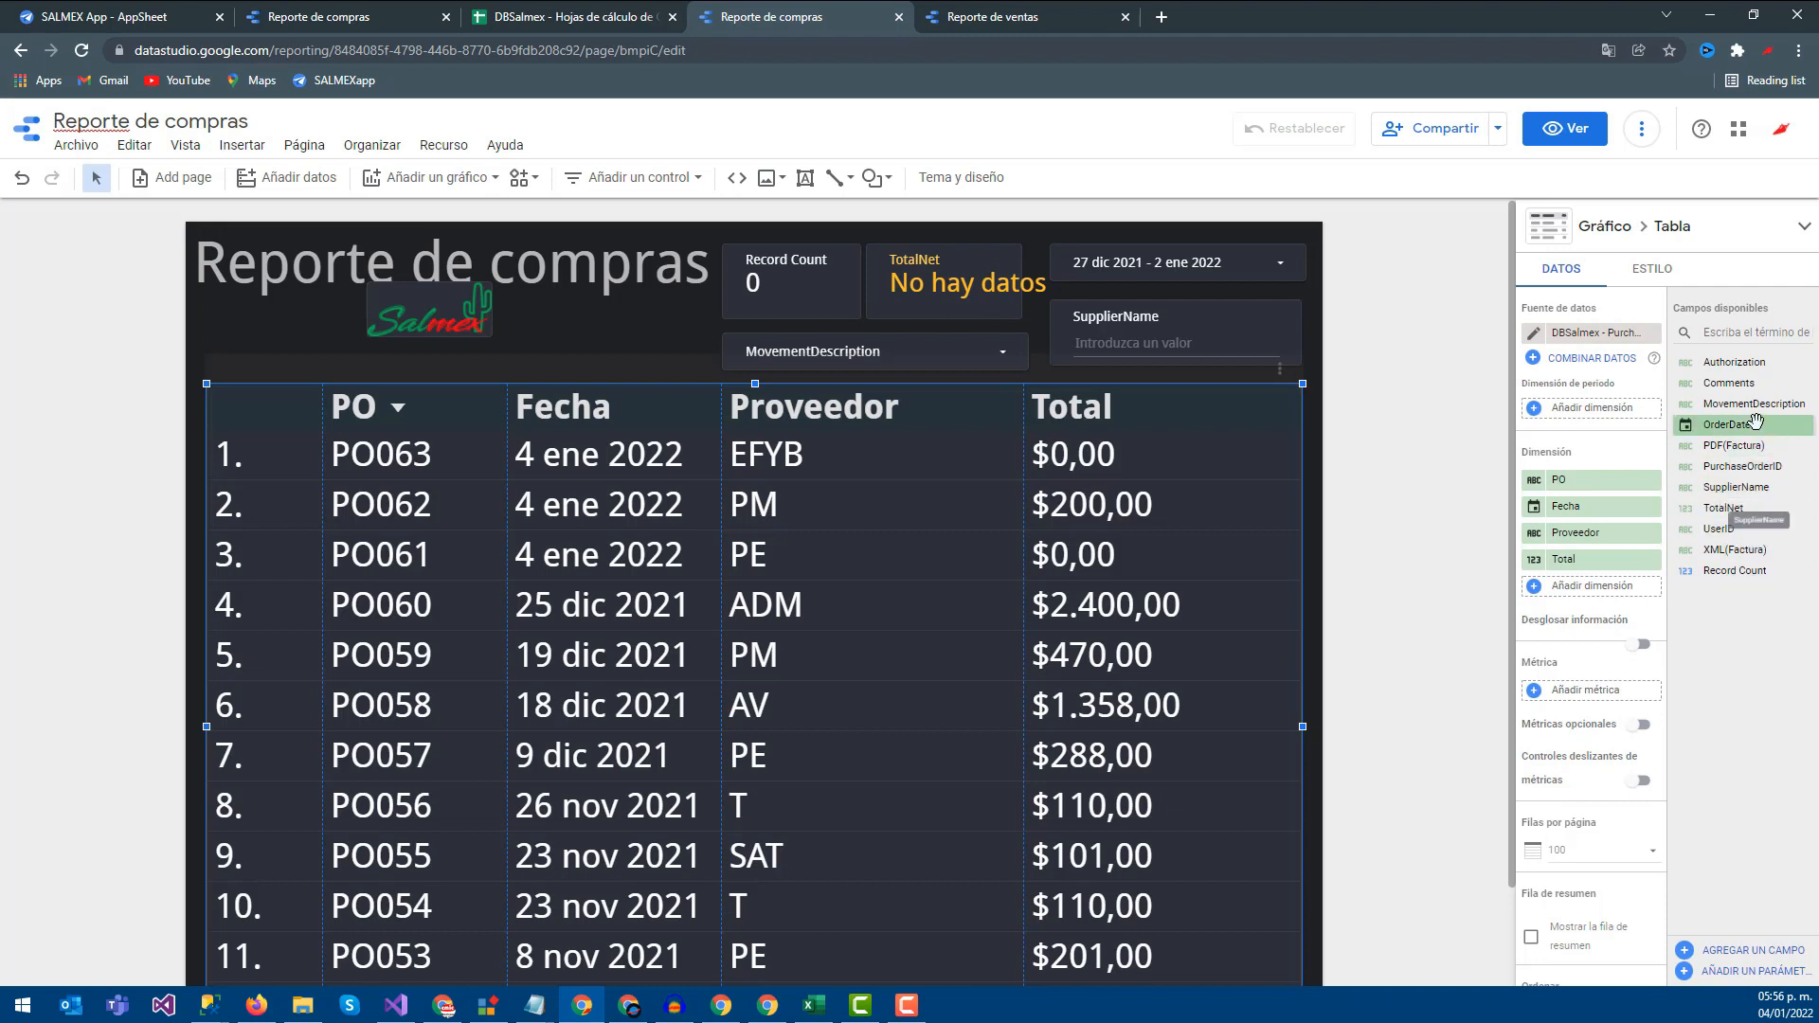
Use OrderDate as the table's date dimension and set the range to 1 oct 2021 – 2 ene 2022
left_click_drag(1737, 428, 1592, 409)
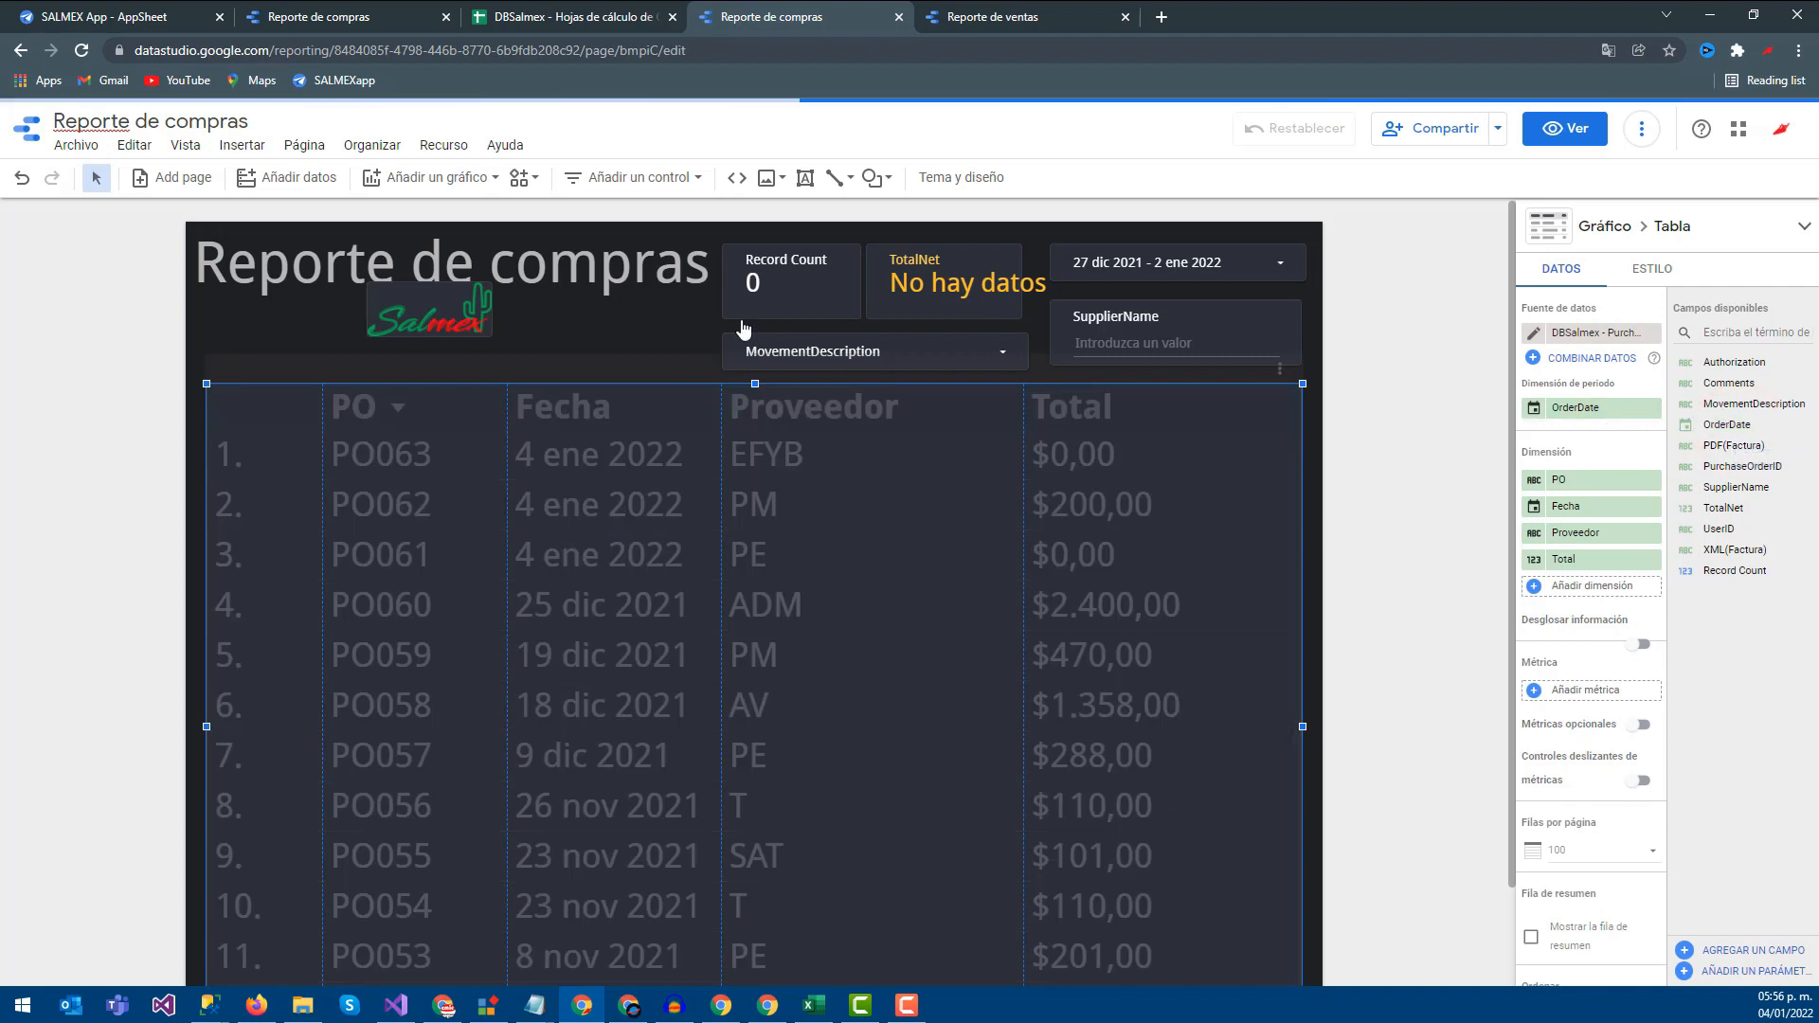
left_click(1149, 270)
left_click(893, 352)
left_click(892, 350)
left_click(1030, 389)
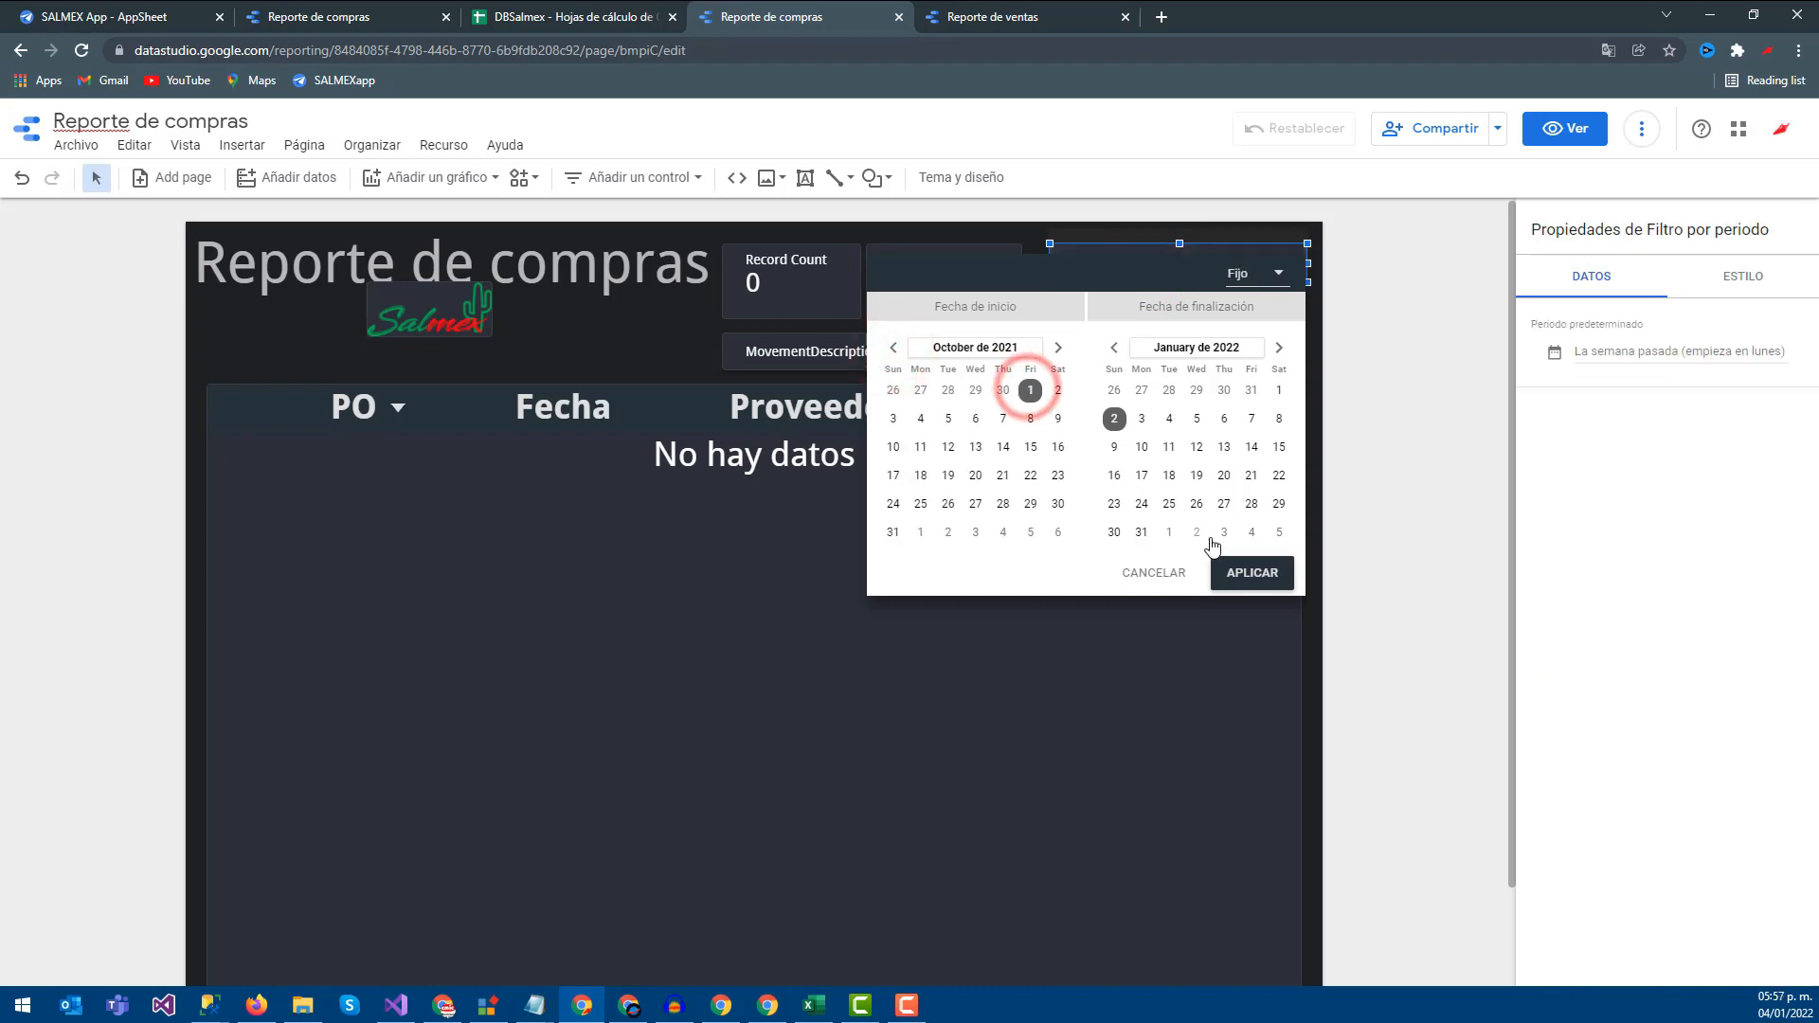
left_click(1252, 571)
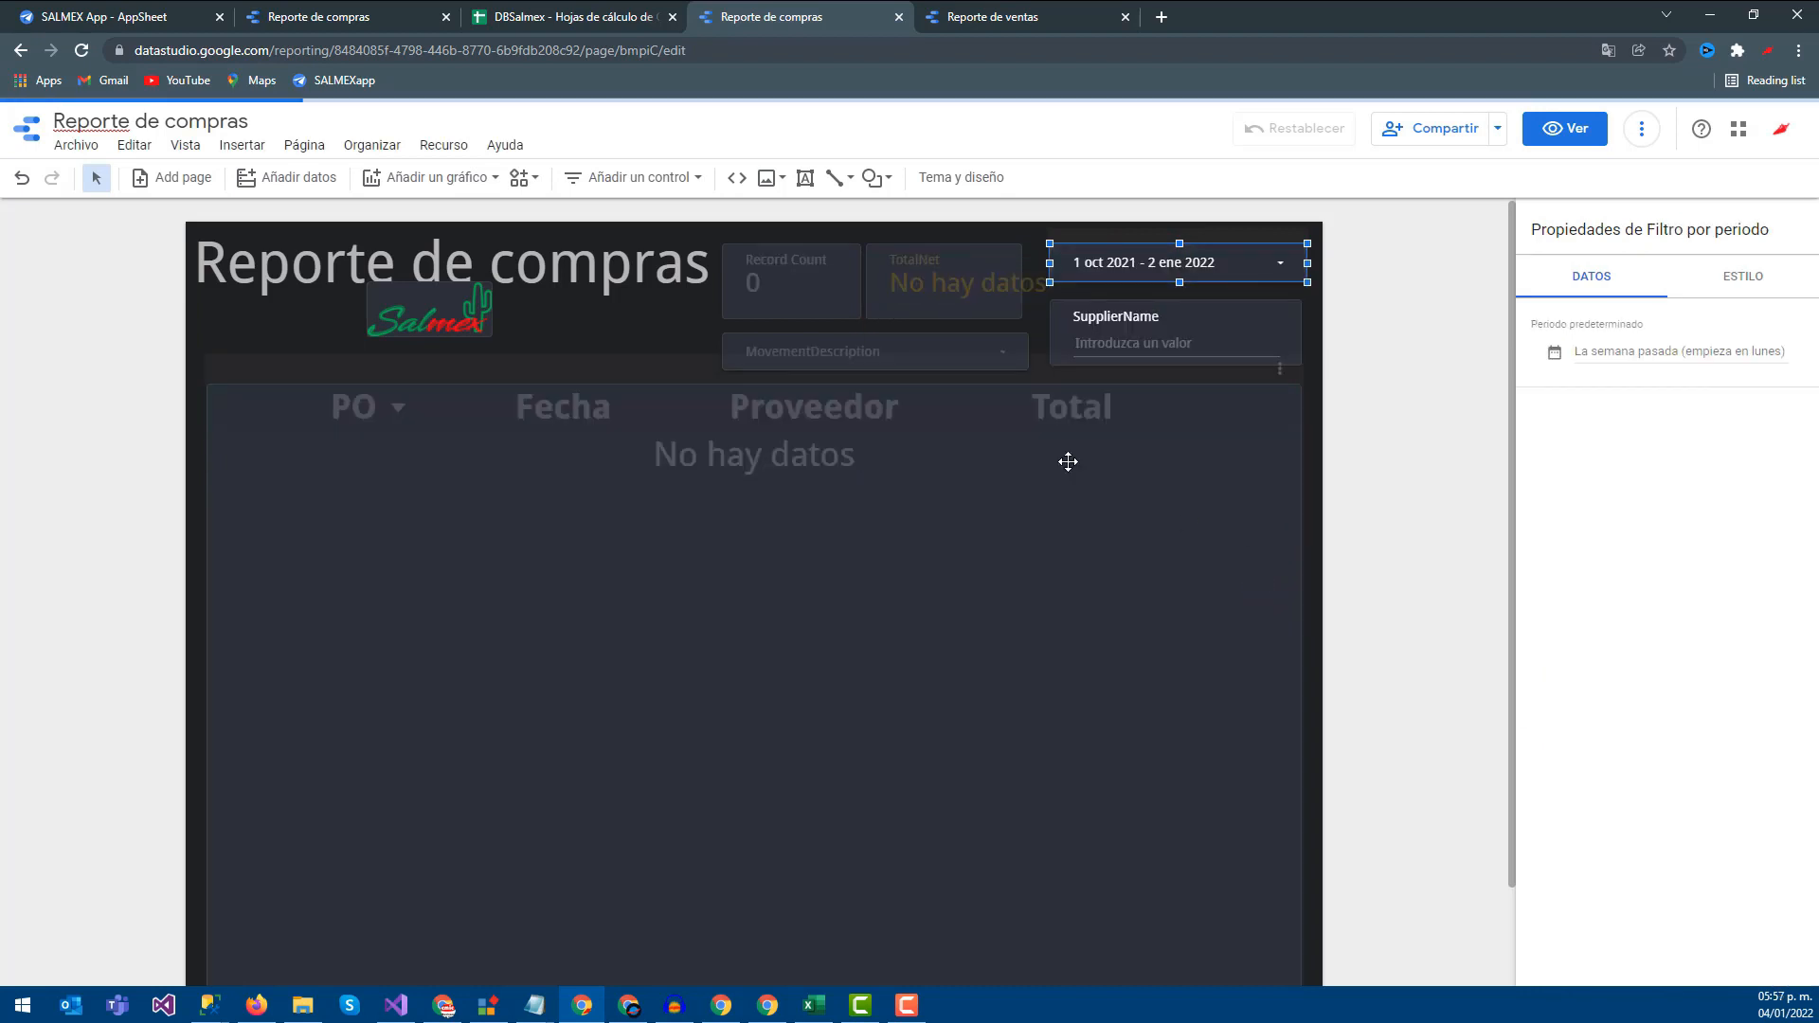
Switch to the other Reporte de compras tab showing the report in view mode
scroll(332, 816, "down", 2)
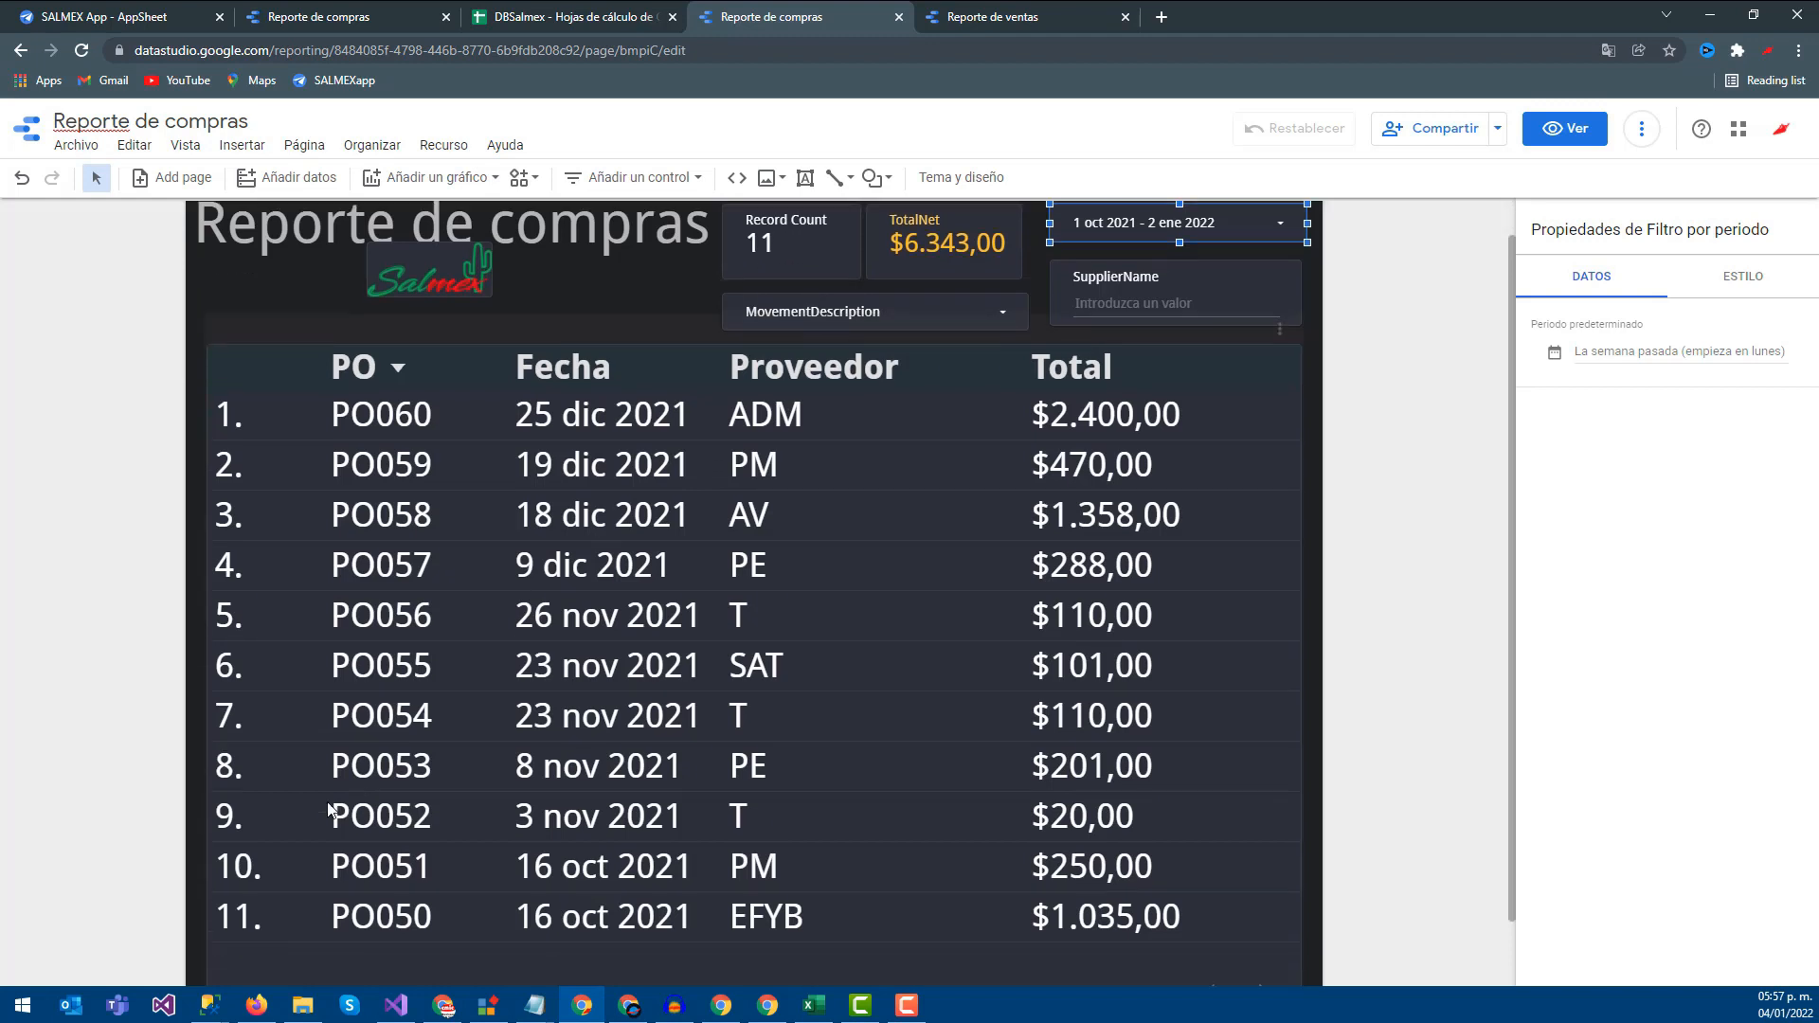
scroll(686, 763, "up", 2)
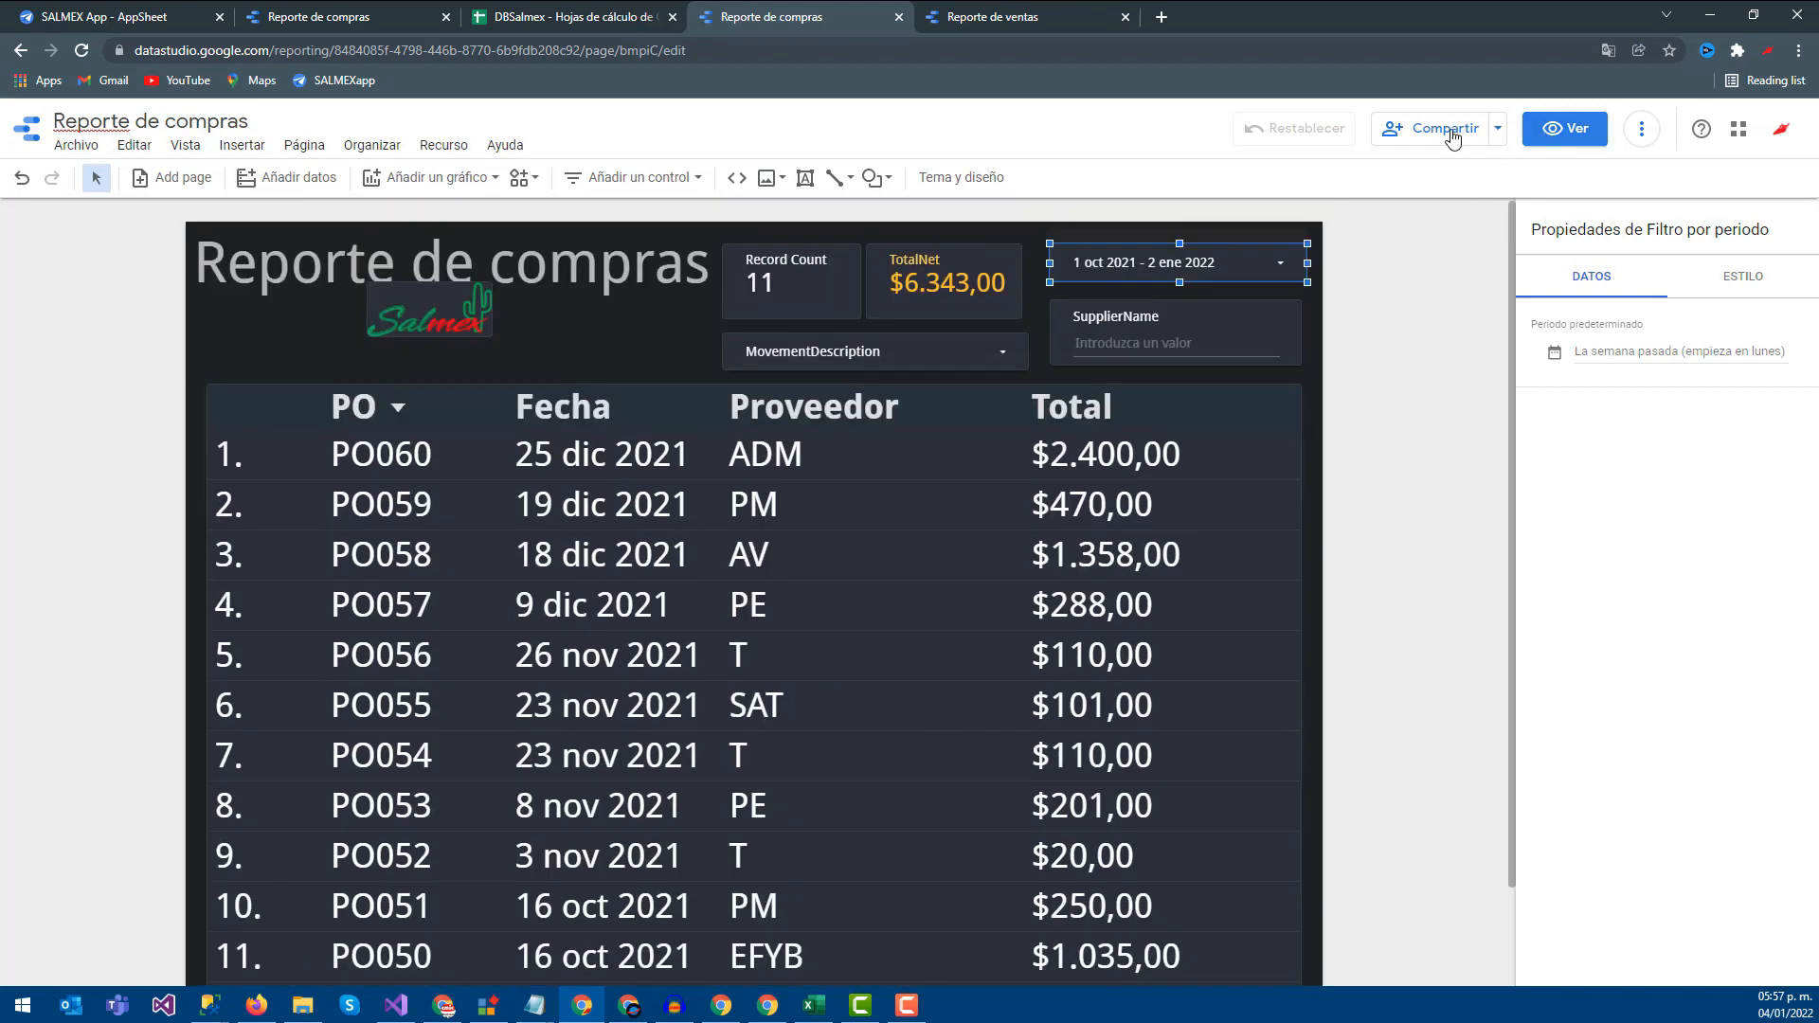
left_click(308, 12)
Reload the report and filter it to 1 oct 2021 – 2 ene 2022
left_click(84, 52)
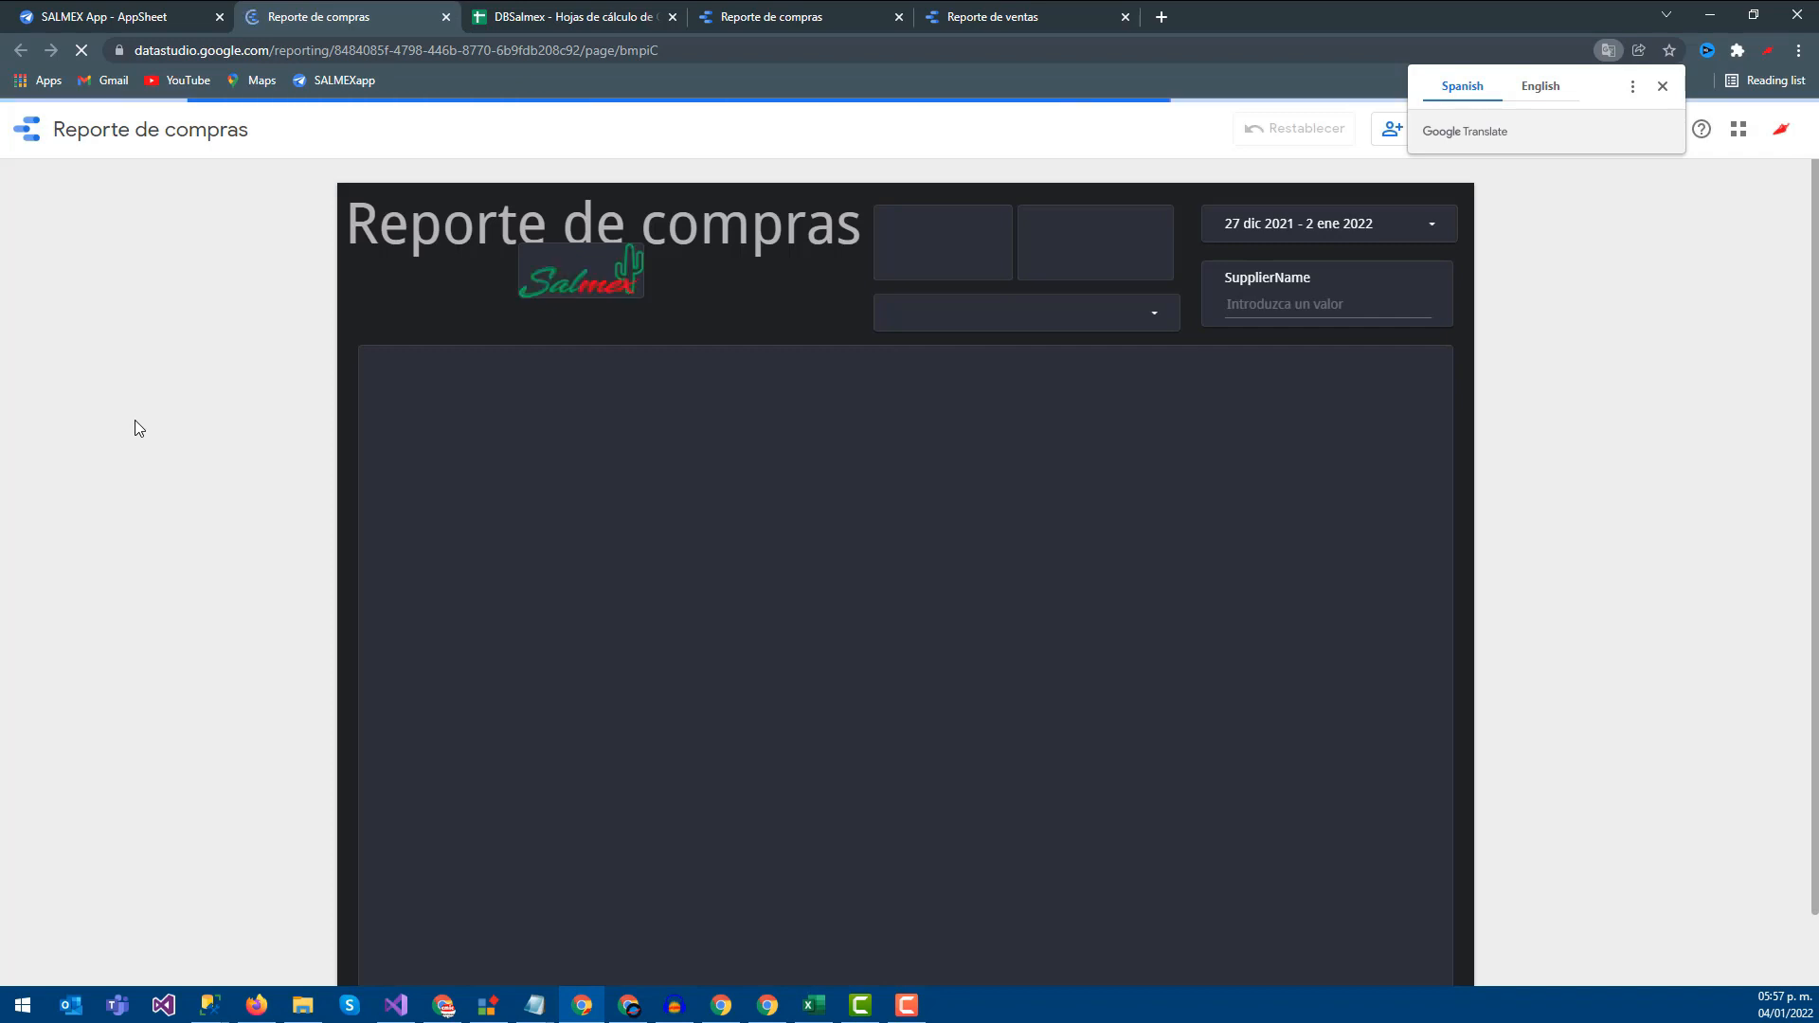
left_click(1663, 86)
left_click(1388, 216)
left_click(1046, 309)
left_click(1046, 309)
left_click(1182, 350)
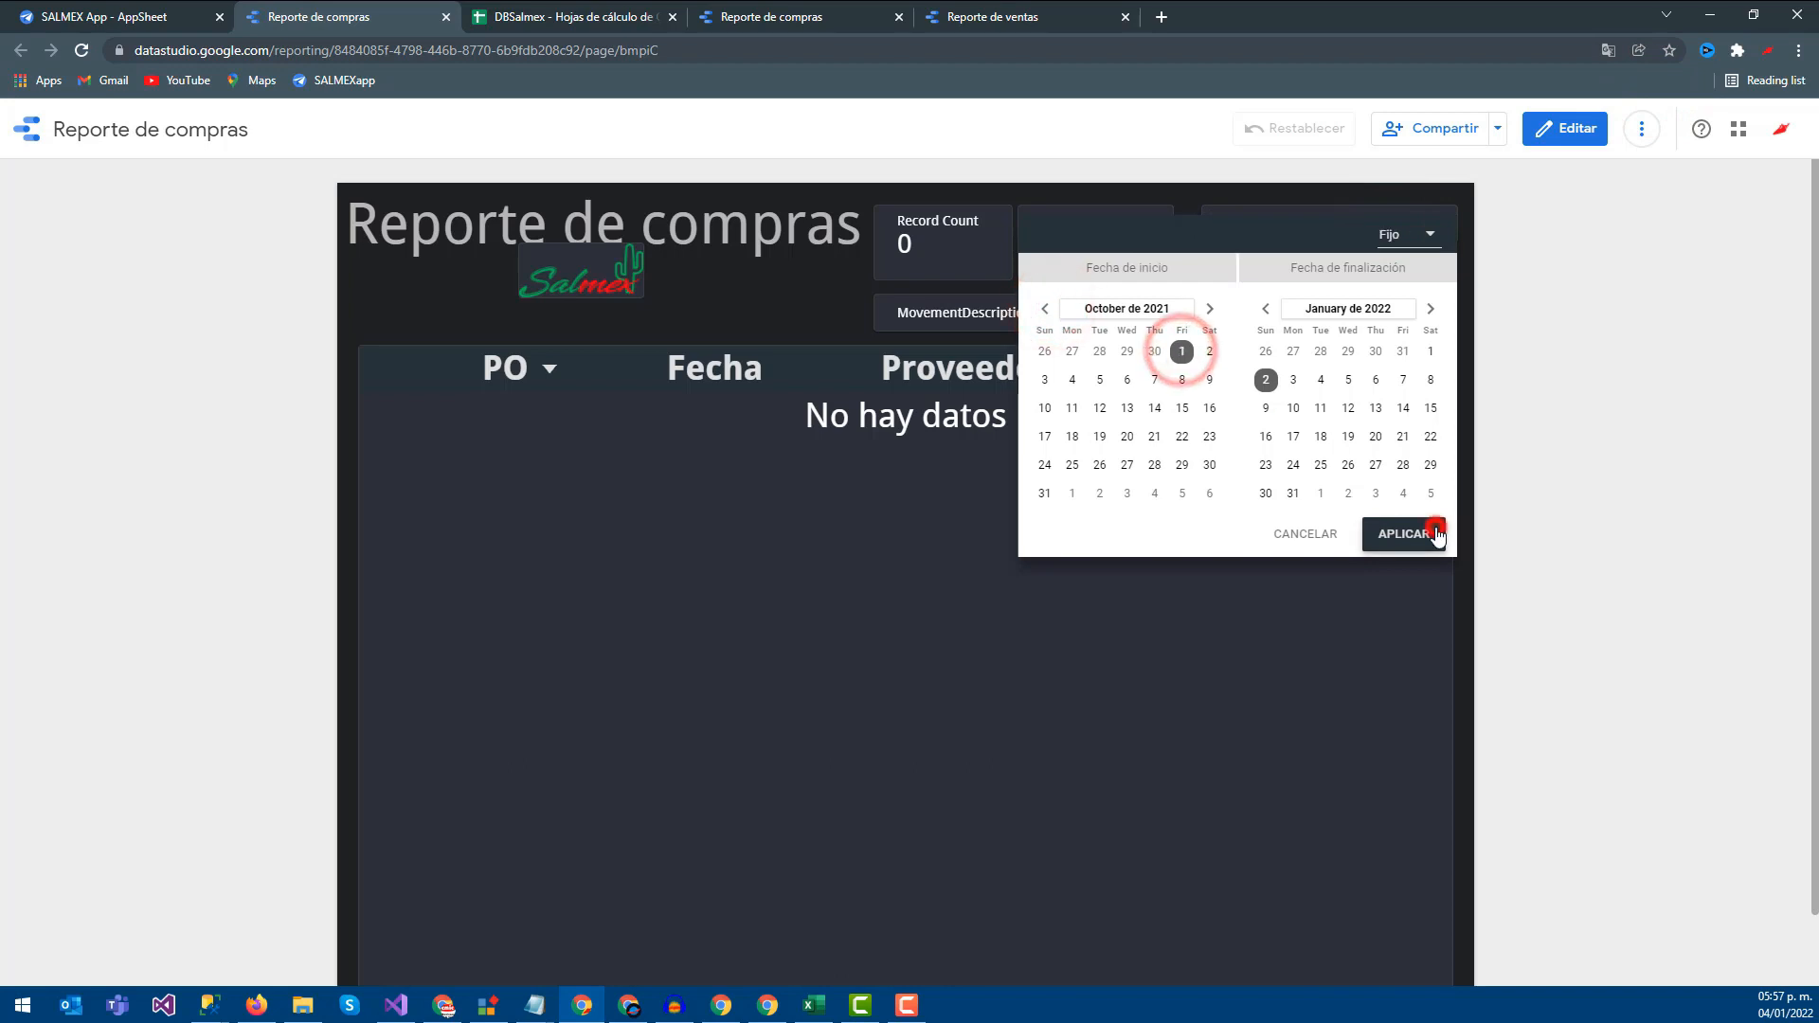
left_click(1434, 533)
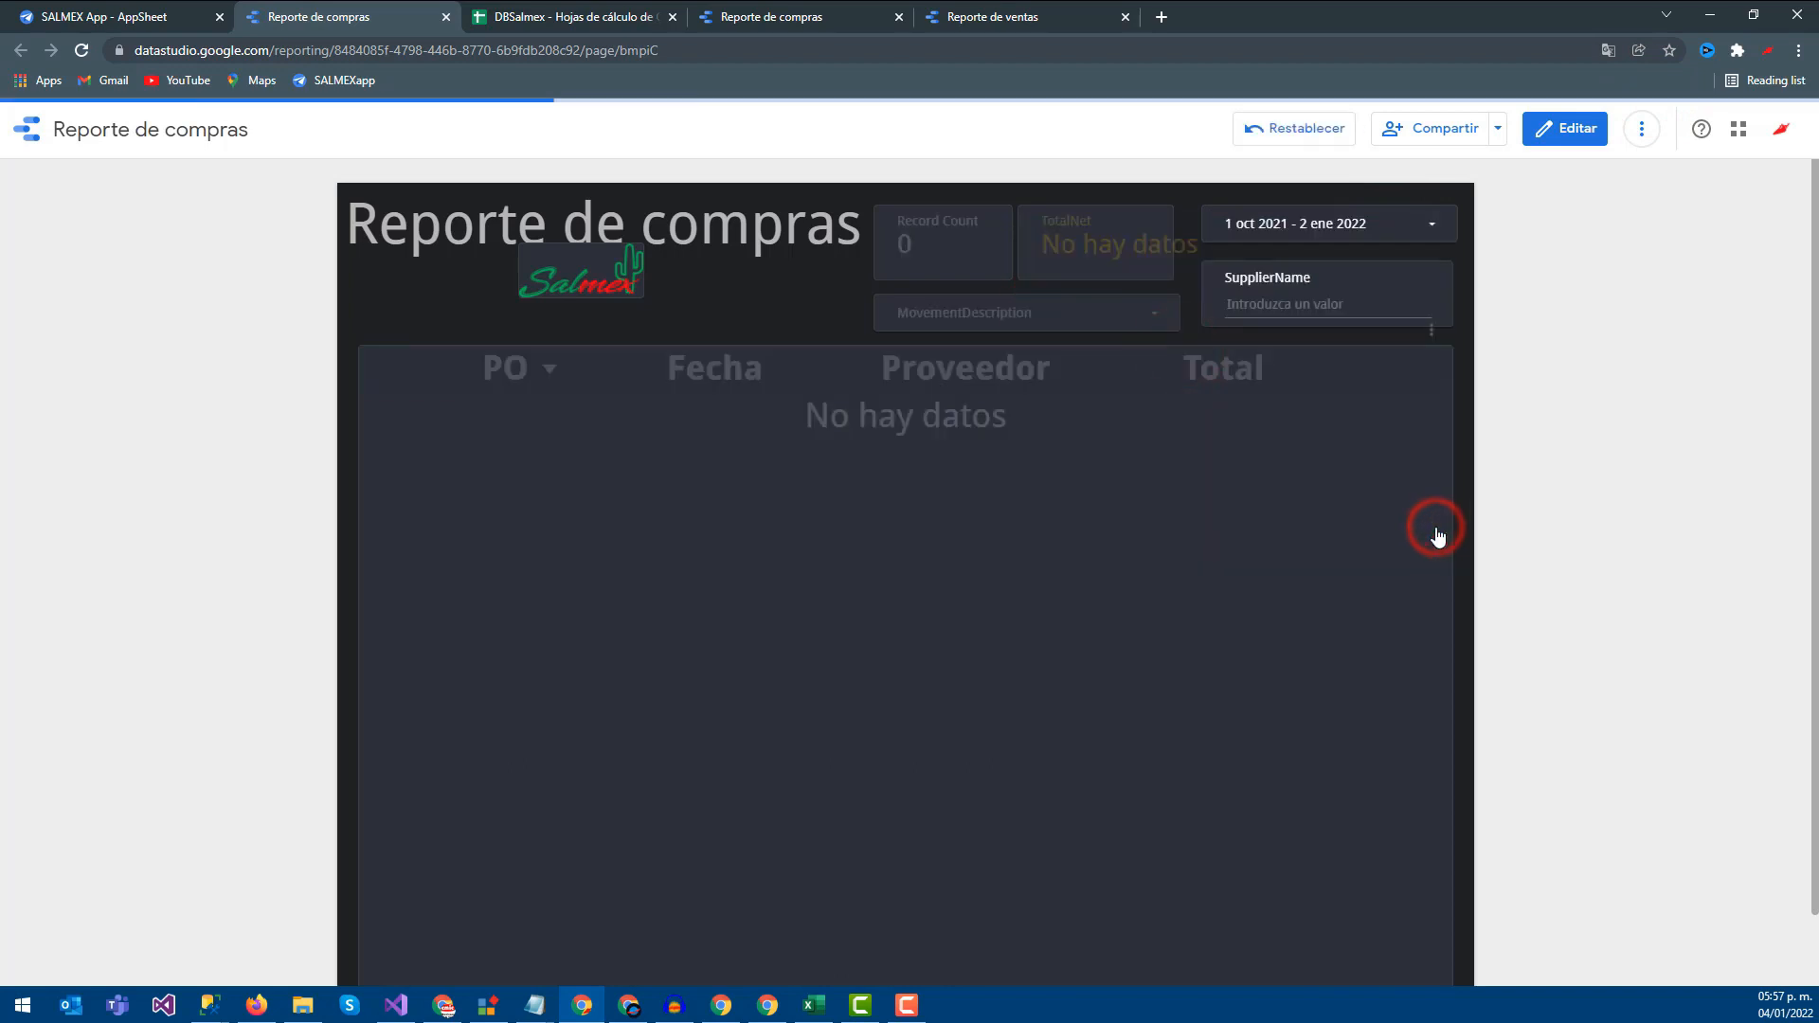
Try a custom-repeat scheduled email delivery, cancel it, and go to Reporte de ventas
left_click(1497, 129)
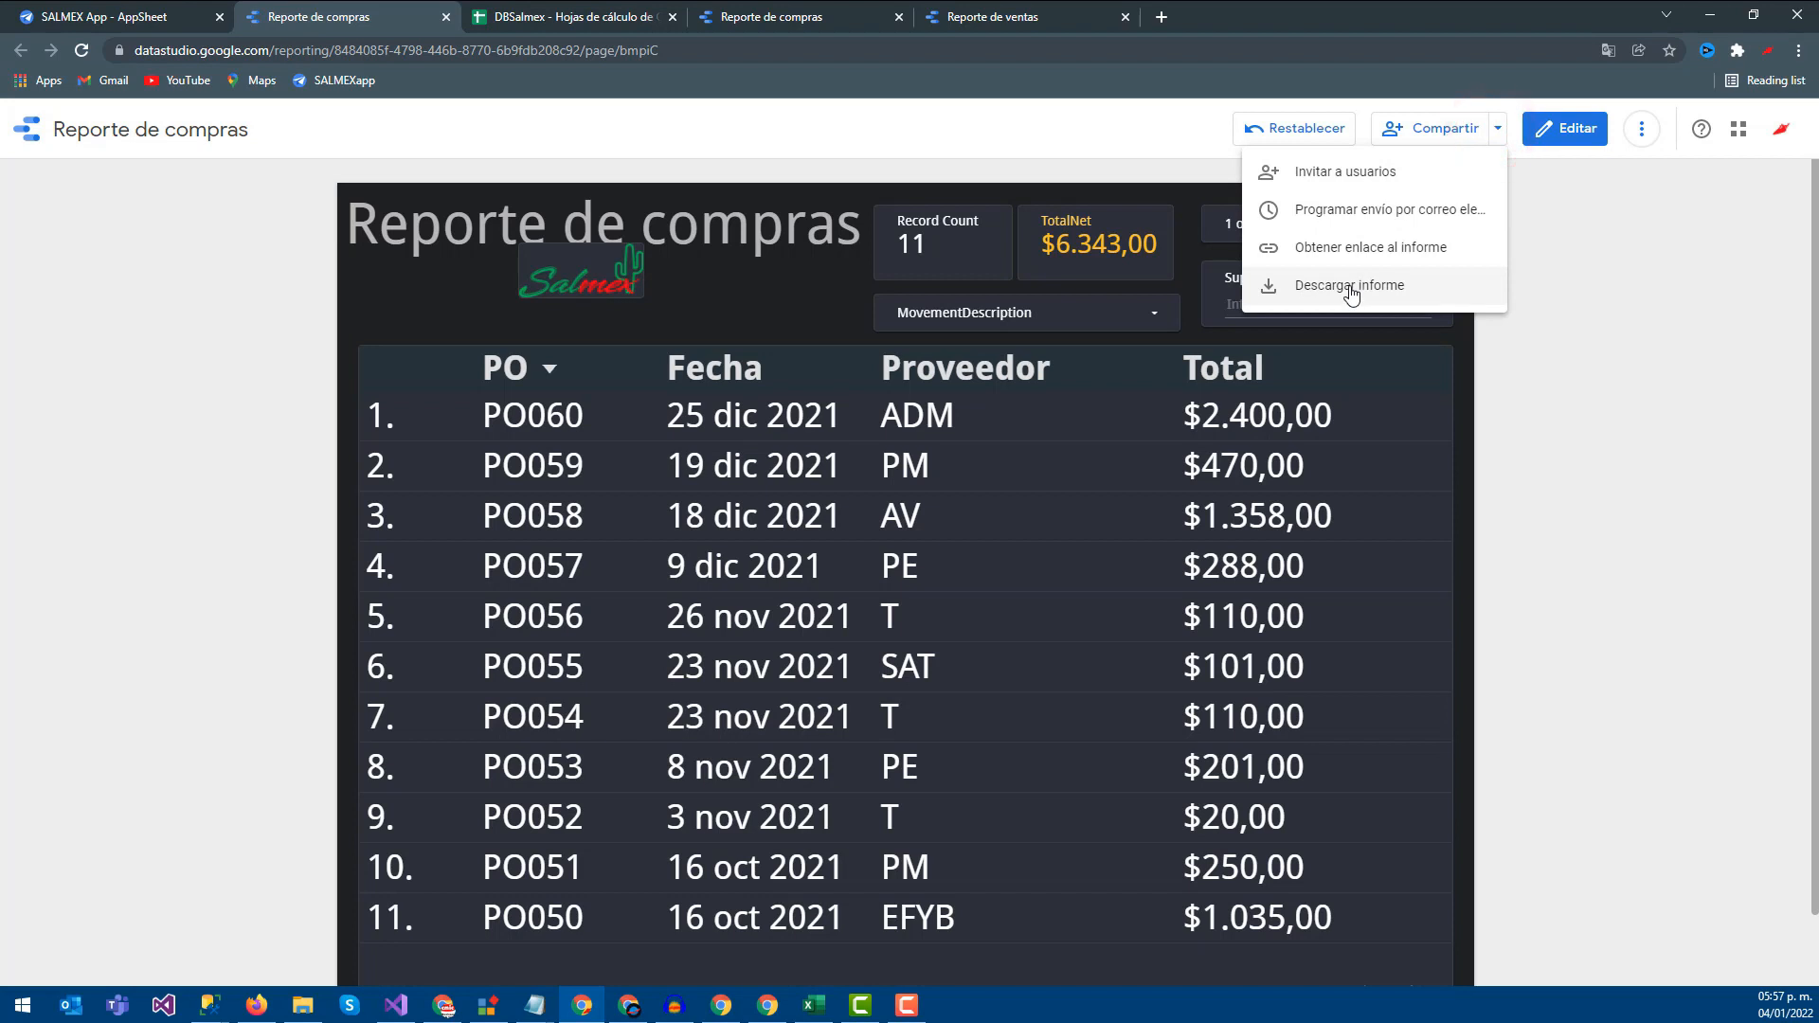
left_click(1384, 226)
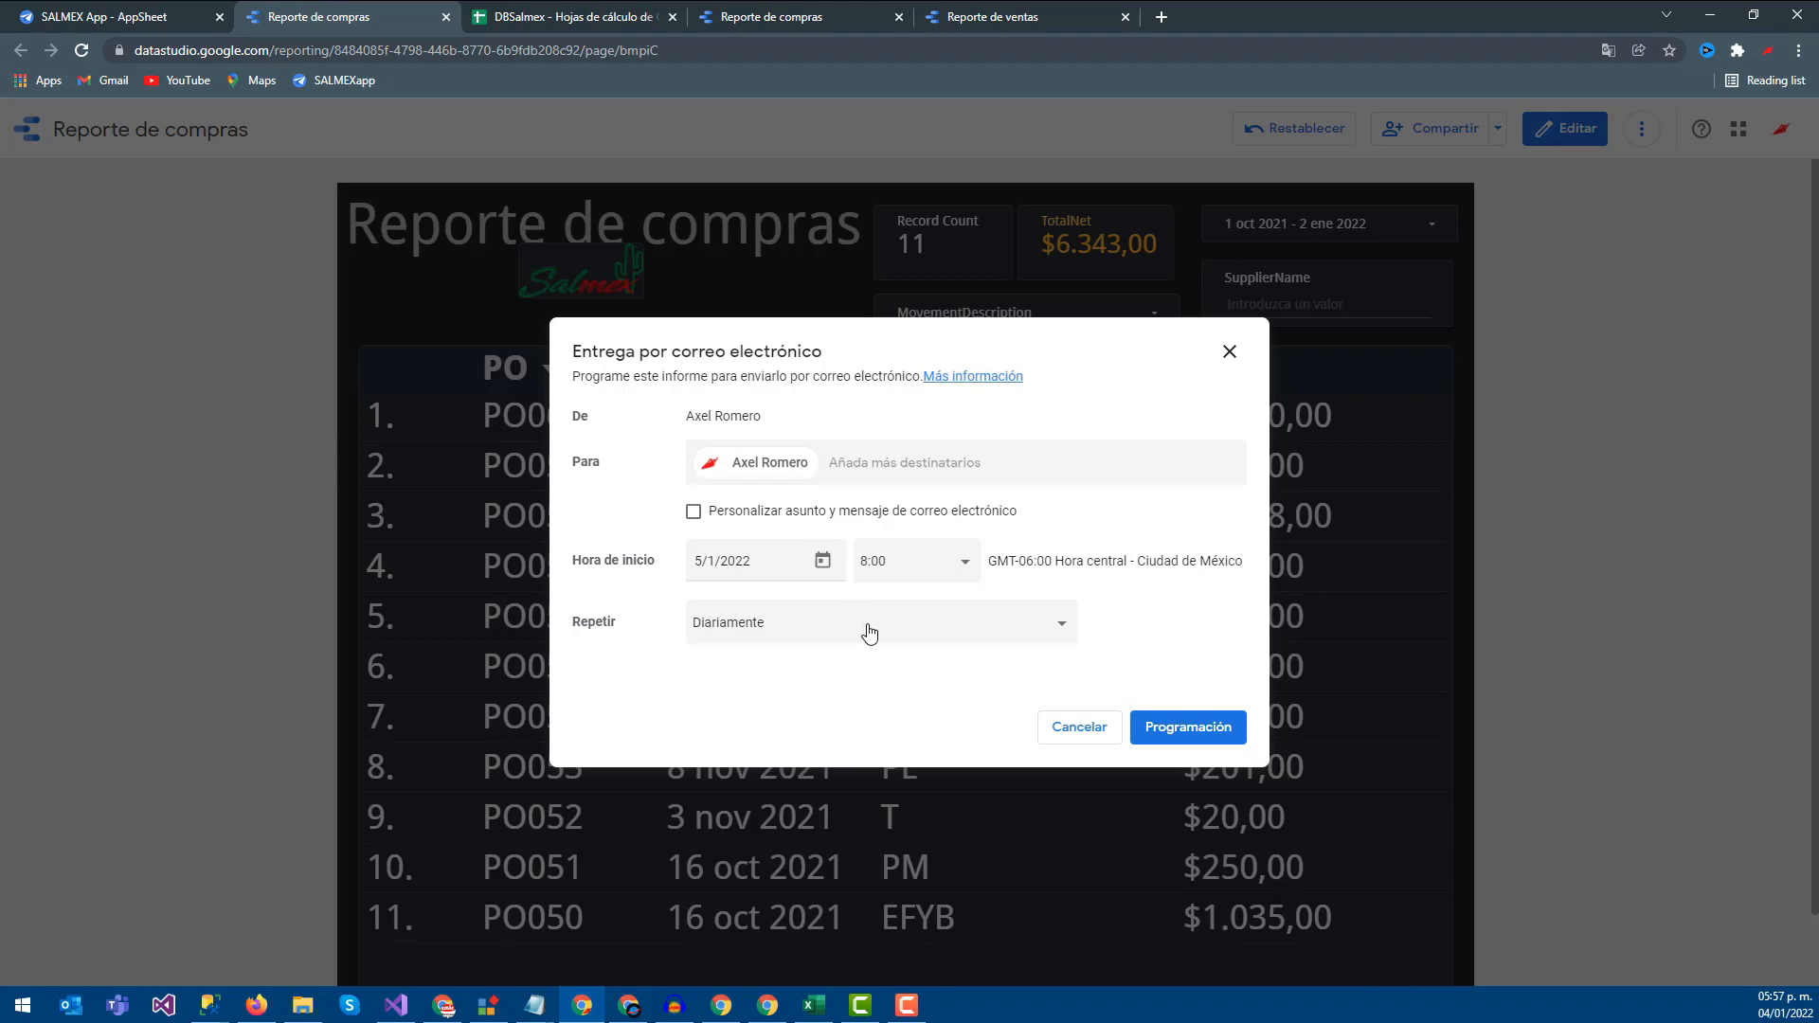
left_click(895, 624)
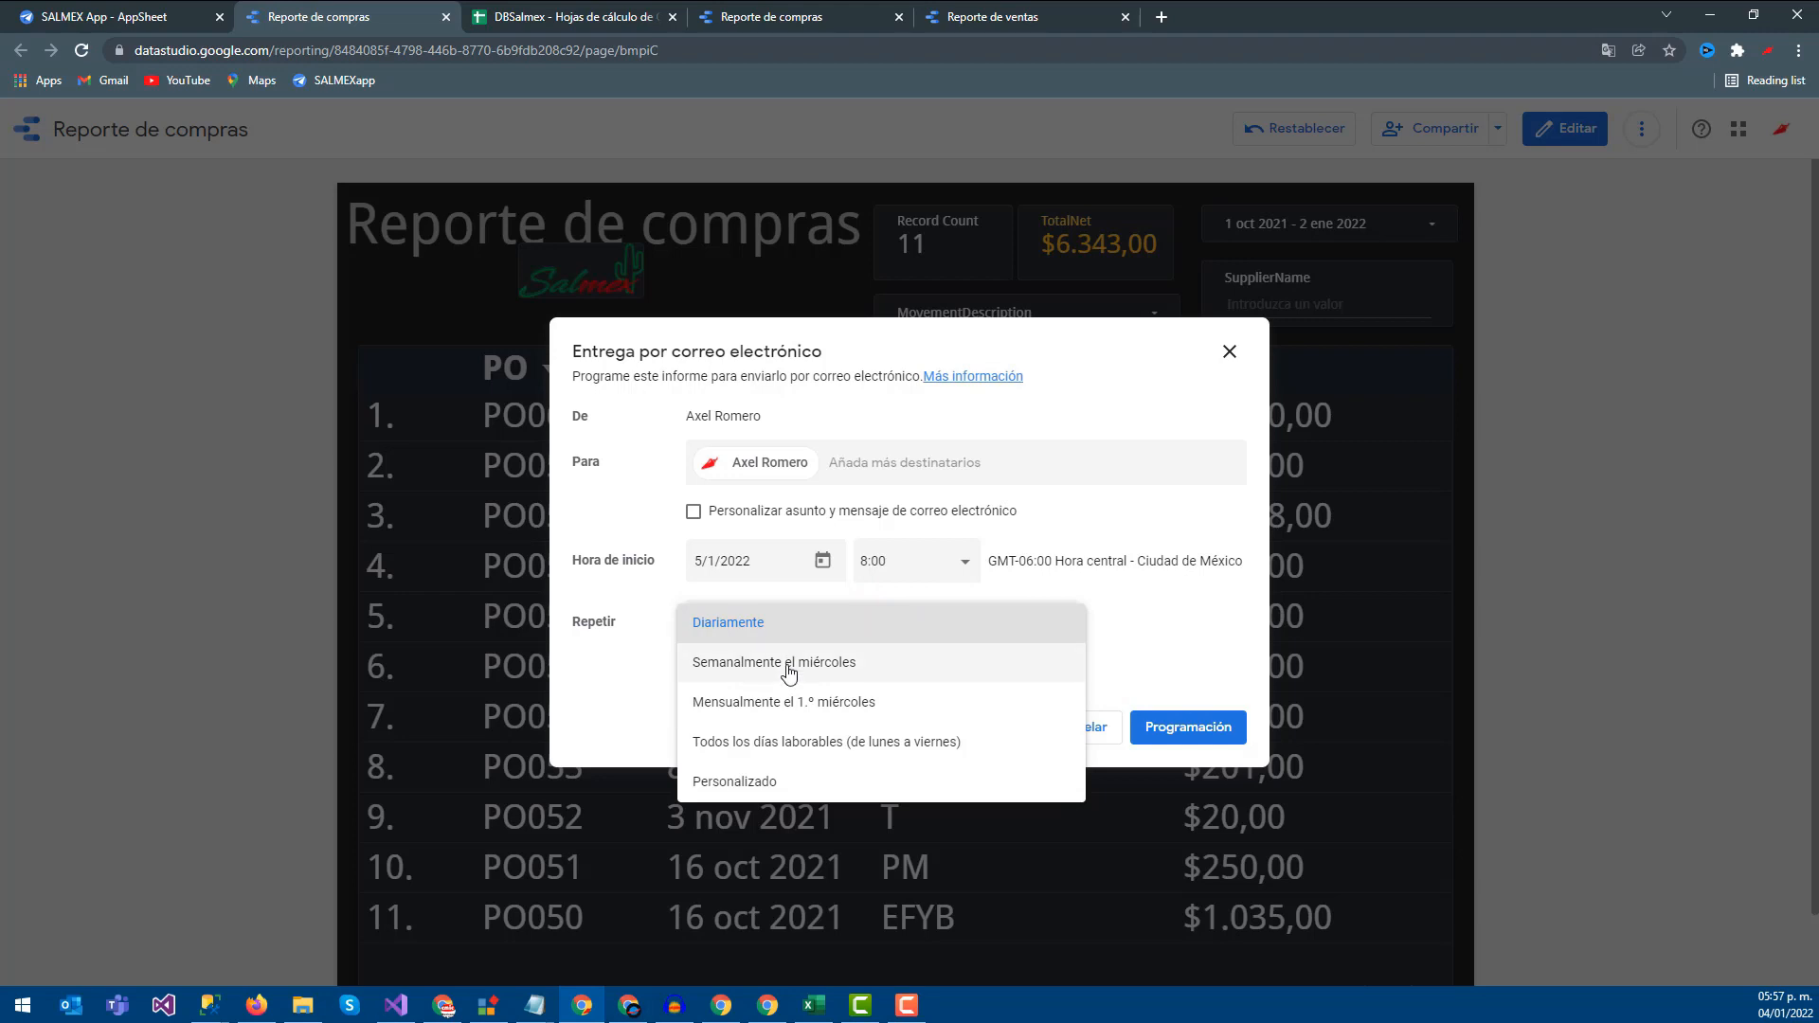
left_click(783, 778)
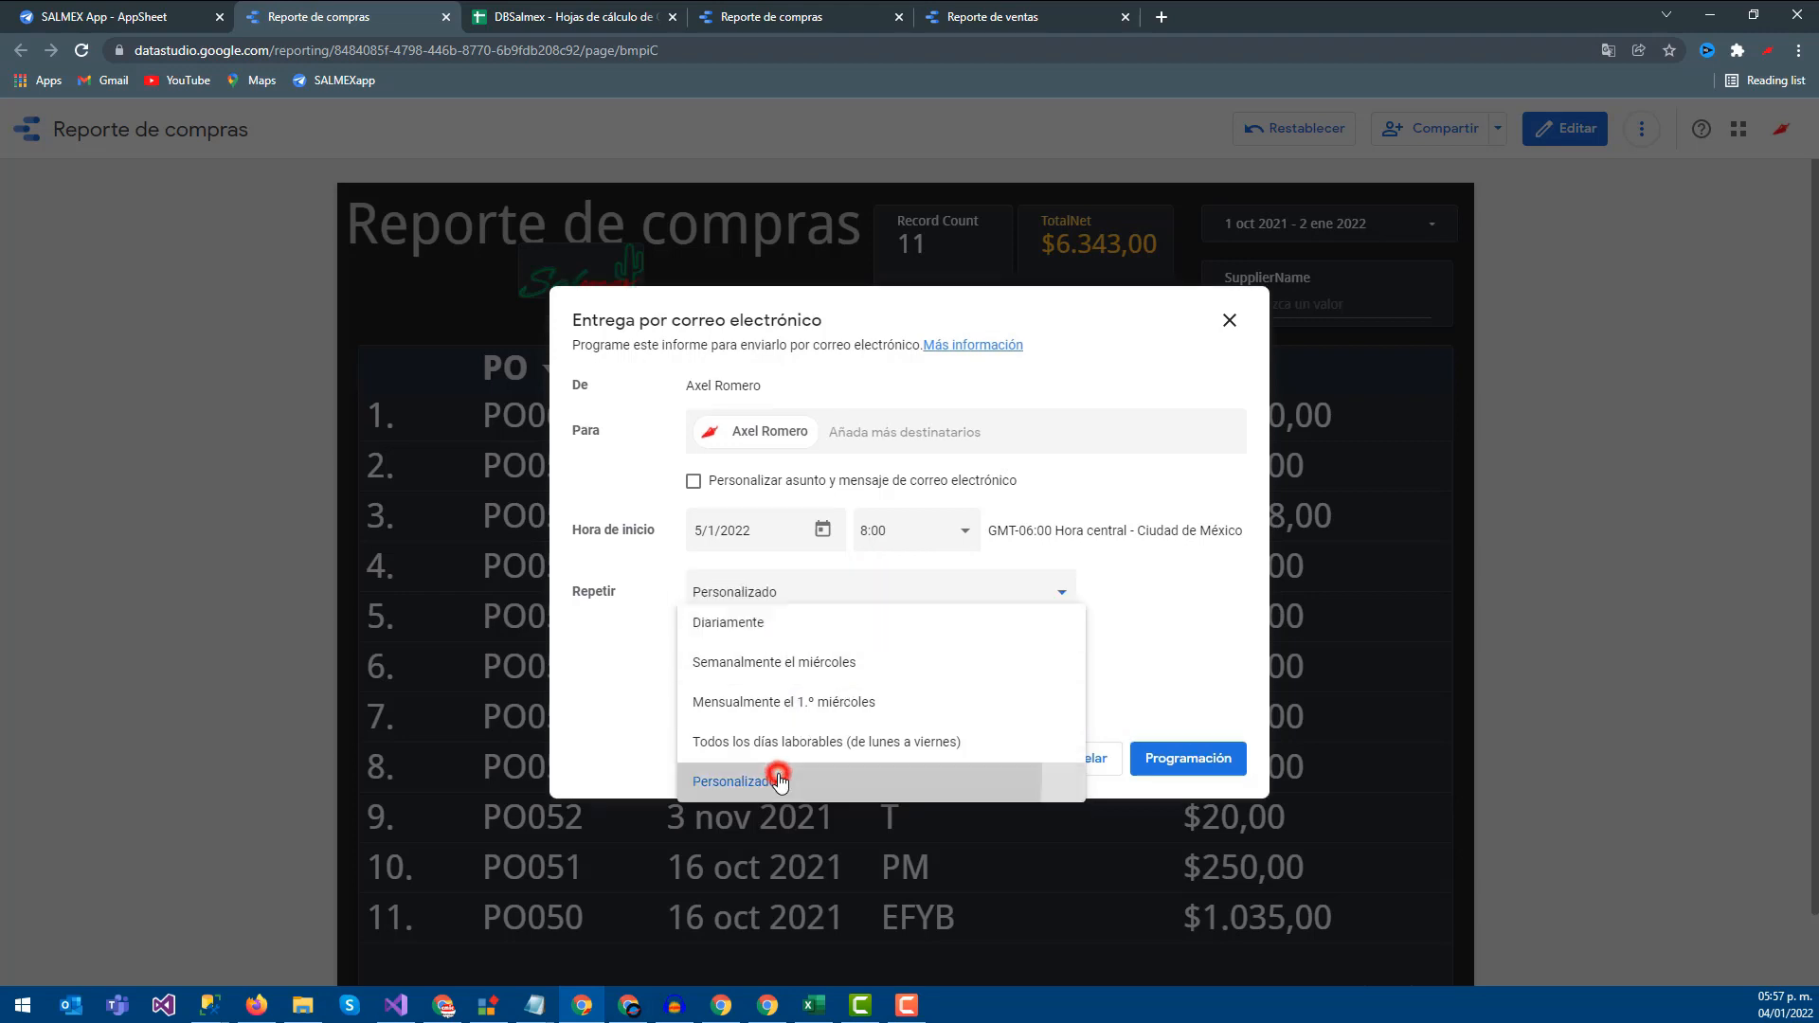
left_click(1070, 755)
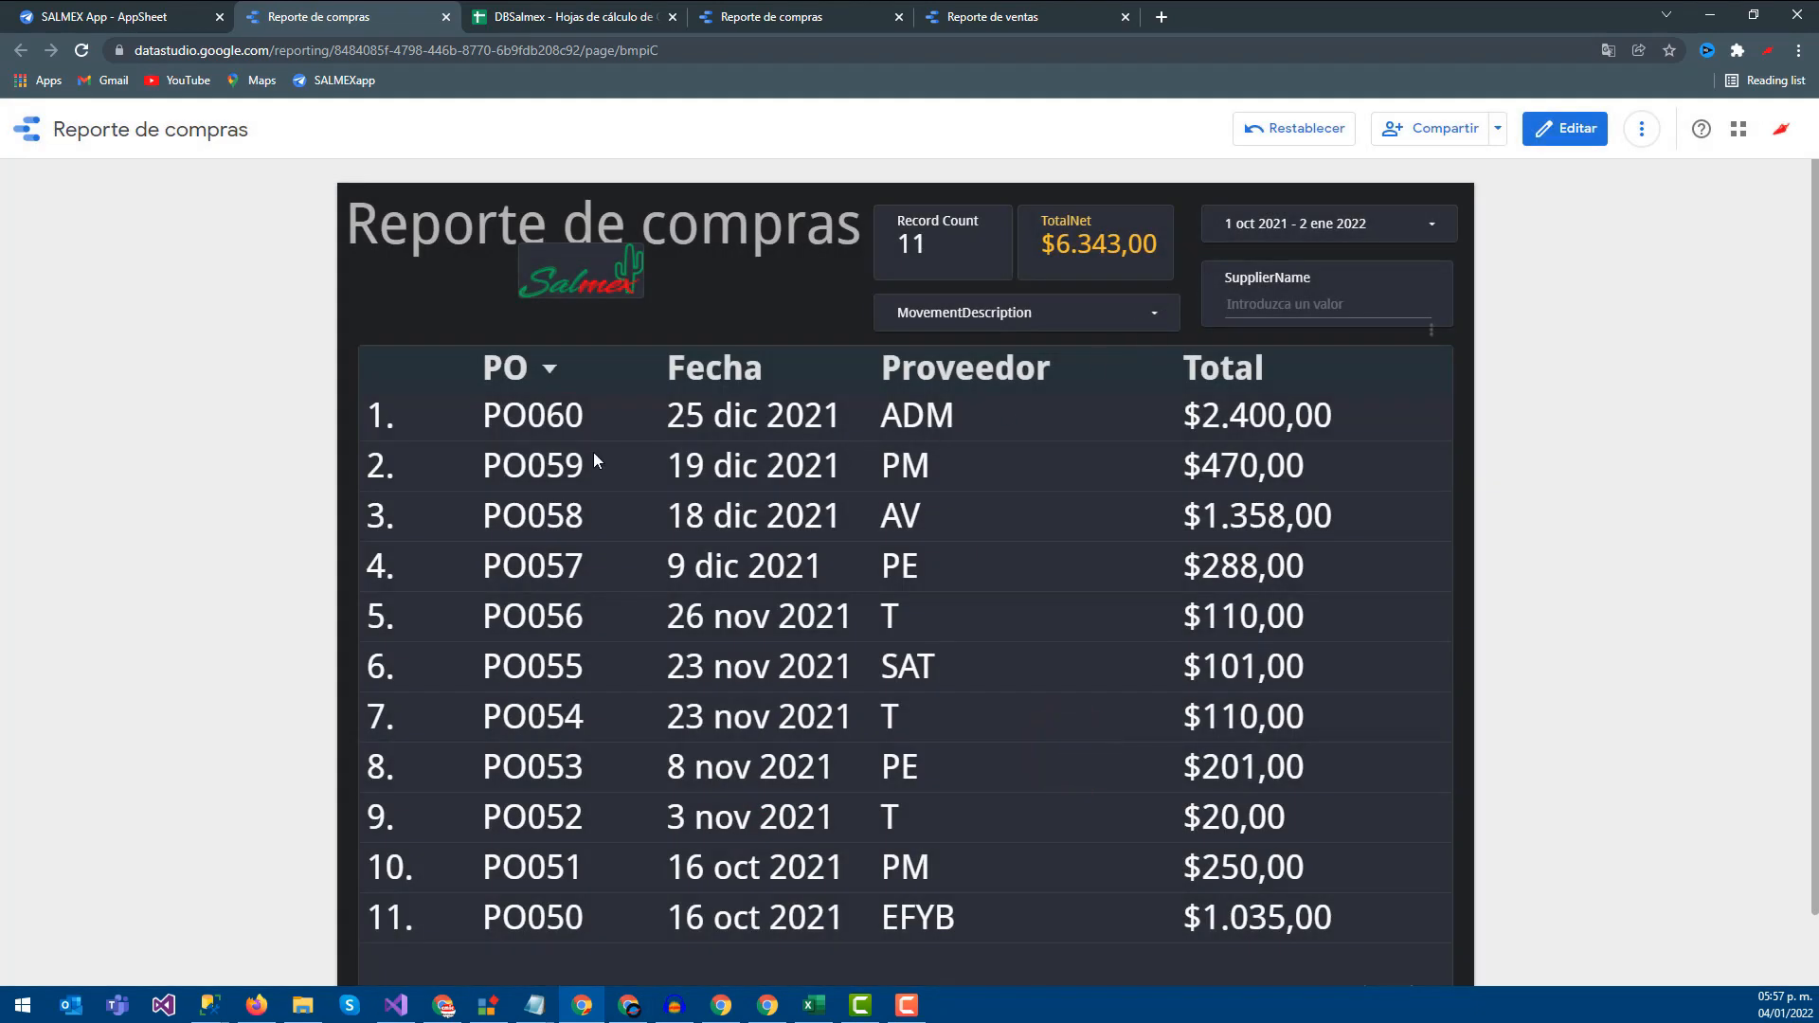
left_click(1017, 13)
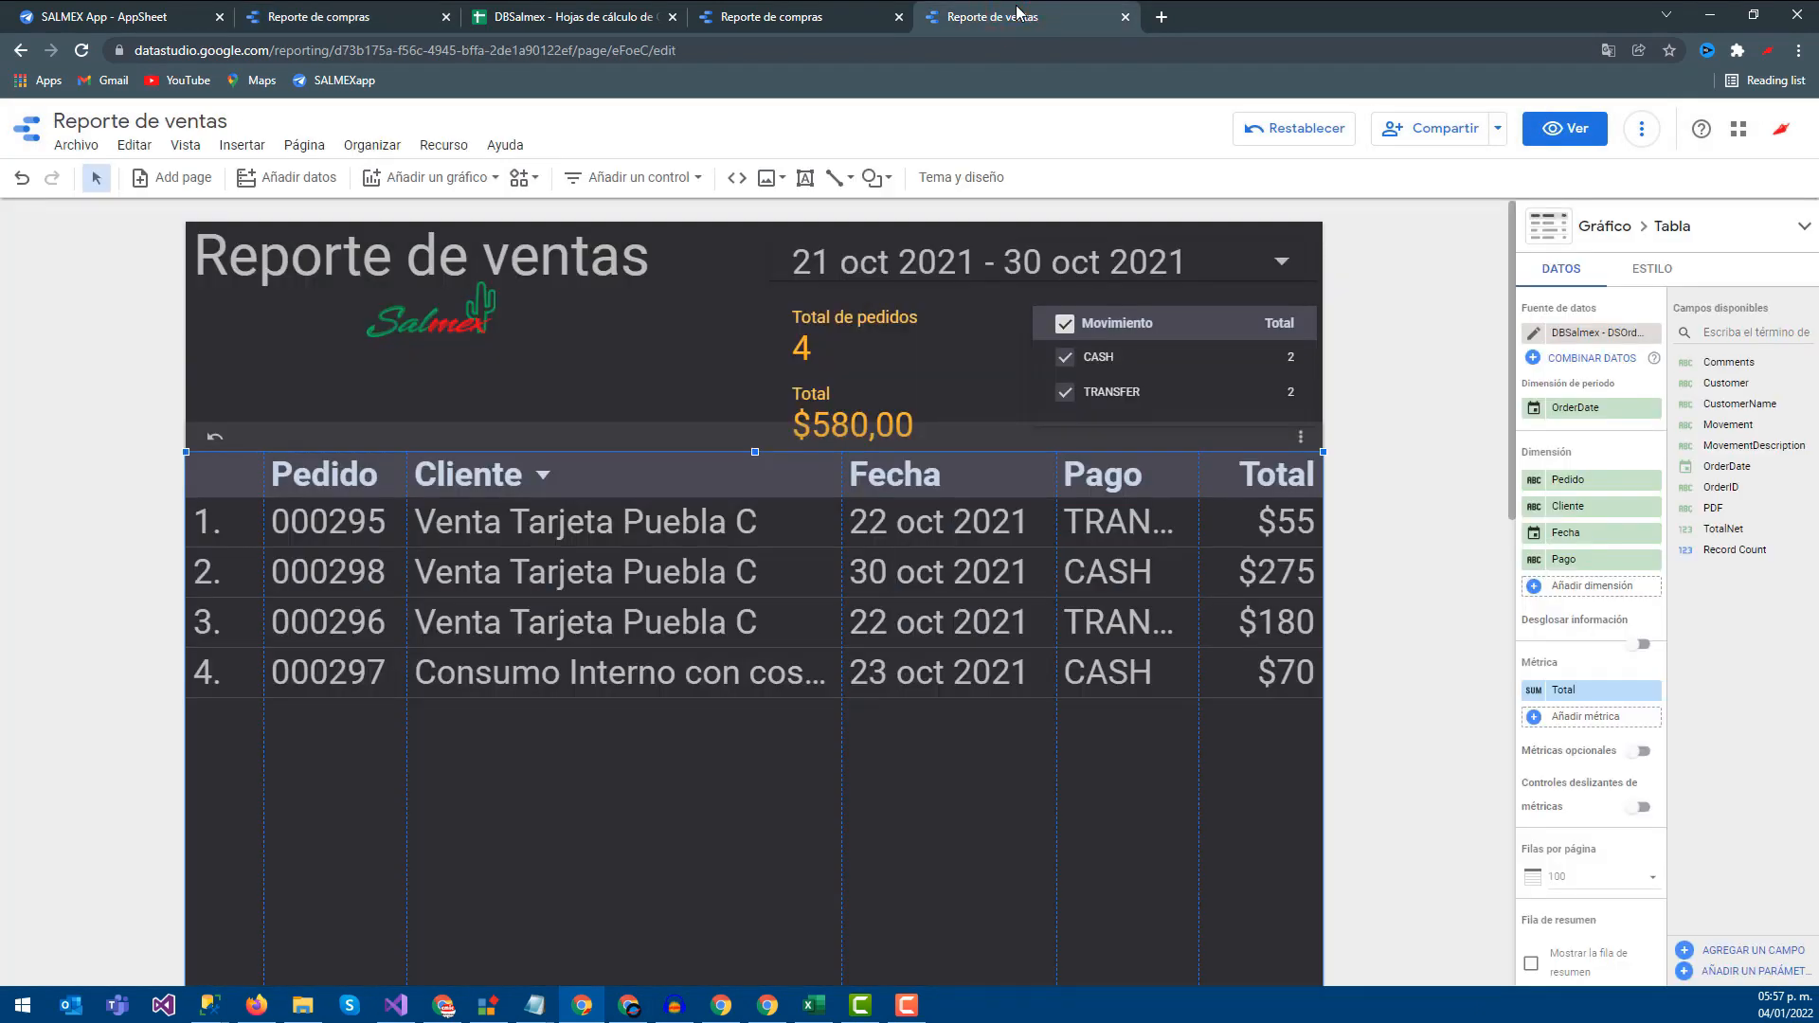
Review the SALMEX App ShortcutReports view with its OpenURL action, then return to Reporte de compras
left_click(160, 13)
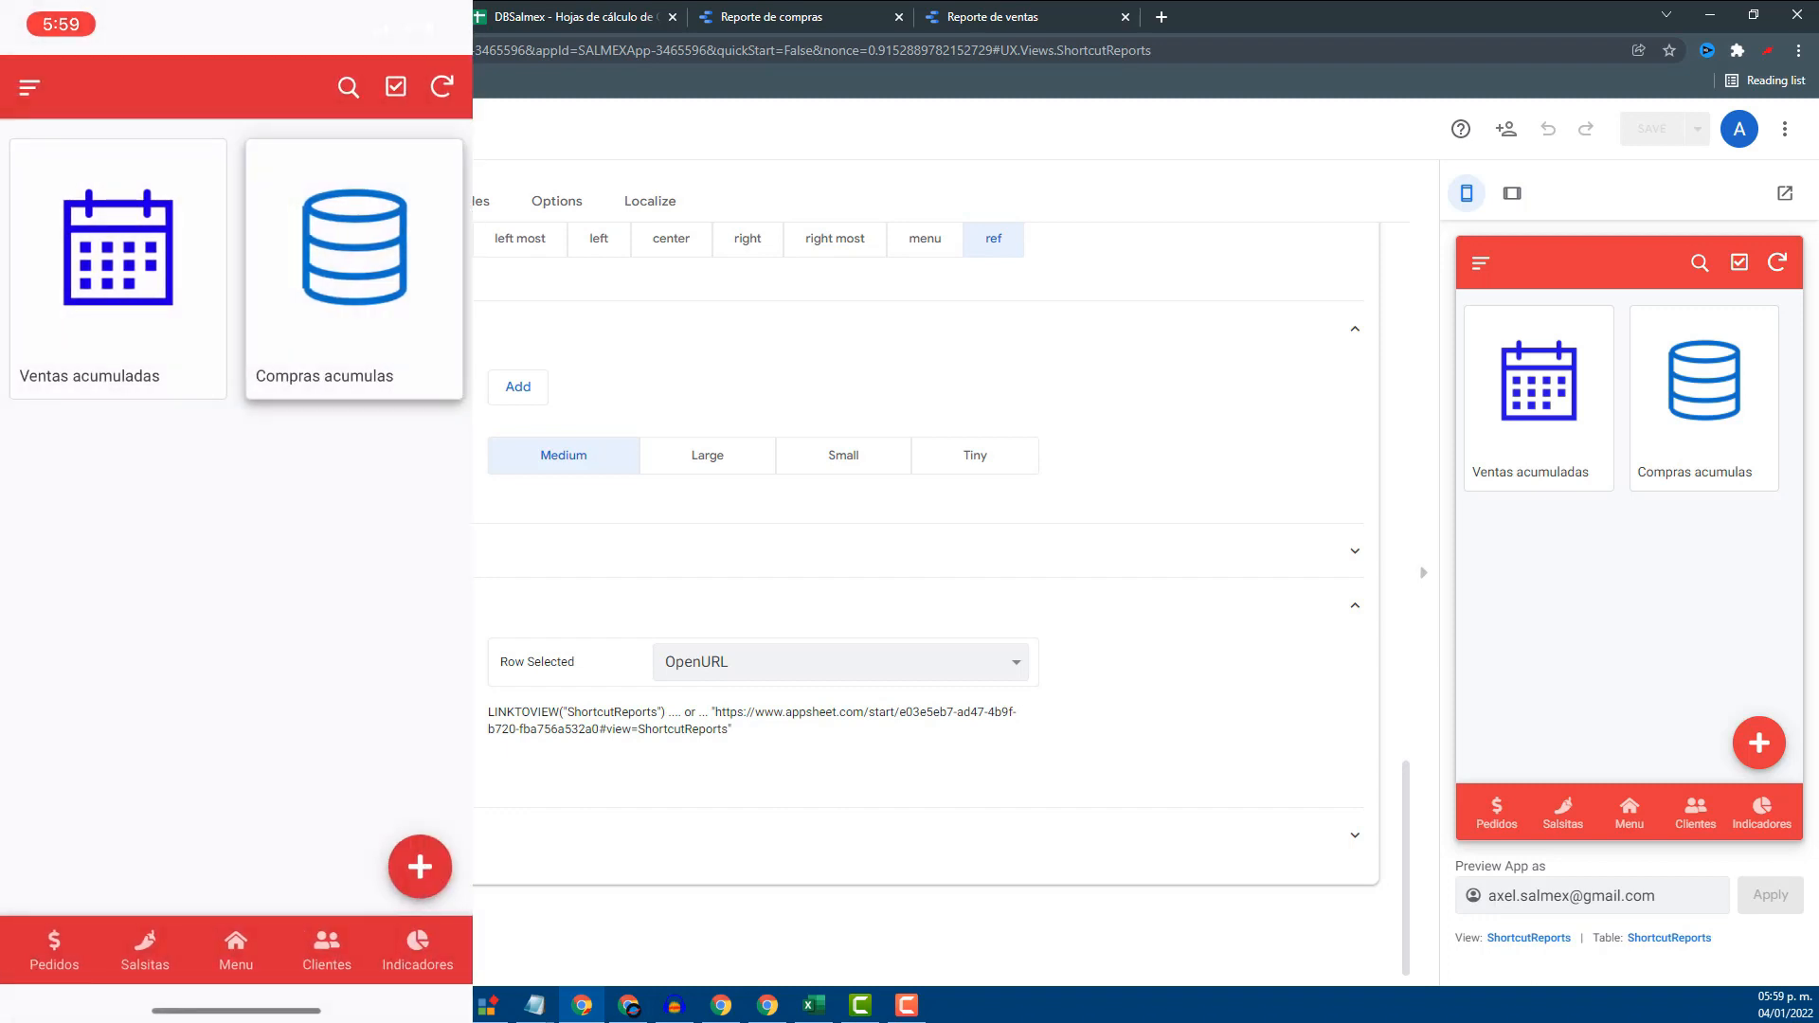
left_click(368, 15)
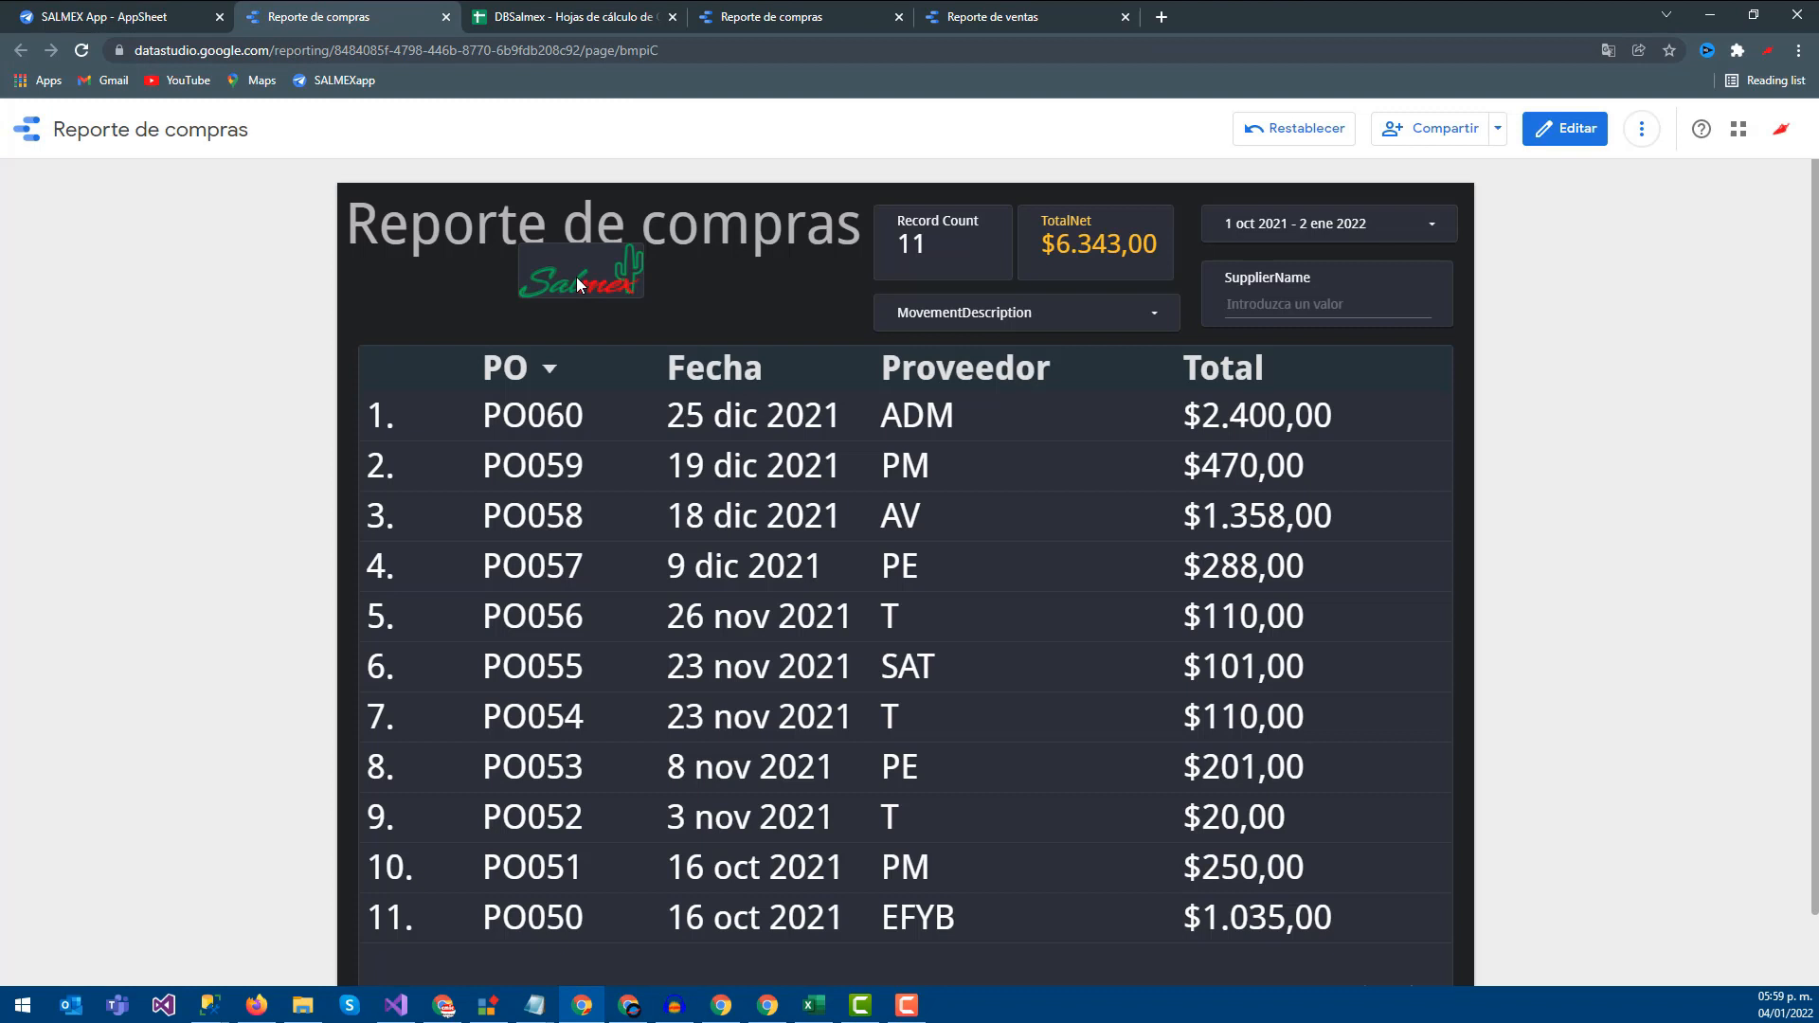
Put the purchase report in edit mode and compare against the Reporte de ventas canvas settings
scroll(635, 341, "down", 1)
left_click(1568, 132)
left_click(1749, 277)
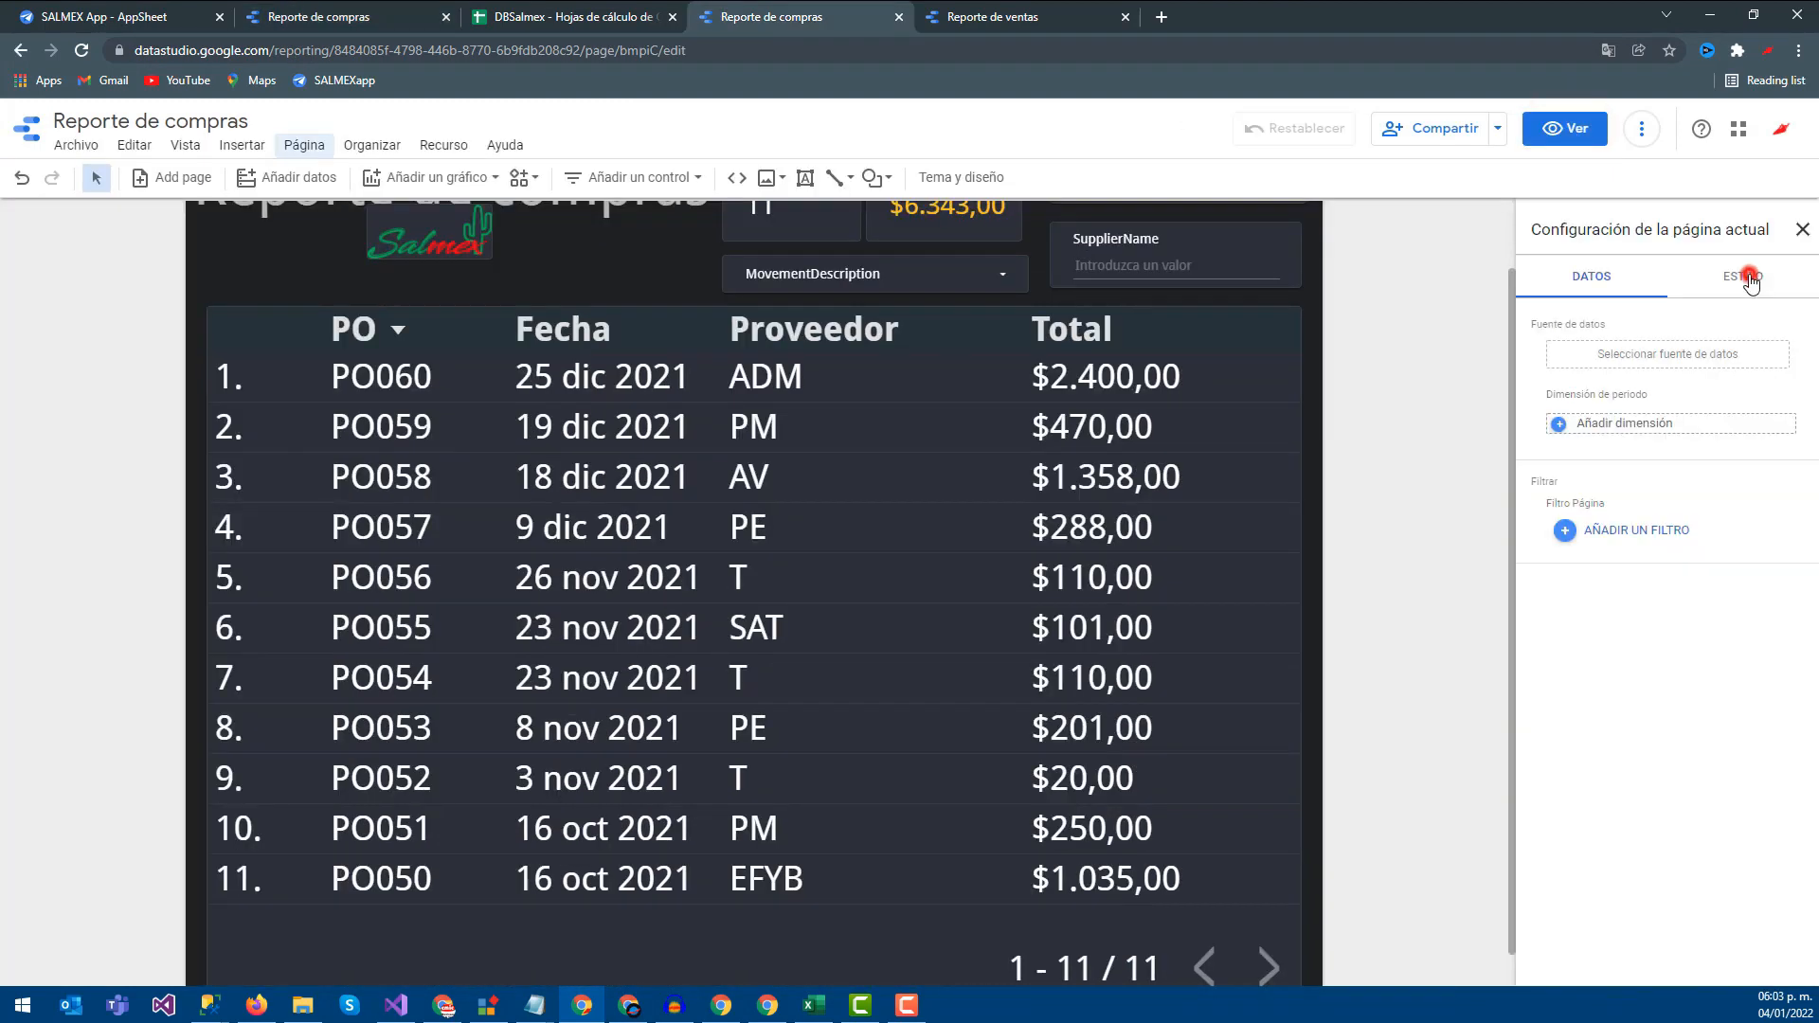
left_click(1615, 274)
left_click(981, 14)
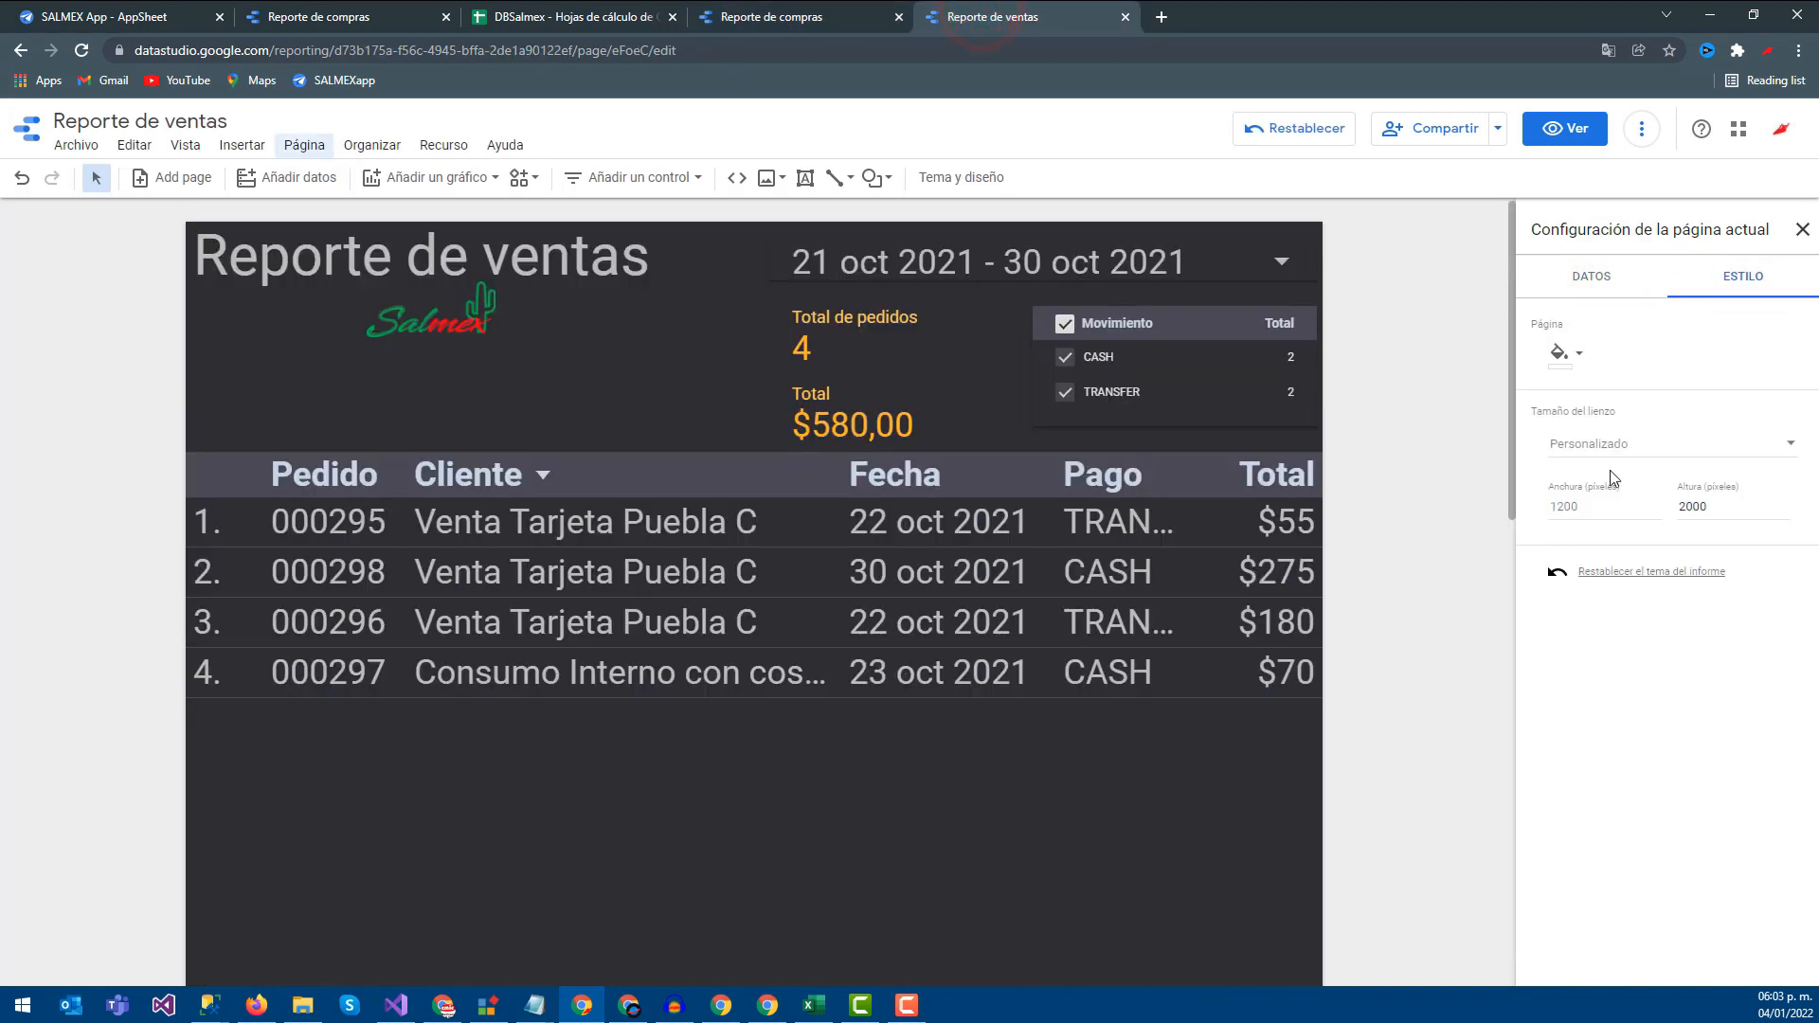
left_click(787, 14)
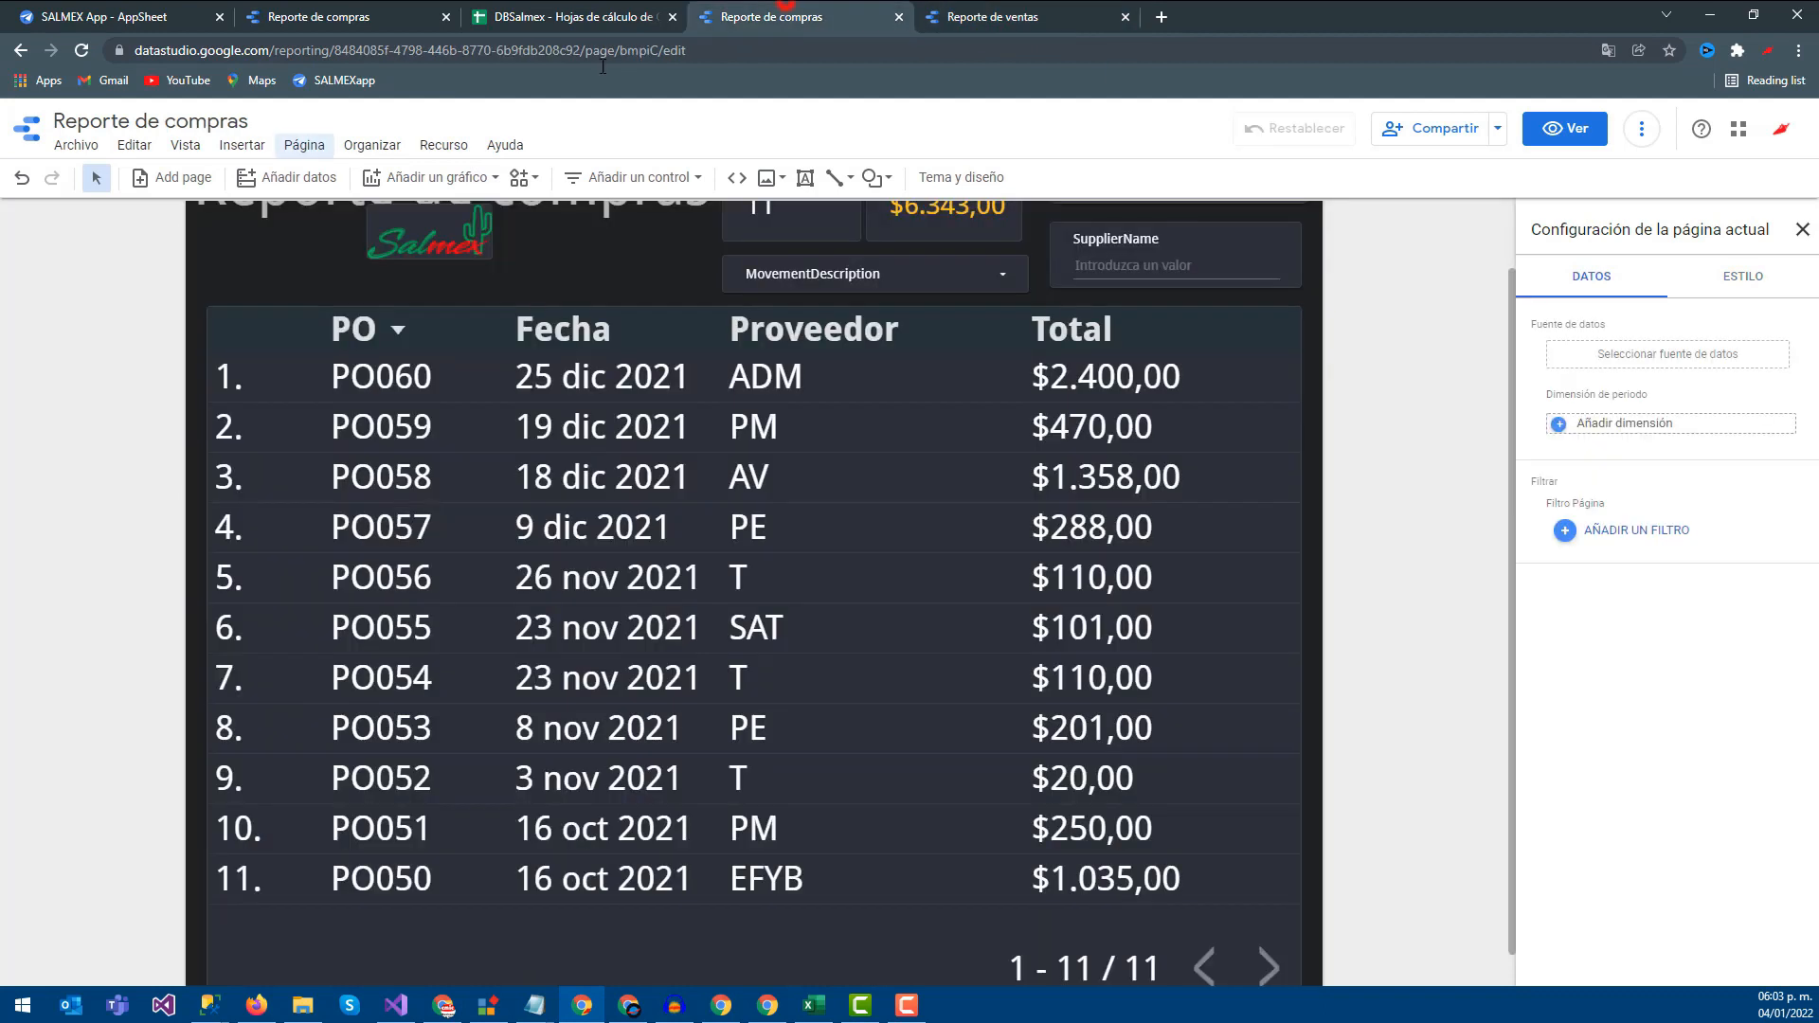
Set the current page's canvas height to 2000 in its Style settings
left_click(295, 152)
left_click(363, 272)
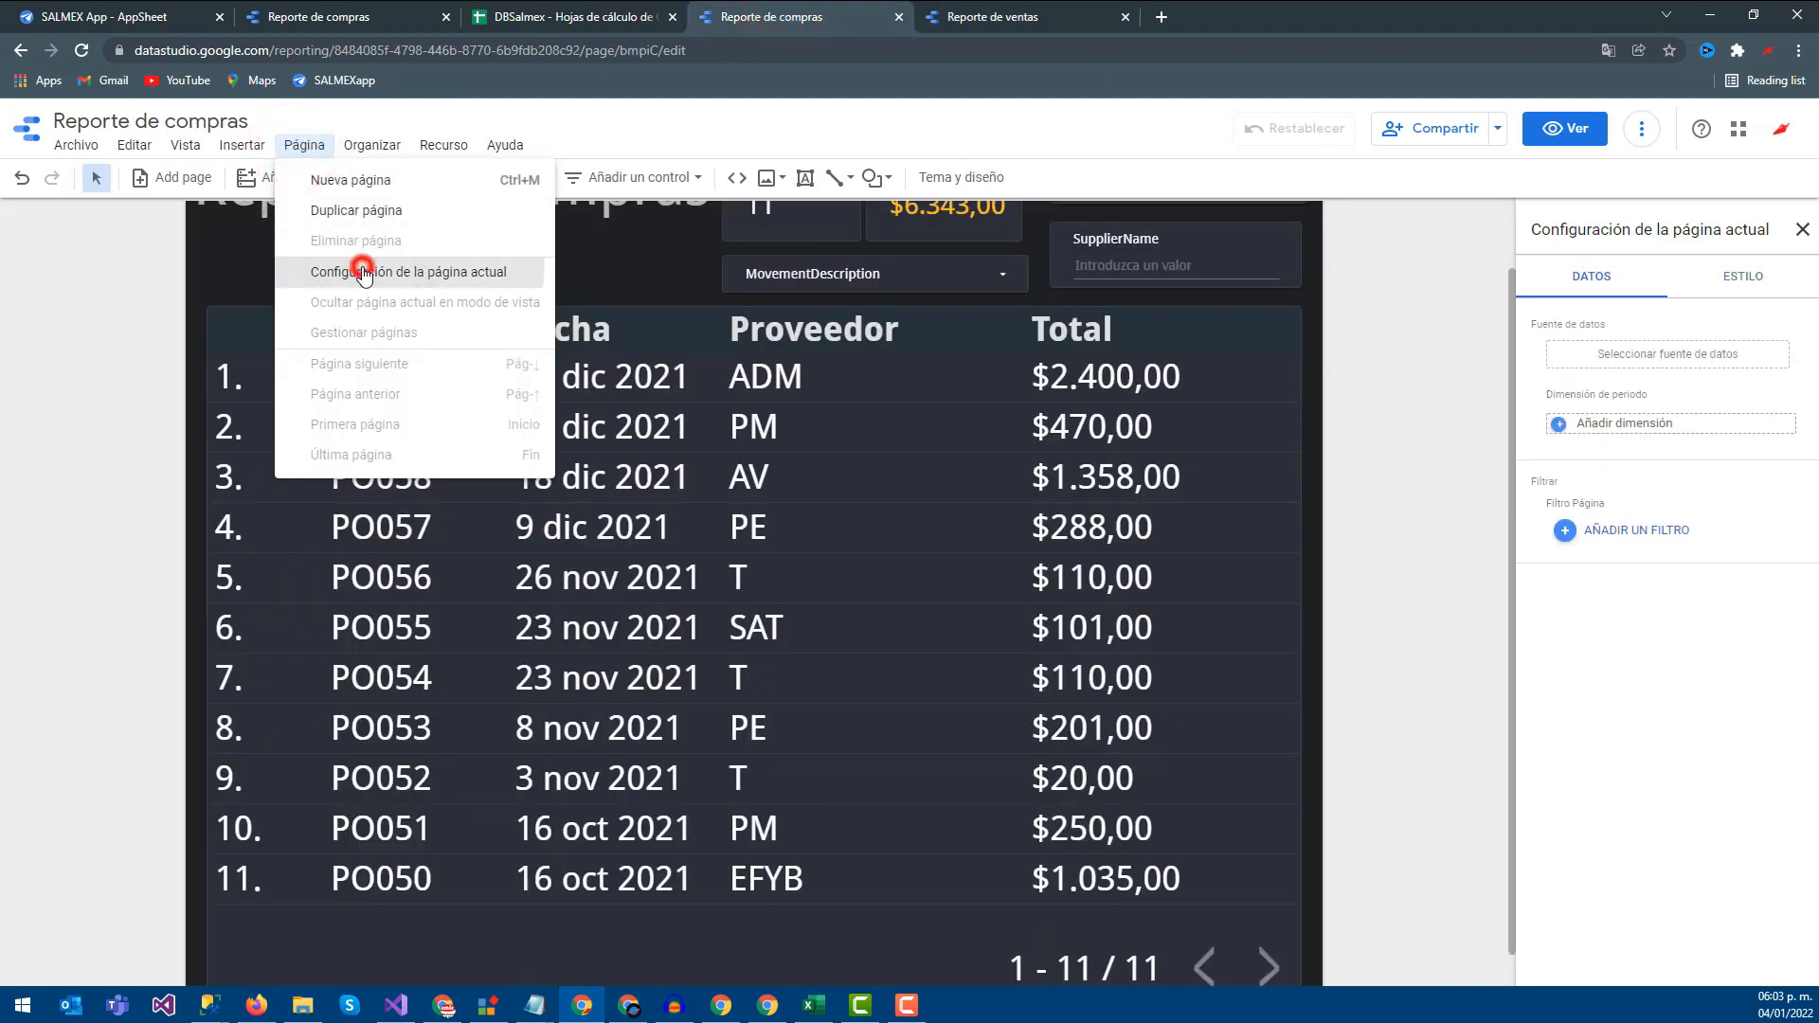
left_click(1741, 277)
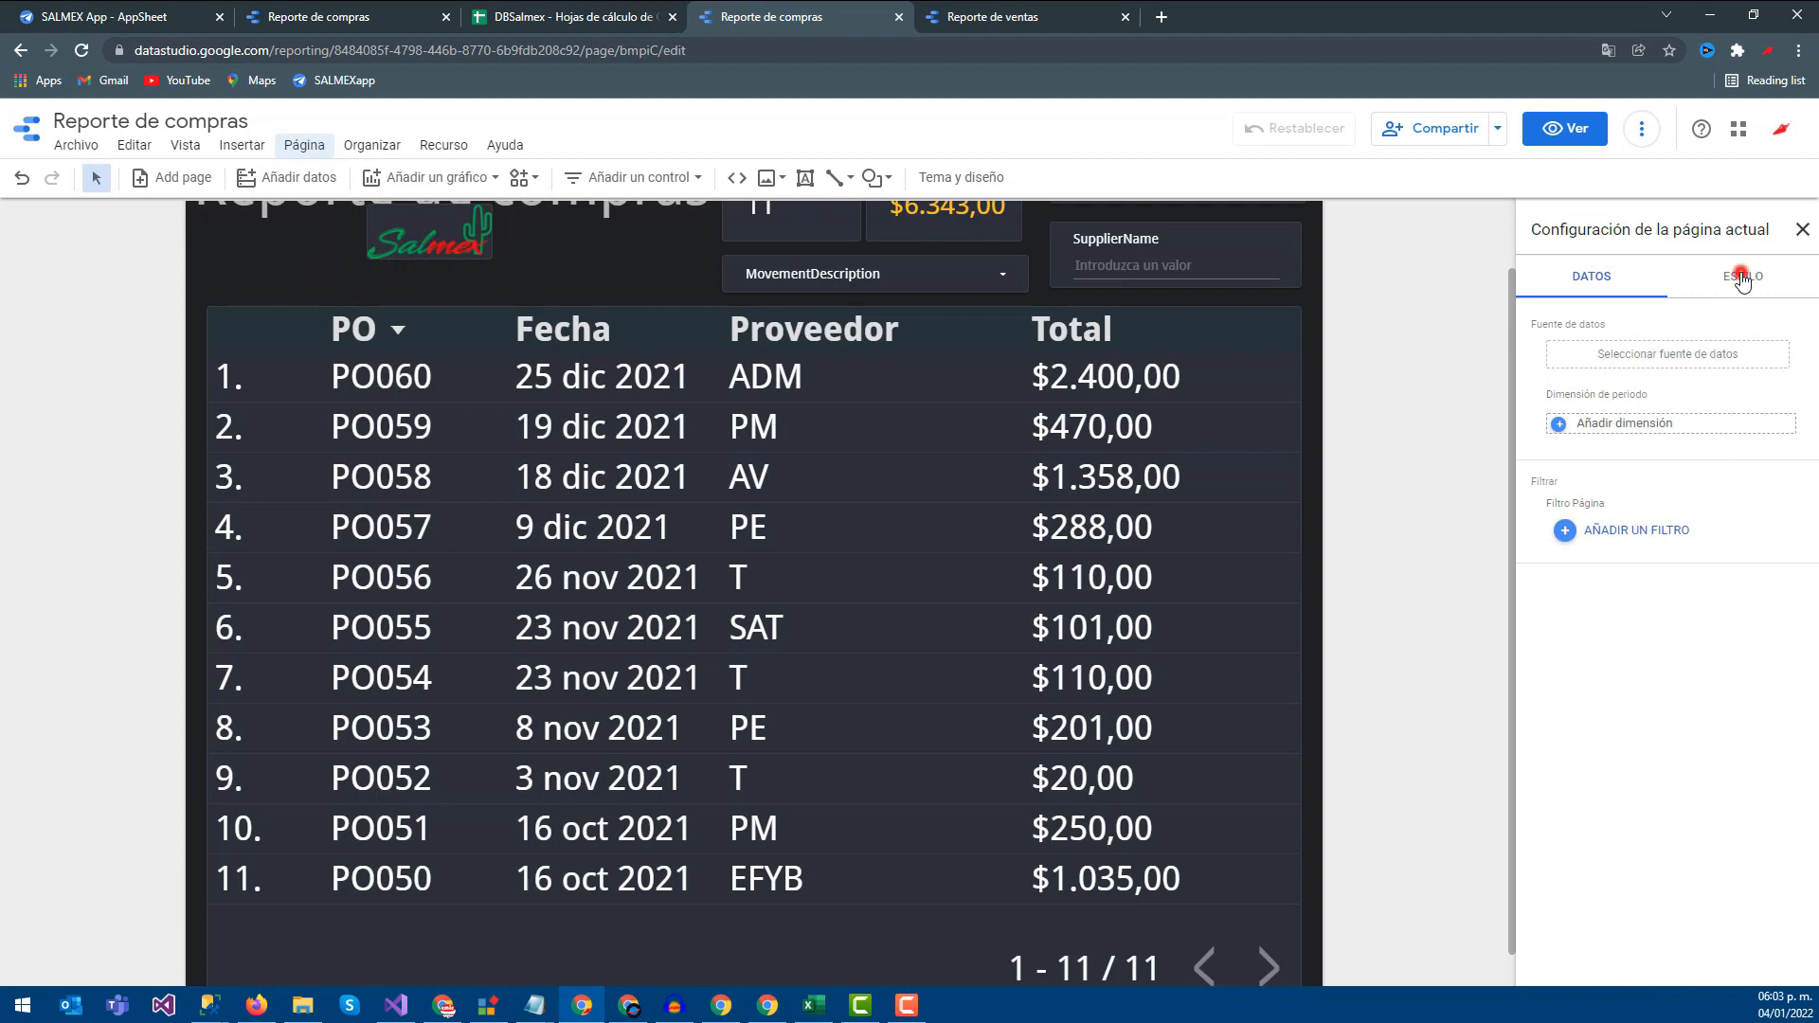
left_click(1689, 509)
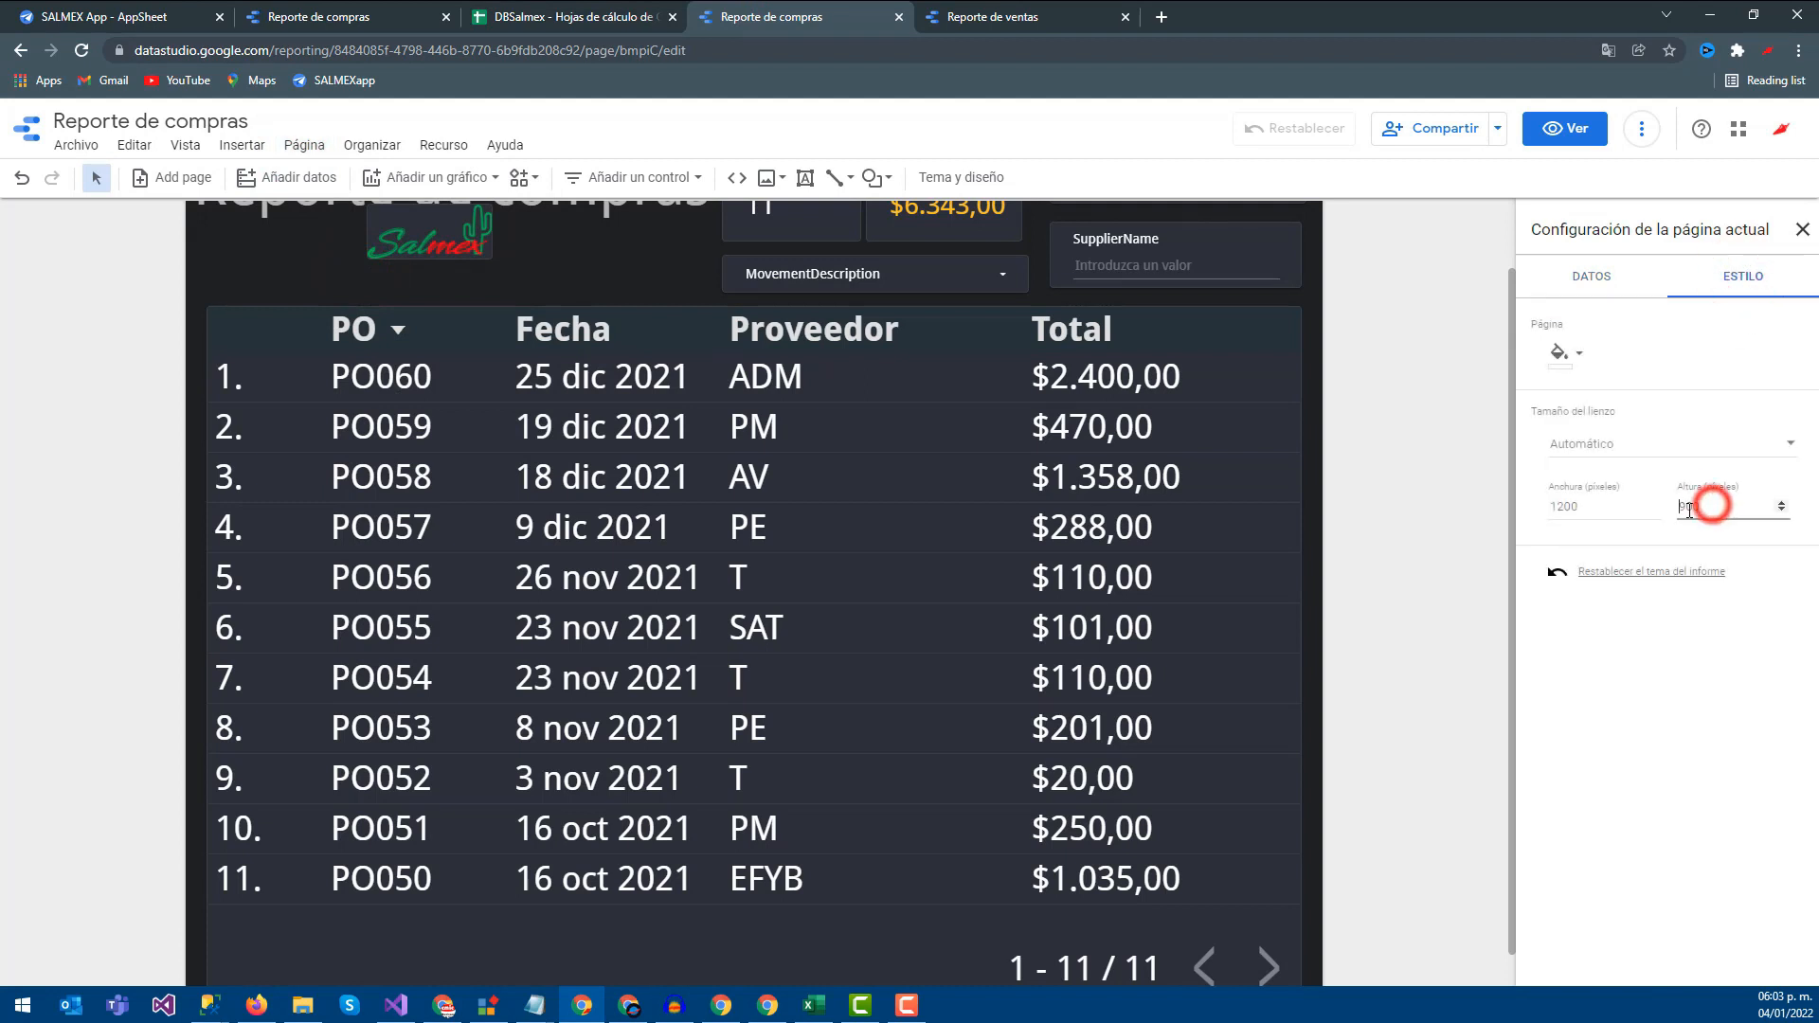
type("2000")
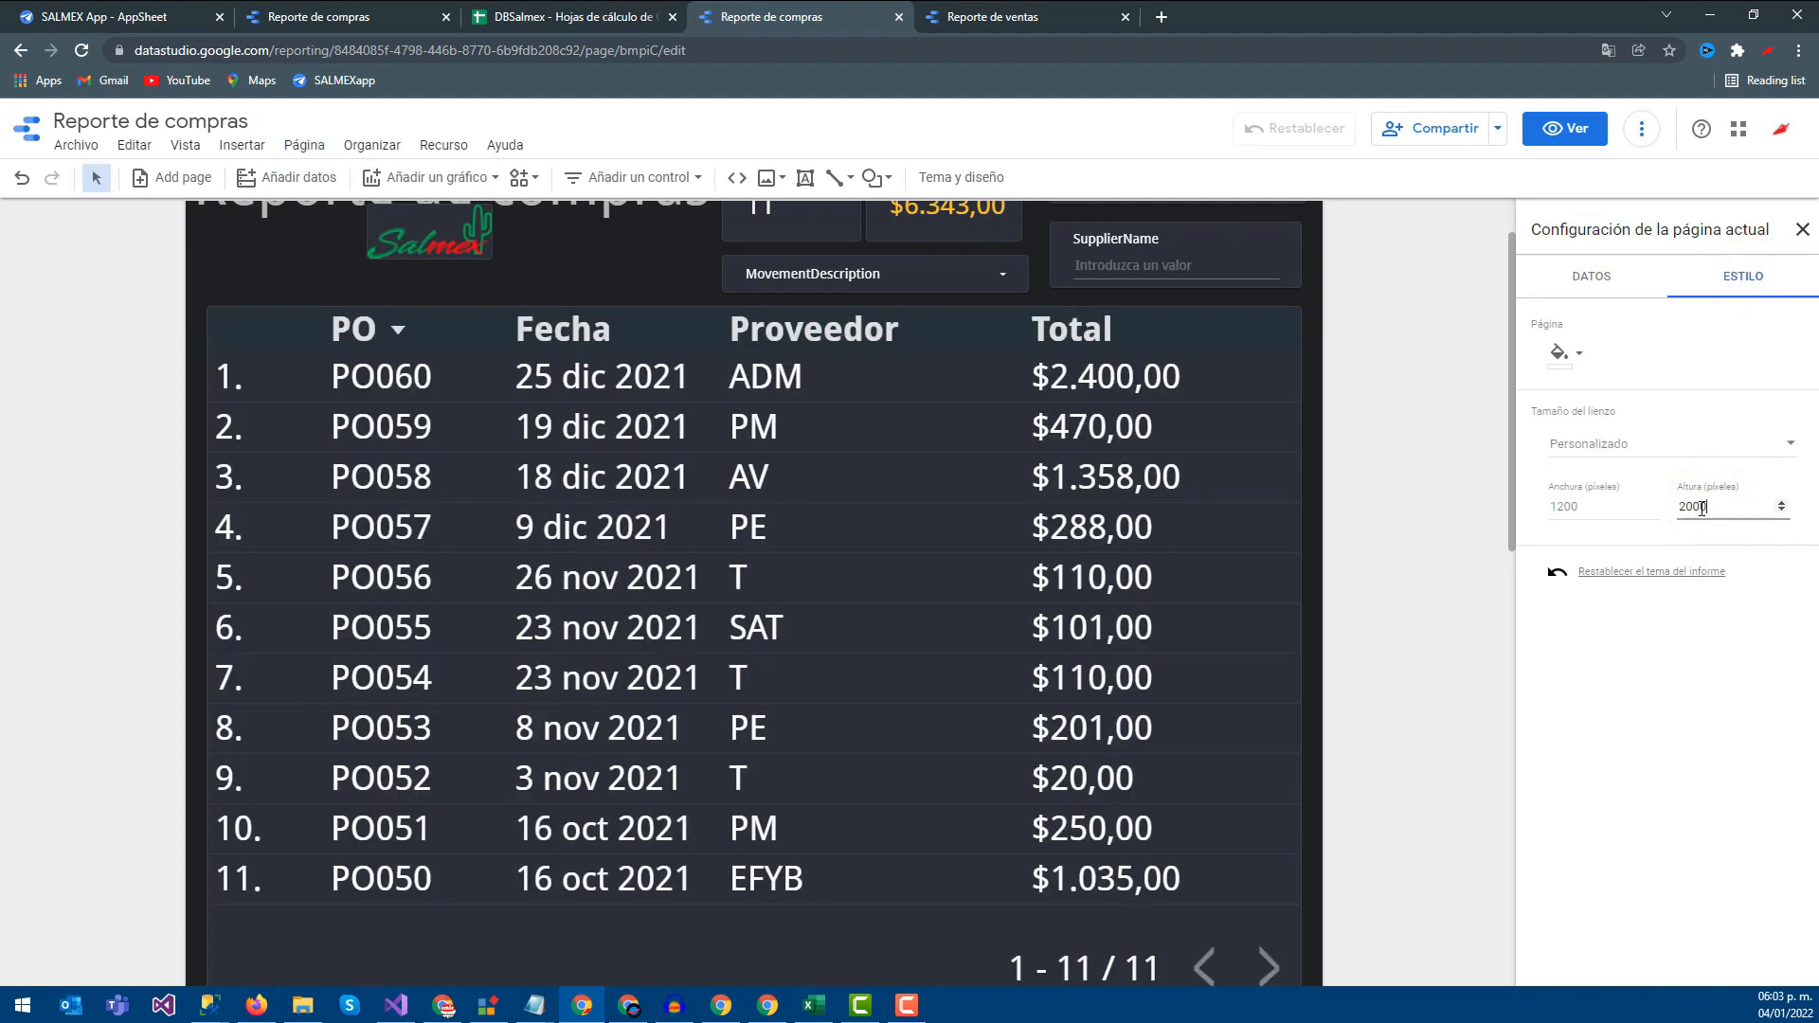
scroll(1399, 508, "down", 8)
scroll(1420, 617, "up", 4)
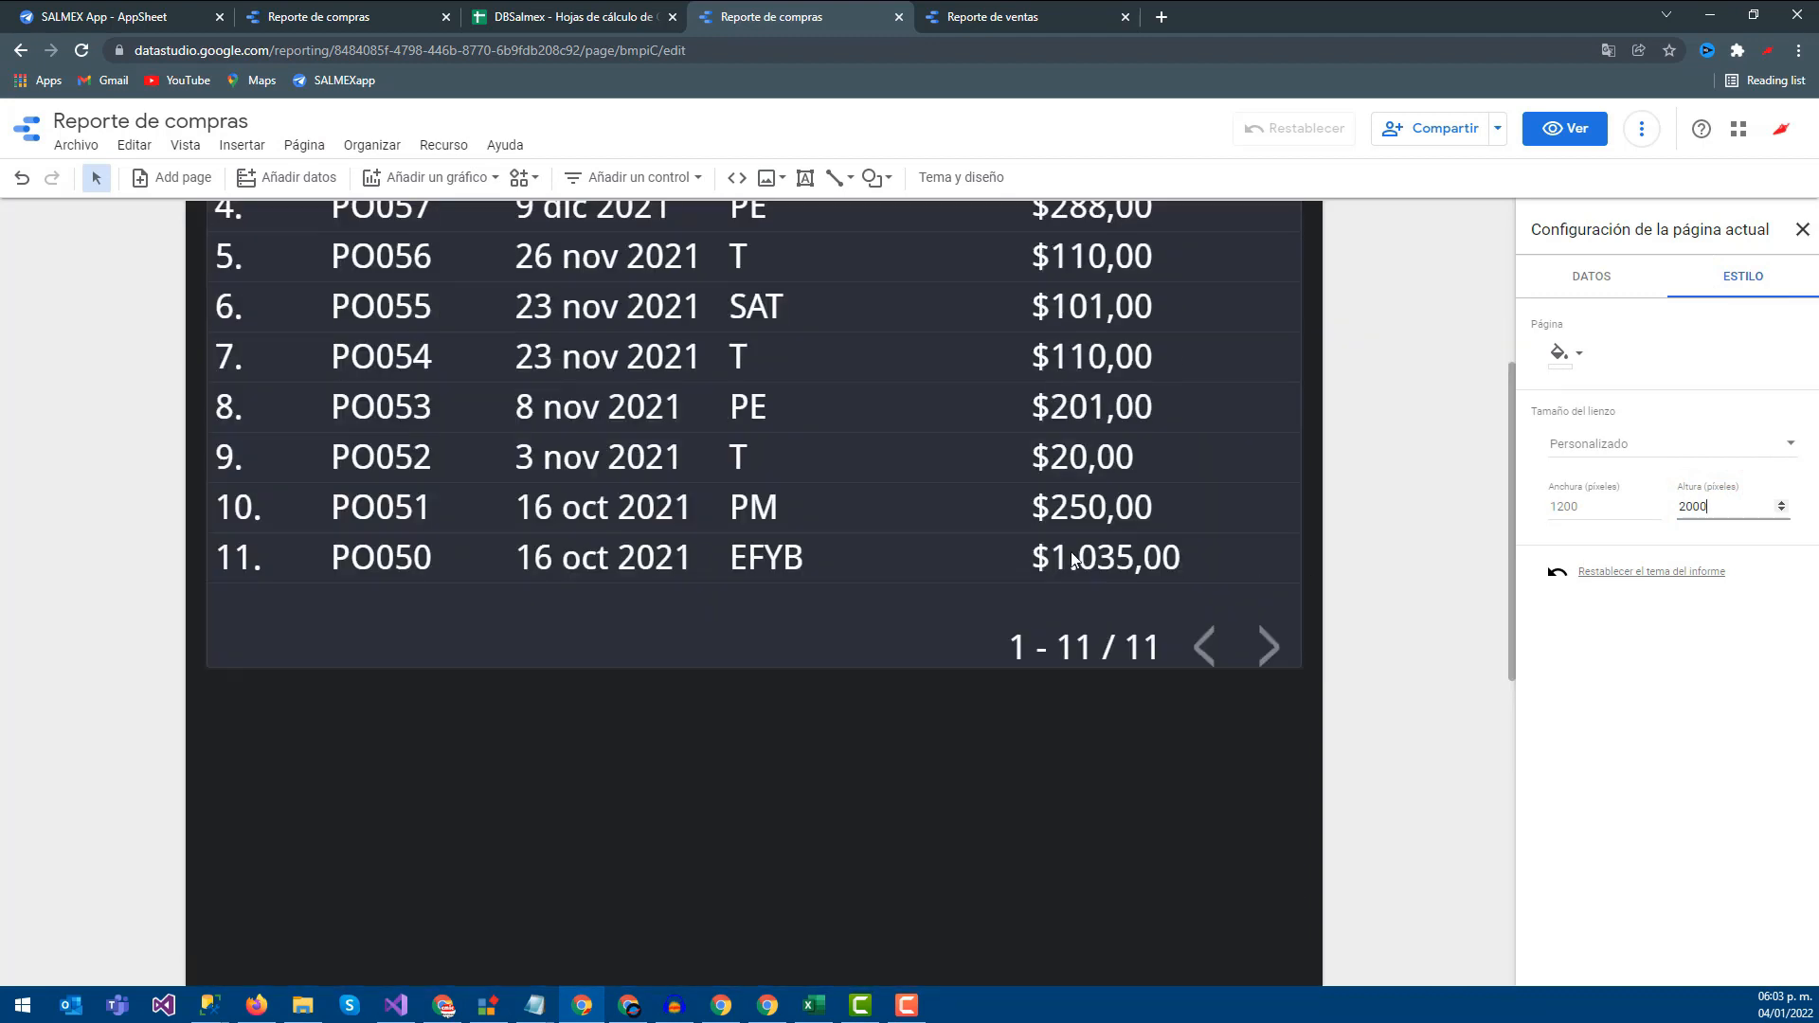
Stretch the purchase table down to fill the taller canvas
left_click(758, 629)
left_click(755, 665)
left_click_drag(755, 665, 762, 961)
scroll(786, 883, "down", 7)
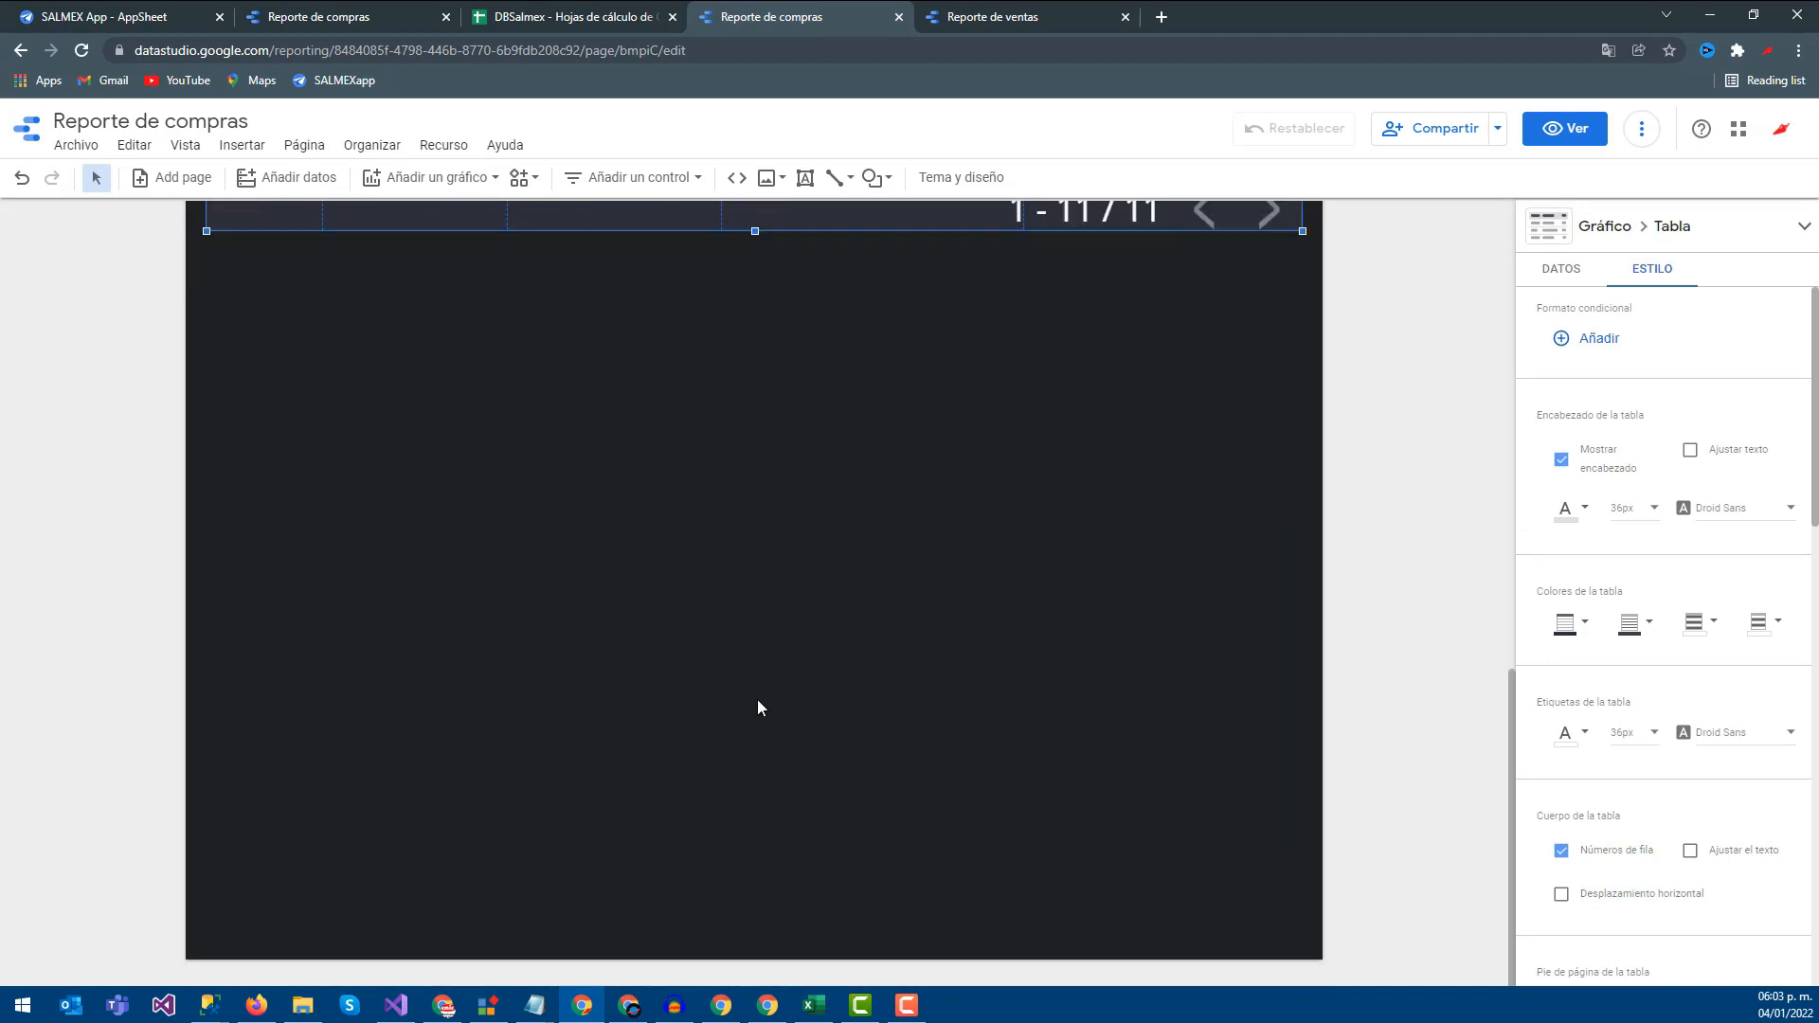
left_click_drag(754, 231, 740, 919)
left_click(1443, 636)
scroll(1443, 636, "up", 9)
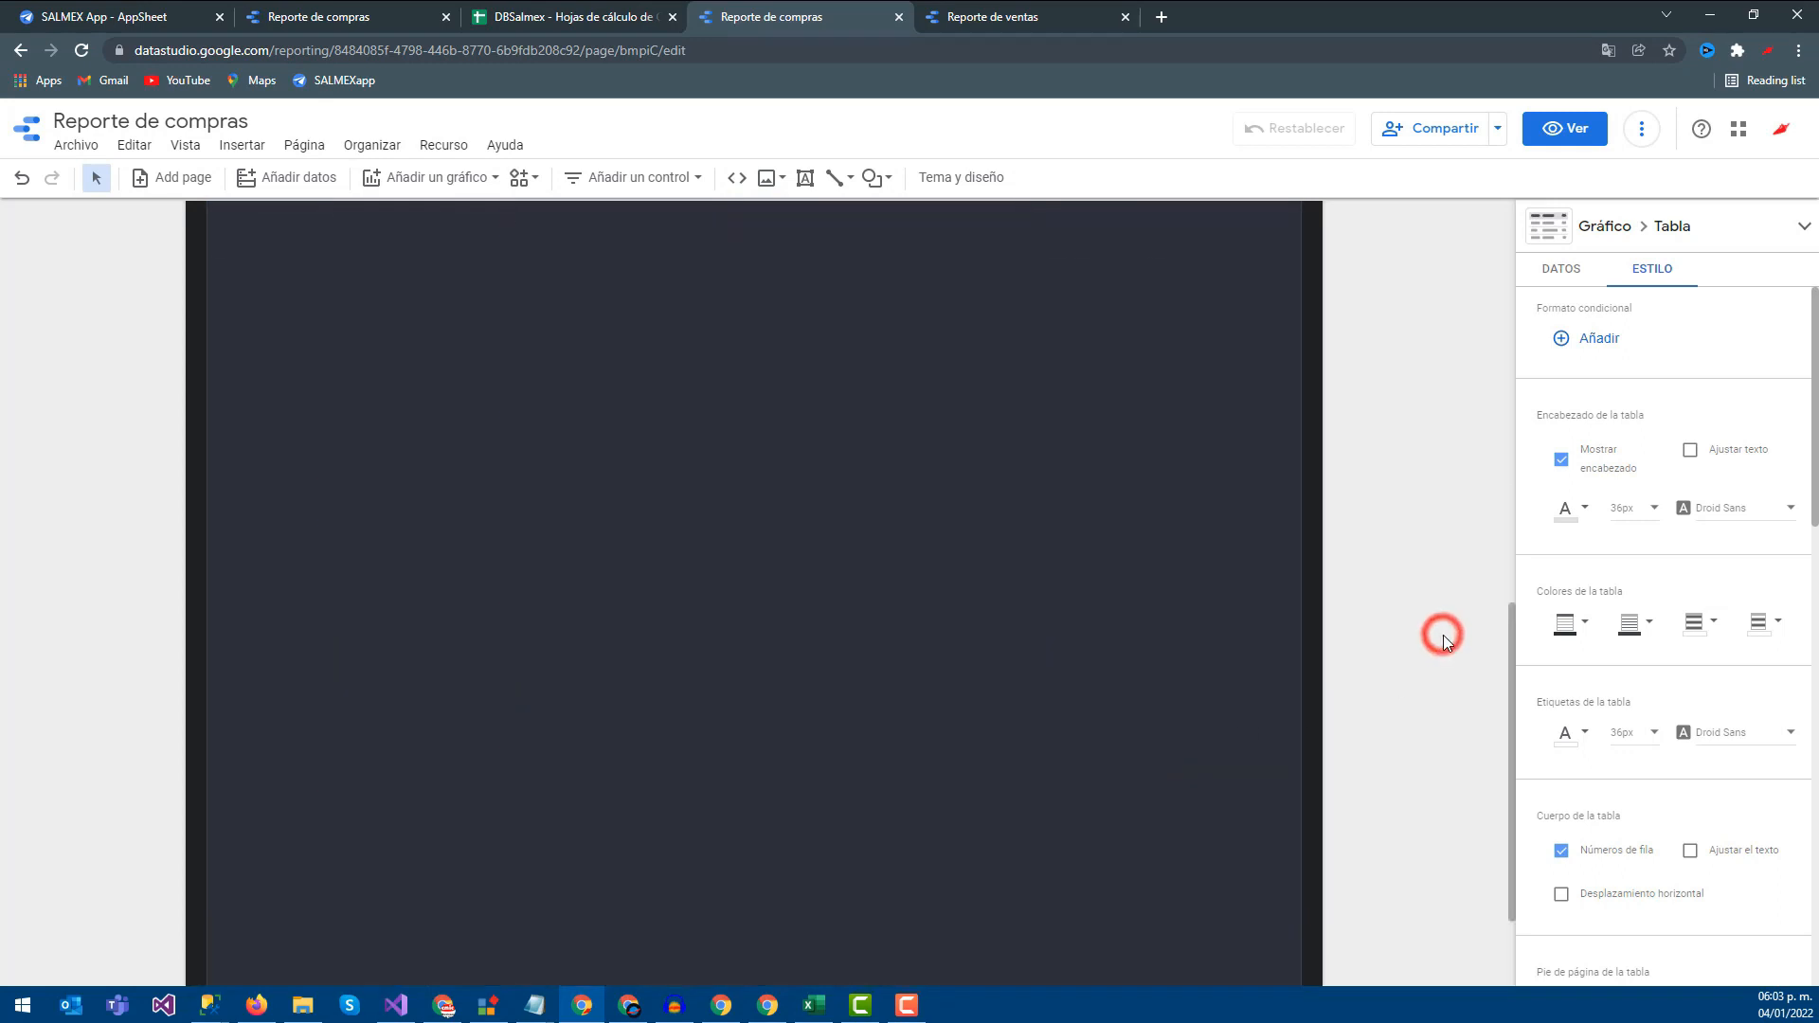
scroll(1441, 635, "up", 3)
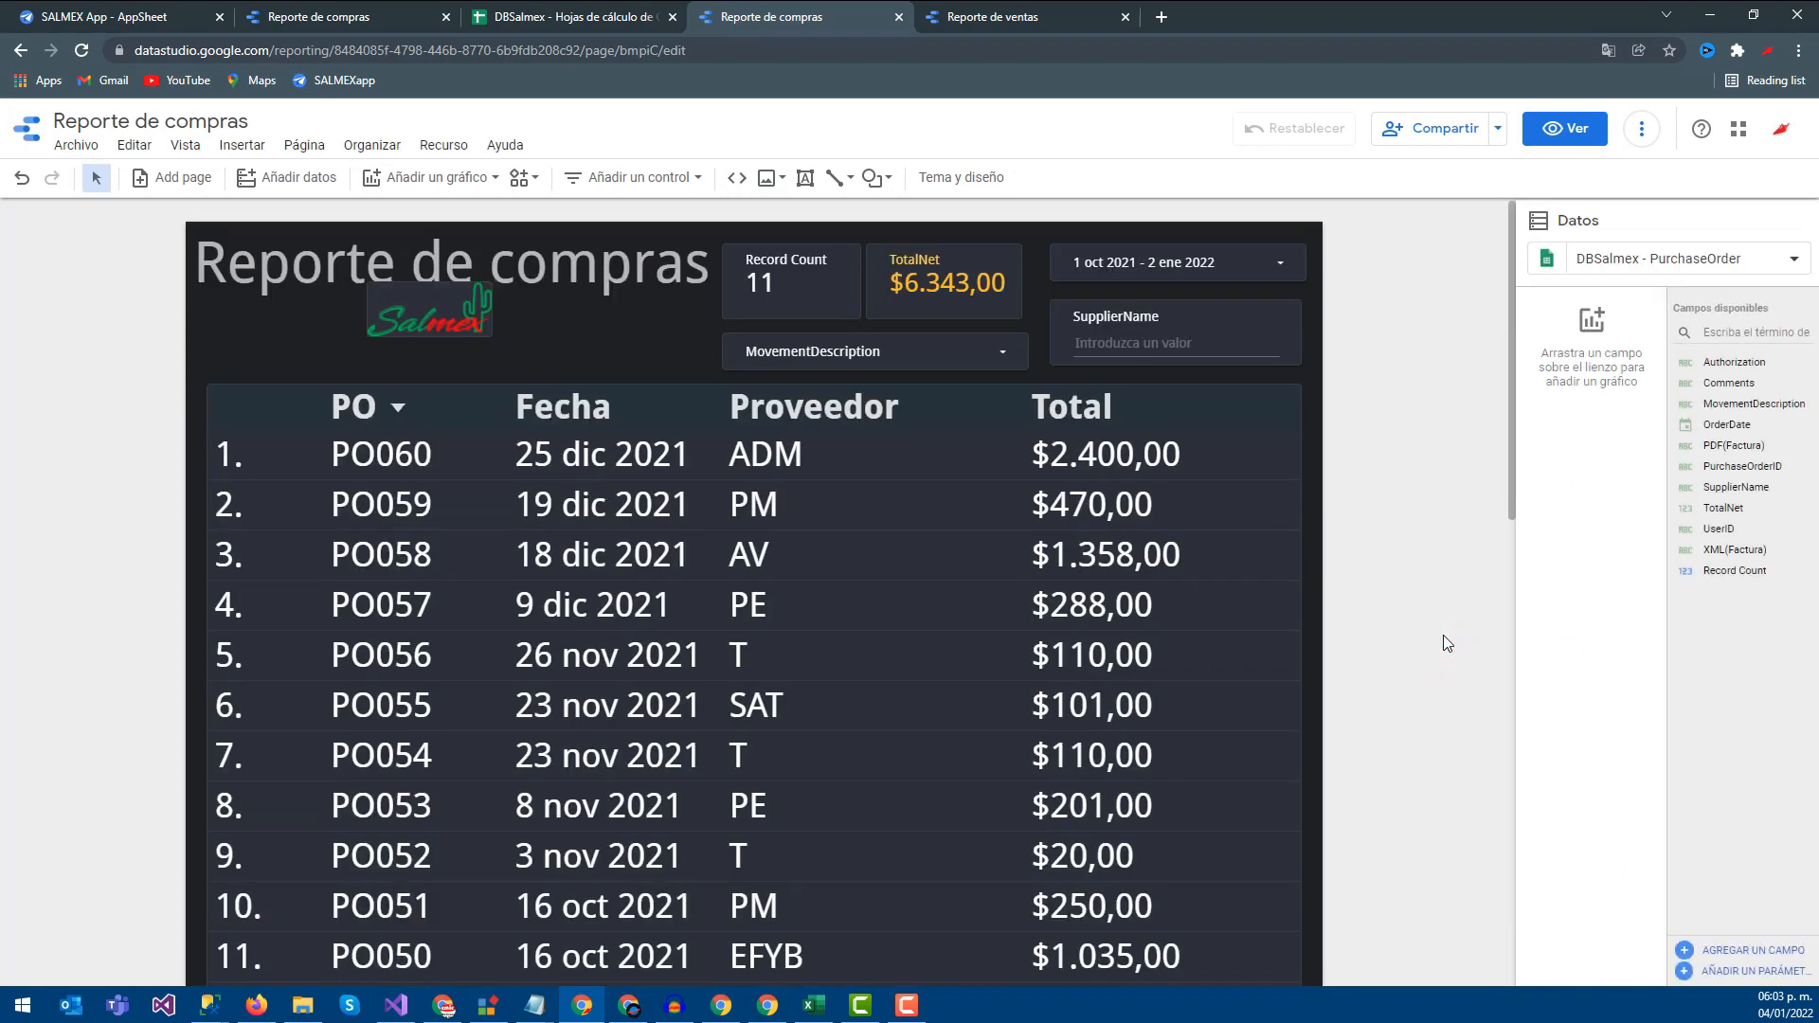